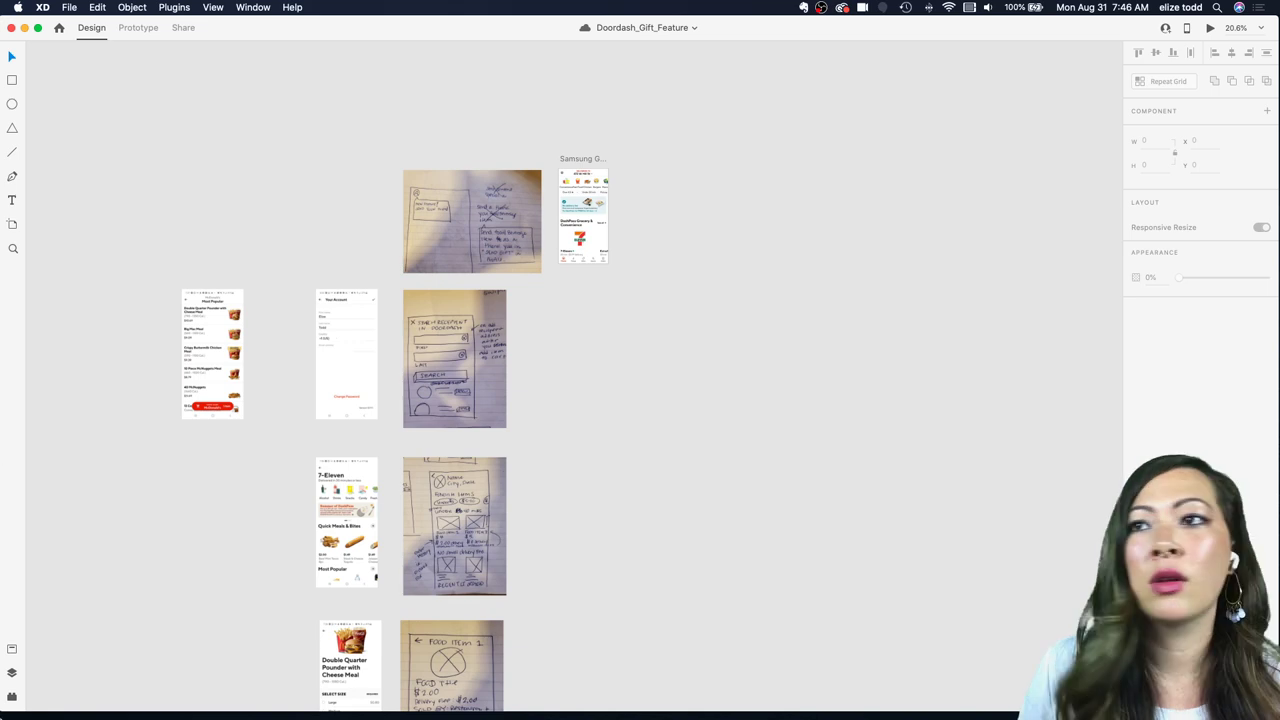
Step: Switch to Google Drive in Chrome and copy the shareable link of the Adobe XD Doordash Sketches folder
mouse_move(368, 690)
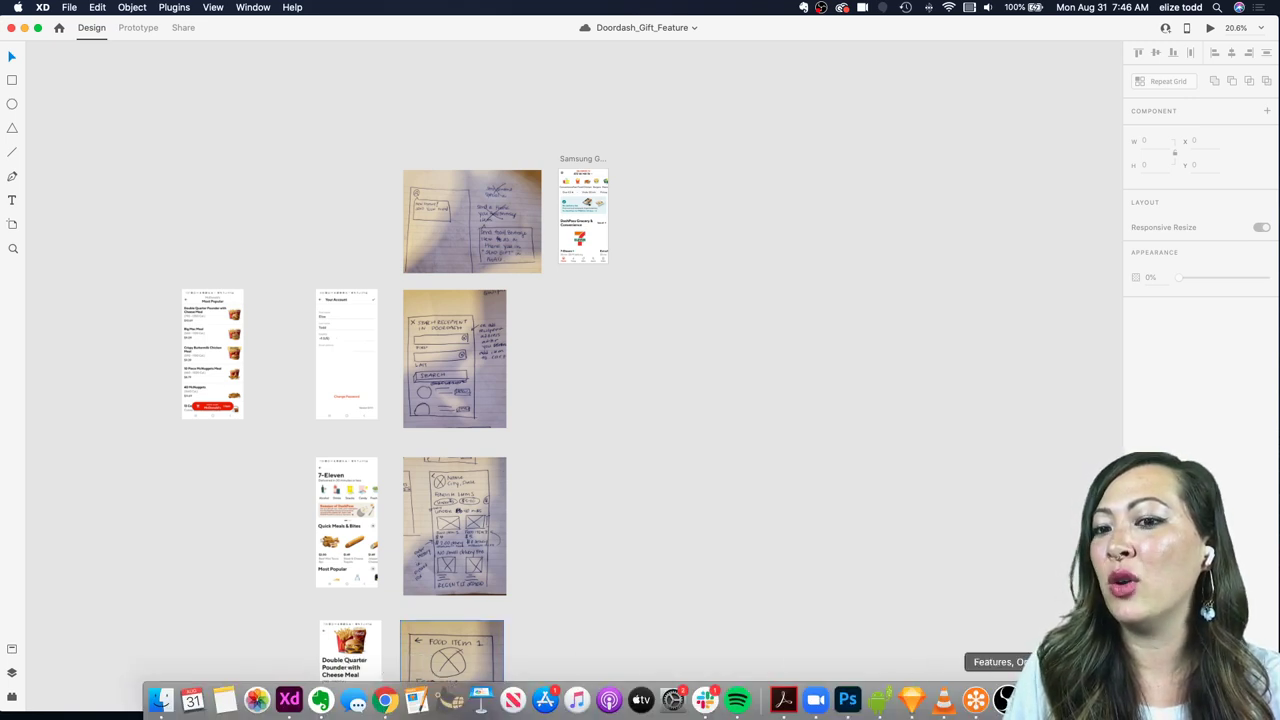
click(1005, 699)
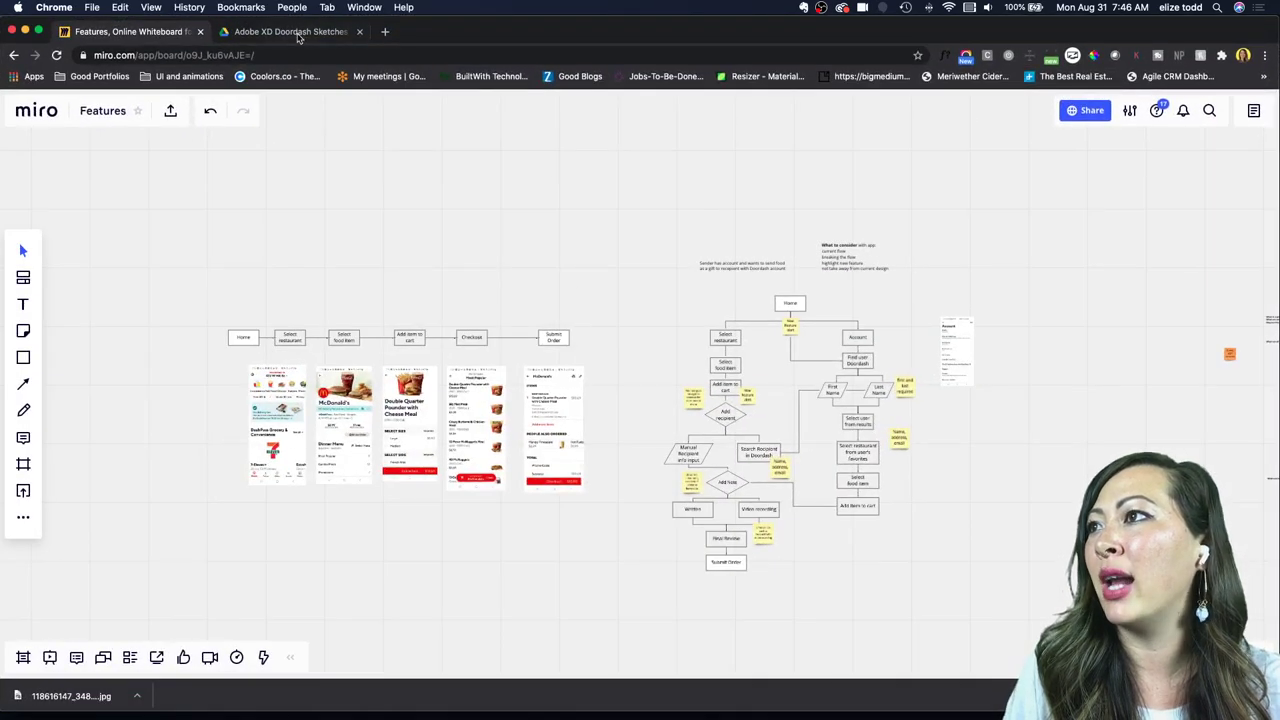
click(297, 33)
click(464, 154)
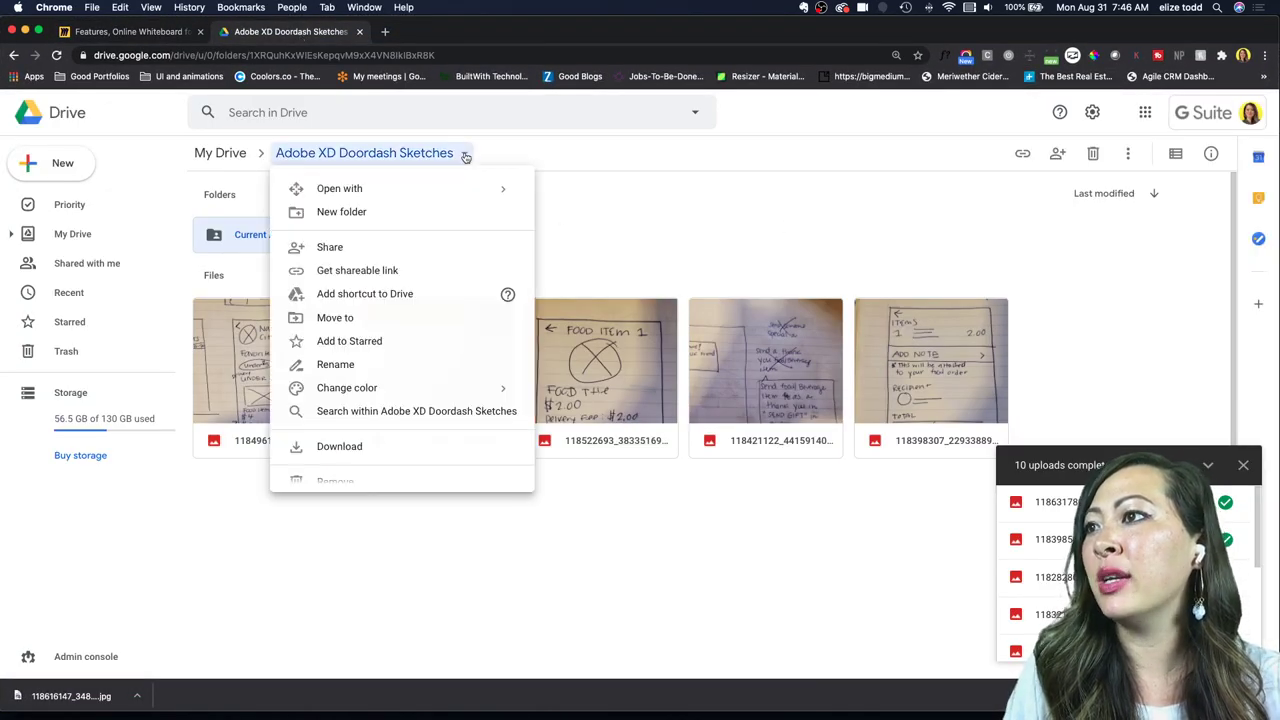
click(408, 271)
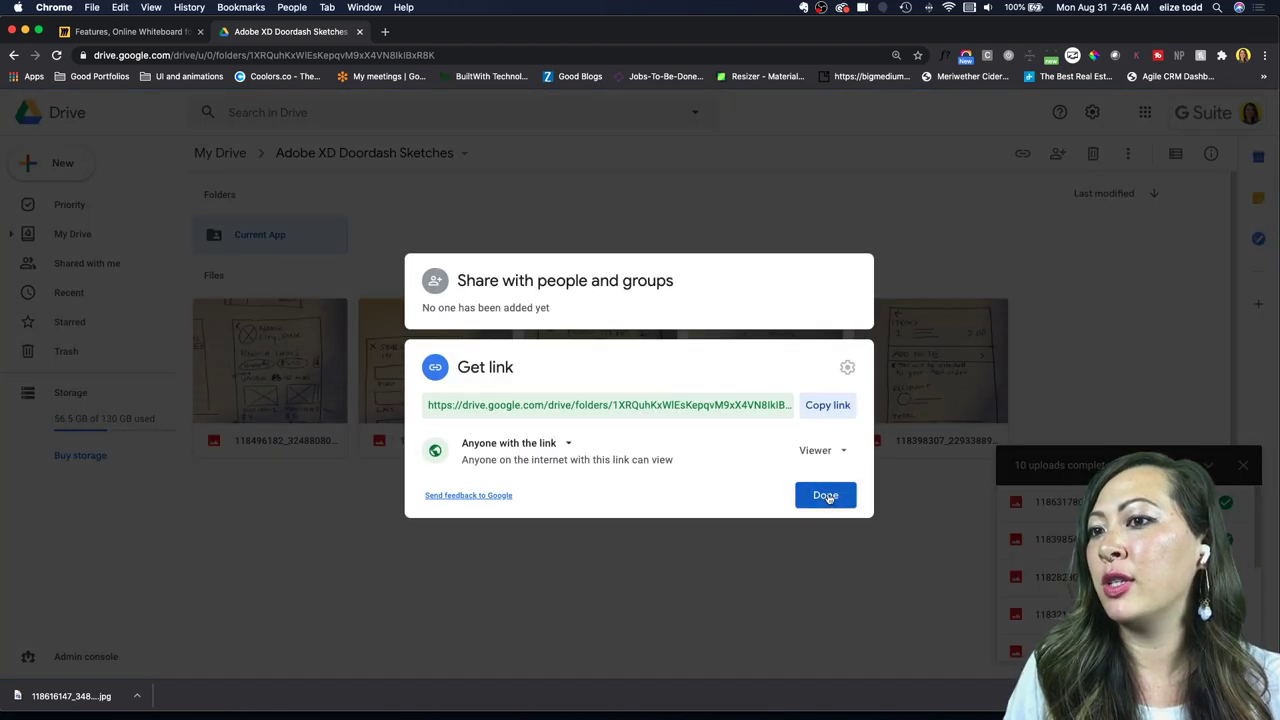
click(826, 405)
click(824, 495)
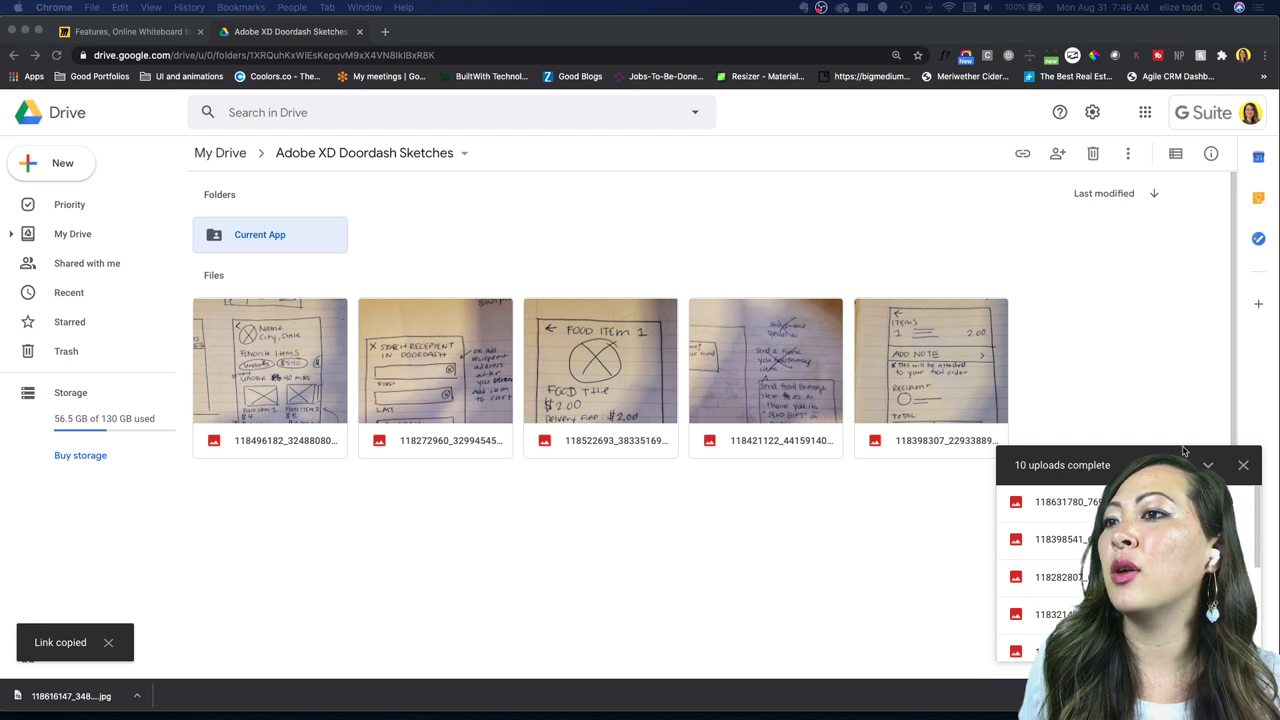
Step: View the files in the Current App folder, then return to Adobe XD
click(646, 254)
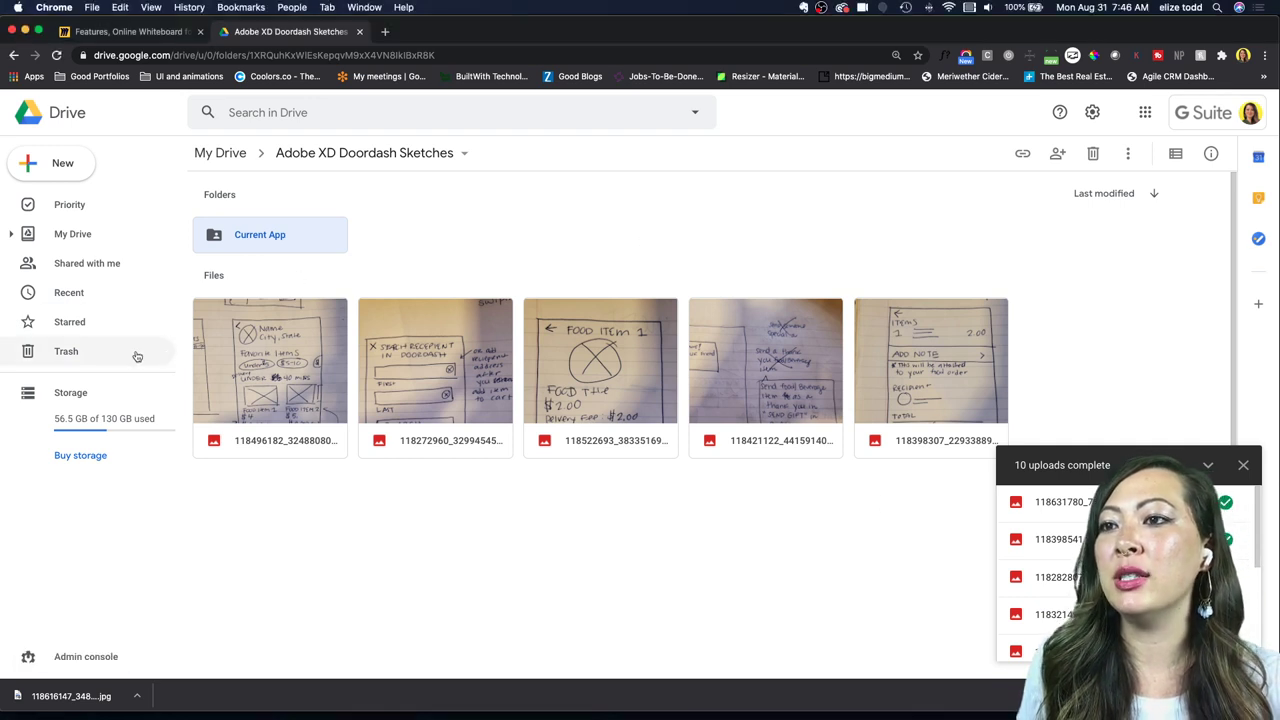
double_click(245, 234)
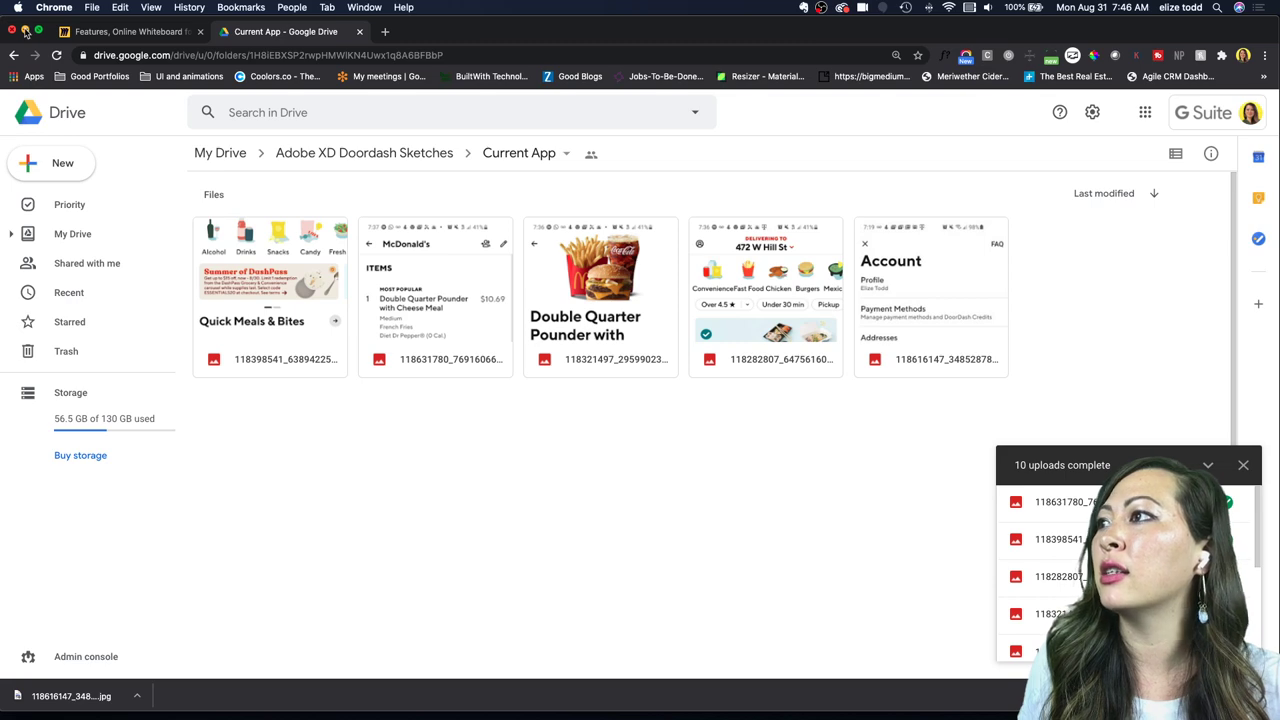
click(26, 30)
click(644, 347)
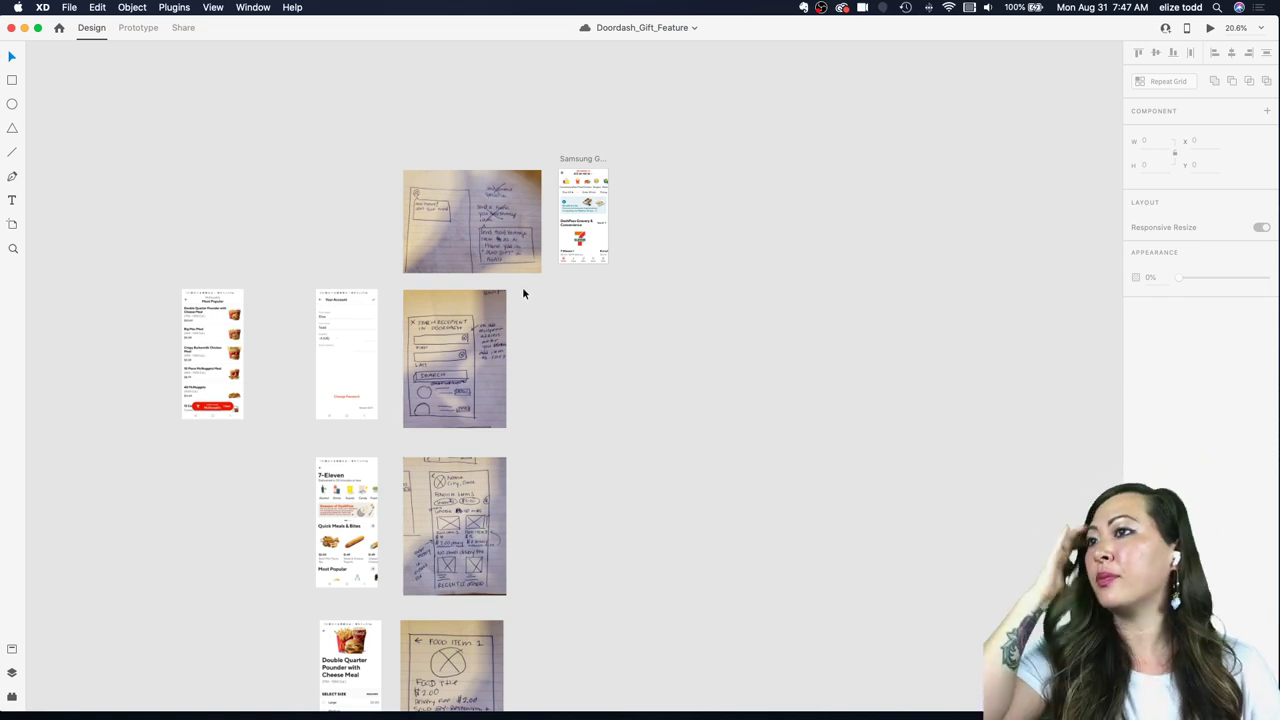
Step: Examine the "New Feature!" sketch with its "SEND GIFT" callout and compare it with the home screen artboard
scroll(522, 290, up, 3)
scroll(522, 293, up, 5)
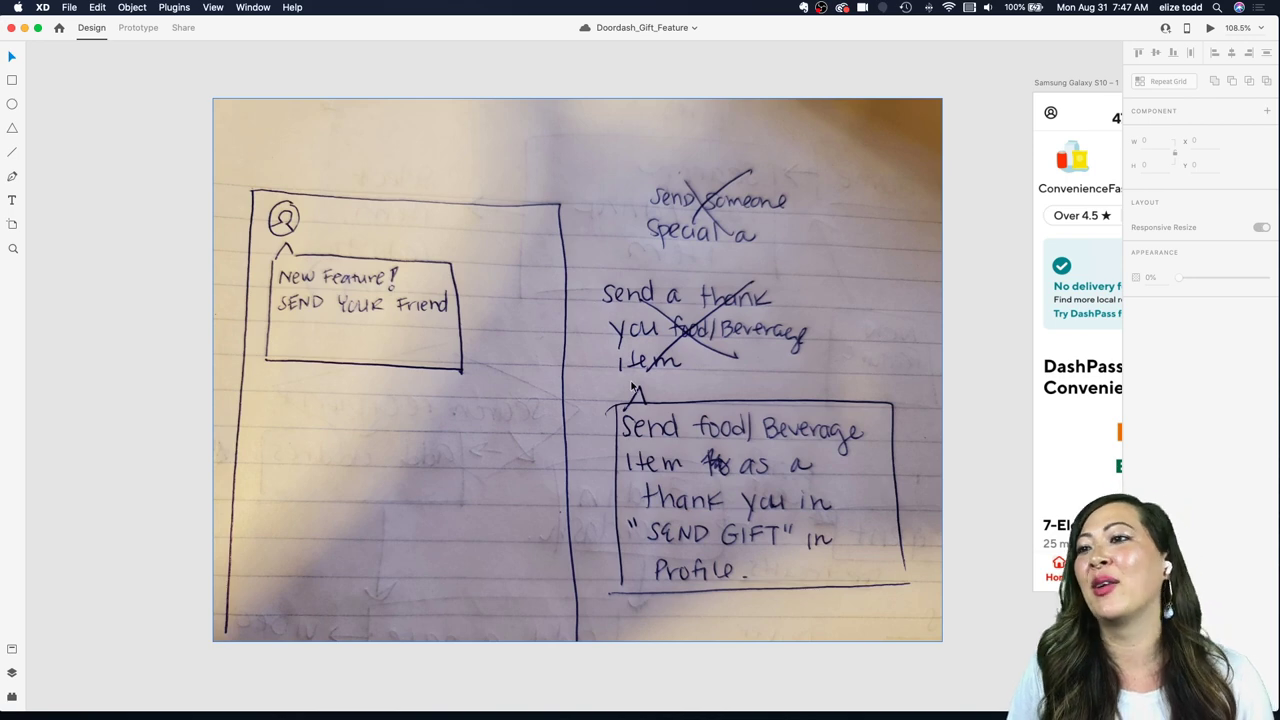
scroll(634, 384, down, 3)
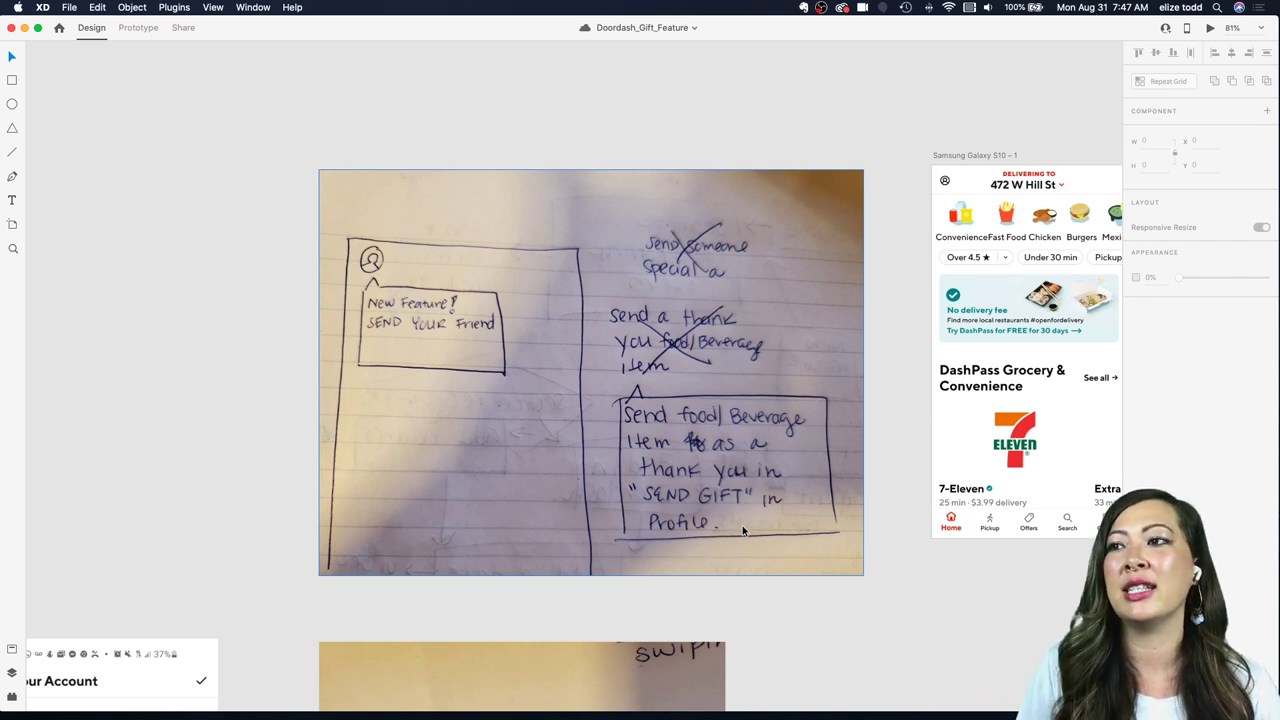
scroll(743, 530, down, 1)
scroll(661, 481, down, 3)
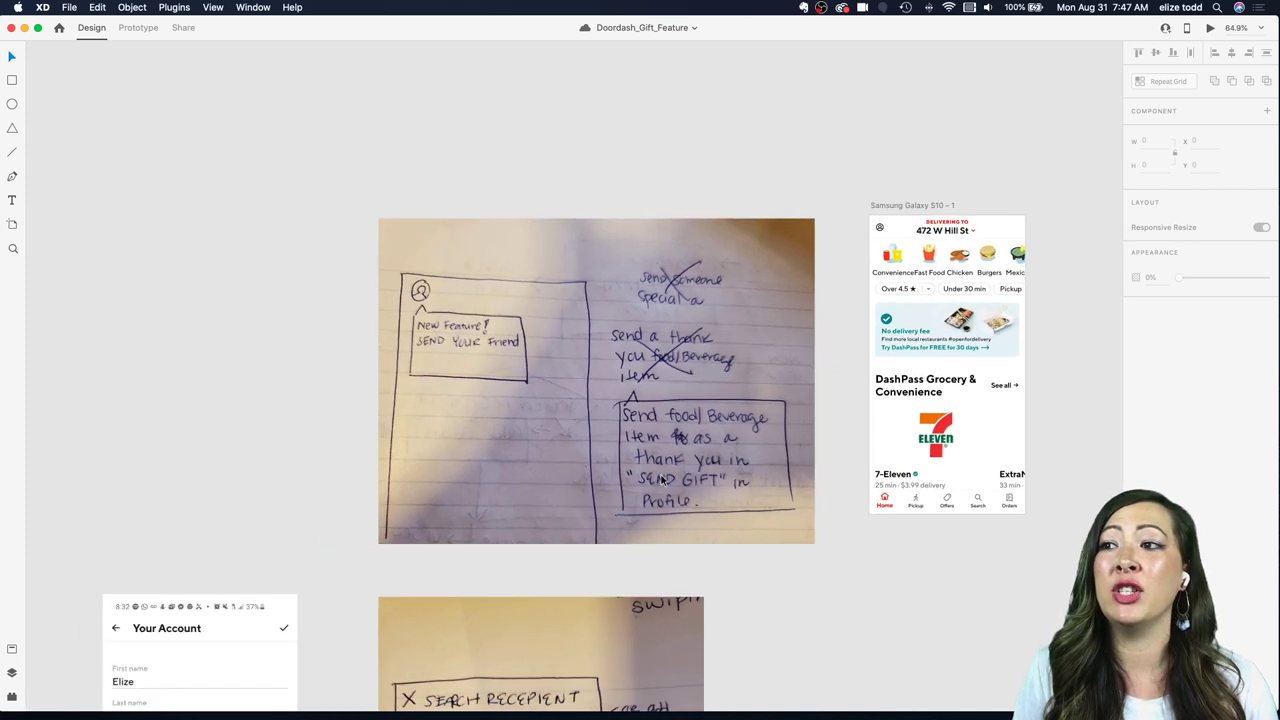
scroll(685, 453, up, 1)
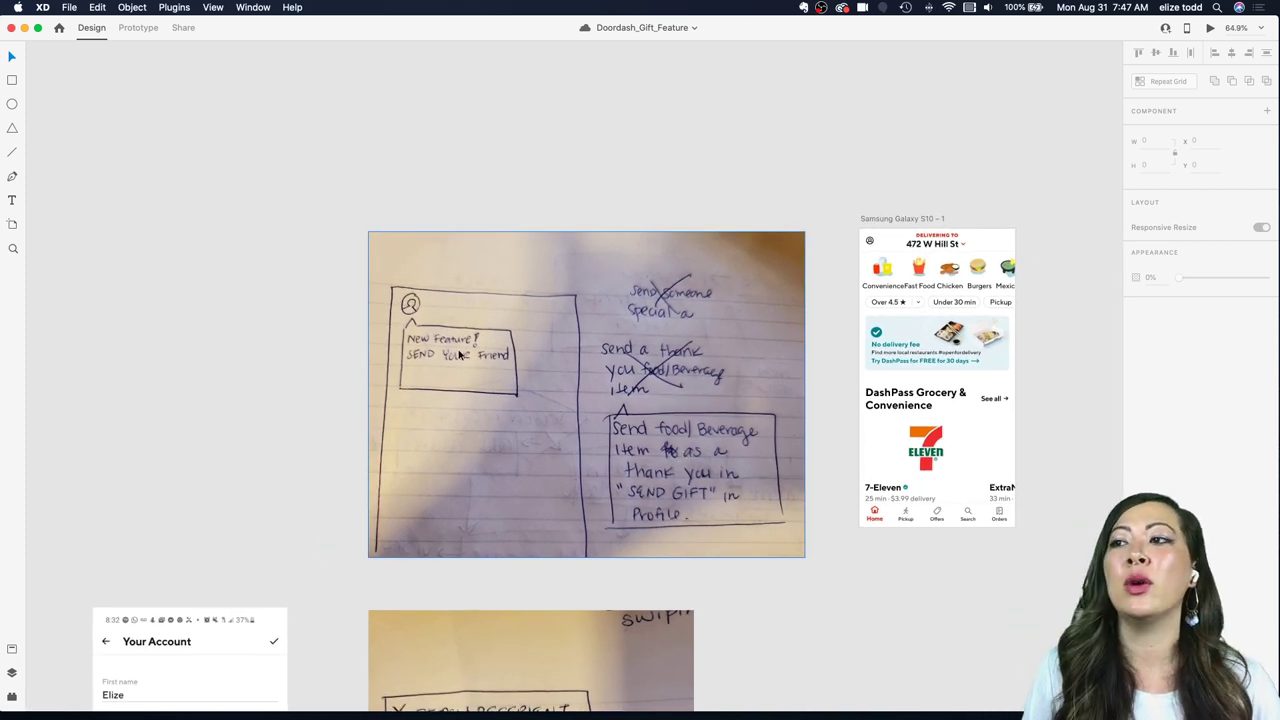
scroll(439, 261, up, 5)
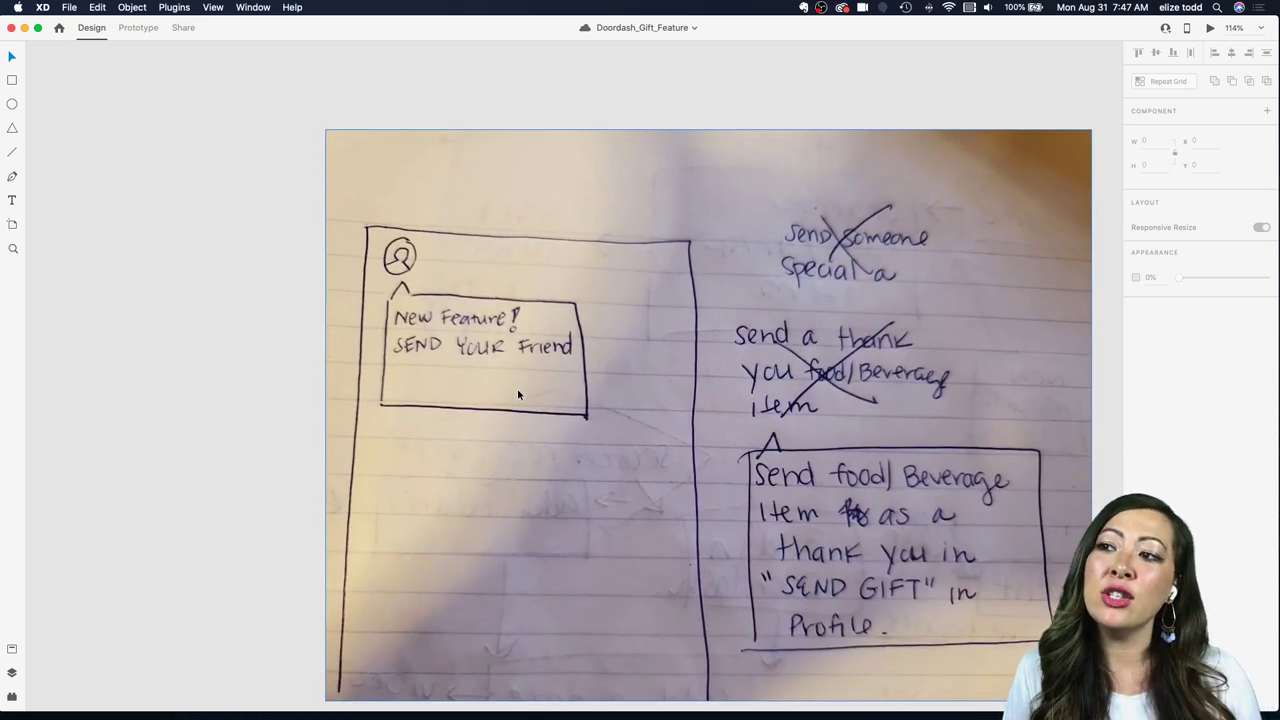
scroll(517, 391, down, 2)
scroll(517, 394, down, 2)
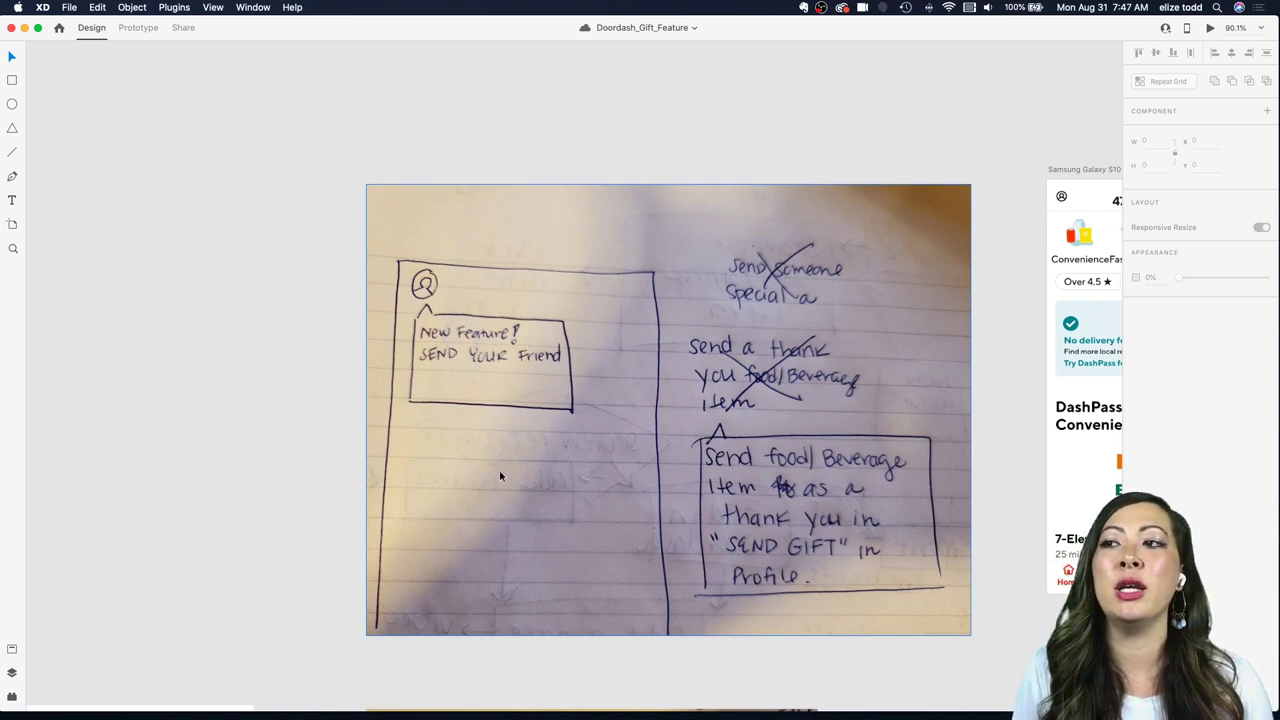
scroll(606, 444, down, 2)
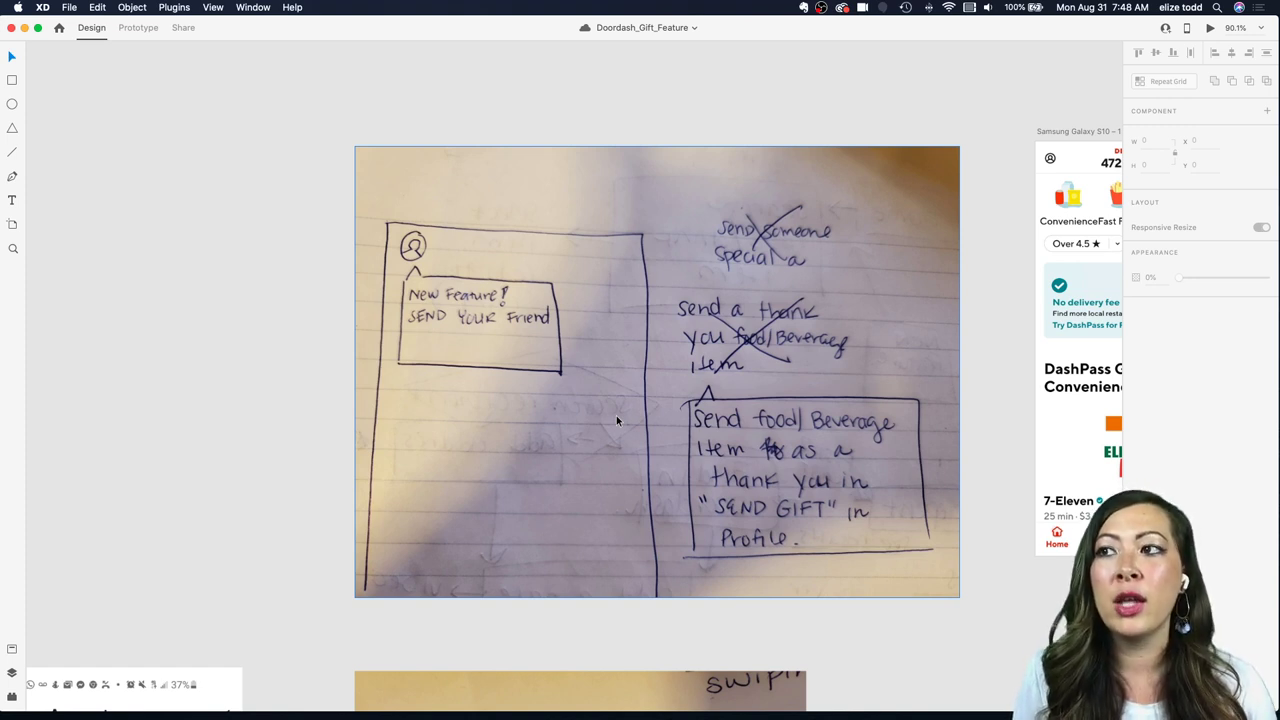
scroll(592, 320, down, 2)
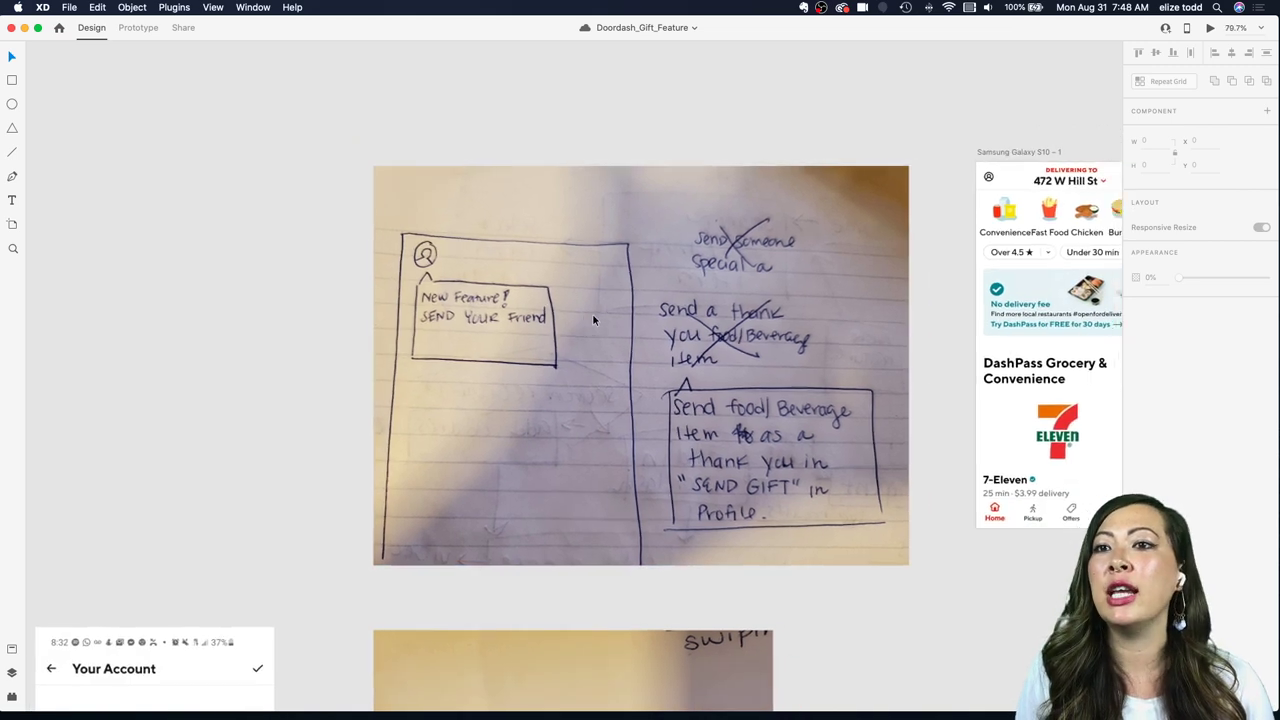
scroll(592, 313, right, 3)
scroll(860, 264, up, 5)
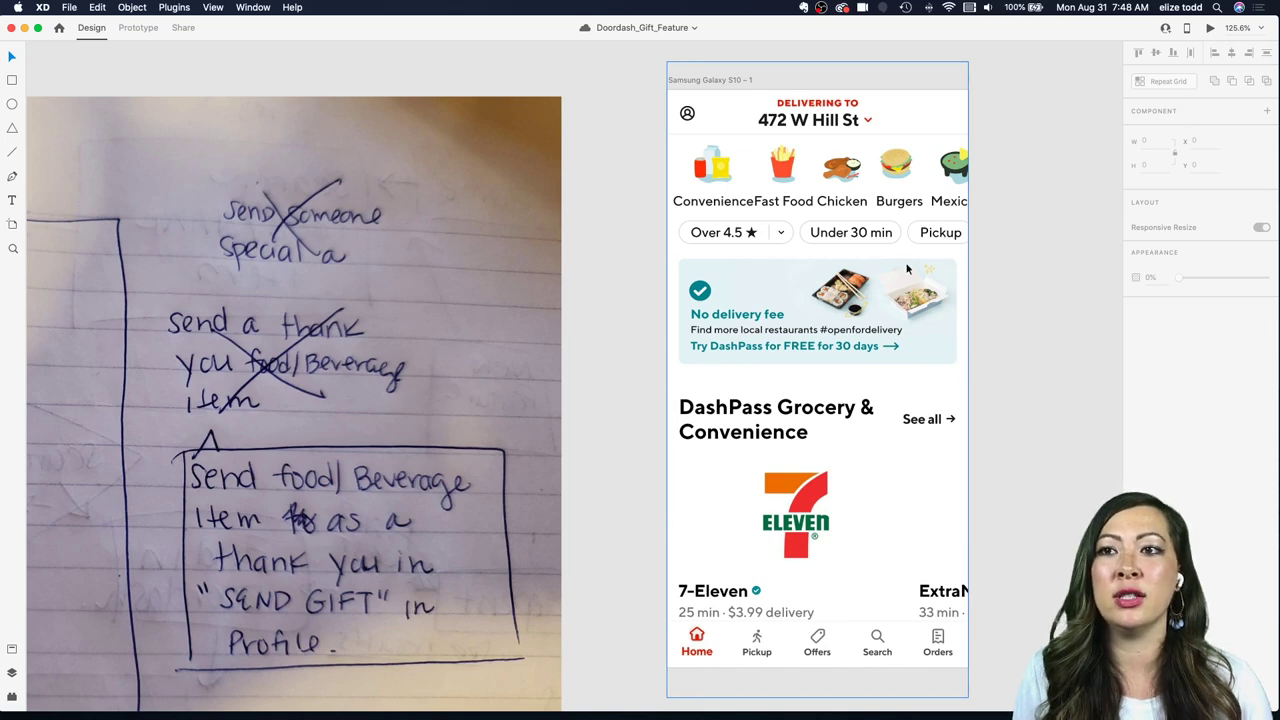
scroll(697, 343, down, 3)
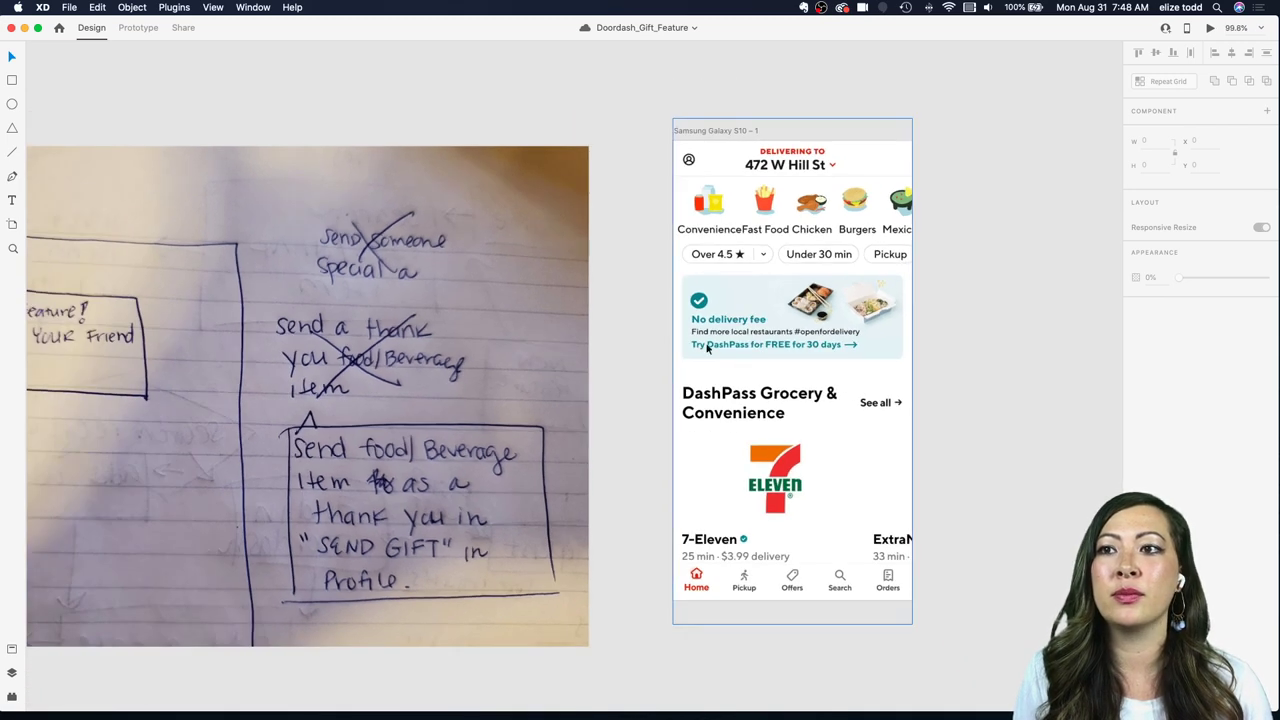
Step: Examine the "Search Recipient in DoorDash" sketch alongside the Your Account screenshot
scroll(772, 281, down, 5)
scroll(772, 281, down, 2)
scroll(697, 329, up, 6)
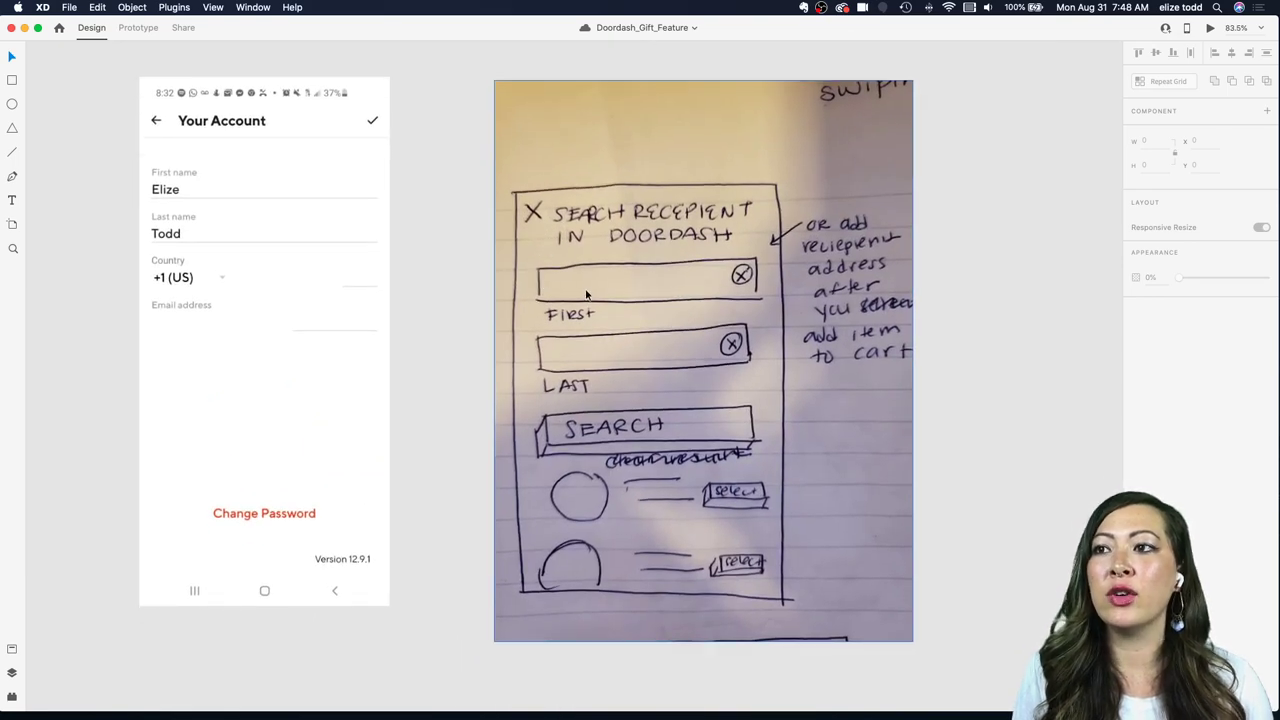
scroll(619, 357, down, 2)
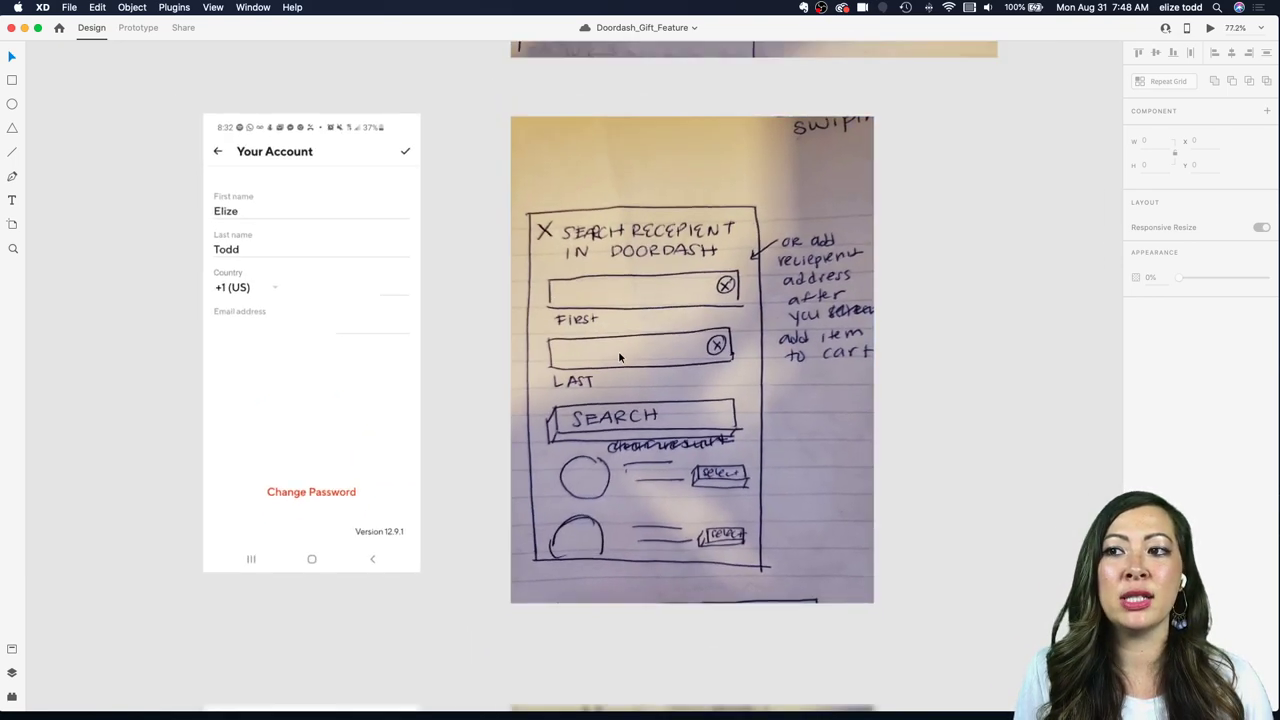
scroll(619, 357, down, 2)
scroll(619, 357, up, 3)
scroll(619, 357, up, 1)
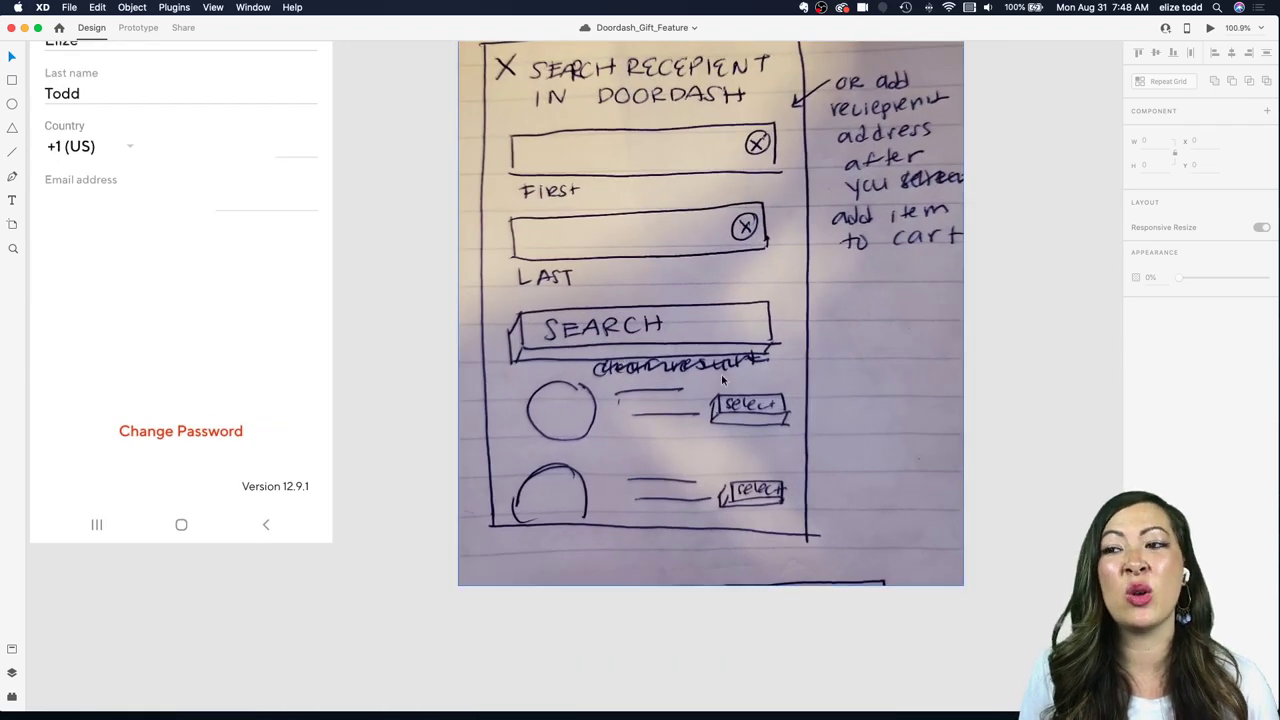
Step: Examine the recipient's Favorite Items sketch alongside the 7-Eleven store screenshot
scroll(721, 374, down, 5)
scroll(721, 374, up, 3)
scroll(722, 379, down, 3)
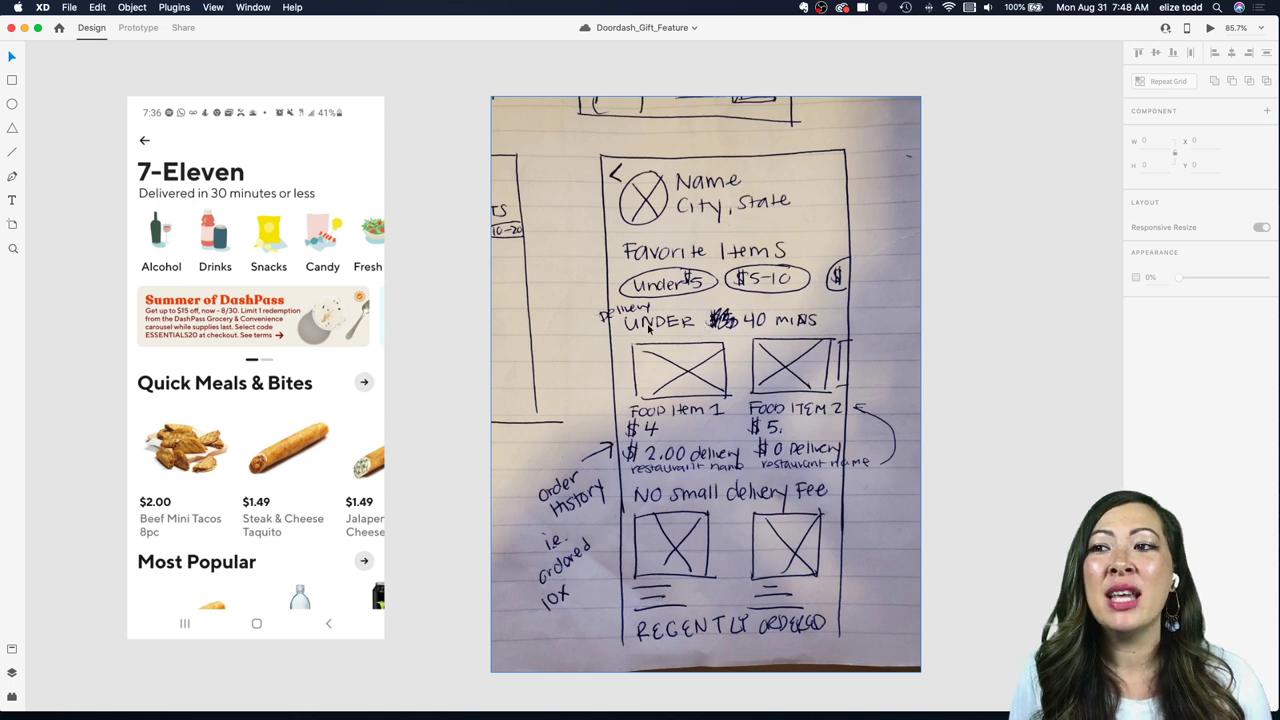
scroll(680, 390, down, 1)
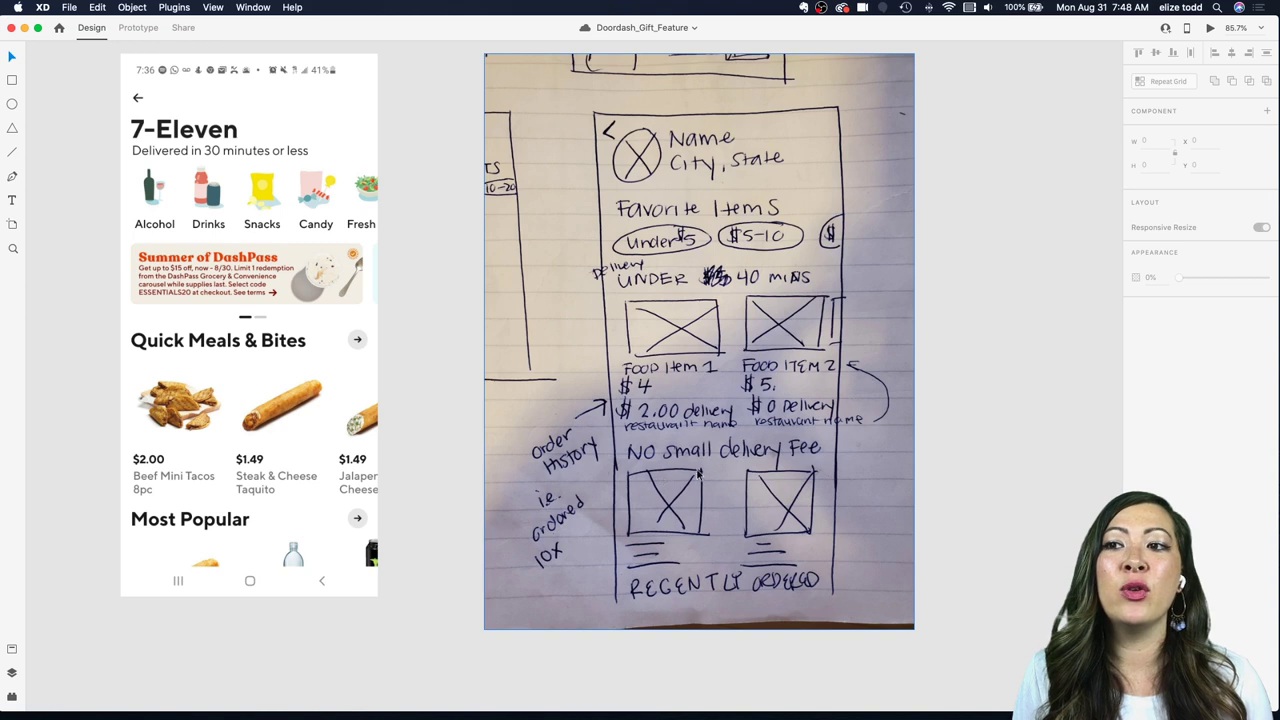
scroll(702, 475, down, 1)
scroll(751, 505, down, 2)
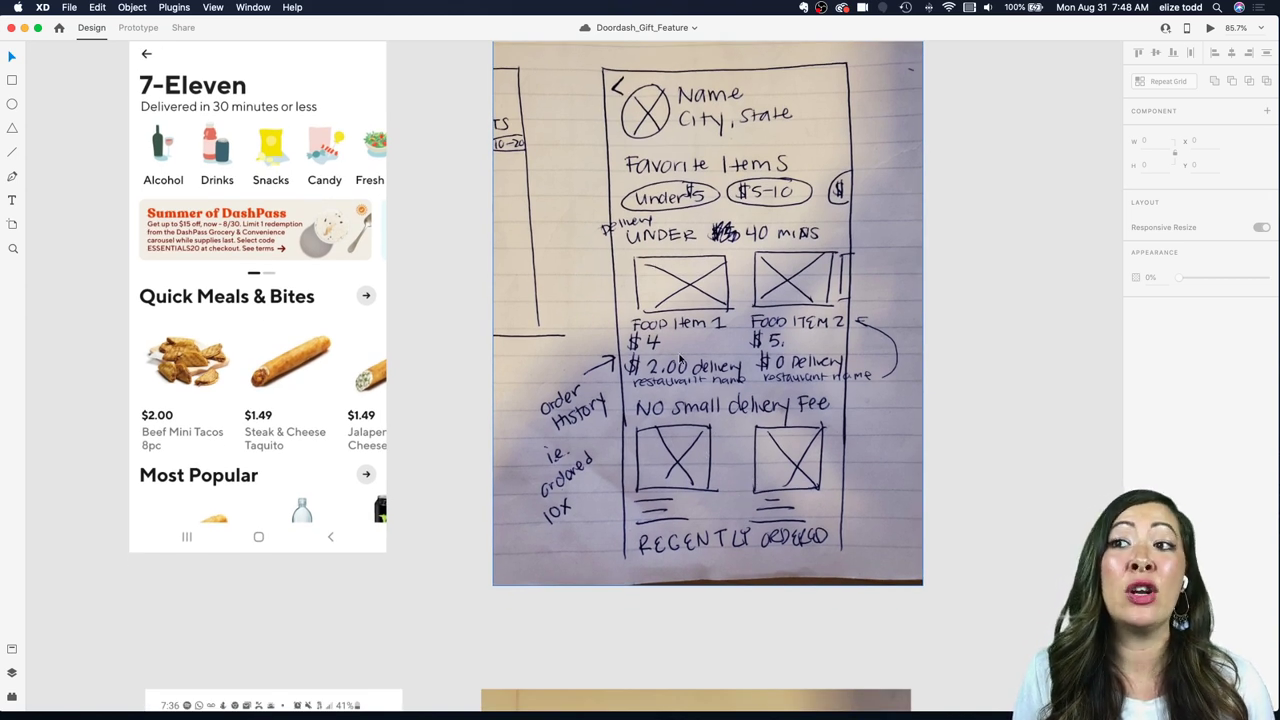
scroll(710, 272, down, 3)
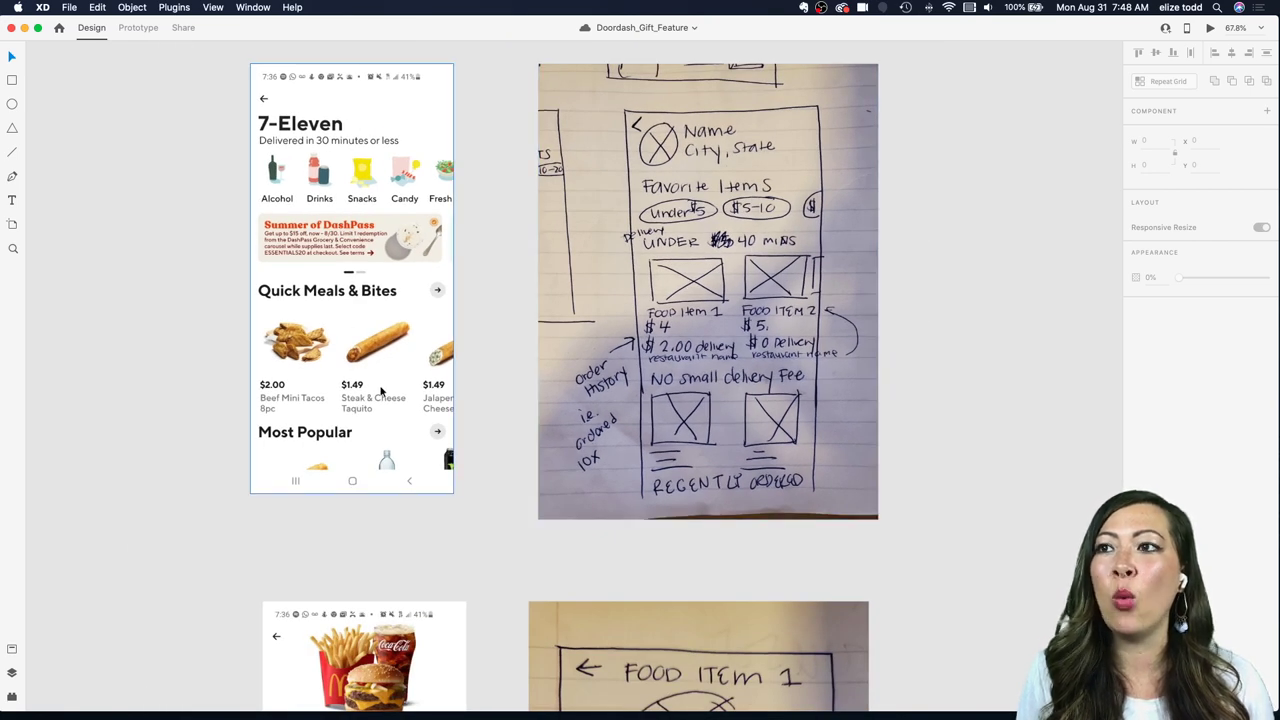
Step: Review the Food Item 1 and checkout sketches against the matching McDonald's meal and cart screenshots
scroll(380, 393, down, 10)
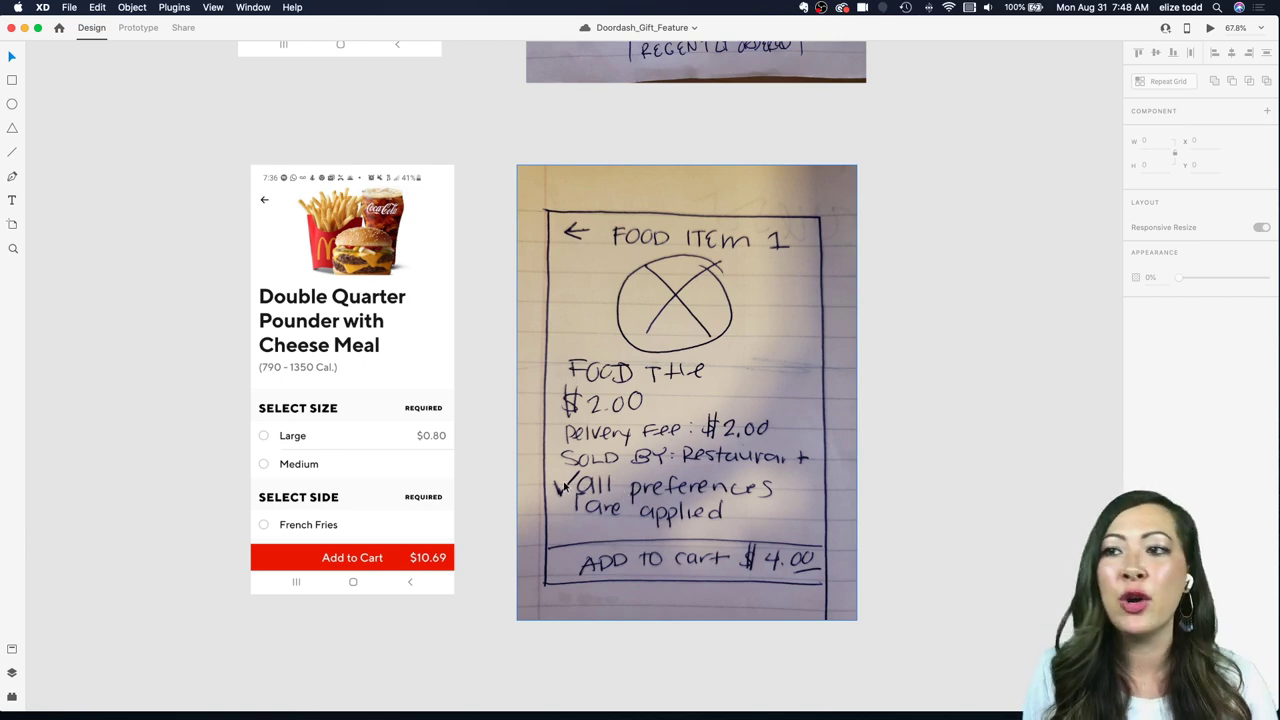
scroll(564, 487, down, 2)
scroll(564, 487, down, 3)
scroll(563, 487, down, 8)
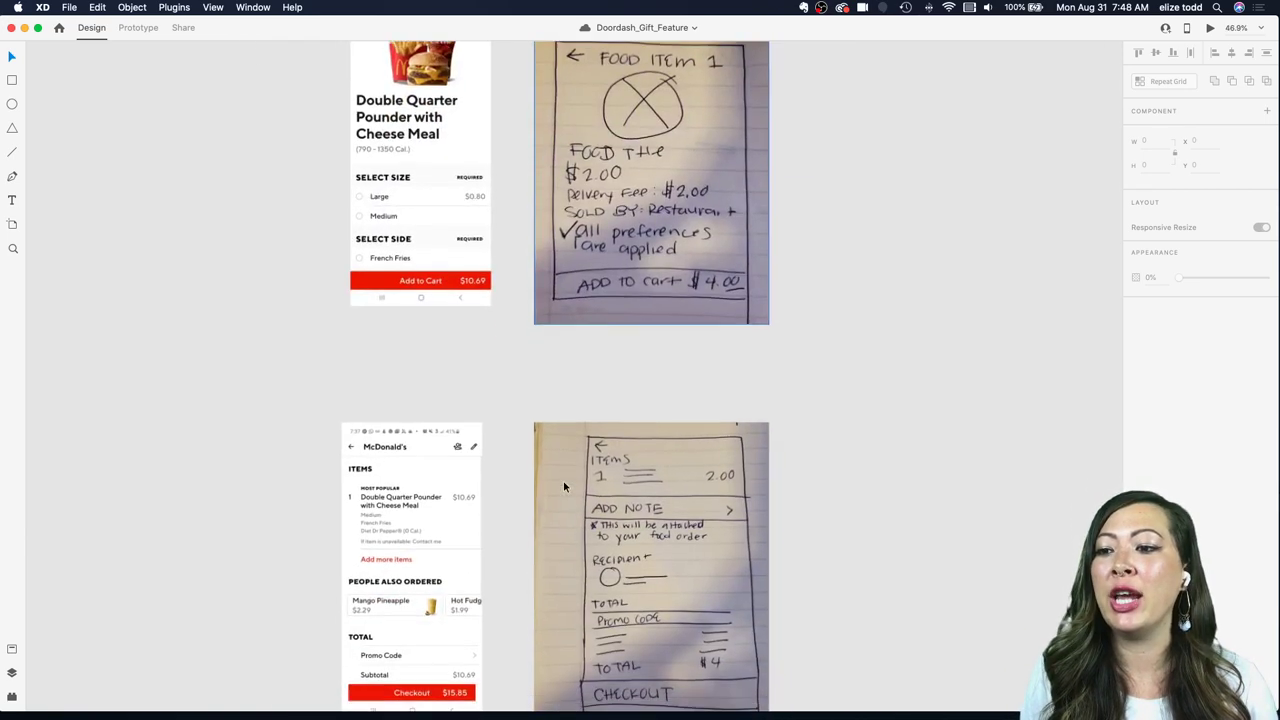
scroll(563, 487, up, 5)
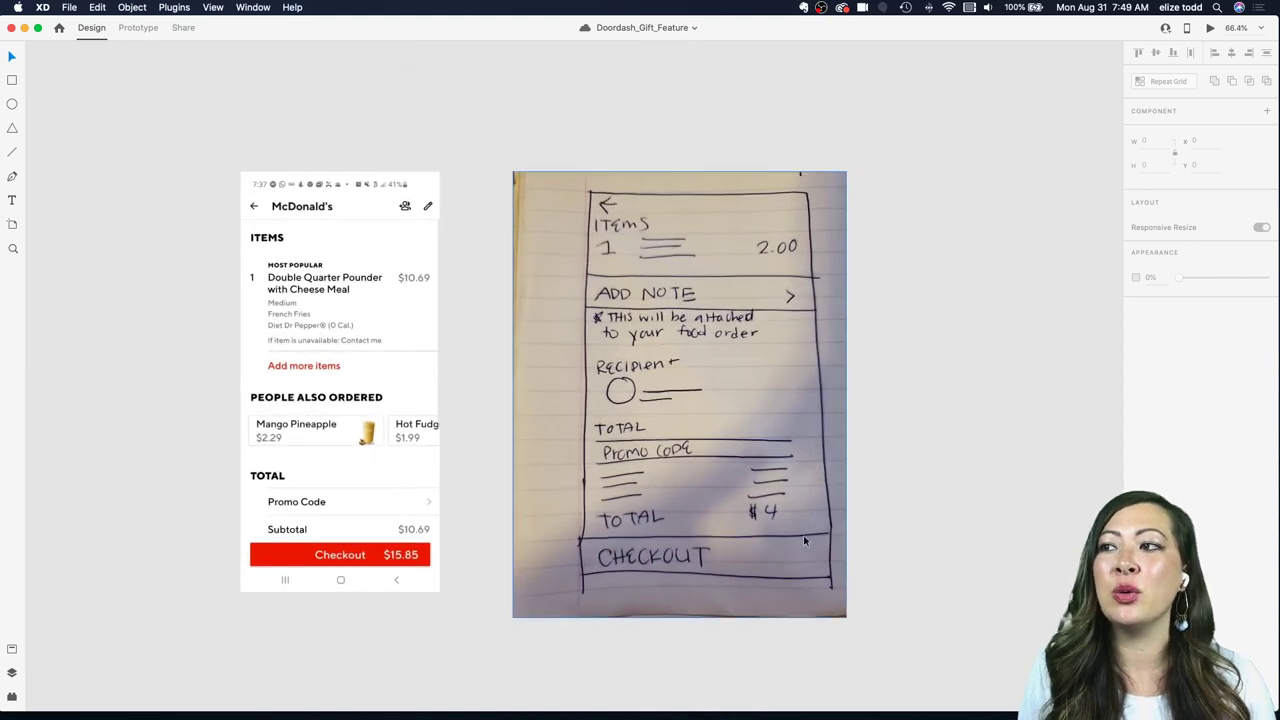
Step: Add a blank Samsung Galaxy S10 artboard beside the existing home screen artboard
scroll(757, 541, down, 15)
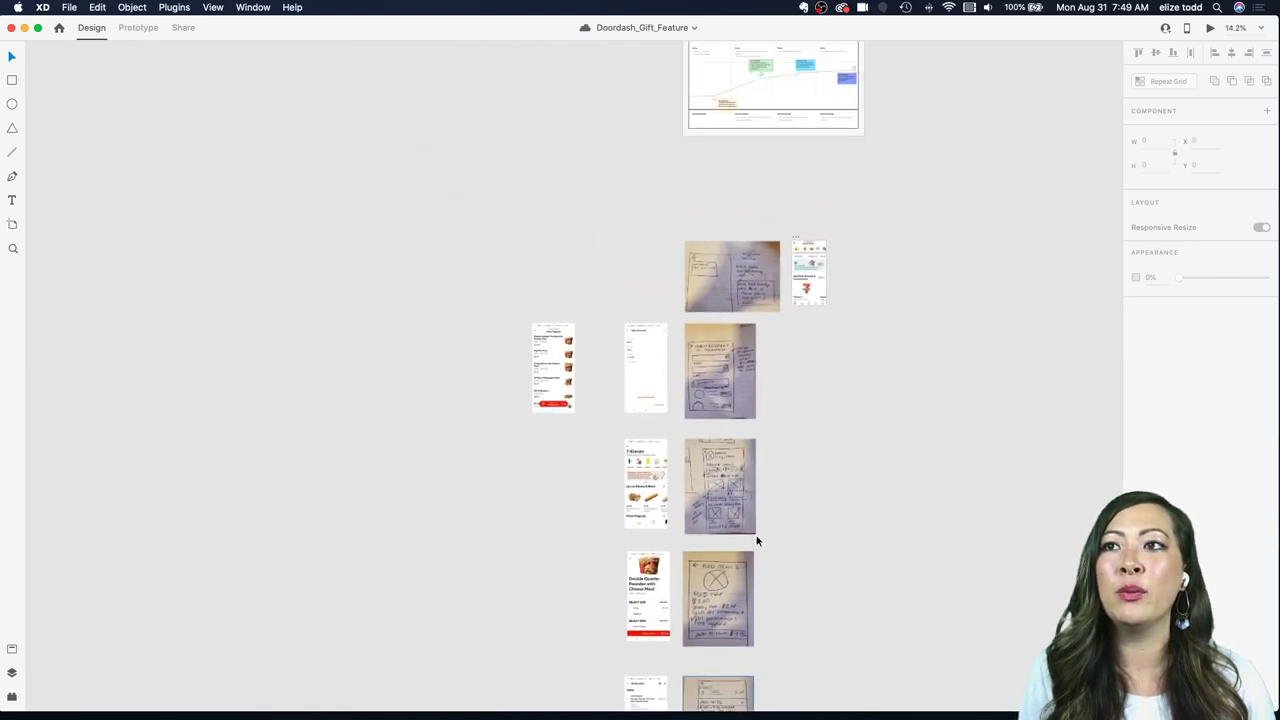
scroll(757, 422, up, 14)
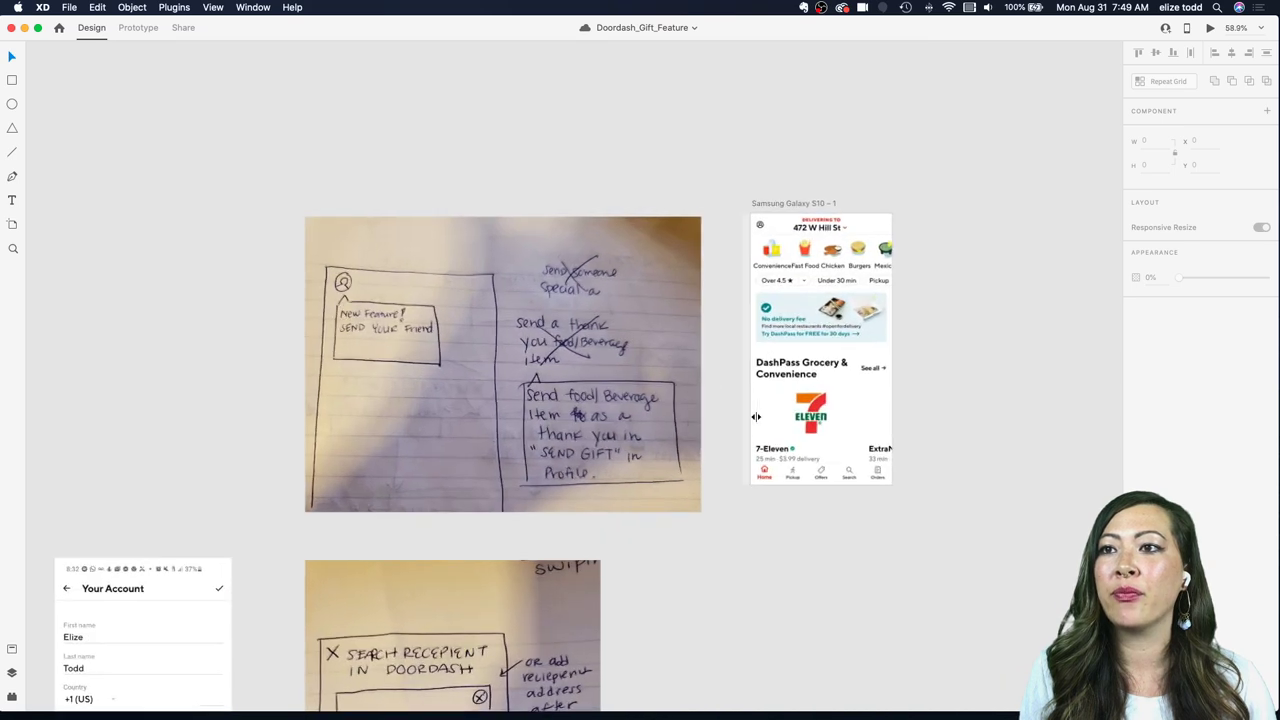
click(756, 417)
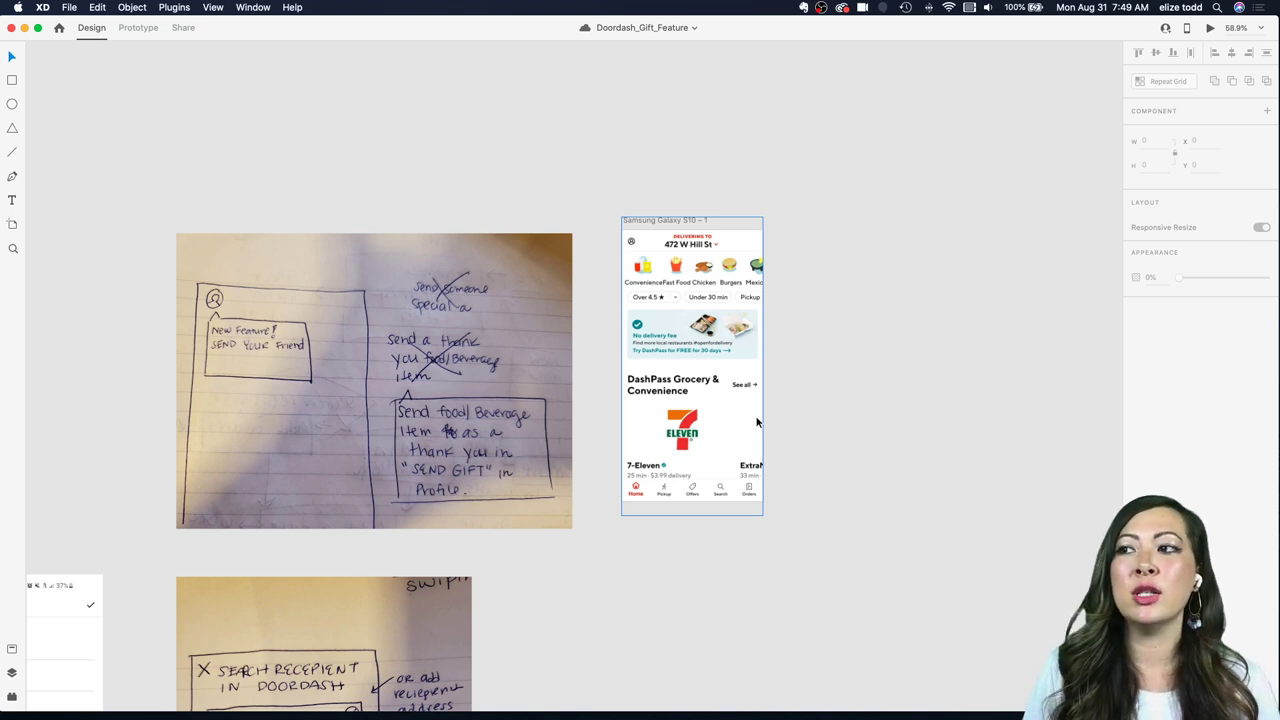
scroll(757, 420, right, 2)
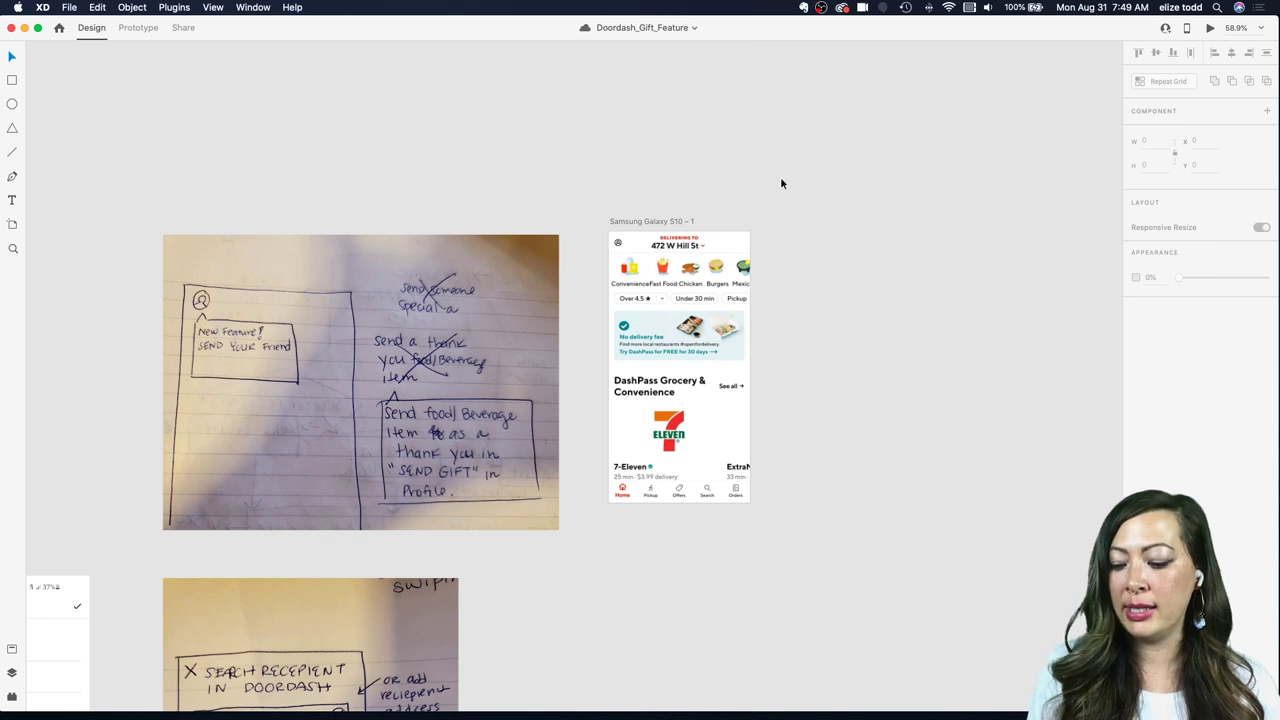
key(a)
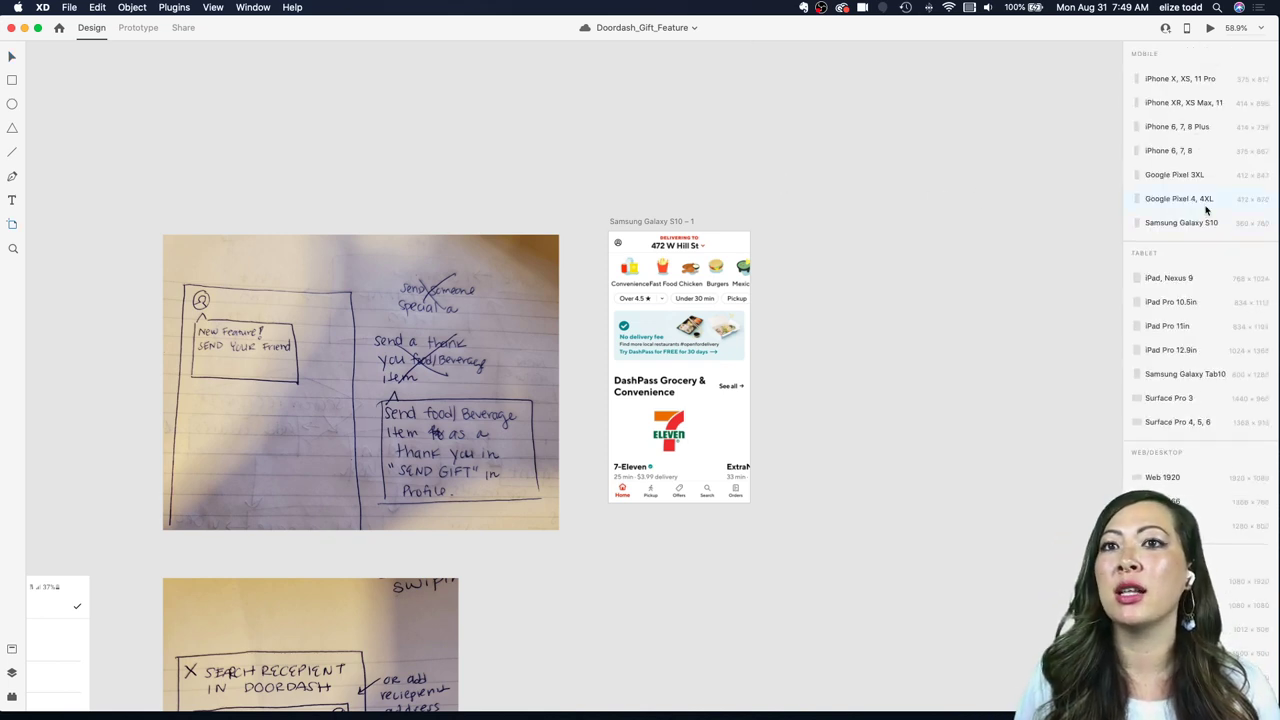
click(1183, 223)
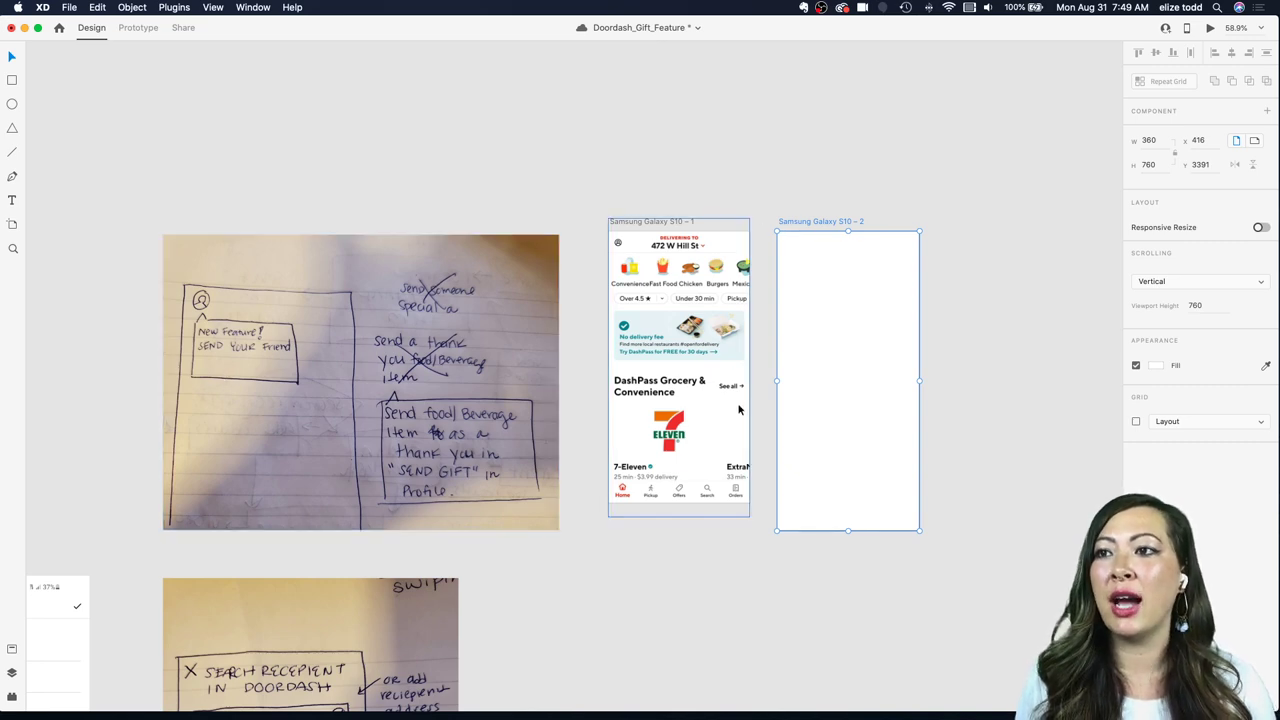
scroll(688, 484, up, 3)
scroll(688, 484, down, 4)
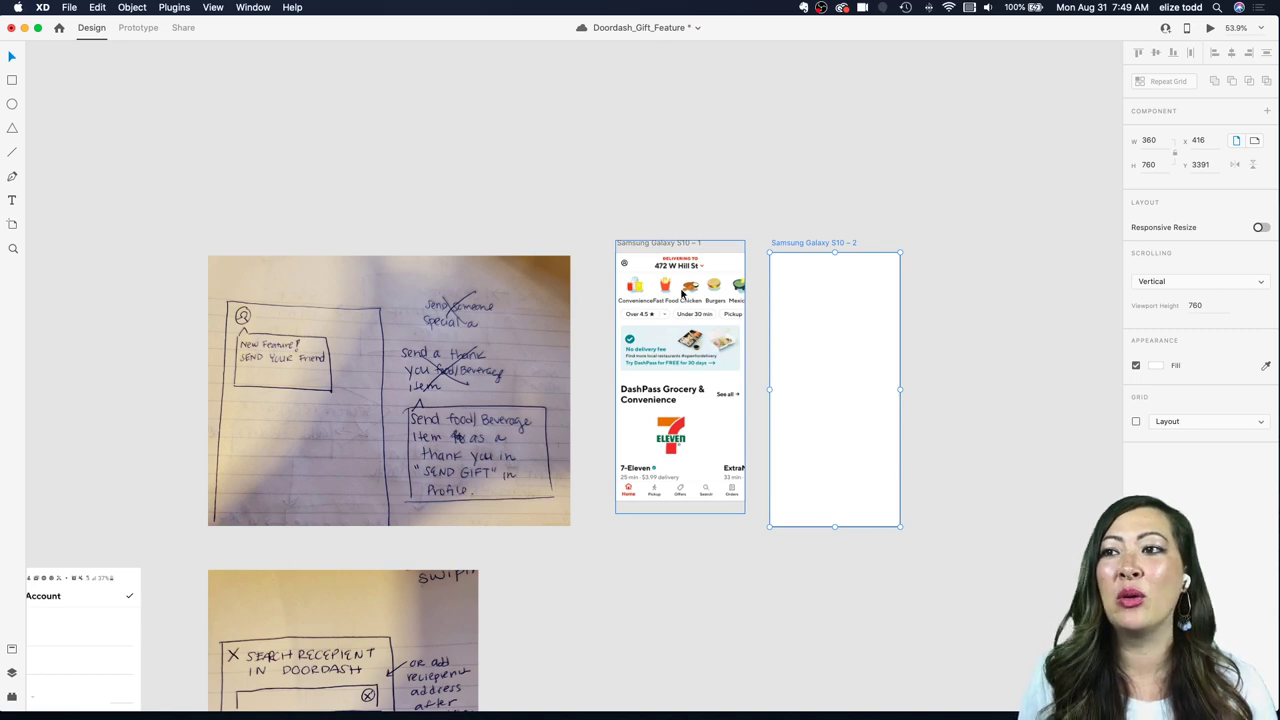
Step: Compare the home screen artboard with the new-feature sketch for the gift banner
scroll(643, 337, up, 2)
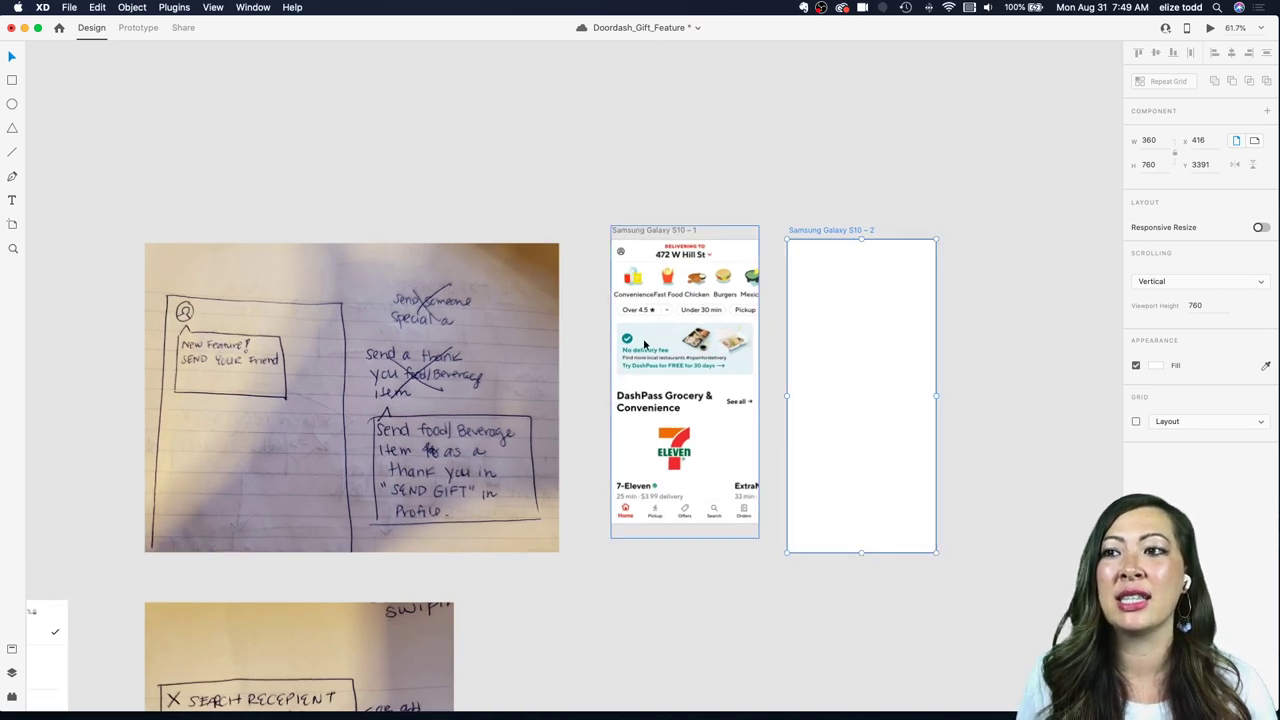
scroll(645, 335, up, 5)
scroll(598, 362, down, 4)
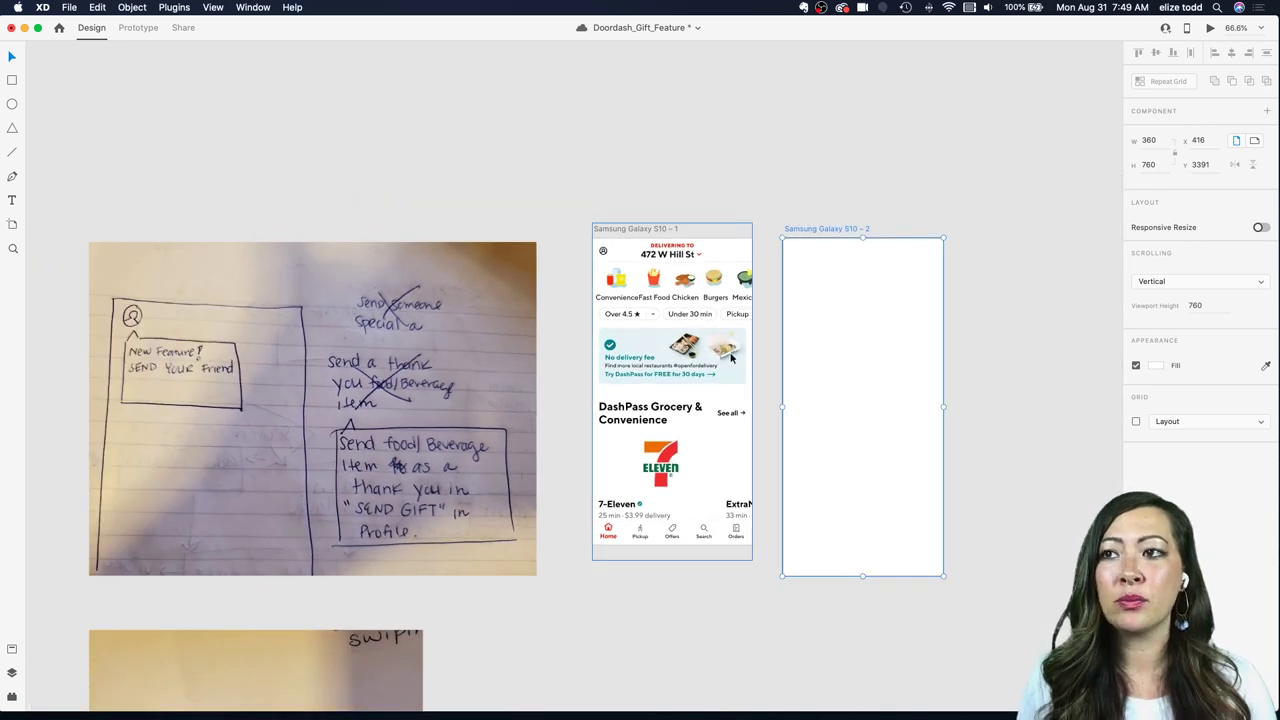
scroll(731, 357, down, 2)
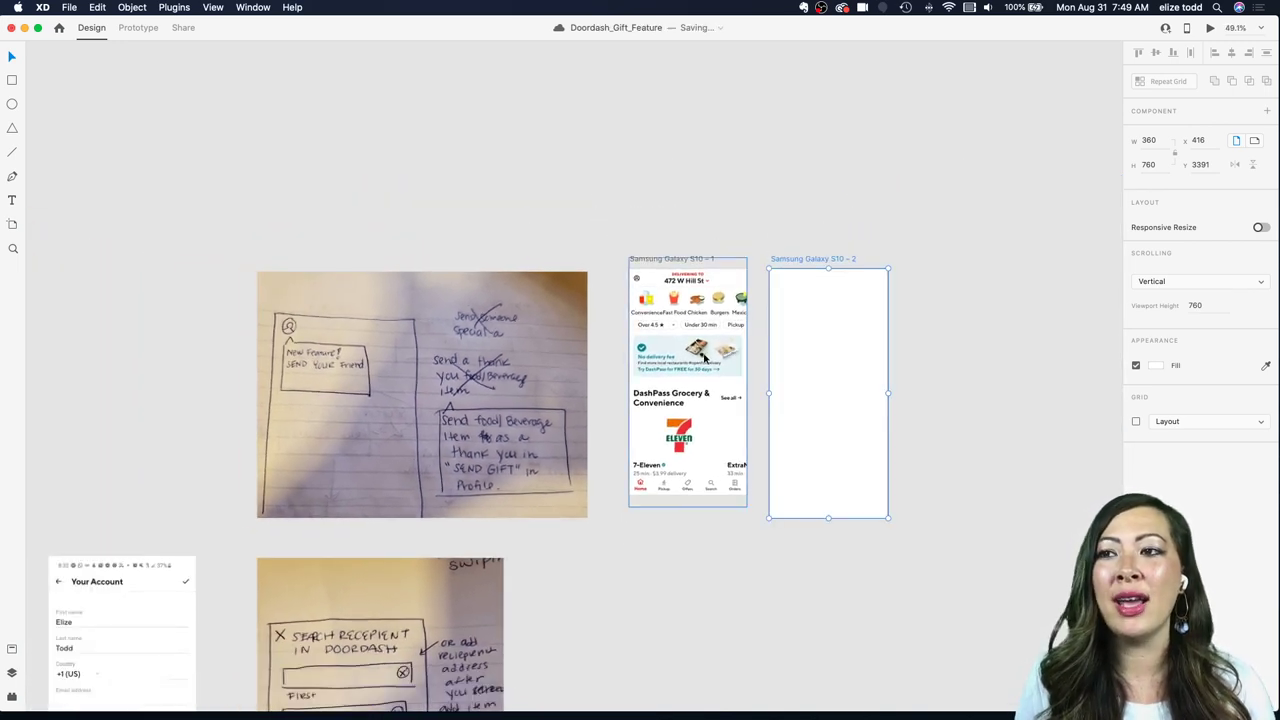
click(703, 357)
click(706, 209)
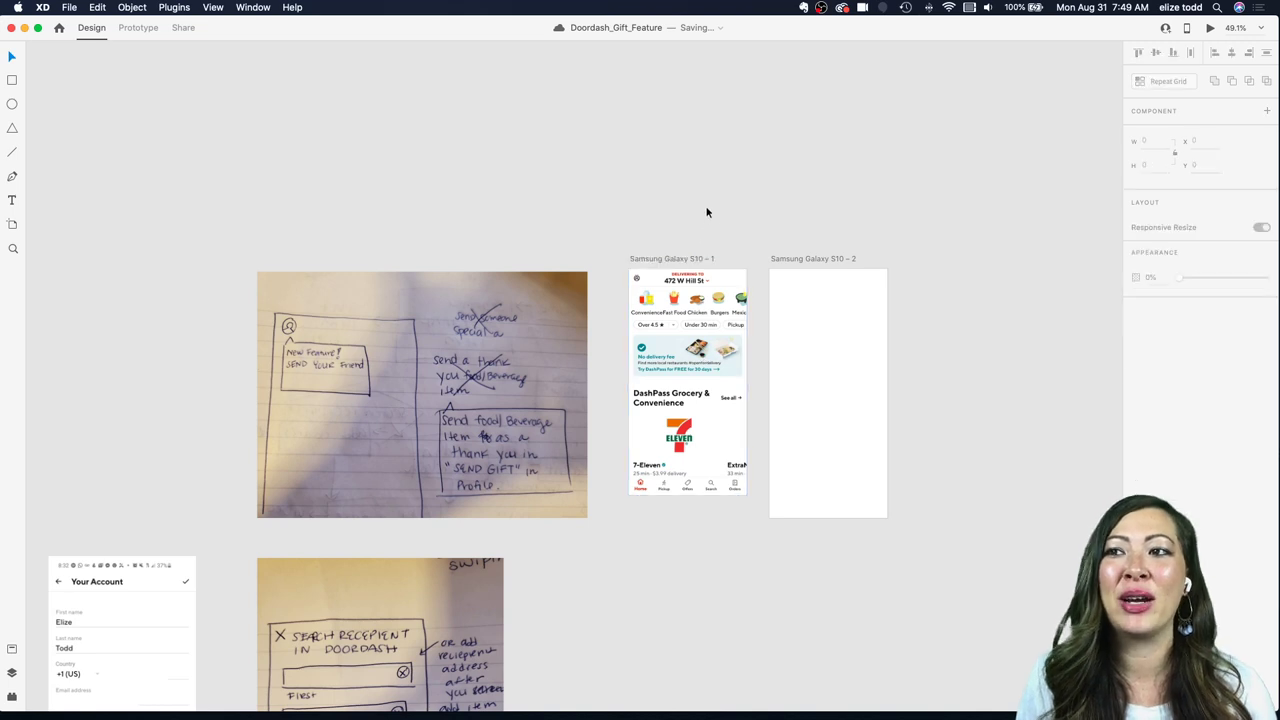
scroll(674, 300, up, 2)
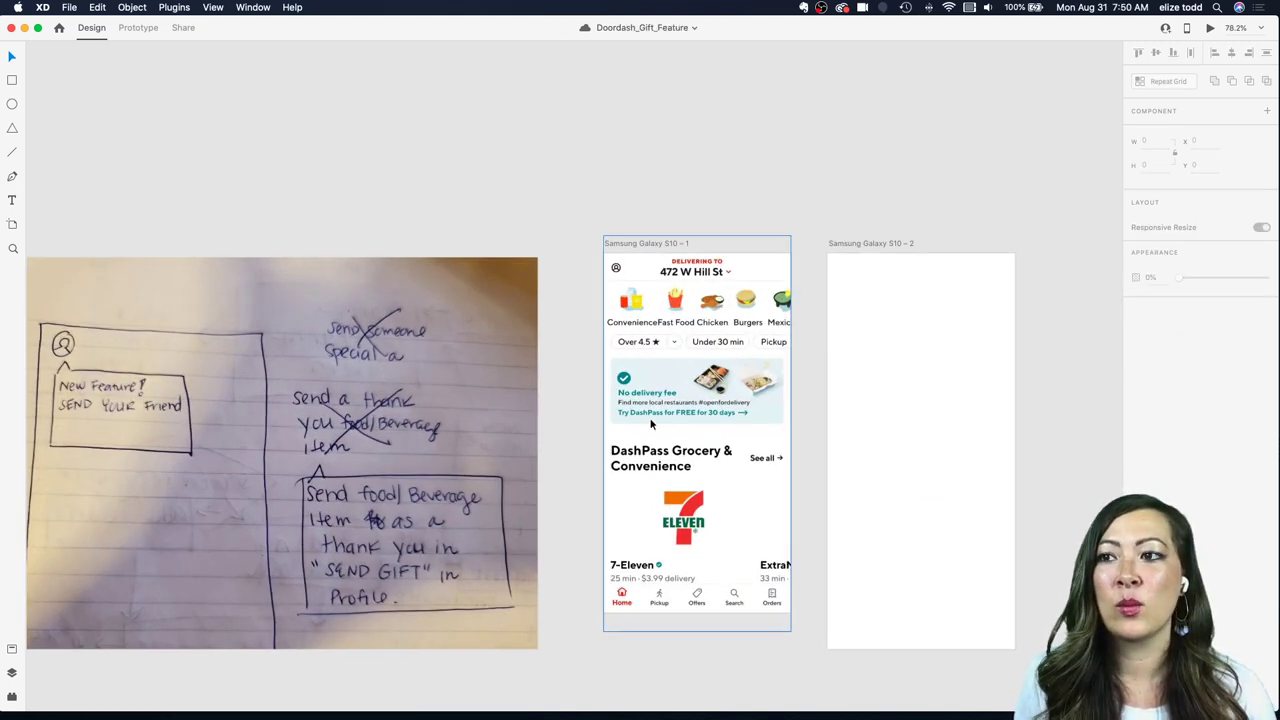
scroll(650, 424, down, 3)
scroll(650, 424, up, 4)
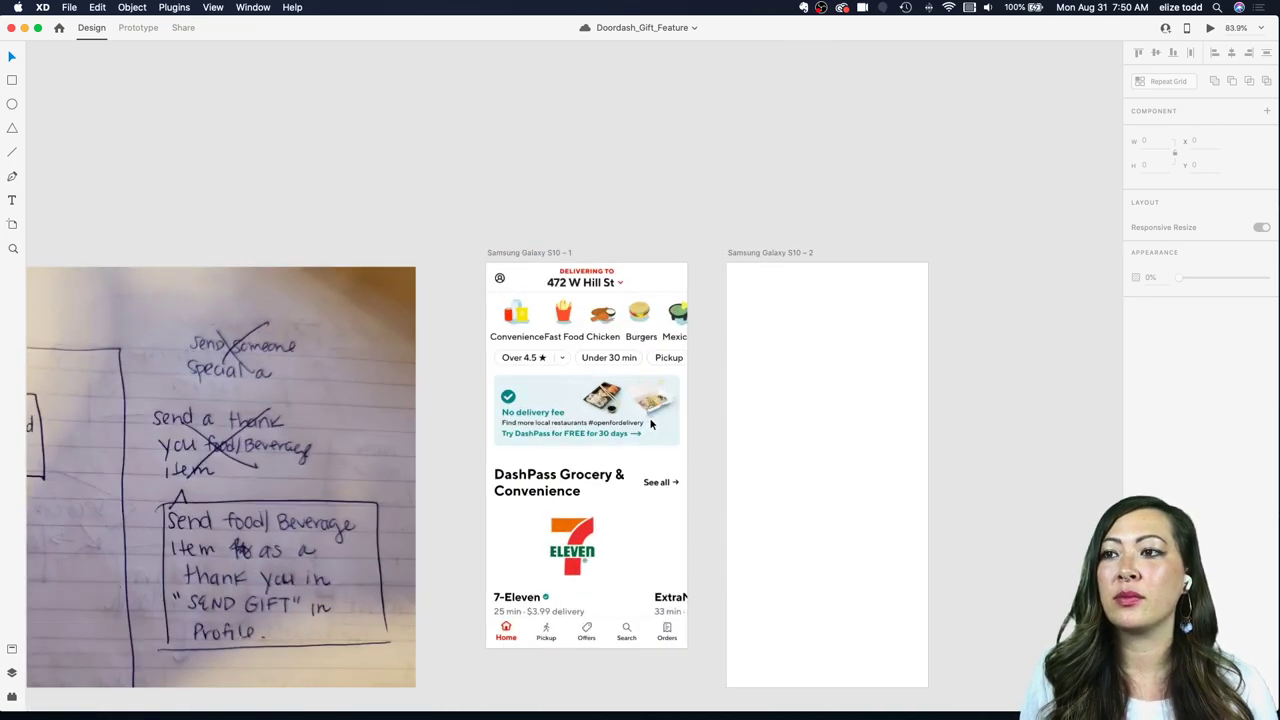
scroll(650, 424, left, 5)
key(r)
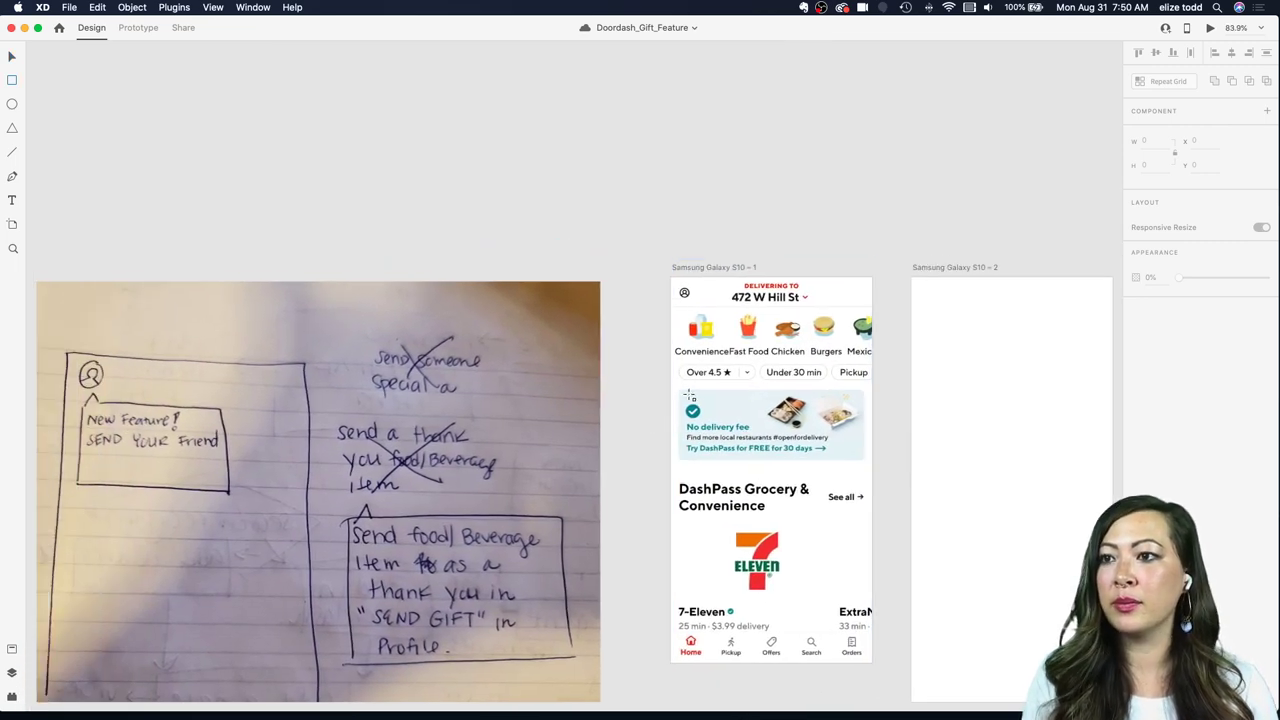
drag(678, 390, 865, 460)
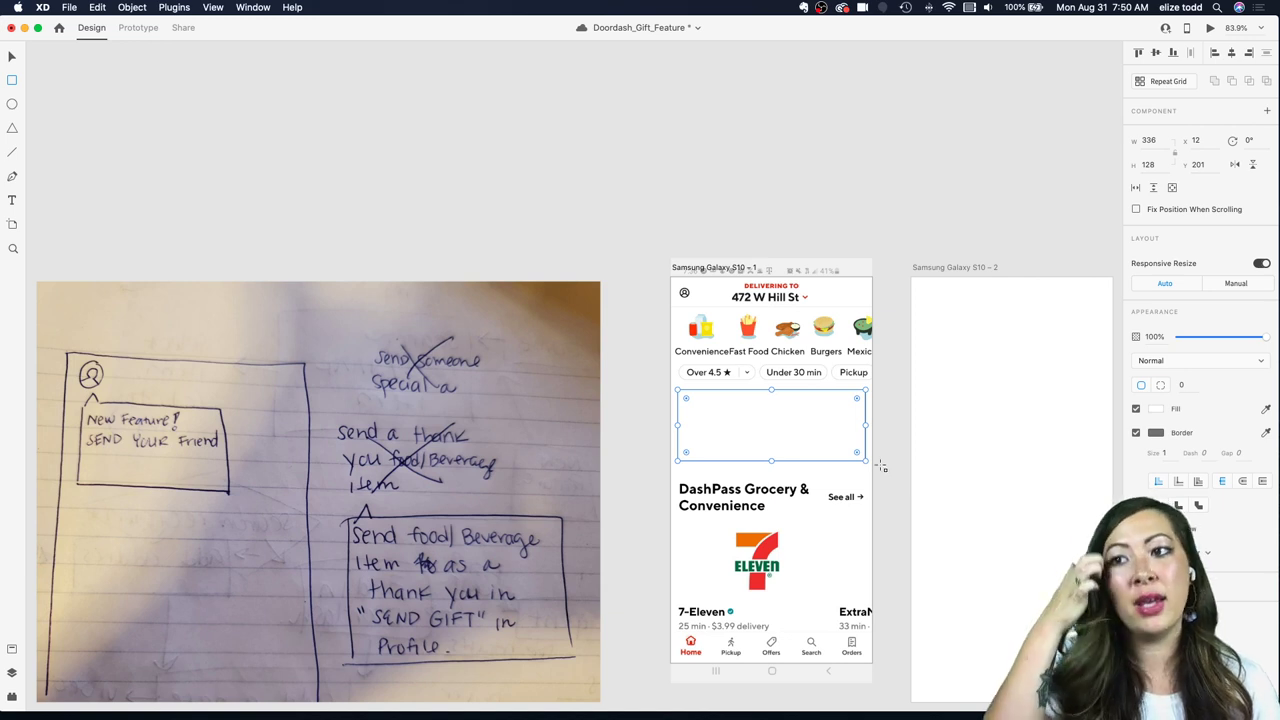
key(super+v)
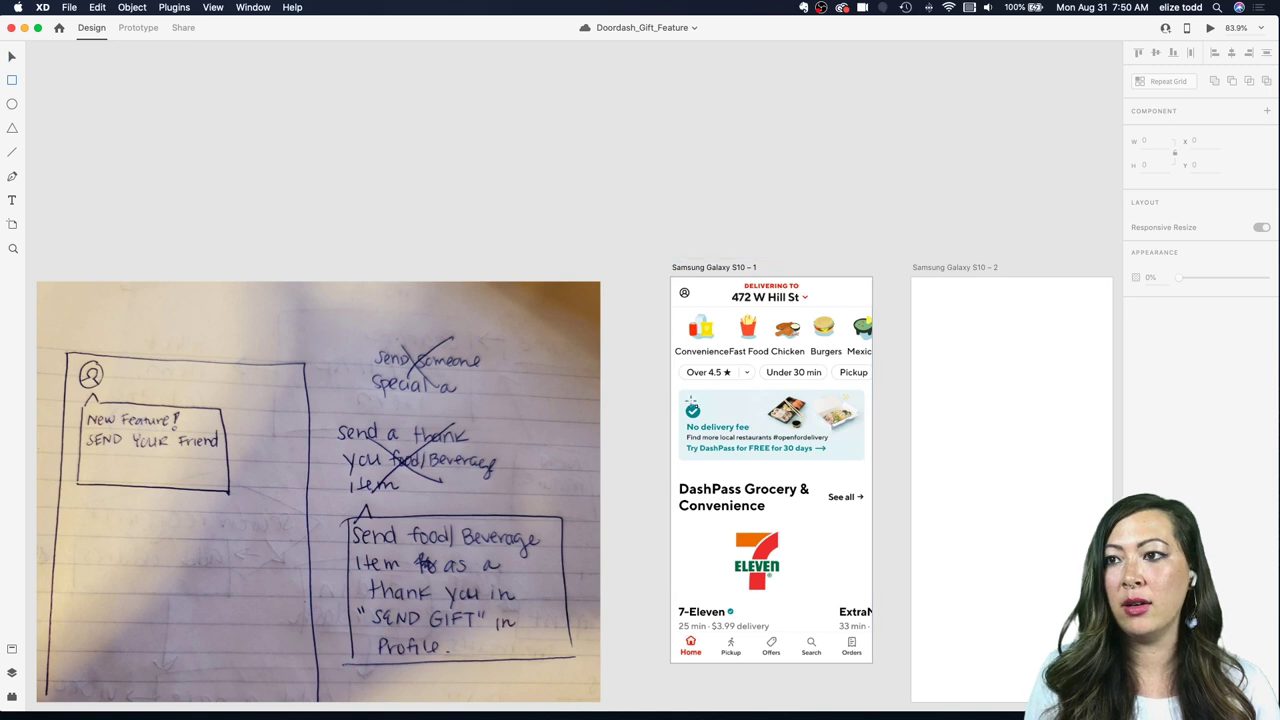
Step: Draw a rectangle about 340 by 131 covering the "No delivery fee" banner on the first artboard
key(r)
drag(676, 391, 866, 464)
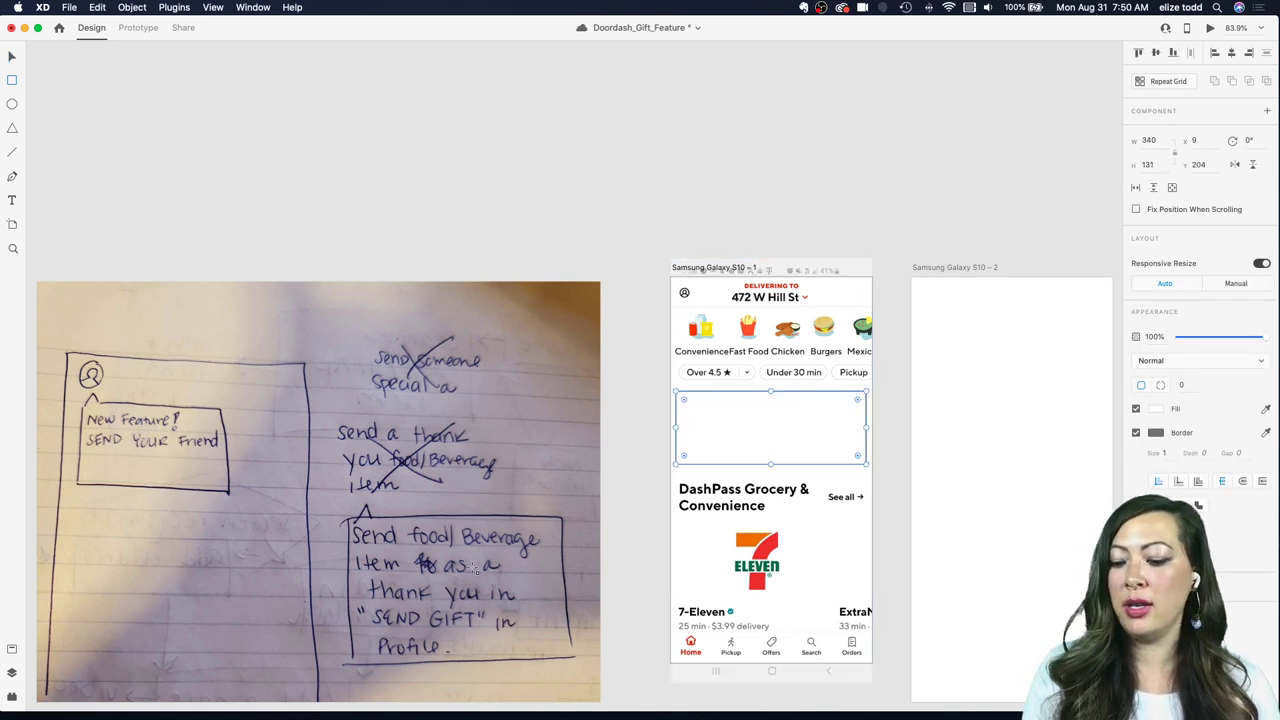
key(v)
Step: Add text over the banner rectangle reading "Send food/beverage" with "item" on a second line
scroll(731, 423, up, 5)
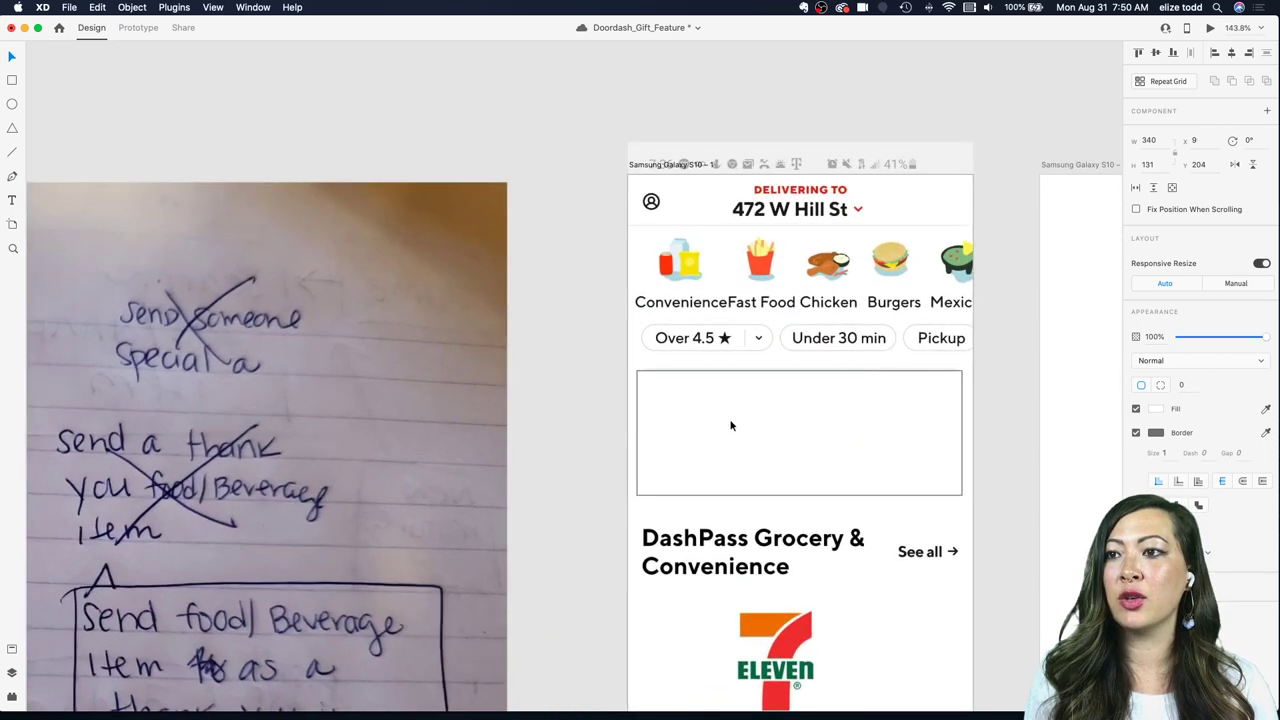
scroll(731, 425, right, 2)
key(t)
click(631, 388)
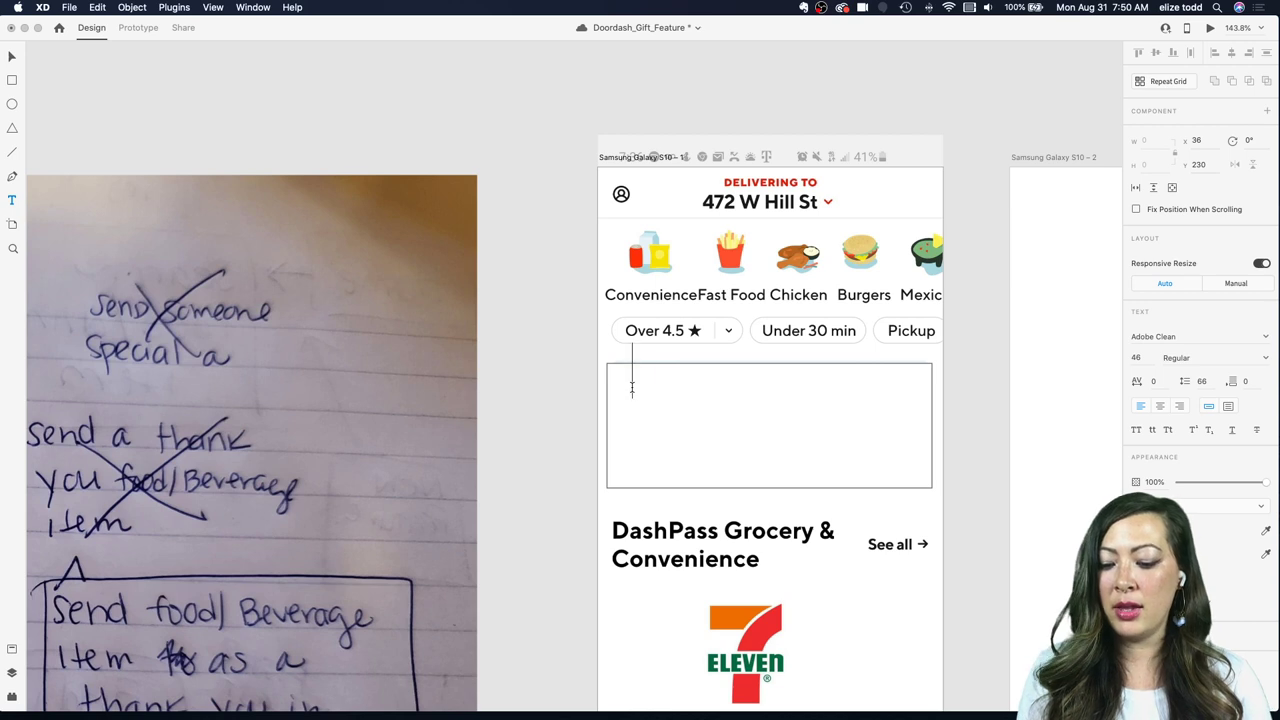
text(Send food)
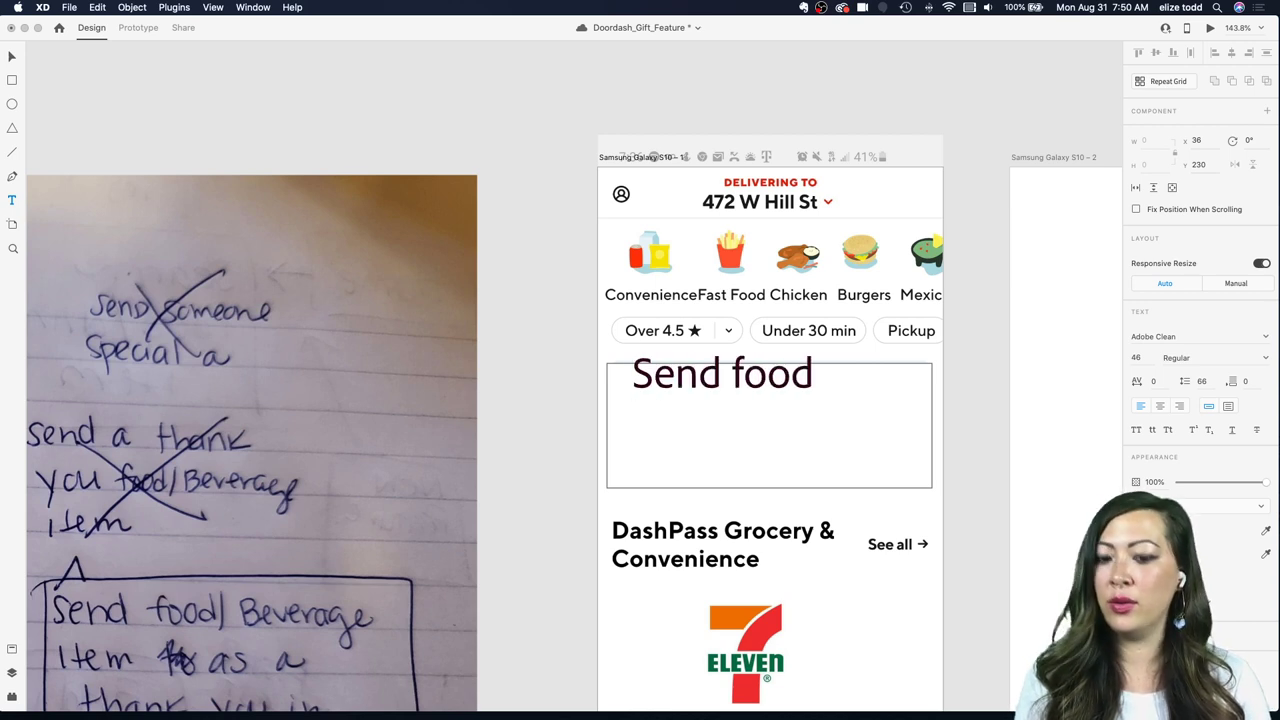
text(/beverage)
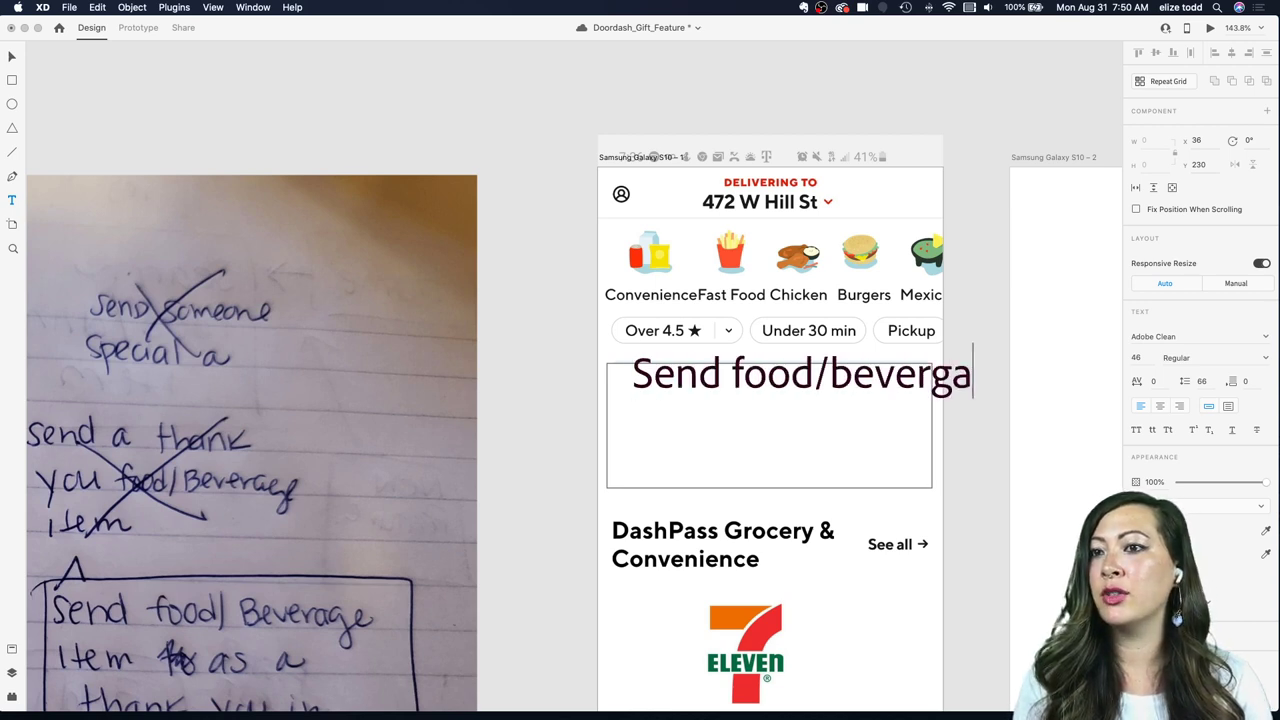
key(Return)
text(t)
key(BackSpace)
text(items)
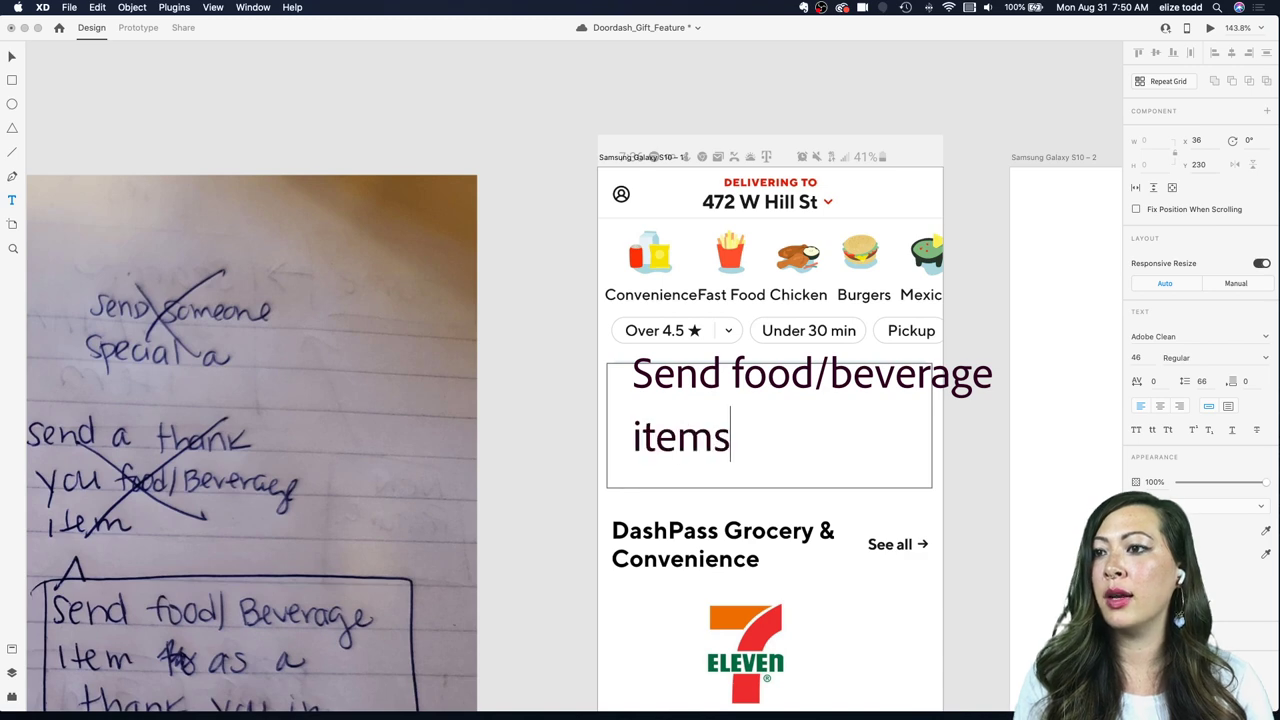
key(BackSpace)
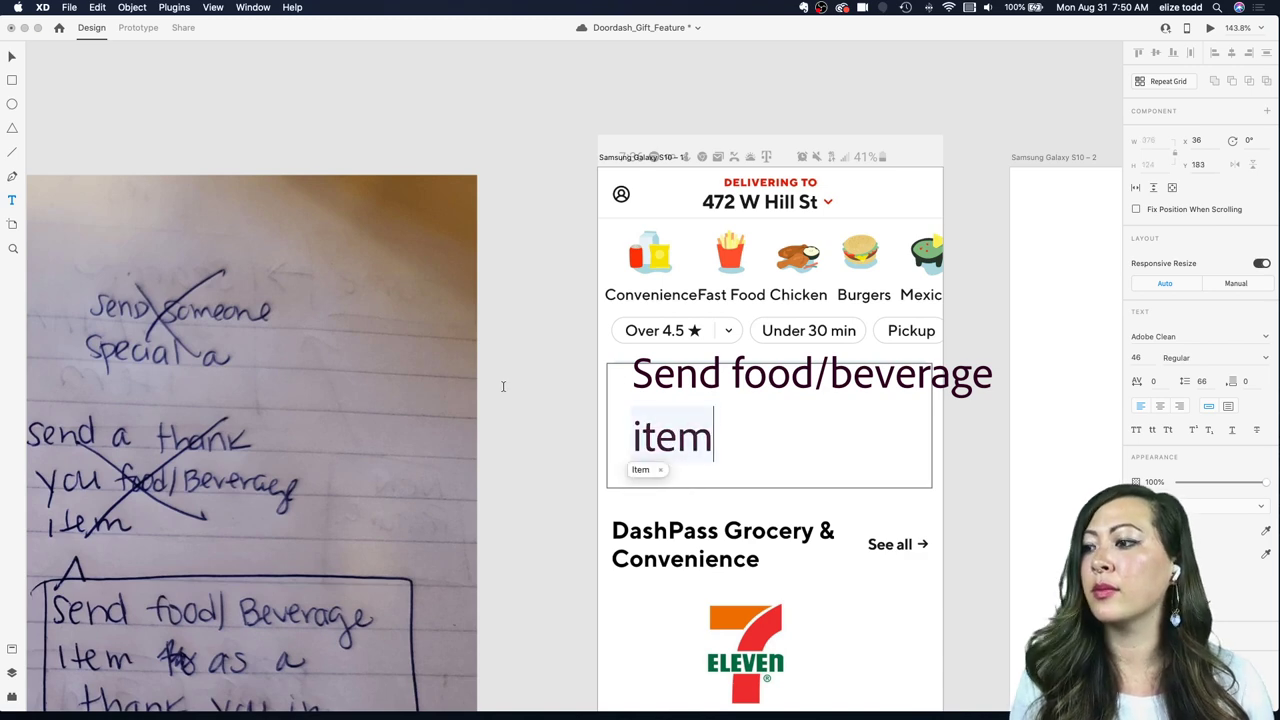
Step: Continue the banner text after "Item" with "as a thank you to Someone special", putting the last two words on a third line
click(503, 386)
scroll(503, 386, down, 3)
double_click(814, 284)
click(814, 284)
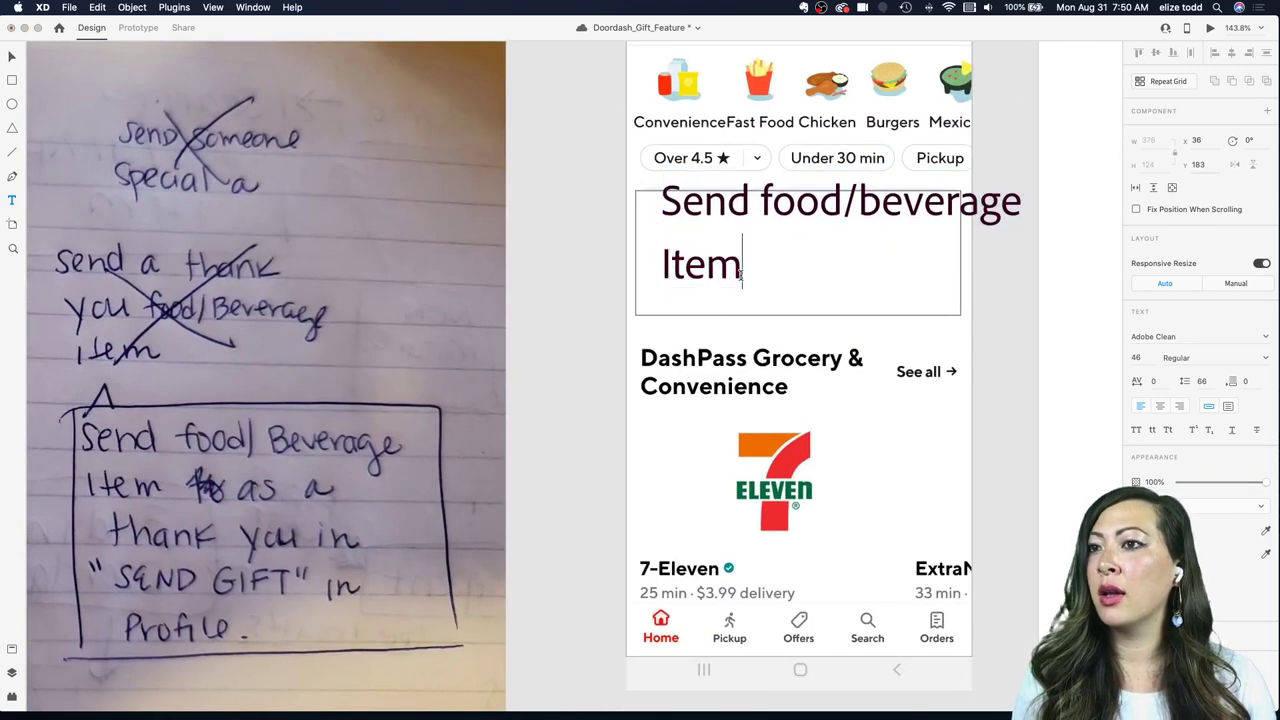
text(as a thank you )
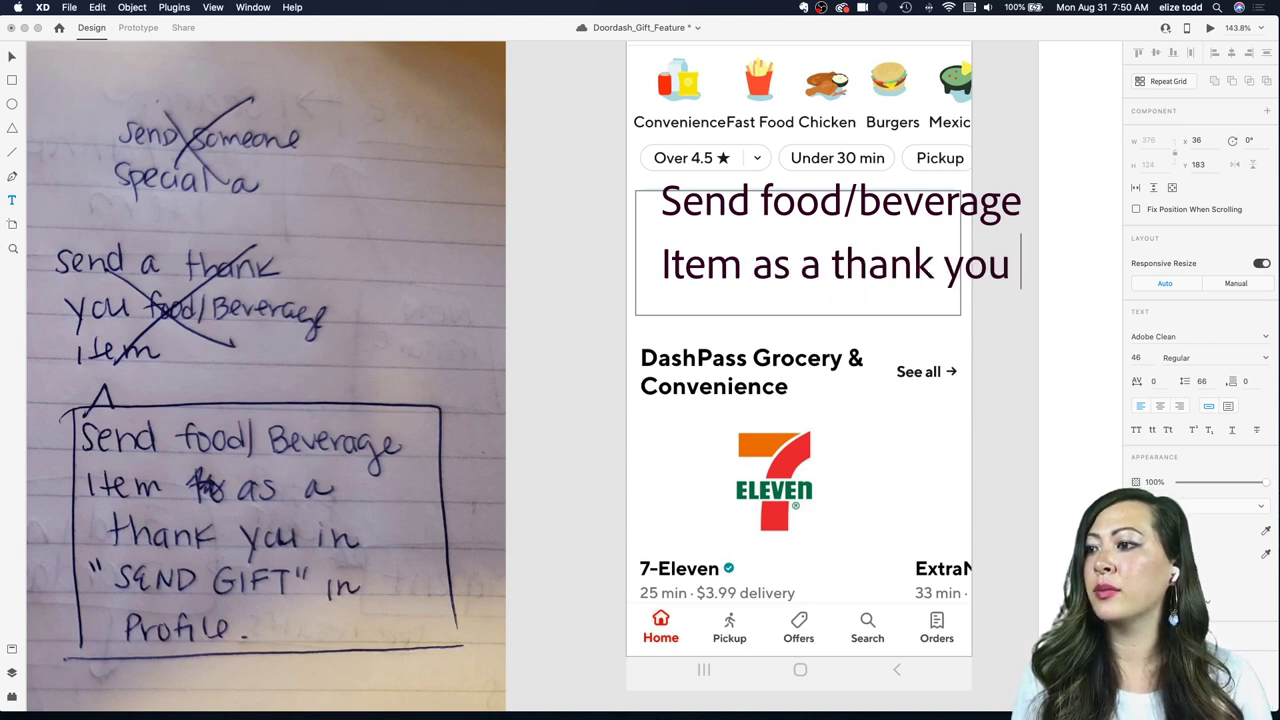
text(in)
key(BackSpace)
key(BackSpace)
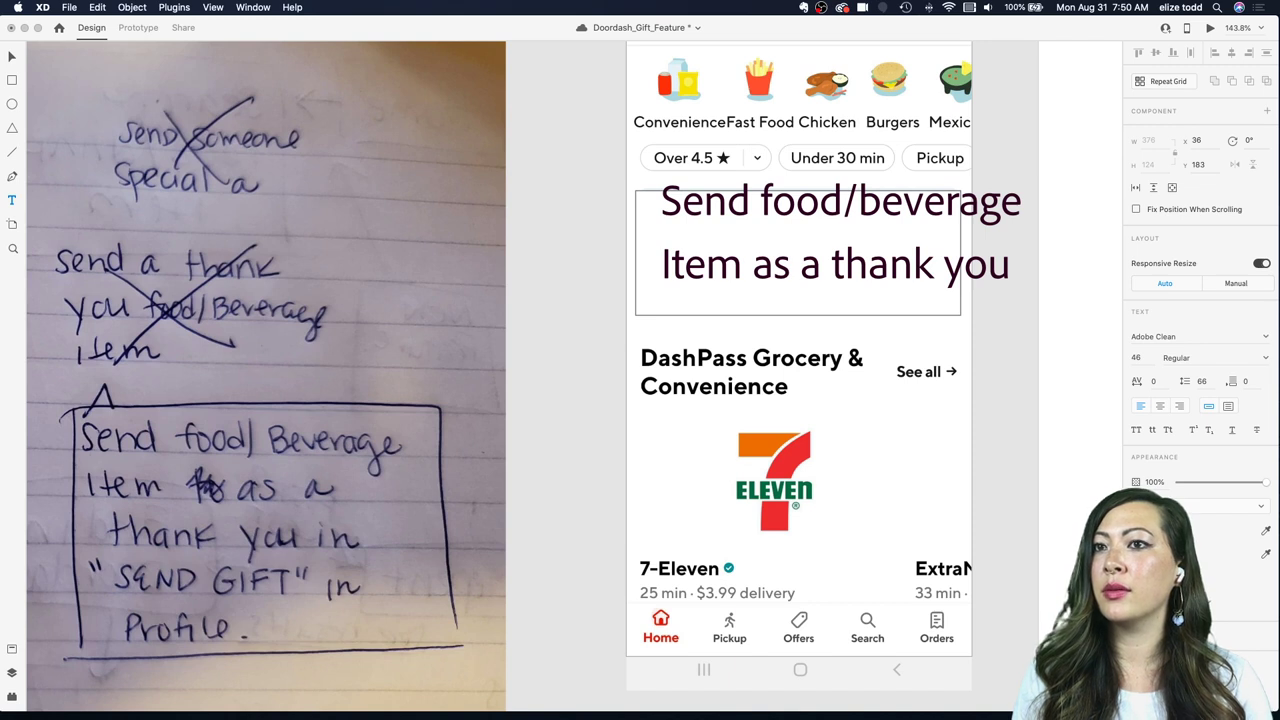
text(in)
key(BackSpace)
key(BackSpace)
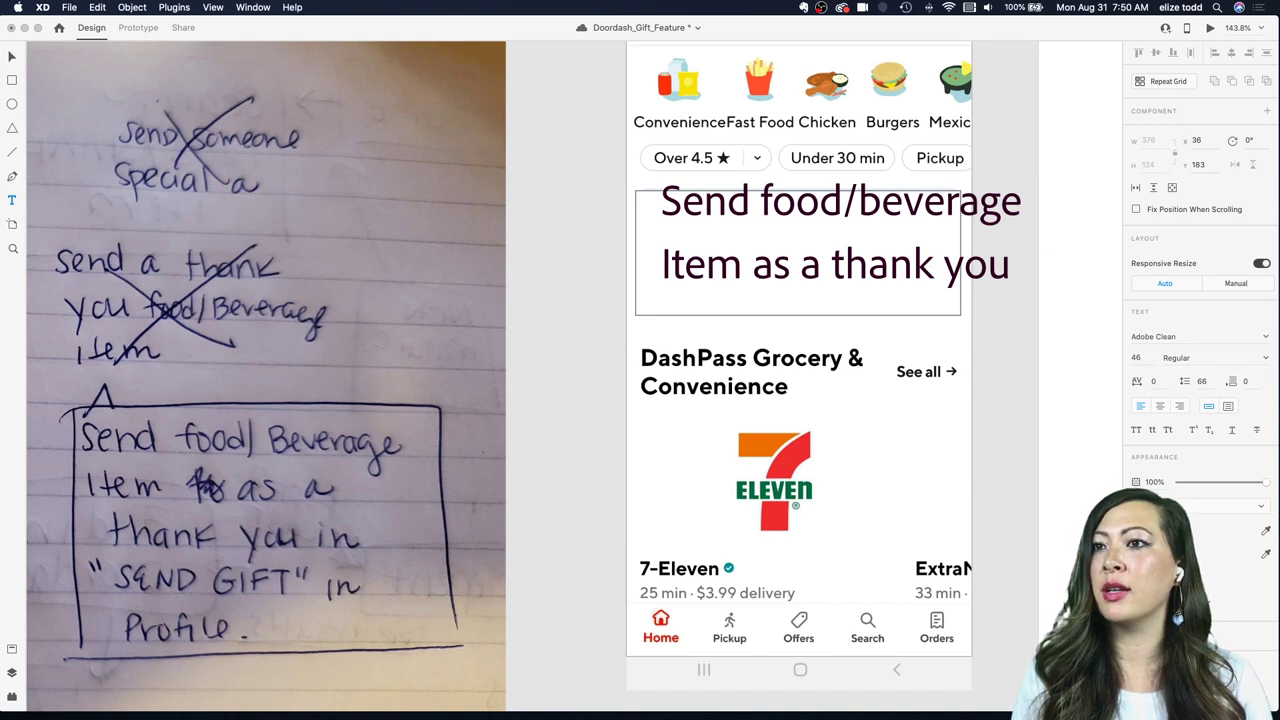
text(to Someone)
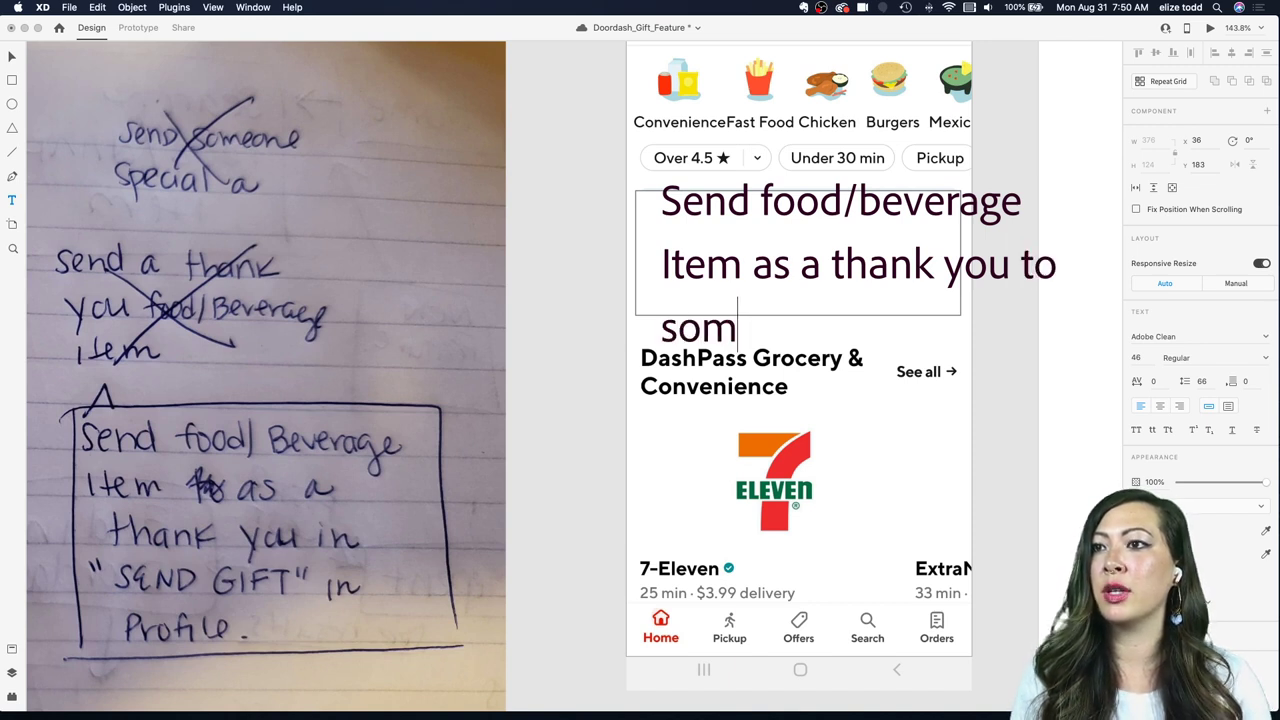
text( special)
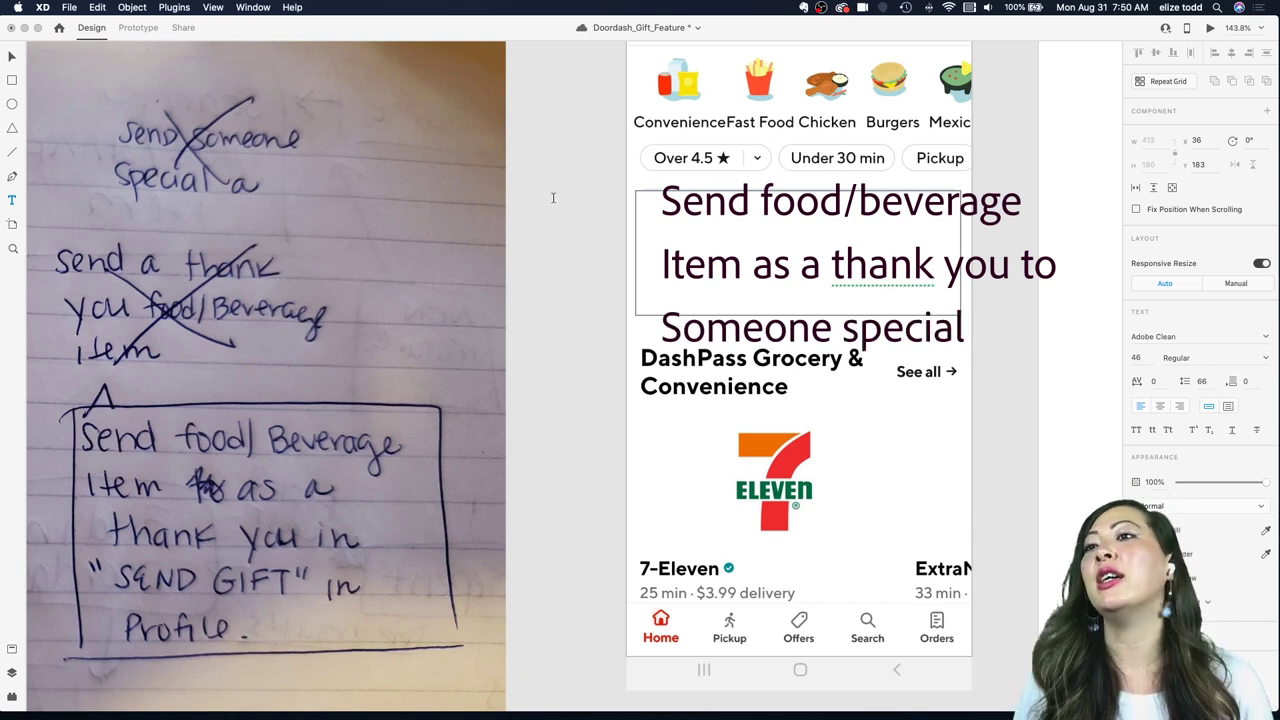
text(v)
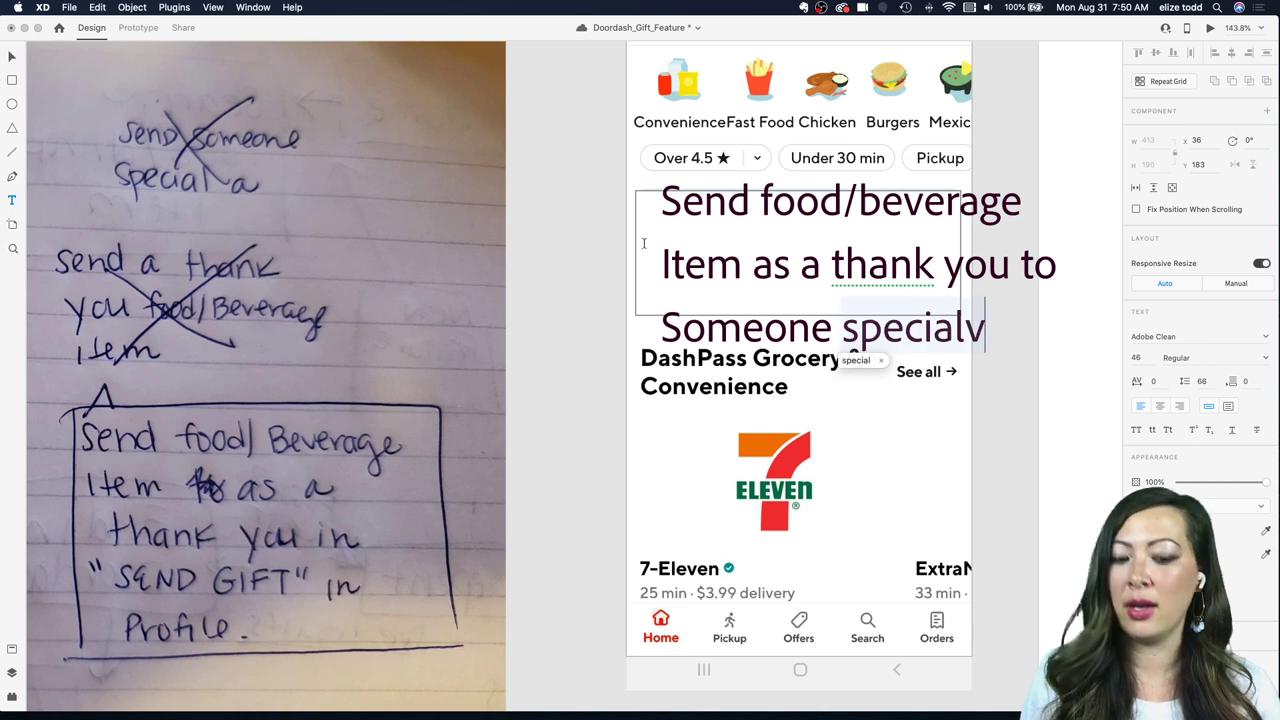
key(BackSpace)
key(Escape)
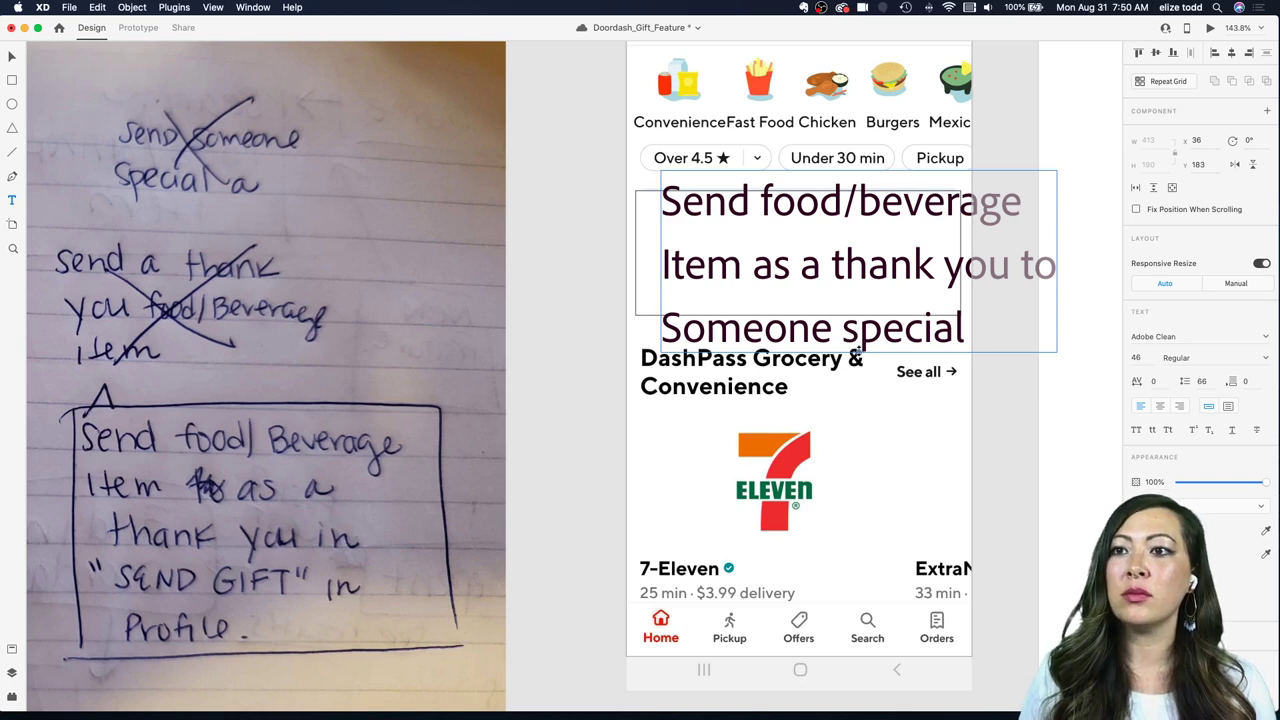
Step: Scale the text to size 18 inside the rectangle and reflow it as "Send food/beverage item as a thank you to" over "someone special"
drag(858, 349, 727, 250)
double_click(727, 250)
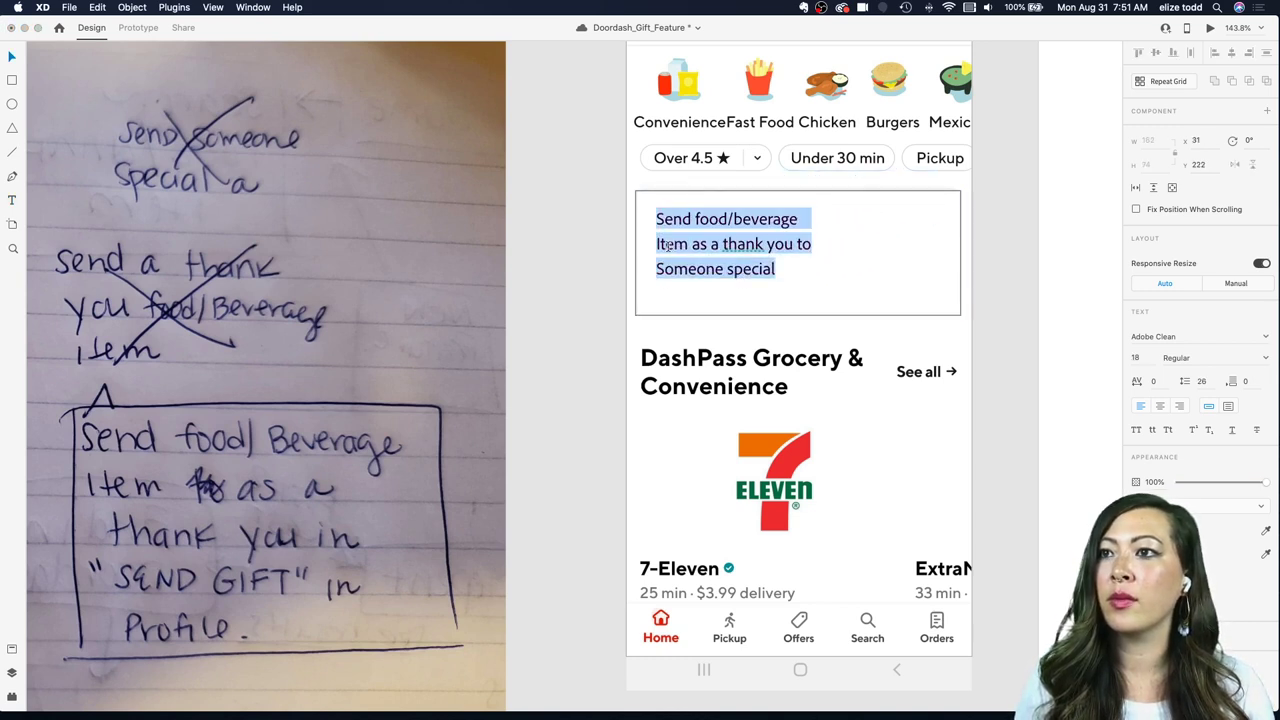
click(659, 244)
key(BackSpace)
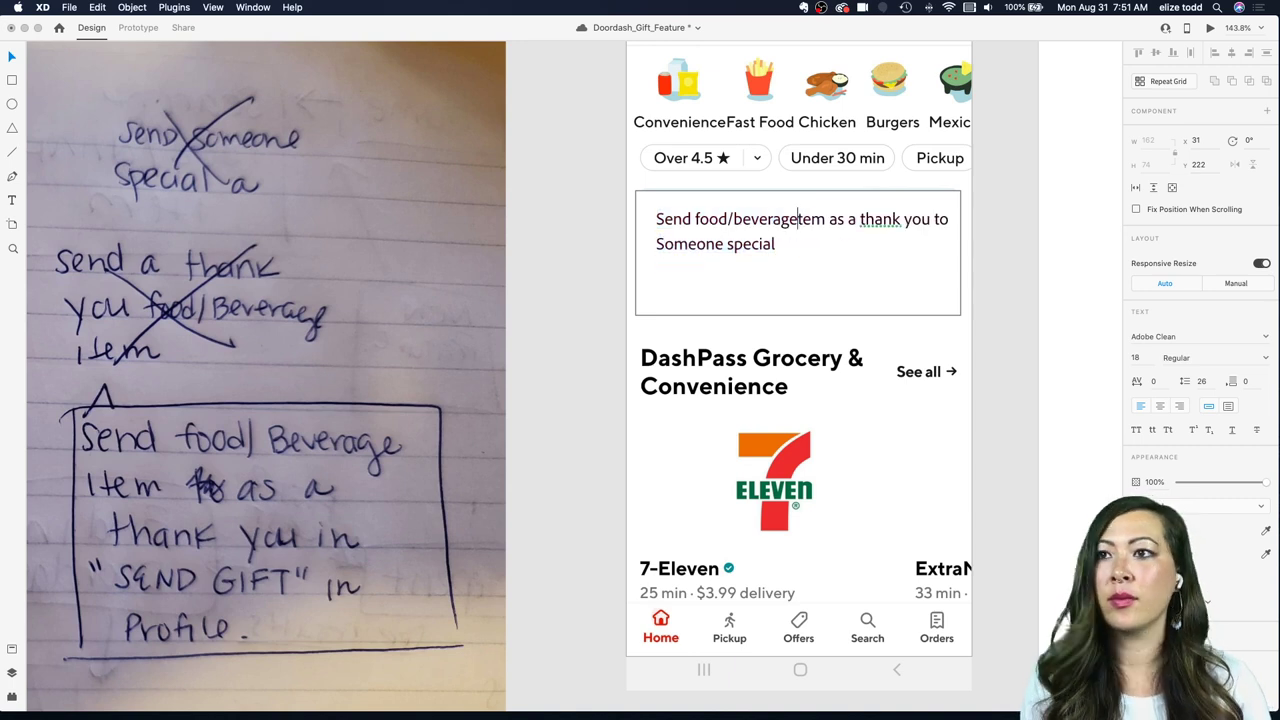
text(i)
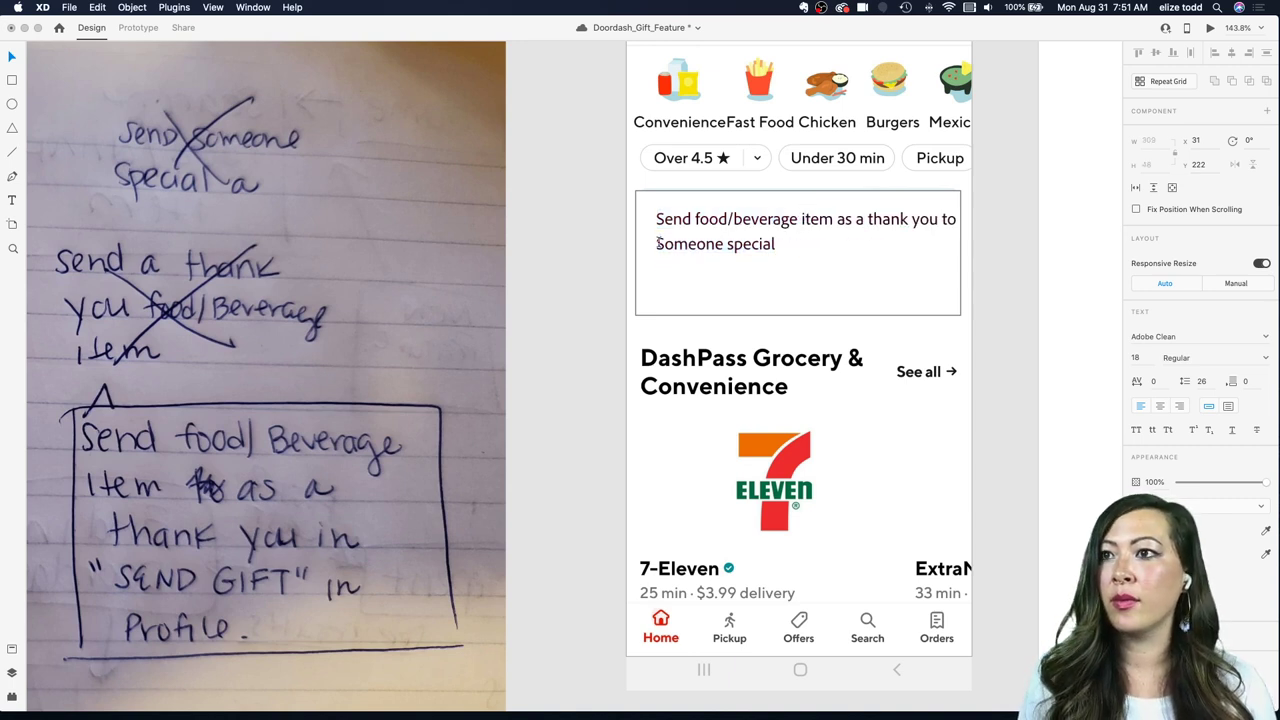
click(660, 244)
key(BackSpace)
text(s)
key(Escape)
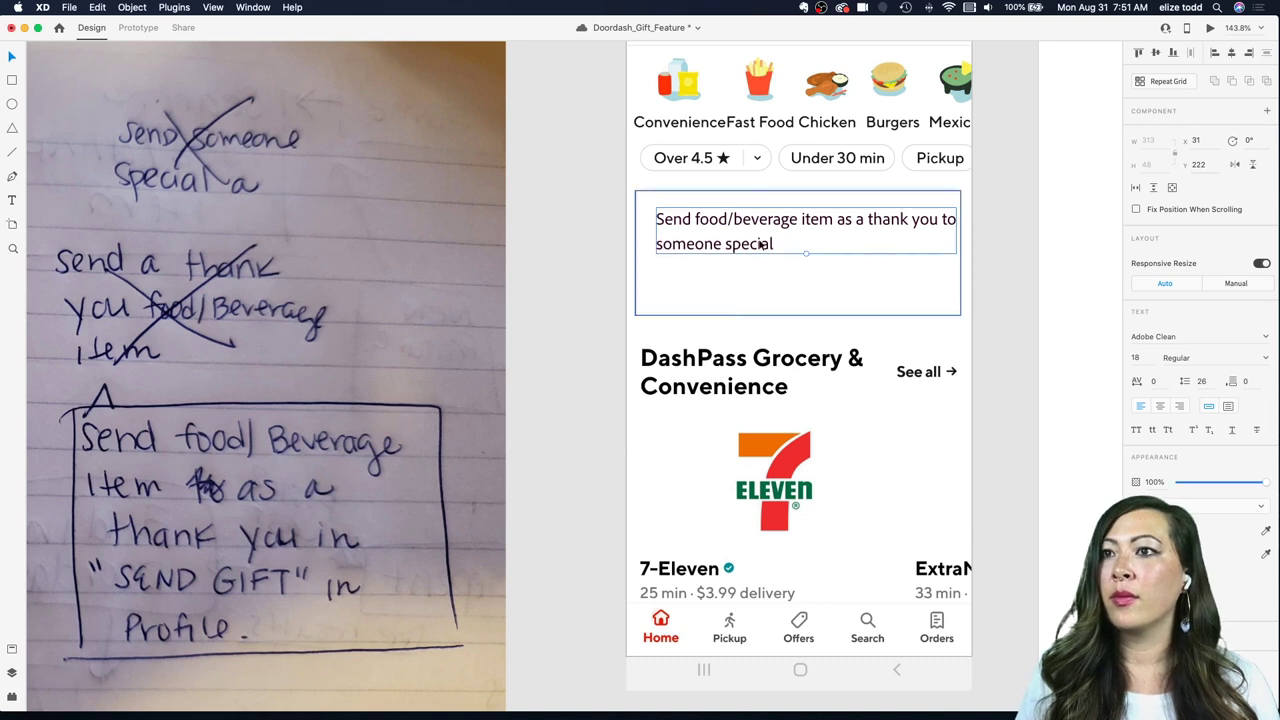
Step: Move the banner text closer to the rectangle's left edge, at X 18, and save the document
drag(762, 246, 734, 225)
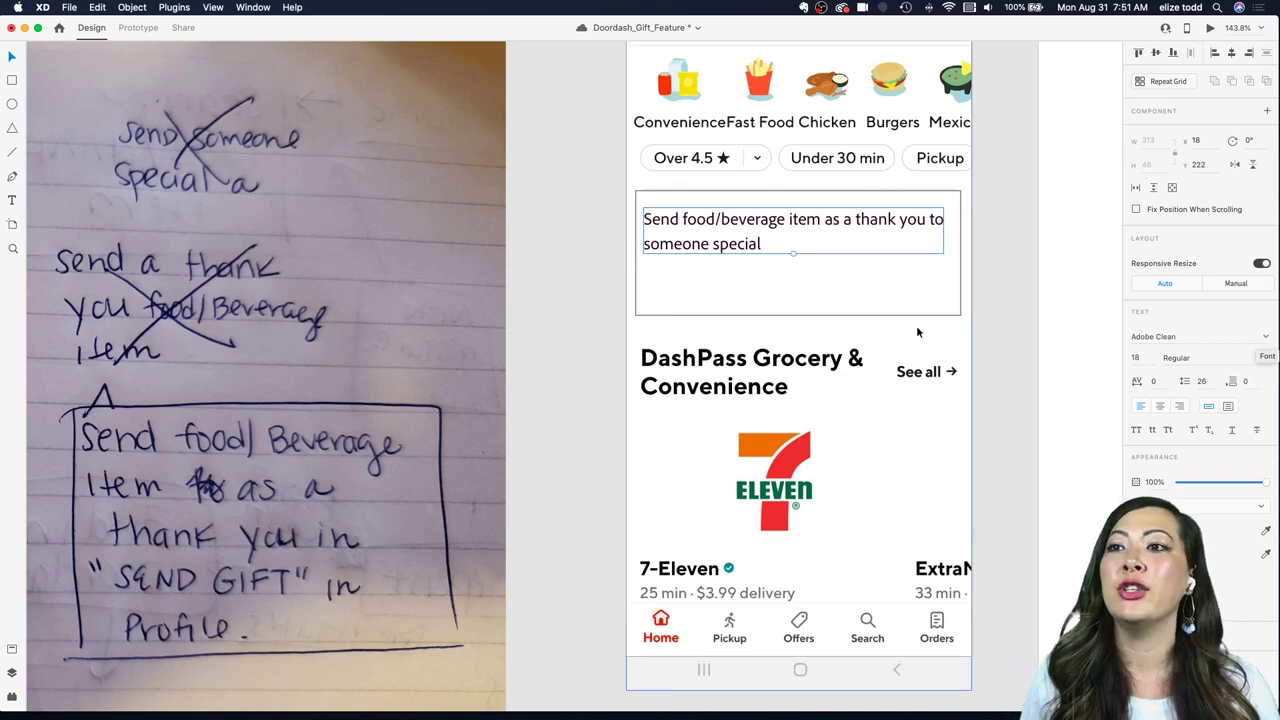
scroll(917, 331, down, 3)
scroll(917, 331, right, 1)
scroll(917, 331, up, 1)
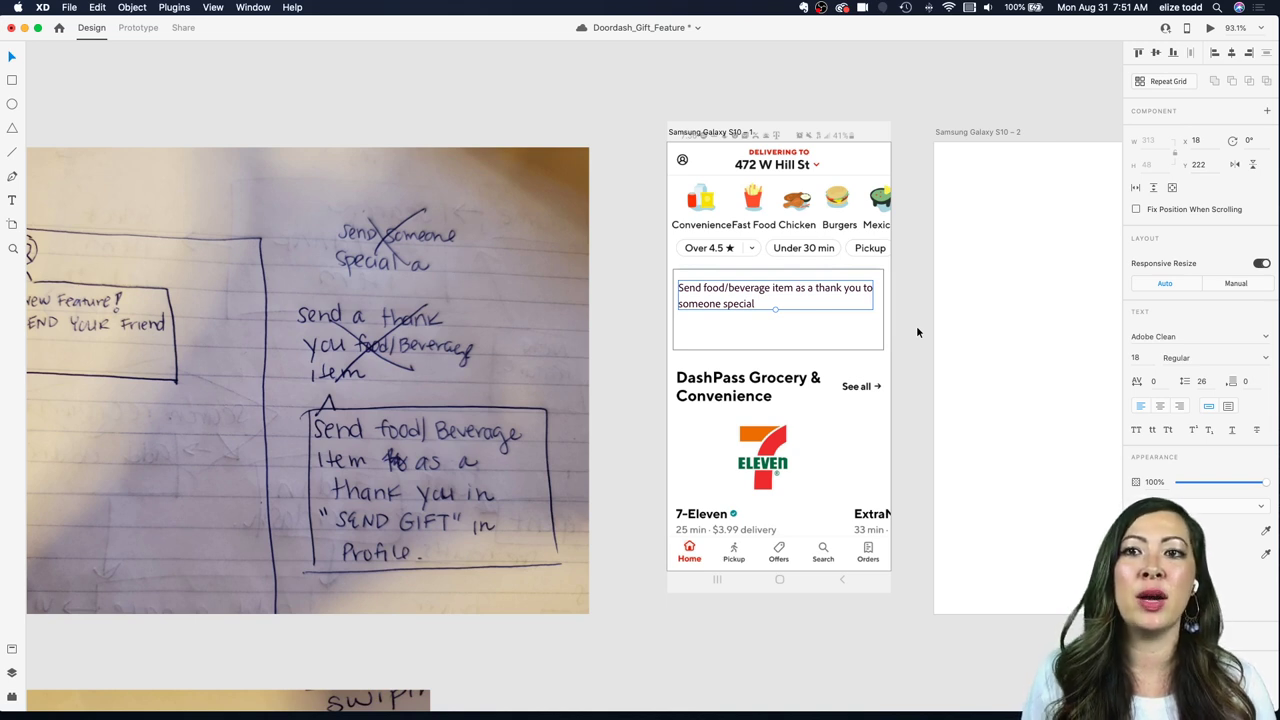
key(super+s)
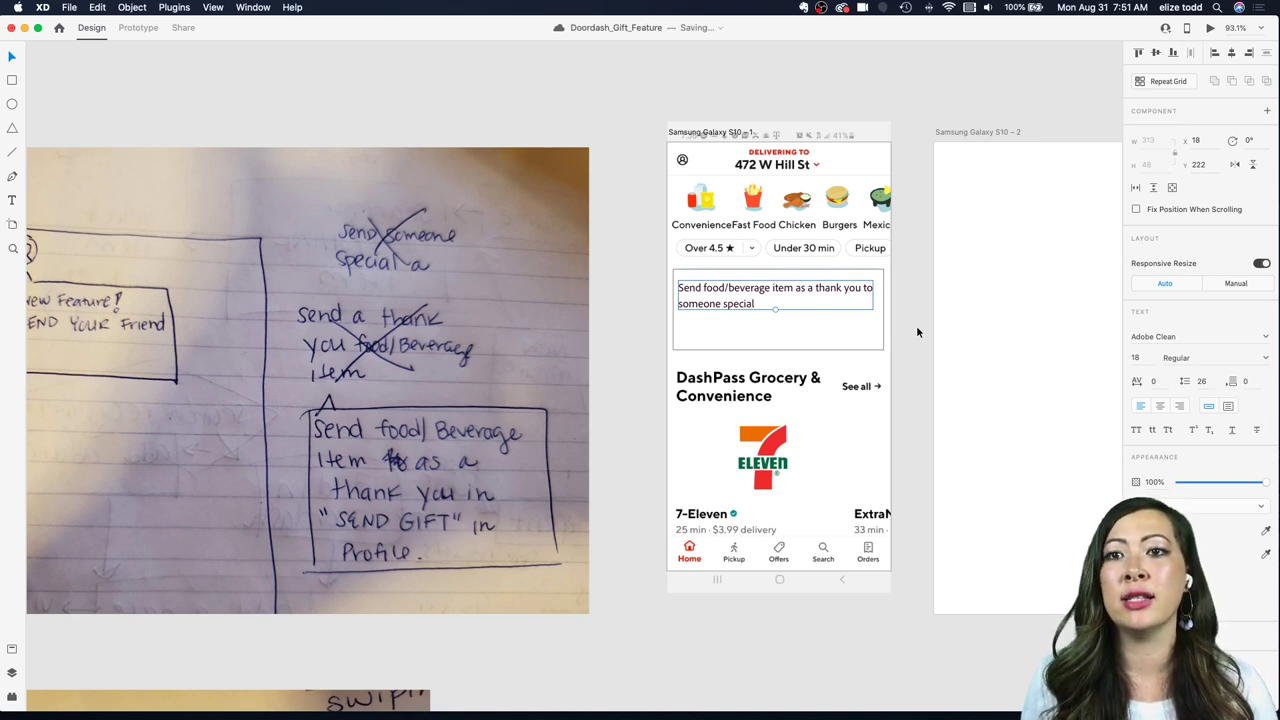
Step: Set the banner text's font to Brother 1816 and open the text for editing
click(1267, 340)
text(B)
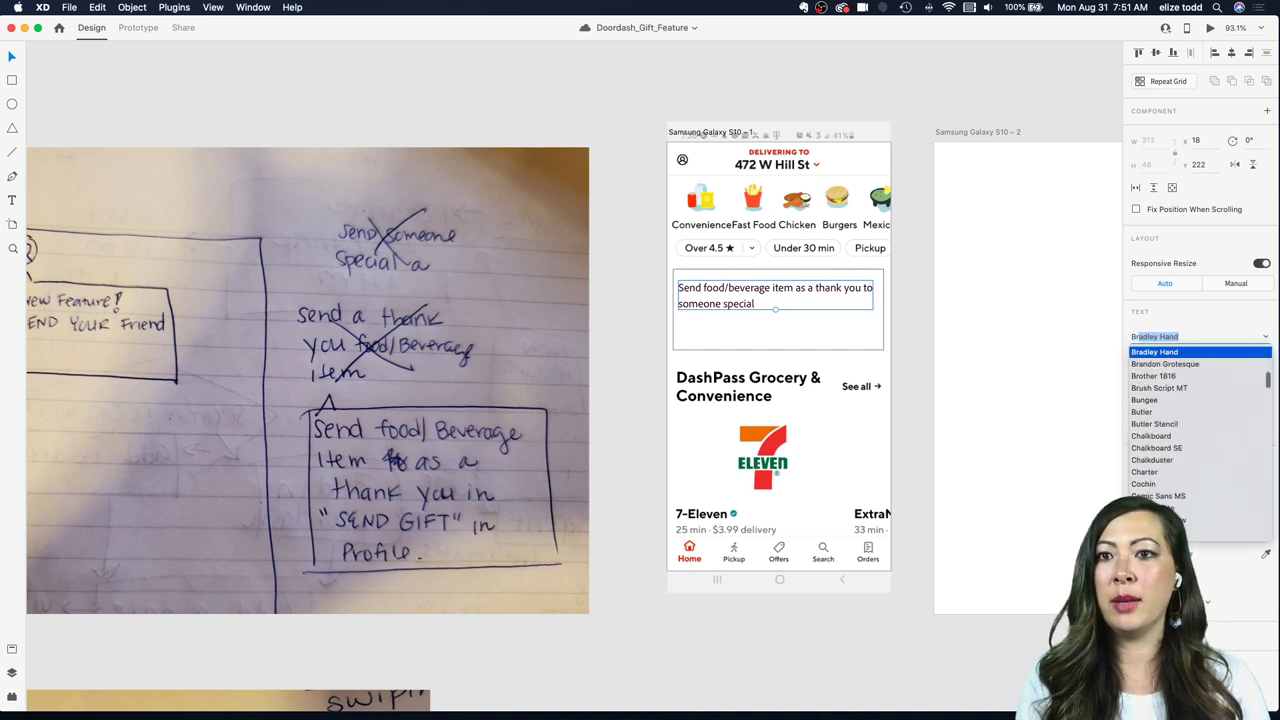
text(rother 1816)
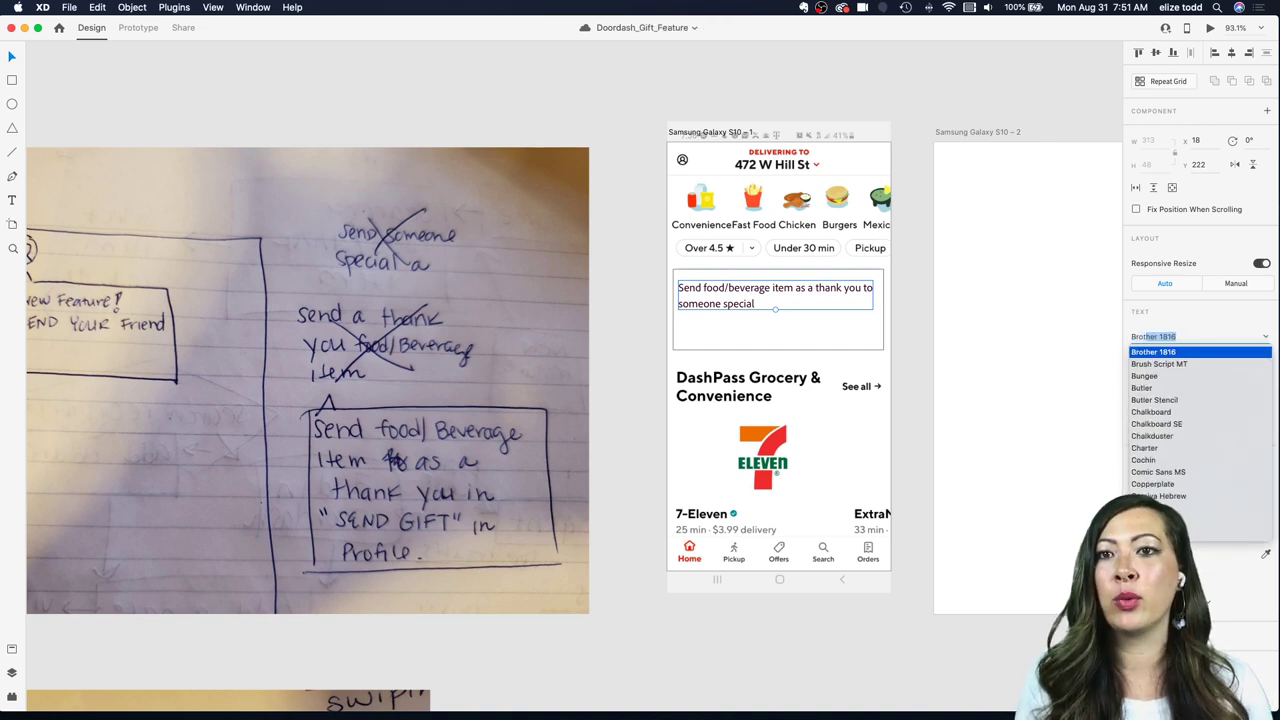
click(1176, 353)
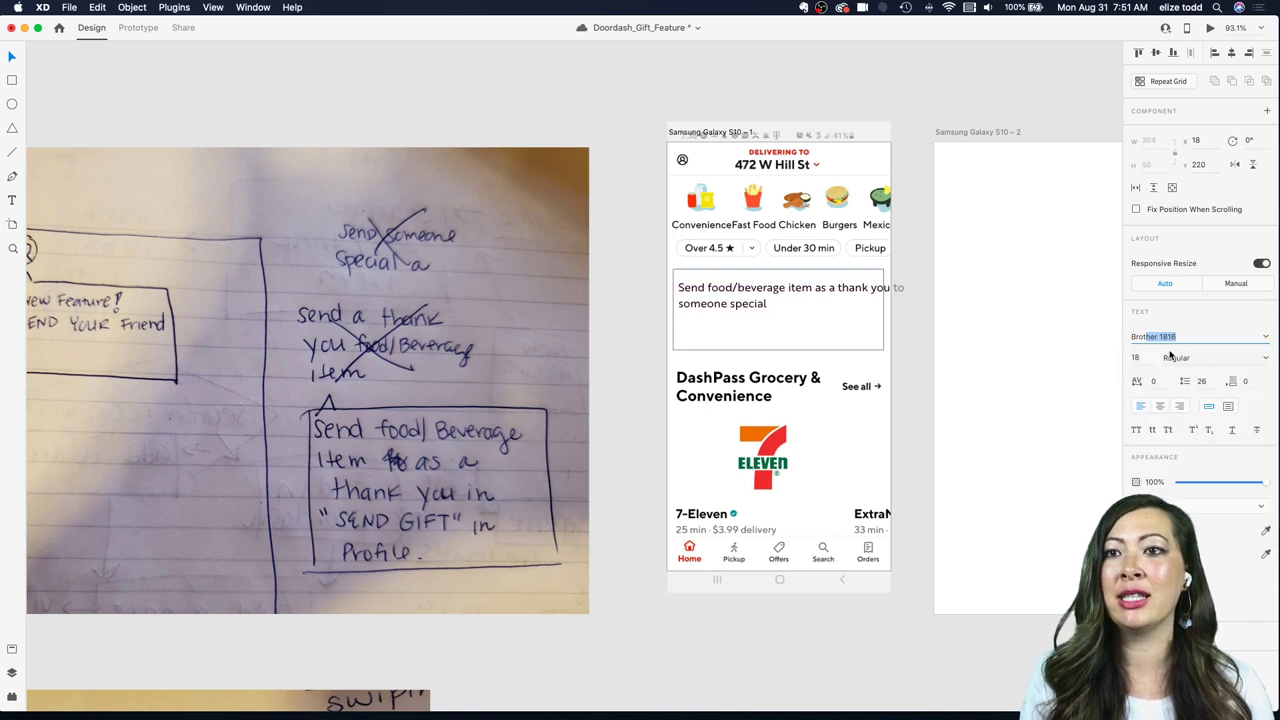
double_click(830, 288)
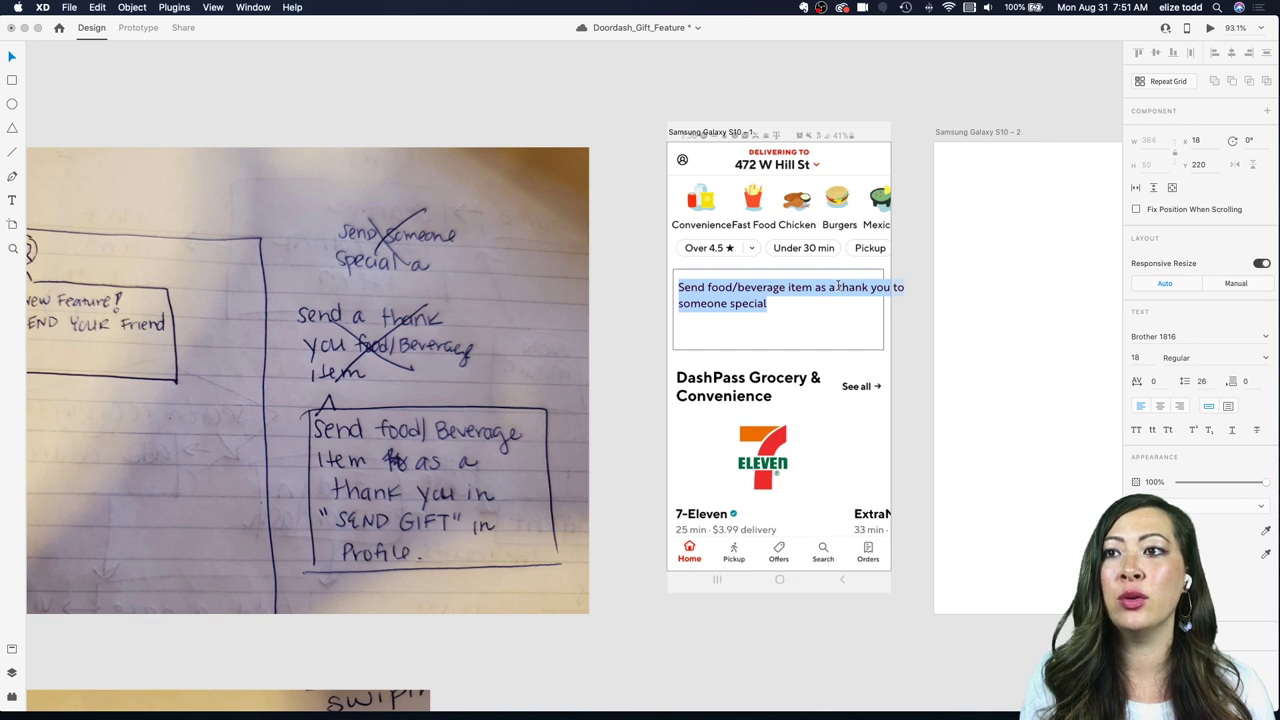
Step: Reflow the banner text as "Send food/beverage item as a" over "thank you to someone special"
click(837, 287)
key(Return)
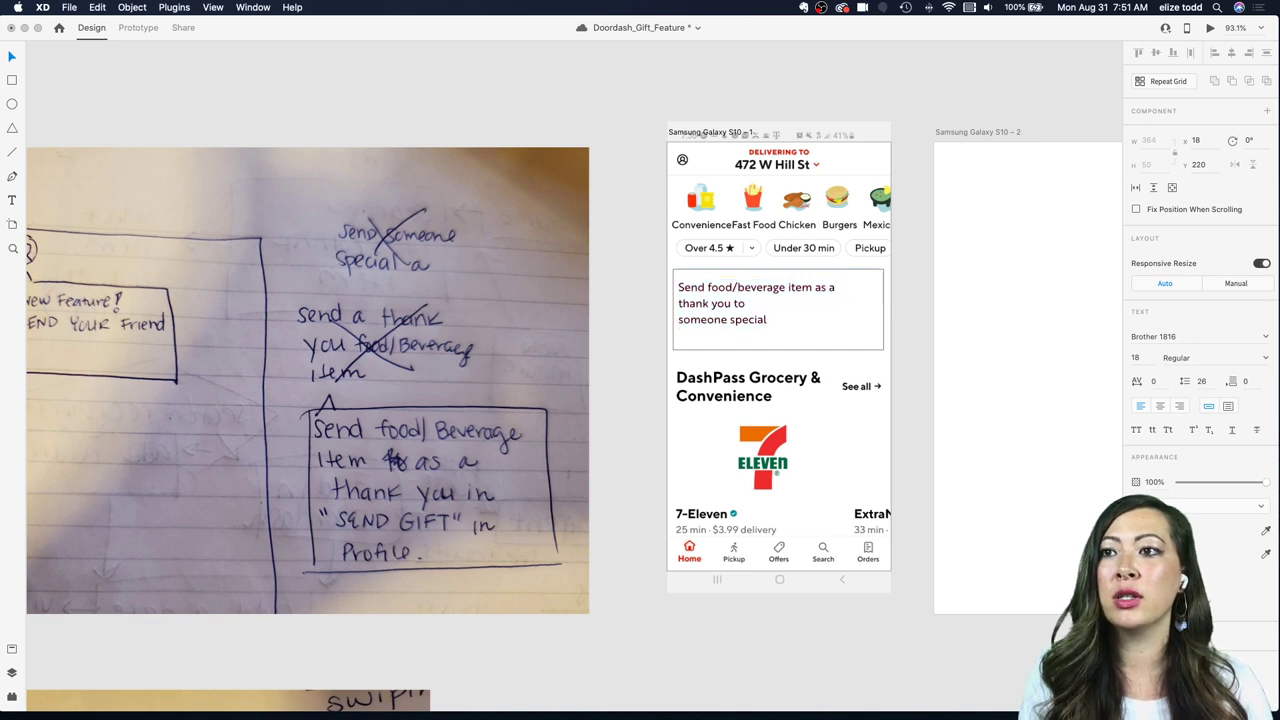
click(680, 319)
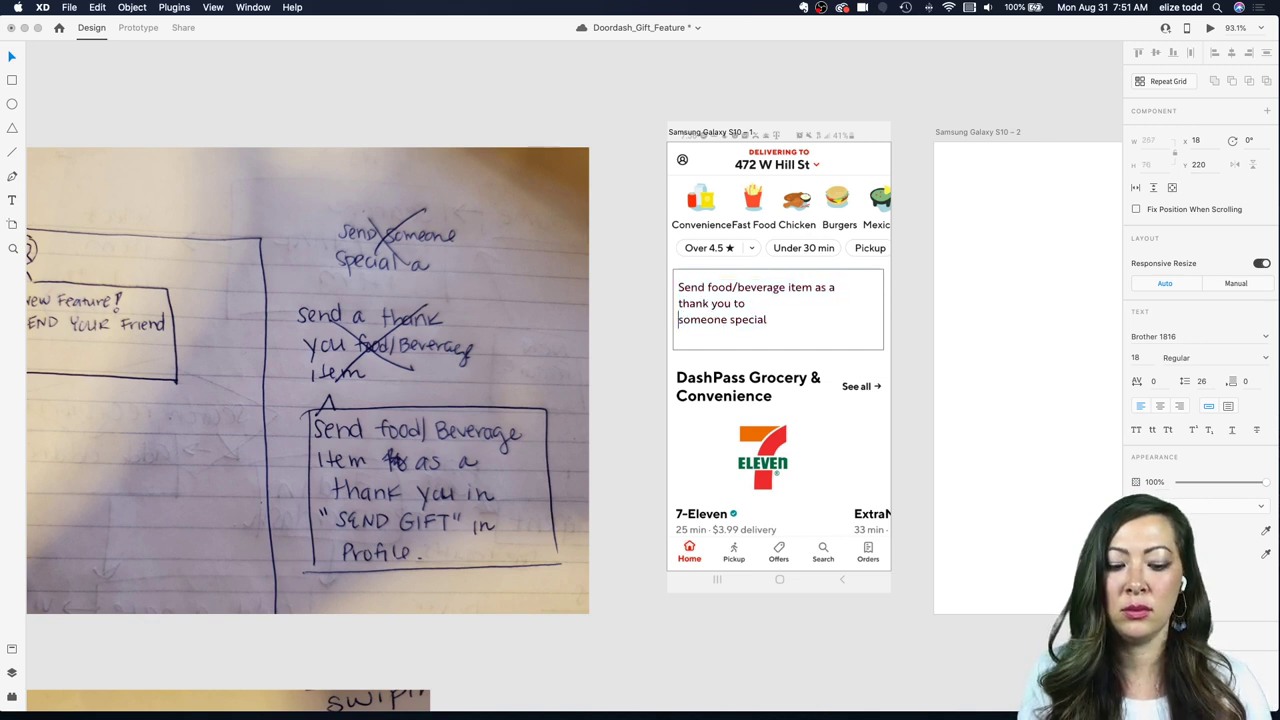
key(BackSpace)
key(Escape)
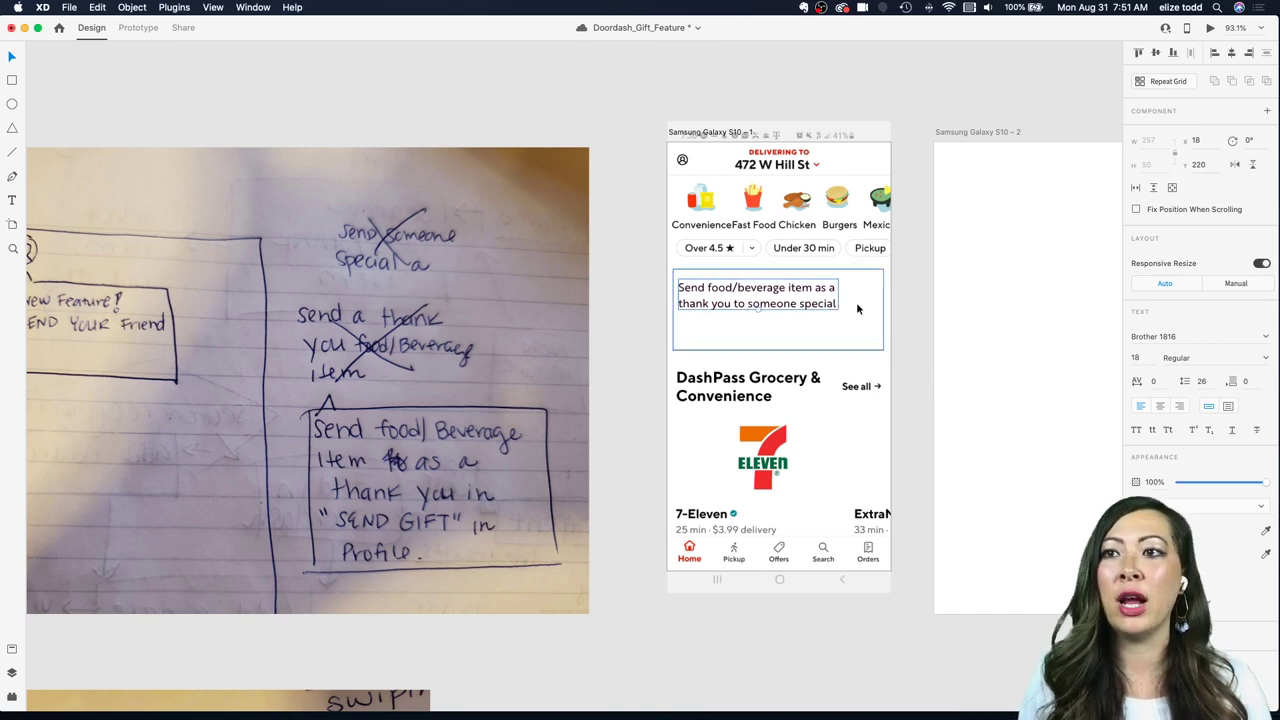
Step: Scale the banner text down to size 16 and position it inside the rectangle at about X 29, Y 219
scroll(786, 294, up, 5)
scroll(786, 294, down, 3)
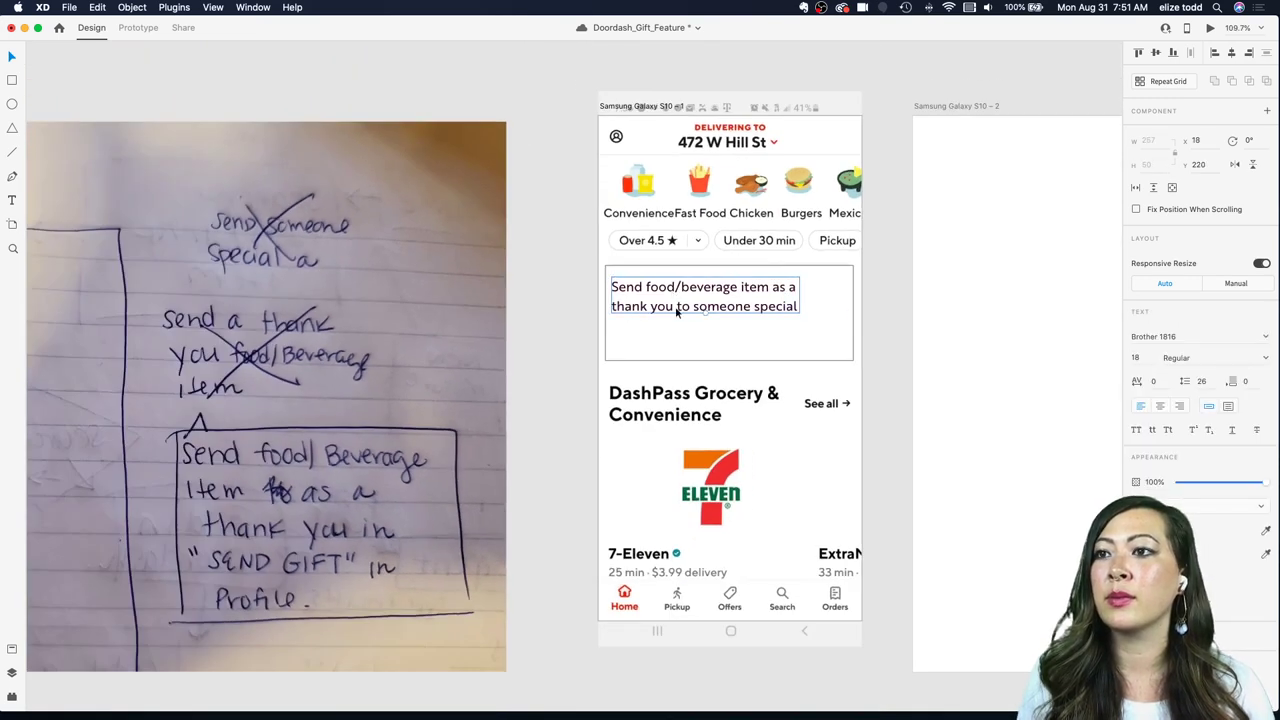
drag(706, 314, 668, 300)
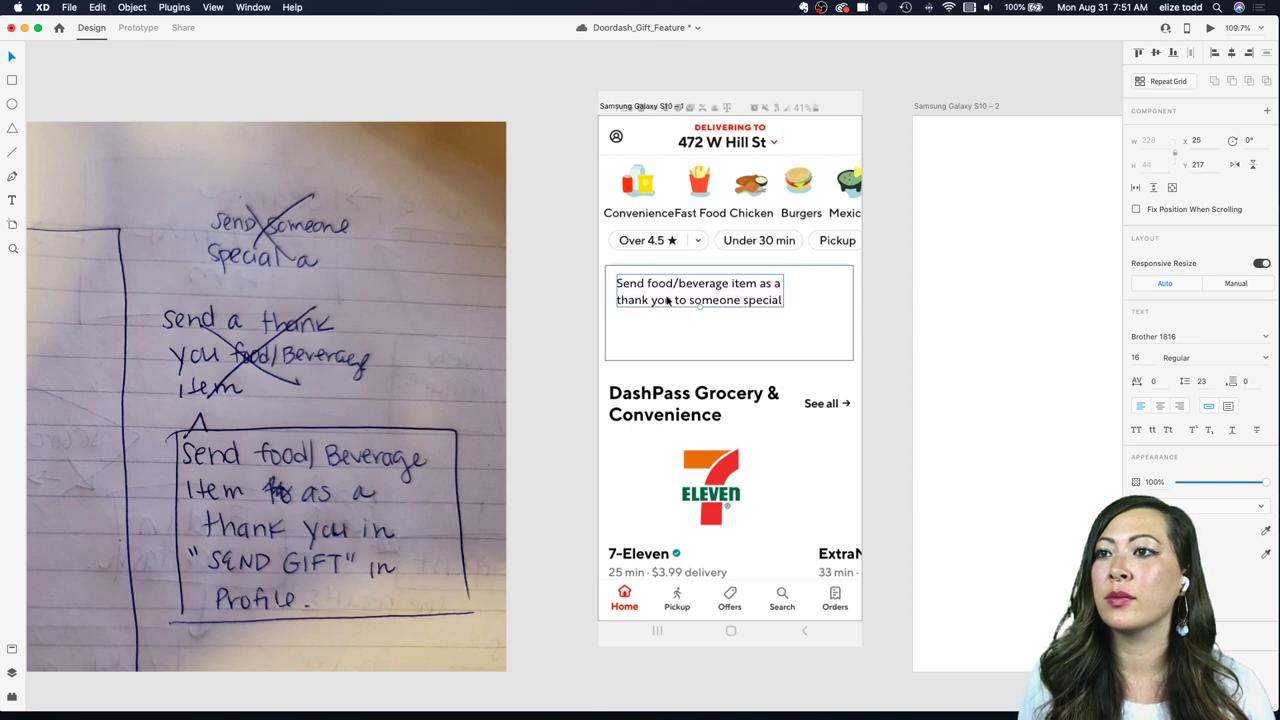
scroll(517, 433, left, 5)
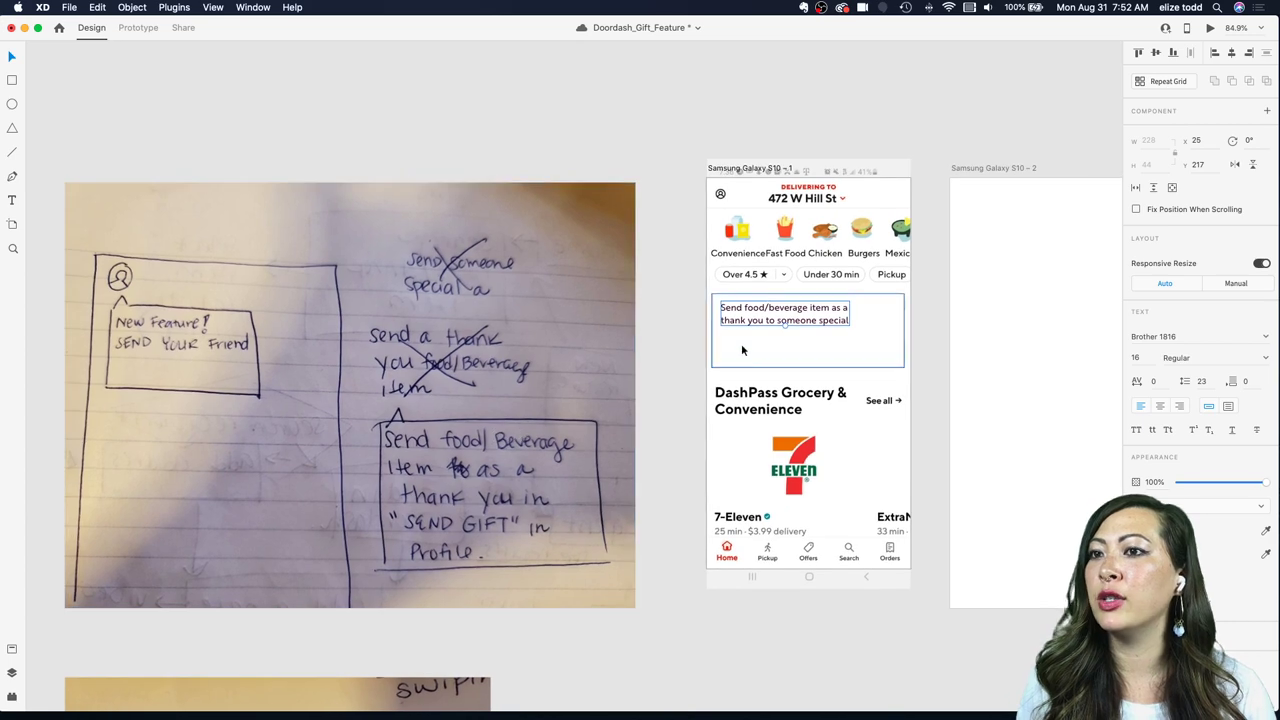
scroll(745, 343, down, 5)
scroll(745, 343, up, 5)
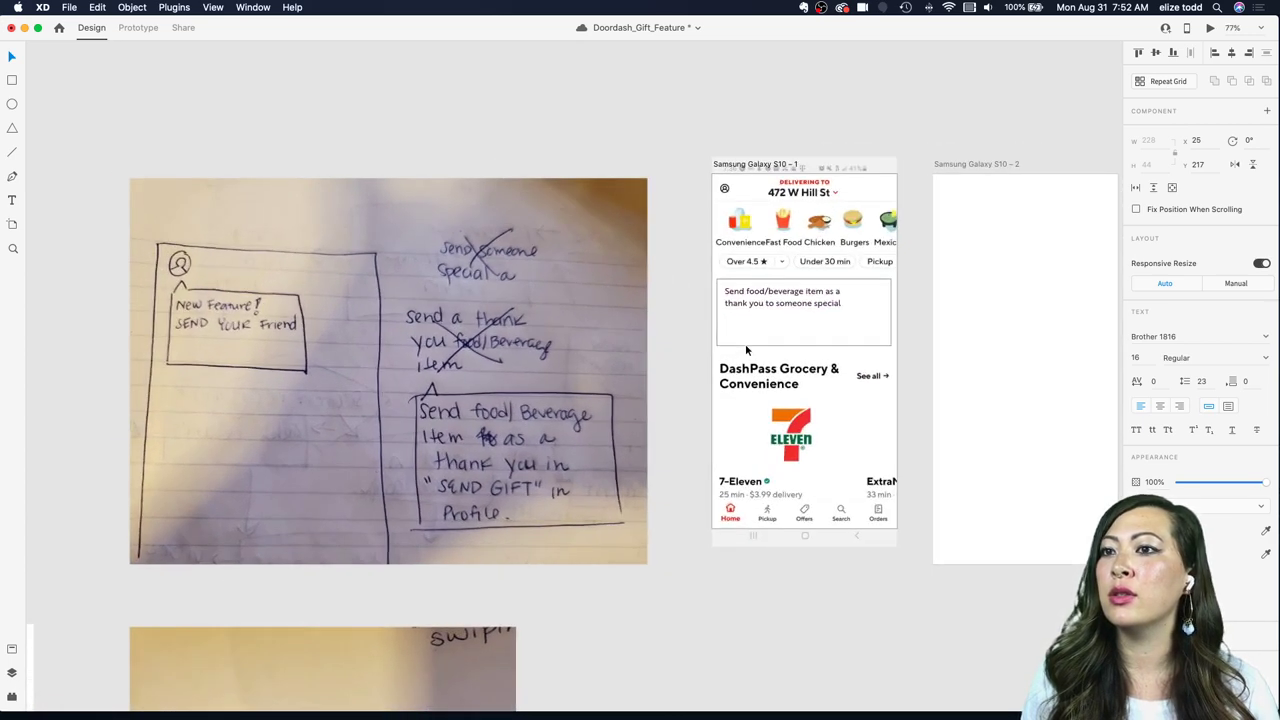
drag(729, 289, 731, 289)
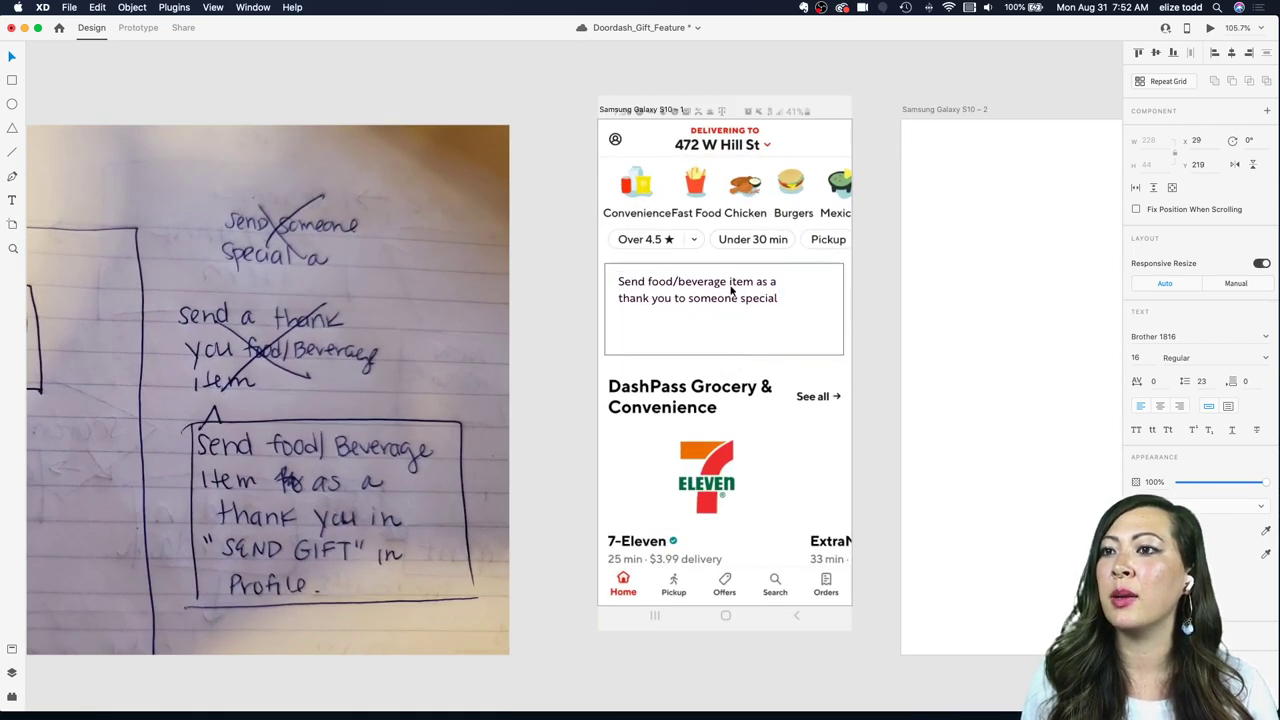
scroll(731, 289, down, 3)
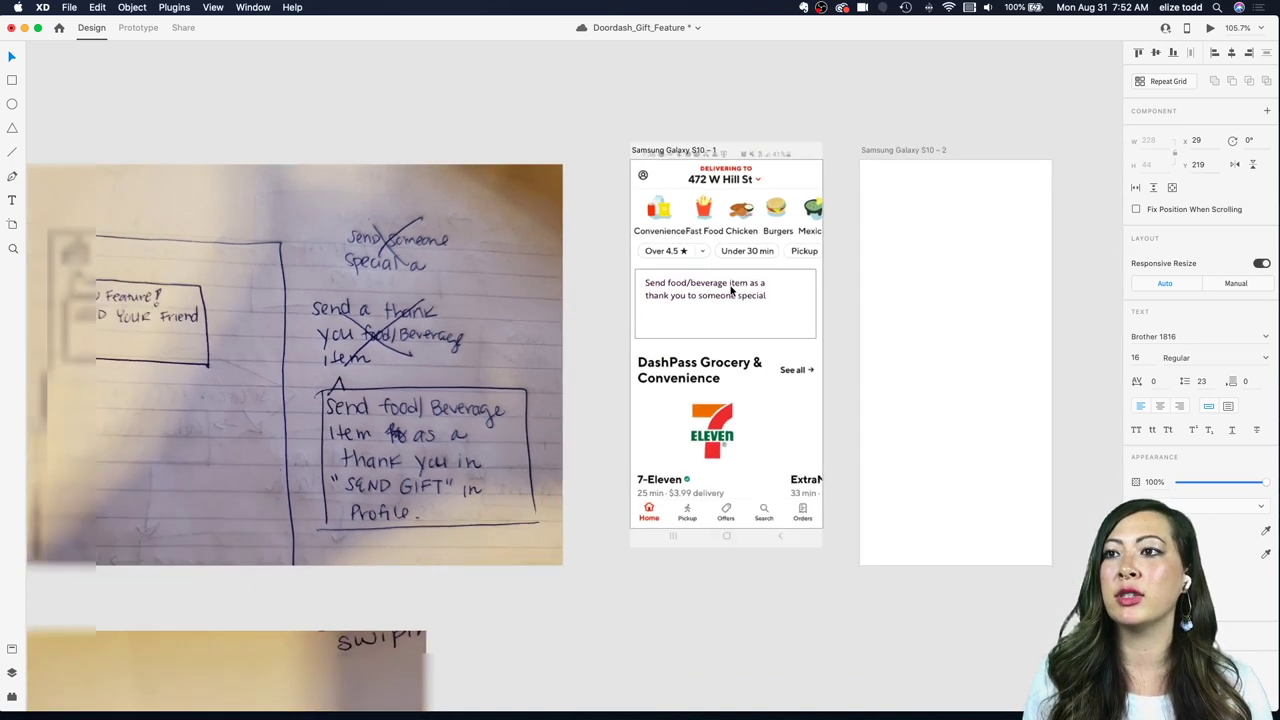
click(820, 274)
scroll(706, 284, up, 3)
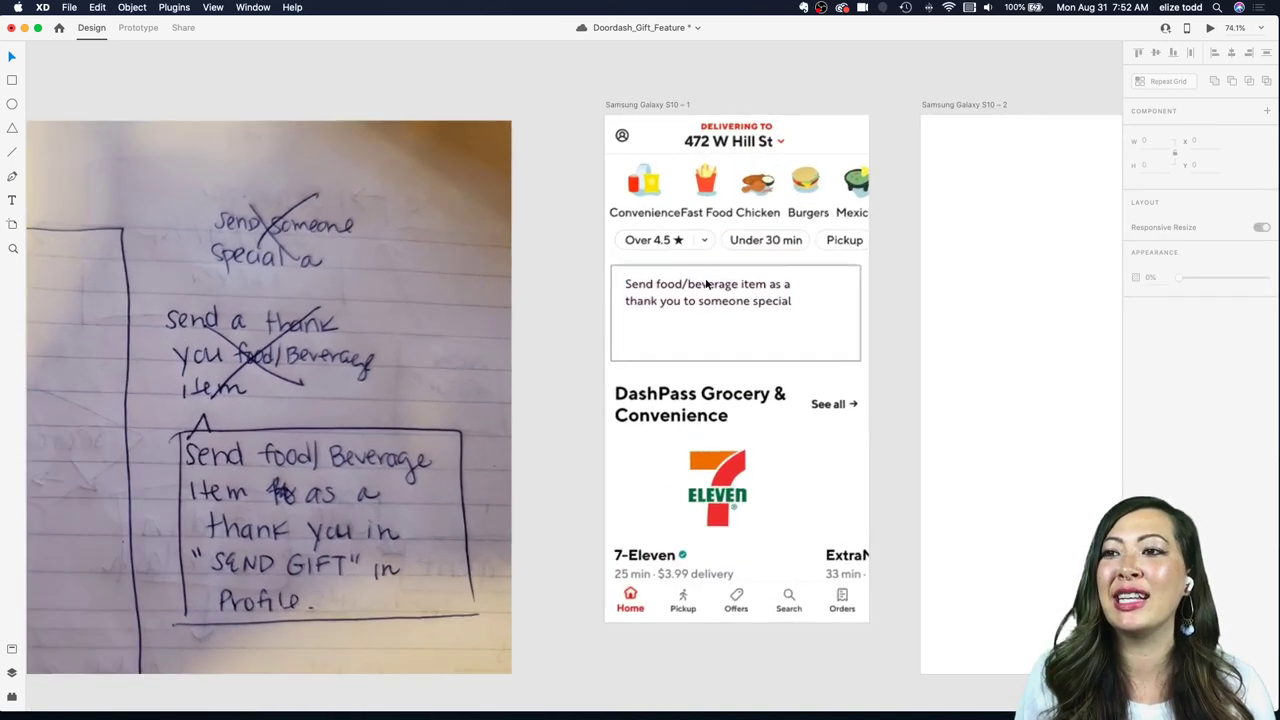
Step: Draw a button rectangle about 189 by 29 below the banner text and align it with the text's left edge at X 29
click(657, 297)
scroll(594, 296, right, 2)
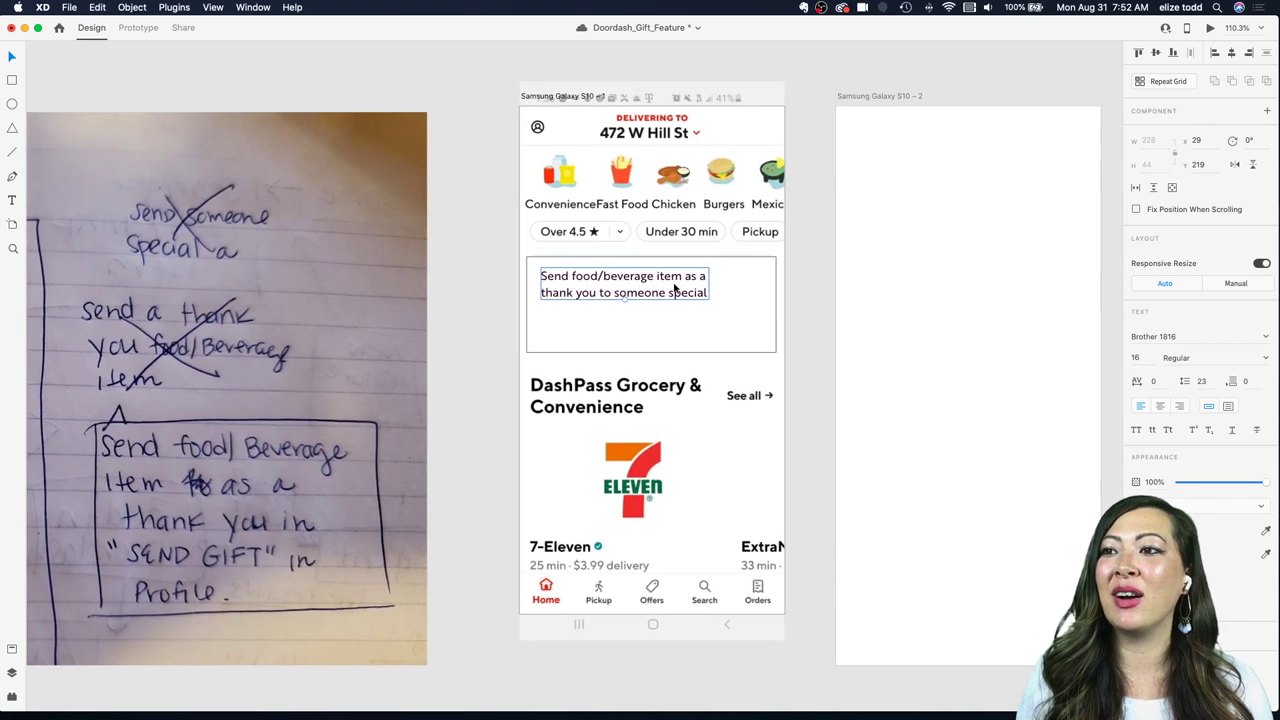
scroll(623, 340, down, 1)
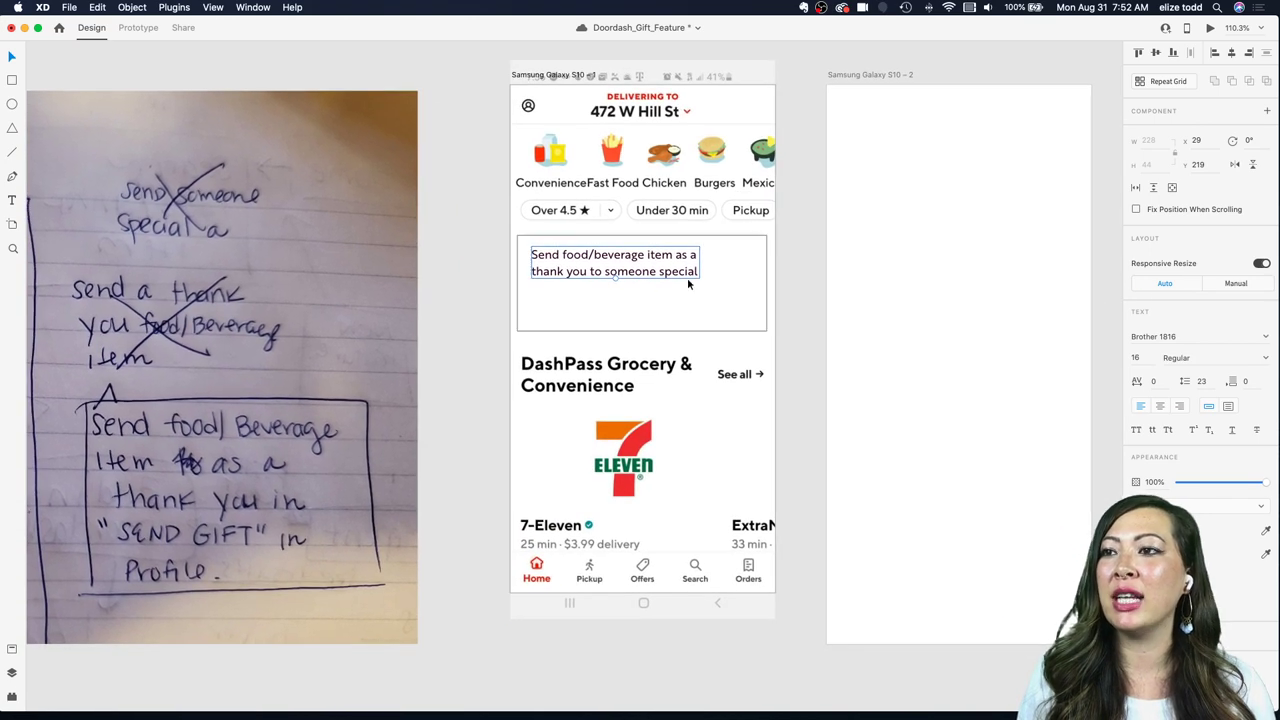
scroll(620, 294, up, 3)
scroll(620, 294, down, 1)
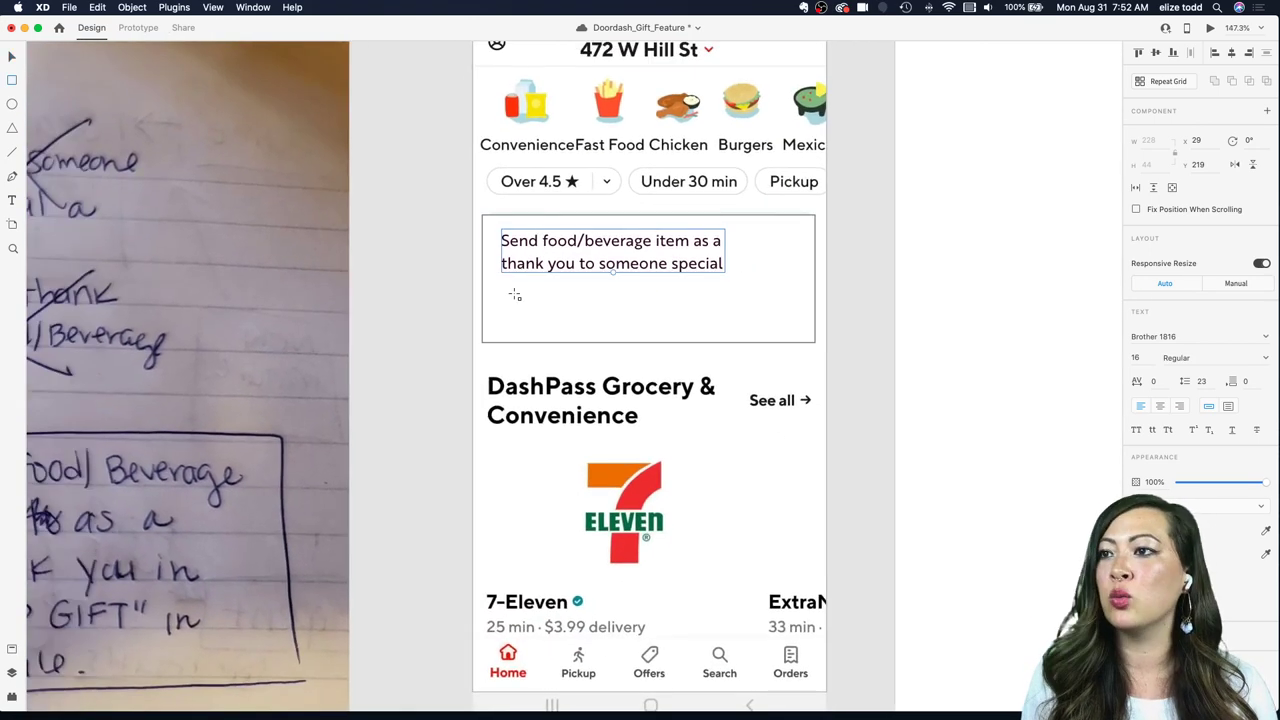
key(r)
drag(509, 293, 697, 322)
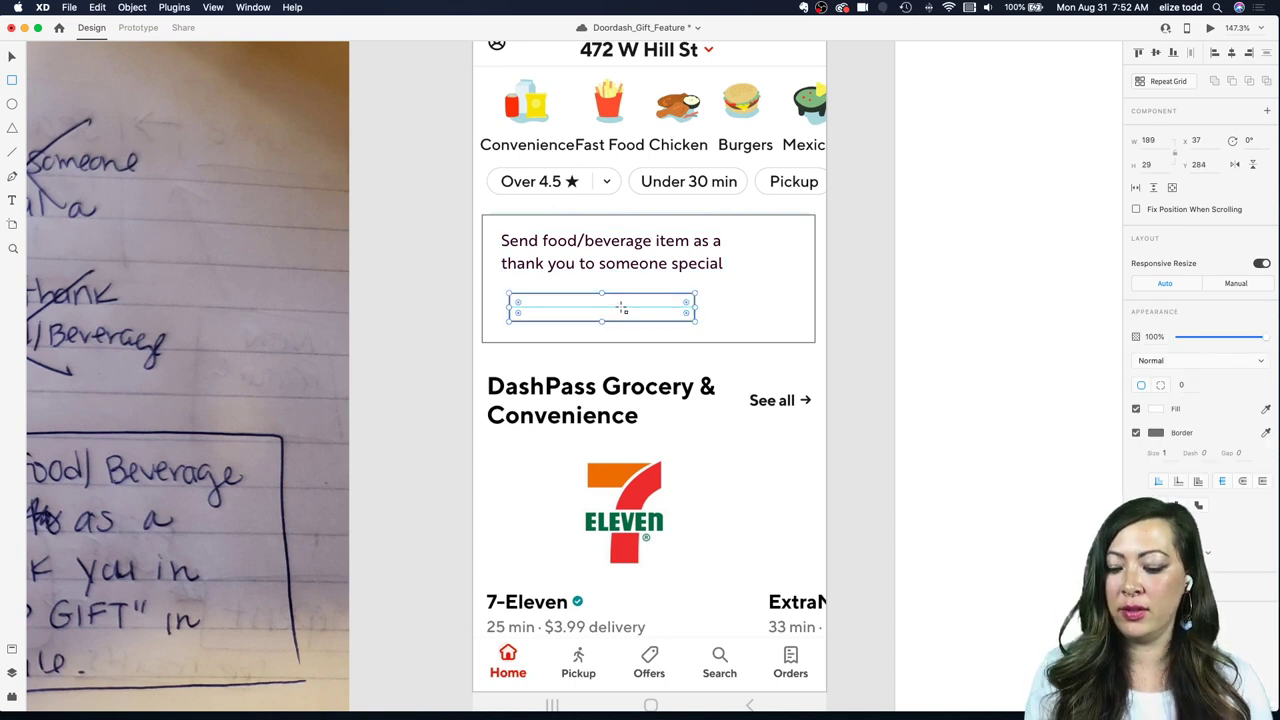
key(v)
drag(575, 302, 567, 301)
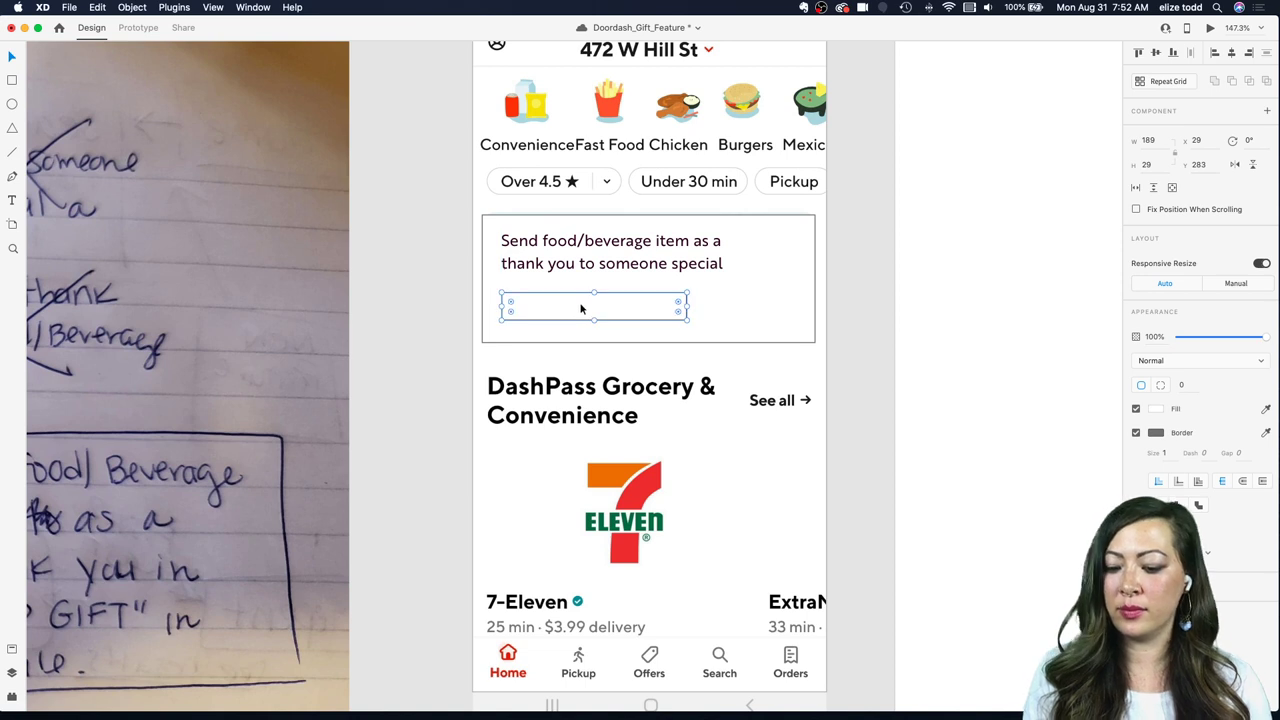
Step: Add the label "Send Gift" and centre it inside the button rectangle
key(t)
click(578, 302)
text(send)
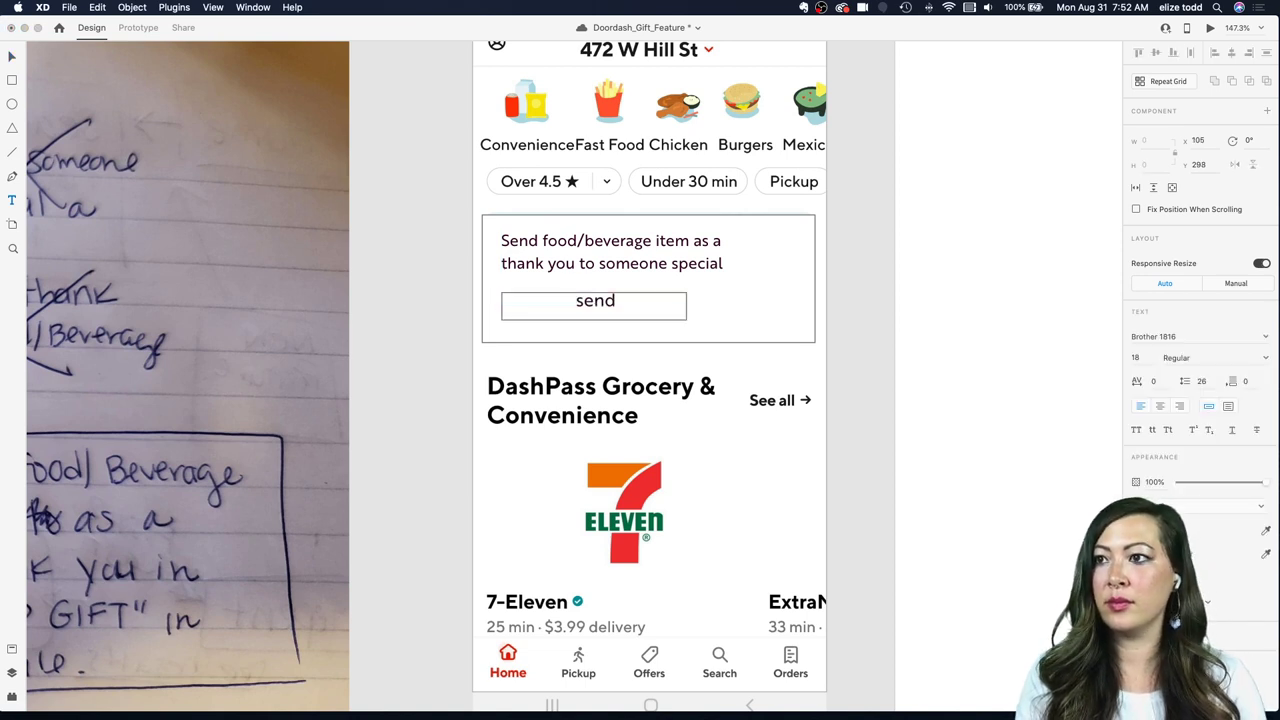
text( Gift)
key(Escape)
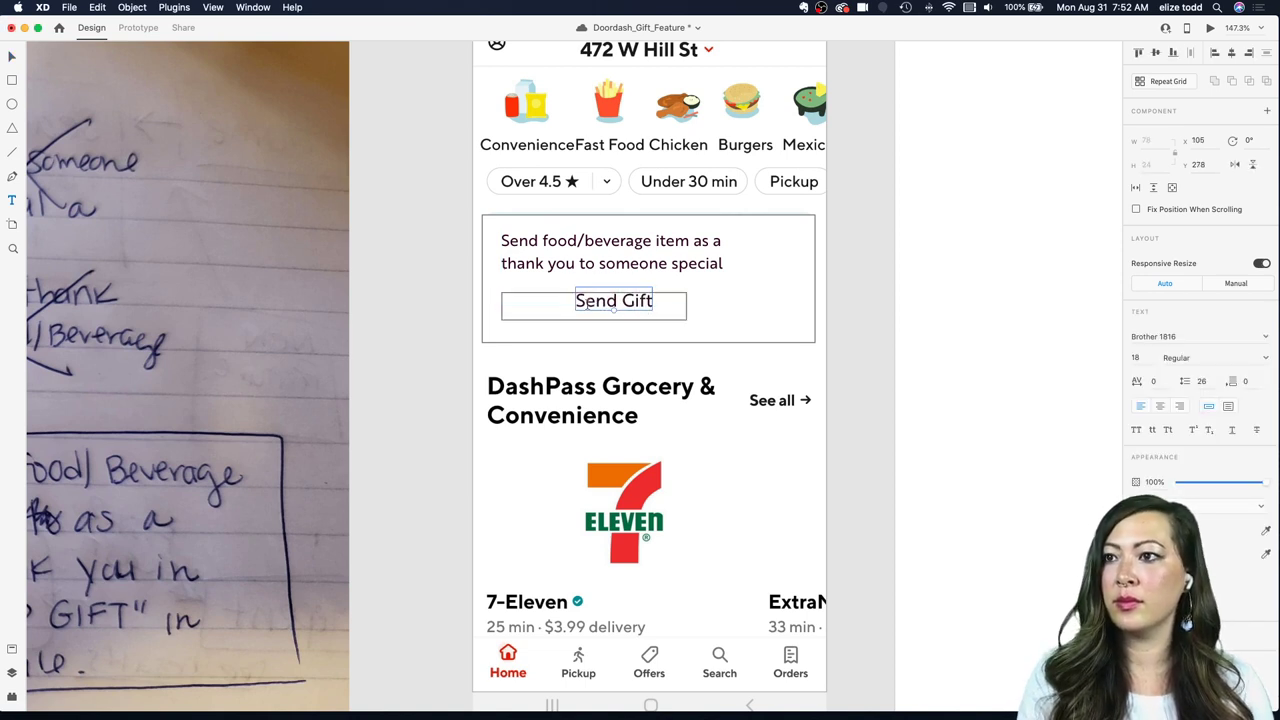
drag(617, 304, 594, 309)
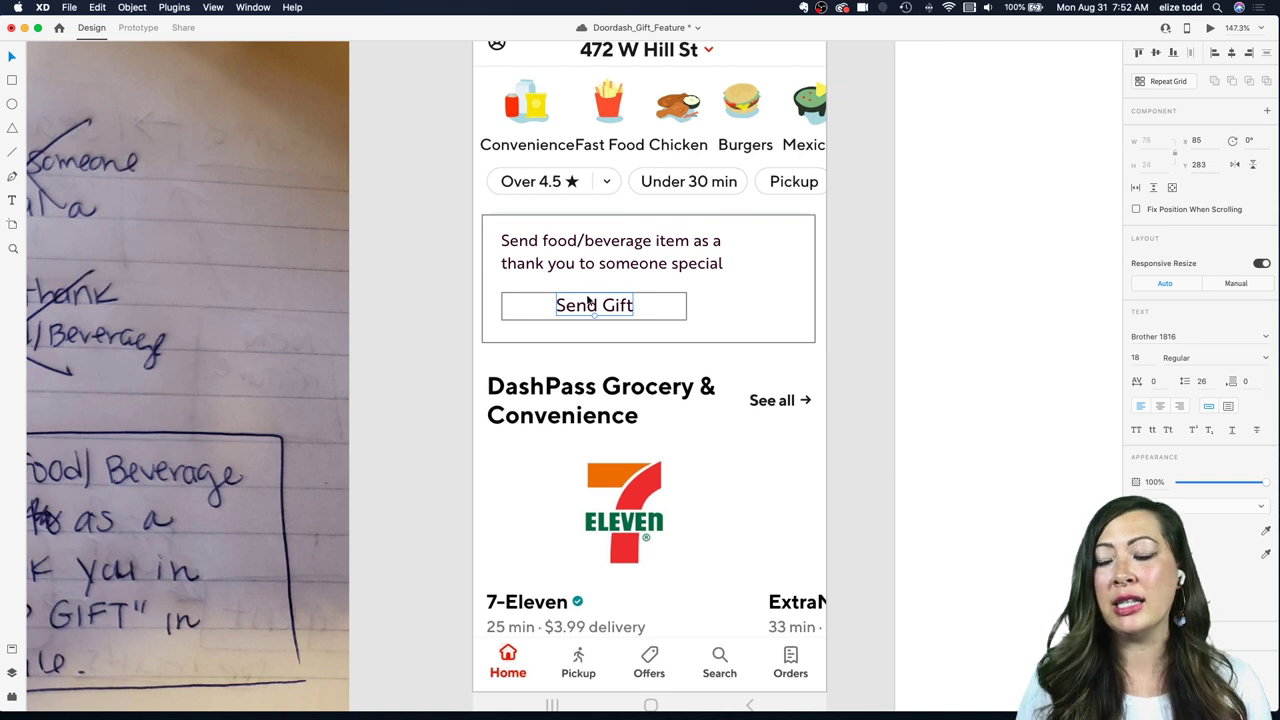
Step: Increase the button rectangle's height to about 38 and recentre the "Send Gift" label vertically in it
click(645, 320)
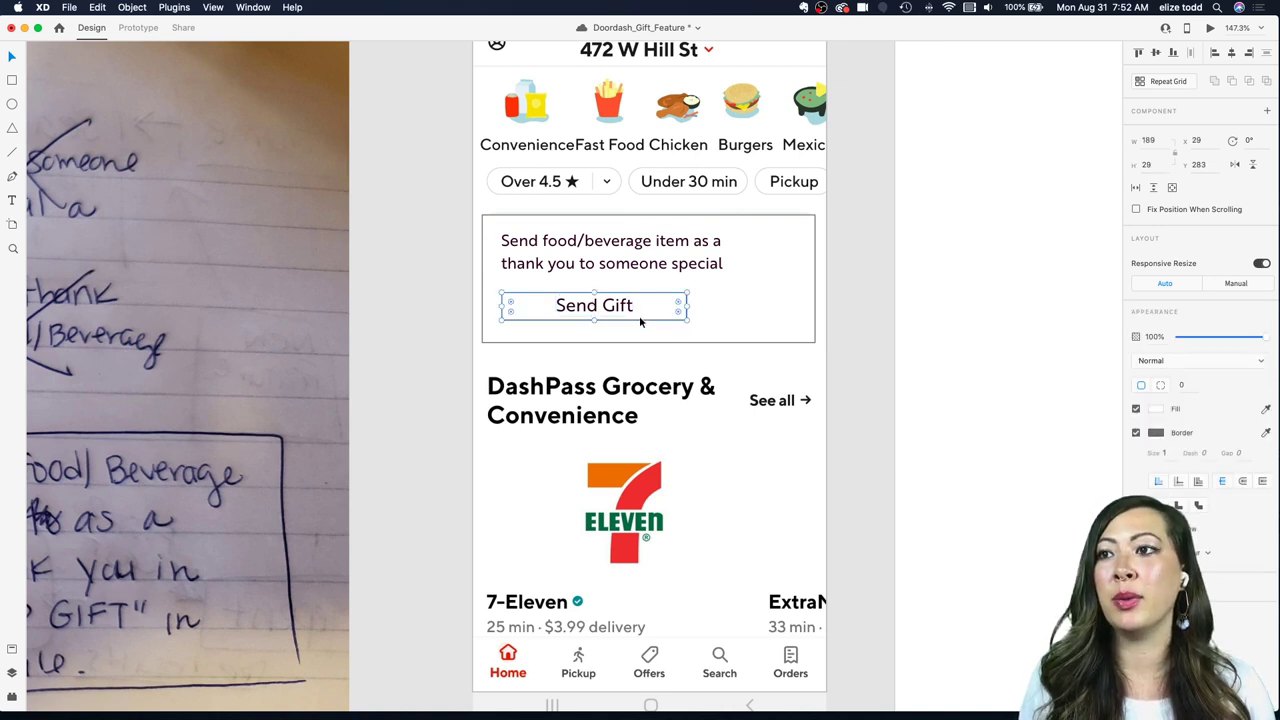
mouse_move(594, 320)
mouse_down()
mouse_move(594, 331)
mouse_move(592, 317)
mouse_up()
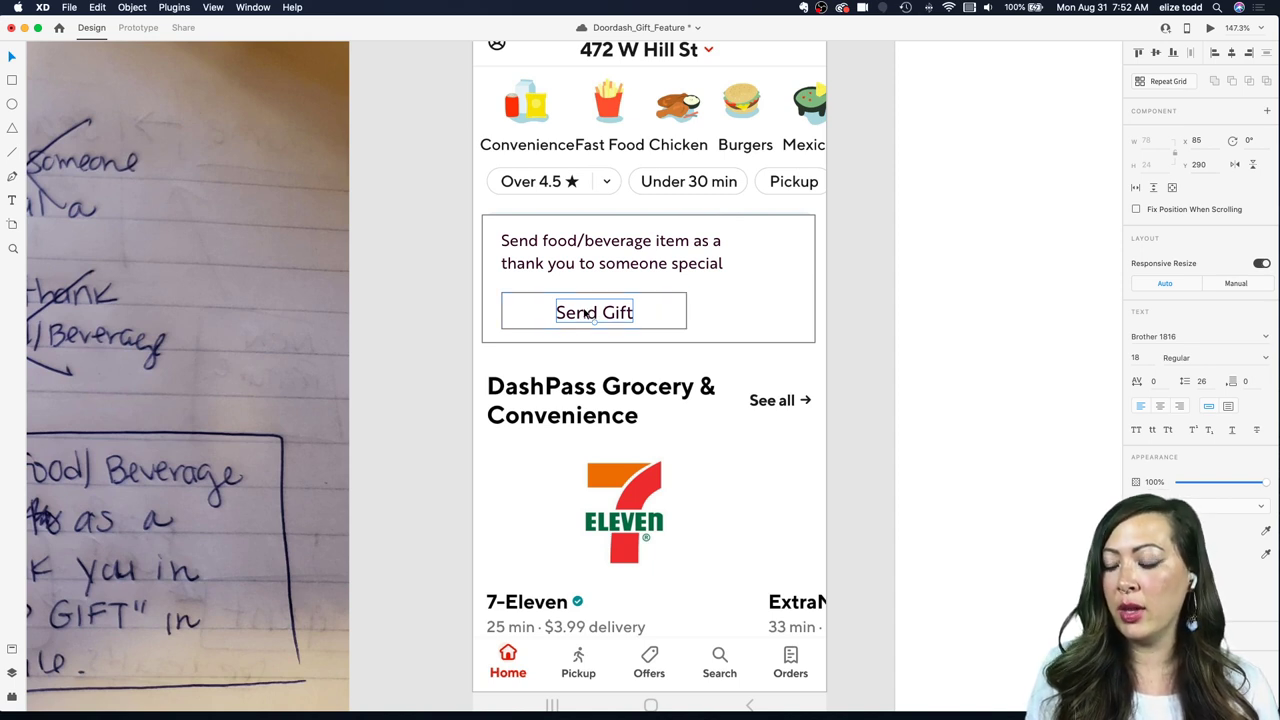
Step: Group the "Send Gift" label with its rectangle and adjust the button's vertical position beneath the banner text
click(680, 311)
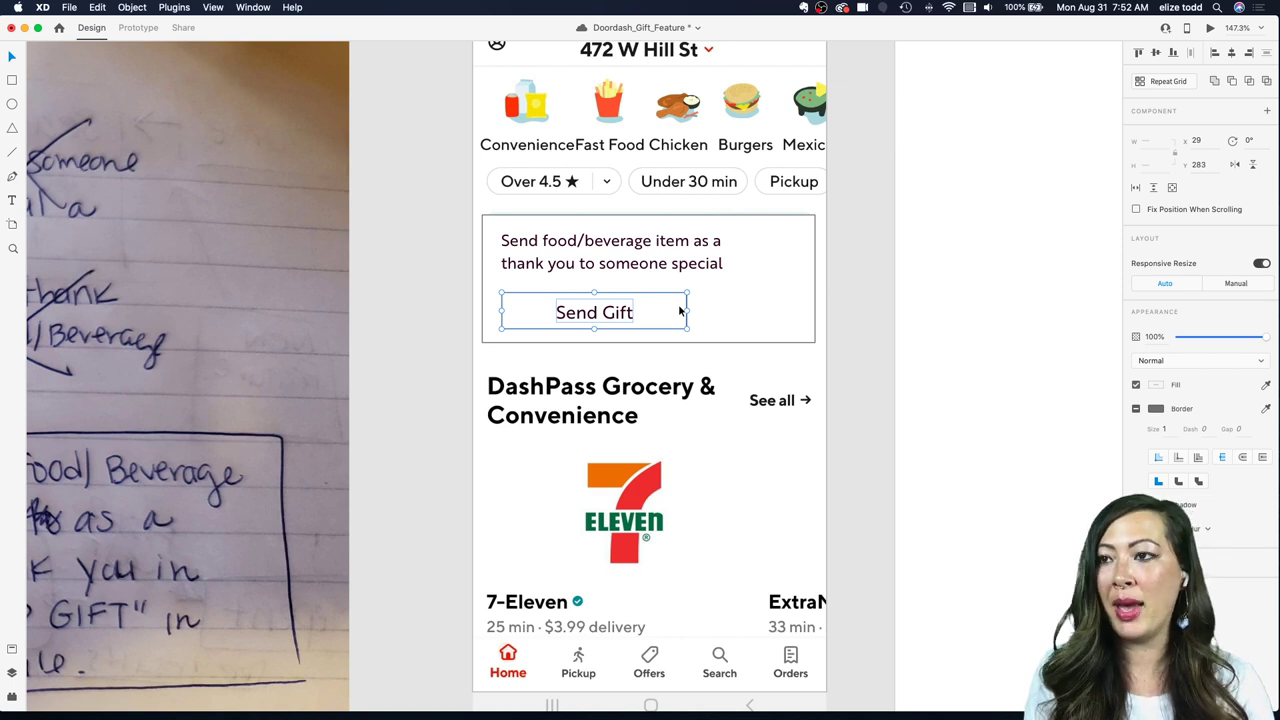
key(super+g)
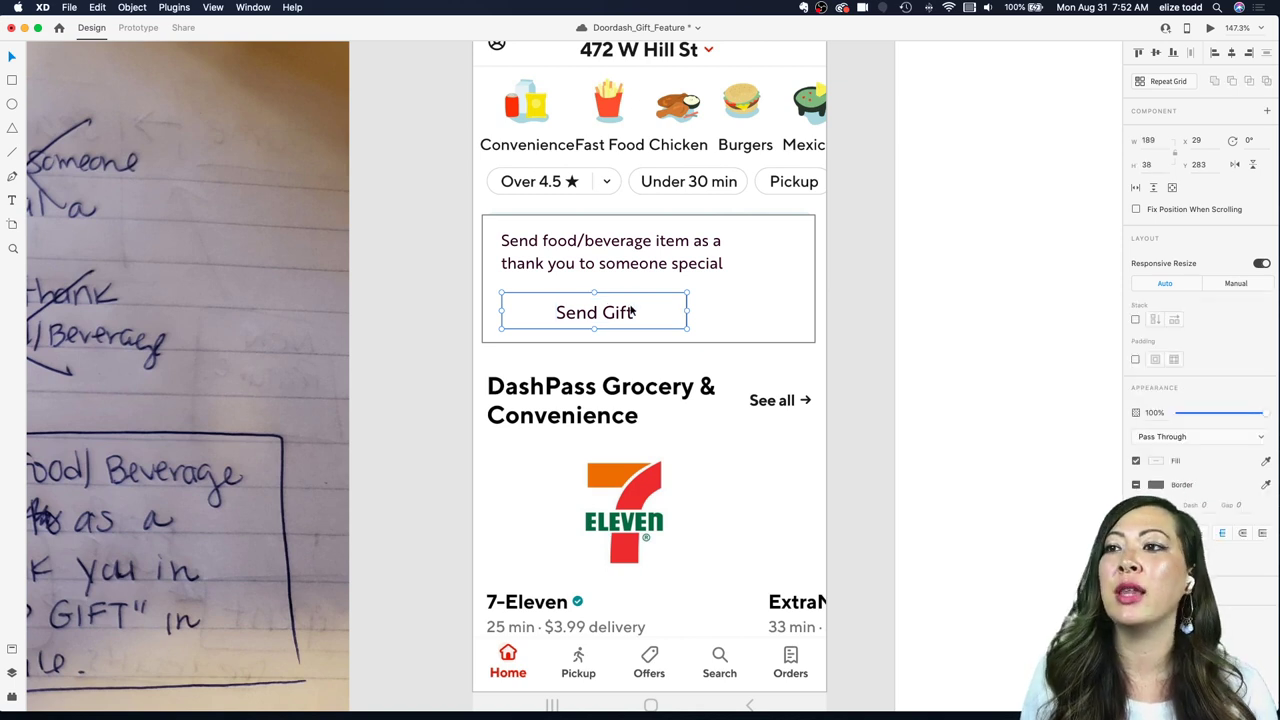
drag(590, 313, 590, 303)
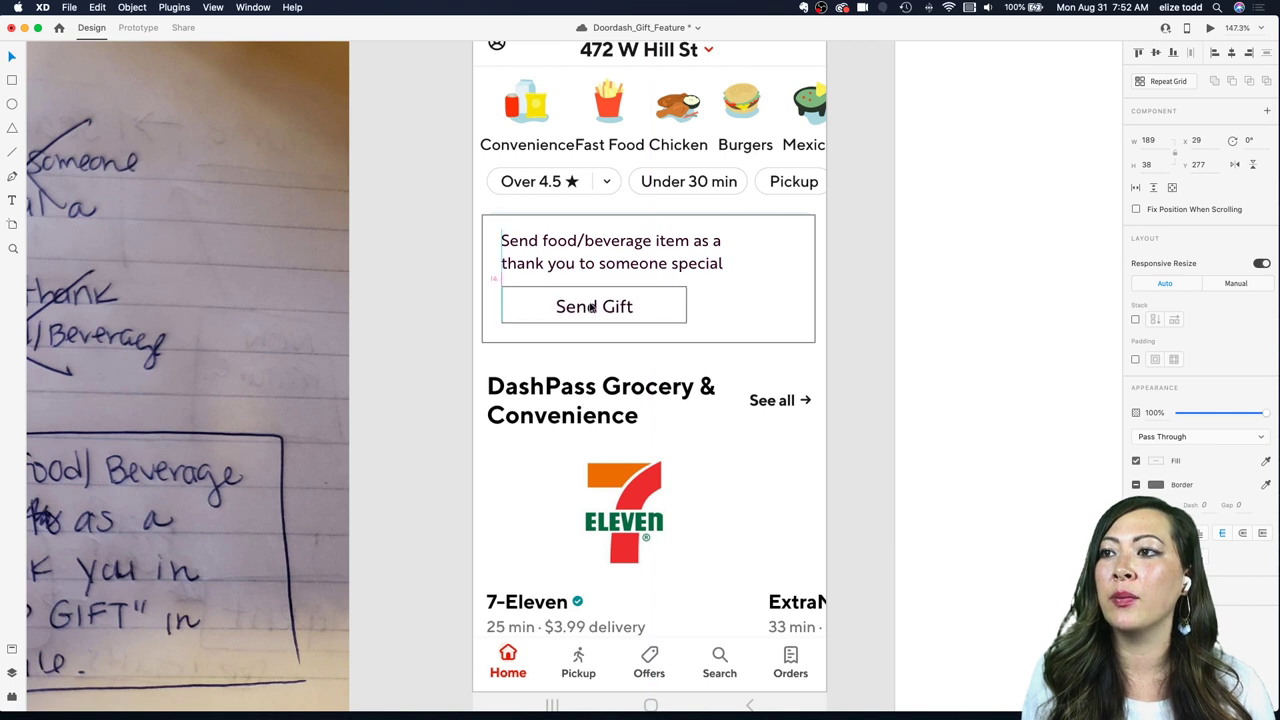
right_click(590, 303)
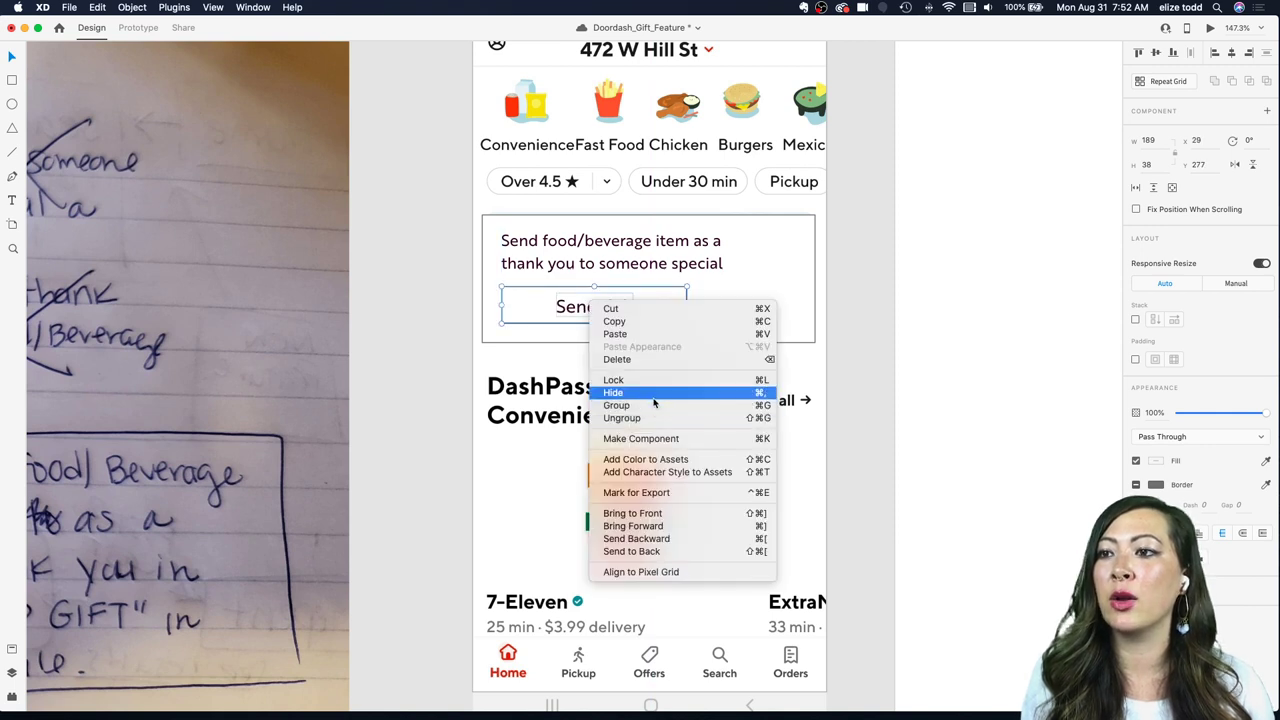
click(504, 320)
drag(627, 306, 591, 309)
Step: Examine the gift banner and its "Send Gift" button on the home screen against the handwritten sketch
click(769, 296)
scroll(770, 296, down, 3)
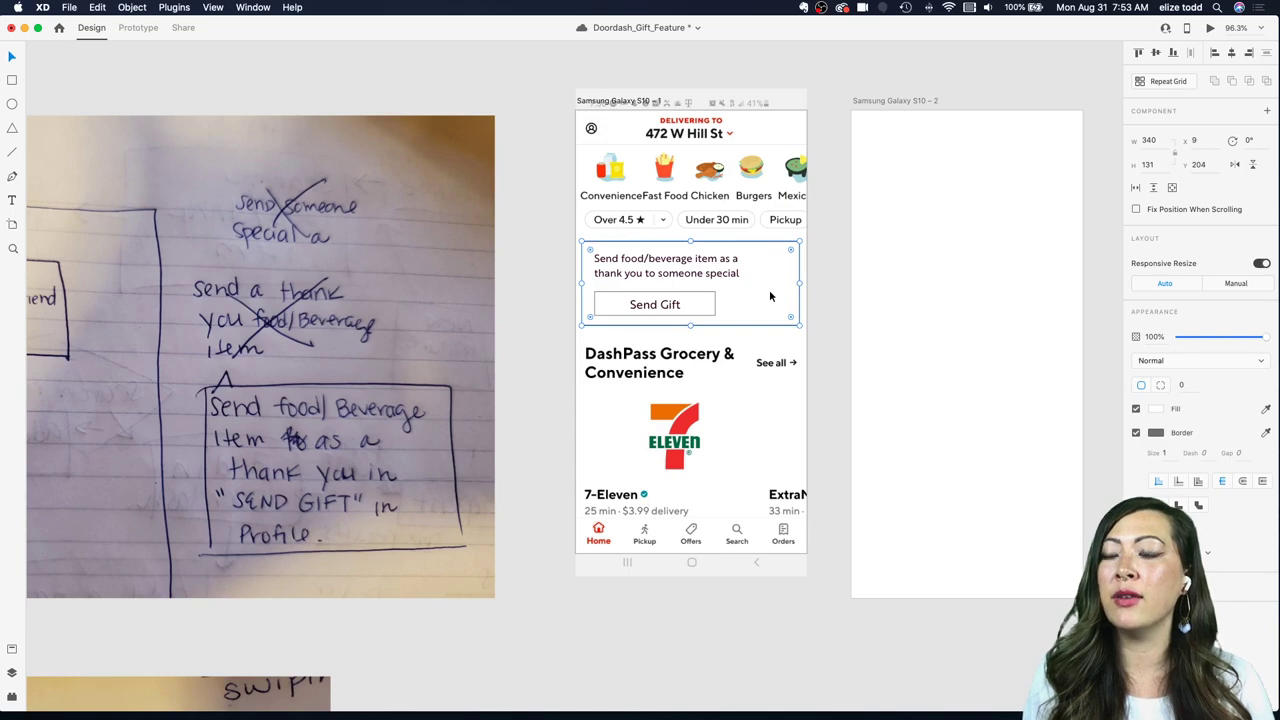
scroll(769, 289, down, 2)
scroll(769, 289, up, 3)
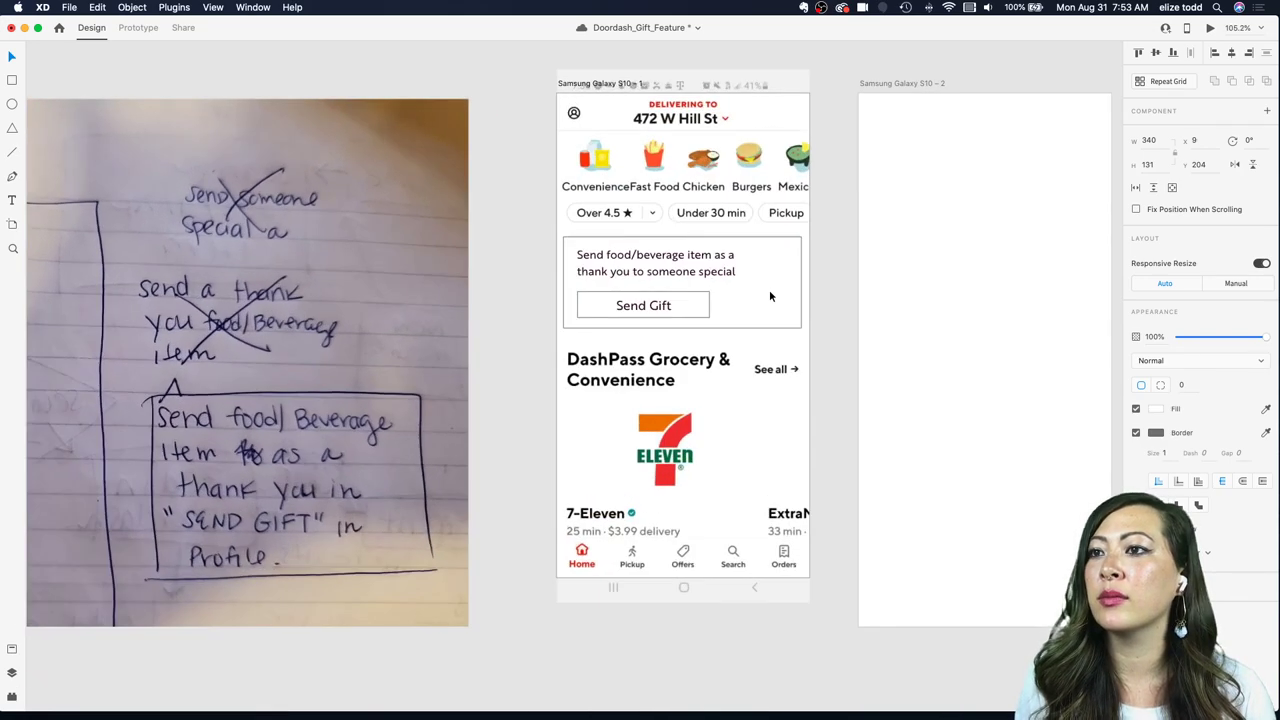
scroll(679, 300, down, 2)
scroll(679, 300, up, 3)
scroll(679, 300, down, 3)
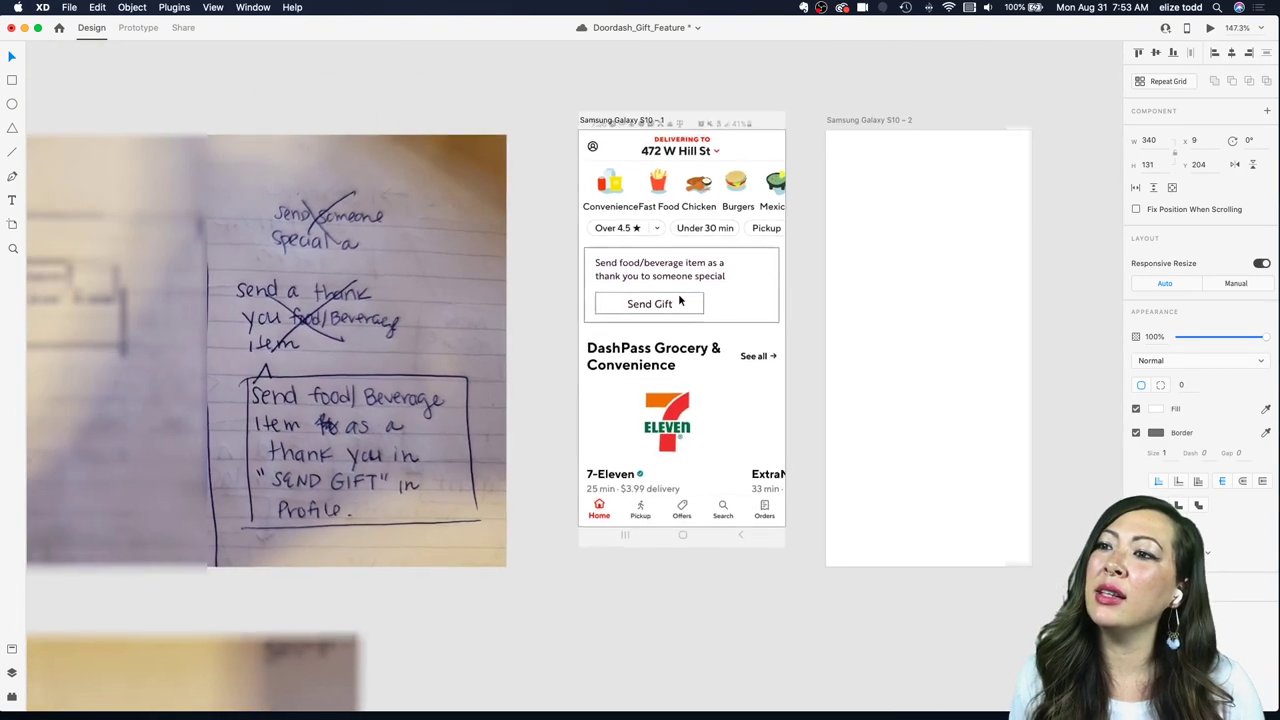
scroll(679, 299, up, 3)
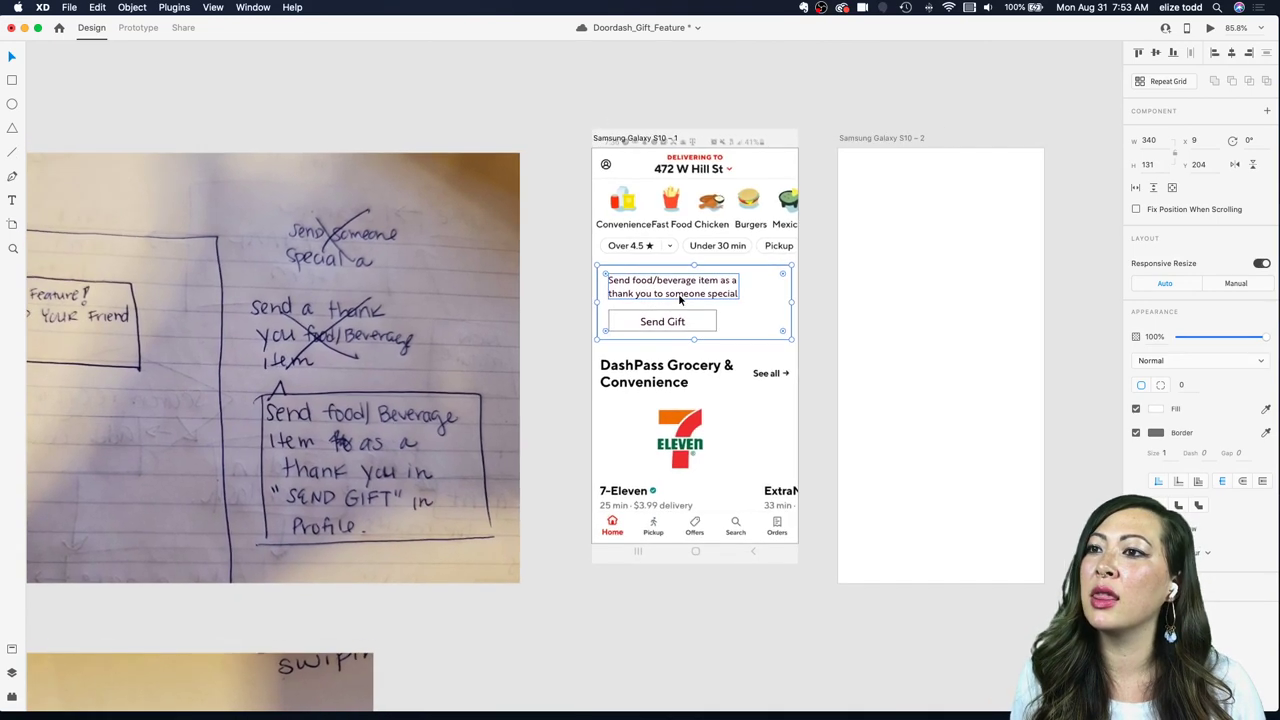
scroll(679, 299, right, 2)
scroll(637, 334, right, 3)
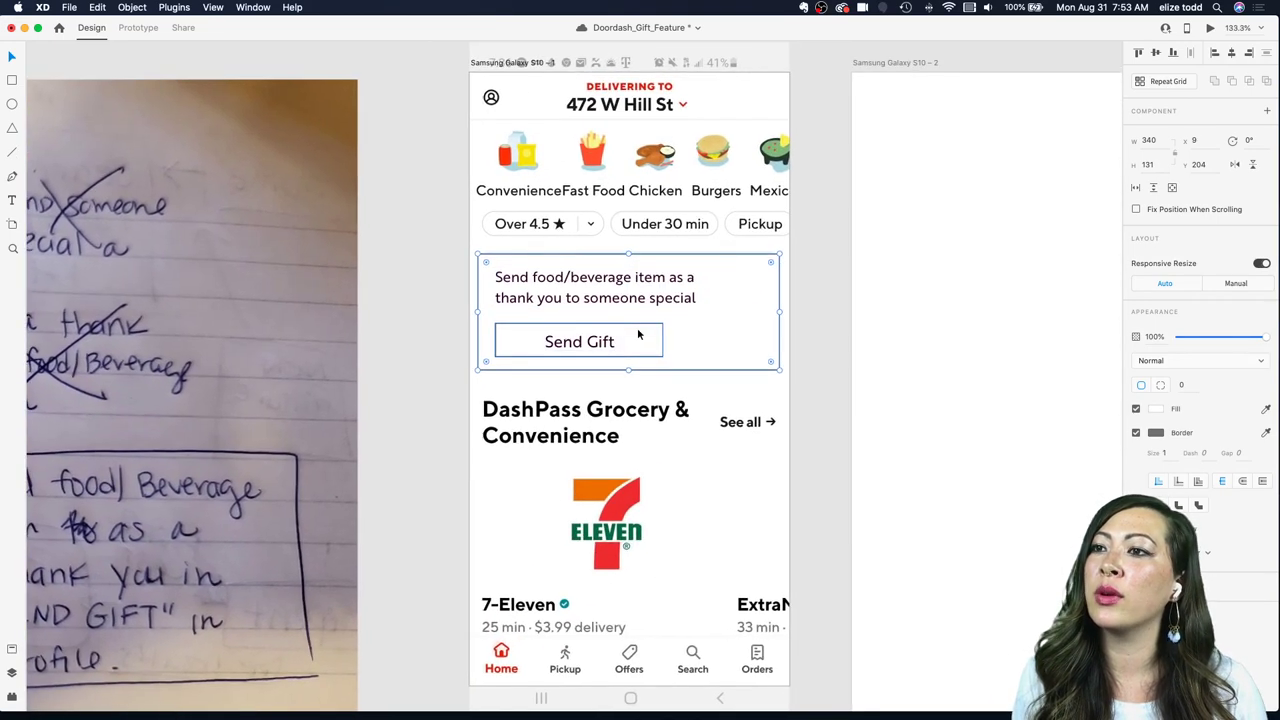
scroll(637, 334, down, 1)
scroll(637, 334, up, 3)
scroll(637, 334, down, 2)
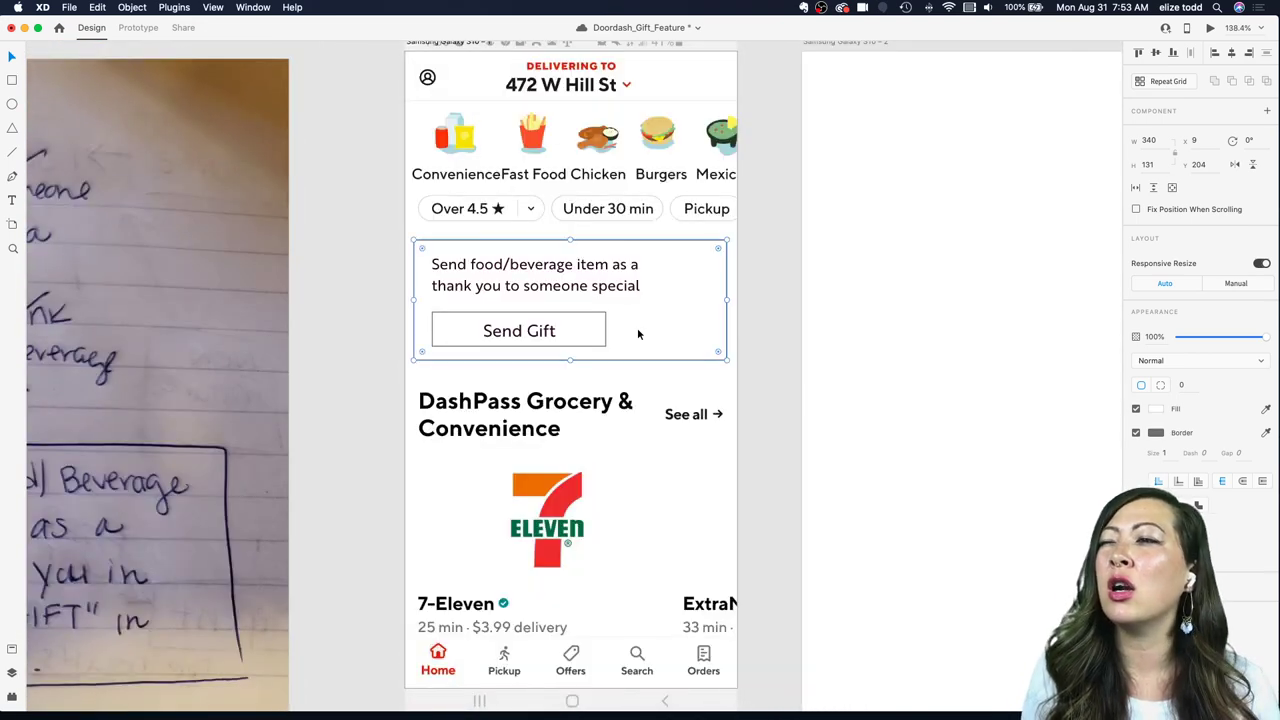
double_click(540, 292)
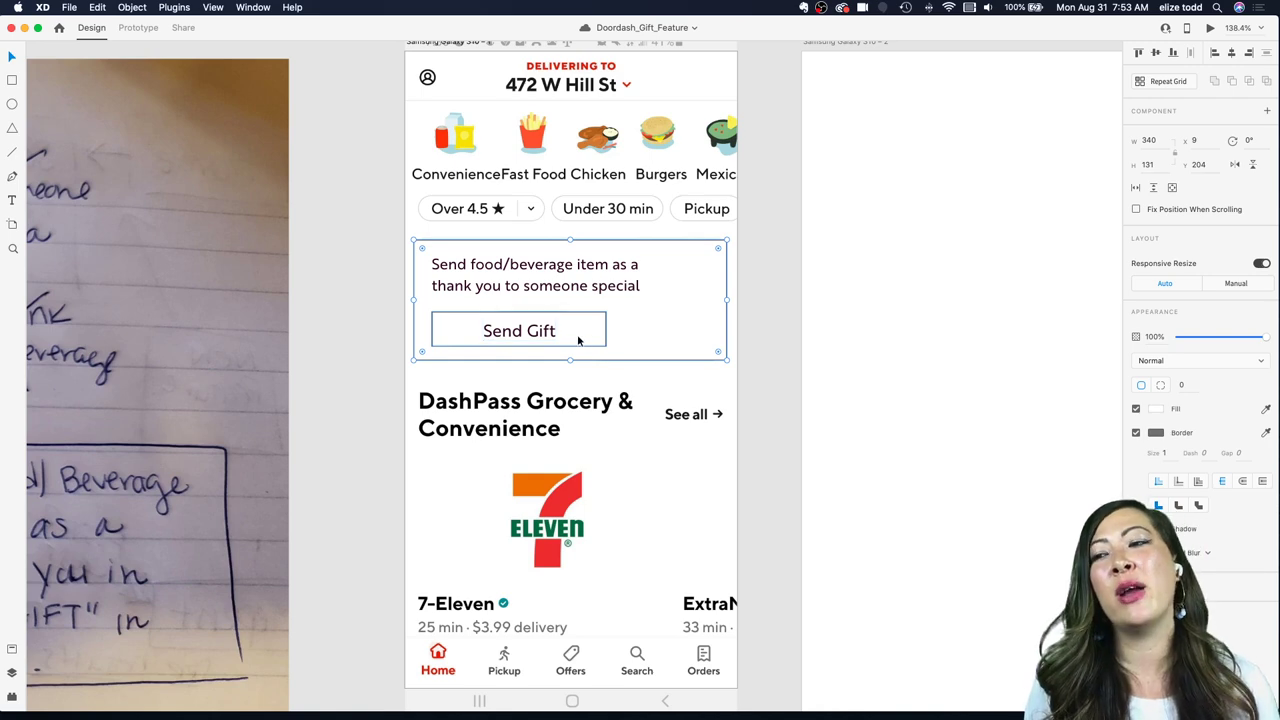
scroll(508, 336, down, 1)
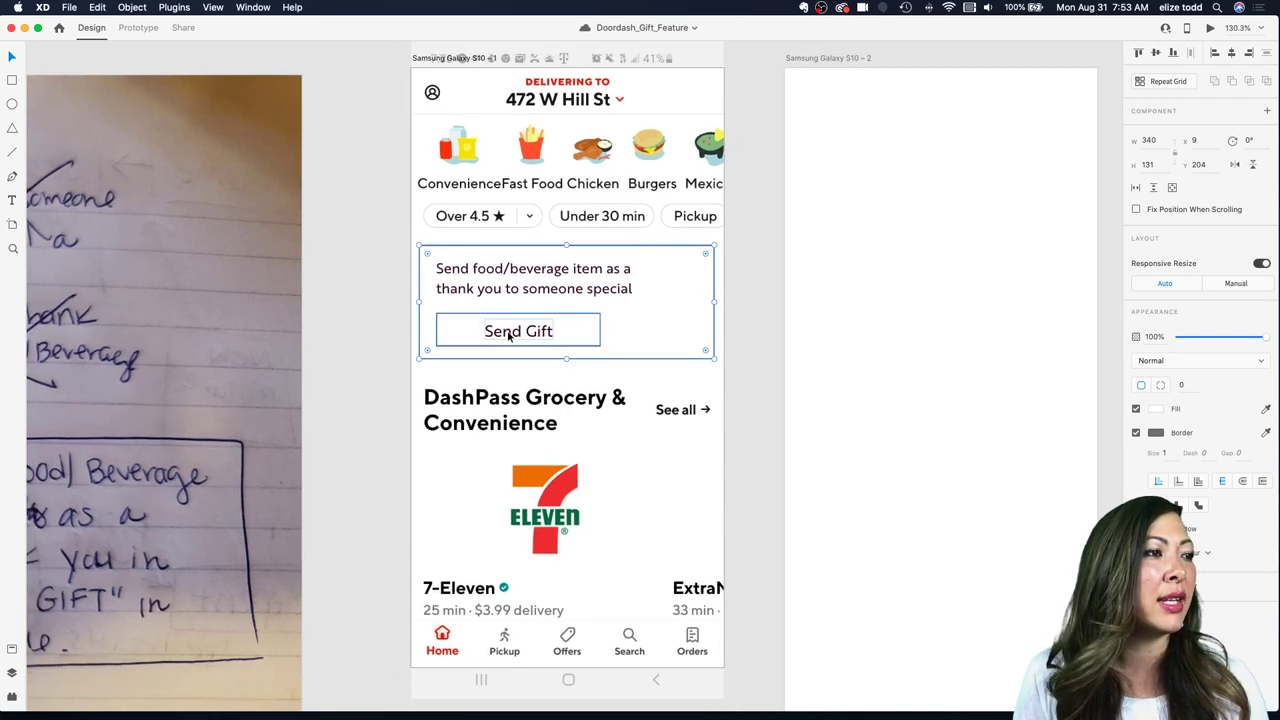
Step: Move the empty "Samsung Galaxy S10 – 2" artboard beside the "Search recipient in DoorDash" sketch, at about X -295, Y 4273
scroll(508, 336, down, 10)
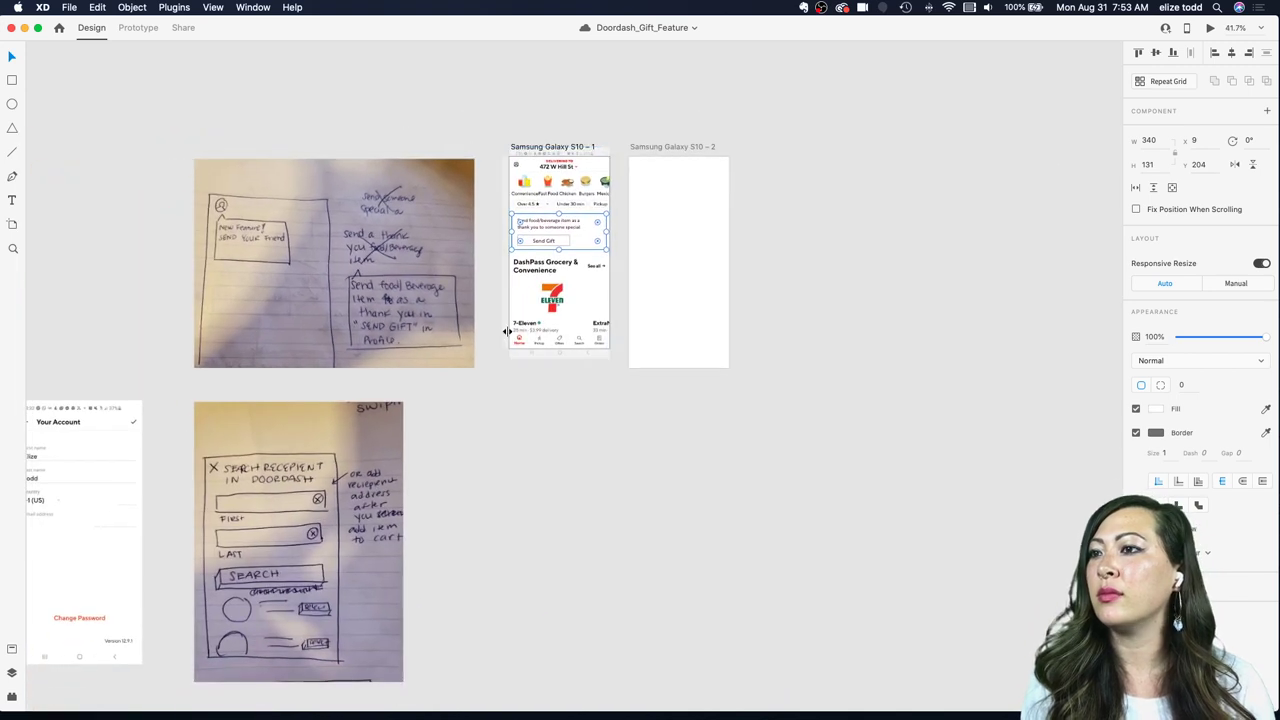
click(678, 104)
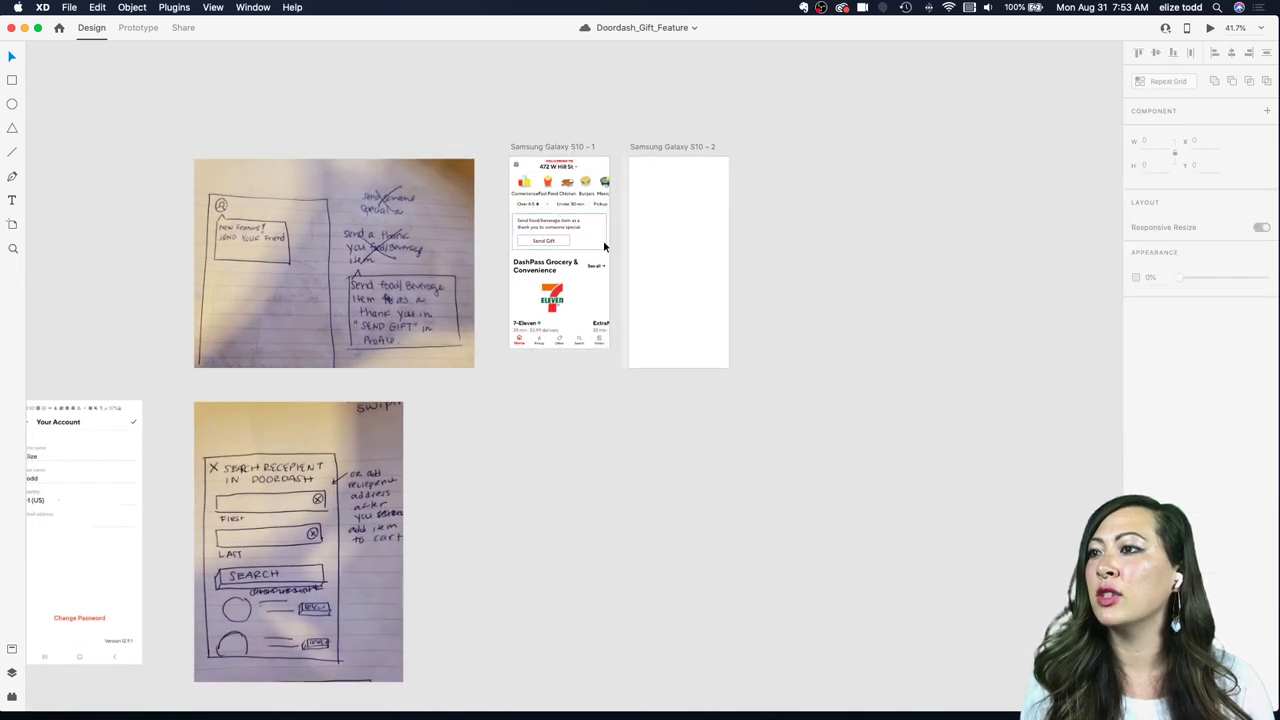
scroll(603, 240, down, 2)
mouse_move(676, 124)
mouse_down()
mouse_move(680, 209)
mouse_move(544, 397)
mouse_move(473, 370)
mouse_up()
scroll(473, 370, up, 8)
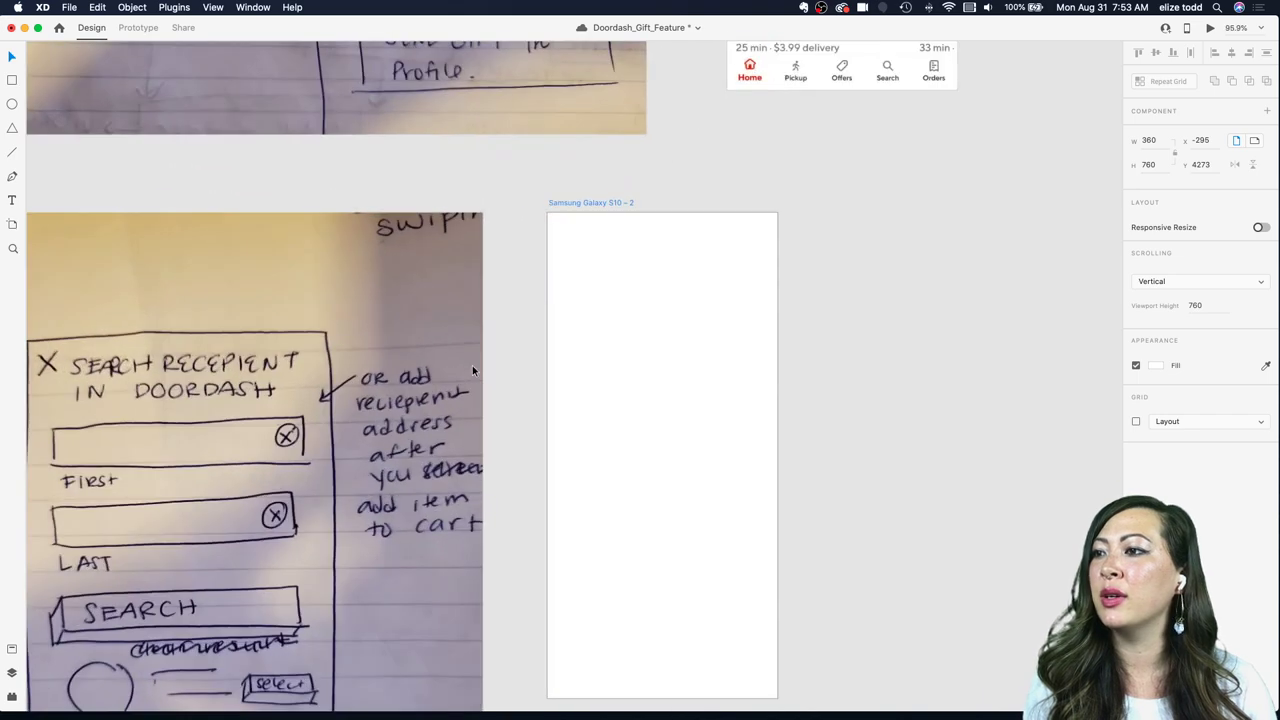
Step: Review the recipient search sketch against the home screen and the empty artboard, and save the document
scroll(473, 370, down, 3)
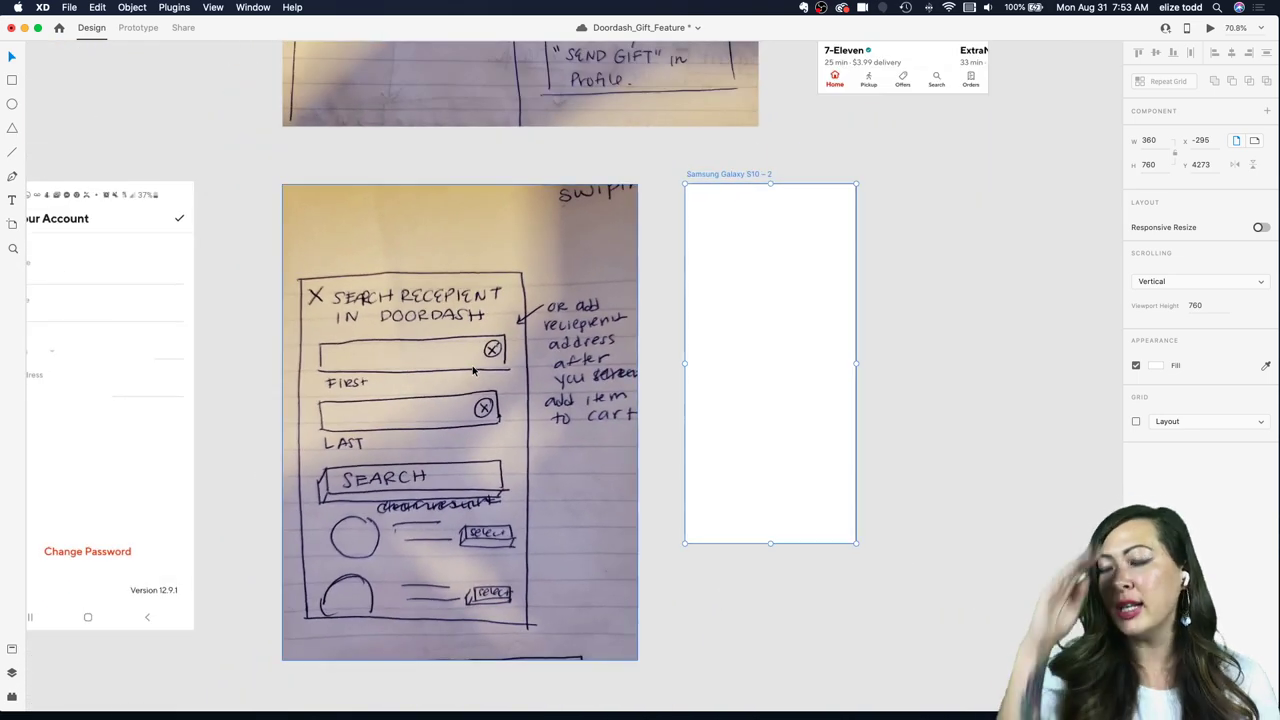
scroll(473, 370, down, 3)
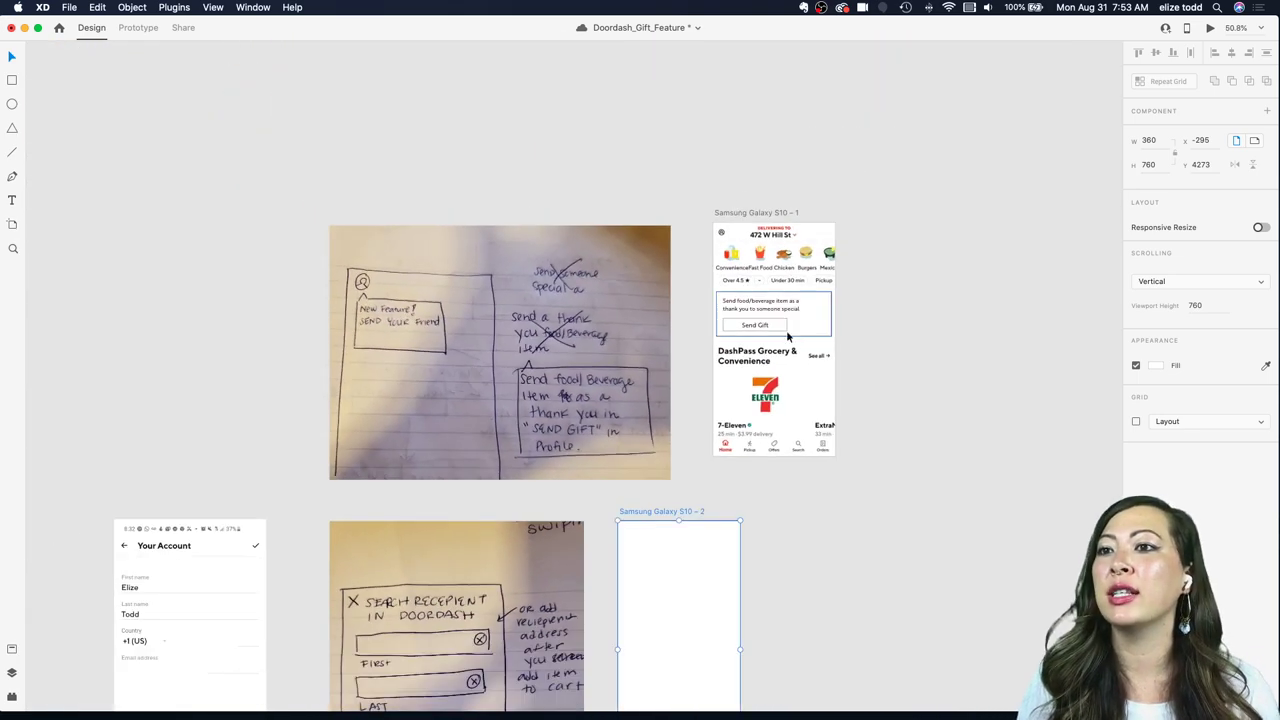
scroll(769, 325, down, 3)
scroll(735, 367, down, 3)
scroll(699, 363, down, 3)
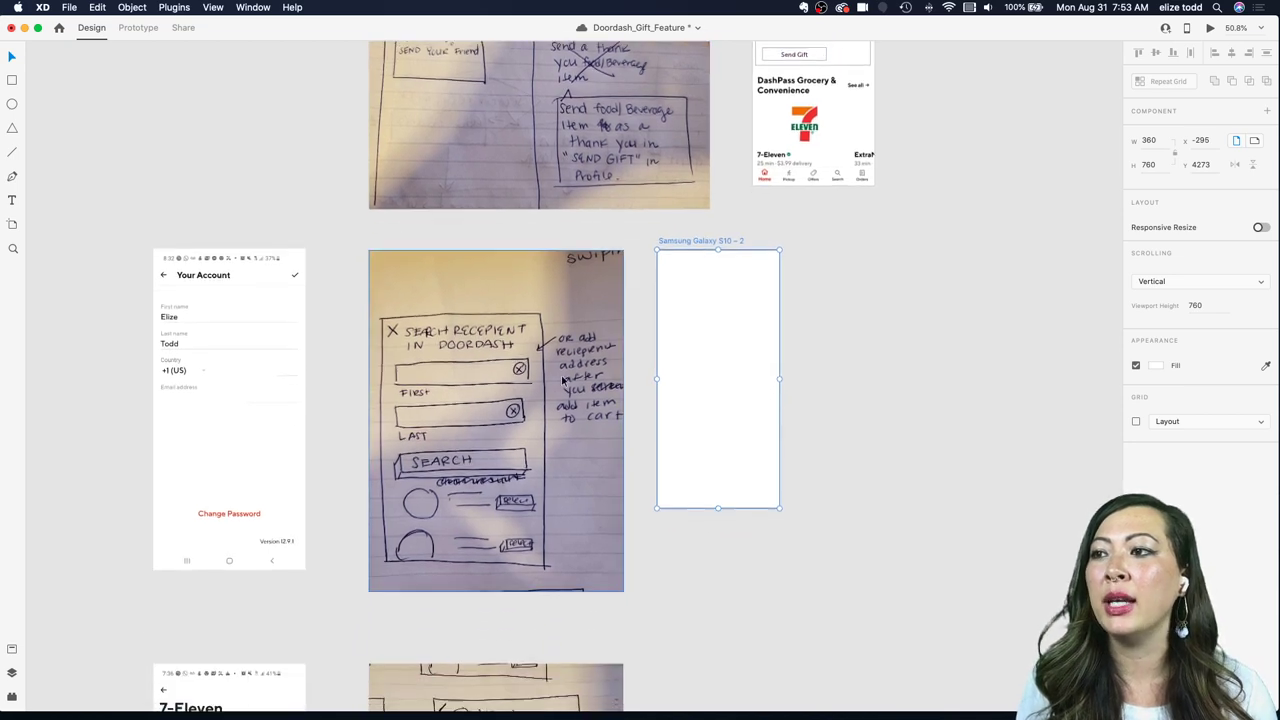
scroll(530, 380, up, 5)
scroll(390, 420, down, 3)
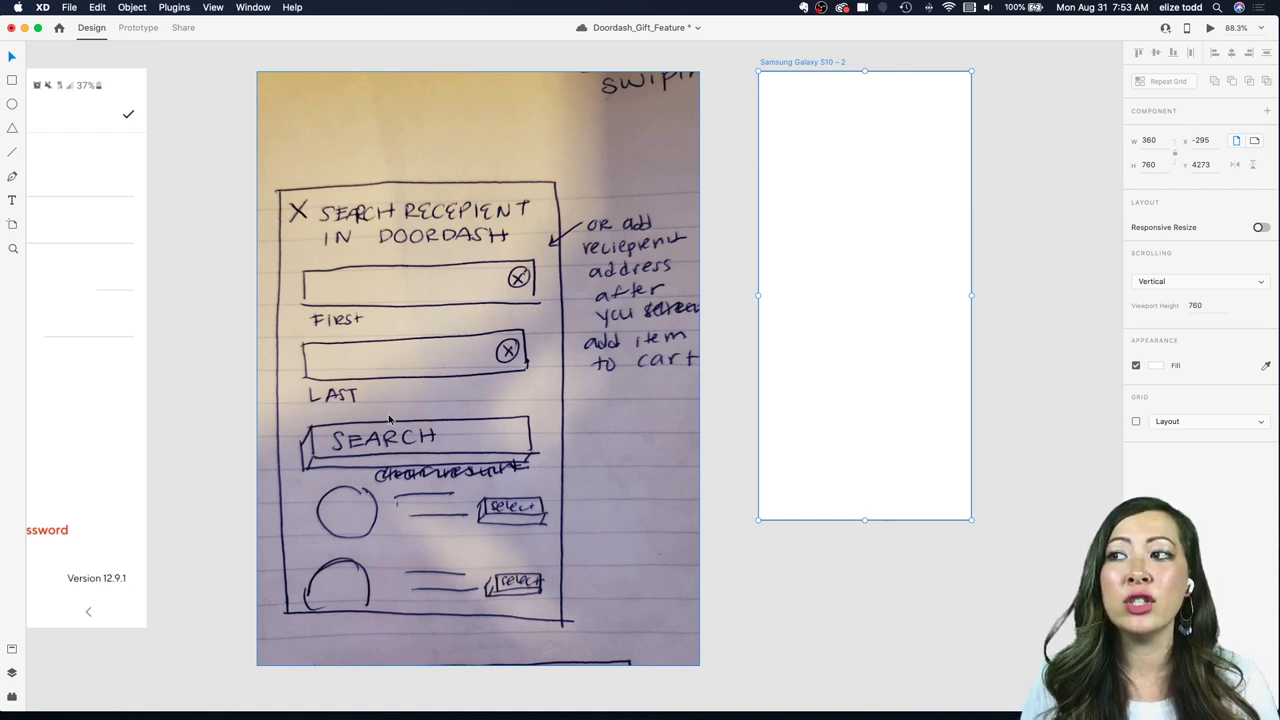
key(super+s)
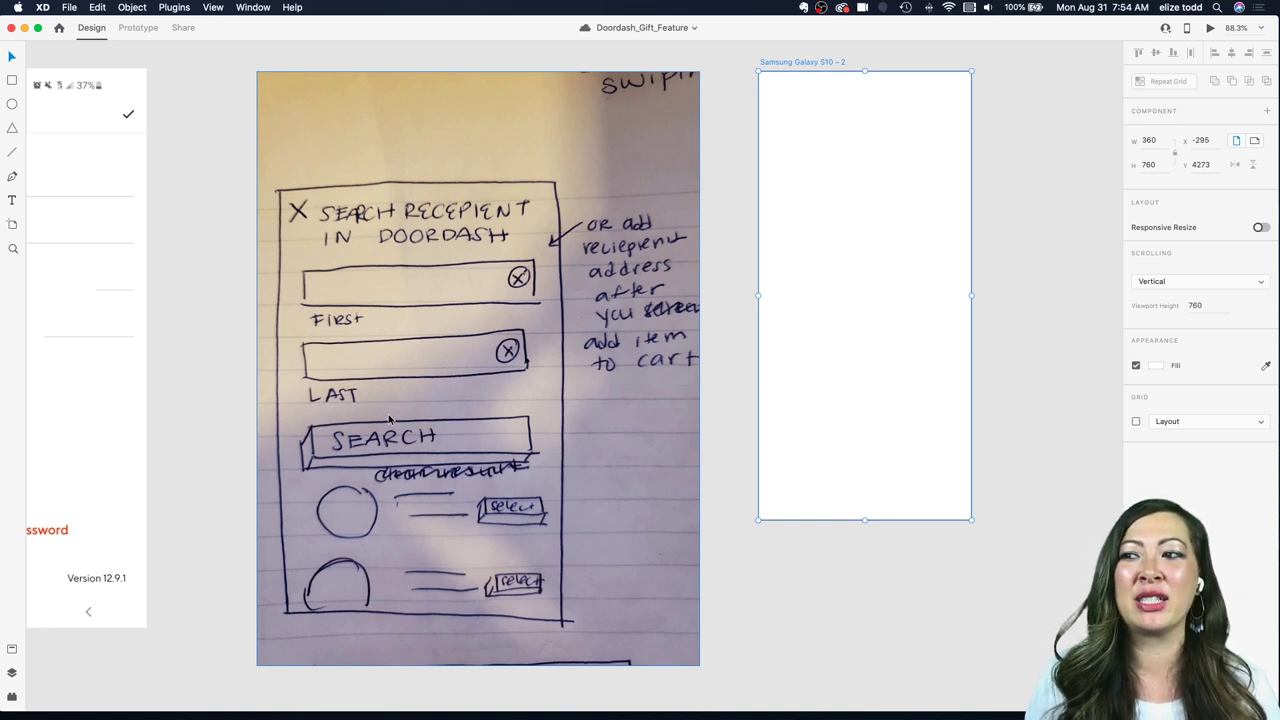
Step: Examine the "Search recipient in DoorDash" sketch's heading, name fields, search button and result rows beside the empty artboard
scroll(390, 418, down, 5)
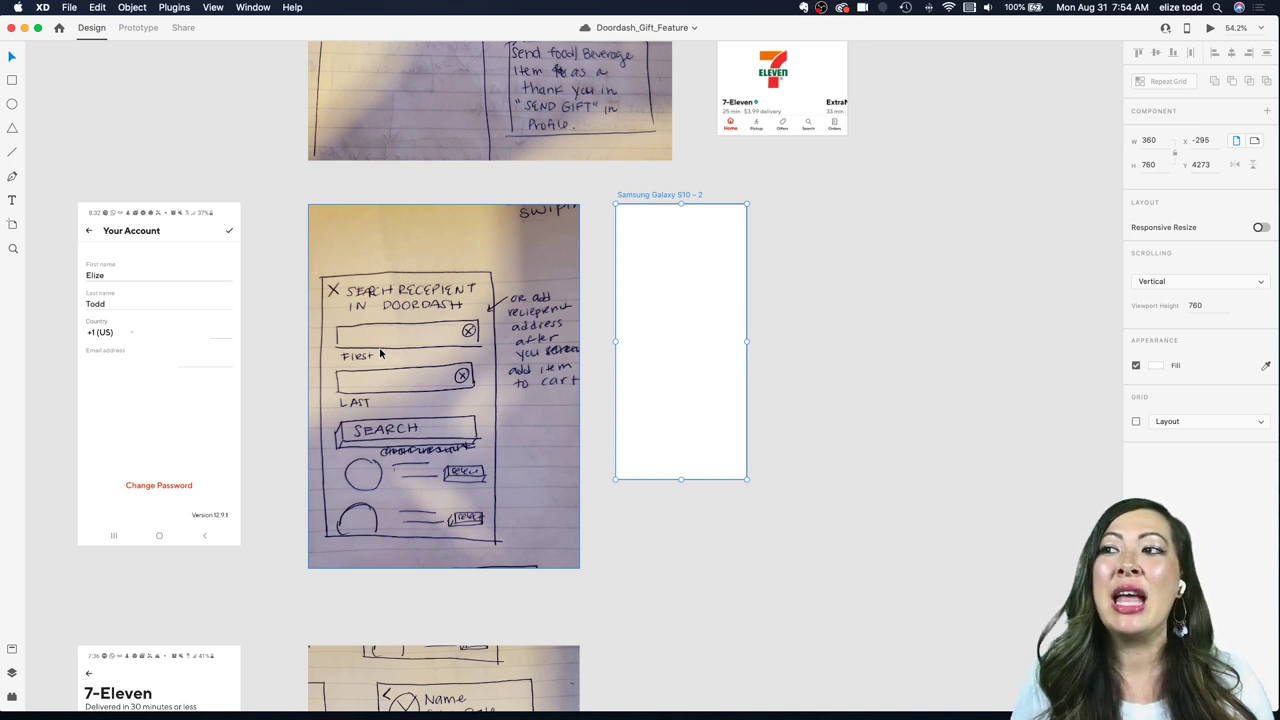
scroll(380, 354, up, 3)
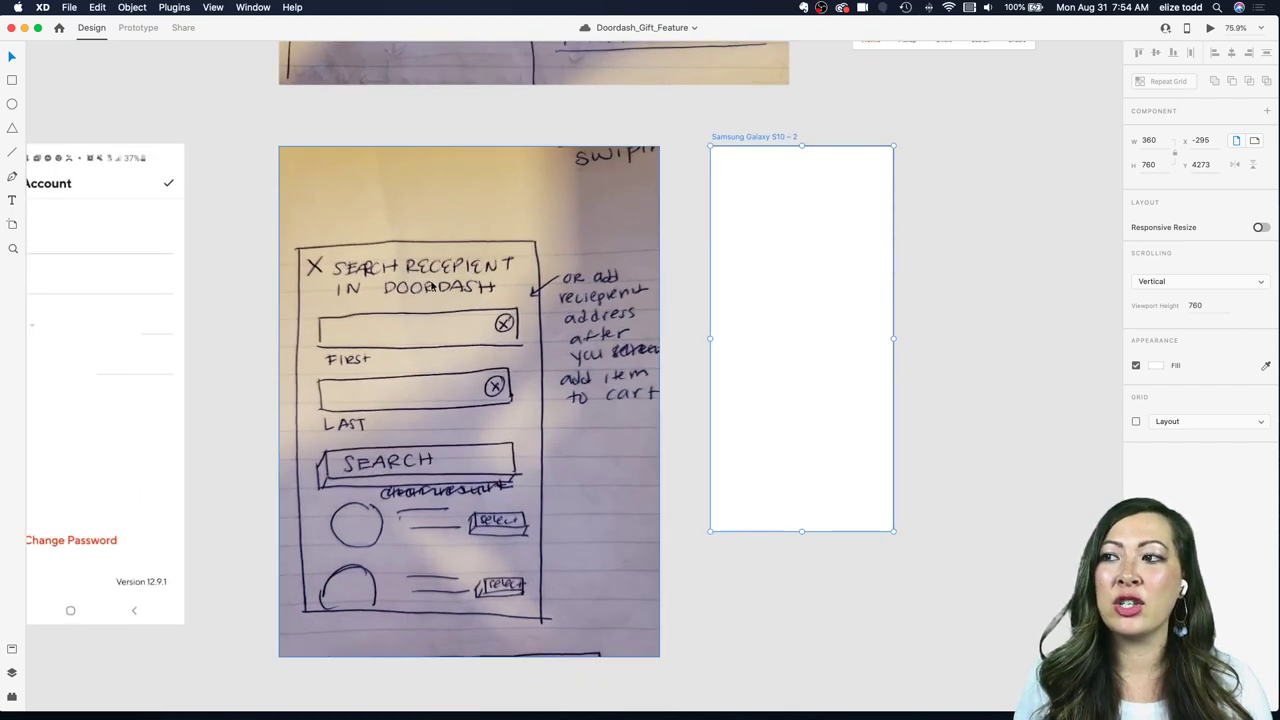
scroll(432, 287, down, 2)
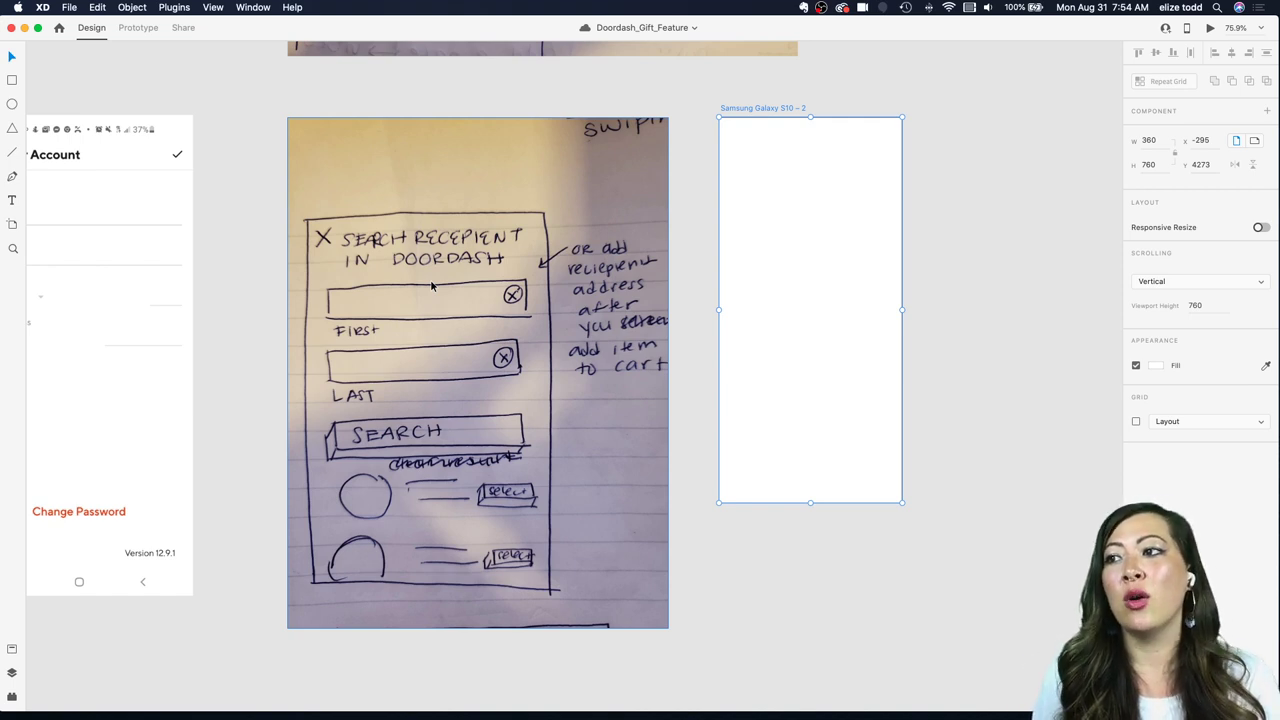
scroll(405, 292, right, 2)
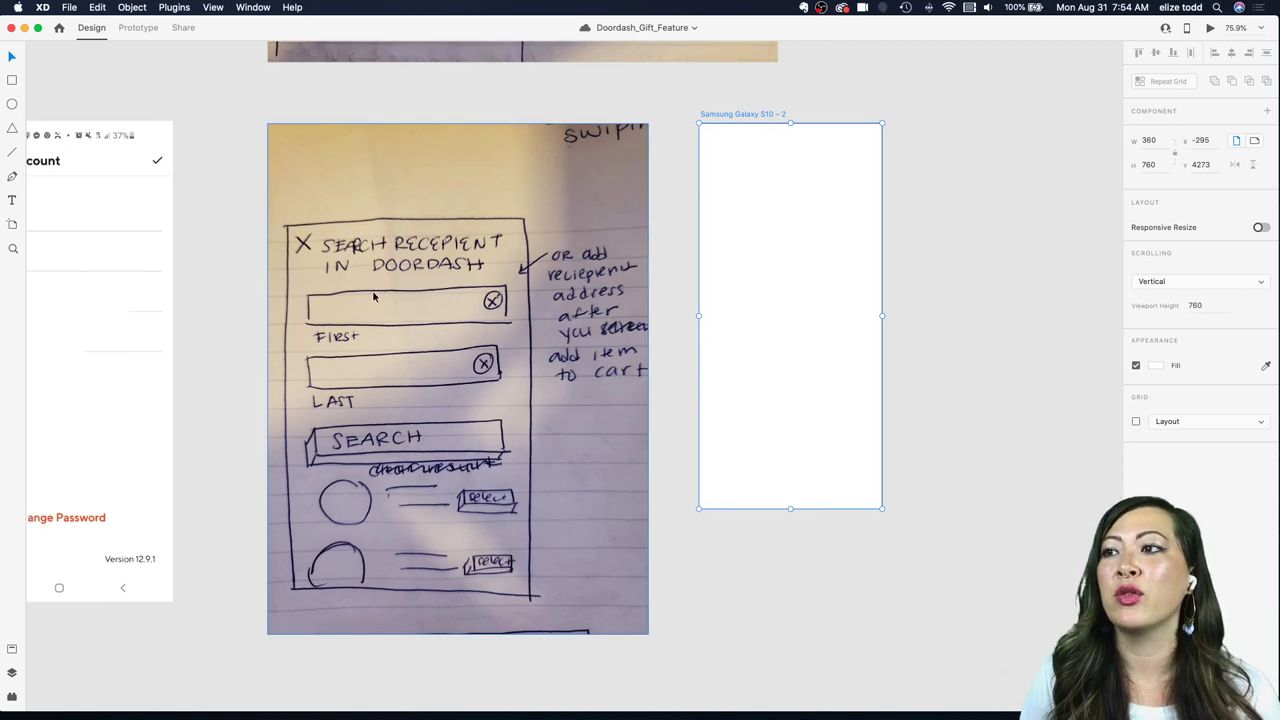
scroll(372, 297, down, 3)
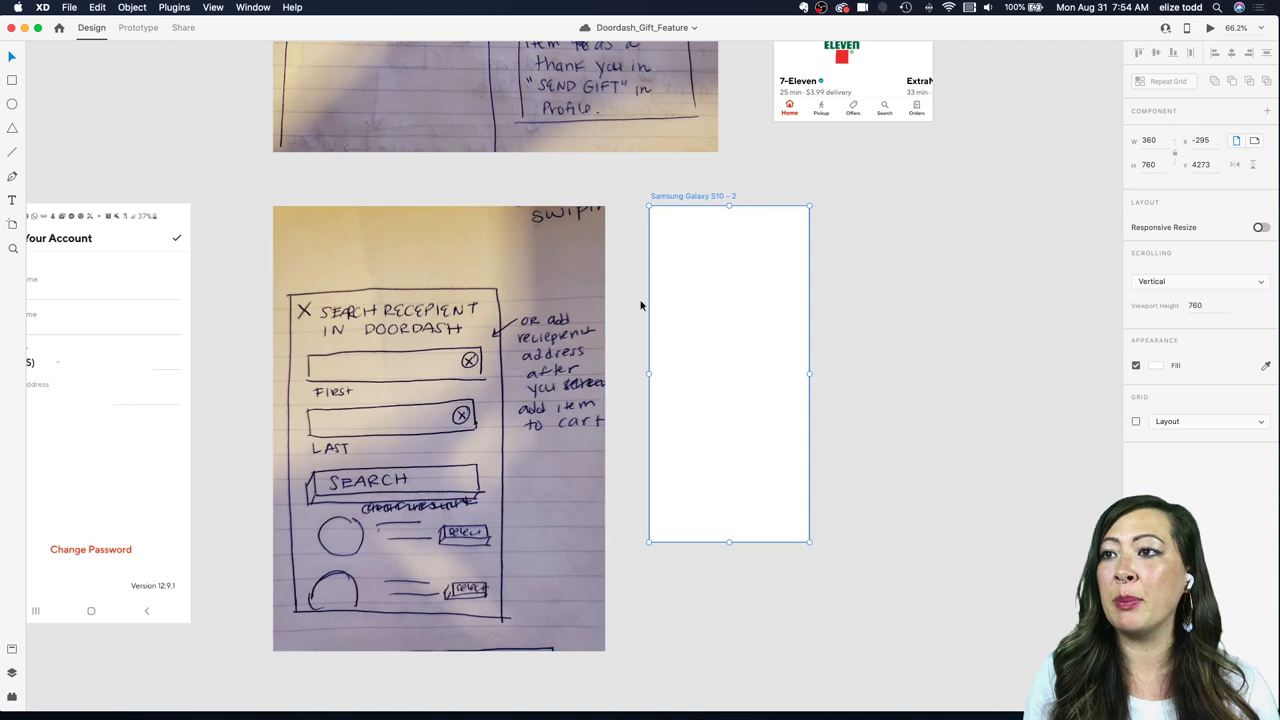
scroll(694, 216, up, 3)
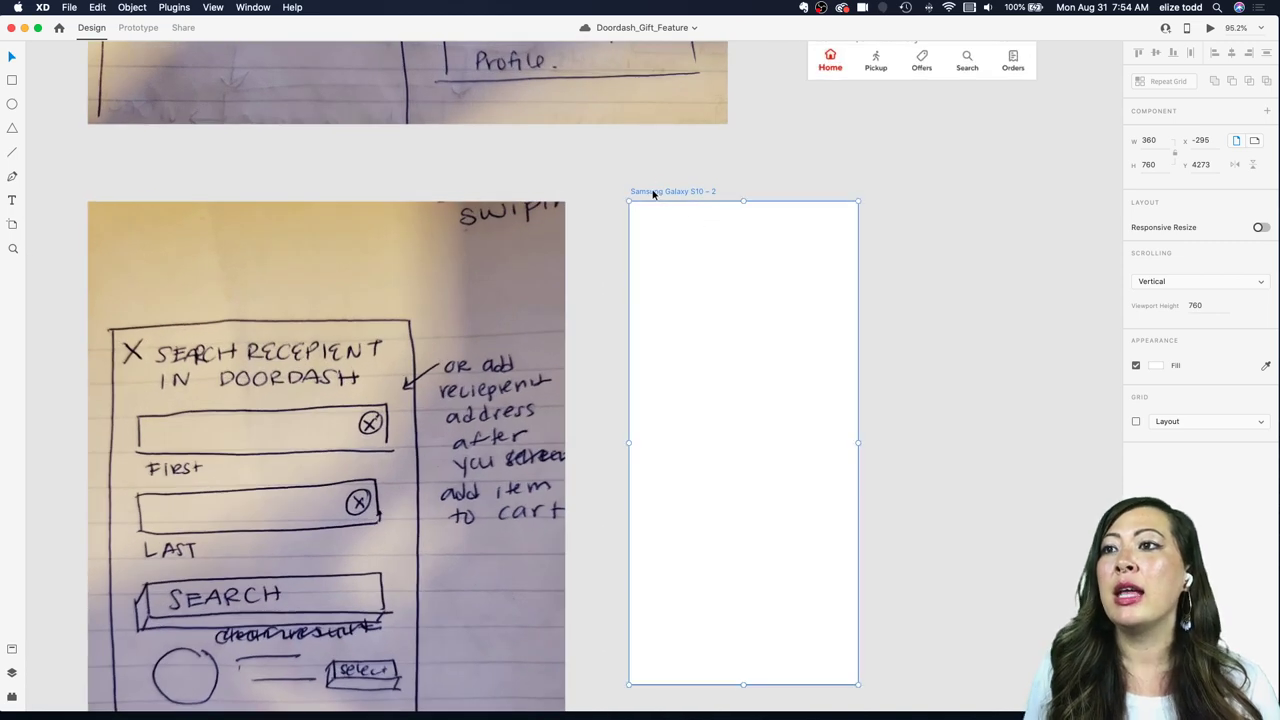
scroll(165, 372, left, 3)
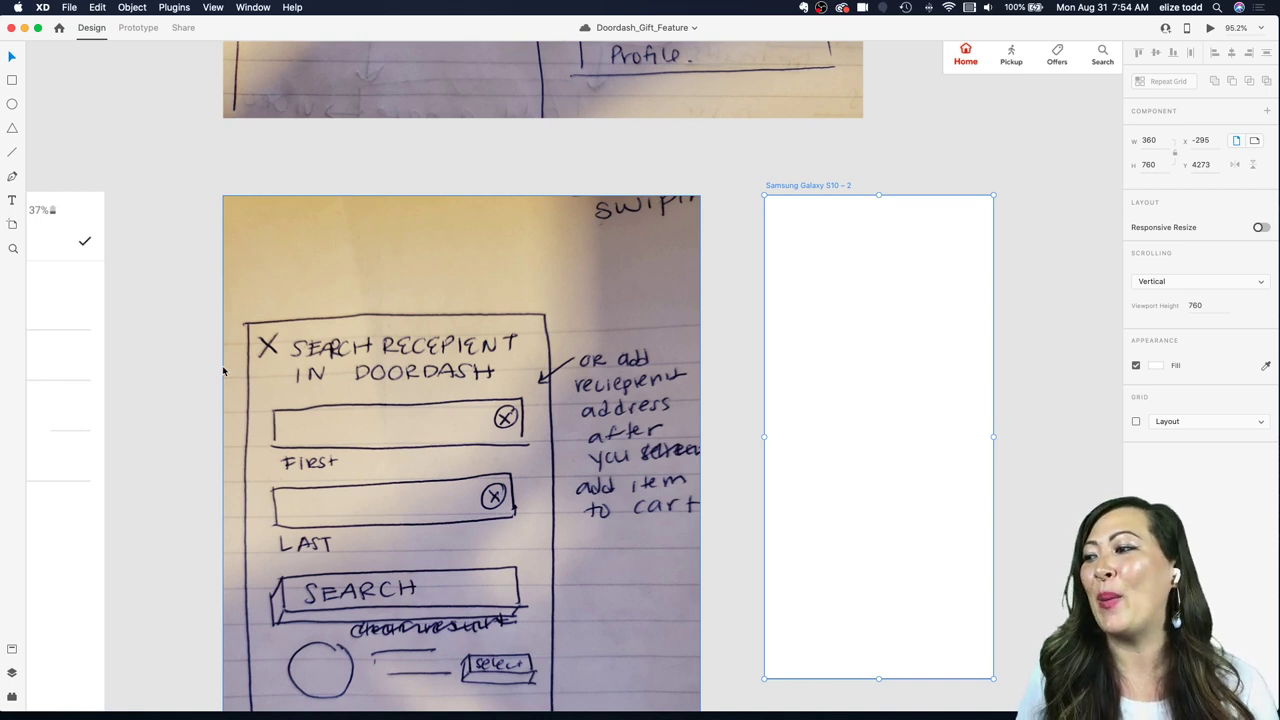
Step: Find "close" in the Icons 4 Design plugin and insert the Material close icon on the "Samsung Galaxy S10 – 2" artboard
click(12, 697)
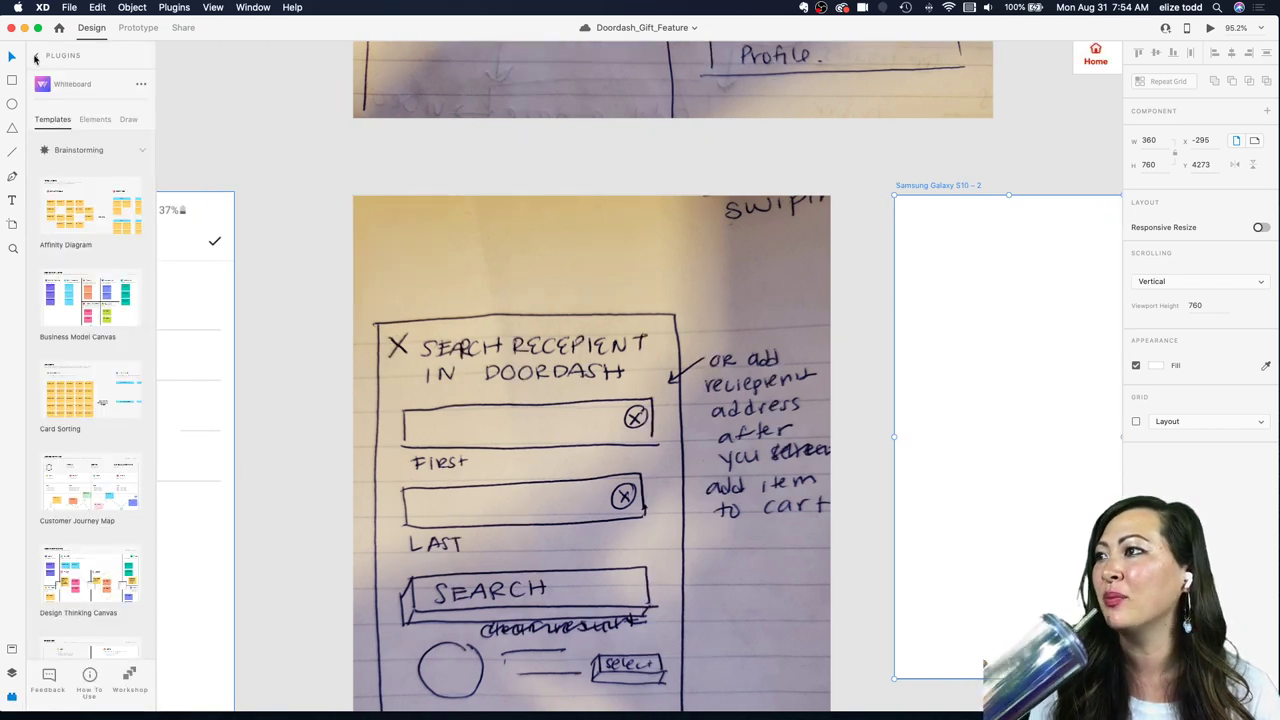
click(37, 58)
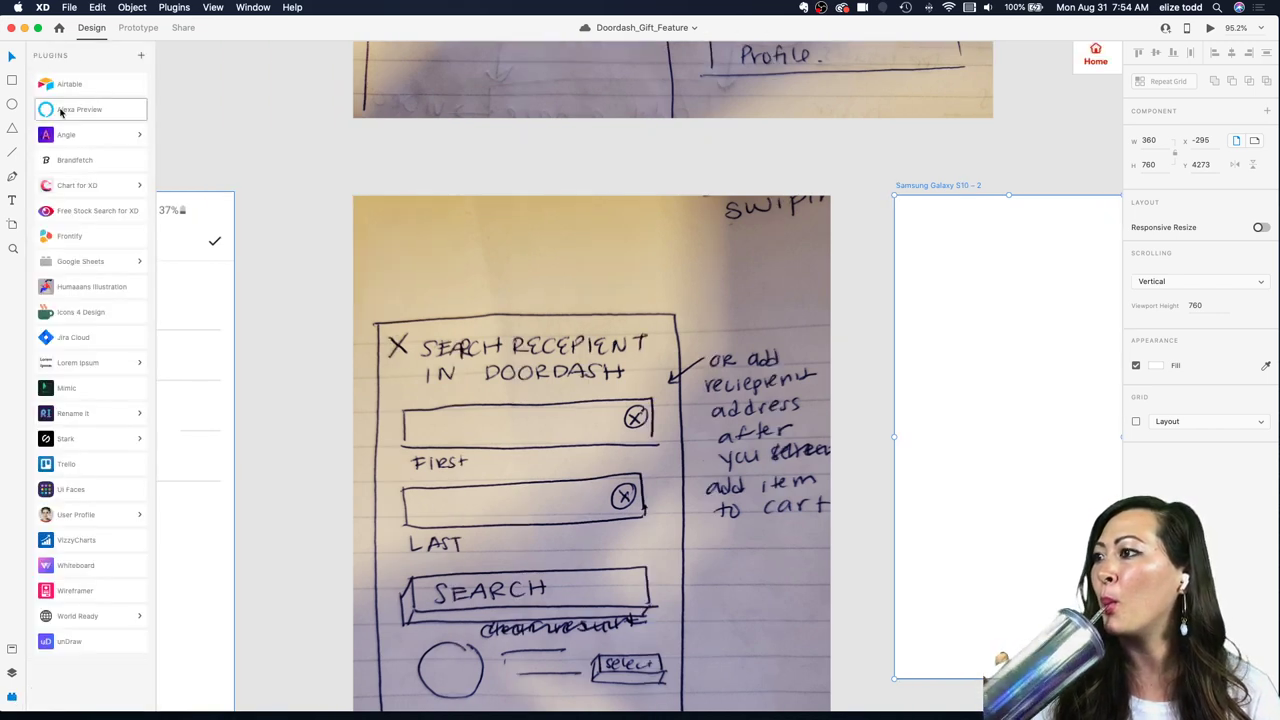
click(83, 313)
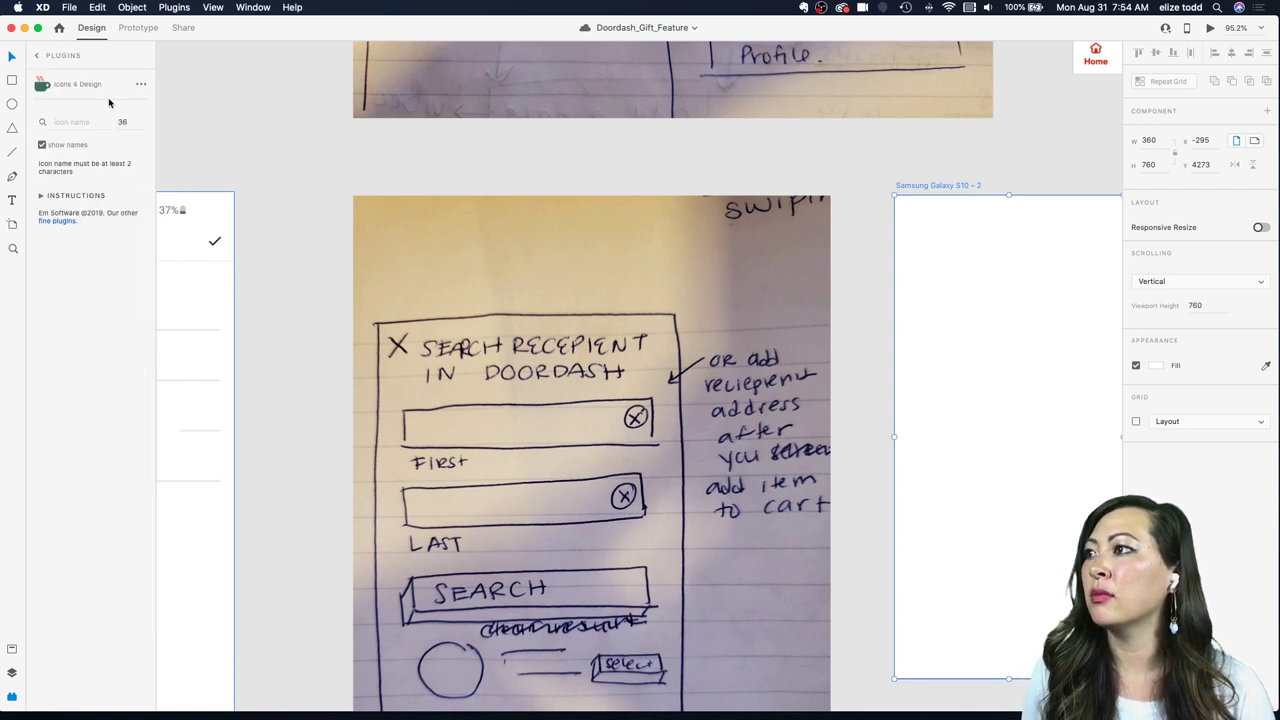
click(73, 121)
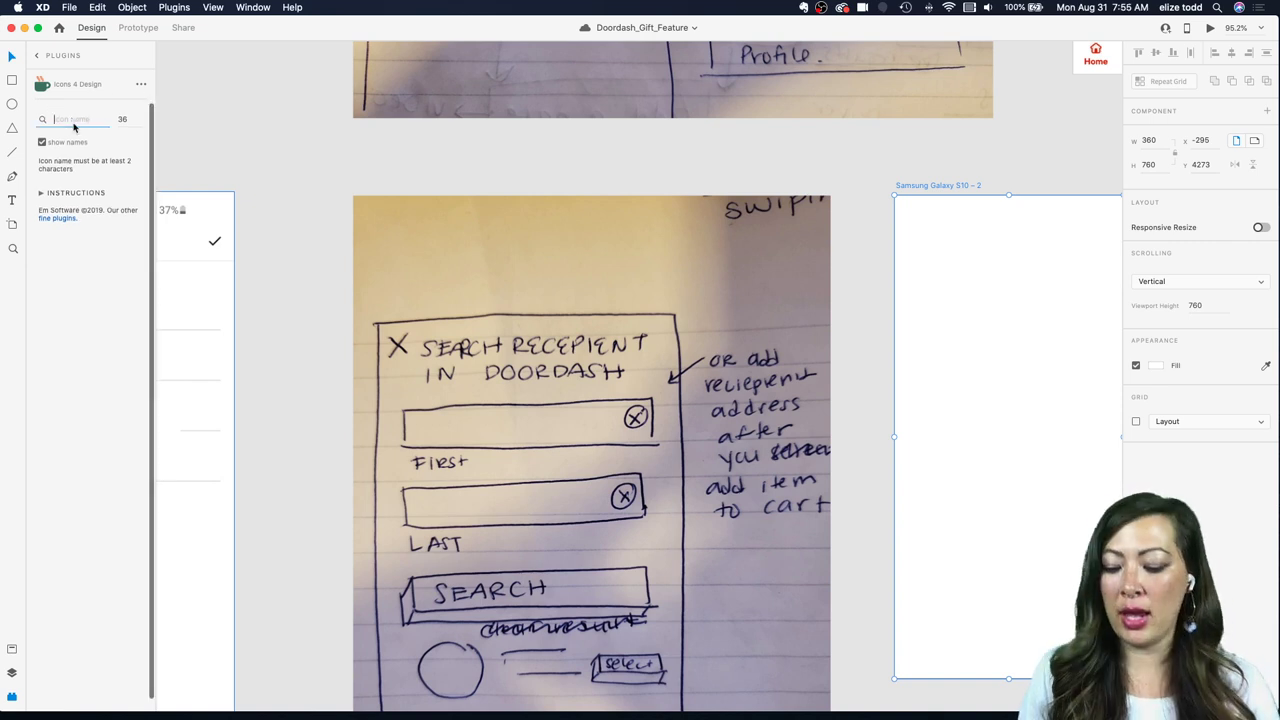
text(slose)
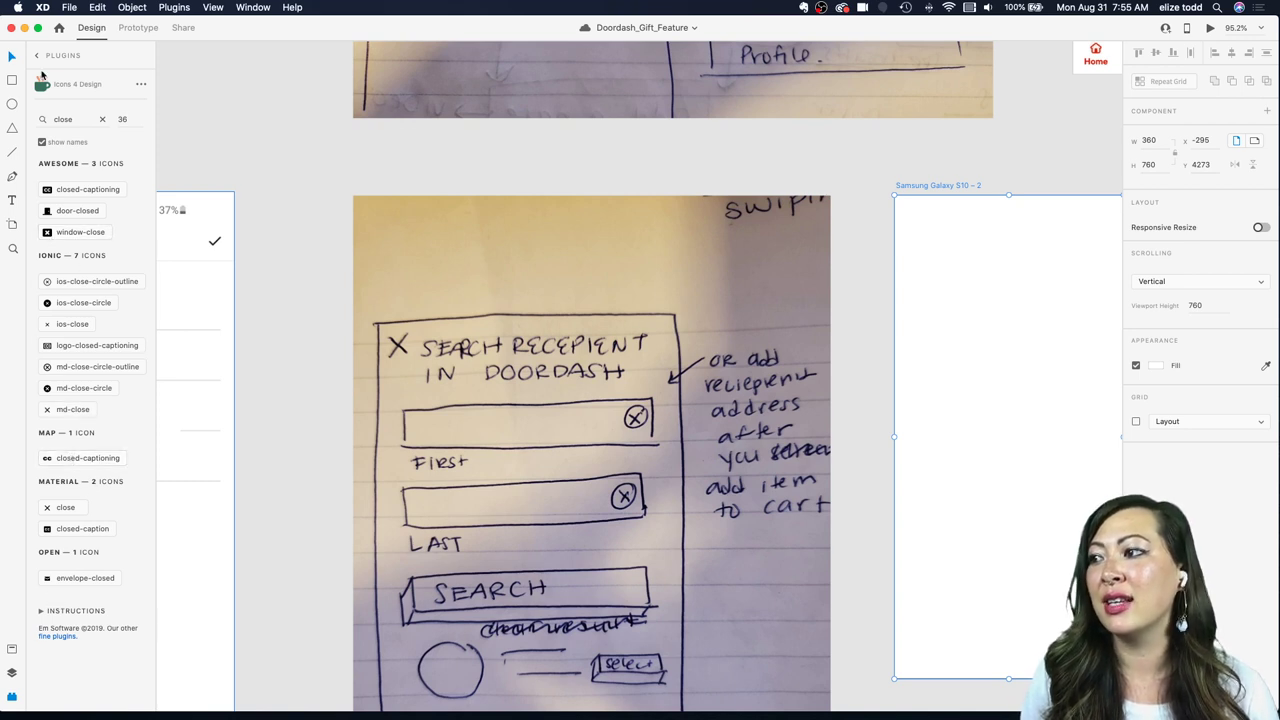
click(48, 507)
Step: Move the close icon to about X 18, Y 22 near the artboard's upper-left corner
scroll(770, 238, up, 2)
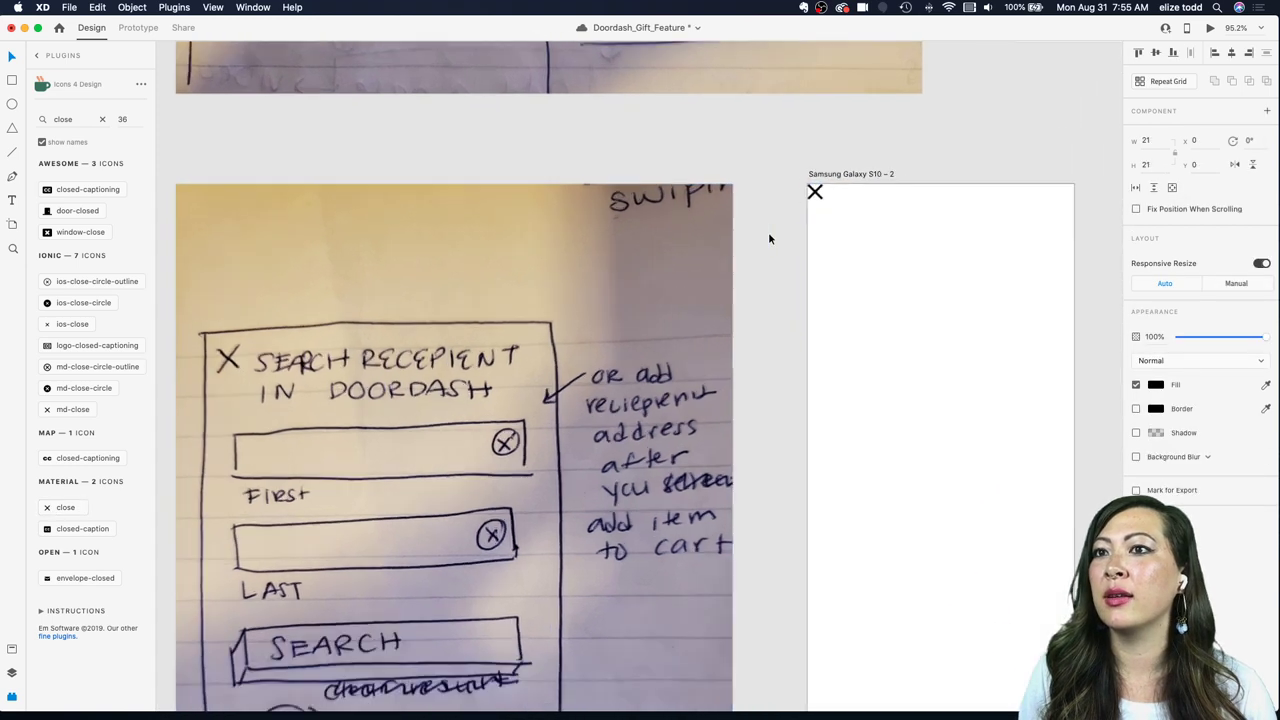
scroll(770, 238, up, 2)
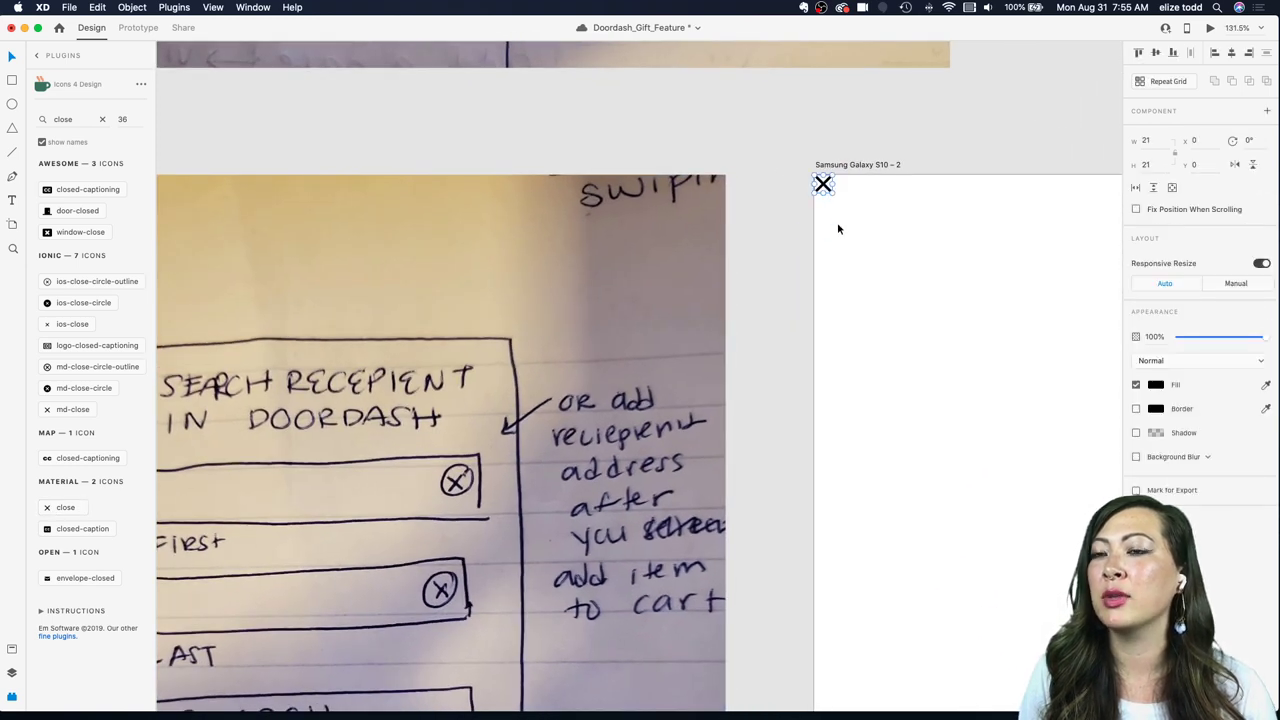
drag(825, 188, 842, 226)
scroll(842, 226, down, 3)
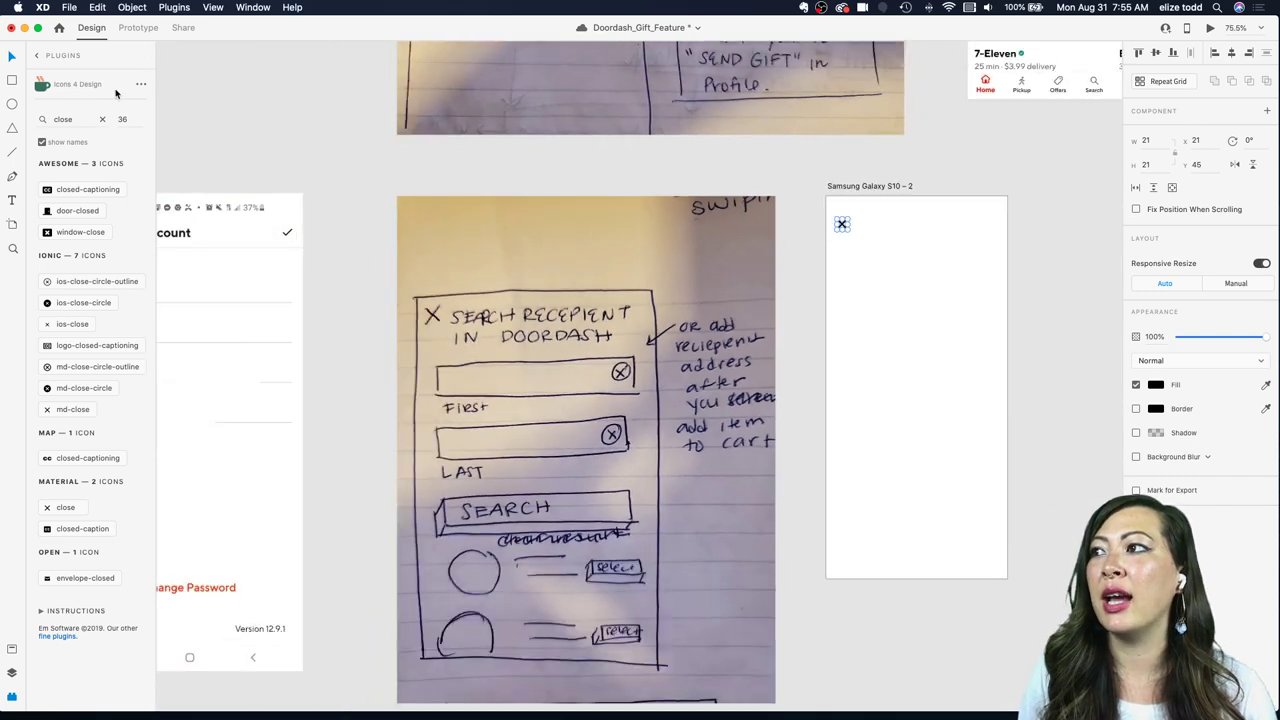
click(872, 252)
scroll(858, 231, up, 3)
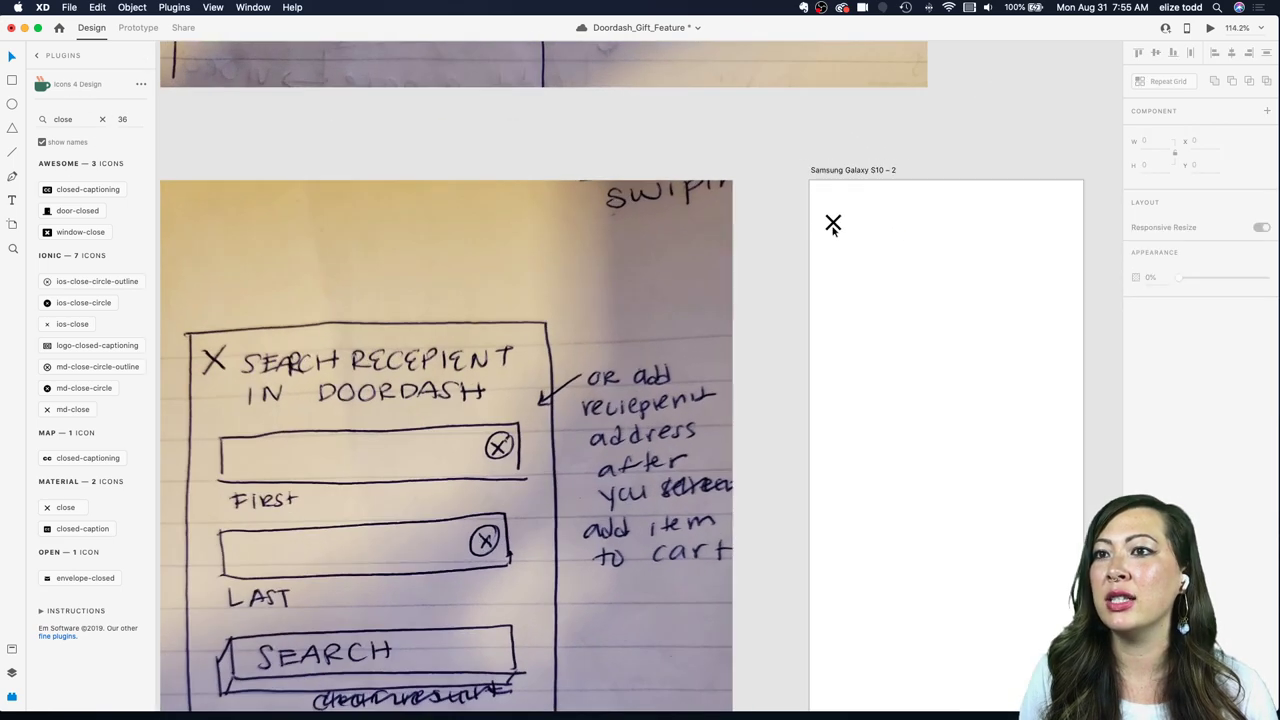
click(836, 207)
drag(835, 215, 832, 207)
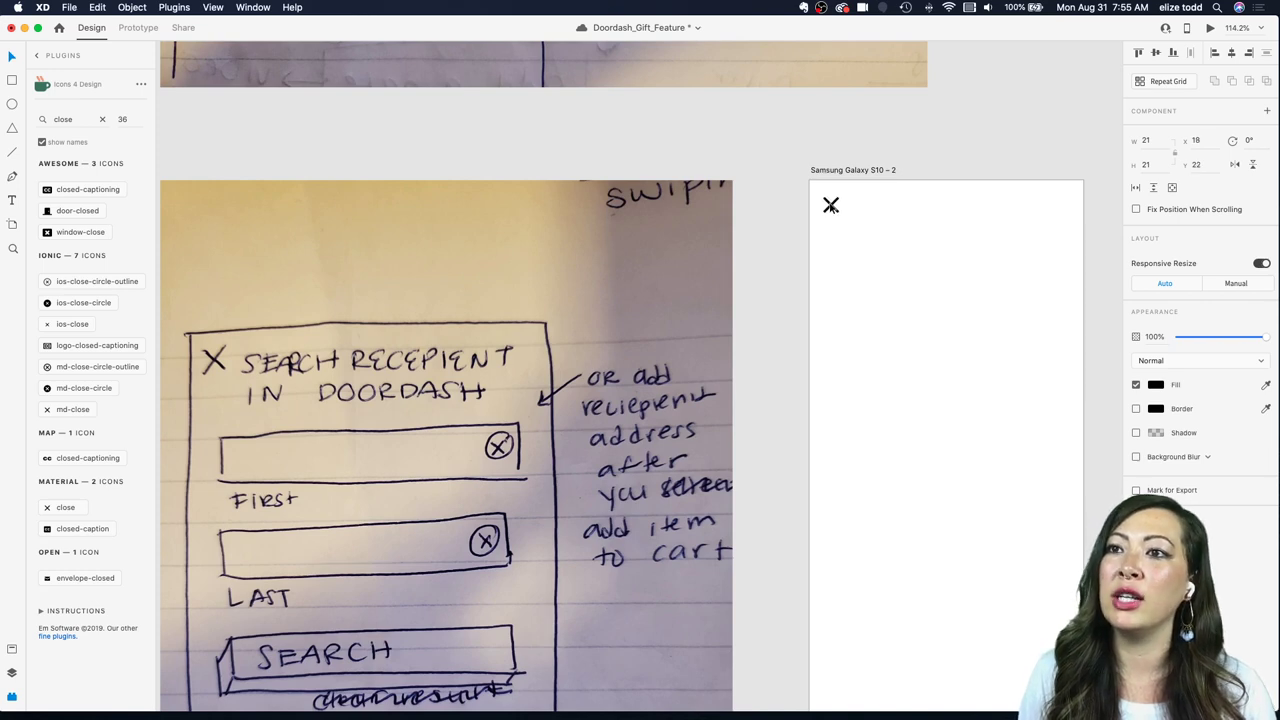
click(840, 254)
Step: Compare the recipient search artboard and its close icon with the handwritten sketch and the finished home screen
scroll(841, 256, down, 5)
scroll(841, 256, up, 3)
scroll(841, 258, down, 2)
scroll(841, 258, up, 2)
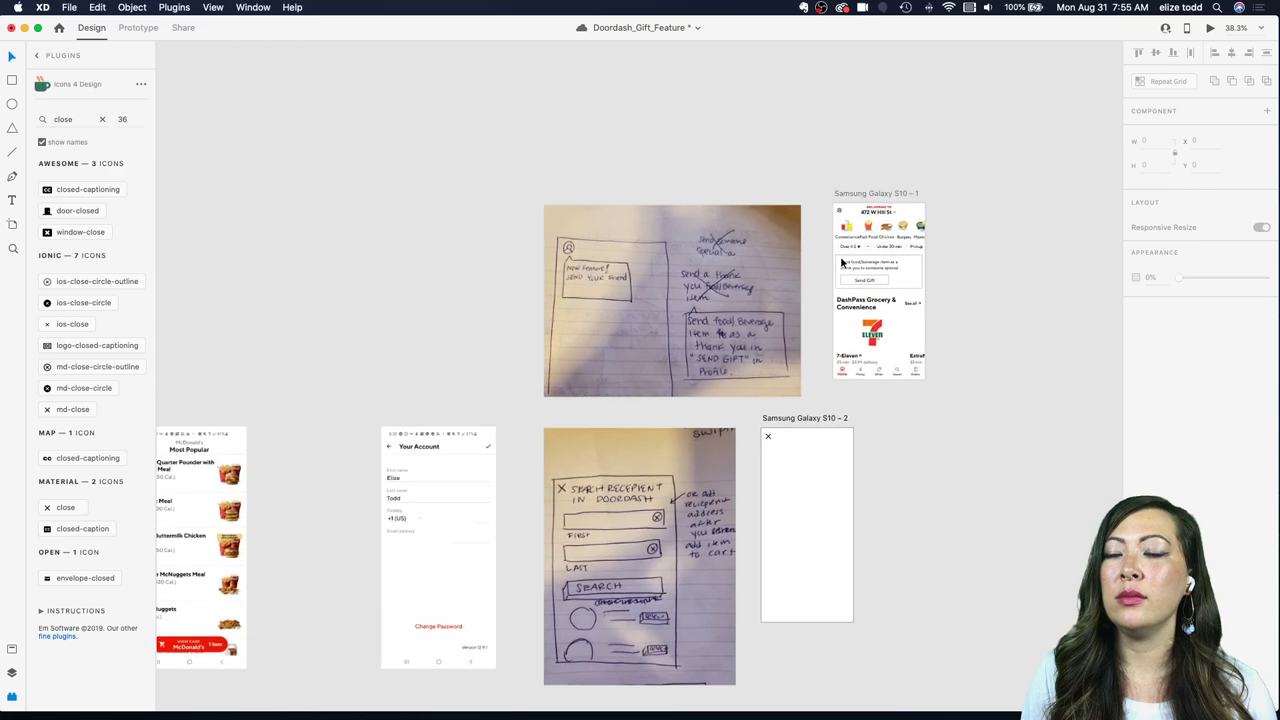
scroll(841, 258, down, 4)
scroll(841, 258, up, 4)
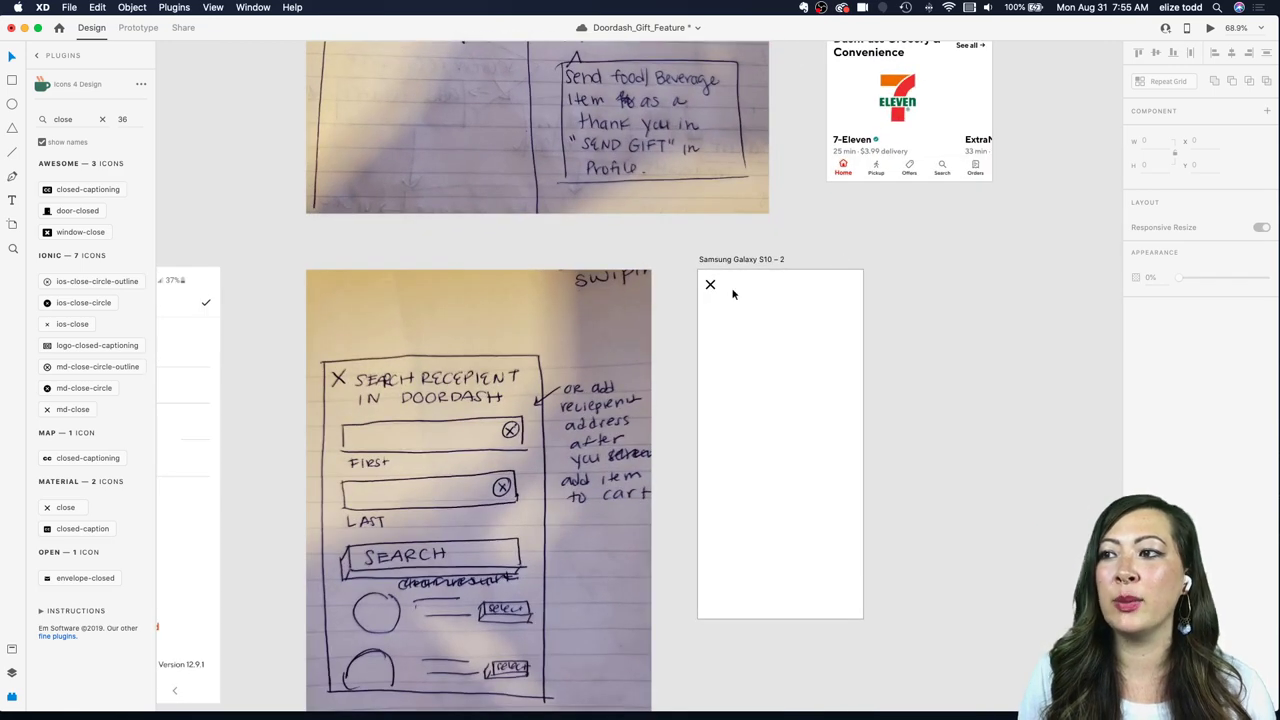
scroll(732, 294, up, 1)
scroll(732, 294, right, 1)
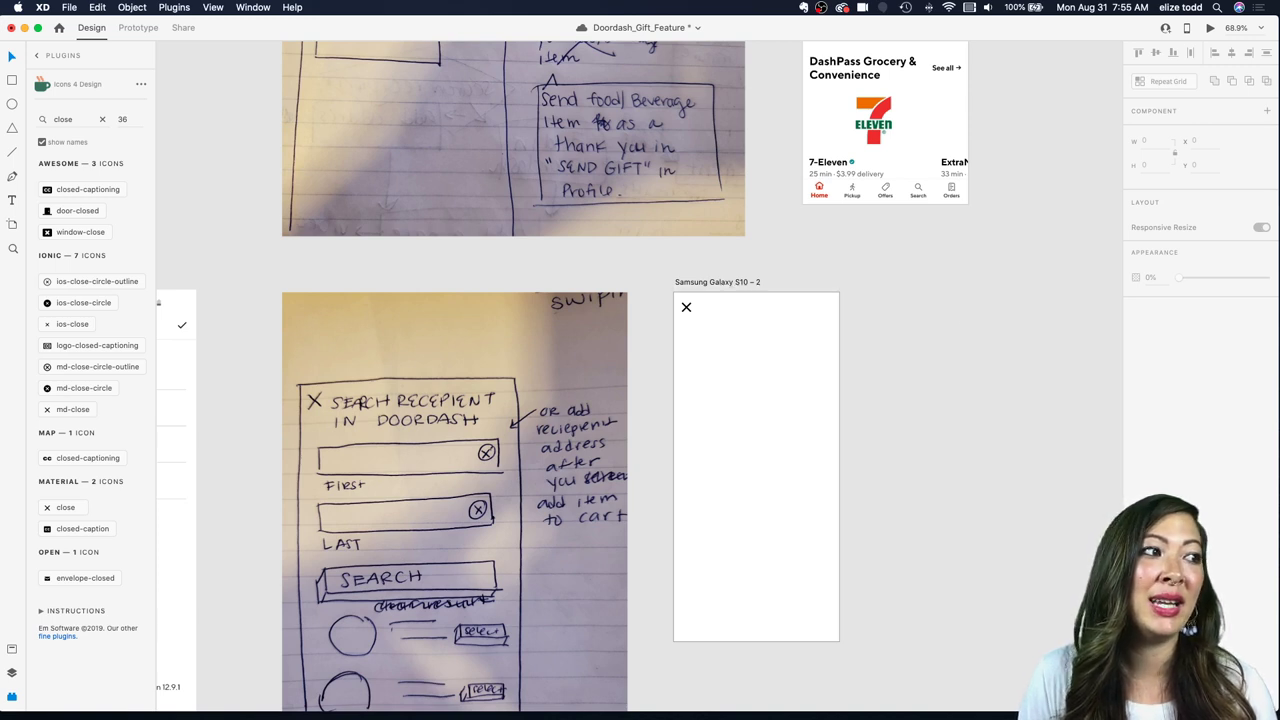
scroll(748, 414, down, 3)
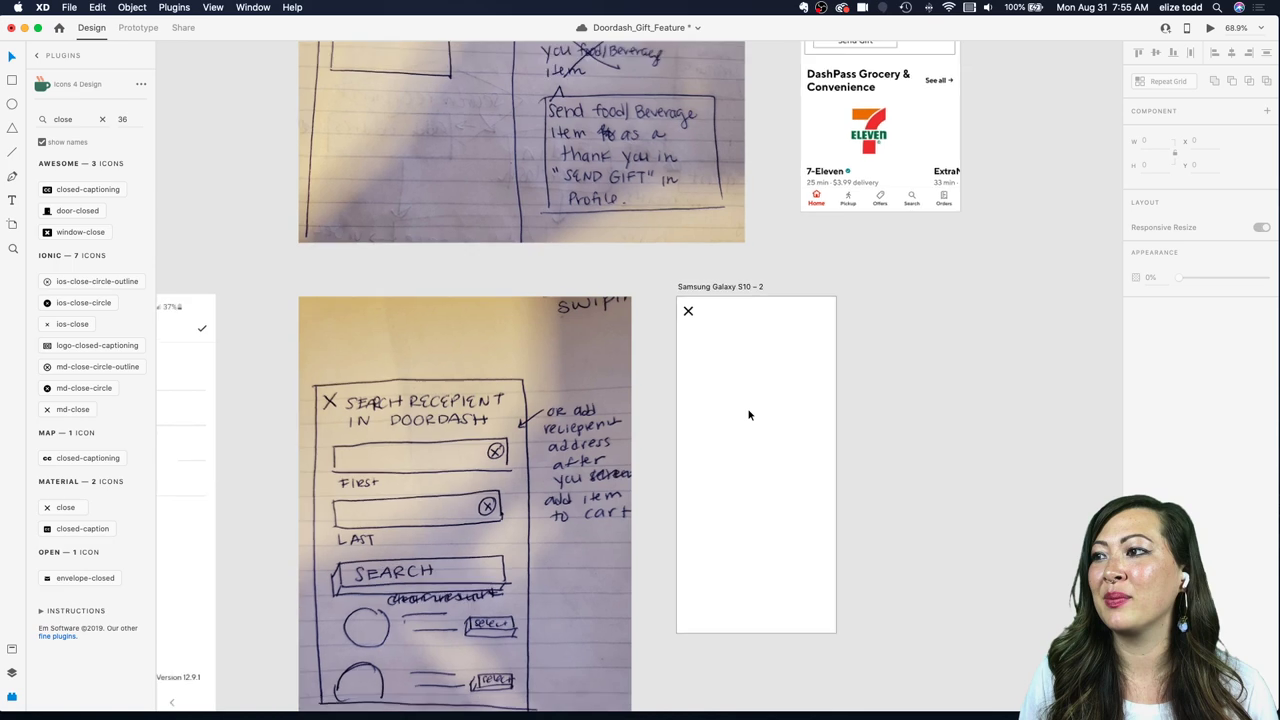
scroll(748, 414, up, 4)
scroll(748, 410, down, 2)
scroll(744, 372, up, 4)
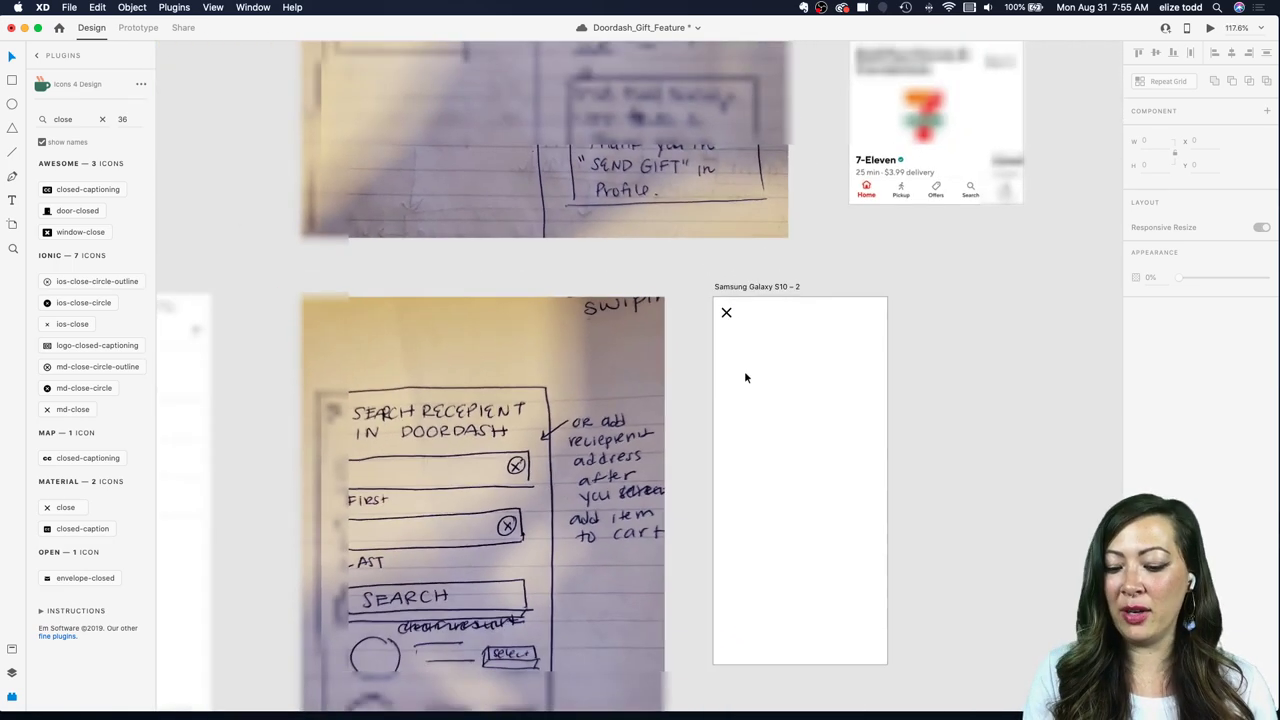
Step: Add the heading "Search Recipient in Doordash" and place it below the close icon at about X 56, Y 66
key(t)
click(749, 341)
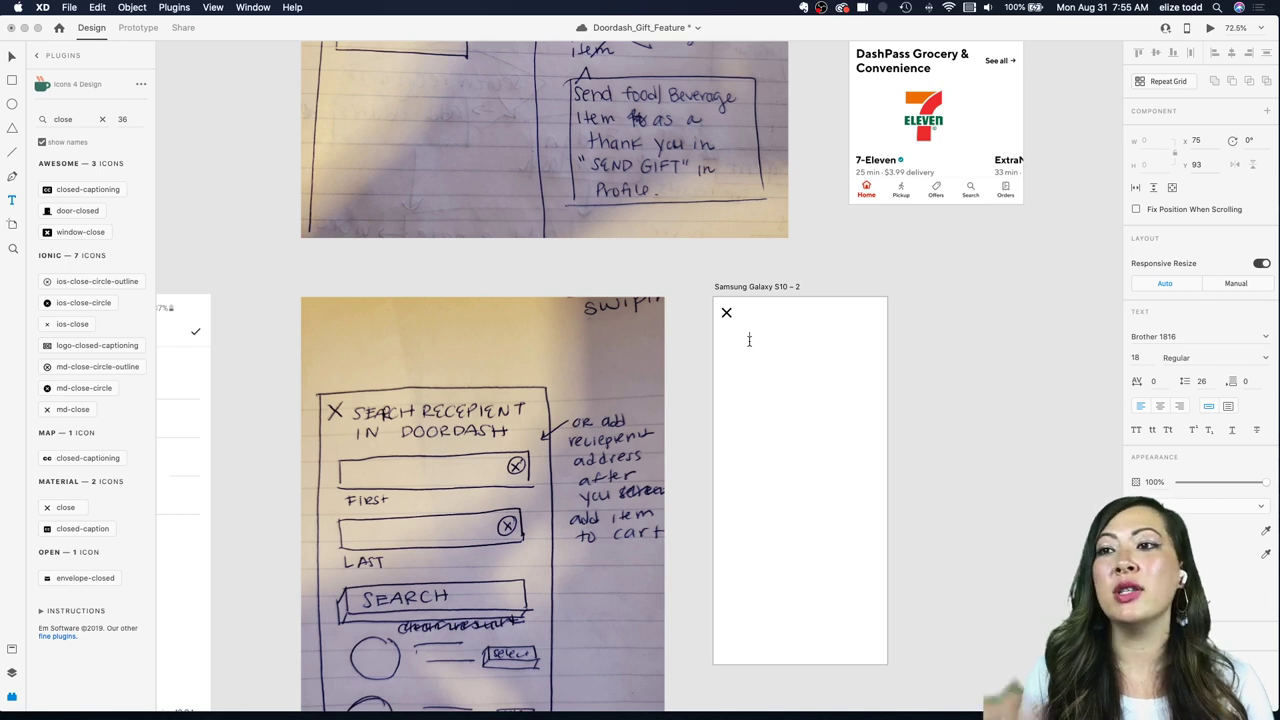
text(Se)
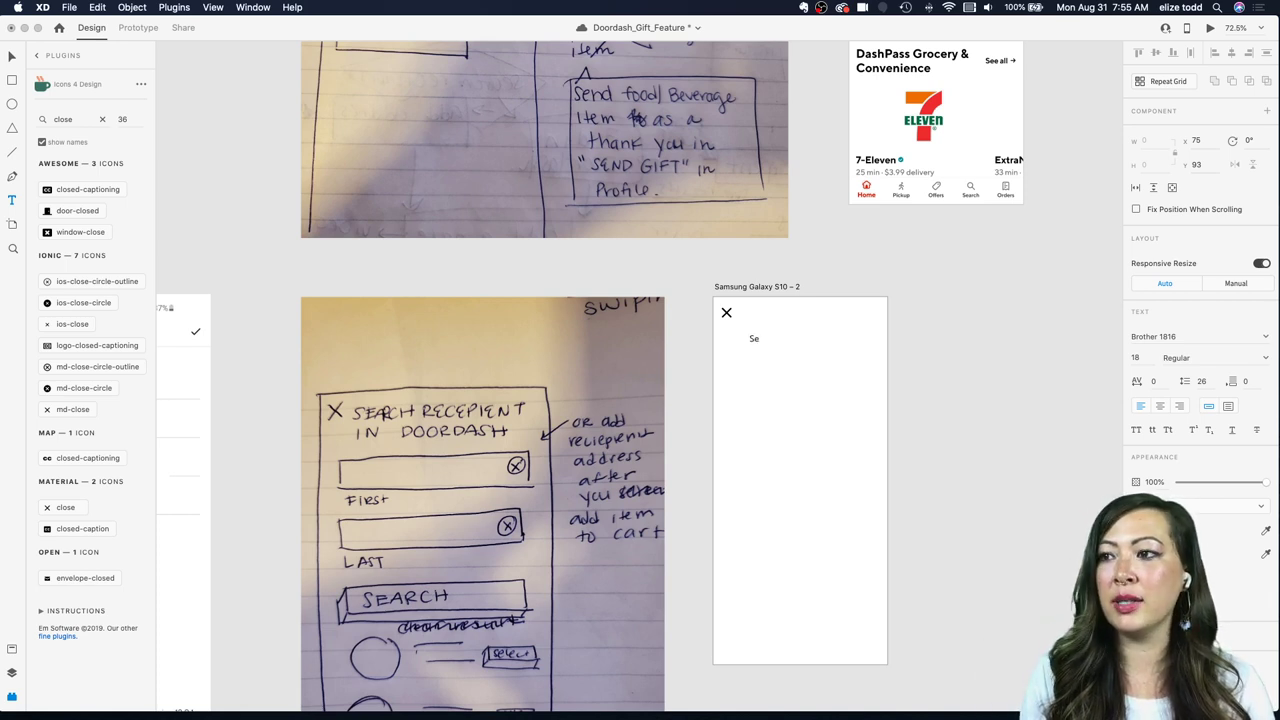
text(arch Rec)
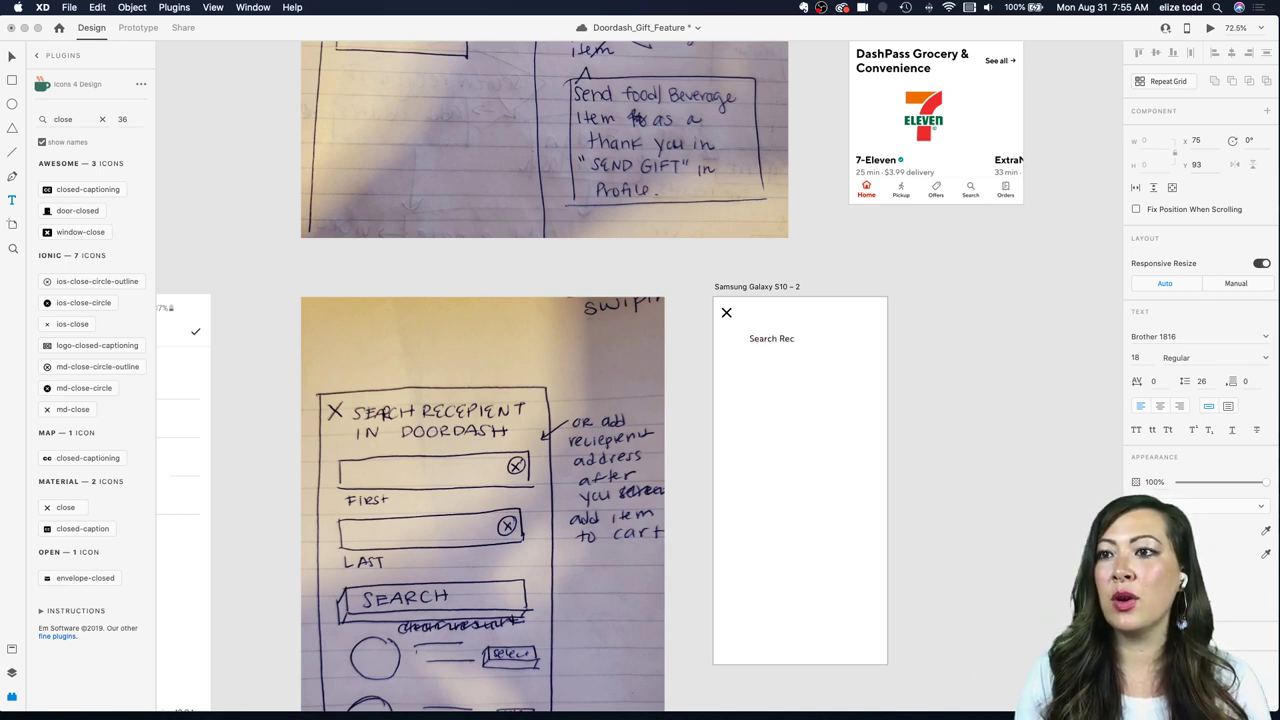
text(eipient in Door)
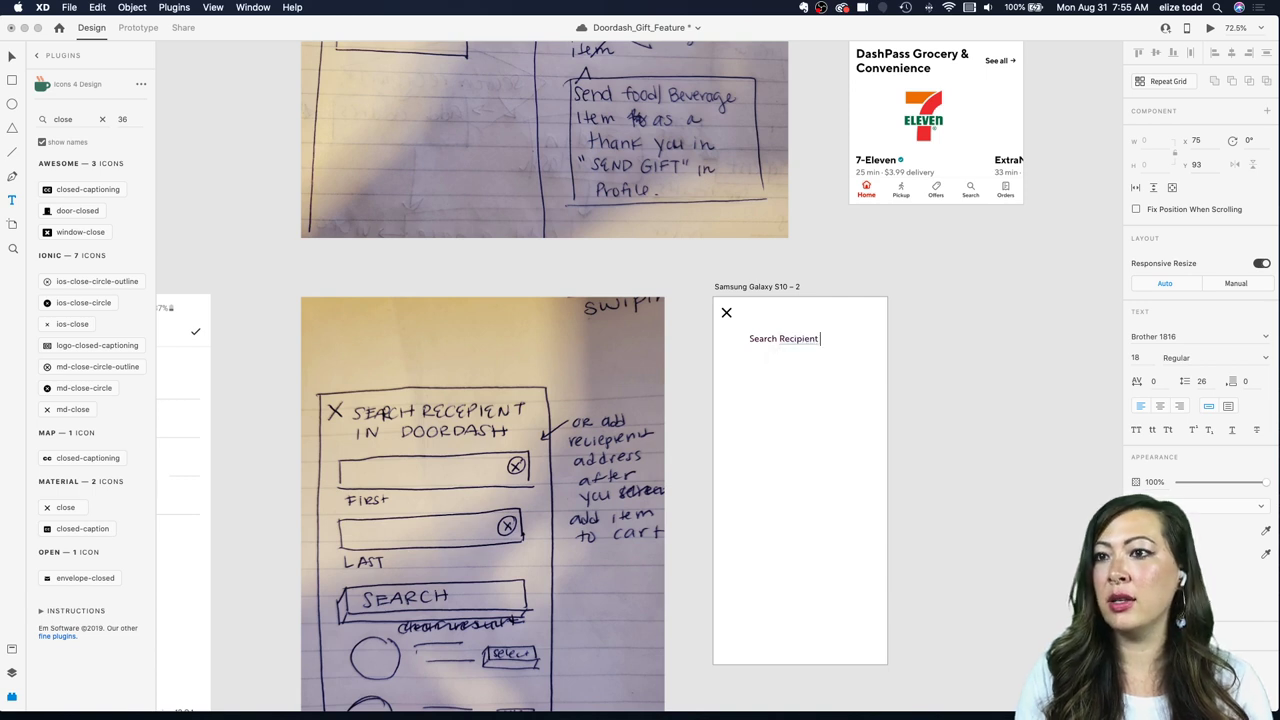
text(dash)
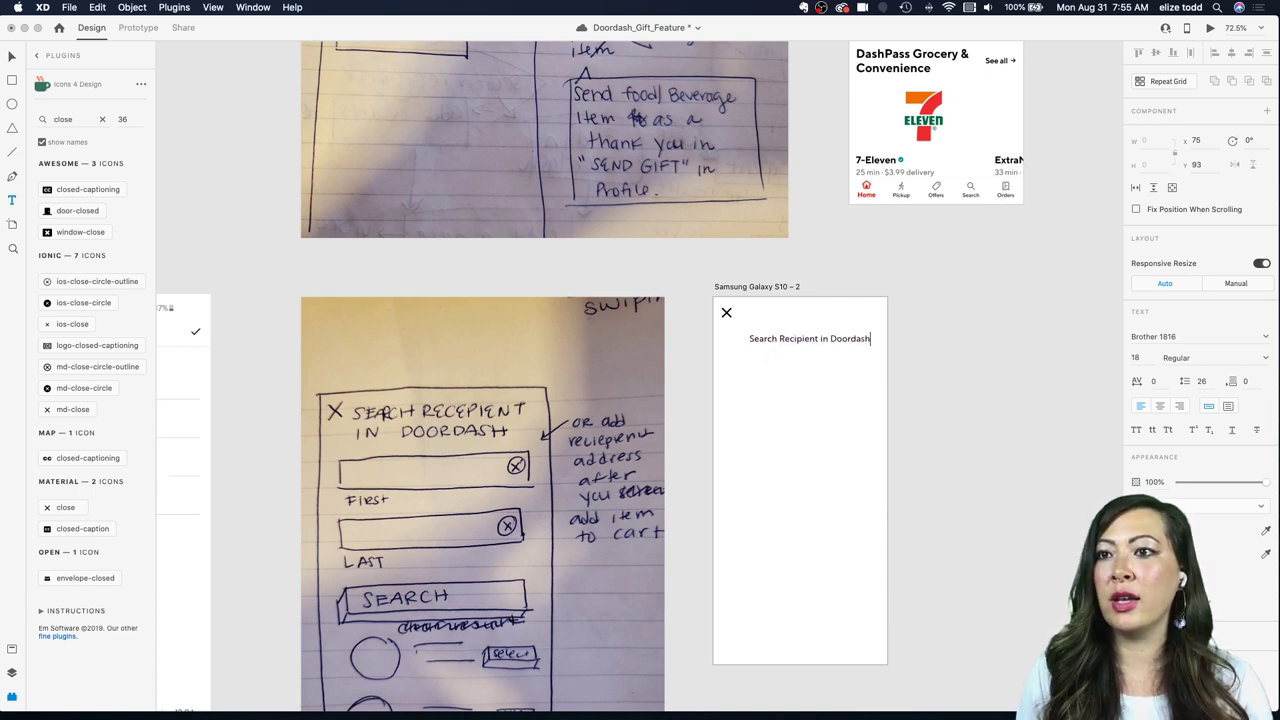
key(Escape)
key(v)
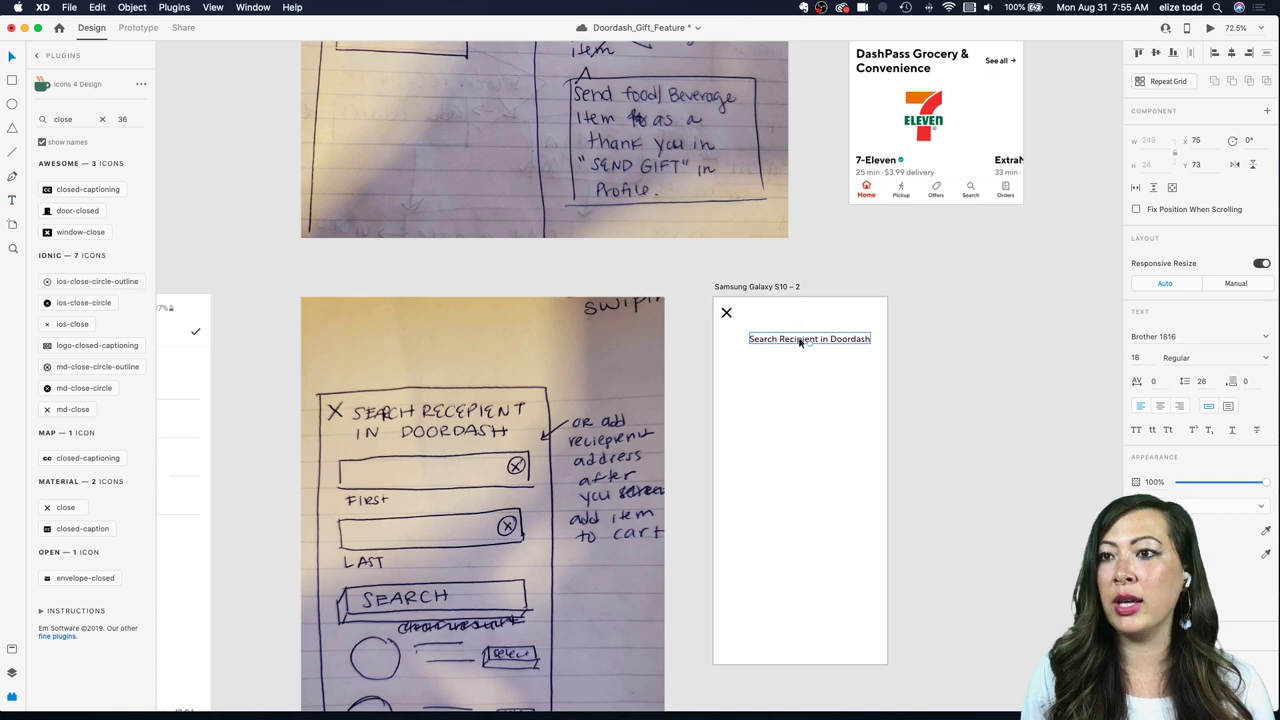
drag(799, 340, 789, 335)
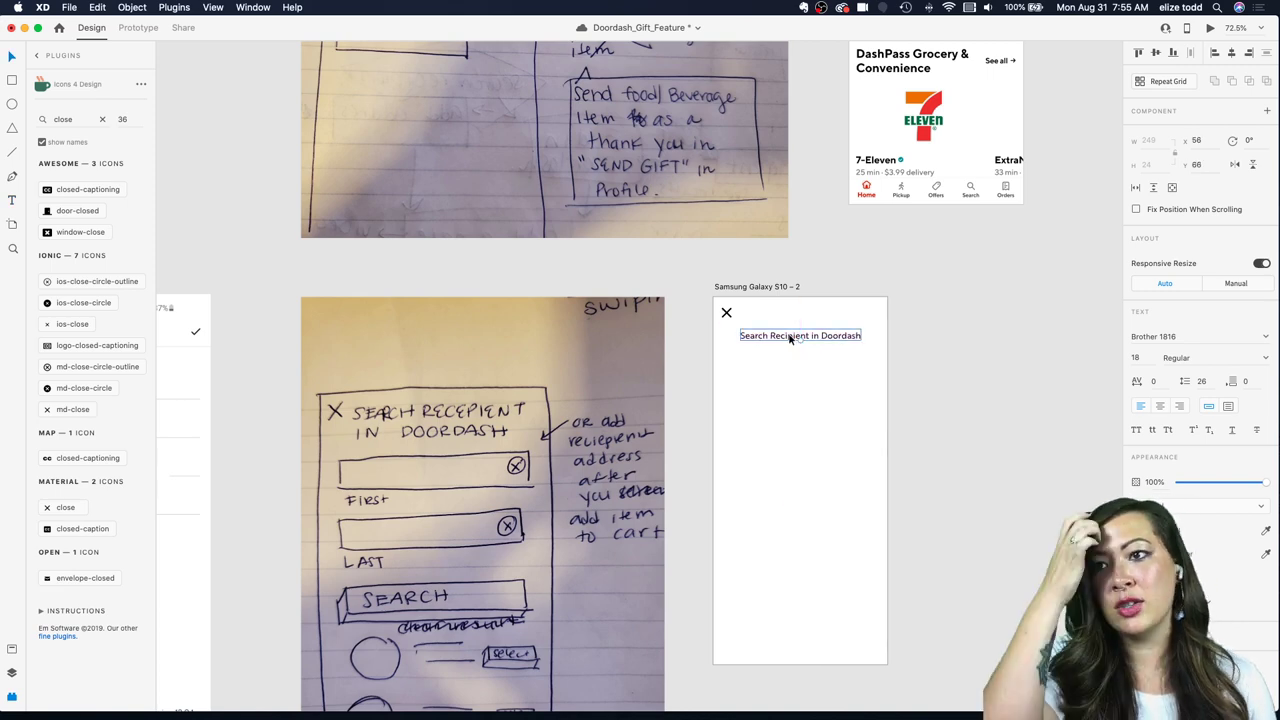
scroll(677, 169, down, 3)
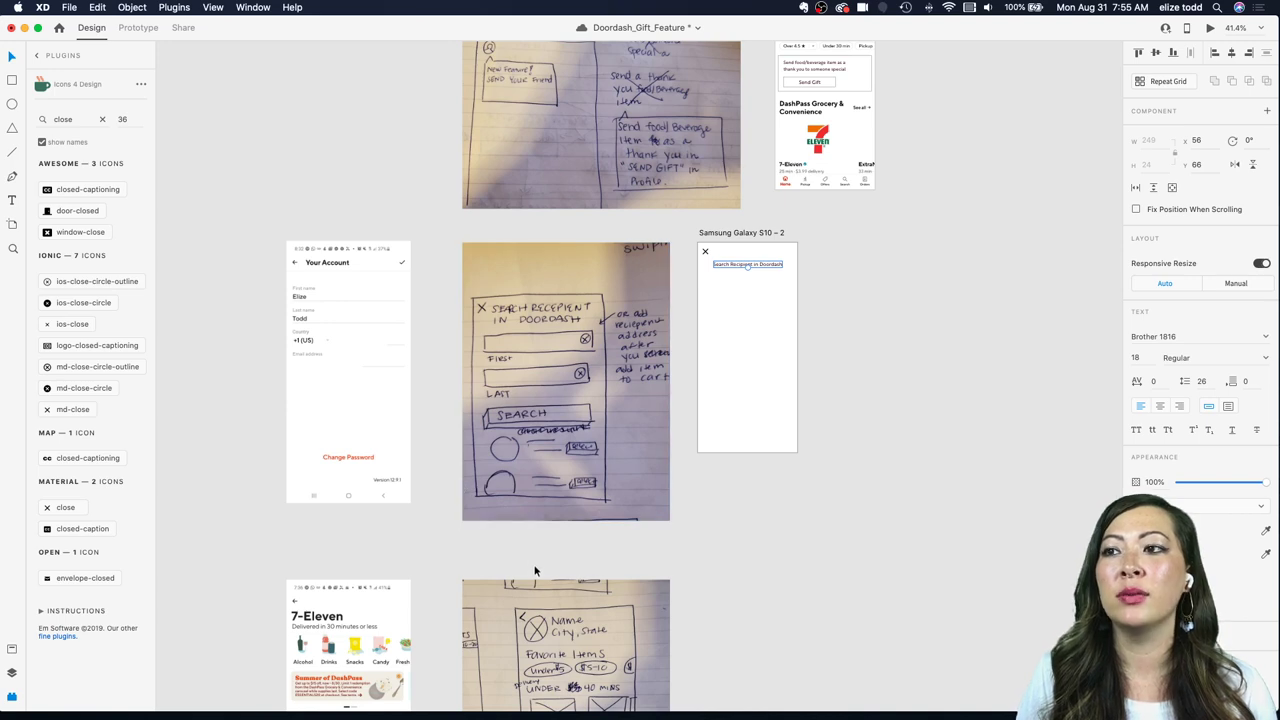
Step: Make the "Search Recipient in Doordash" heading bold at size 21 and position it at about X 34, Y 67
scroll(534, 570, up, 5)
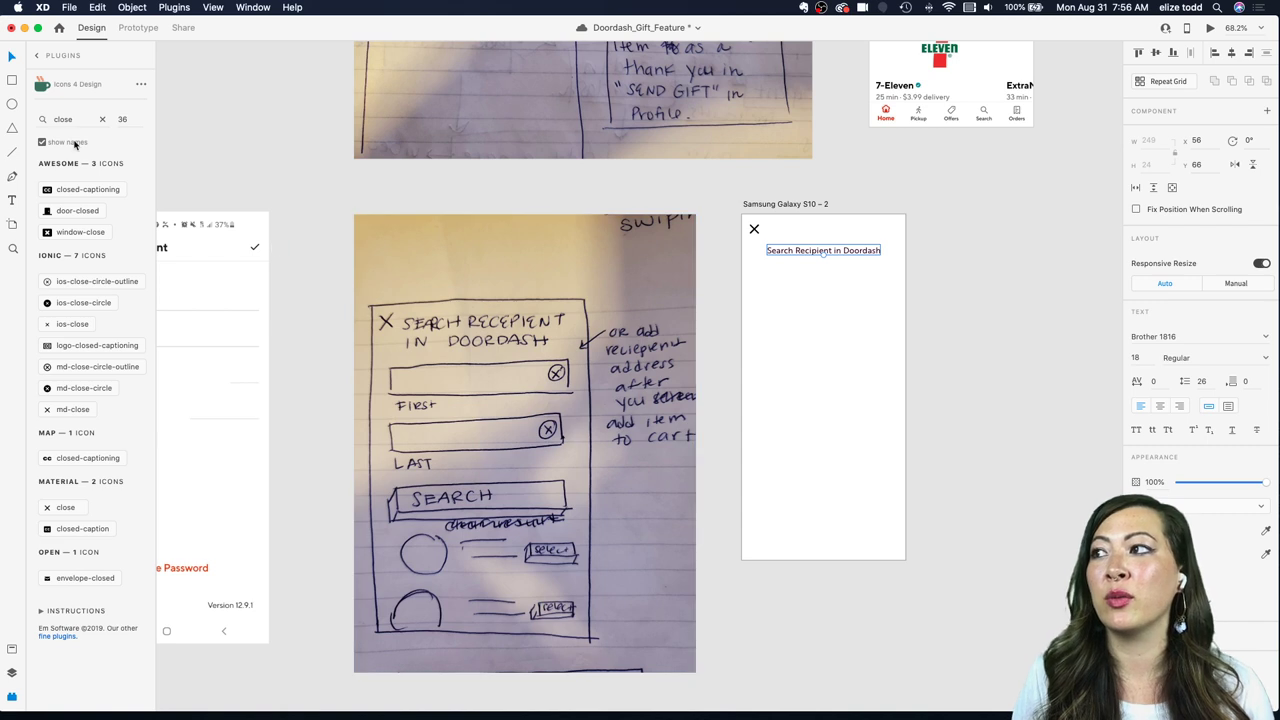
click(38, 56)
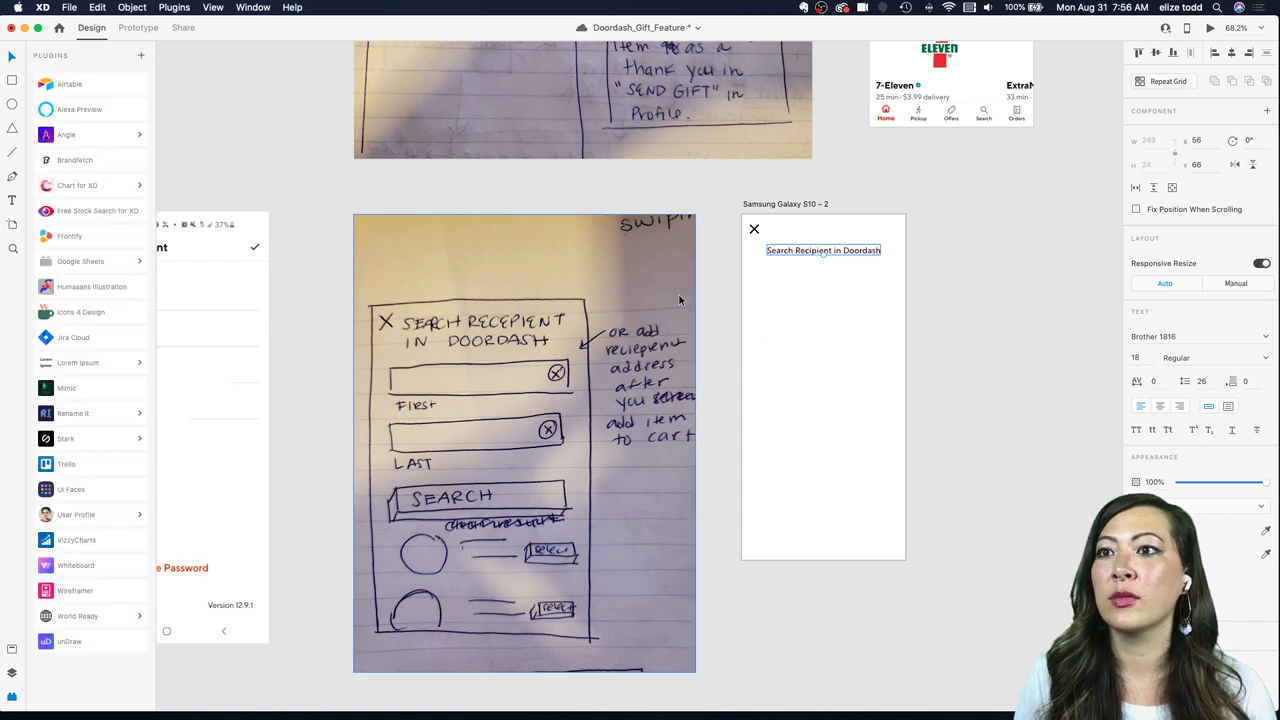
click(1267, 359)
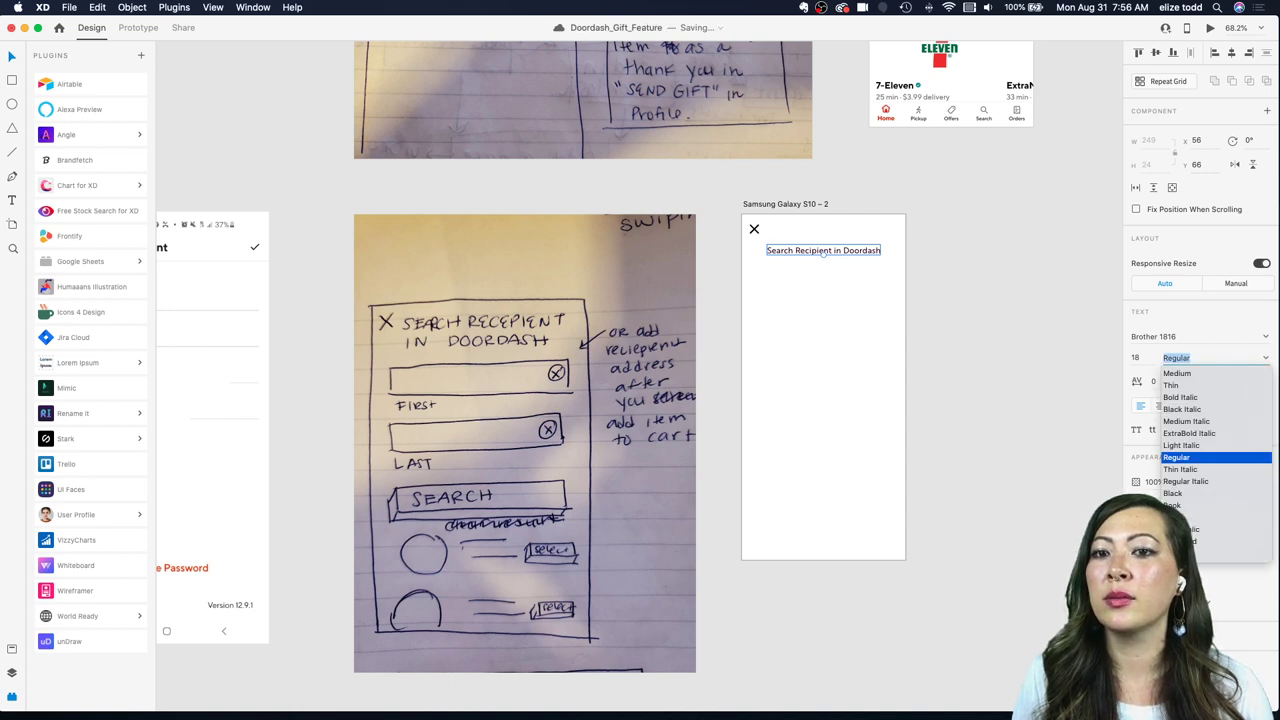
click(1176, 541)
scroll(827, 262, up, 3)
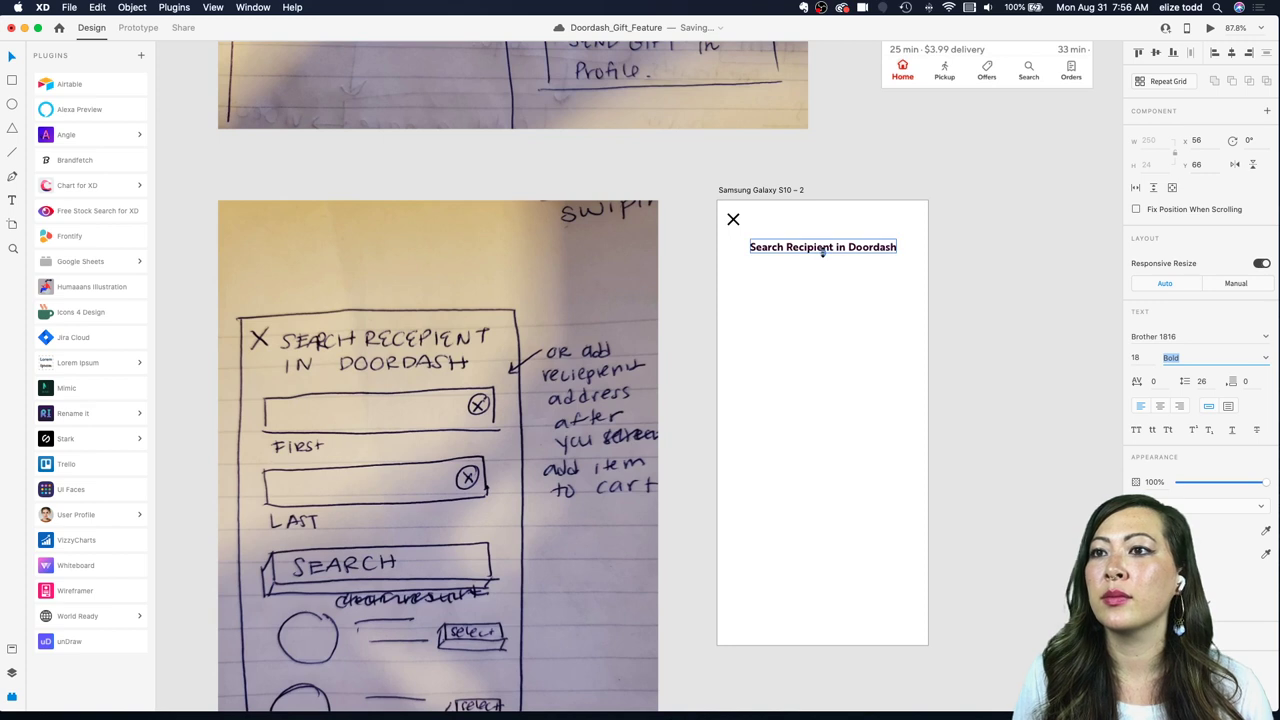
drag(823, 251, 823, 249)
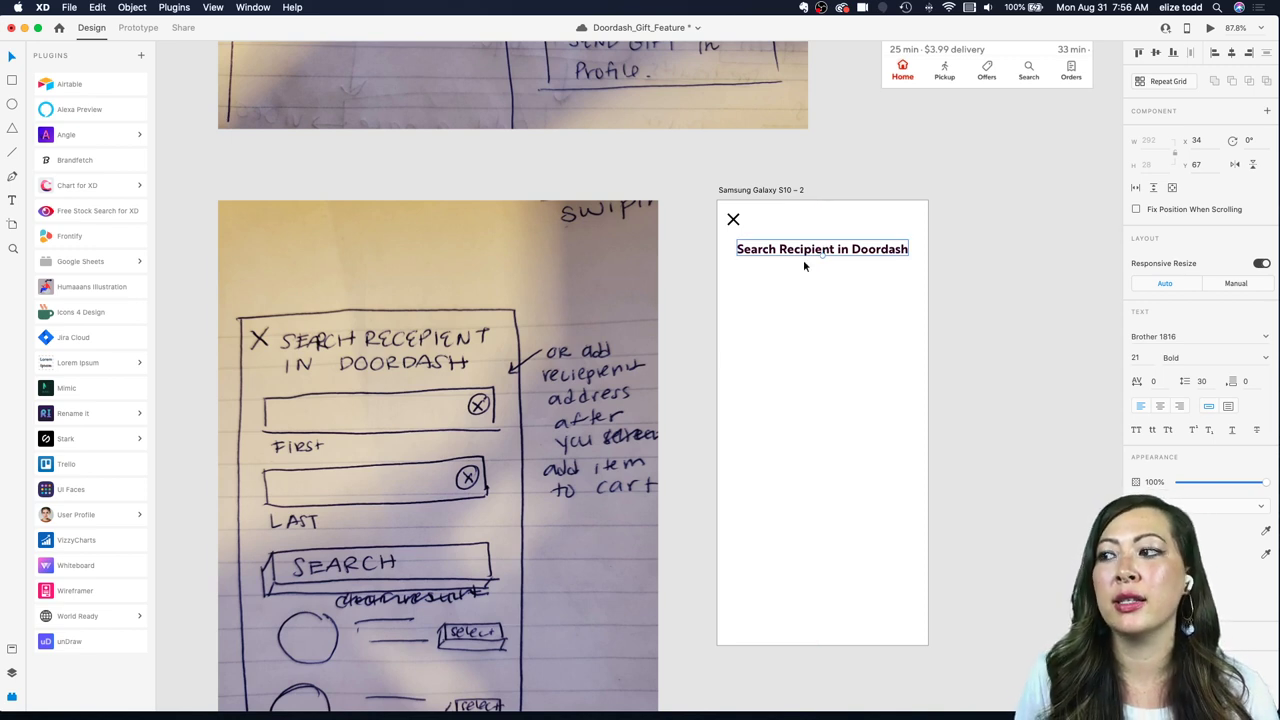
Step: Save the document, then store the heading's formatting as a reusable character style named "H2"
click(12, 648)
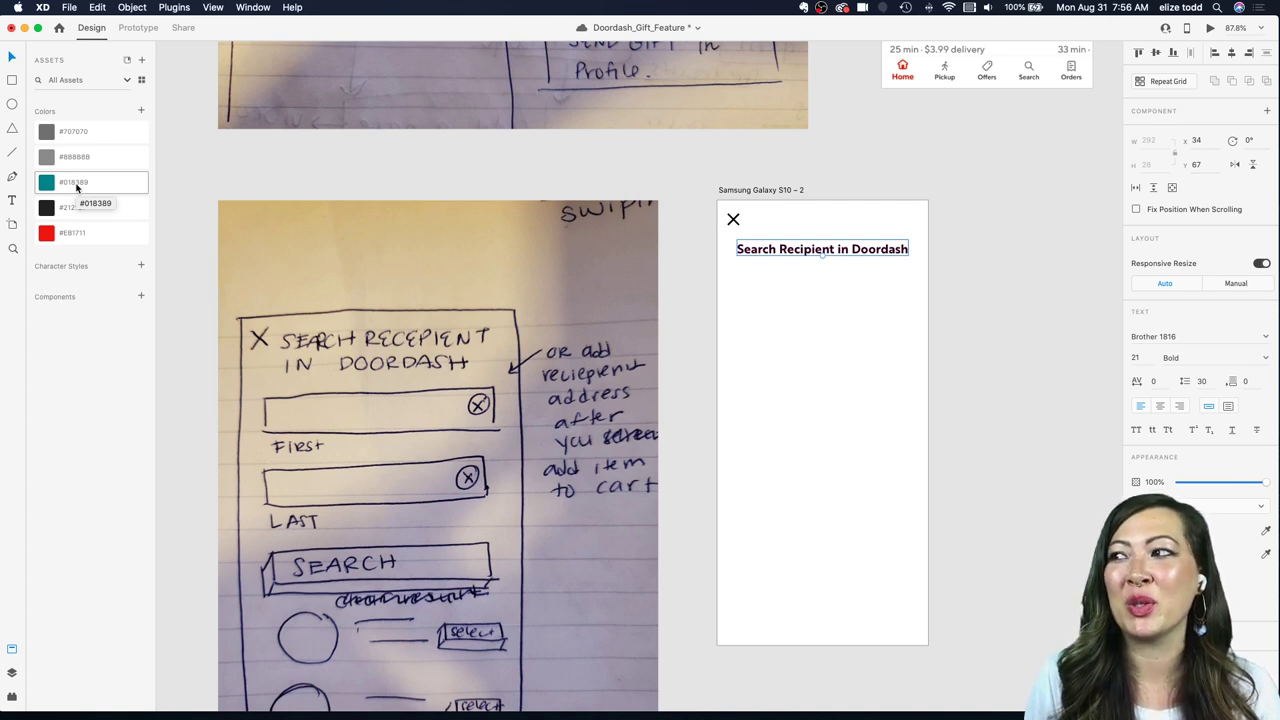
key(super+s)
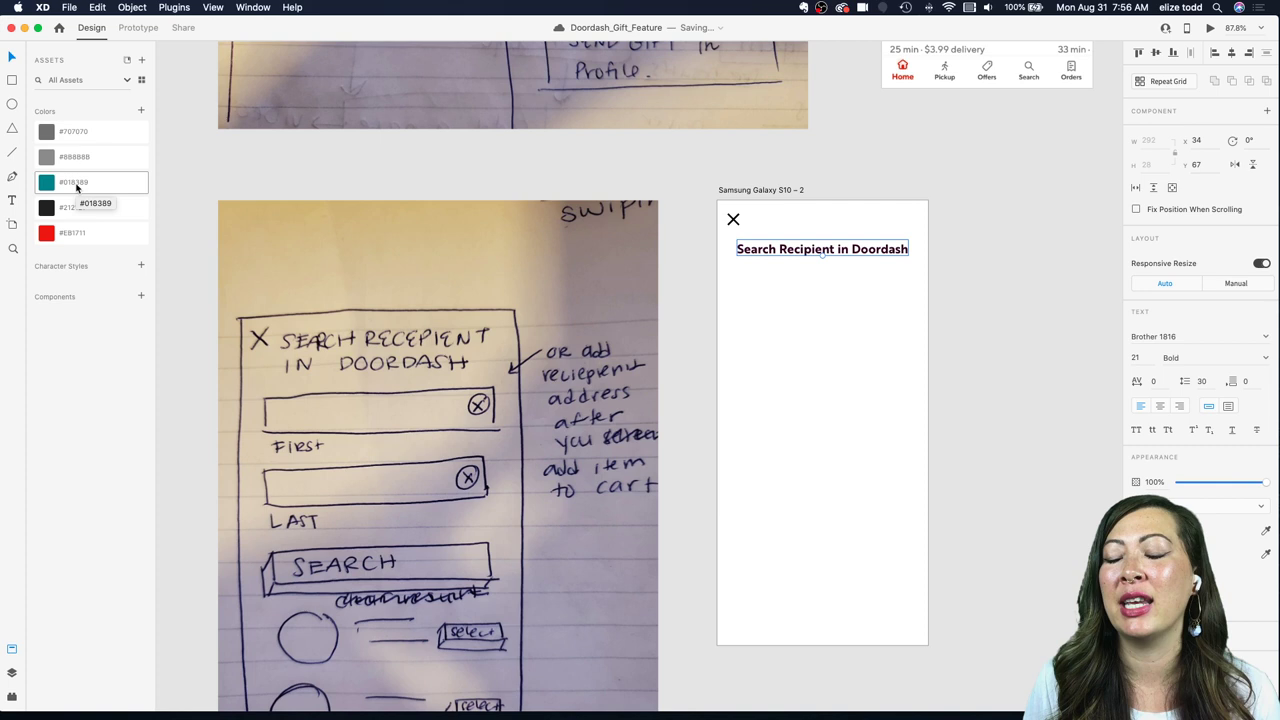
click(697, 333)
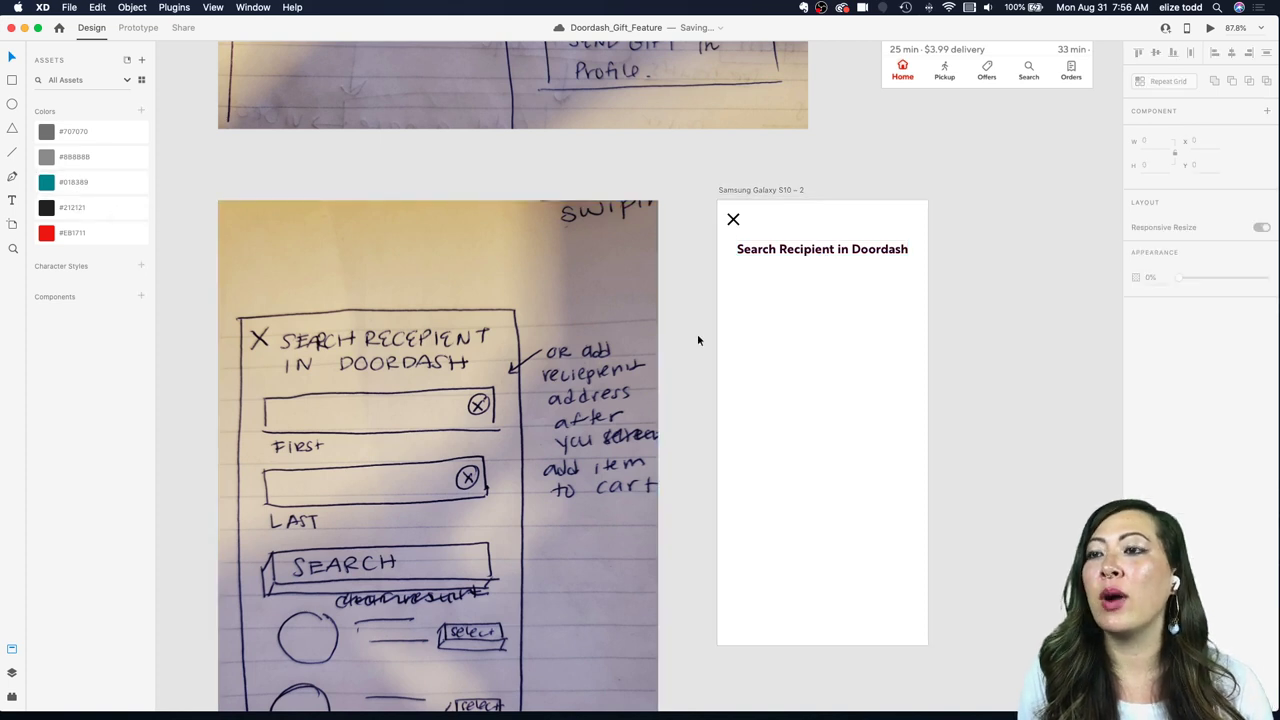
click(783, 250)
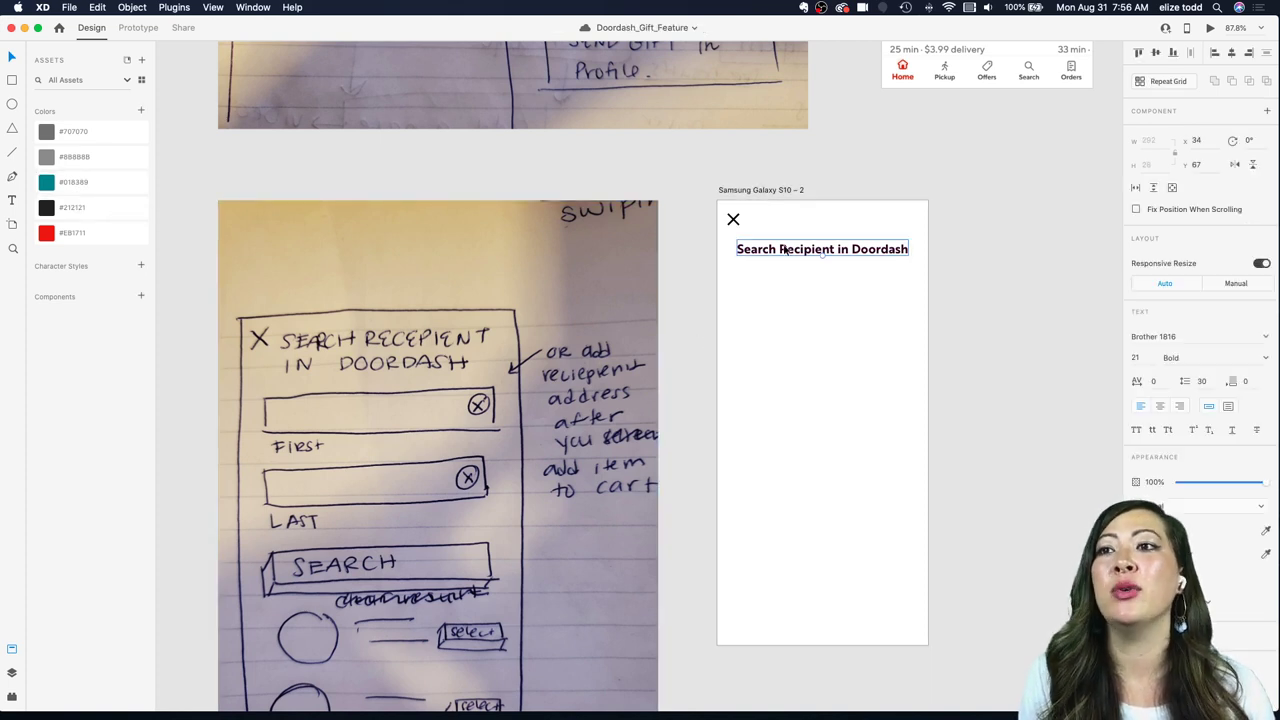
click(140, 267)
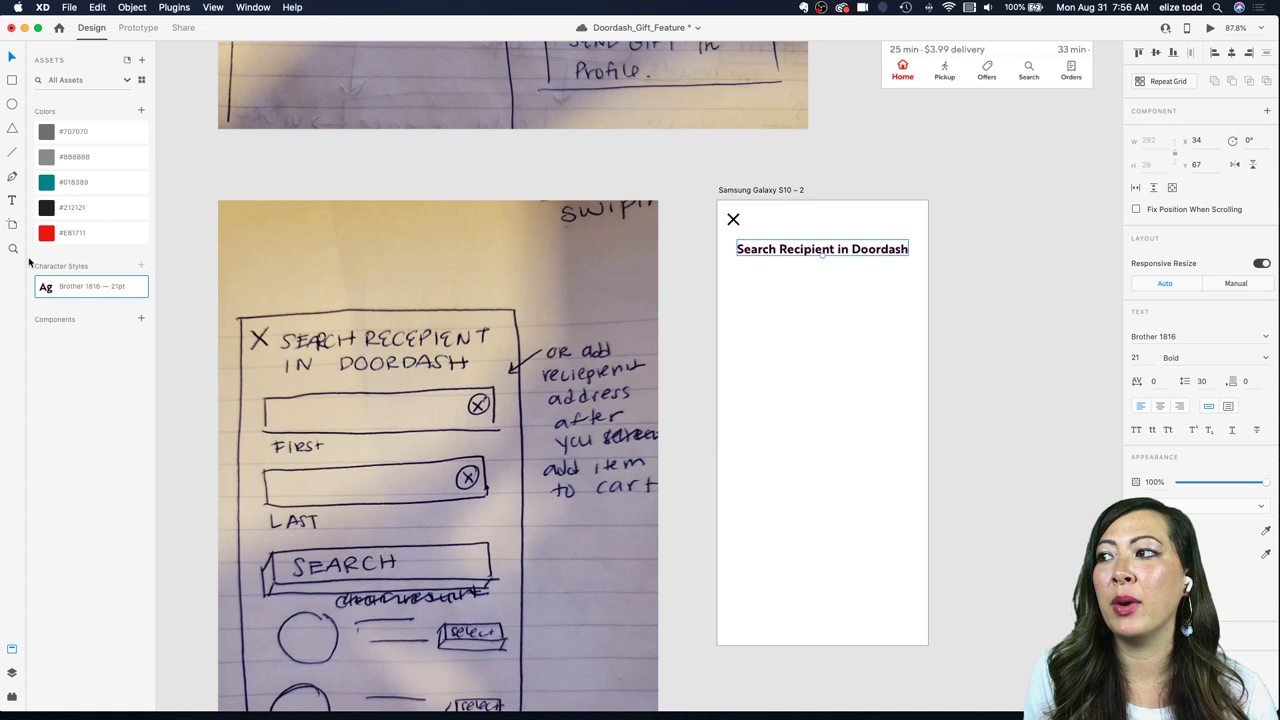
double_click(84, 288)
text(H2)
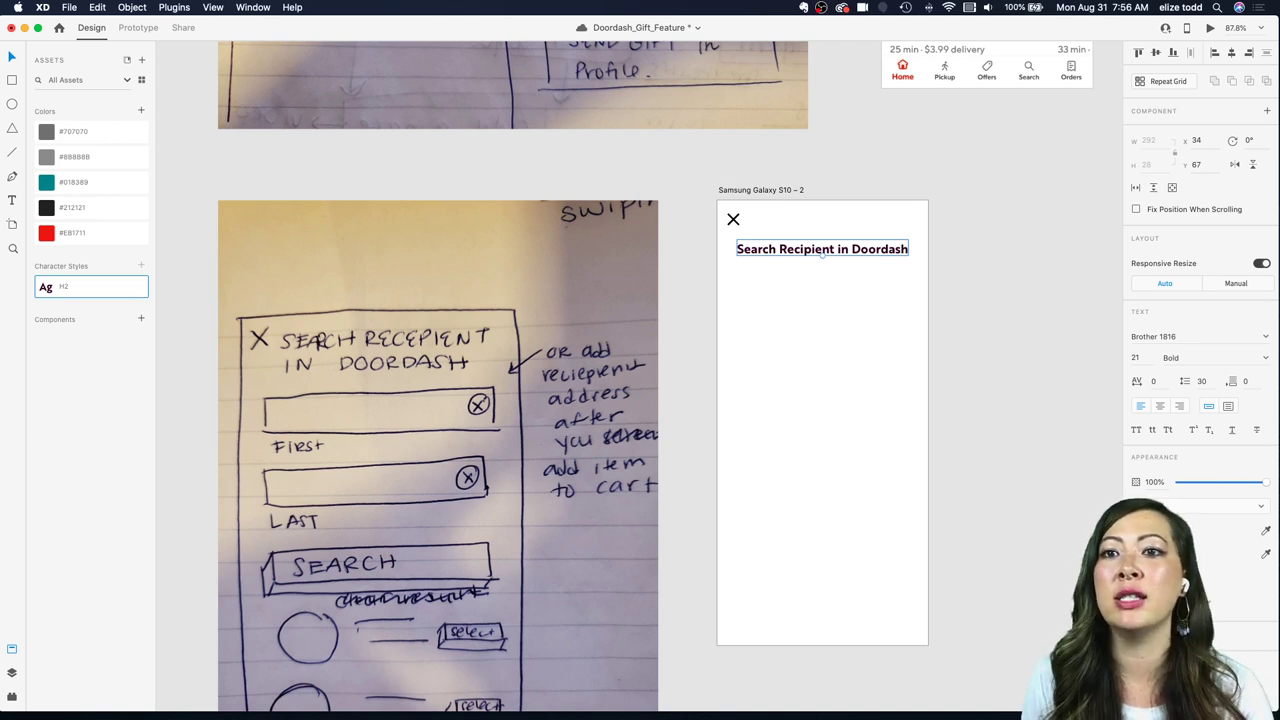
Step: Try the saved red #EB1711 on the heading and undo the color change
click(135, 236)
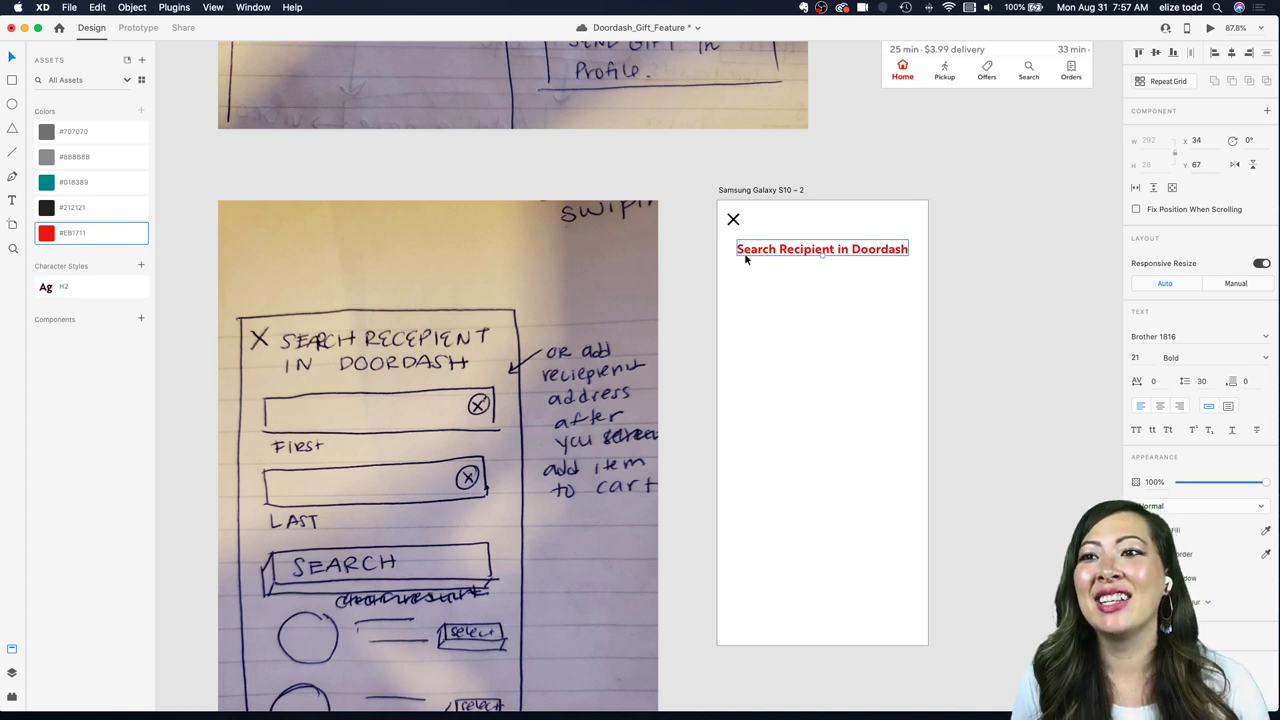
click(1140, 357)
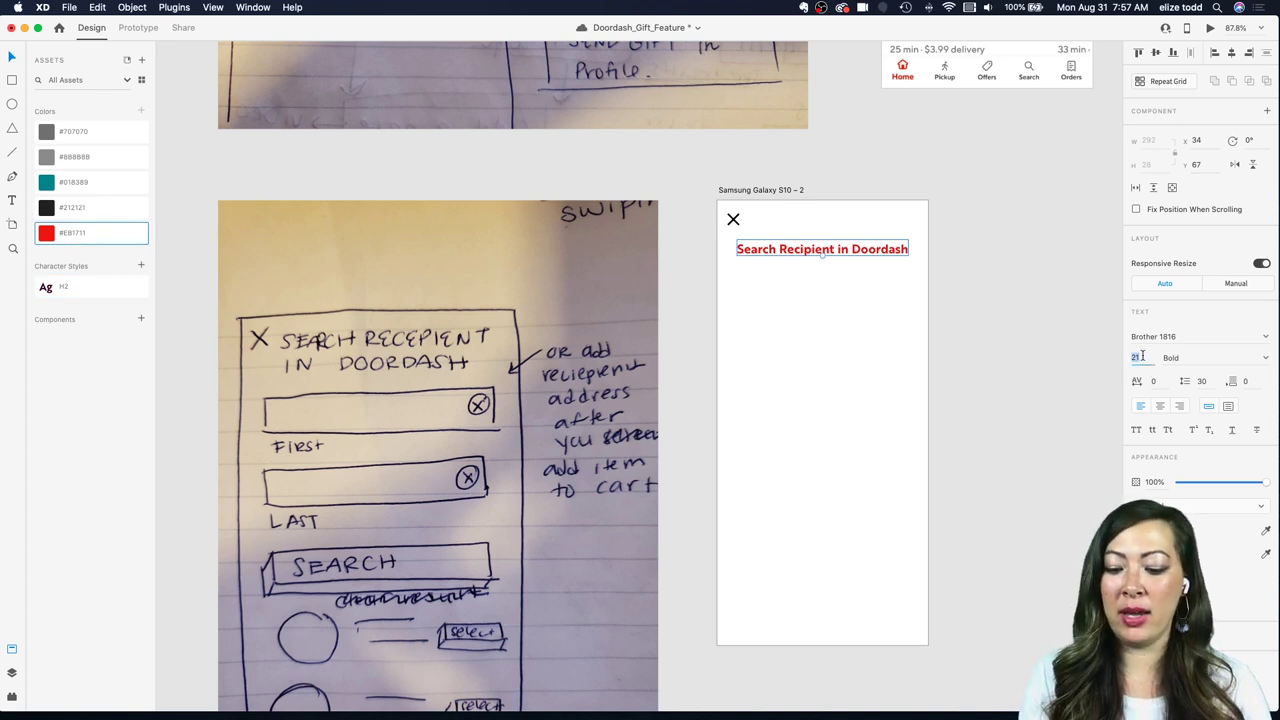
click(821, 331)
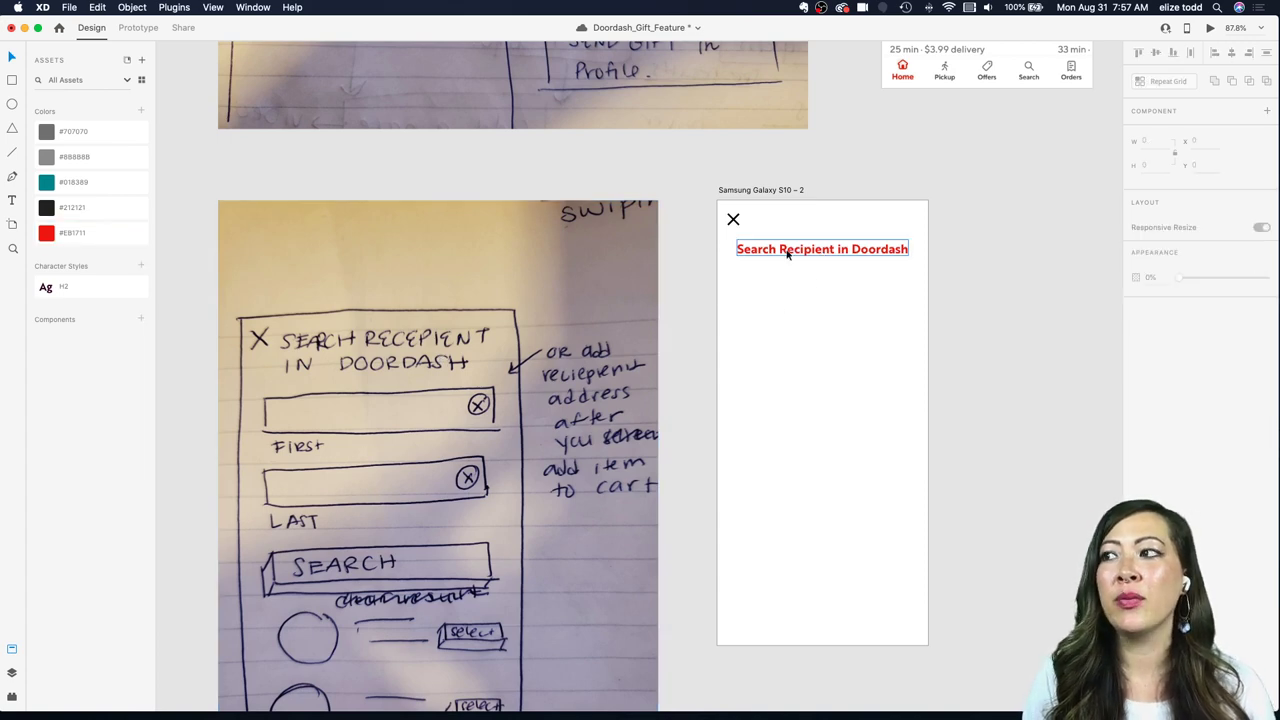
key(super+z)
scroll(784, 253, down, 5)
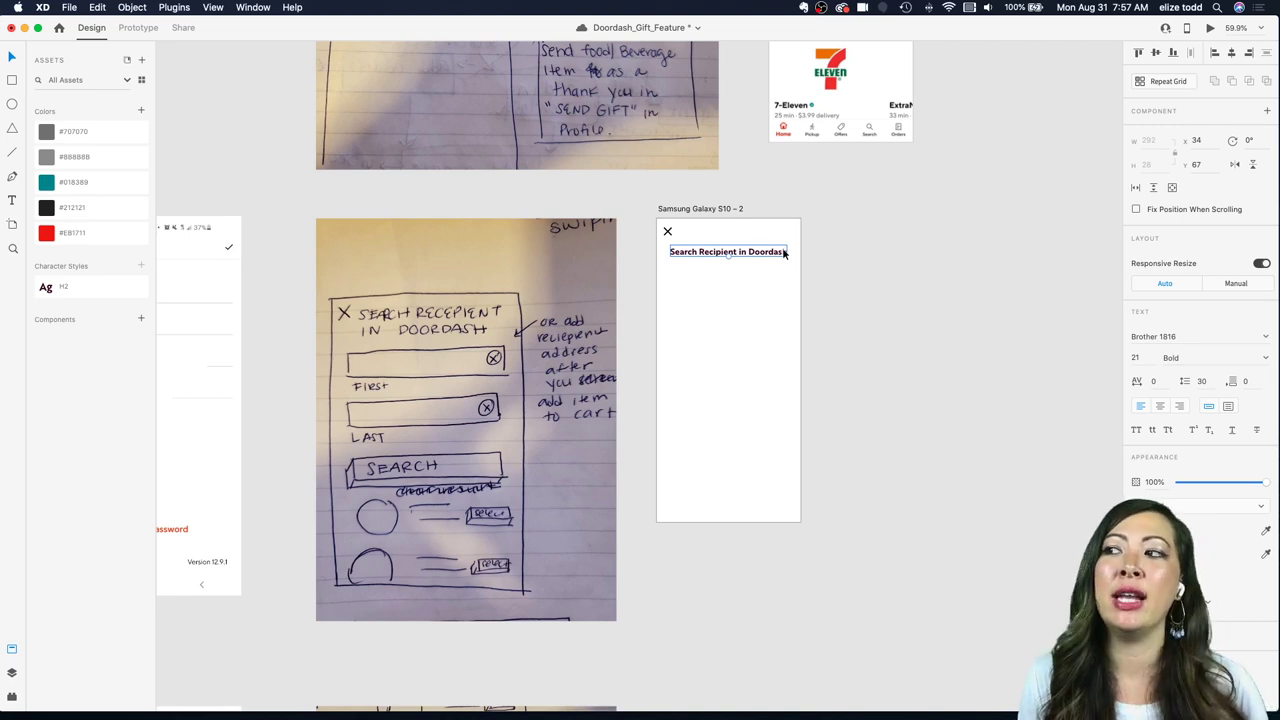
scroll(782, 247, up, 5)
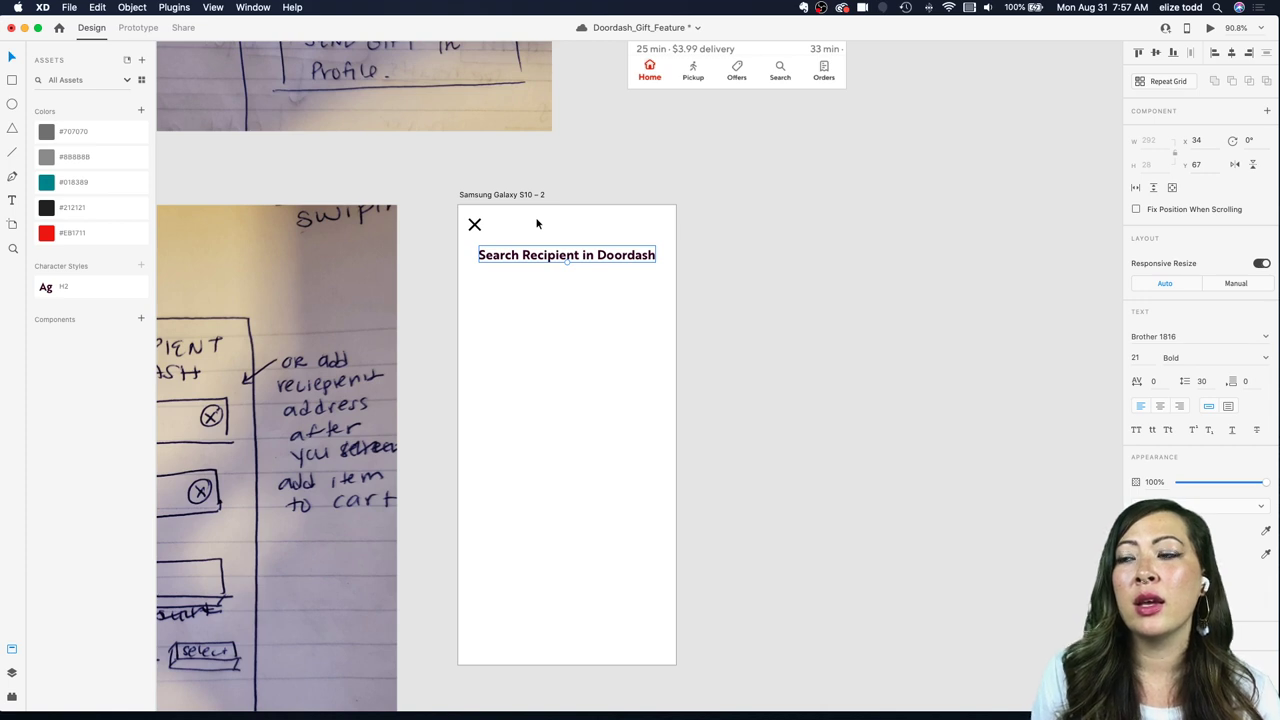
scroll(536, 224, down, 4)
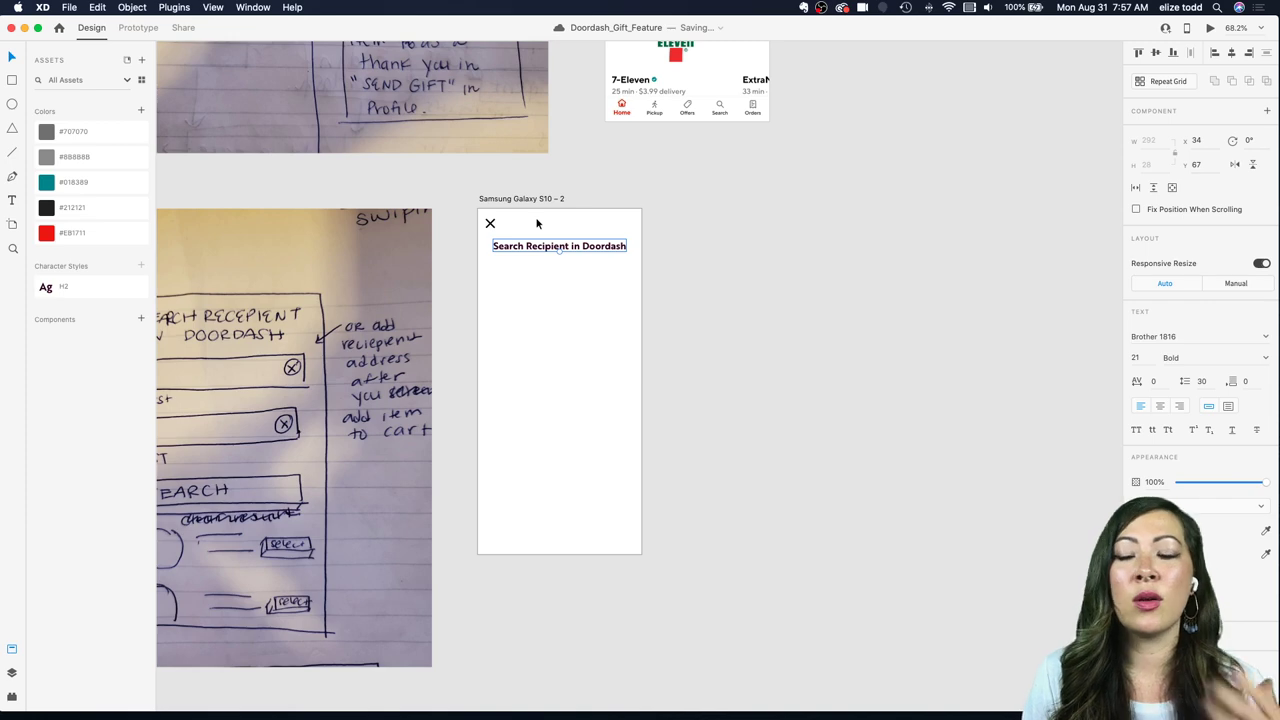
scroll(537, 222, left, 2)
scroll(537, 220, down, 1)
scroll(549, 222, up, 2)
scroll(652, 287, down, 1)
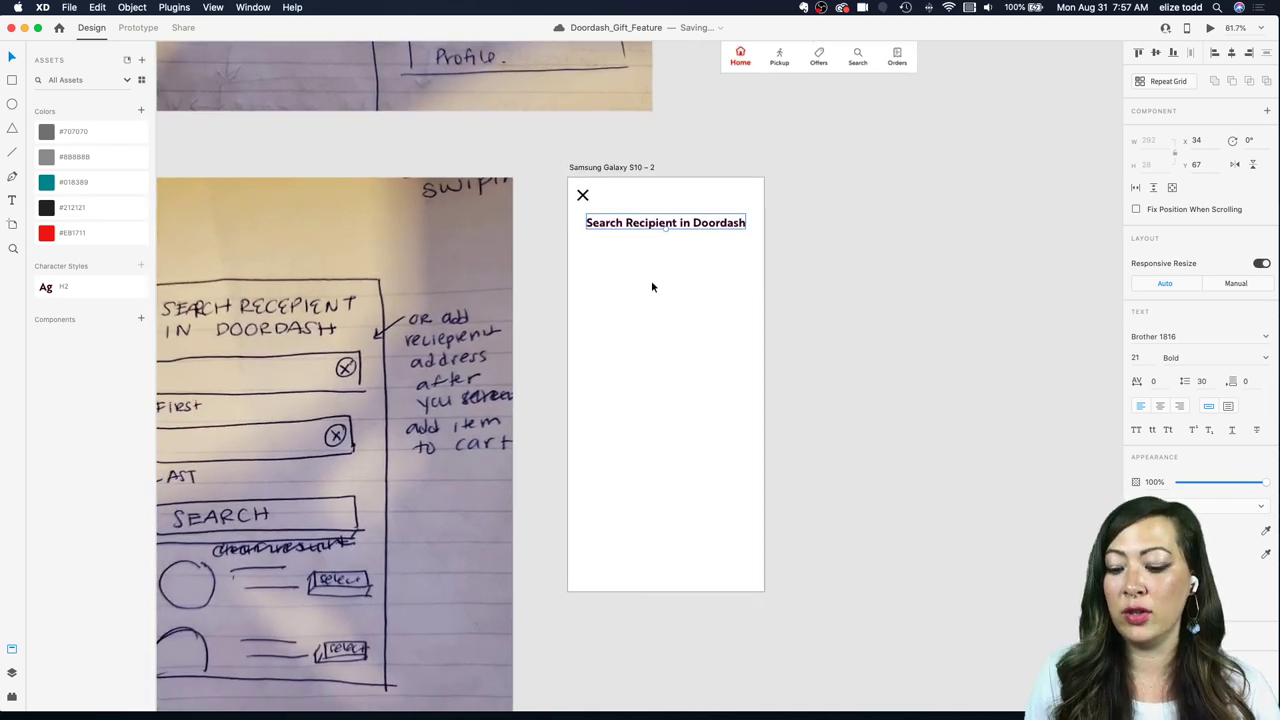
Step: Draw a rectangular input field about 292 by 46 below the heading, aligned to its width
scroll(651, 287, left, 1)
scroll(651, 287, down, 1)
key(r)
drag(606, 233, 764, 259)
scroll(677, 182, left, 3)
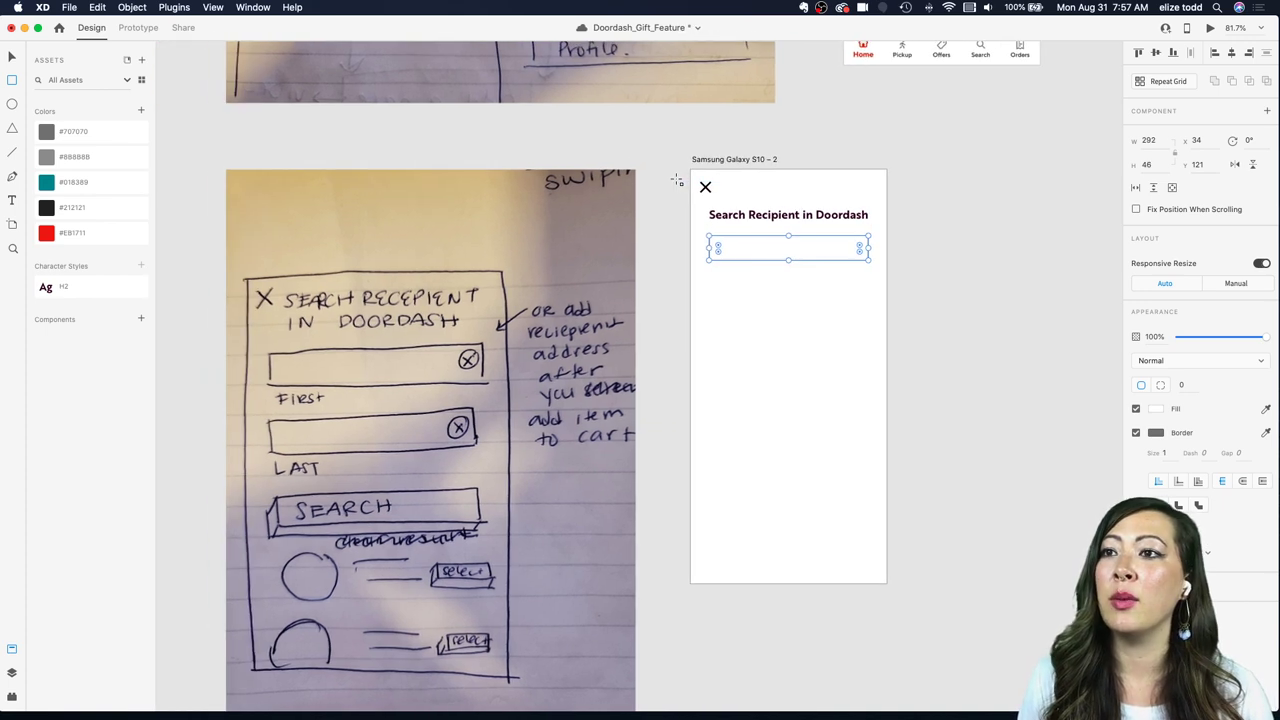
key(Escape)
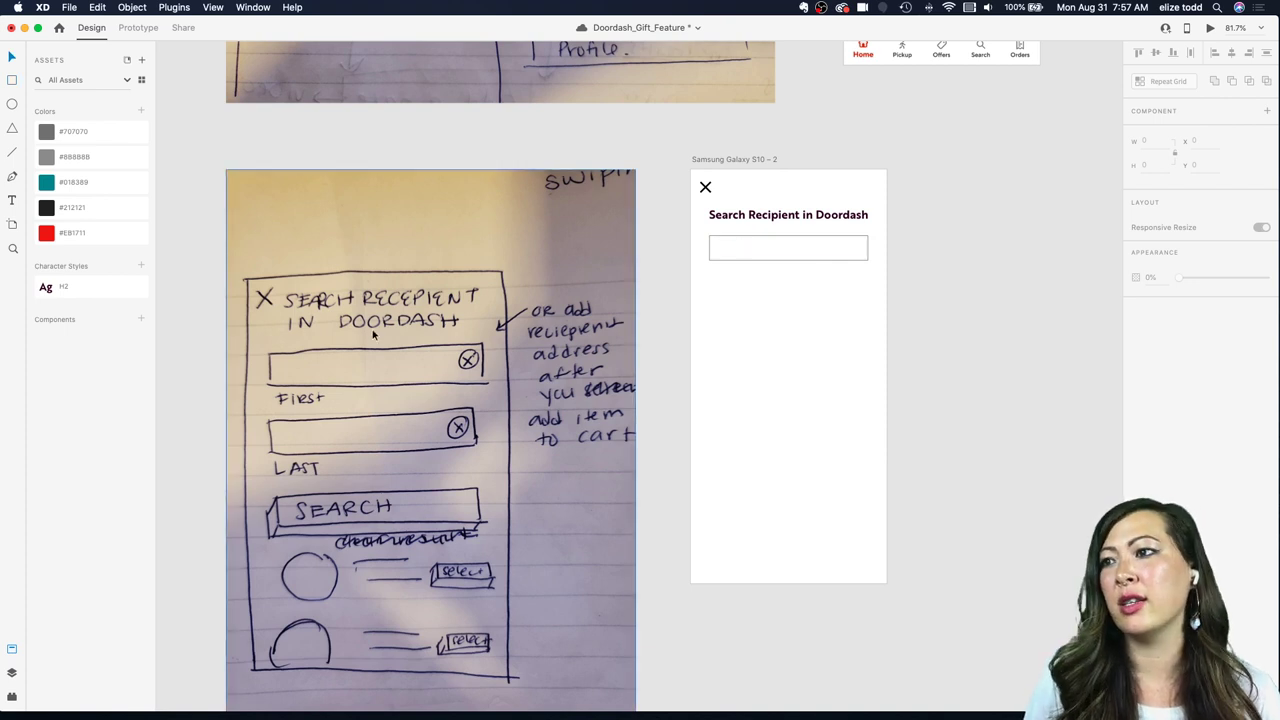
Step: Examine how the name fields are styled in the "Your Account" screenshot and compare them with the sketch and the artboard
scroll(580, 342, left, 2)
scroll(580, 342, down, 1)
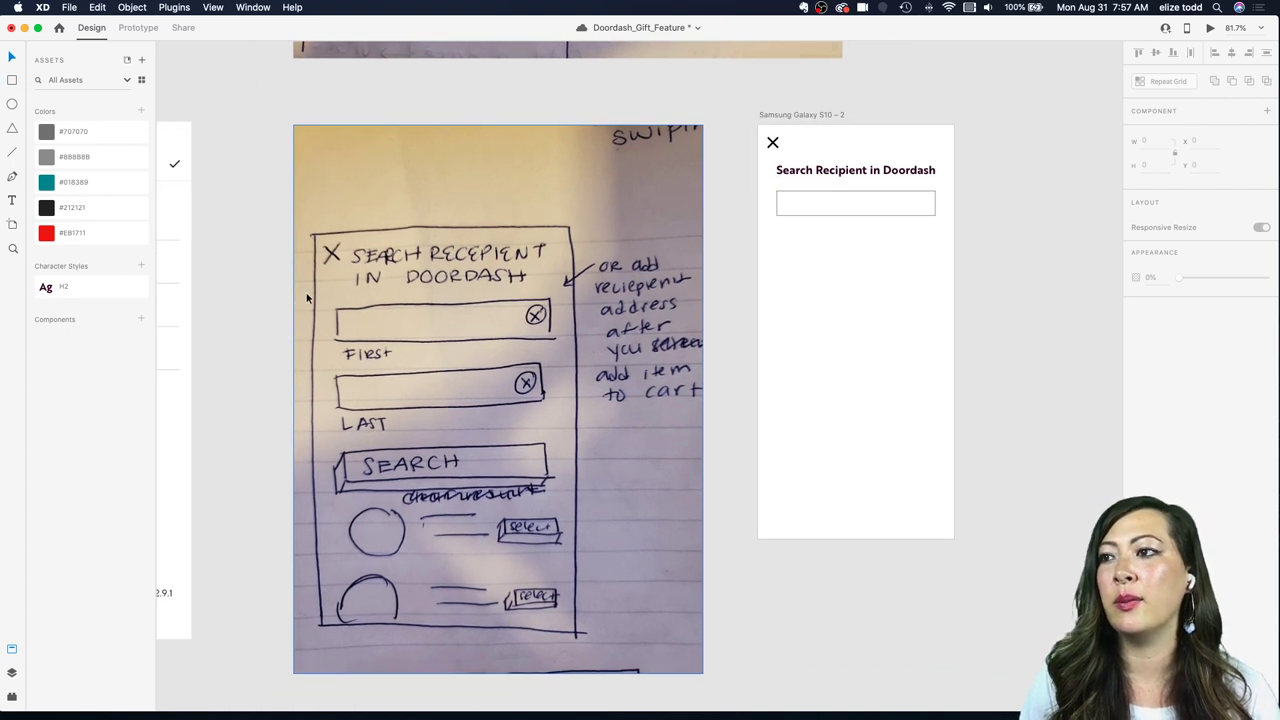
scroll(476, 288, left, 5)
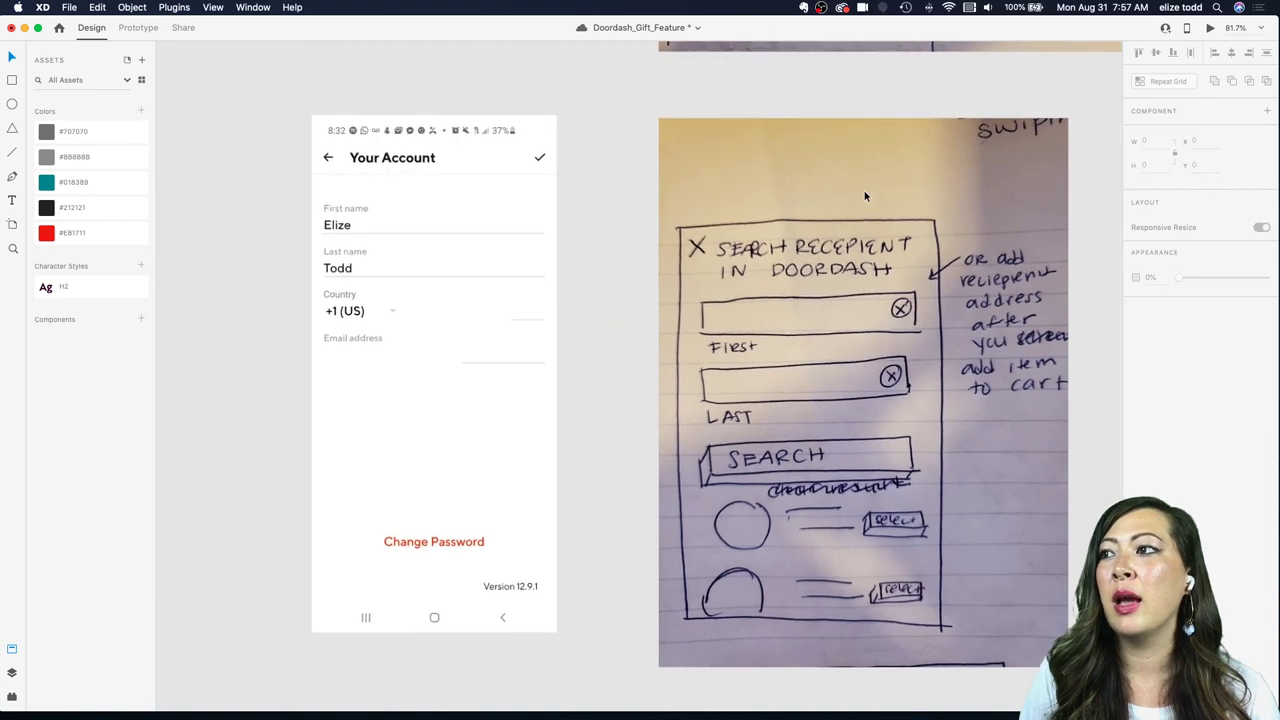
scroll(476, 288, up, 5)
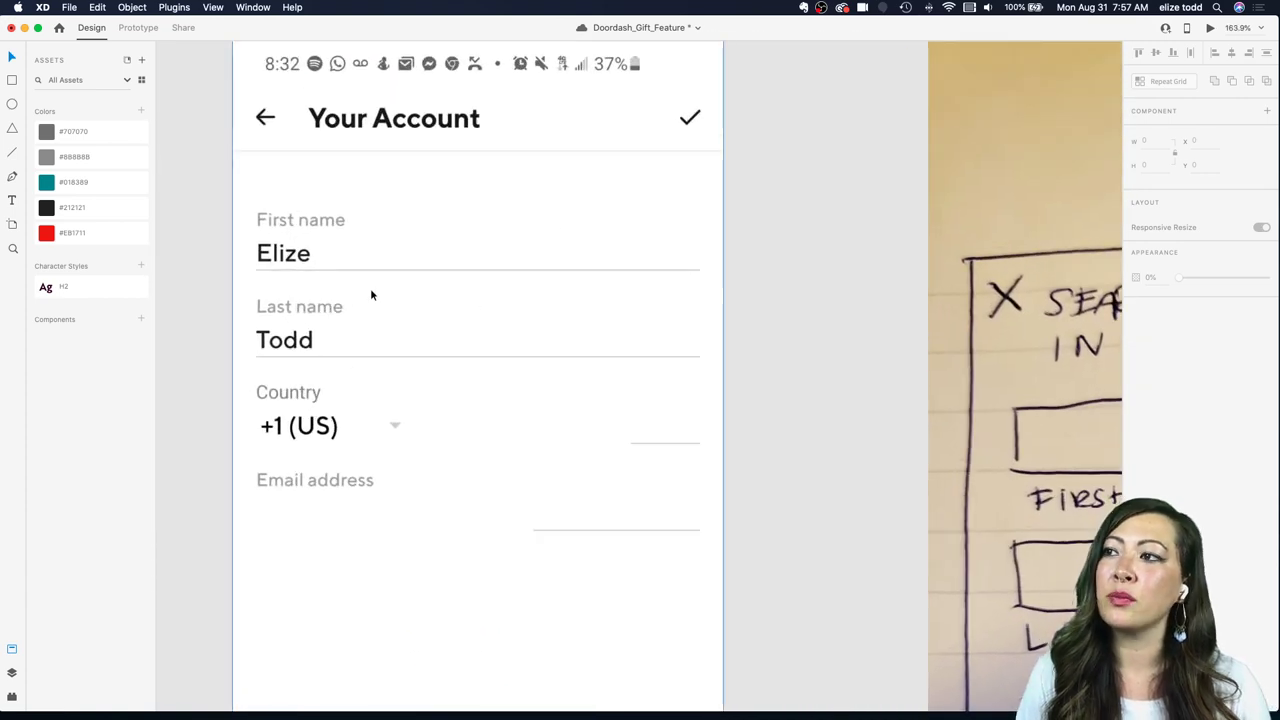
scroll(458, 297, down, 3)
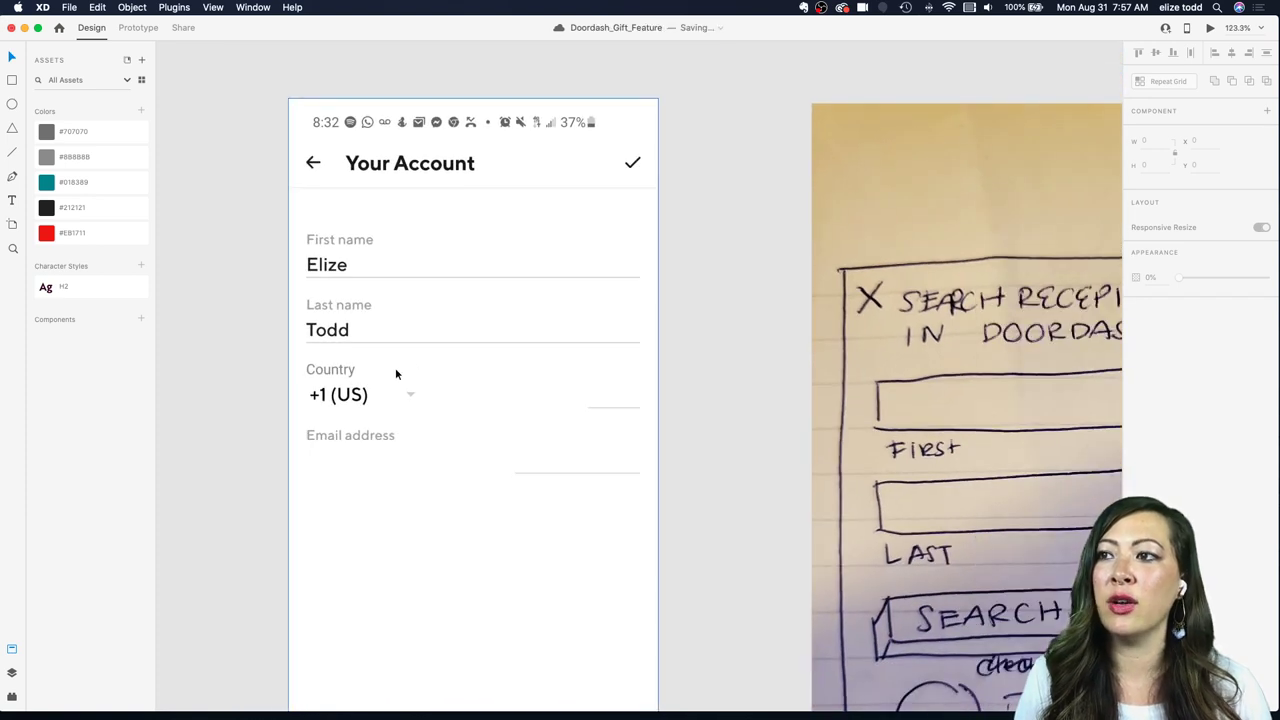
scroll(395, 367, down, 1)
scroll(540, 182, down, 1)
scroll(540, 182, right, 1)
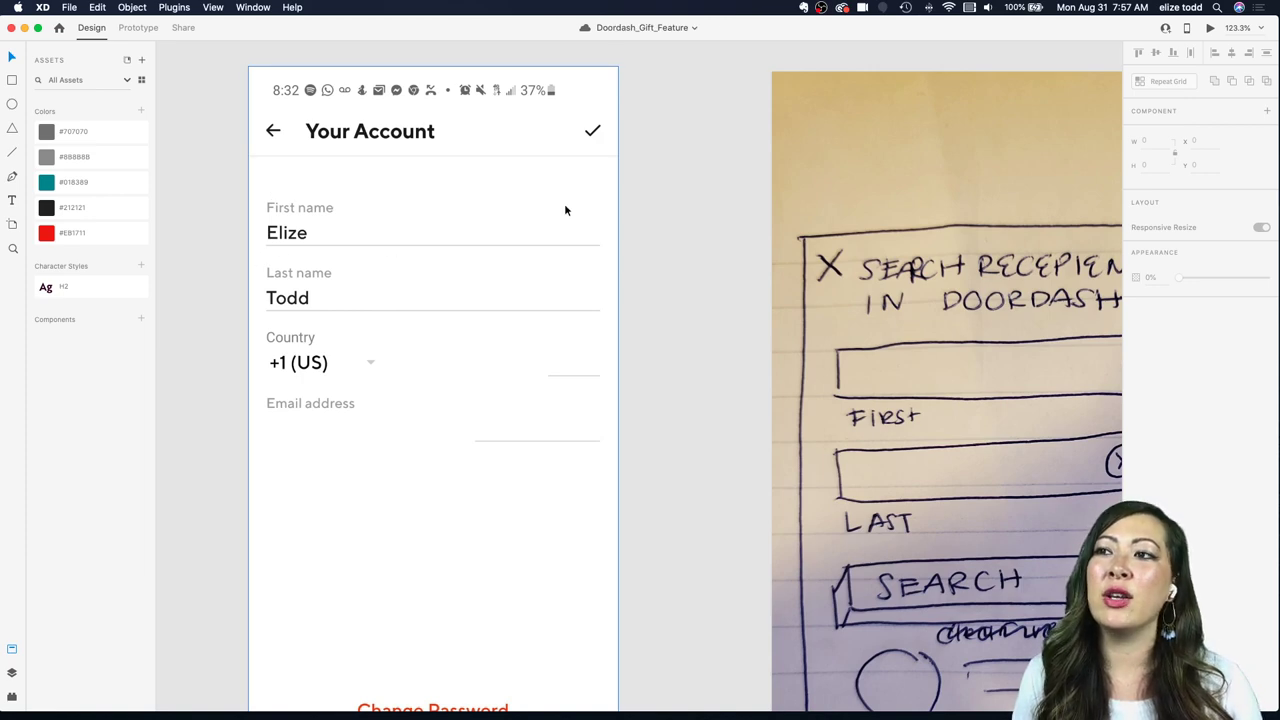
scroll(423, 254, right, 6)
scroll(423, 254, down, 5)
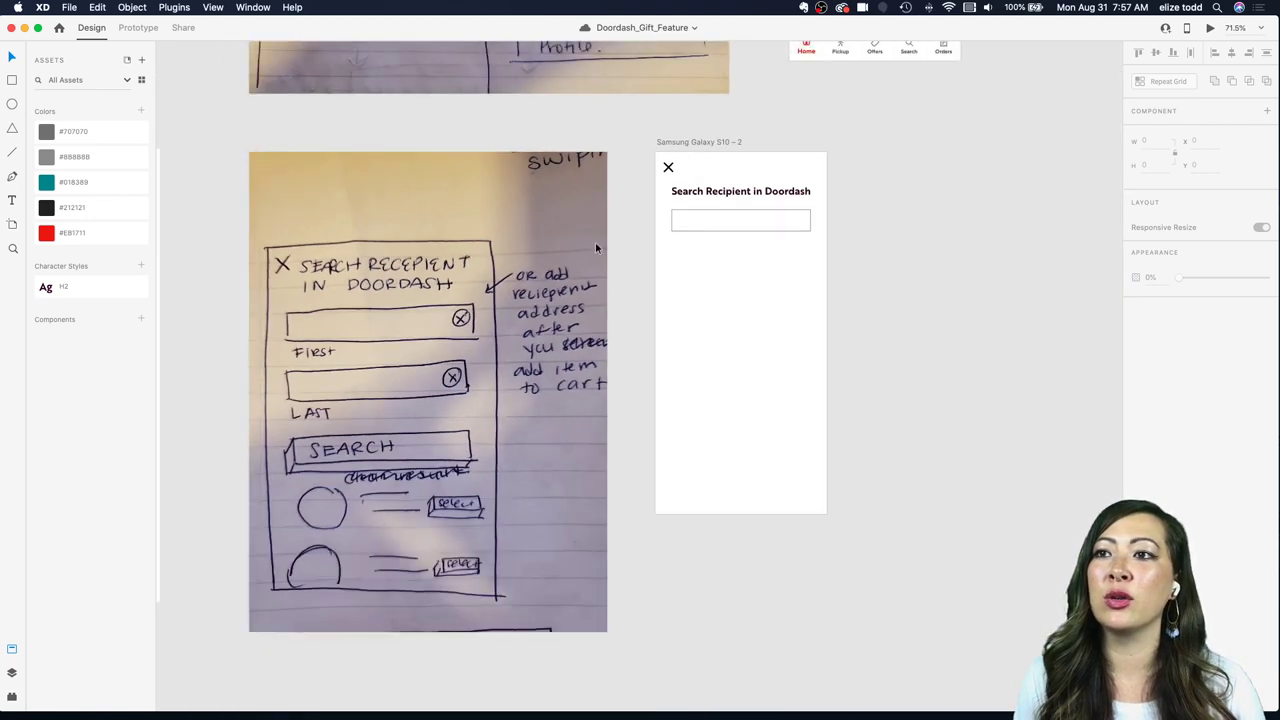
Step: Delete the rectangular input field below the heading
click(731, 228)
scroll(729, 229, left, 5)
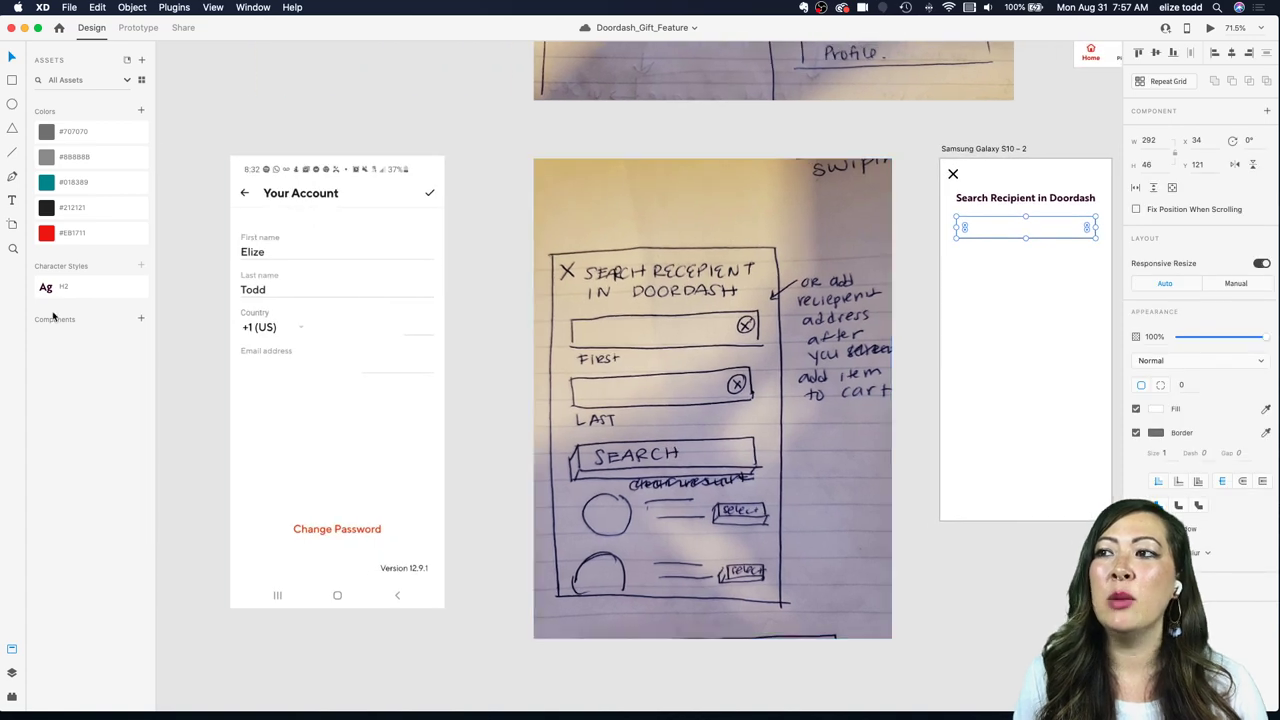
scroll(457, 429, right, 3)
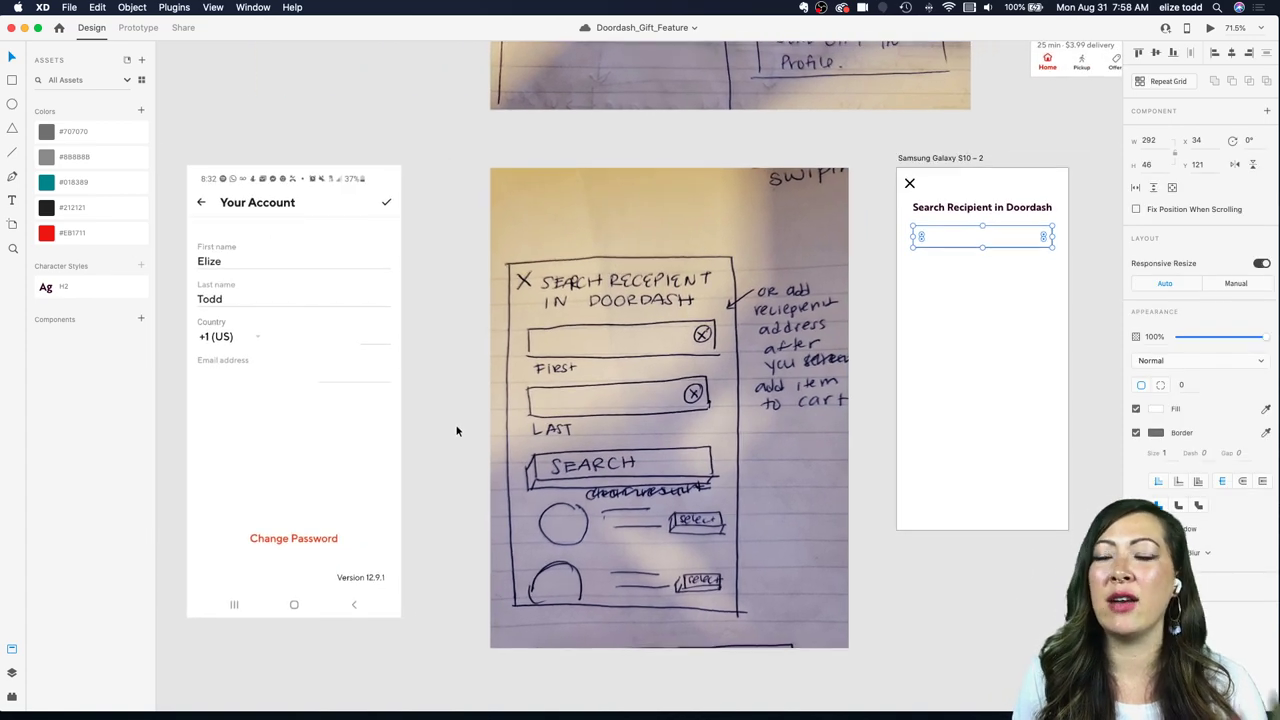
scroll(806, 237, up, 2)
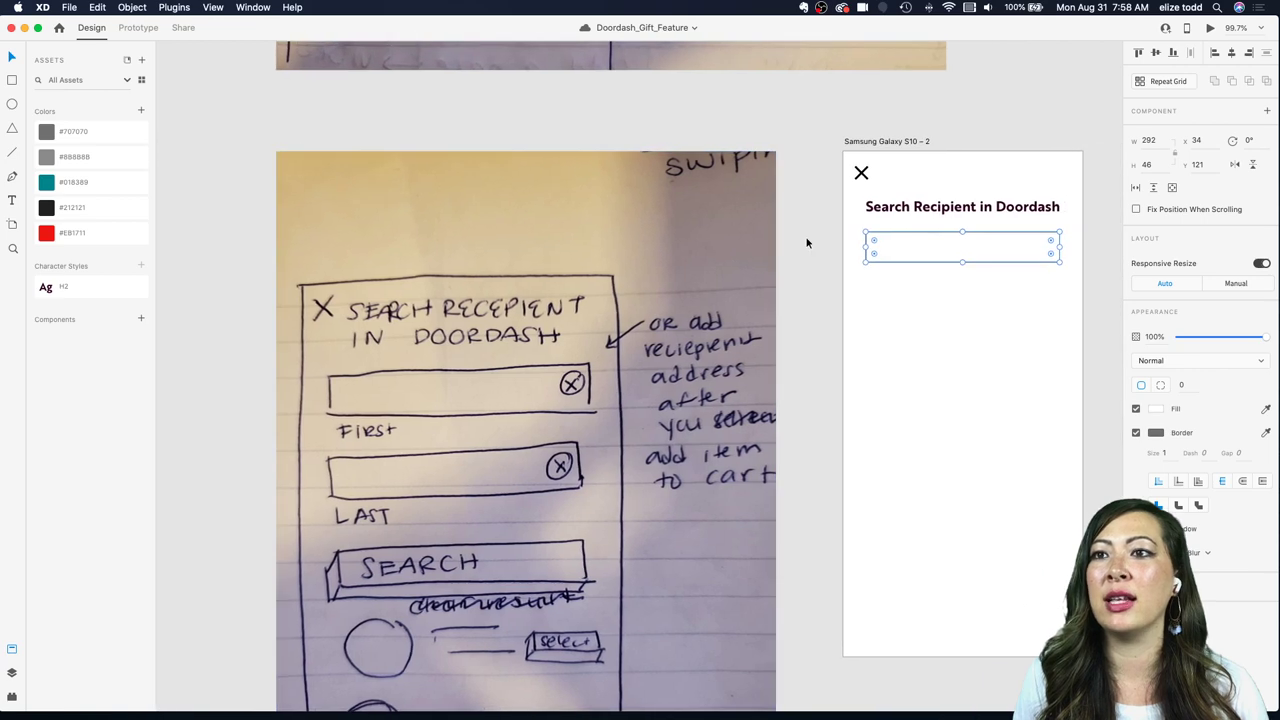
key(Delete)
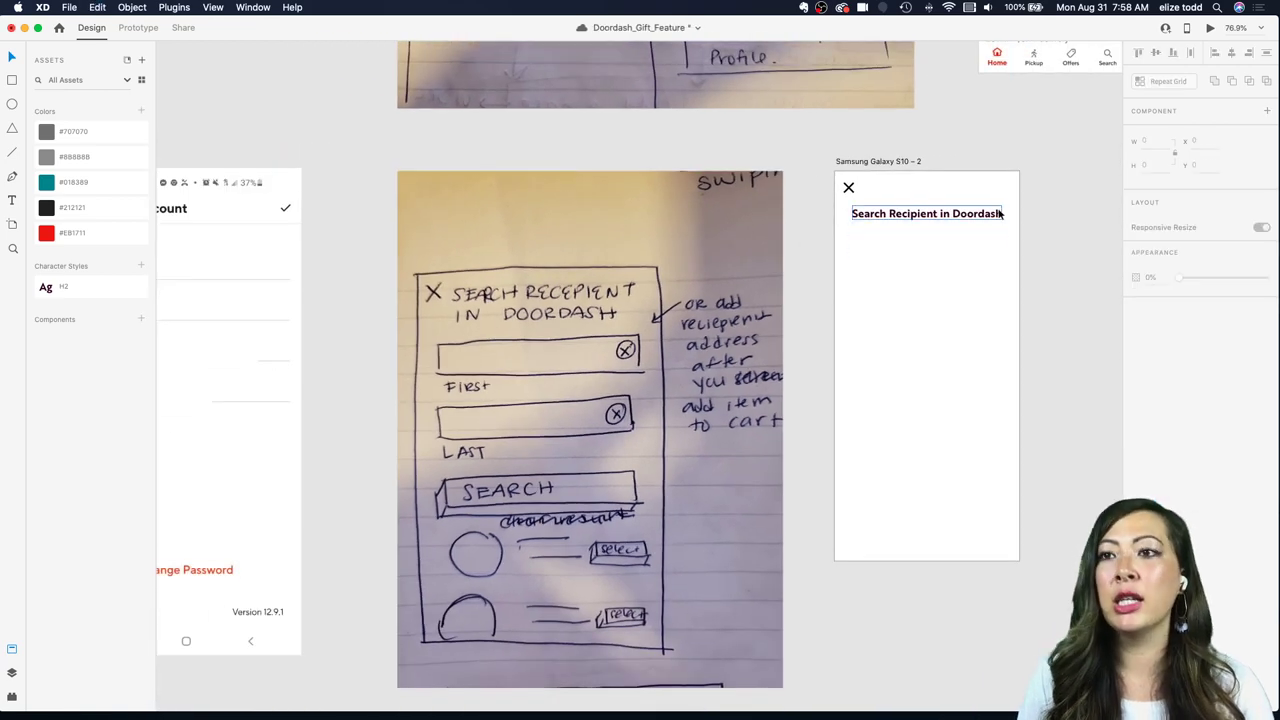
Step: Draw a horizontal field line about 286 wide below the heading, at about X 34.5, Y 148.5
scroll(955, 280, left, 4)
scroll(955, 280, right, 3)
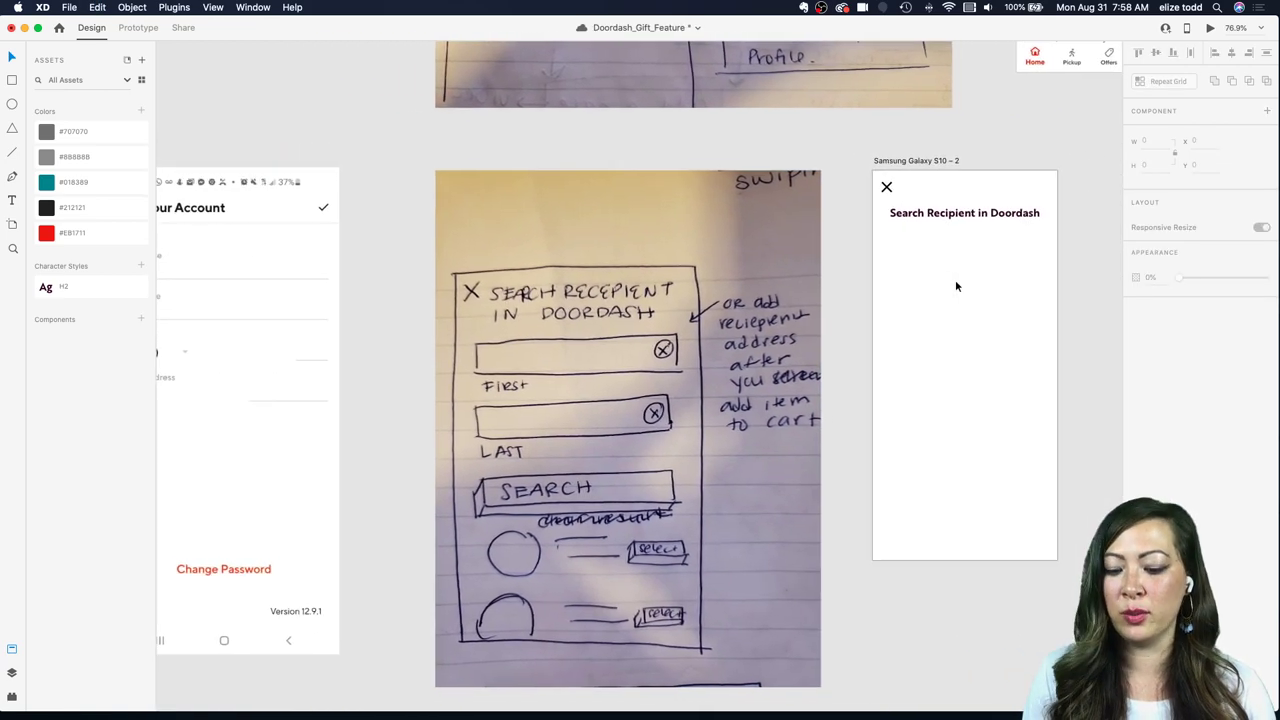
drag(889, 246, 1035, 247)
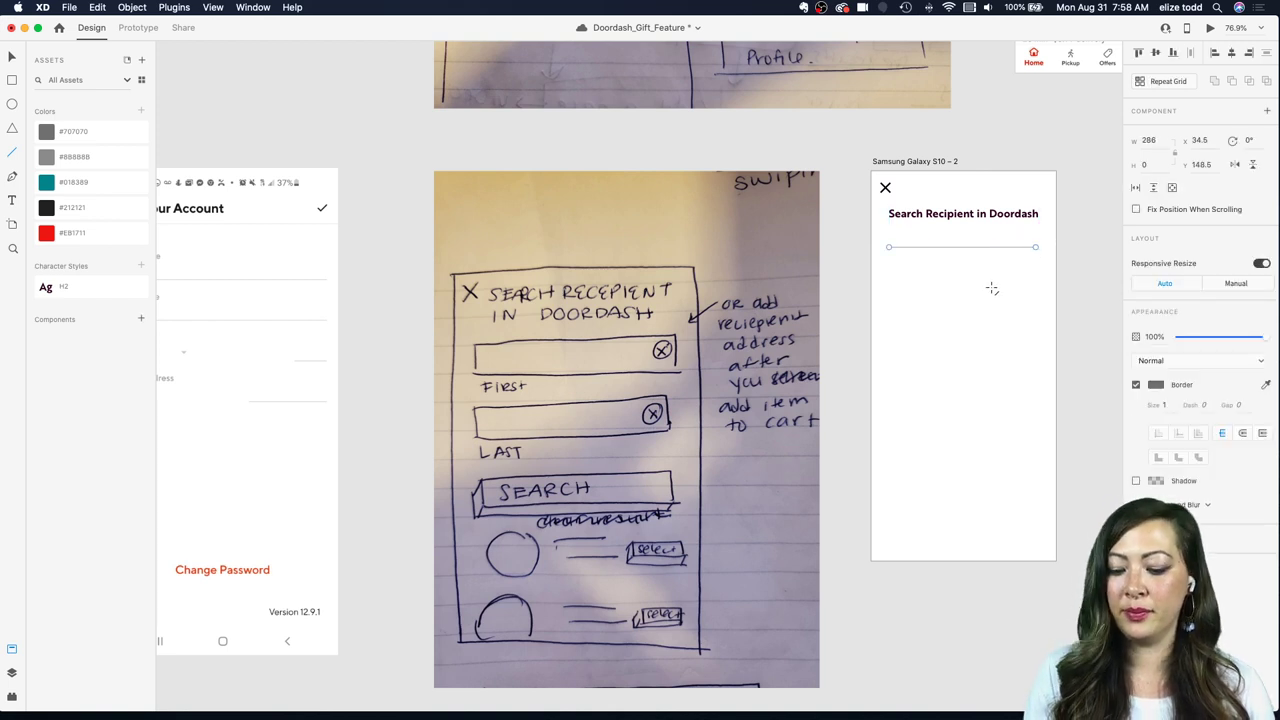
key(Escape)
key(v)
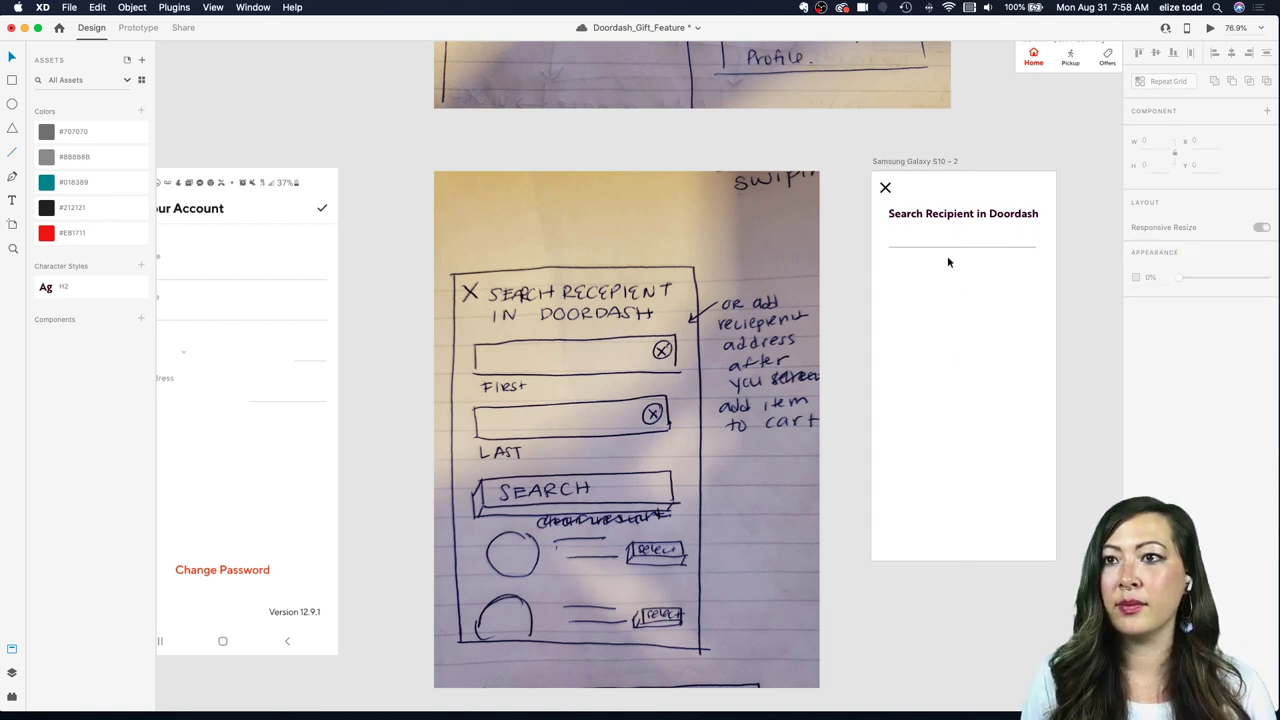
Step: Add a "First Name" text label between the heading and the field line
click(948, 258)
scroll(948, 262, up, 3)
key(t)
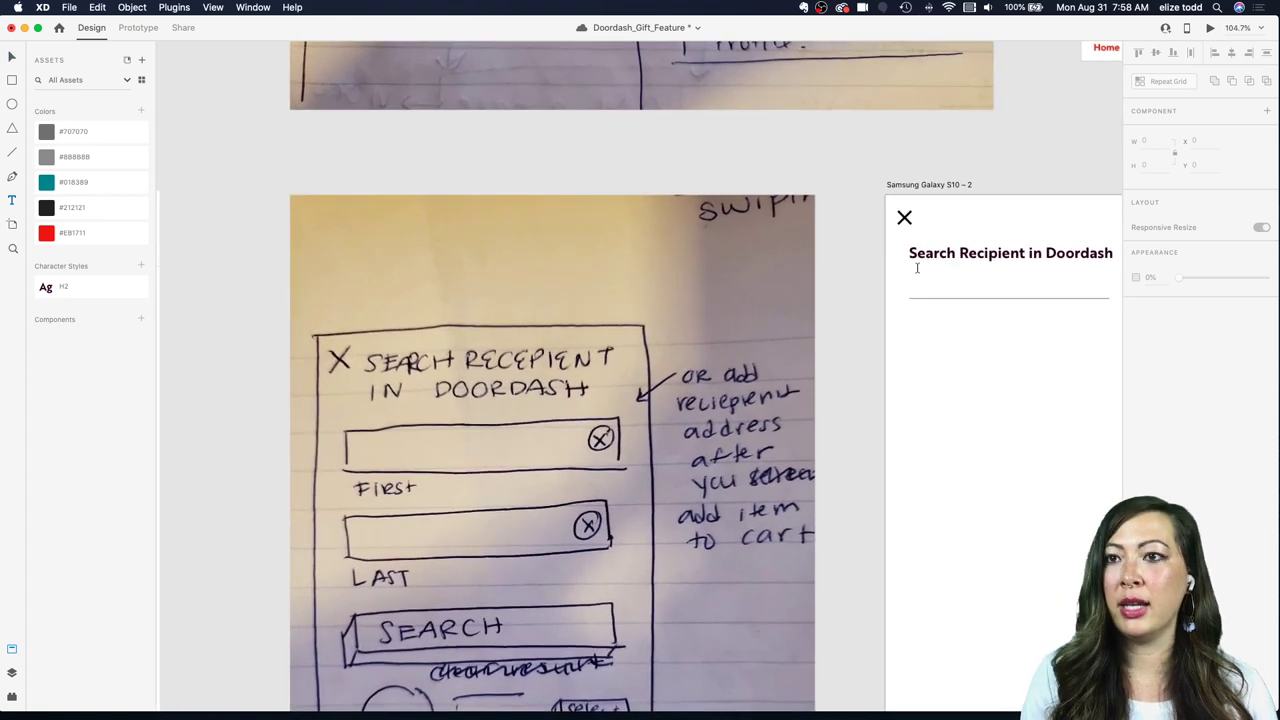
click(915, 275)
text(Frist)
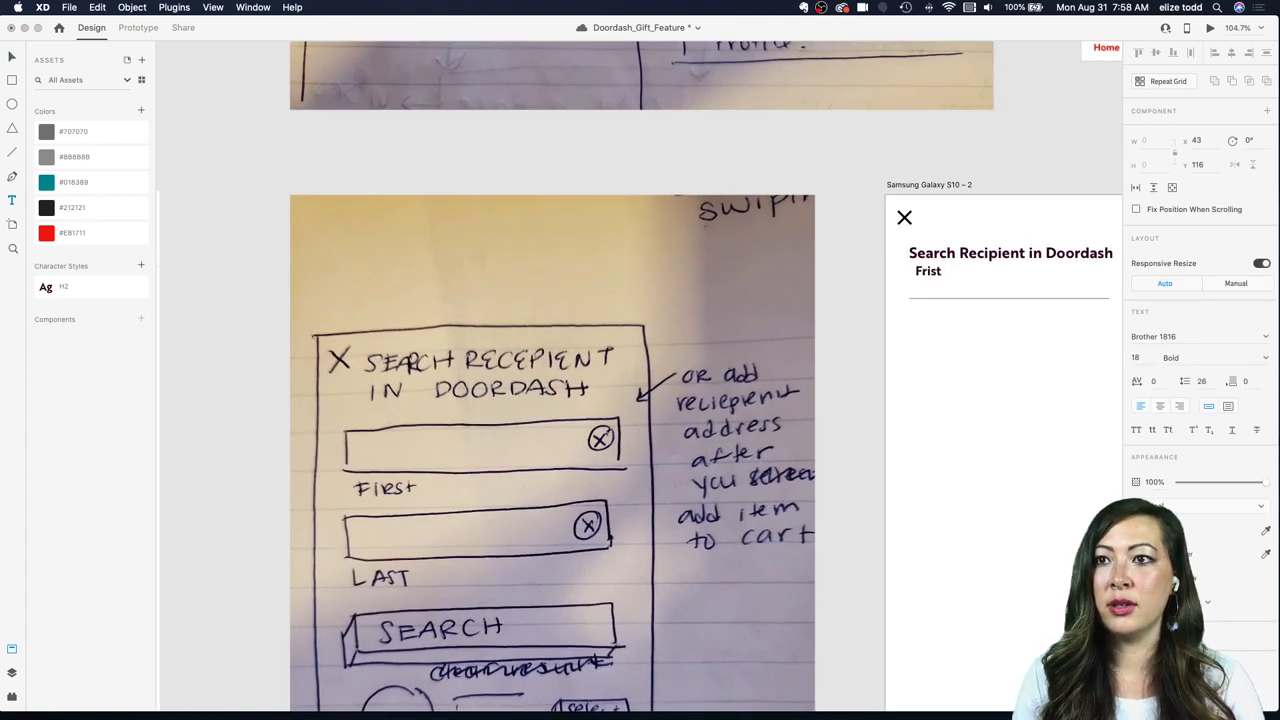
text(rst Name)
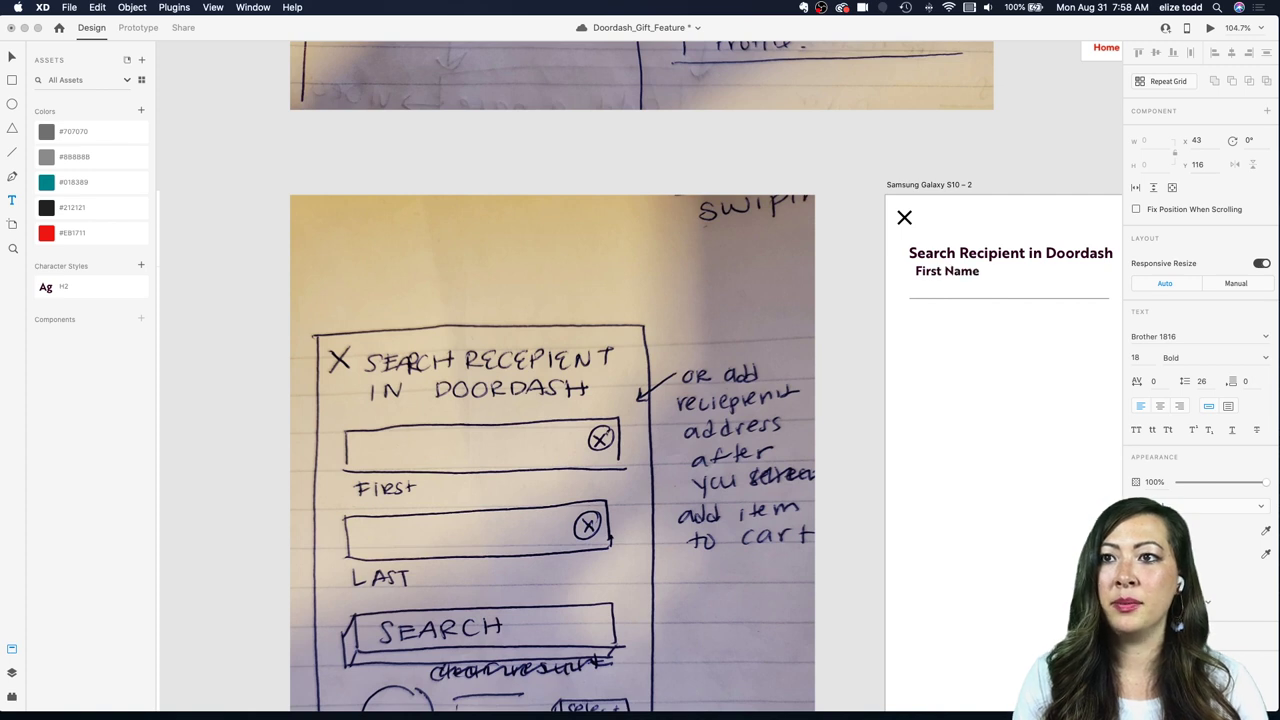
key(Escape)
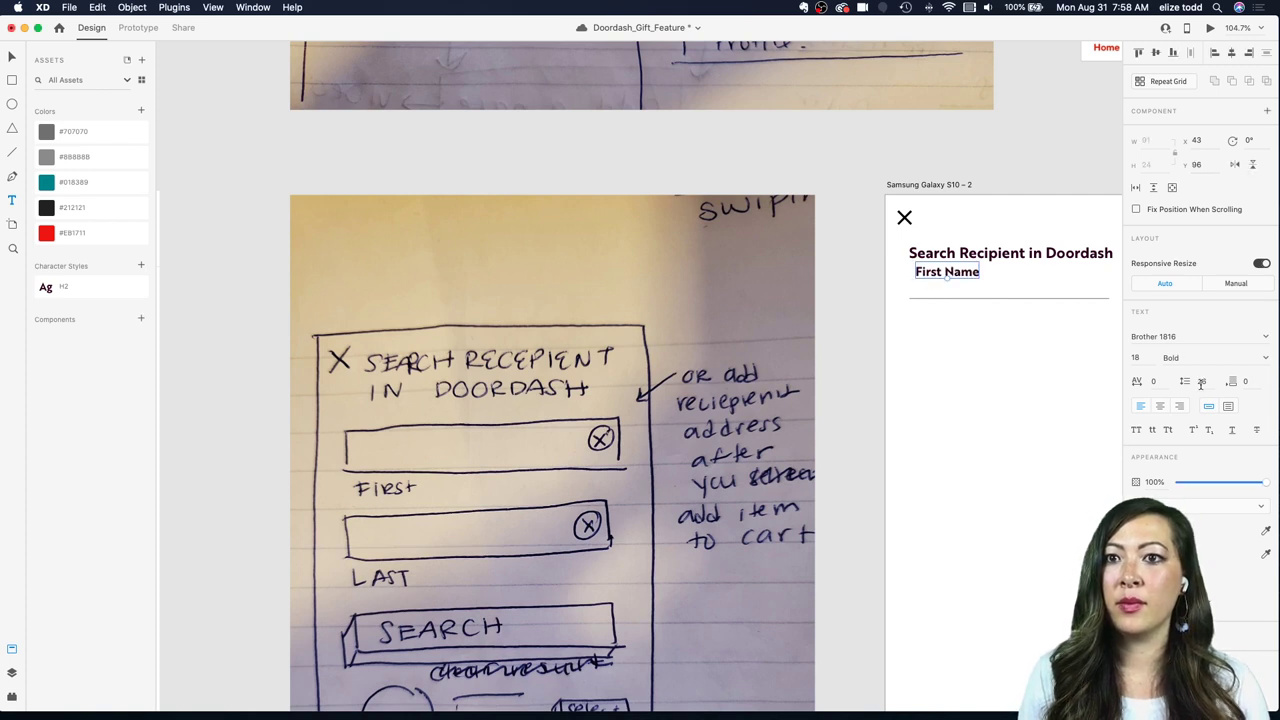
Step: Set the First Name label to Regular weight at size 12
click(1252, 370)
click(1249, 362)
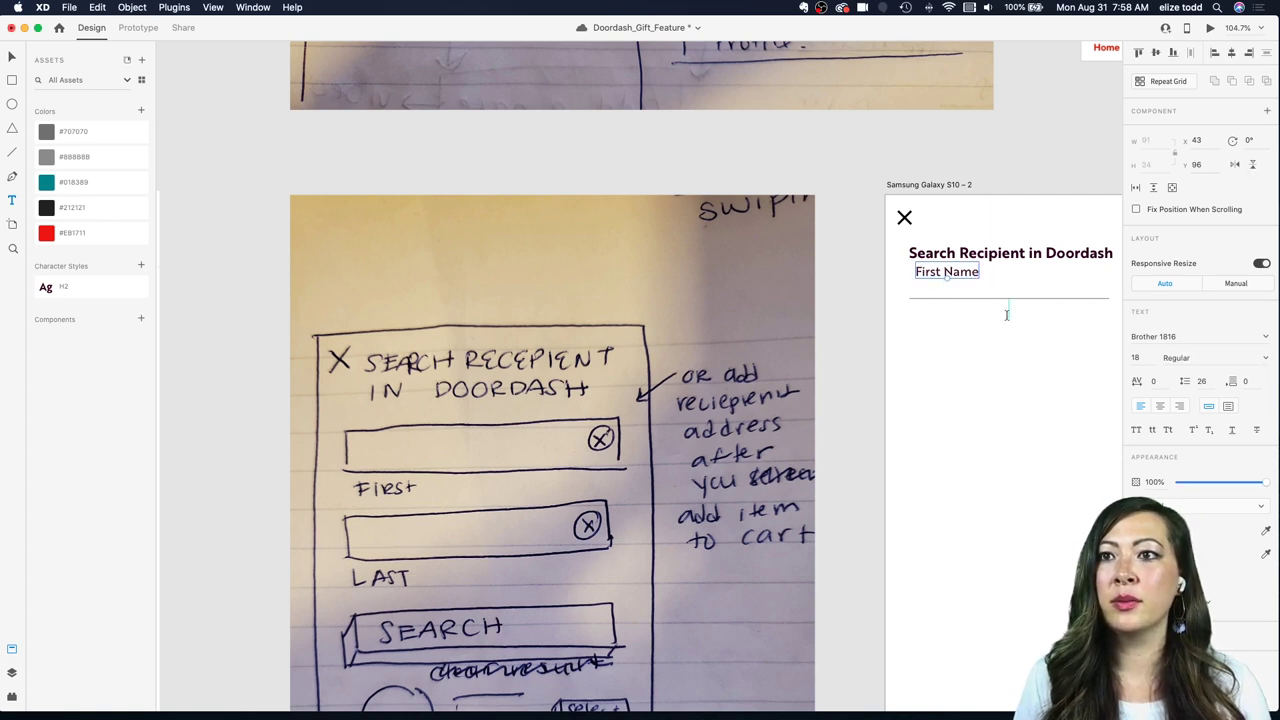
click(1144, 358)
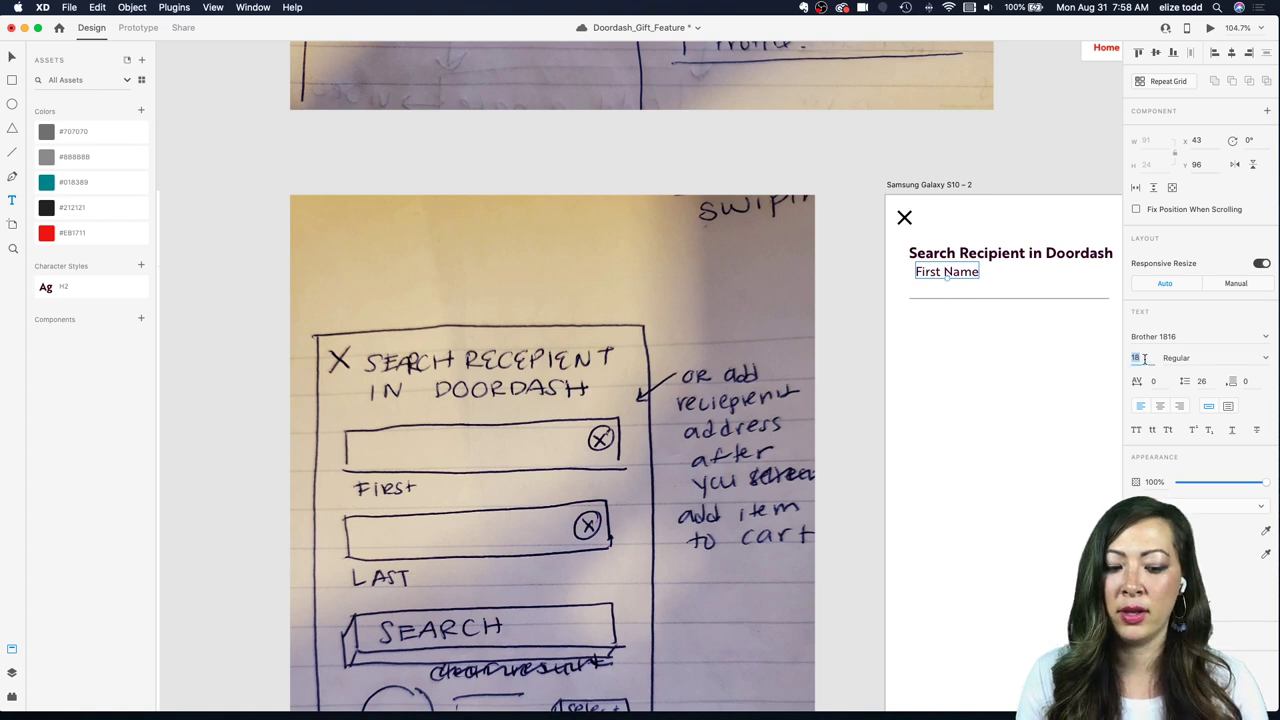
text(12)
key(Return)
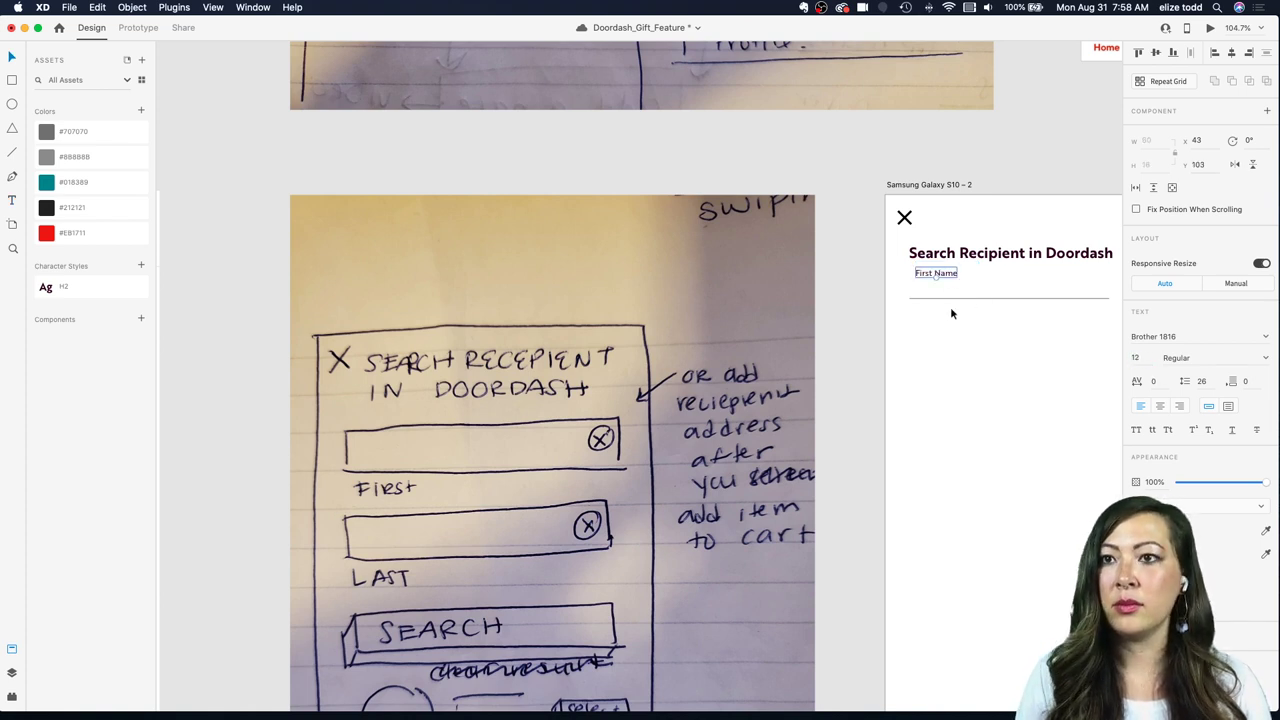
Step: Align the First Name label with the field line's left end at about Y 127, lower the line beneath it, and group both
drag(950, 276, 942, 314)
shift+click(940, 297)
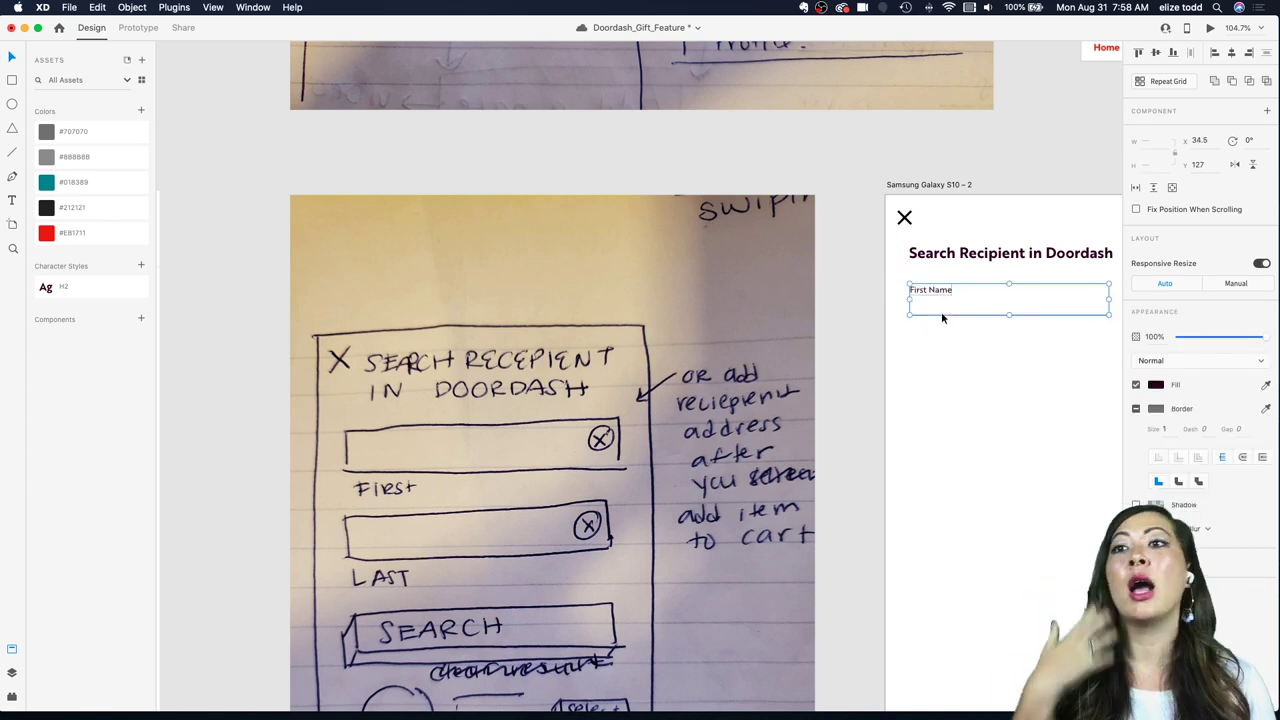
key(super+g)
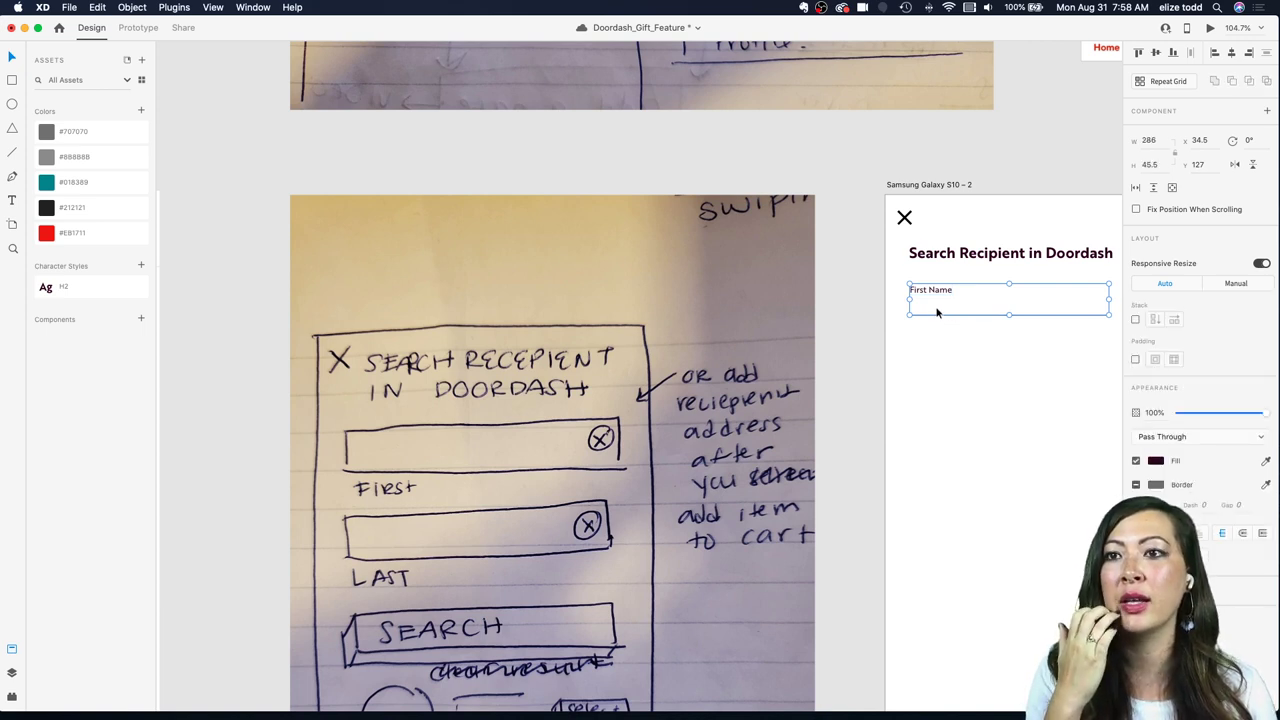
Step: Turn the grouped First Name label and line into a component
double_click(937, 311)
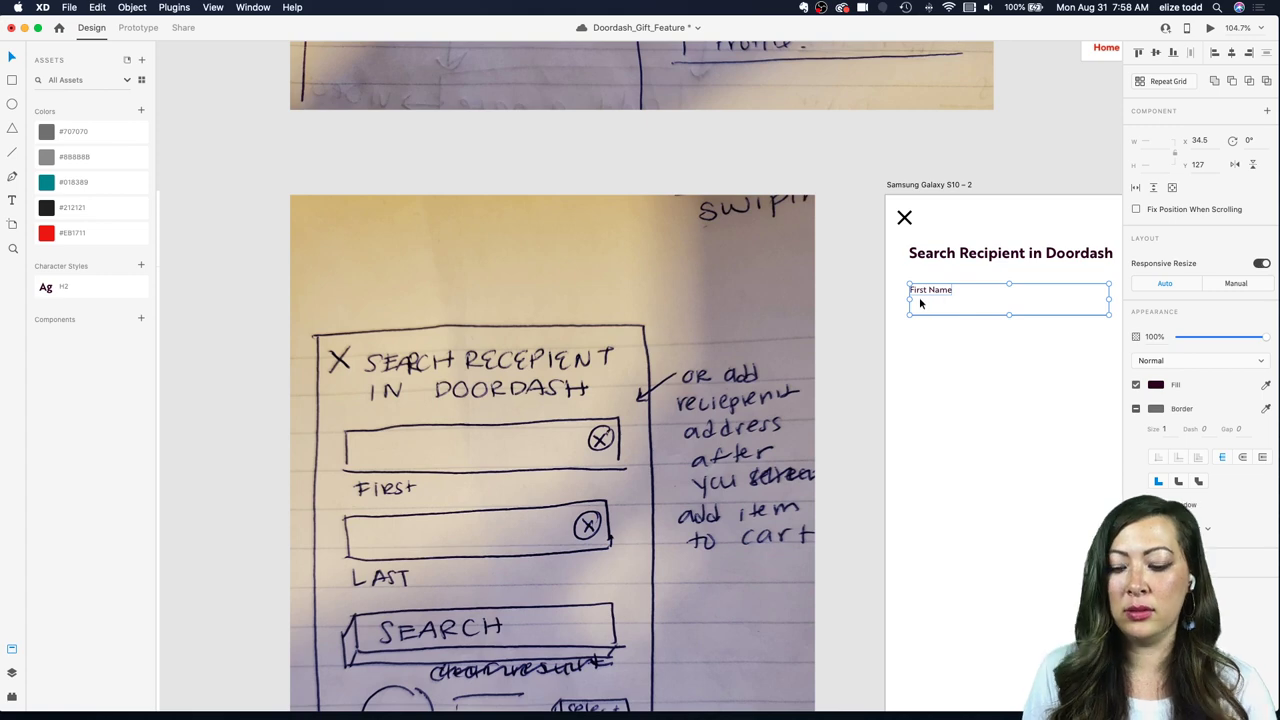
key(Escape)
scroll(920, 303, right, 3)
scroll(920, 303, down, 1)
click(920, 303)
scroll(920, 300, up, 5)
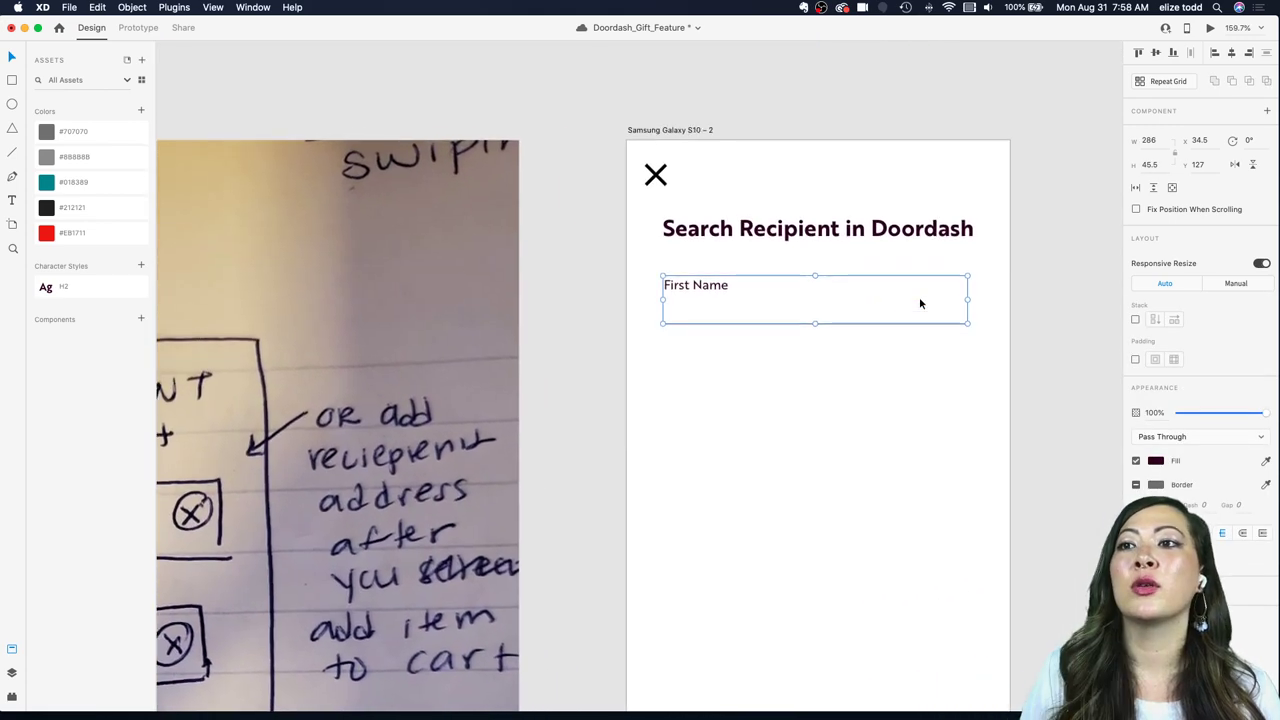
scroll(600, 295, down, 3)
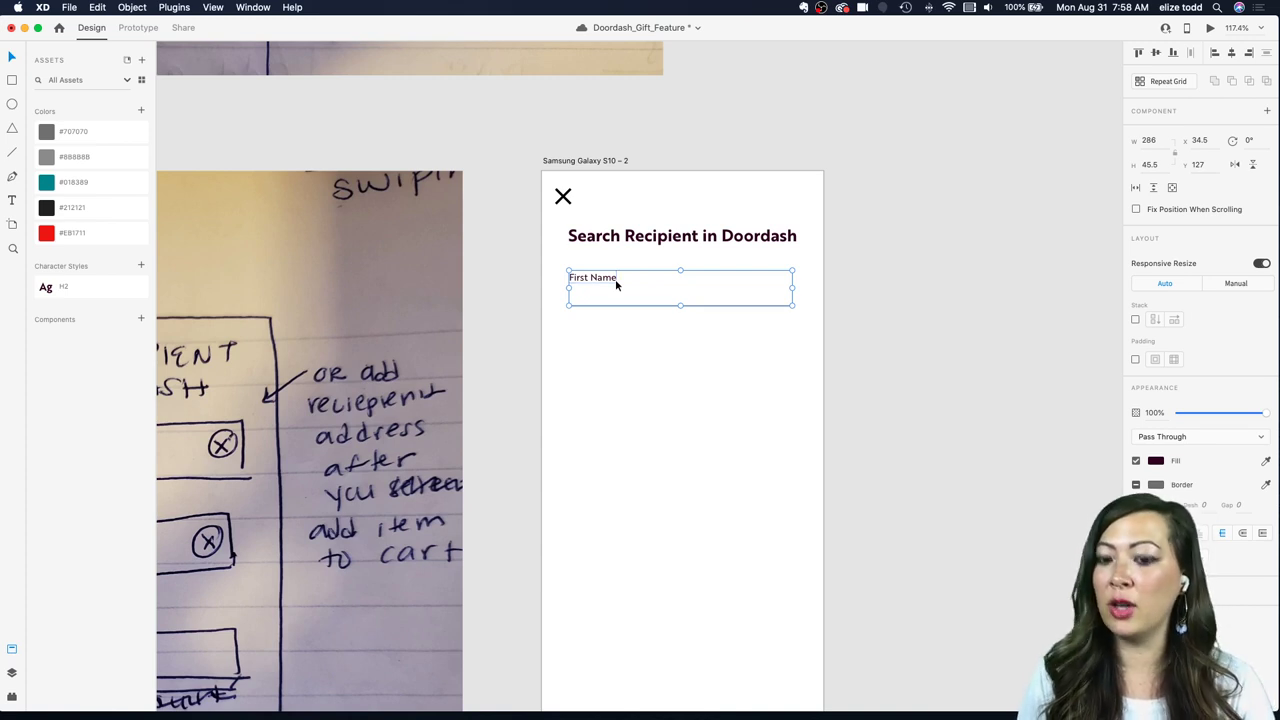
key(super+k)
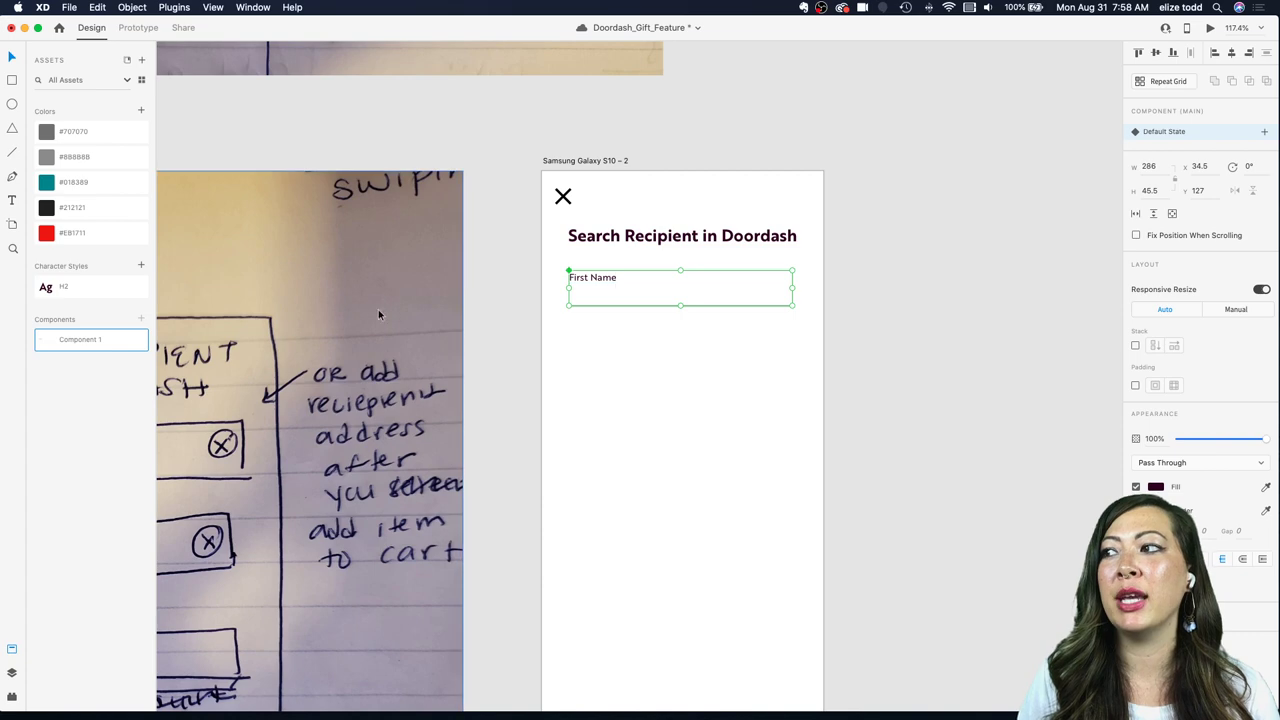
Step: Duplicate the First Name field component directly below the original, at about Y 197
scroll(543, 294, up, 5)
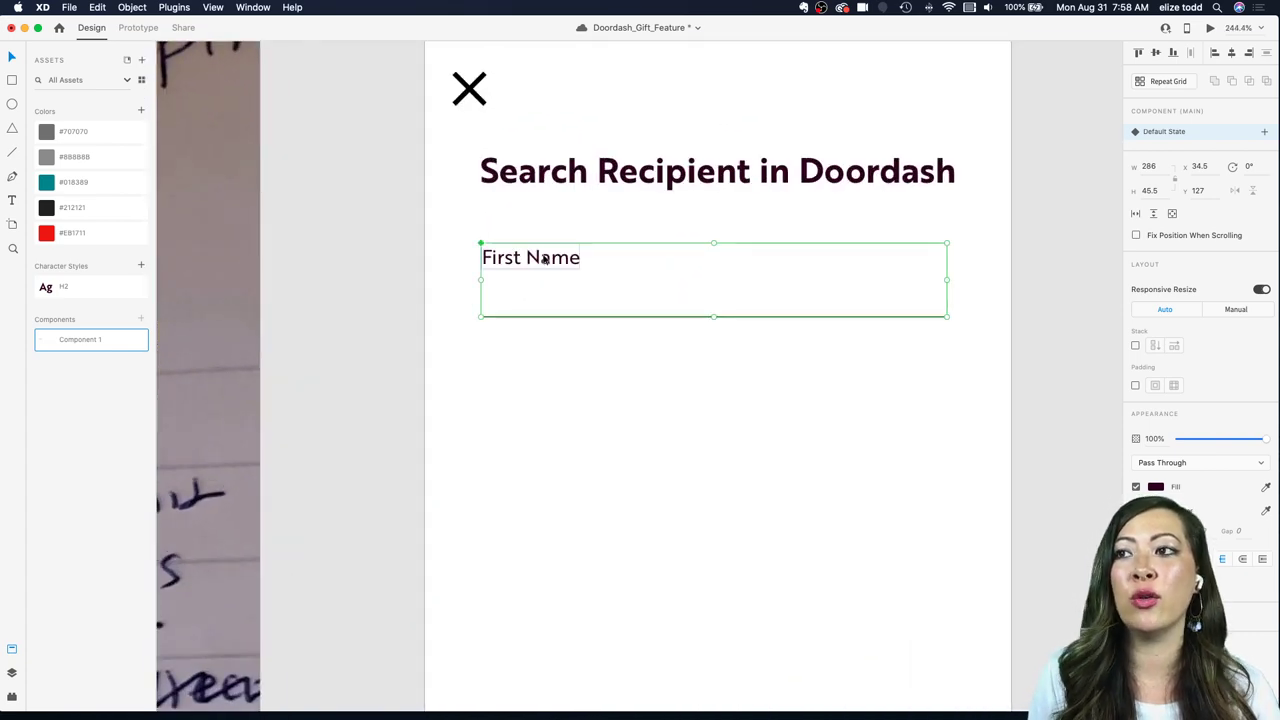
scroll(544, 259, down, 3)
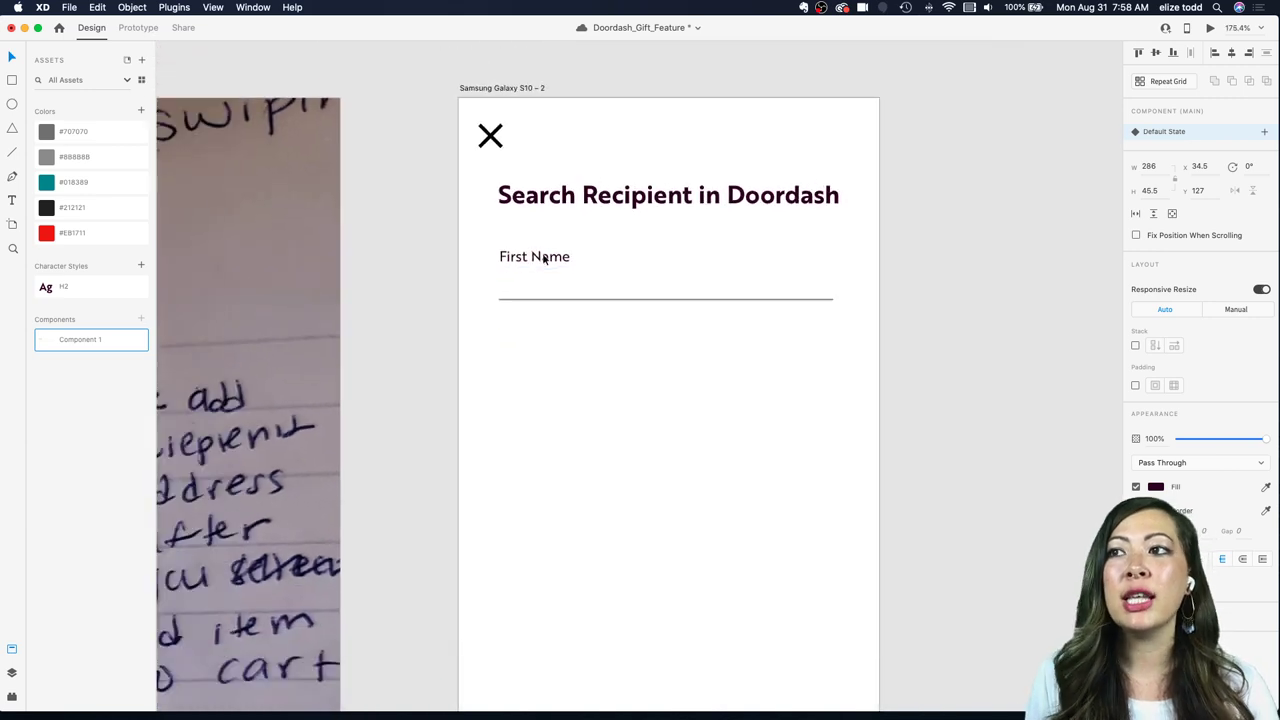
drag(544, 259, 541, 338)
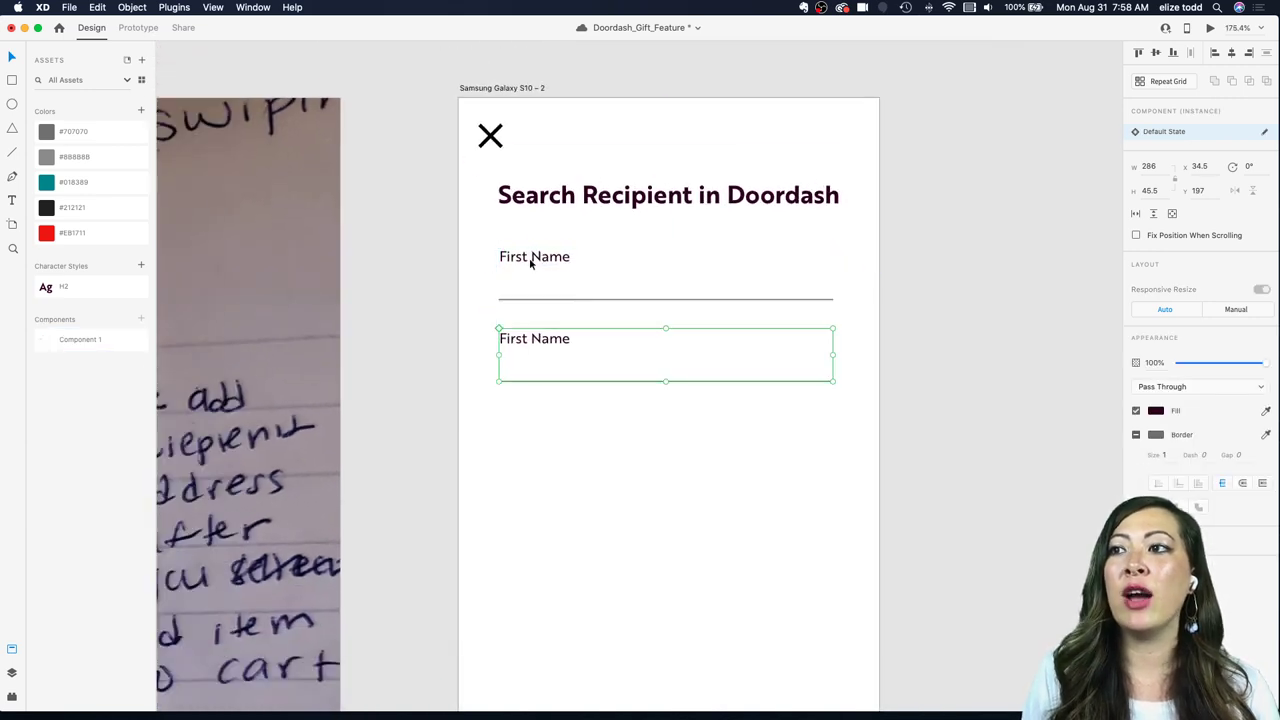
Step: Try the red #EB1711 on the main component's First Name label and undo the colour change
click(523, 254)
double_click(548, 254)
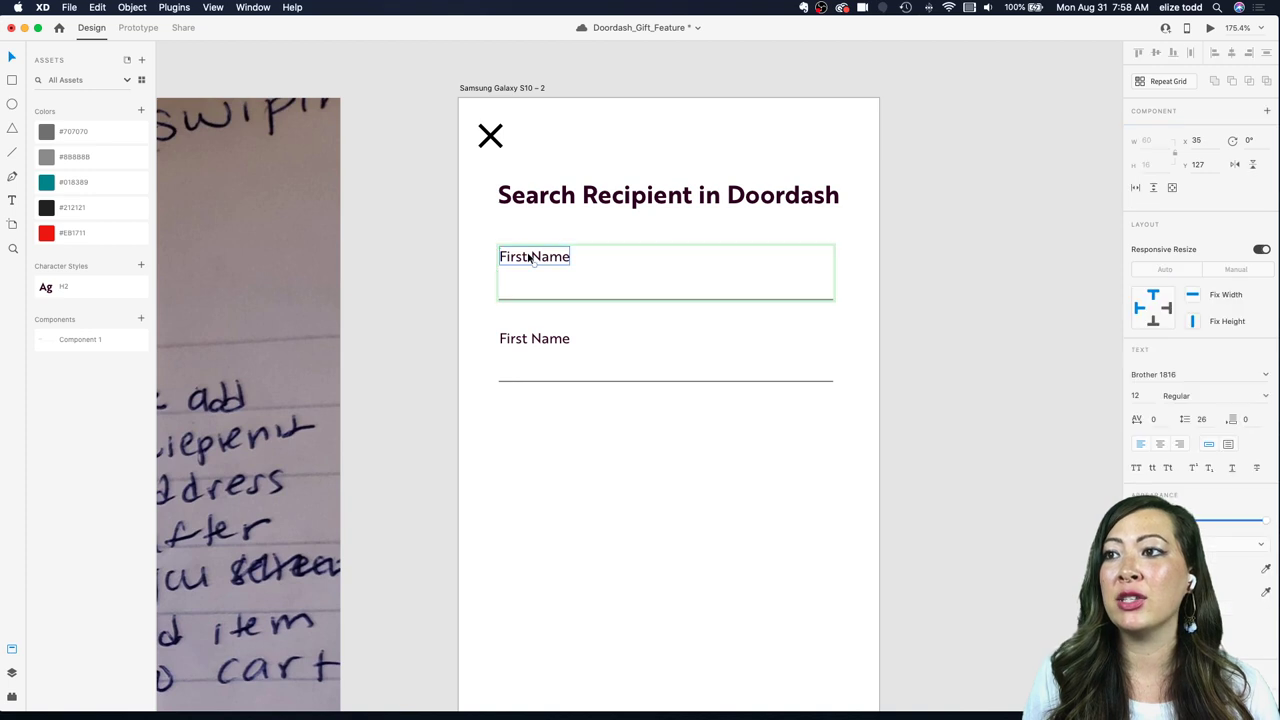
click(60, 232)
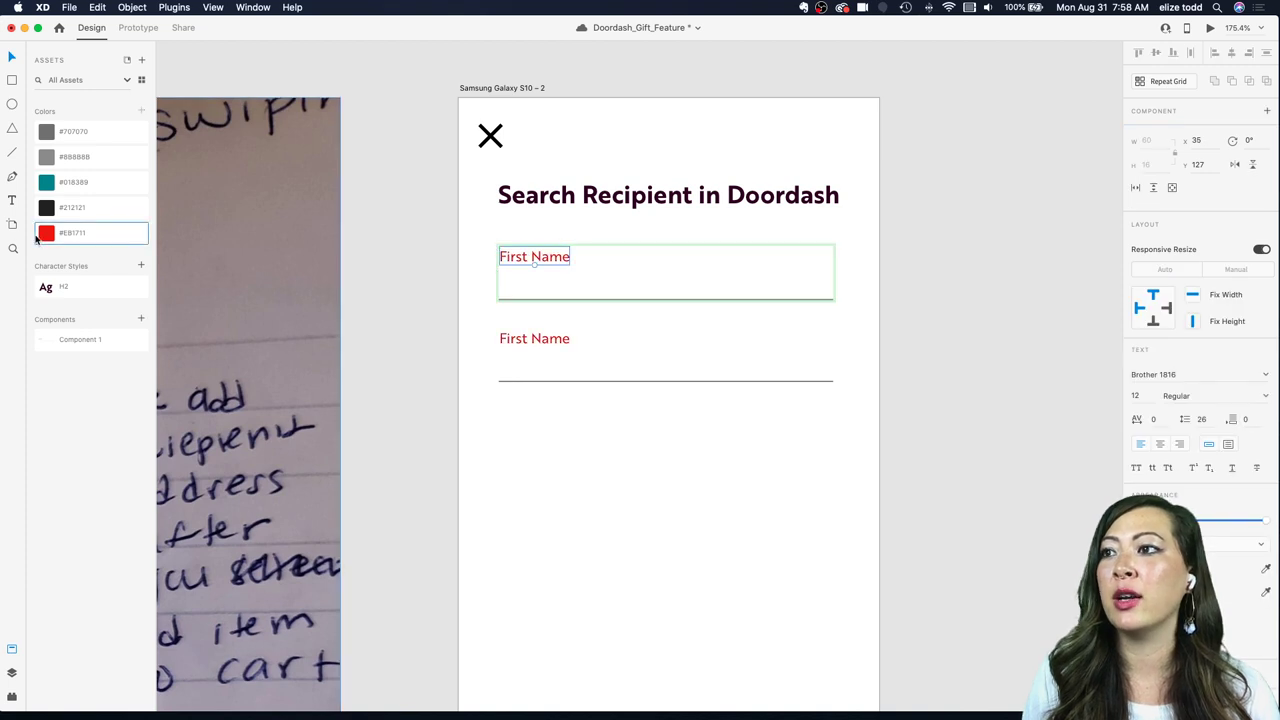
click(471, 362)
key(super+z)
key(super+z)
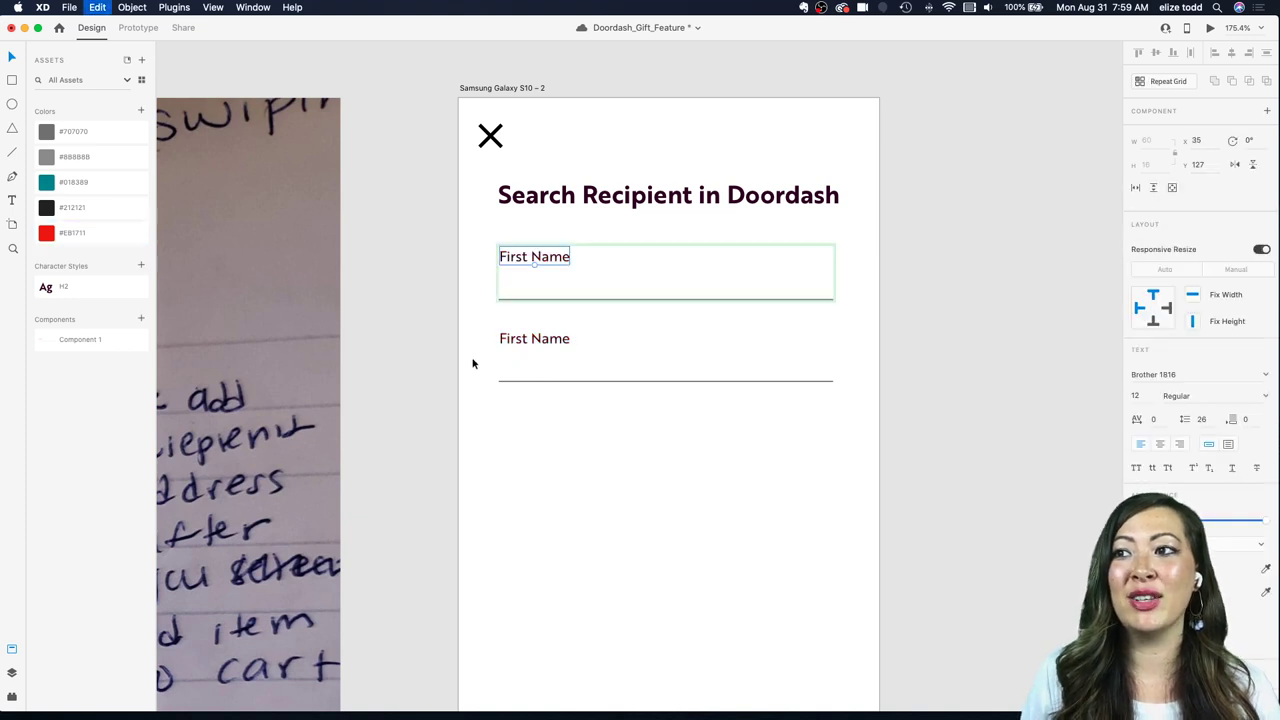
Step: Change the lower field copy's label to "Last Name"
double_click(538, 341)
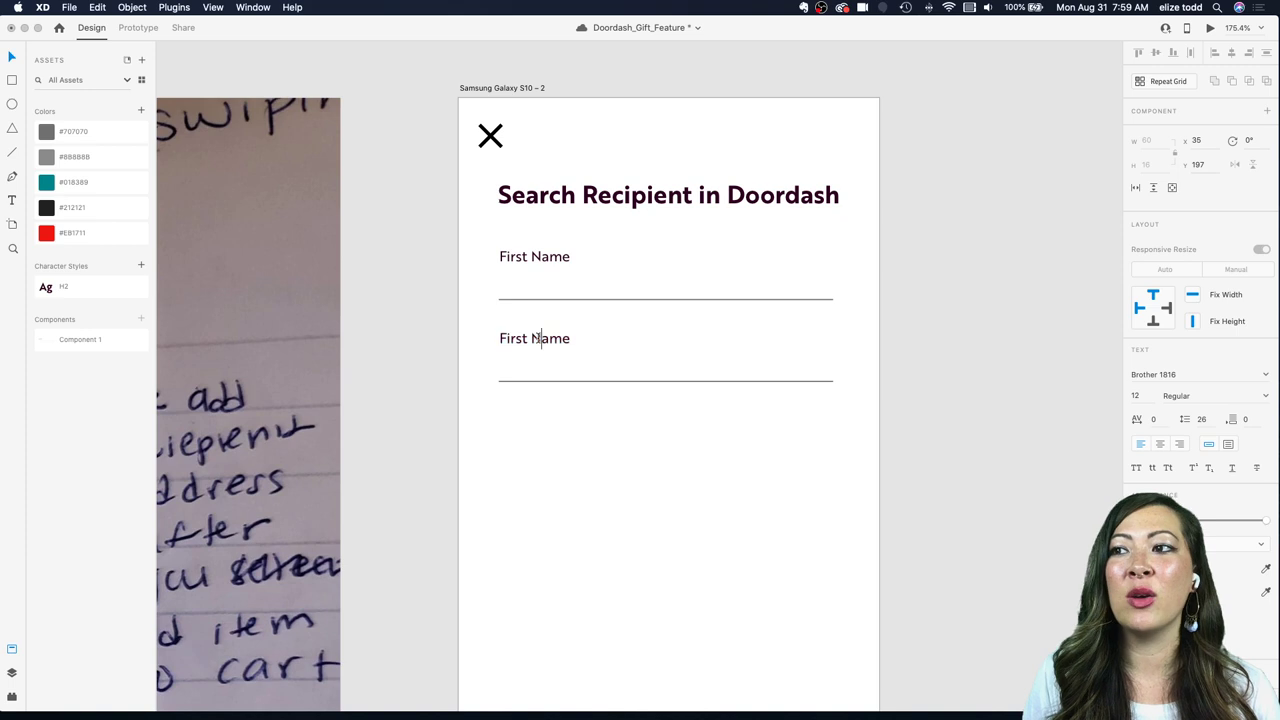
drag(522, 338, 491, 338)
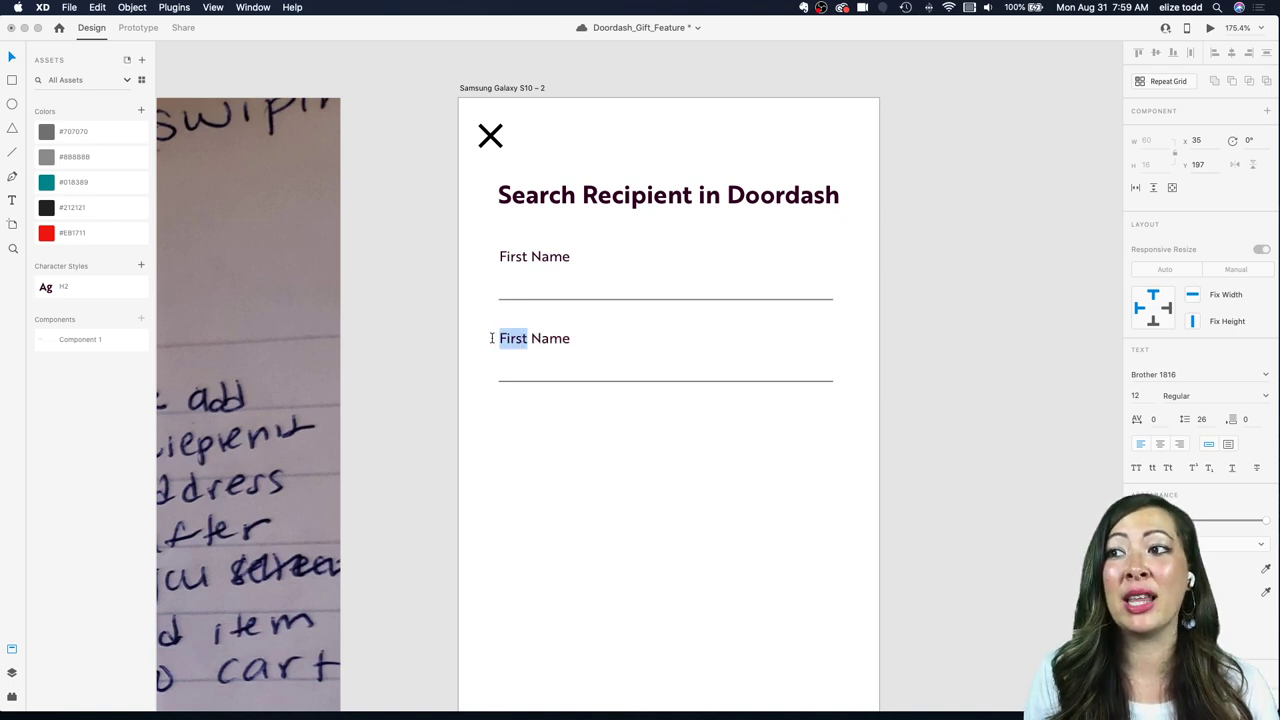
text(Last)
click(545, 454)
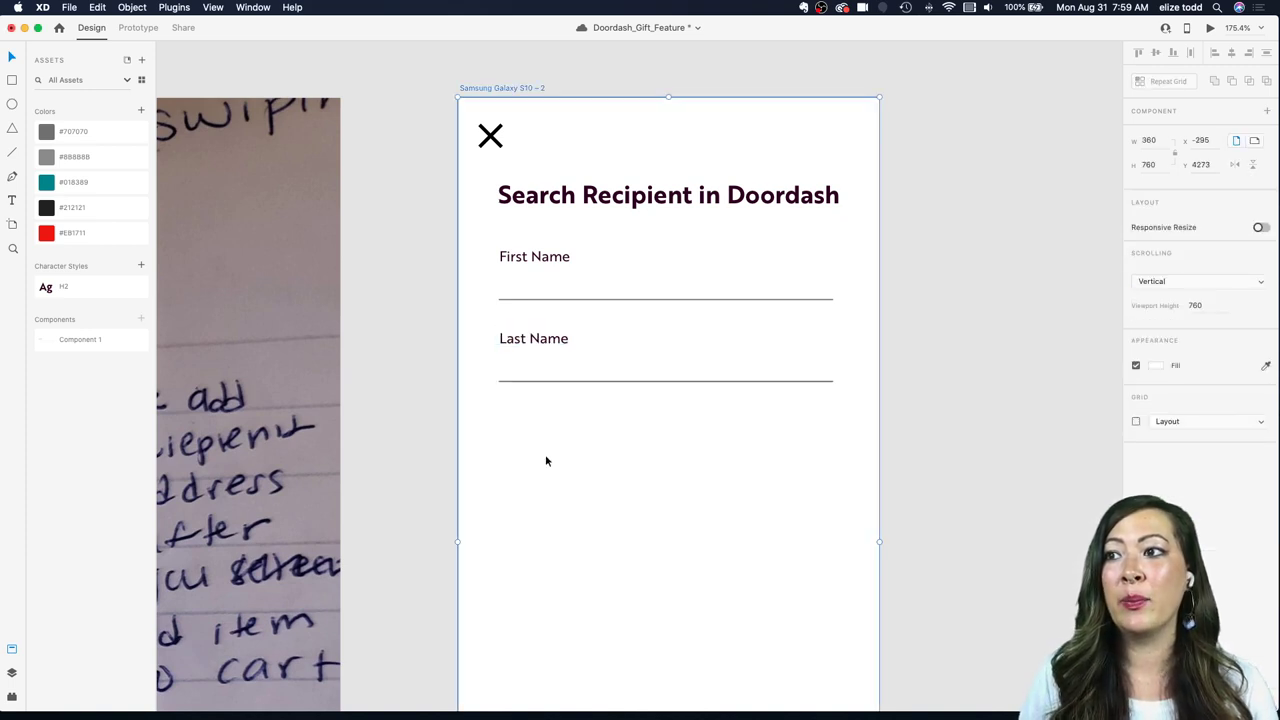
Step: Compare the First Name and Last Name fields on the artboard with the recipient search sketch
scroll(545, 454, down, 3)
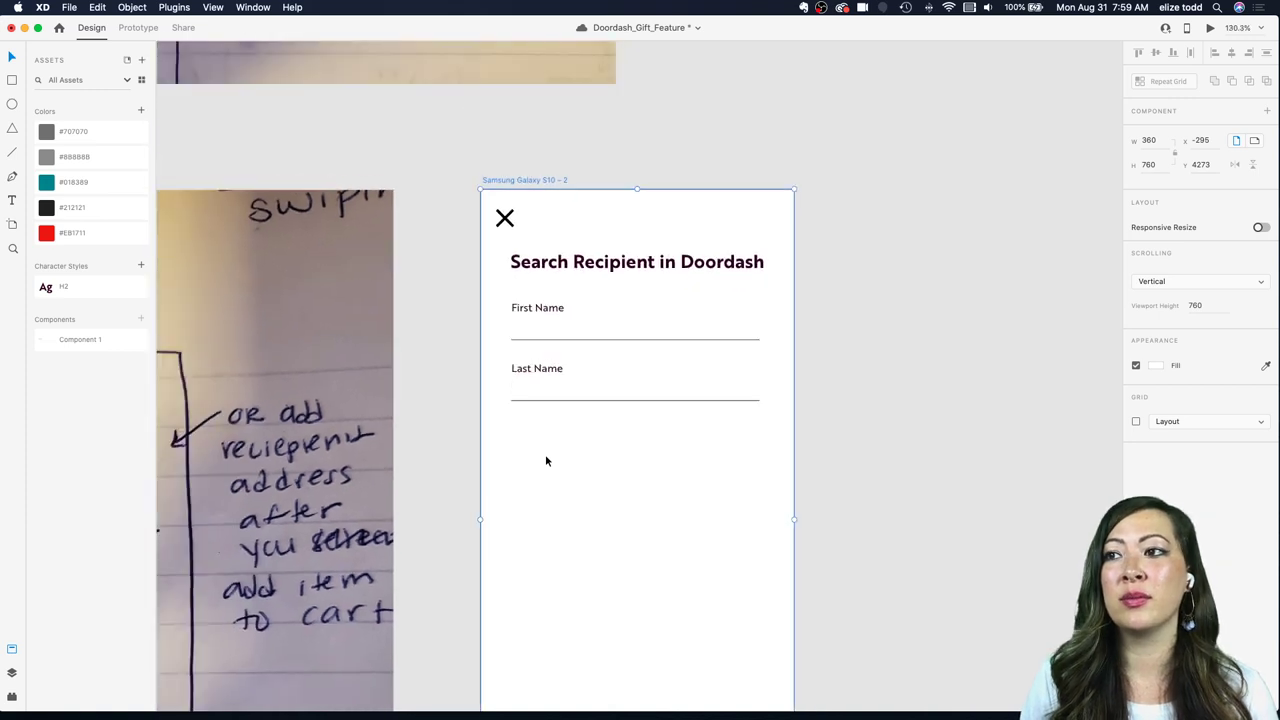
click(540, 311)
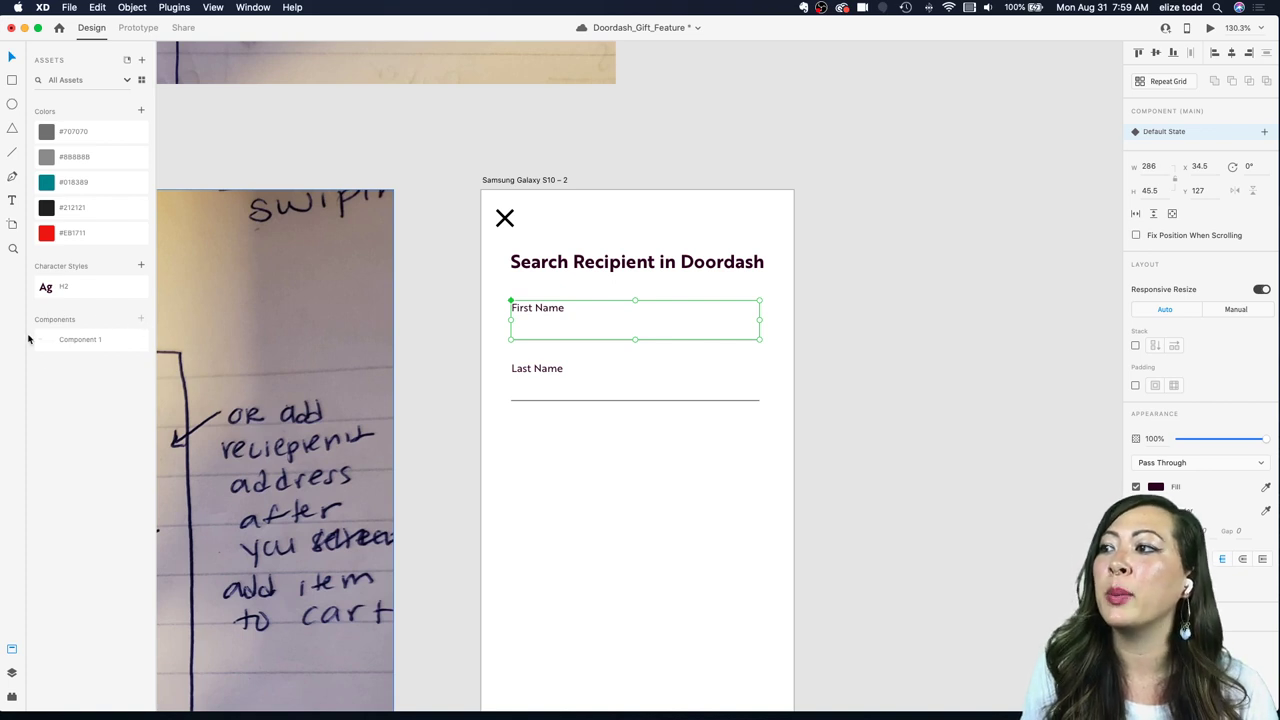
click(589, 407)
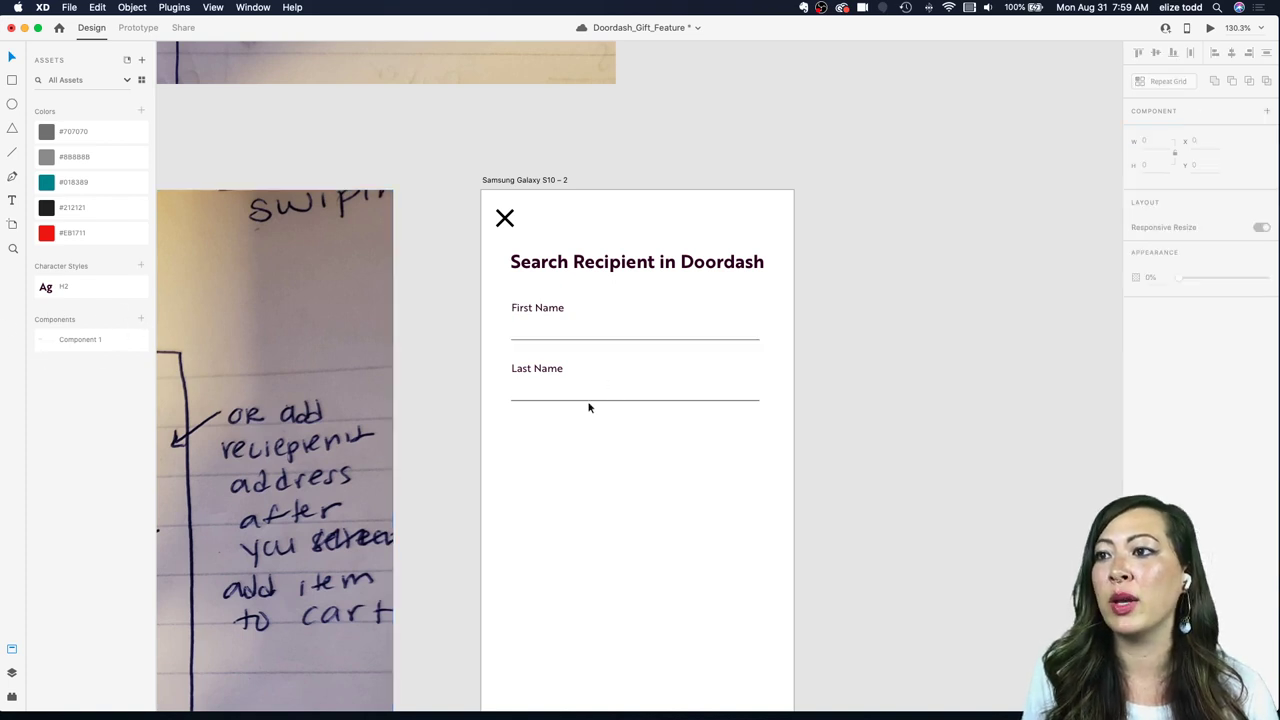
scroll(589, 407, down, 5)
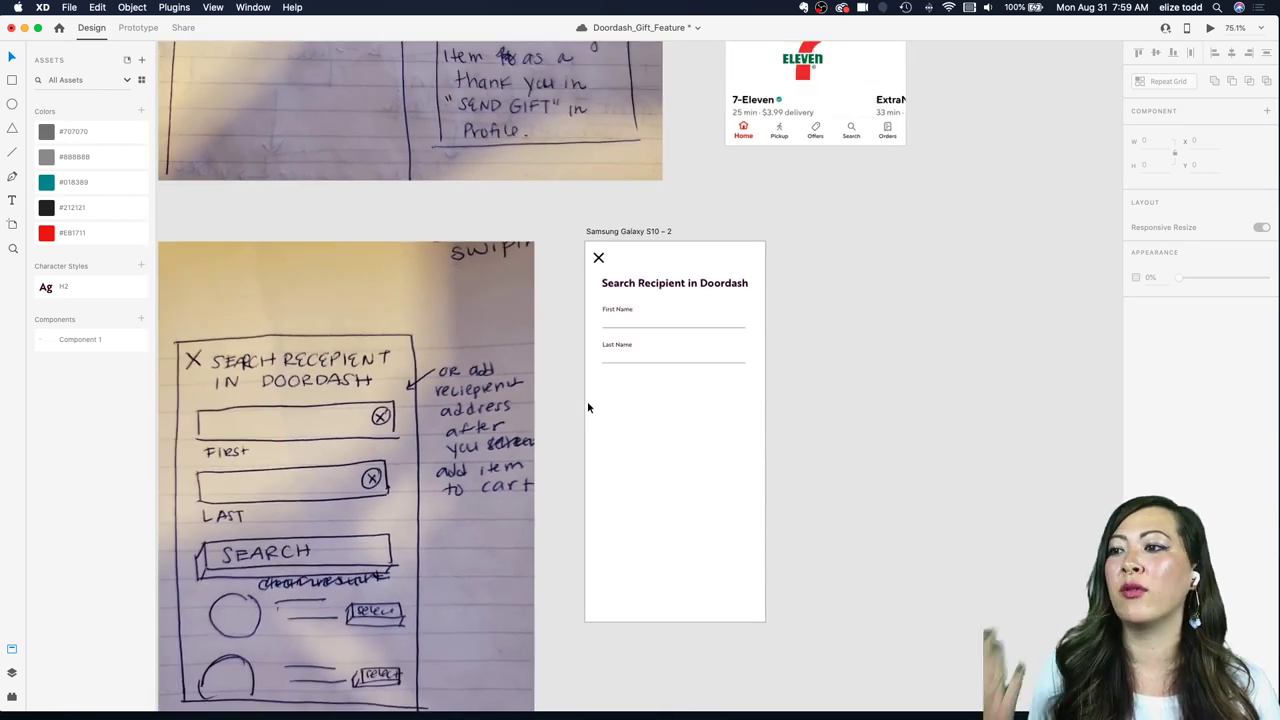
scroll(587, 407, left, 2)
scroll(690, 330, up, 5)
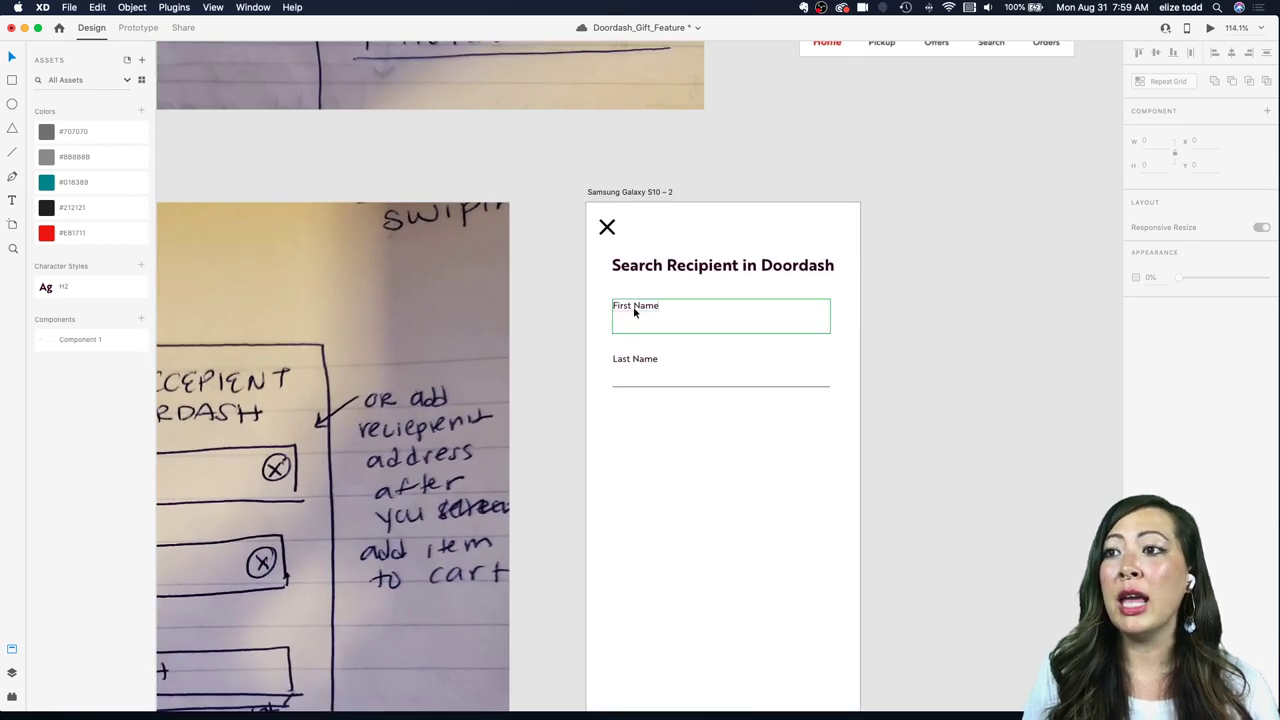
scroll(634, 309, left, 3)
scroll(634, 309, down, 1)
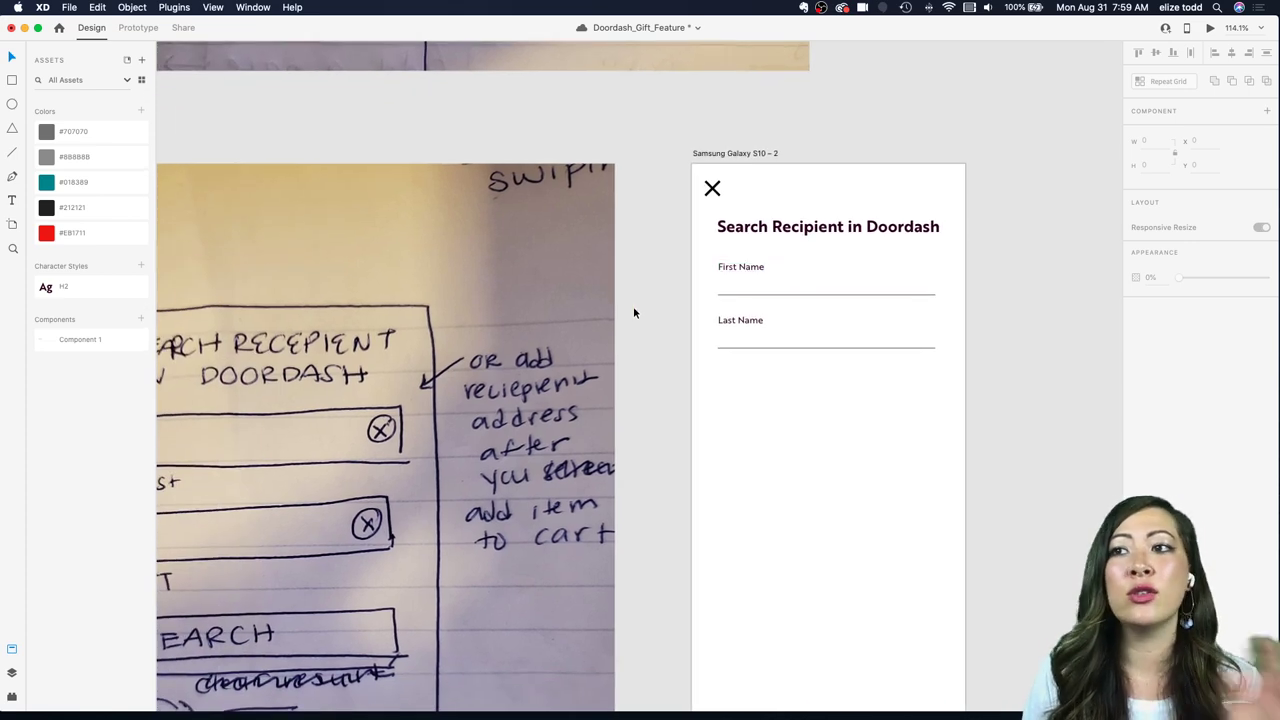
scroll(633, 313, down, 4)
scroll(720, 290, up, 3)
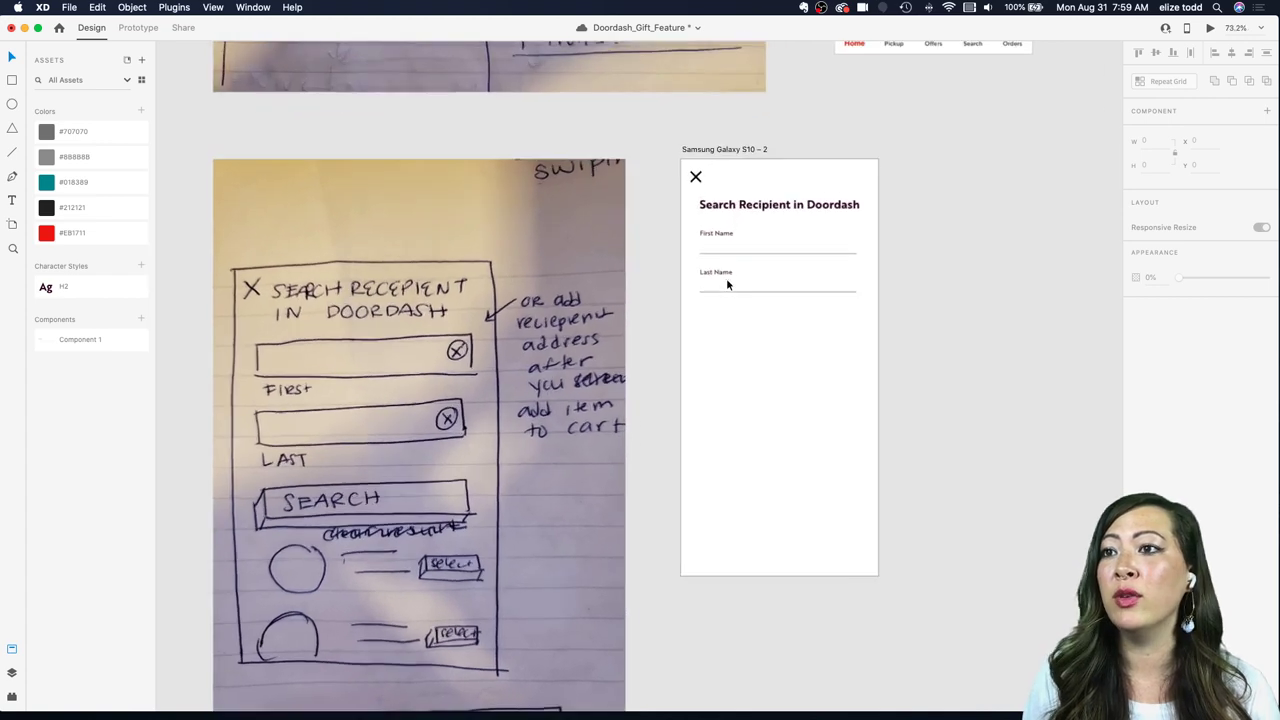
Step: Draw a button rectangle about 287 by 49 below the Last Name field, aligned to the field width
key(r)
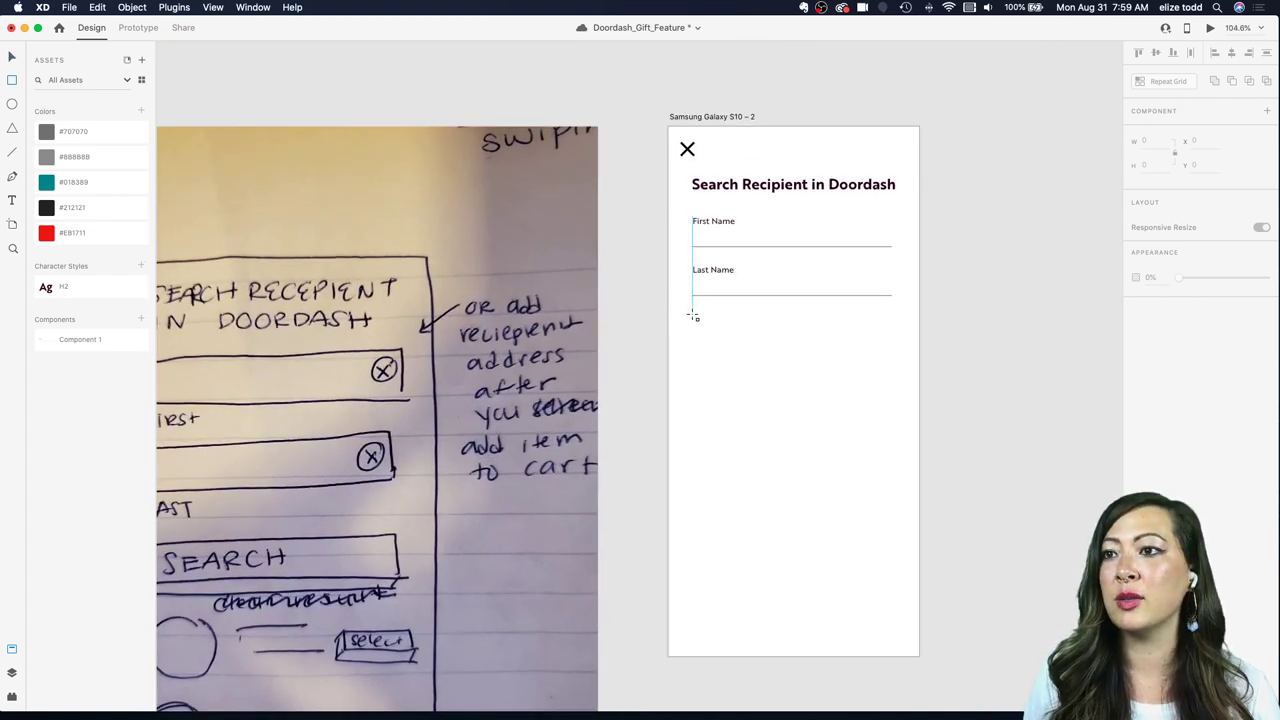
mouse_move(692, 315)
mouse_down()
mouse_move(920, 400)
mouse_move(895, 386)
mouse_move(893, 350)
mouse_up()
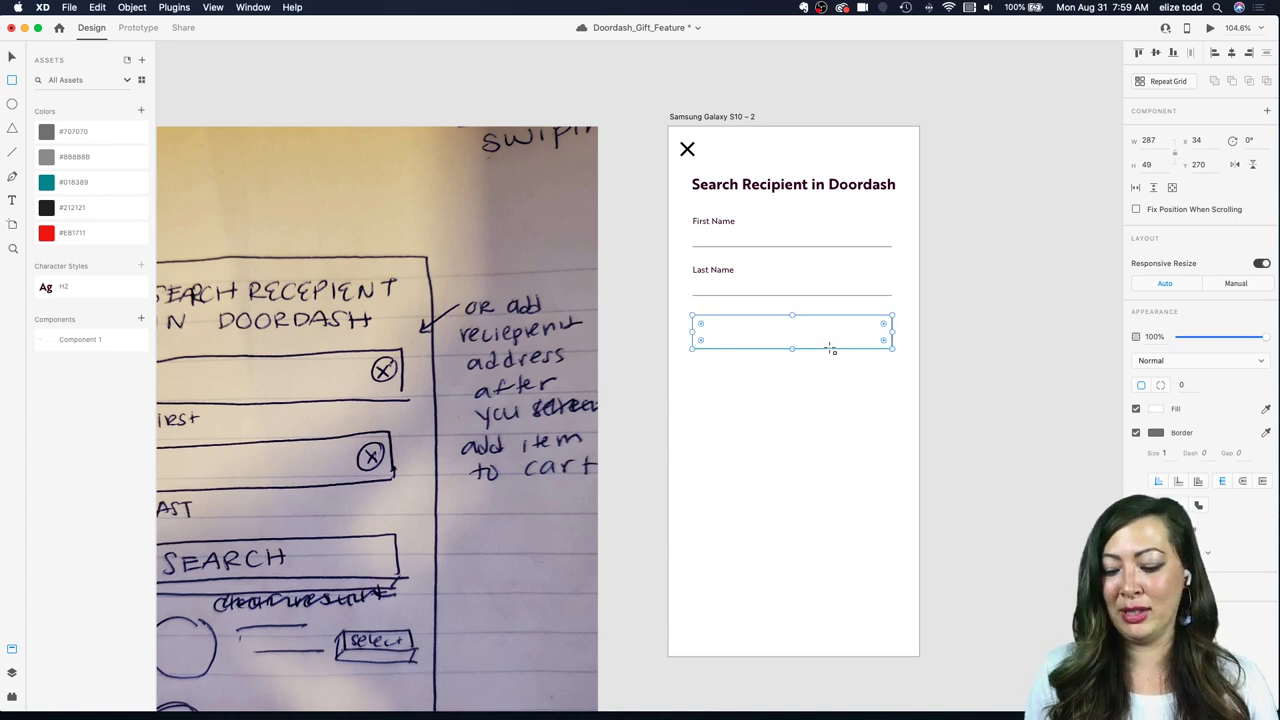
scroll(789, 340, down, 5)
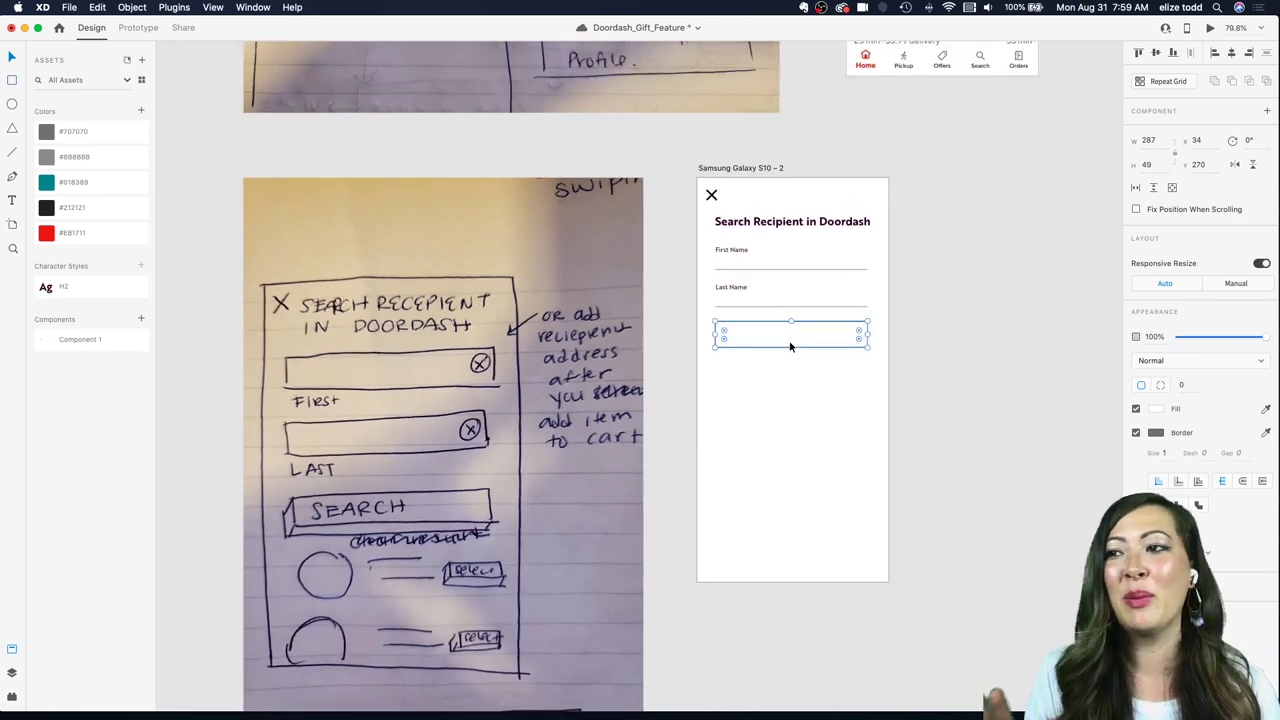
Step: Add the text "SEARCH" inside the button rectangle below the Last Name field
scroll(789, 346, up, 5)
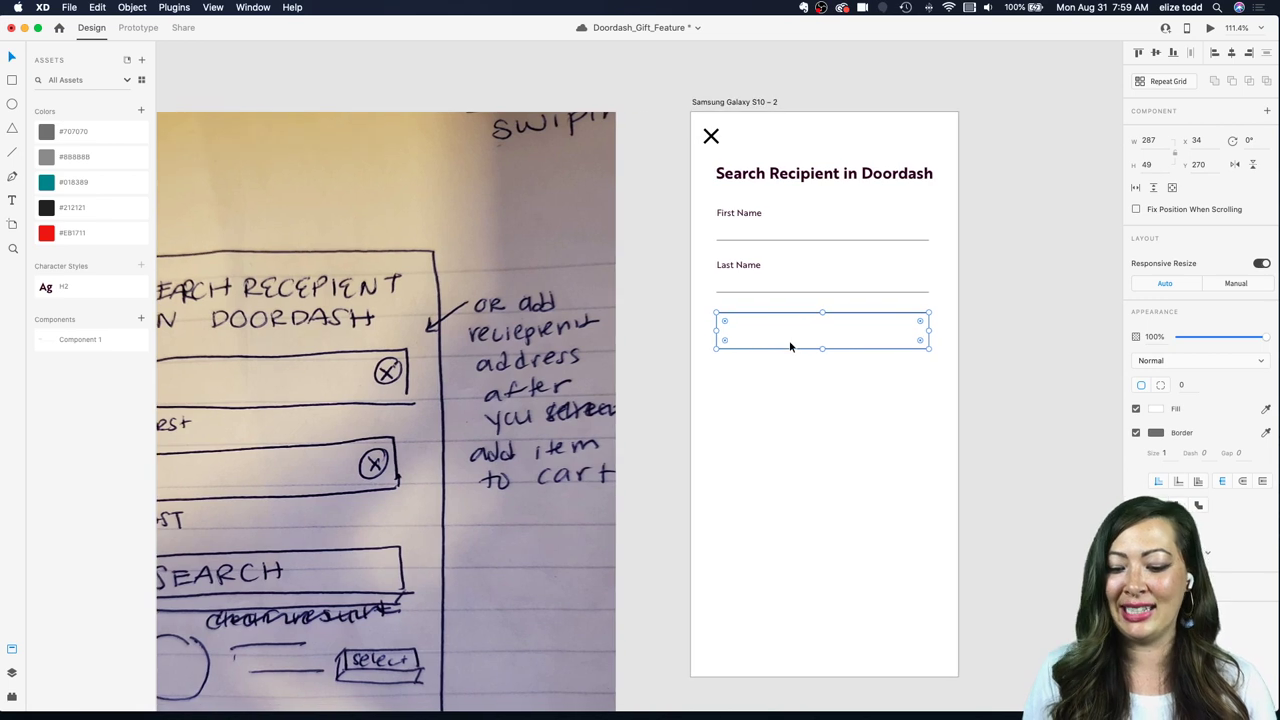
key(t)
click(821, 337)
text(SEA)
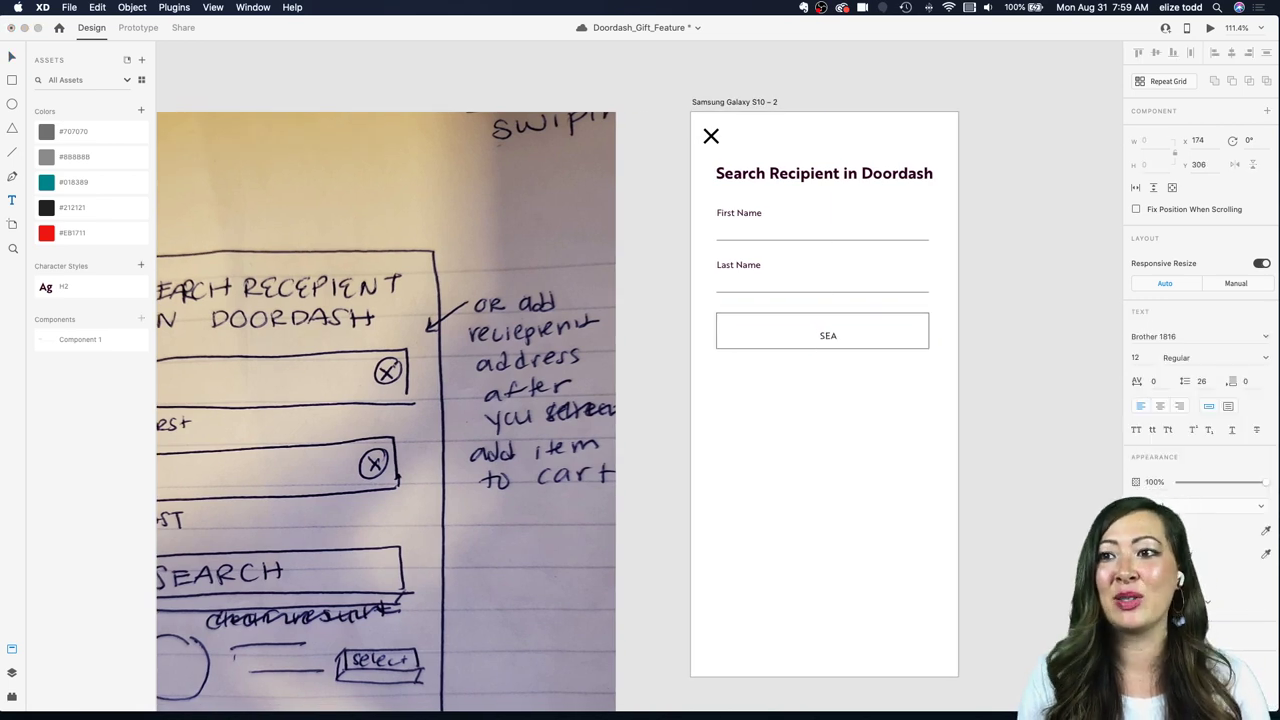
text(RCH)
key(Escape)
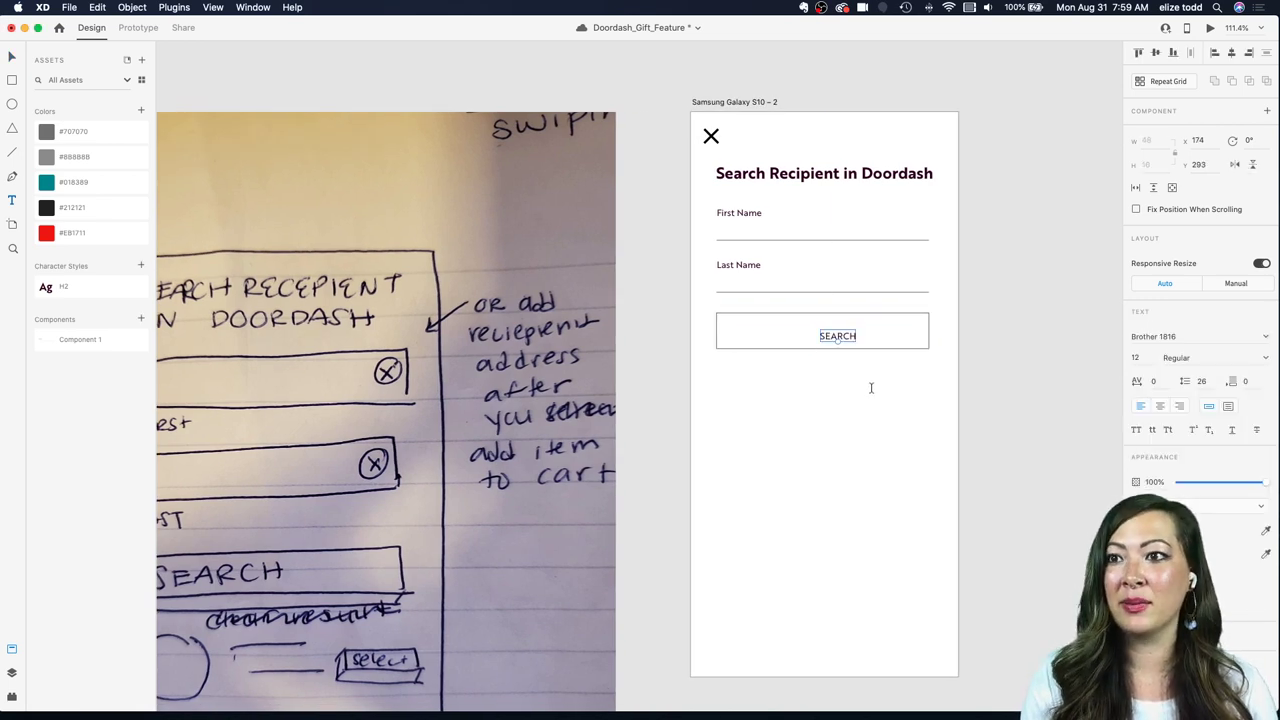
Step: Center the SEARCH text within the button rectangle and turn the text and rectangle into a component
drag(837, 340, 823, 332)
click(878, 331)
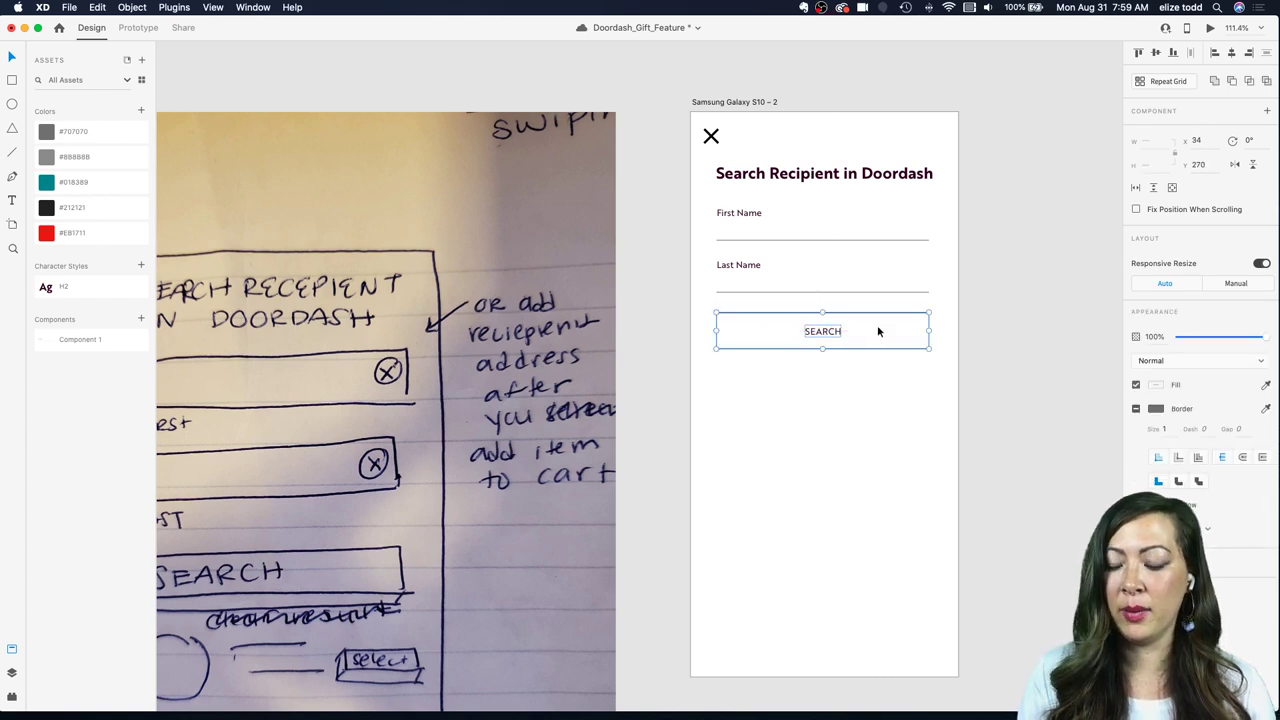
key(super+k)
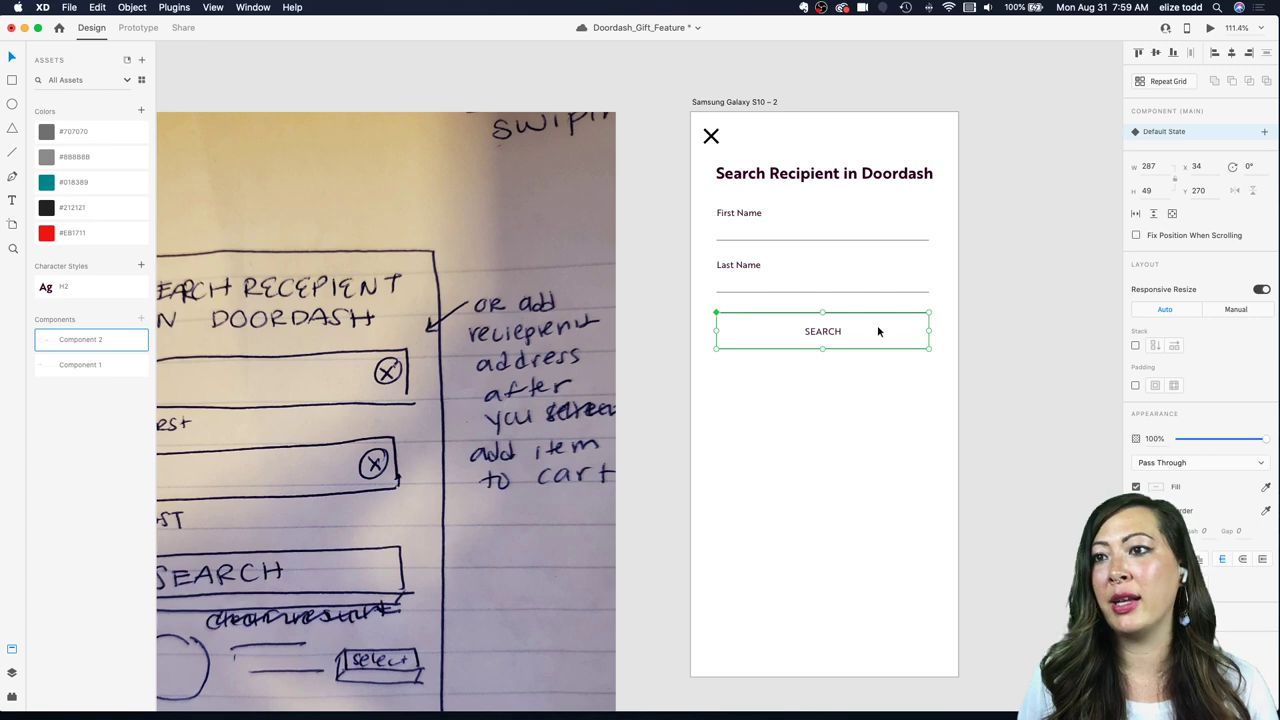
Step: Draw a circle of about 76 by 76 below the SEARCH button, aligned with the button's left edge, as in the sketch
scroll(982, 319, down, 5)
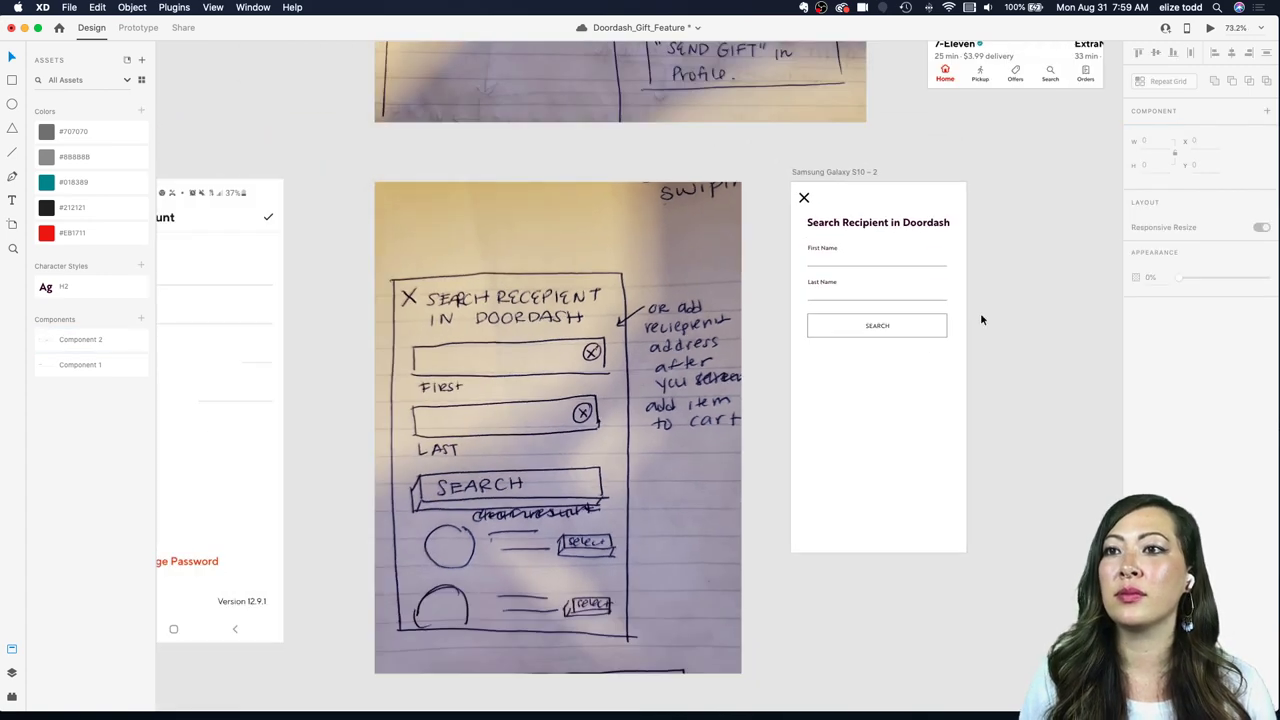
scroll(792, 292, up, 3)
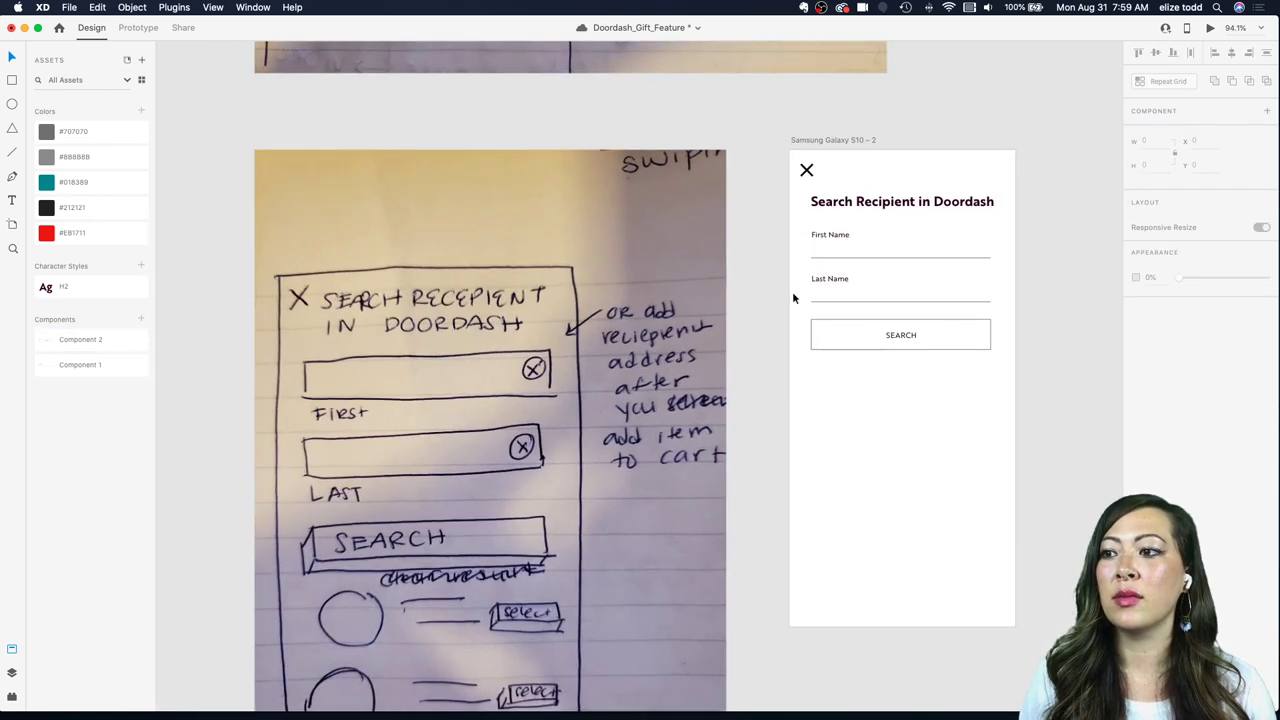
scroll(882, 307, down, 2)
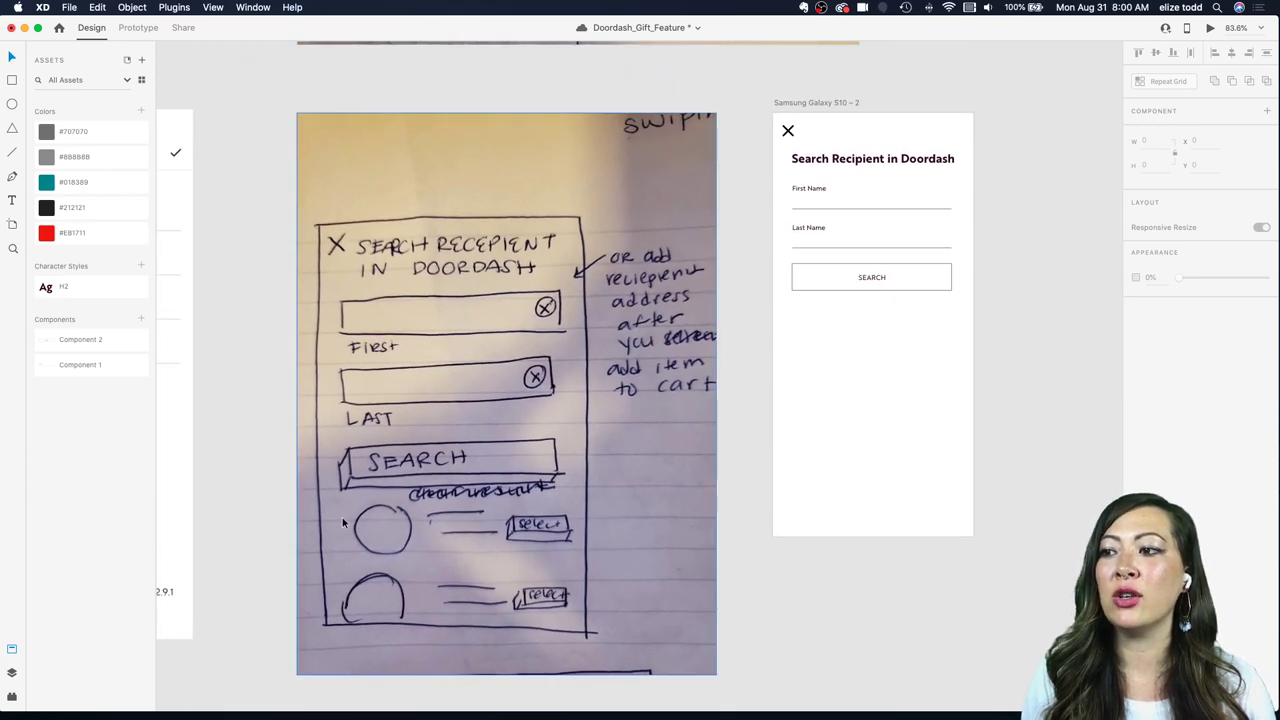
scroll(831, 385, up, 4)
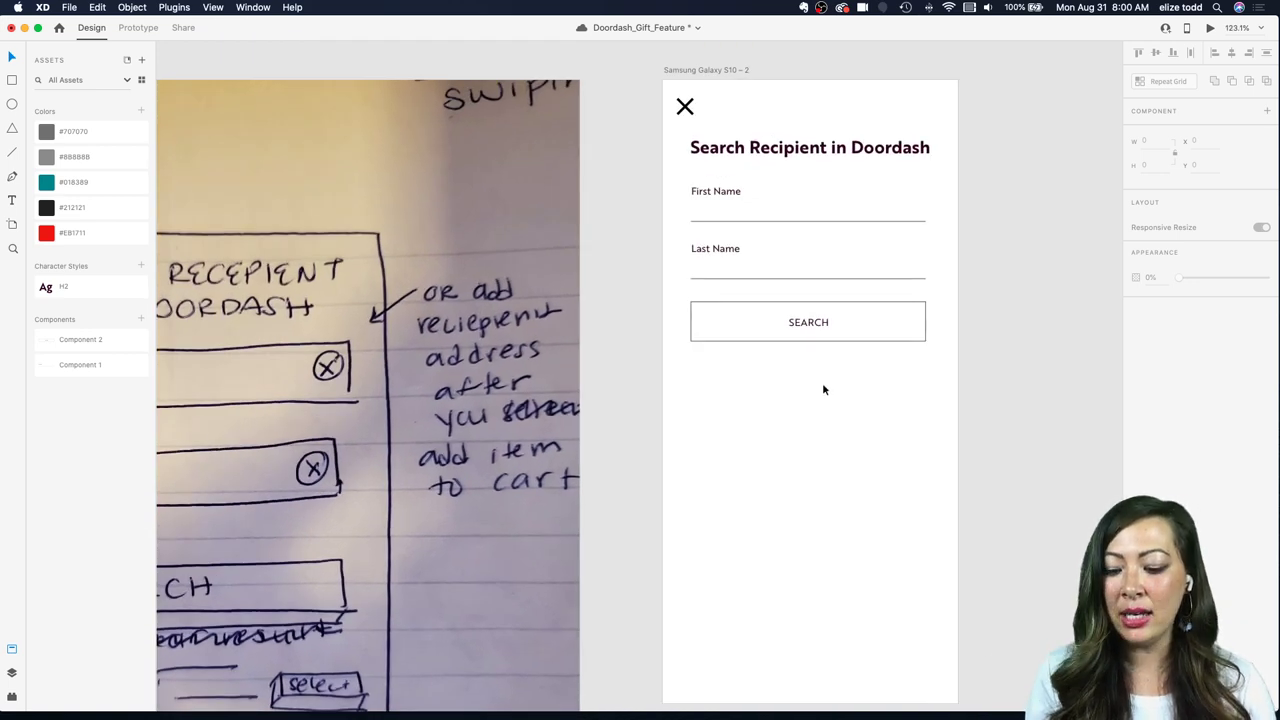
key(e)
mouse_move(691, 368)
mouse_down()
mouse_move(755, 431)
mouse_move(718, 398)
mouse_up()
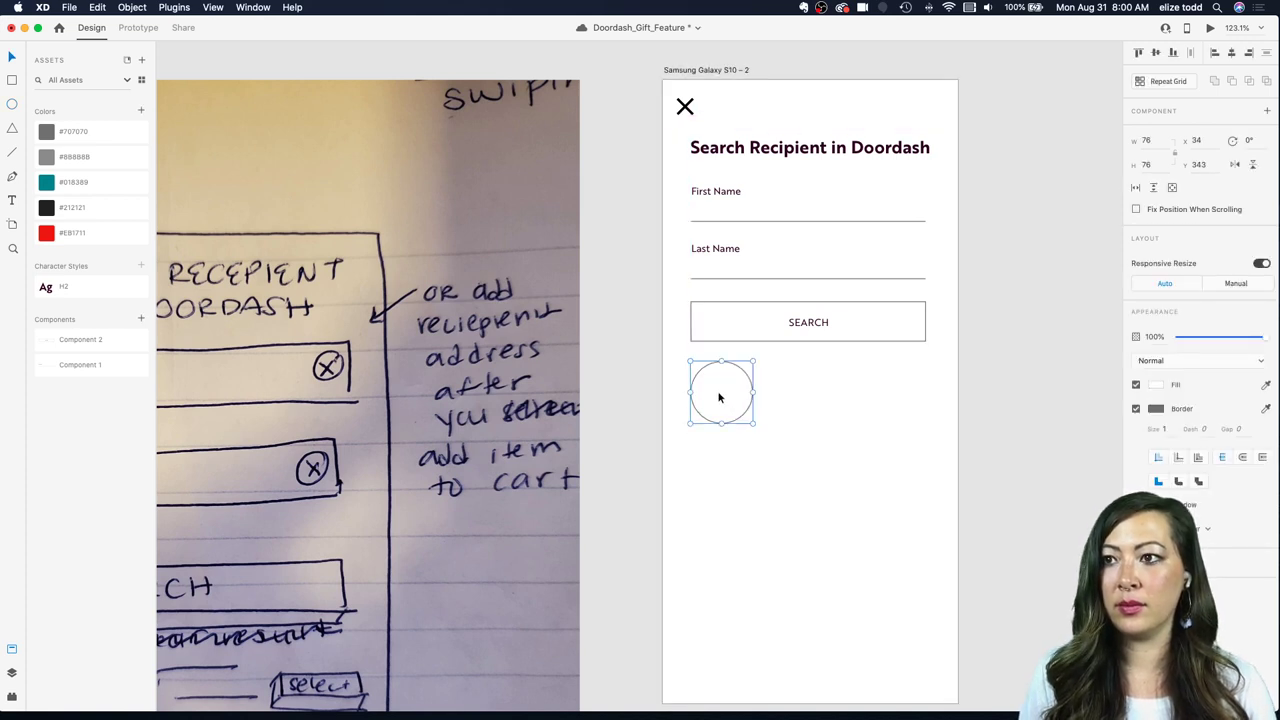
Step: Add the text "First and Last Name" beside the circle
key(t)
click(773, 376)
text(N)
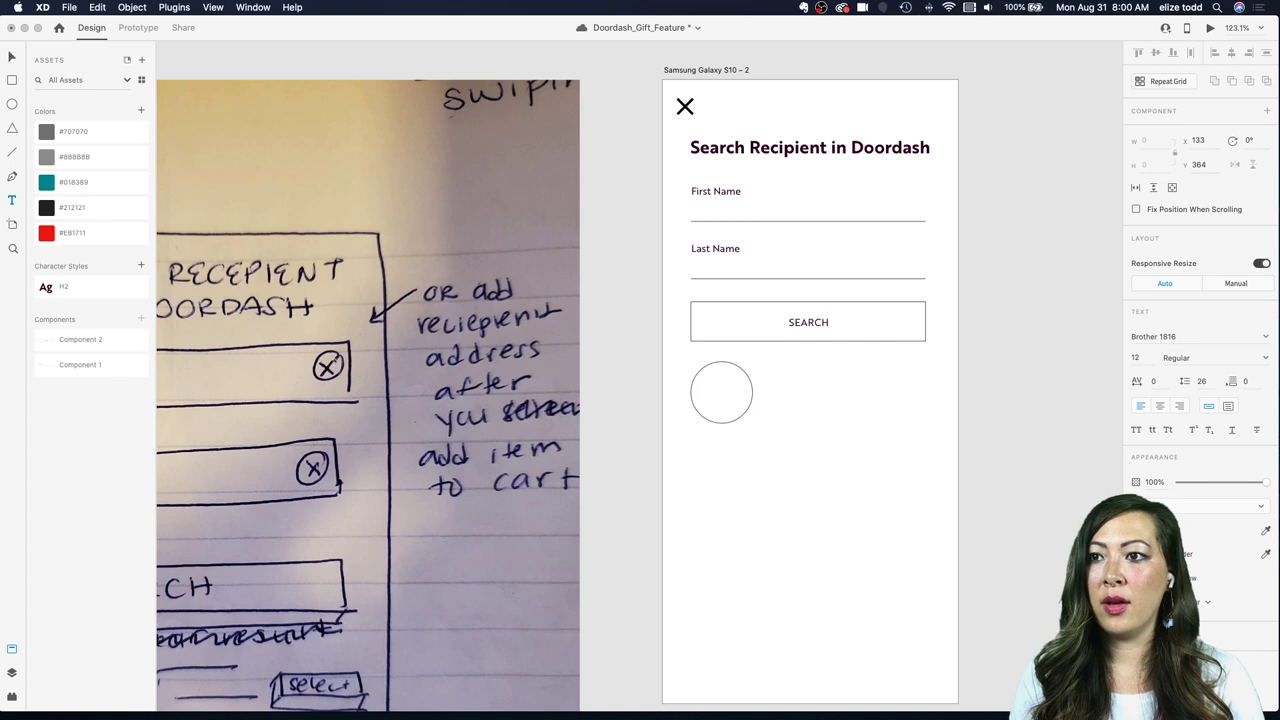
text(irst and LAs)
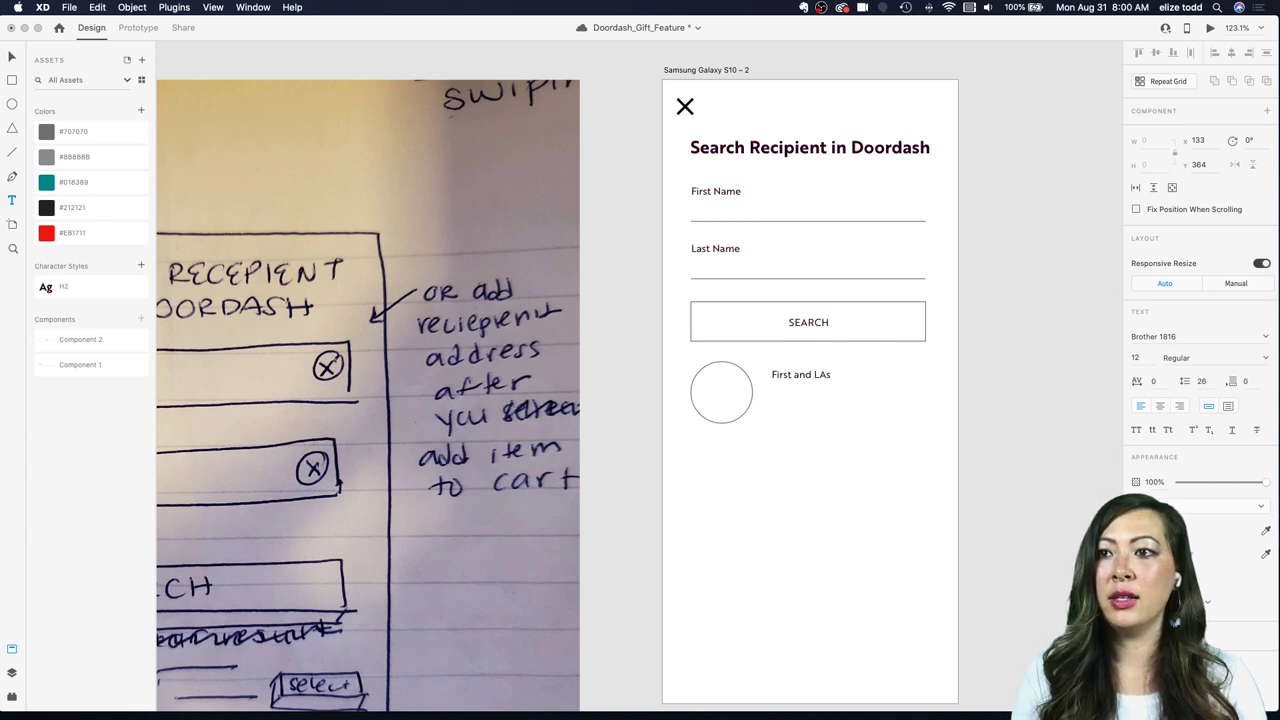
text(t NAme)
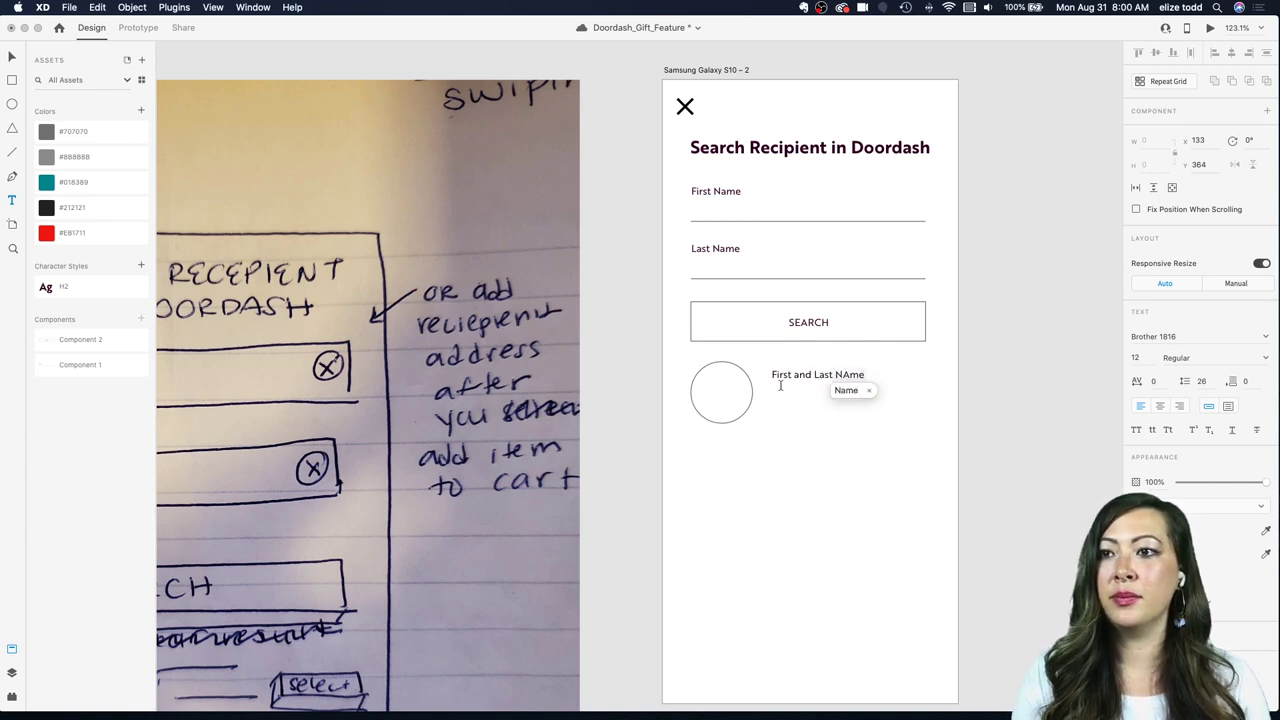
key(BackSpace)
key(BackSpace)
key(BackSpace)
text(ame)
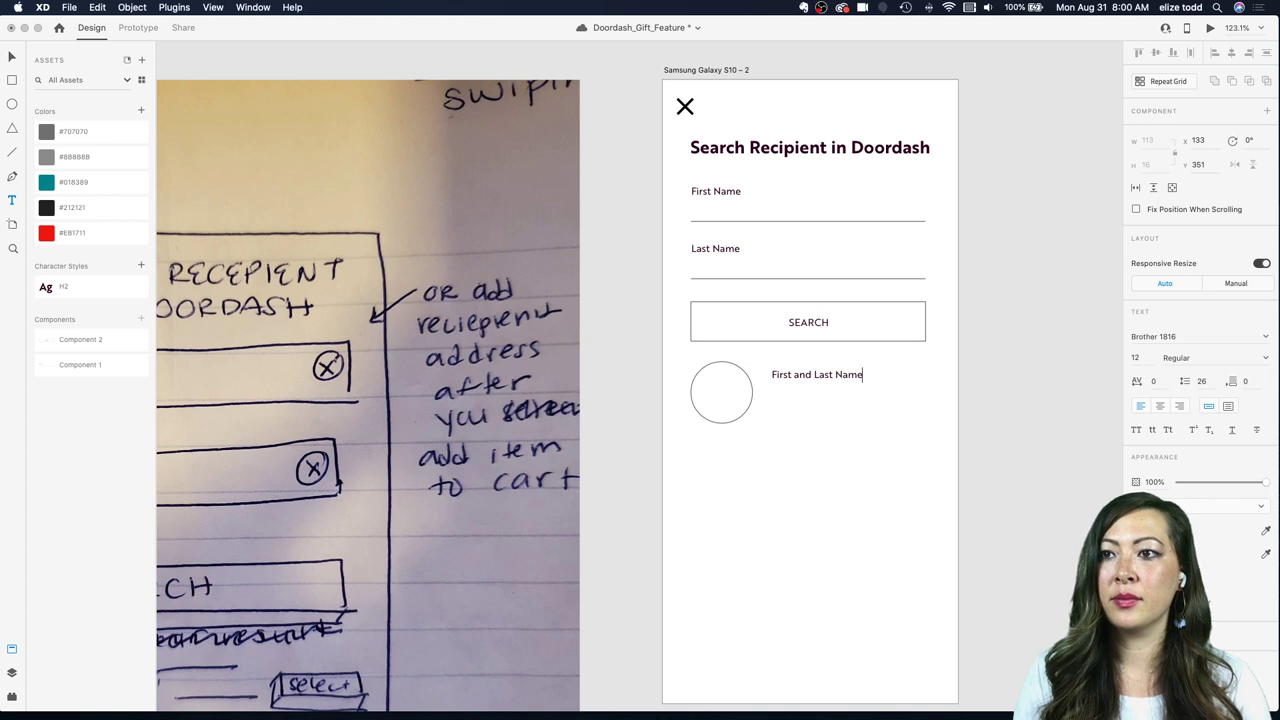
Step: Replace the placeholder text beside the circle with a sample recipient's full name and make it bold
double_click(826, 375)
triple_click(826, 375)
text(P)
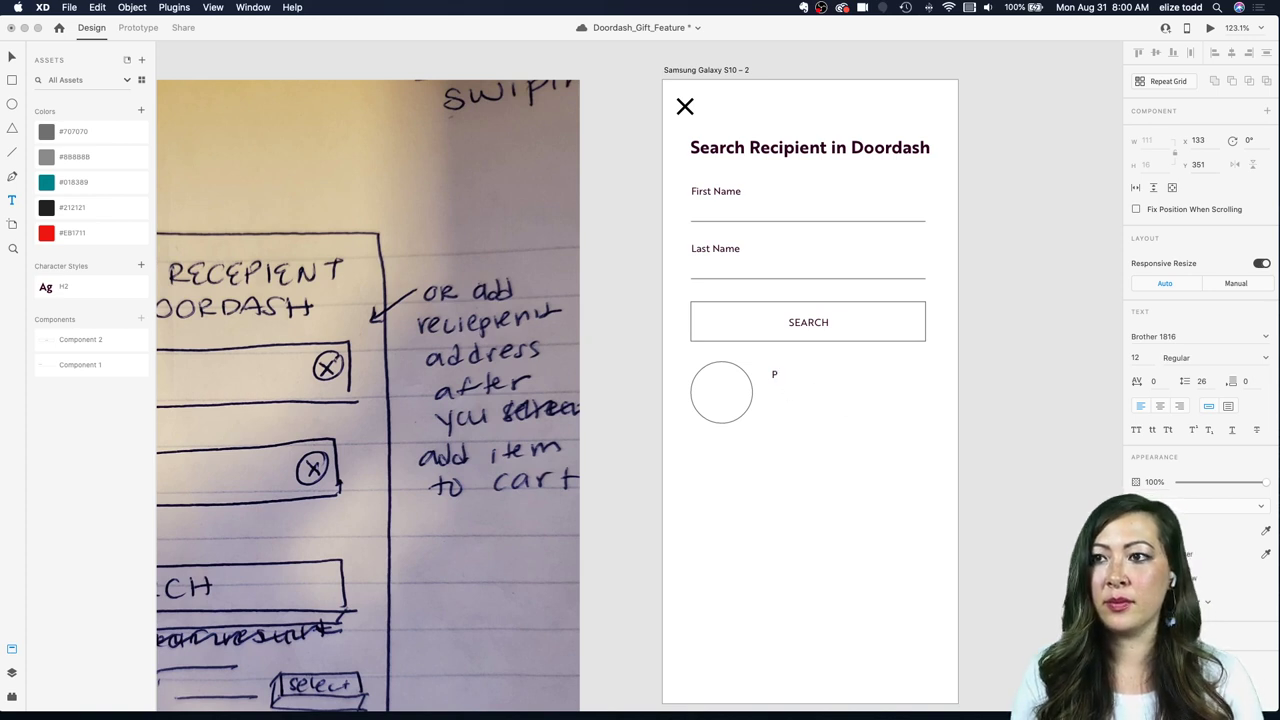
text(eggy S)
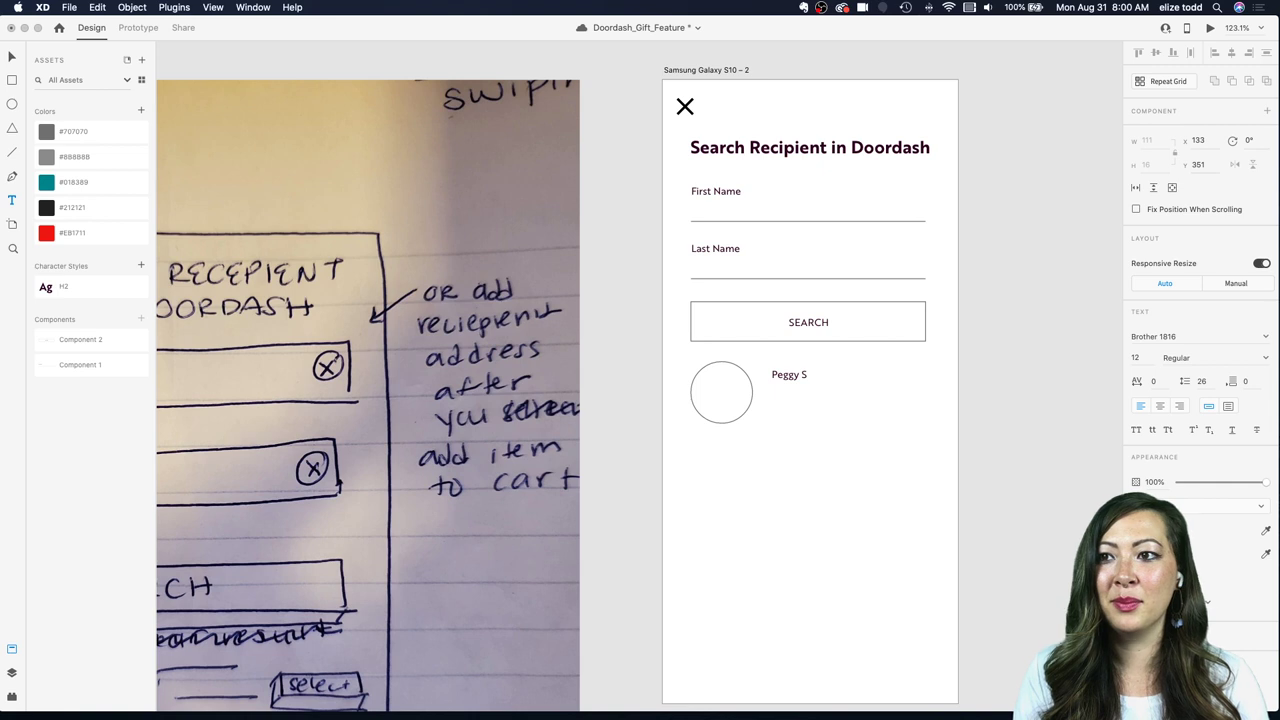
text(ue)
key(Escape)
key(super+b)
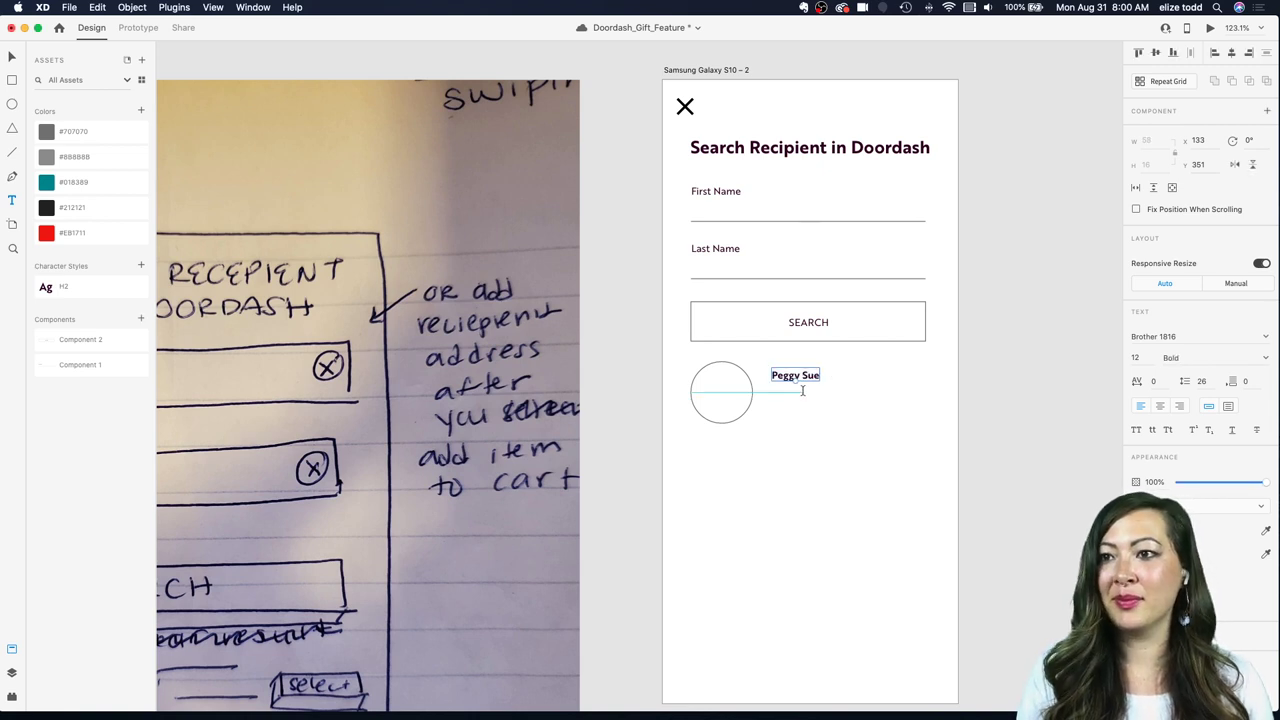
Step: Move the recipient's name nearer to the circle and change a copy below it to "Los Angeles, CA"
mouse_move(791, 378)
mouse_down()
mouse_move(780, 374)
mouse_move(780, 389)
mouse_up()
double_click(780, 389)
key(BackSpace)
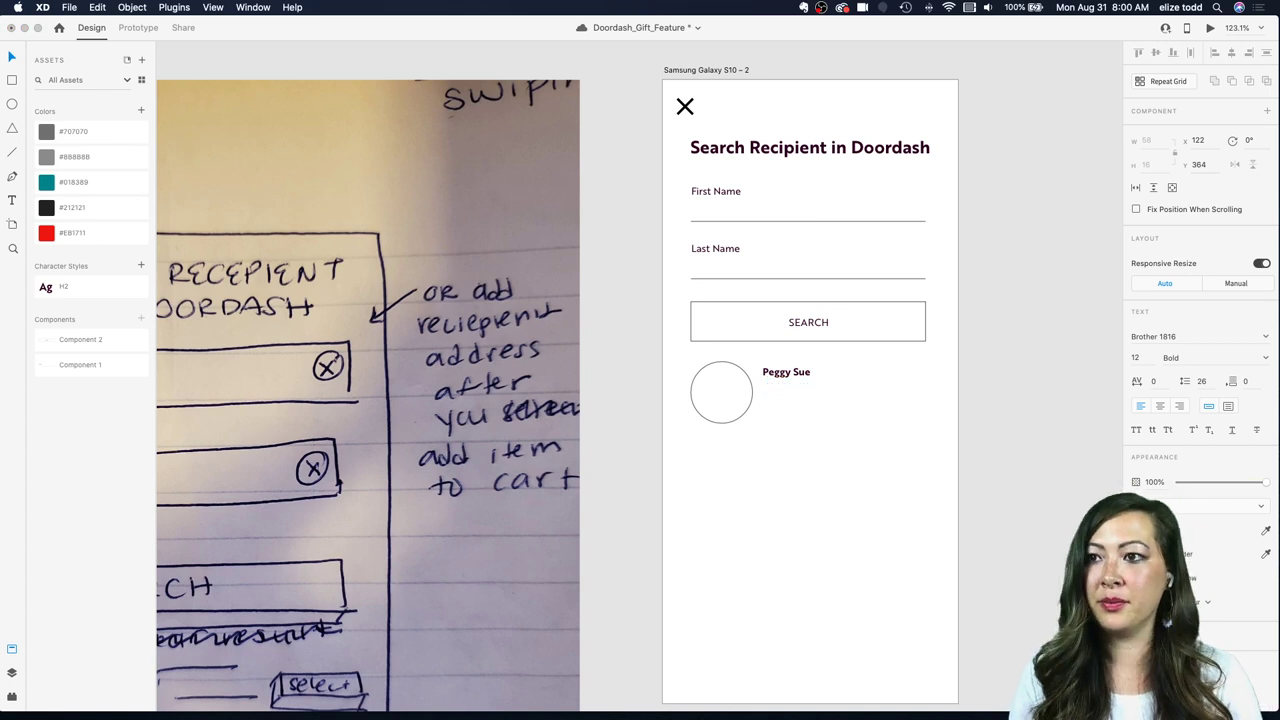
text(Los Angeles, CA)
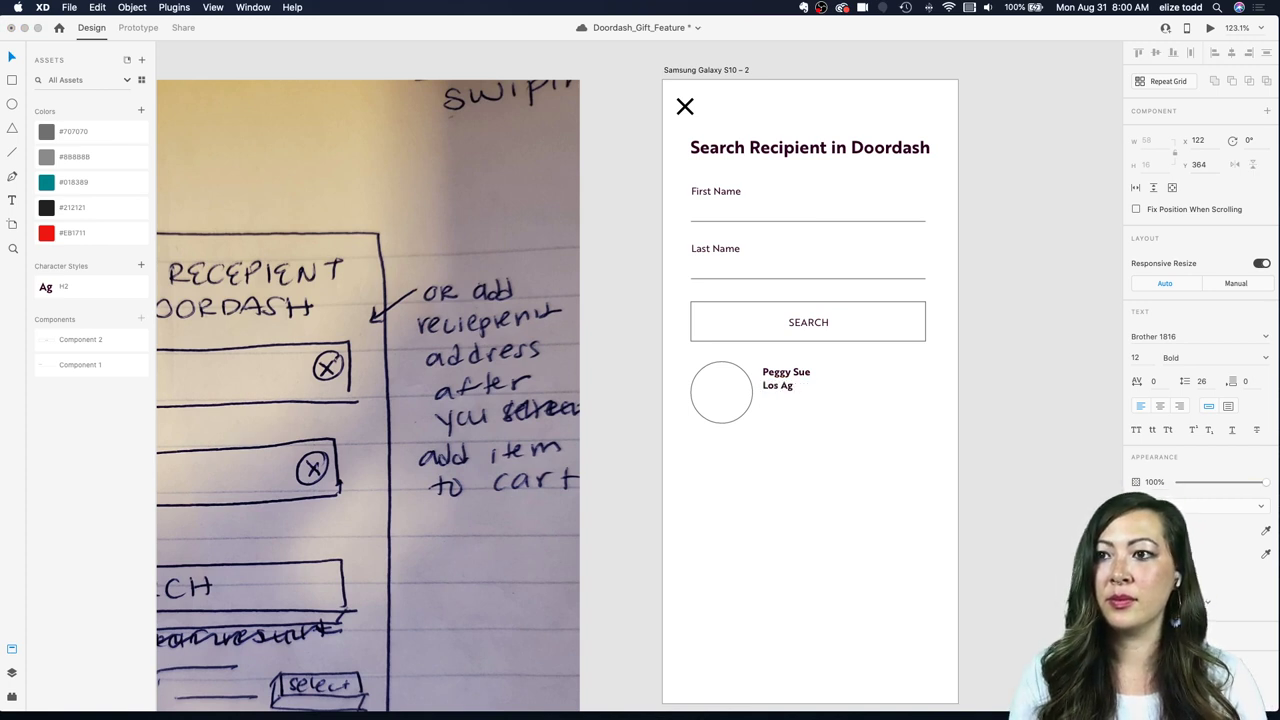
key(Escape)
Step: Set the location line to regular weight, center both text lines vertically beside the circle, and group the two lines
drag(822, 388, 786, 390)
click(803, 372)
shift+click(794, 393)
click(788, 415)
shift+click(786, 387)
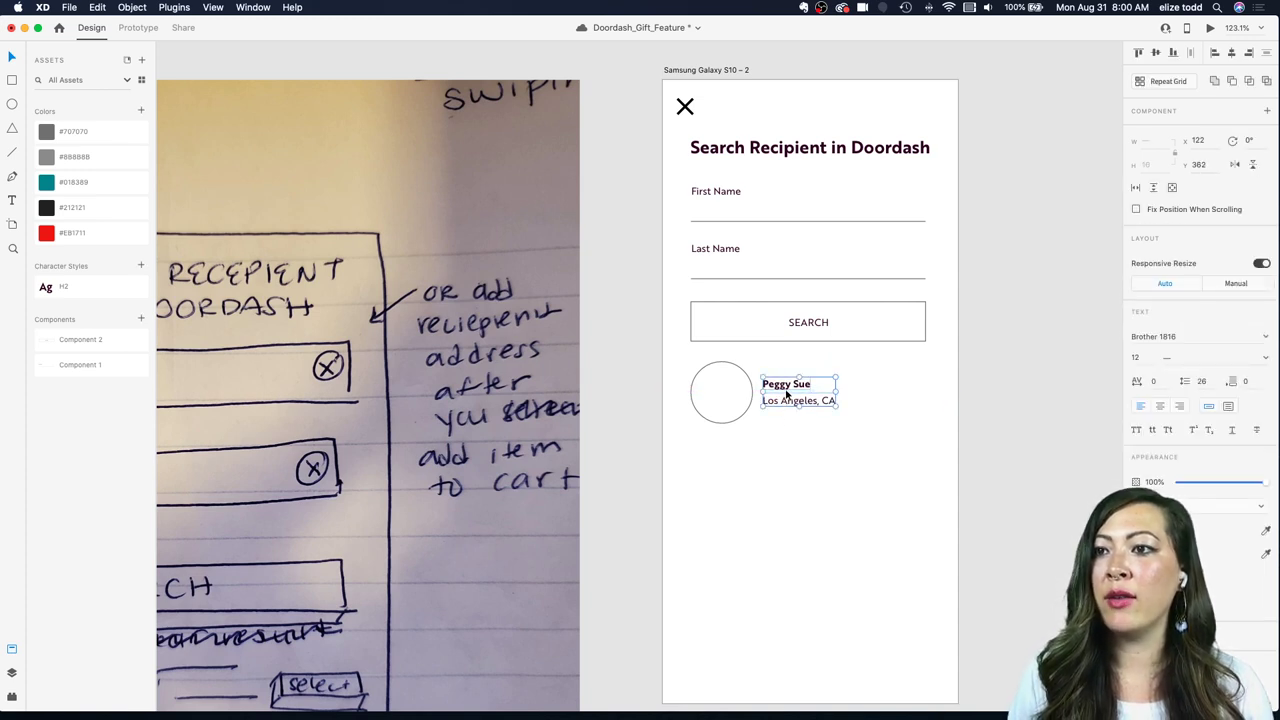
click(857, 426)
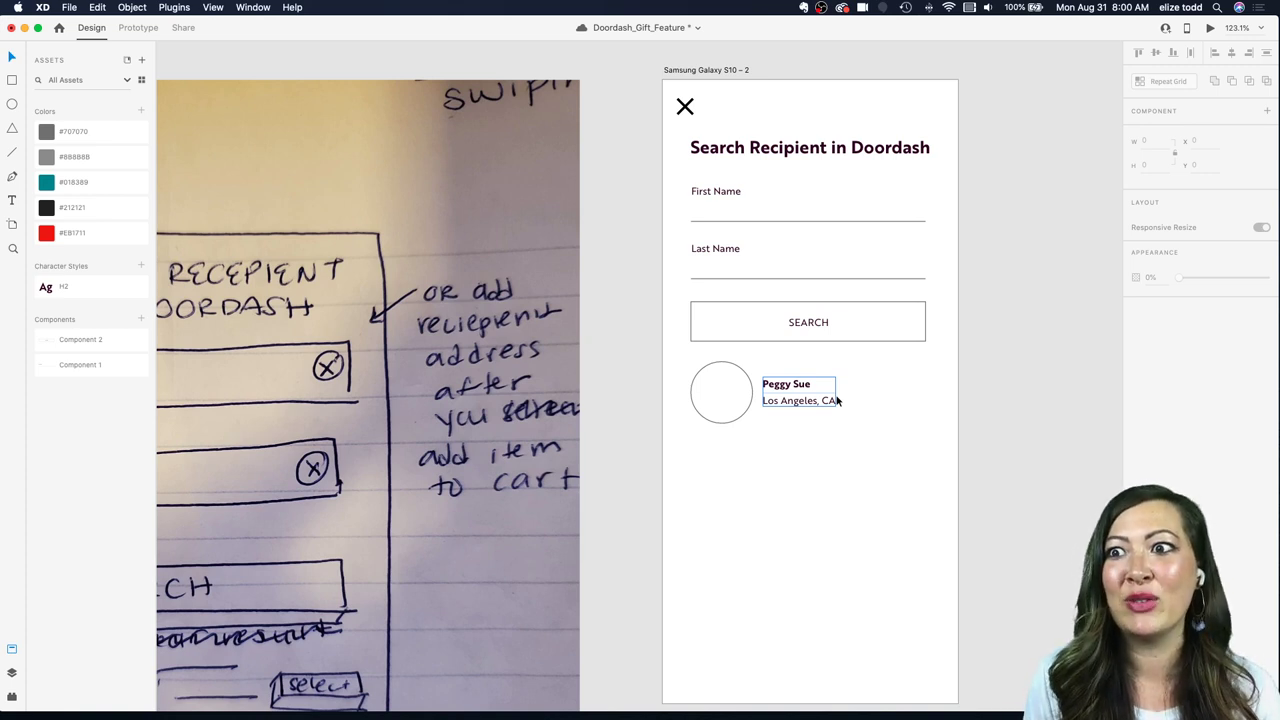
Step: Turn the circle and its text group into a repeat grid and extend it downward to four recipient rows
scroll(858, 398, down, 2)
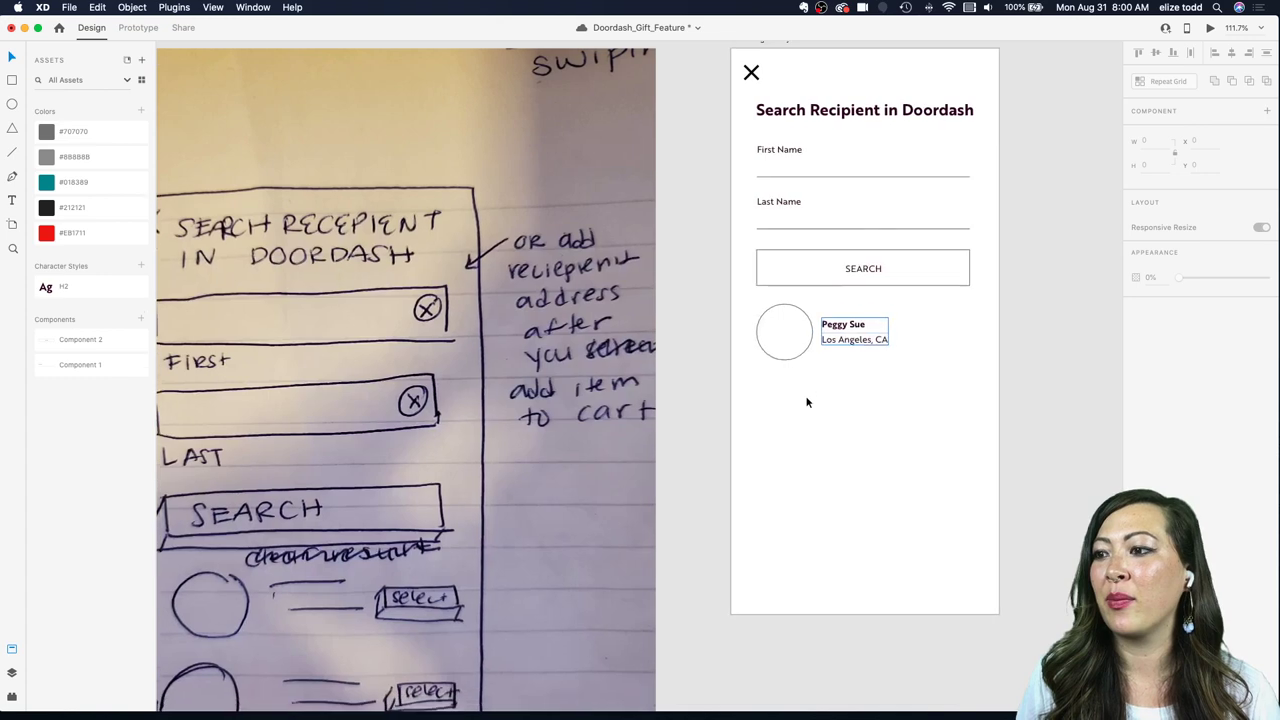
scroll(808, 402, down, 2)
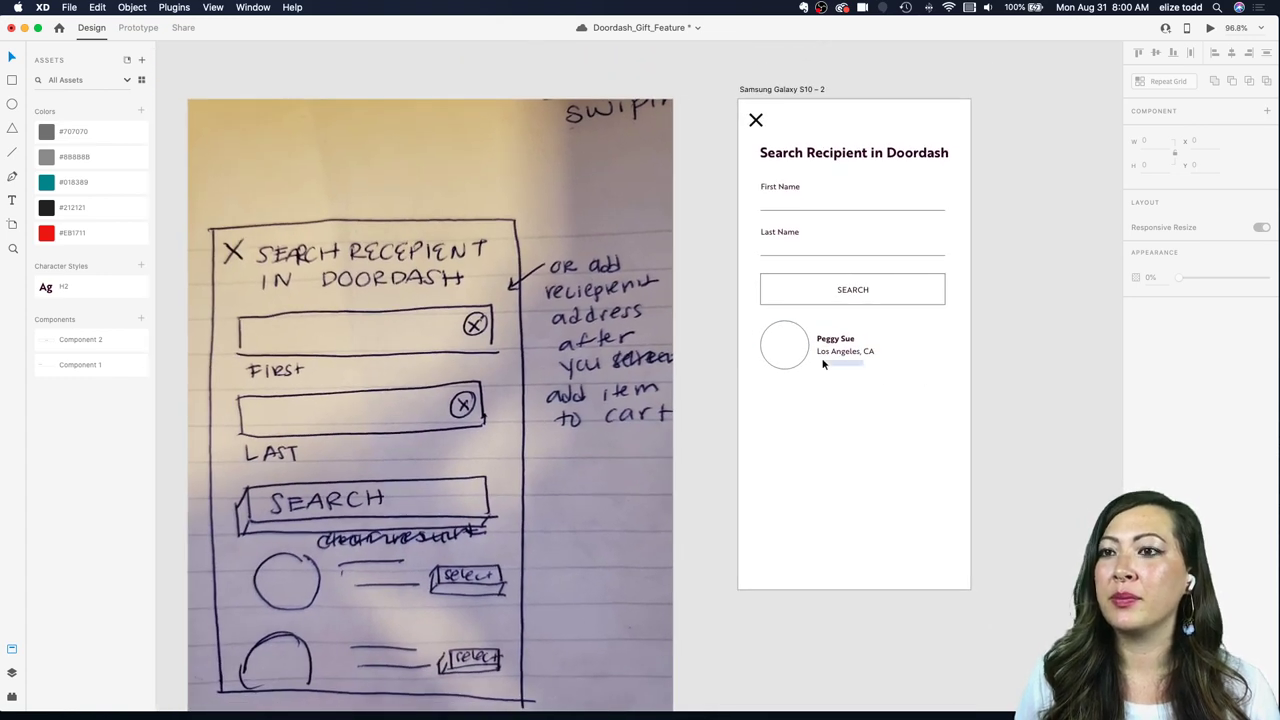
drag(823, 364, 764, 324)
drag(932, 402, 760, 338)
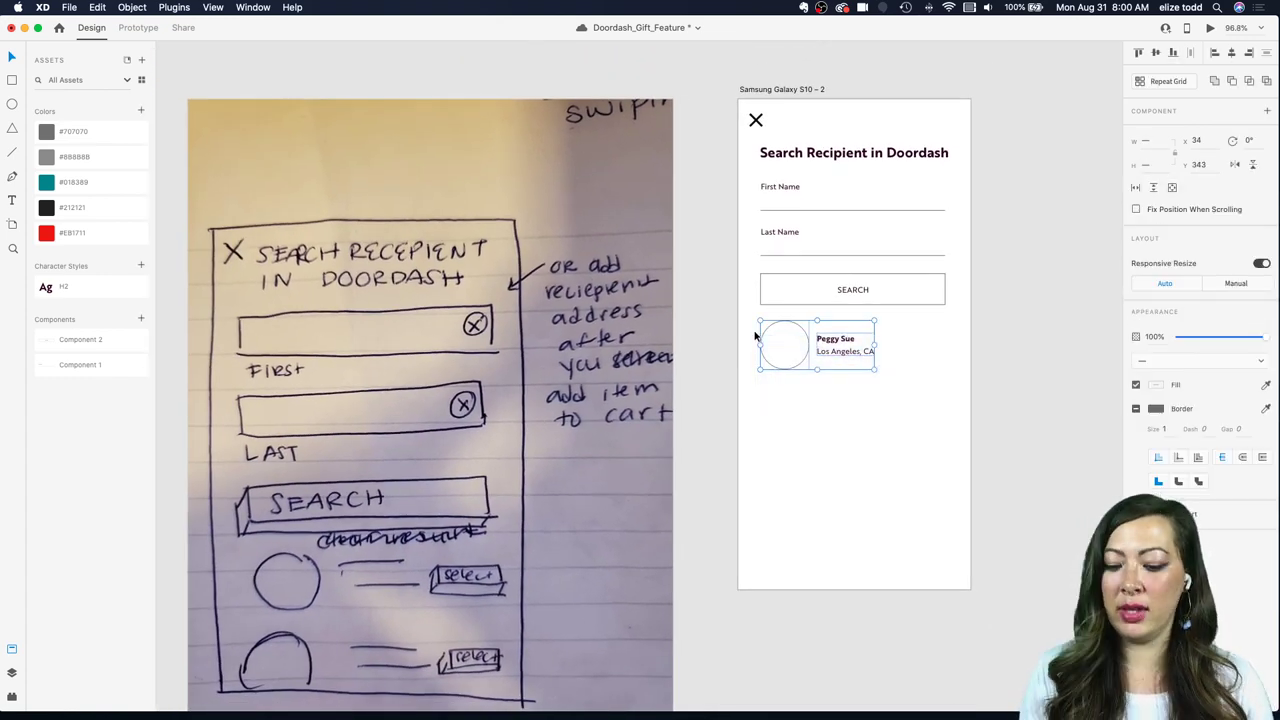
click(1164, 89)
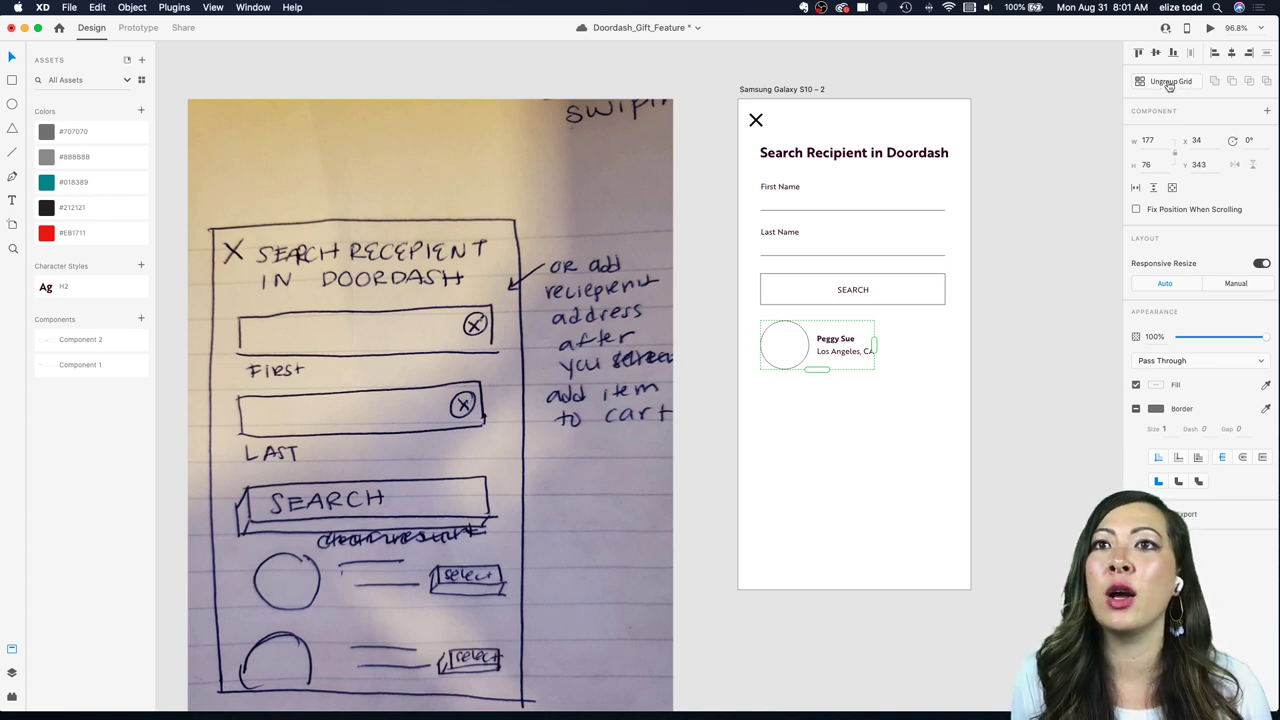
drag(817, 368, 818, 565)
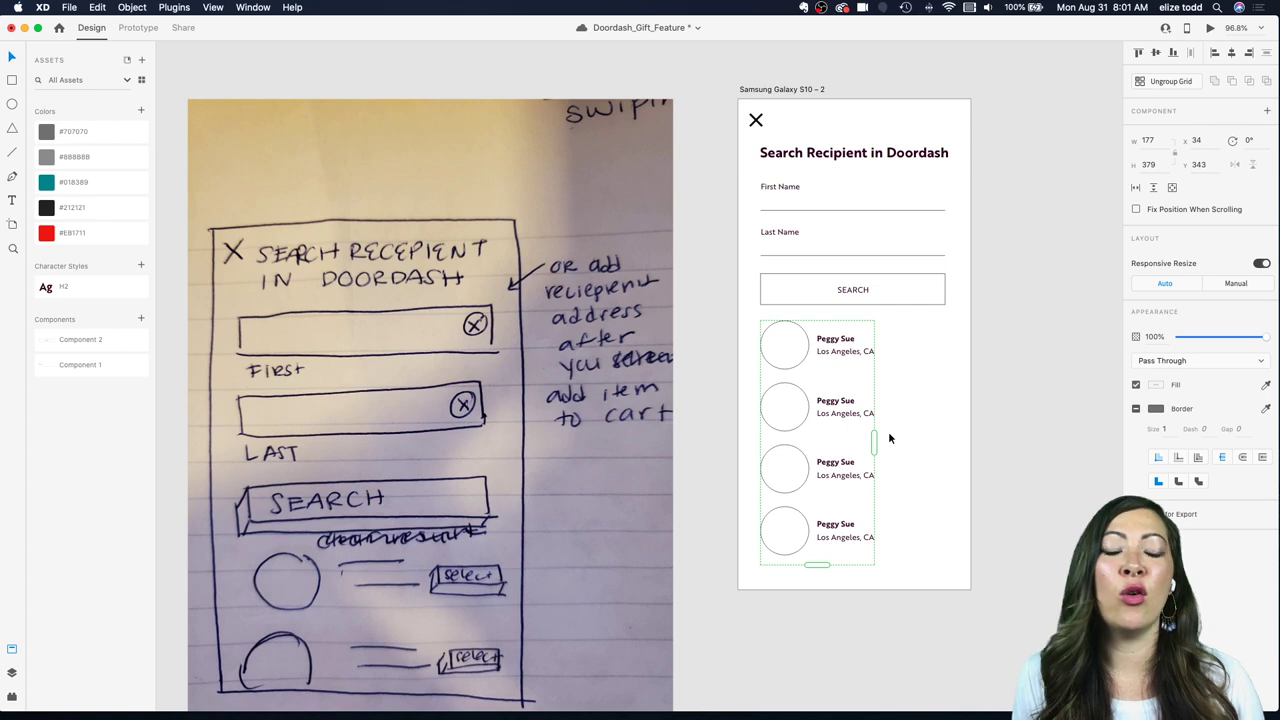
Step: Try the red #EB1711 color on the recipient name in the repeat grid's first row and undo it
double_click(825, 346)
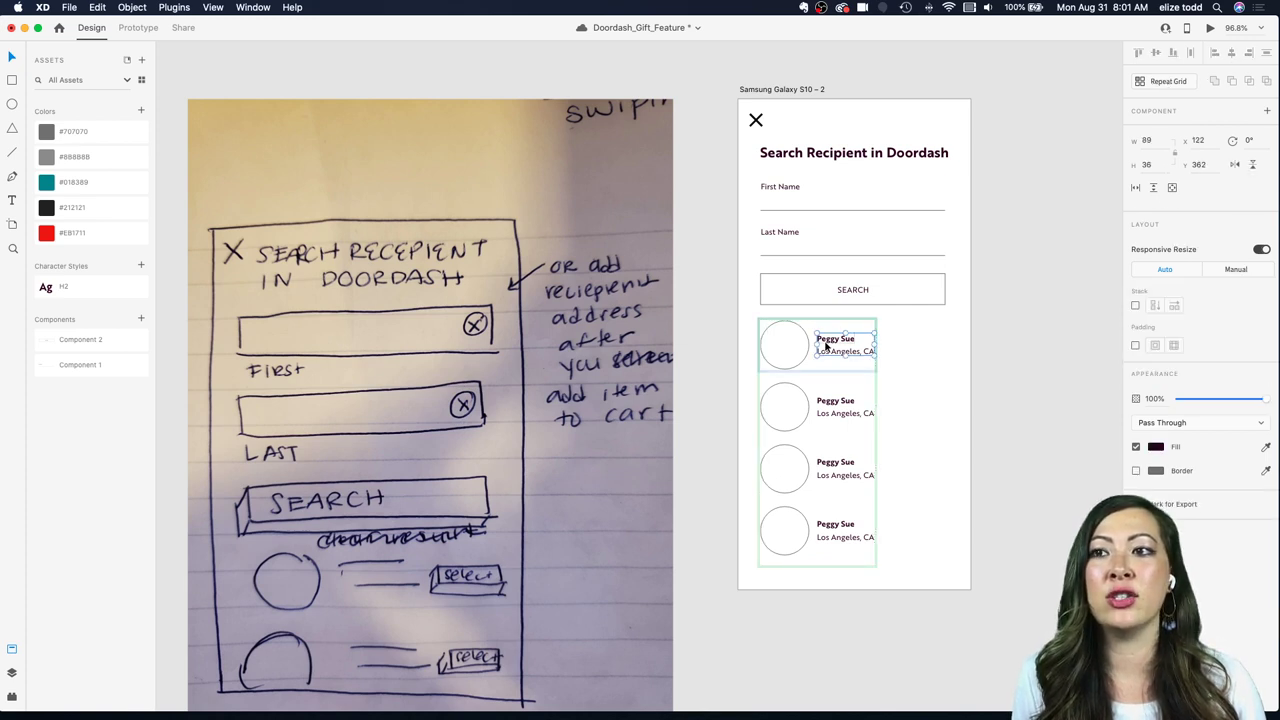
double_click(823, 339)
click(84, 232)
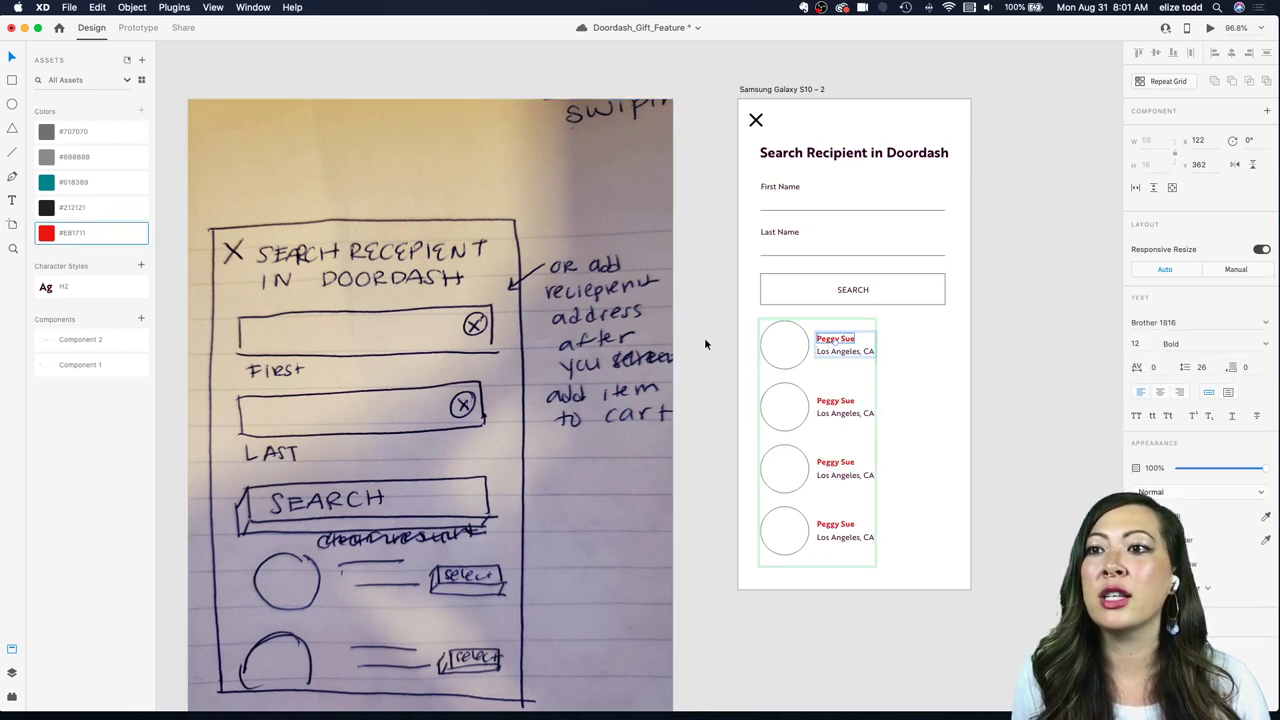
key(super+z)
click(975, 398)
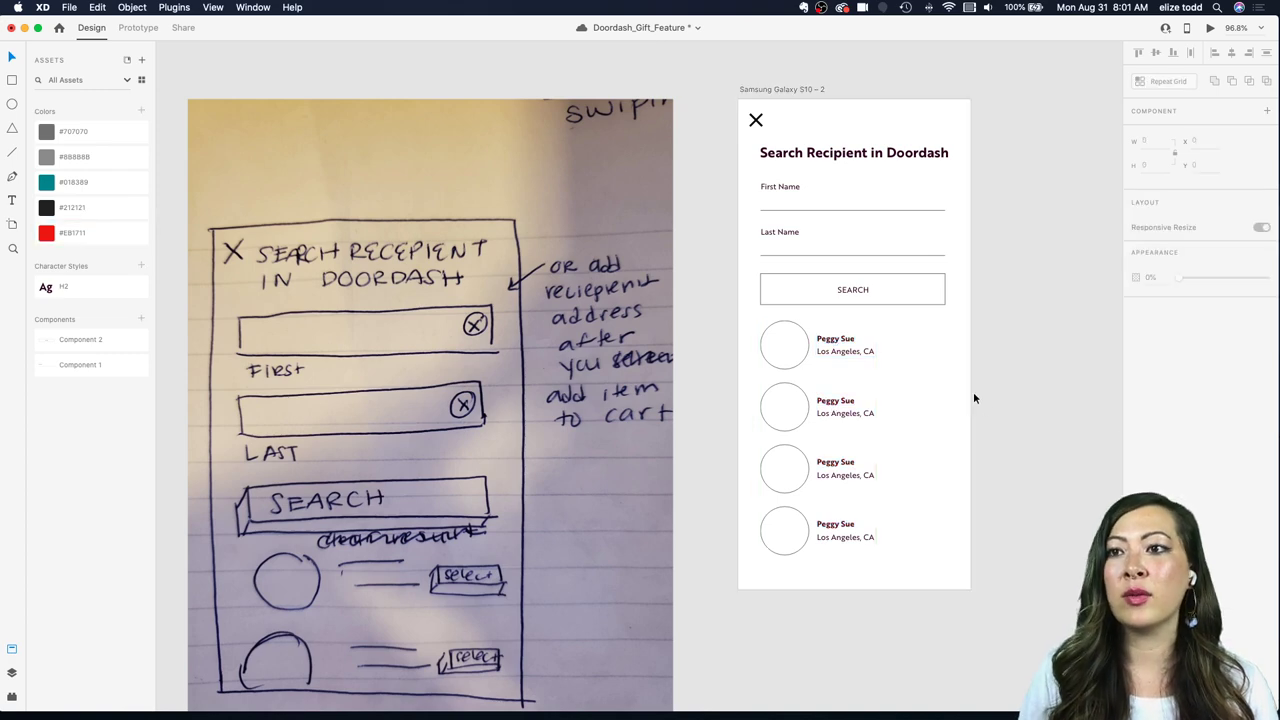
Step: Save the document with the four-row recipient list on the search screen
click(810, 371)
scroll(808, 371, down, 3)
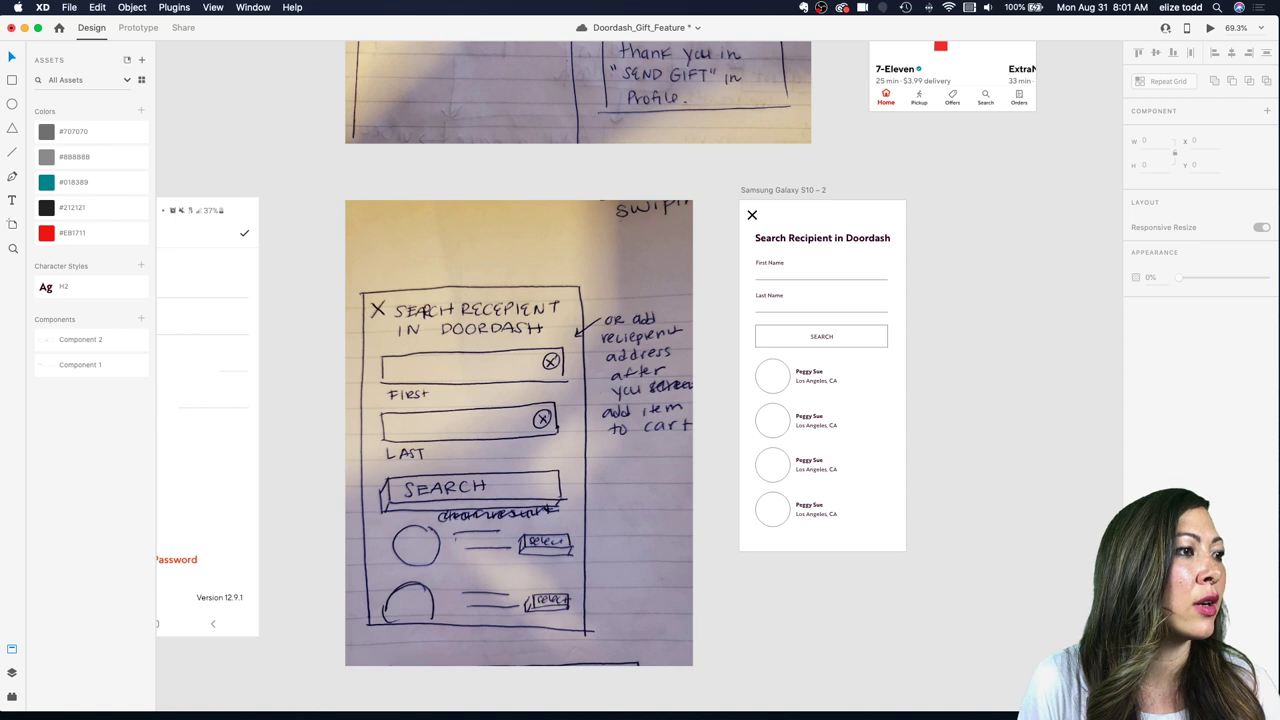
key(super+s)
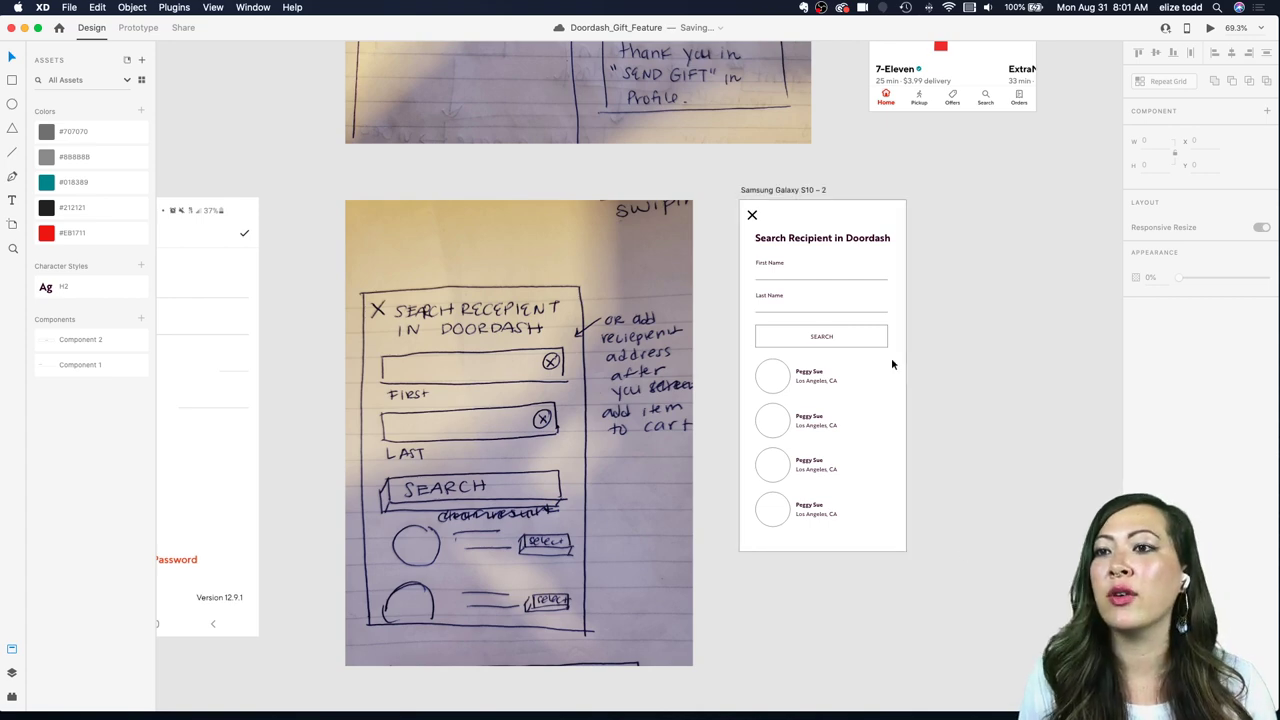
Step: Toggle the recipient name in the repeat grid's first row between regular and bold, finishing with bold
scroll(834, 363, up, 3)
double_click(789, 386)
click(789, 386)
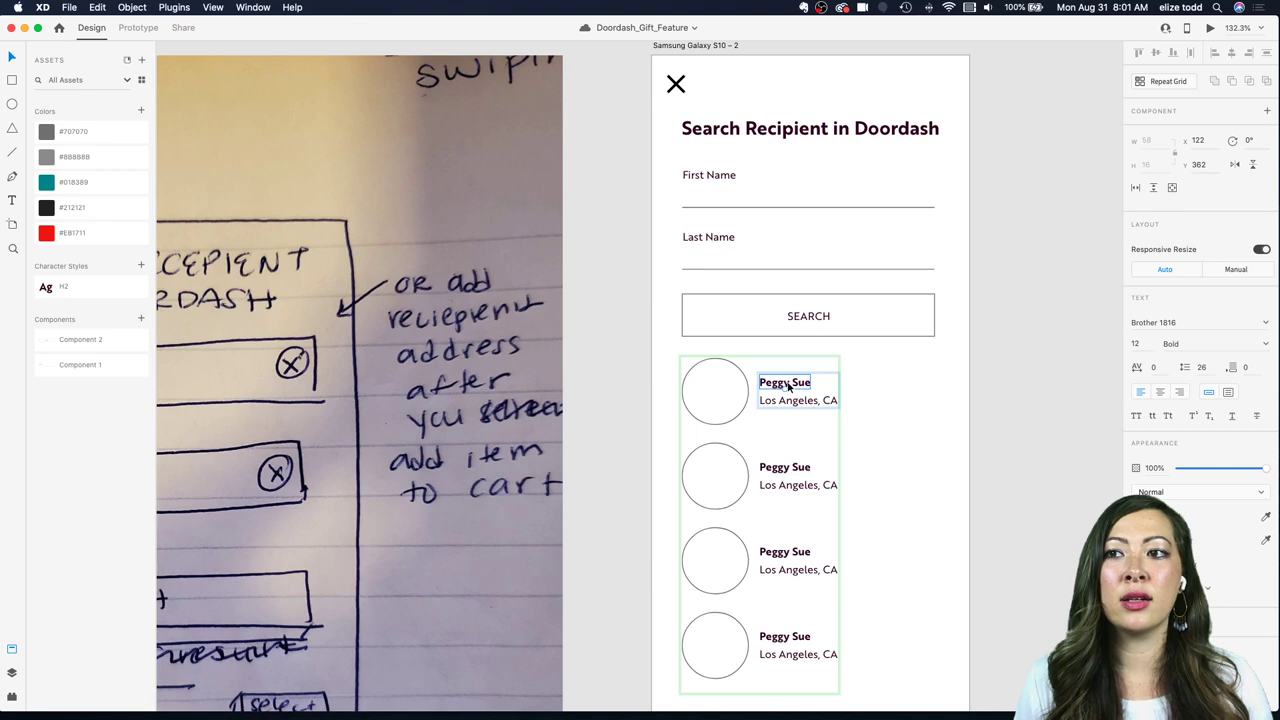
scroll(780, 386, up, 5)
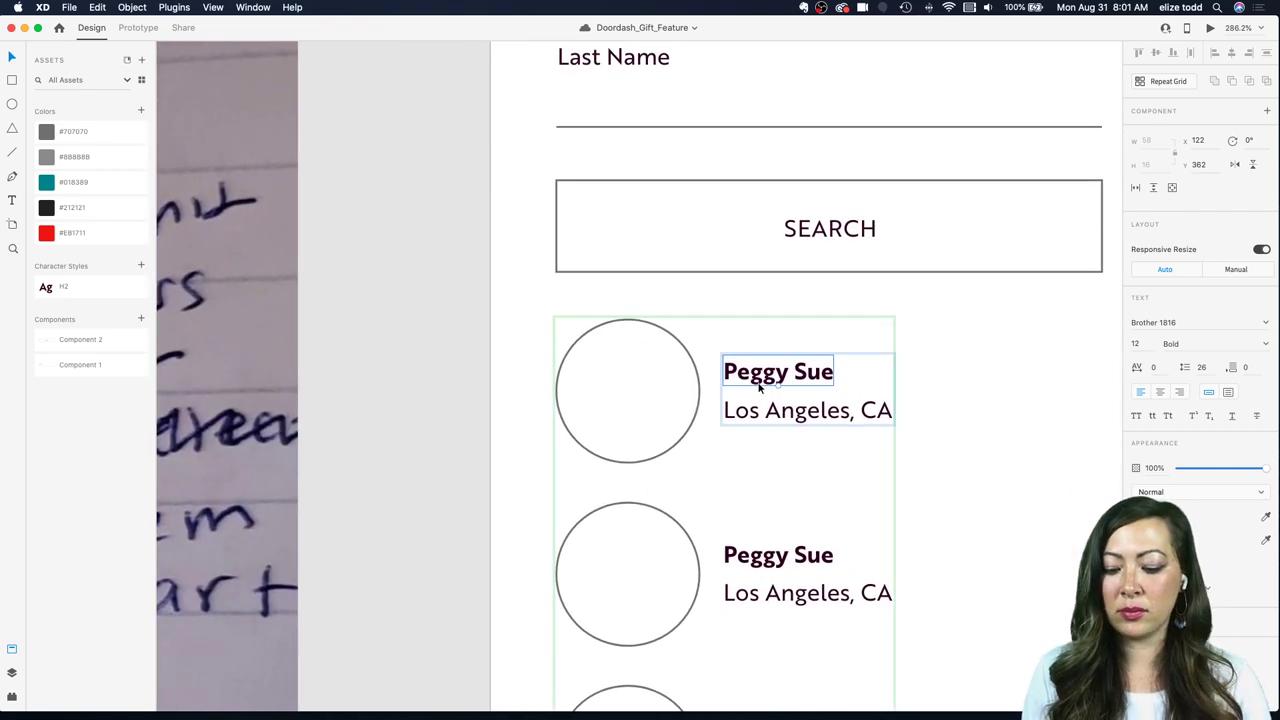
key(super+b)
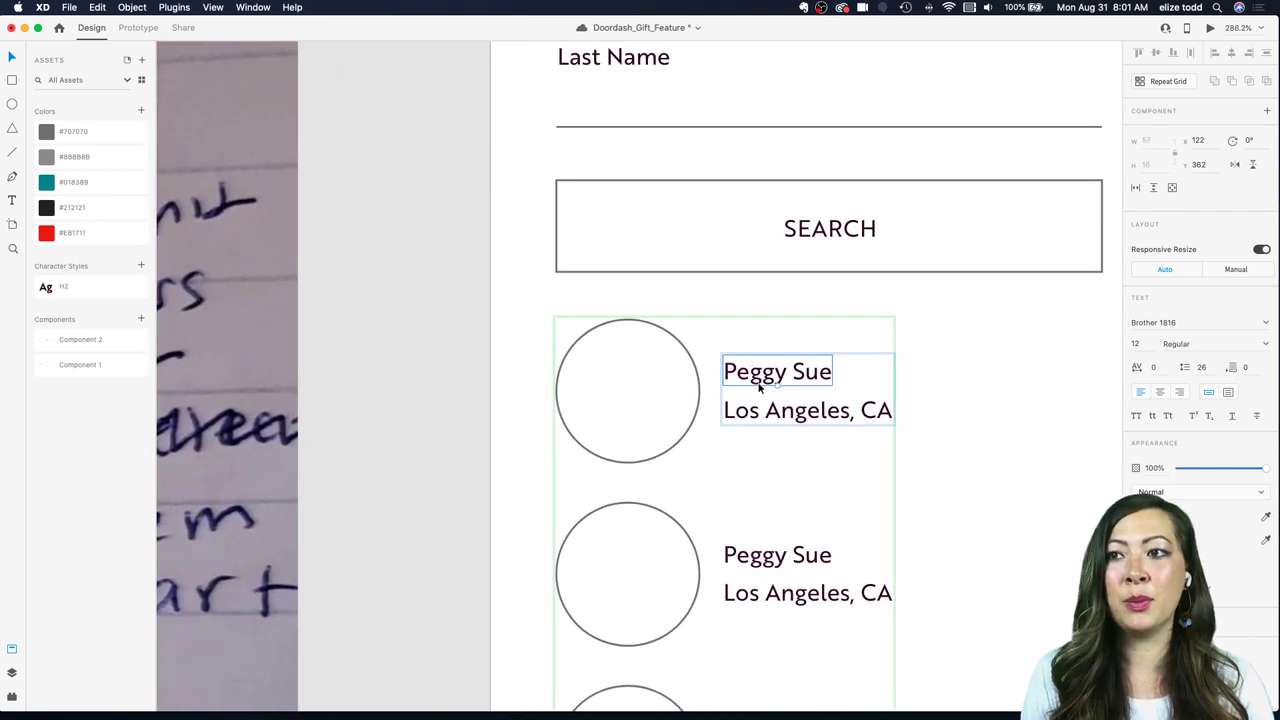
key(super+b)
key(super+b)
key(super+b)
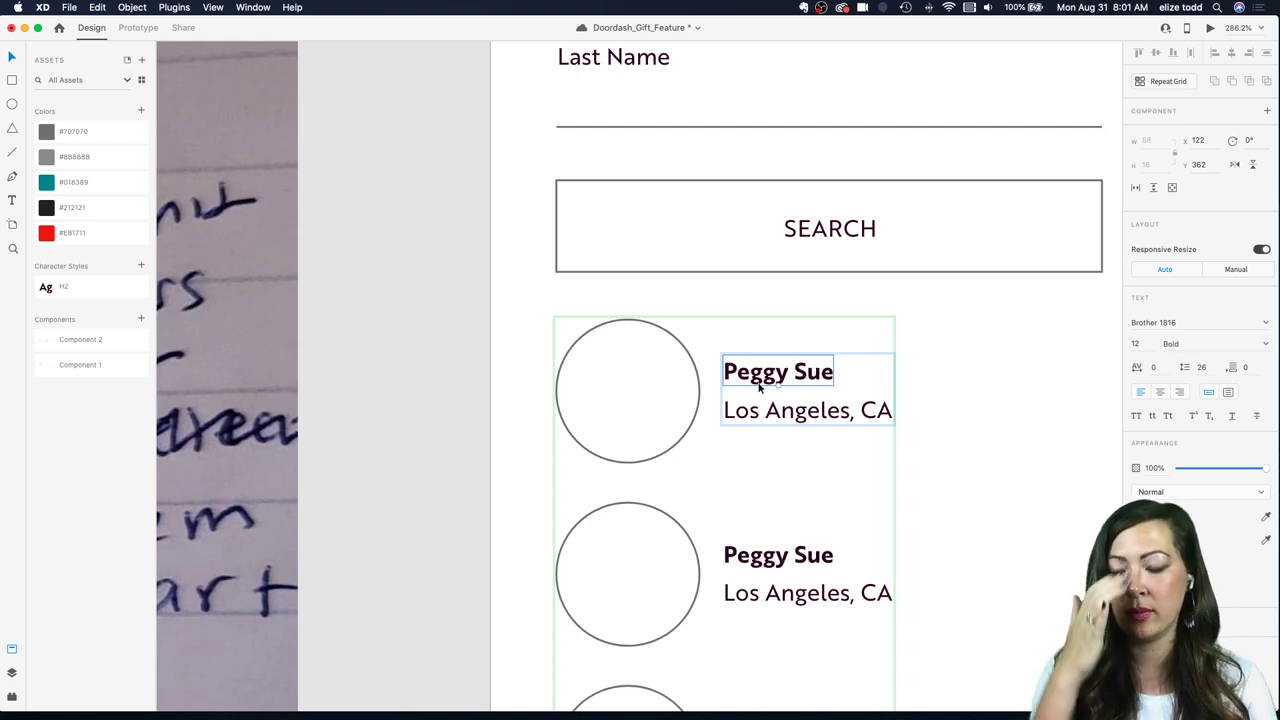
key(super+b)
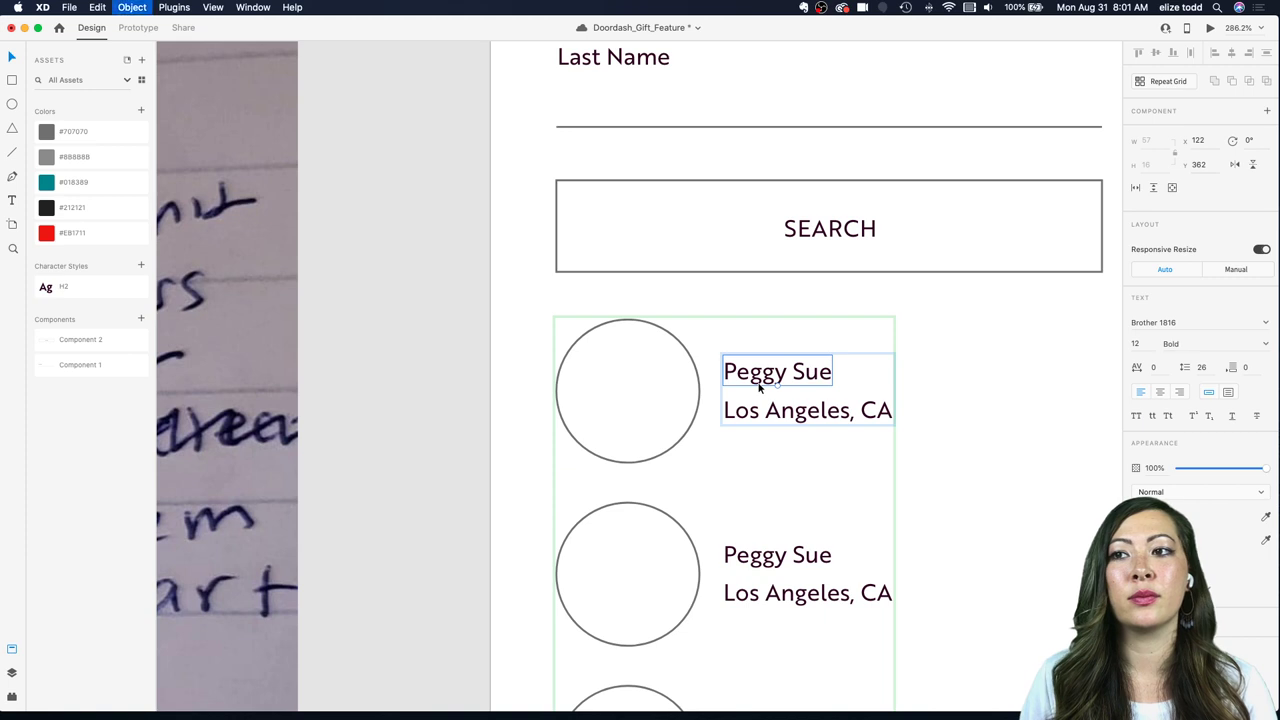
key(super+b)
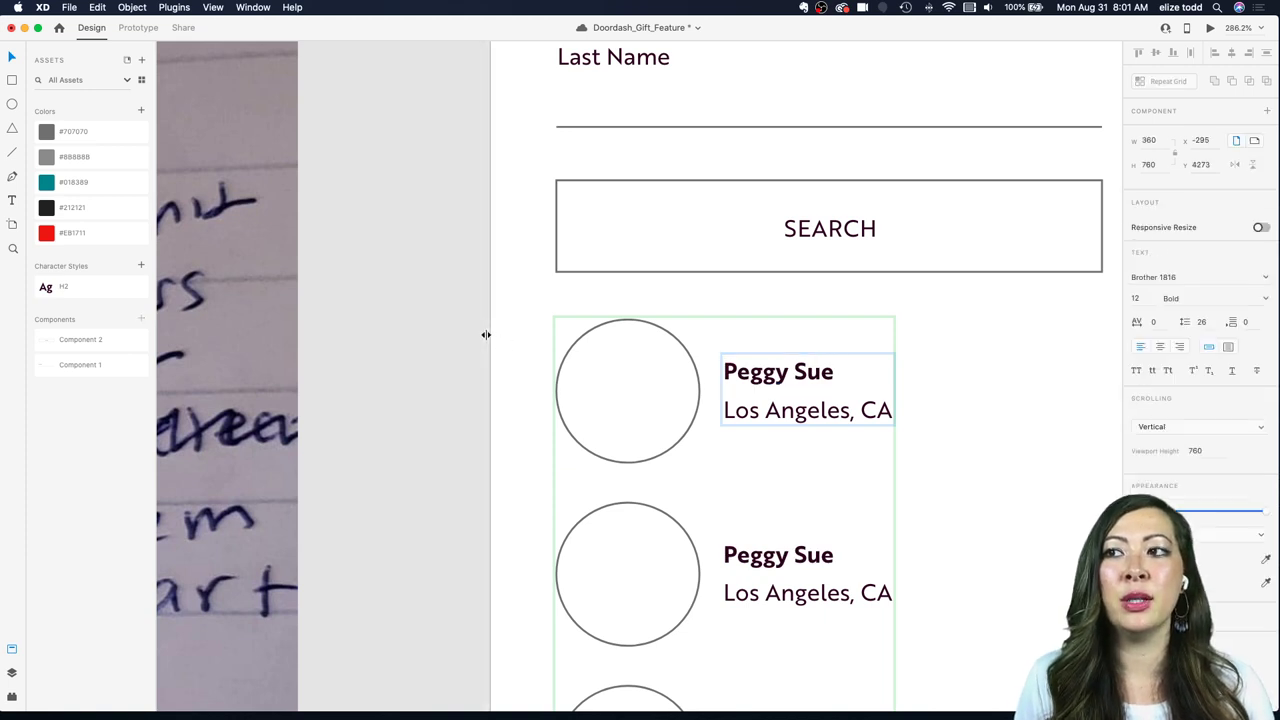
scroll(486, 334, down, 3)
click(941, 398)
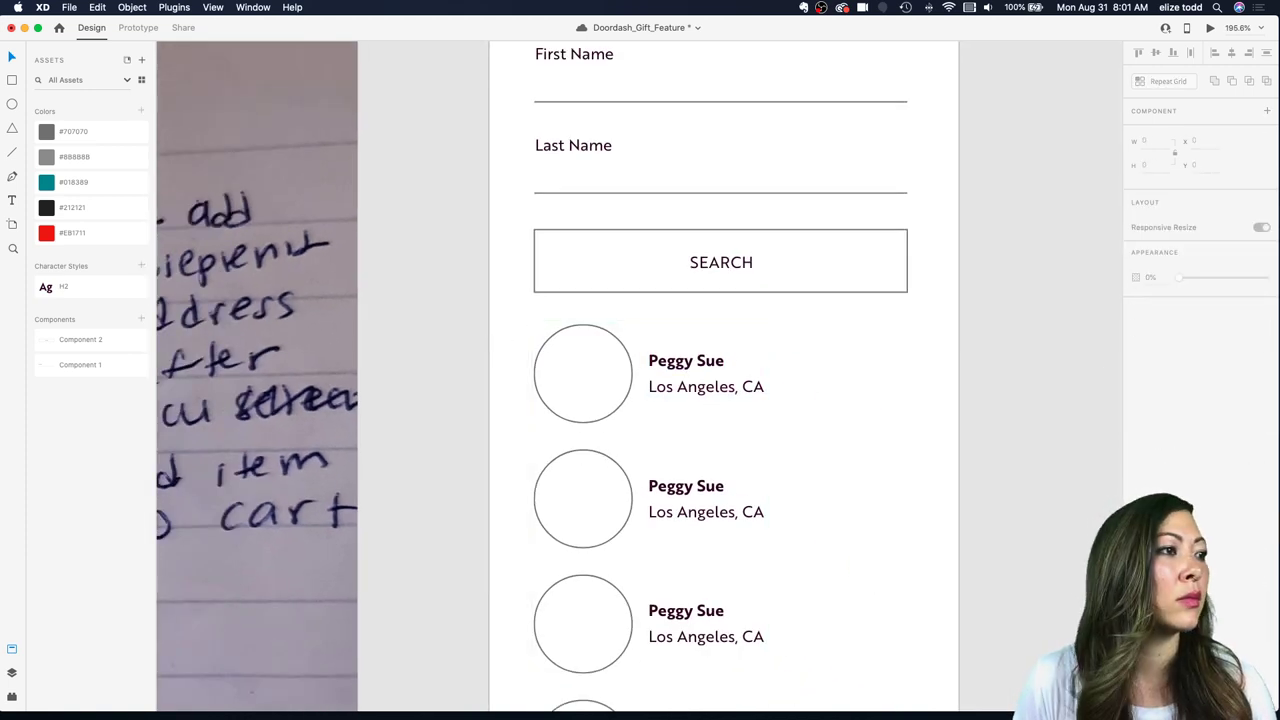
Step: Compare the recipient rows on the search screen with the result rows in the hand-drawn search sketch
scroll(824, 434, down, 5)
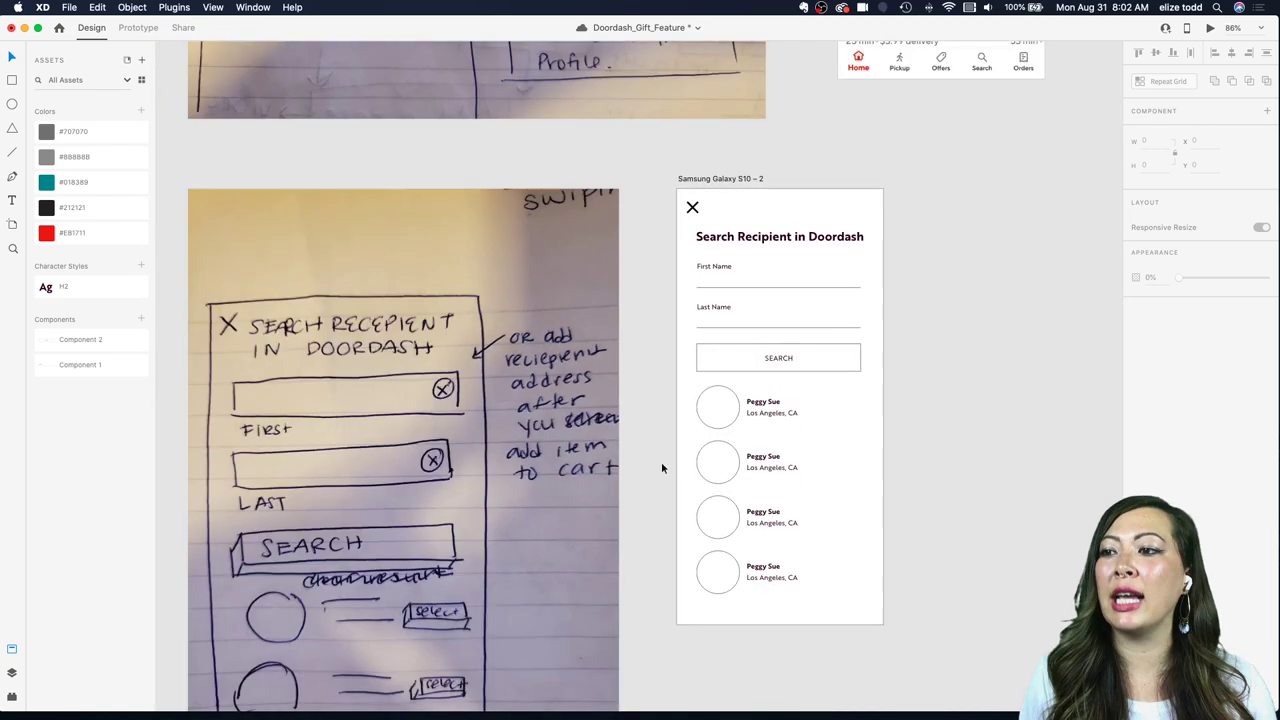
scroll(661, 462, down, 3)
scroll(482, 451, up, 3)
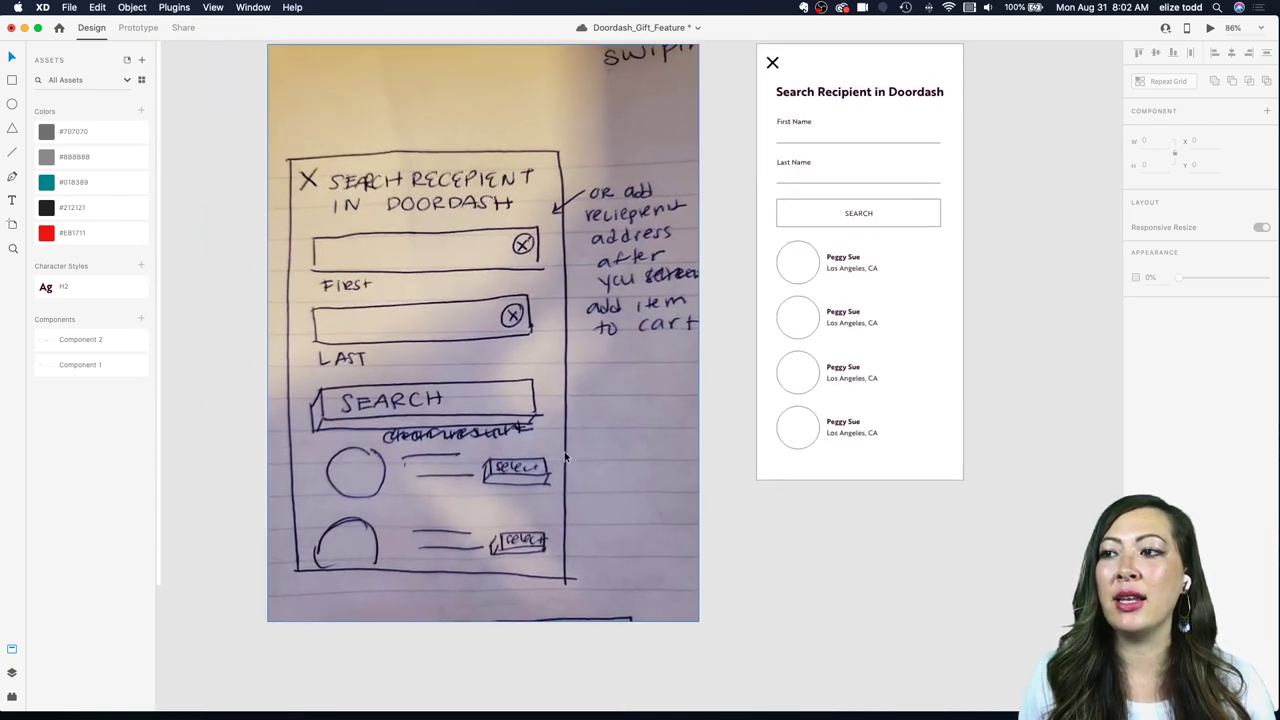
scroll(547, 467, right, 3)
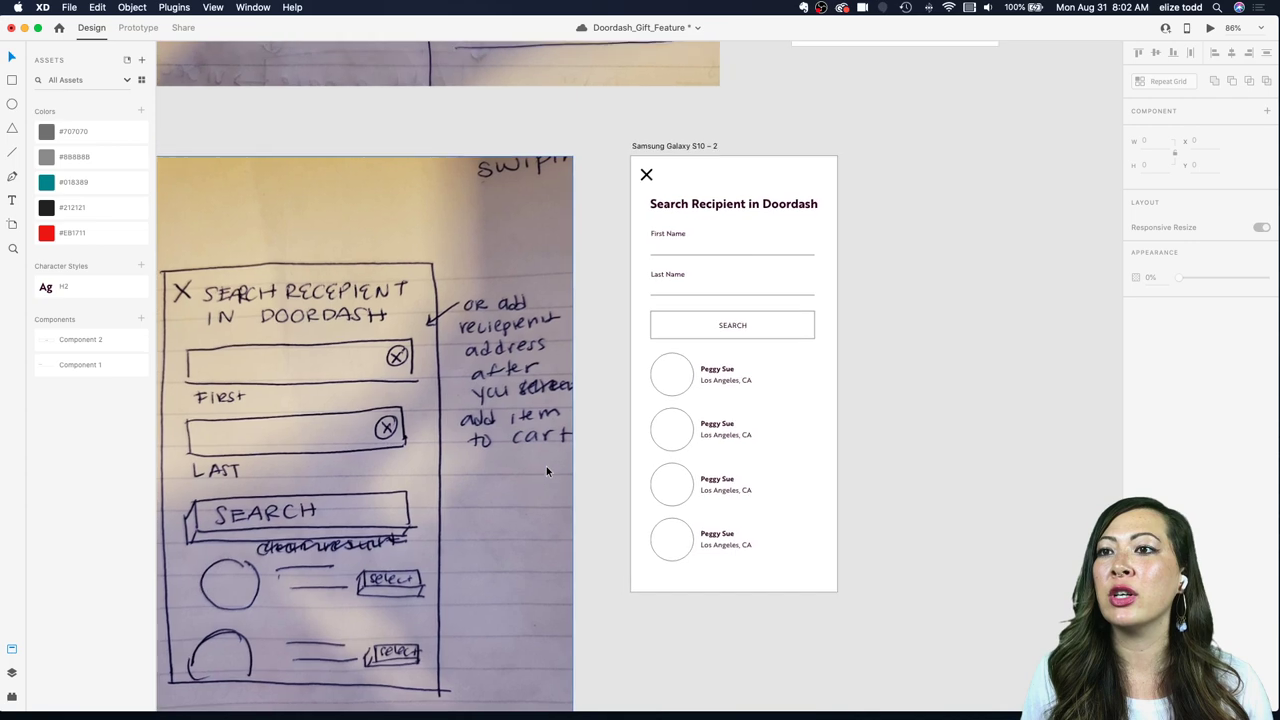
scroll(793, 351, up, 5)
scroll(793, 351, right, 2)
scroll(793, 351, down, 2)
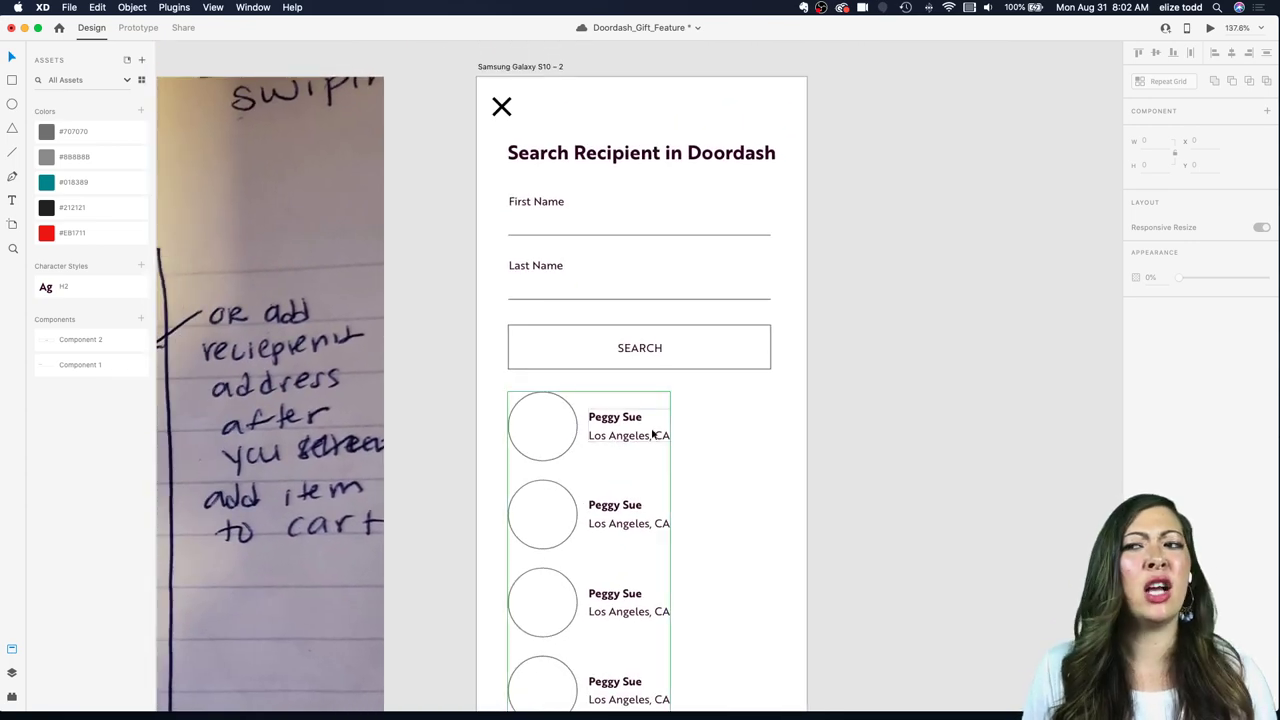
scroll(600, 425, up, 1)
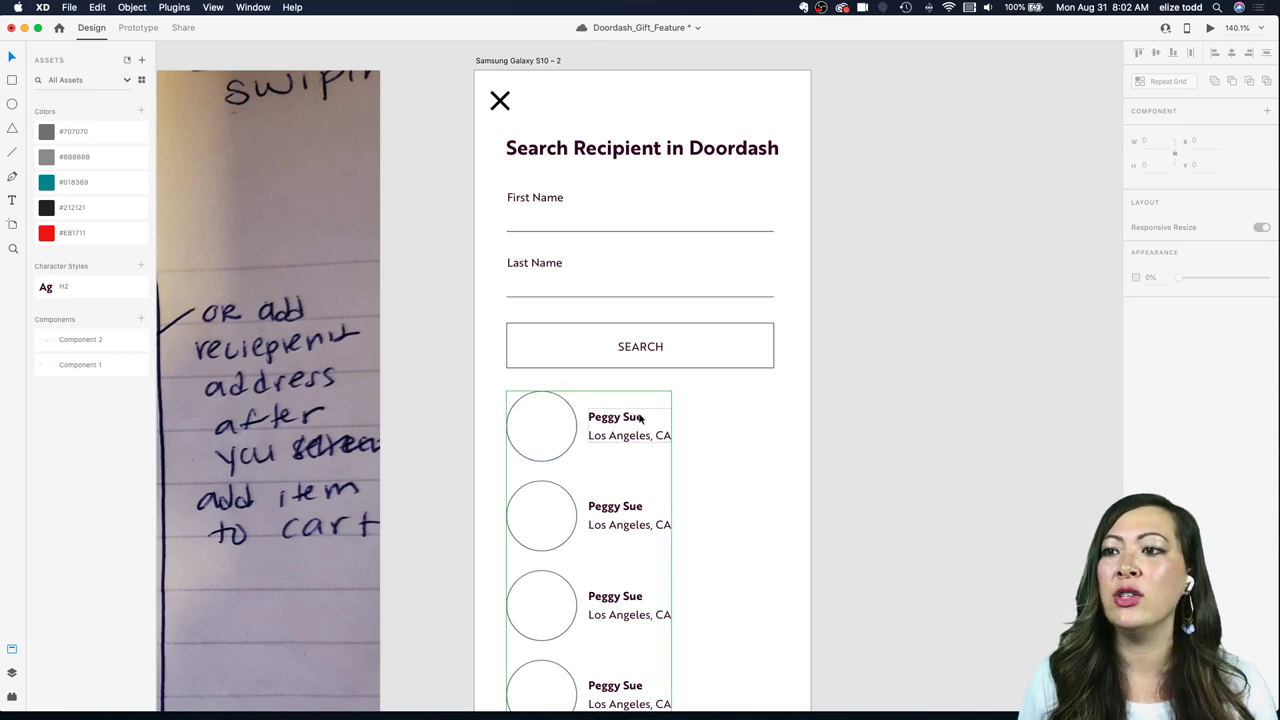
scroll(692, 423, down, 5)
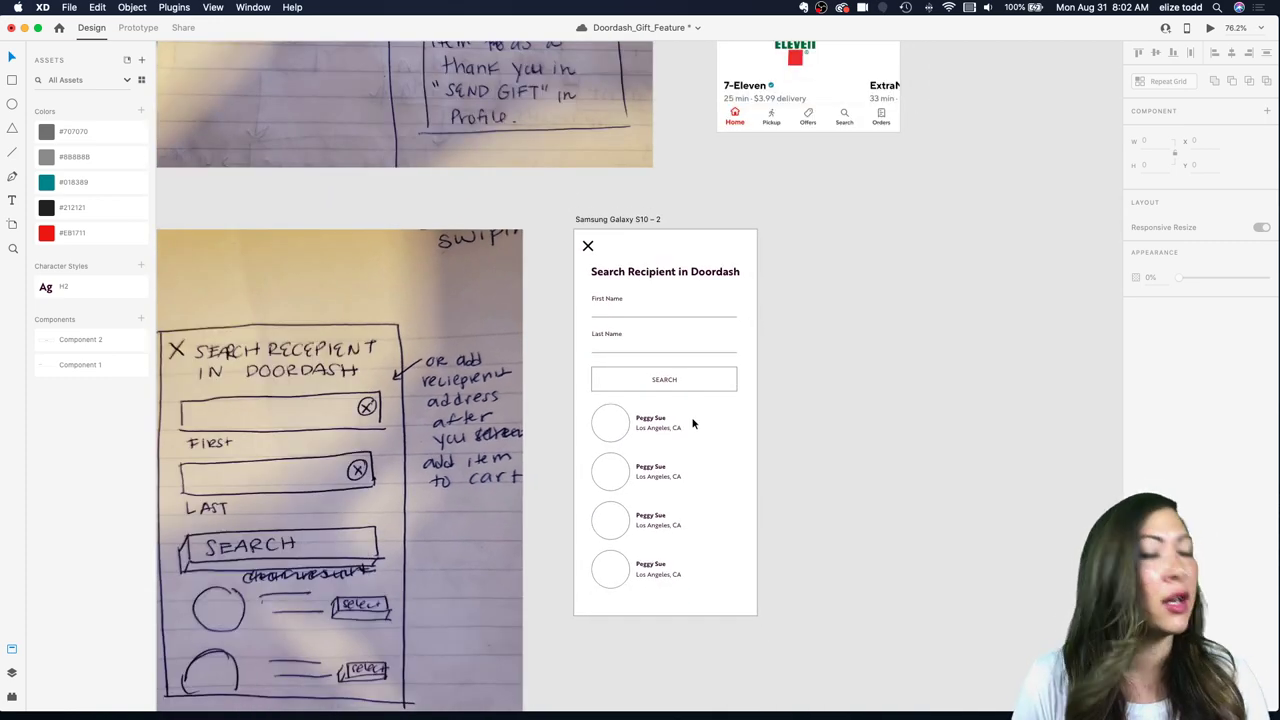
Step: Draw a rectangle about 103 by 21 beside the name and city text in the repeat grid's first row
scroll(692, 423, up, 4)
click(668, 362)
click(668, 362)
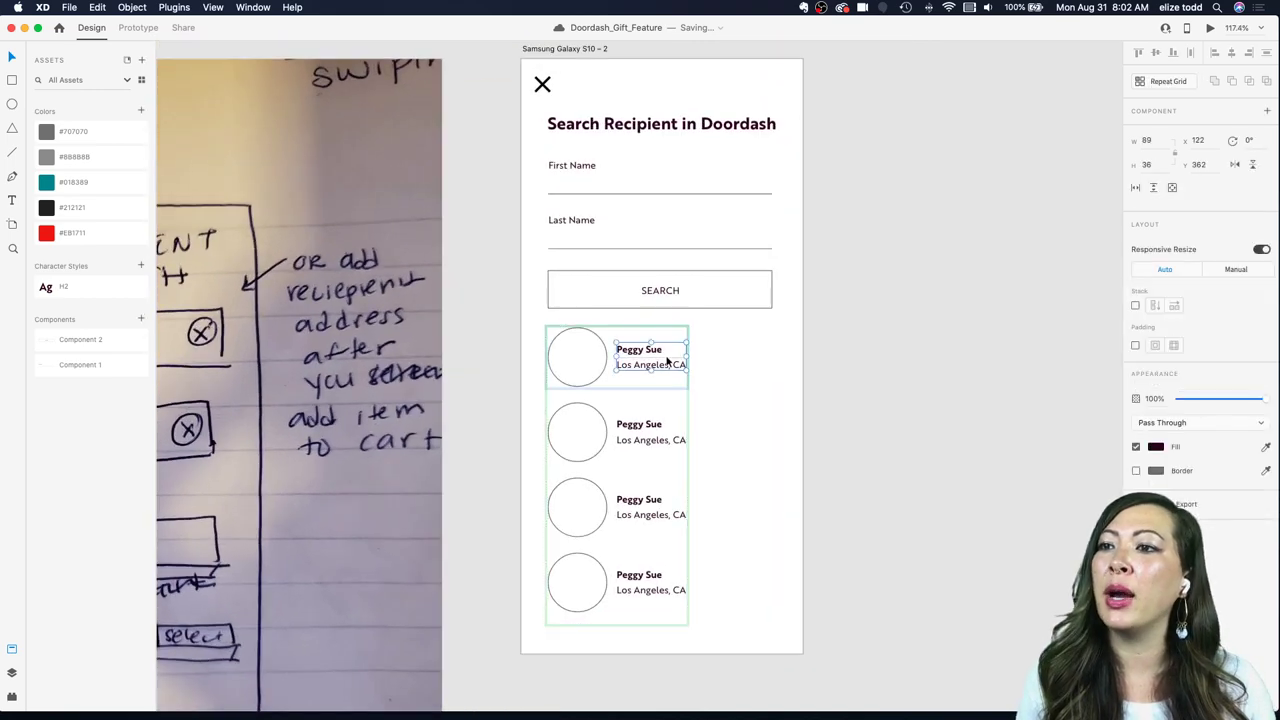
scroll(723, 353, up, 3)
scroll(526, 458, up, 2)
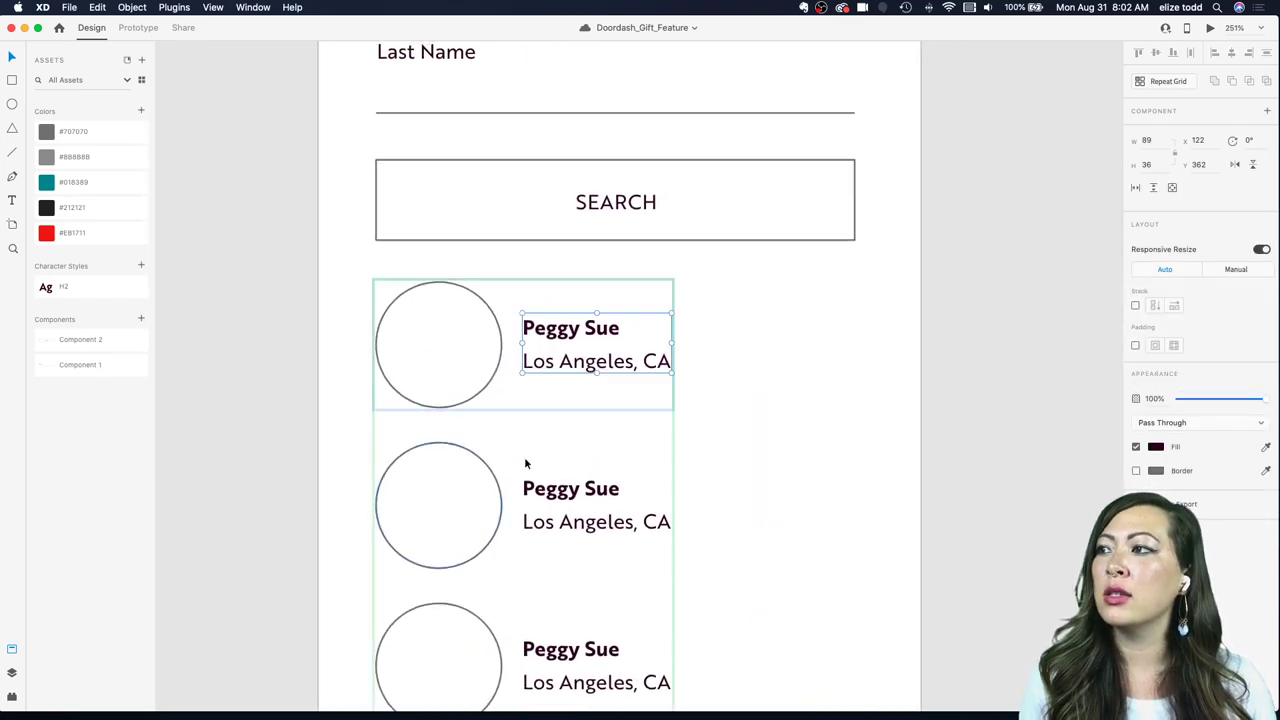
scroll(524, 456, right, 1)
click(12, 672)
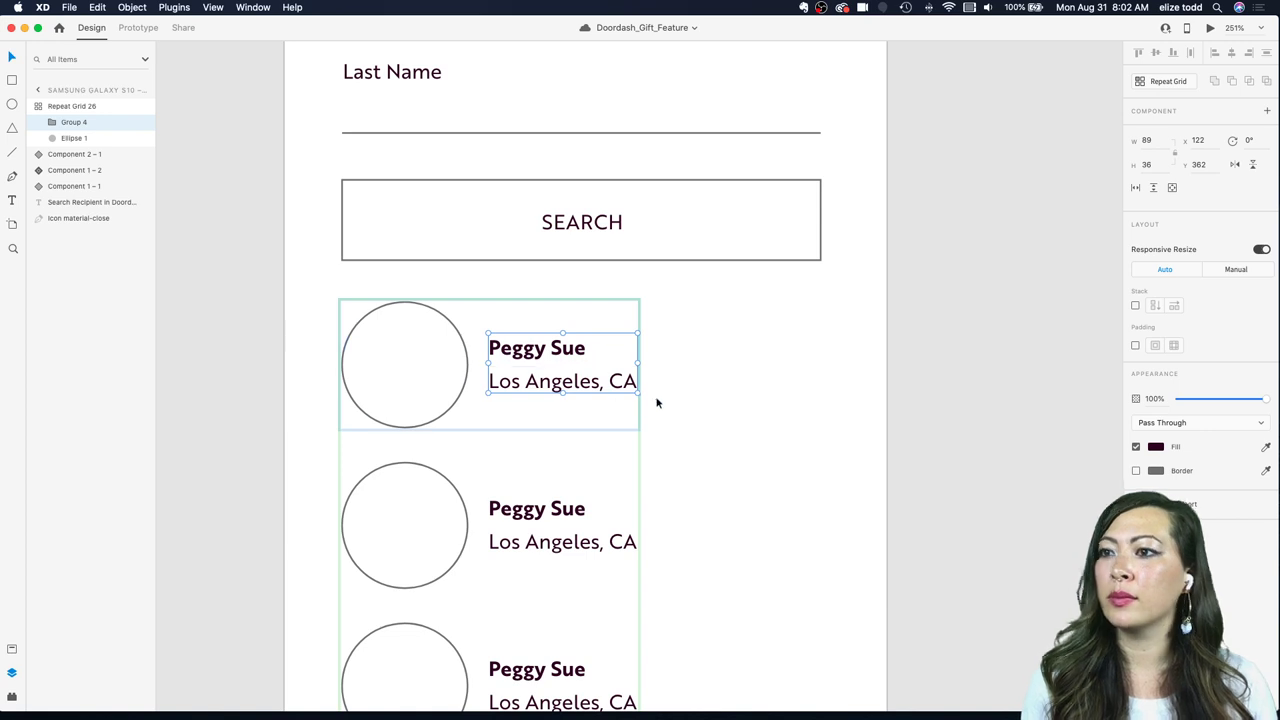
key(r)
drag(652, 337, 817, 371)
scroll(646, 491, down, 3)
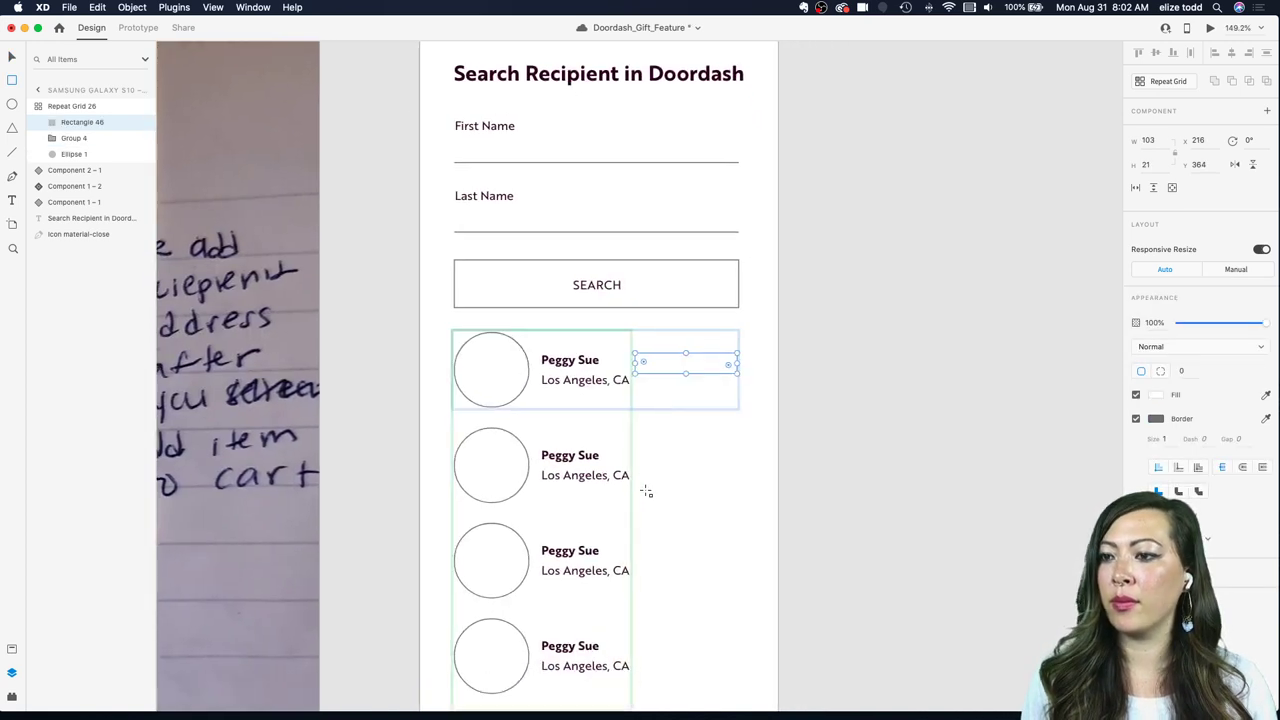
Step: Widen the recipient repeat grid and increase its column gap to about 32 so each row's rectangle is fully uncovered
scroll(646, 491, down, 3)
click(624, 527)
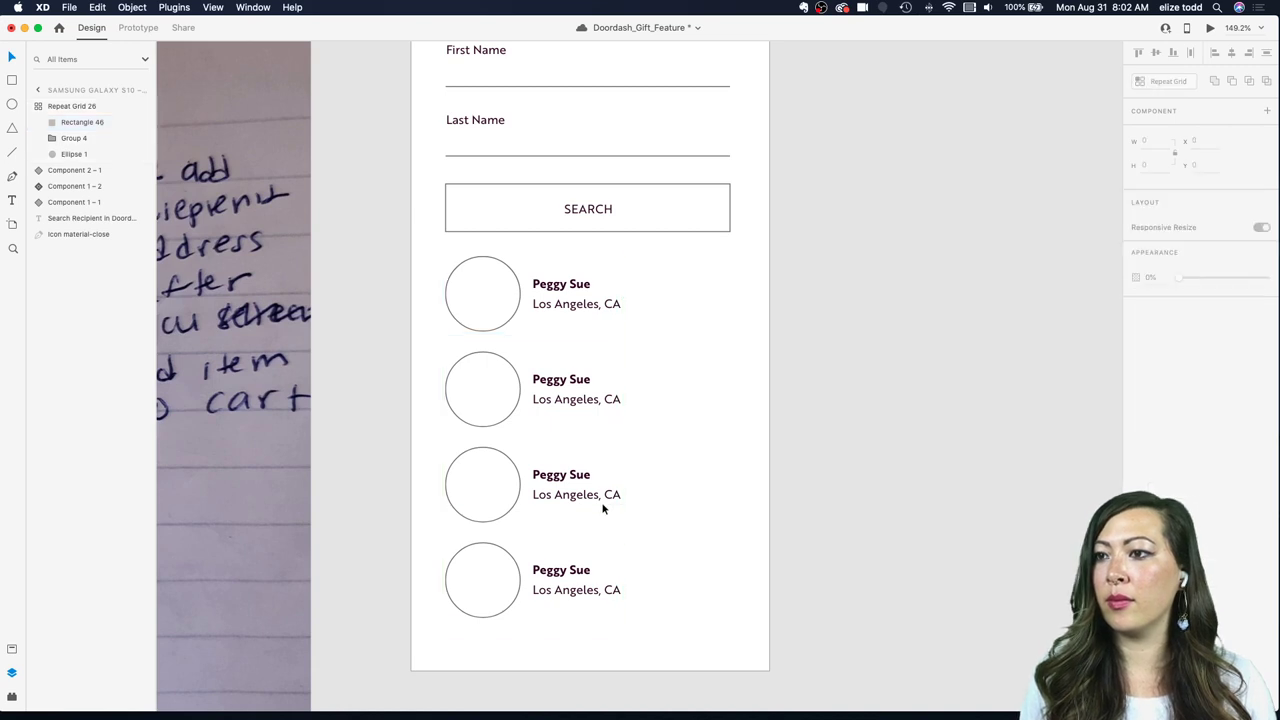
click(605, 505)
drag(620, 443, 733, 443)
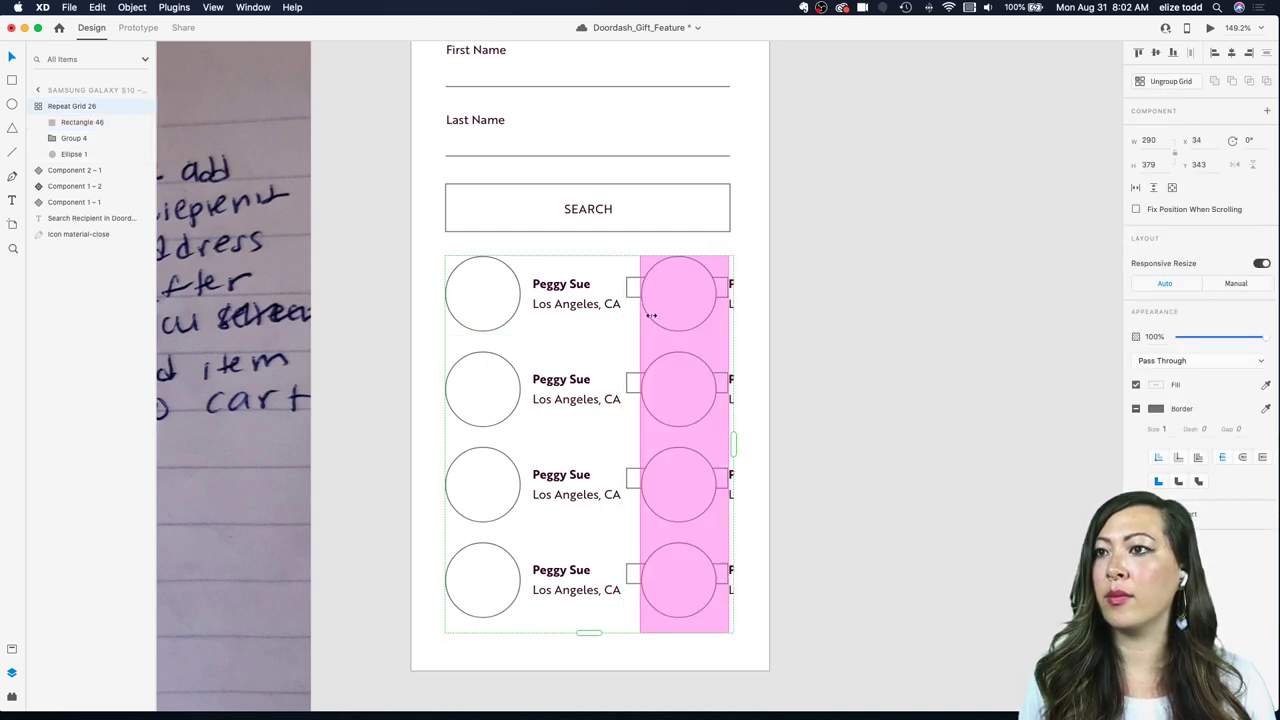
drag(651, 315, 758, 298)
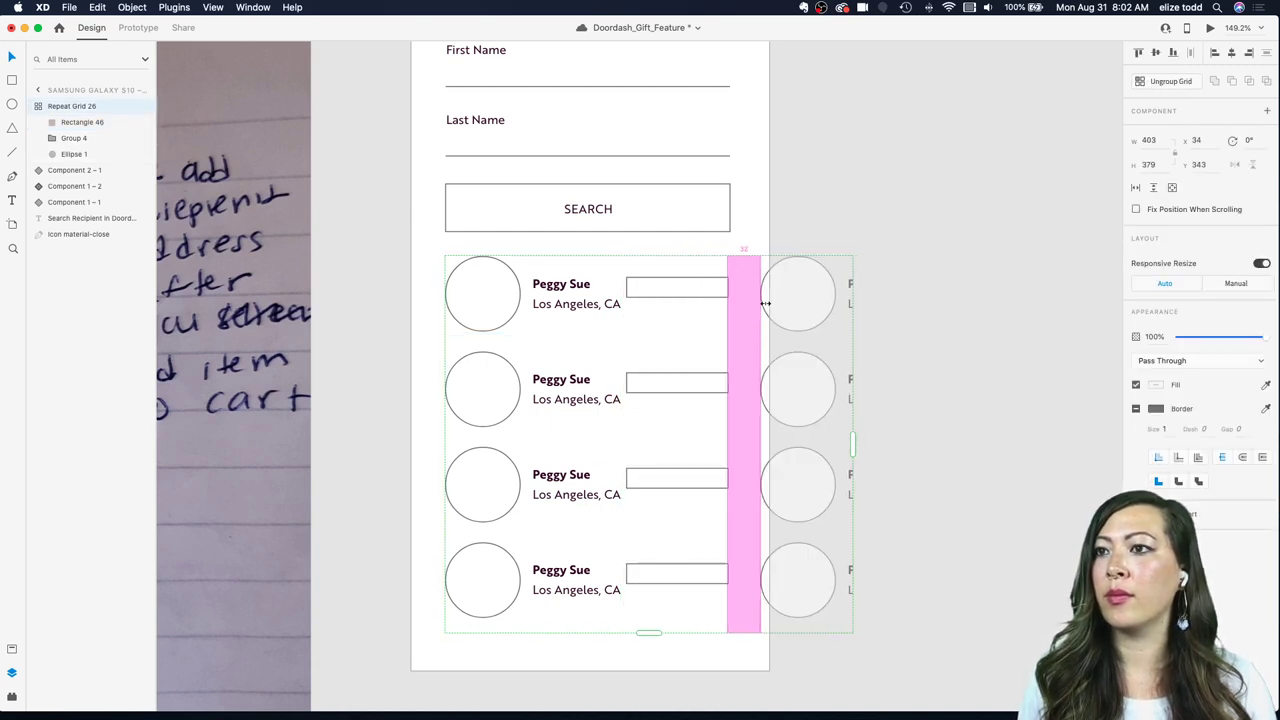
Step: Resize the first row's rectangle to about 95 by 29 and shift it to about X 234, Y 369
double_click(654, 299)
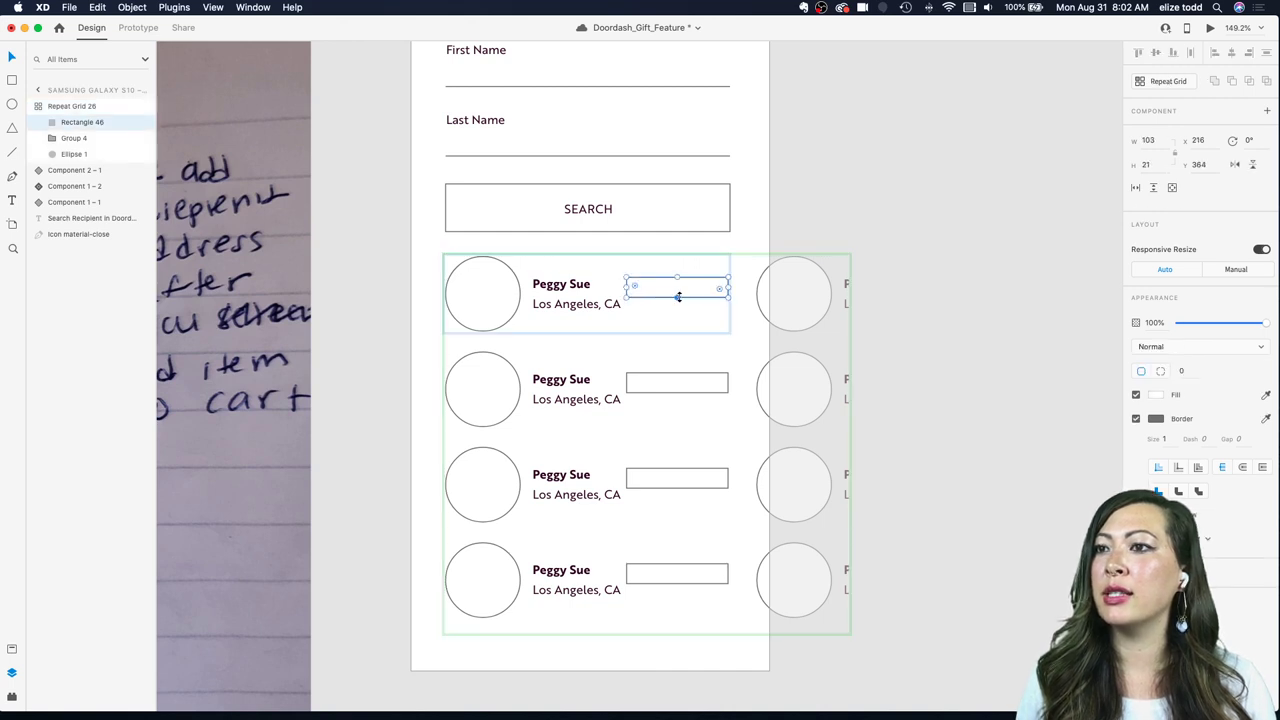
mouse_move(678, 297)
mouse_down()
mouse_move(683, 284)
mouse_move(738, 292)
mouse_move(691, 311)
mouse_up()
scroll(691, 311, down, 4)
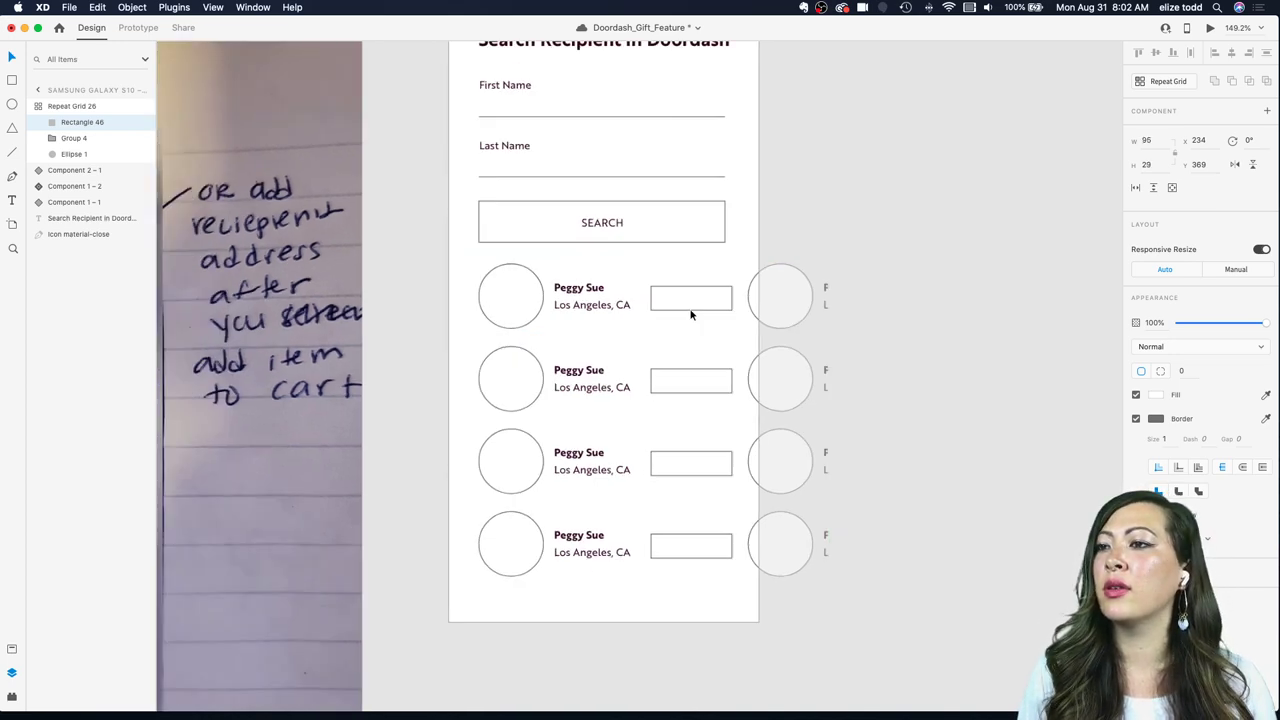
Step: Widen the repeat grid's column gap until the second column of circles lies outside the artboard
click(869, 363)
click(760, 260)
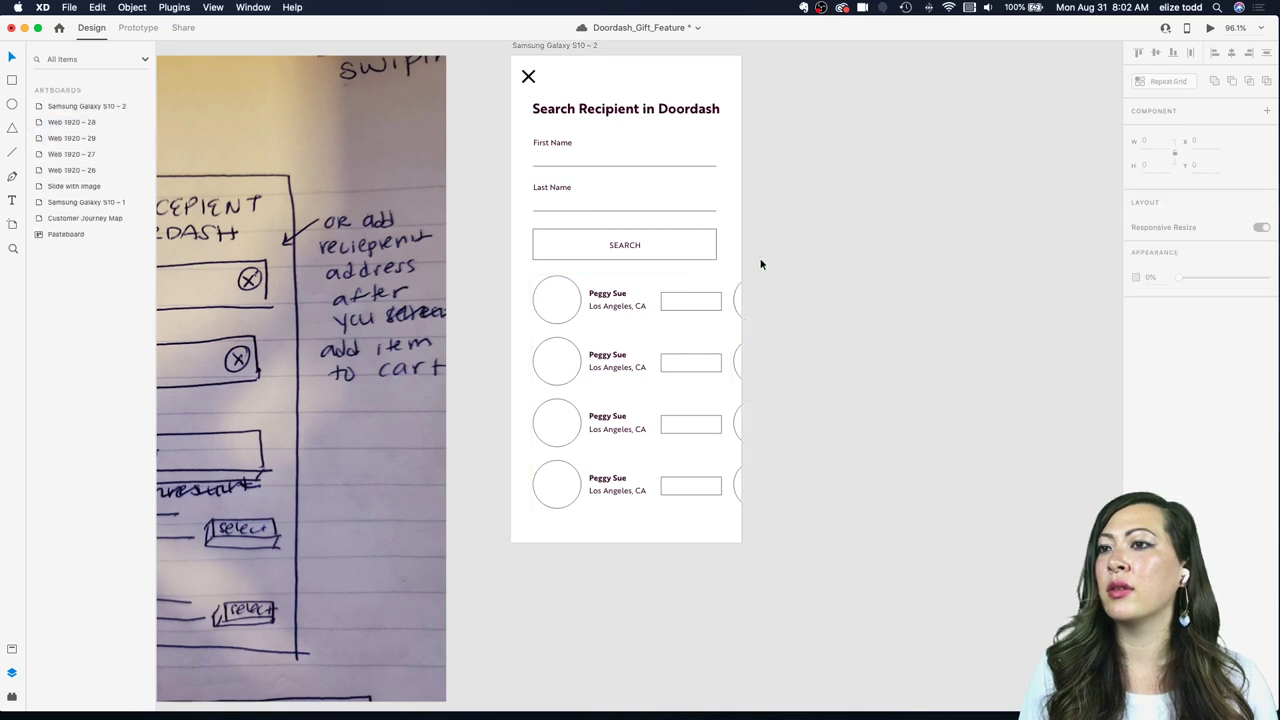
click(731, 301)
drag(731, 305, 766, 305)
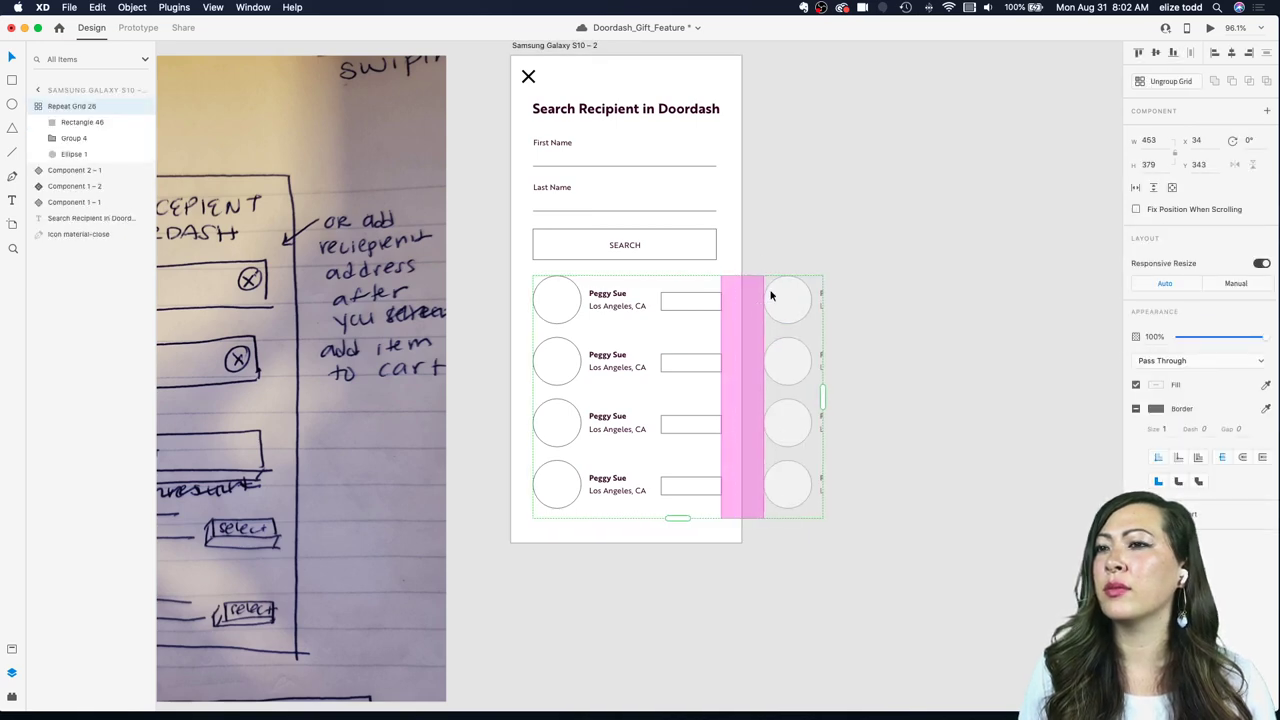
click(799, 200)
Step: Check the search screen against its sketch and look over the favorite items sketch below it
scroll(799, 200, down, 4)
scroll(799, 200, up, 5)
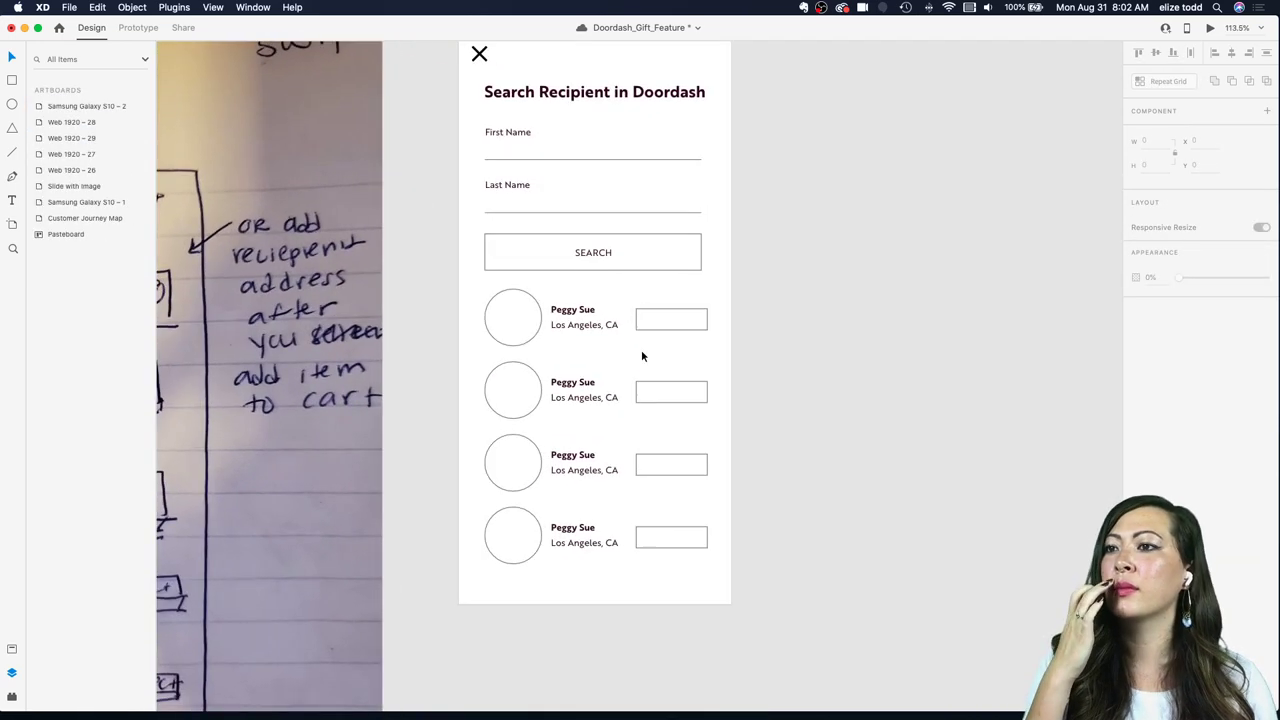
scroll(641, 356, down, 6)
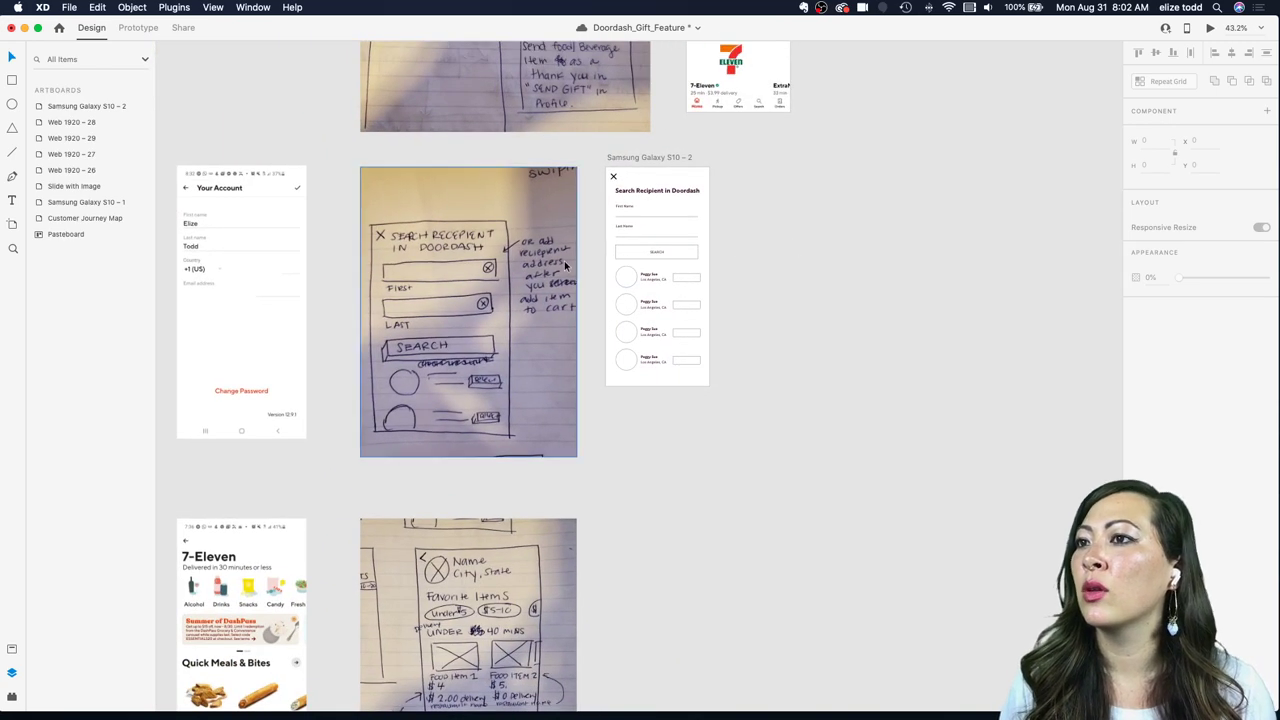
scroll(539, 233, up, 3)
scroll(652, 316, down, 2)
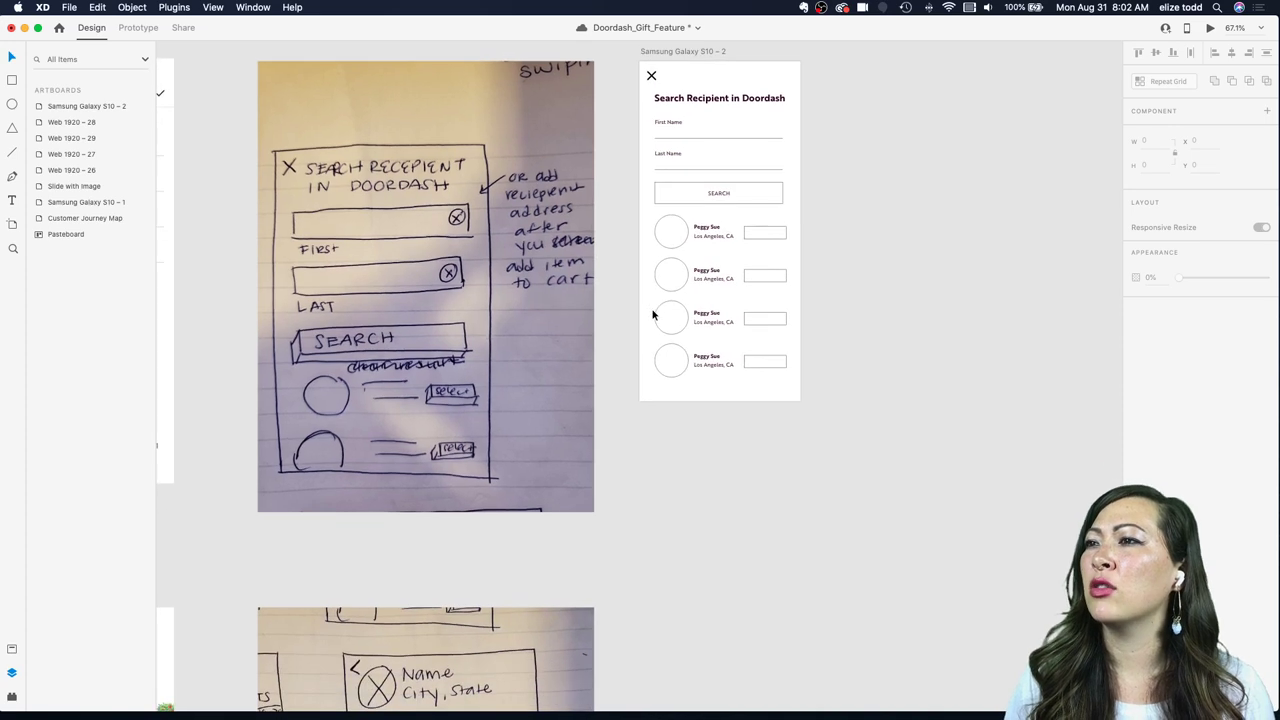
scroll(652, 316, up, 2)
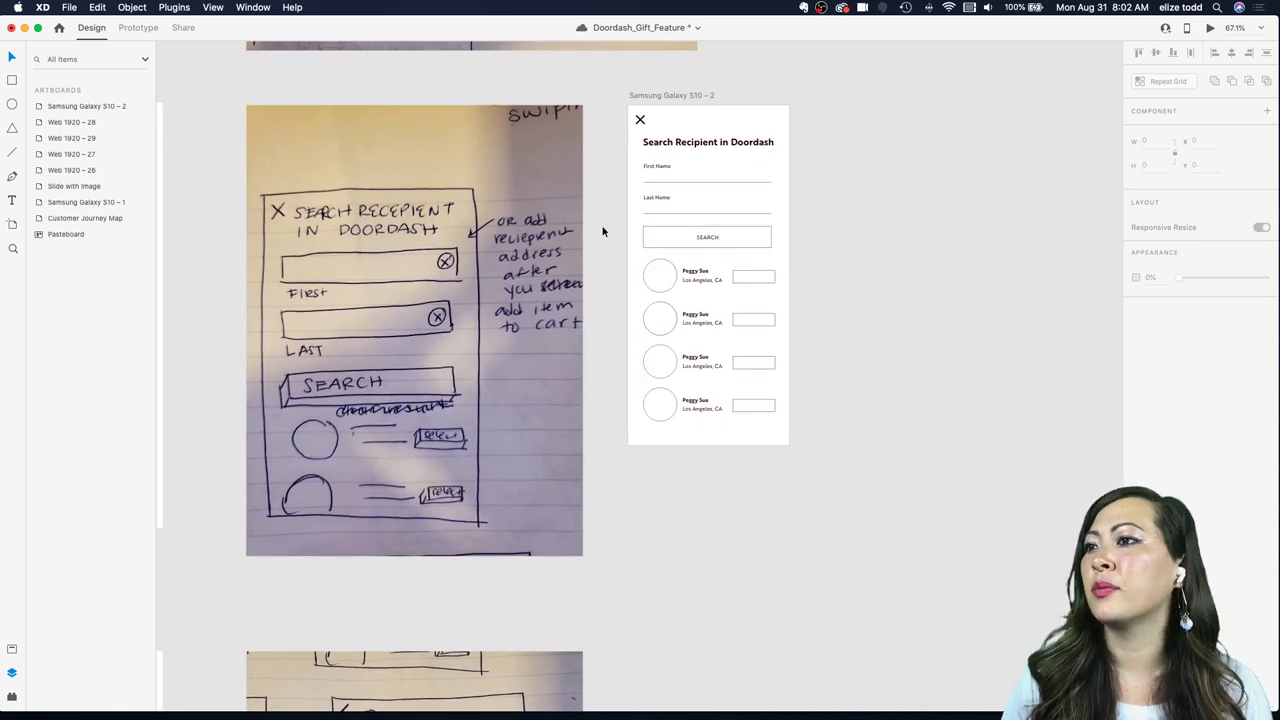
scroll(462, 306, up, 4)
scroll(462, 306, down, 2)
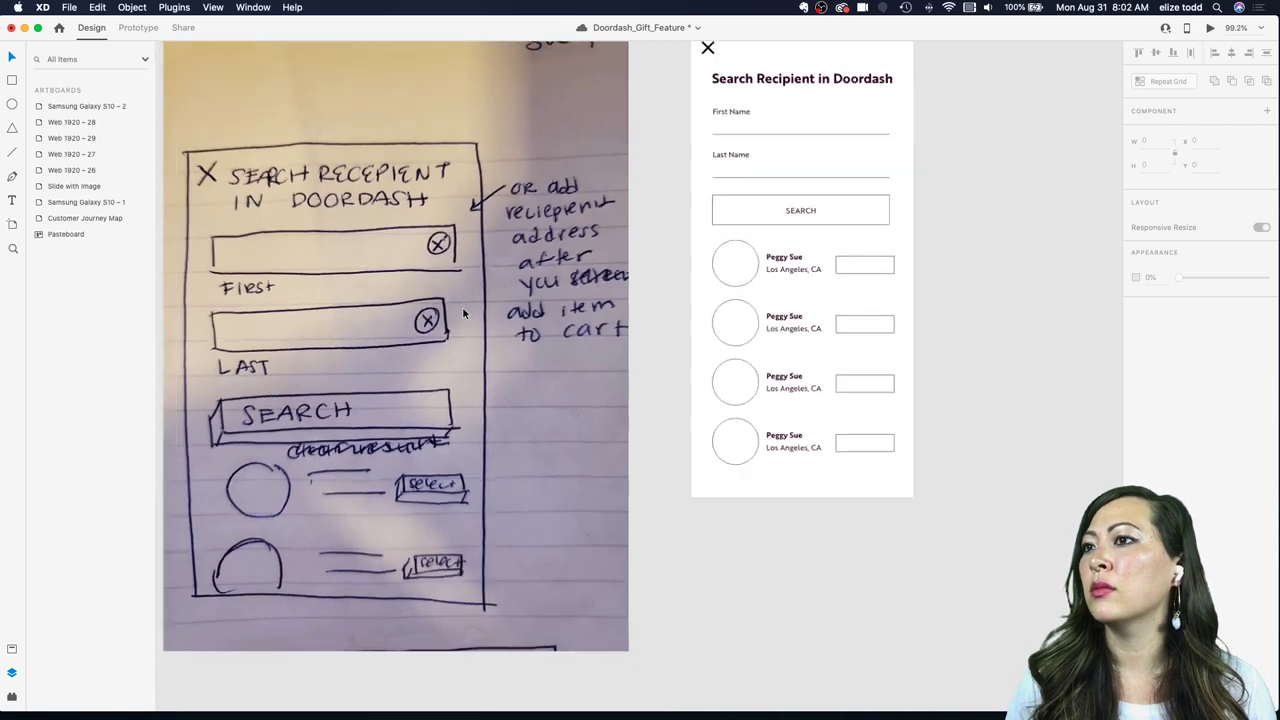
scroll(462, 306, down, 5)
scroll(462, 306, down, 5)
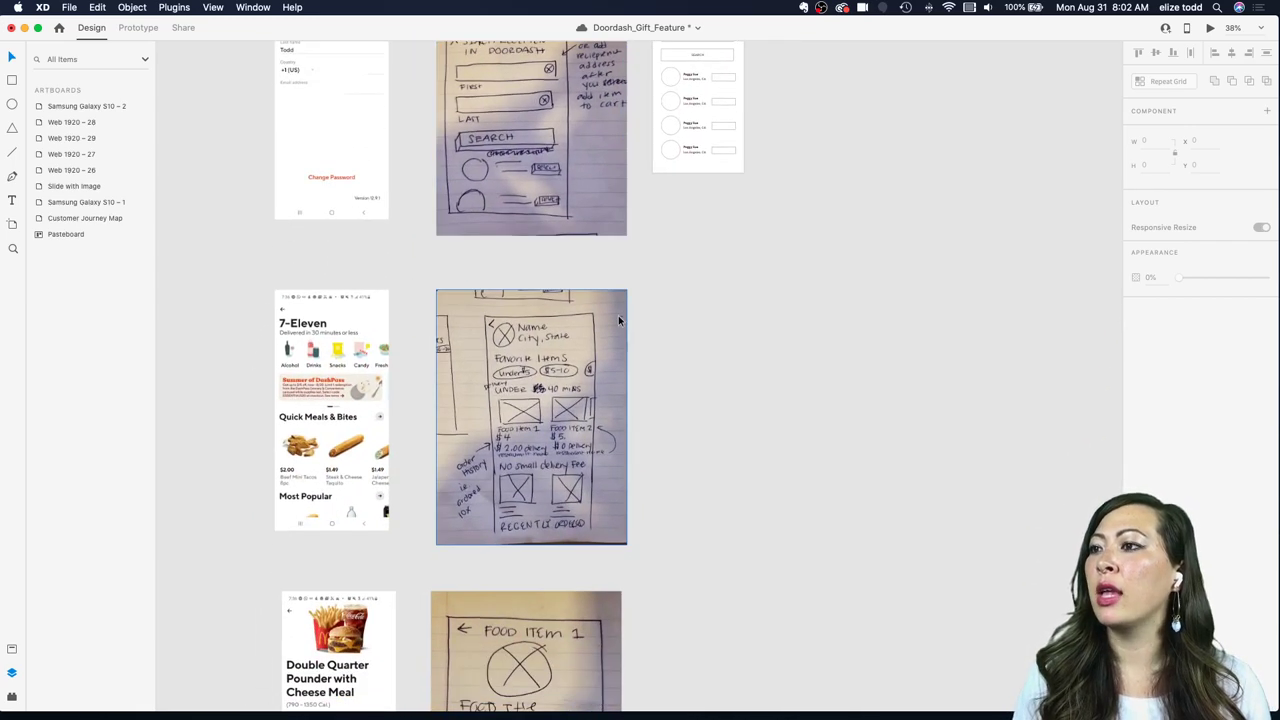
Step: Add a Samsung Galaxy S10 artboard and place it beside the favorite items sketch, aligned under the search recipient screen
scroll(618, 320, up, 3)
scroll(618, 320, right, 3)
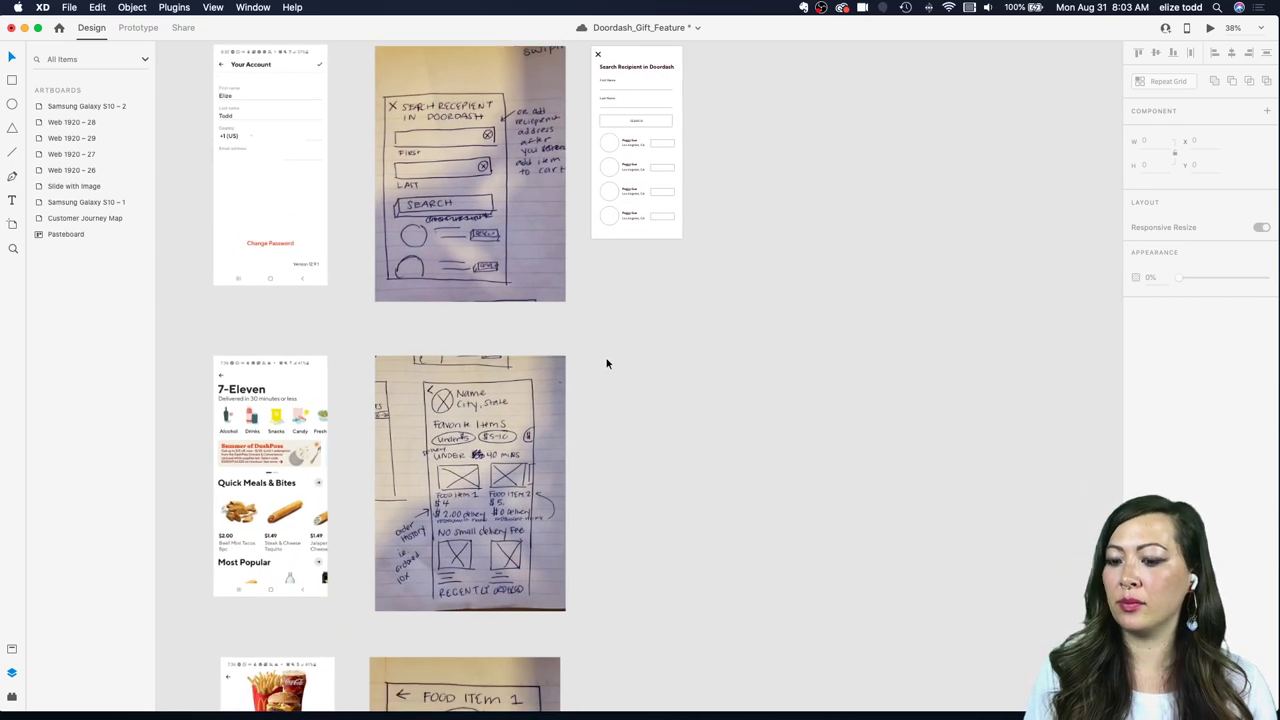
key(a)
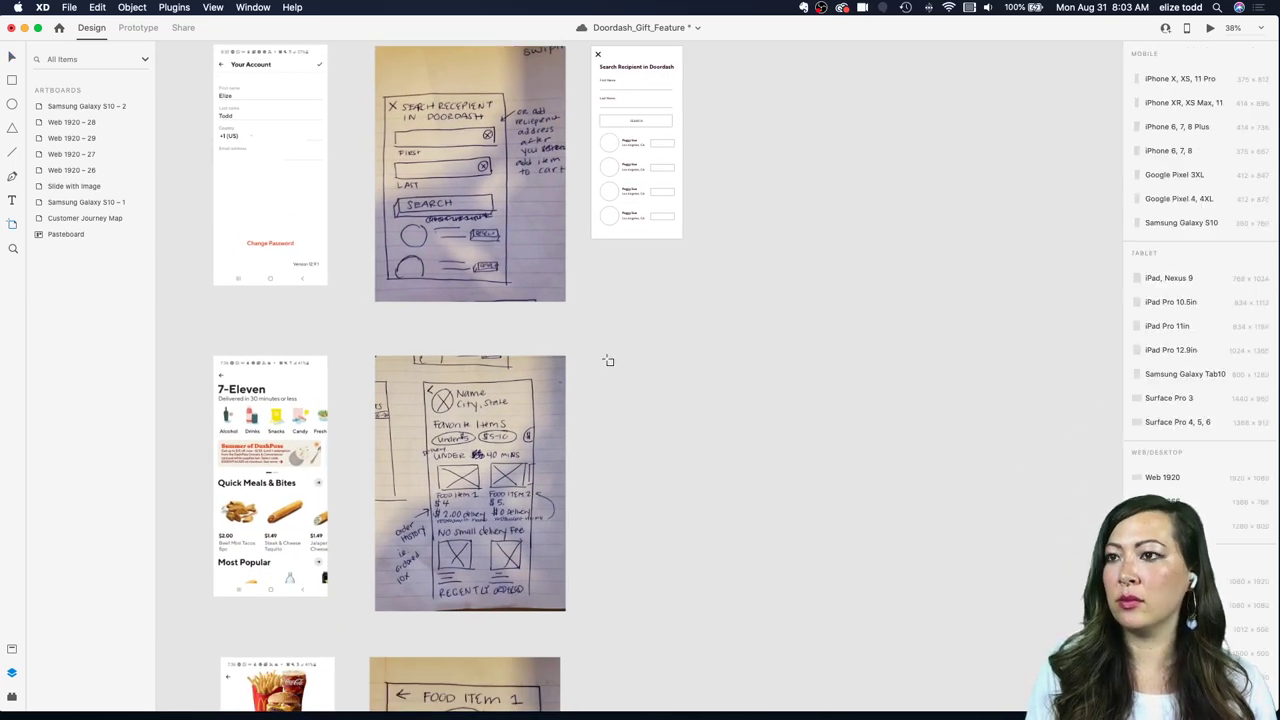
click(1180, 222)
scroll(680, 128, up, 2)
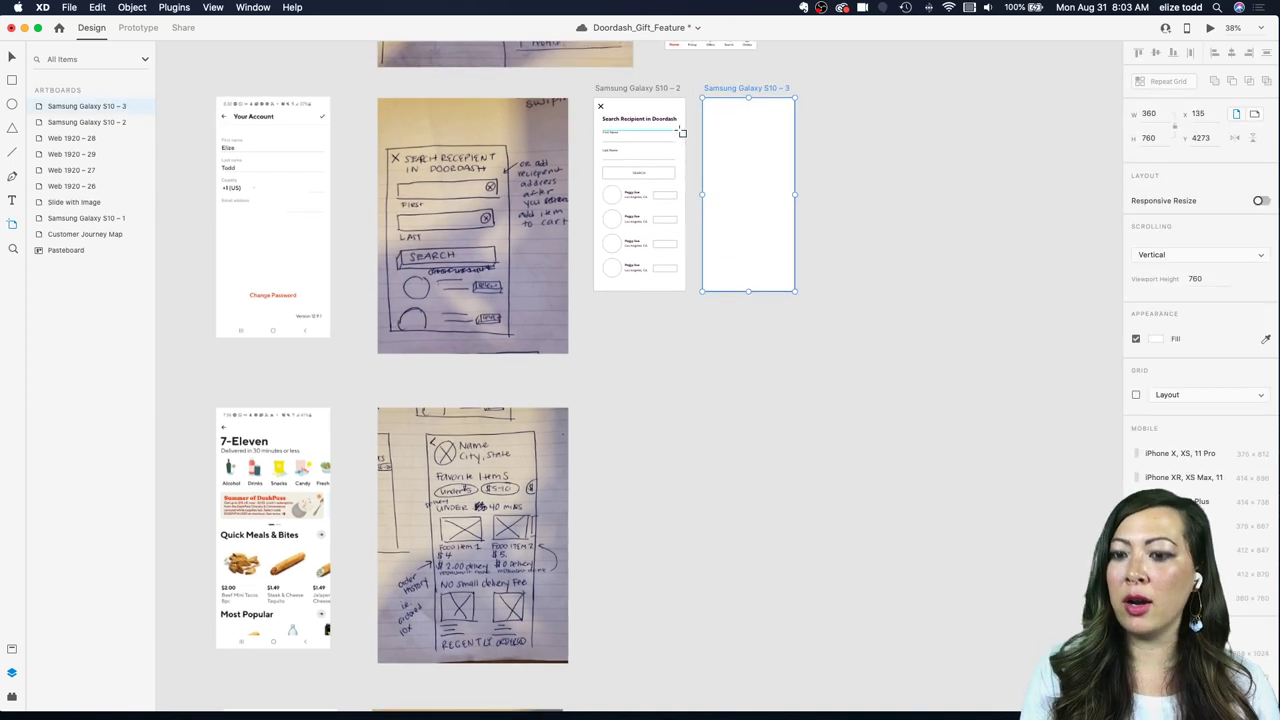
key(Escape)
mouse_move(735, 88)
mouse_down()
mouse_move(721, 93)
mouse_move(686, 246)
mouse_move(611, 446)
mouse_move(608, 400)
mouse_up()
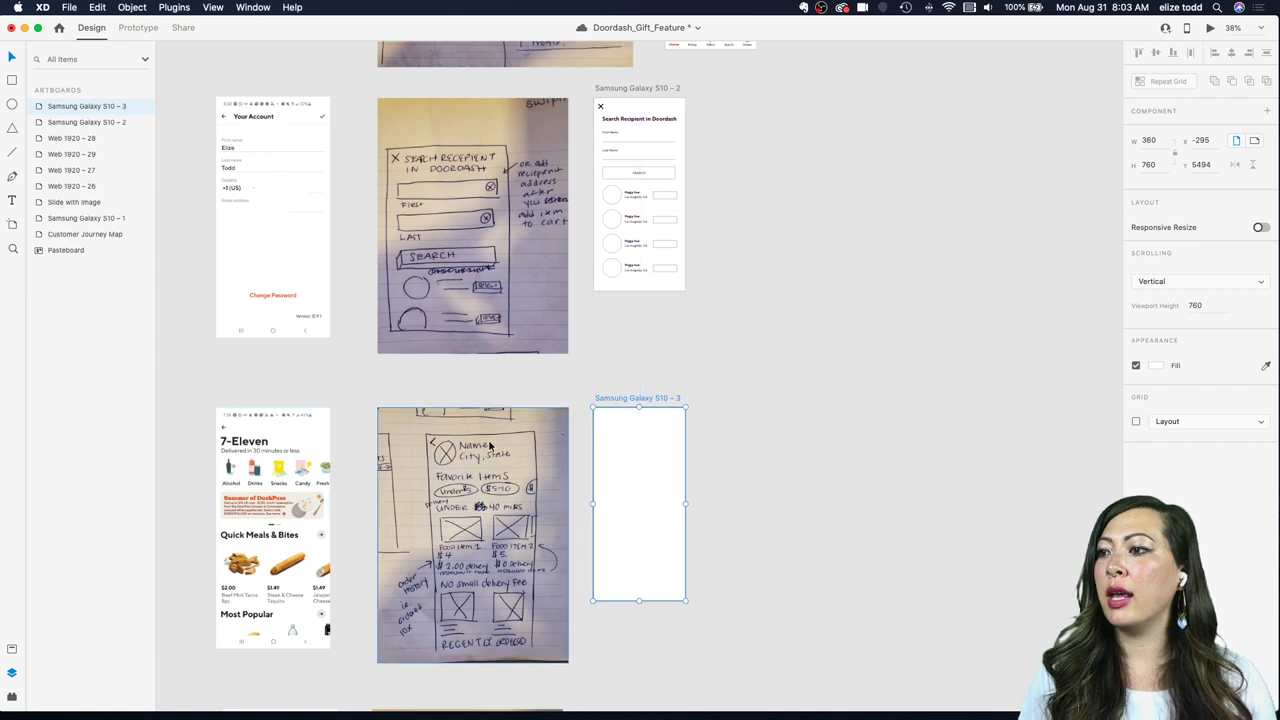
Step: Examine the favorite items sketch alongside the 7-Eleven reference screenshot and the home screen's filter buttons
scroll(488, 439, up, 5)
scroll(488, 439, down, 5)
scroll(488, 439, up, 5)
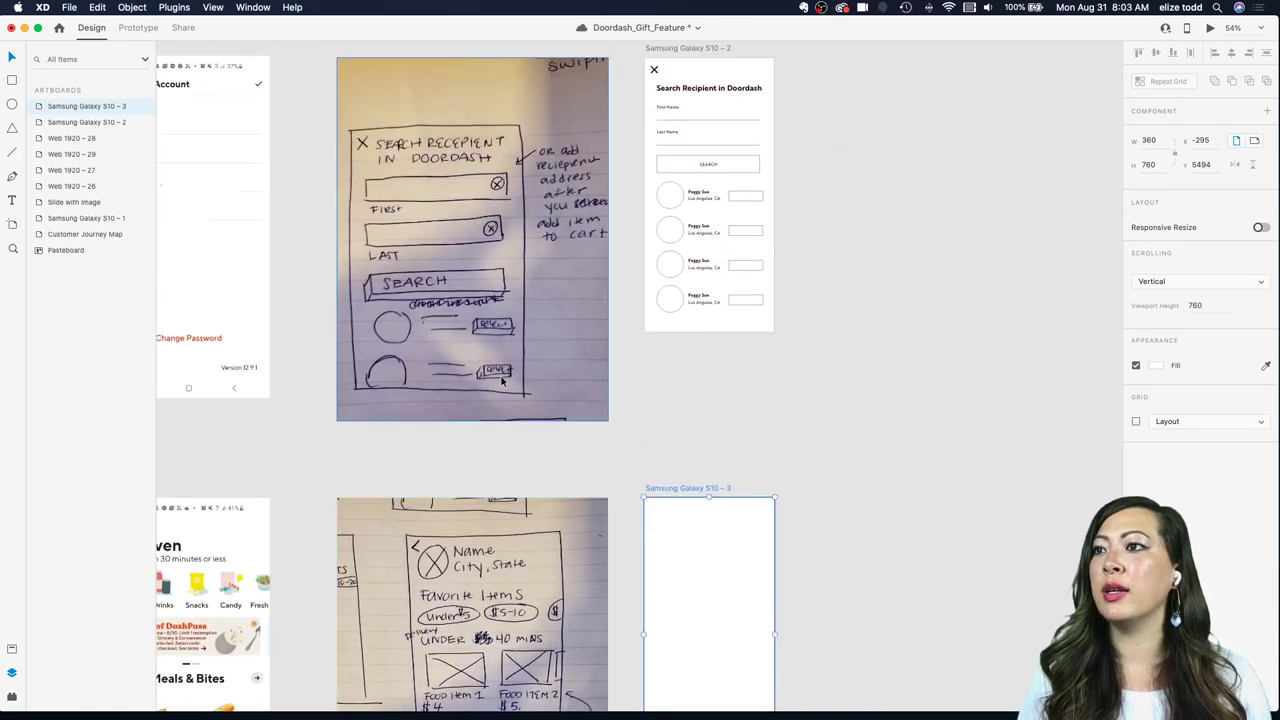
scroll(563, 349, down, 5)
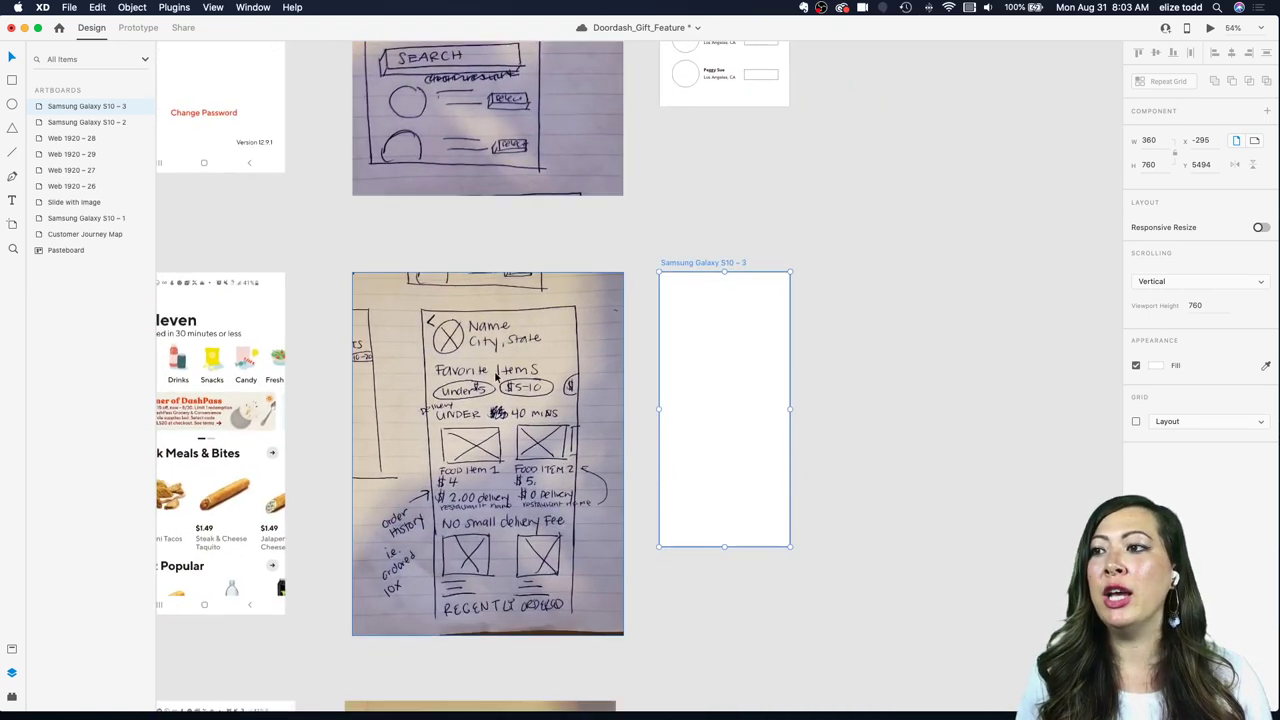
scroll(424, 390, up, 5)
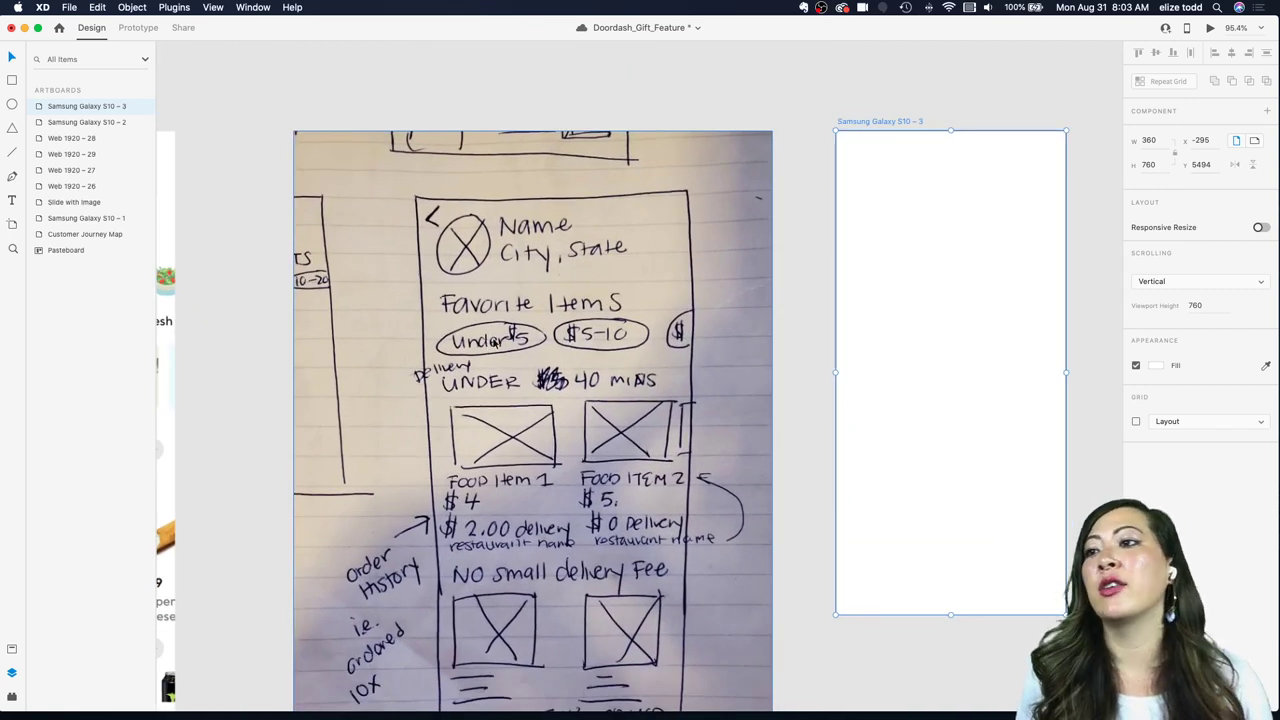
scroll(670, 340, down, 6)
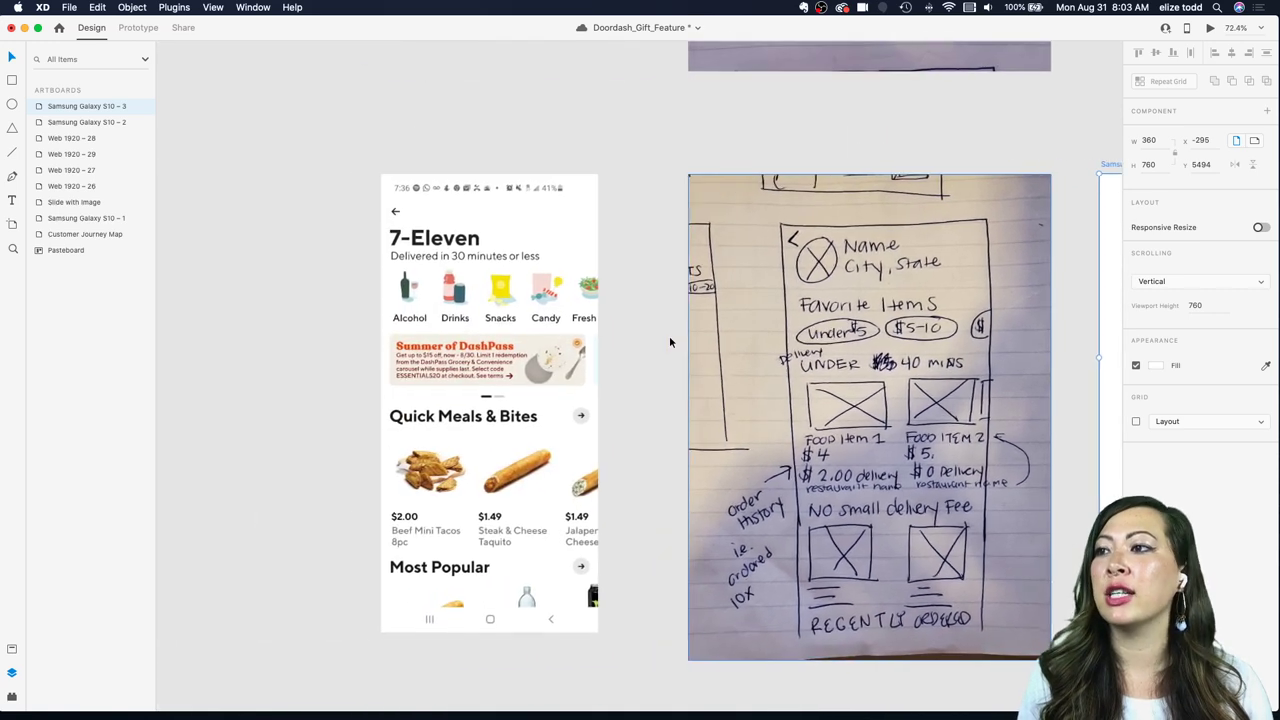
scroll(670, 341, up, 5)
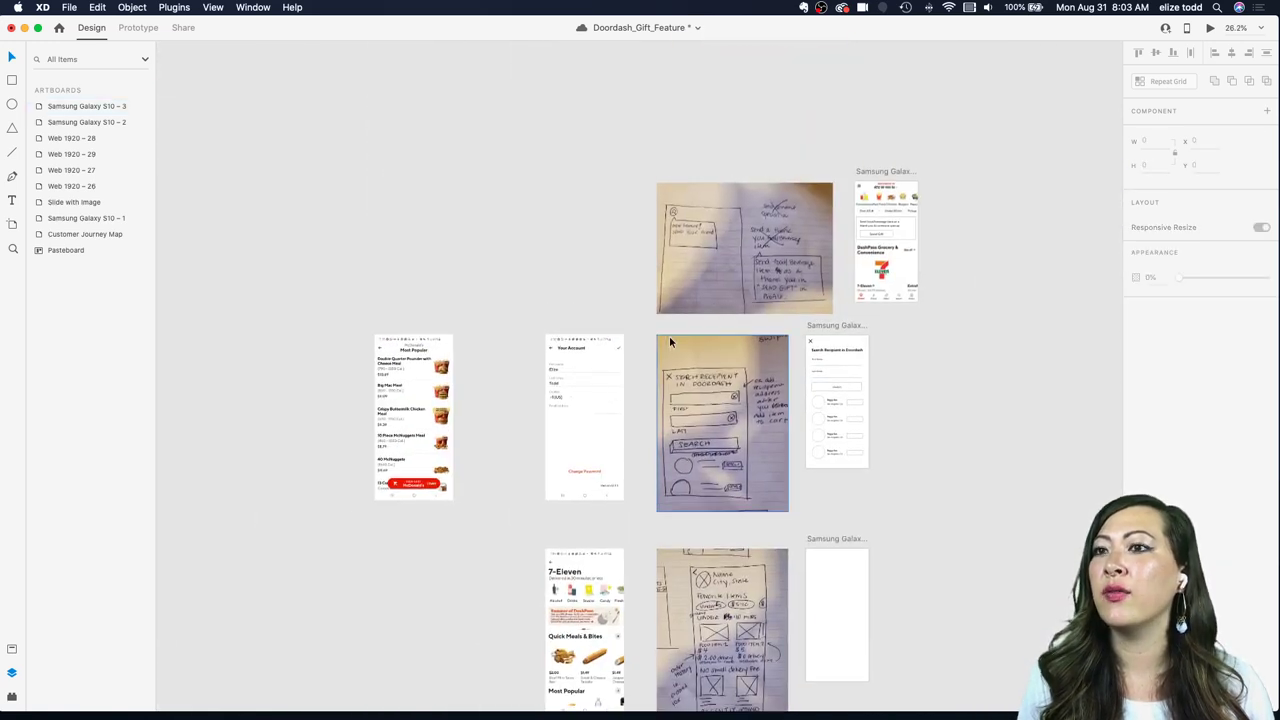
scroll(760, 260, right, 2)
scroll(843, 178, up, 6)
scroll(843, 178, down, 1)
scroll(776, 369, up, 5)
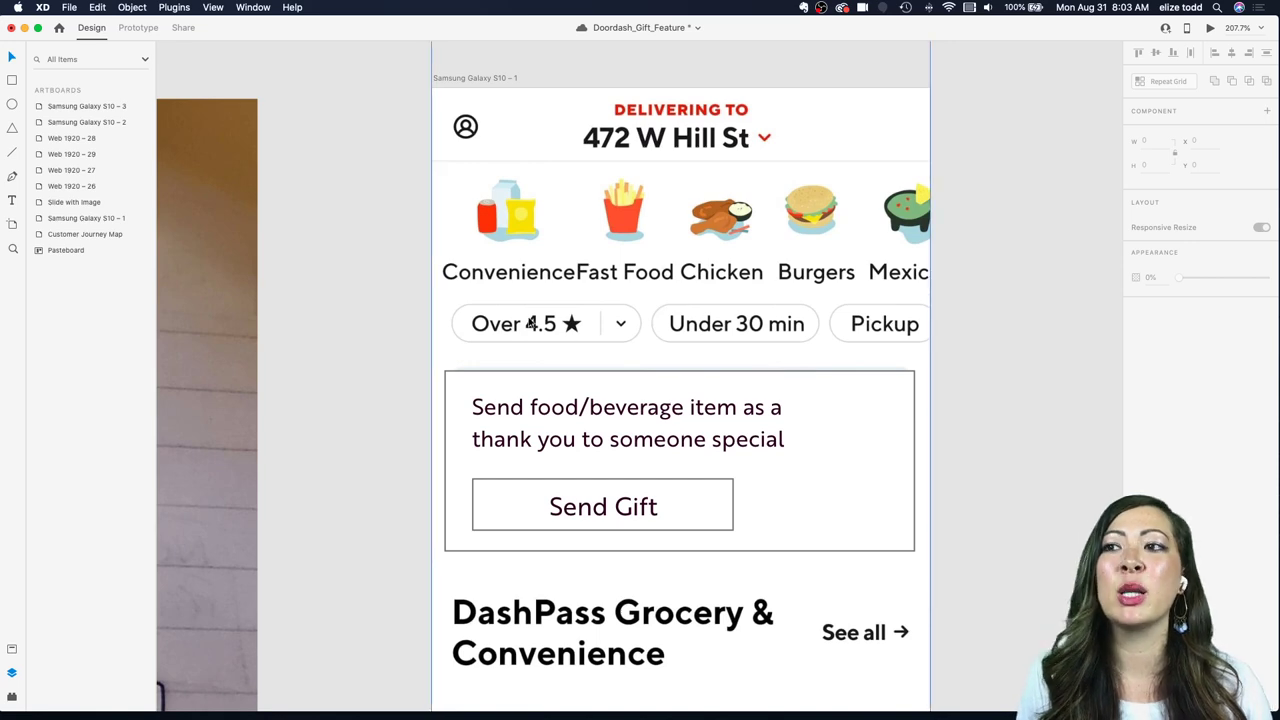
scroll(935, 327, down, 10)
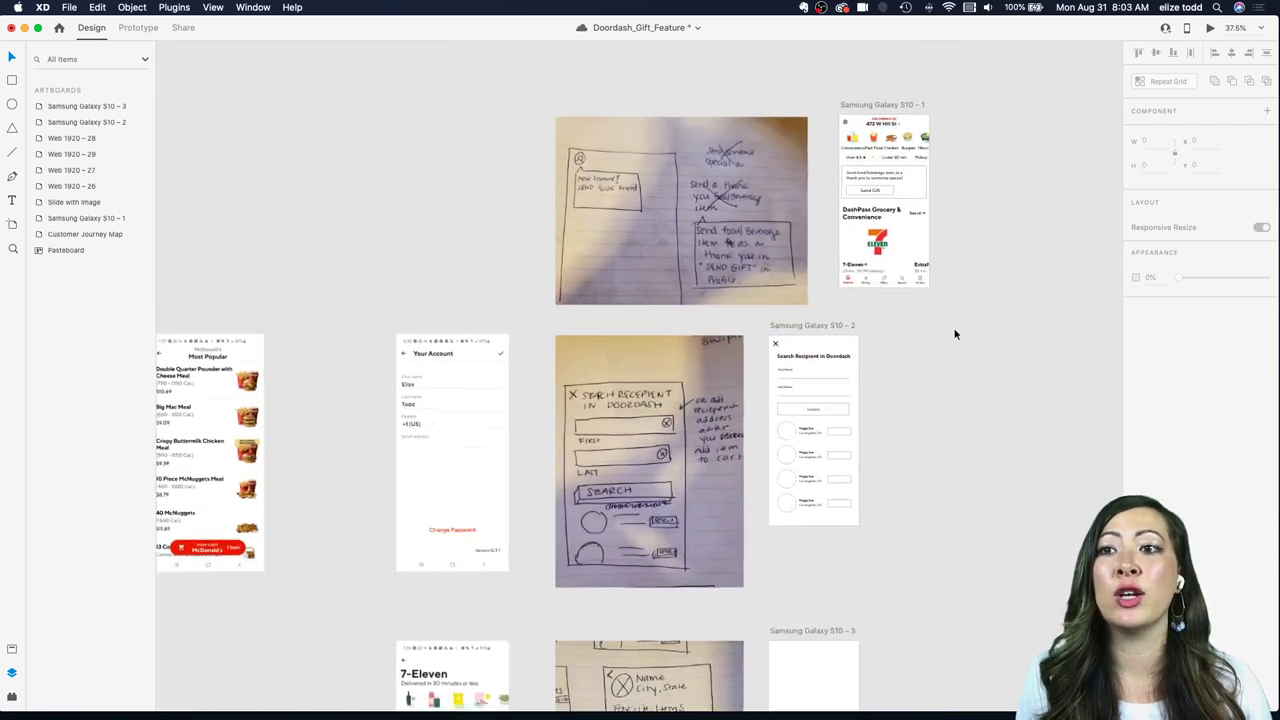
scroll(762, 513, down, 1)
scroll(762, 513, down, 4)
scroll(673, 418, up, 2)
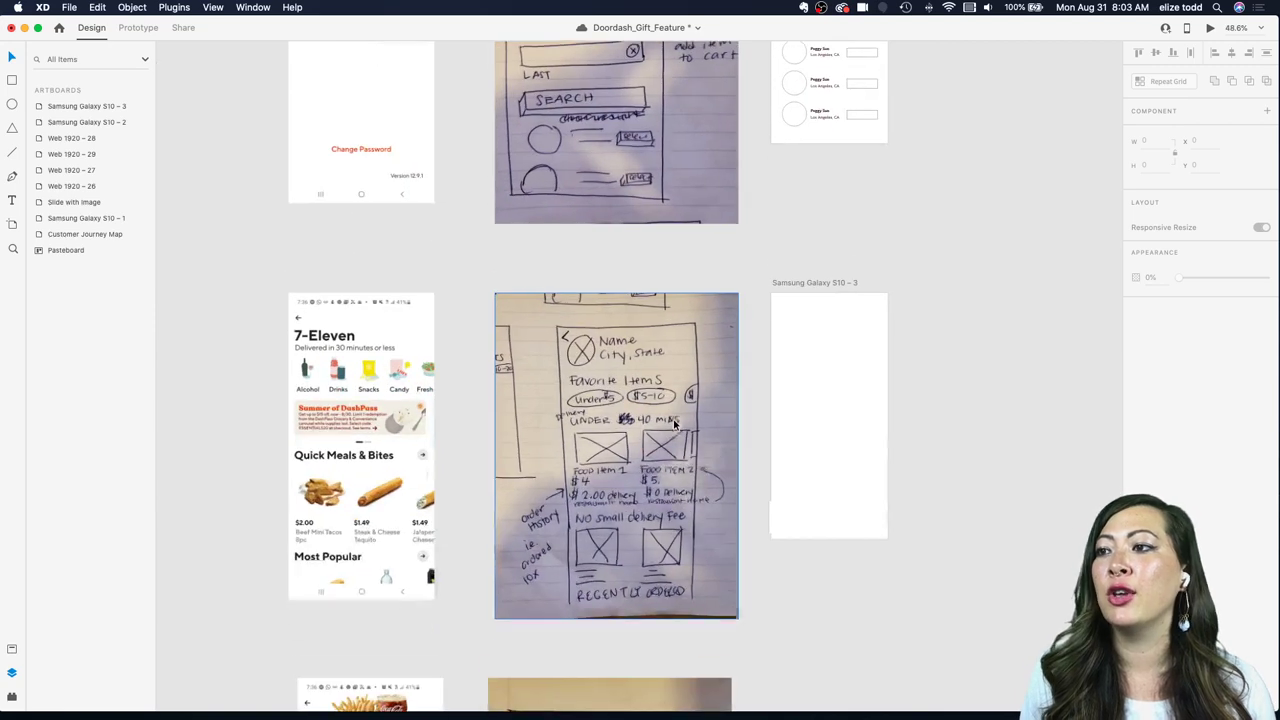
Step: Examine the favorite items sketch in detail and compare its food item rows with the 7-Eleven reference screenshot
scroll(630, 400, up, 5)
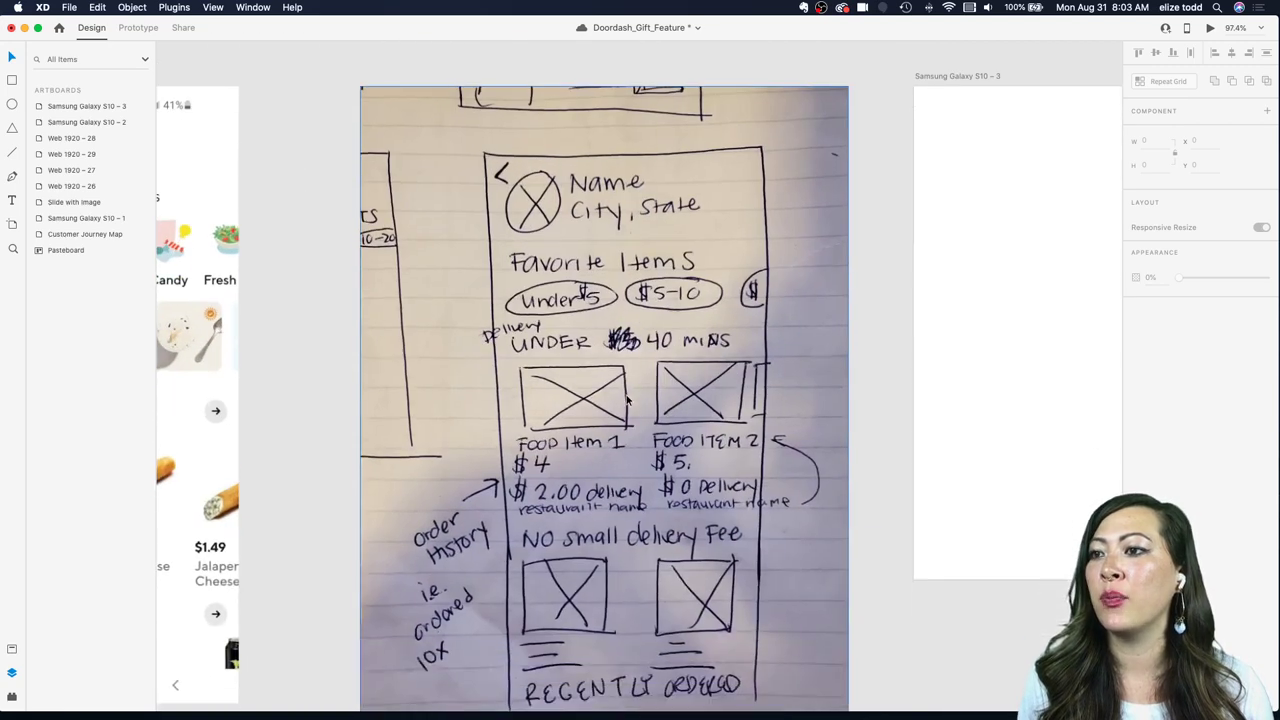
scroll(560, 357, down, 3)
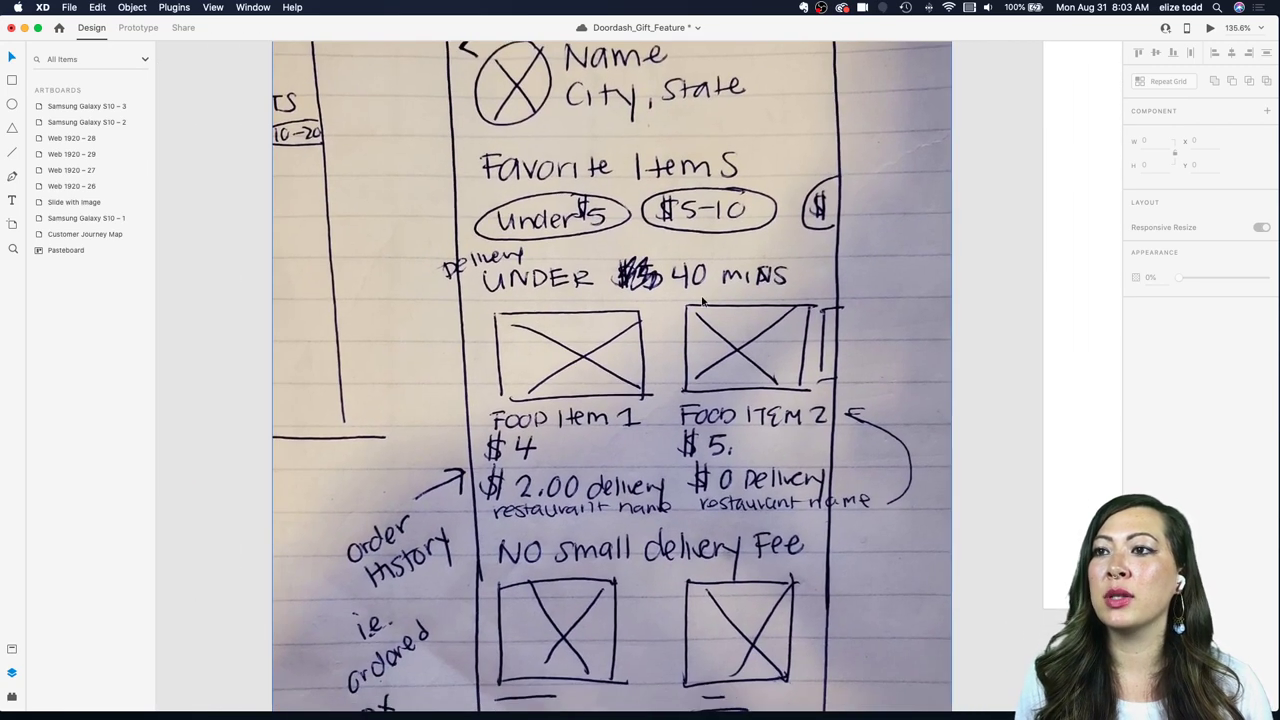
scroll(746, 298, down, 5)
scroll(682, 276, down, 2)
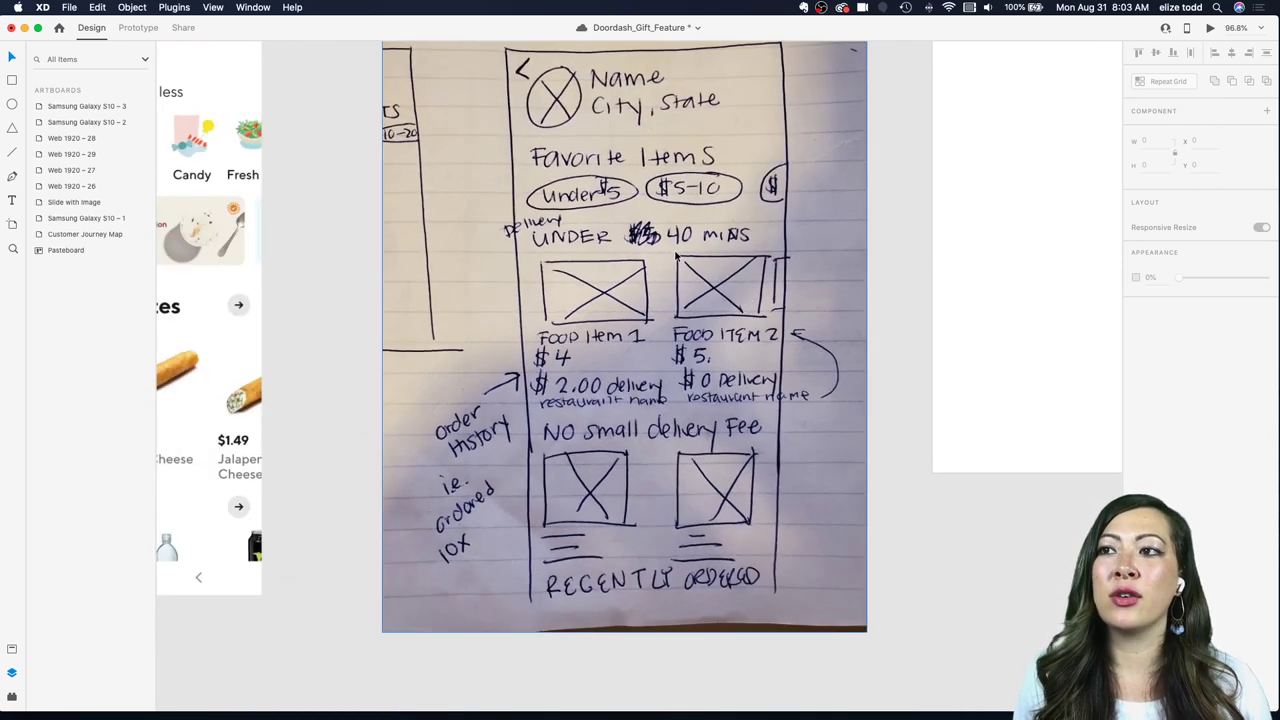
scroll(612, 458, left, 10)
scroll(540, 398, up, 1)
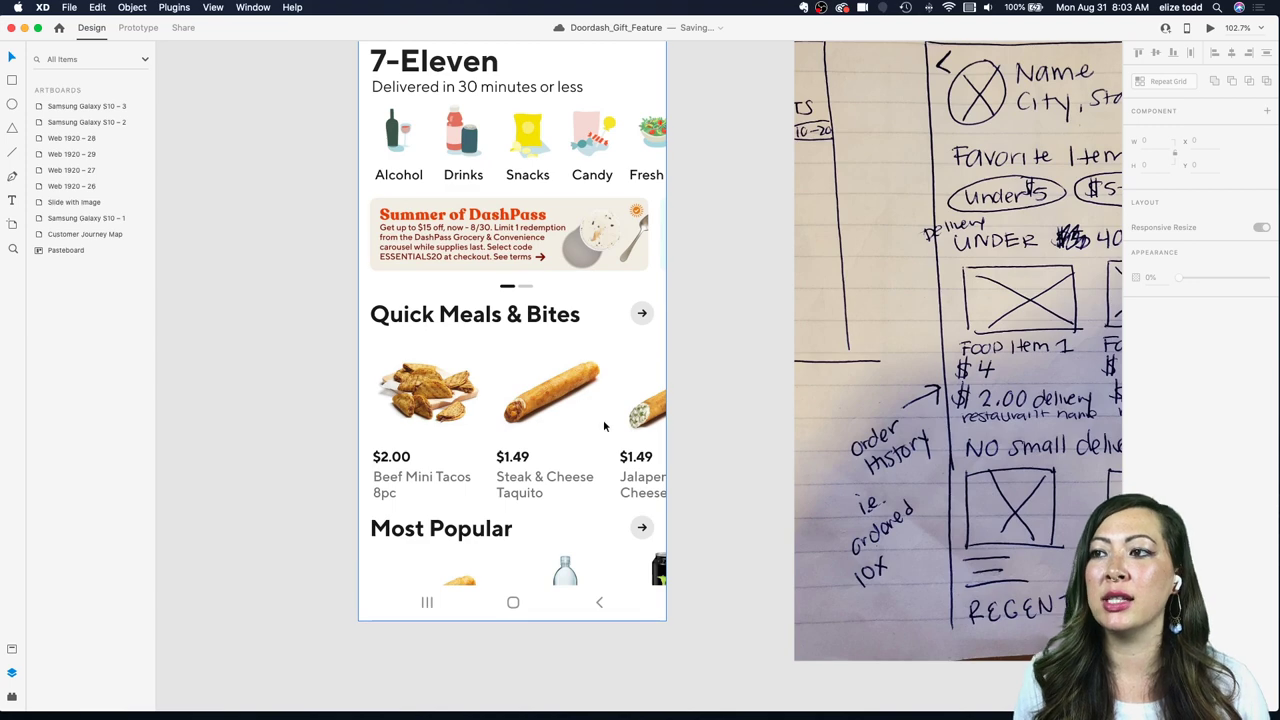
scroll(546, 336, down, 5)
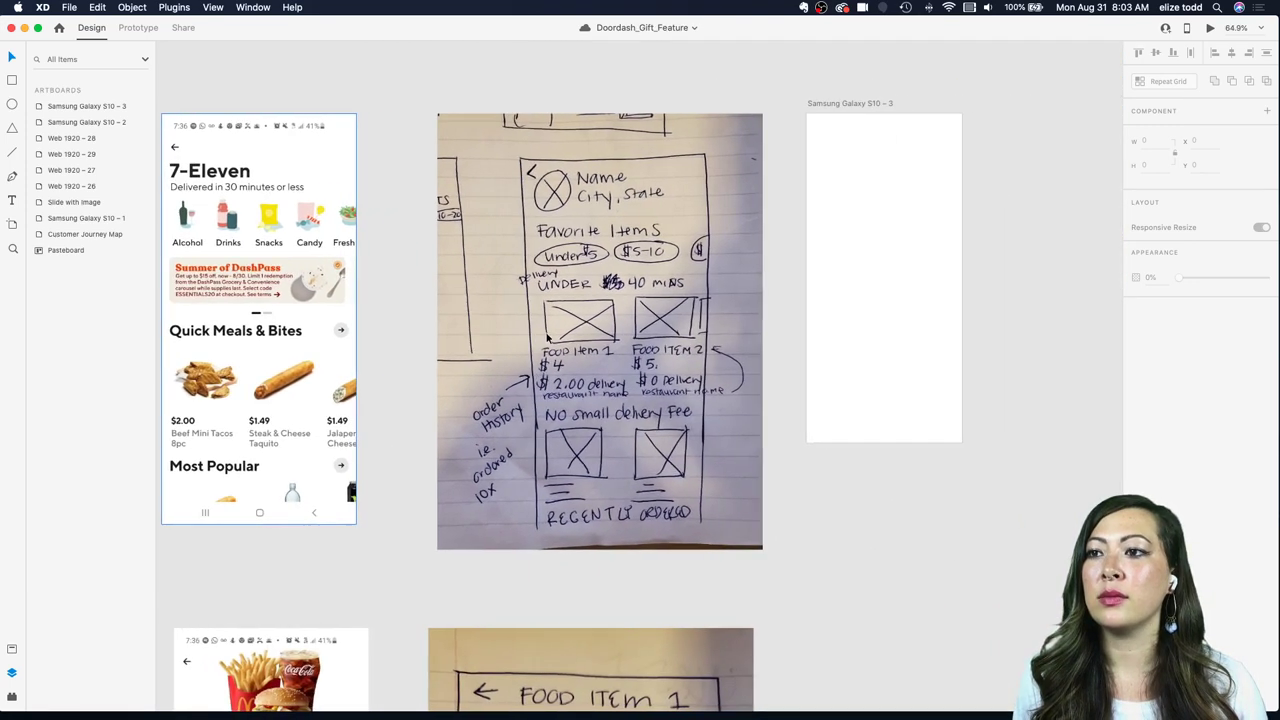
scroll(546, 338, up, 2)
scroll(546, 338, right, 5)
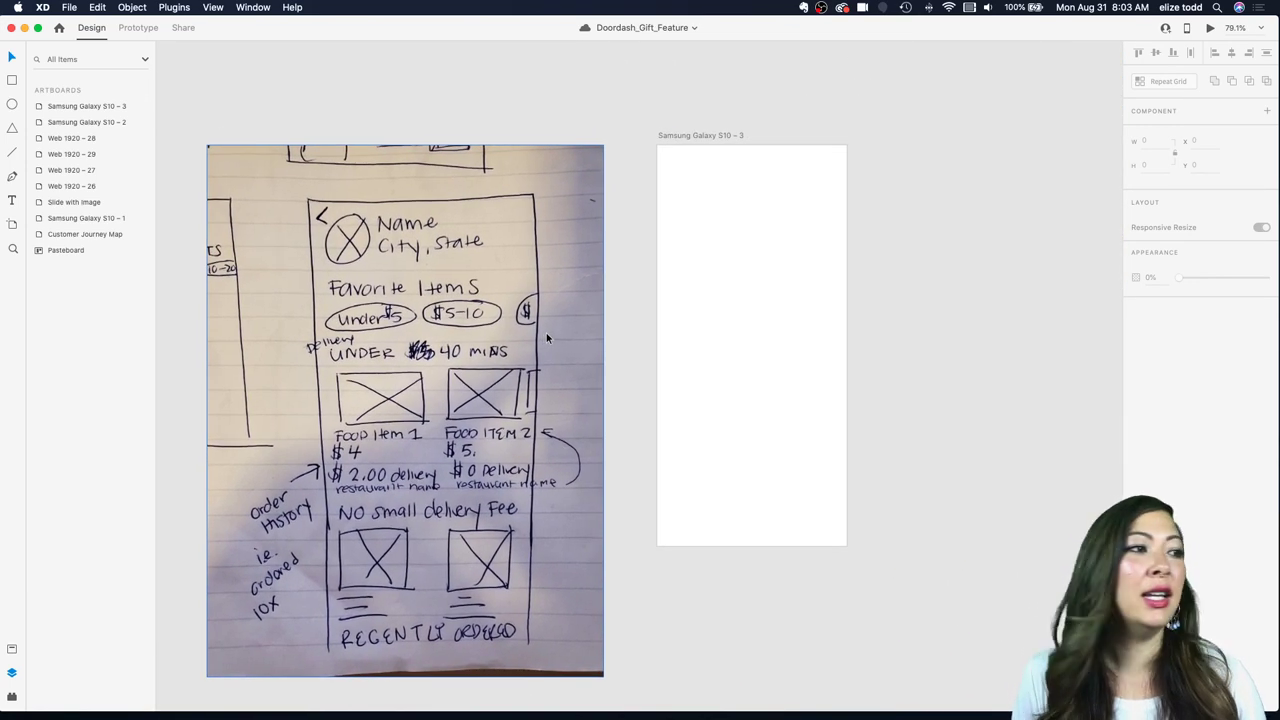
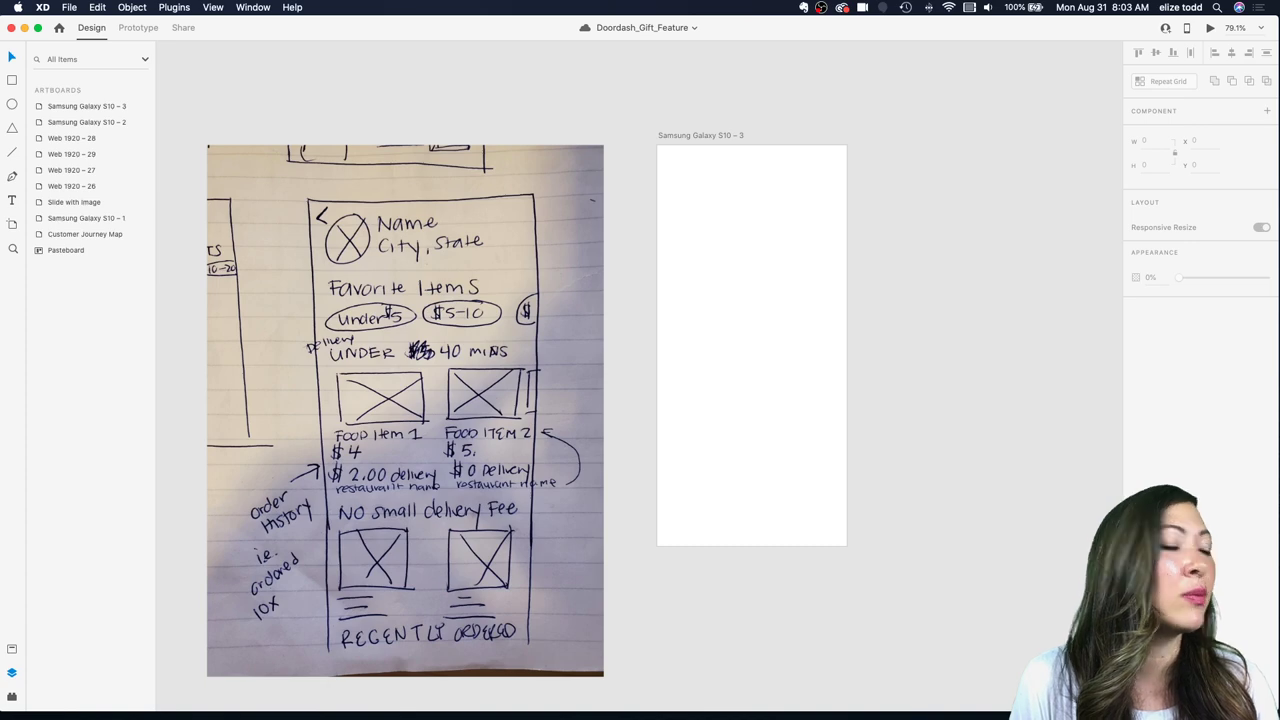
Step: Delete the small empty button rectangles beside the recipient results on the search recipient screen
click(570, 410)
scroll(480, 310, down, 4)
scroll(477, 305, up, 5)
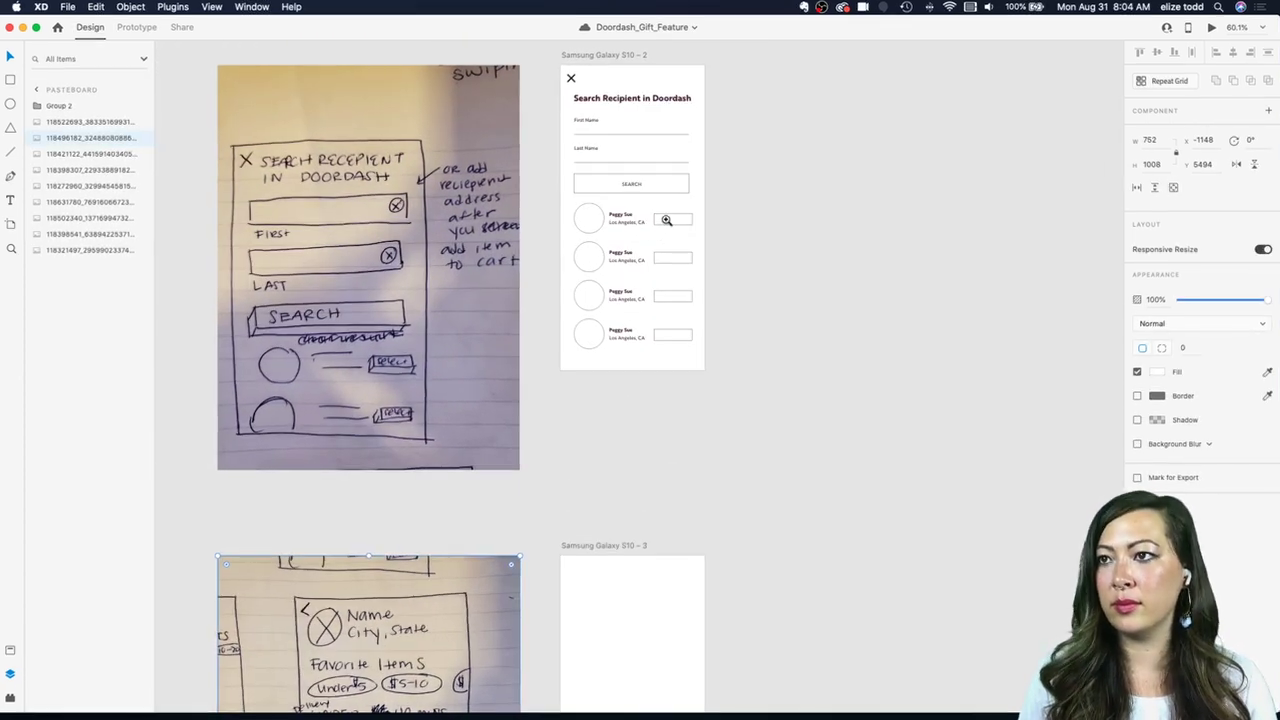
scroll(666, 221, up, 4)
key(Escape)
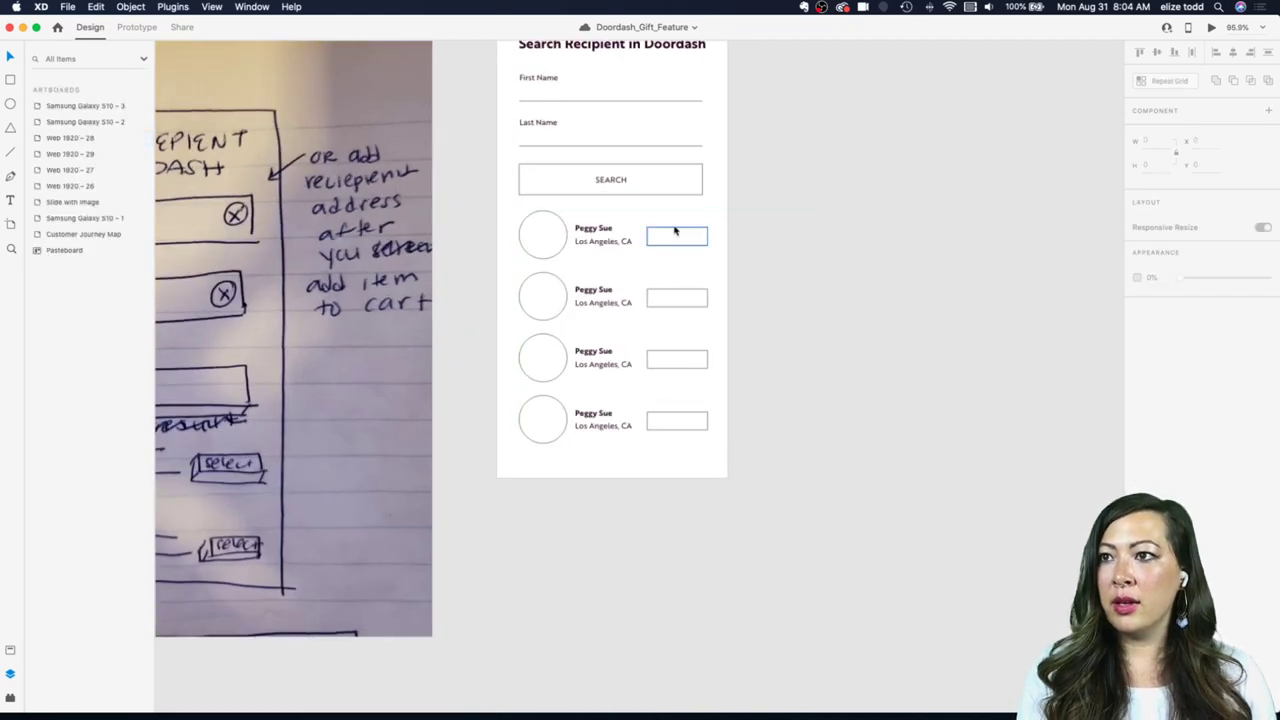
super+click(675, 229)
key(Delete)
click(860, 213)
Step: Insert the ios-arrow-back icon into the empty Samsung Galaxy S10 – 3 artboard with the Icons 4 Design plugin, searching for "back"
scroll(897, 203, down, 4)
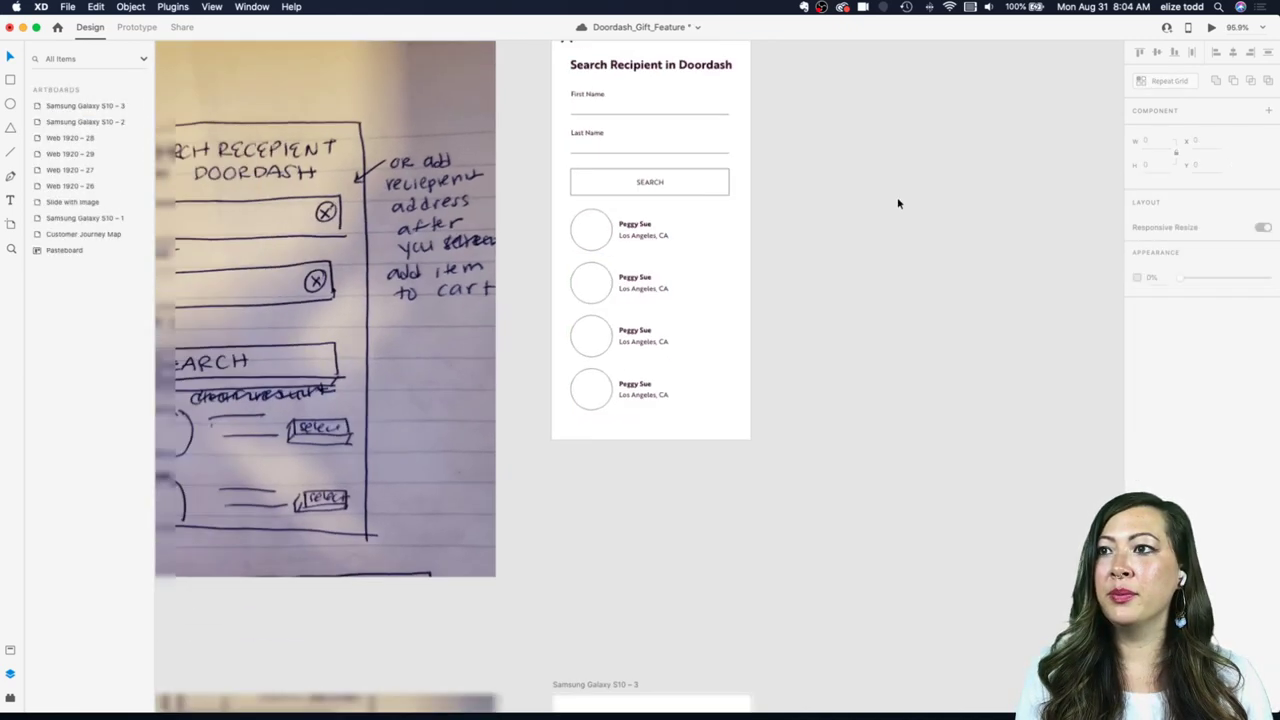
scroll(759, 437, down, 2)
scroll(757, 436, down, 2)
scroll(757, 436, down, 5)
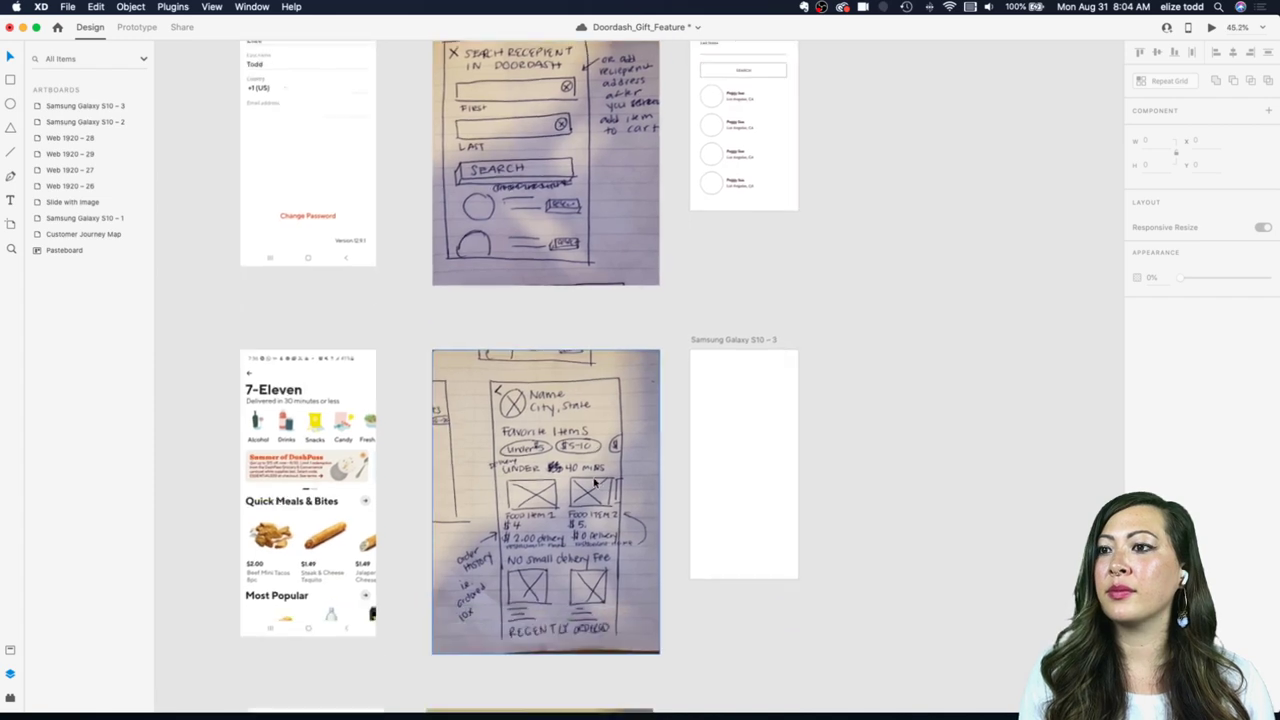
scroll(596, 483, down, 1)
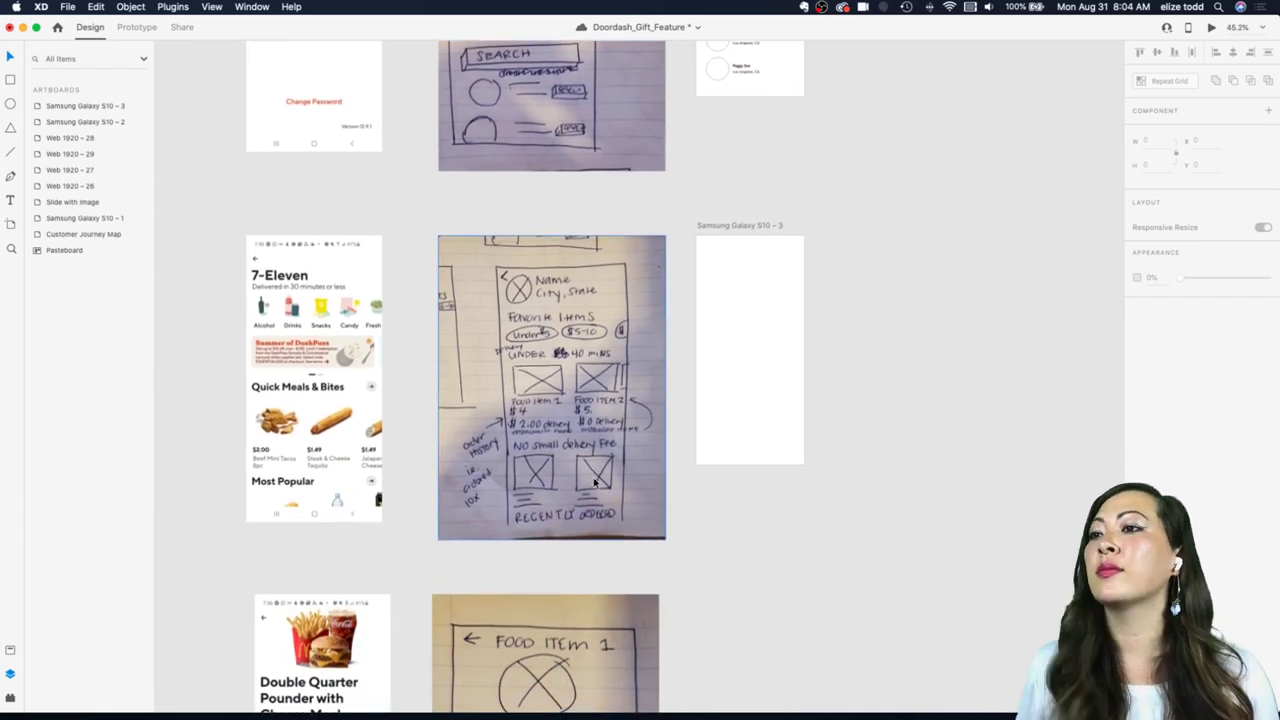
scroll(737, 291, up, 5)
scroll(739, 294, down, 5)
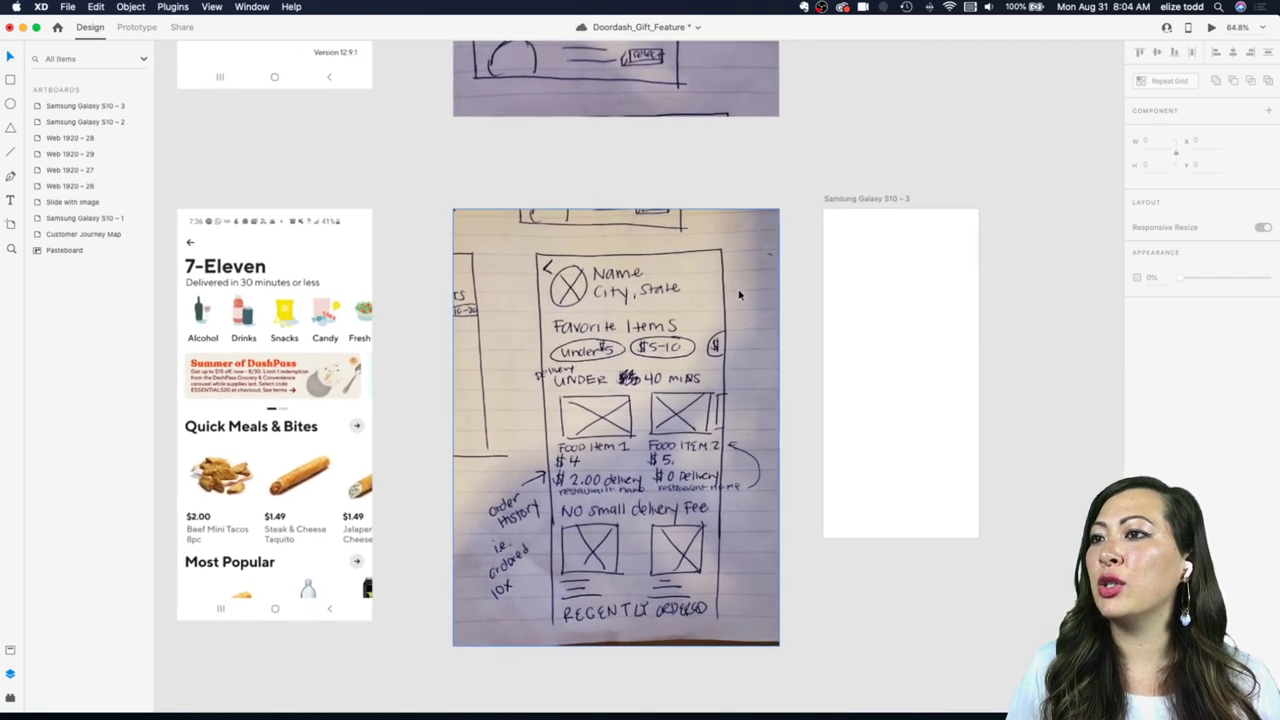
click(868, 199)
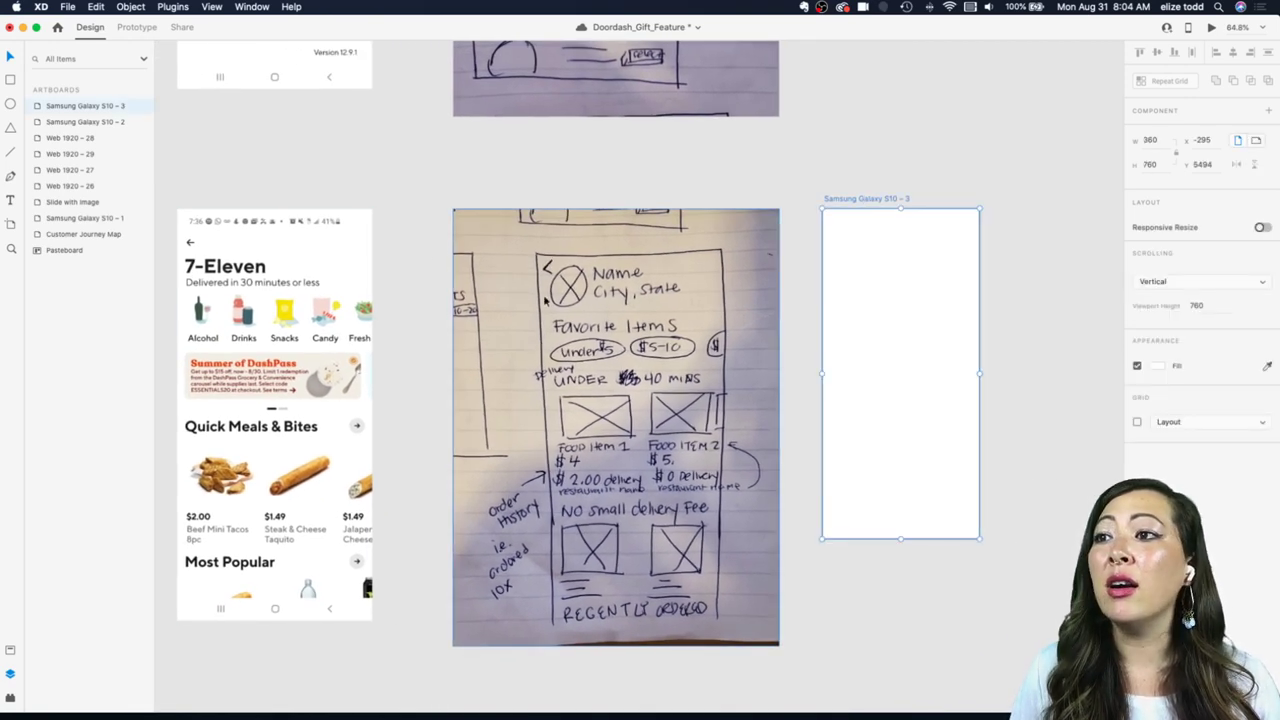
click(12, 697)
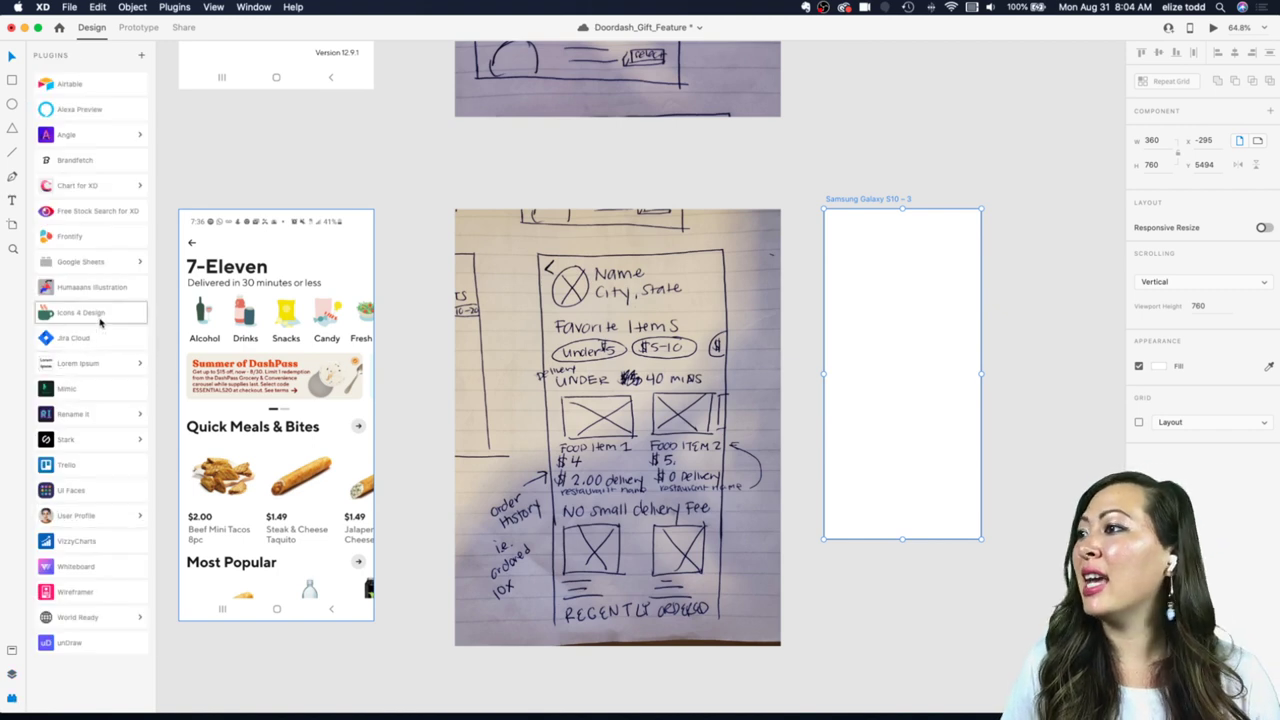
click(100, 316)
double_click(60, 120)
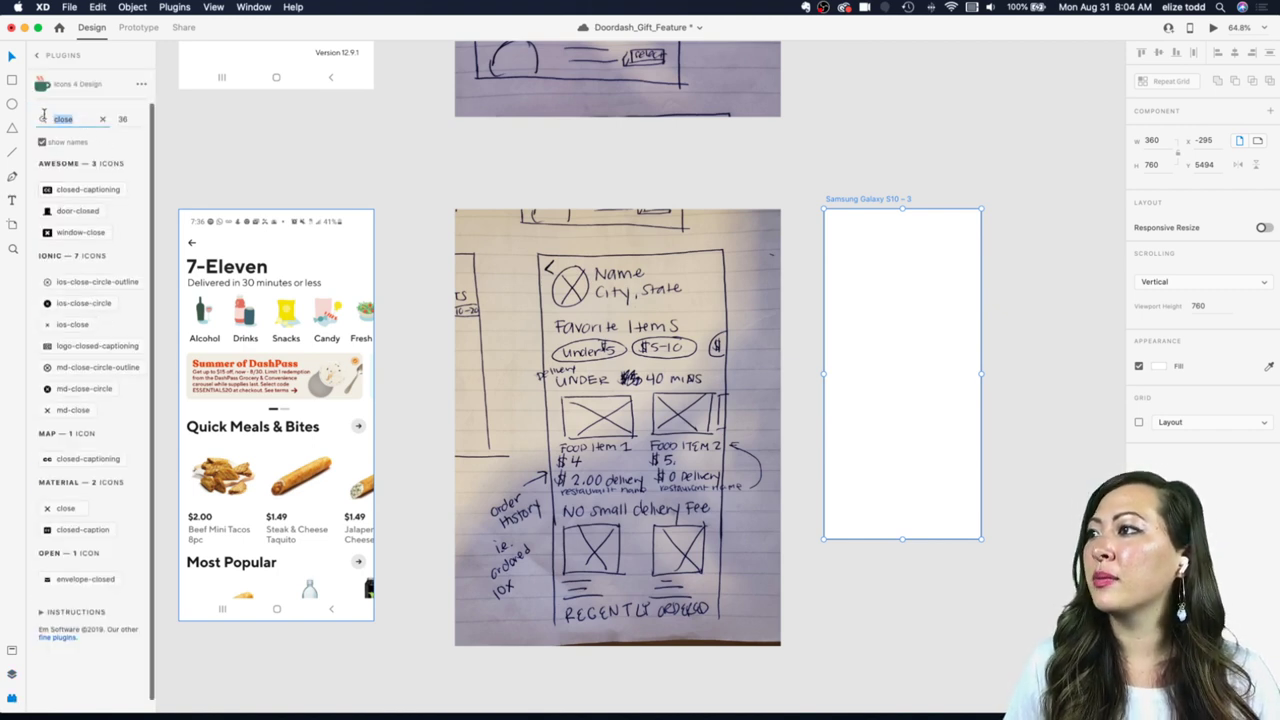
text(back)
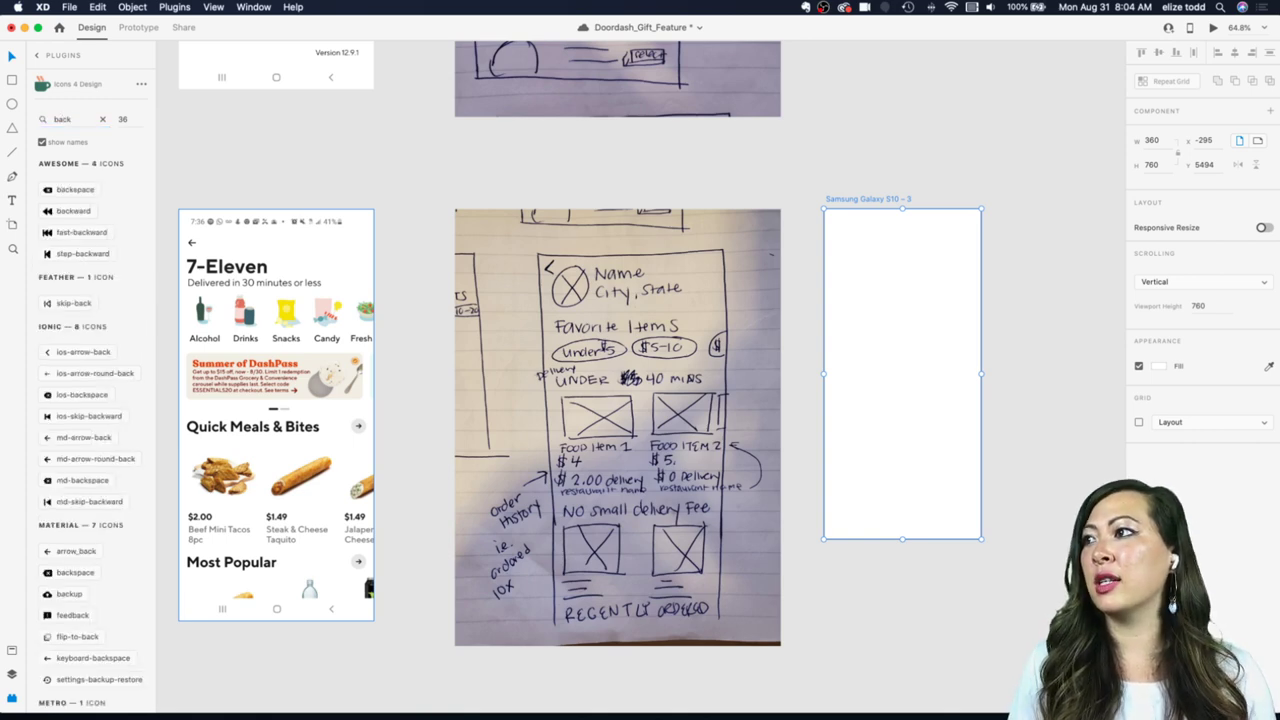
click(47, 351)
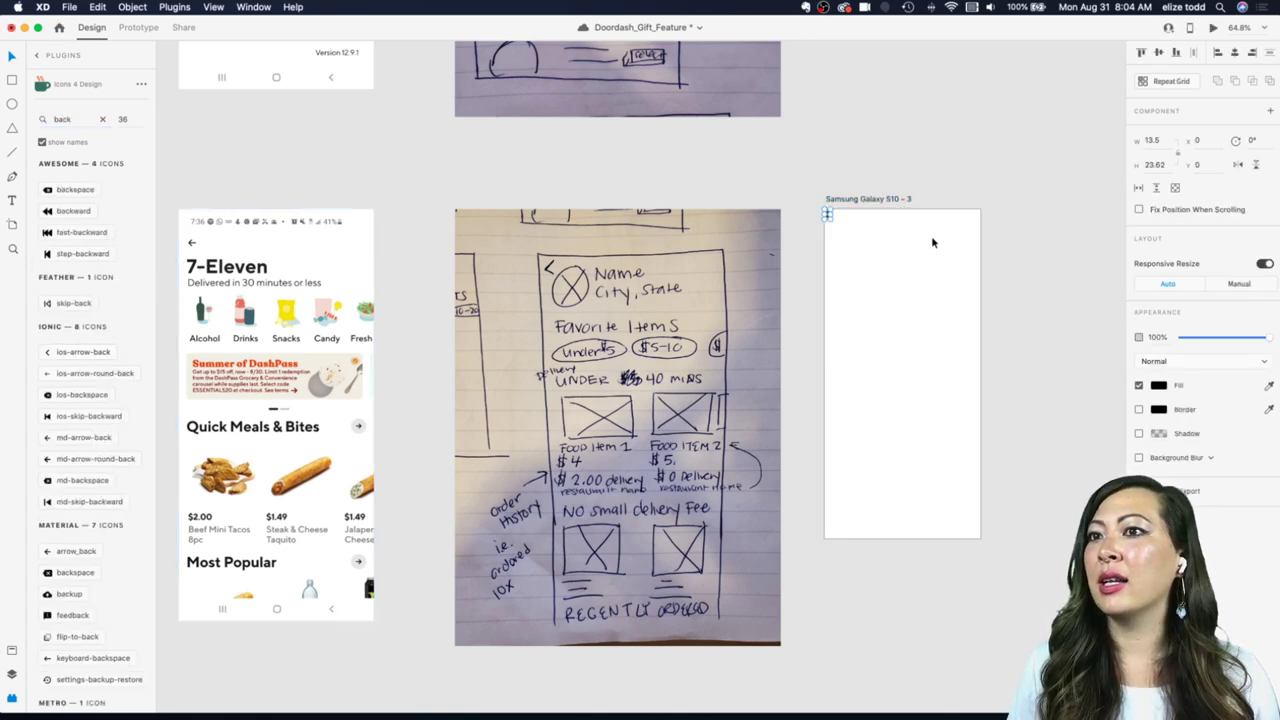
Step: Move the back arrow icon inward from the artboard's corner to X 24, Y 19
scroll(929, 240, up, 5)
drag(720, 196, 741, 211)
scroll(741, 211, down, 6)
scroll(740, 211, up, 3)
scroll(741, 217, down, 3)
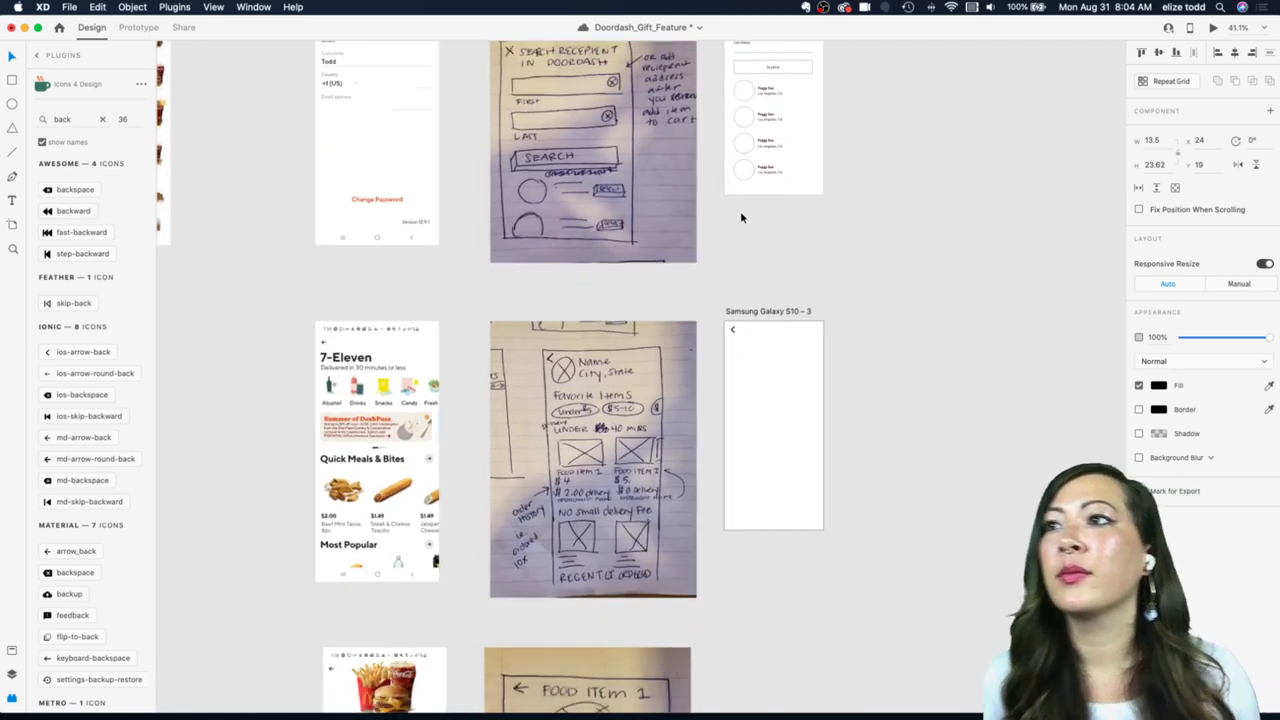
Step: Compare the search recipient screen and its close icon with the new favorite items artboard and its sketch
scroll(741, 217, up, 3)
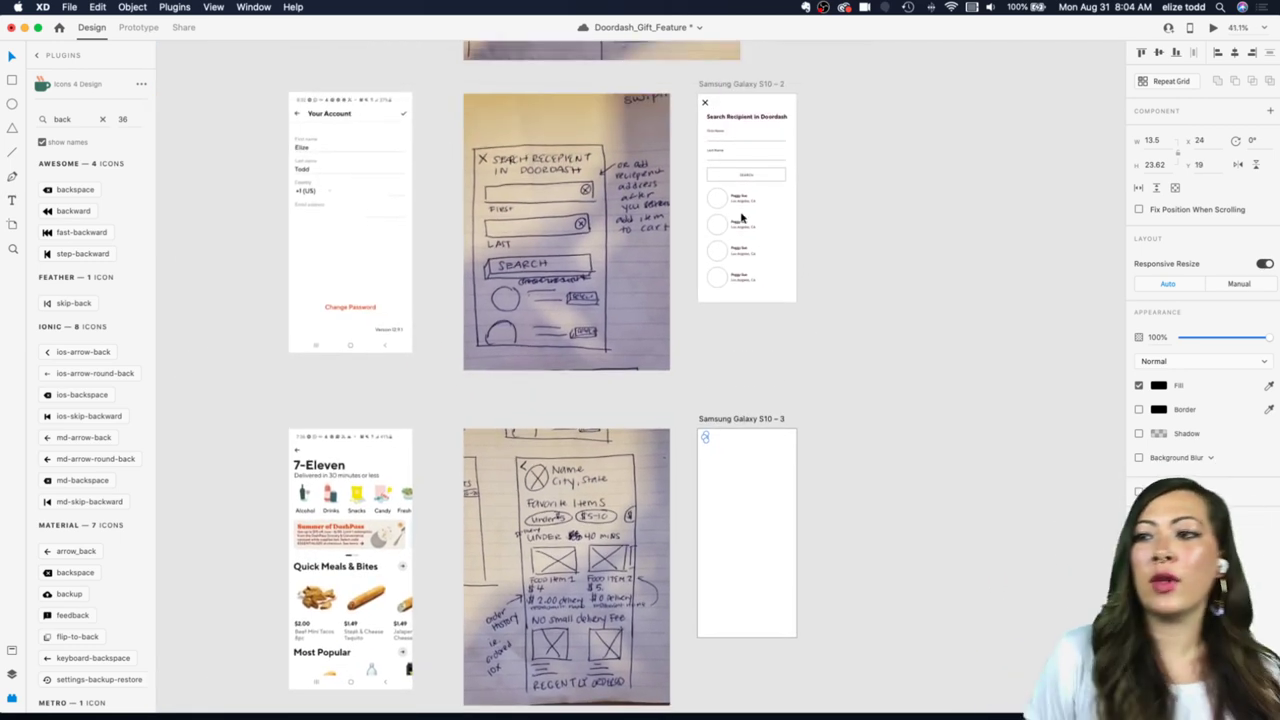
scroll(730, 510, up, 3)
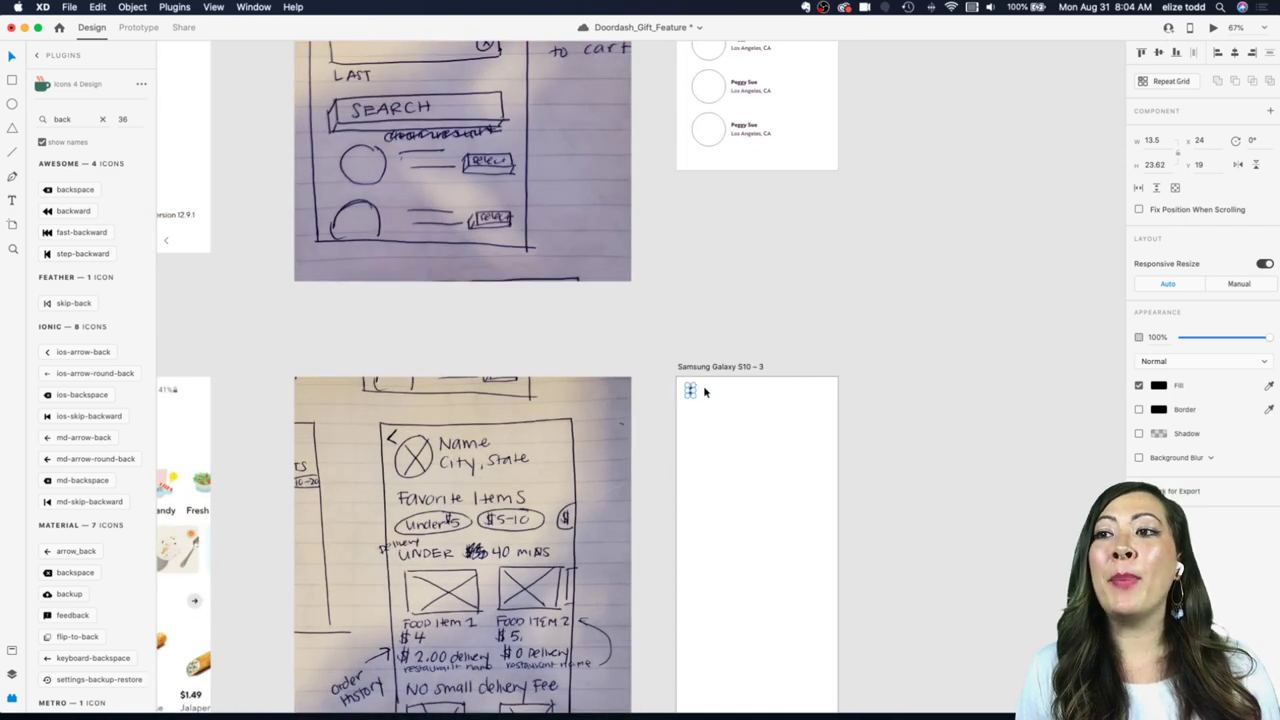
scroll(701, 390, up, 5)
scroll(700, 400, up, 2)
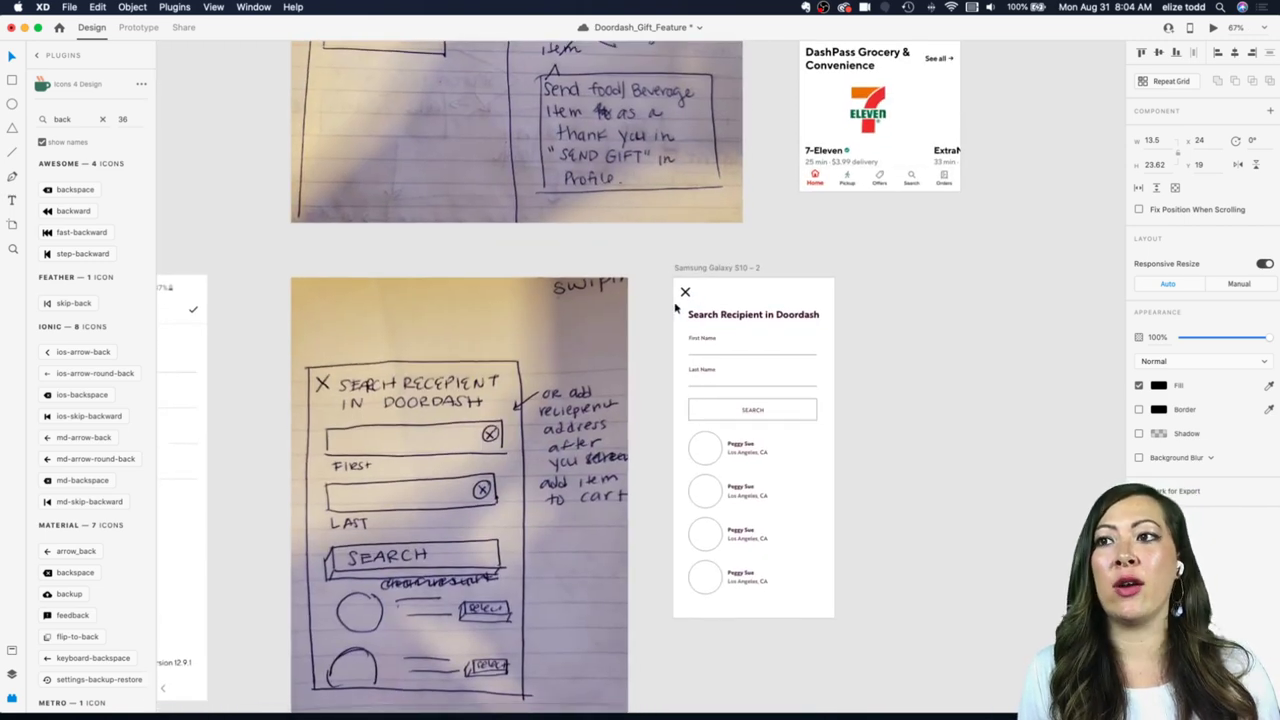
scroll(676, 307, down, 3)
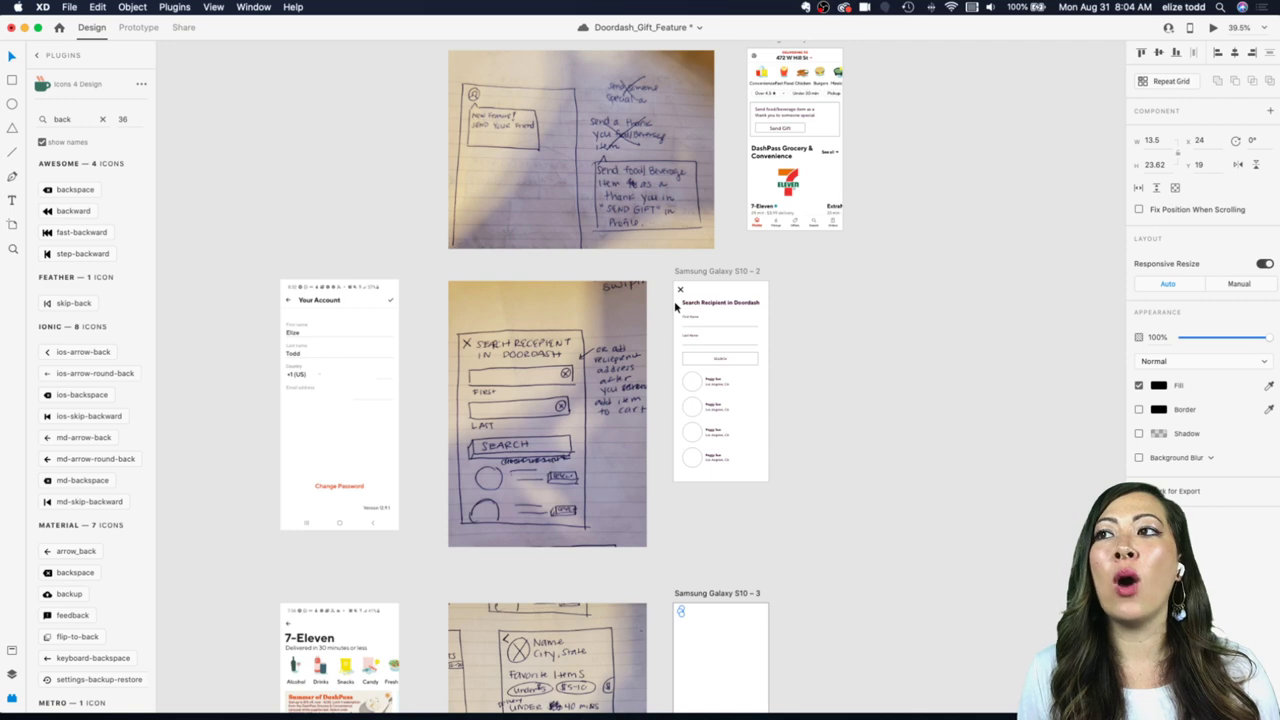
scroll(676, 307, up, 3)
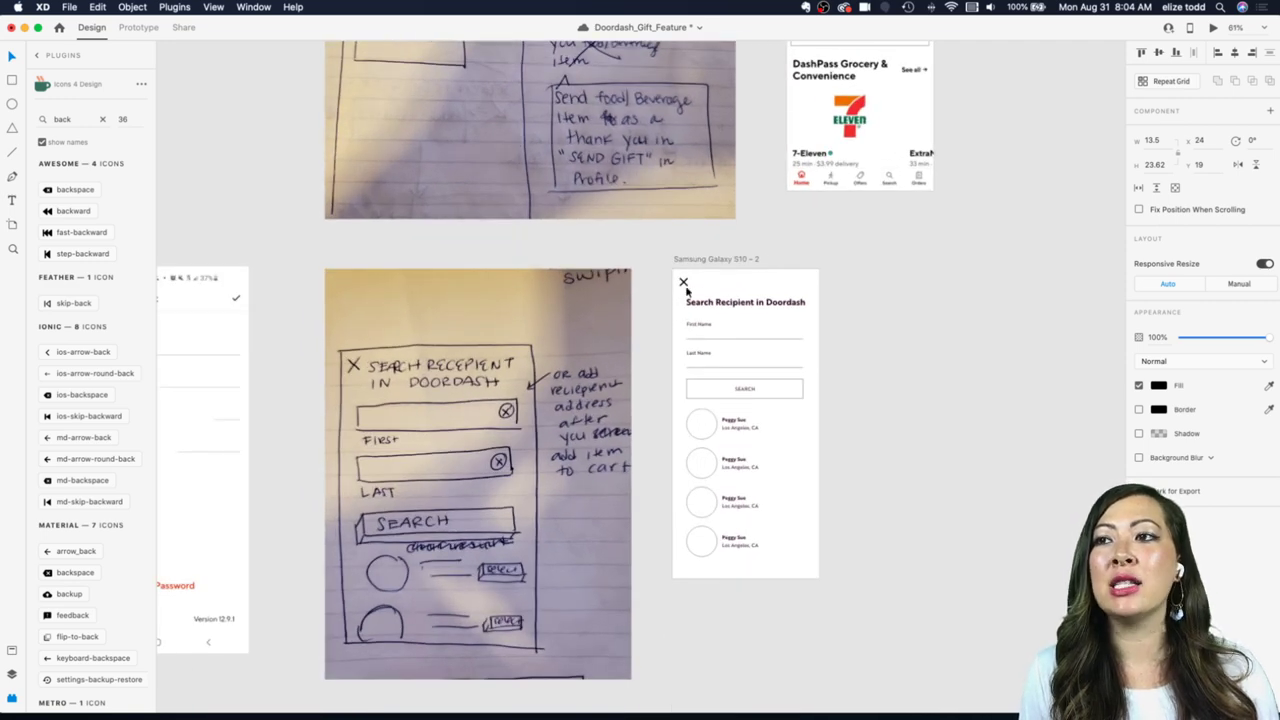
scroll(791, 368, down, 10)
key(ctrl+v)
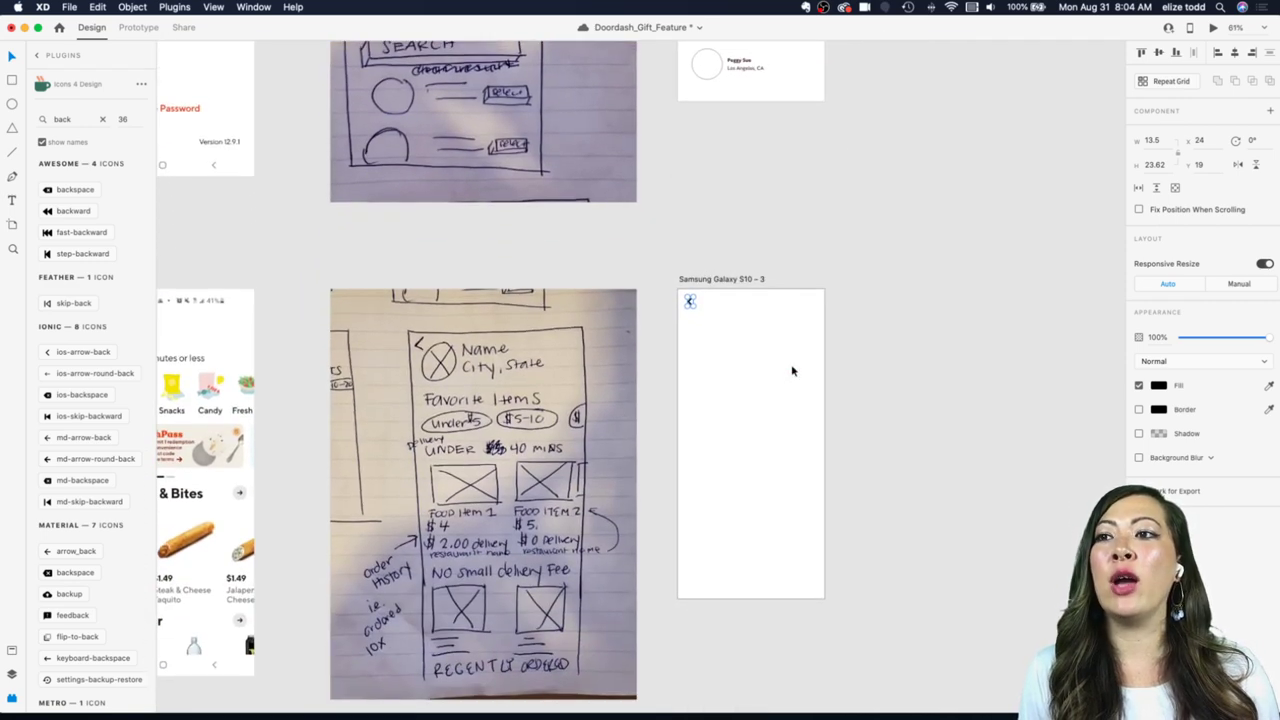
click(791, 371)
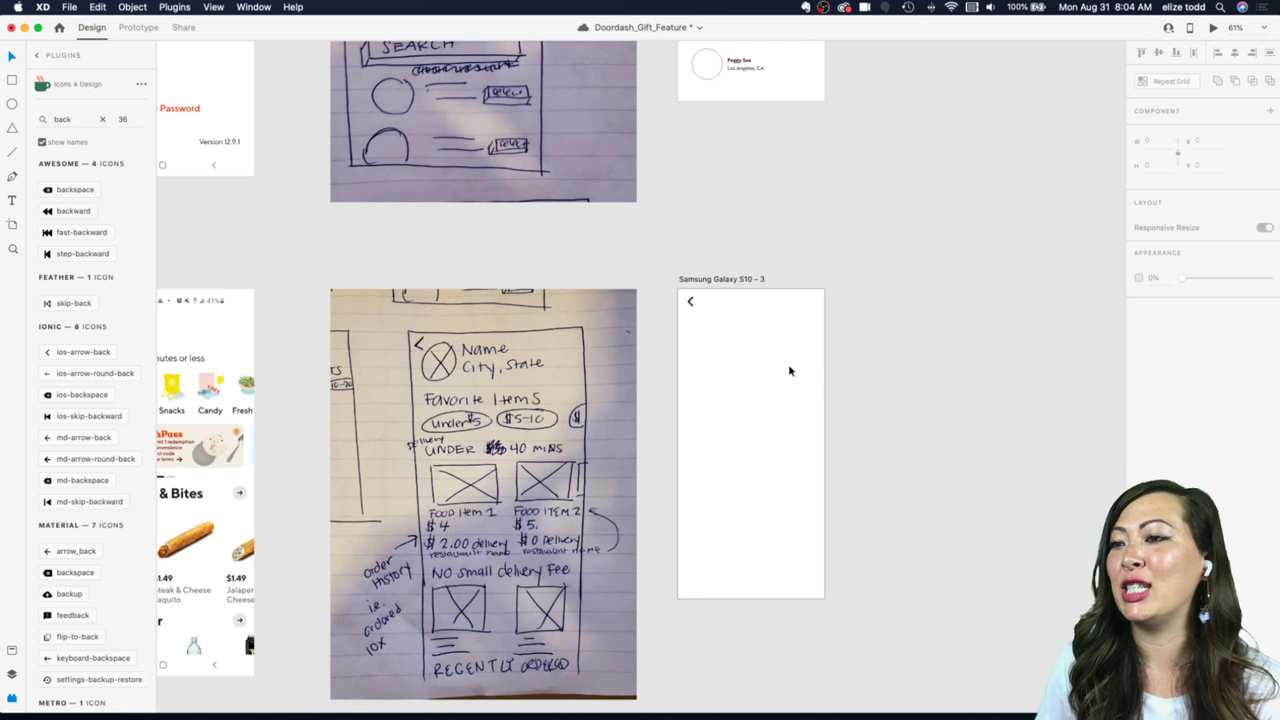
scroll(788, 371, right, 1)
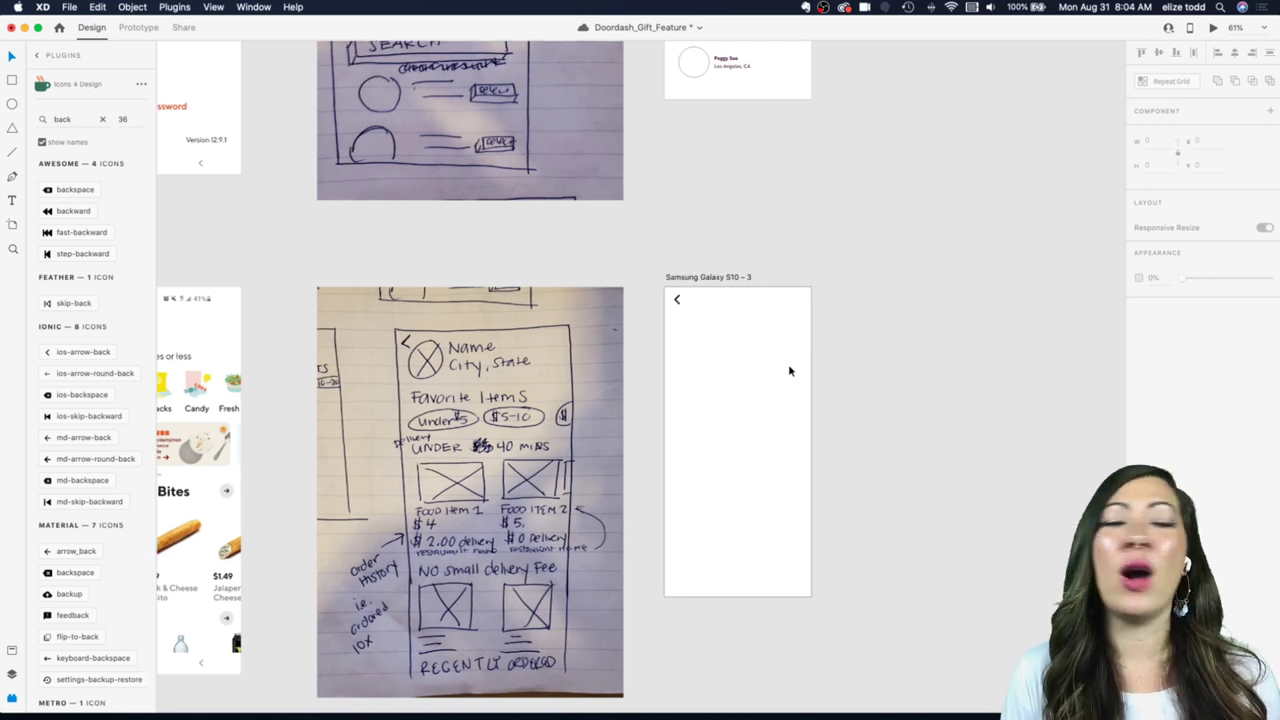
scroll(788, 371, down, 1)
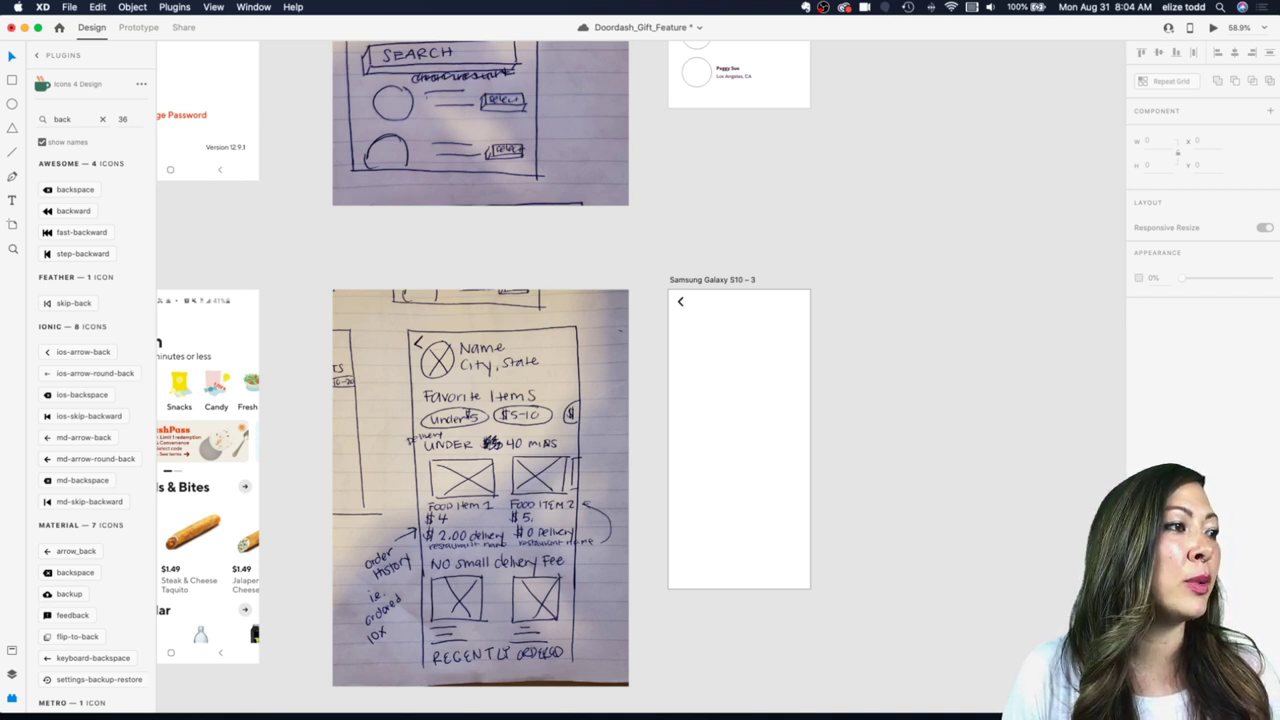
Step: Save the document and draw a profile picture circle about 87 px wide near the top of the favorite items artboard
key(super+s)
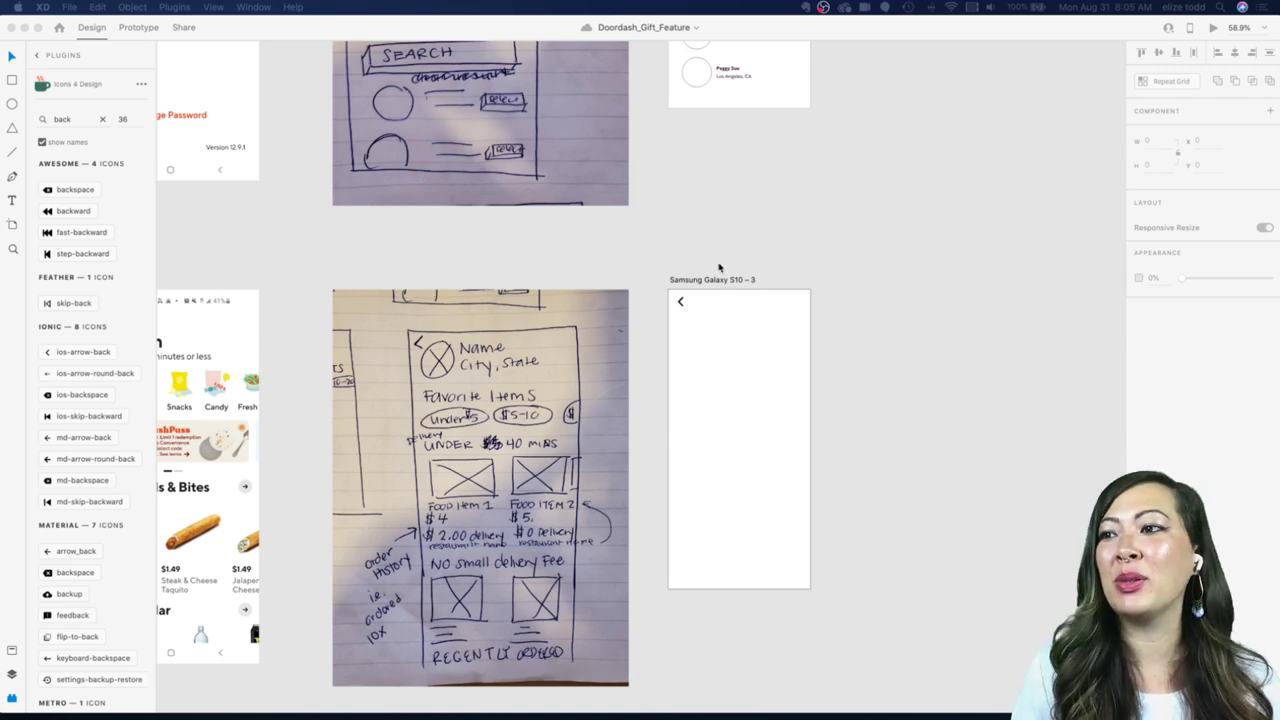
scroll(700, 325, up, 5)
key(e)
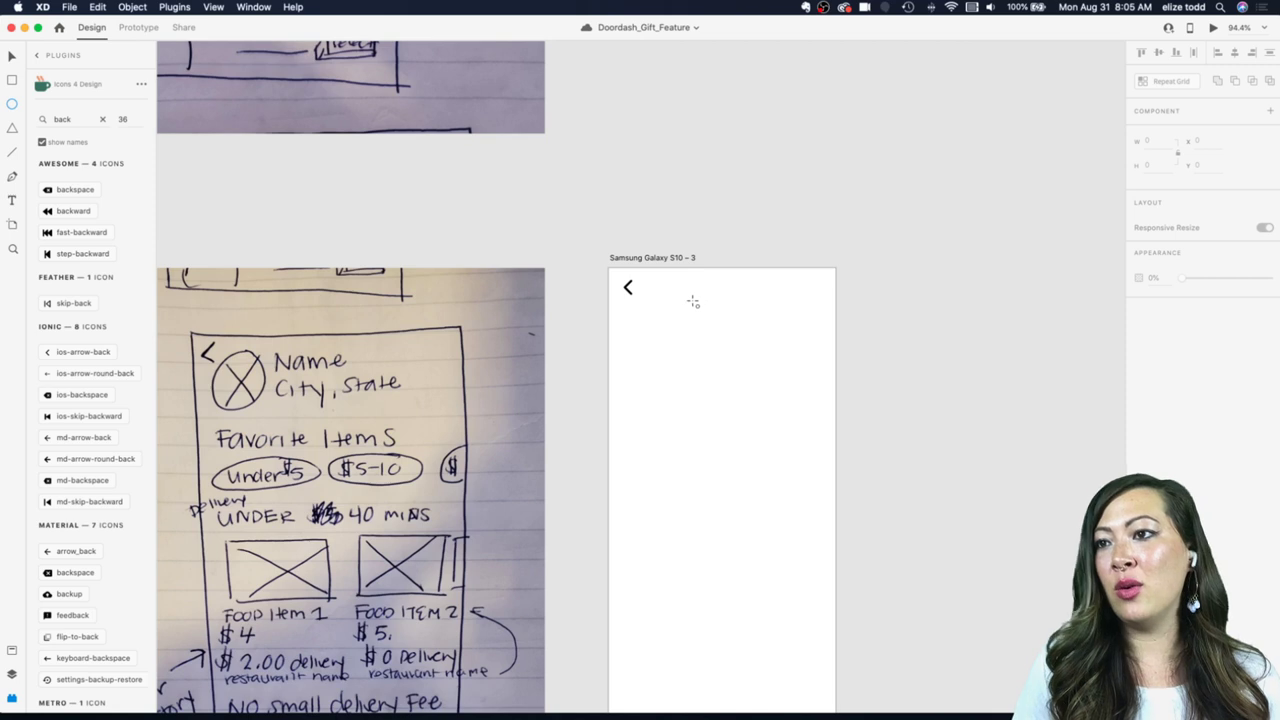
drag(693, 302, 730, 348)
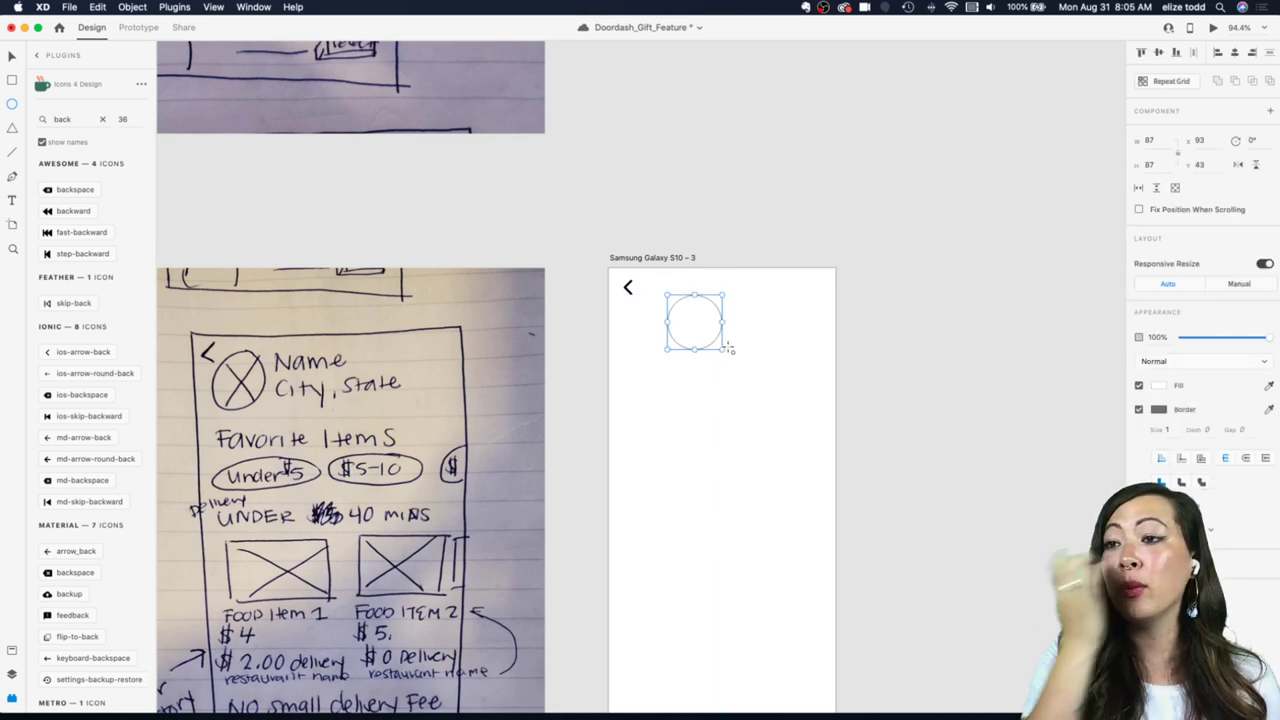
Step: Shrink the profile circle to 70 px and place it at X 43, Y 57, just below the back arrow
key(Escape)
drag(678, 332, 651, 318)
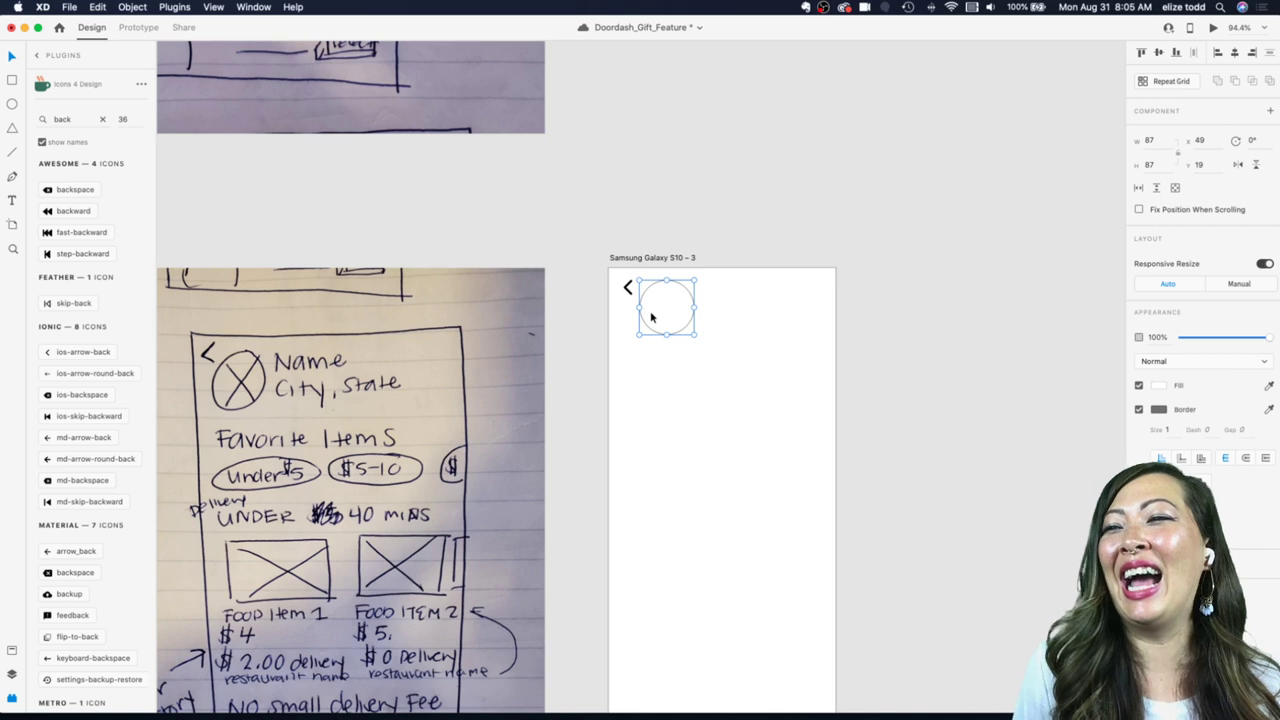
drag(693, 334, 667, 311)
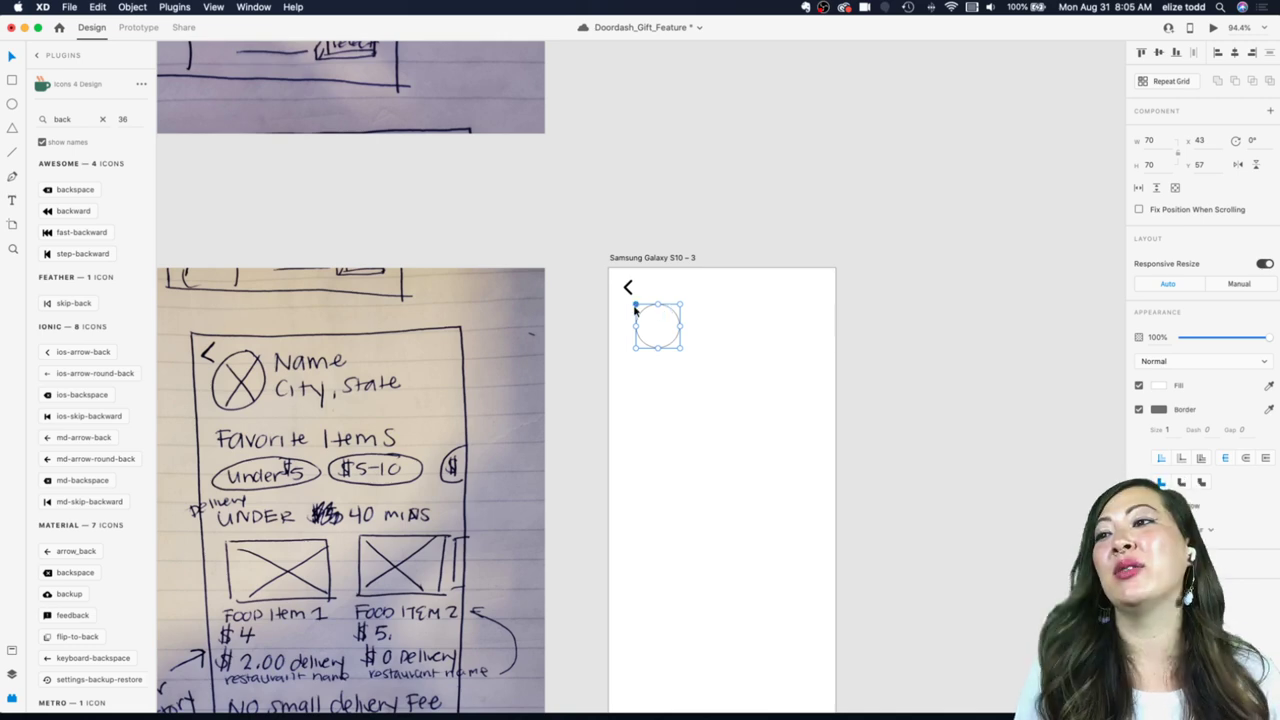
scroll(694, 308, up, 3)
scroll(694, 310, down, 3)
scroll(694, 313, up, 2)
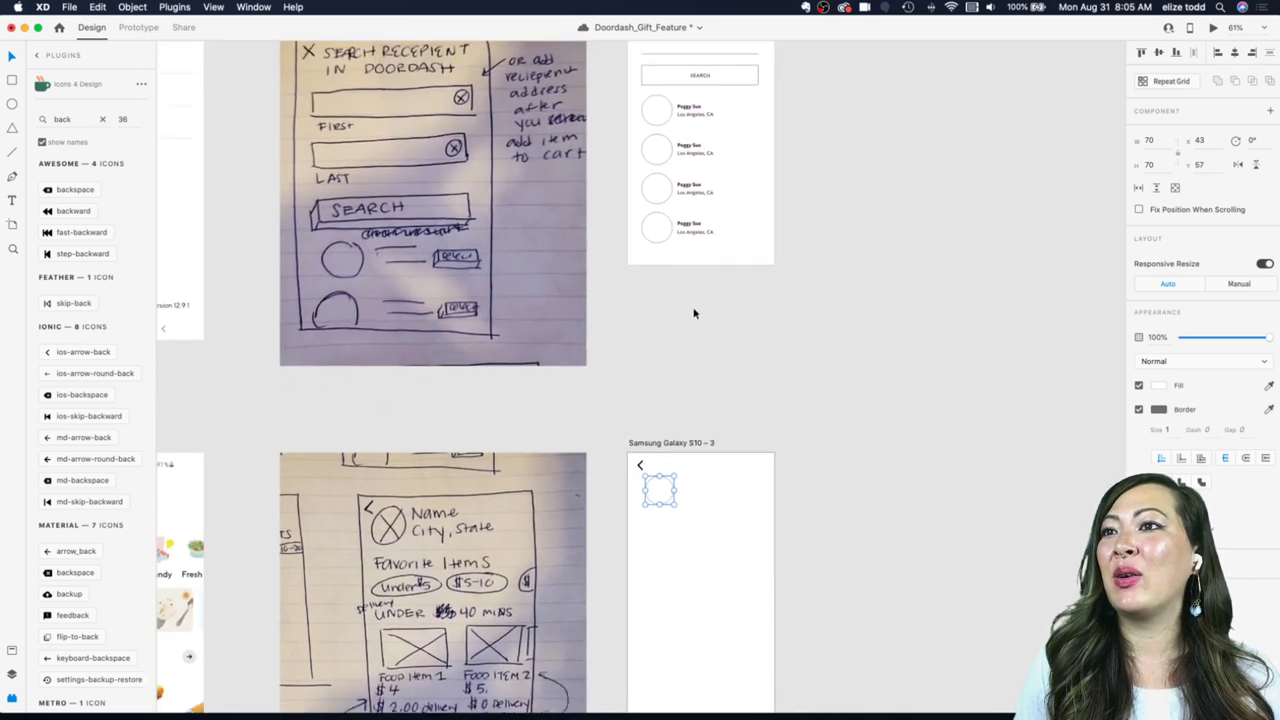
scroll(690, 330, down, 2)
scroll(670, 360, up, 3)
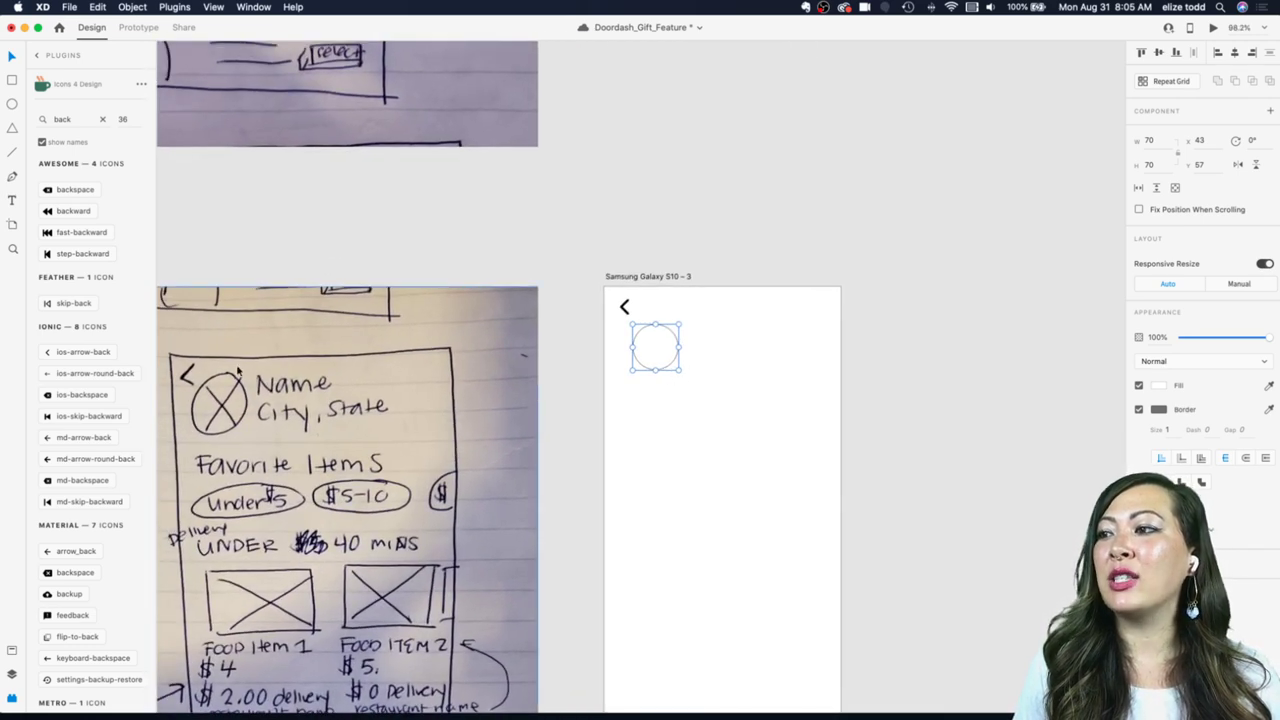
Step: Copy the name and city text from the last search result and place it beside the favorite items artboard's profile circle
scroll(774, 337, up, 3)
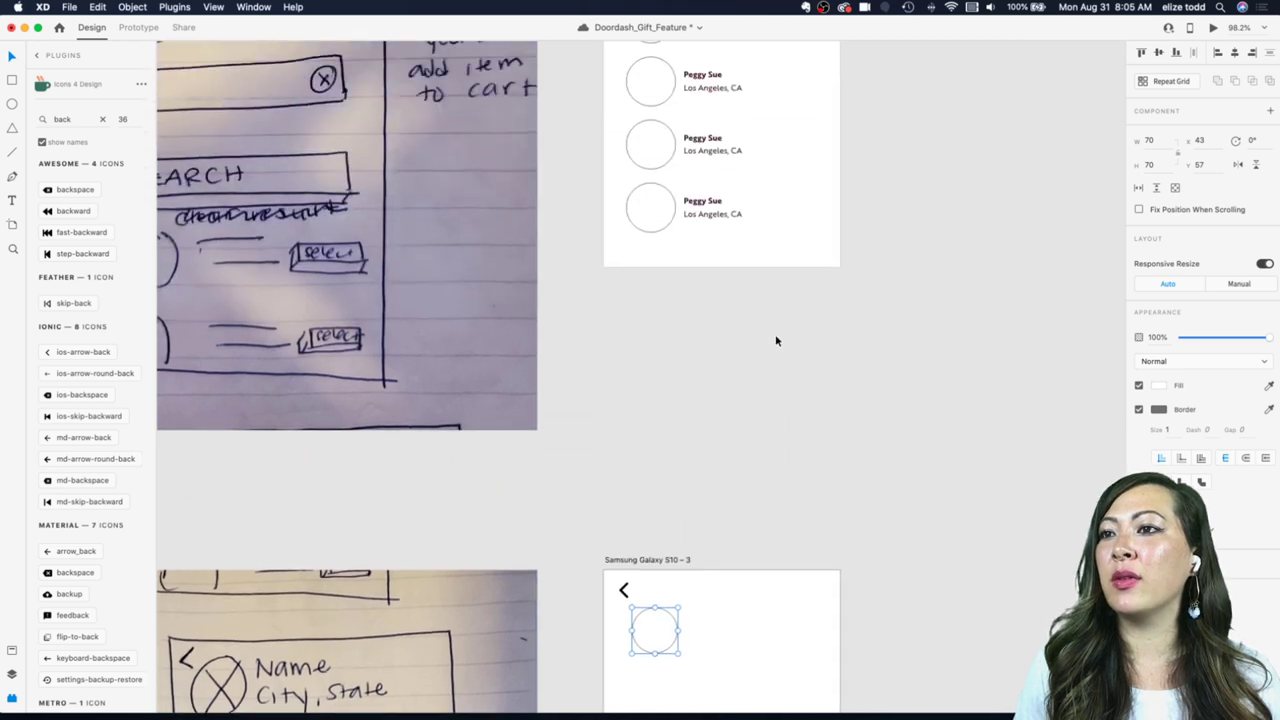
click(698, 198)
double_click(700, 200)
key(Escape)
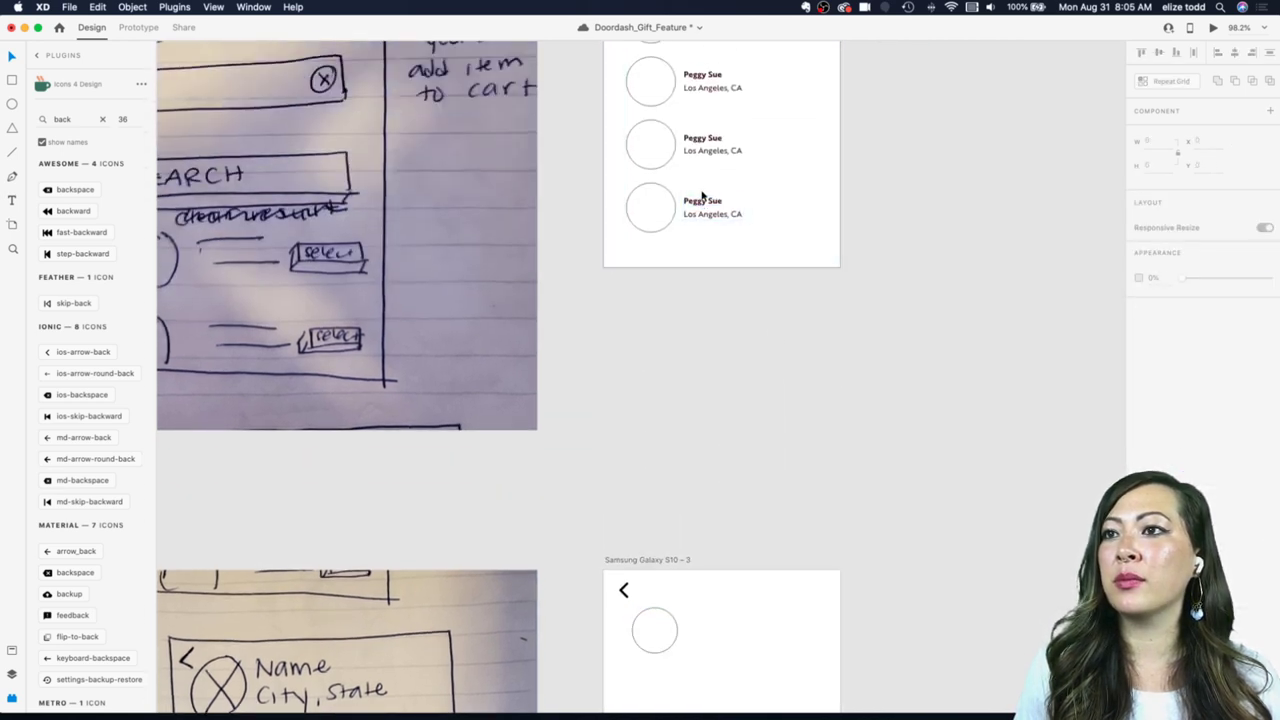
double_click(697, 202)
scroll(706, 251, down, 1)
scroll(707, 255, down, 5)
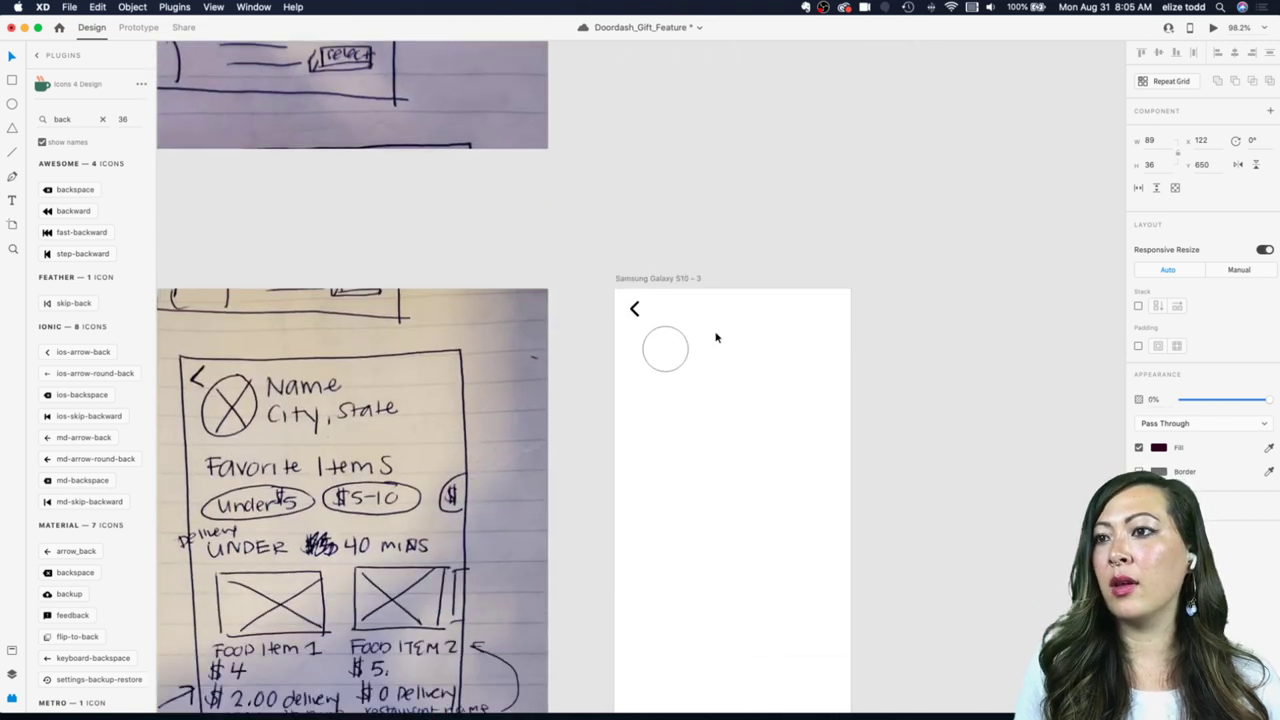
key(super+v)
drag(718, 498, 716, 349)
click(681, 353)
scroll(716, 349, up, 3)
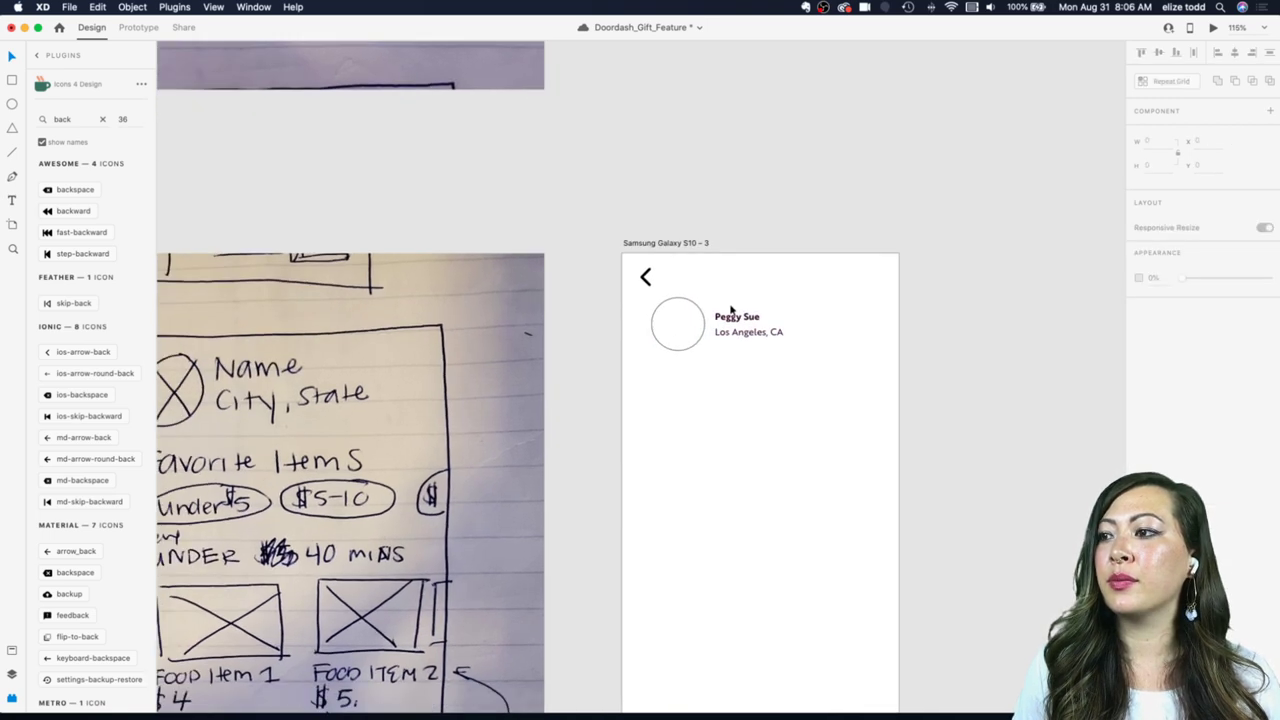
Step: Copy the "Search Recipient in Doordash" title from the search recipient screen onto the favorite items artboard
scroll(731, 310, down, 5)
scroll(731, 310, up, 2)
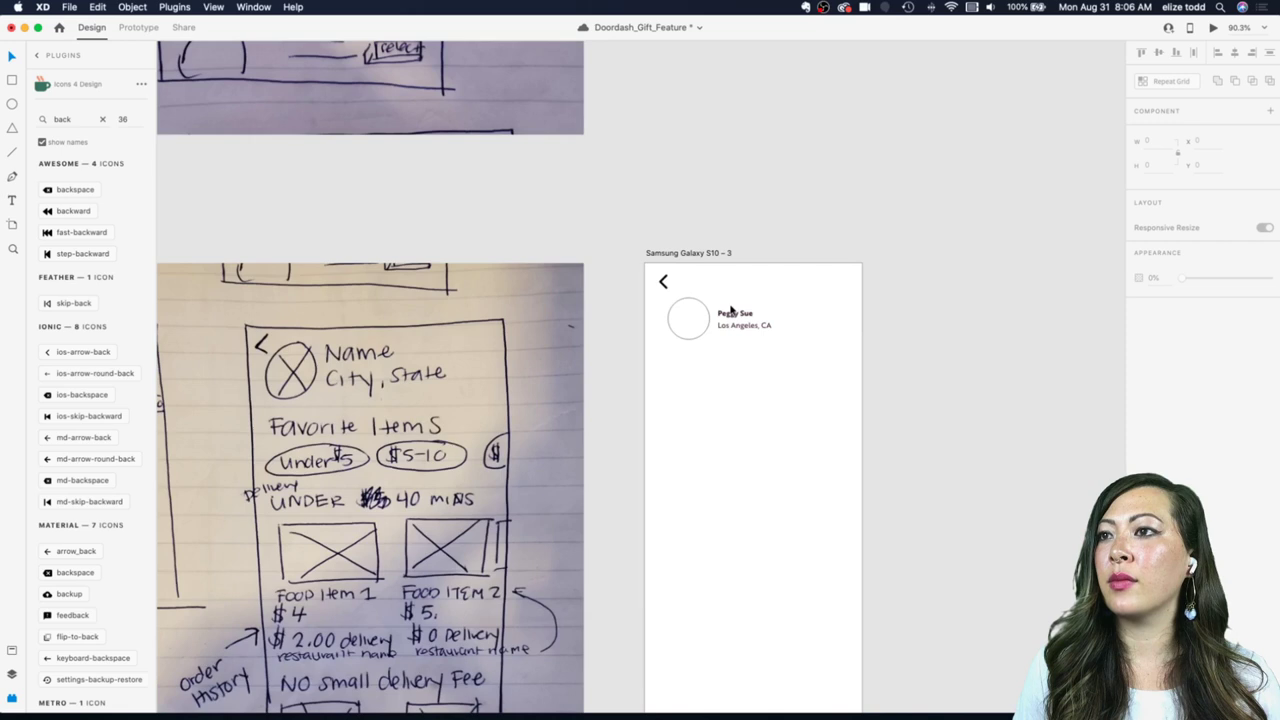
scroll(731, 310, right, 1)
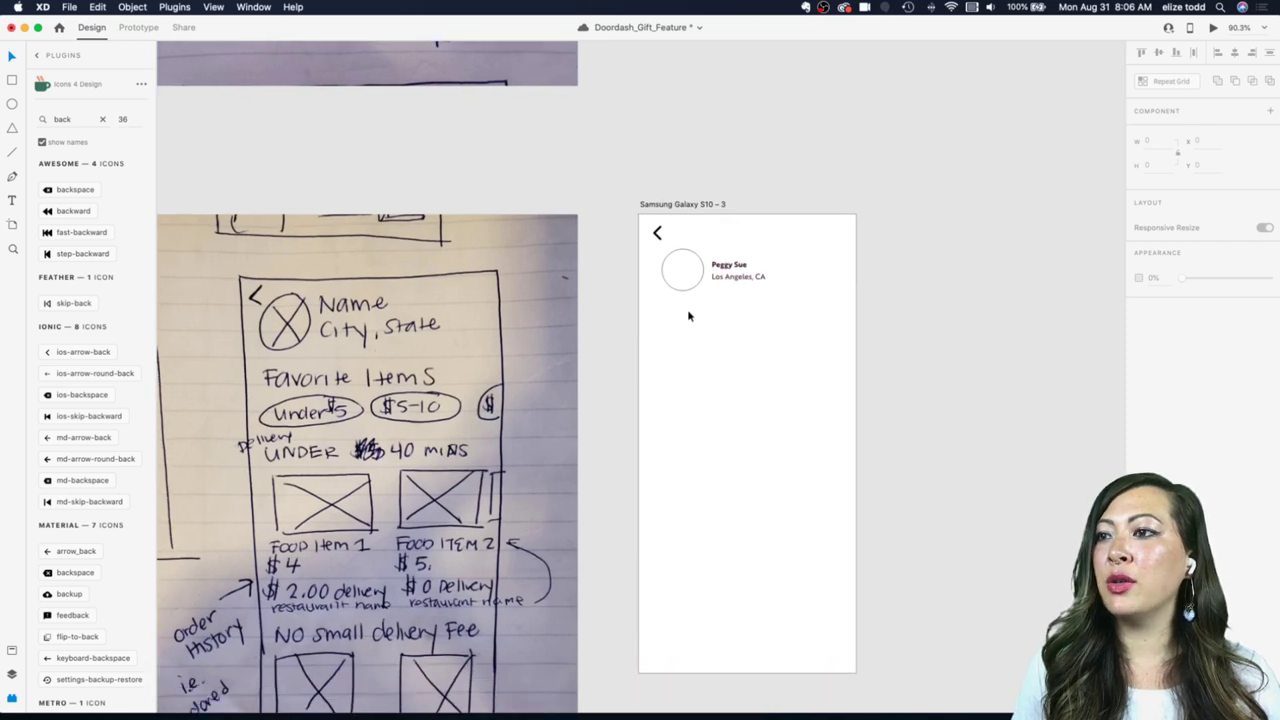
scroll(661, 327, down, 2)
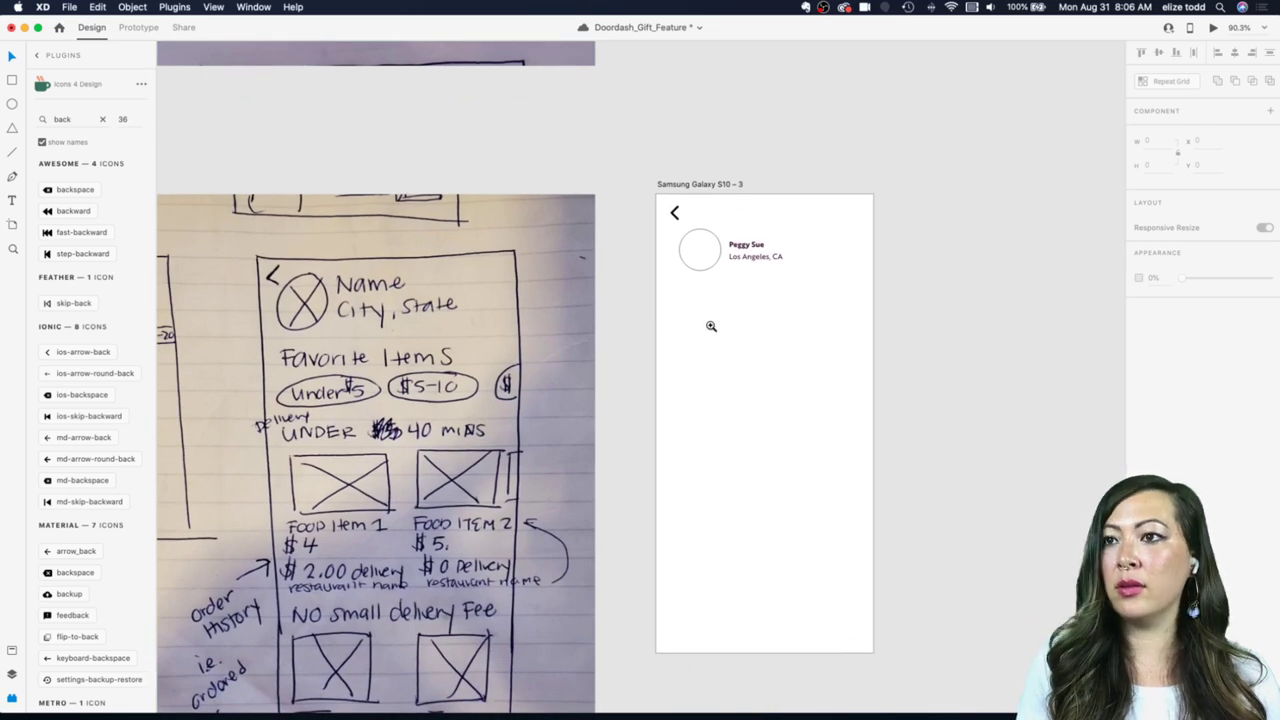
scroll(711, 326, down, 5)
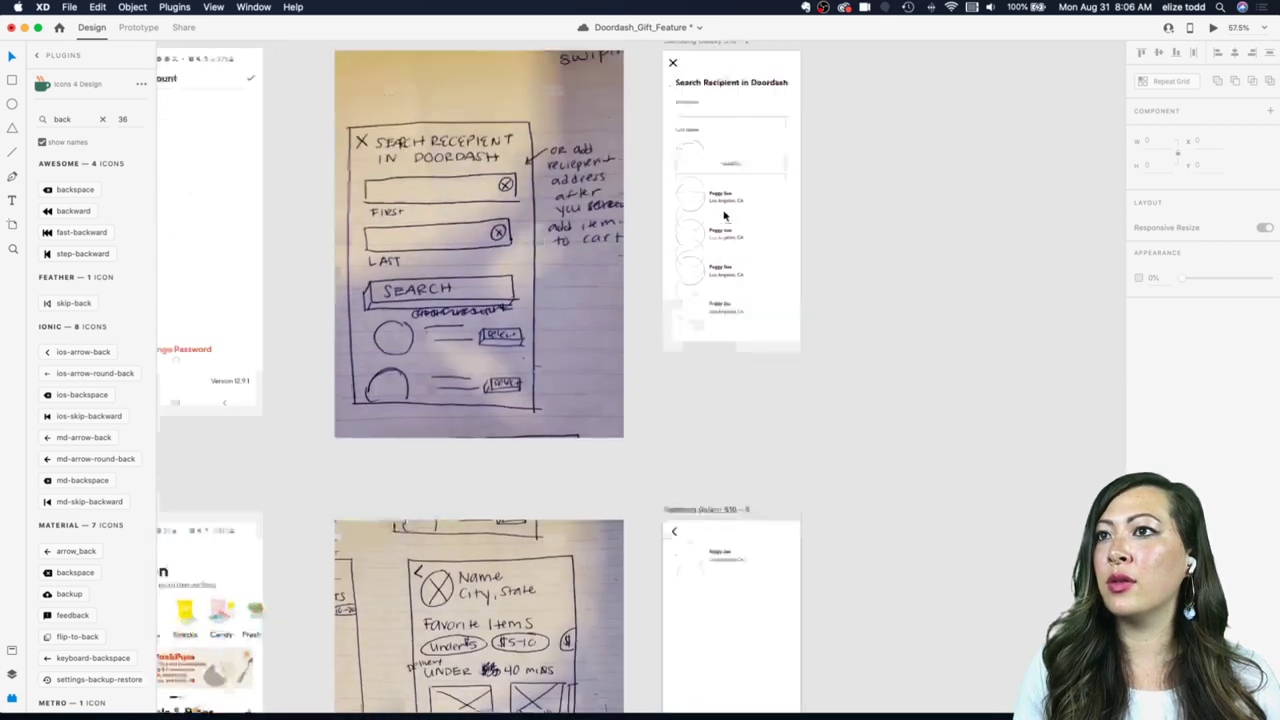
click(726, 84)
scroll(720, 240, down, 5)
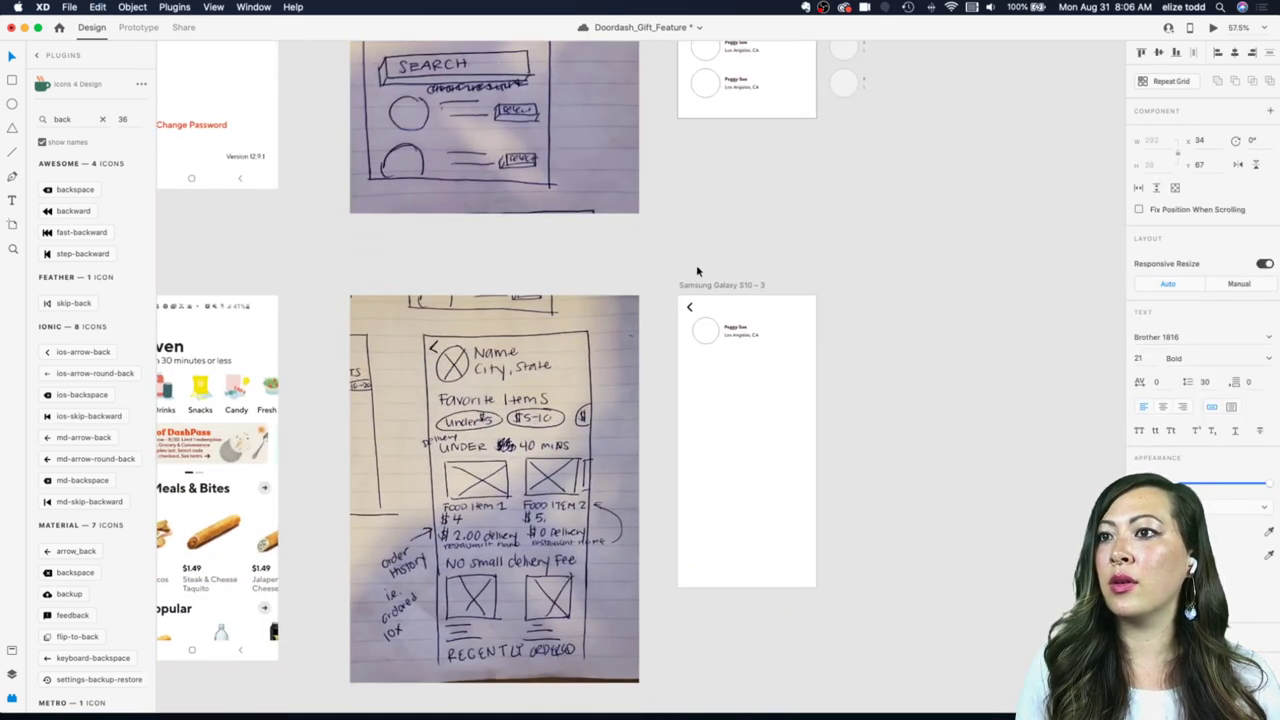
click(705, 284)
text(Search Recipient in Doordash)
scroll(731, 330, up, 3)
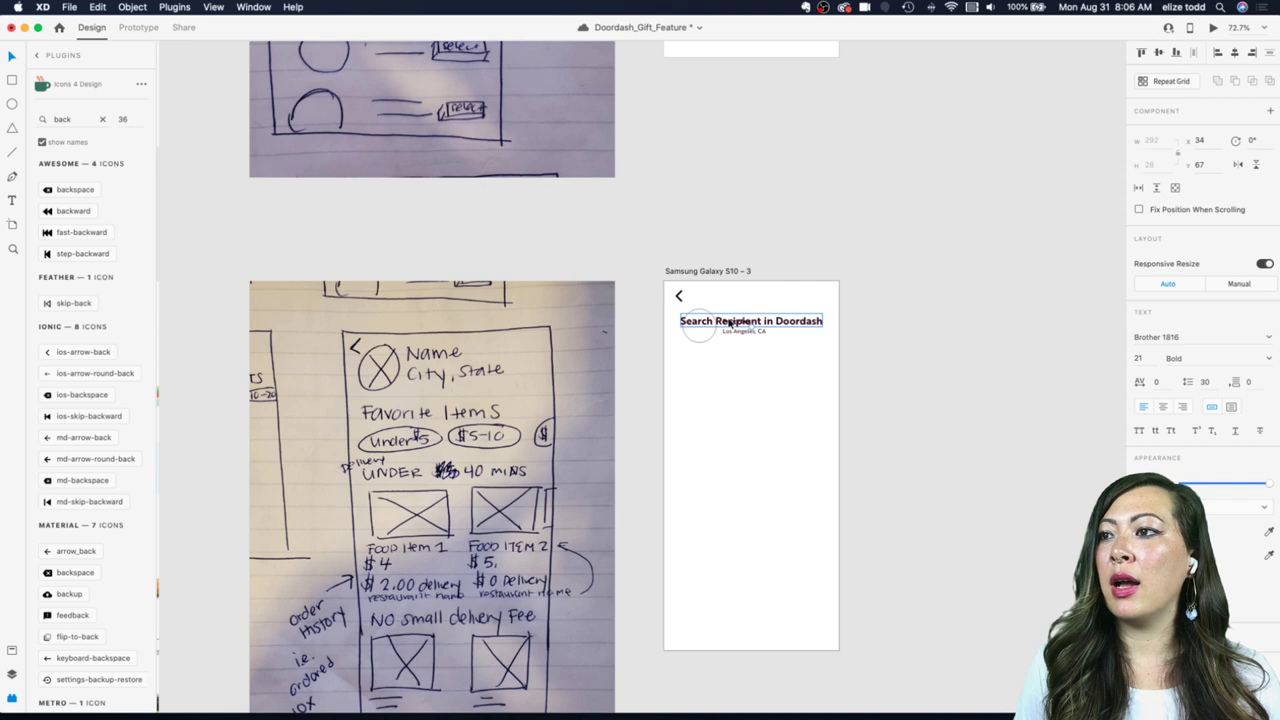
Step: Clear the title off the profile row, then group the profile circle with its text and move it down to X 38, Y 132
drag(731, 322, 730, 298)
click(681, 341)
click(745, 325)
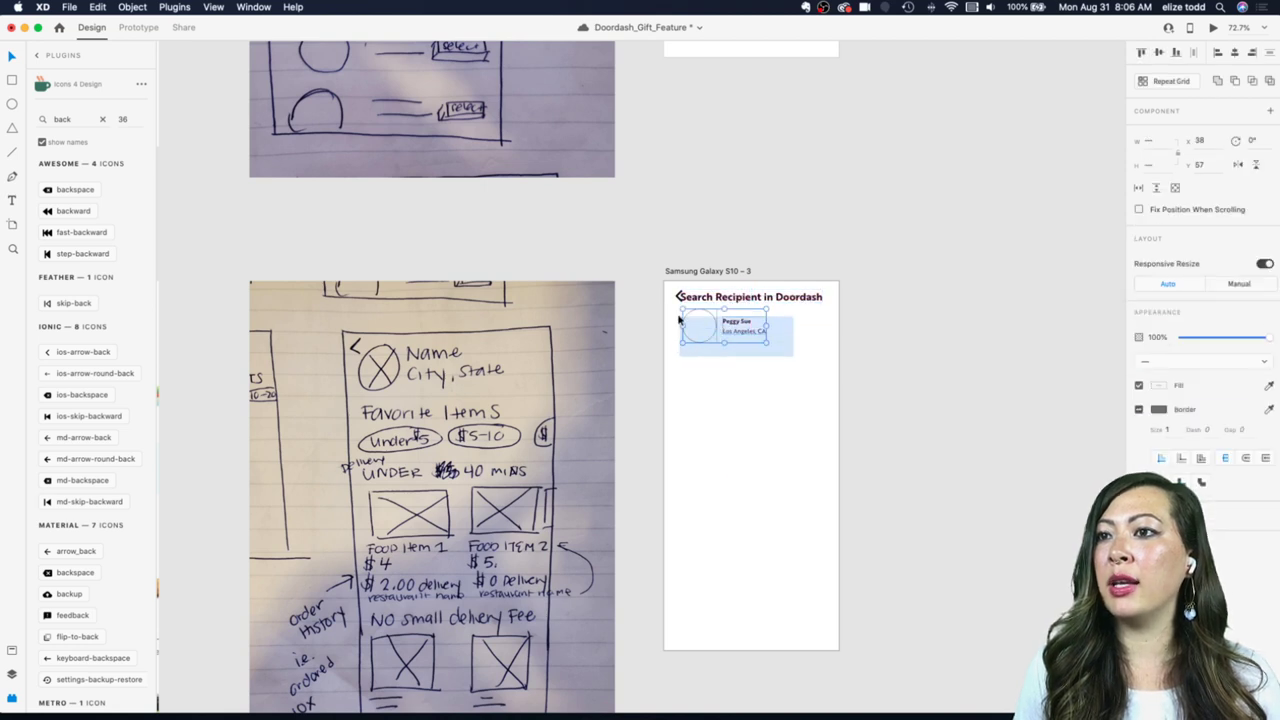
drag(700, 323, 700, 360)
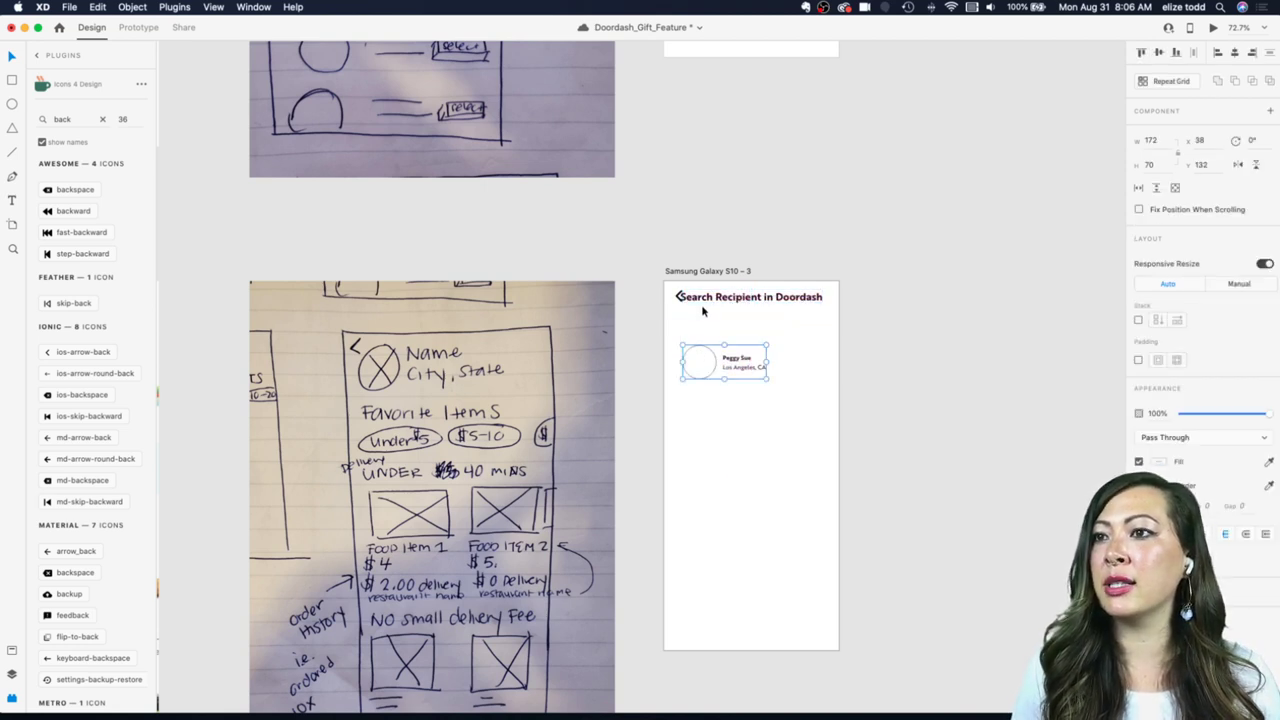
Step: Replace the copied title's text with "Send Gift" and move it to X 117, Y 43, above the profile row
drag(704, 297, 704, 322)
double_click(704, 322)
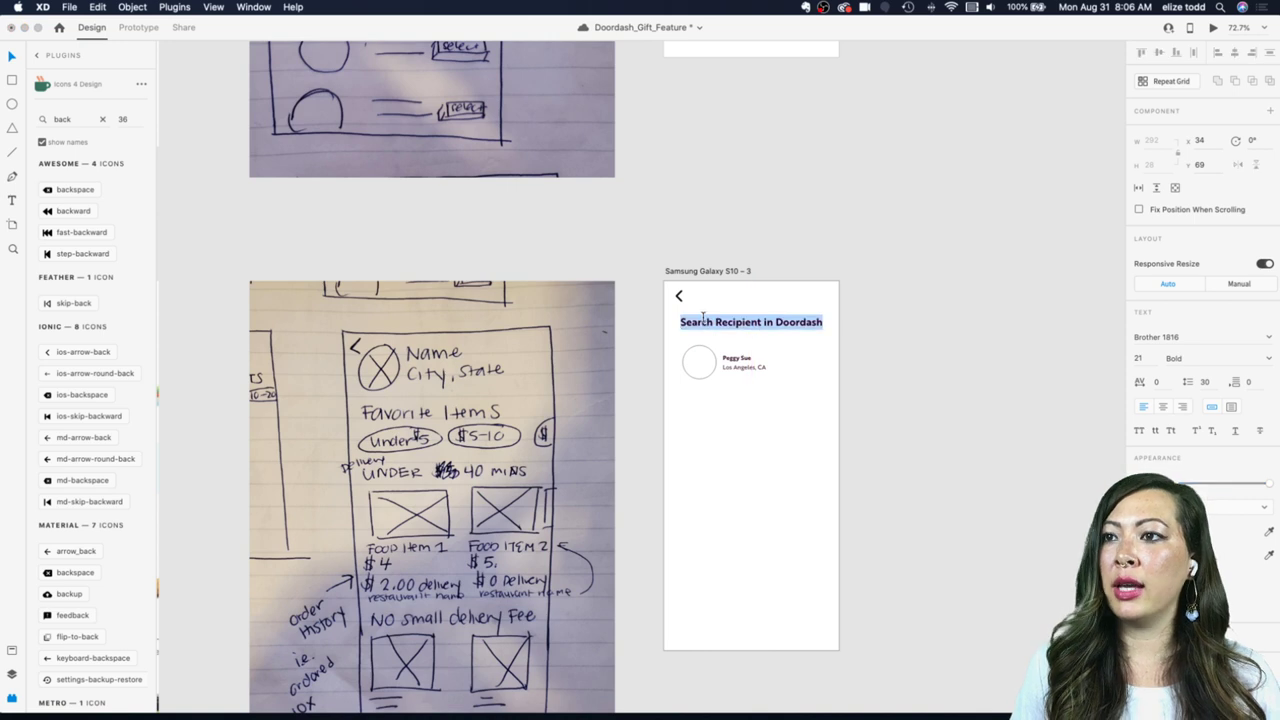
click(703, 321)
triple_click(703, 321)
text(s/)
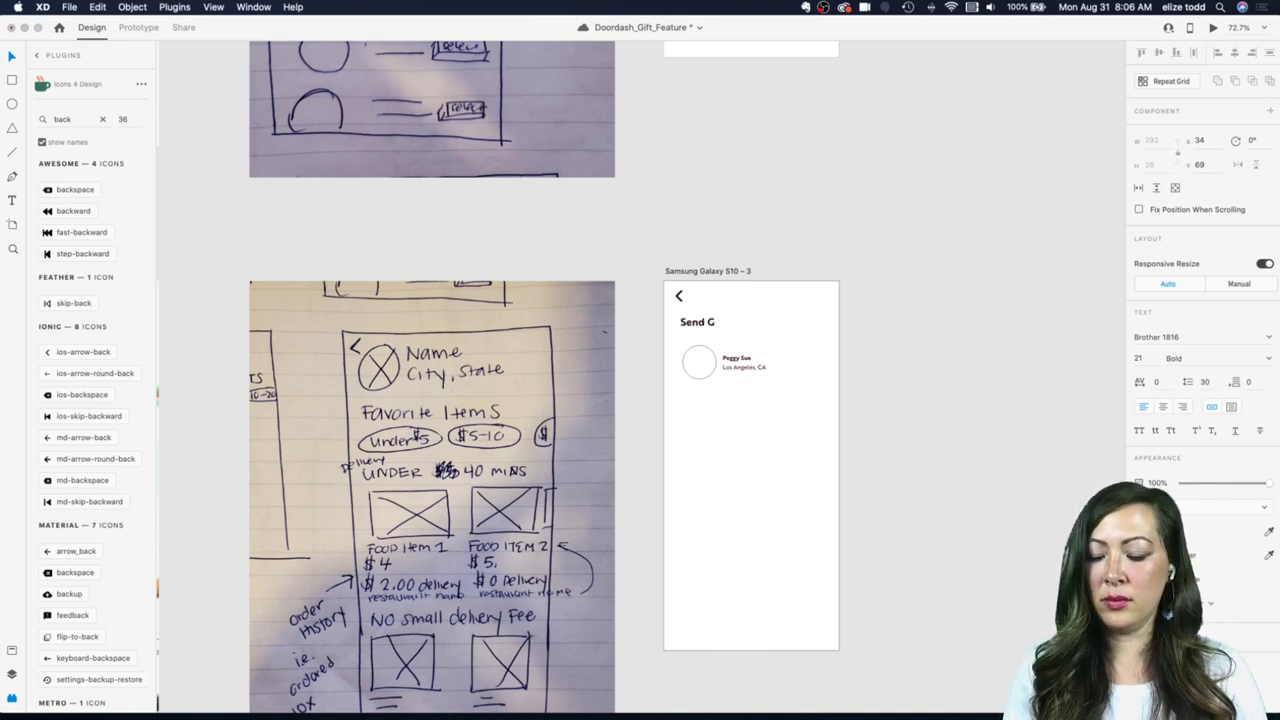
key(Escape)
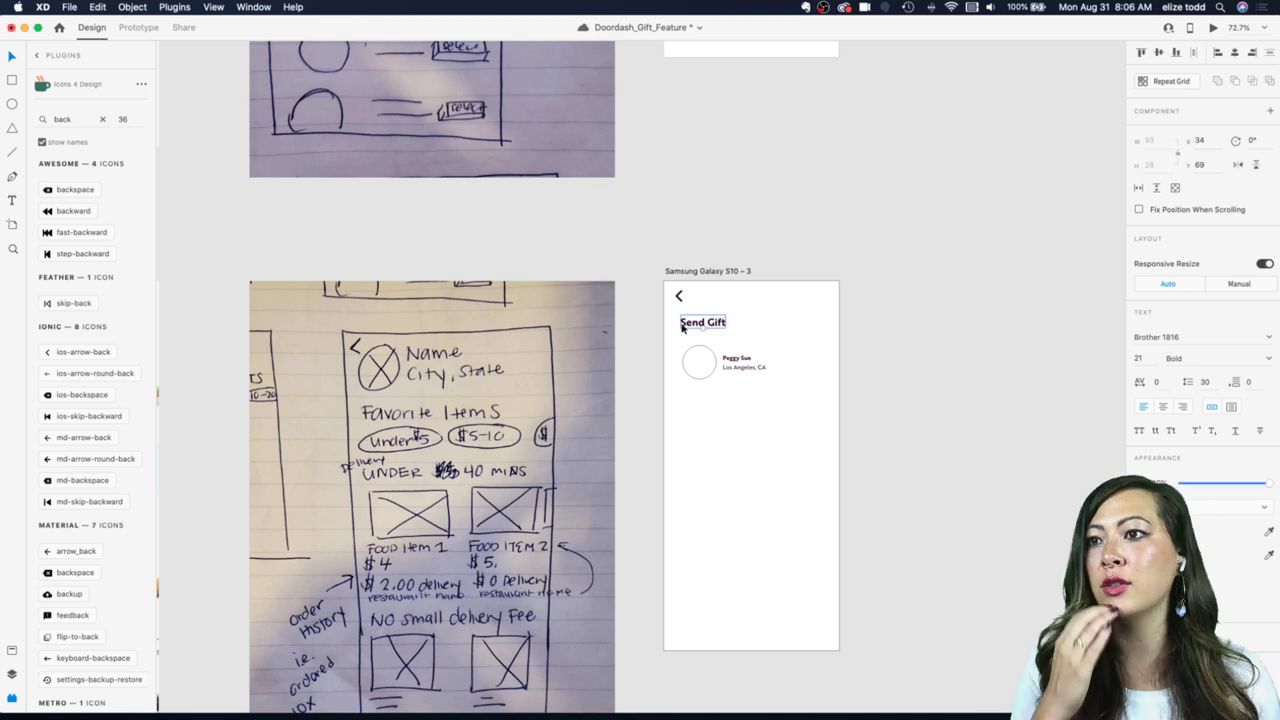
drag(688, 326, 654, 270)
Step: Examine the headers of the reference app screens, such as Your Account, 7-Eleven and McDonald's, for title placement beside the back arrow
scroll(768, 328, right, 2)
scroll(768, 328, down, 2)
scroll(655, 270, down, 4)
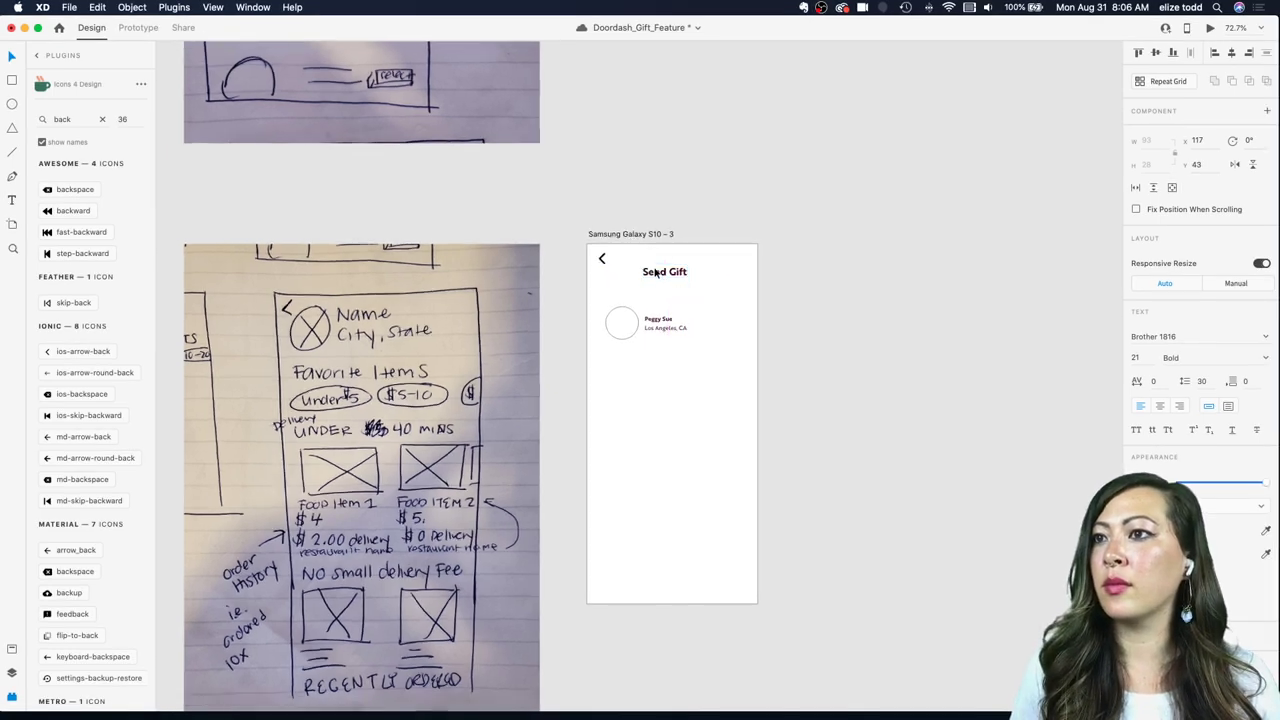
scroll(655, 272, up, 5)
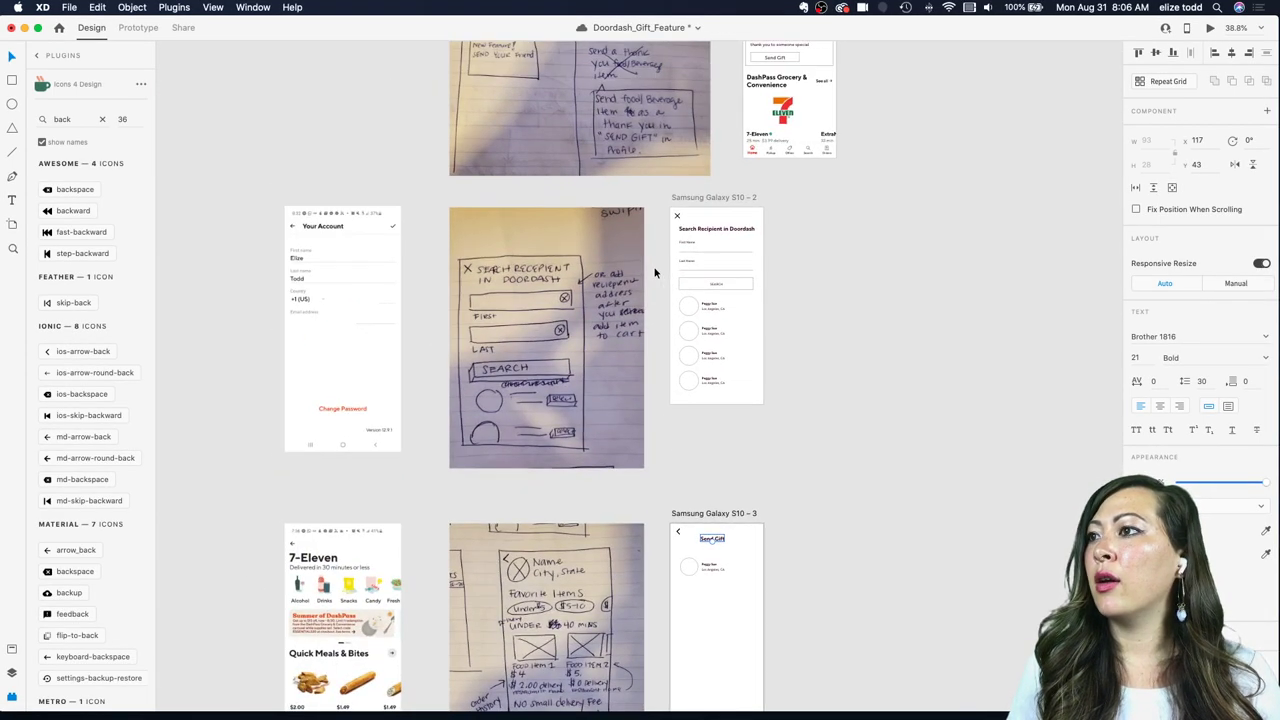
scroll(655, 272, down, 2)
scroll(404, 317, up, 5)
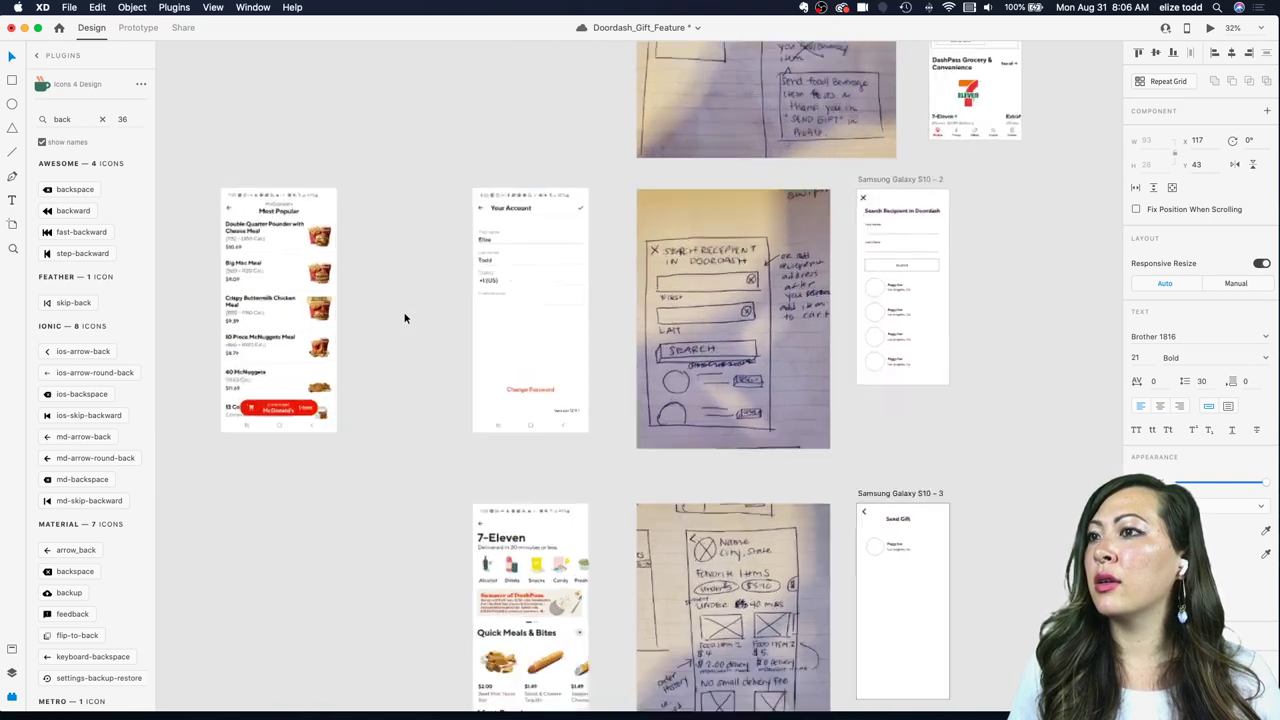
scroll(571, 145, up, 5)
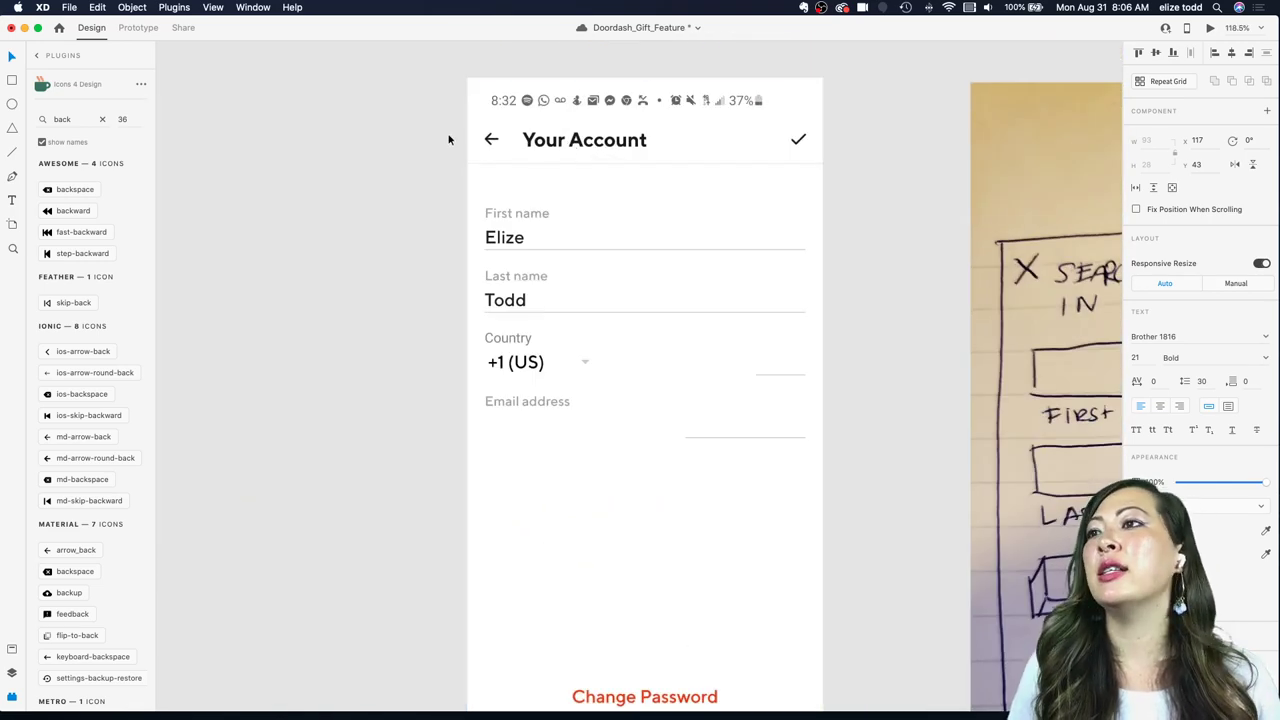
scroll(572, 145, down, 3)
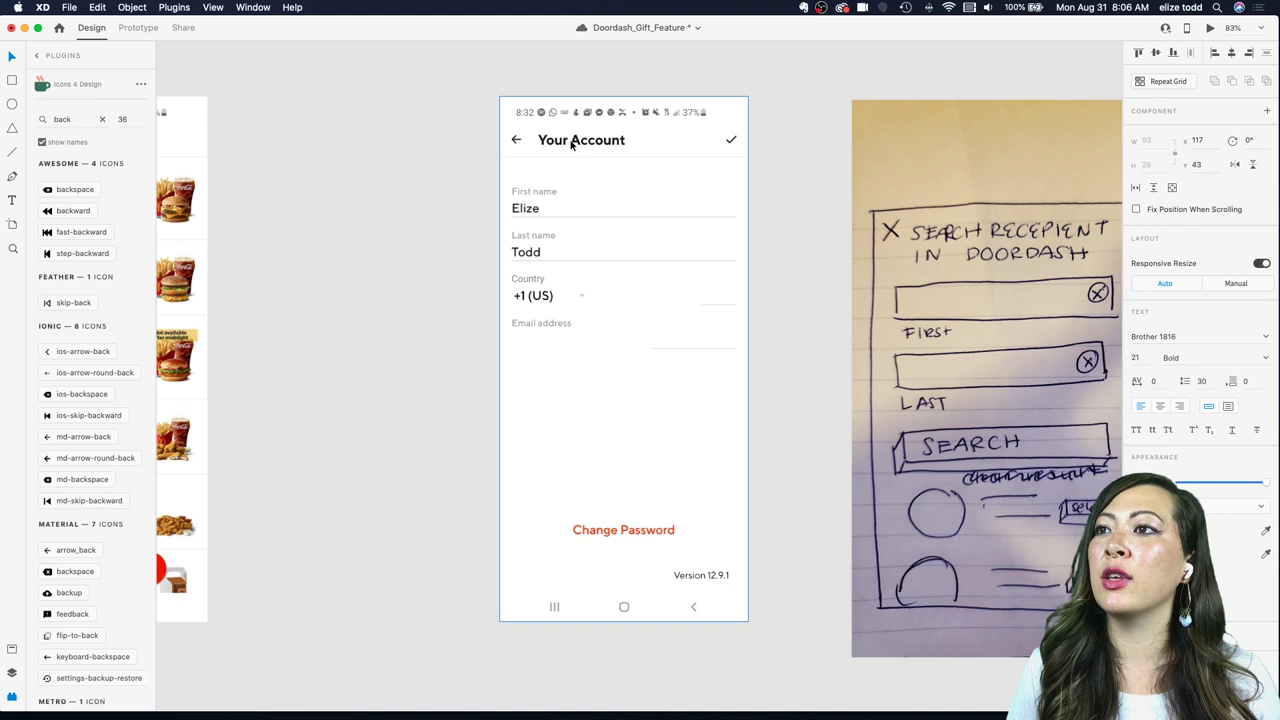
scroll(558, 140, down, 5)
scroll(558, 140, down, 5)
scroll(560, 322, up, 5)
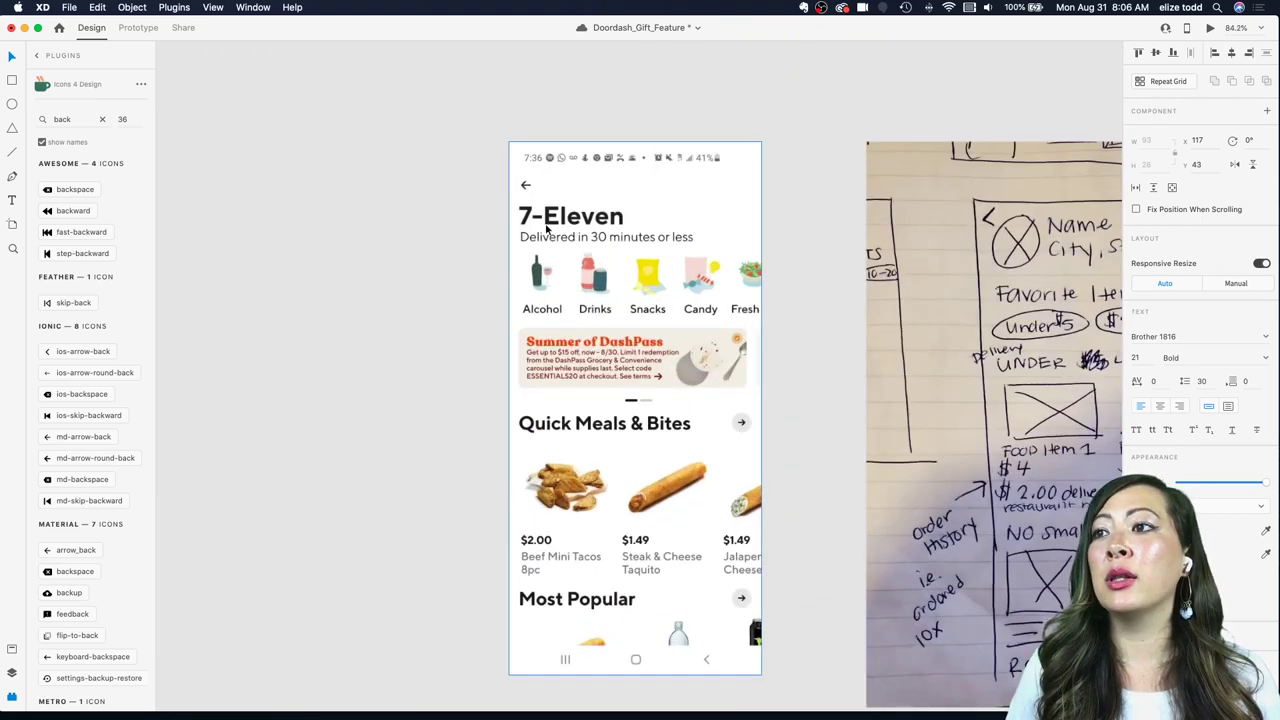
scroll(546, 229, down, 5)
scroll(546, 229, down, 6)
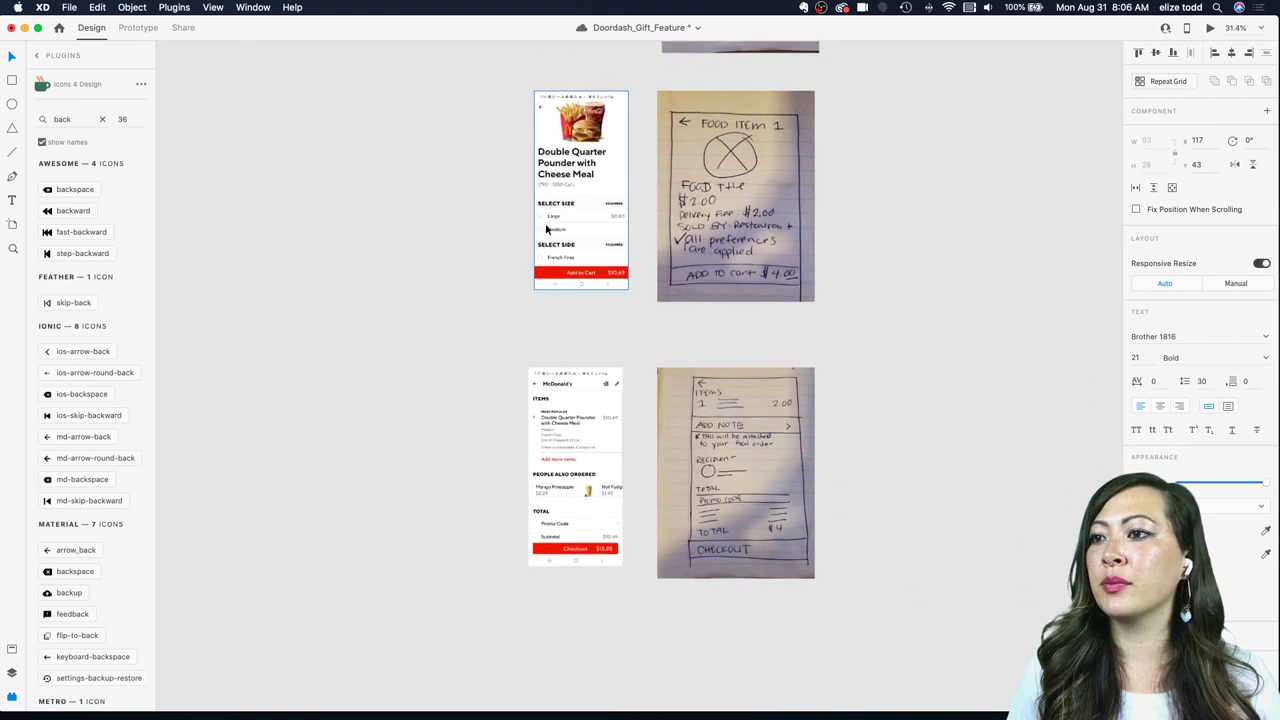
scroll(540, 392, up, 5)
scroll(560, 372, down, 5)
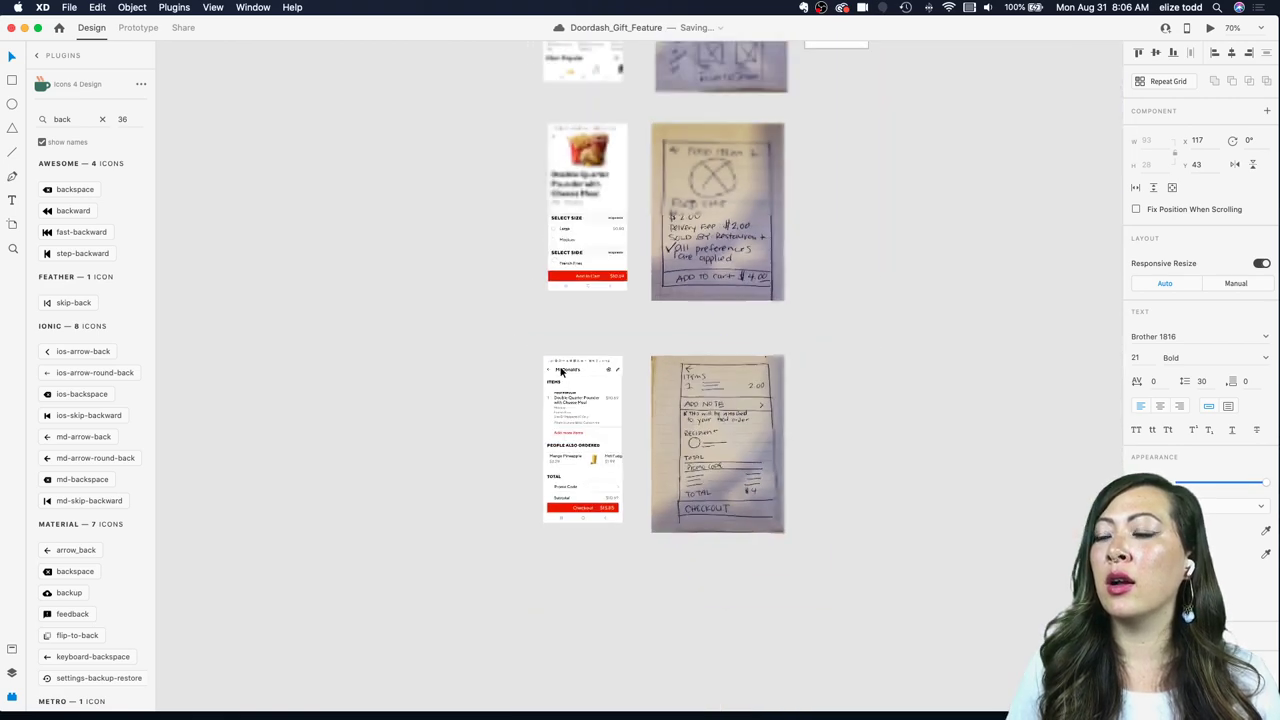
scroll(562, 370, up, 5)
scroll(563, 367, right, 2)
scroll(496, 250, up, 3)
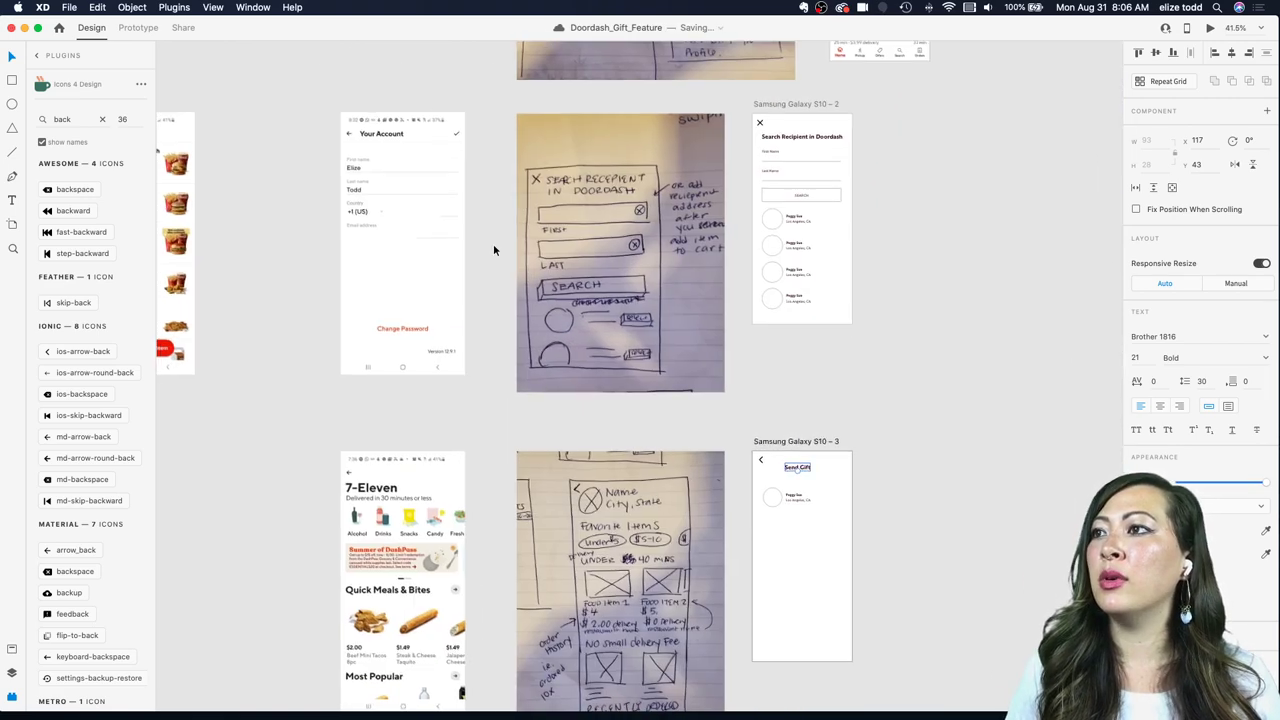
scroll(493, 243, up, 4)
scroll(763, 436, down, 1)
scroll(763, 436, up, 2)
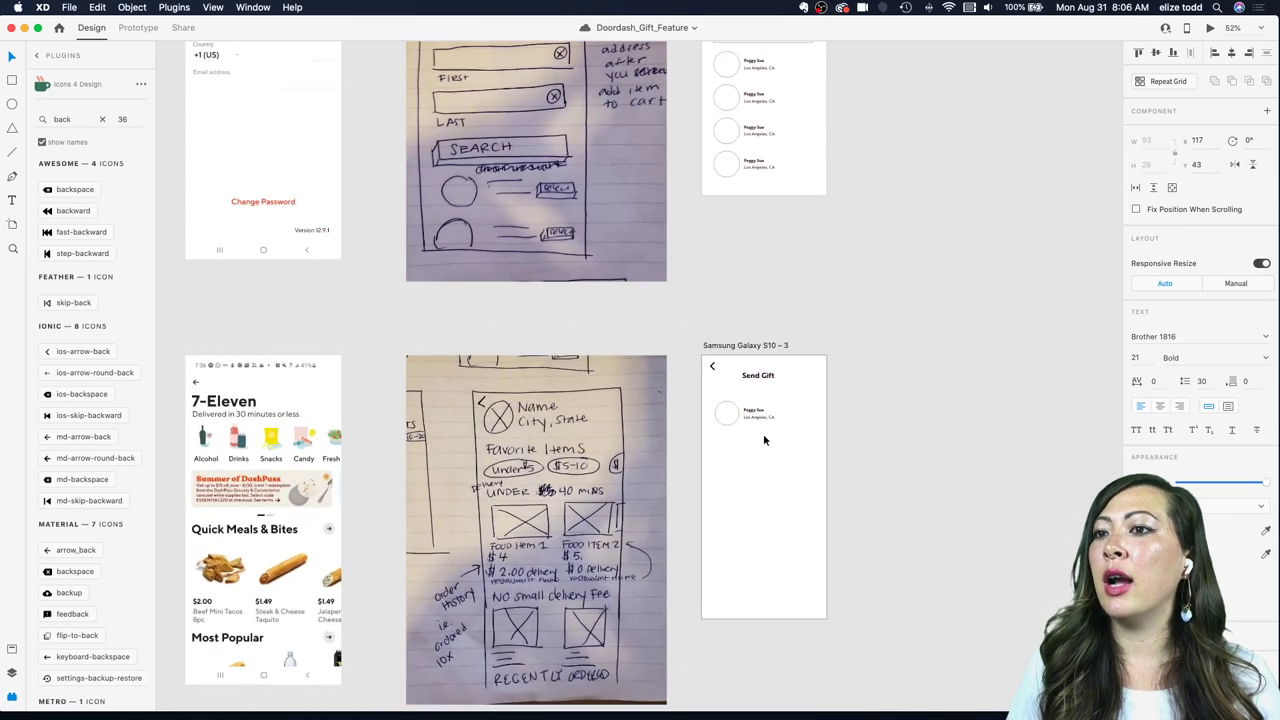
scroll(763, 436, up, 2)
scroll(160, 177, up, 3)
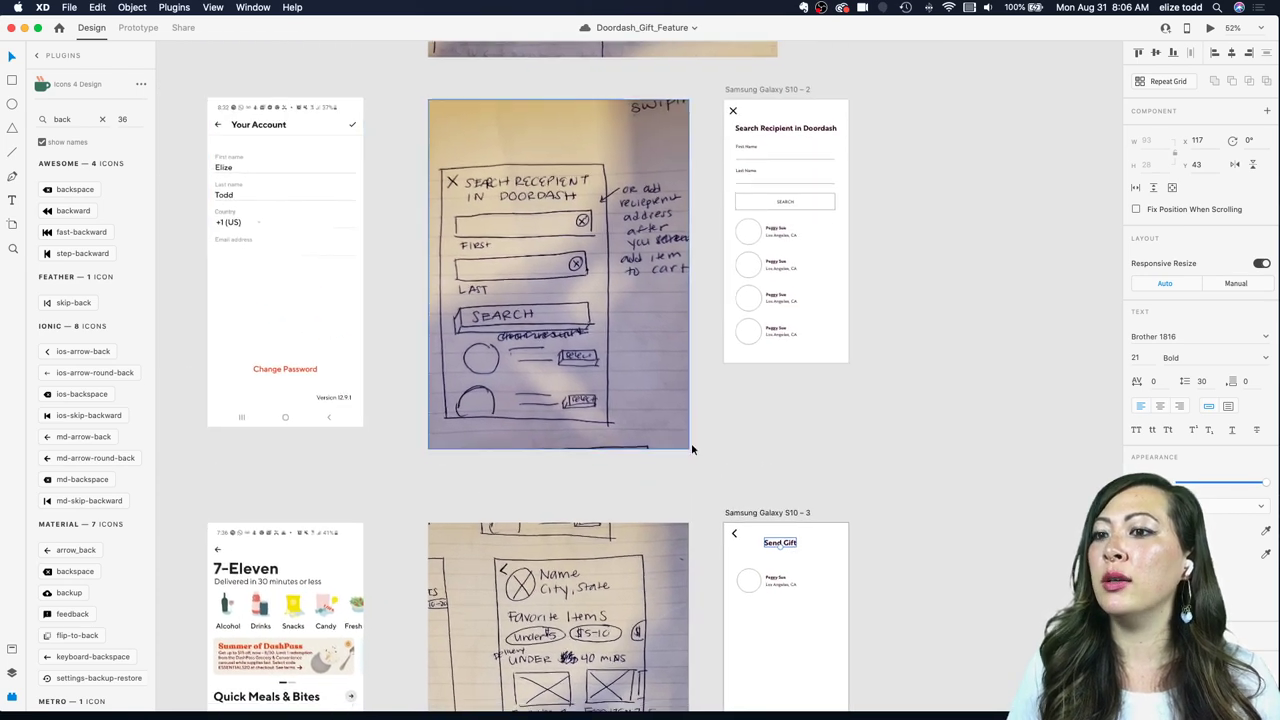
Step: Move the "Send Gift" title to X 134, Y 19, centered on the artboard and level with the back arrow
scroll(691, 449, down, 3)
drag(754, 404, 758, 397)
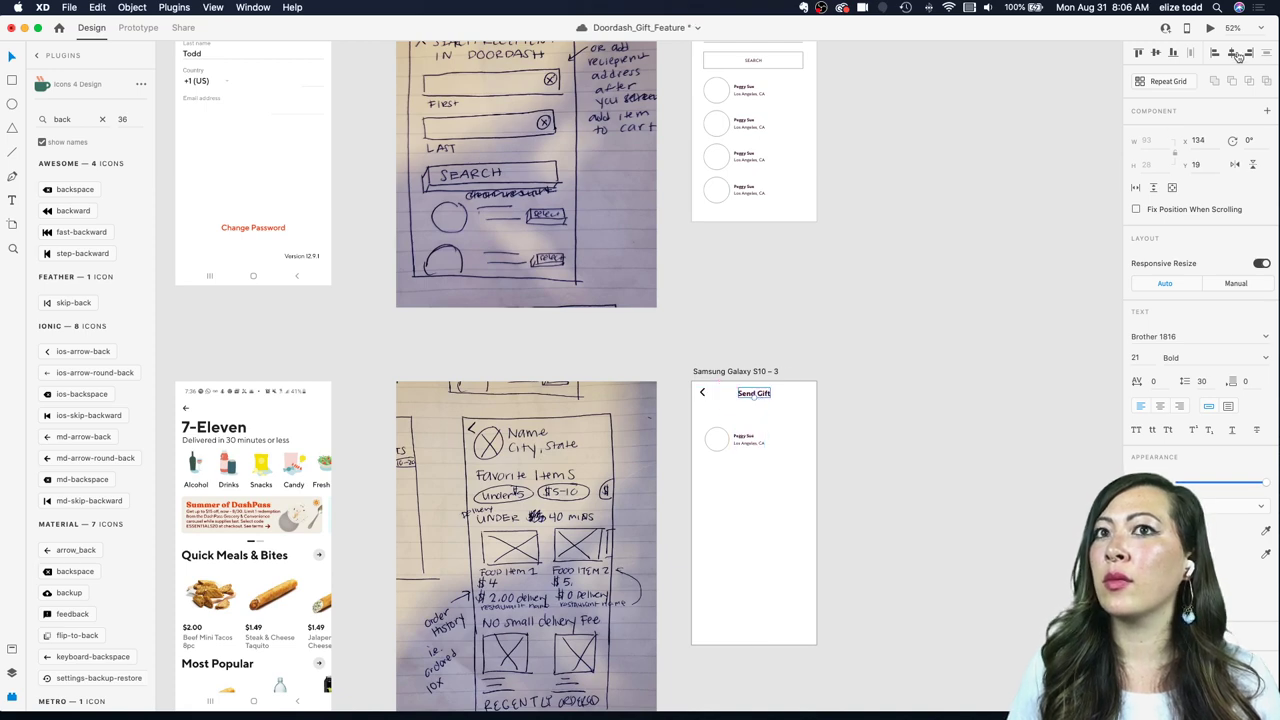
click(737, 371)
Step: Apply the H2 character style to the "Send Gift" title on the Samsung Galaxy S10 – 3 artboard
scroll(737, 368, down, 3)
scroll(721, 381, left, 4)
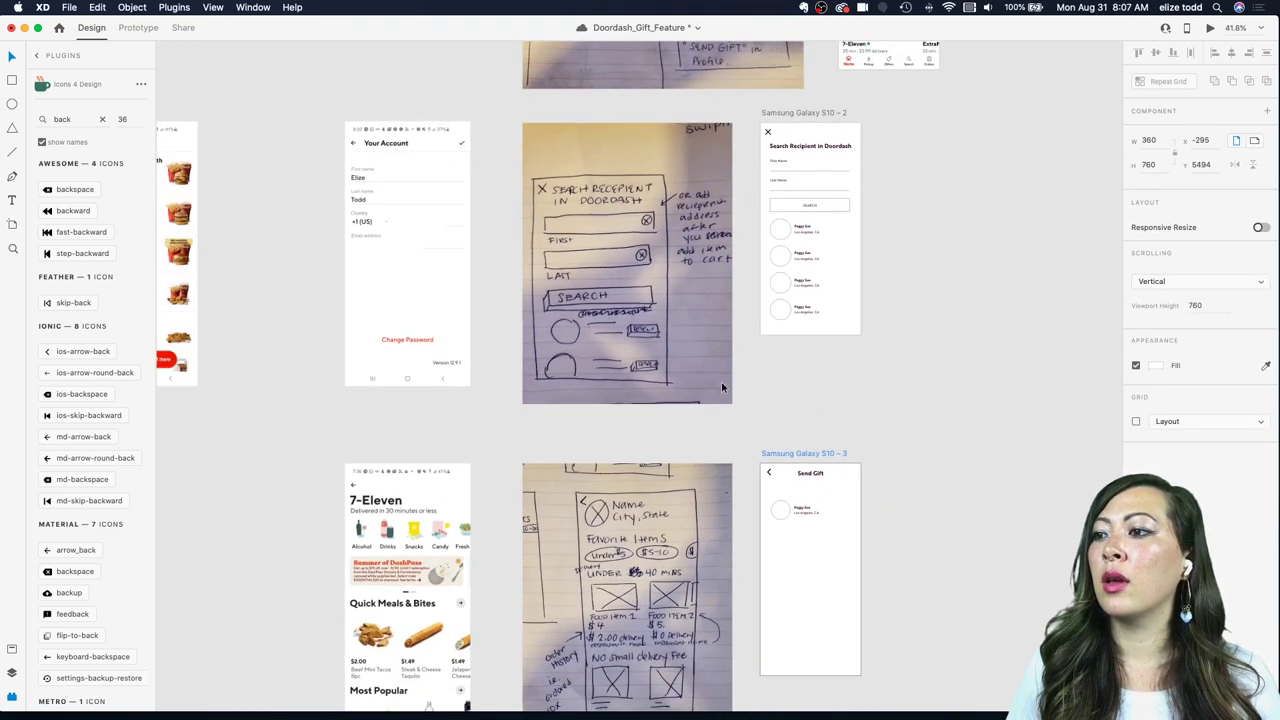
scroll(388, 548, down, 2)
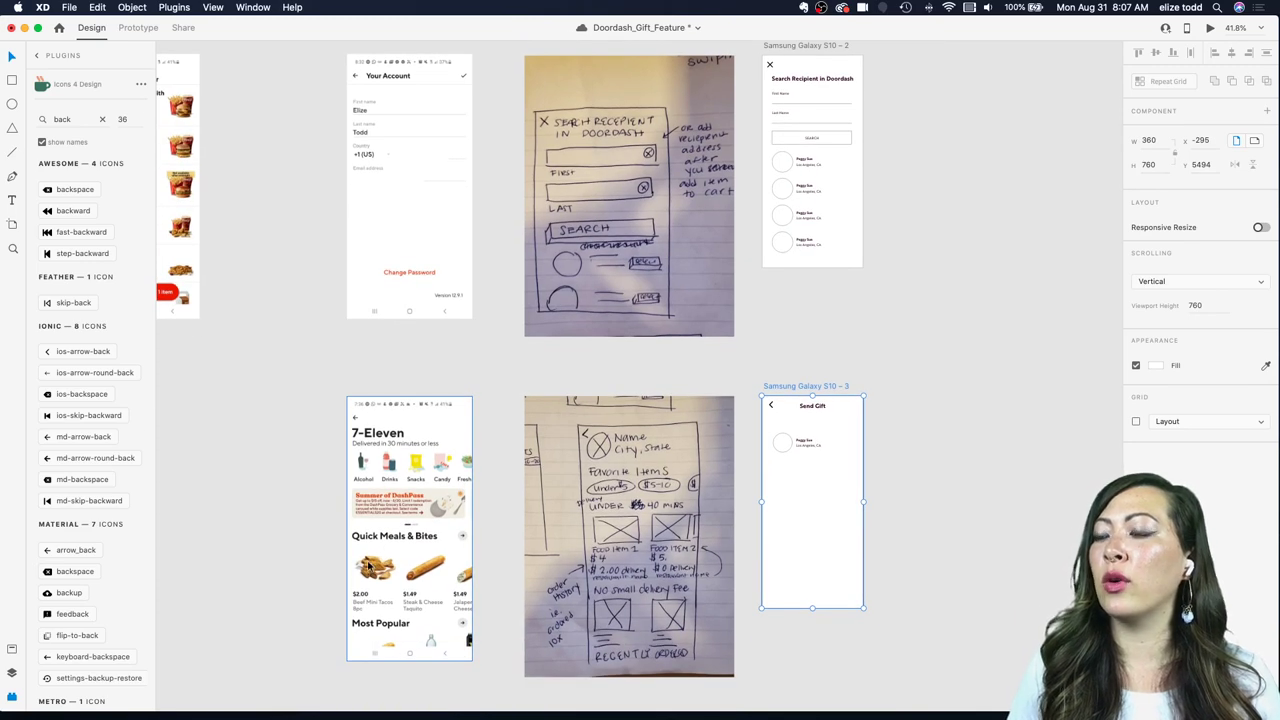
scroll(368, 565, down, 4)
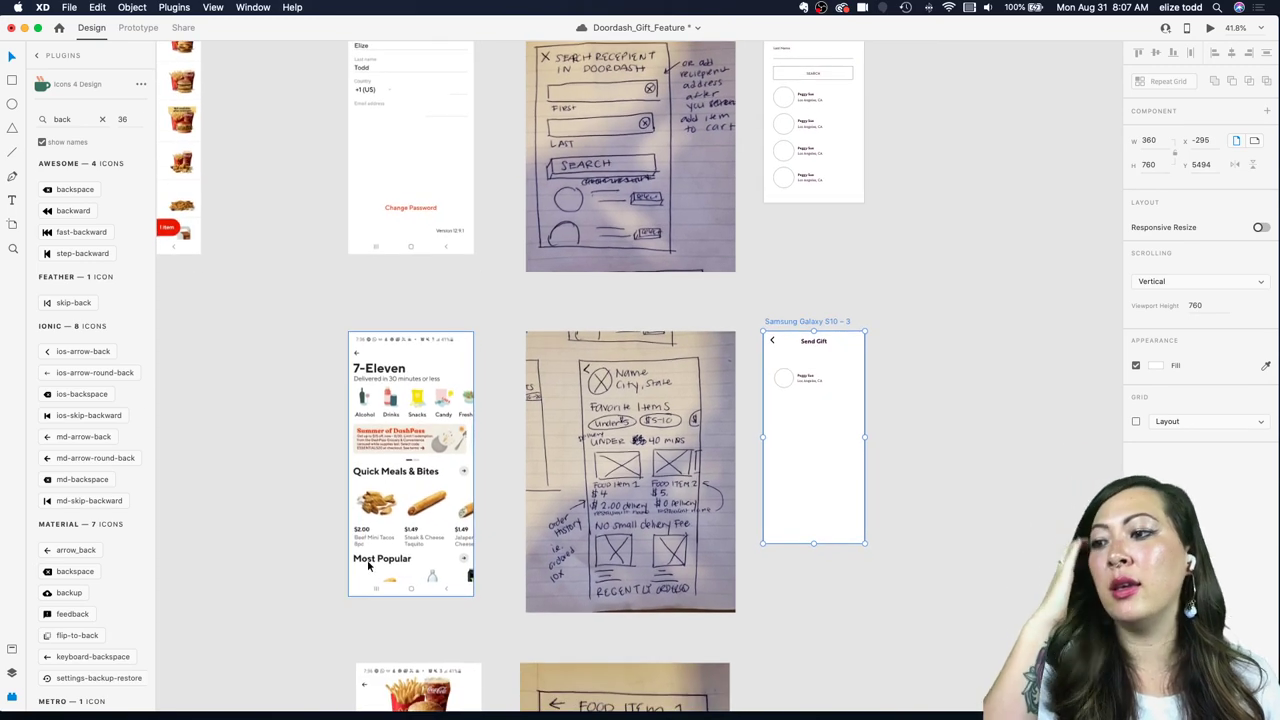
scroll(368, 565, down, 3)
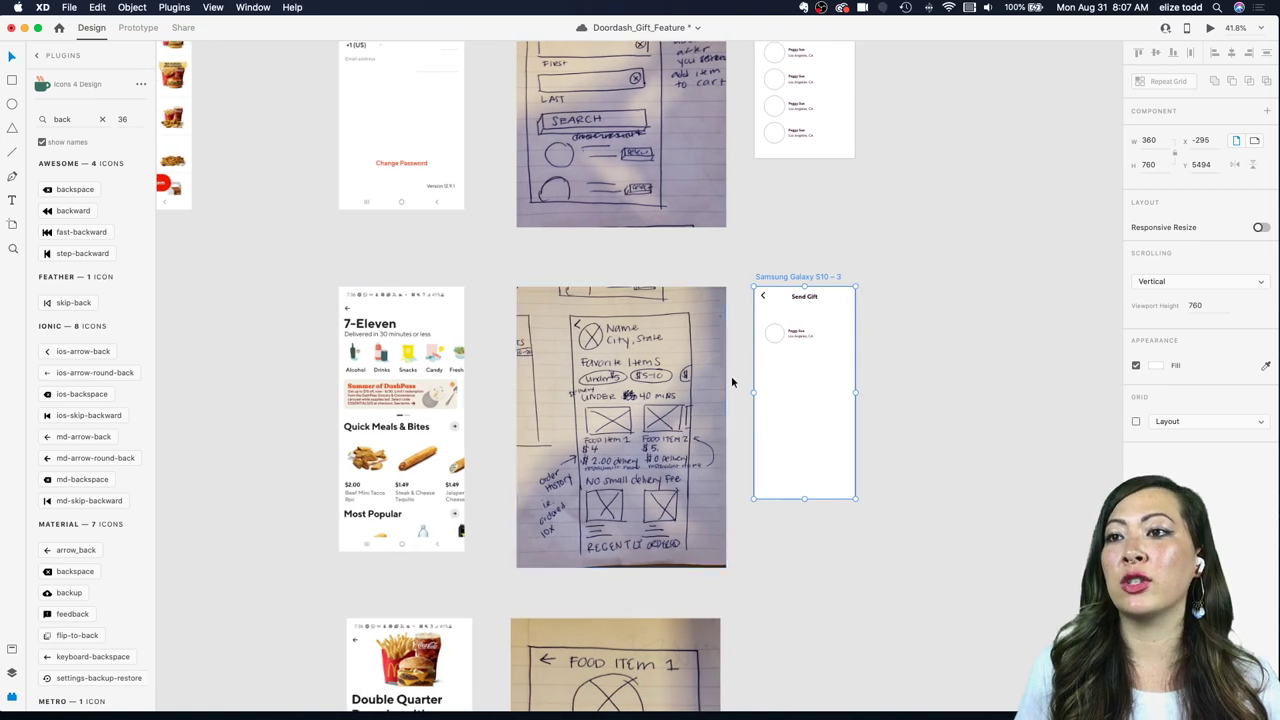
scroll(731, 381, up, 6)
click(641, 264)
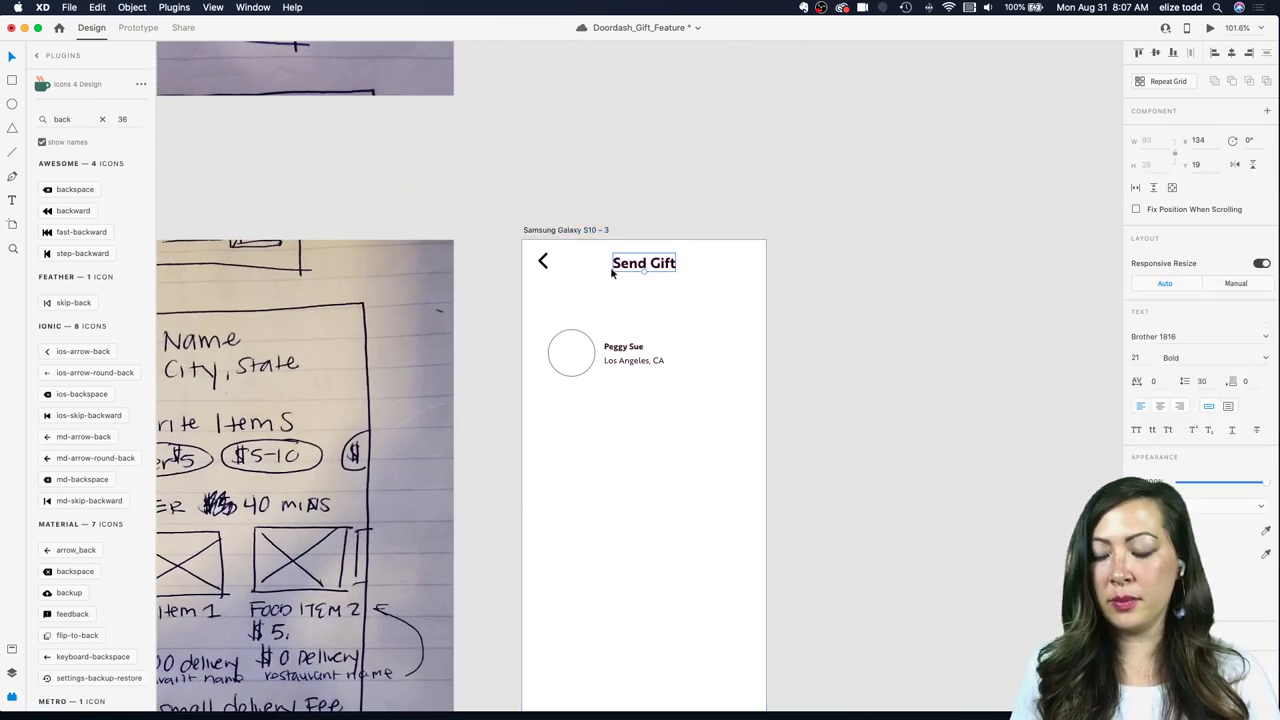
click(11, 674)
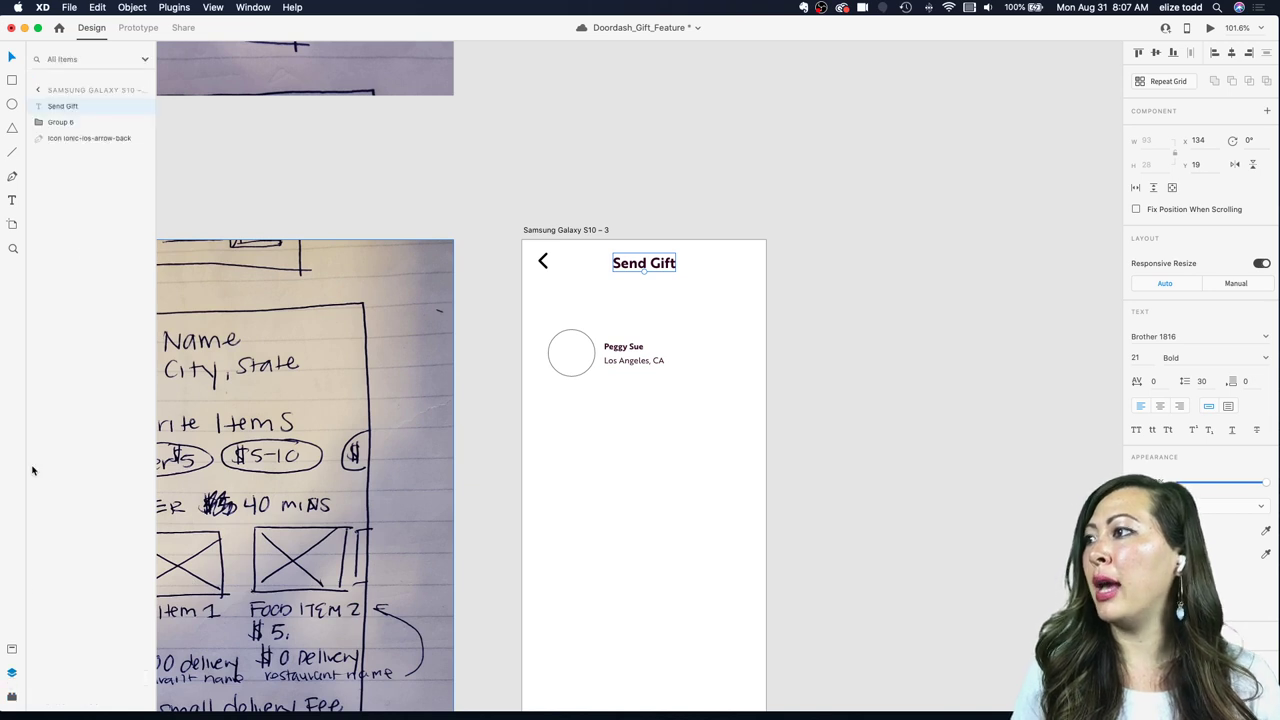
click(11, 650)
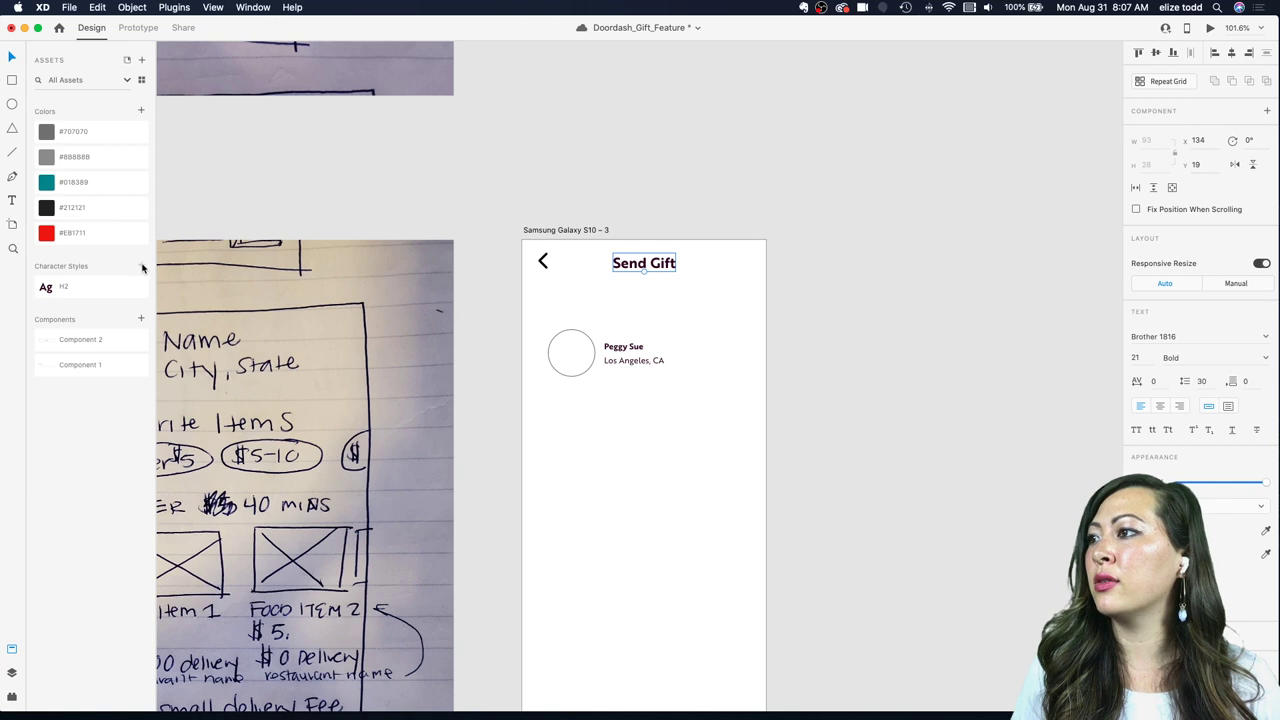
click(642, 247)
click(625, 261)
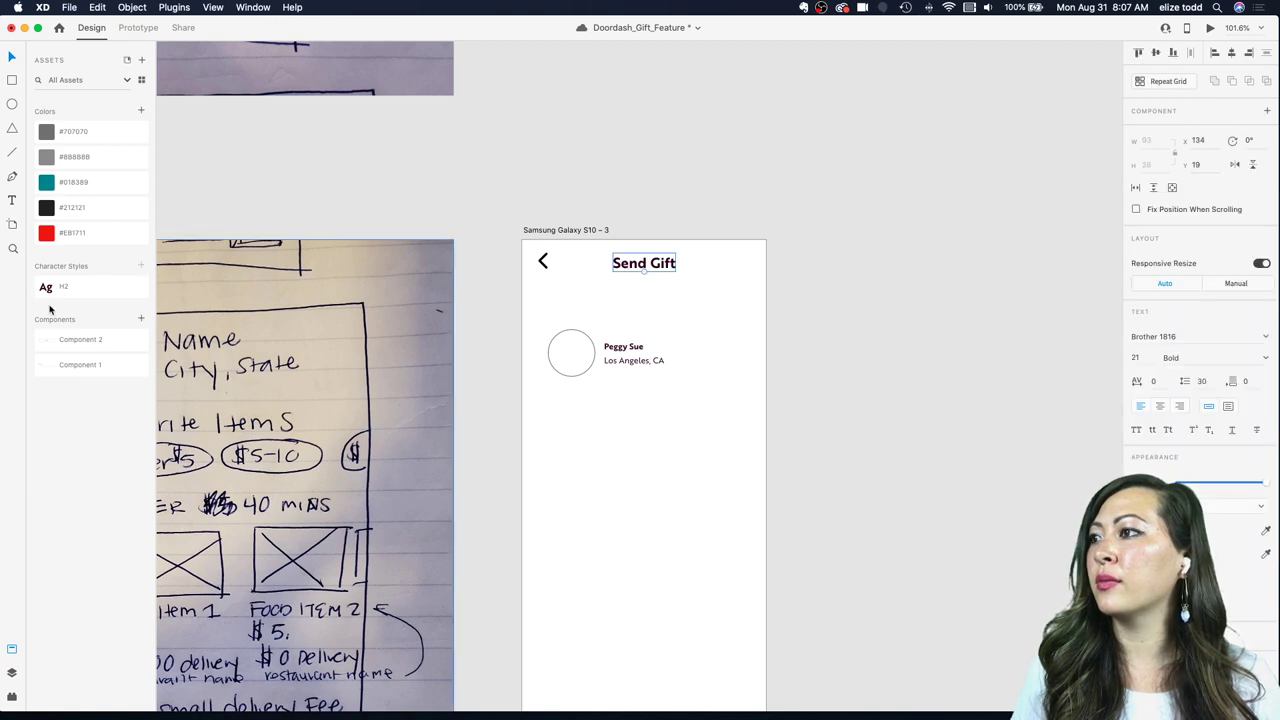
click(706, 194)
click(641, 263)
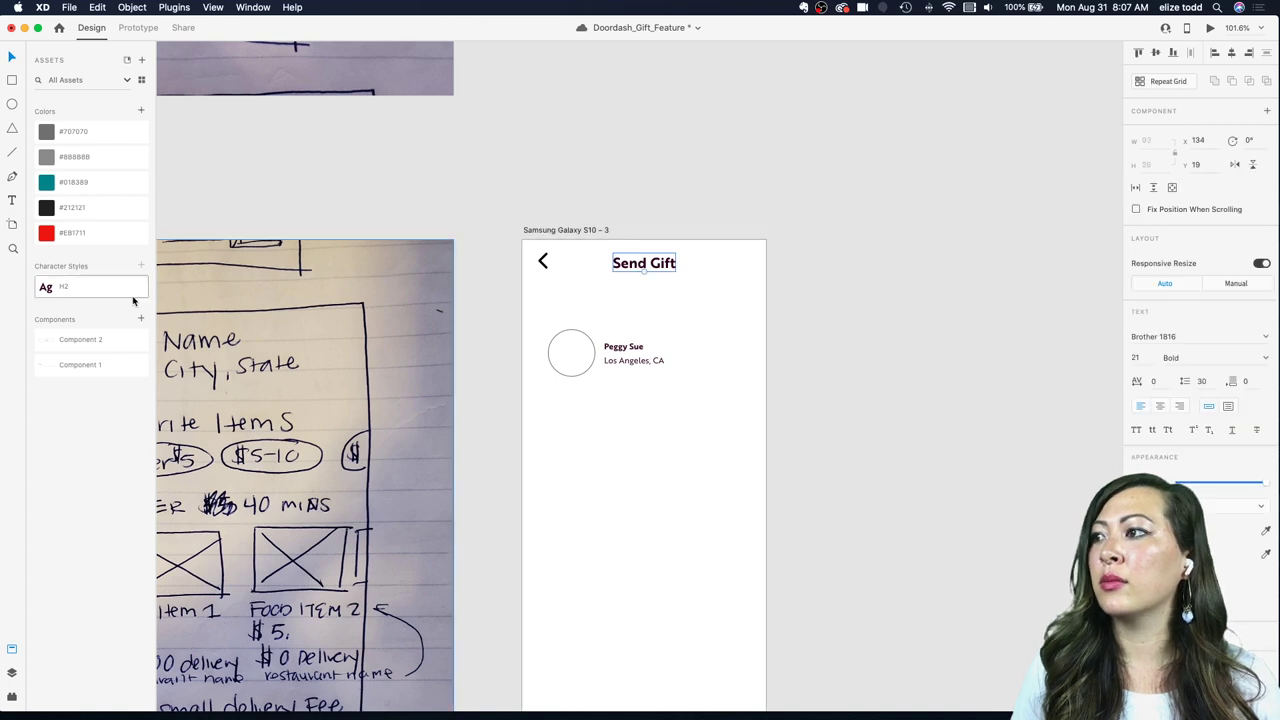
click(108, 287)
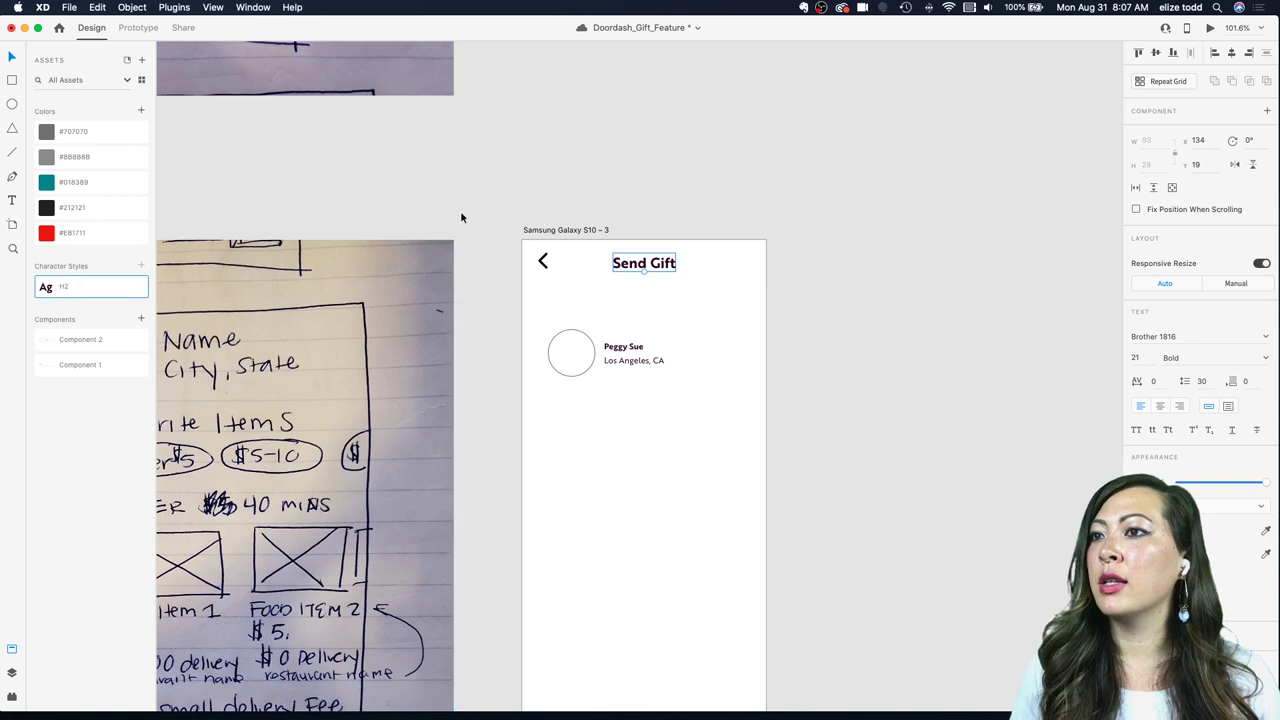
Step: Move the recipient profile group up beneath the back arrow, to X 24, Y 76
click(722, 195)
scroll(722, 195, down, 3)
scroll(722, 195, up, 4)
drag(561, 364, 546, 322)
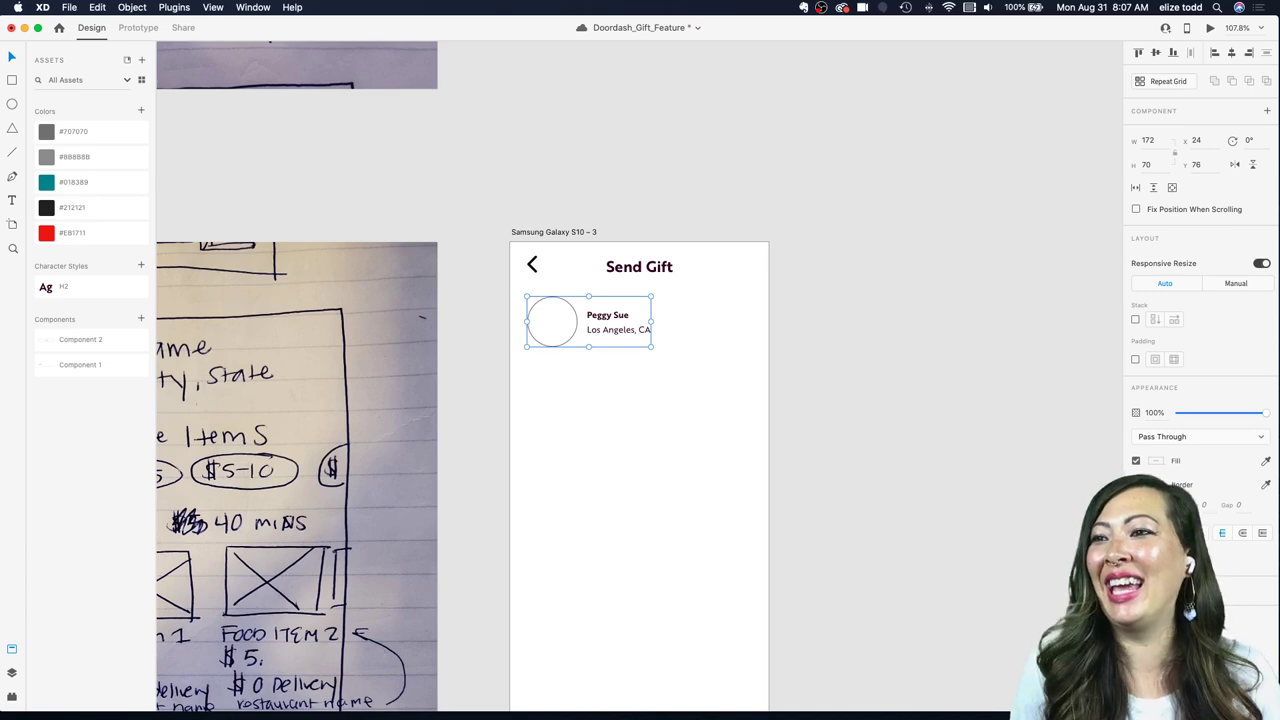
Step: Review the gift flow from the home screen's Send Gift card through Search Recipient to the Send Gift screen, alongside the sketches
scroll(928, 357, down, 5)
scroll(928, 359, up, 4)
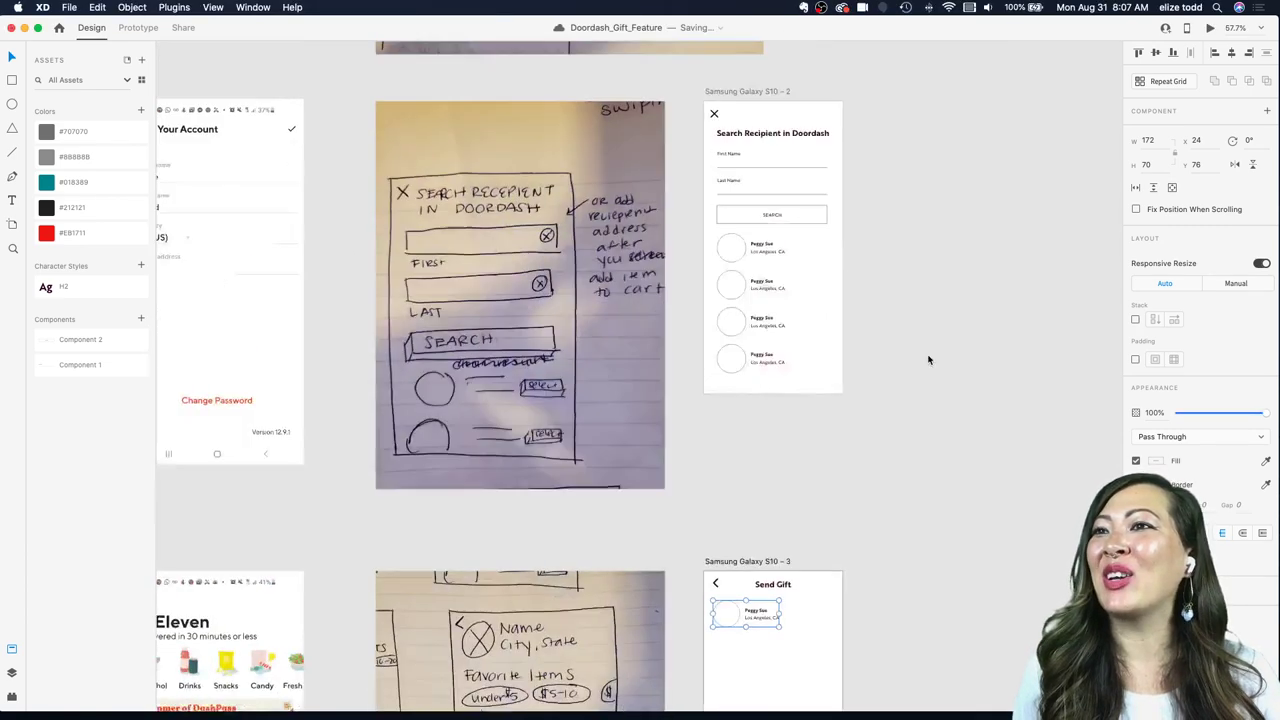
scroll(928, 360, up, 5)
scroll(763, 450, down, 5)
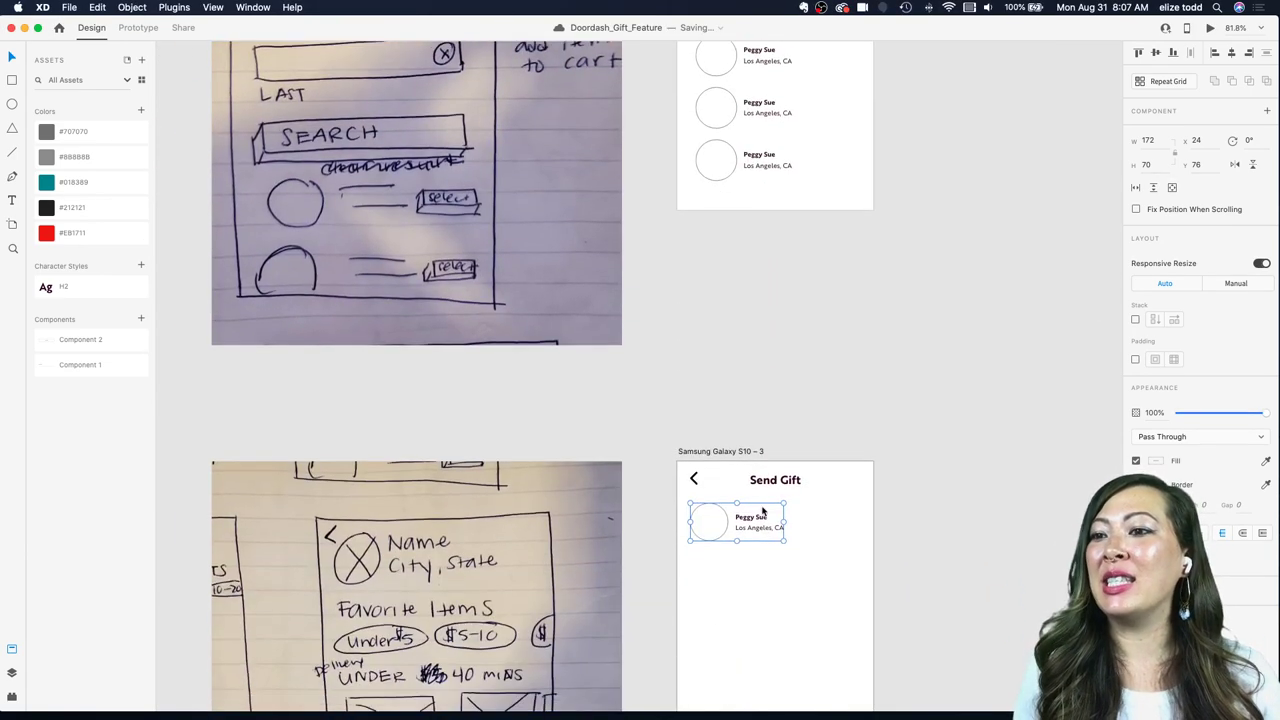
scroll(675, 469, up, 4)
scroll(675, 469, down, 1)
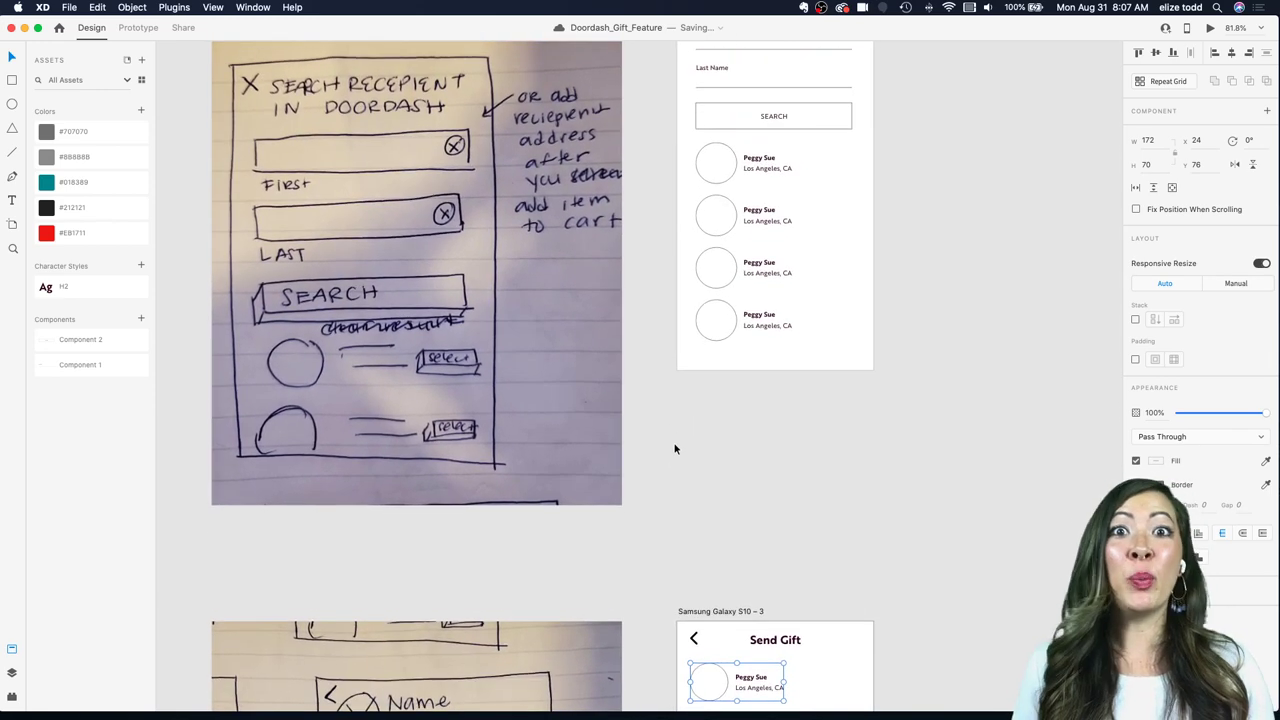
scroll(676, 420, up, 2)
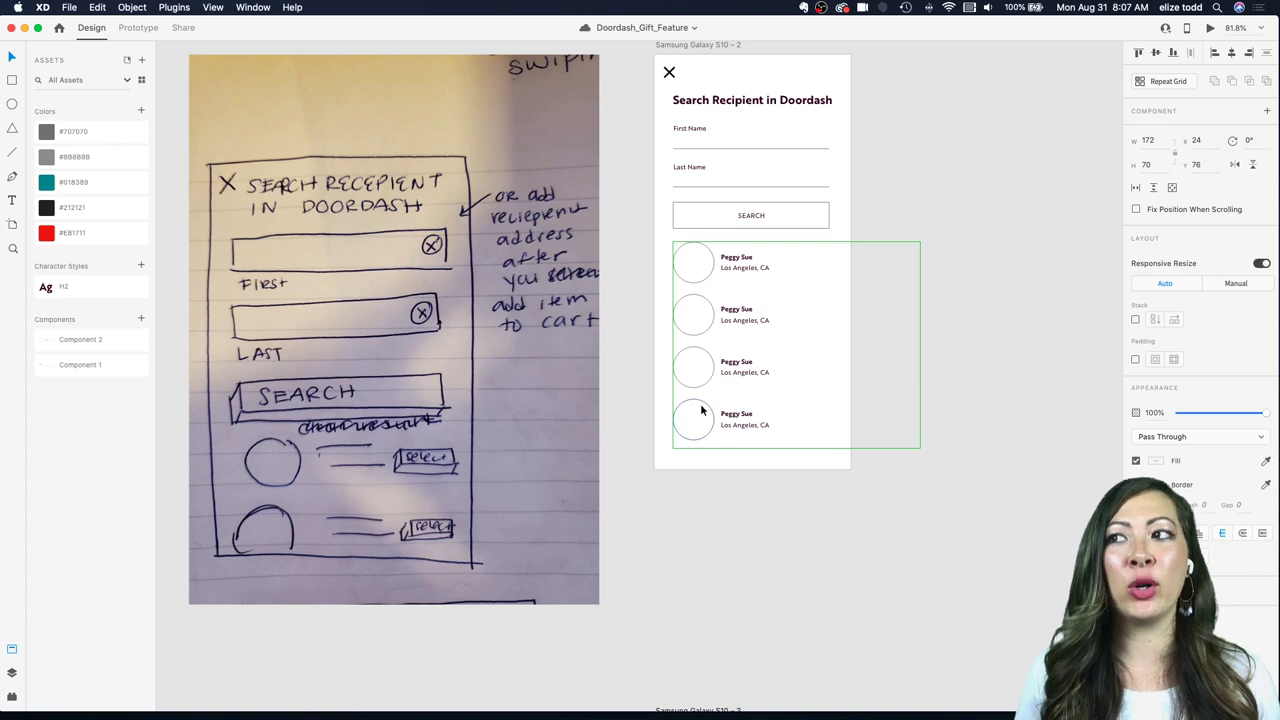
scroll(696, 378, up, 2)
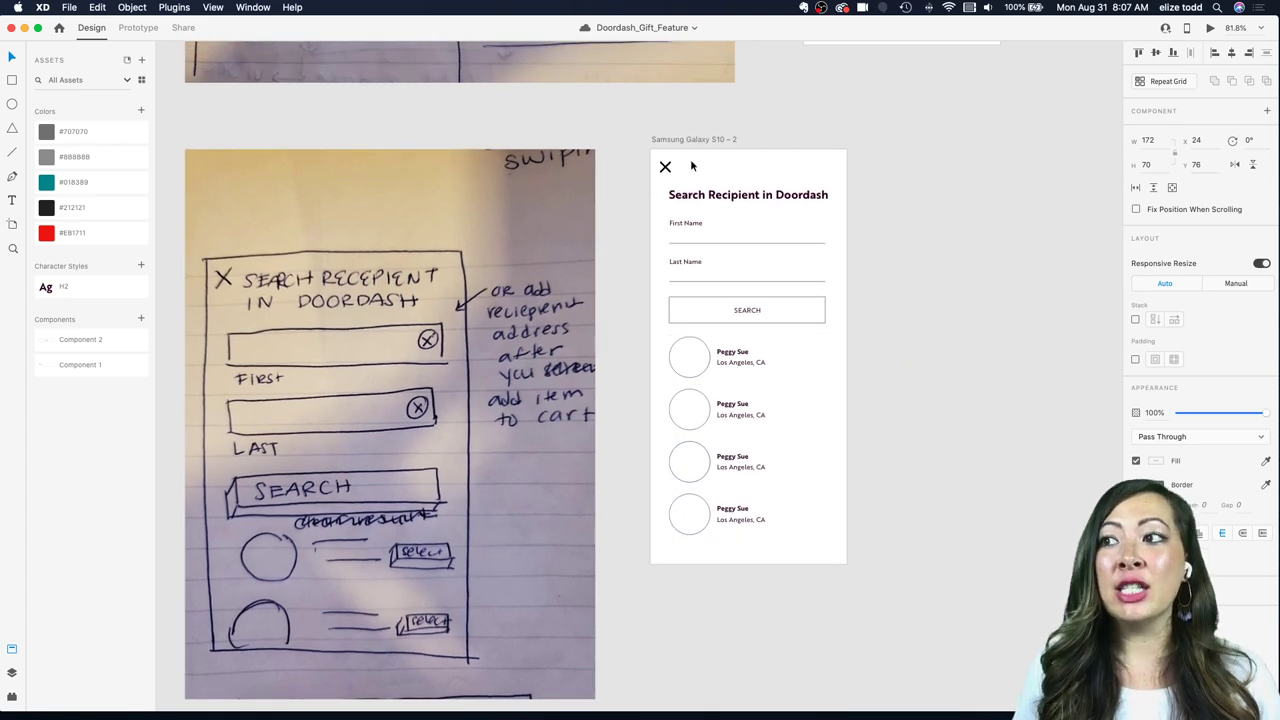
scroll(670, 164, up, 3)
scroll(670, 264, down, 5)
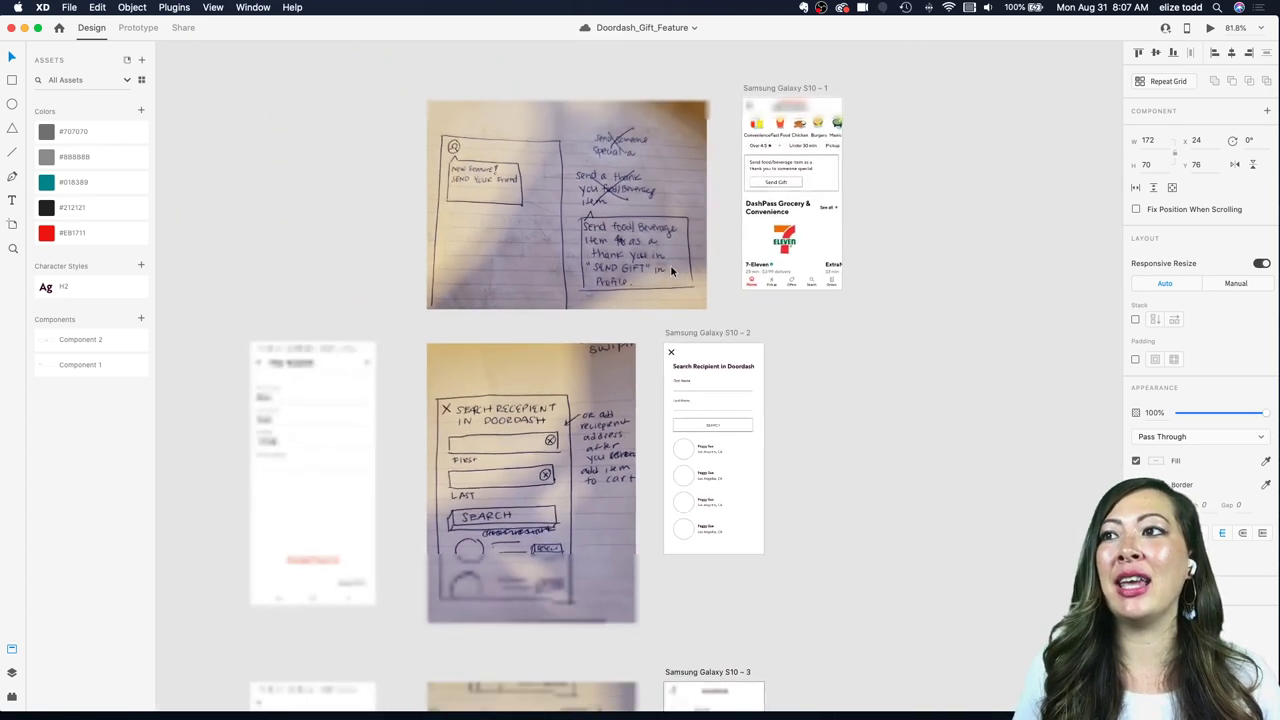
scroll(499, 240, up, 3)
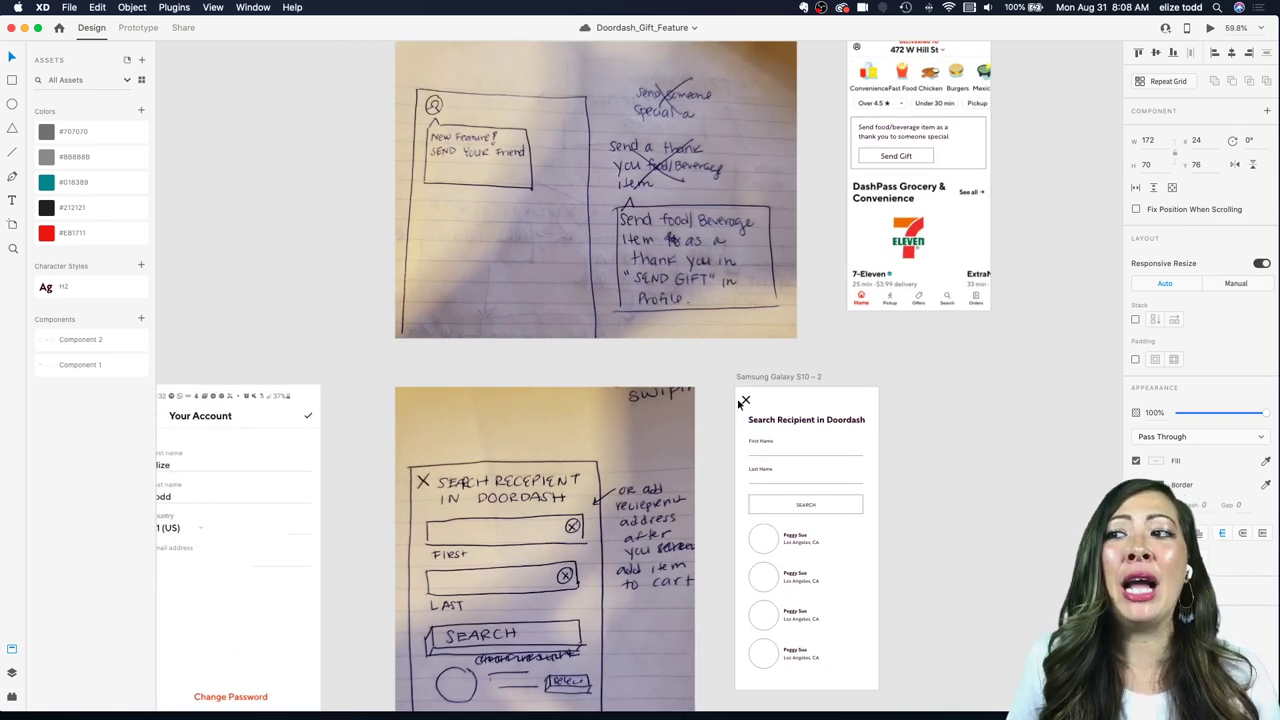
scroll(598, 253, down, 2)
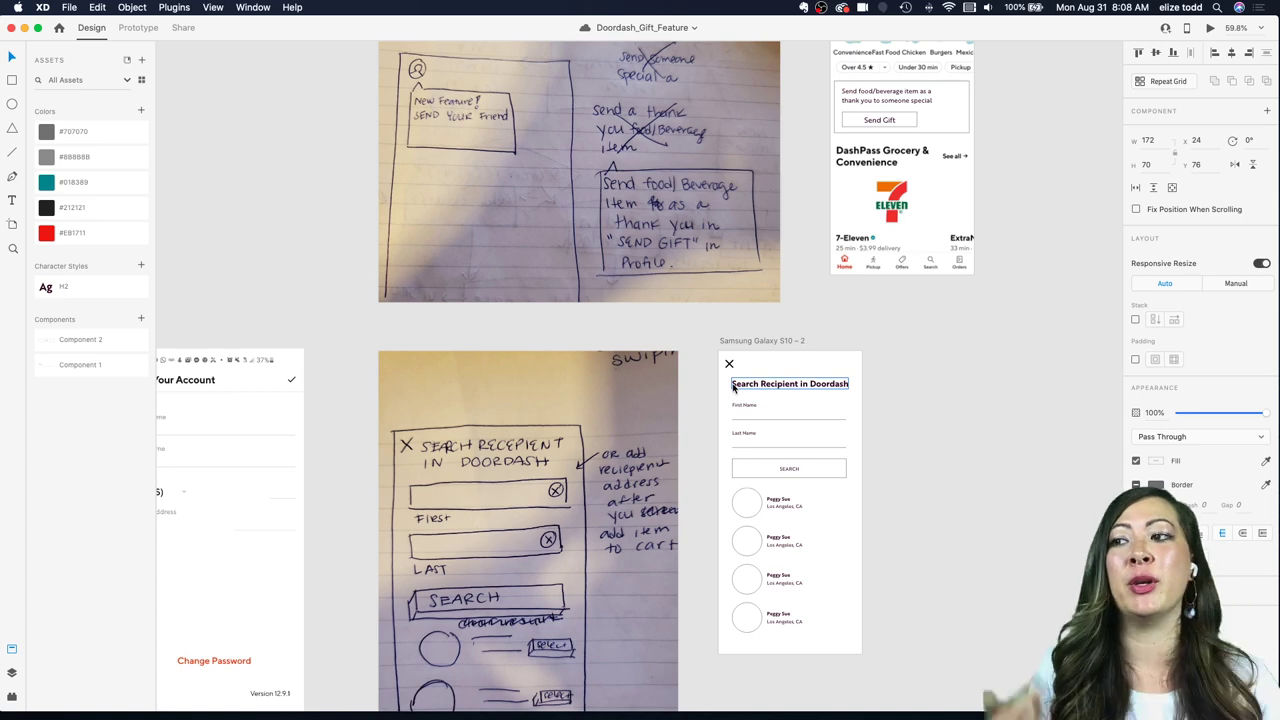
scroll(733, 387, down, 10)
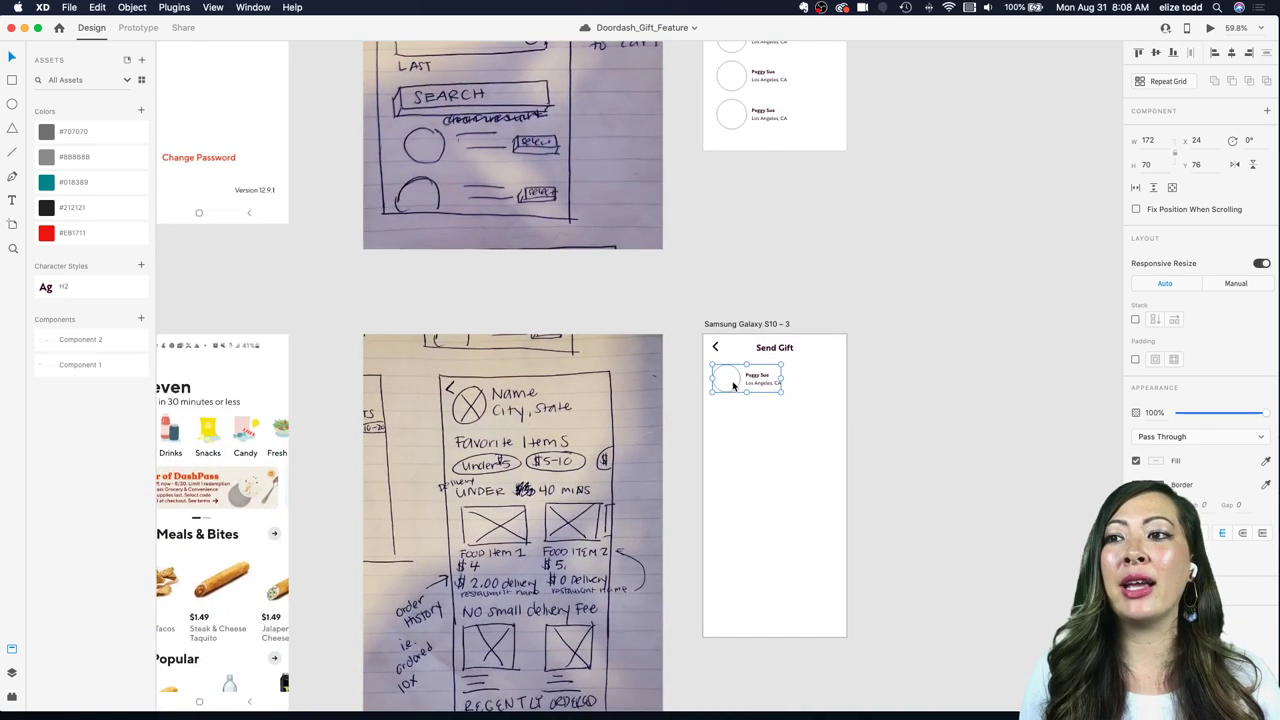
scroll(731, 417, up, 3)
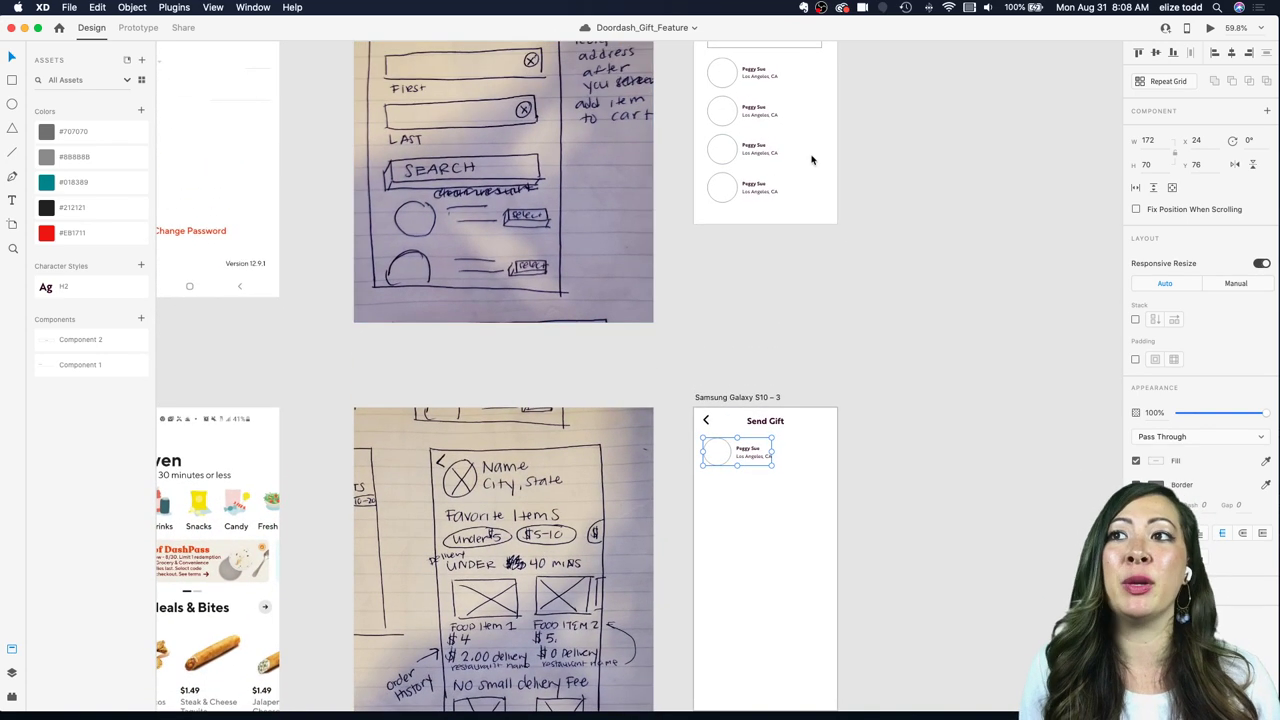
Step: Inspect the recipient results grid on the Search Recipient screen and compare it with the profile row on the Send Gift screen
click(735, 130)
scroll(735, 130, up, 2)
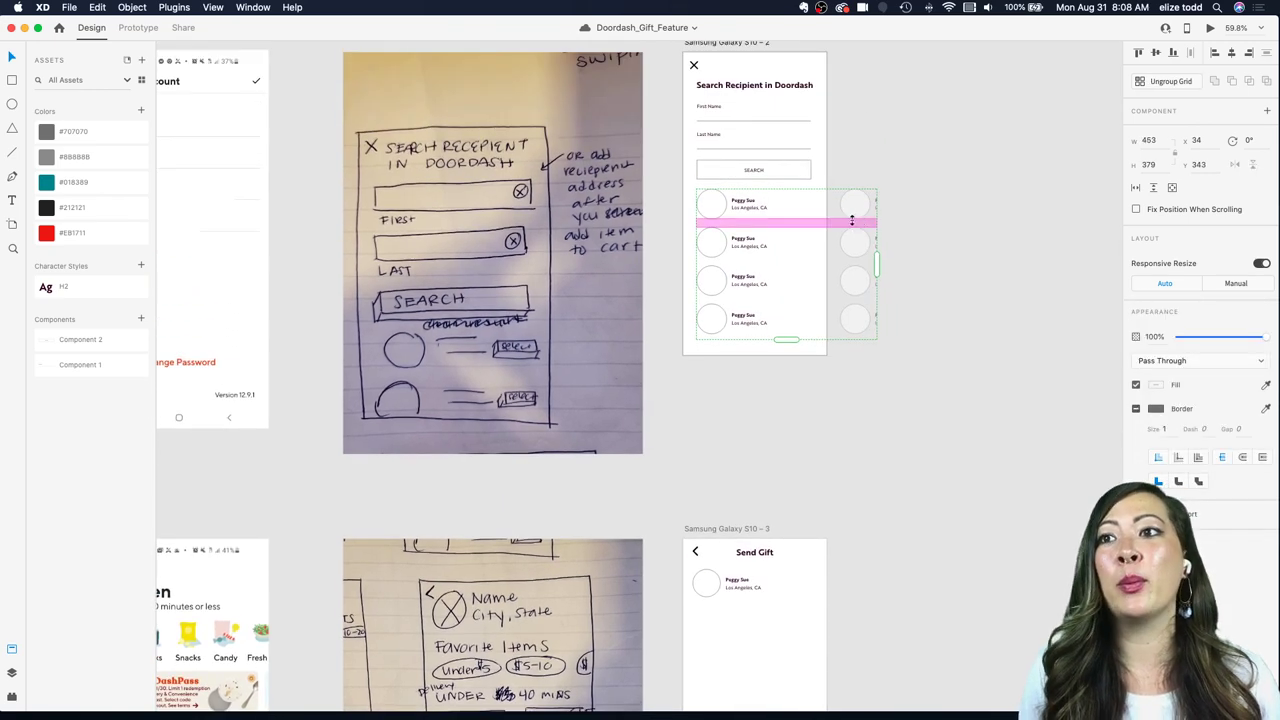
scroll(726, 296, down, 4)
scroll(730, 296, down, 1)
scroll(752, 364, up, 3)
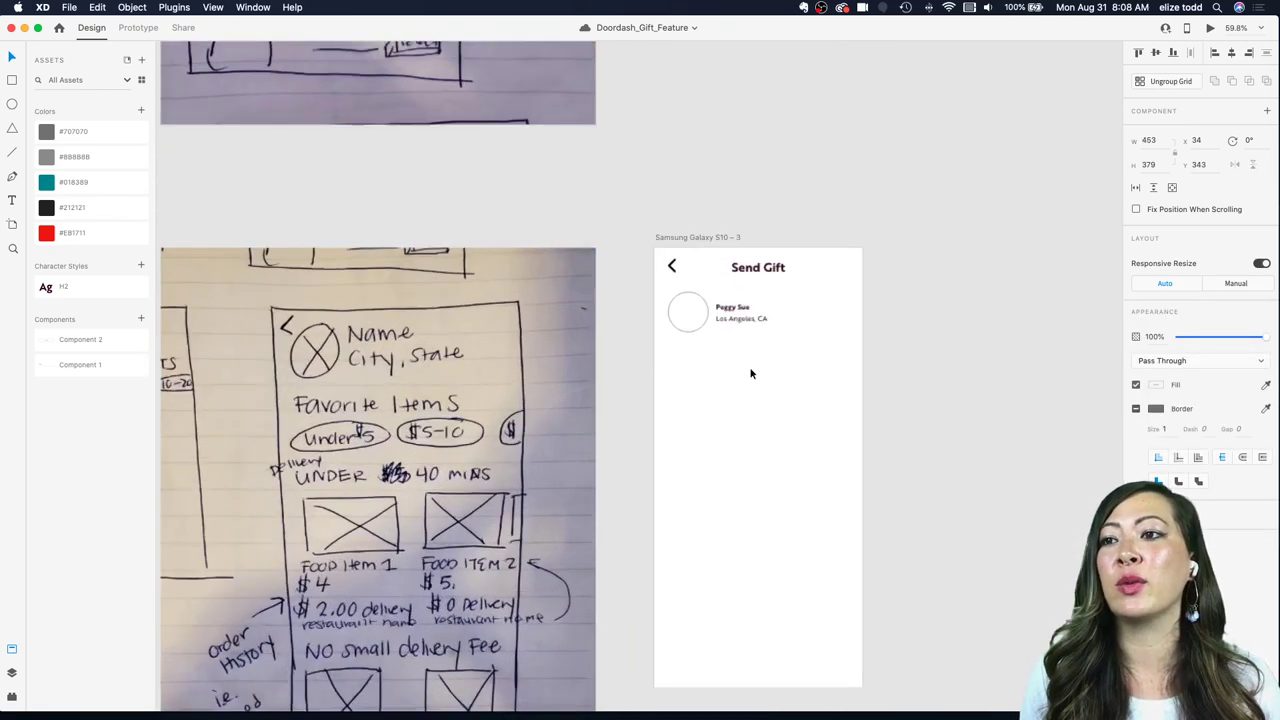
click(751, 374)
scroll(714, 370, down, 1)
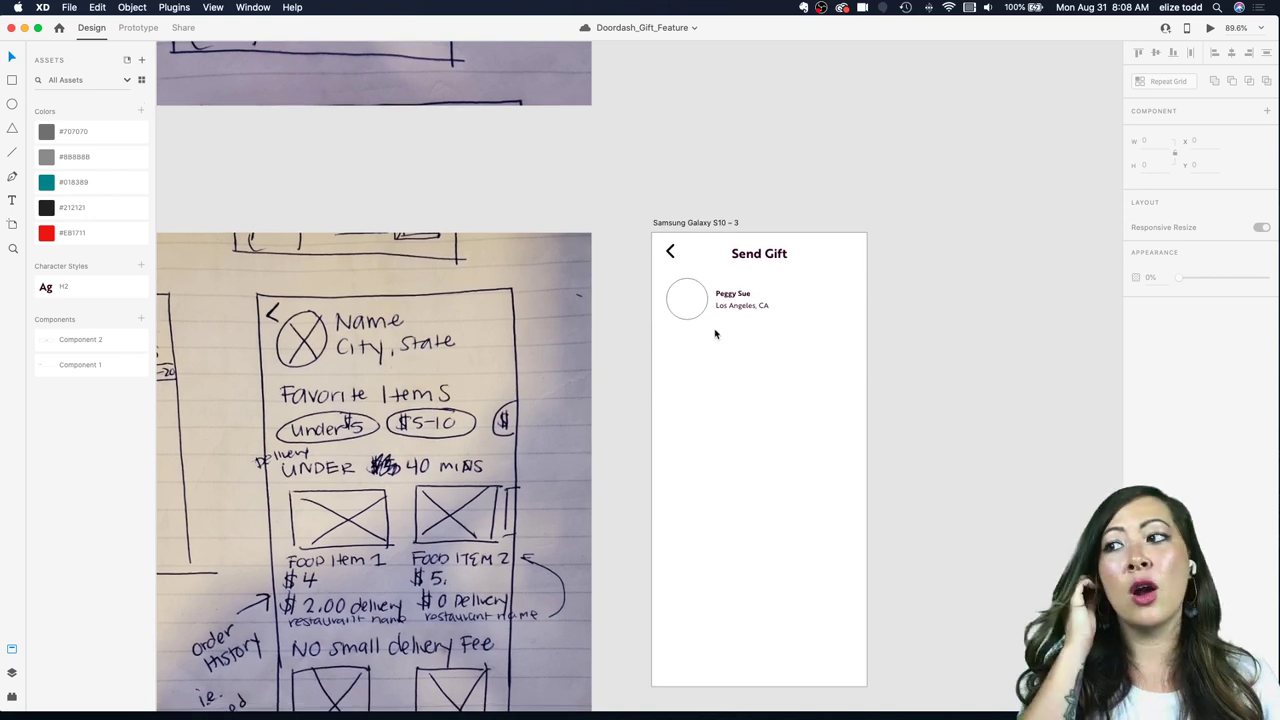
Step: Duplicate the "Send Gift" title and place the copy below the profile row at X 24, Y 174
scroll(676, 334, down, 1)
click(761, 250)
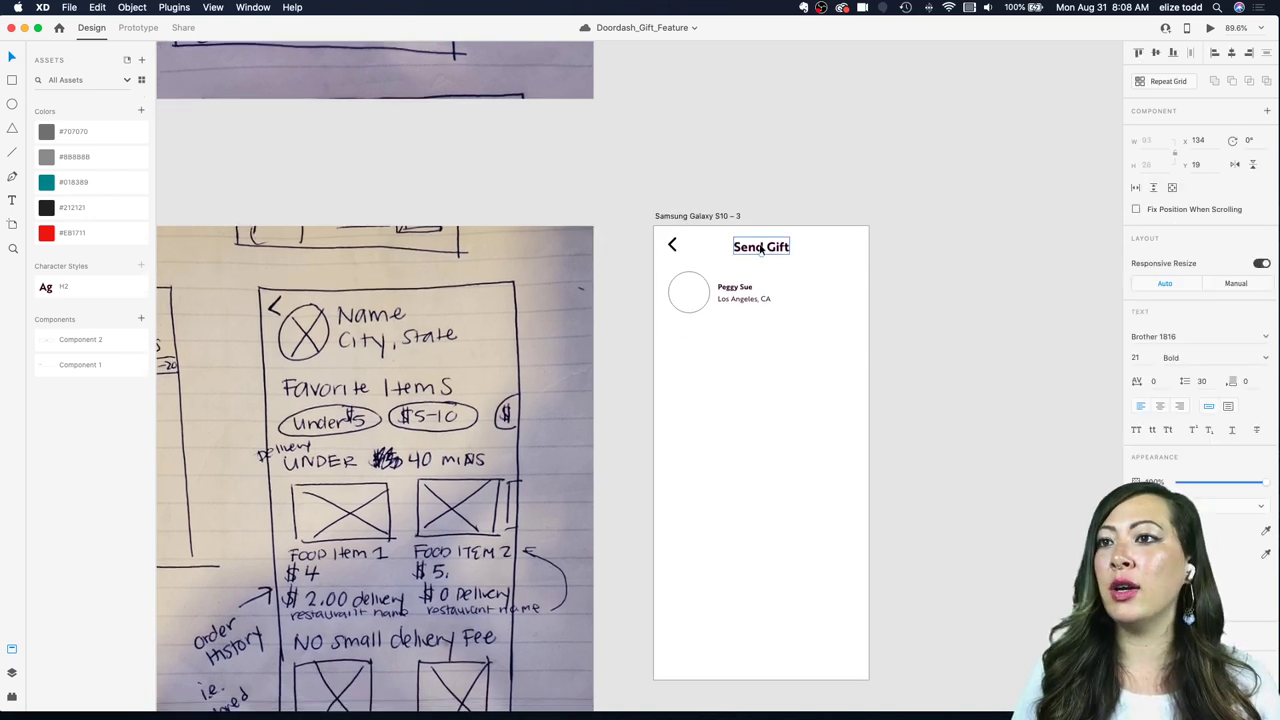
double_click(761, 250)
key(Escape)
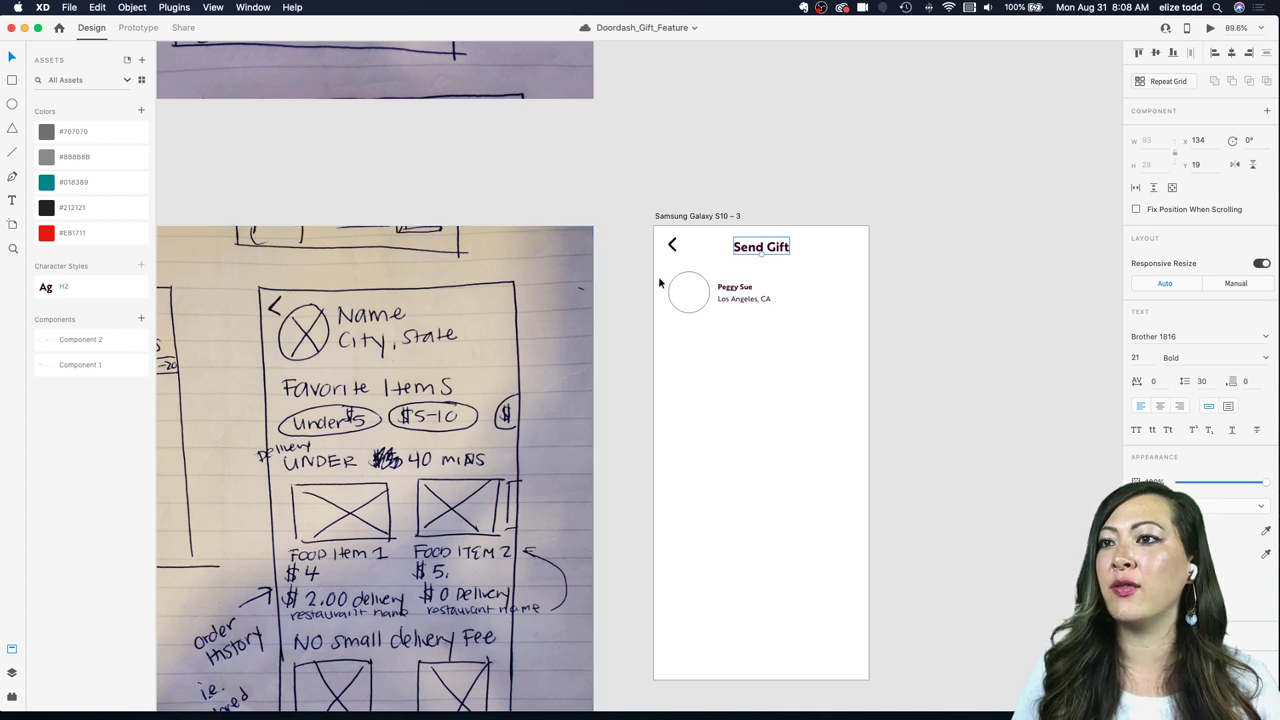
drag(752, 249, 687, 341)
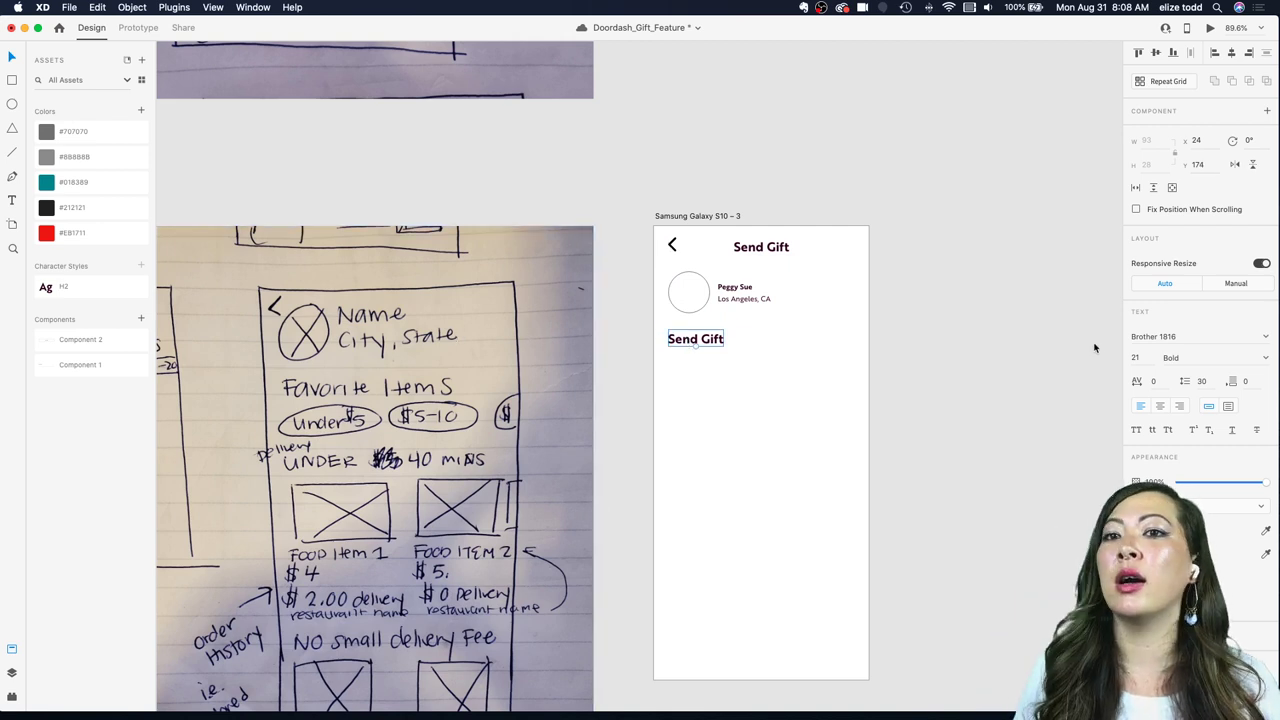
Step: Reduce the copied title's font size to 17 and shift it to about X 31, Y 179
click(1149, 358)
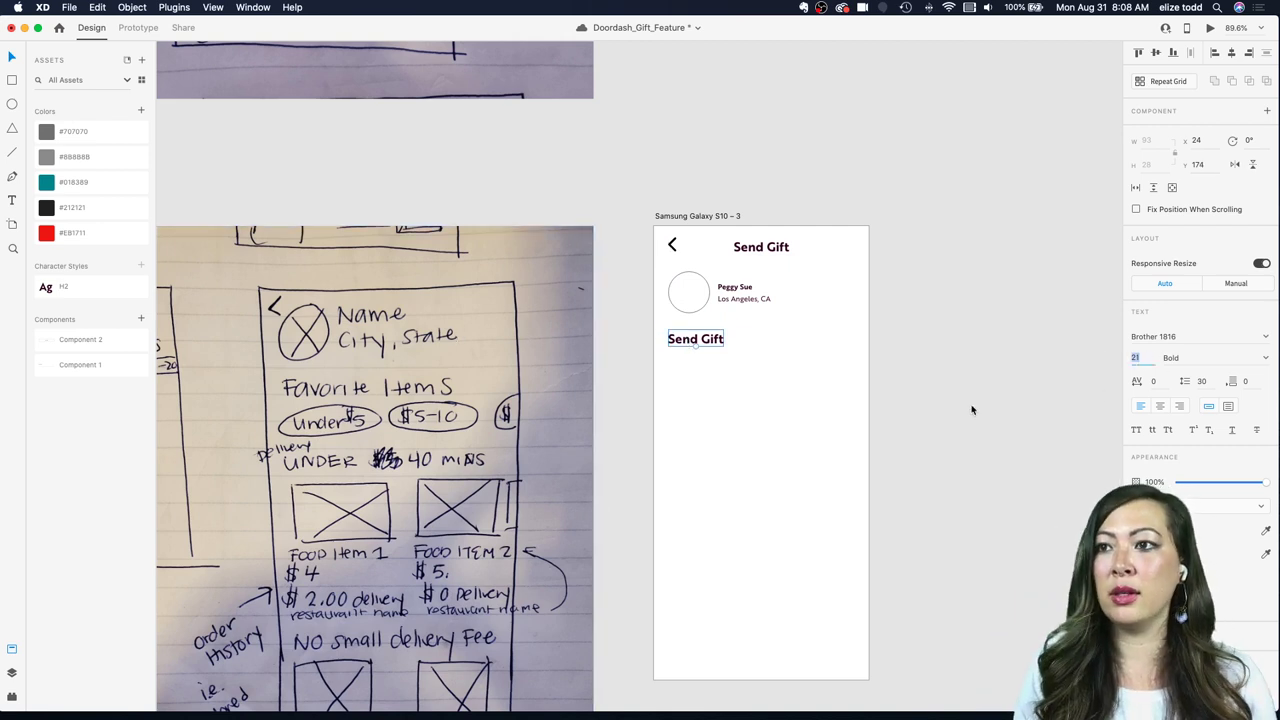
text(15)
key(Return)
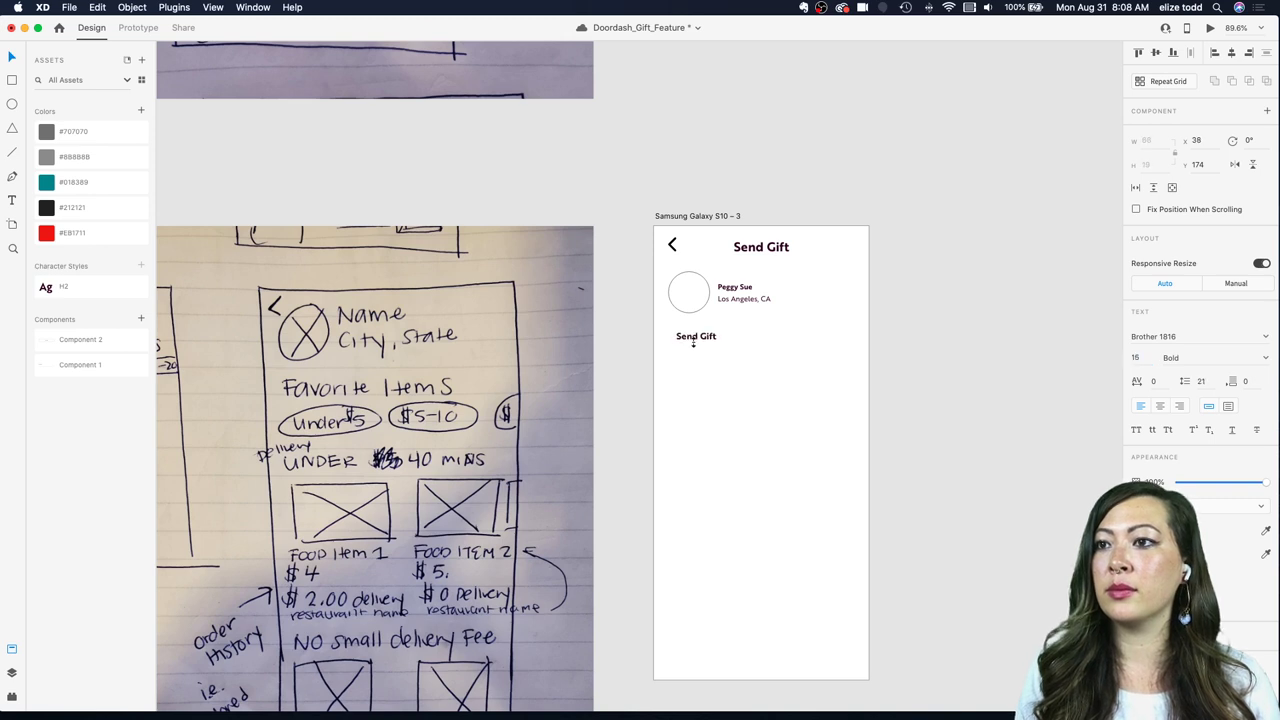
drag(693, 342, 690, 340)
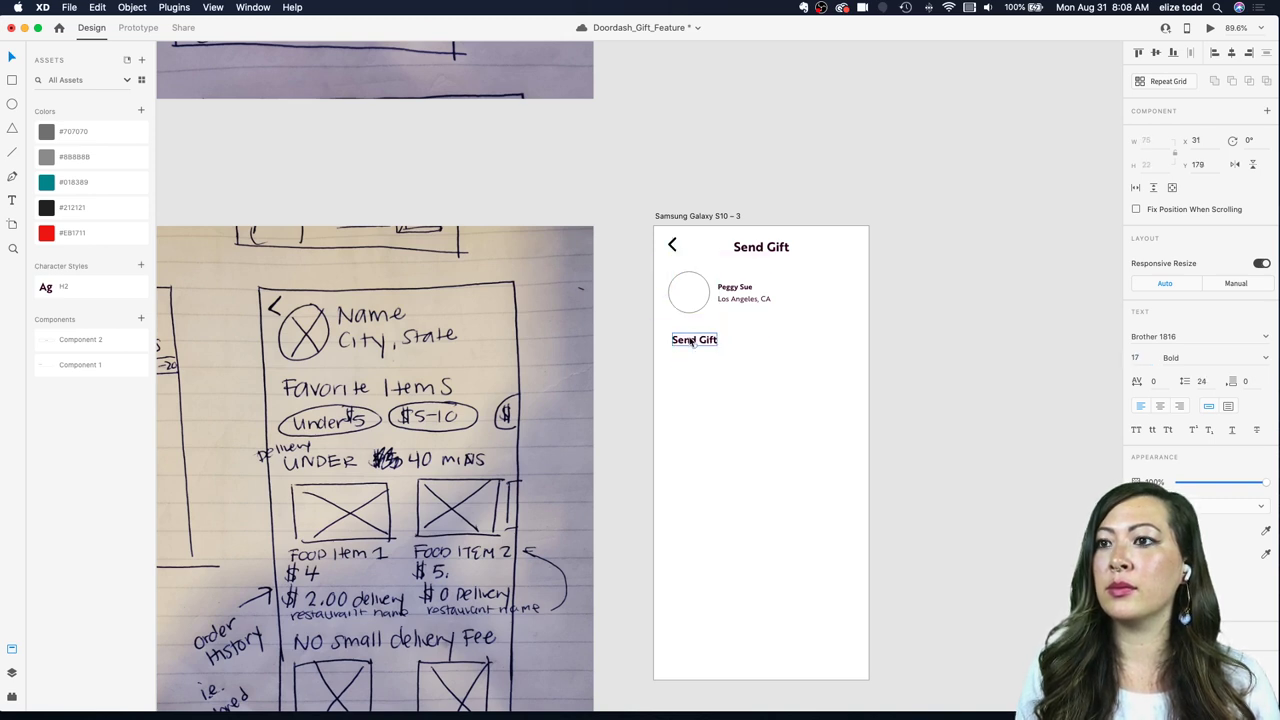
Step: Replace the copied title's text with "Favorite Items" as the section heading below the recipient's profile row
double_click(692, 342)
text(FAvorite)
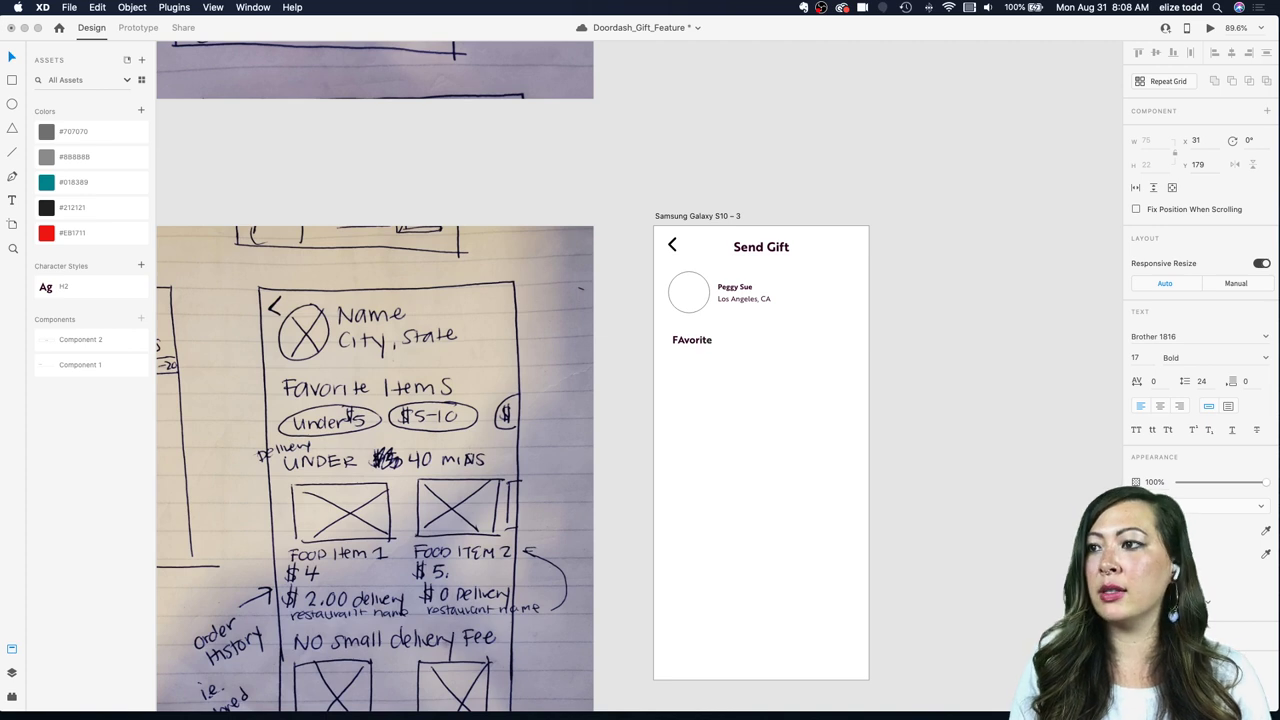
text( ITems)
key(Escape)
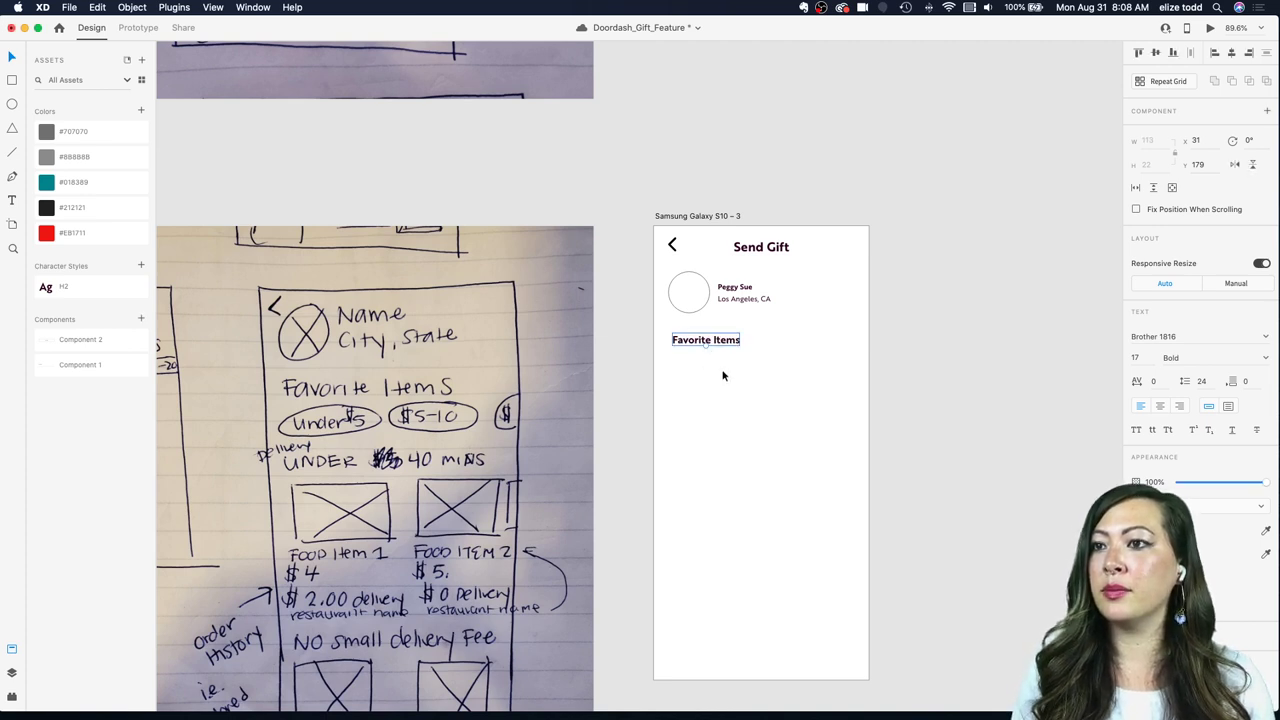
click(711, 387)
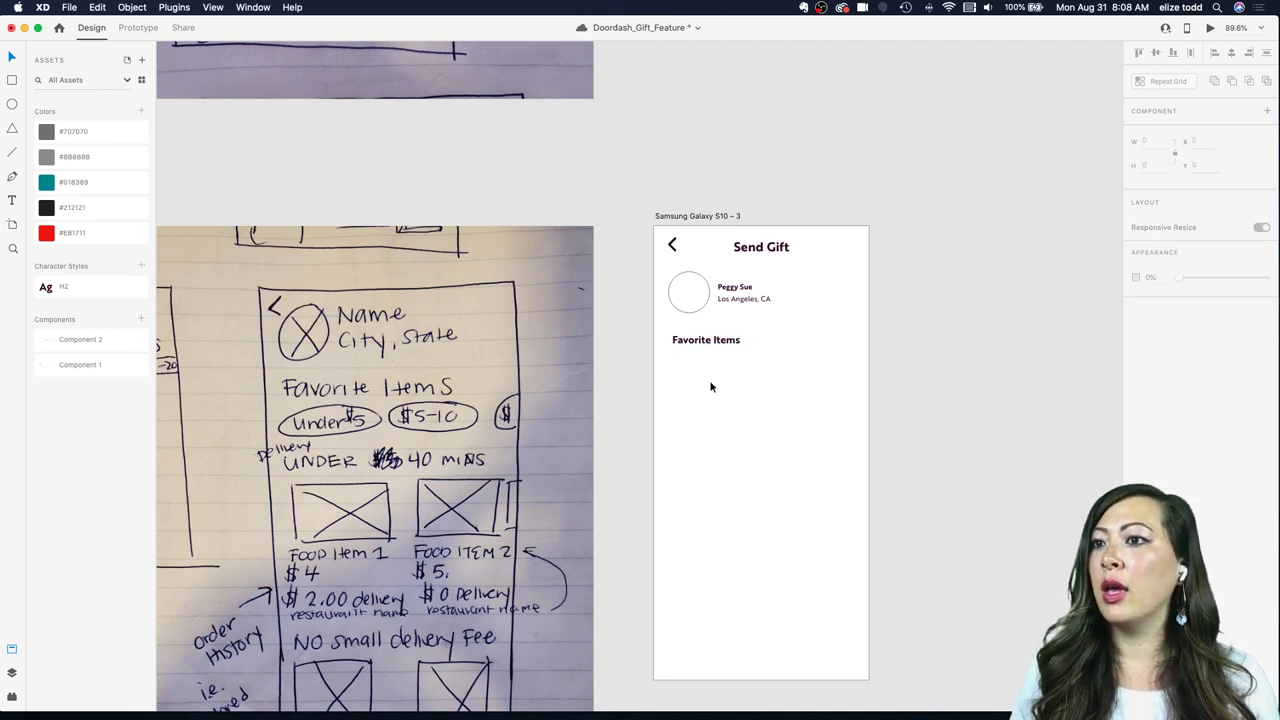
scroll(697, 371, up, 5)
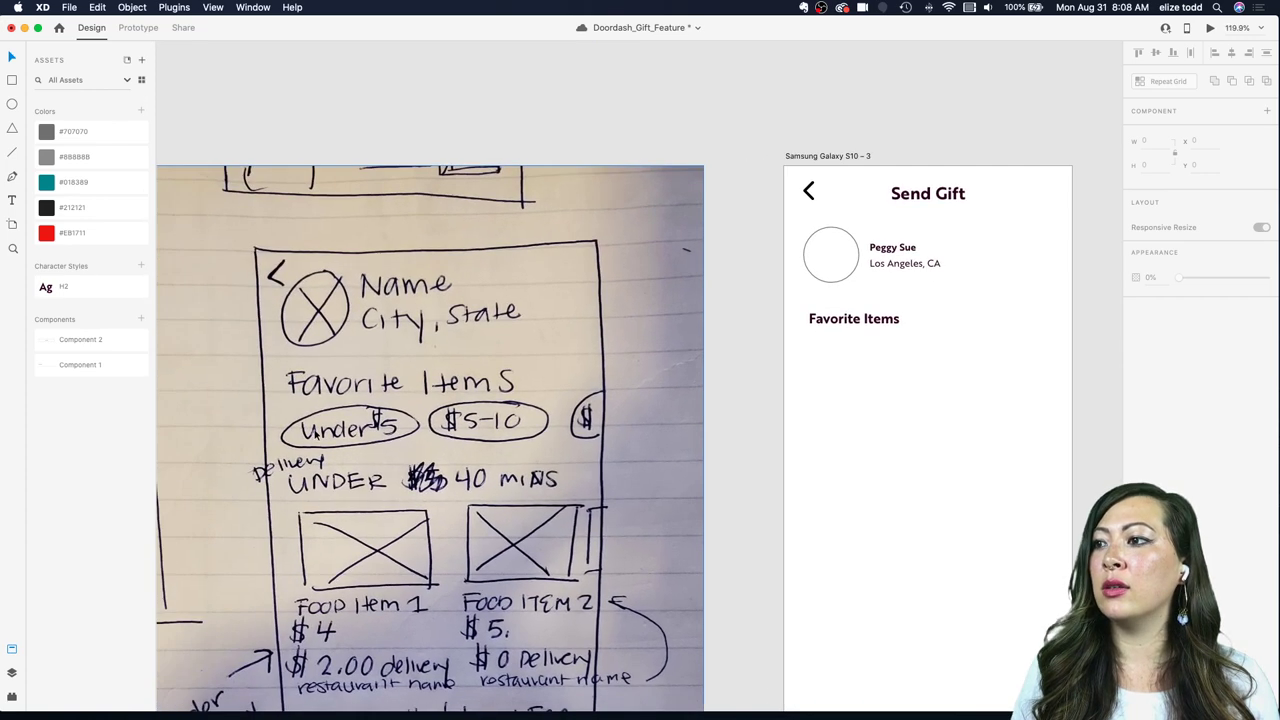
scroll(726, 305, up, 5)
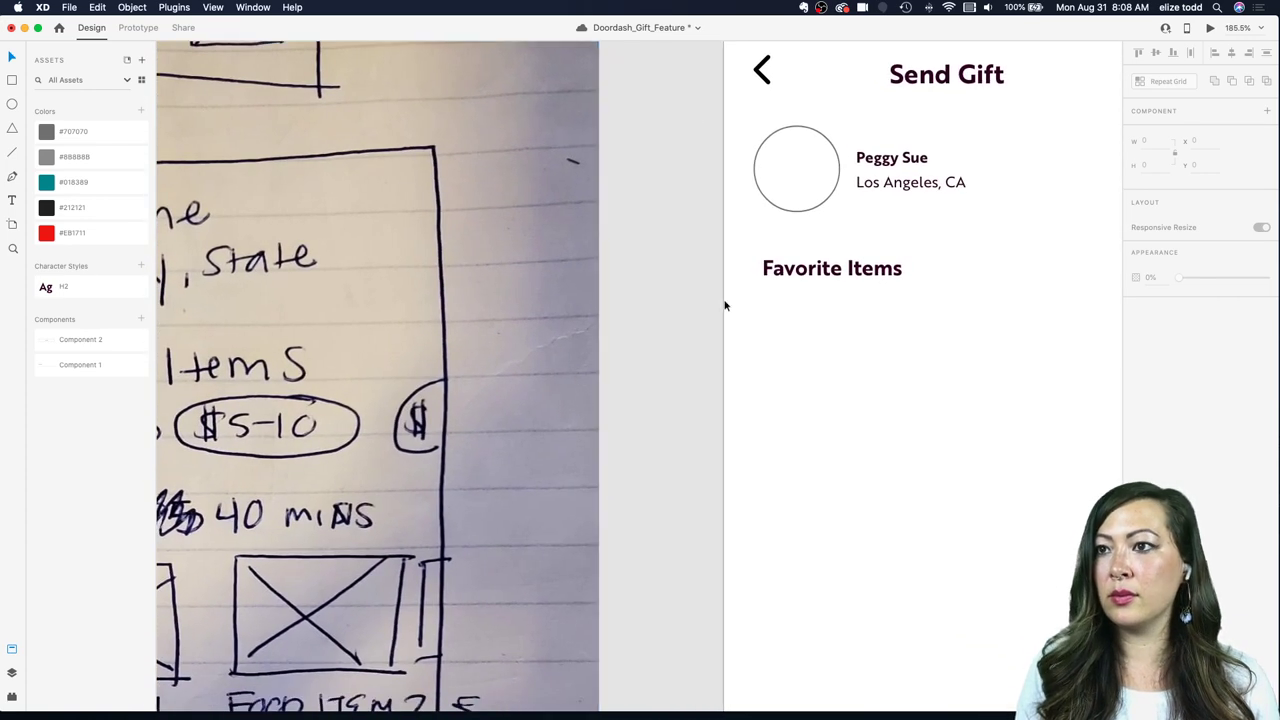
Step: Draw a 120 by 27 rectangle beneath the "Favorite Items" heading and align it with the heading at X 31, Y 209
drag(765, 289, 889, 314)
key(super+z)
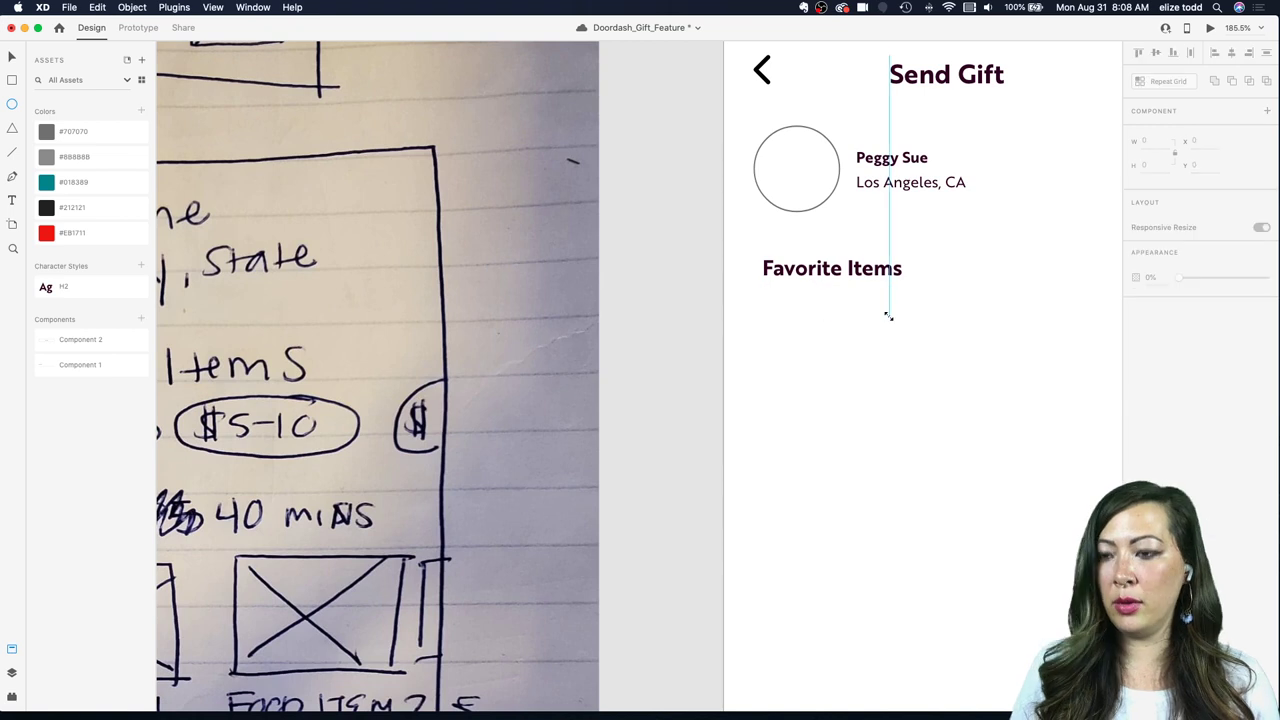
key(r)
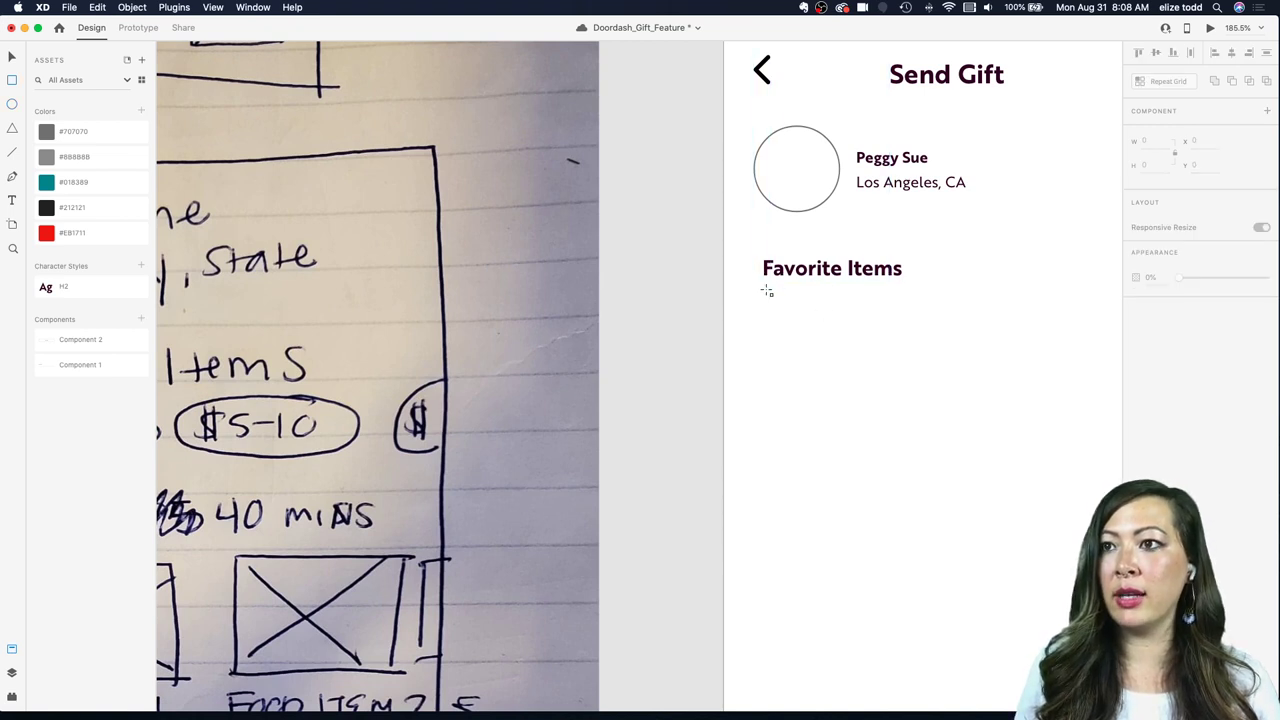
drag(766, 290, 914, 322)
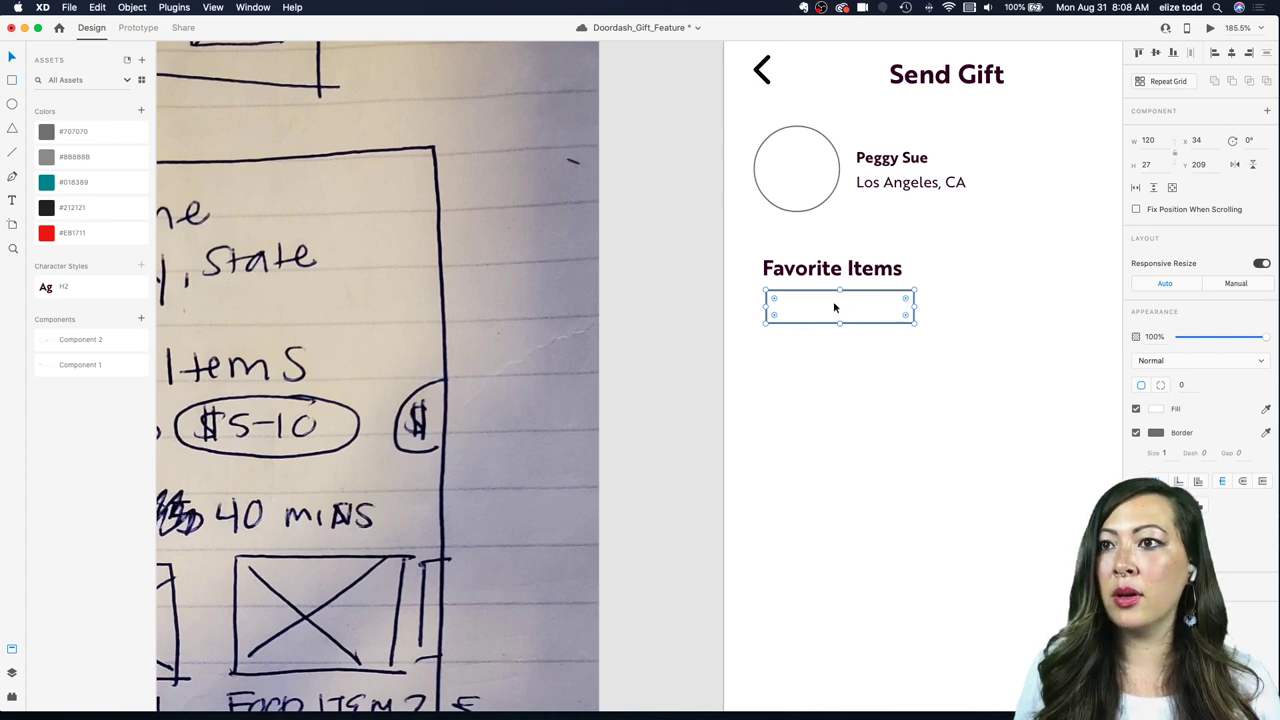
scroll(834, 307, right, 3)
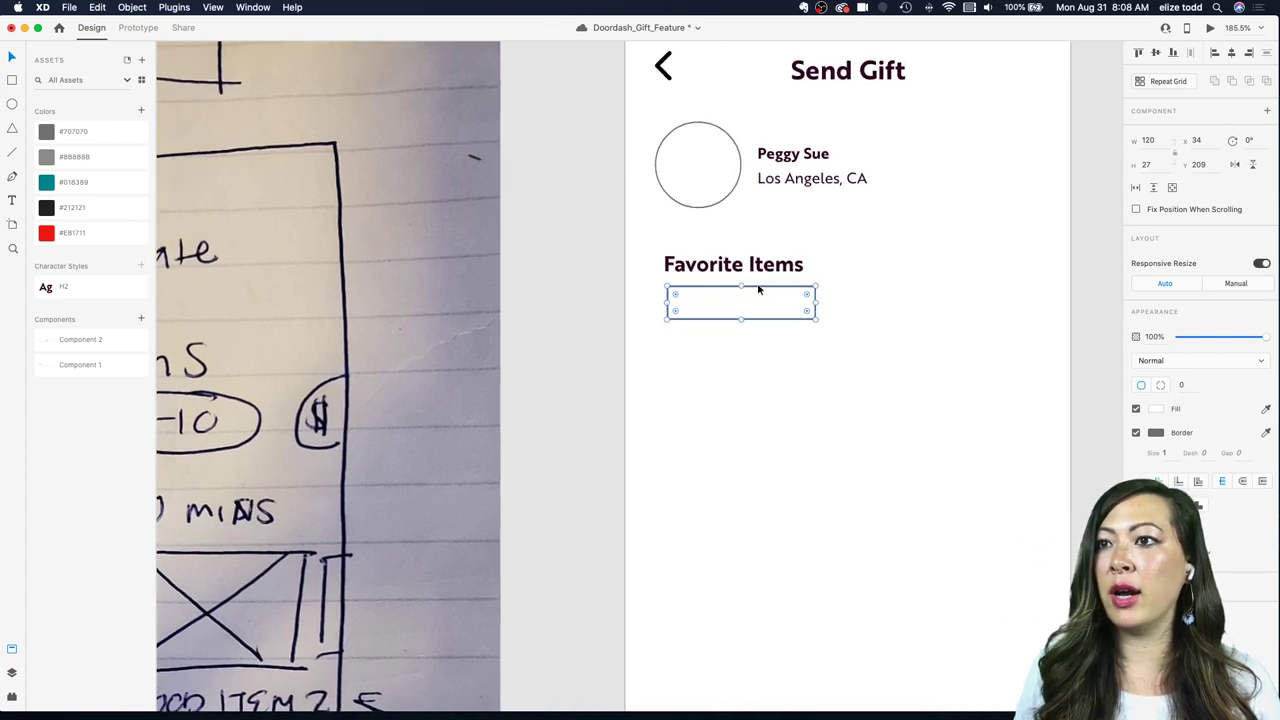
drag(758, 285, 755, 285)
scroll(756, 285, left, 3)
scroll(756, 285, down, 2)
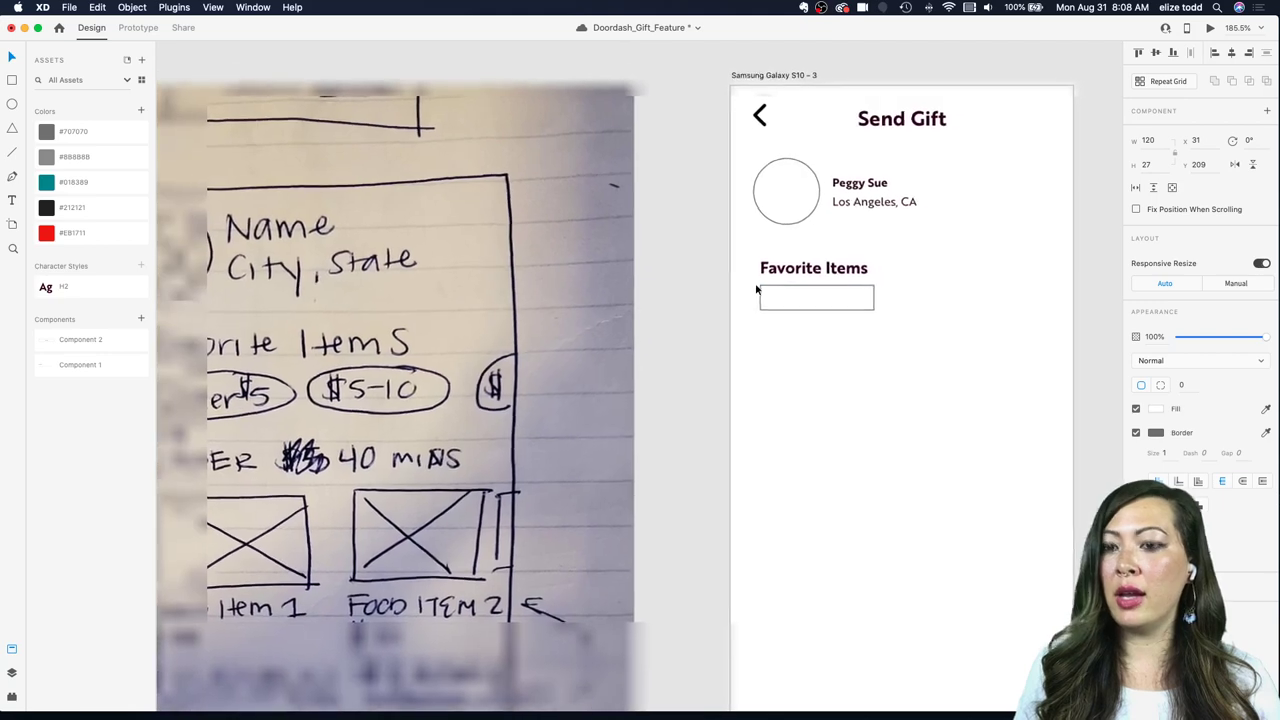
Step: Add an "Under $5" text label over the rectangle below the "Favorite Items" heading
key(t)
scroll(786, 298, left, 3)
click(889, 298)
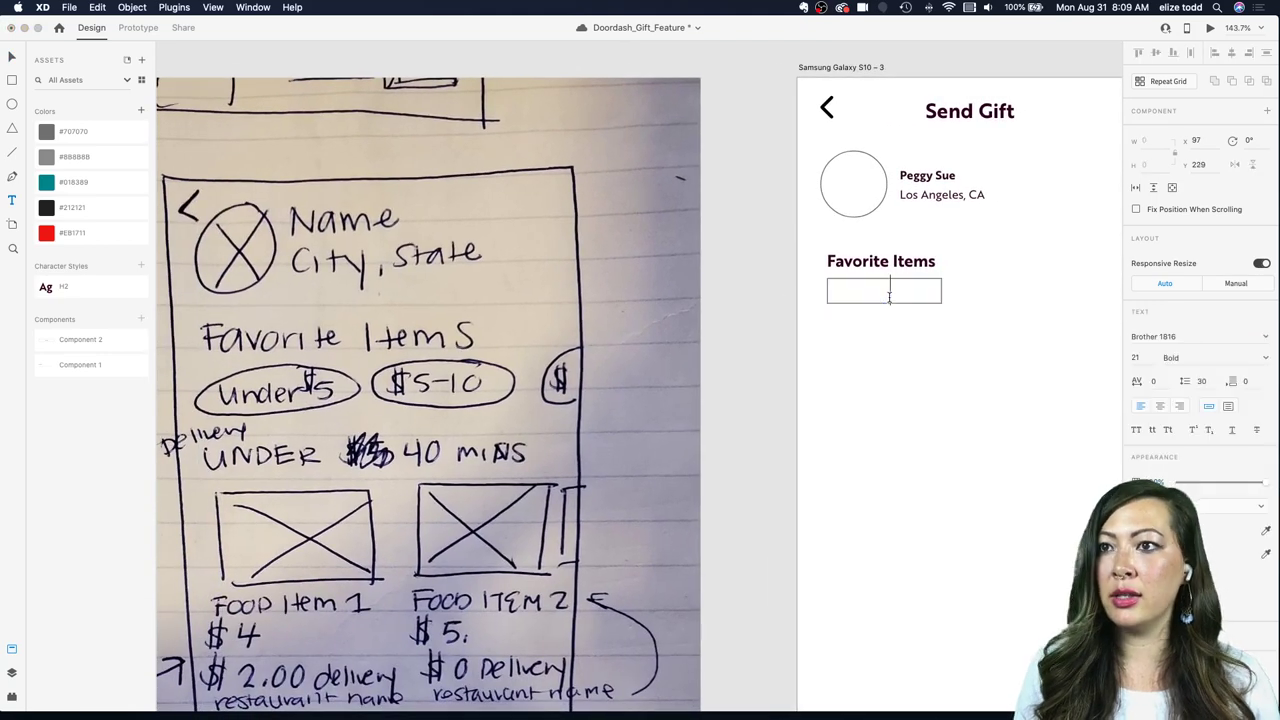
text(under $5)
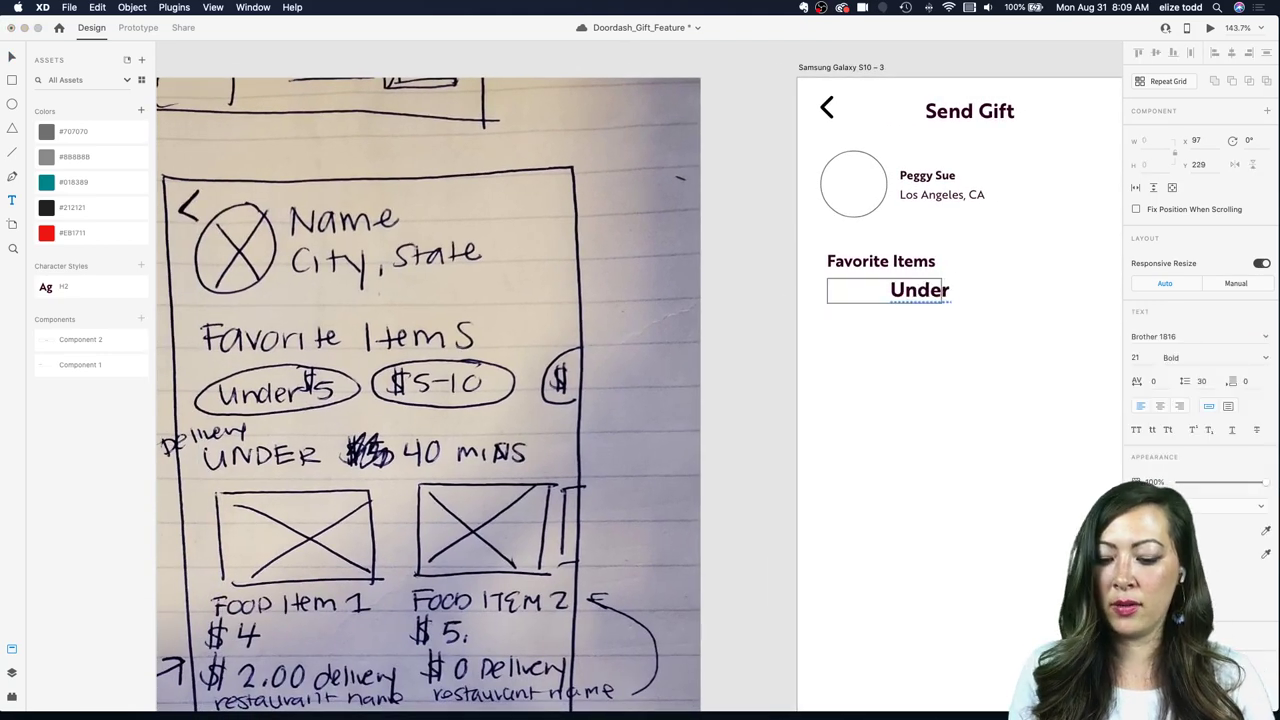
key(Escape)
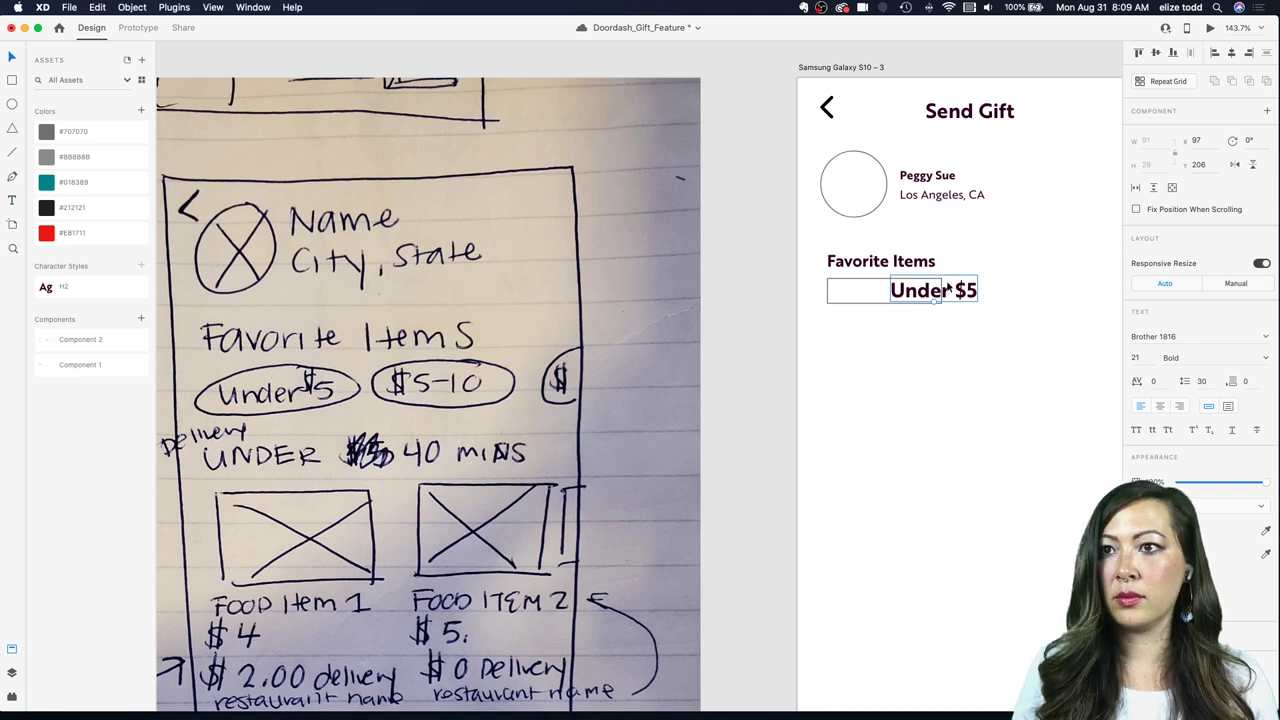
Step: Change the "Under $5" label to Regular weight at size 15 and place it inside the rectangle at about X 59, Y 213
key(super+b)
drag(934, 301, 877, 295)
scroll(895, 290, up, 3)
scroll(877, 295, down, 5)
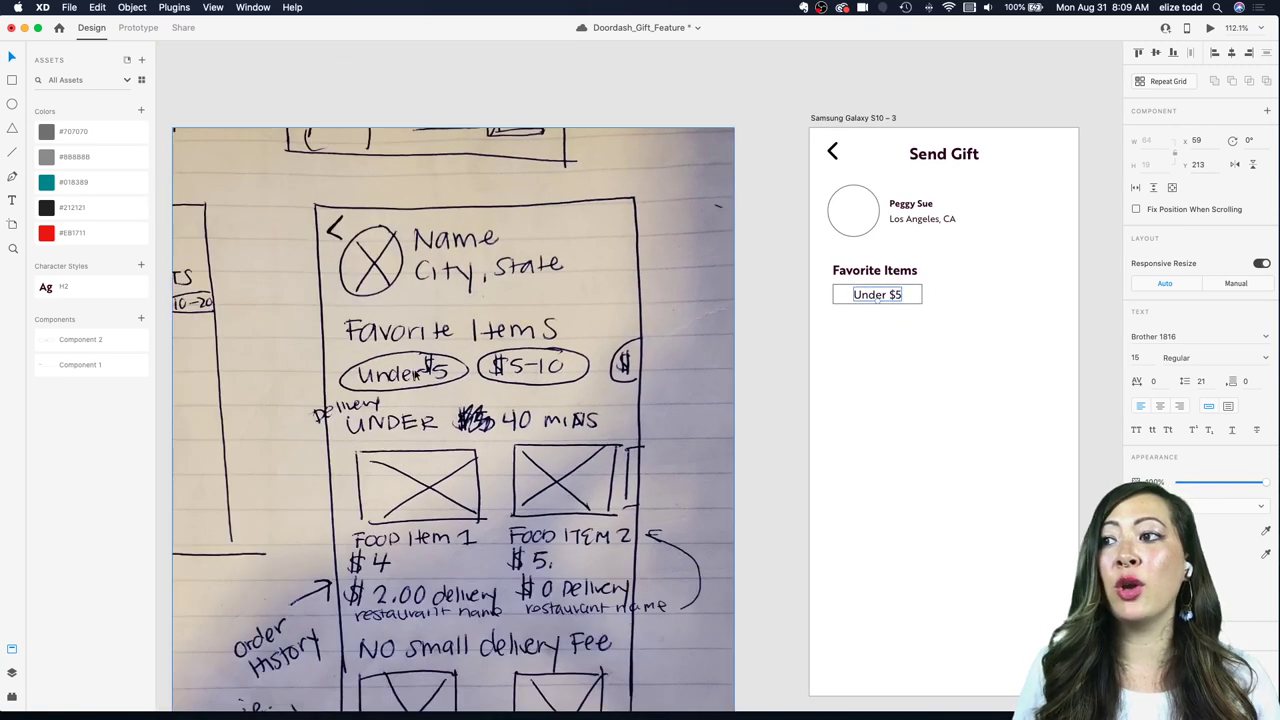
Step: Turn the rectangle and its "Under $5" label into one component
drag(952, 312, 804, 286)
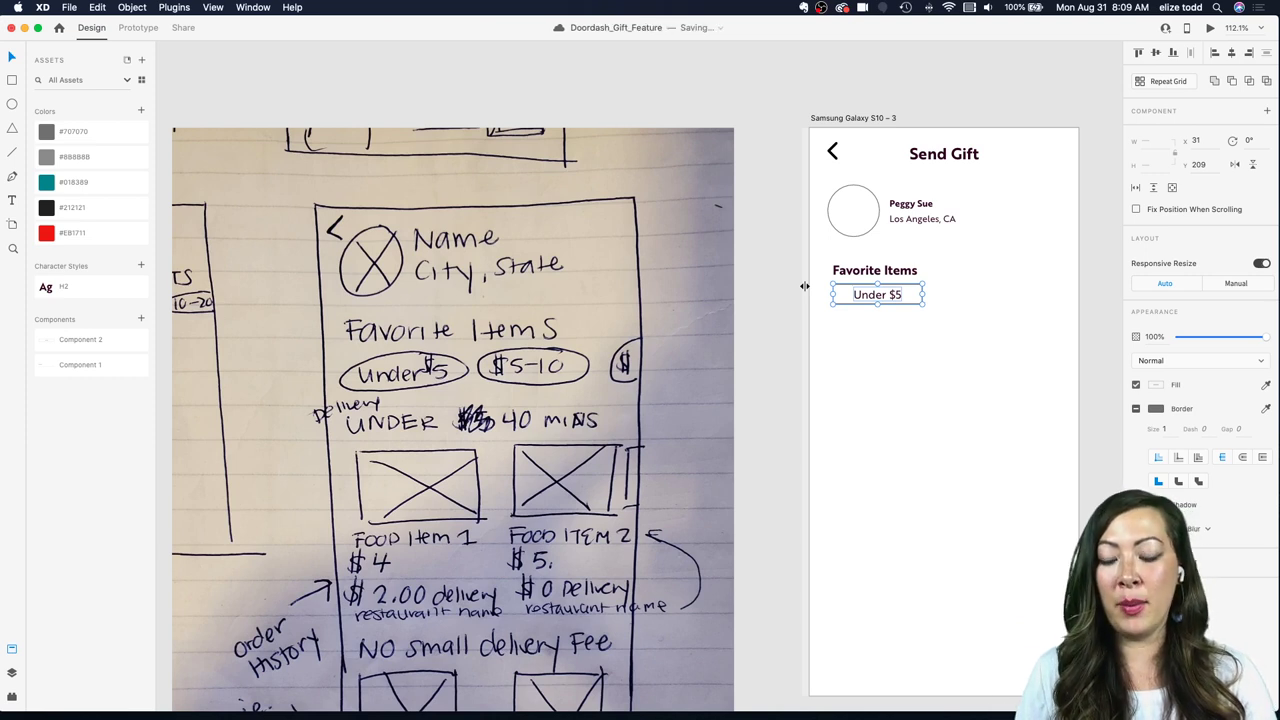
key(super+k)
right_click(873, 296)
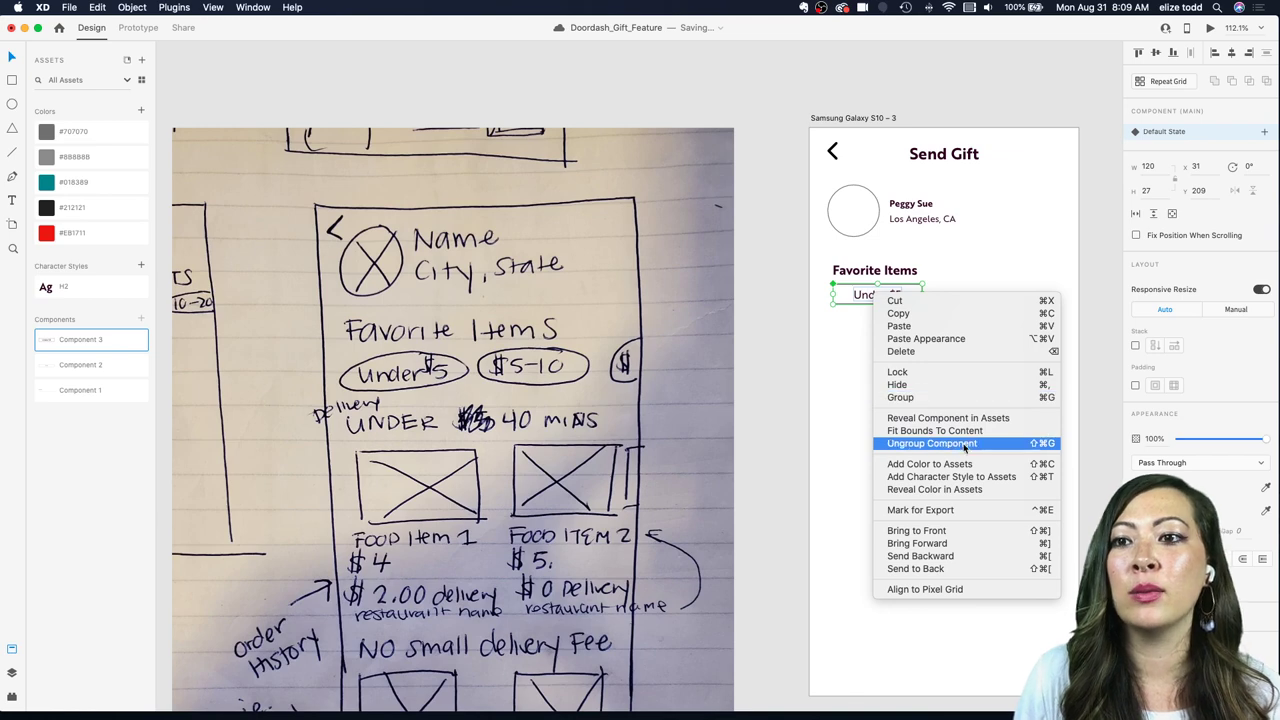
click(843, 357)
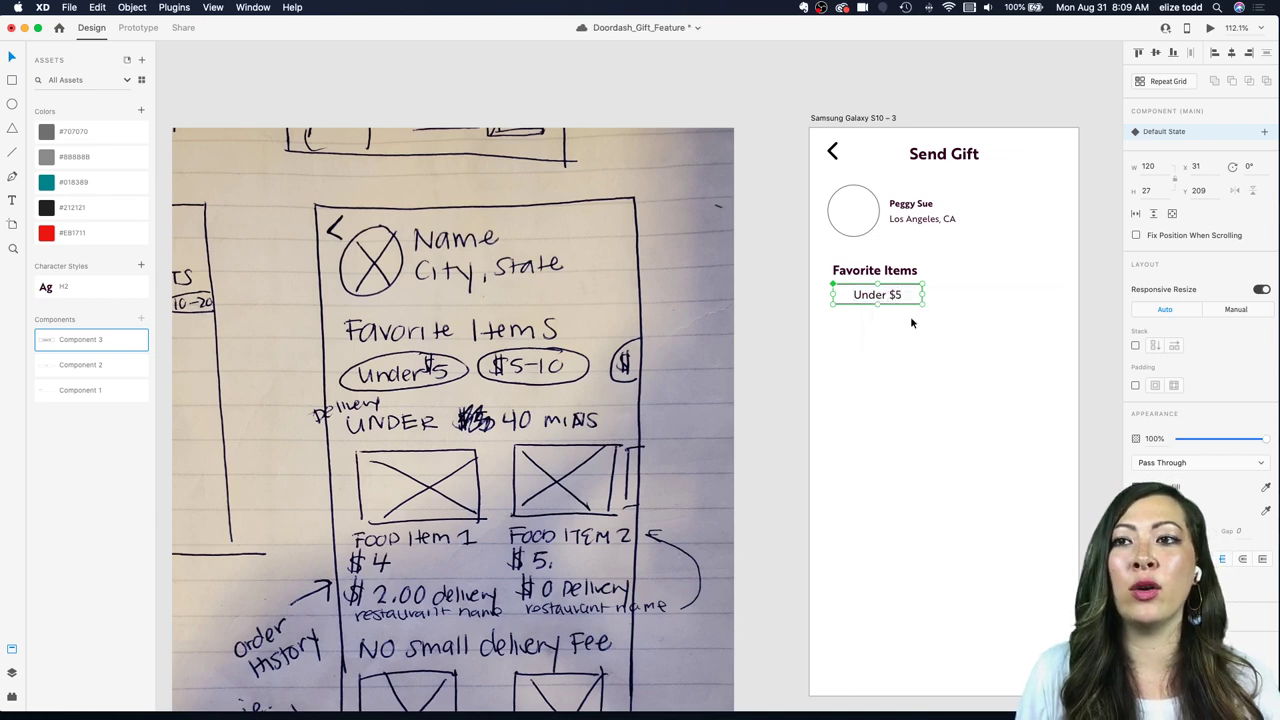
Step: Place two copies of the "Under $5" component in a row beside the original, the last at X 303, Y 209
scroll(911, 318, up, 4)
drag(766, 297, 1046, 291)
scroll(896, 337, down, 3)
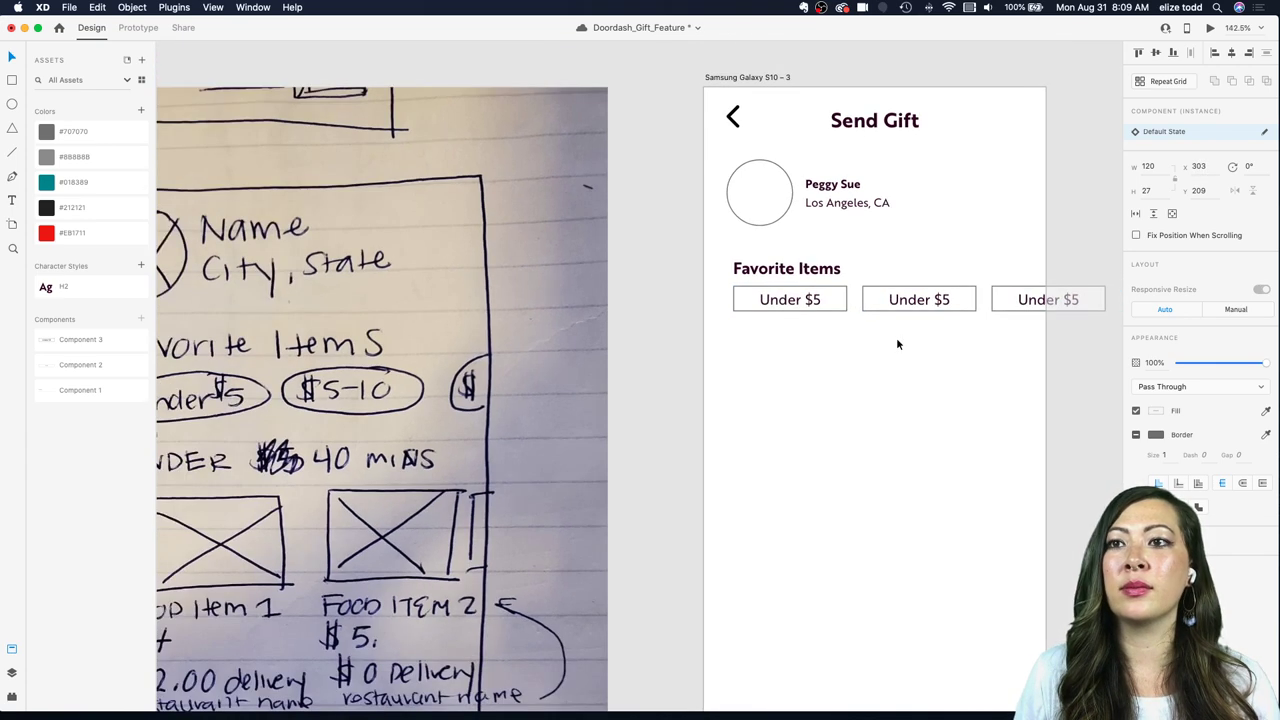
Step: Replace the middle price button's label with "$5-10" and center it within its box
double_click(951, 303)
double_click(951, 303)
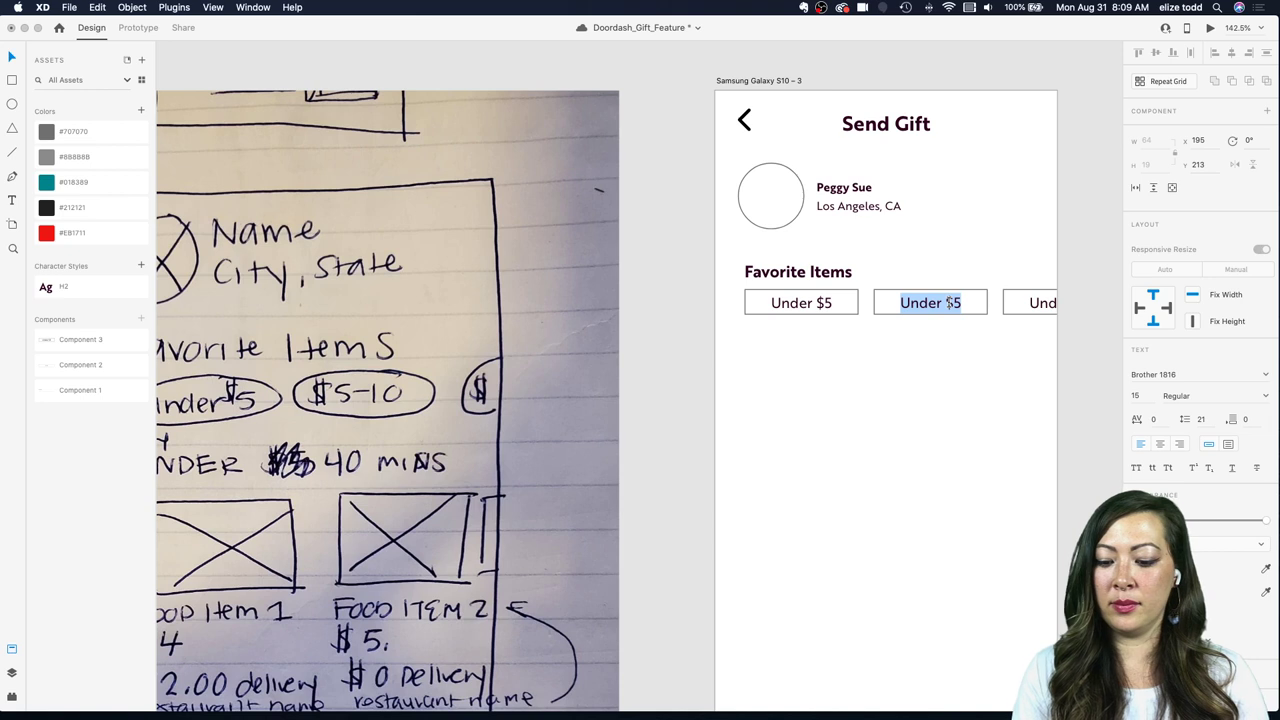
text($5-10)
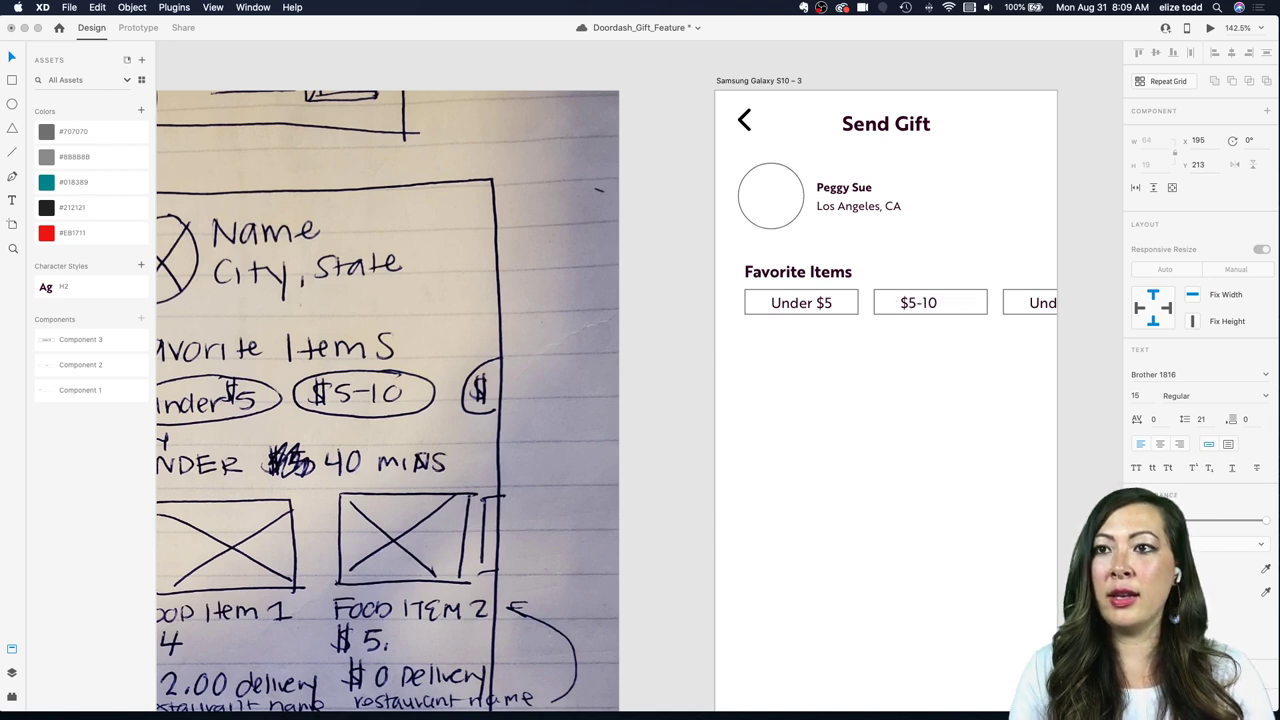
click(936, 306)
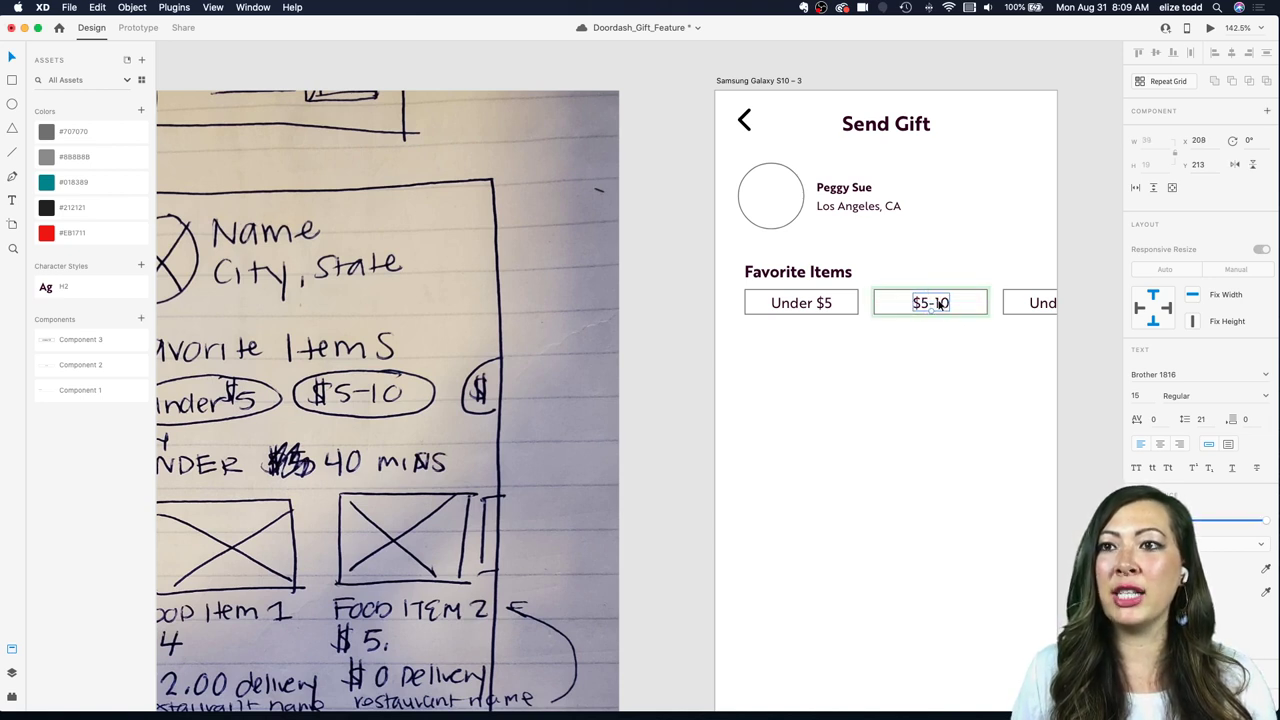
Step: Replace the third price button's label with "$10-15" and select the original "Under $5" component
double_click(1052, 304)
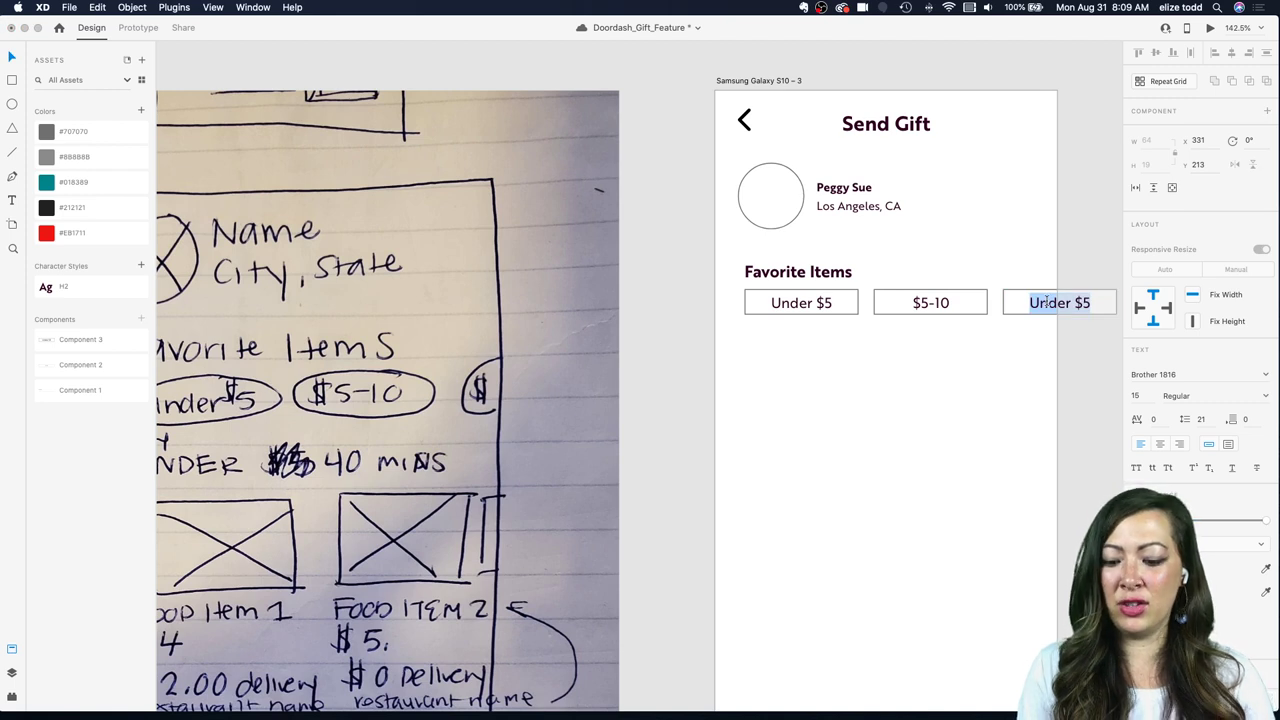
text($)
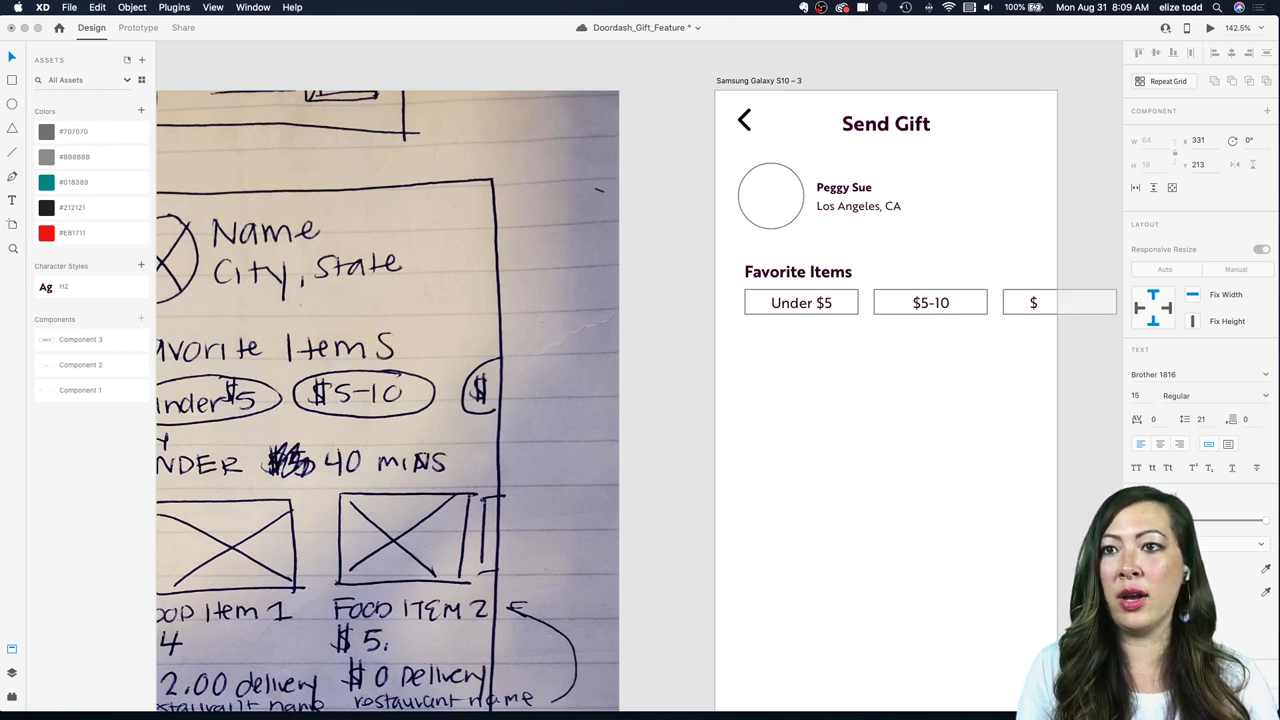
text(10-15)
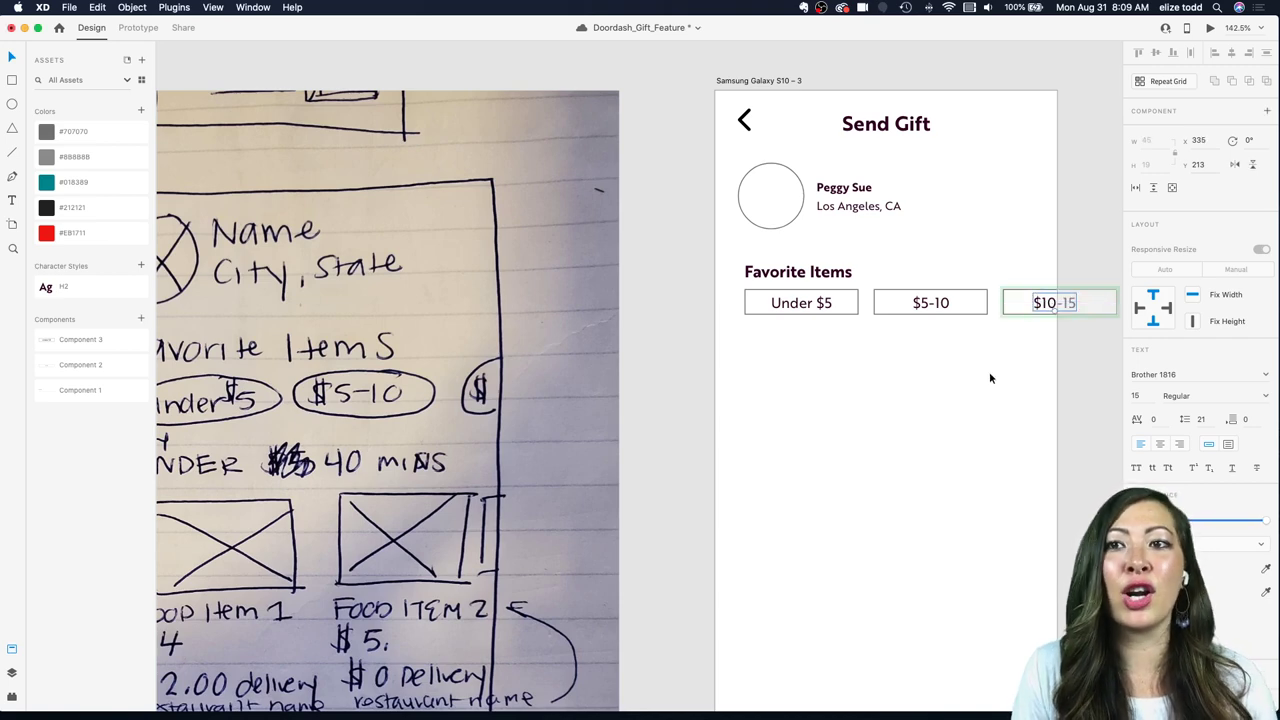
key(Escape)
scroll(985, 371, down, 3)
scroll(986, 375, down, 1)
click(859, 301)
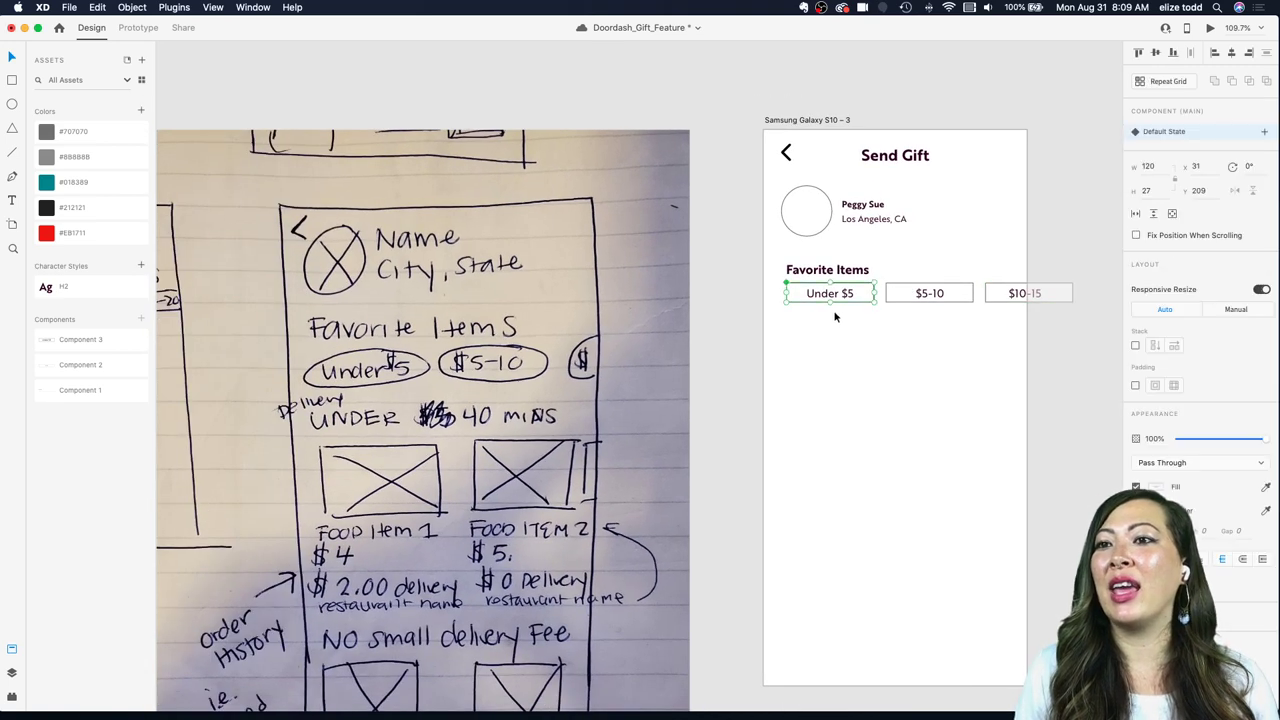
Step: Group the Favorite Items heading with the three price range buttons and move the group up to Y 168
click(820, 319)
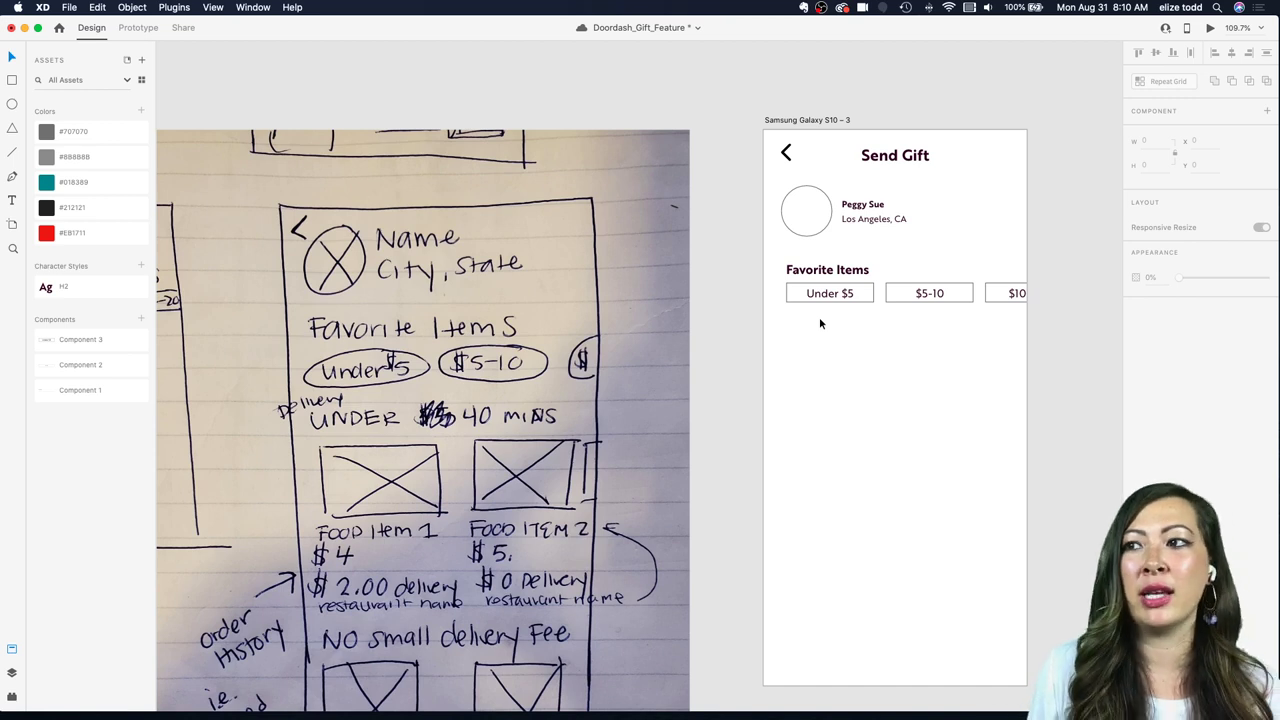
scroll(819, 317, down, 2)
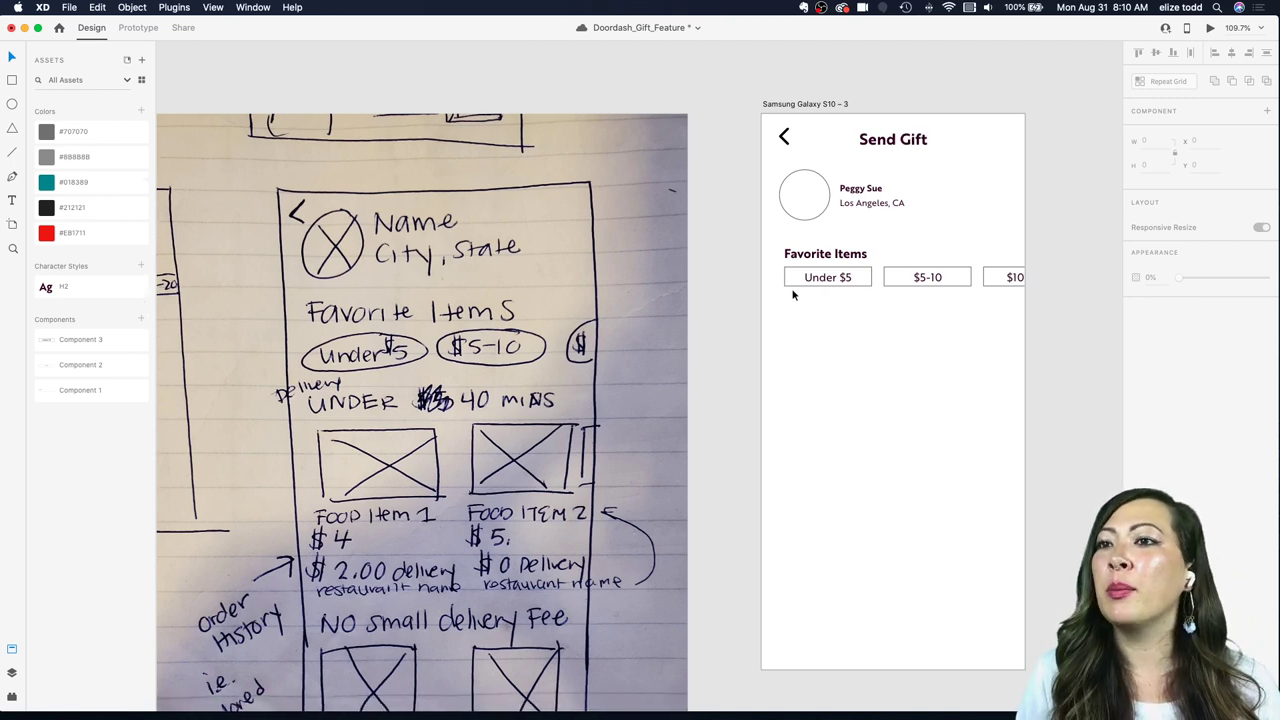
click(848, 260)
drag(780, 237, 1042, 285)
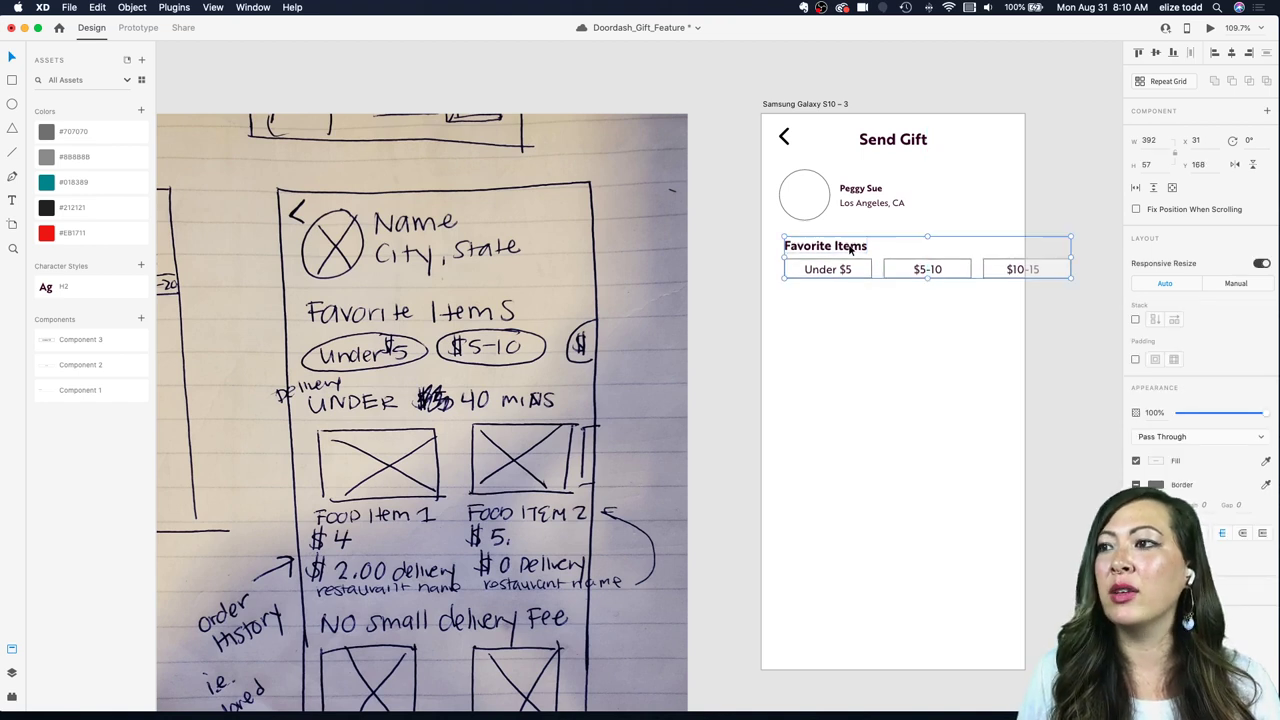
click(843, 329)
scroll(843, 330, down, 2)
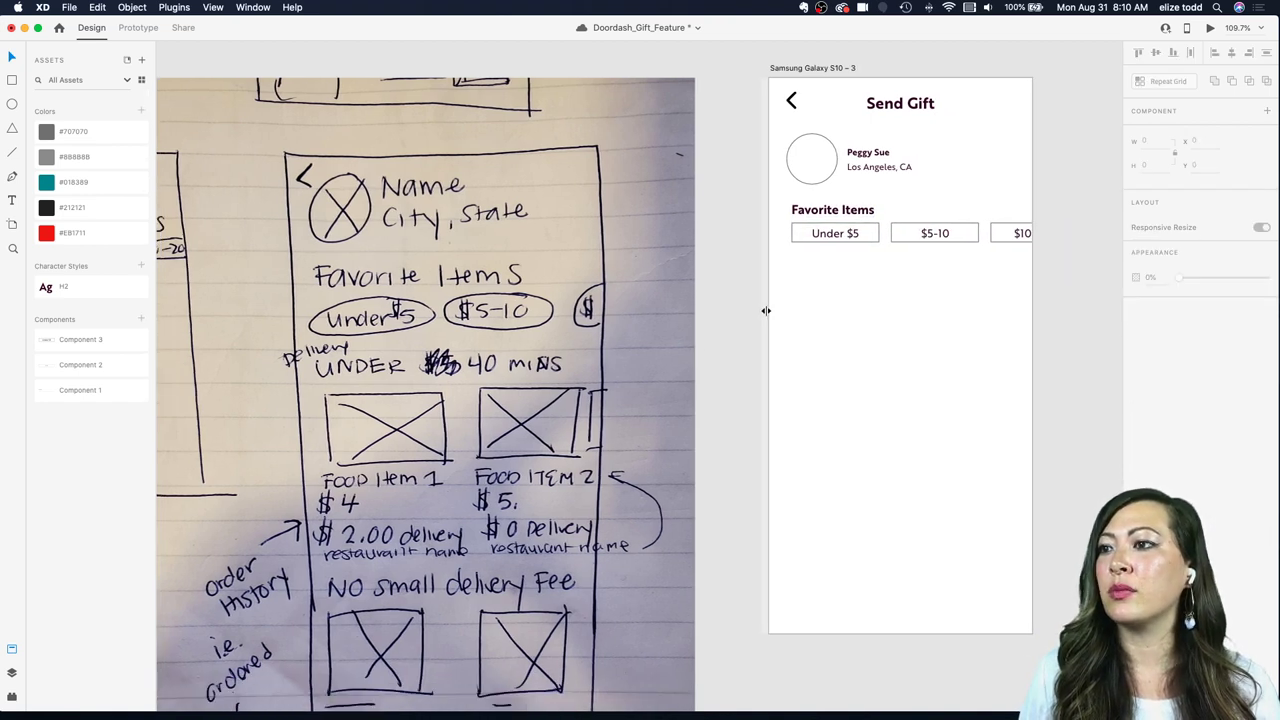
Step: Examine how the filter buttons are placed above the content on the first artboard's home screen
scroll(840, 210, down, 10)
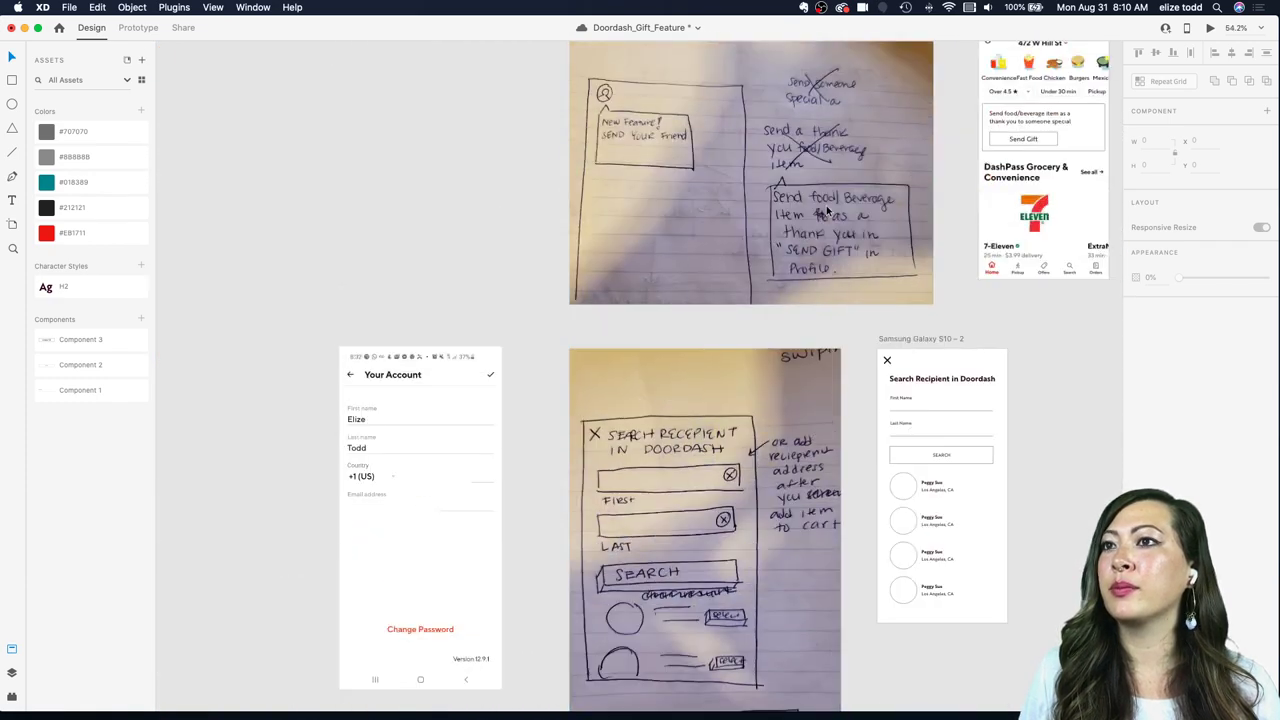
scroll(826, 208, down, 5)
click(823, 204)
scroll(823, 204, up, 10)
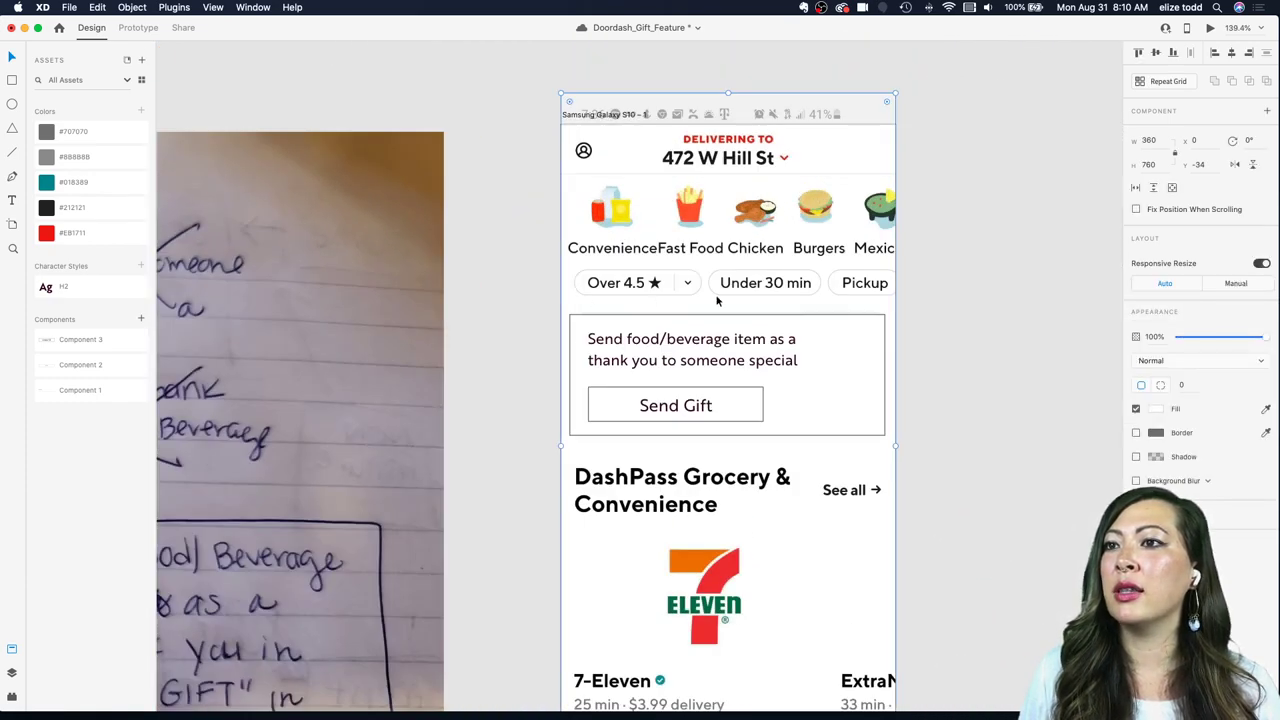
scroll(667, 297, down, 3)
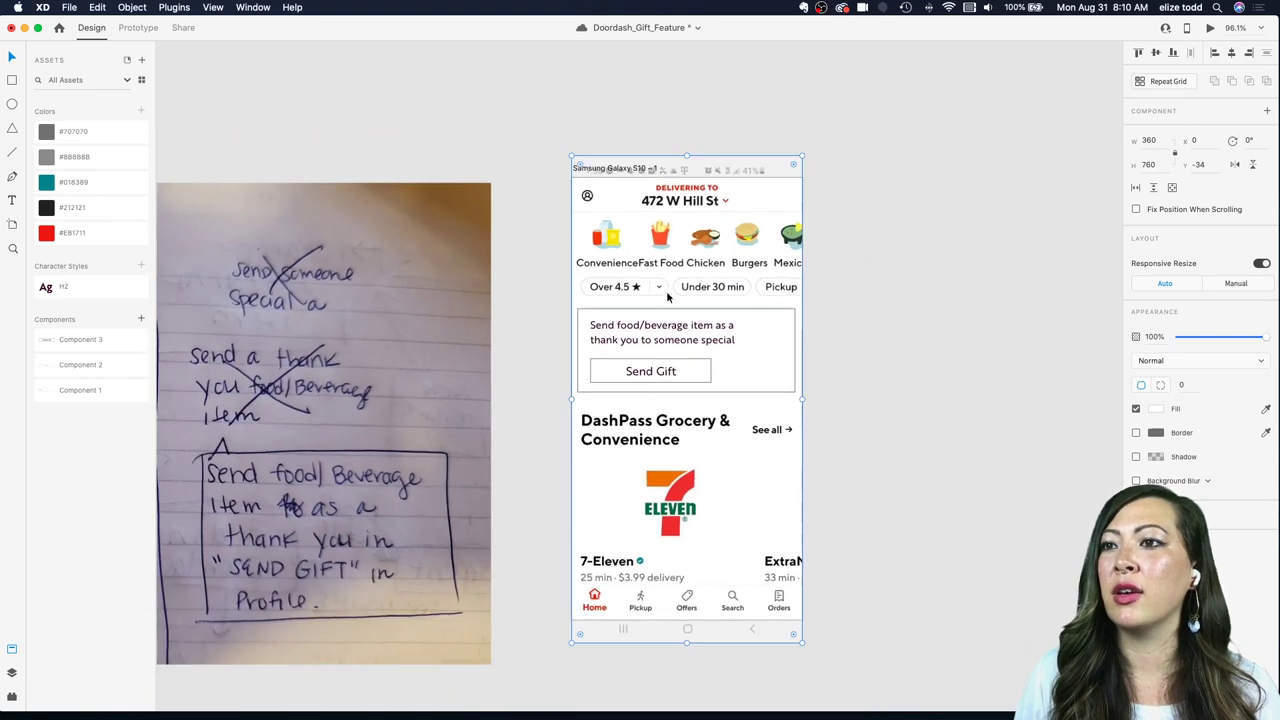
scroll(667, 297, down, 5)
scroll(640, 320, down, 6)
scroll(612, 339, up, 5)
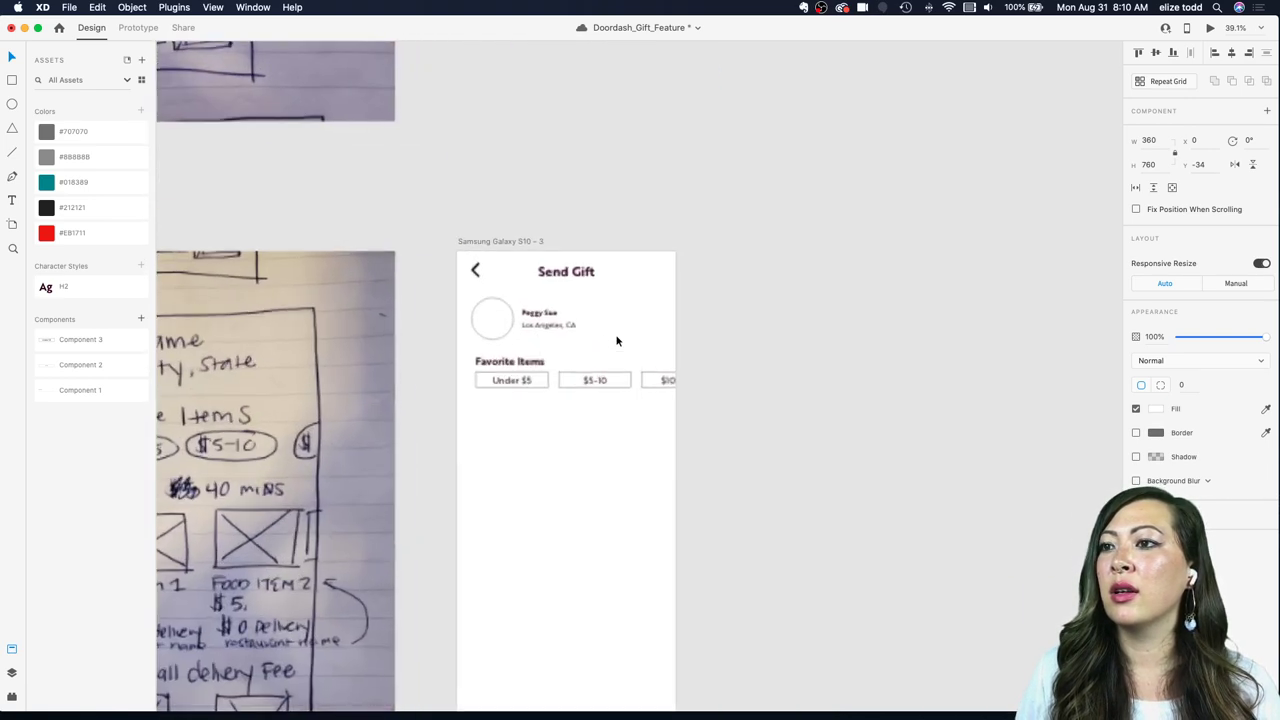
Step: Ungroup the Favorite Items section and rearrange it with the price range buttons above the heading, placing the heading at X 24, Y 233
click(497, 364)
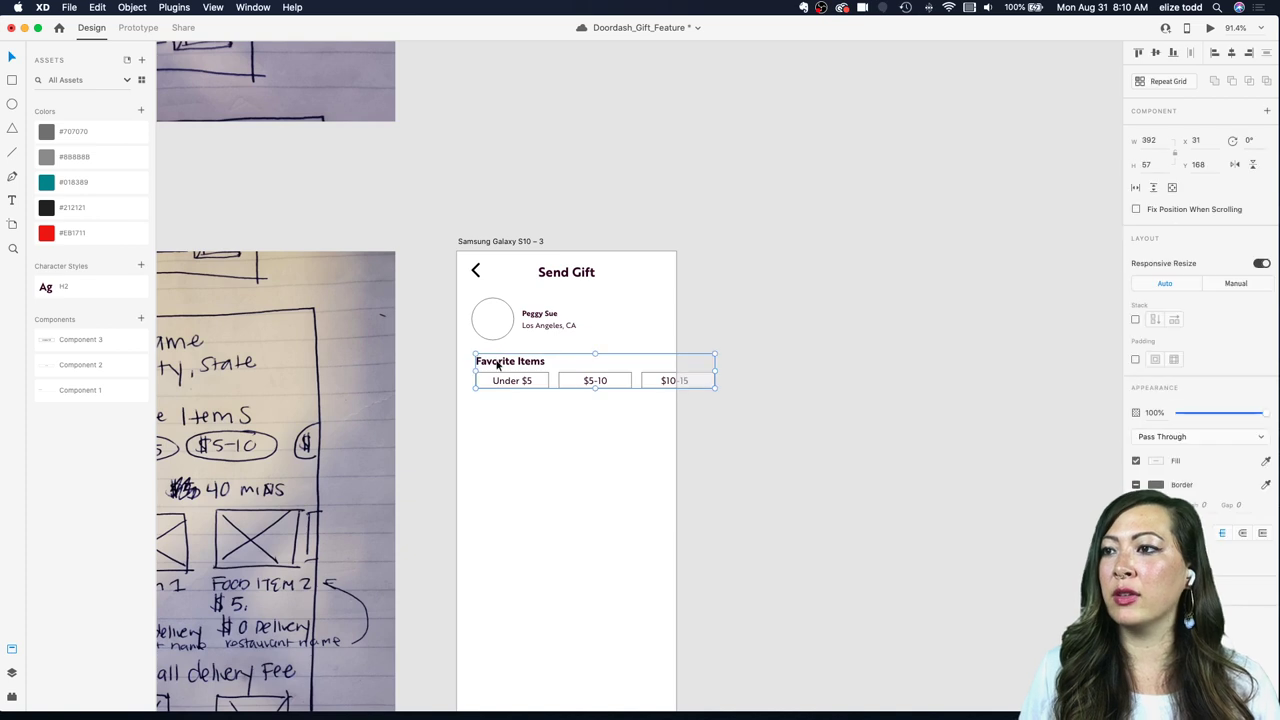
key(super+shift+g)
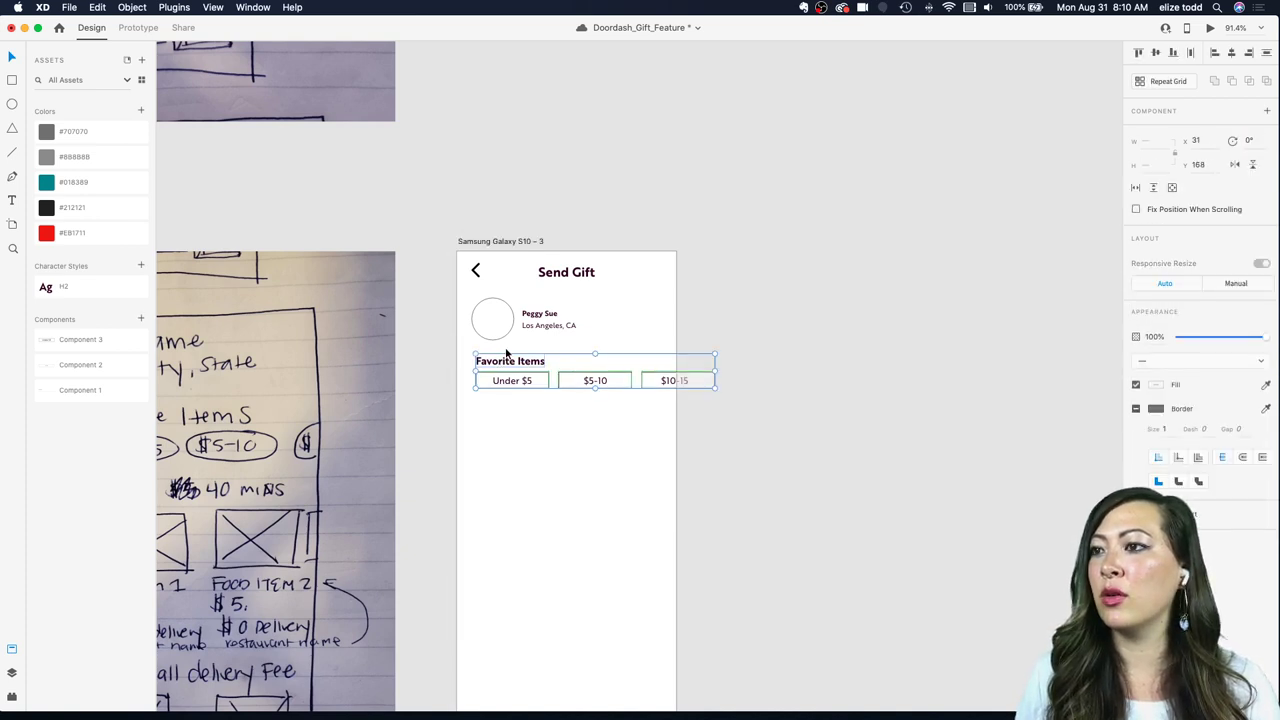
drag(506, 352, 657, 361)
drag(491, 414, 490, 408)
scroll(491, 408, left, 4)
scroll(500, 398, down, 2)
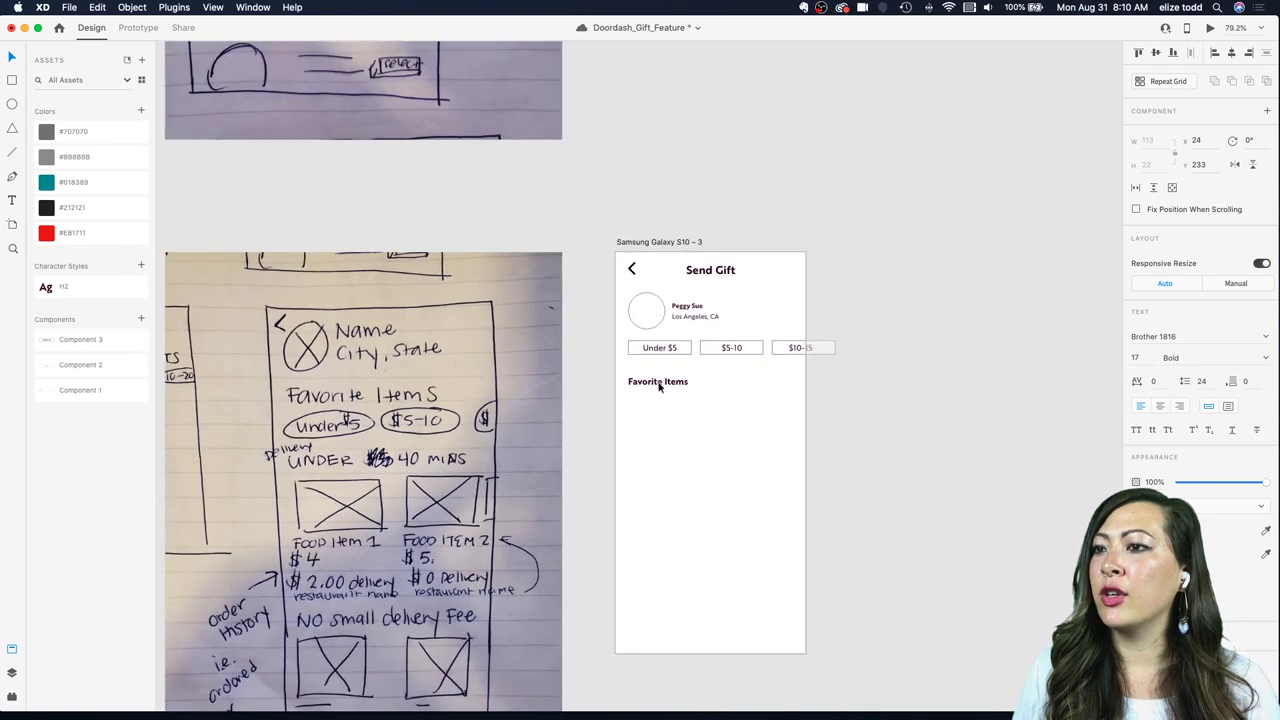
click(649, 417)
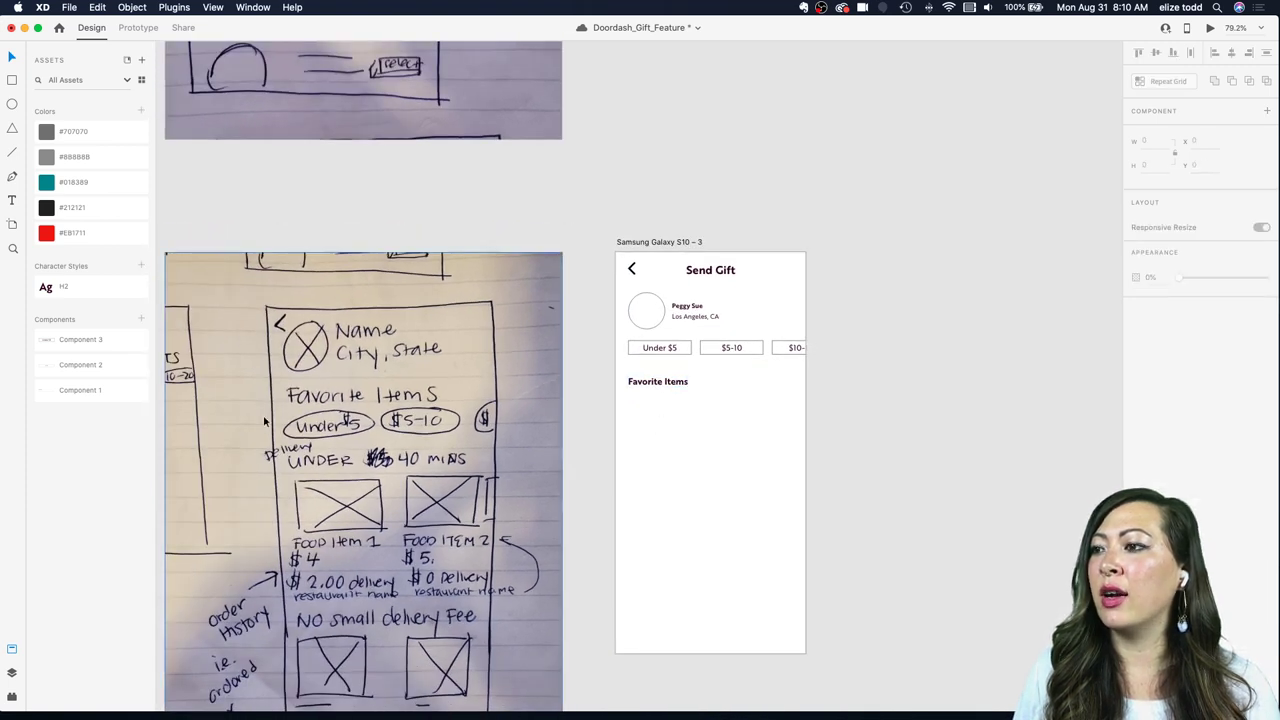
Step: Move the Favorite Items heading up to Y 223, closer to the price range buttons, and save the document
scroll(308, 487, down, 2)
scroll(308, 487, left, 1)
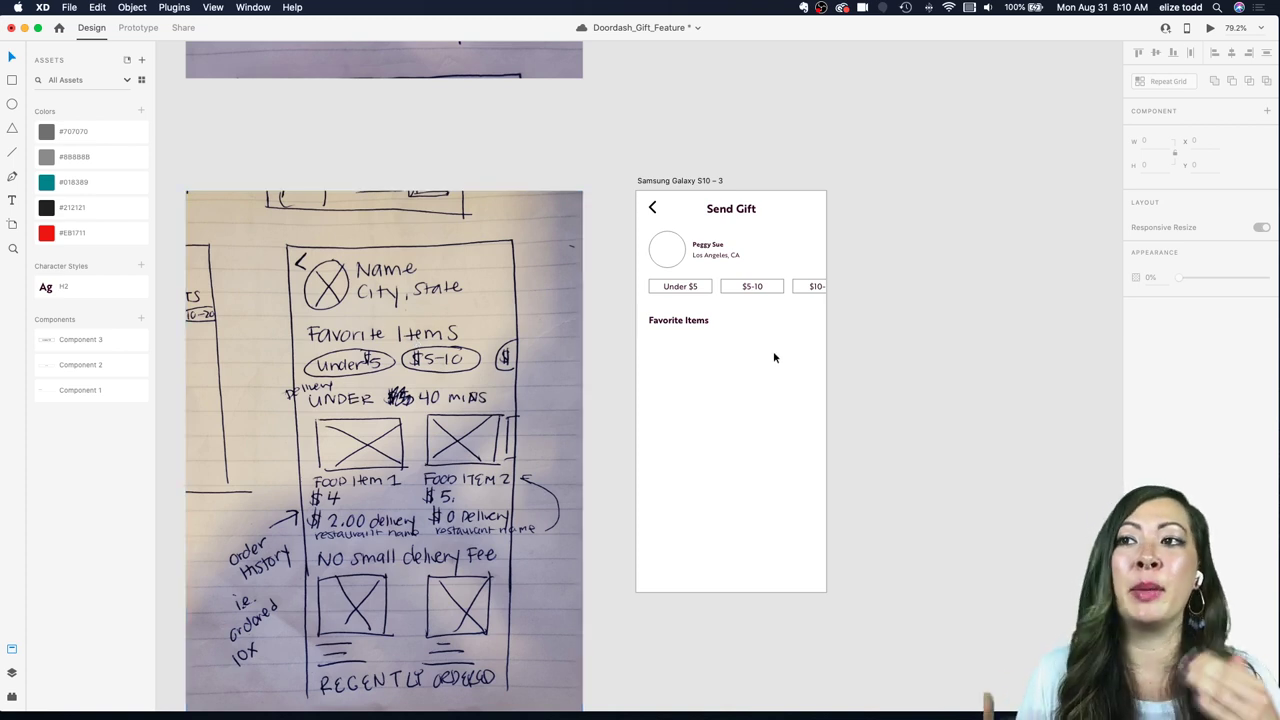
scroll(774, 353, up, 4)
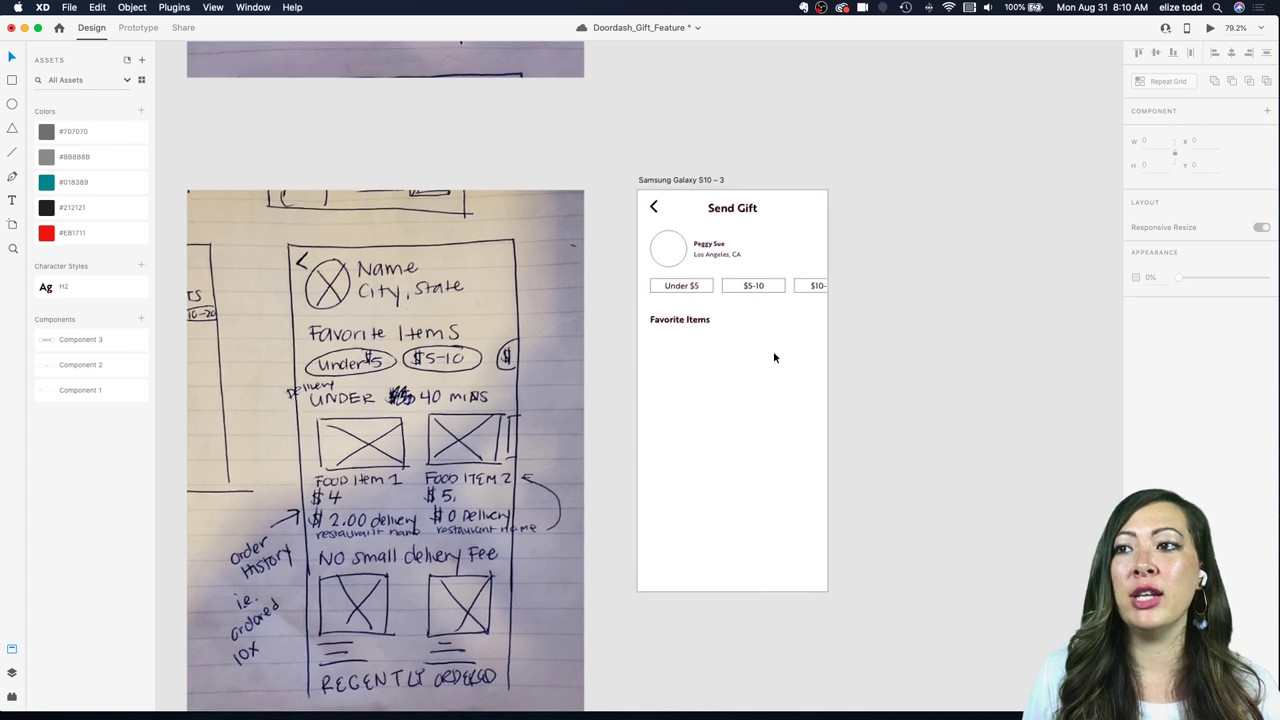
scroll(774, 353, down, 4)
drag(684, 318, 682, 313)
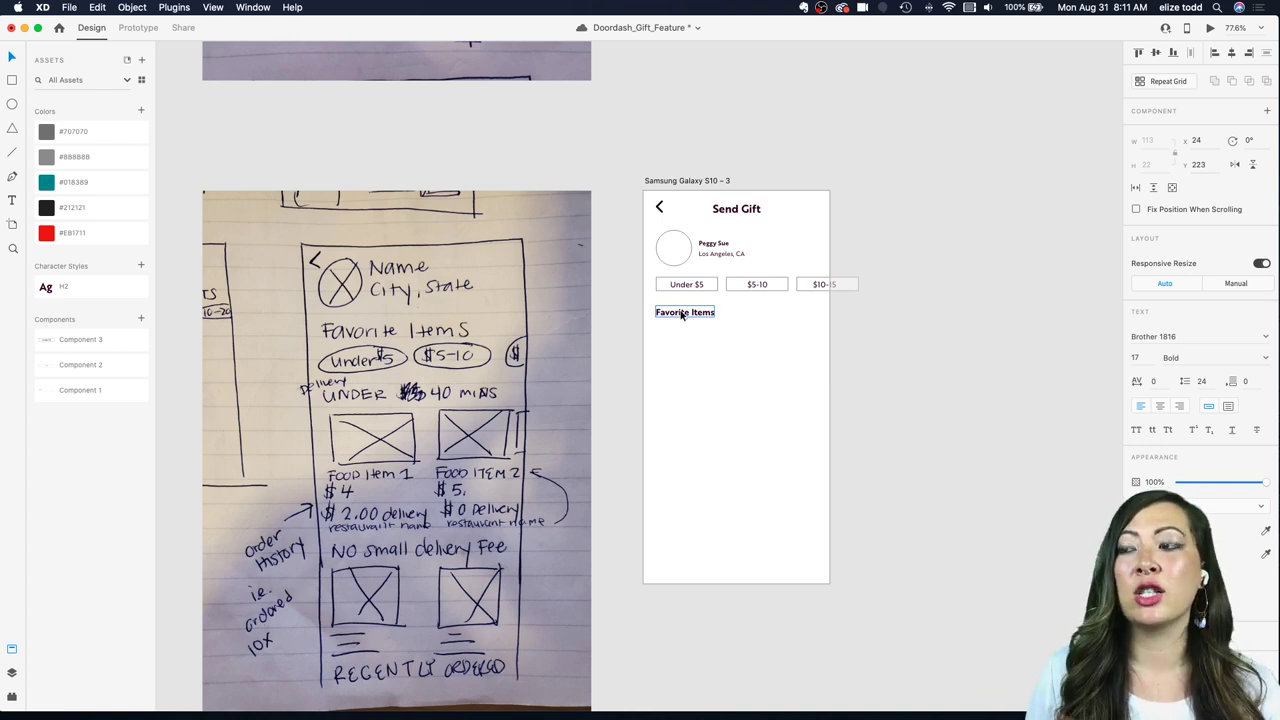
scroll(683, 314, up, 3)
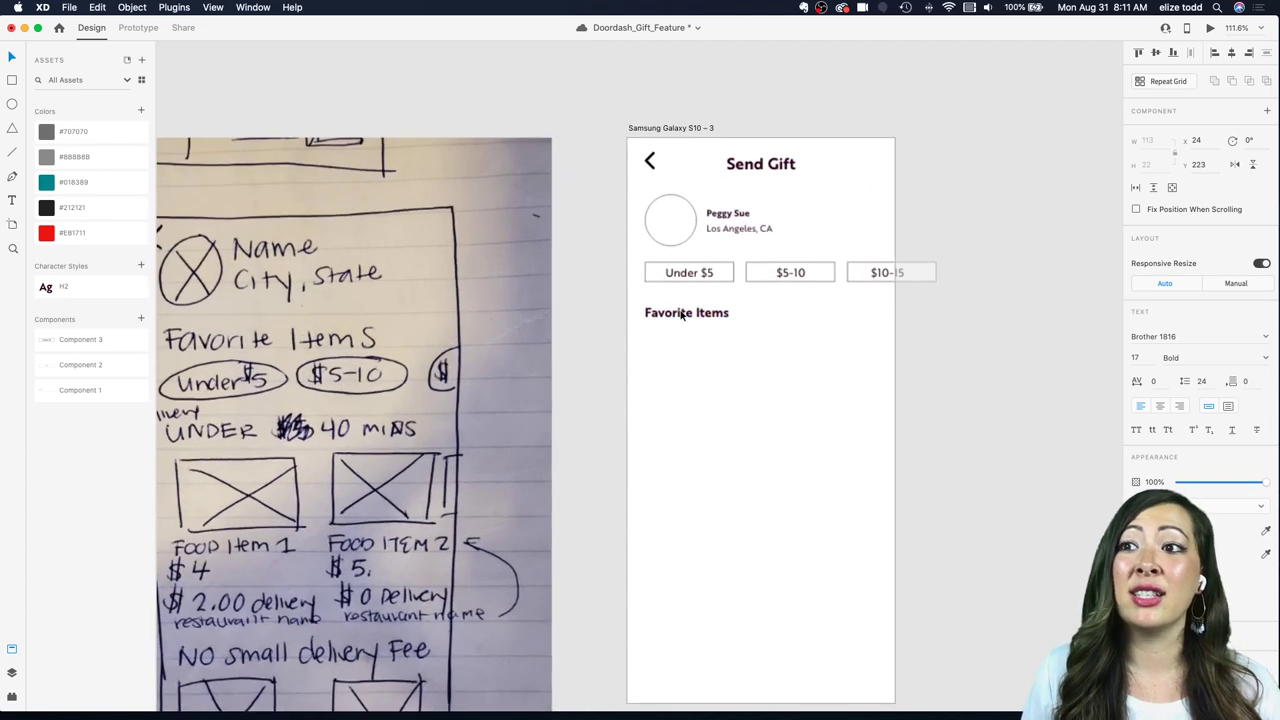
key(super+s)
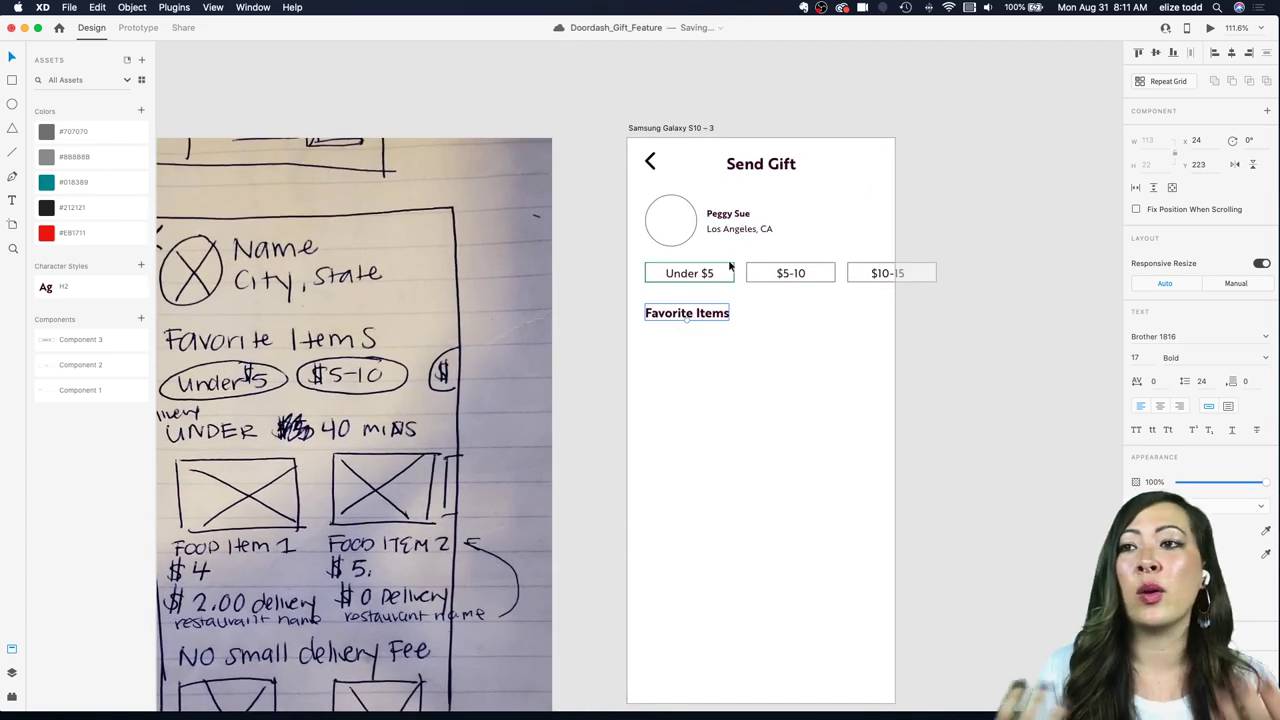
scroll(730, 266, left, 1)
scroll(730, 266, down, 1)
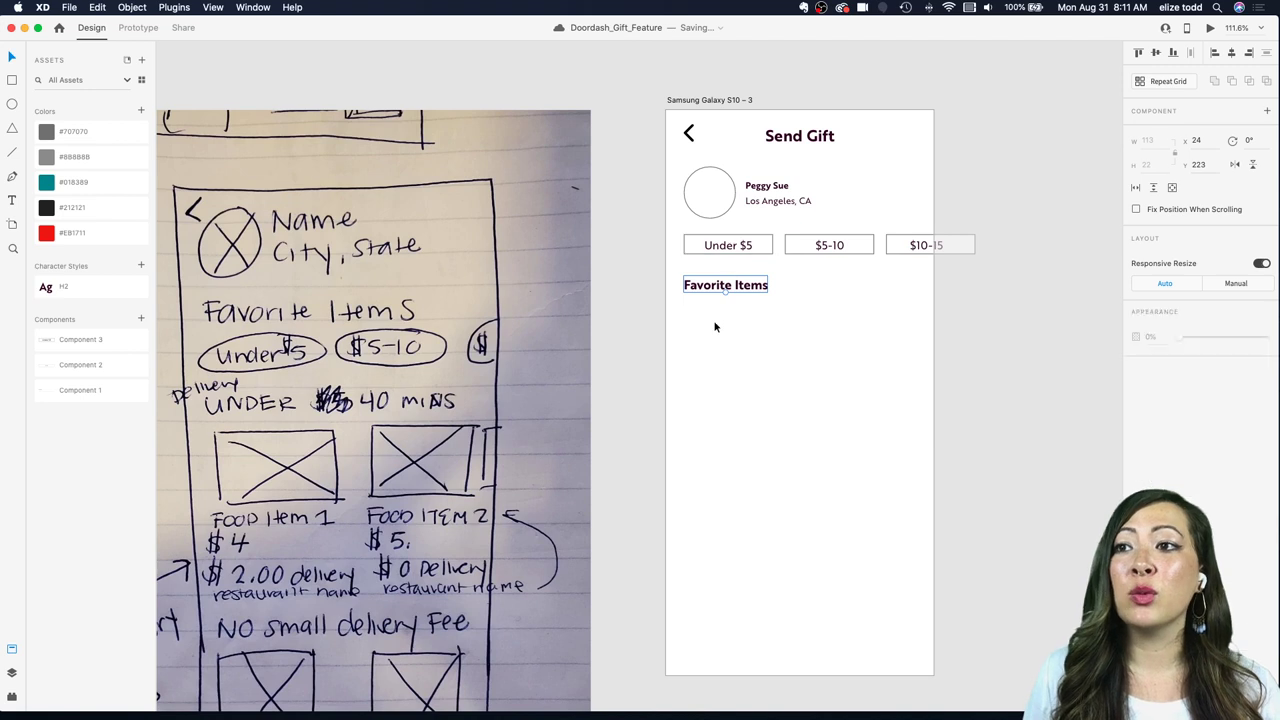
click(715, 327)
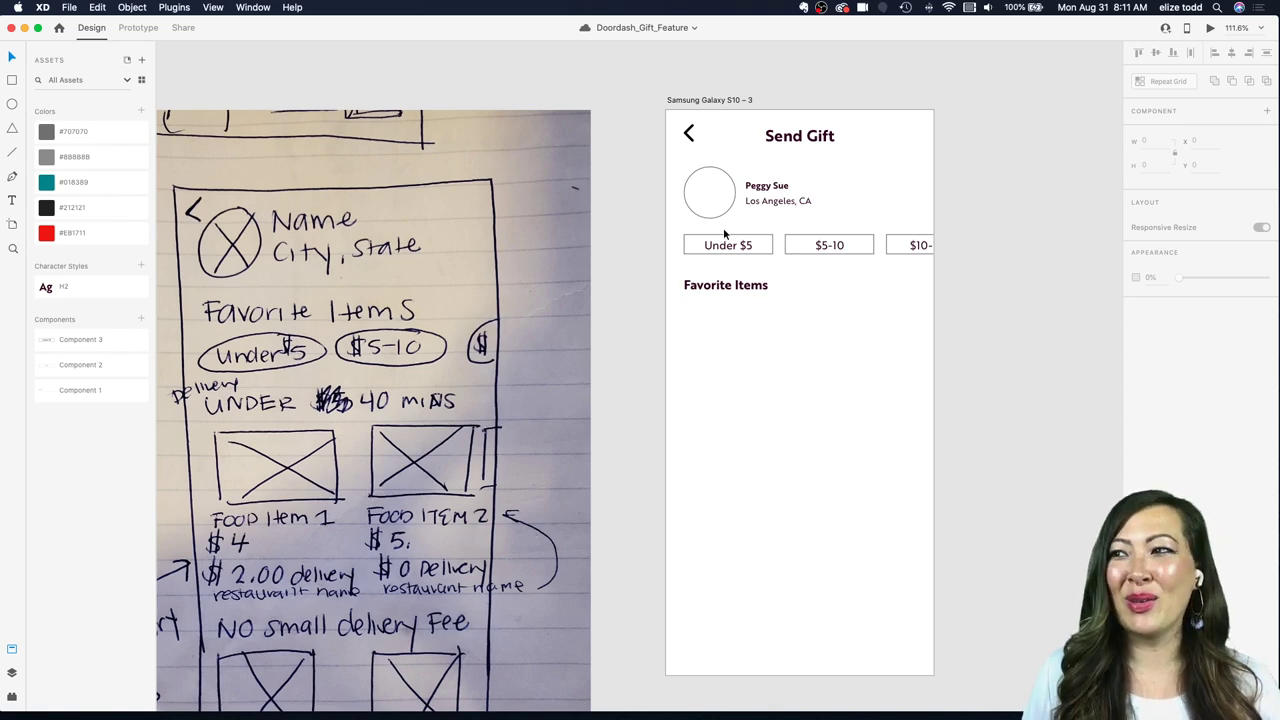
Step: Draw a food image placeholder rectangle about 130 by 110 below the Favorite Items heading, aligned with its left edge
scroll(725, 233, left, 1)
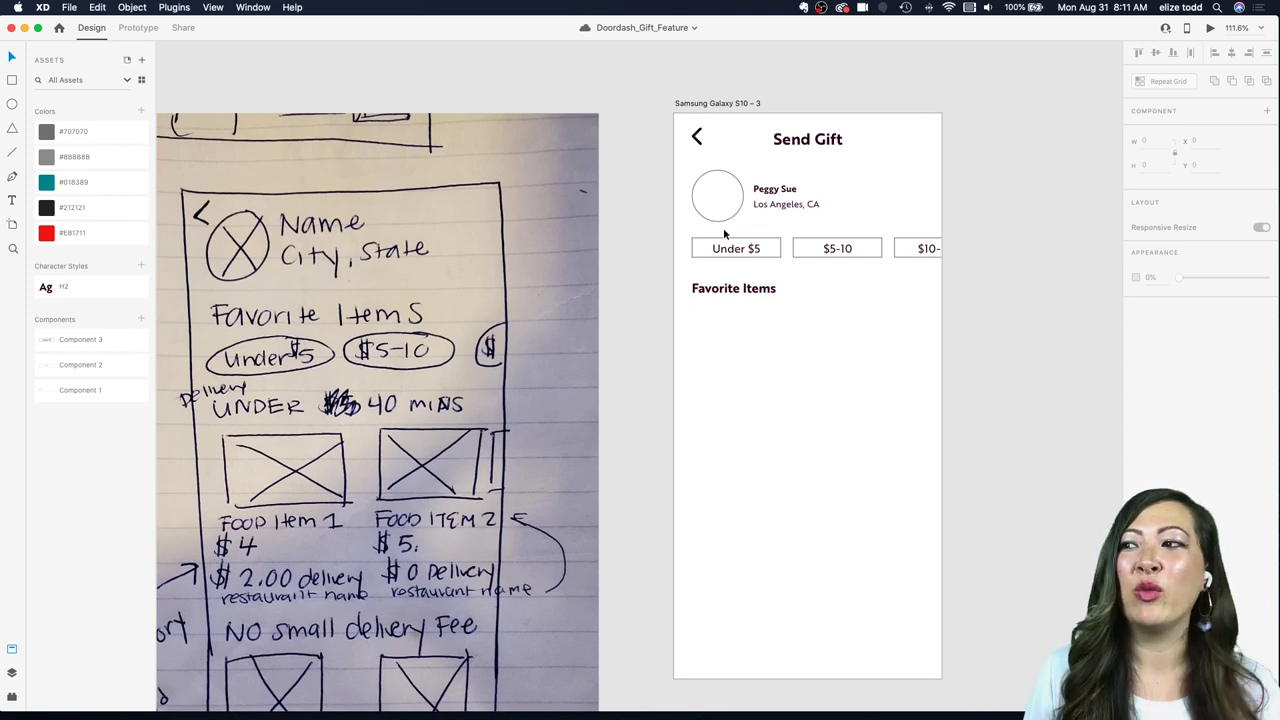
scroll(723, 227, down, 2)
key(r)
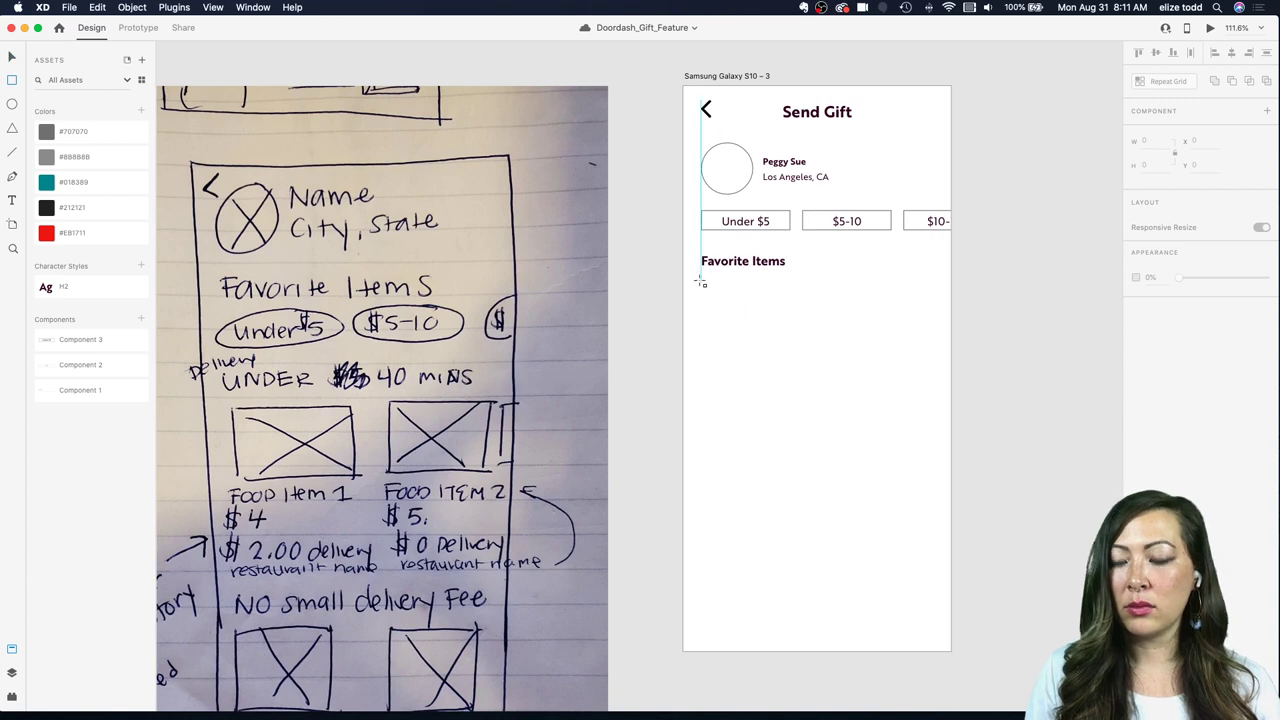
drag(701, 274, 800, 356)
scroll(231, 497, down, 2)
scroll(231, 497, left, 2)
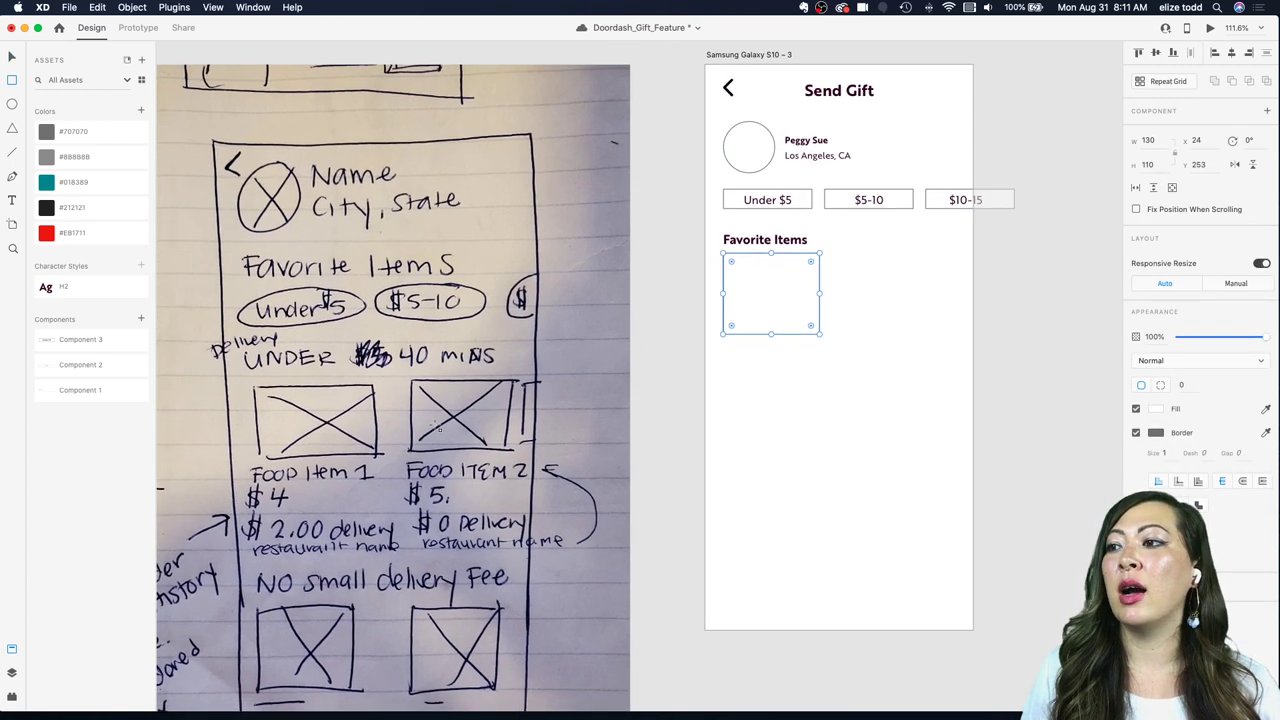
scroll(307, 482, down, 2)
scroll(307, 482, left, 1)
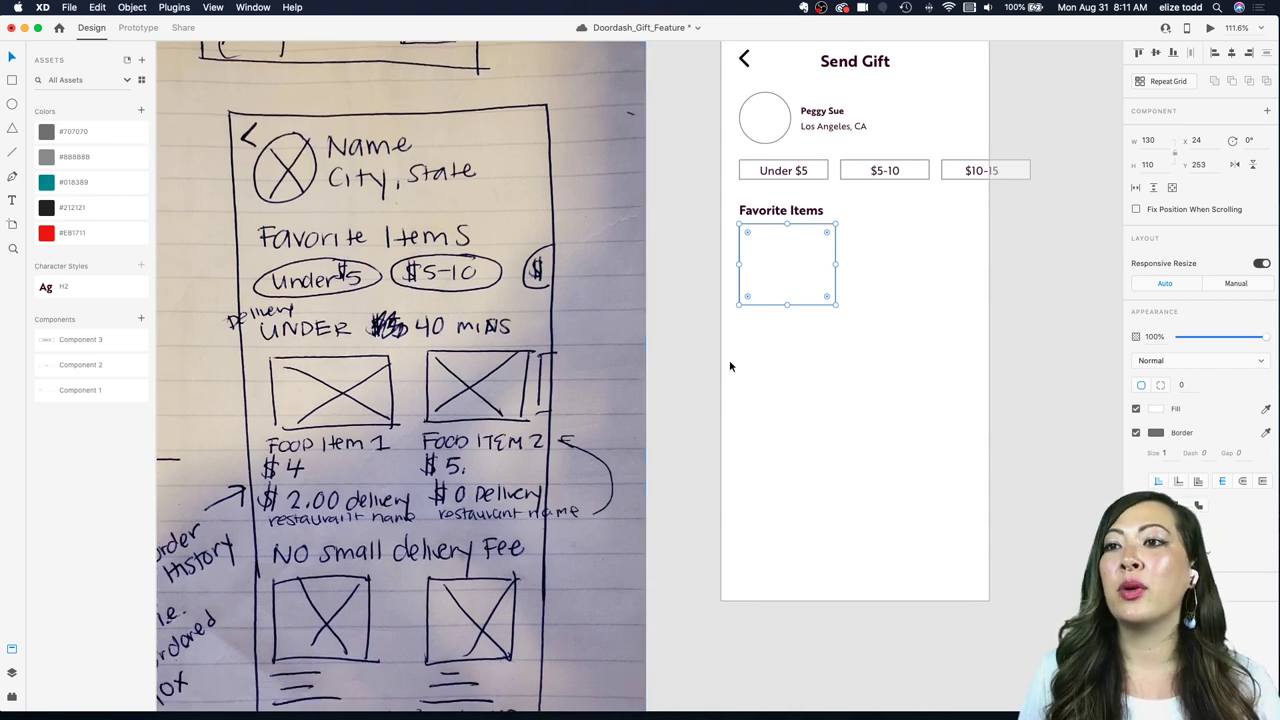
Step: Duplicate the Favorite Items heading below the image placeholder and change the copy's text to "Food Item 1"
click(741, 337)
drag(762, 208, 762, 317)
double_click(761, 316)
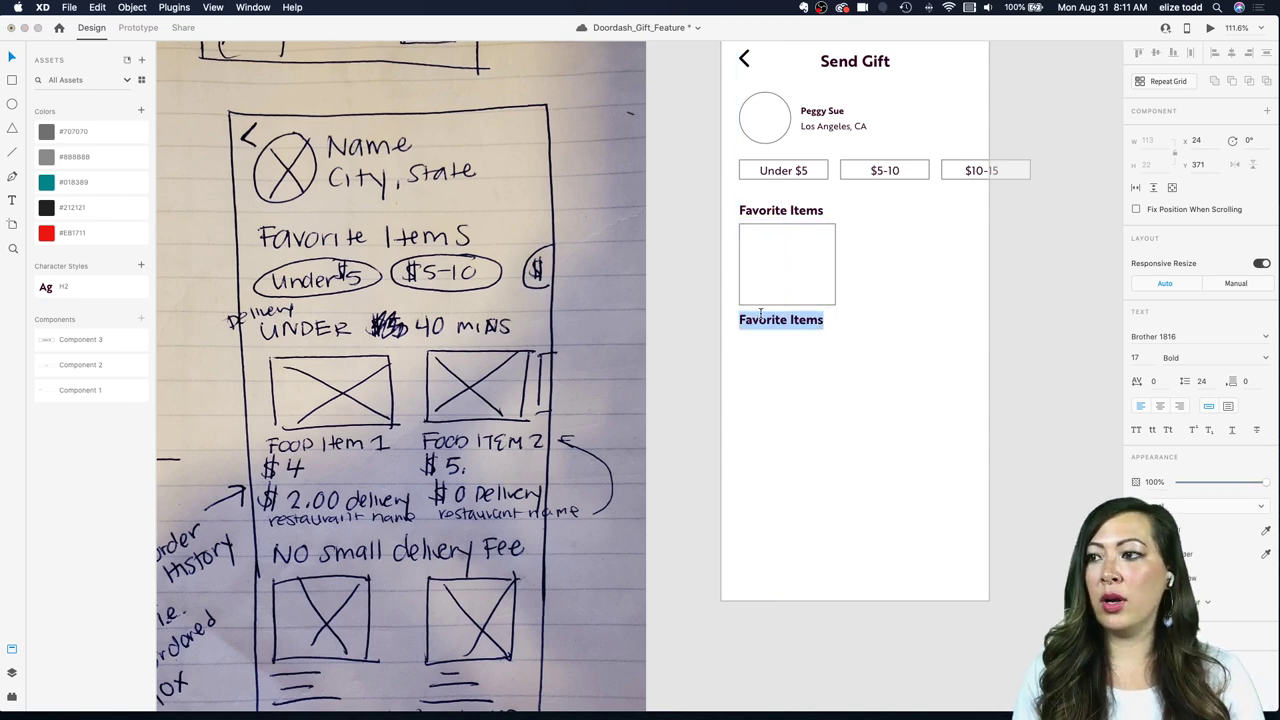
text(Food It)
key(BackSpace)
text(d Item)
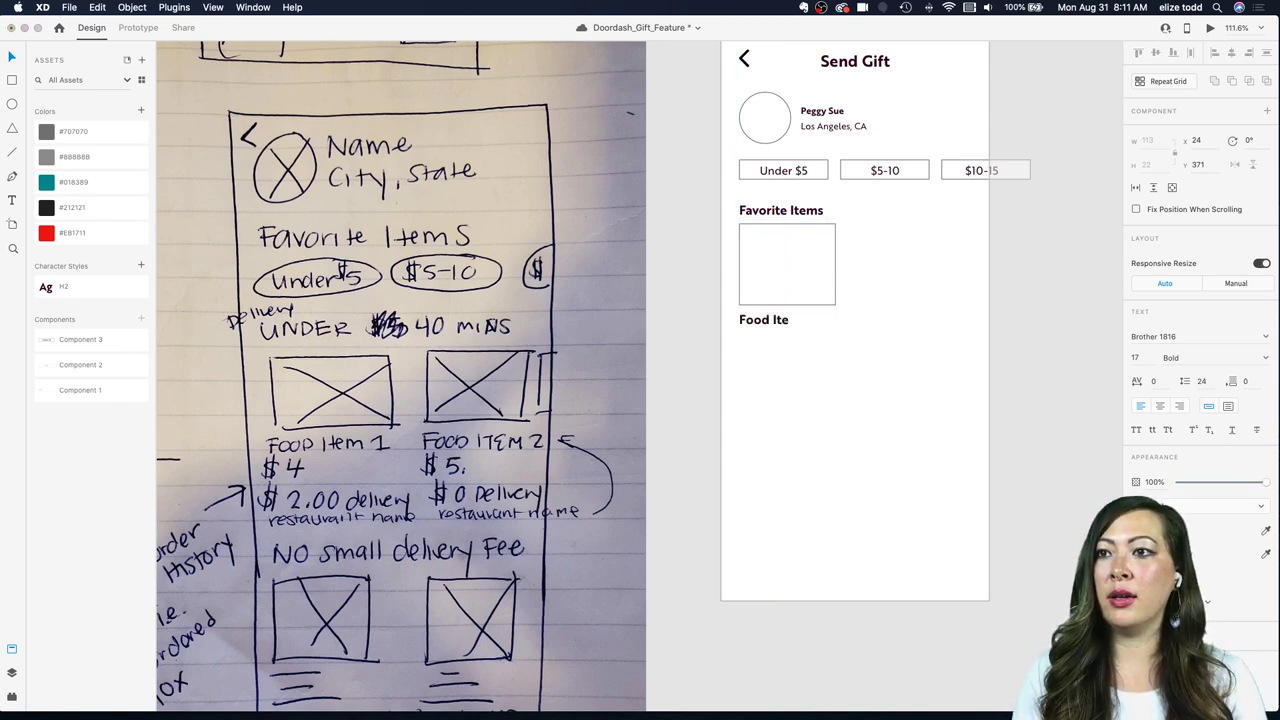
key(Escape)
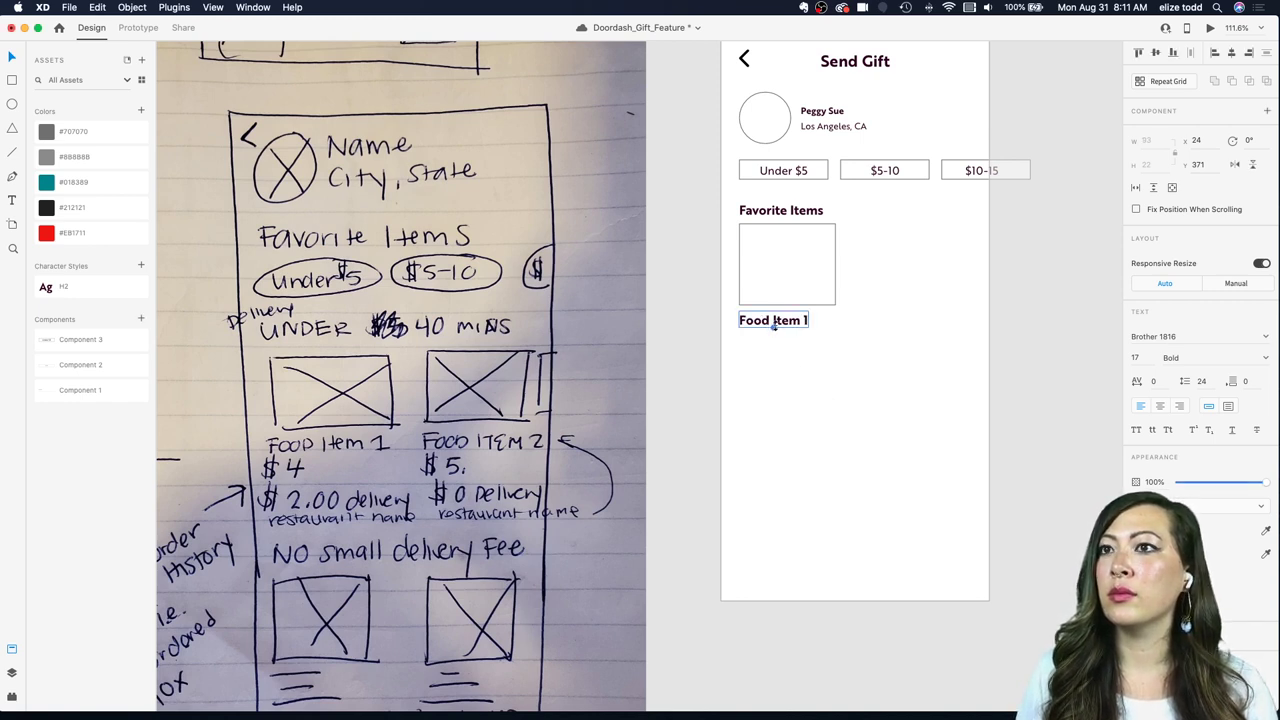
Step: Reduce the Food Item 1 label's font size to 14 and align it with the placeholder's left edge at X 24
drag(773, 326, 773, 325)
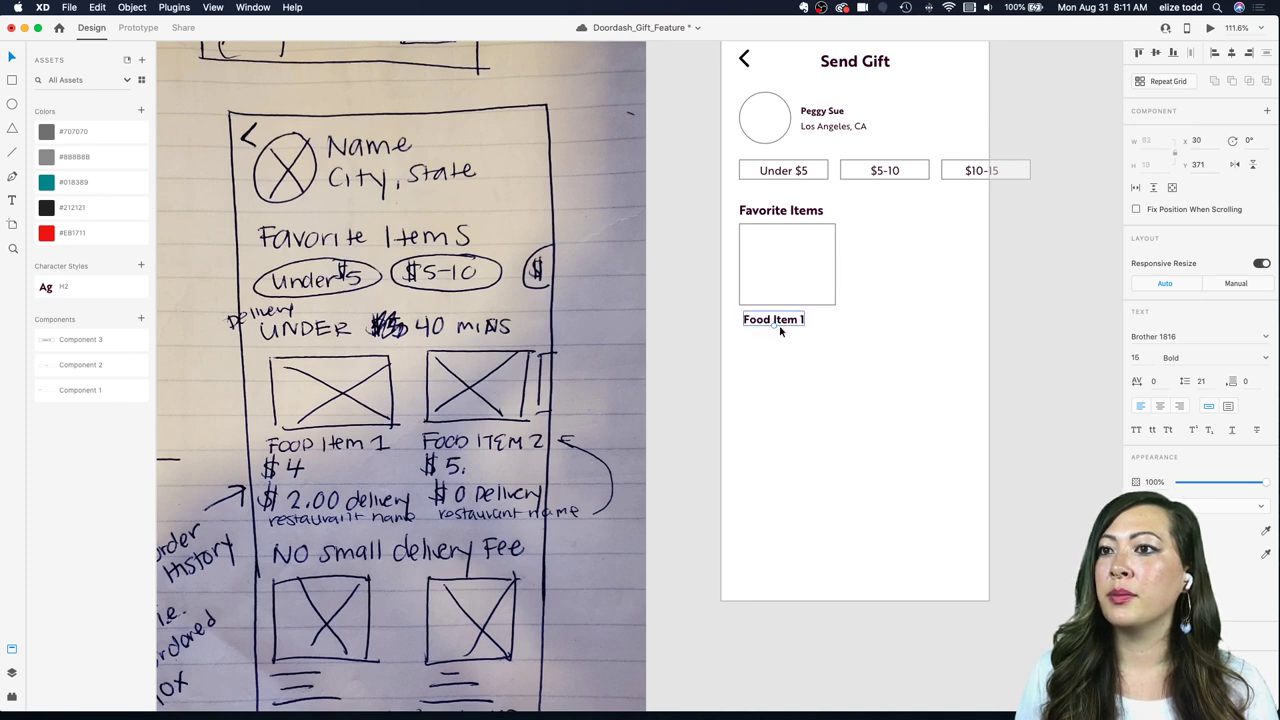
click(1135, 357)
text(14)
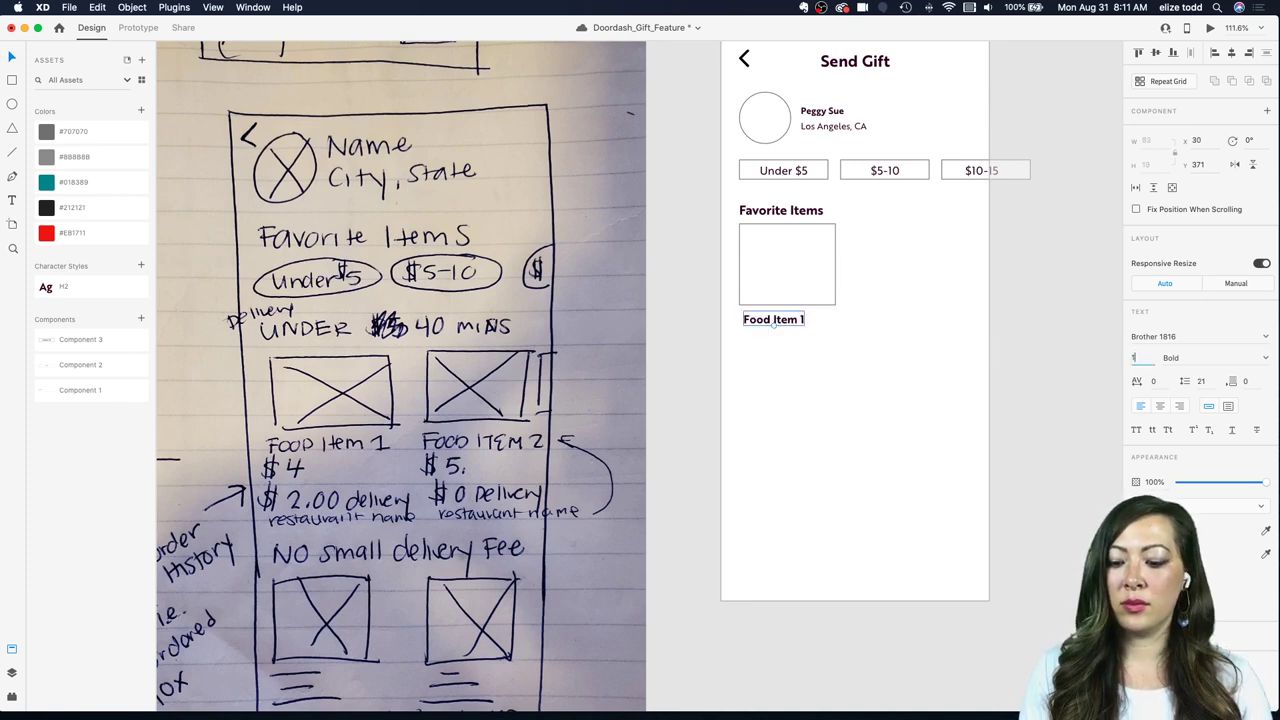
key(Return)
drag(770, 322, 763, 323)
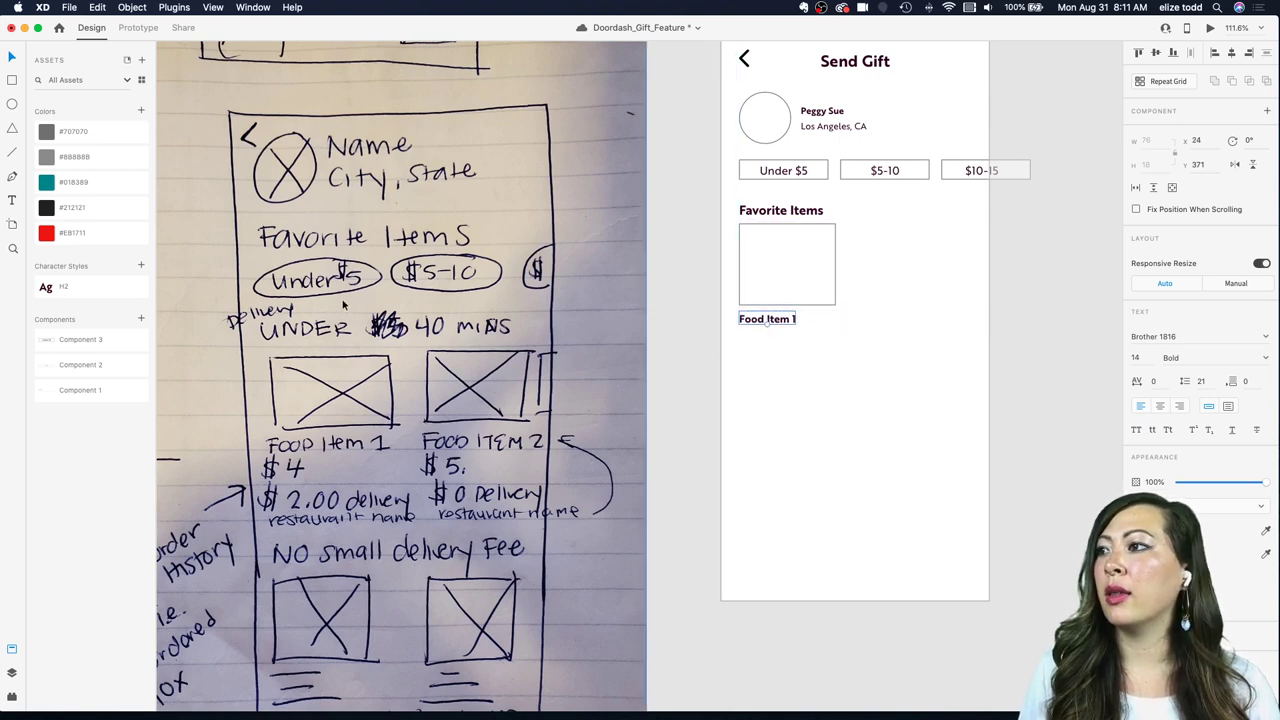
Step: Save the Food Item 1 text formatting as a character style named H3
click(140, 265)
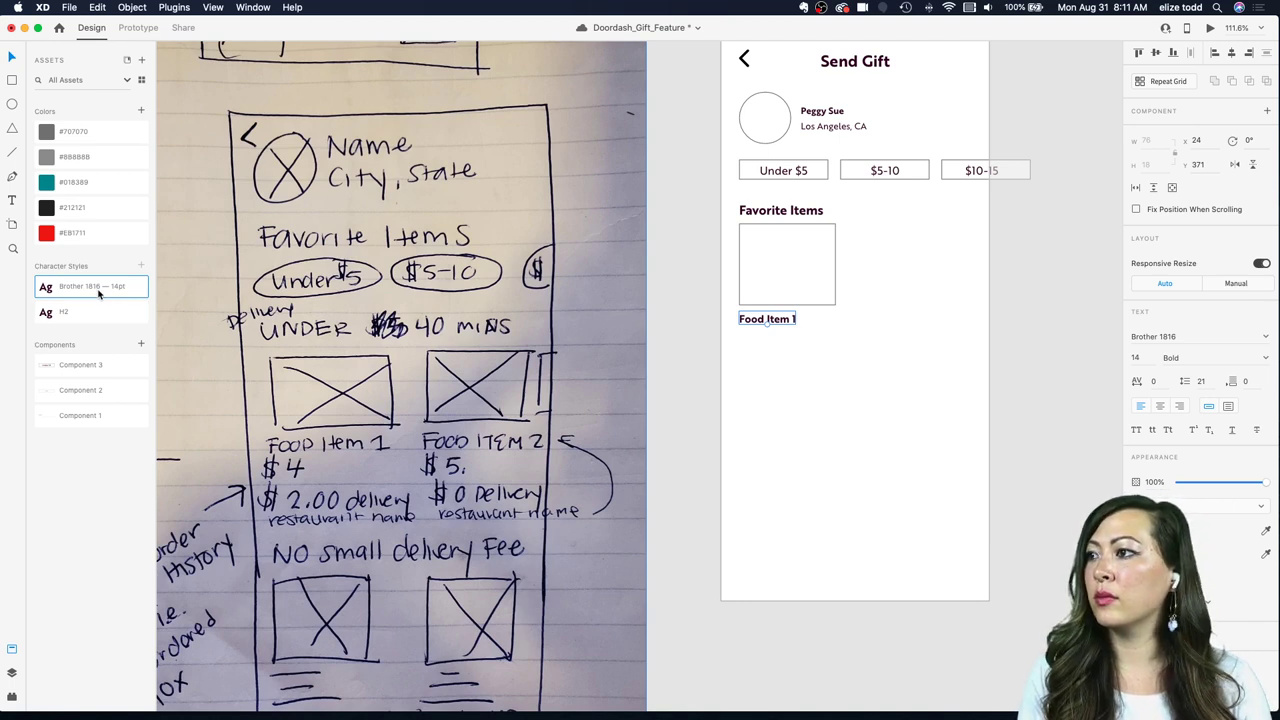
double_click(62, 287)
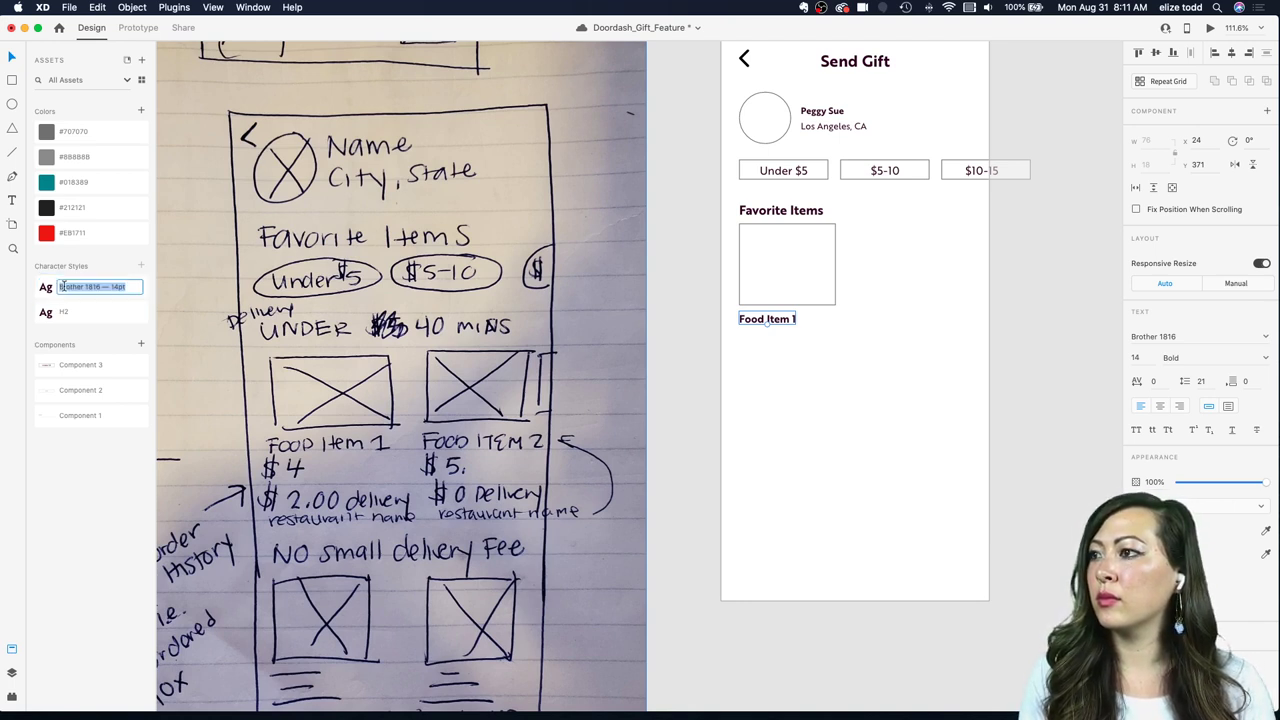
text(H3)
click(813, 359)
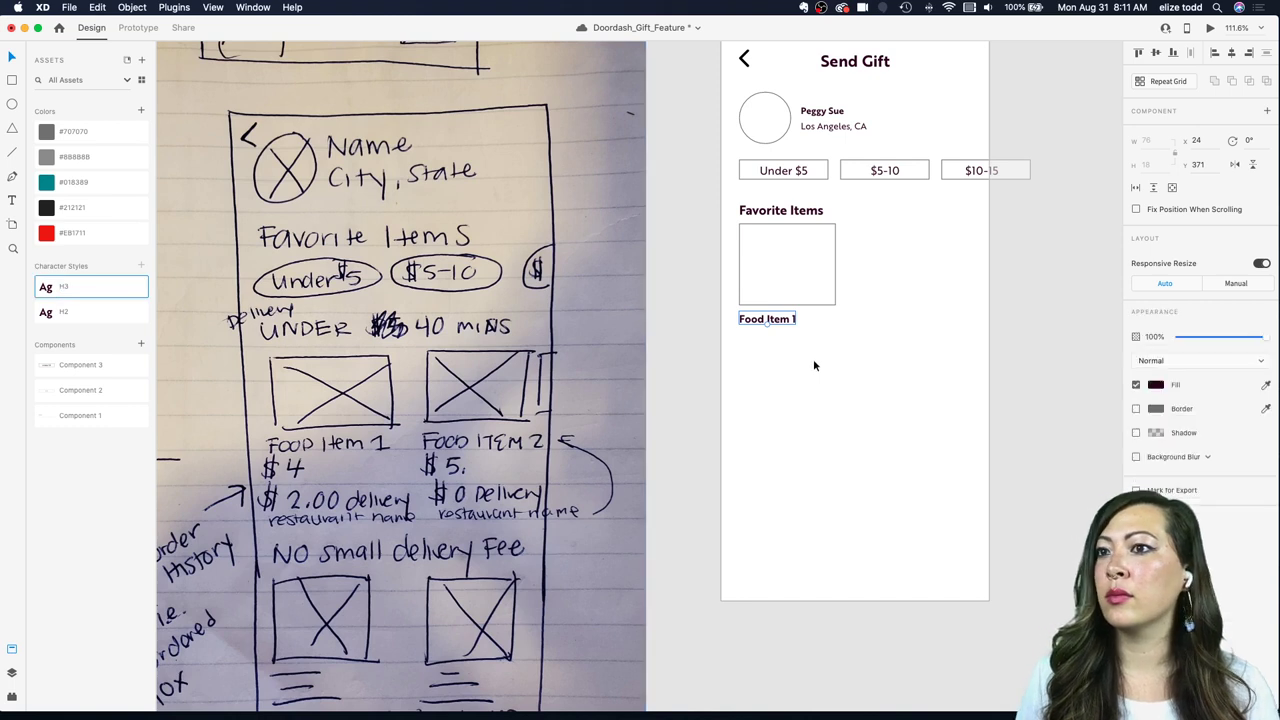
Step: Duplicate the Food Item 1 label directly below itself and change the copy's text to "$4"
click(771, 320)
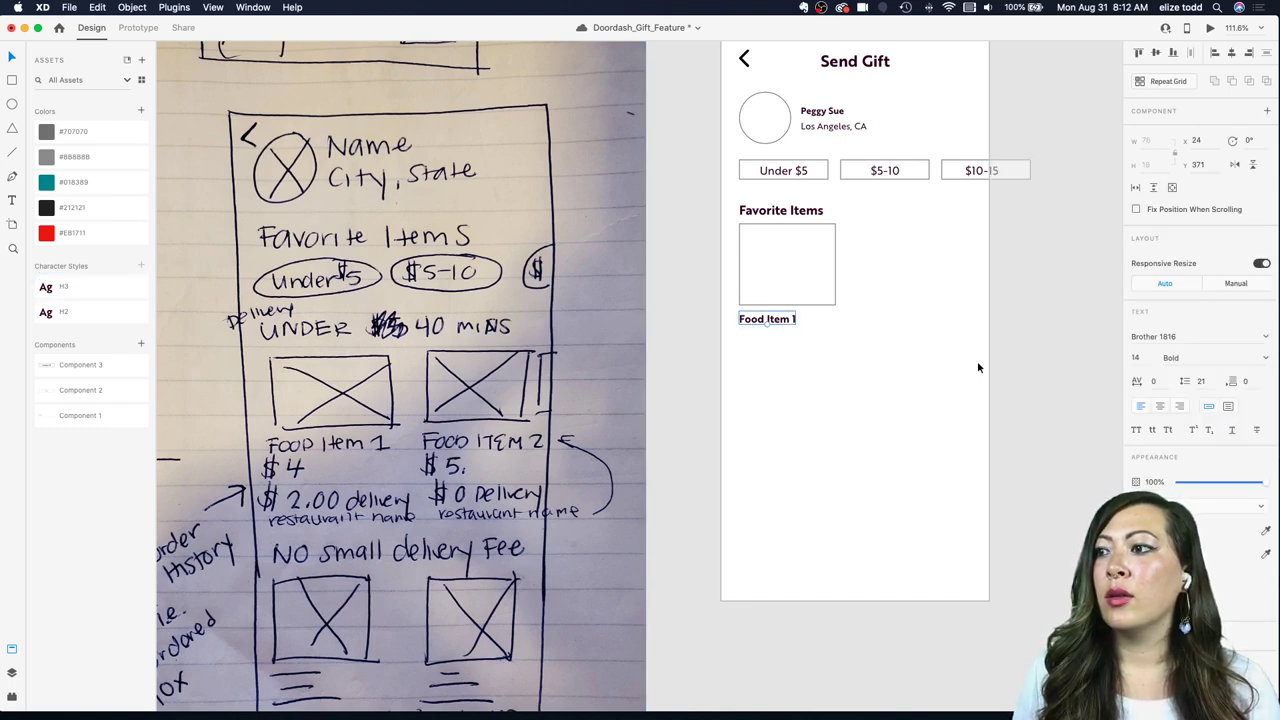
click(783, 348)
drag(770, 326, 768, 341)
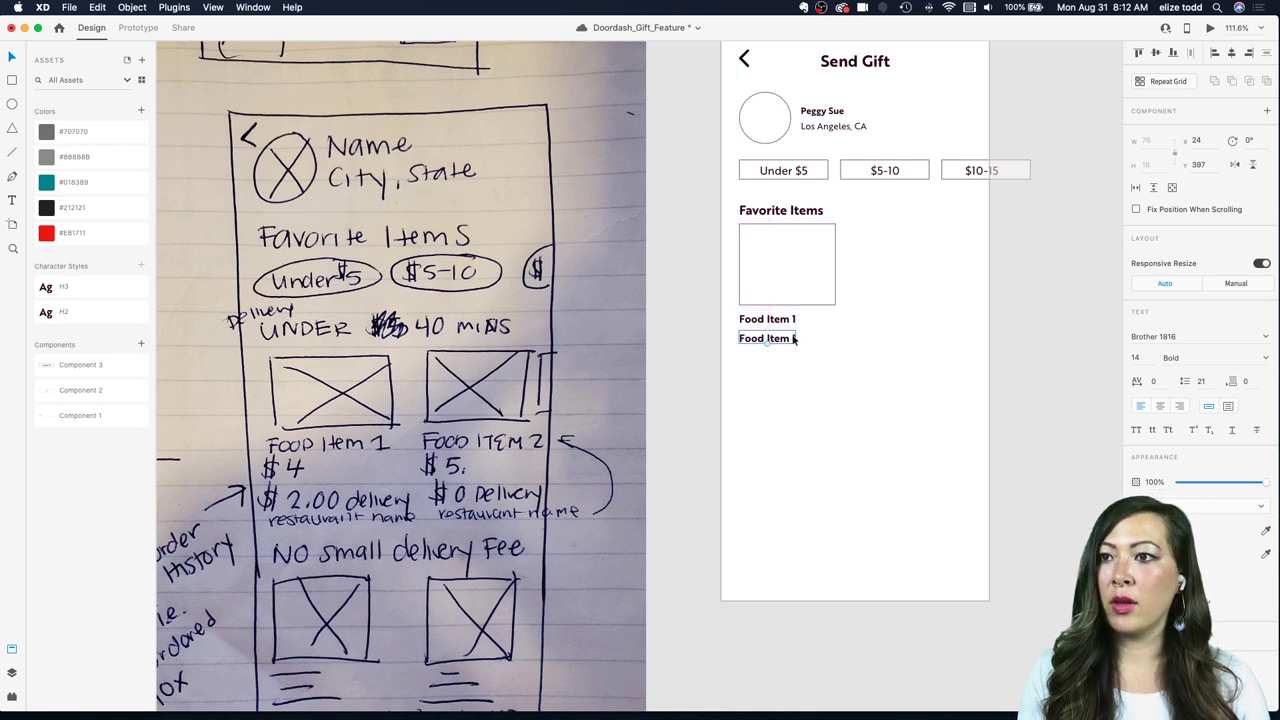
double_click(794, 338)
text($4)
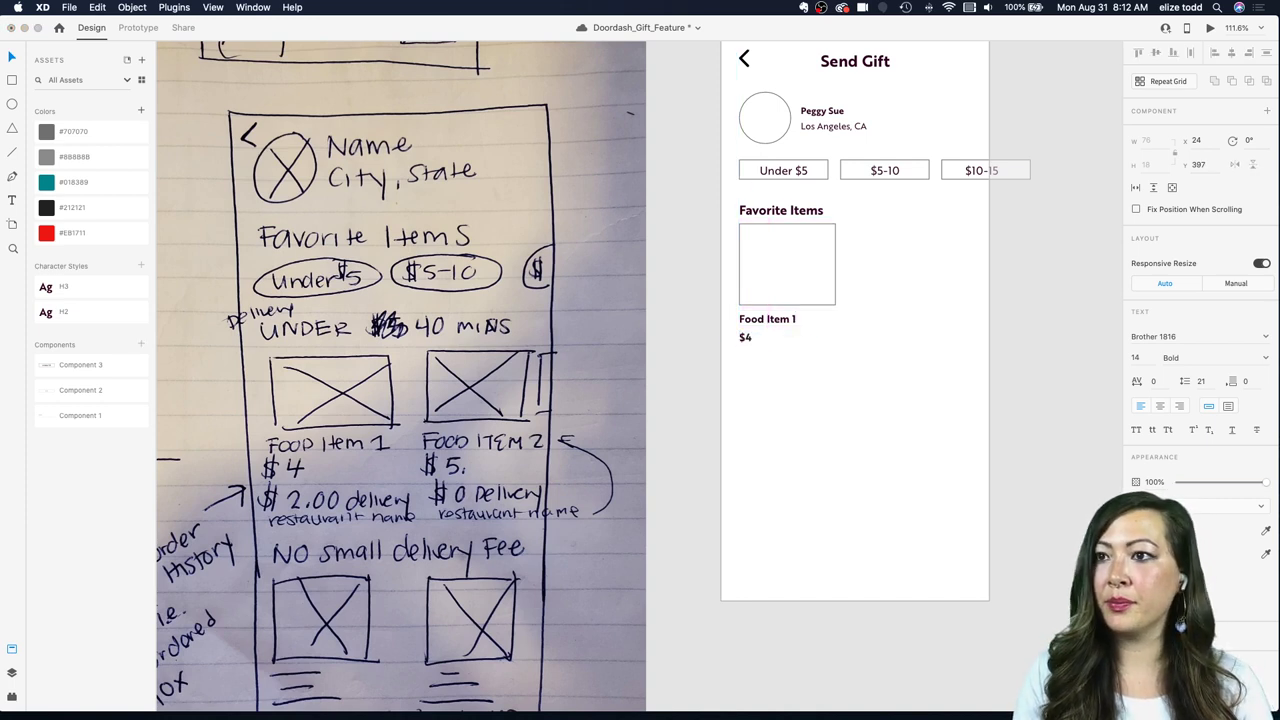
Step: Change the price label below Food Item 1 to "$4.00" and save the document
text(.00)
key(Escape)
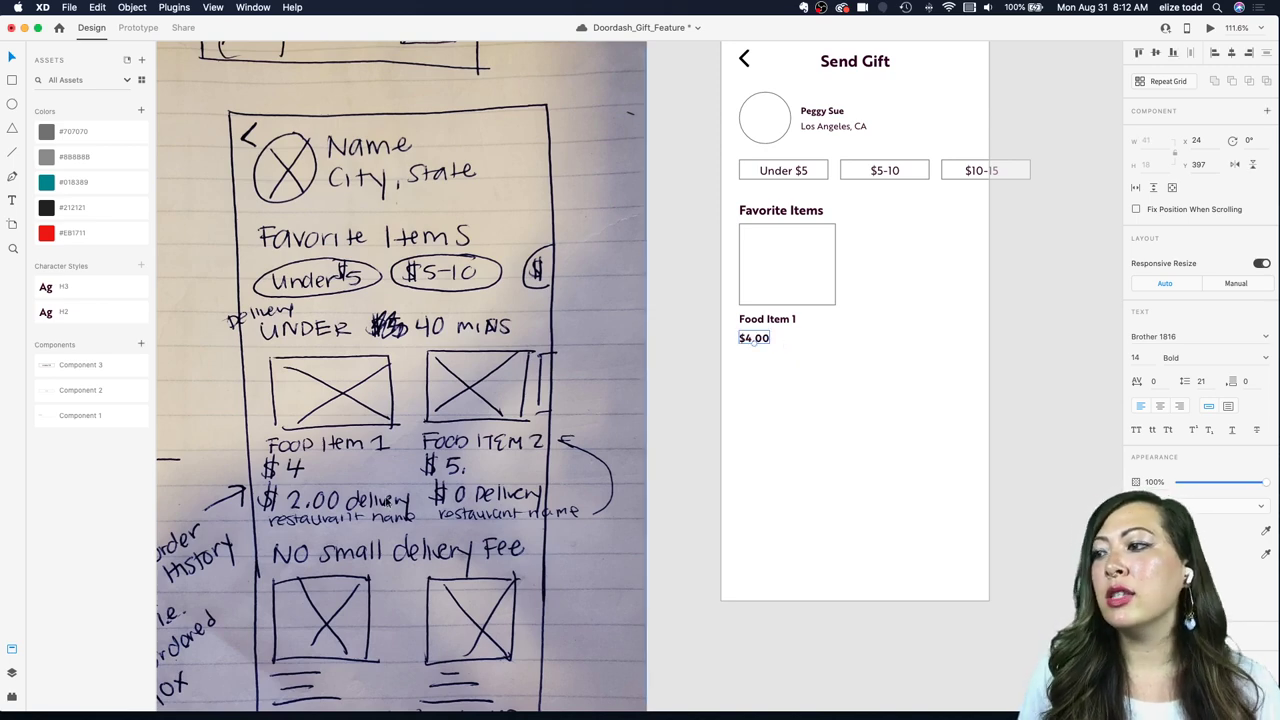
scroll(450, 380, left, 5)
scroll(450, 380, down, 2)
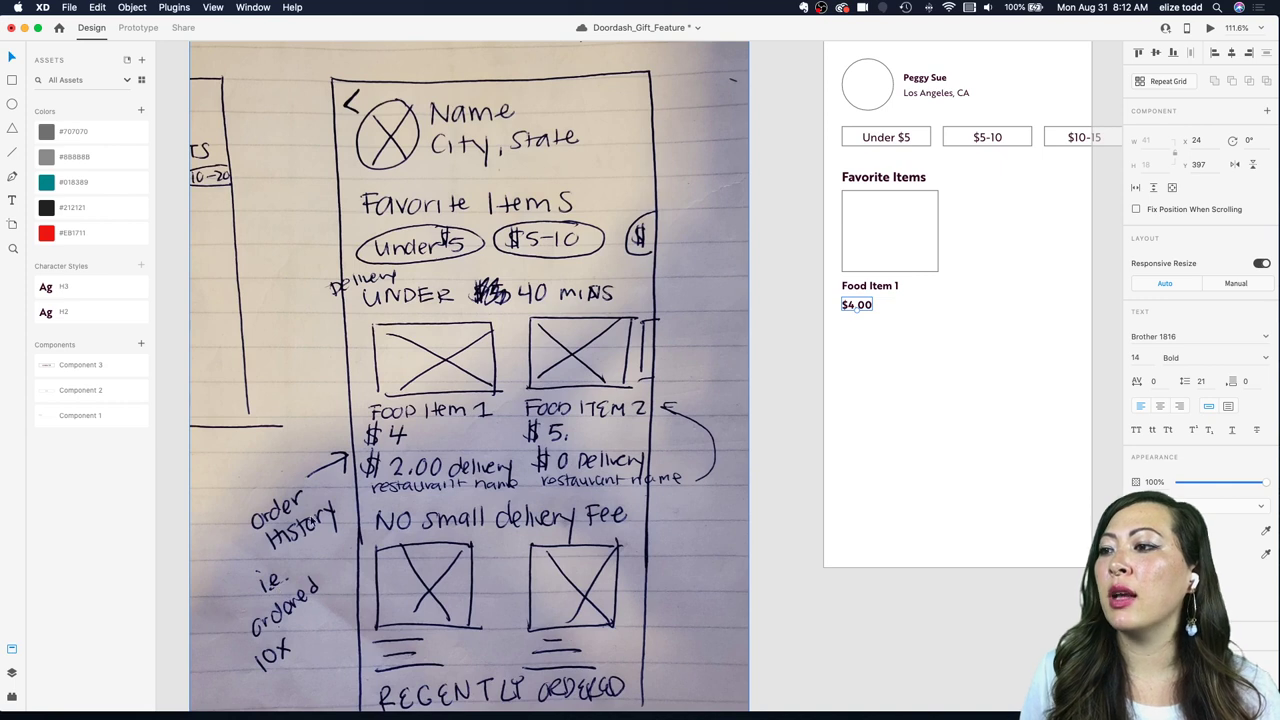
click(1008, 358)
scroll(1008, 362, up, 4)
scroll(1008, 362, right, 1)
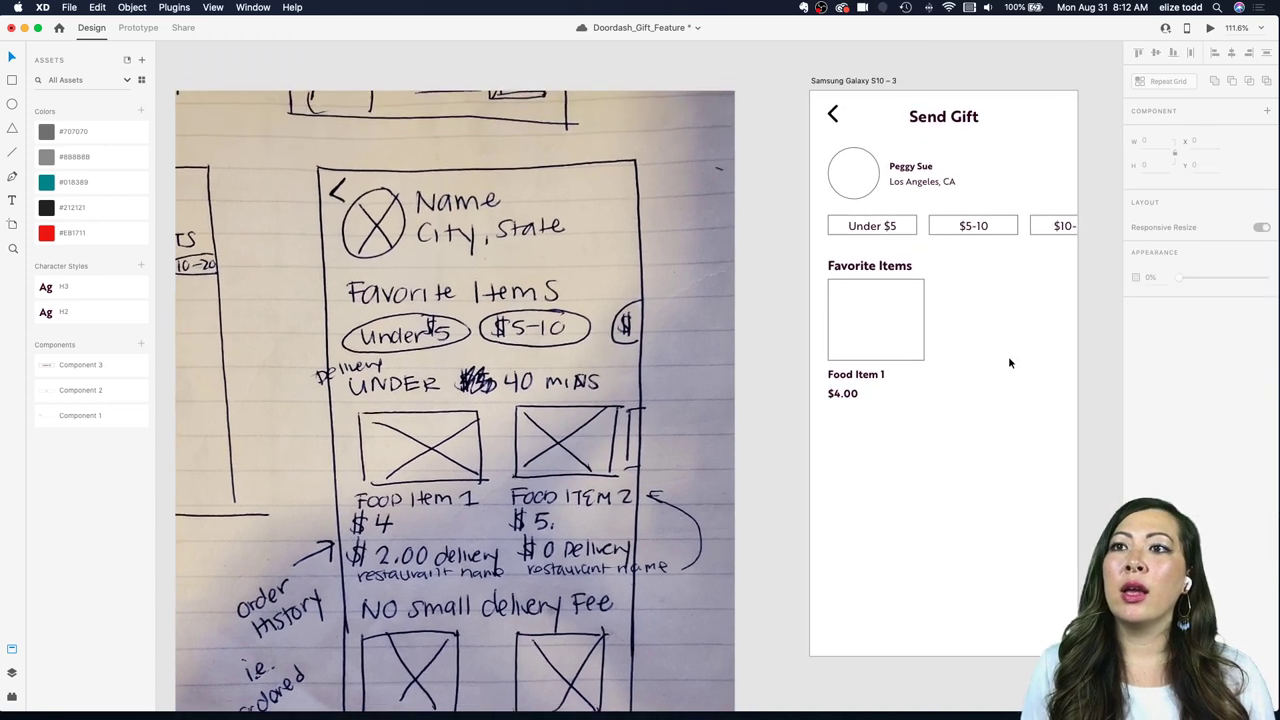
scroll(1010, 363, up, 1)
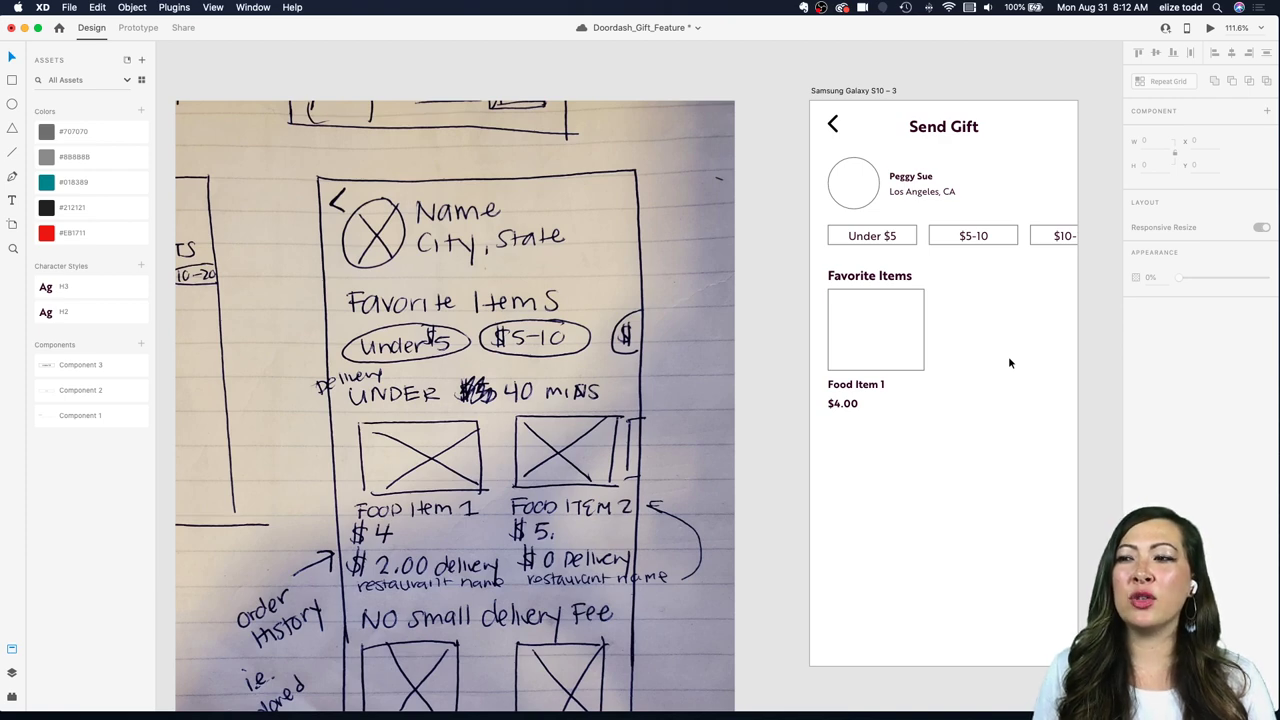
scroll(1008, 362, down, 5)
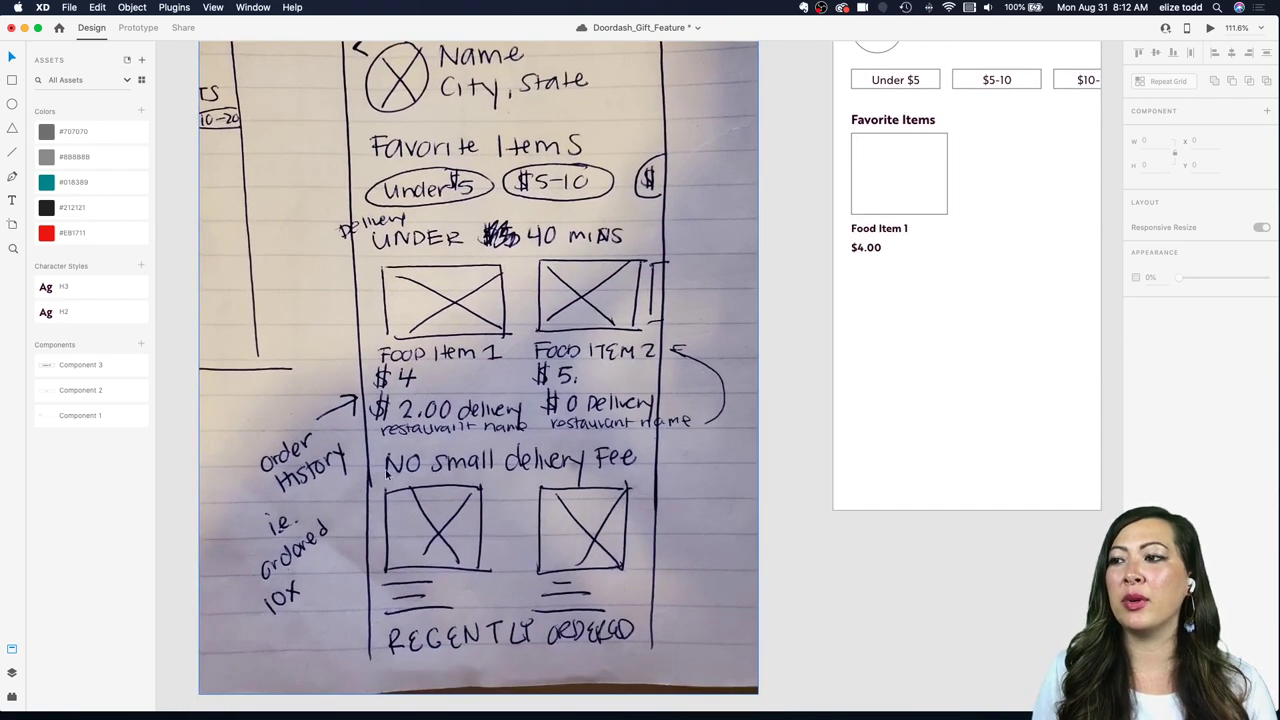
scroll(387, 472, up, 2)
scroll(387, 472, right, 2)
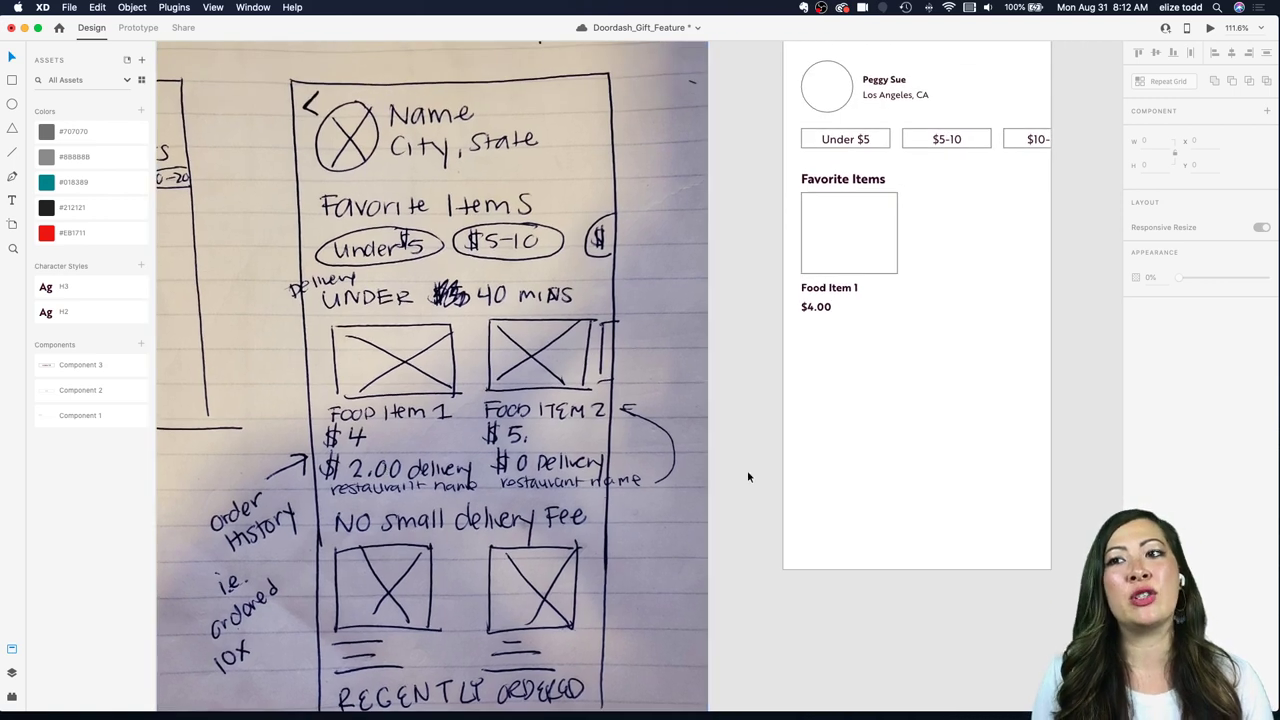
key(super+s)
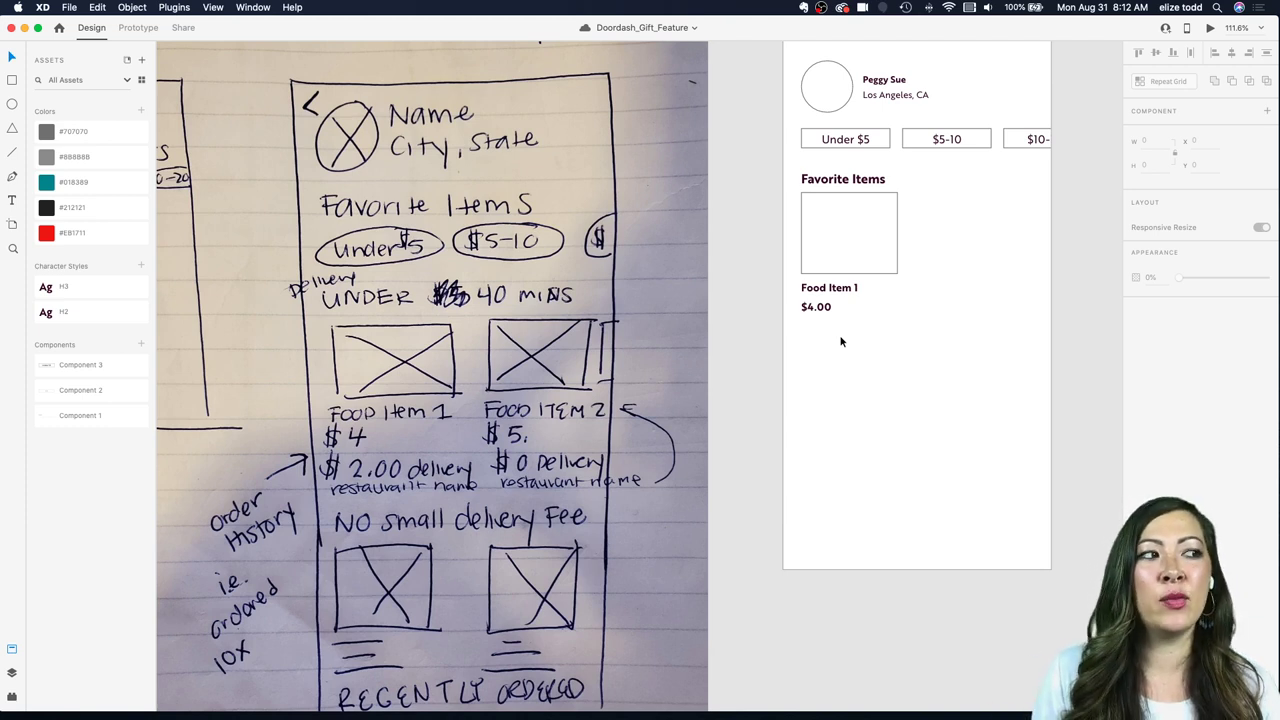
Step: Set the $4.00 label to Regular weight at size 12 and move it closer beneath Food Item 1 at Y 393
click(828, 308)
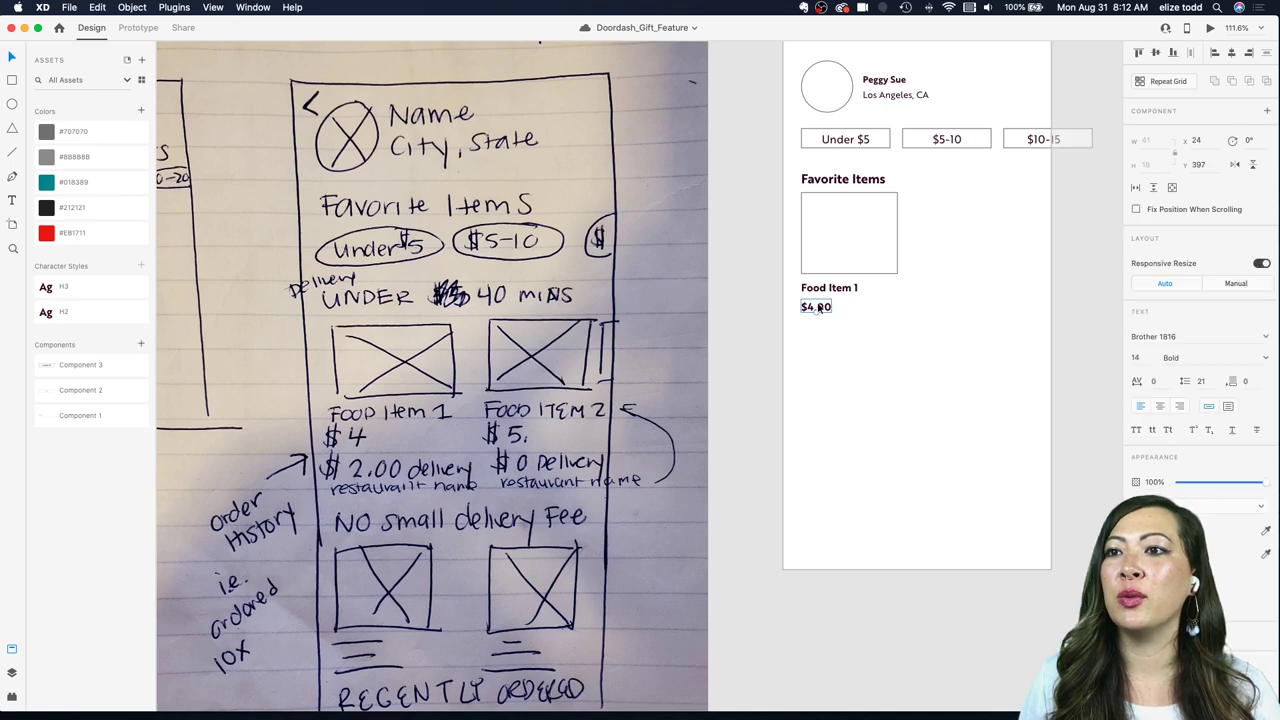
scroll(835, 315, up, 3)
key(super+b)
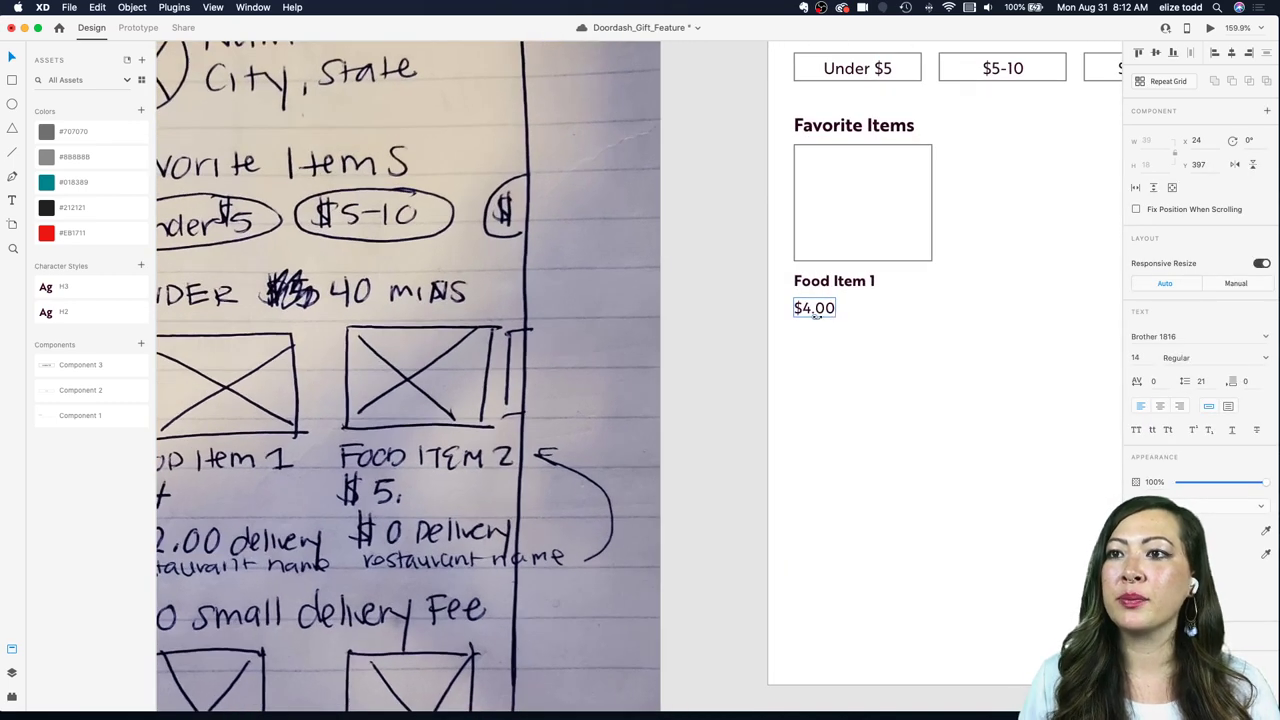
drag(816, 320, 815, 303)
scroll(820, 301, up, 2)
scroll(820, 305, down, 1)
scroll(813, 302, down, 6)
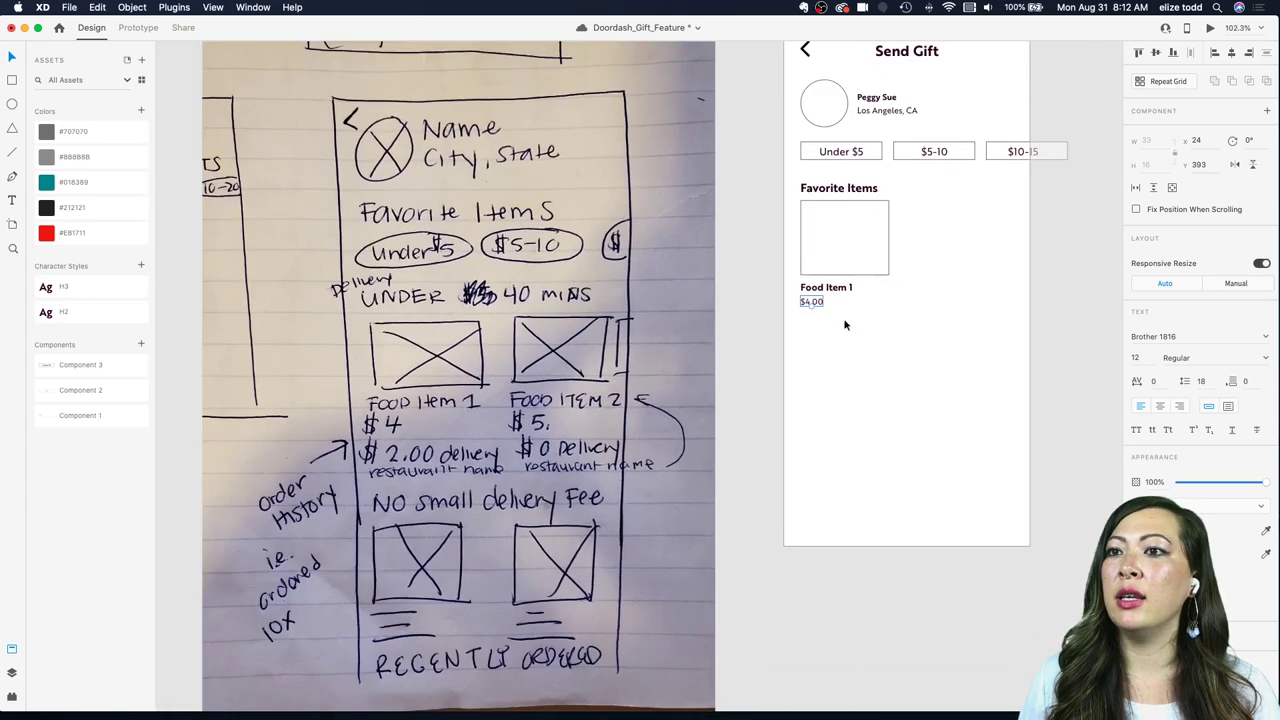
click(845, 325)
Step: Swap the price and Food Item 1 labels to match the 7-Eleven reference, placing the price directly below the image placeholder
scroll(845, 325, left, 6)
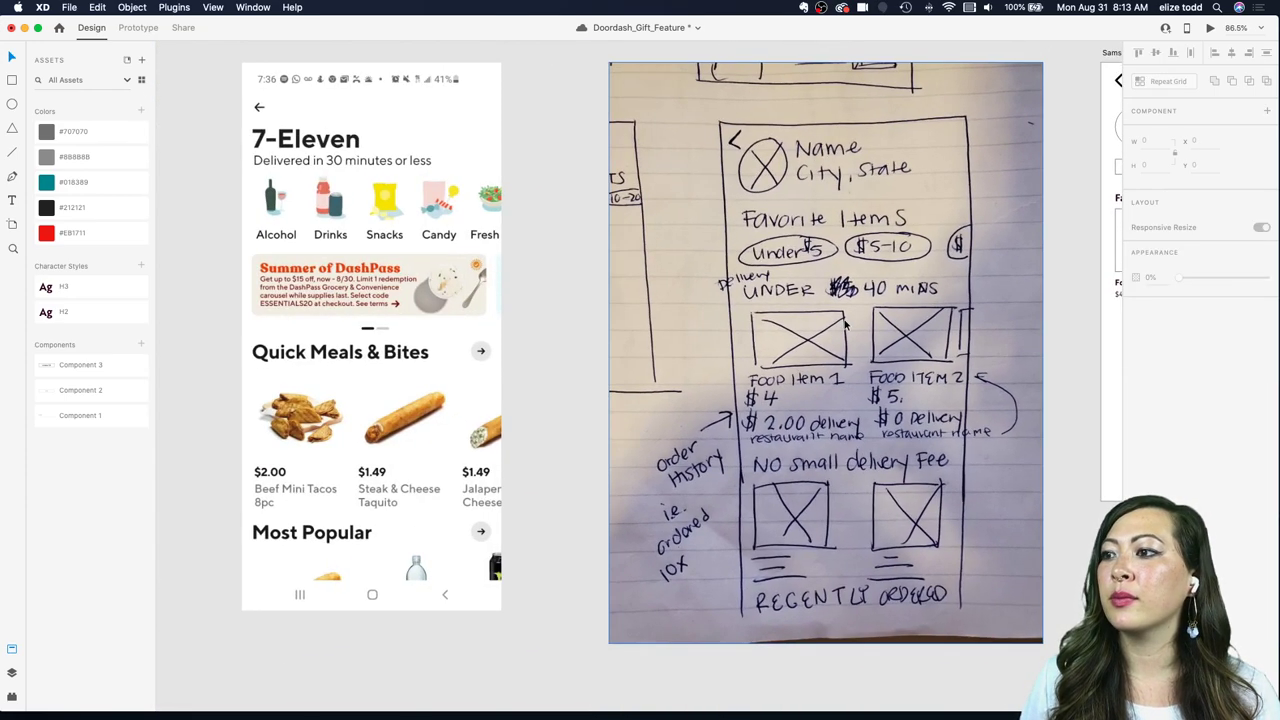
scroll(845, 323, left, 2)
scroll(217, 420, up, 6)
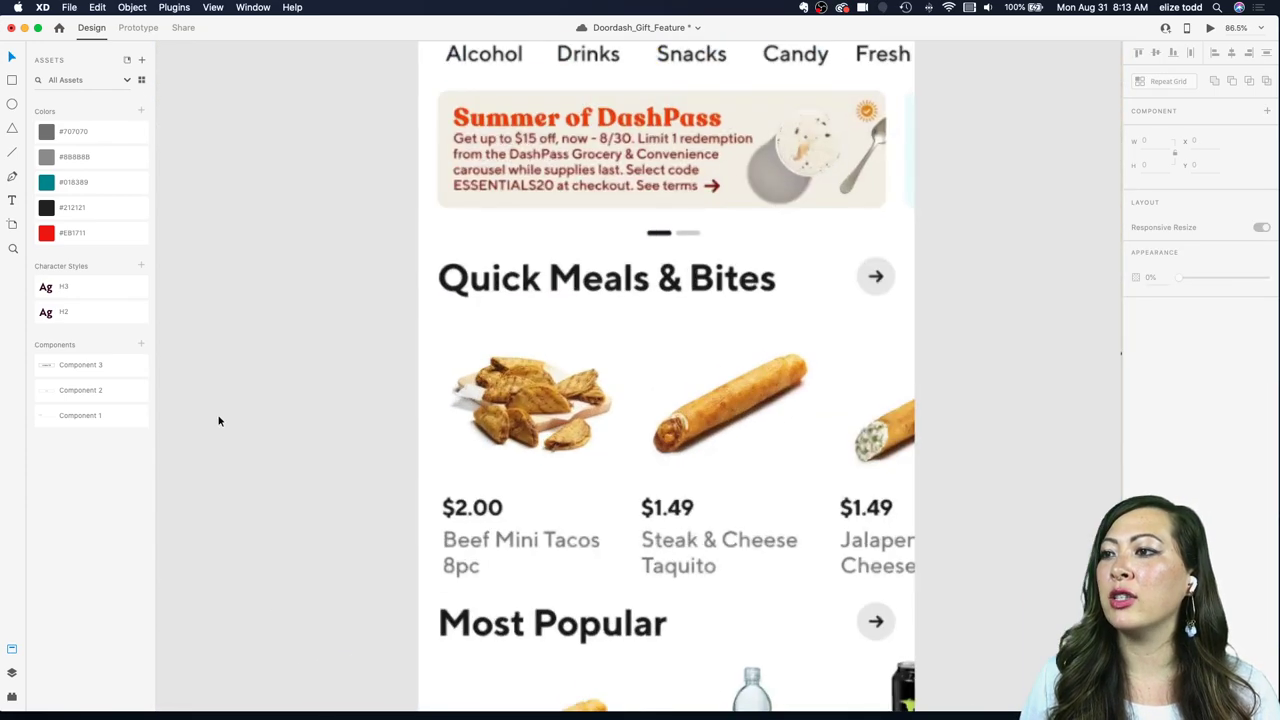
scroll(397, 450, down, 5)
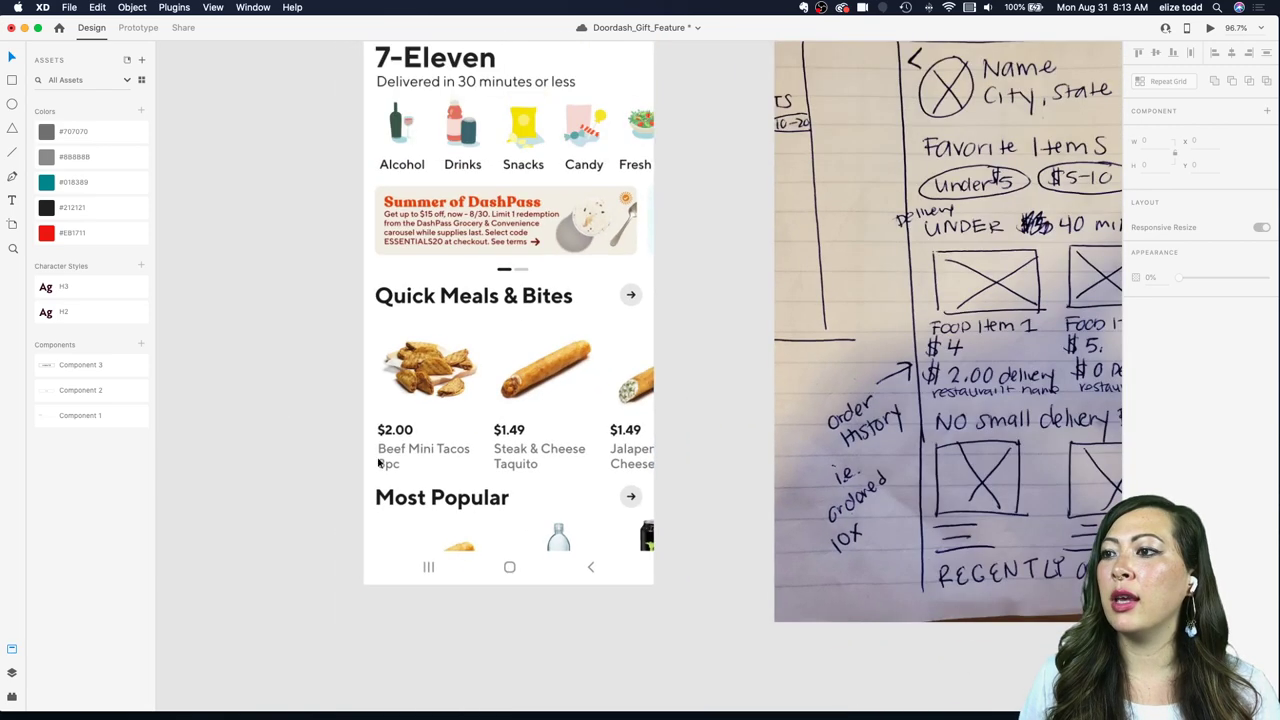
scroll(449, 403, right, 5)
scroll(449, 403, right, 6)
scroll(449, 403, up, 2)
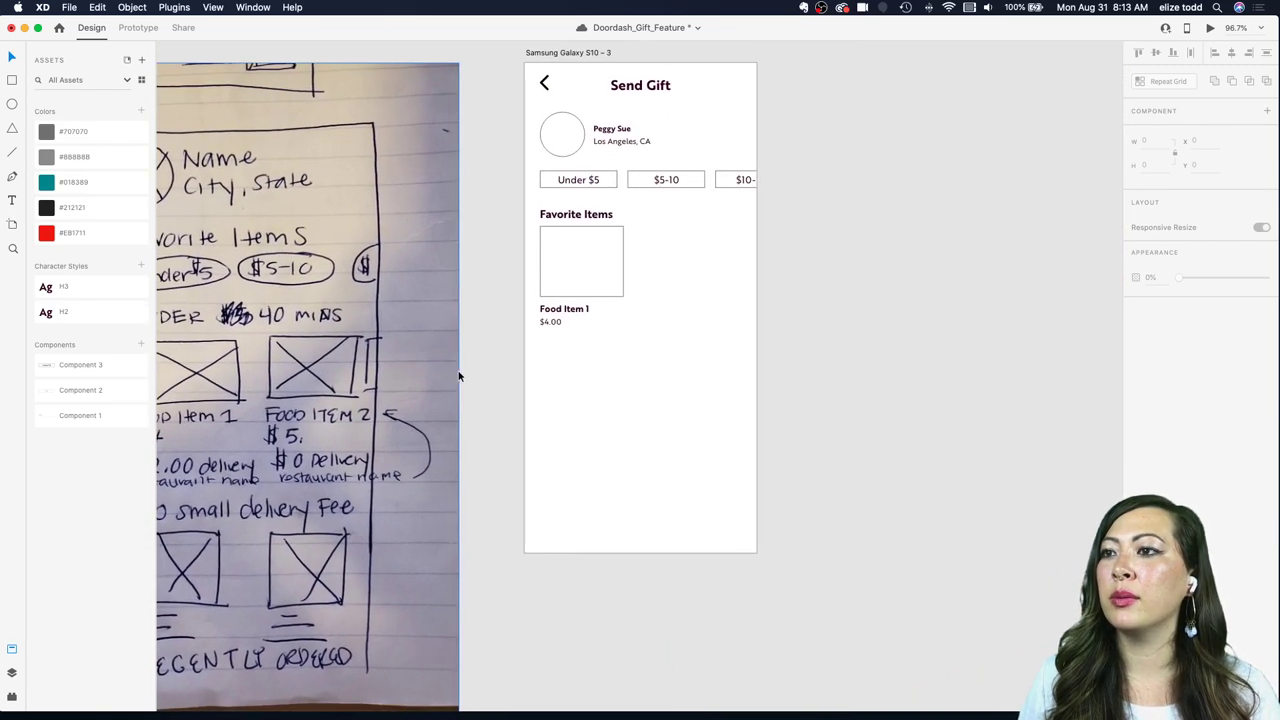
click(551, 316)
drag(551, 312, 583, 325)
click(551, 307)
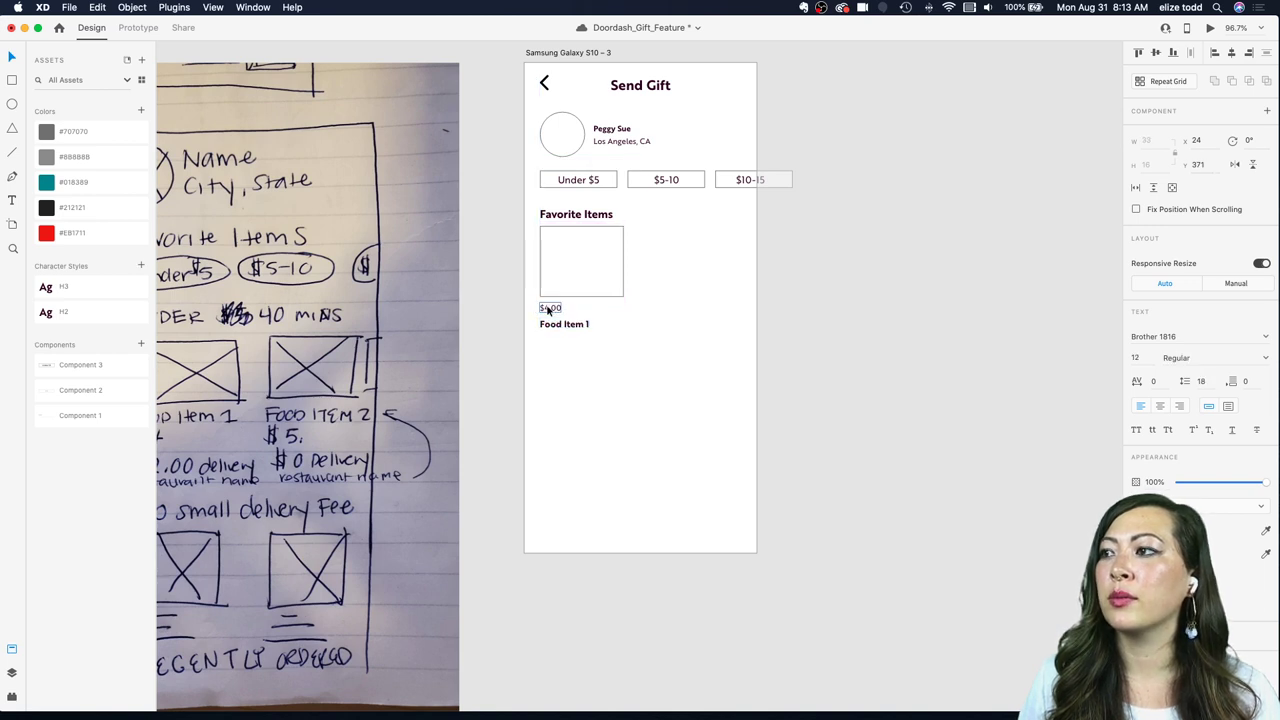
Step: Apply the H3 character style to the $4.00 label and set the Food Item 1 label to Regular weight
click(78, 286)
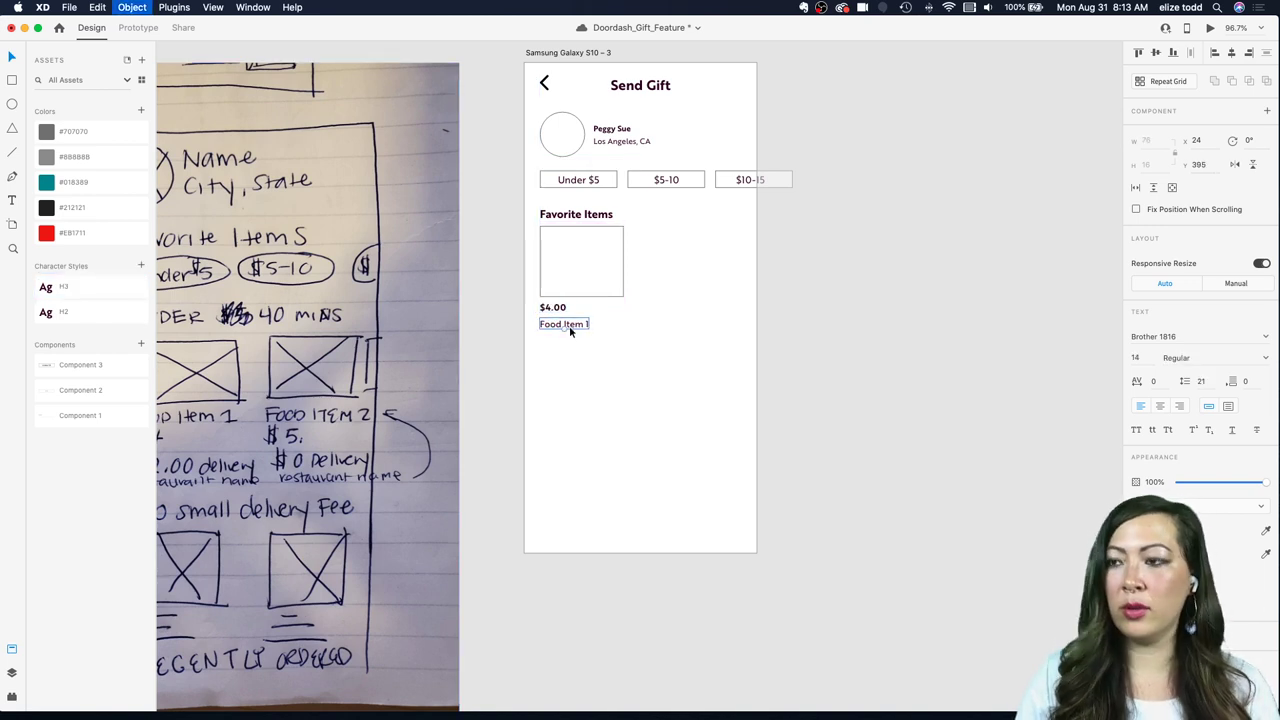
scroll(571, 327, left, 7)
scroll(574, 350, left, 10)
scroll(721, 306, right, 14)
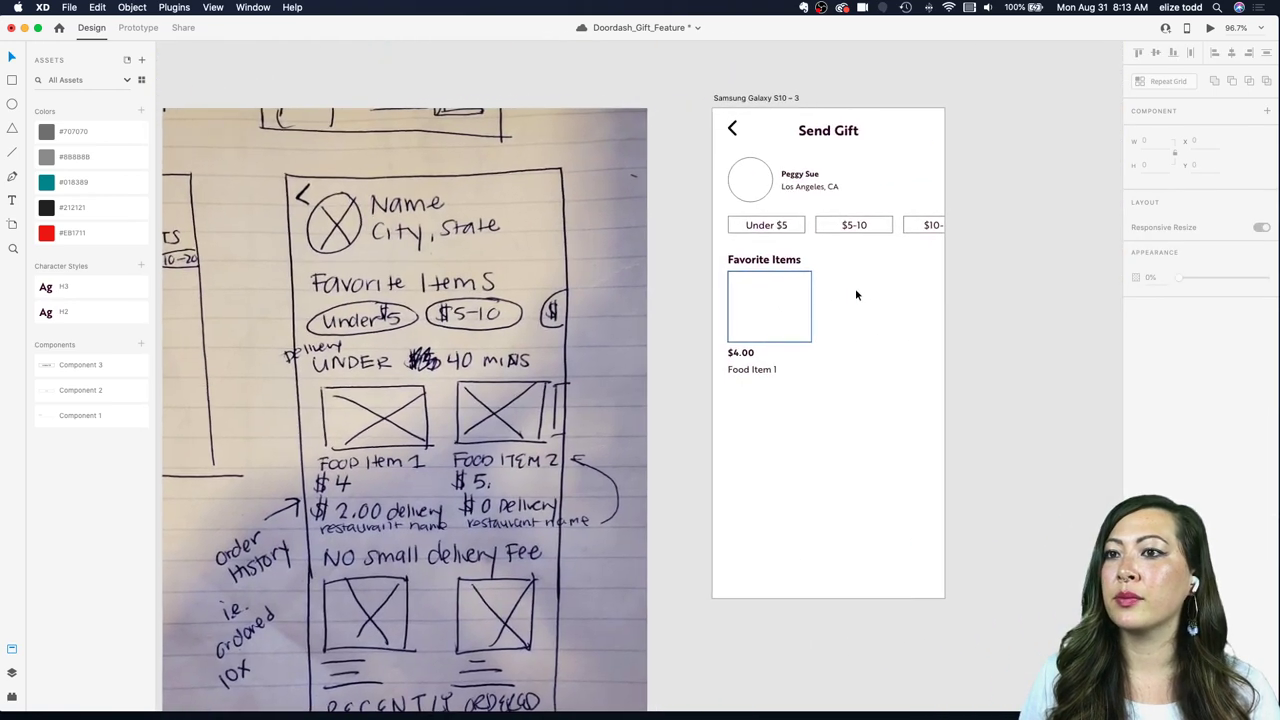
Step: Move the Food Item 1 label slightly up toward the price, to Y 393
scroll(856, 290, up, 3)
drag(729, 384, 729, 381)
click(767, 398)
scroll(767, 403, down, 1)
drag(831, 400, 704, 291)
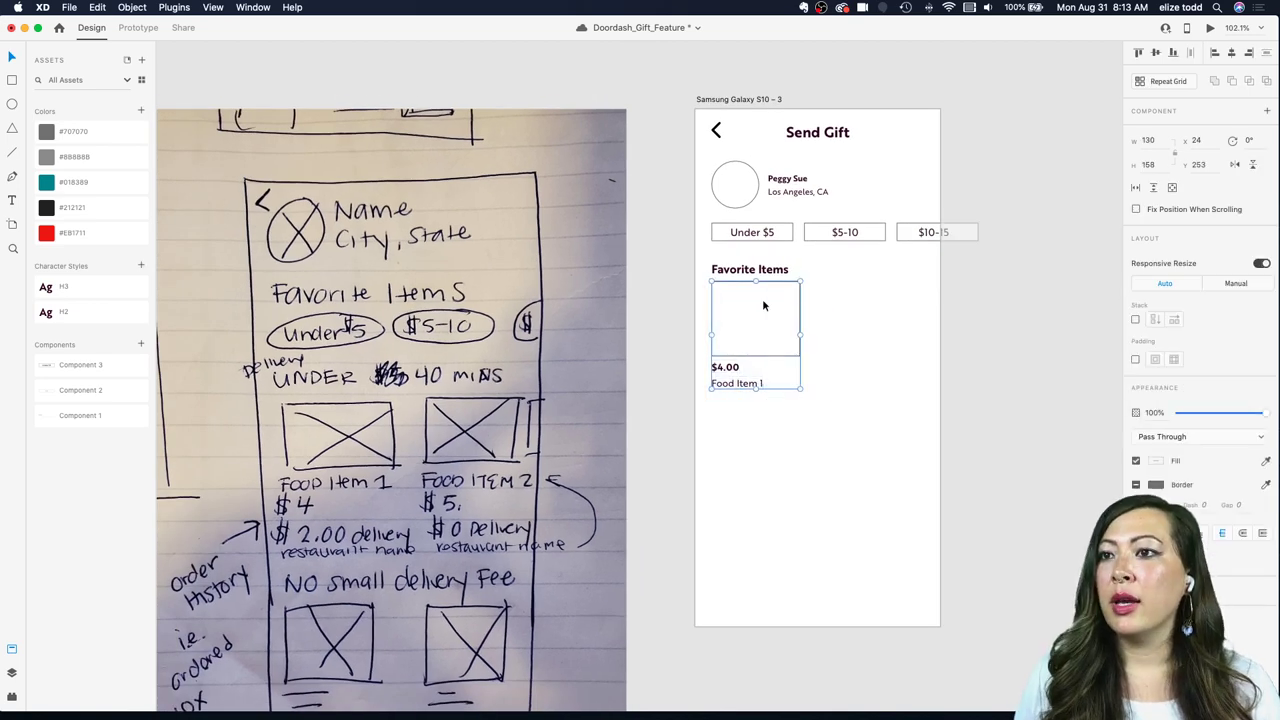
scroll(765, 300, up, 2)
Step: Duplicate the Food Item 1 label directly below itself and change the copy's text to "Ordered 40 times"
double_click(760, 405)
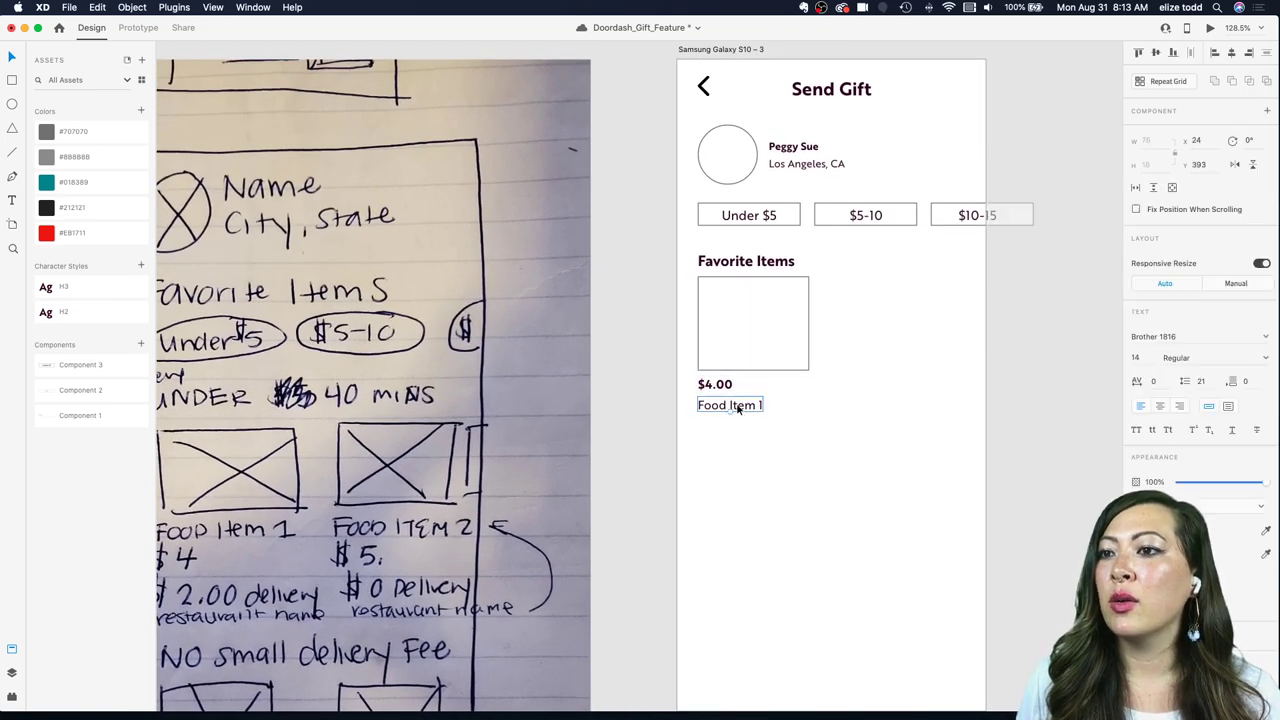
drag(731, 403, 733, 430)
double_click(732, 428)
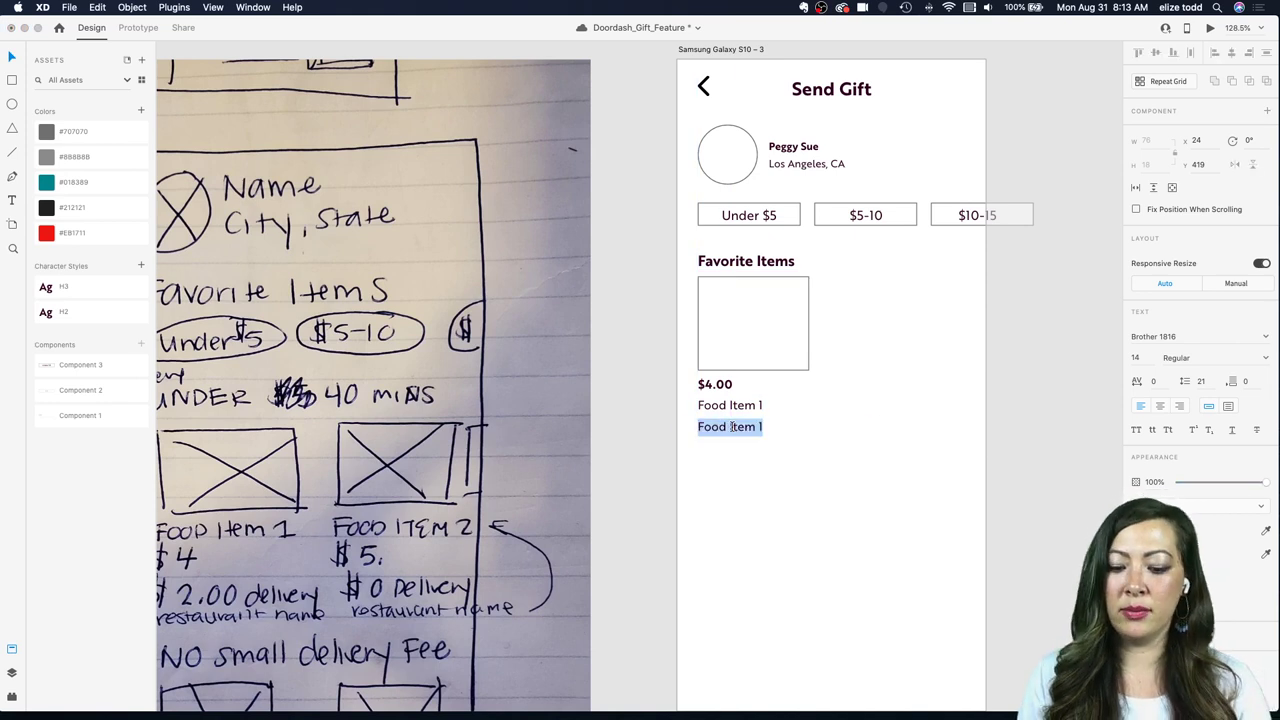
text(ORdere)
key(BackSpace)
key(BackSpace)
key(BackSpace)
key(BackSpace)
key(BackSpace)
key(BackSpace)
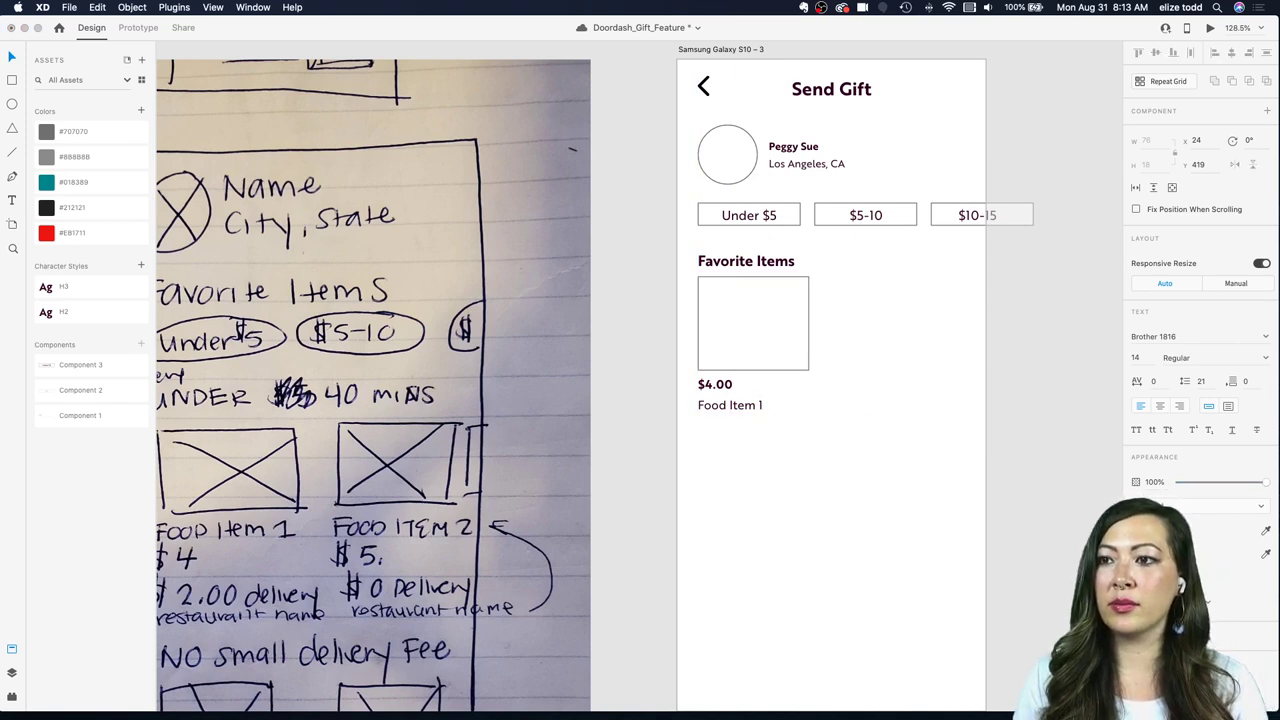
text(Ord)
key(BackSpace)
key(BackSpace)
key(BackSpace)
text(Ord)
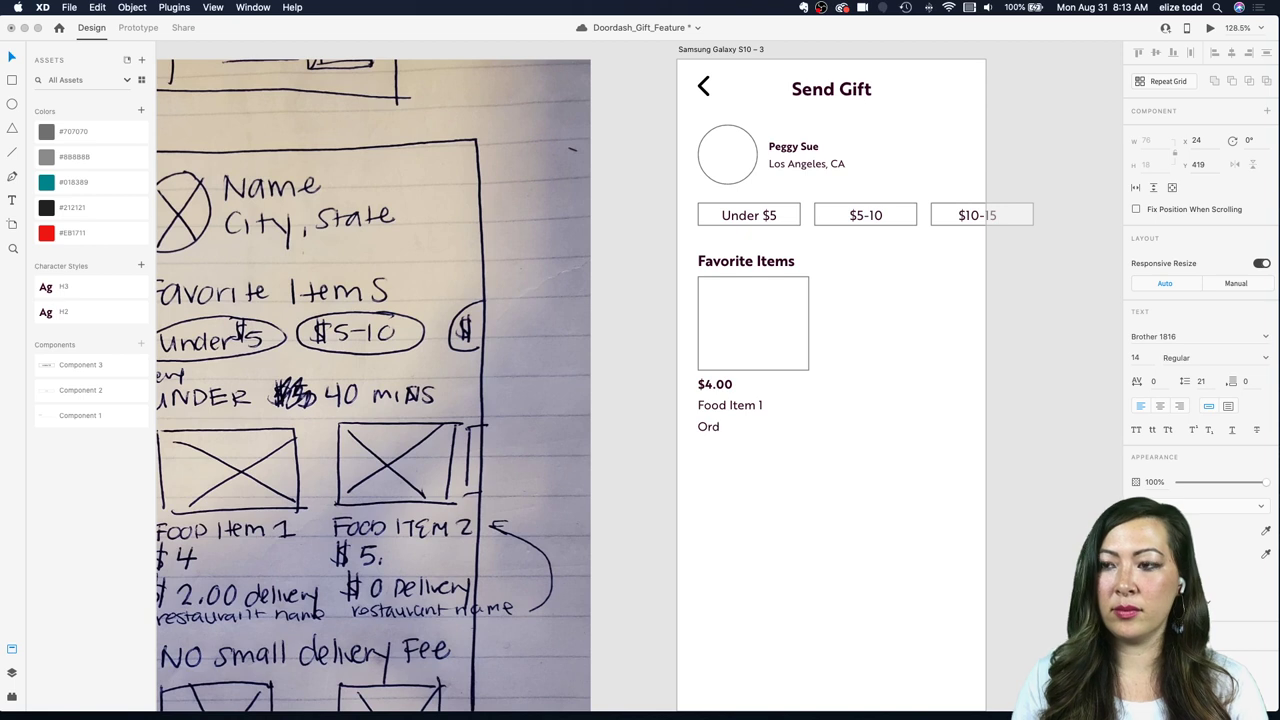
text(ered)
text( 40 )
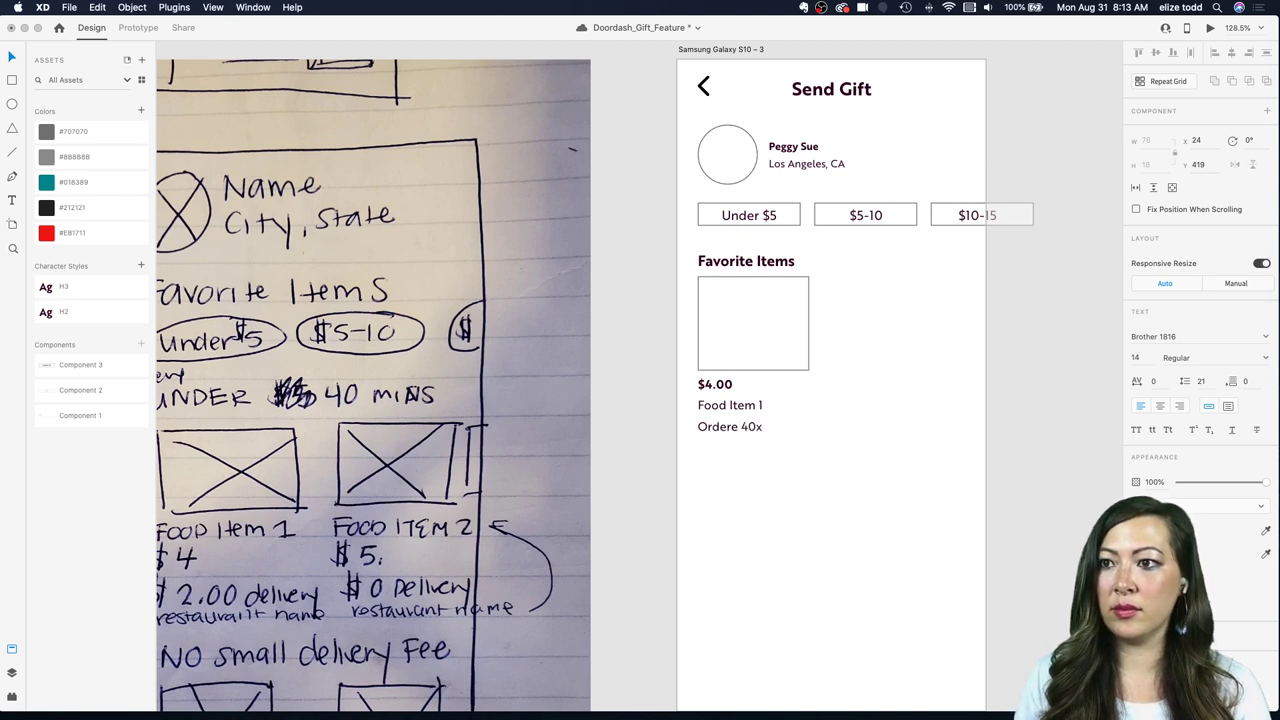
text(times)
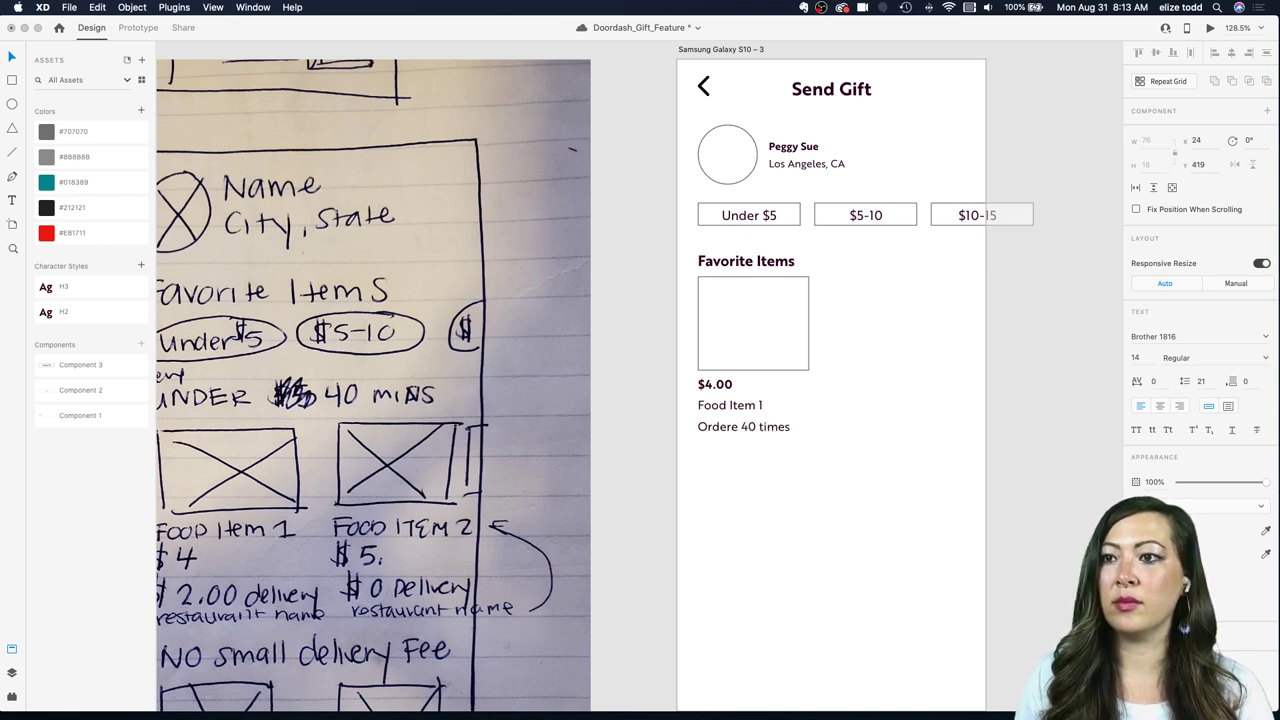
key(Escape)
double_click(740, 427)
click(739, 427)
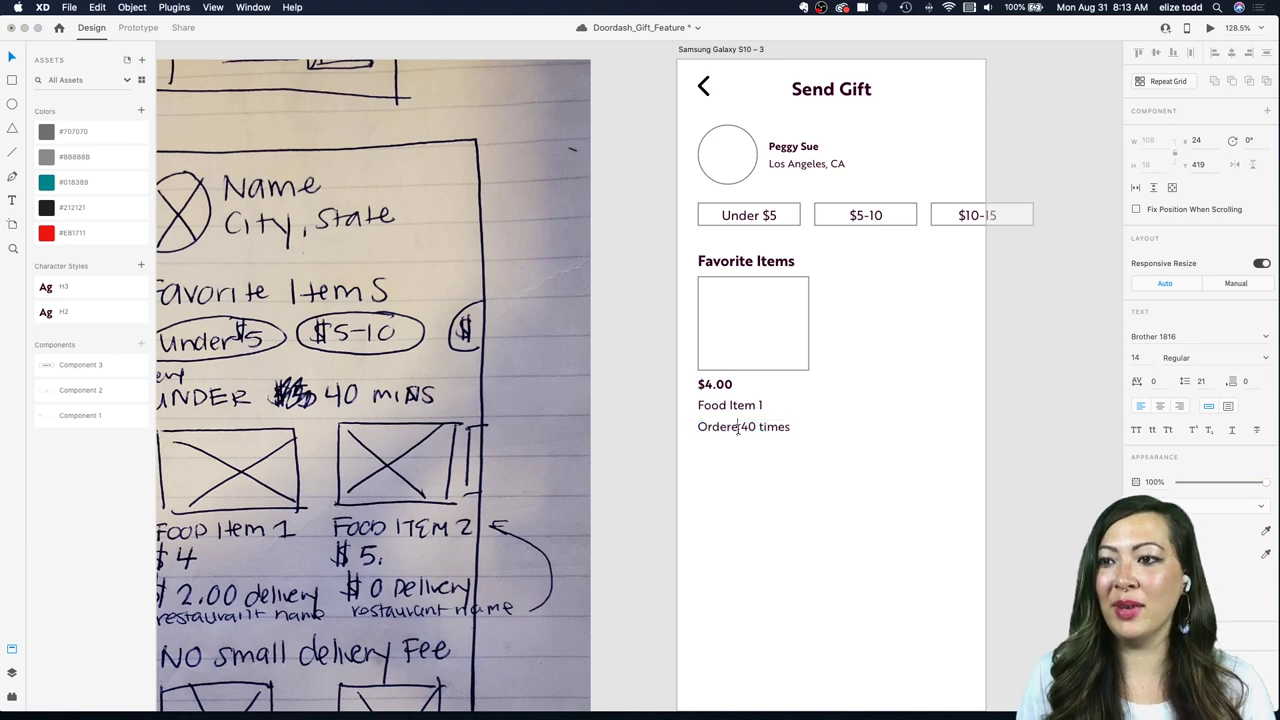
text(d)
key(Escape)
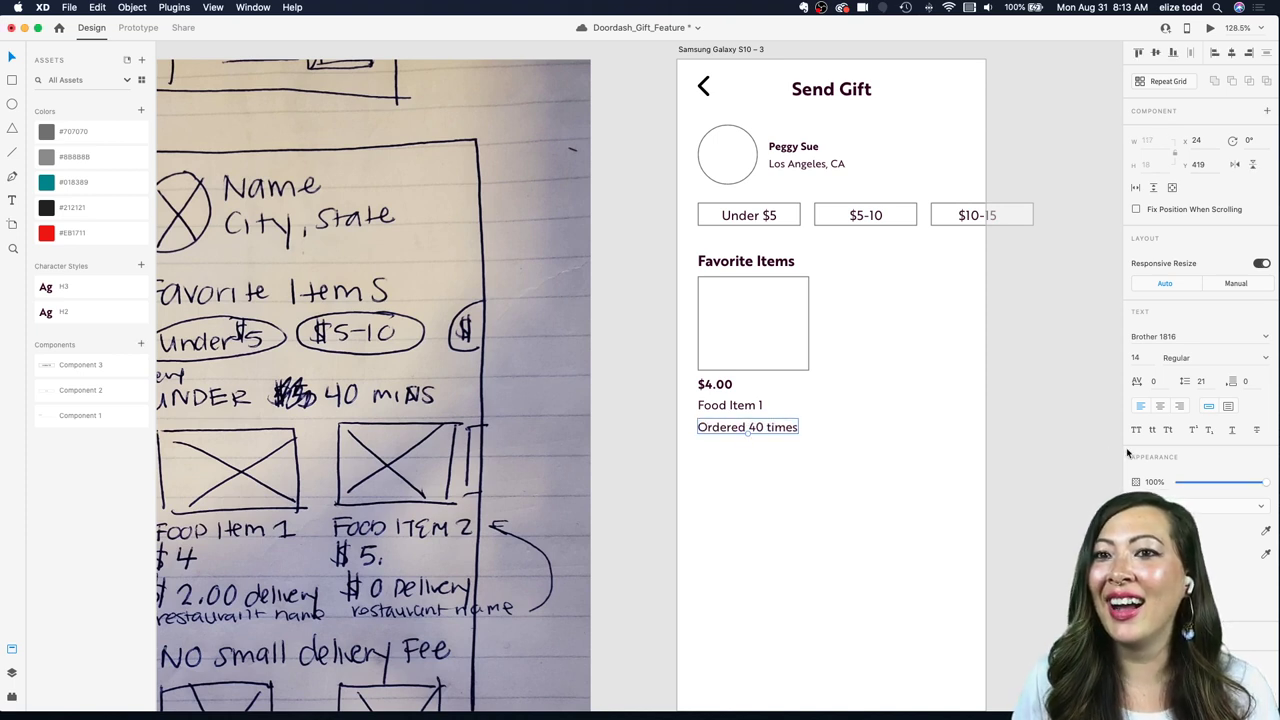
Step: Set the "Ordered 40 times" label's font size to 12 and move it slightly up to Y 417
click(1141, 358)
text(12)
key(Return)
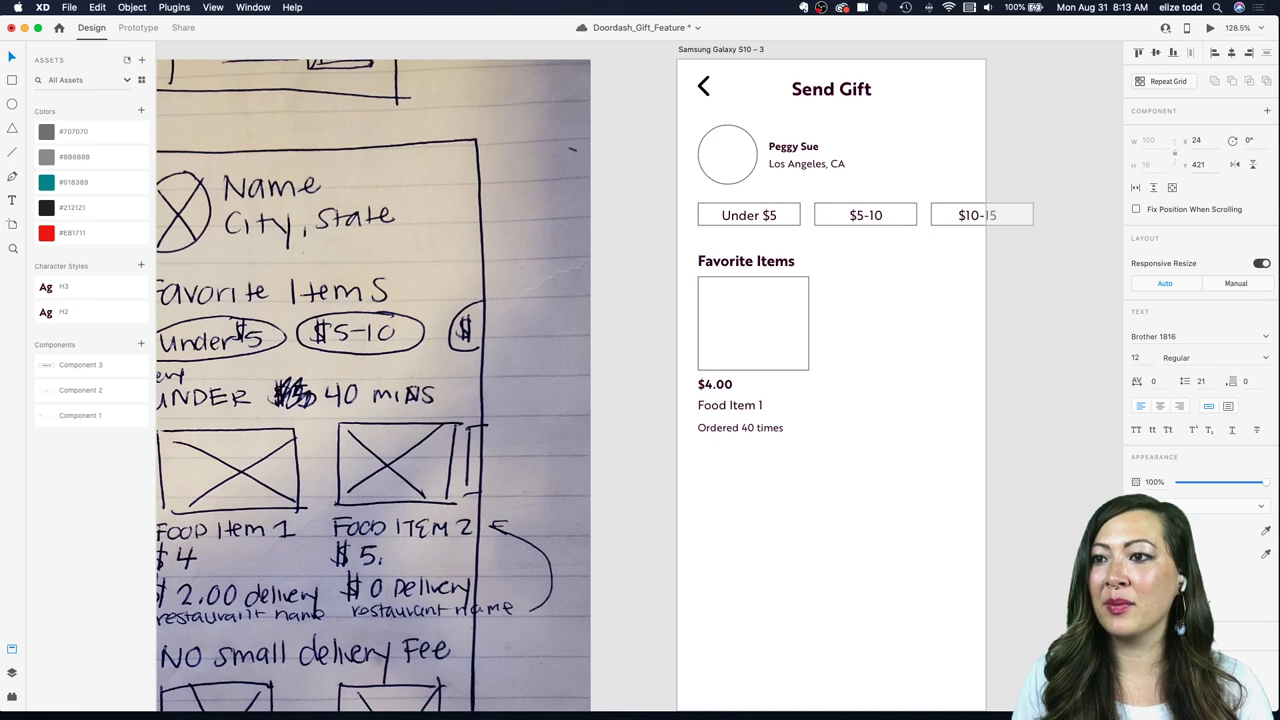
drag(736, 429, 735, 428)
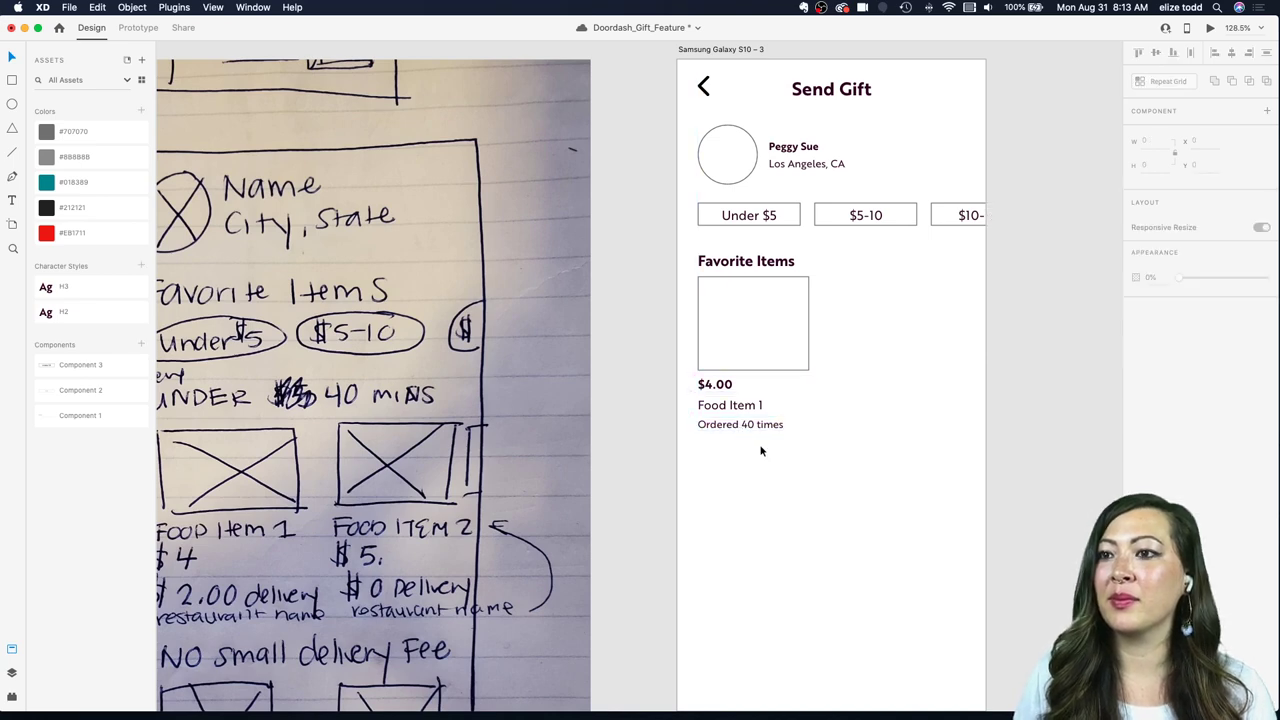
Step: Turn the placeholder and its three labels into a Repeat Grid extended horizontally past the artboard's right edge, and save the document
scroll(760, 448, down, 3)
drag(816, 448, 714, 332)
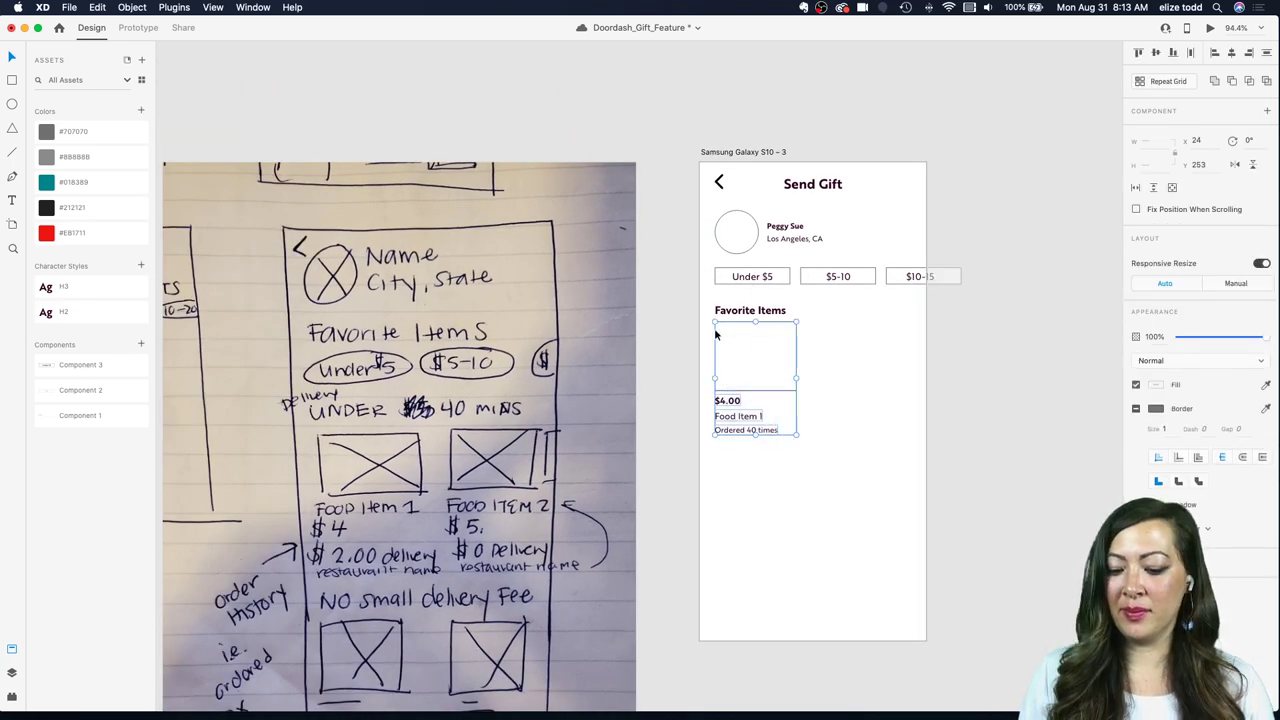
click(1156, 80)
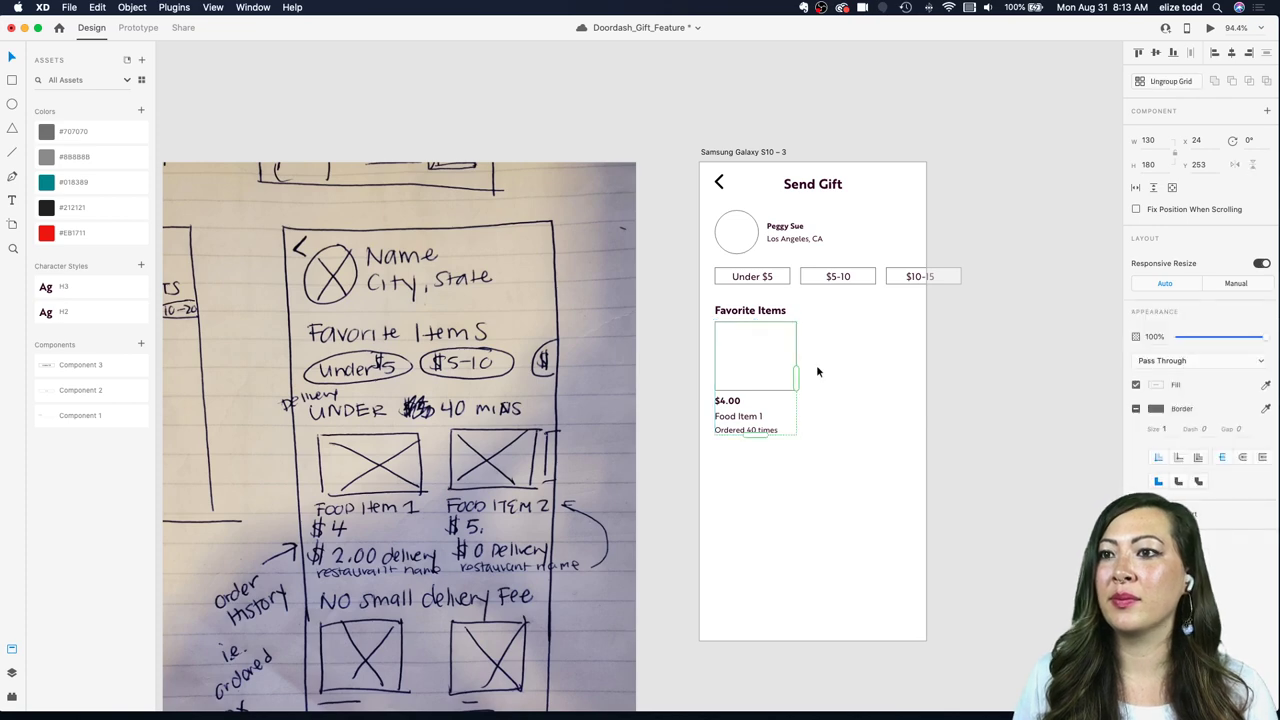
drag(796, 378, 1051, 378)
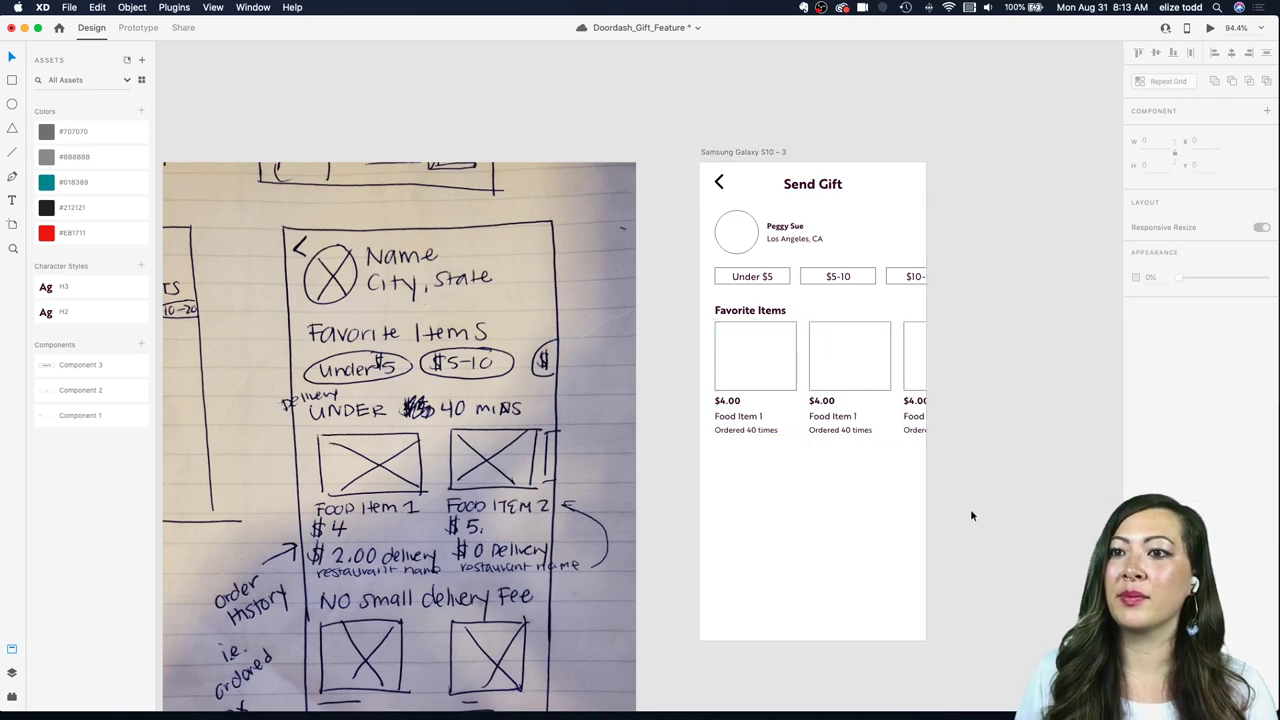
scroll(788, 403, up, 5)
scroll(757, 435, down, 5)
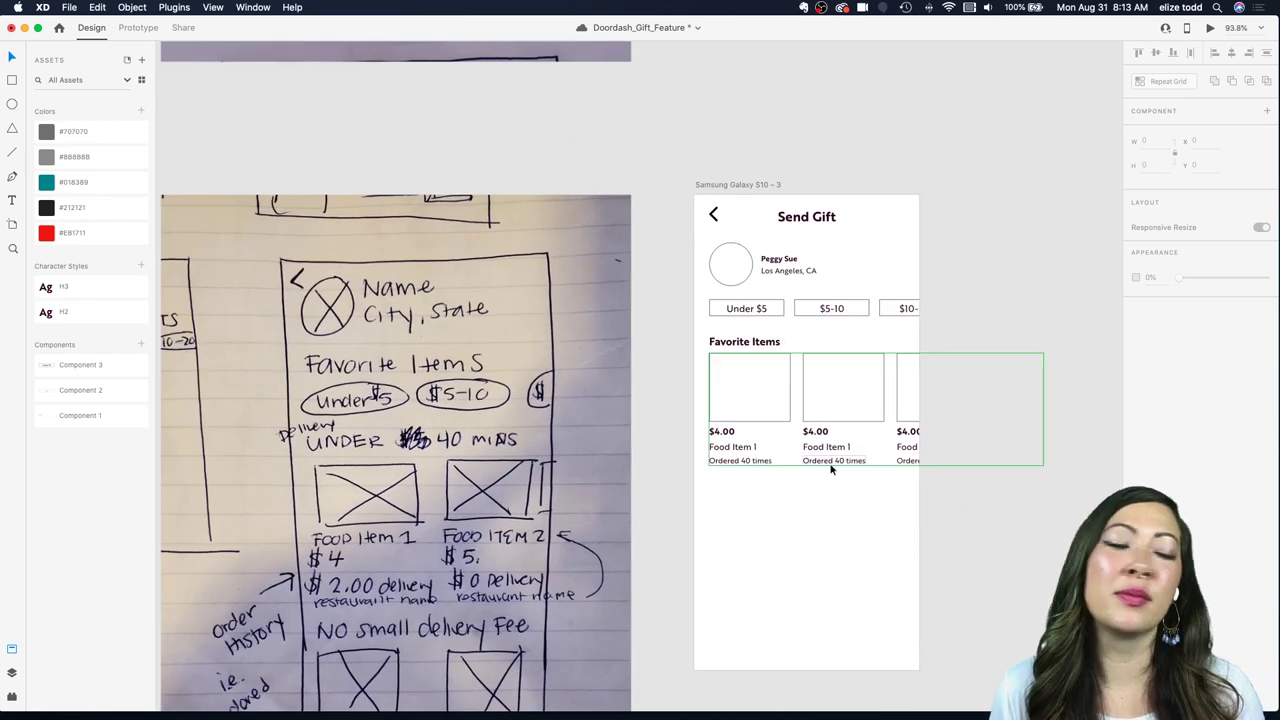
scroll(832, 463, right, 3)
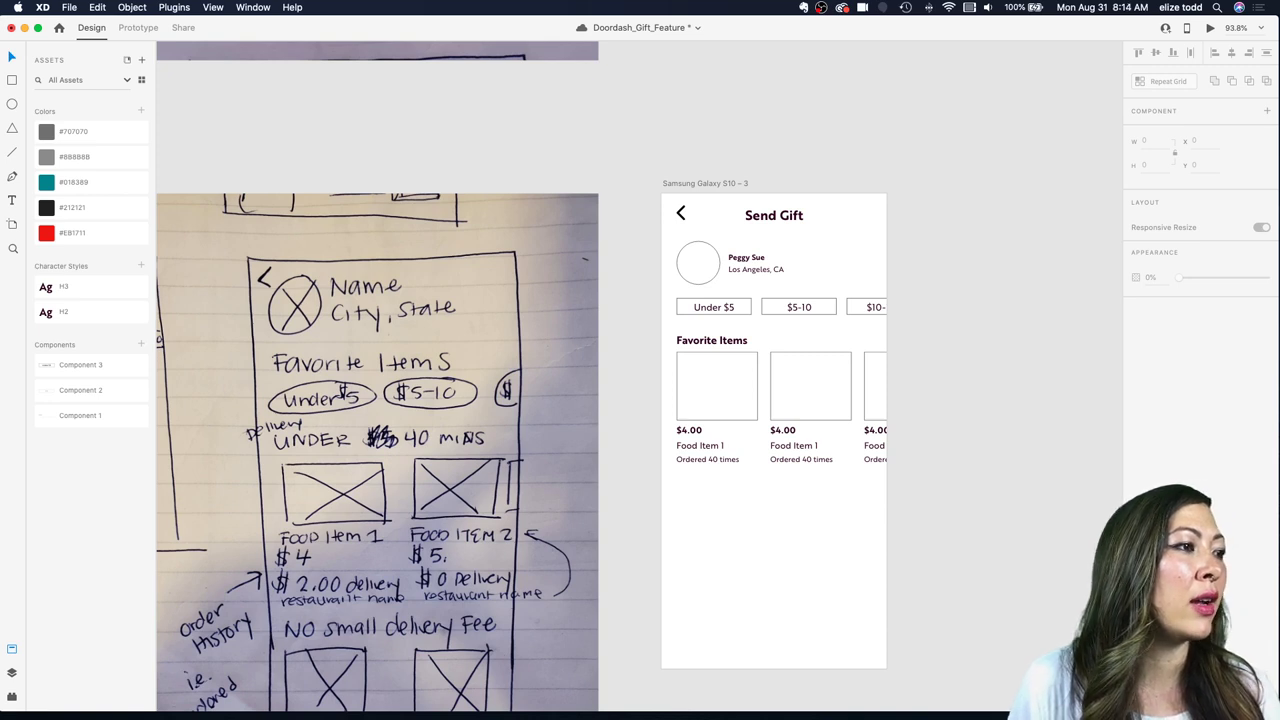
key(cmd+s)
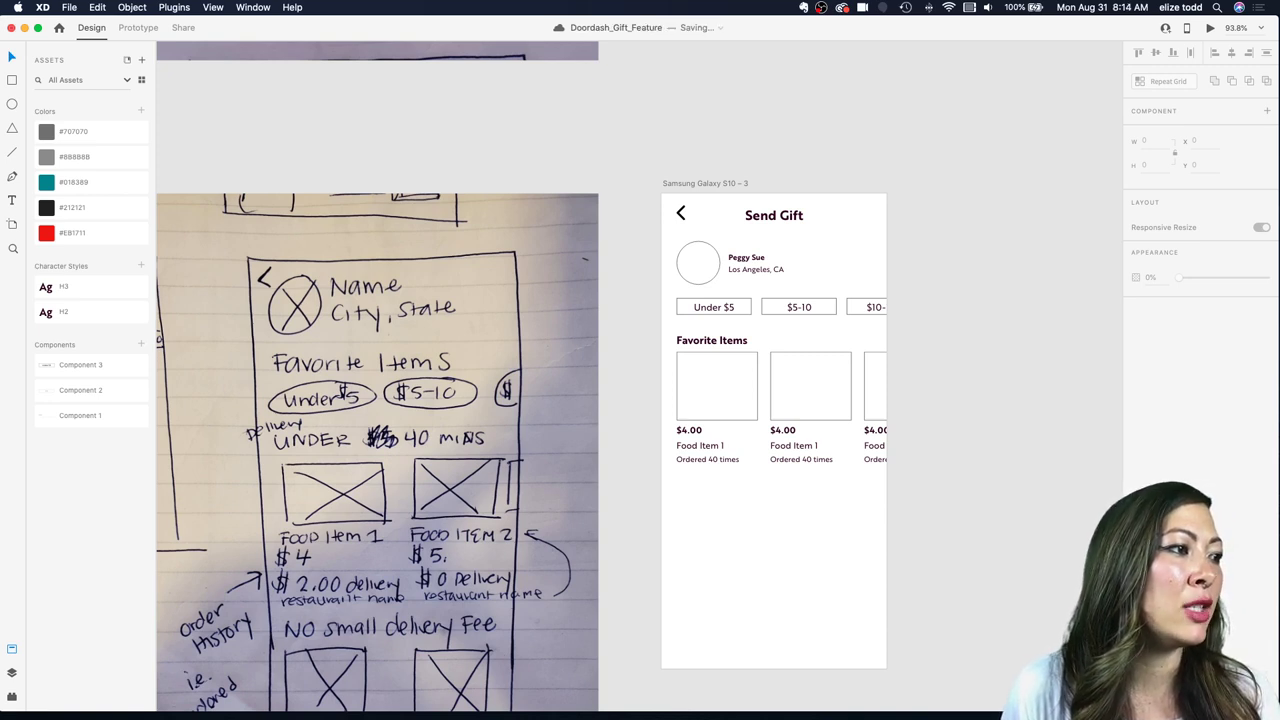
Step: Change the first favorite item's "Ordered 40 times" label to "Last Ordered"
click(717, 465)
double_click(716, 462)
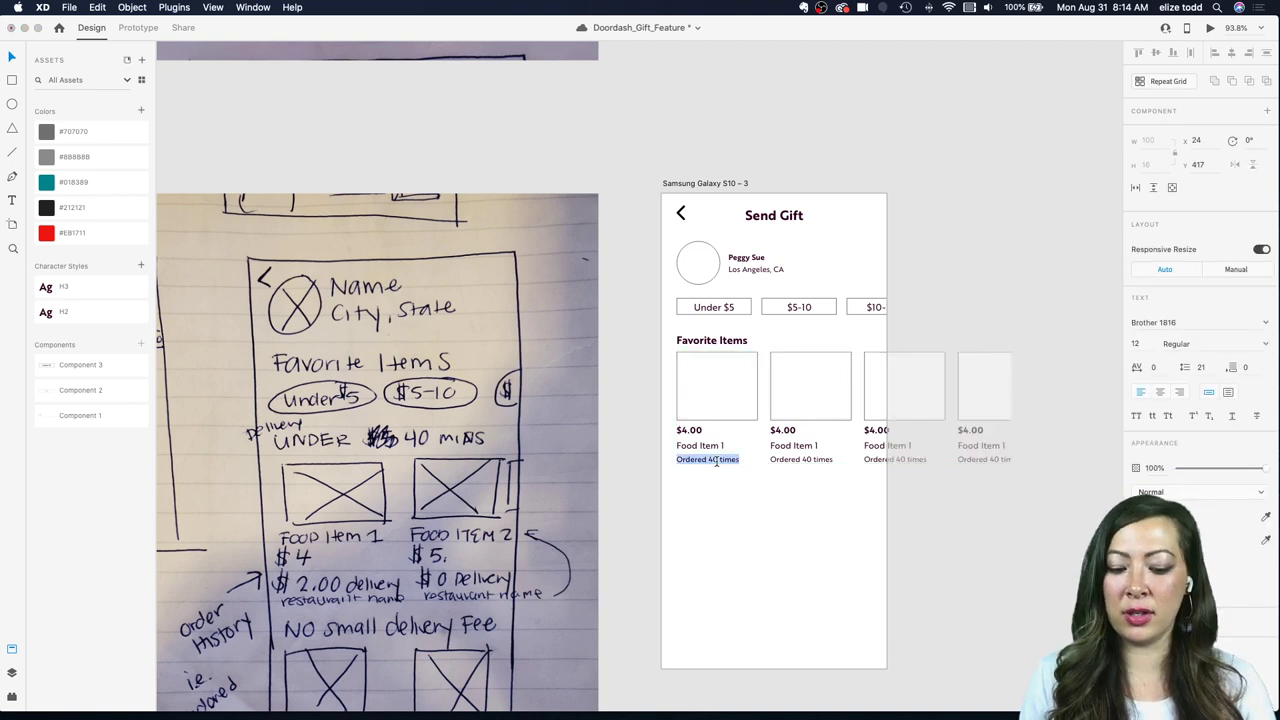
text(Las)
key(BackSpace)
key(BackSpace)
text(a)
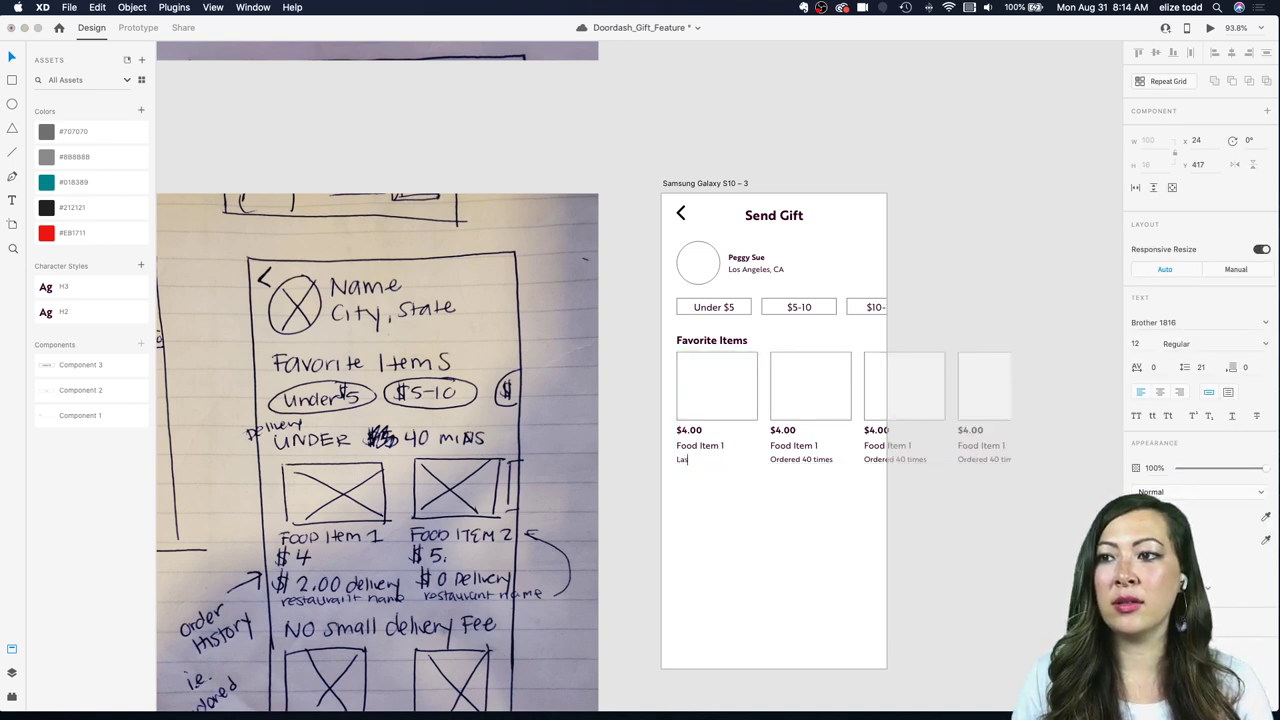
text(st Ordered)
key(Escape)
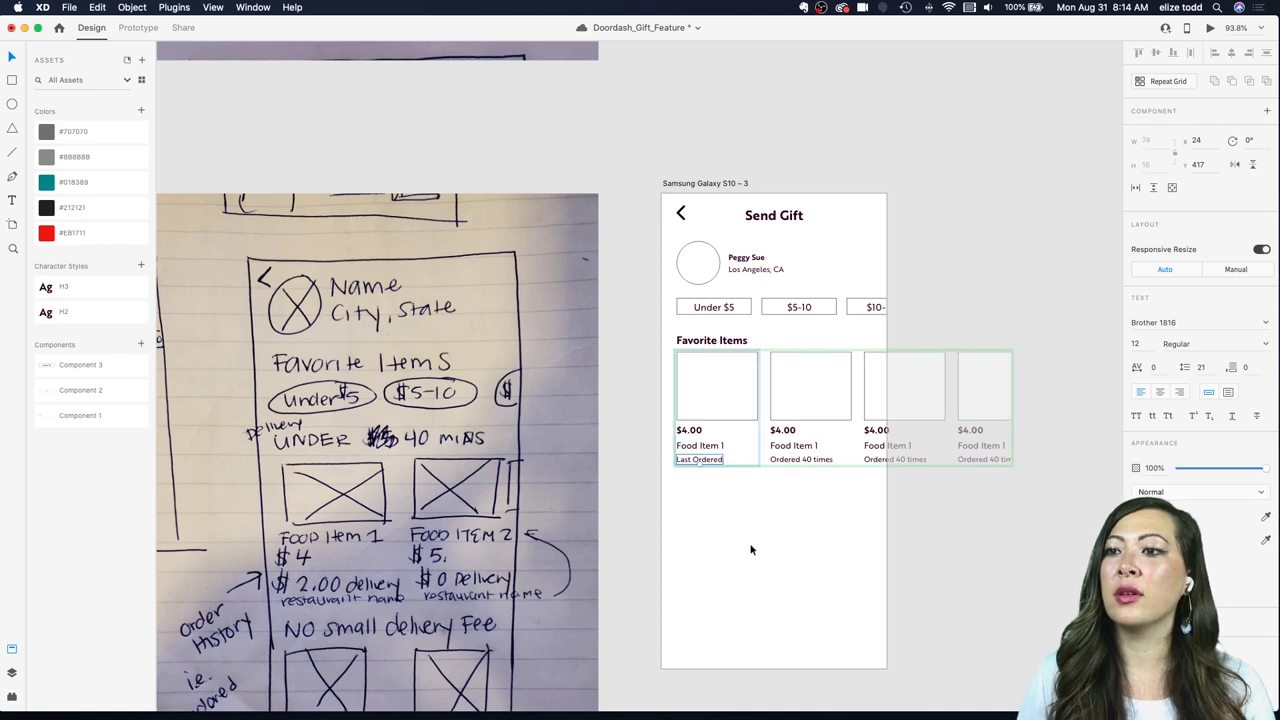
click(751, 549)
scroll(754, 458, up, 5)
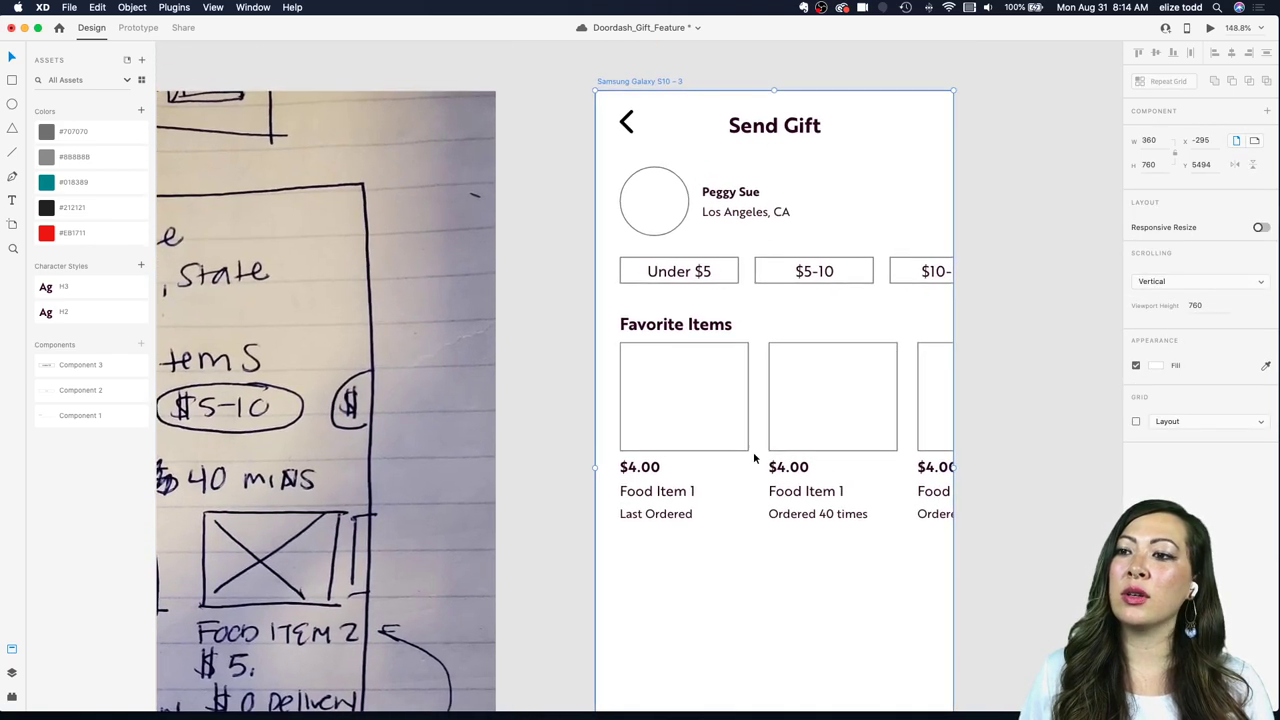
Step: Try deleting the order-history label from the Favorite Items grid, review the row without it, and undo the deletion
double_click(815, 512)
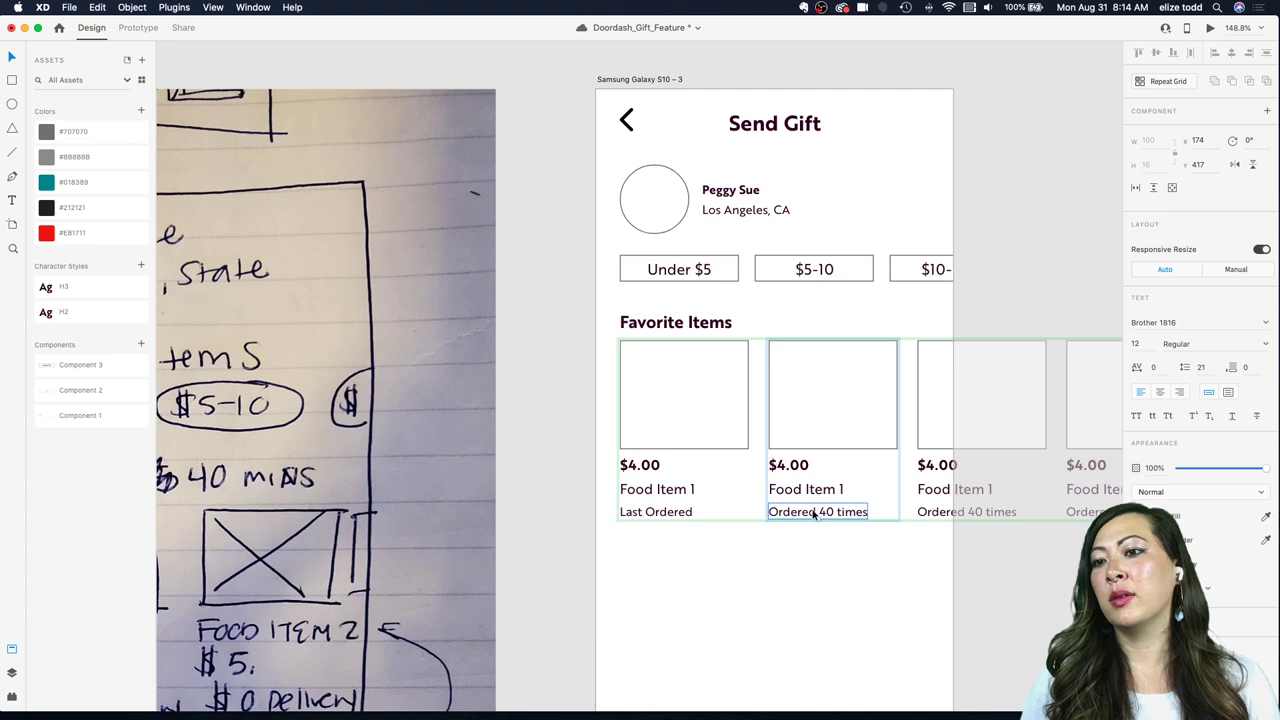
key(BackSpace)
key(super+z)
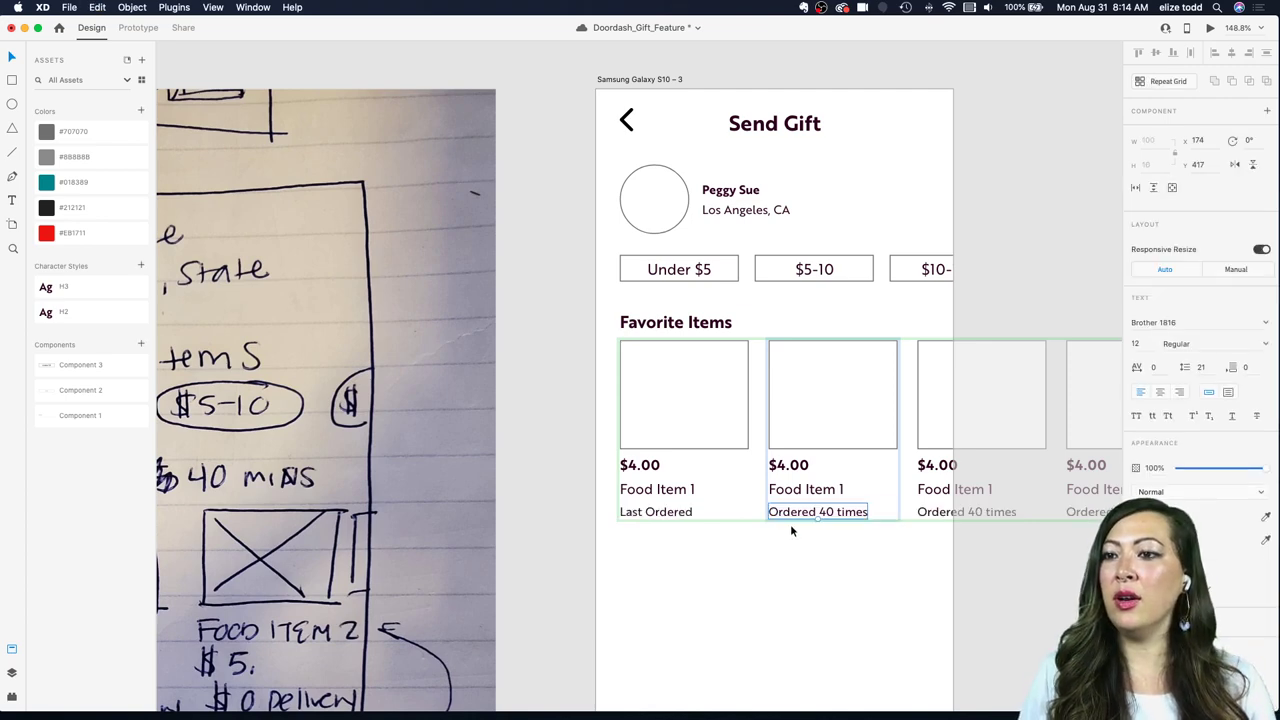
double_click(797, 515)
key(BackSpace)
click(775, 575)
scroll(775, 580, down, 5)
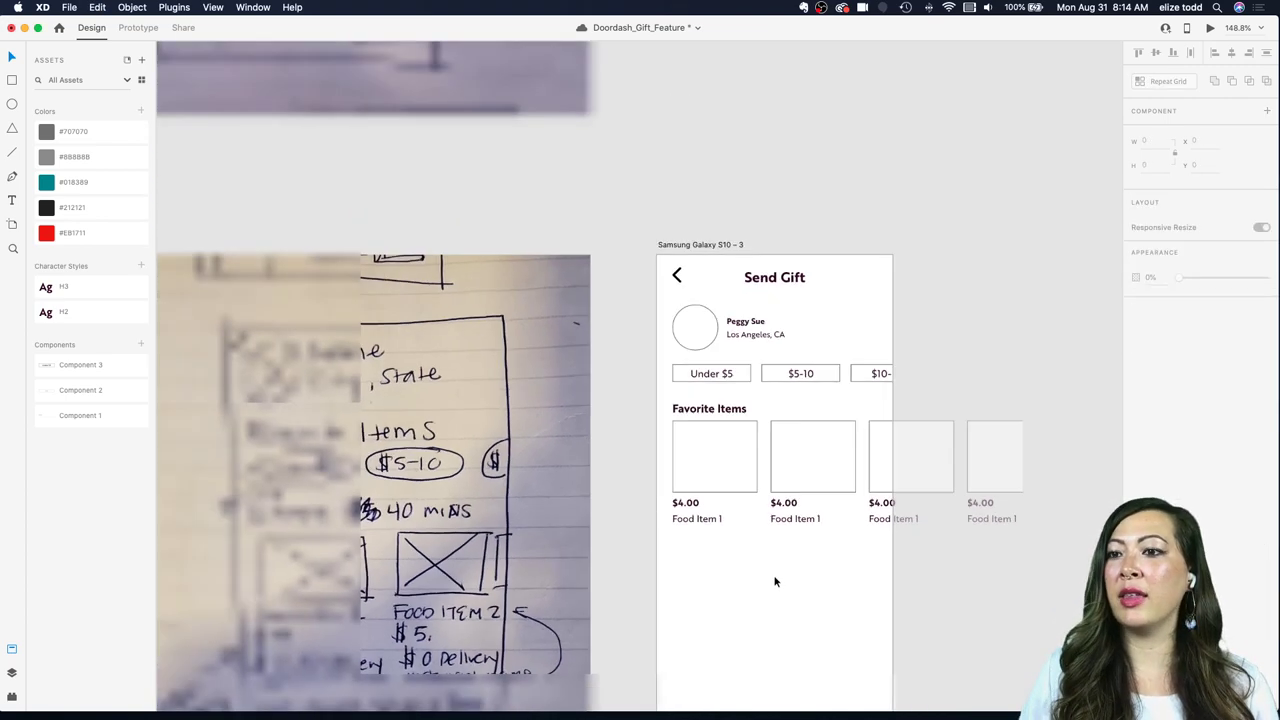
scroll(775, 581, down, 2)
scroll(775, 581, down, 2)
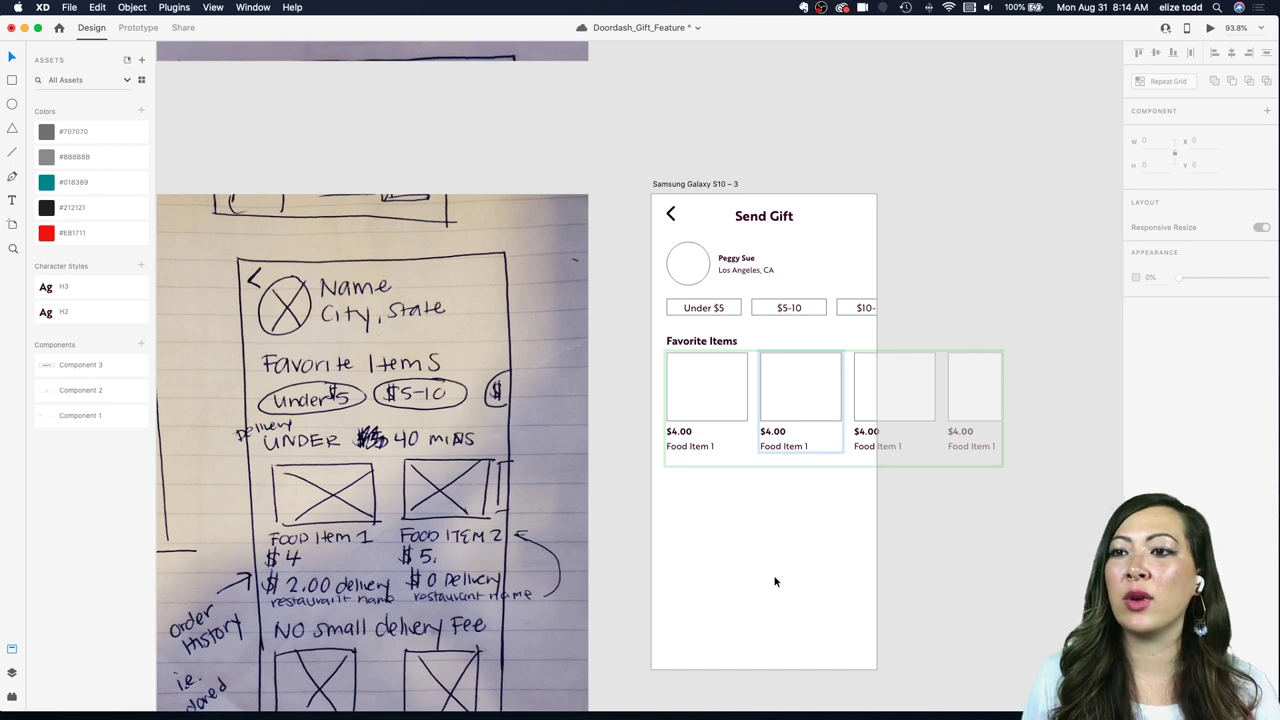
key(super+z)
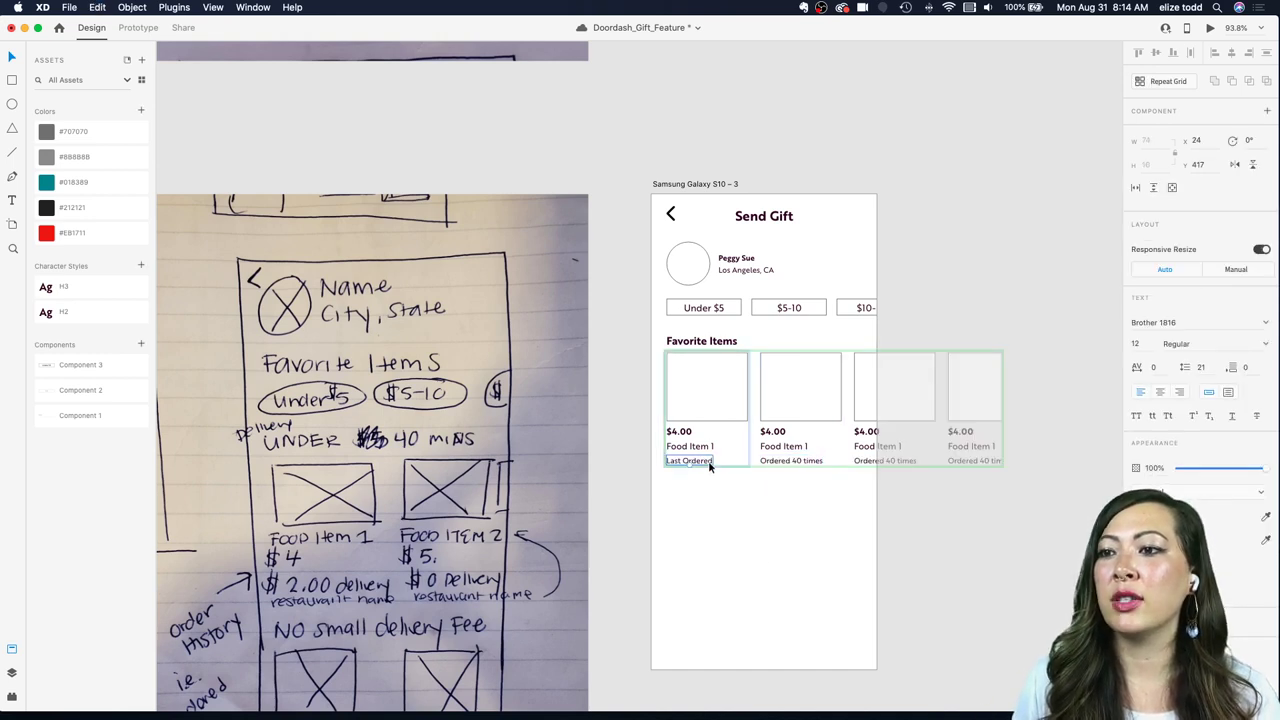
Step: Remove the order-history label from the Favorite Items Repeat Grid, shortening the grid to a height of 165, and save the document
key(Delete)
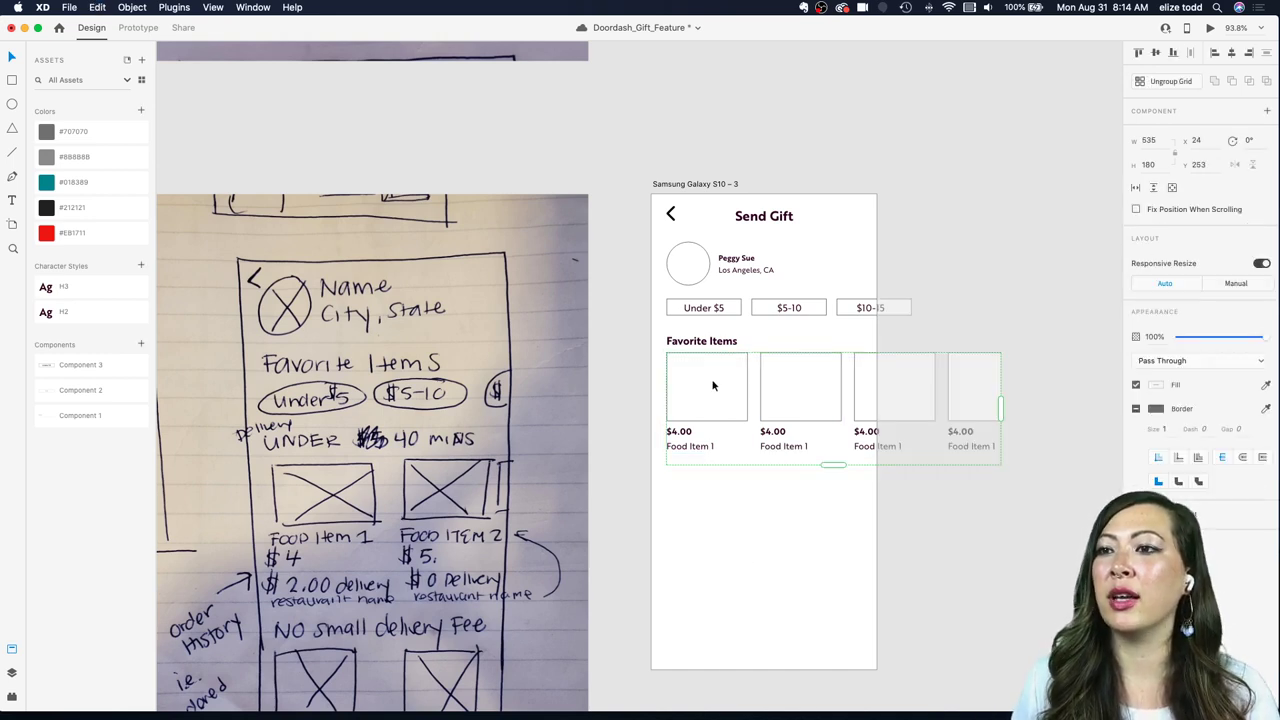
drag(834, 465, 833, 451)
scroll(832, 453, down, 5)
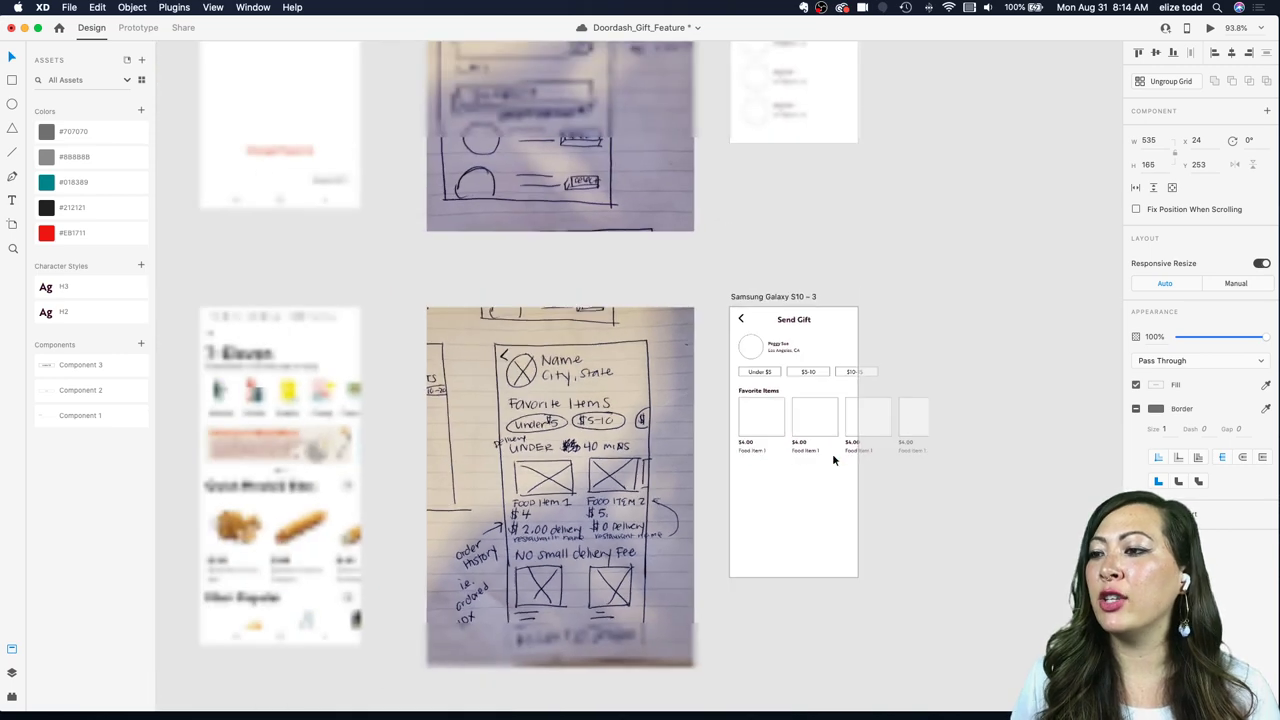
scroll(435, 478, up, 5)
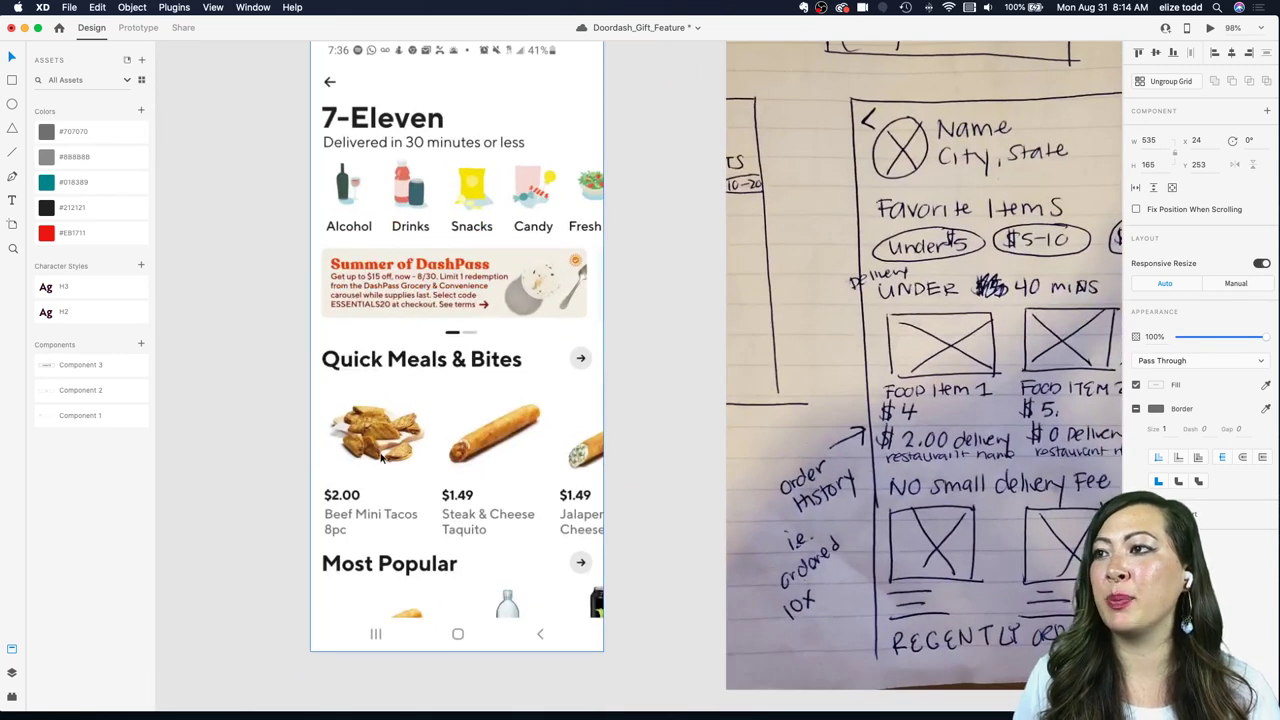
scroll(517, 397, down, 3)
scroll(358, 375, up, 3)
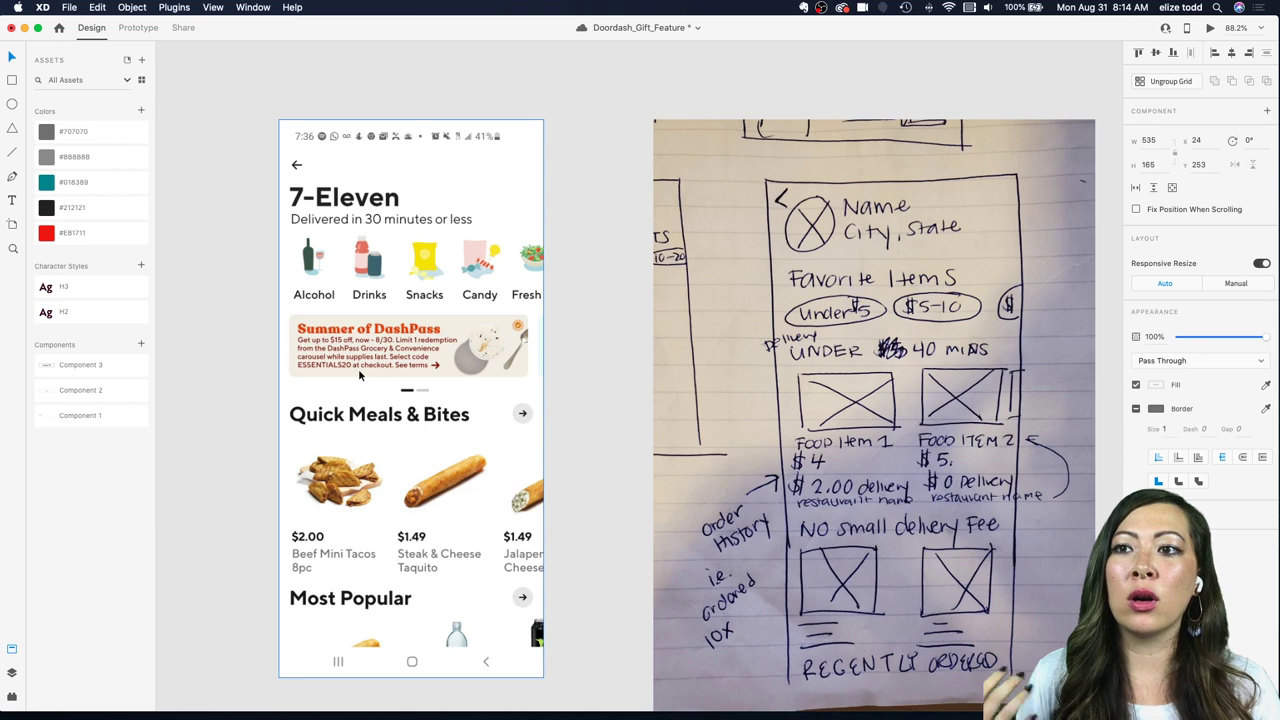
key(super+s)
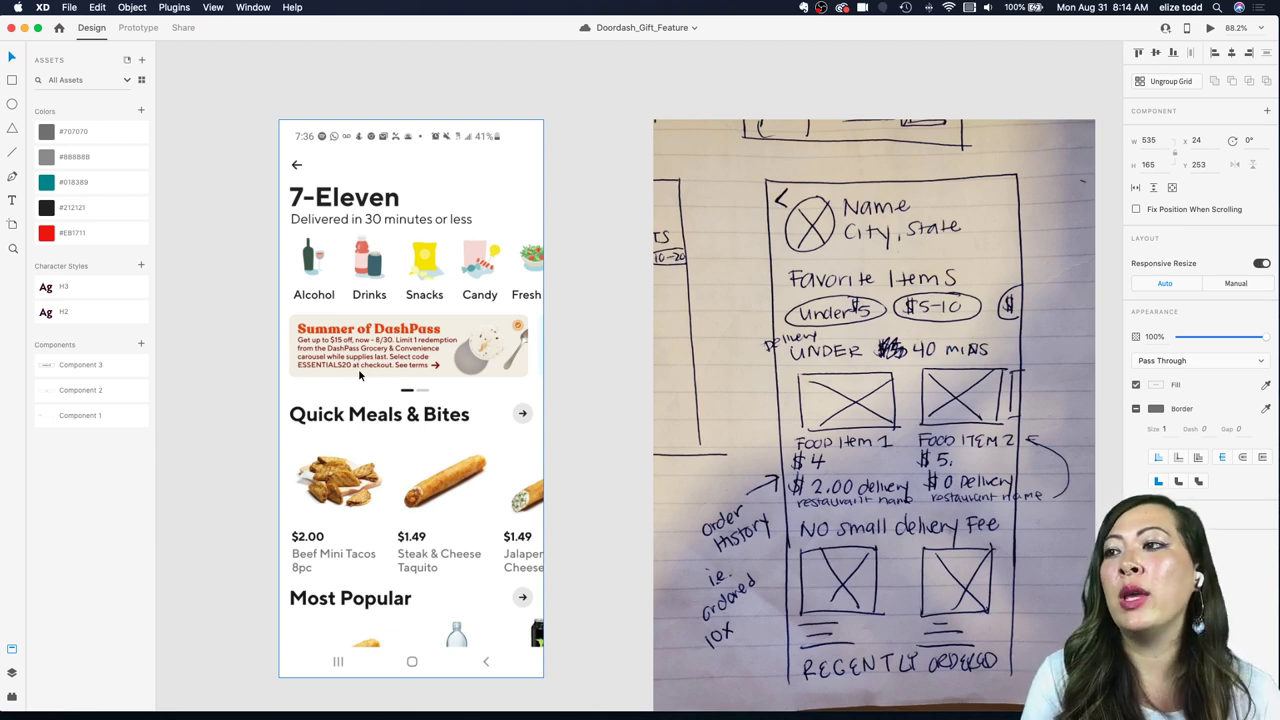
Step: Compare the item details in the hand-drawn sketch with the item layout on the 7-Eleven reference screen
scroll(358, 368, down, 2)
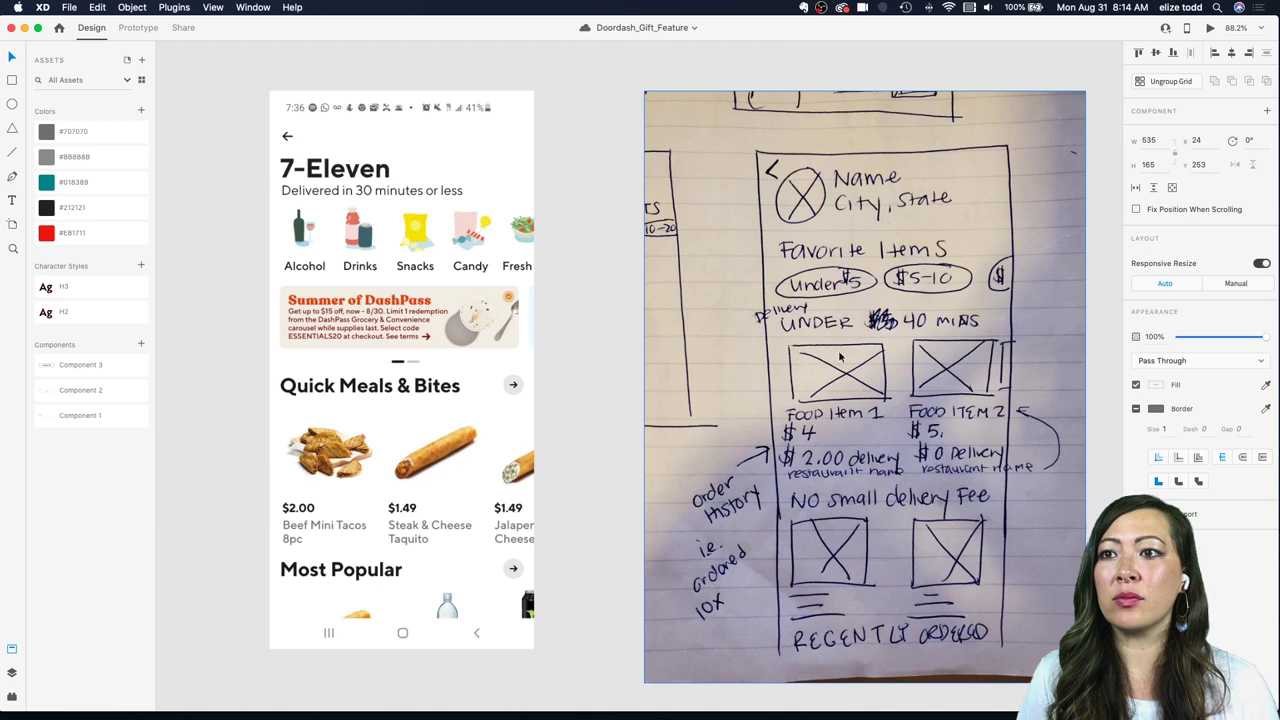
click(893, 357)
scroll(893, 357, down, 1)
scroll(816, 447, right, 2)
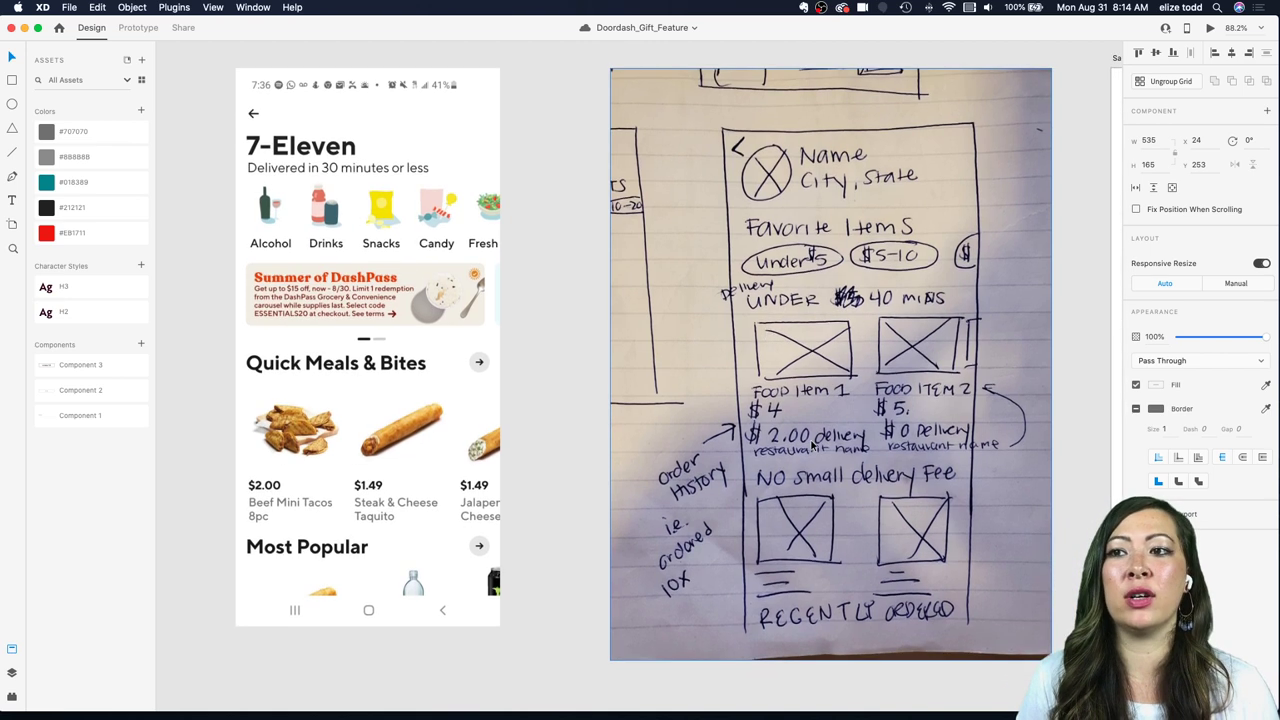
key(Escape)
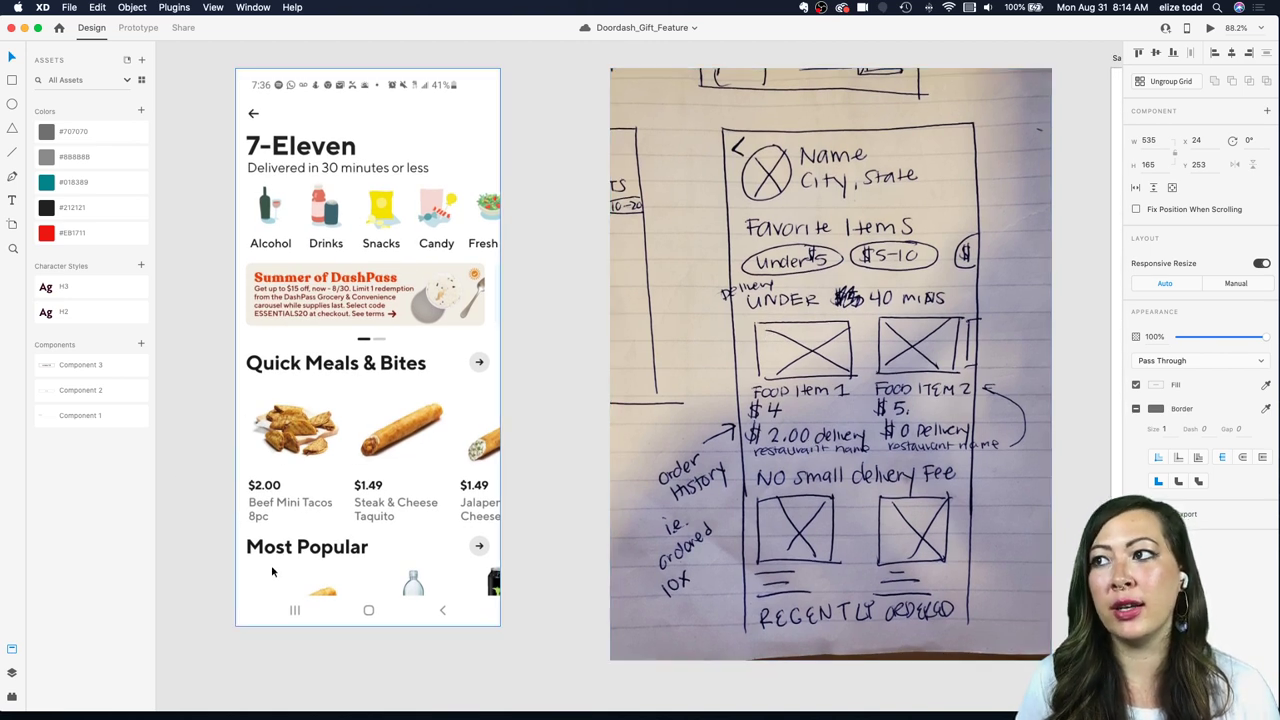
scroll(330, 547, down, 5)
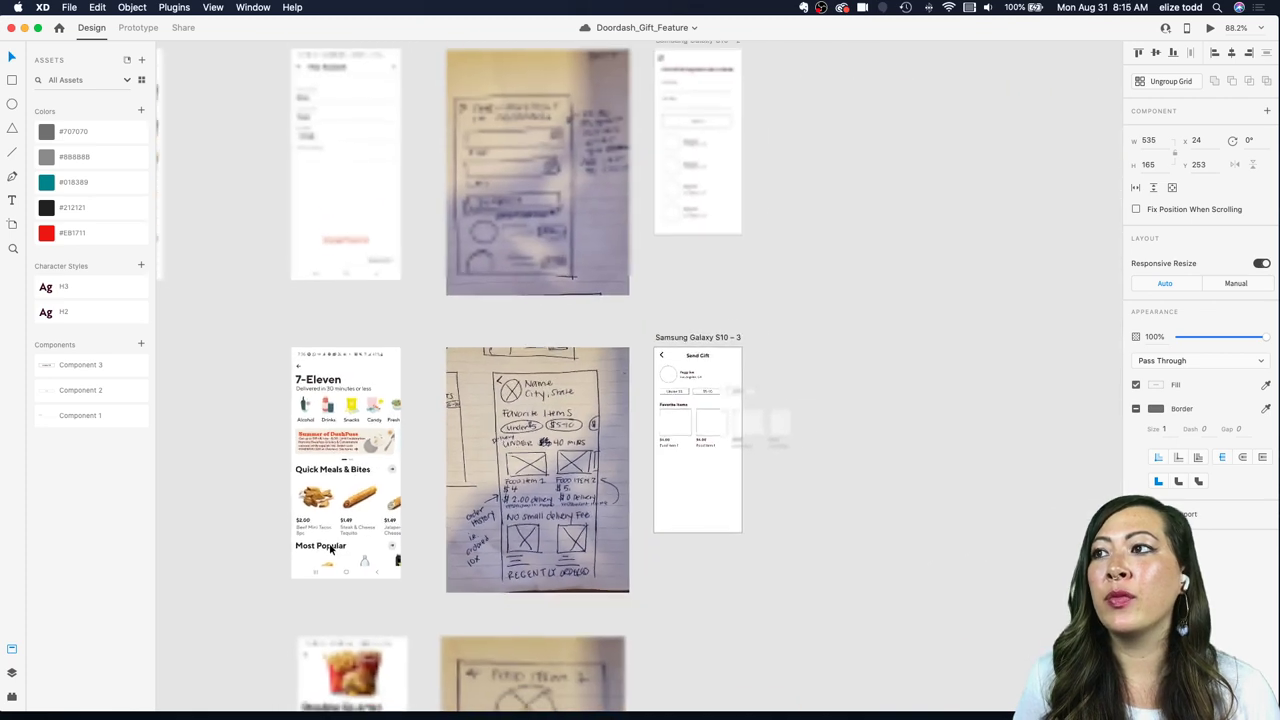
scroll(330, 547, up, 3)
scroll(329, 543, down, 2)
Step: Examine how the home screen mockup presents delivery time and fee under a store, and compare it with the Send Gift artboard
scroll(329, 543, right, 1)
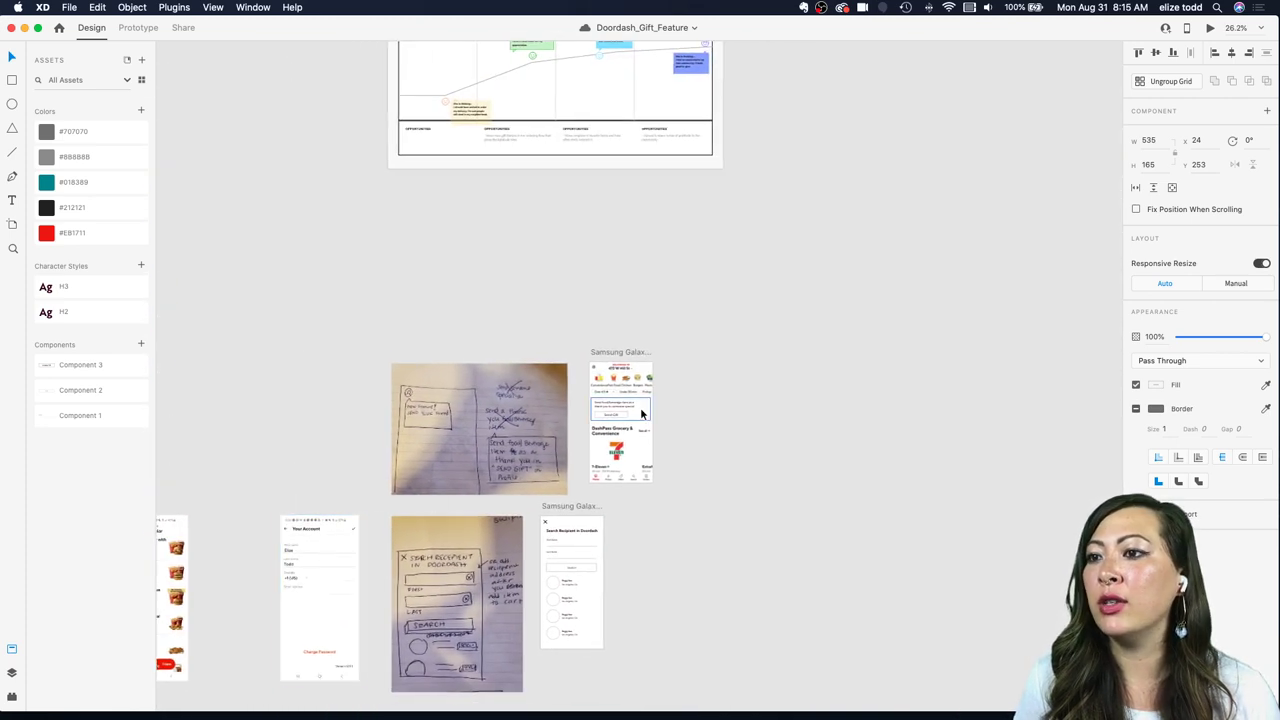
scroll(640, 407, up, 5)
scroll(640, 407, down, 1)
scroll(631, 473, up, 5)
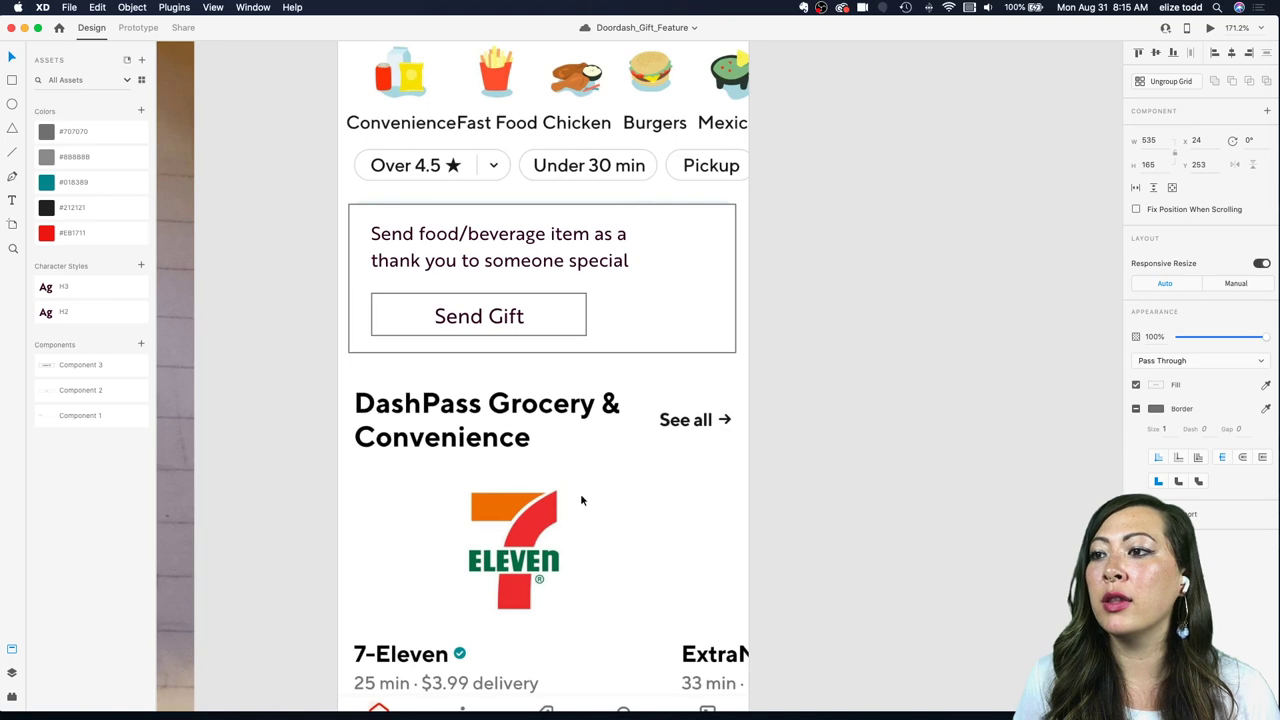
scroll(580, 500, down, 2)
scroll(545, 521, down, 2)
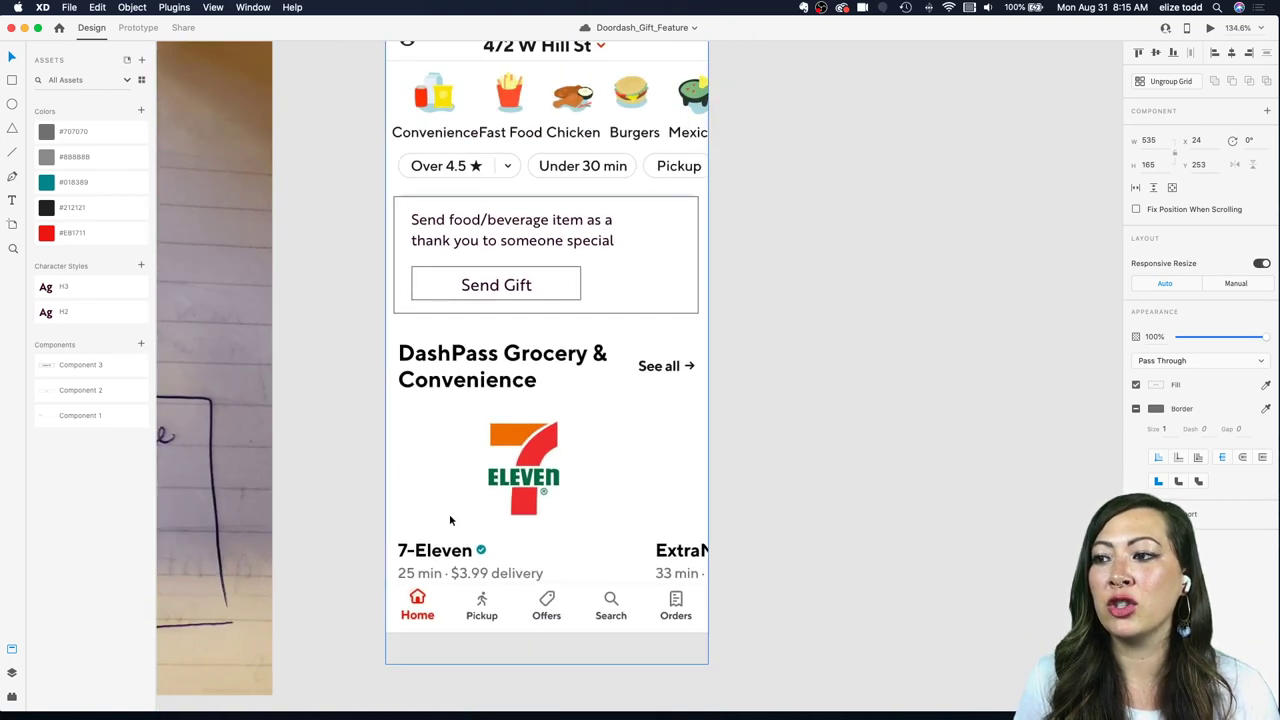
scroll(623, 428, down, 3)
scroll(623, 428, down, 6)
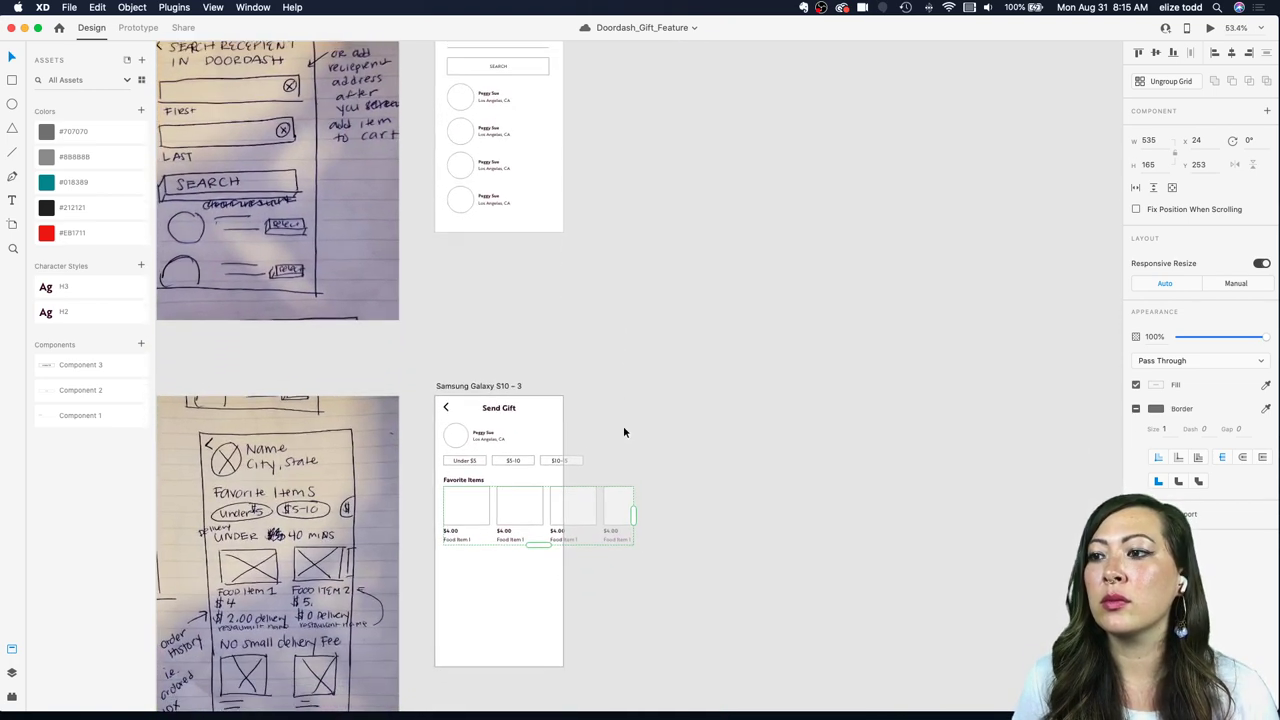
scroll(499, 456, up, 8)
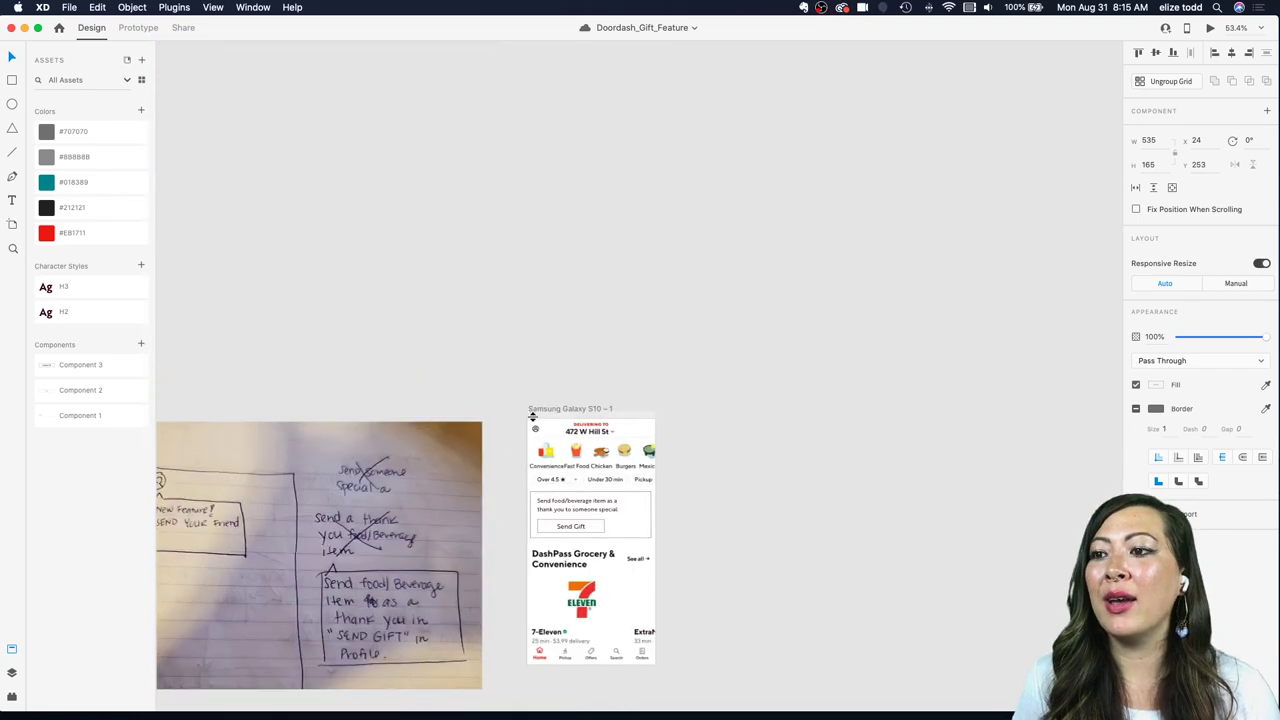
scroll(533, 416, down, 4)
scroll(533, 416, up, 1)
scroll(615, 390, down, 6)
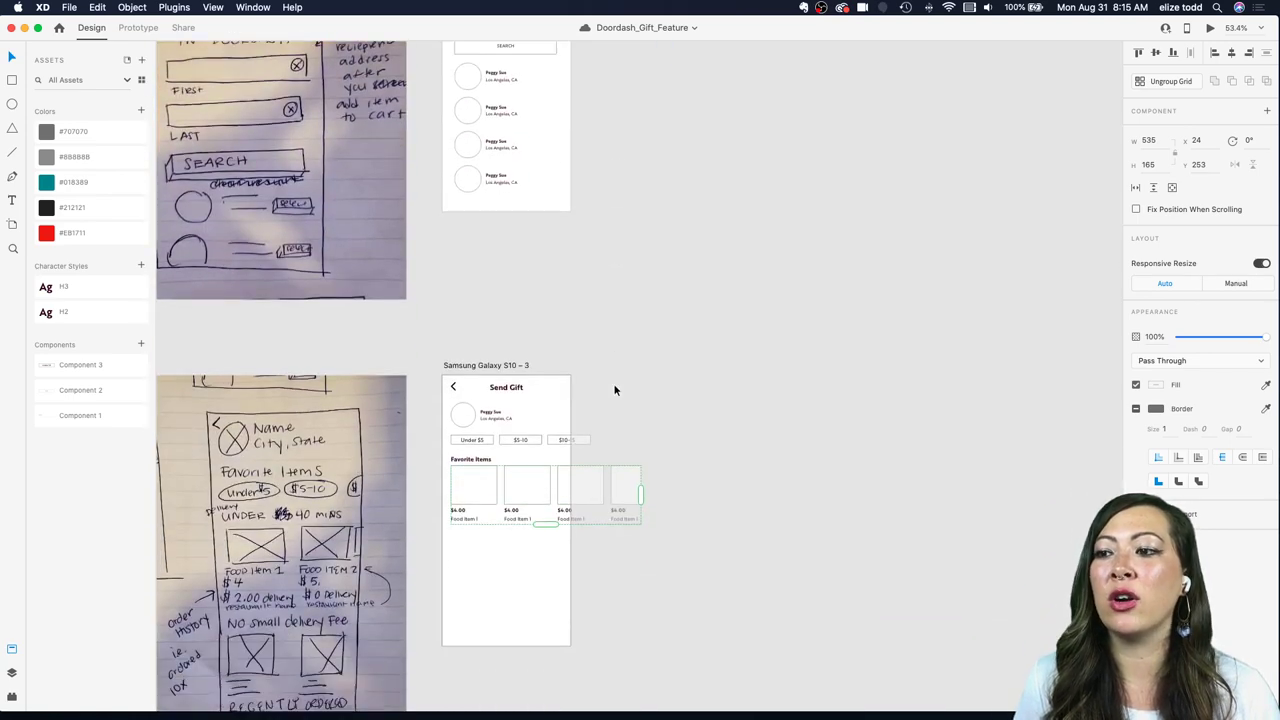
Step: Duplicate the first favorite item's $4.00 label within the Repeat Grid and place the copy beside it at X 109, Y 369
scroll(615, 390, down, 2)
scroll(509, 391, up, 3)
scroll(522, 528, up, 4)
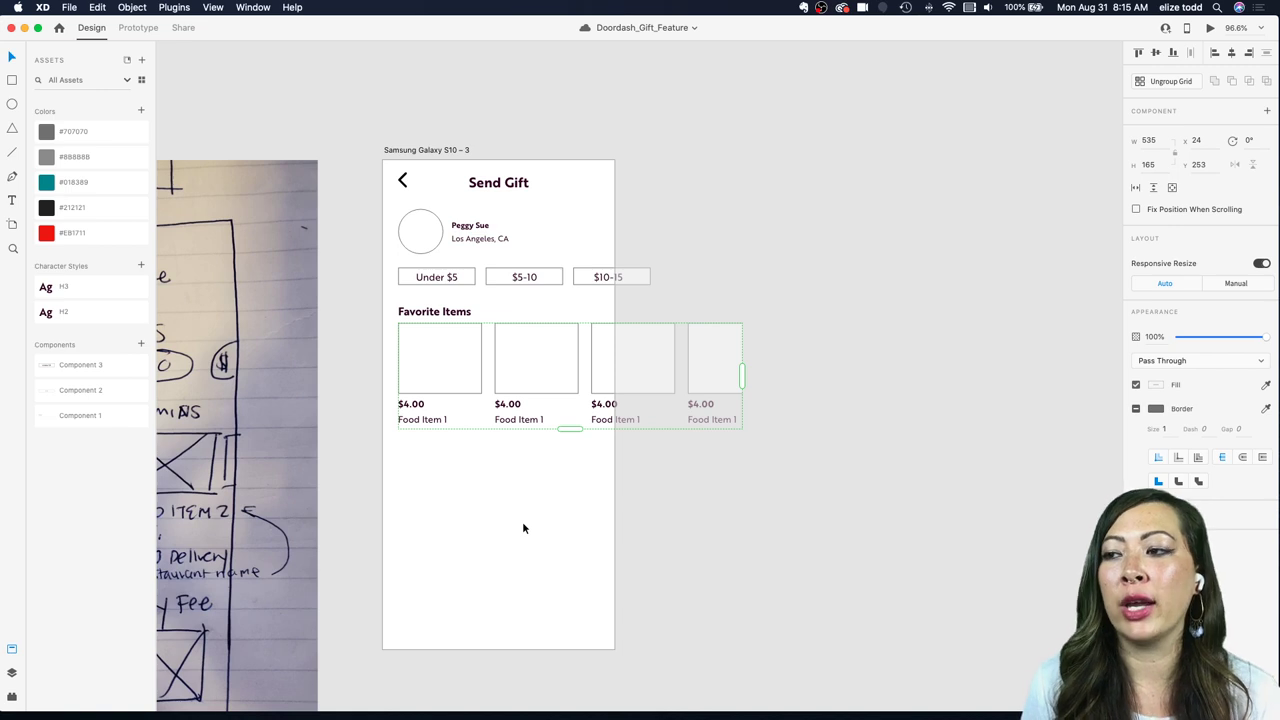
scroll(420, 428, up, 3)
double_click(420, 424)
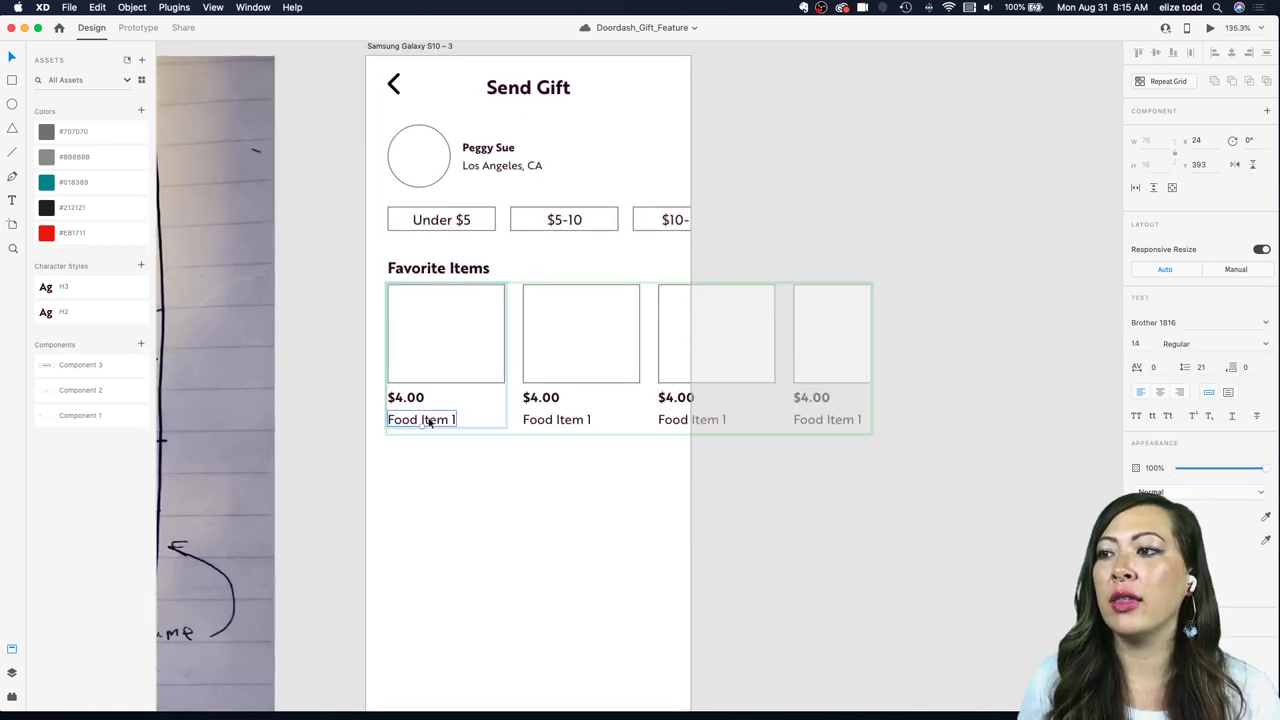
mouse_move(421, 421)
mouse_down()
mouse_move(424, 398)
mouse_move(506, 398)
mouse_move(433, 400)
mouse_up()
key(Delete)
click(408, 400)
key(super+c)
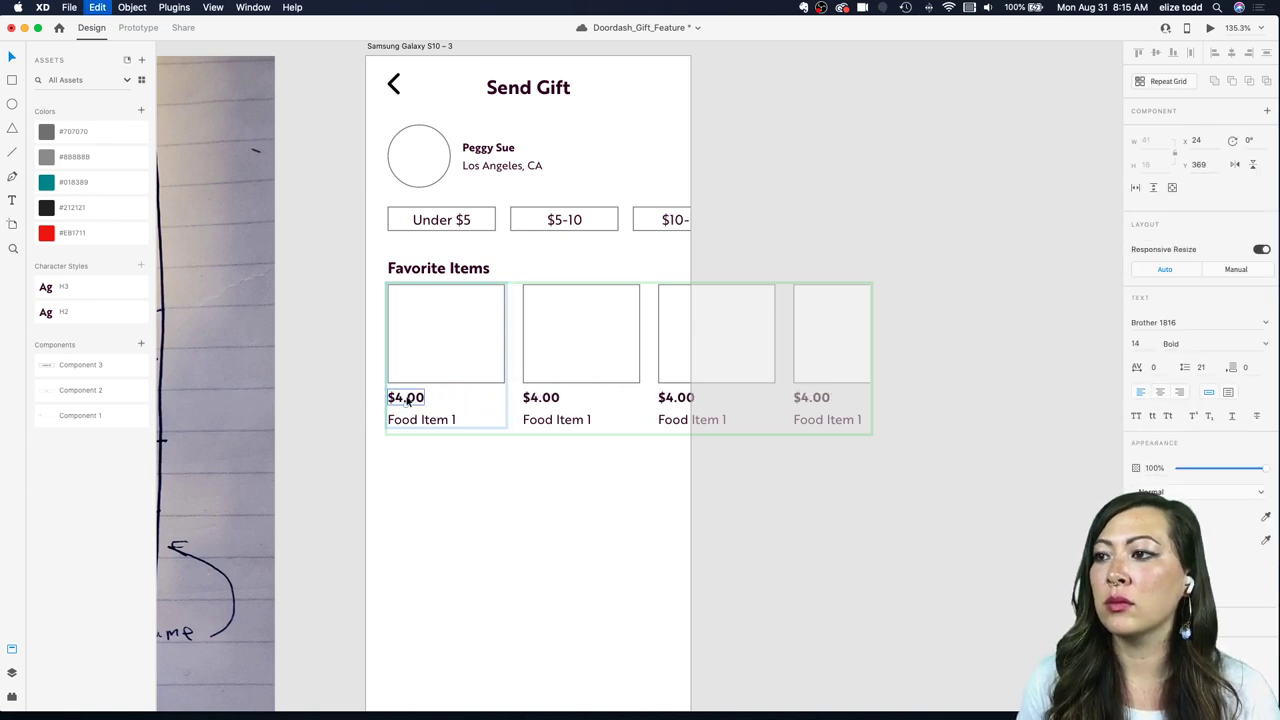
key(super+v)
drag(446, 356, 487, 397)
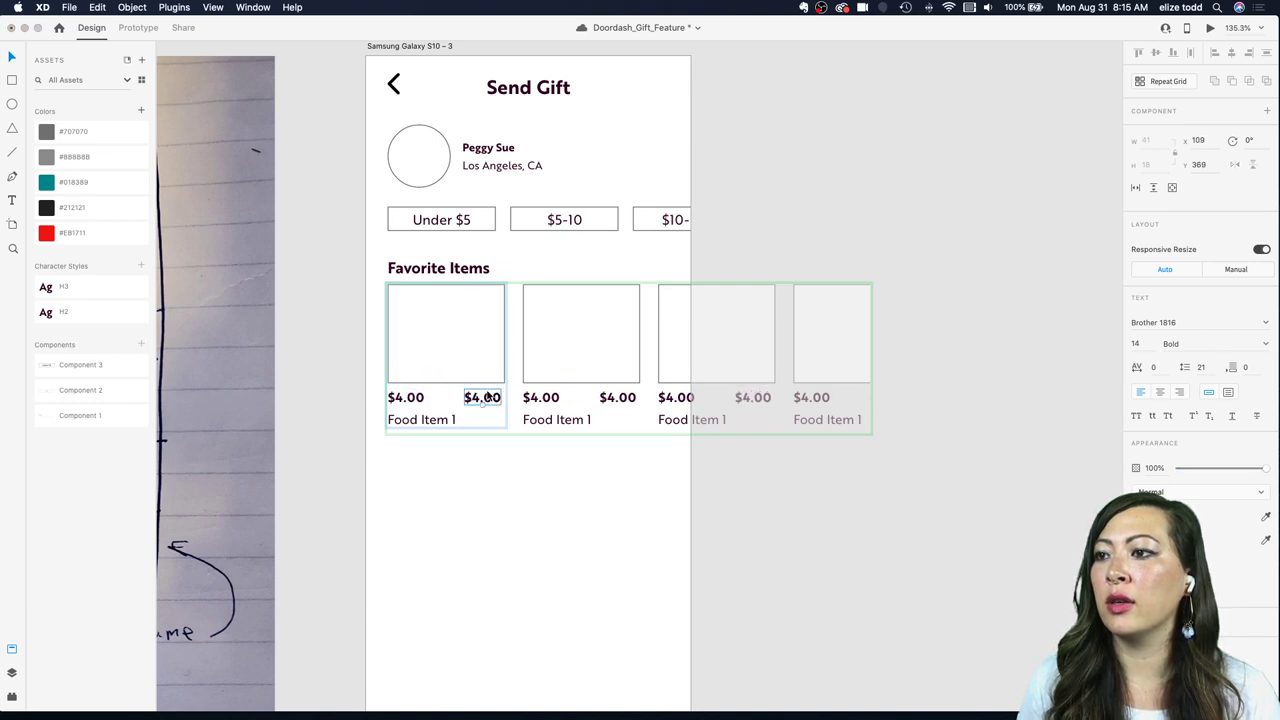
Step: Change the copied price label to "$2.00 delivery" in Regular, size 9 with line spacing 14, and move it to X 100
double_click(480, 397)
click(478, 397)
key(BackSpace)
text(2)
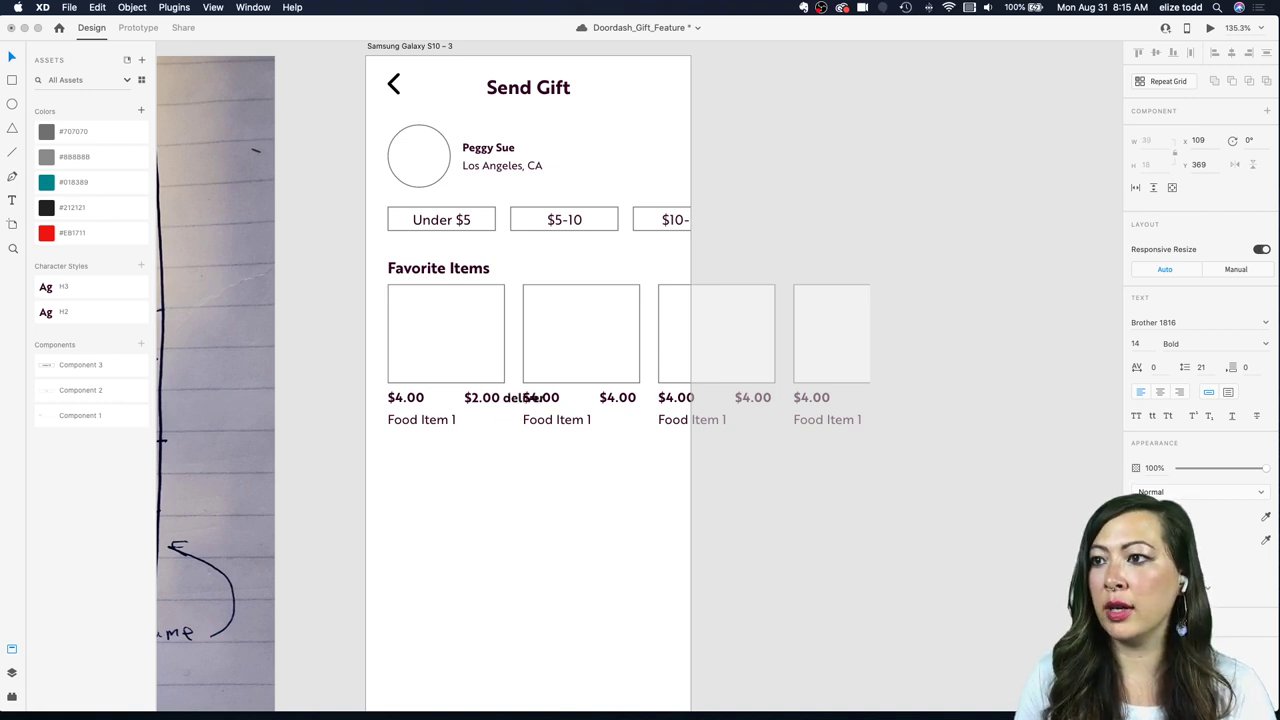
key(Escape)
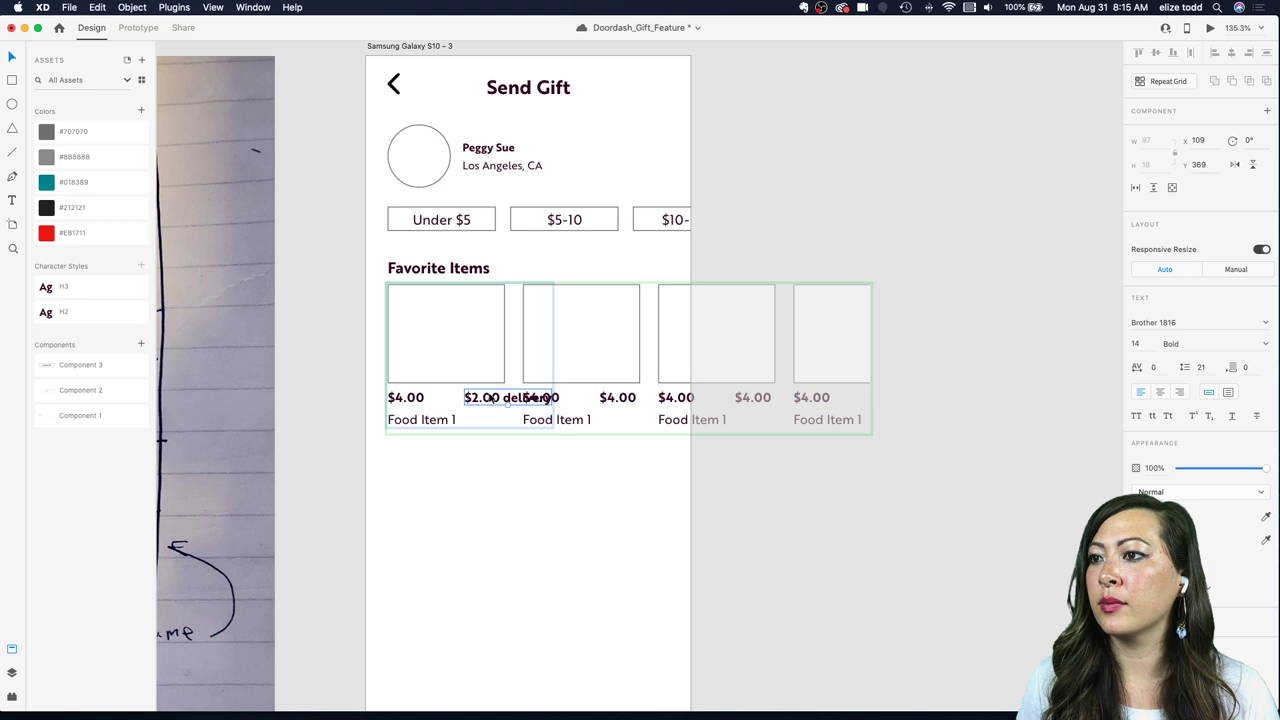
mouse_move(492, 397)
mouse_down()
mouse_move(463, 397)
mouse_move(483, 399)
mouse_up()
key(super+b)
Step: Check the delivery fee line on the home screen mockup against the new delivery label on the Send Gift artboard
scroll(469, 391, down, 6)
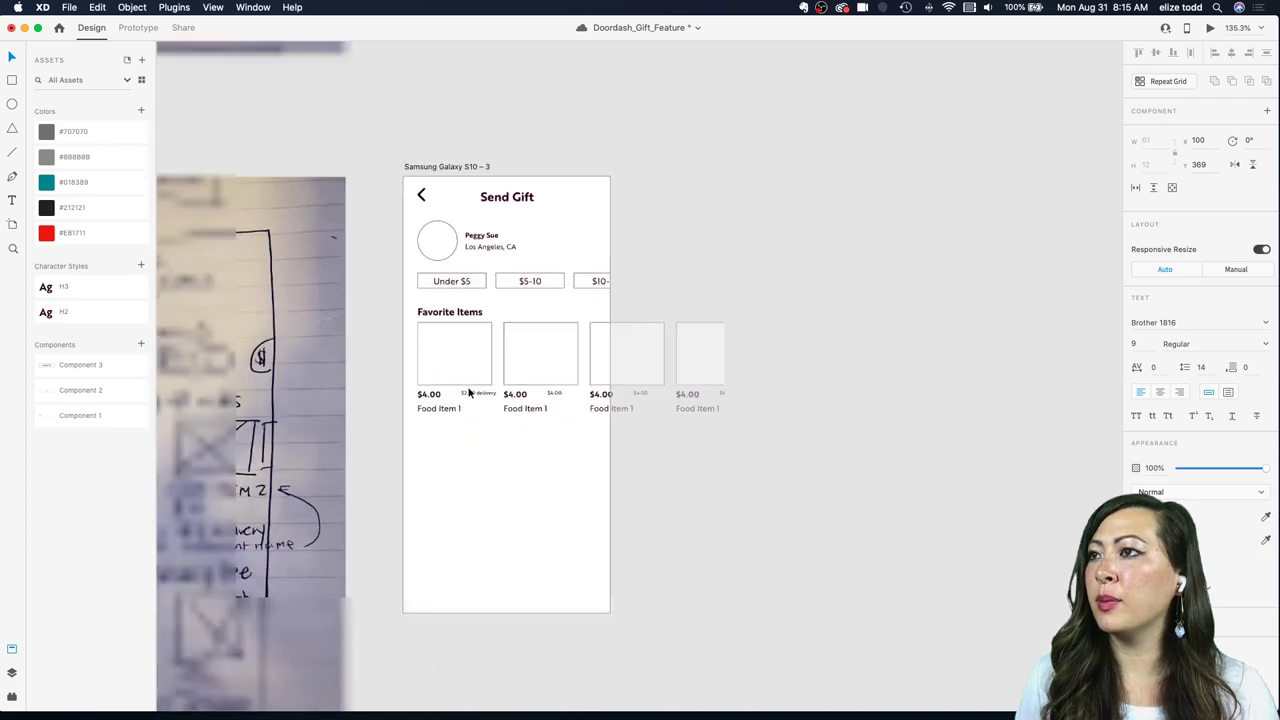
scroll(469, 391, left, 4)
scroll(469, 392, up, 3)
scroll(469, 392, up, 10)
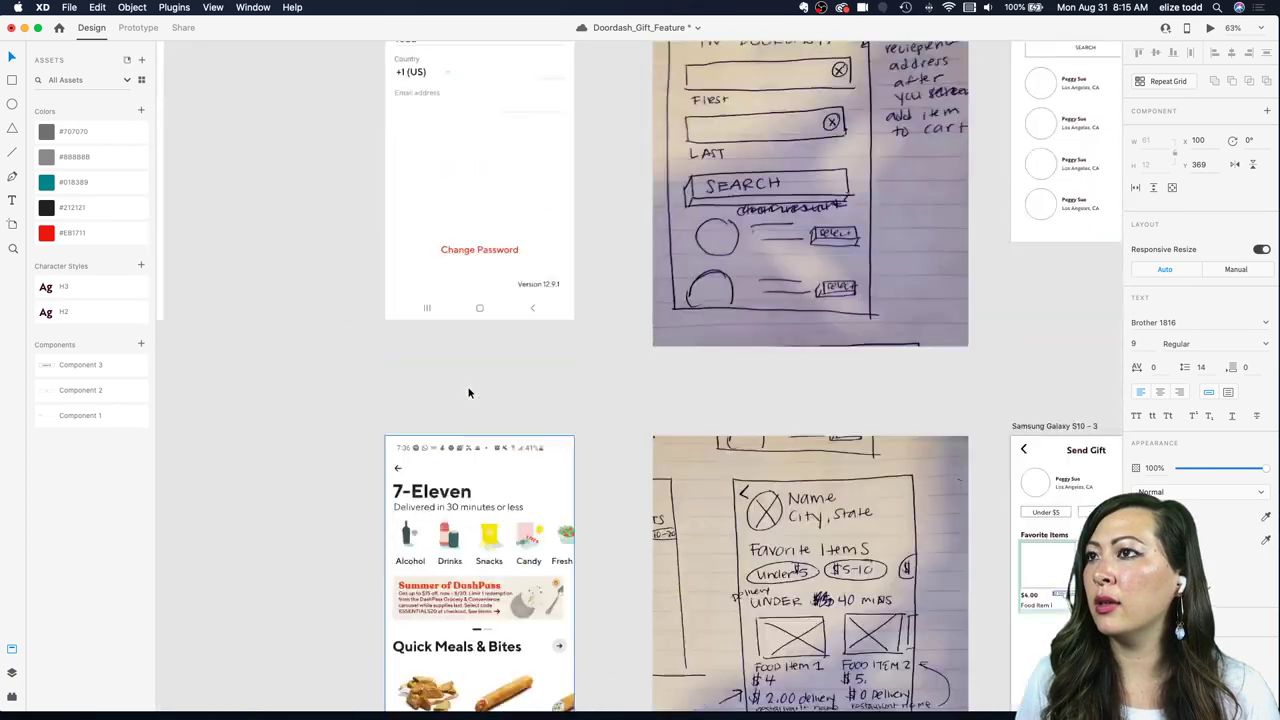
scroll(469, 392, right, 10)
scroll(468, 392, up, 5)
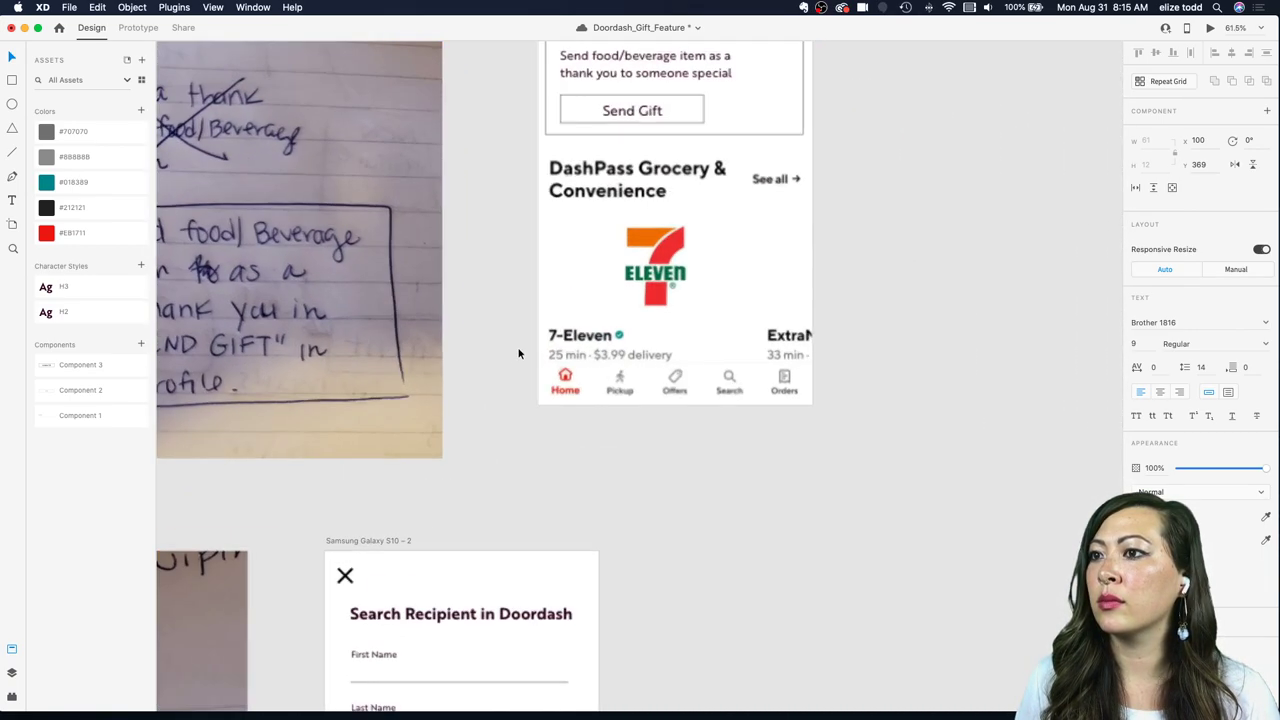
scroll(638, 357, down, 5)
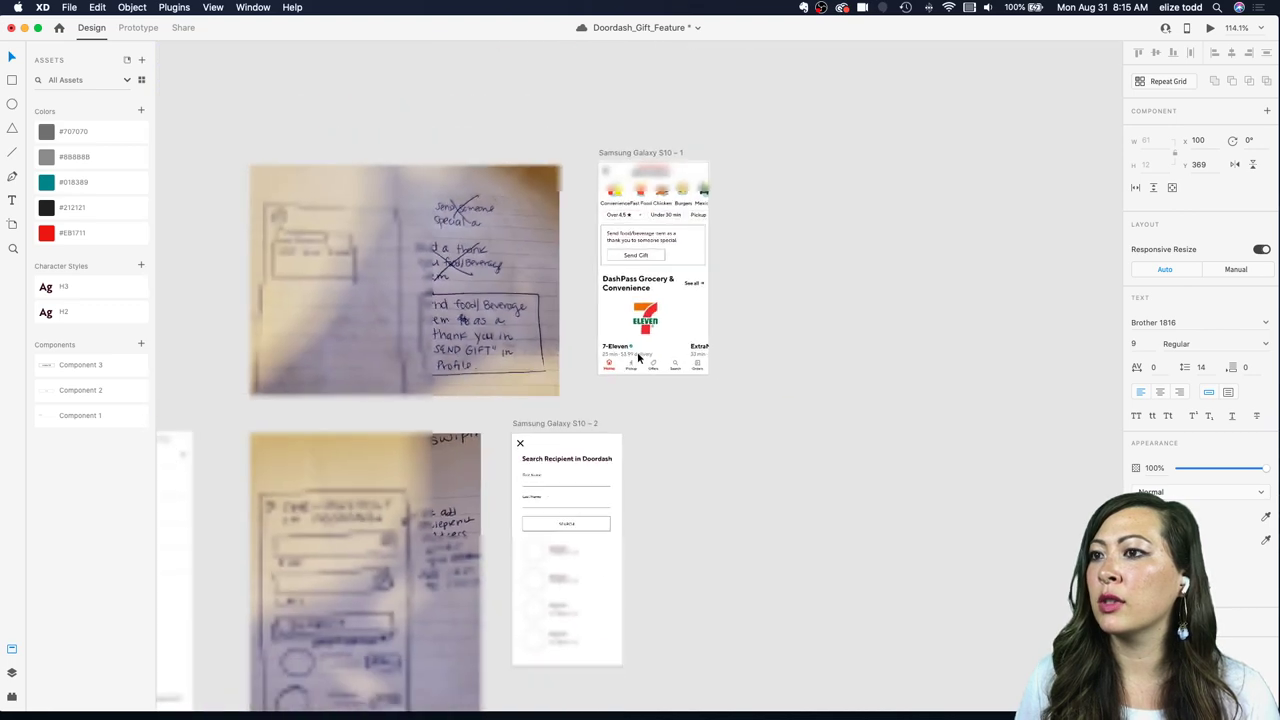
scroll(631, 363, down, 10)
scroll(564, 552, up, 4)
scroll(564, 530, up, 5)
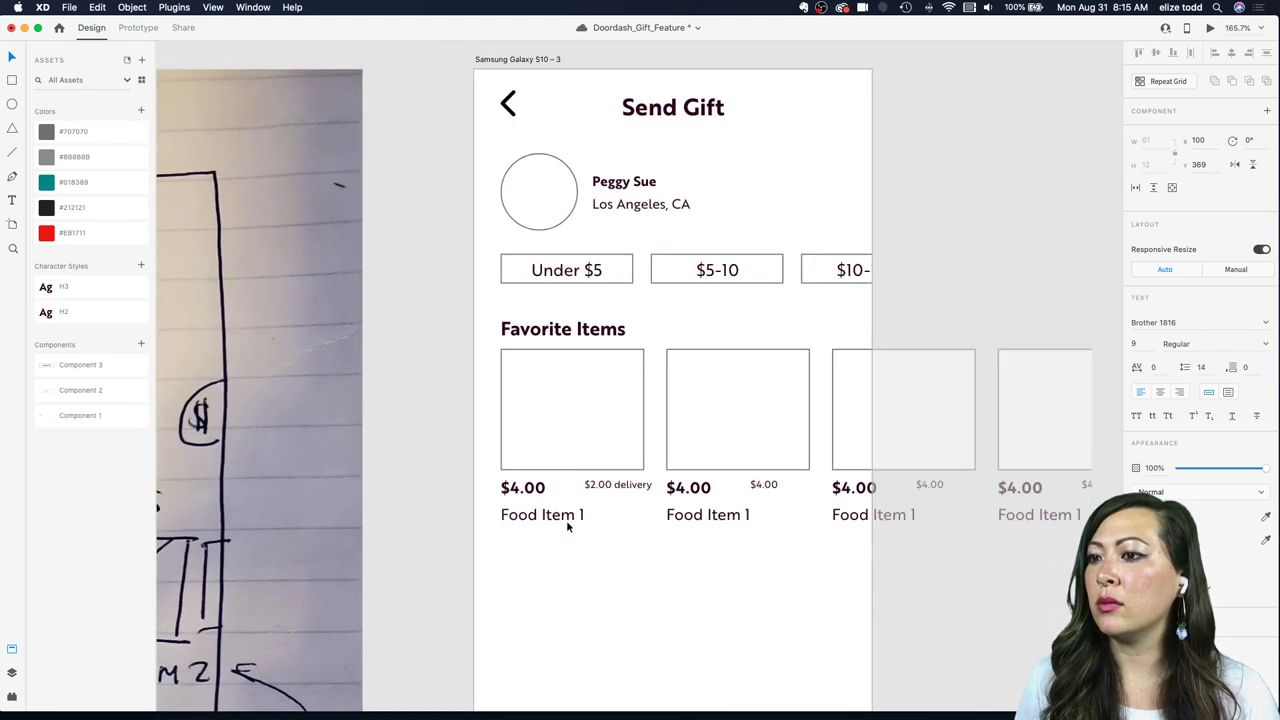
Step: Move the first favorite item's "$2.00 delivery" label close beside its $4.00 price at X 70, Y 372
drag(605, 479, 563, 482)
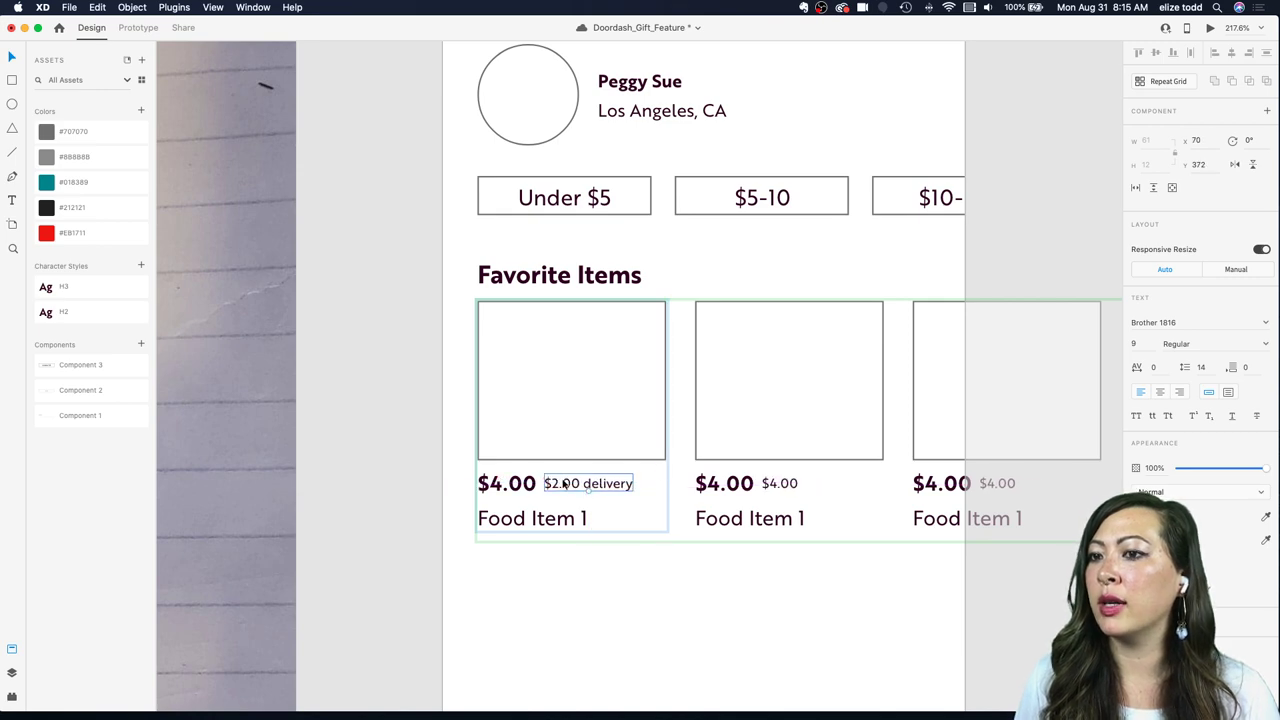
double_click(594, 486)
key(Escape)
scroll(629, 554, down, 10)
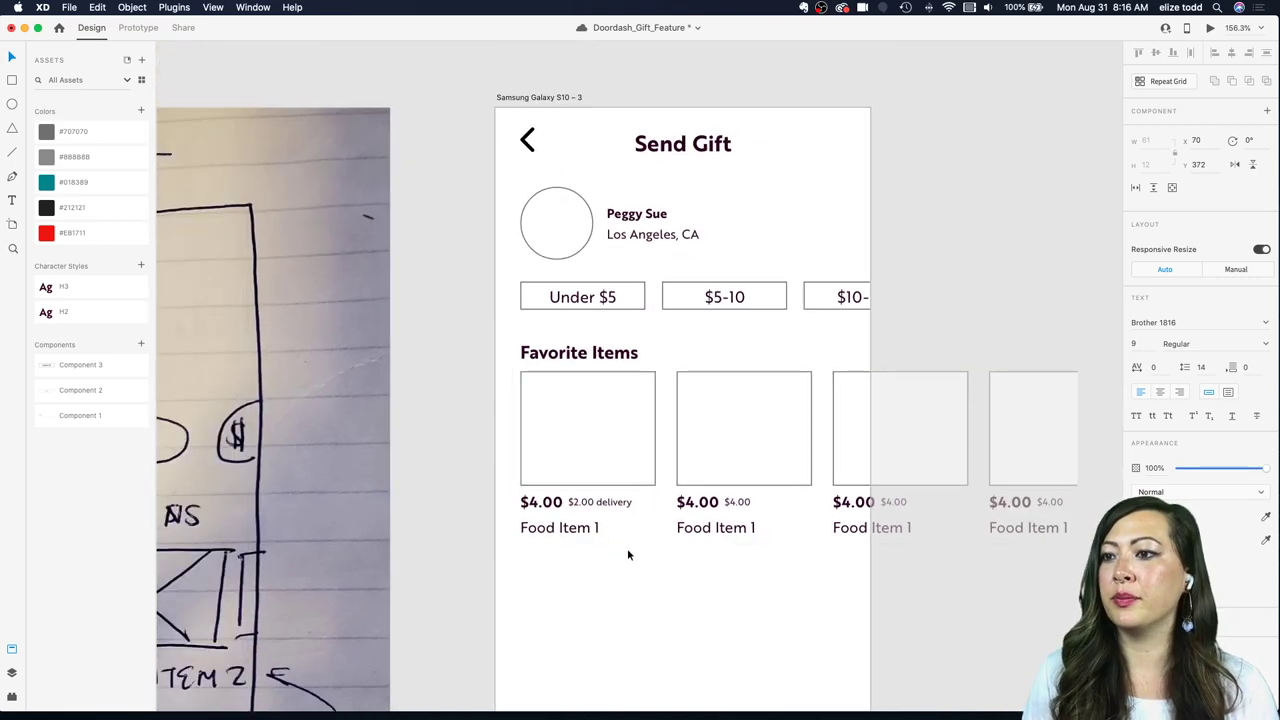
click(625, 554)
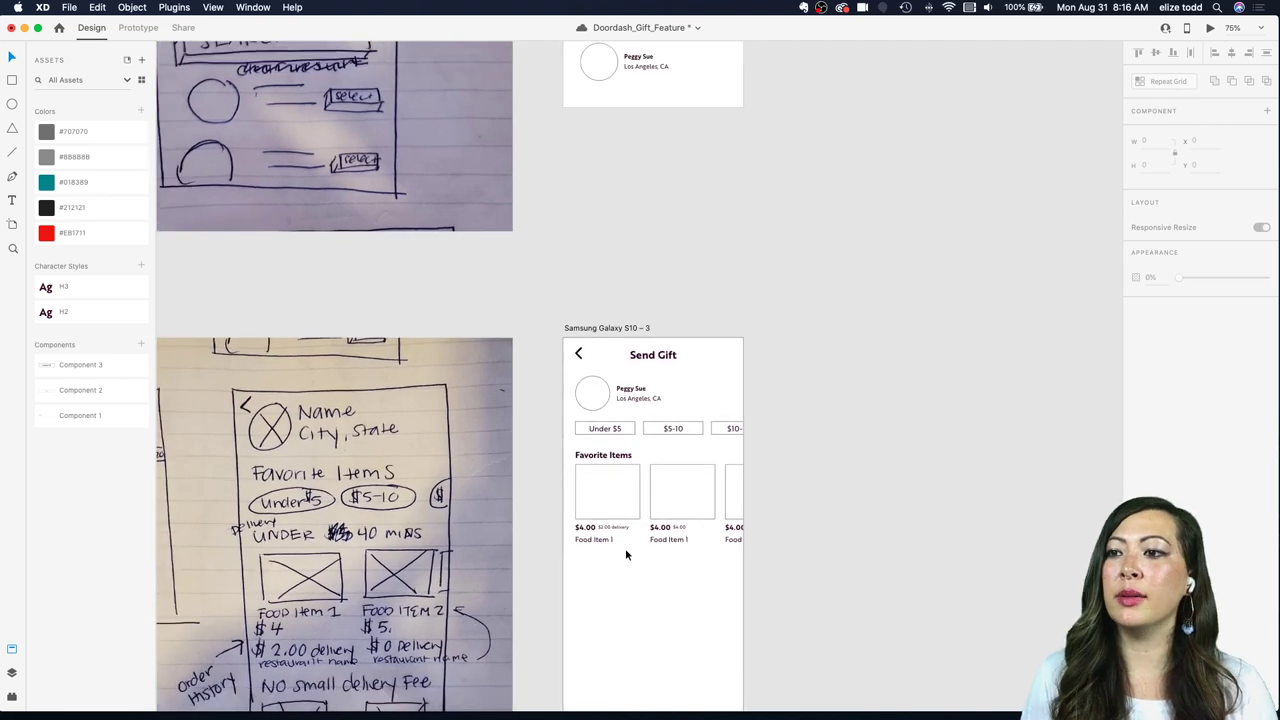
Step: Group the Favorite Items heading with its item grid and place a copy of the group below it at X 24, Y 447
scroll(626, 551, down, 2)
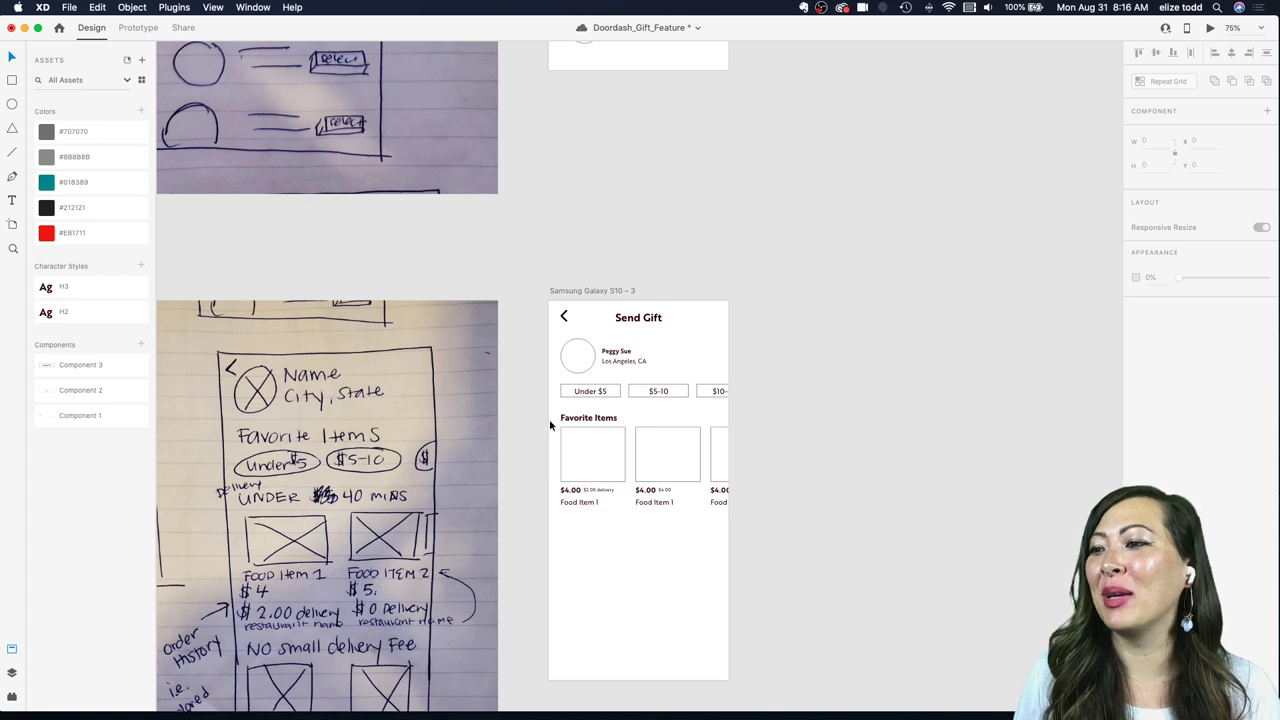
scroll(549, 419, left, 3)
scroll(549, 419, down, 3)
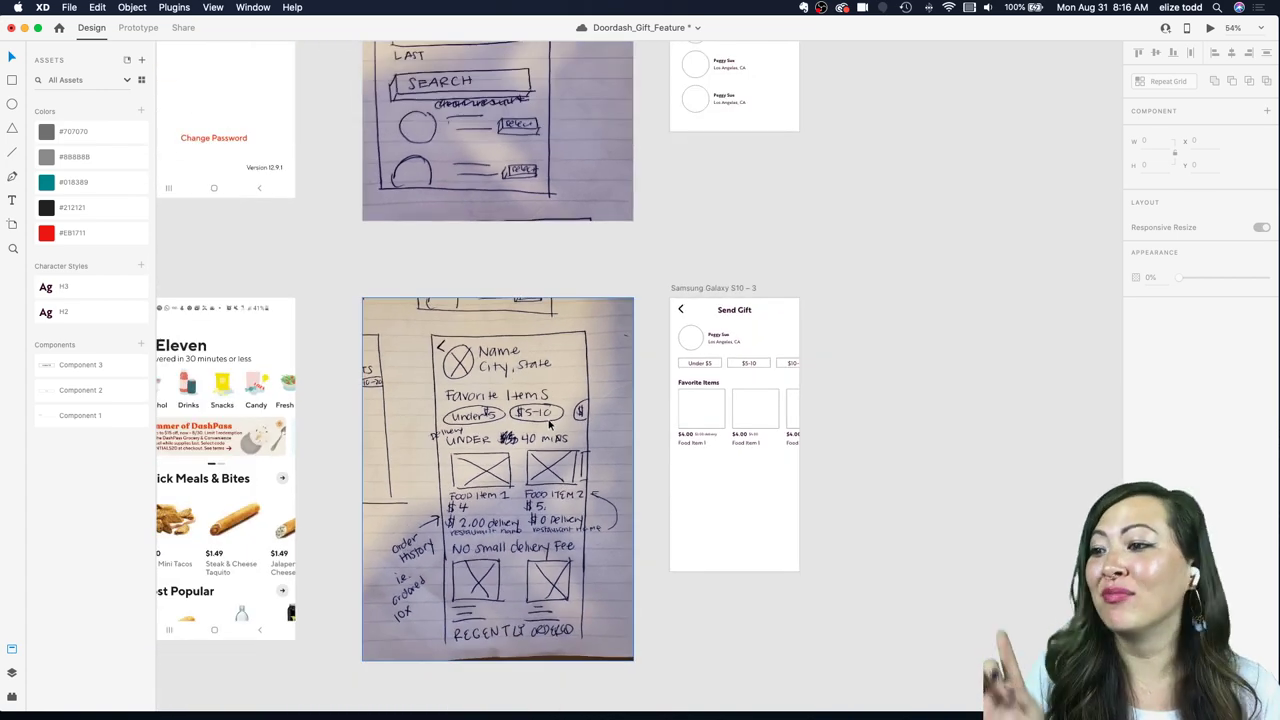
scroll(549, 425, up, 3)
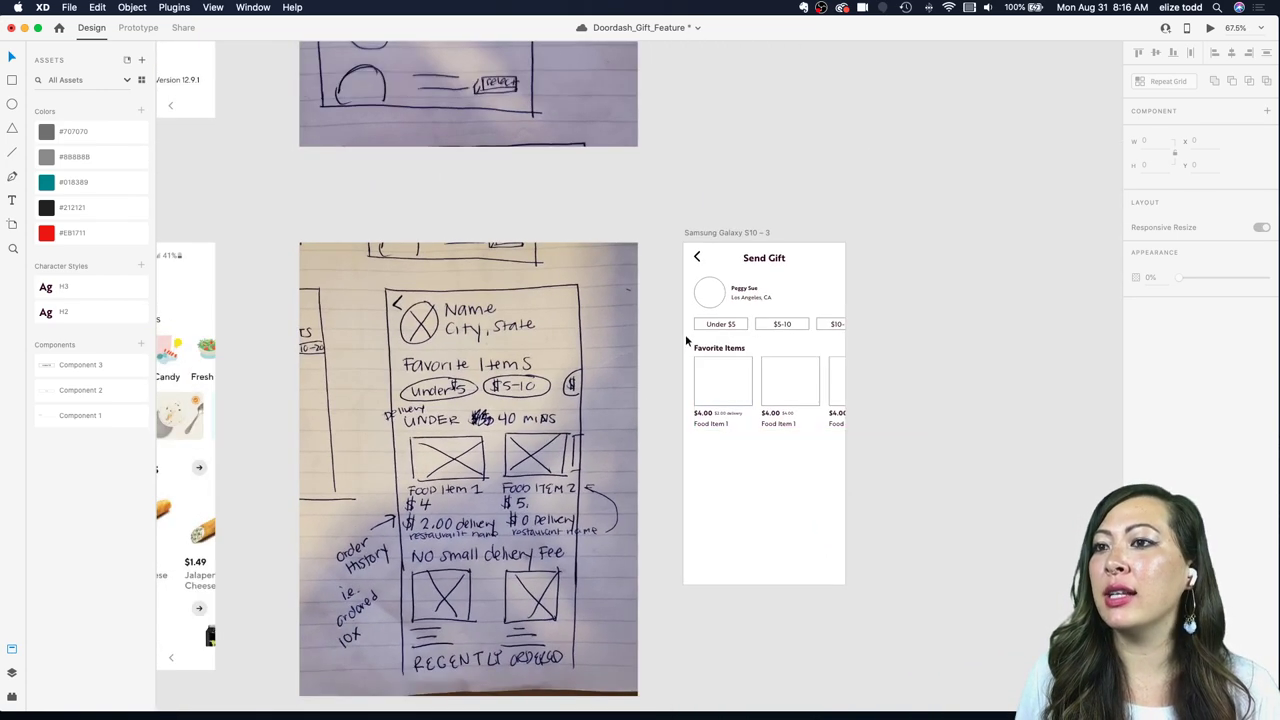
drag(686, 336, 909, 450)
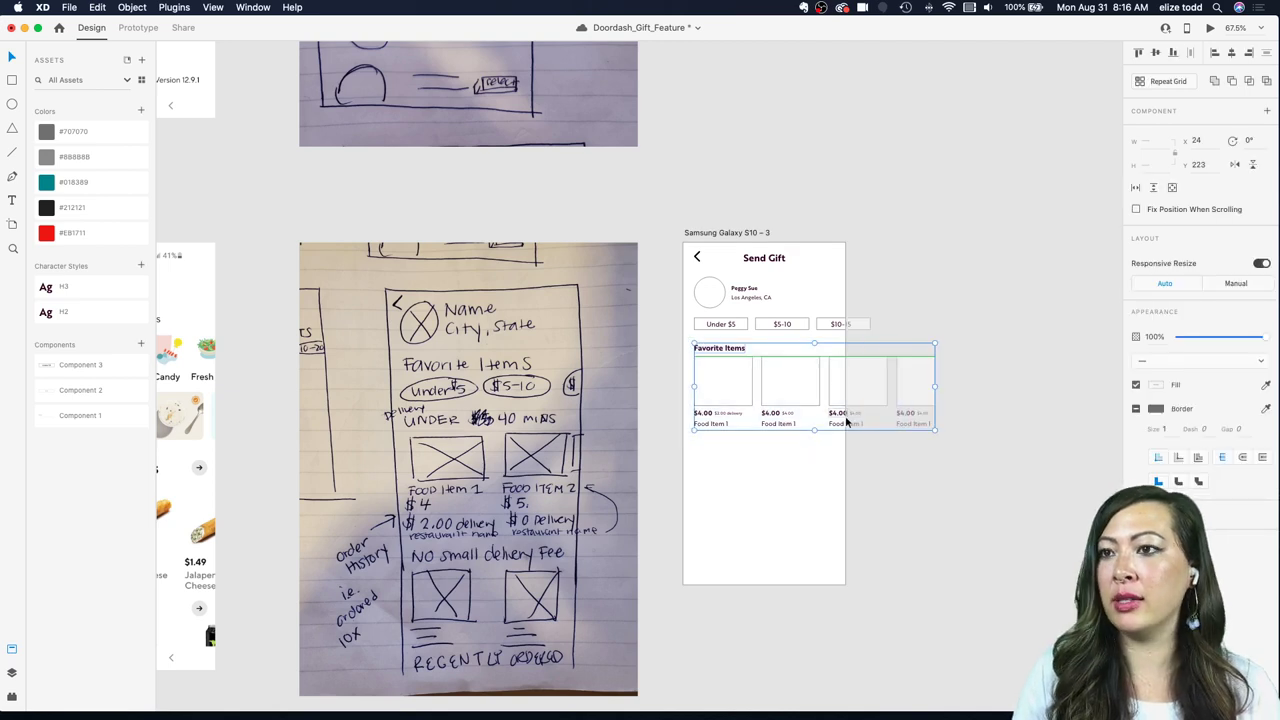
key(super+g)
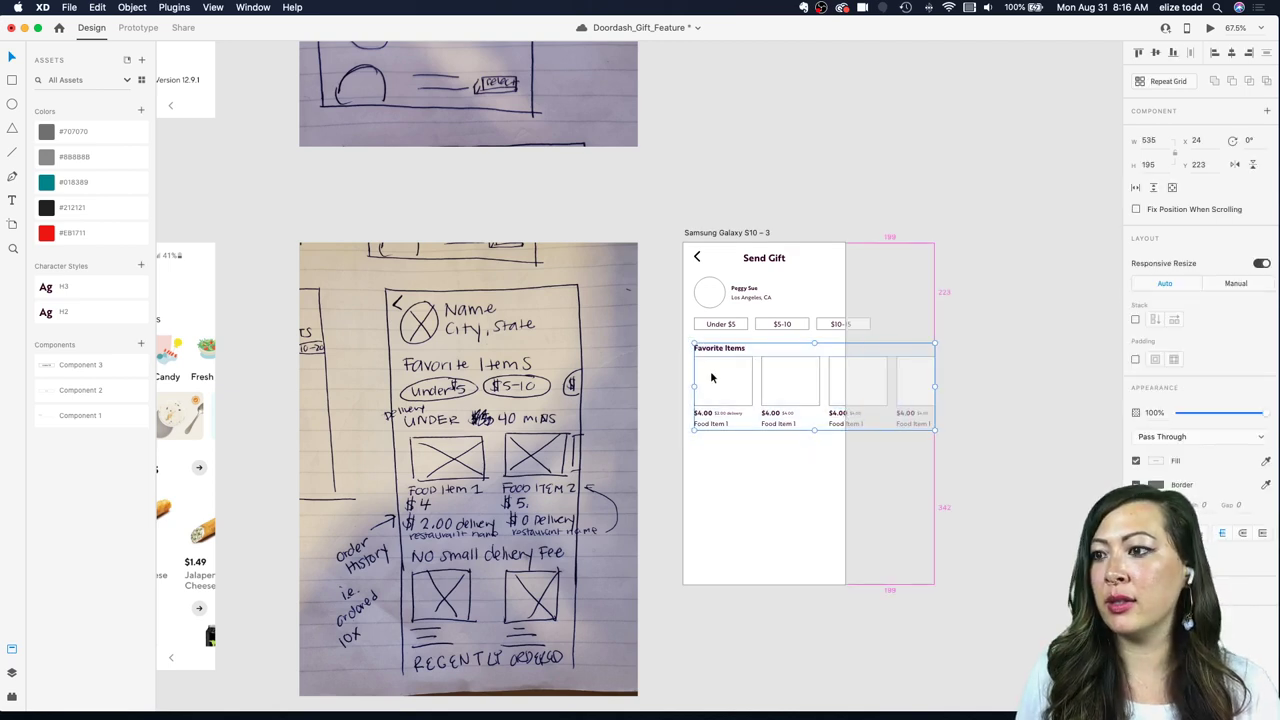
drag(710, 370, 718, 471)
Step: Change the copied section's heading to "Recently Ordered"
double_click(722, 450)
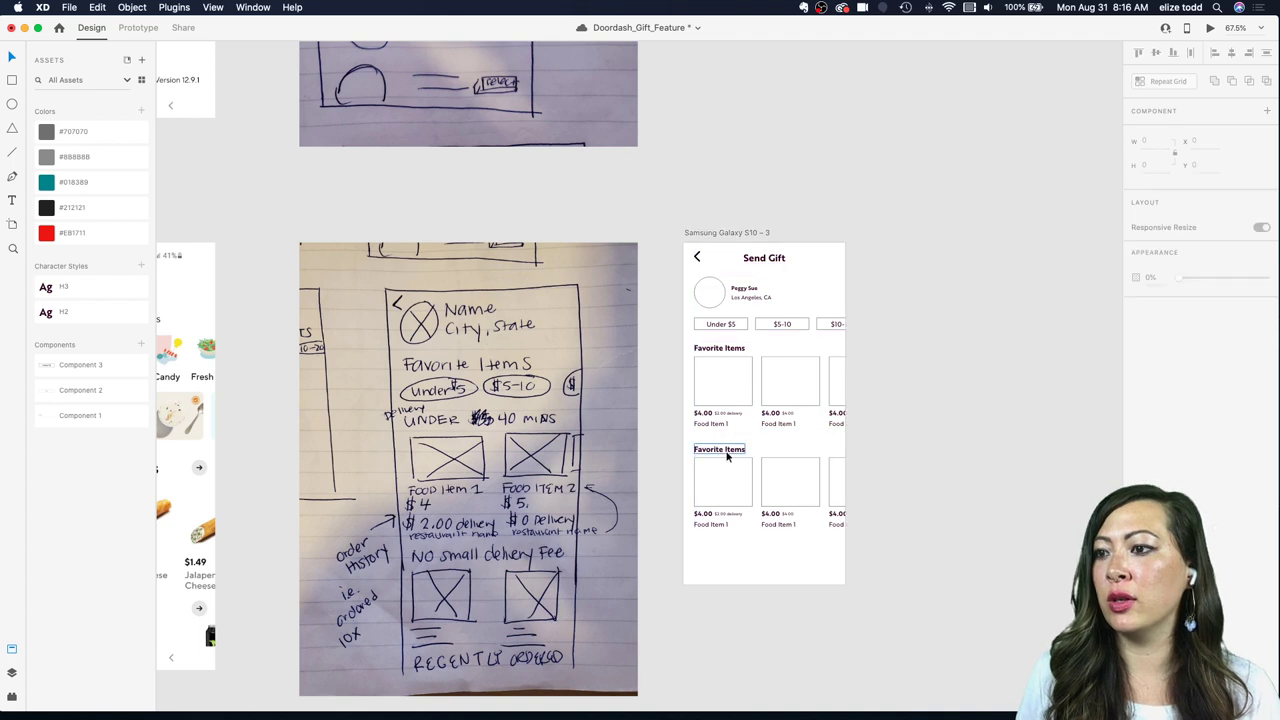
double_click(722, 450)
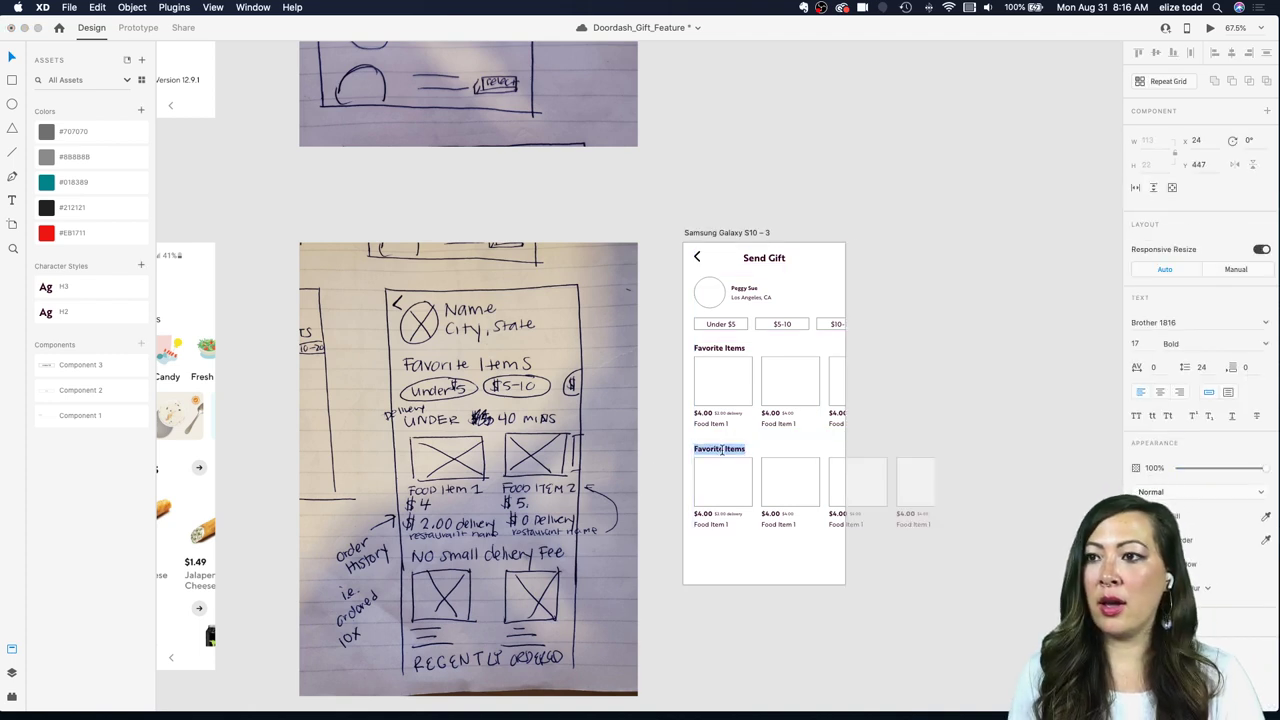
text(Recently Ordered)
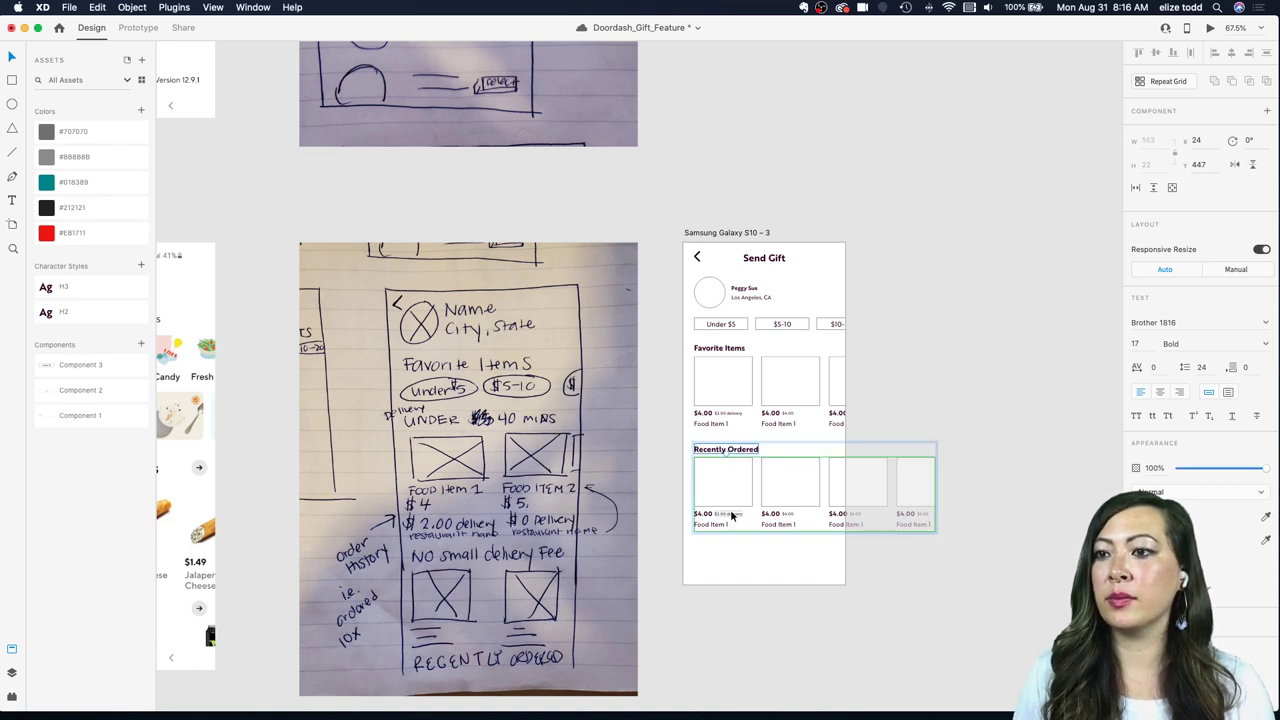
click(737, 563)
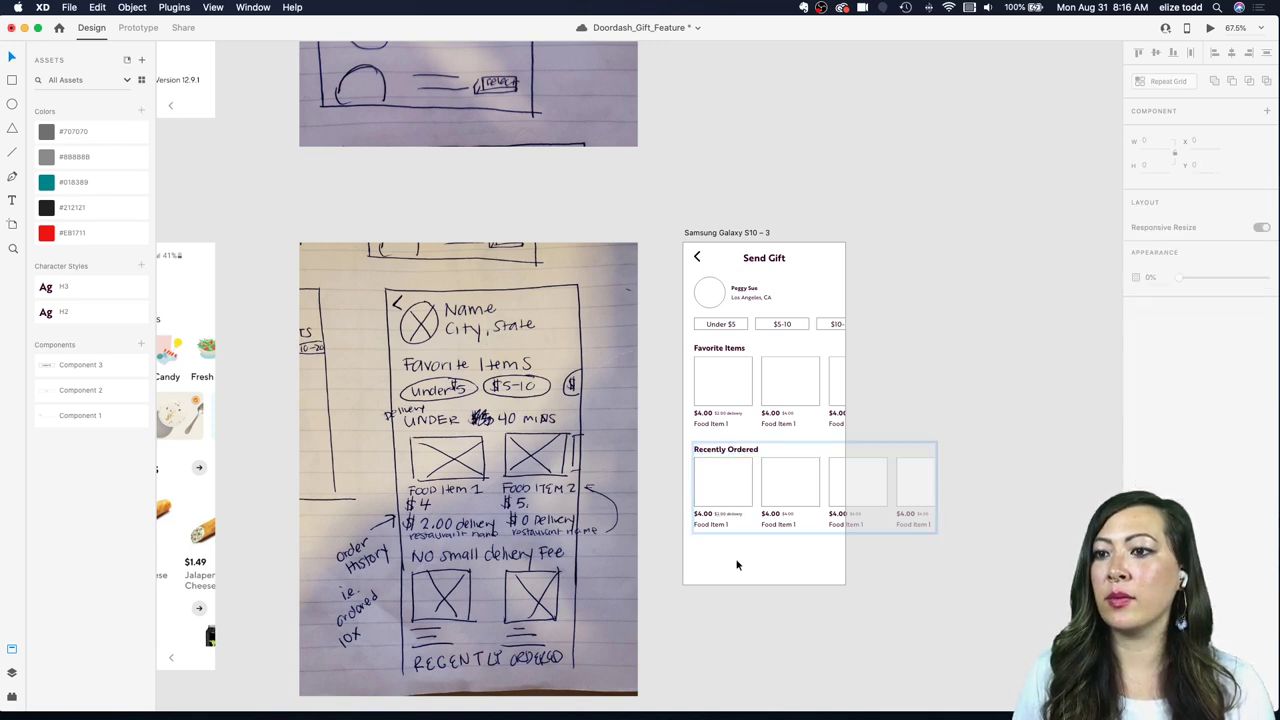
Step: Duplicate the Recently Ordered section below itself at Y 692 and change the copy's heading to "No Small Order Delivery Fee"
click(705, 448)
drag(705, 448, 718, 558)
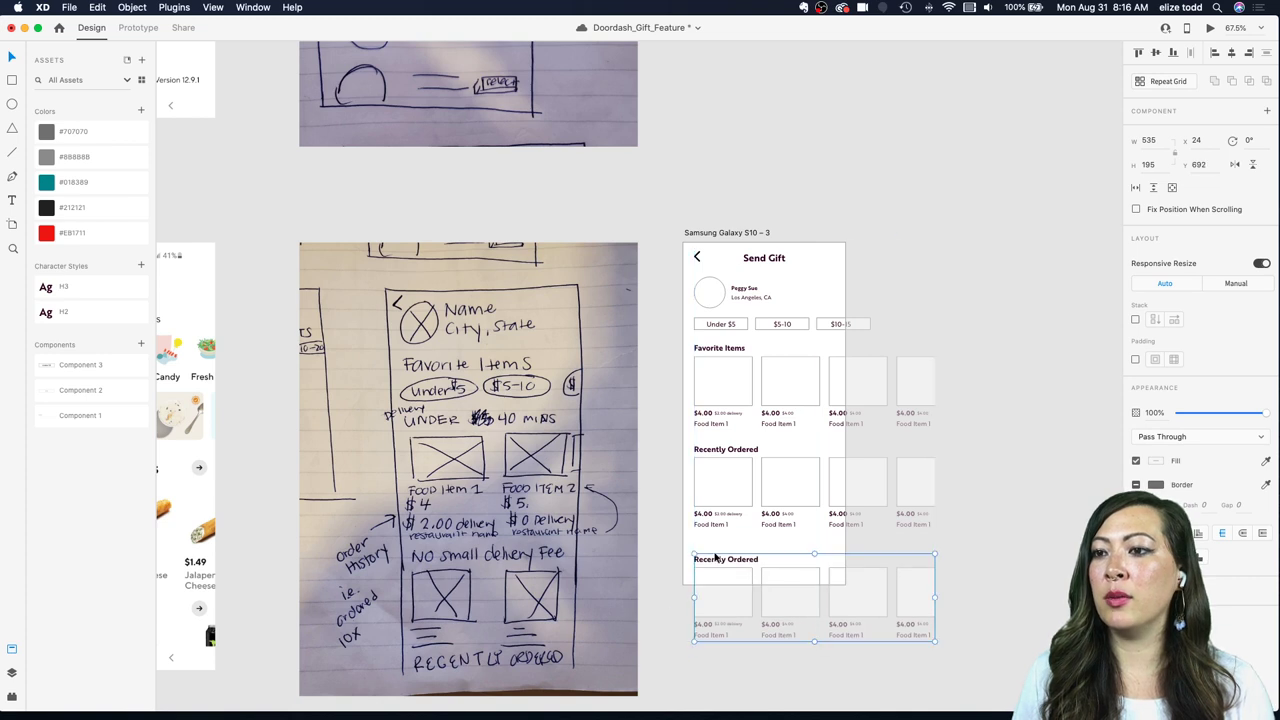
double_click(718, 558)
double_click(712, 556)
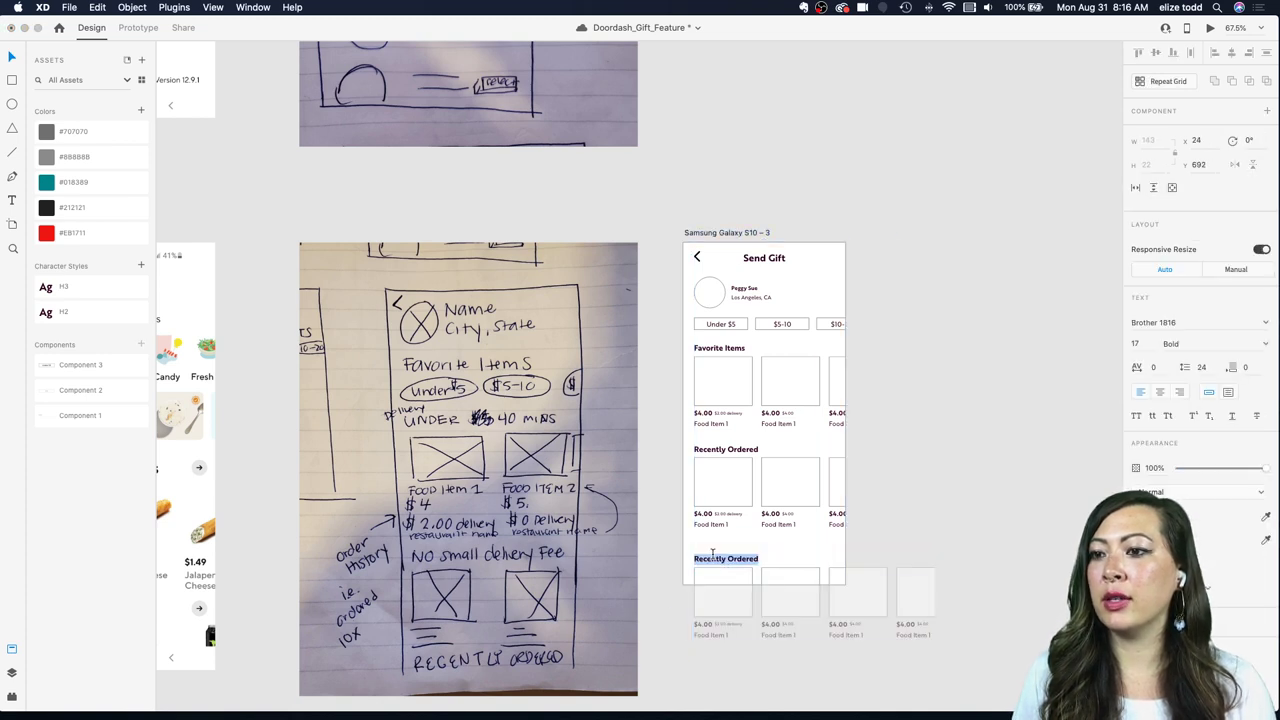
text(No Small)
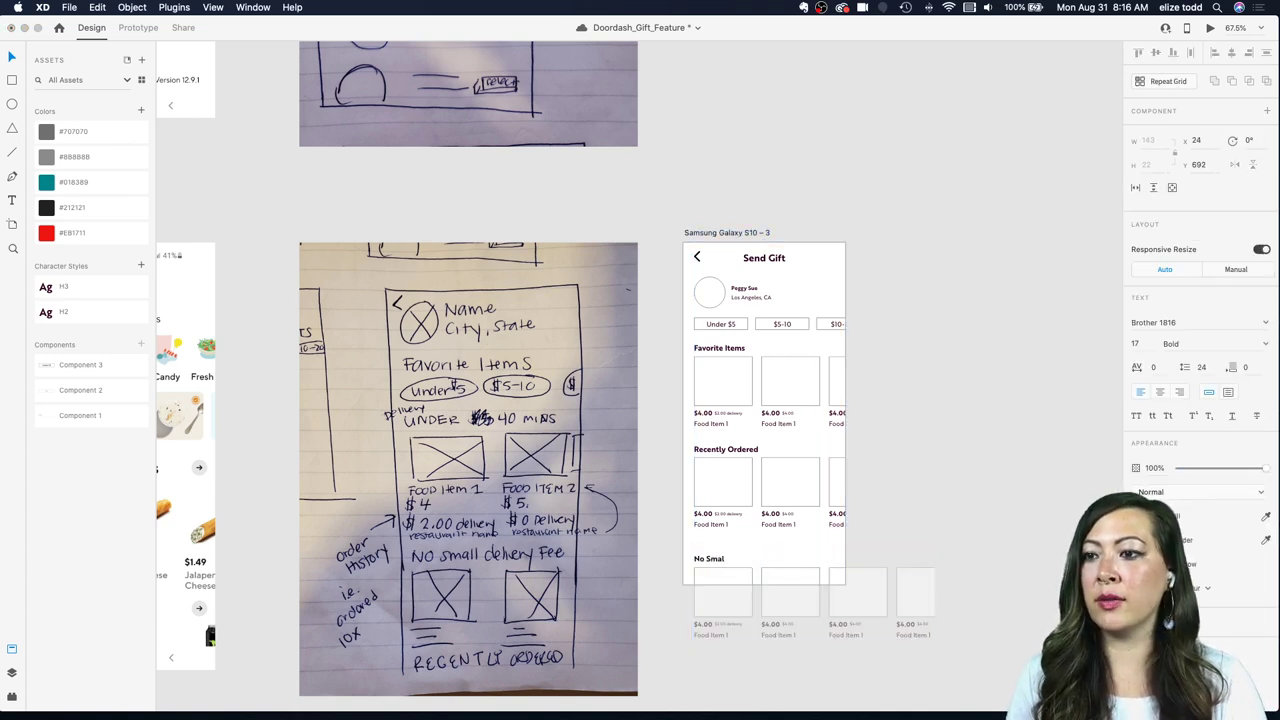
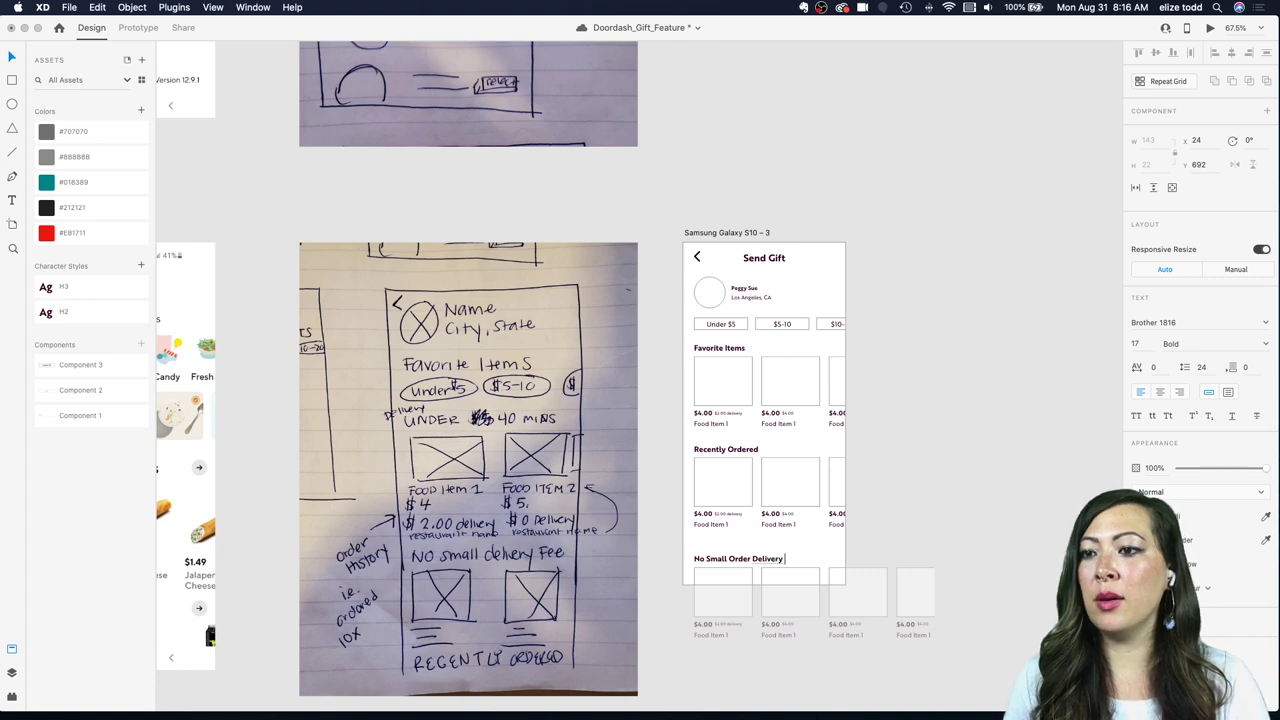
scroll(925, 485, down, 2)
click(925, 485)
Step: Compare the three sections on the Send Gift artboard with the sketch, and review the remaining sketches and mockups for the following screens
scroll(925, 485, up, 5)
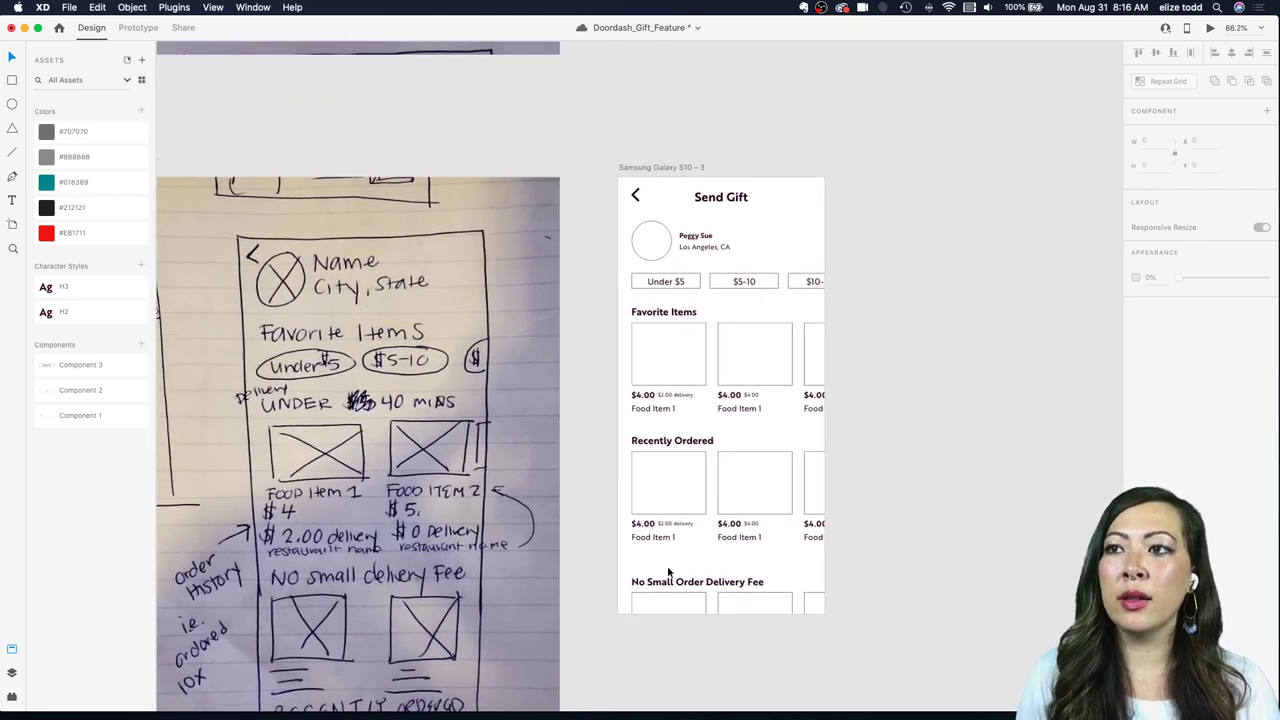
scroll(660, 580, down, 5)
scroll(750, 490, left, 2)
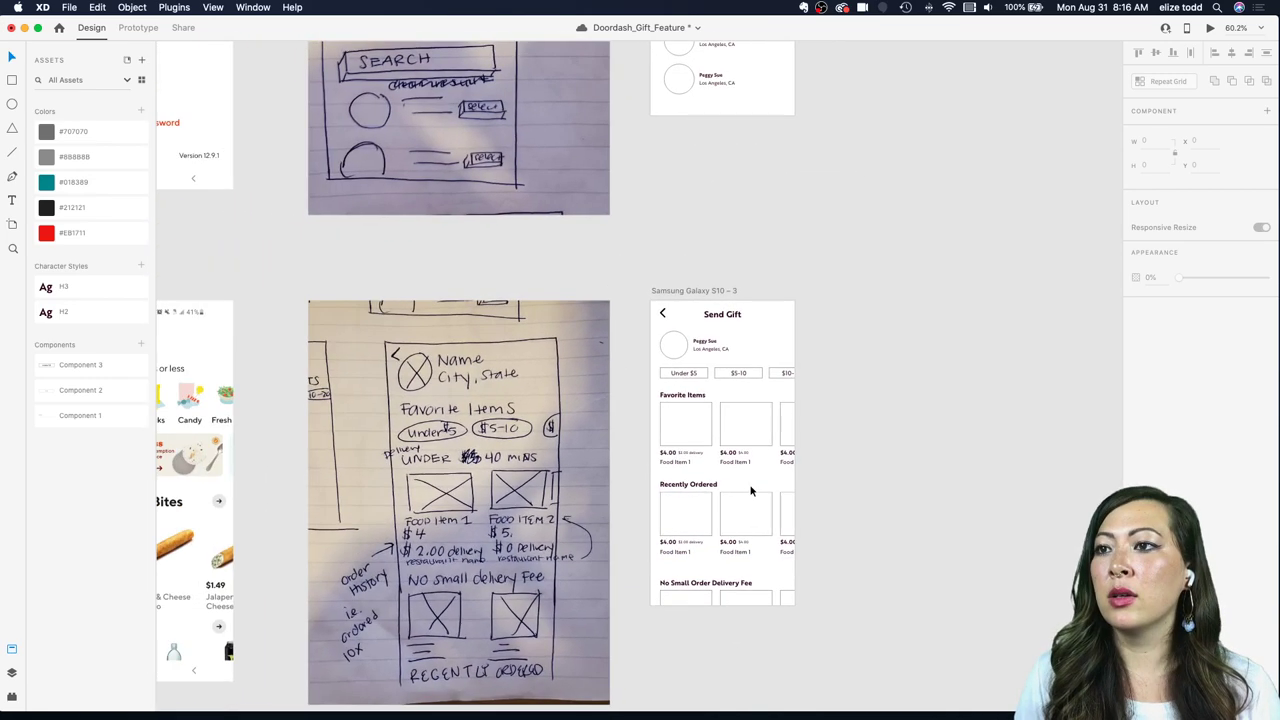
scroll(872, 350, up, 5)
scroll(873, 355, down, 5)
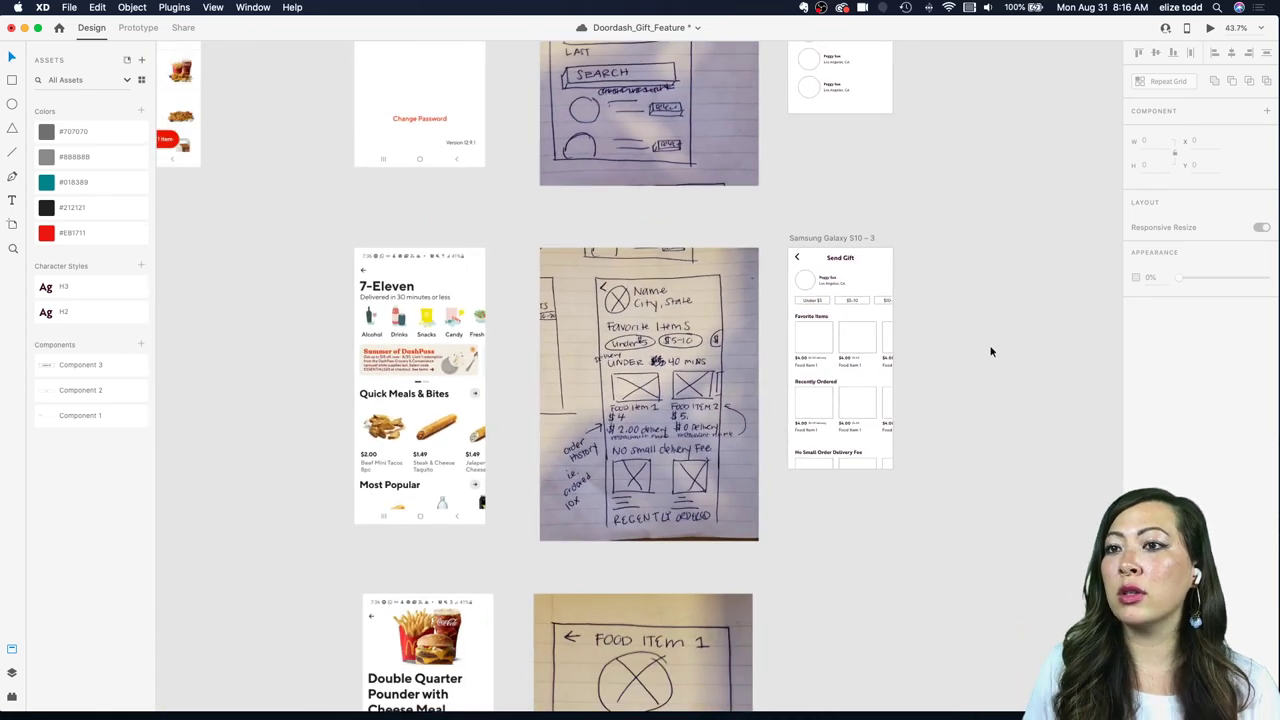
scroll(786, 380, up, 4)
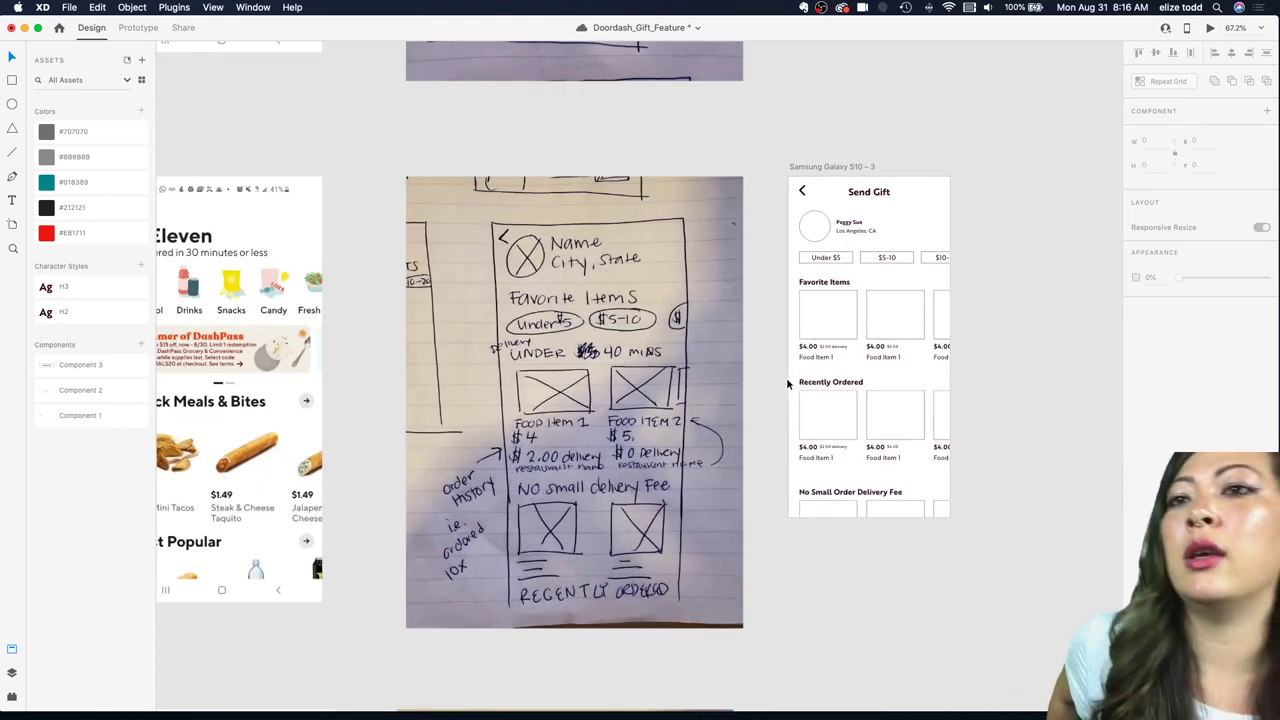
scroll(787, 383, right, 1)
scroll(787, 383, right, 2)
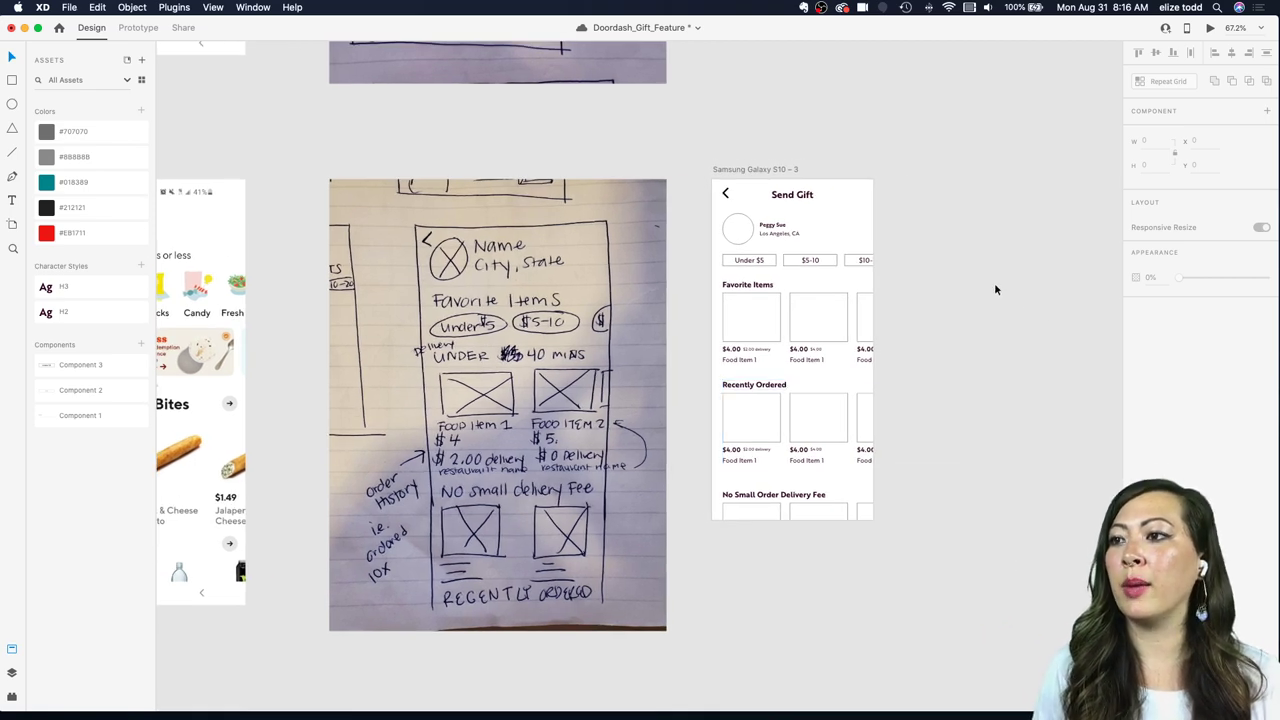
scroll(994, 282, down, 5)
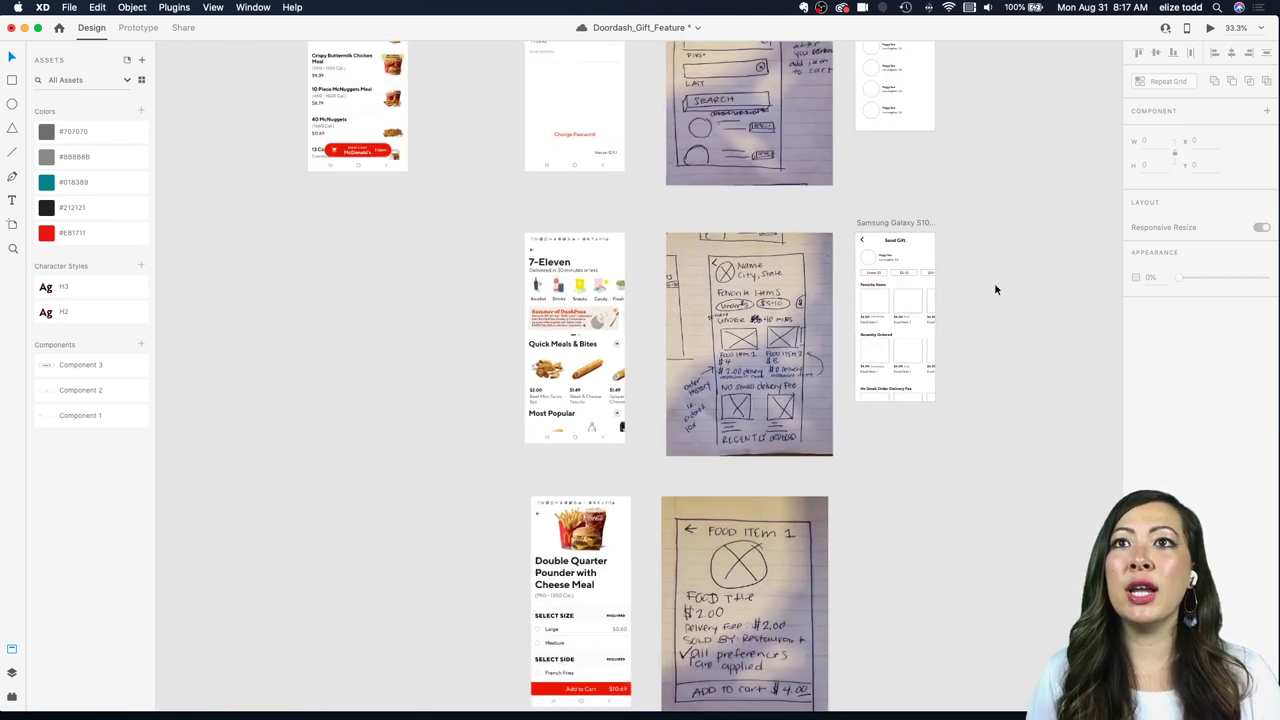
scroll(994, 282, up, 3)
scroll(884, 204, down, 4)
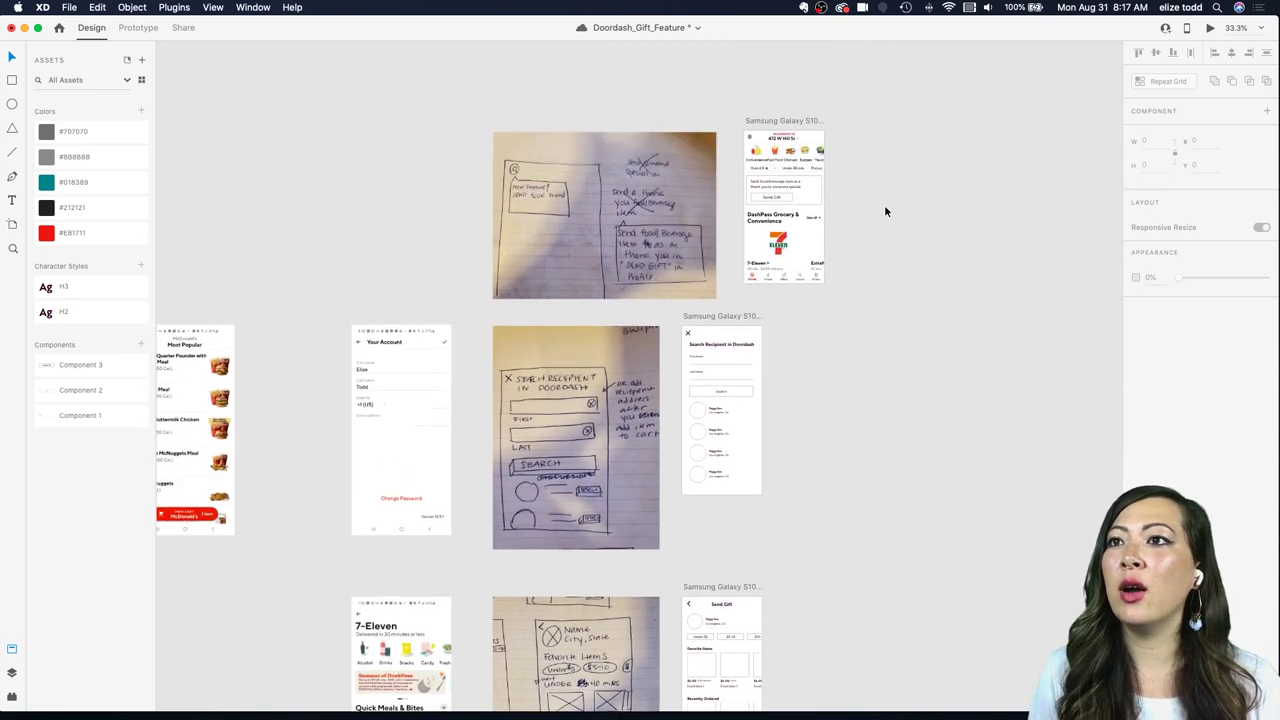
scroll(769, 563, down, 5)
scroll(769, 563, up, 2)
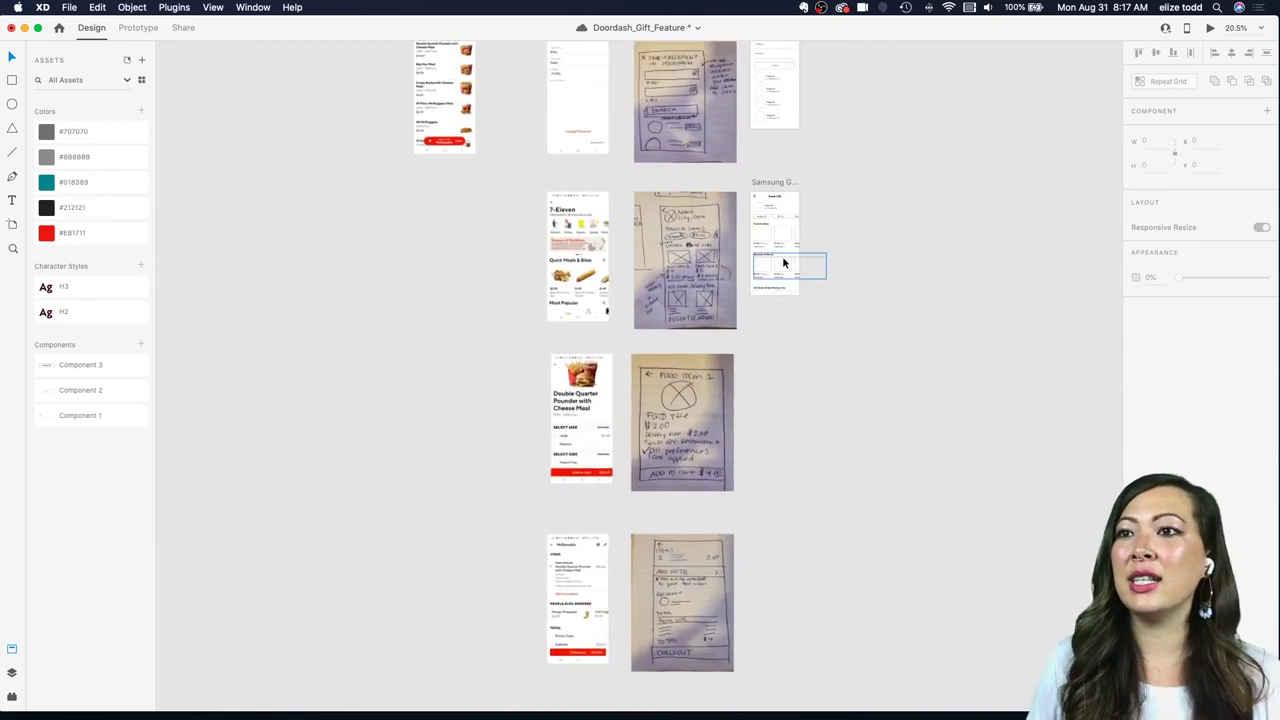
Step: Add a Samsung Galaxy S10 artboard and place it beside the Food Item 1 sketch at X -279, Y 6683
scroll(783, 260, up, 3)
key(a)
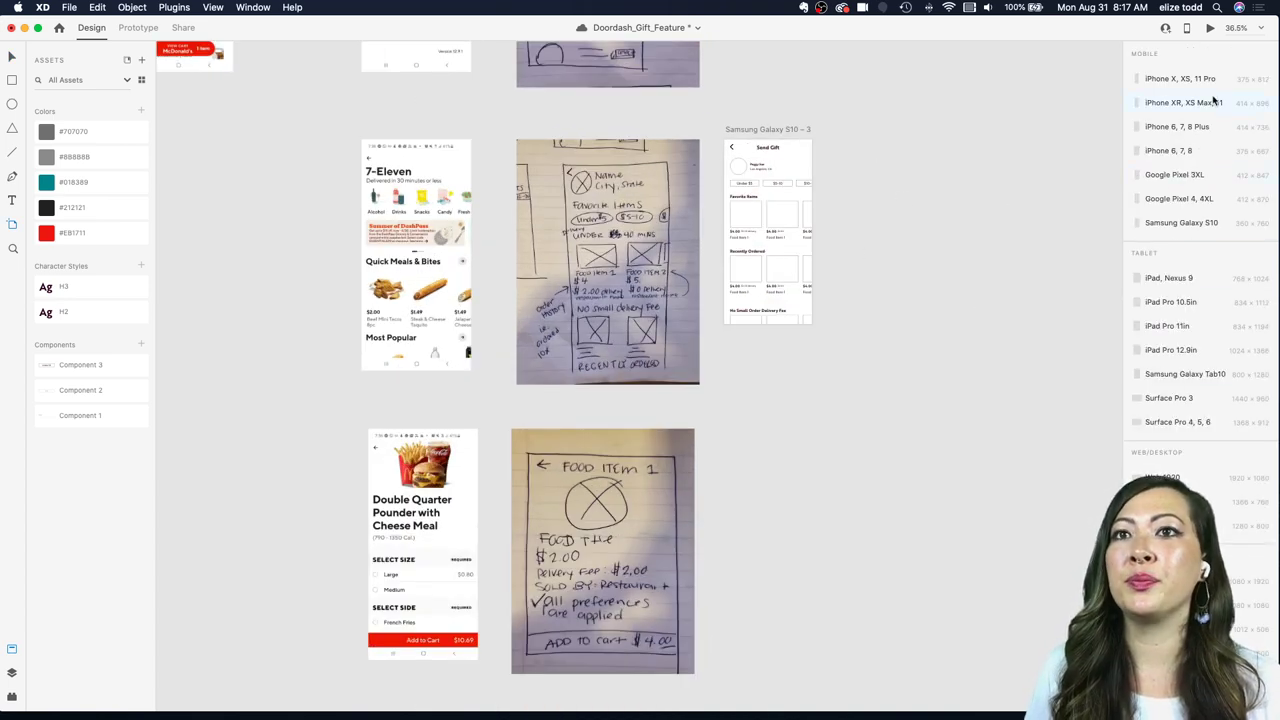
click(1168, 225)
key(v)
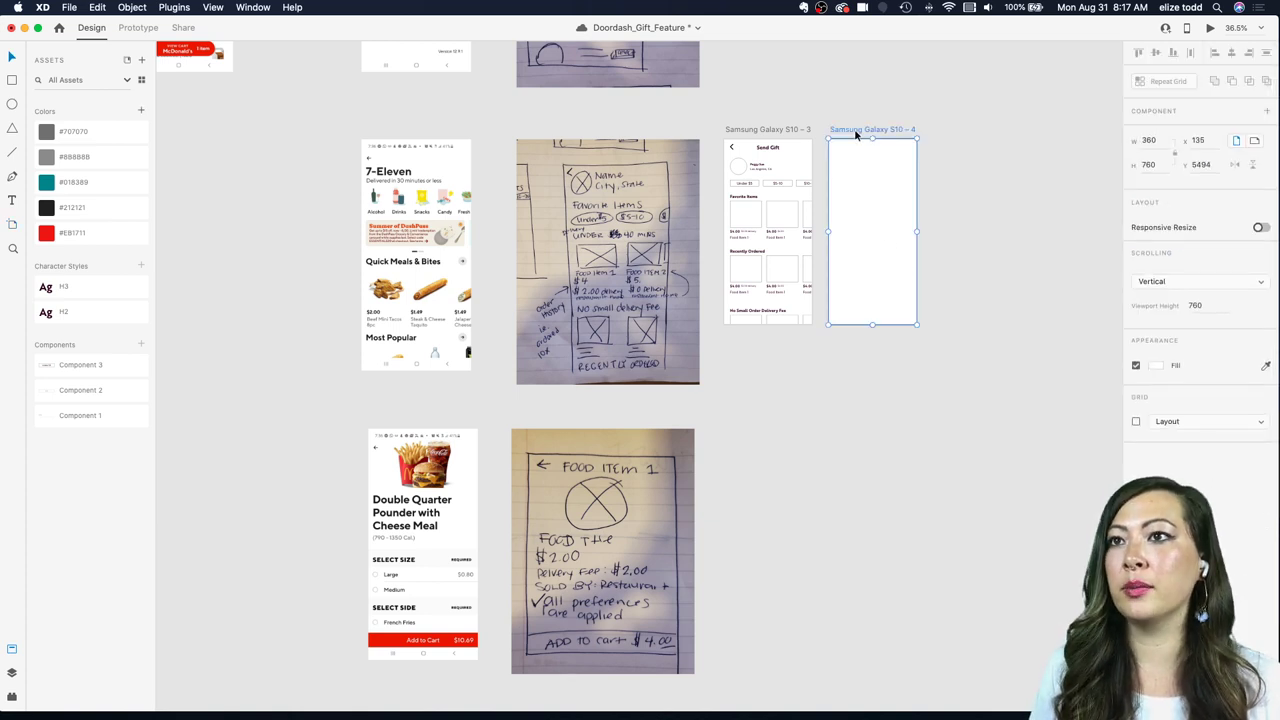
mouse_move(856, 134)
mouse_down()
mouse_move(823, 329)
mouse_move(746, 442)
mouse_move(754, 418)
mouse_up()
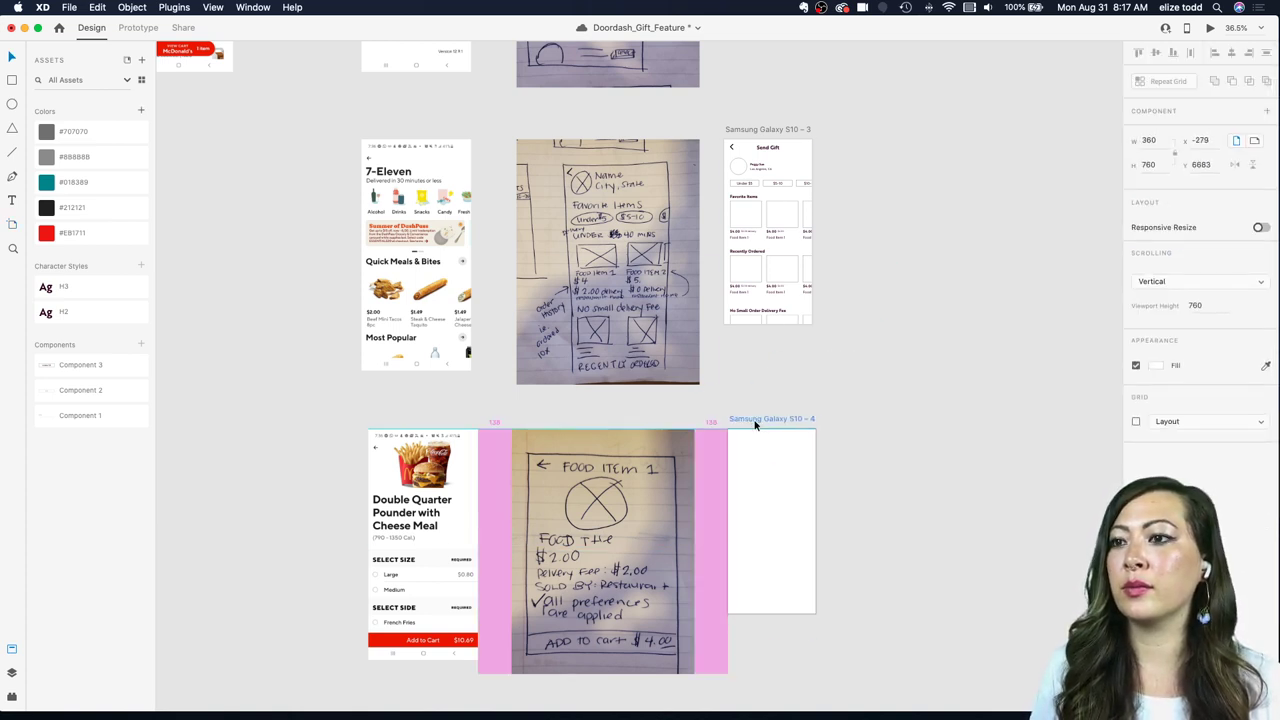
Step: Compare the Food Item 1 sketch with the Double Quarter Pounder mockup and the blank artboard beside them
scroll(800, 403, up, 3)
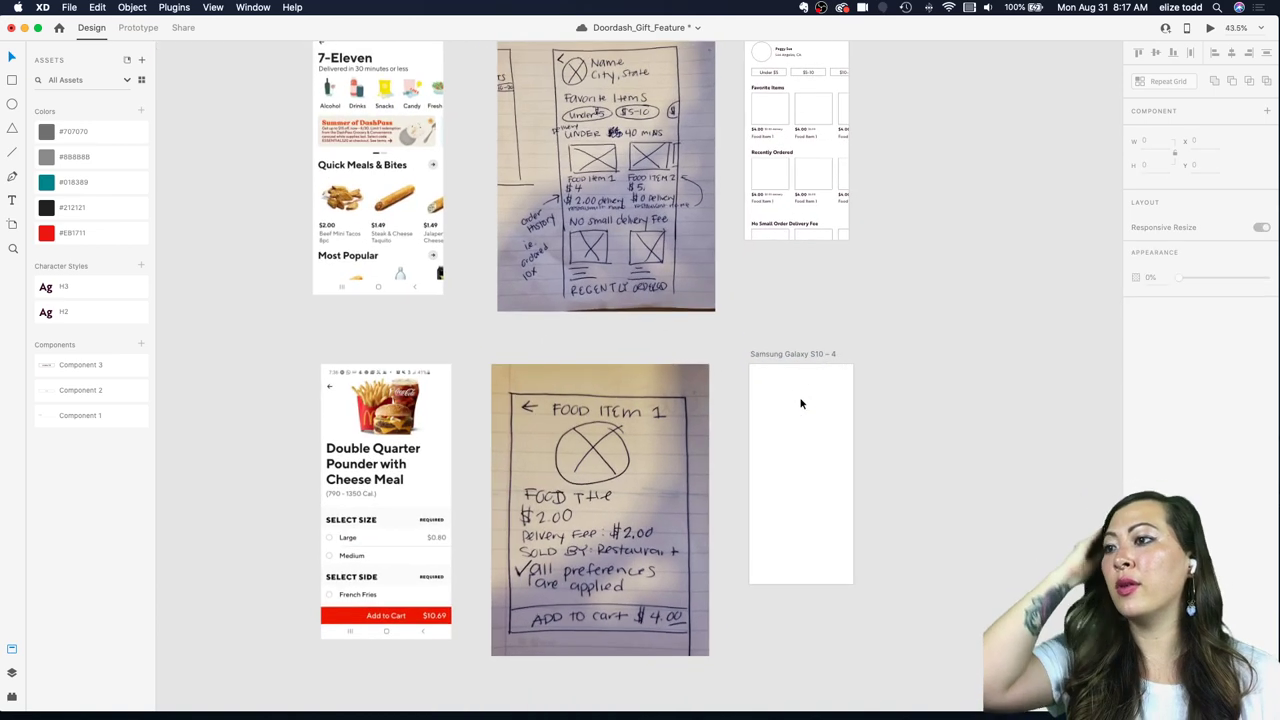
scroll(631, 440, left, 3)
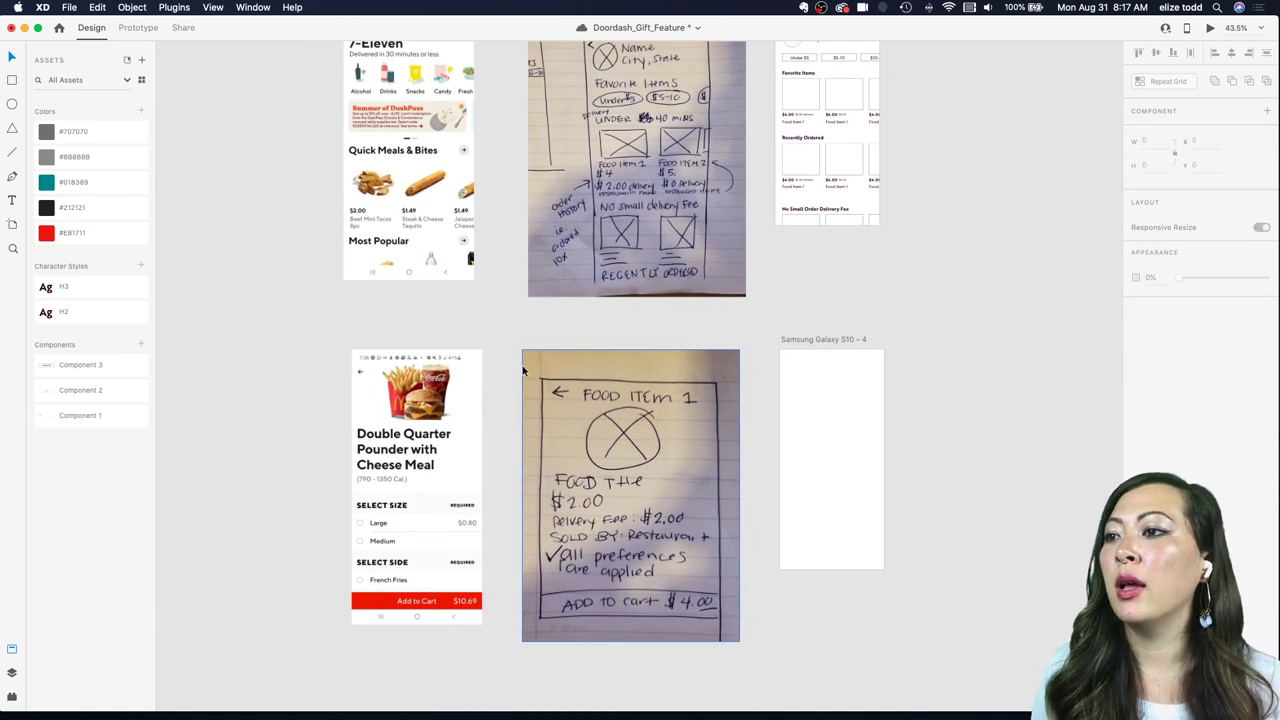
scroll(715, 302, up, 3)
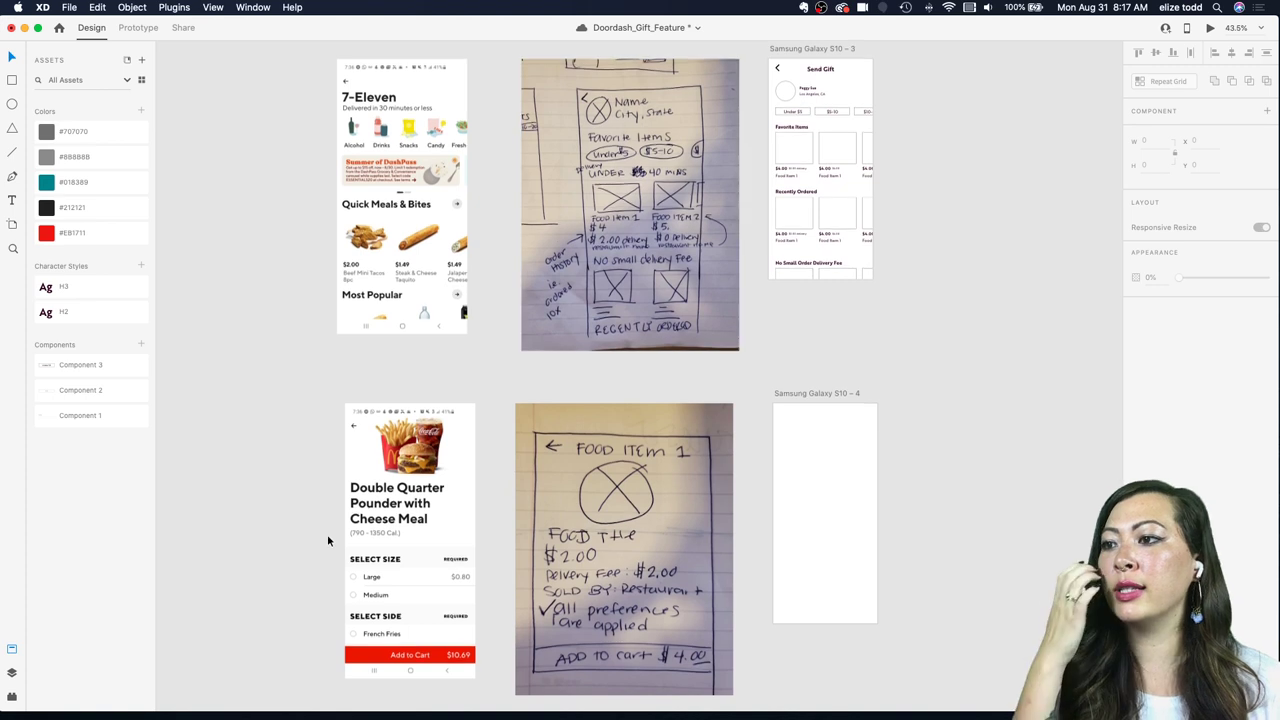
scroll(327, 534, down, 3)
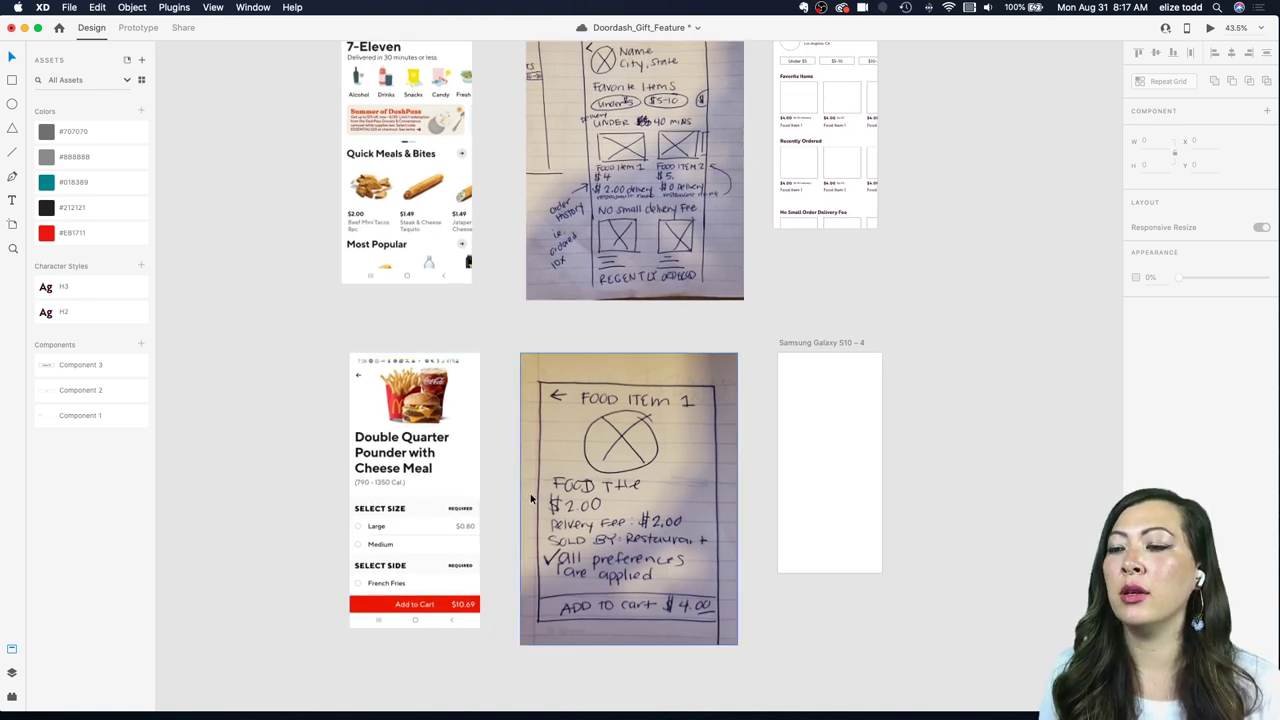
scroll(649, 452, down, 2)
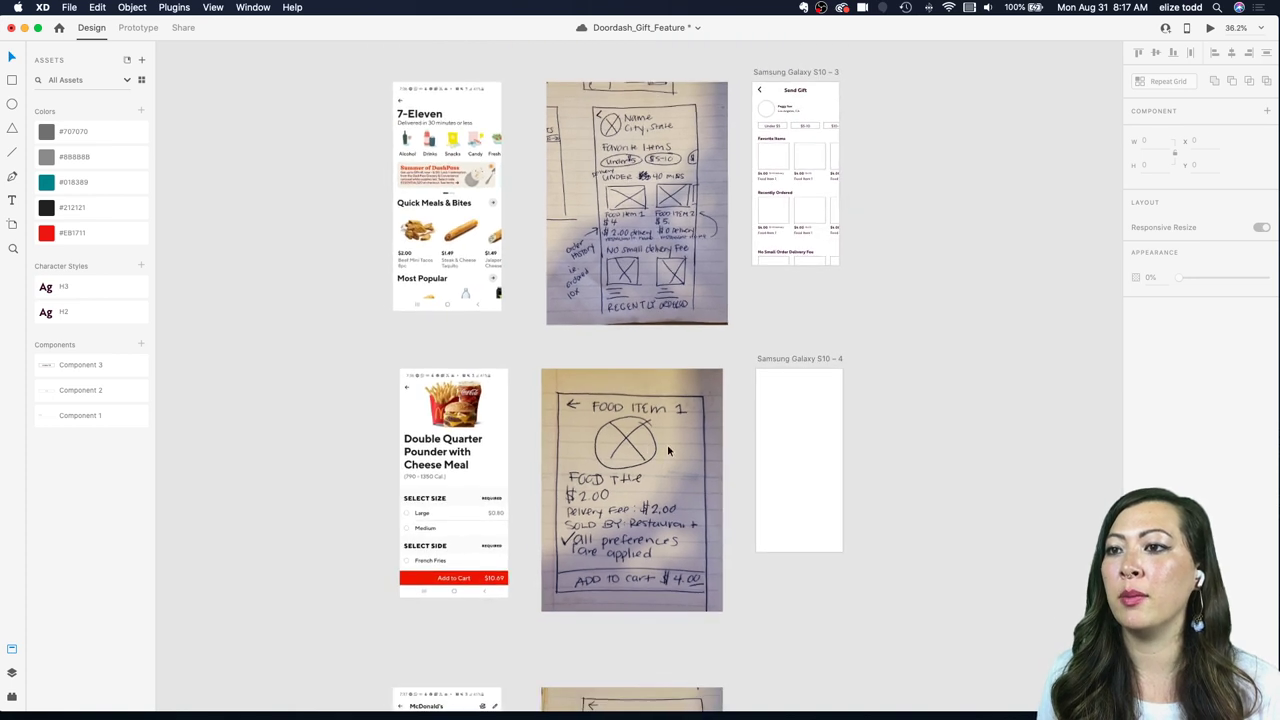
click(770, 366)
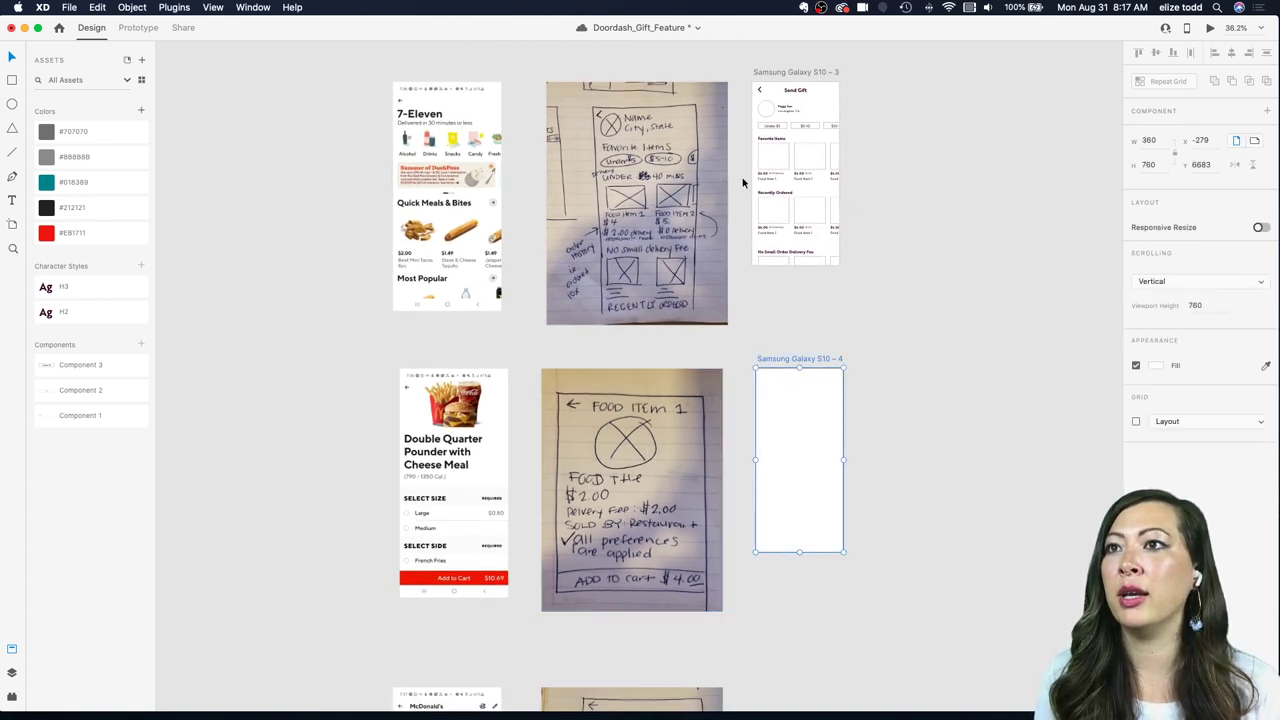
scroll(760, 108, up, 2)
Step: Insert the Ionic md-arrow-back icon from the Icons 4 Design plugin on the Send Gift artboard
click(759, 92)
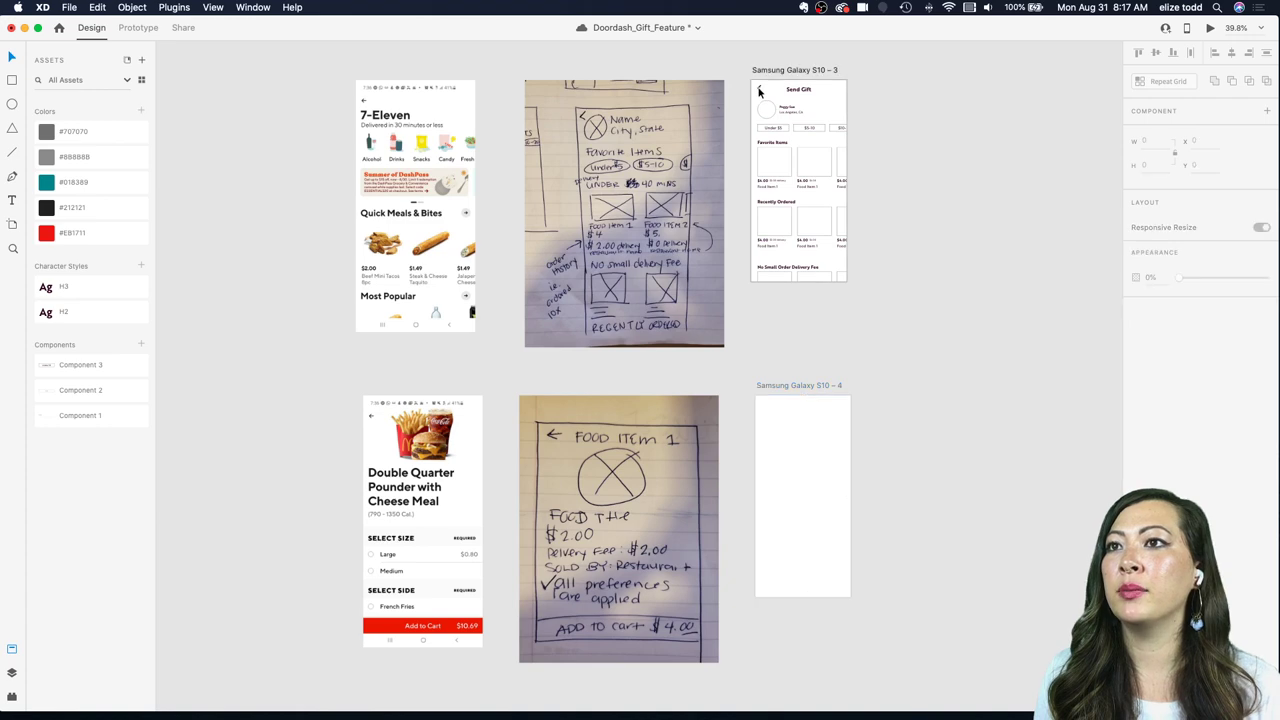
scroll(759, 92, up, 5)
click(760, 90)
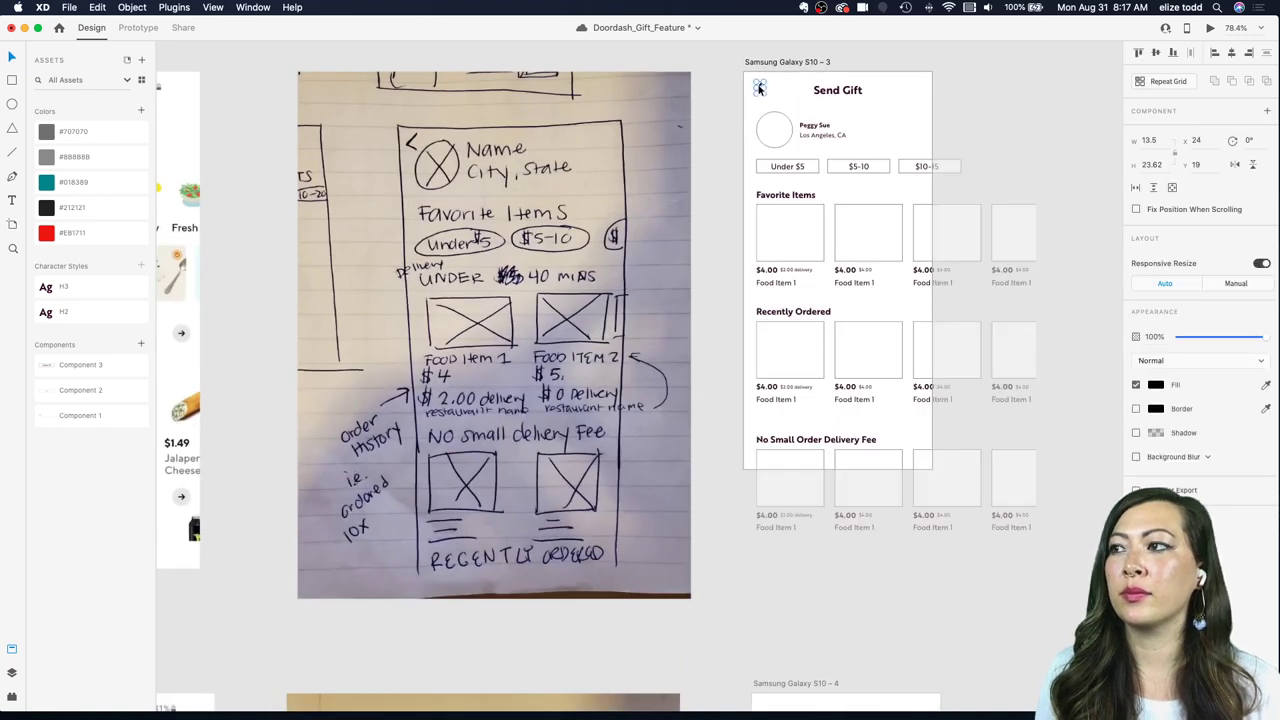
scroll(416, 268, left, 5)
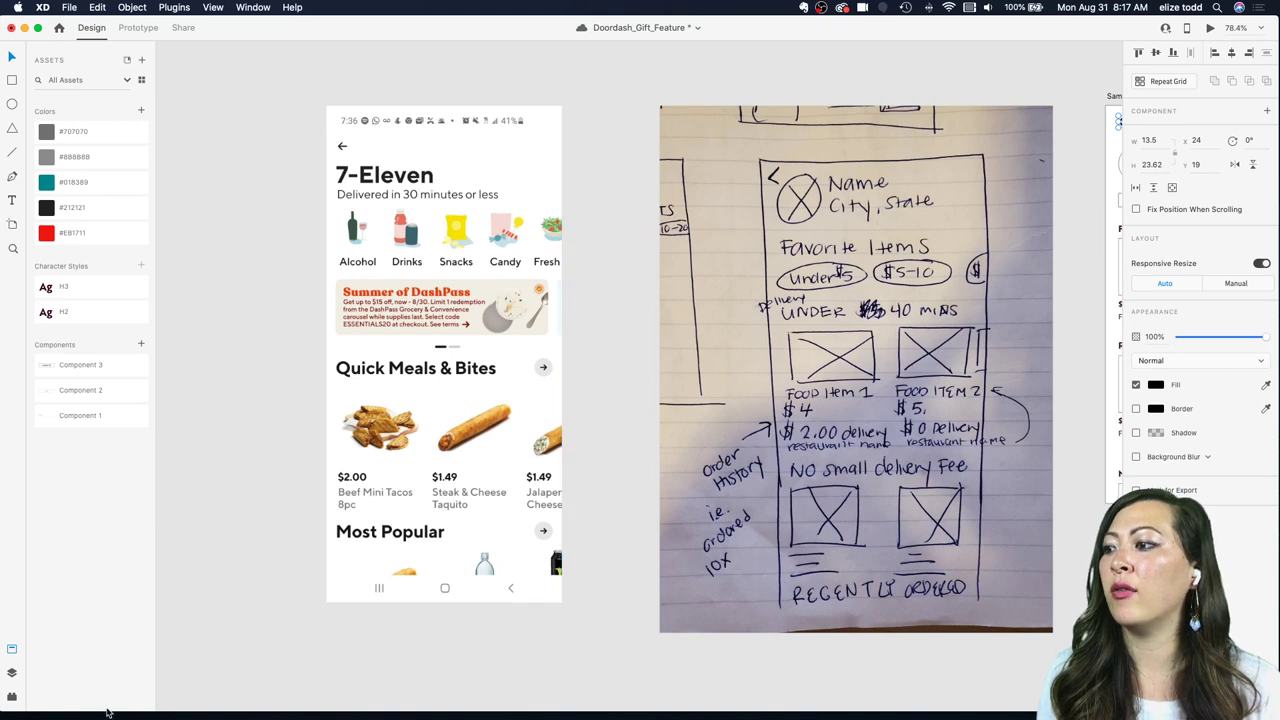
click(10, 697)
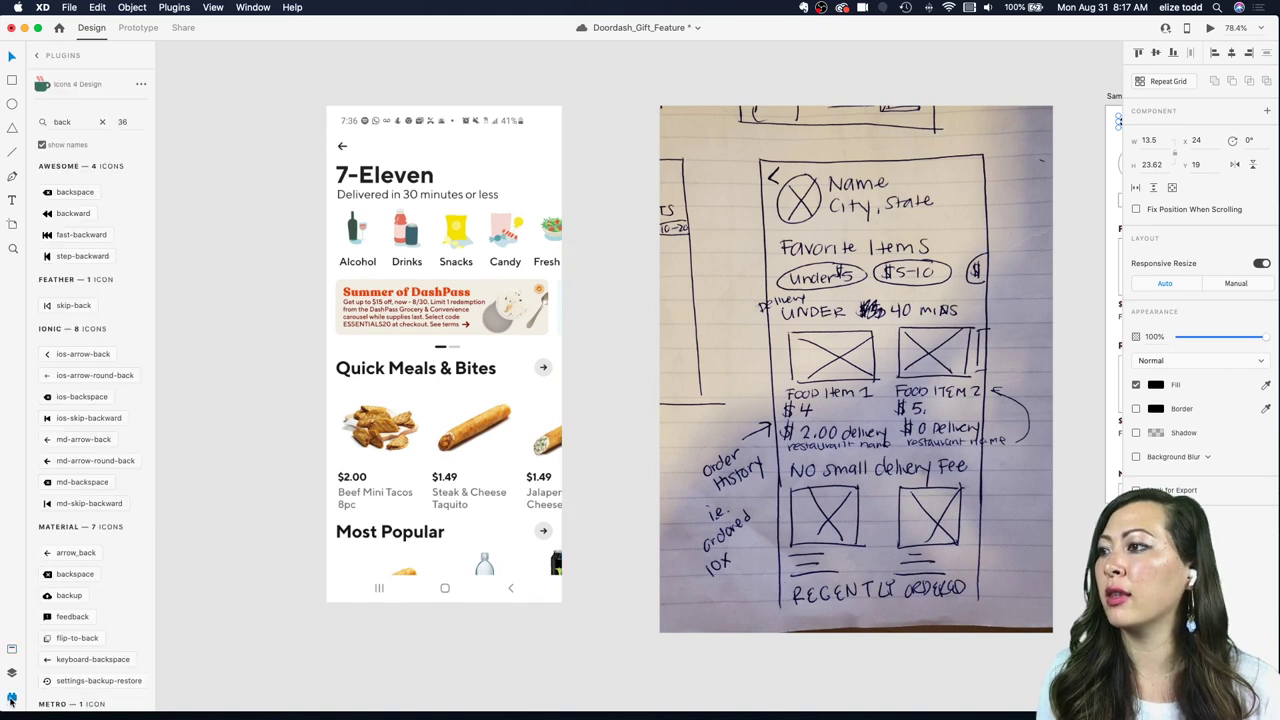
click(88, 440)
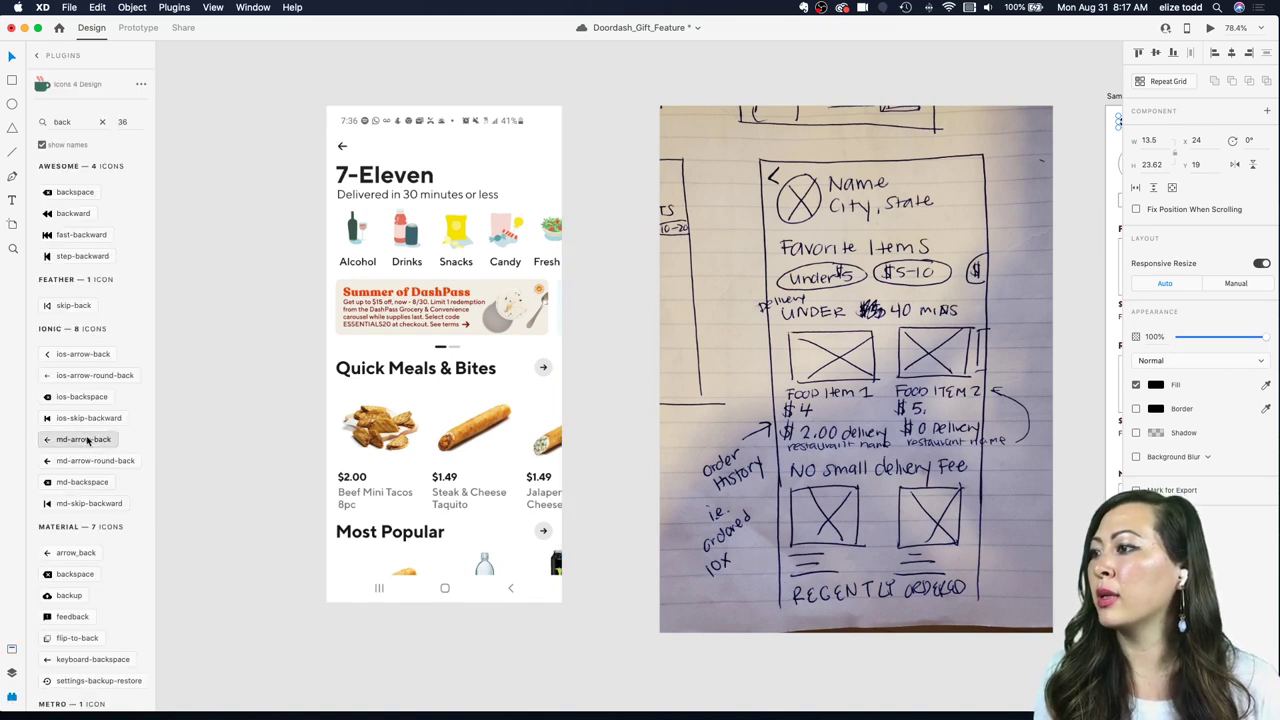
Step: Delete the old back chevron on the Send Gift artboard and put the new arrow, about 20 px wide, in its place
click(626, 322)
scroll(626, 322, up, 3)
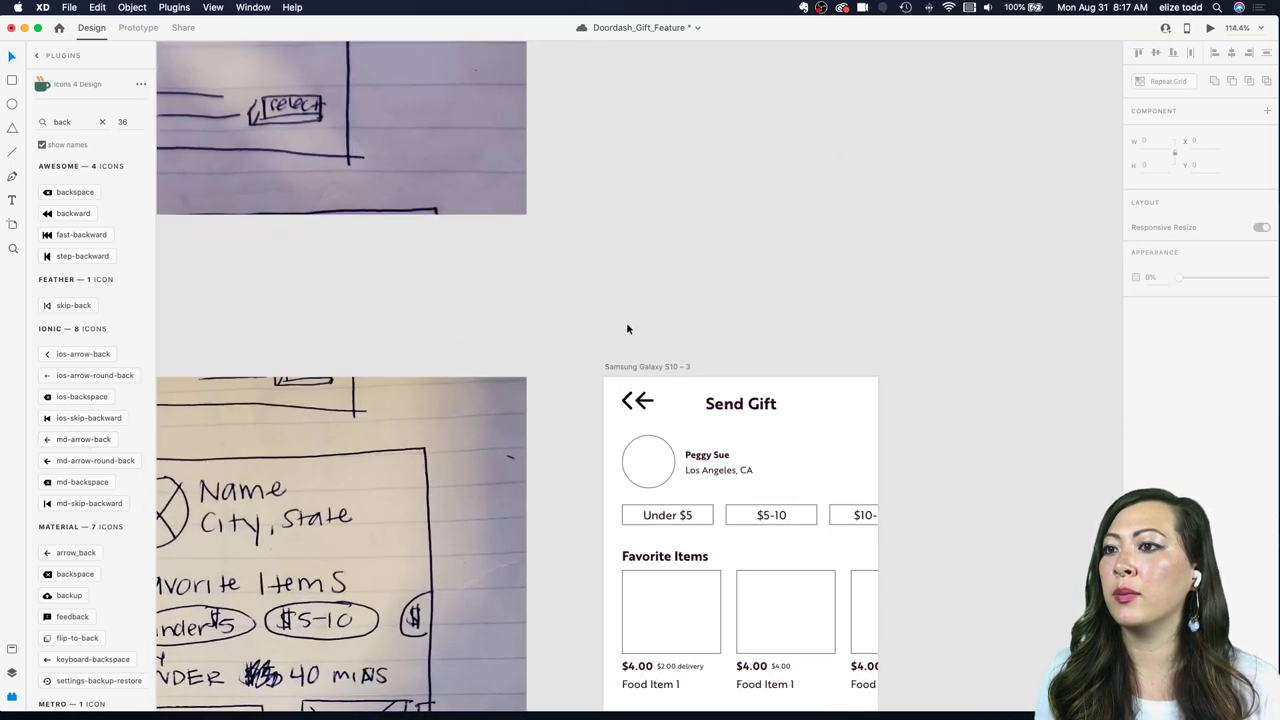
click(626, 402)
key(Delete)
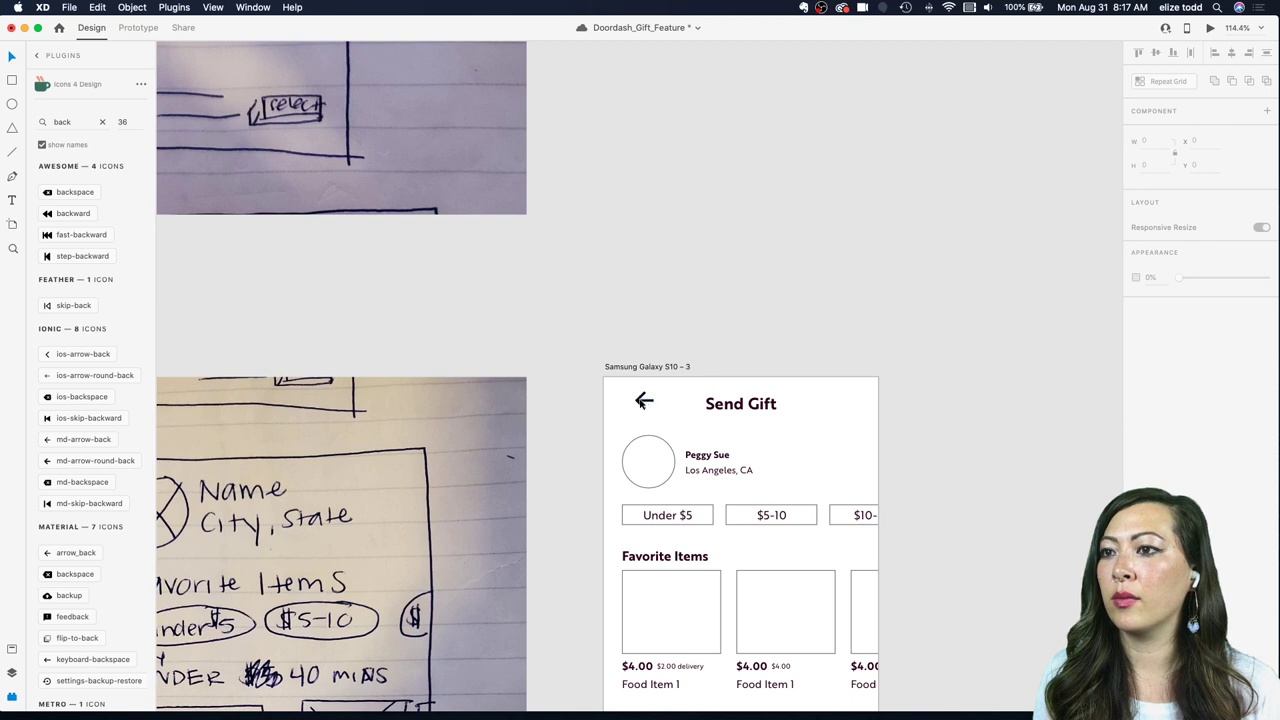
drag(642, 403, 634, 408)
Step: Make the back arrow a component and move it to about X 19, Y 23 on the Send Gift artboard
key(super+k)
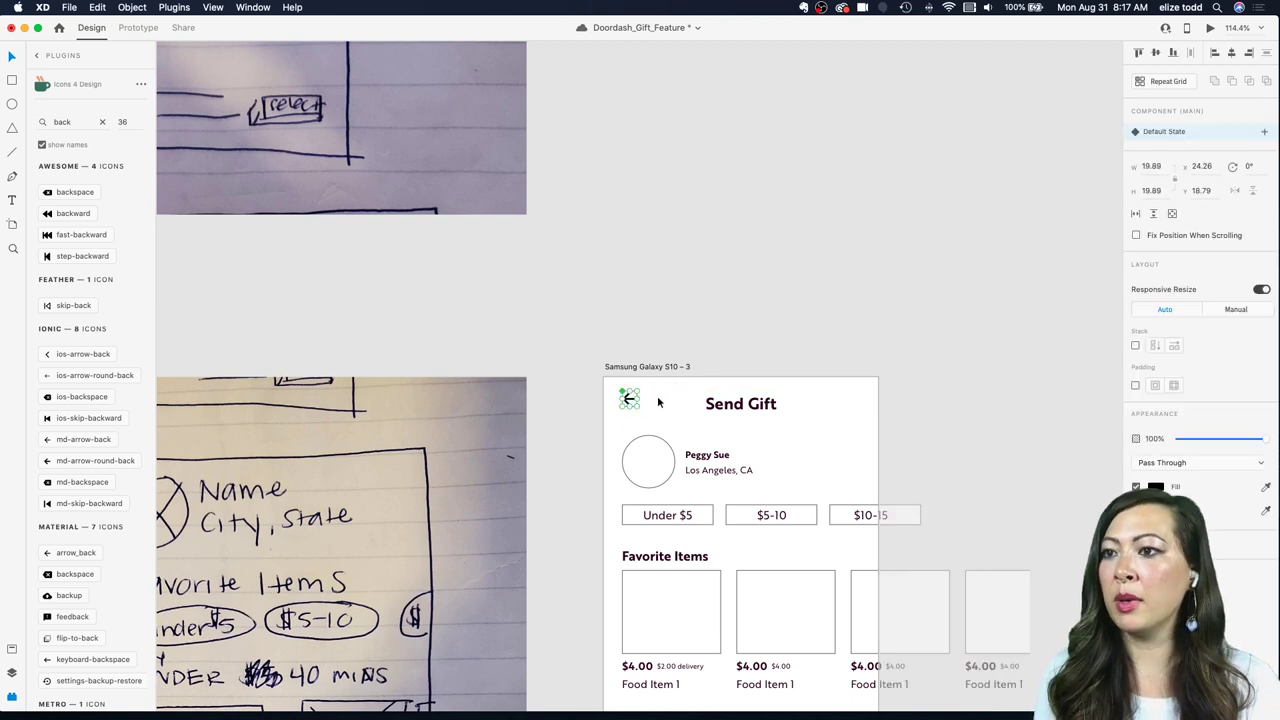
scroll(638, 335, down, 1)
click(637, 334)
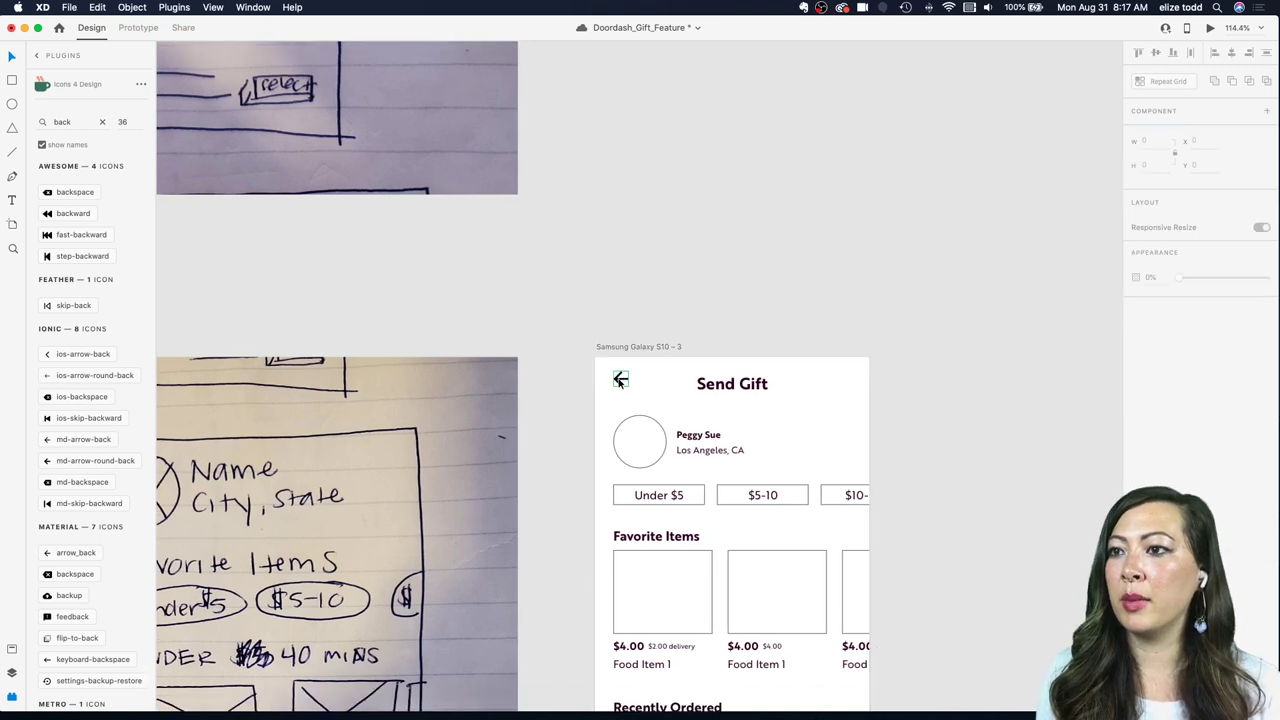
click(618, 381)
drag(617, 382, 613, 387)
Step: Copy the back arrow component onto the Samsung Galaxy S10 – 4 artboard at the same position
key(super+c)
scroll(614, 387, down, 5)
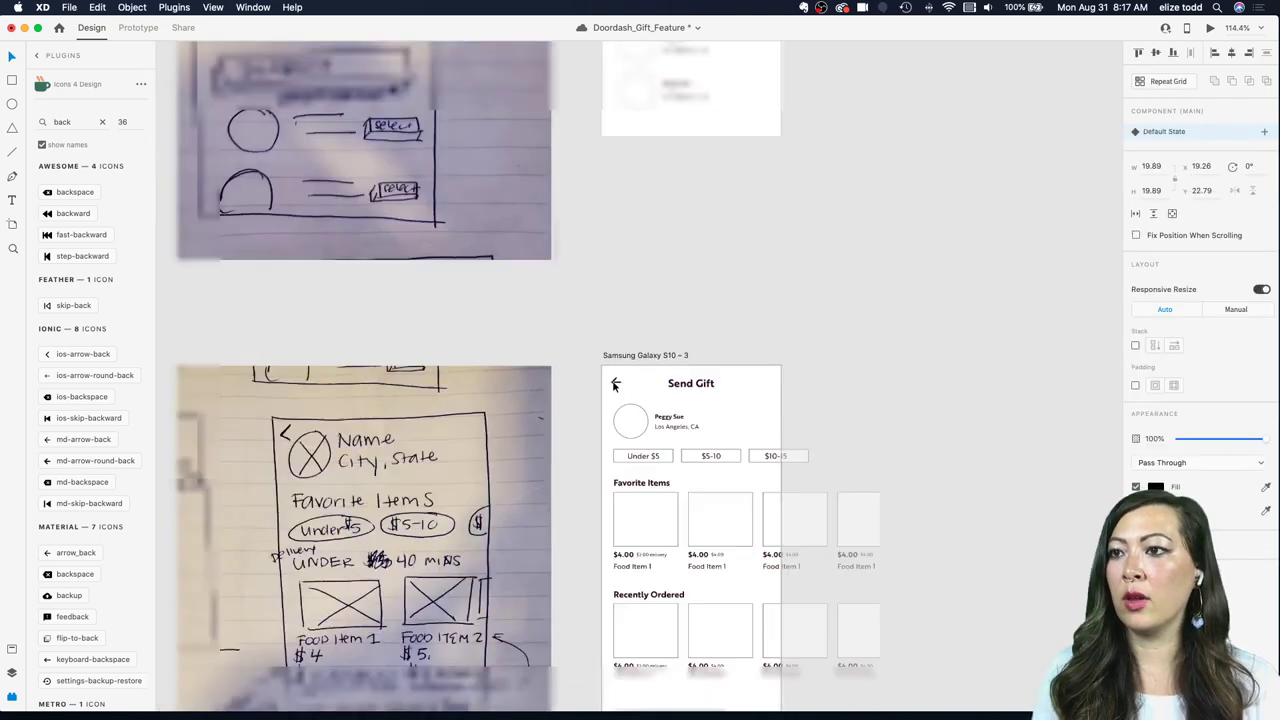
scroll(614, 387, down, 5)
scroll(613, 387, down, 4)
click(638, 271)
key(super+v)
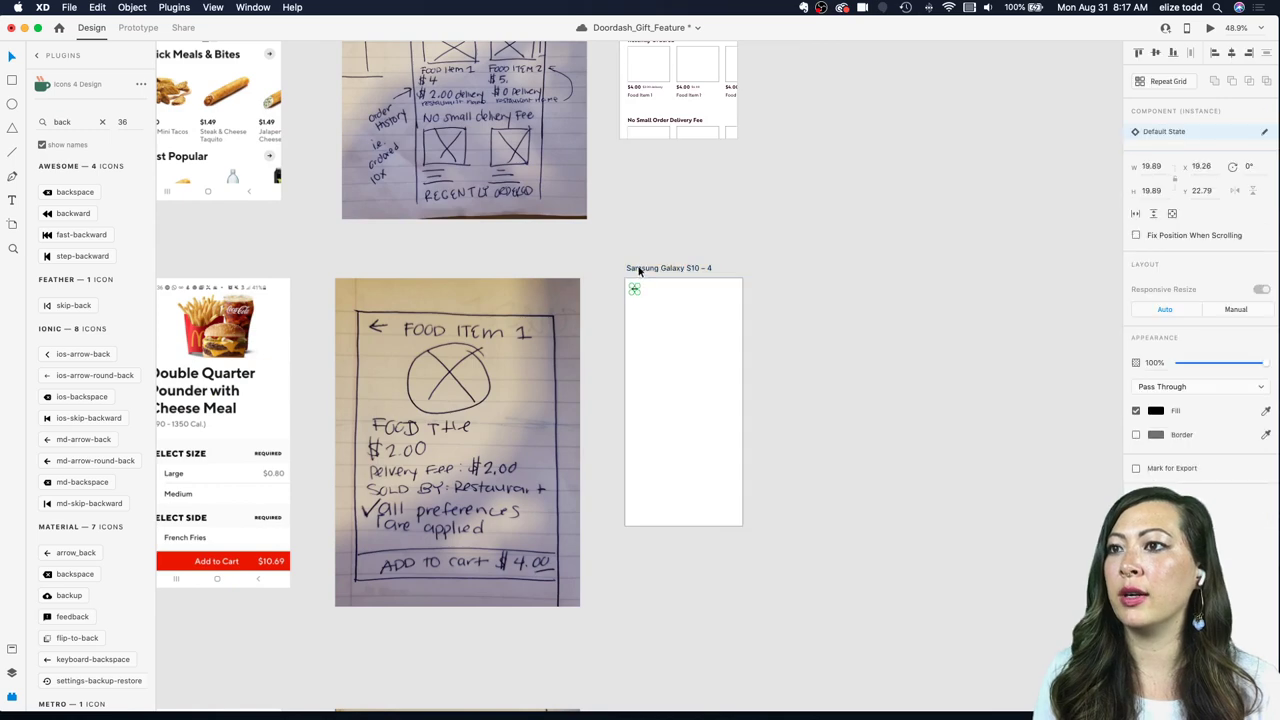
click(641, 251)
Step: Draw a rectangle about 220 by 170 px beside the back arrow as the food image placeholder
scroll(642, 254, up, 2)
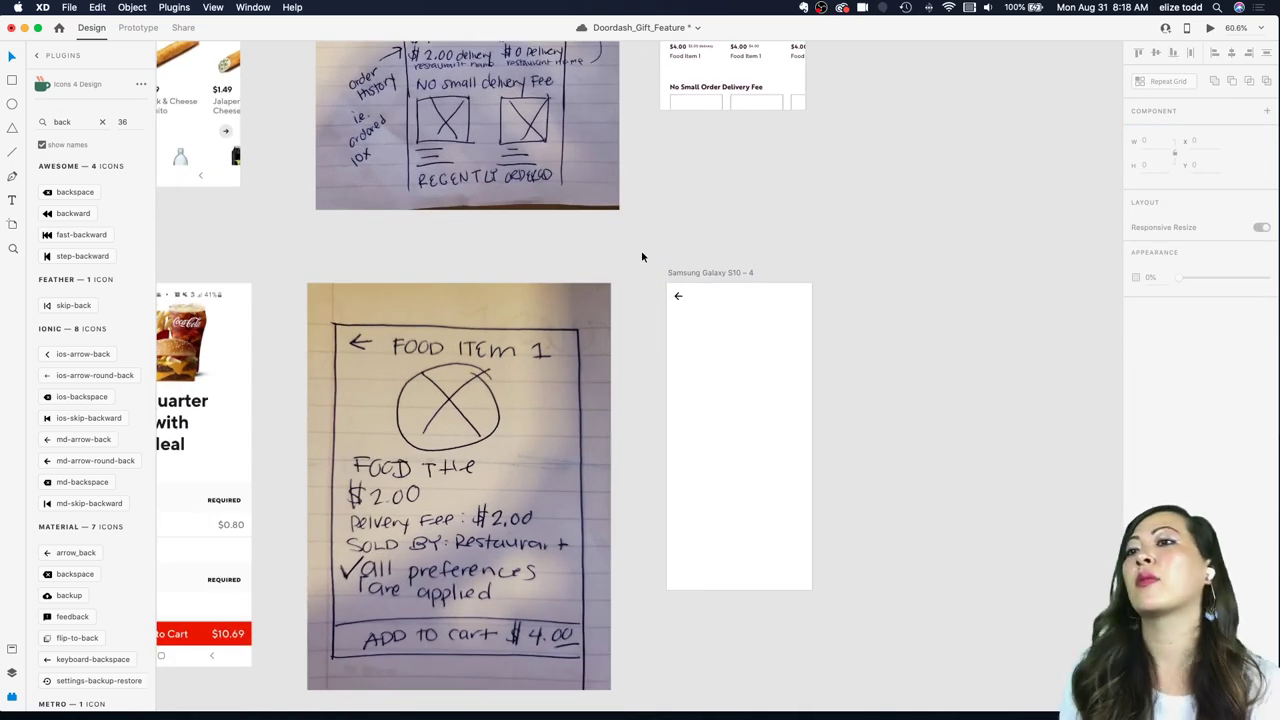
scroll(641, 257, left, 8)
scroll(641, 257, down, 3)
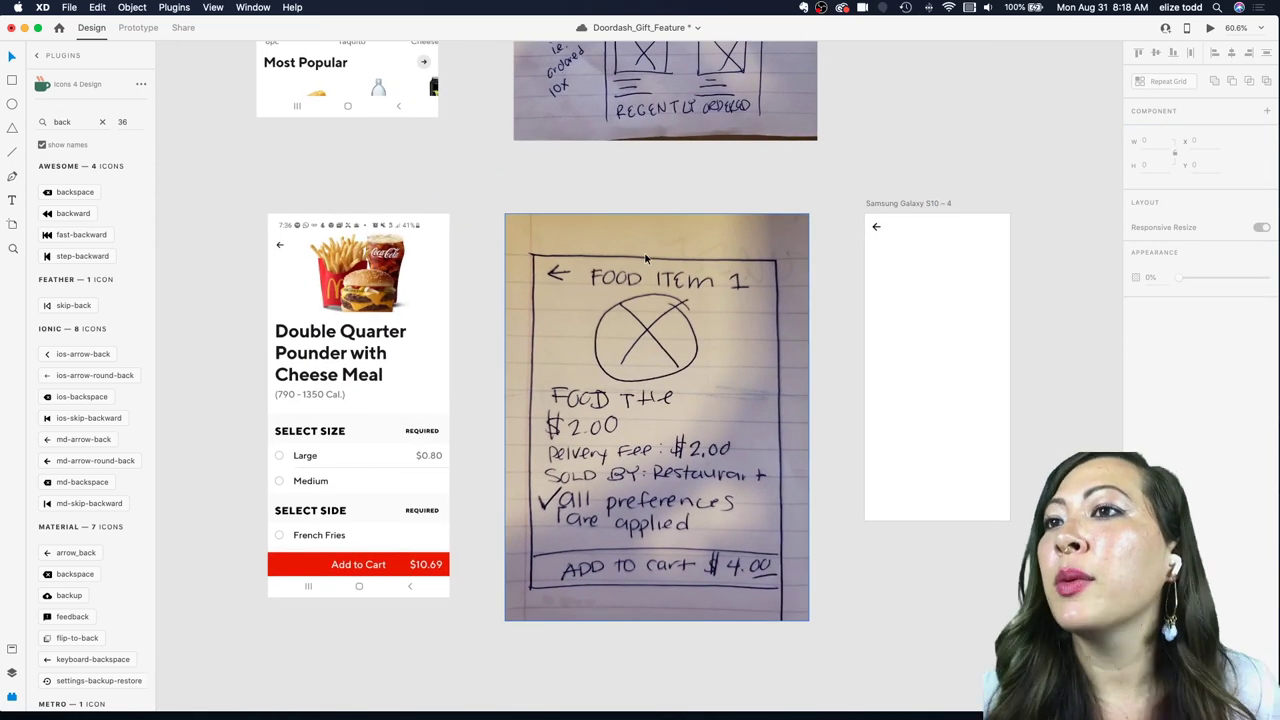
scroll(1044, 314, right, 5)
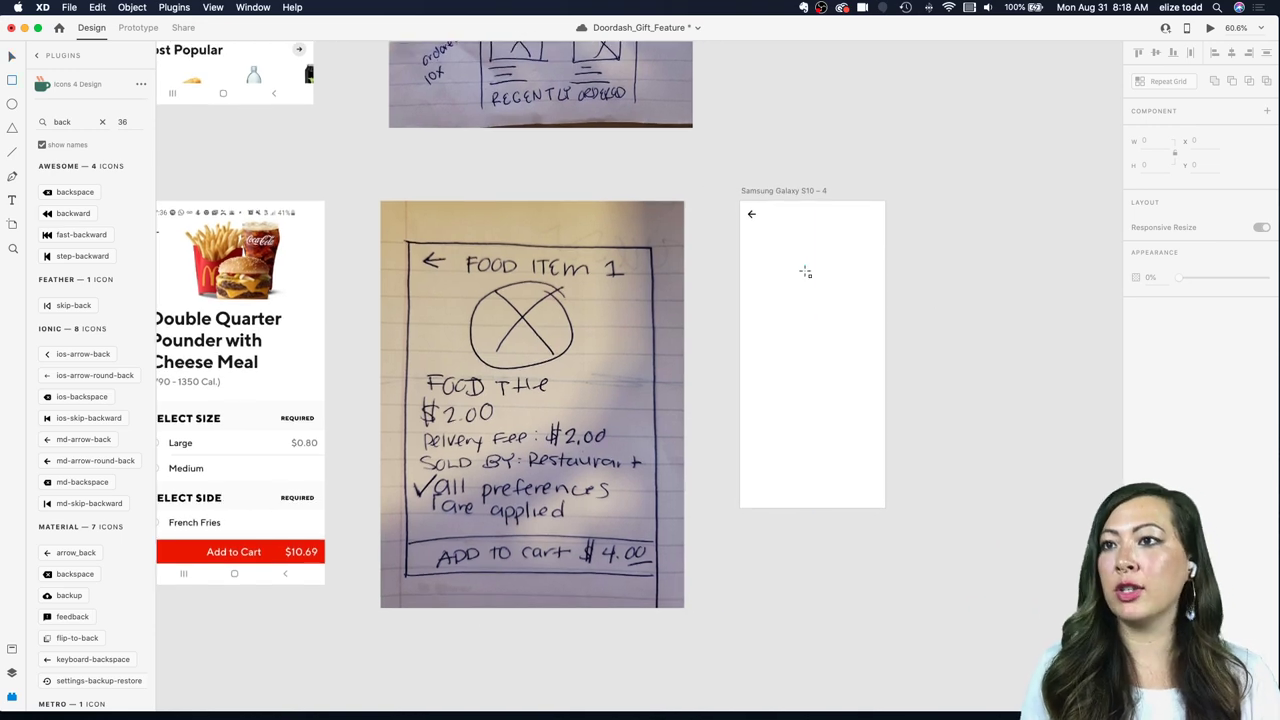
drag(769, 215, 859, 285)
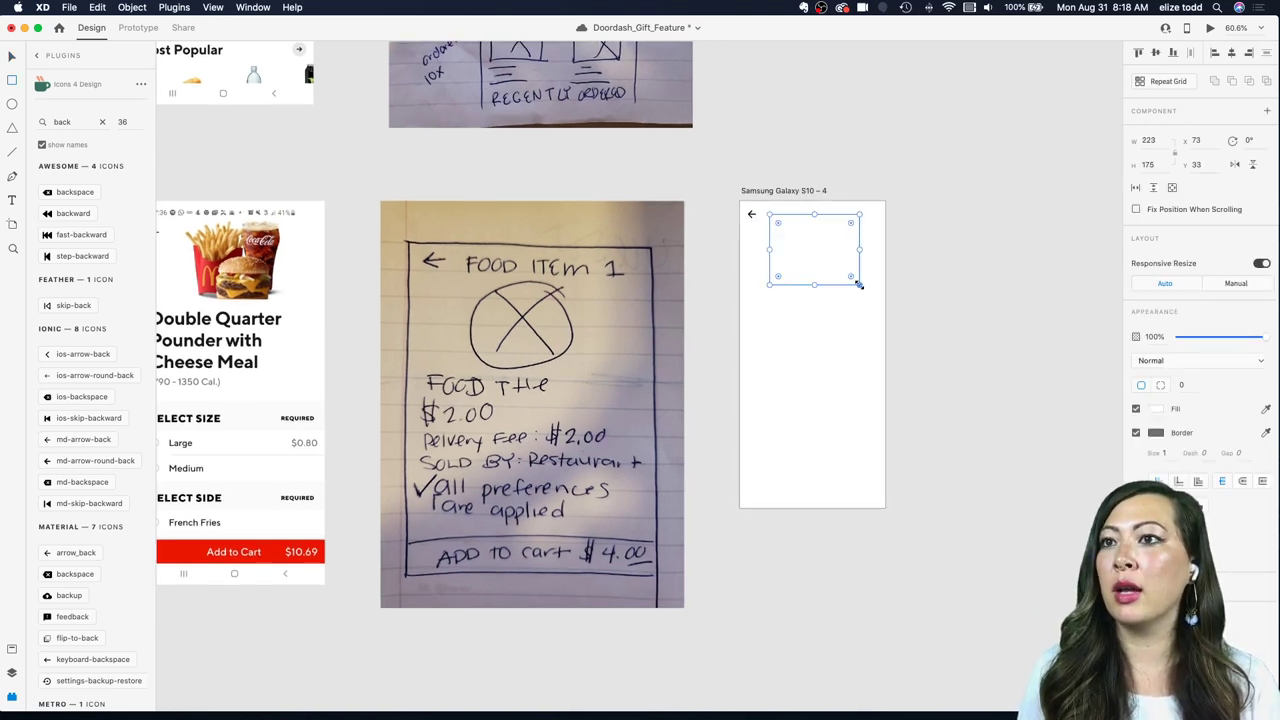
scroll(329, 327, left, 5)
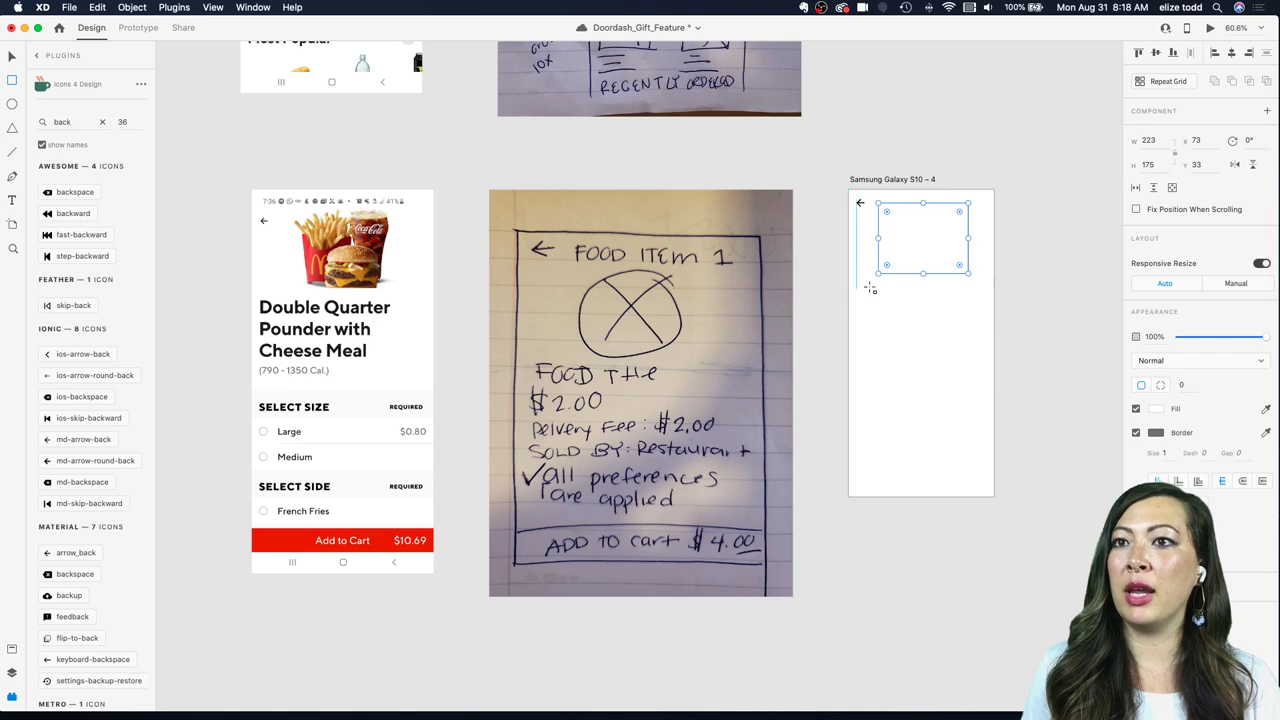
drag(966, 273, 964, 270)
scroll(960, 264, up, 3)
key(Escape)
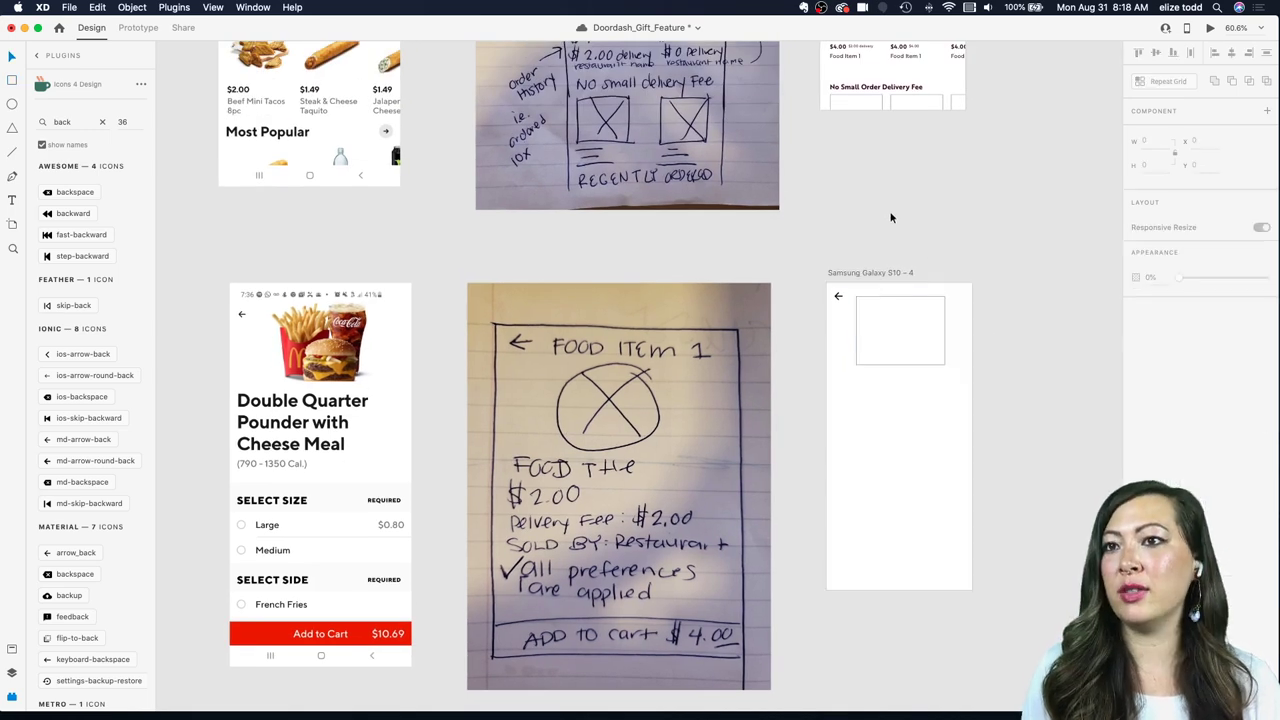
Step: Move the food image placeholder to X 70, Y 43 on the artboard
scroll(889, 214, down, 3)
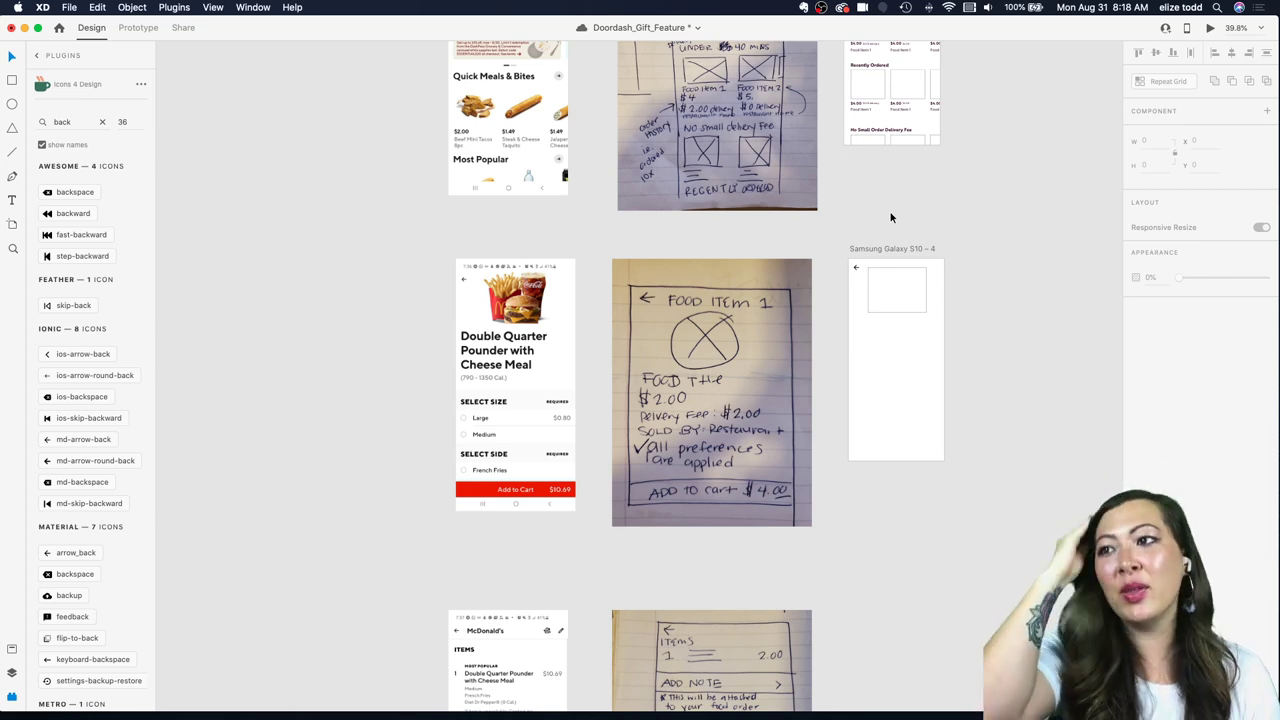
scroll(890, 216, right, 2)
scroll(865, 316, up, 3)
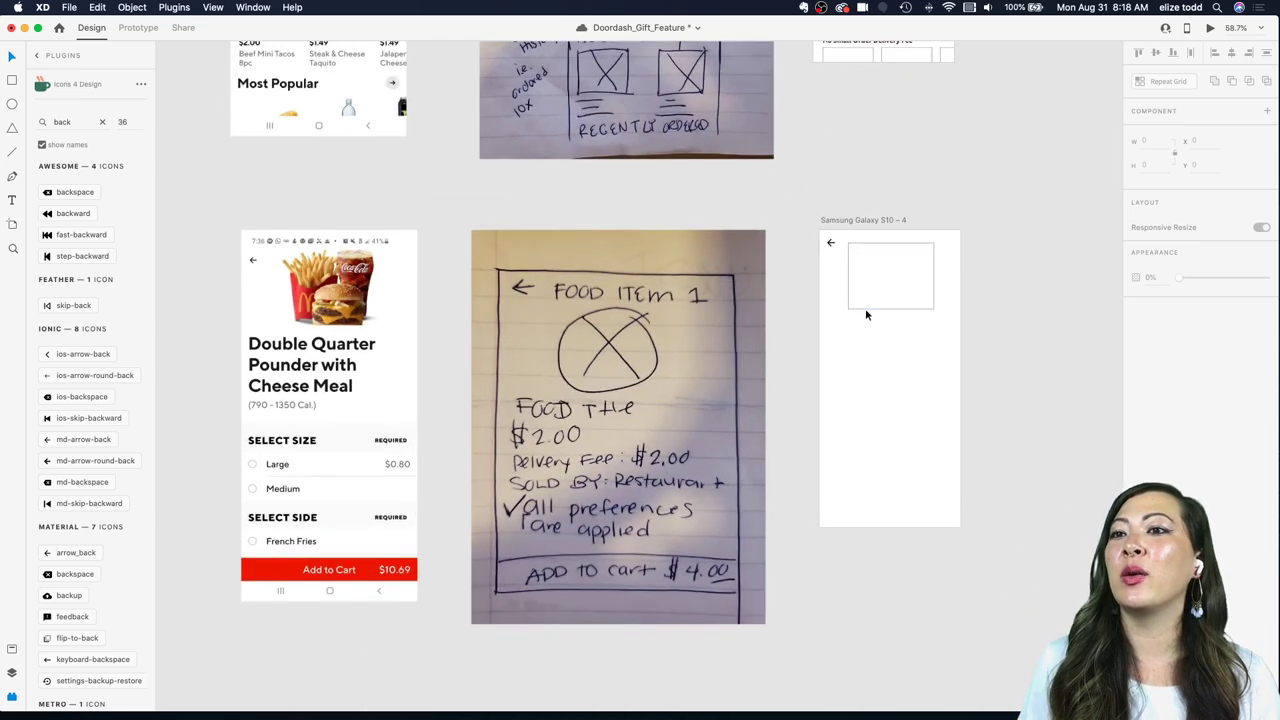
click(865, 309)
scroll(867, 314, down, 3)
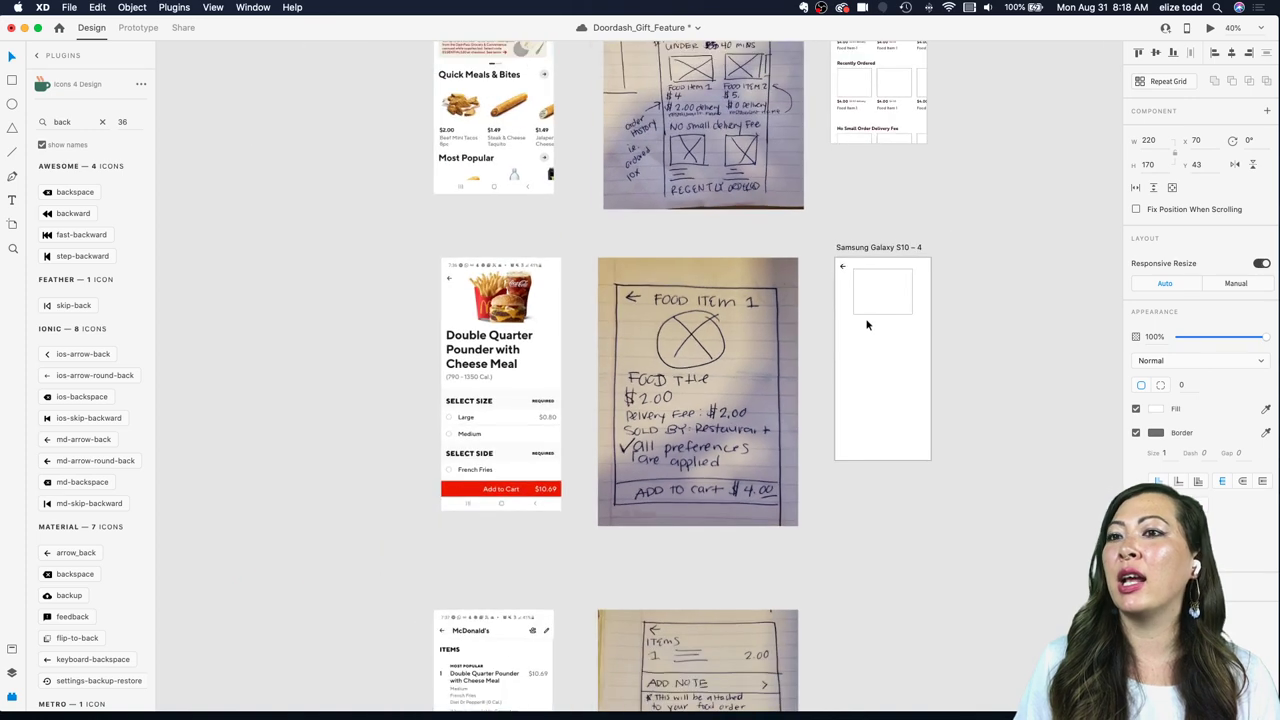
Step: Copy the "Send Gift" title from the Send Gift artboard onto the Samsung Galaxy S10 – 4 artboard
scroll(869, 322, up, 3)
click(862, 53)
click(873, 119)
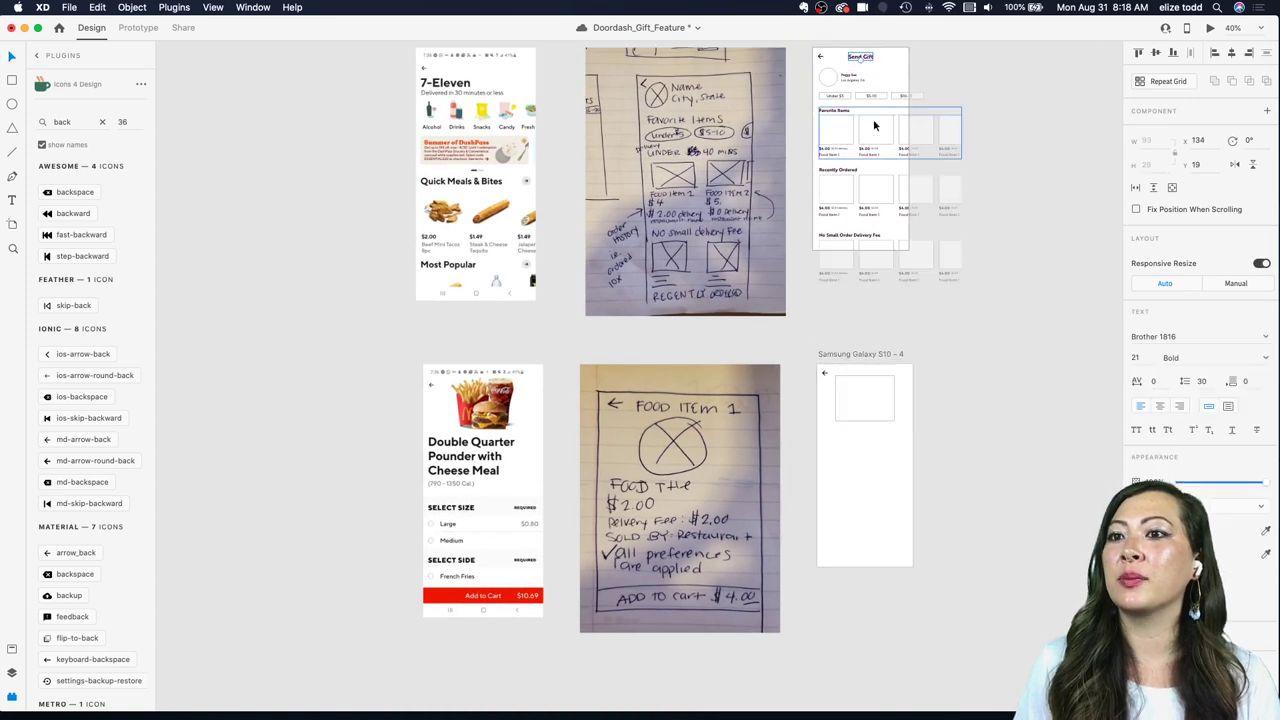
scroll(860, 303, down, 3)
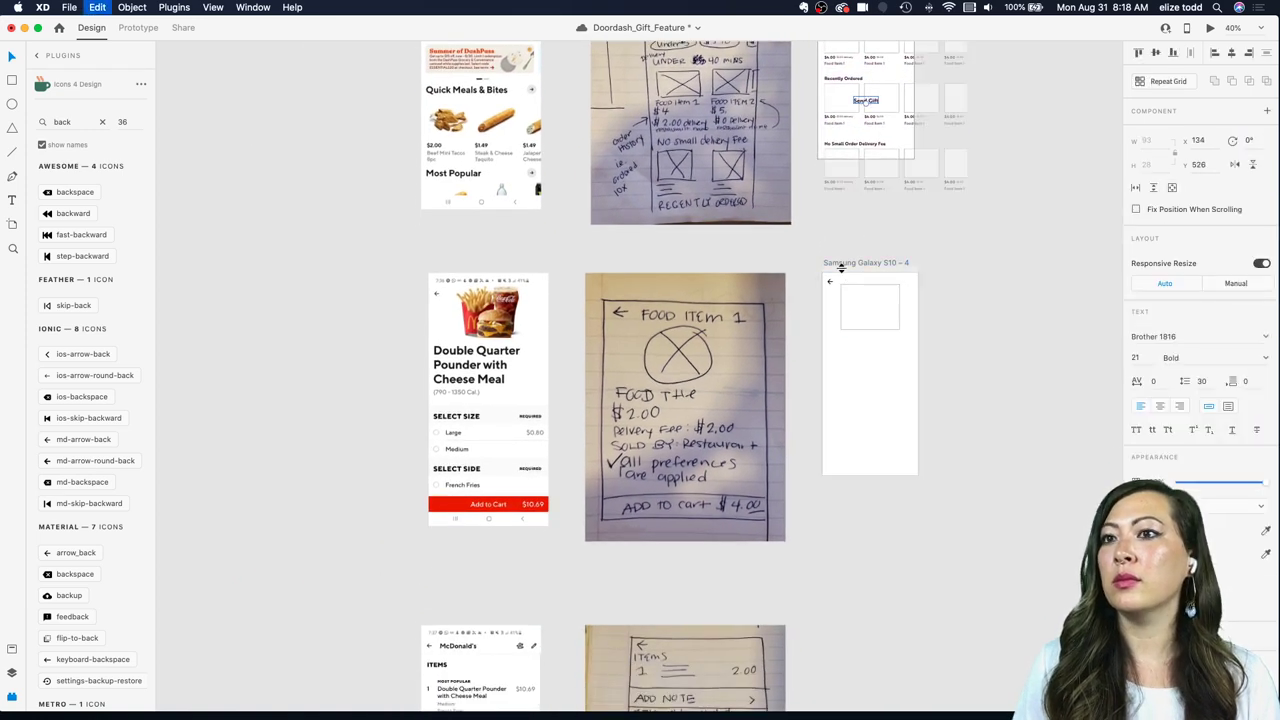
scroll(841, 275, up, 1)
click(838, 286)
text(Send Gift)
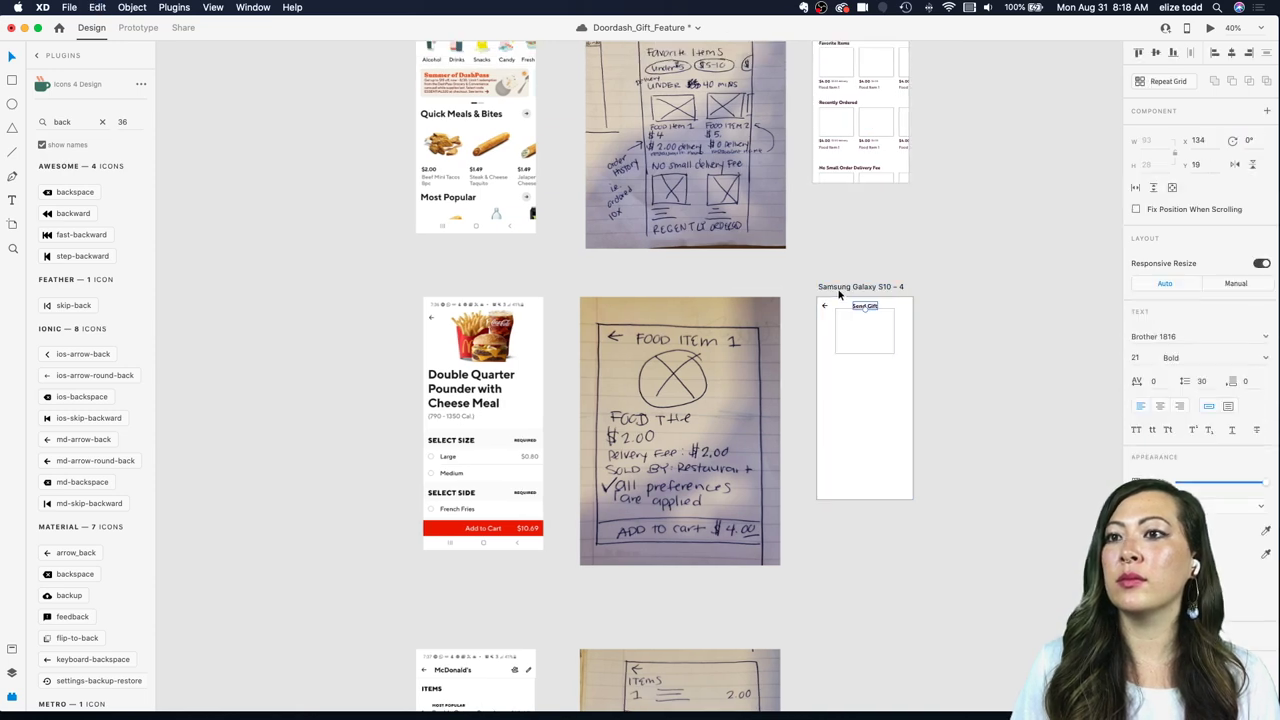
Step: Move the copied title below the image placeholder to X 39, Y 235 and change its text to "Food Item 1"
scroll(866, 358, up, 3)
drag(859, 272, 820, 367)
double_click(820, 366)
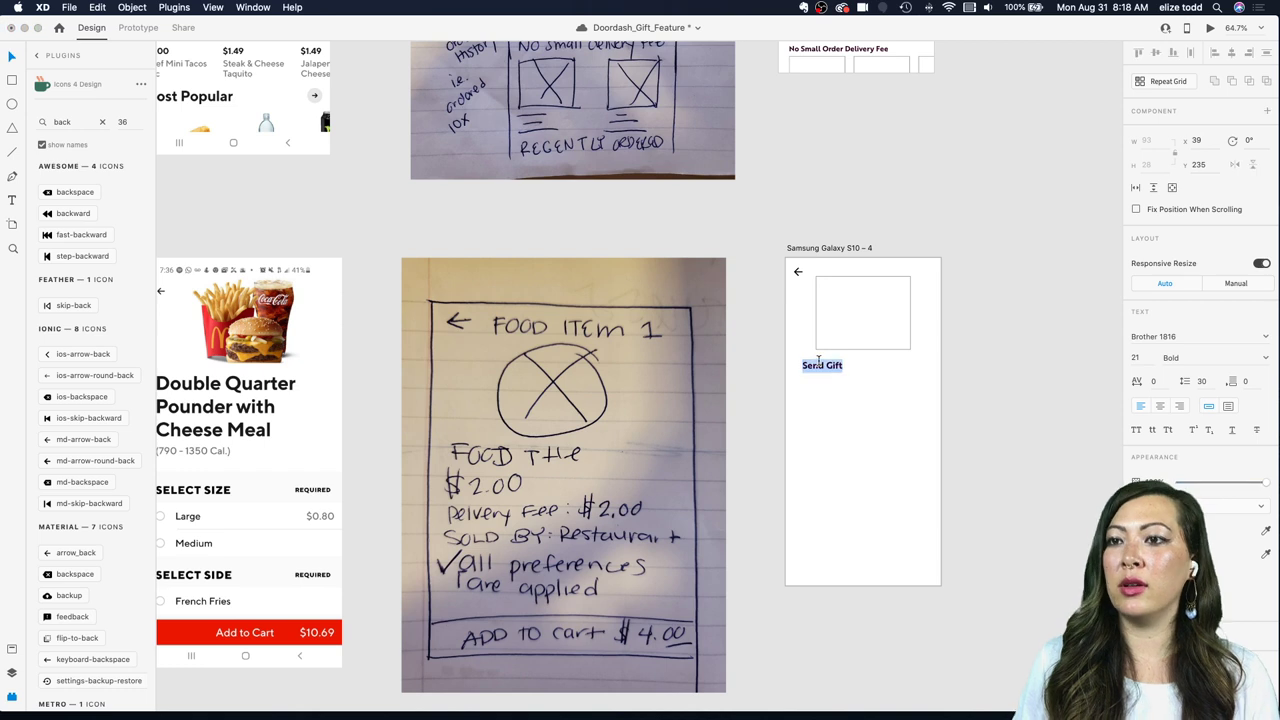
text(G)
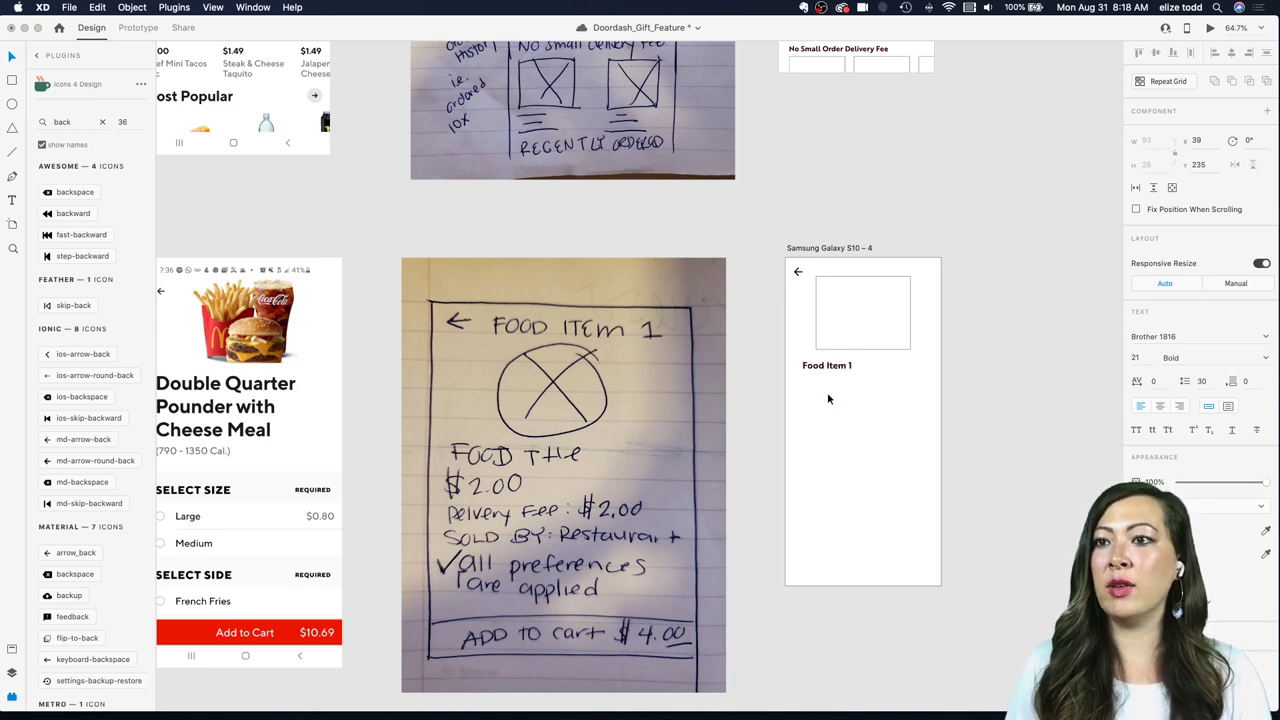
Step: Enlarge the "Food Item 1" title to font size 43 at X 29, Y 232 and save it as a character style named H1
click(830, 365)
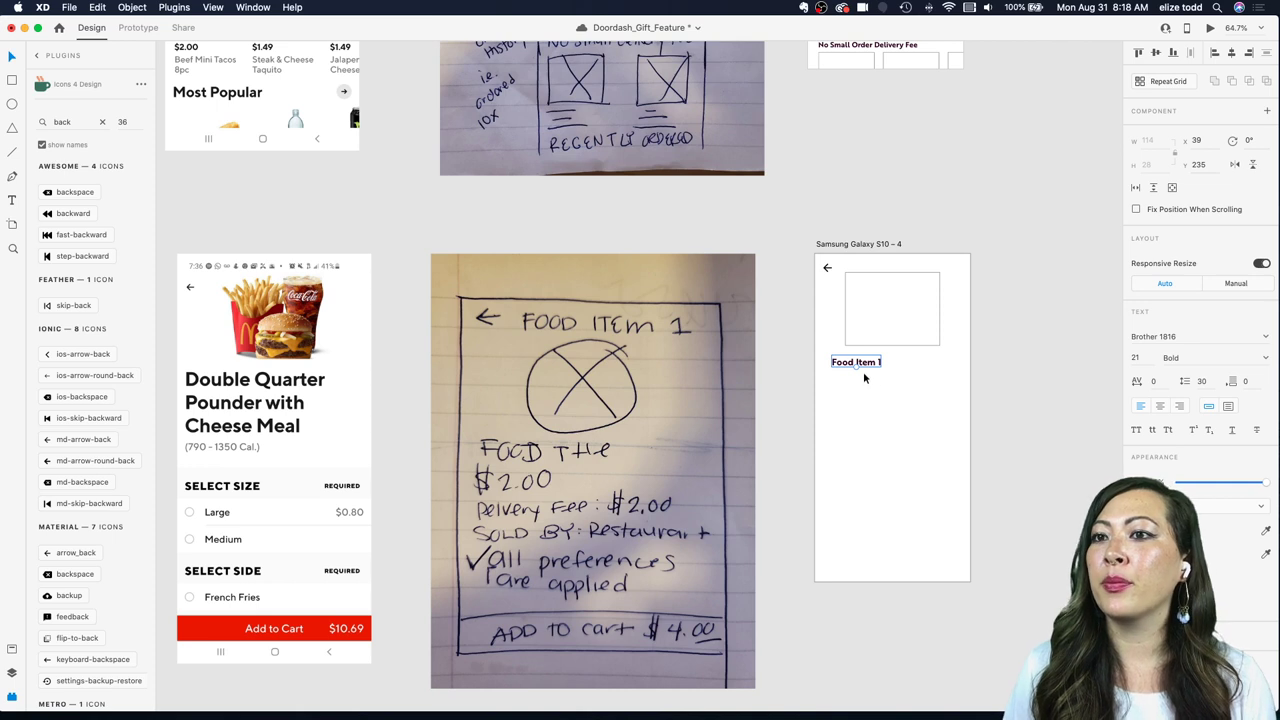
mouse_move(857, 367)
mouse_down()
mouse_move(861, 385)
mouse_move(880, 375)
mouse_move(862, 369)
mouse_up()
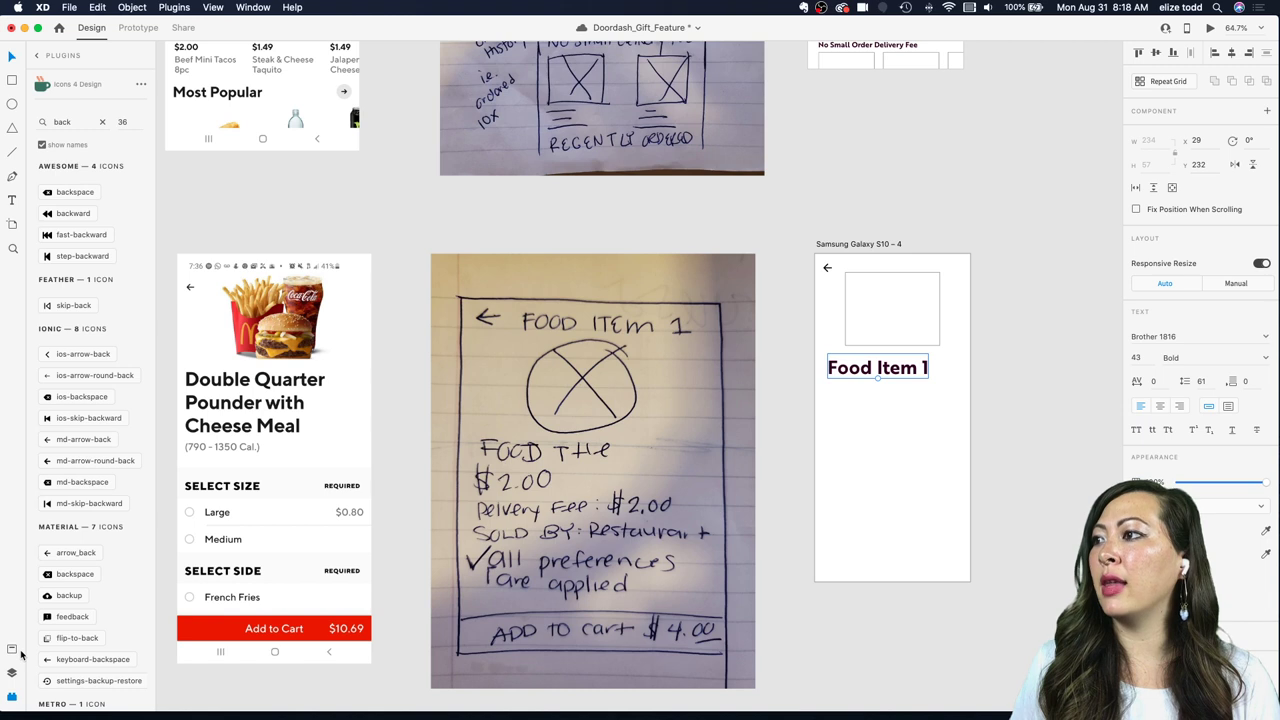
click(10, 647)
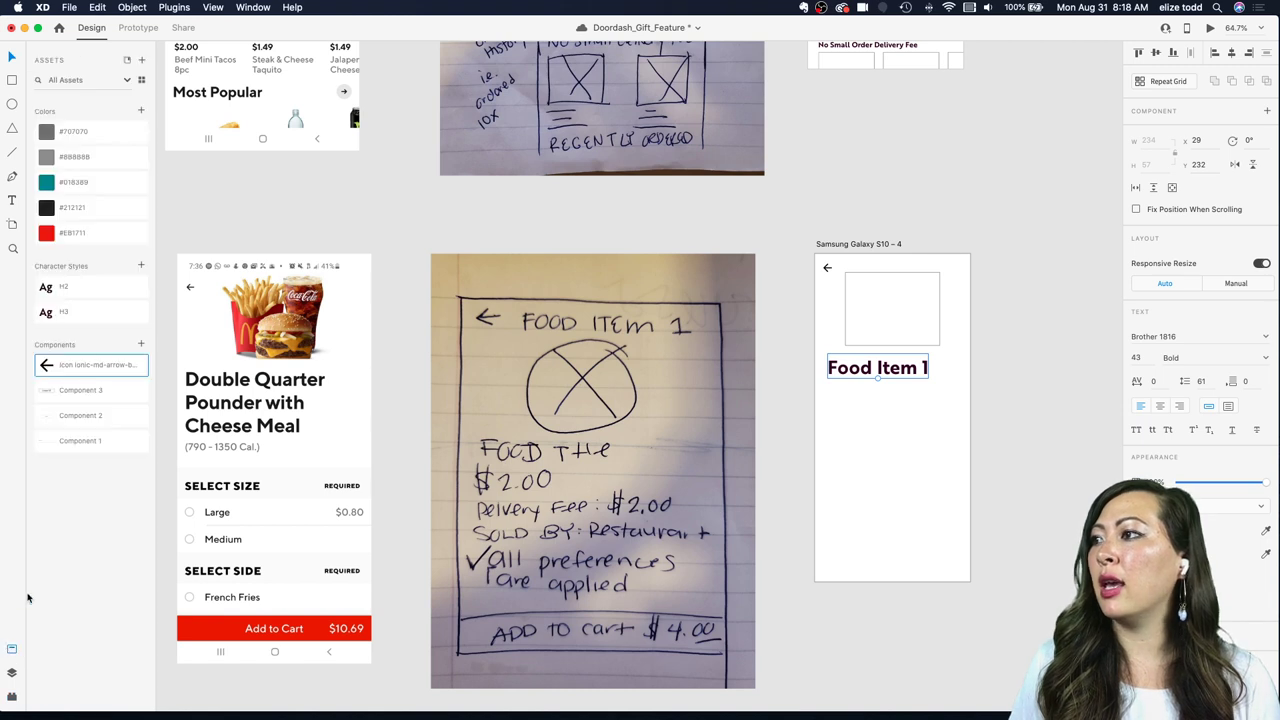
click(141, 265)
double_click(85, 289)
text(H1)
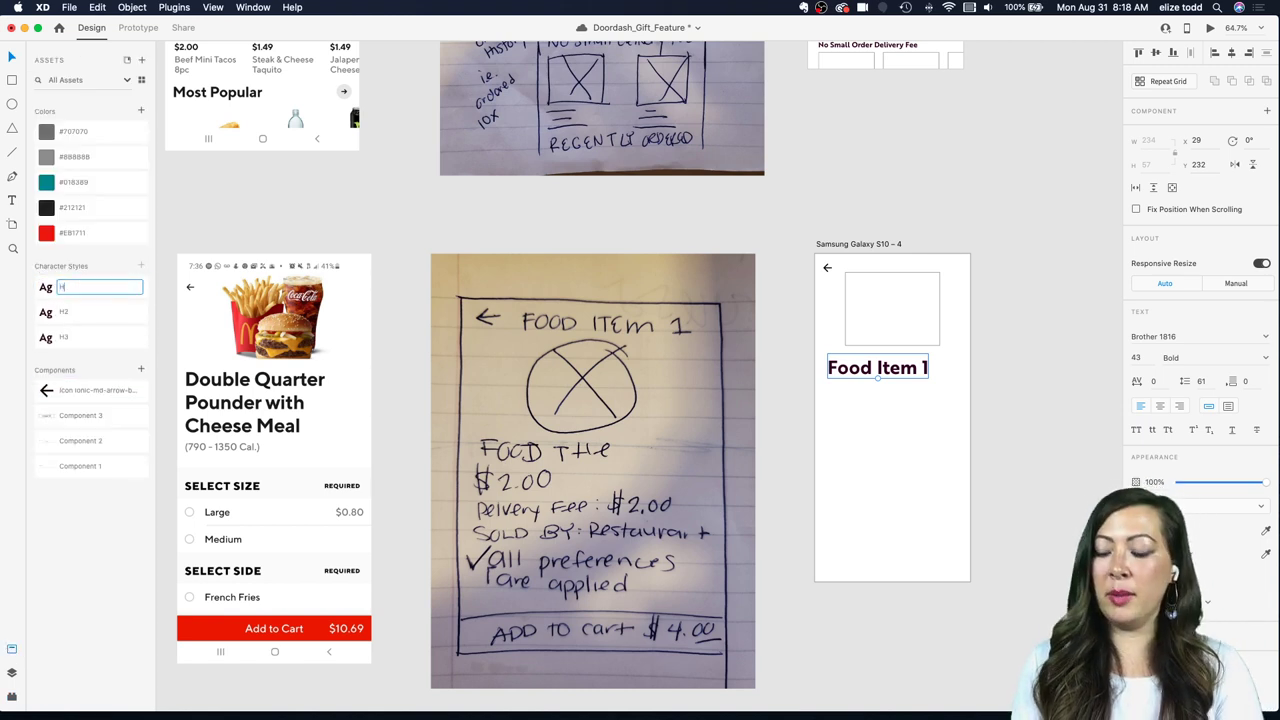
Step: Compare the Food Item 1 sketch and the reference meal screen with the Samsung Galaxy S10 – 4 wireframe
click(445, 243)
scroll(445, 243, down, 2)
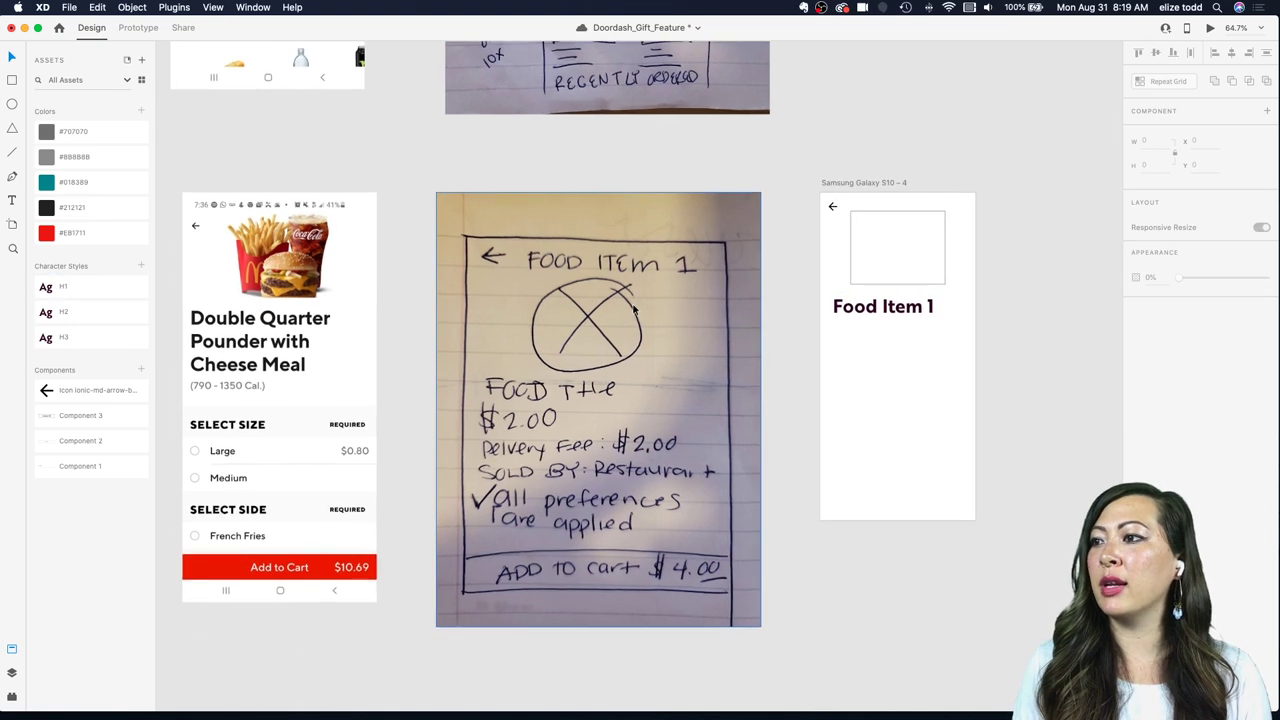
scroll(275, 338, up, 5)
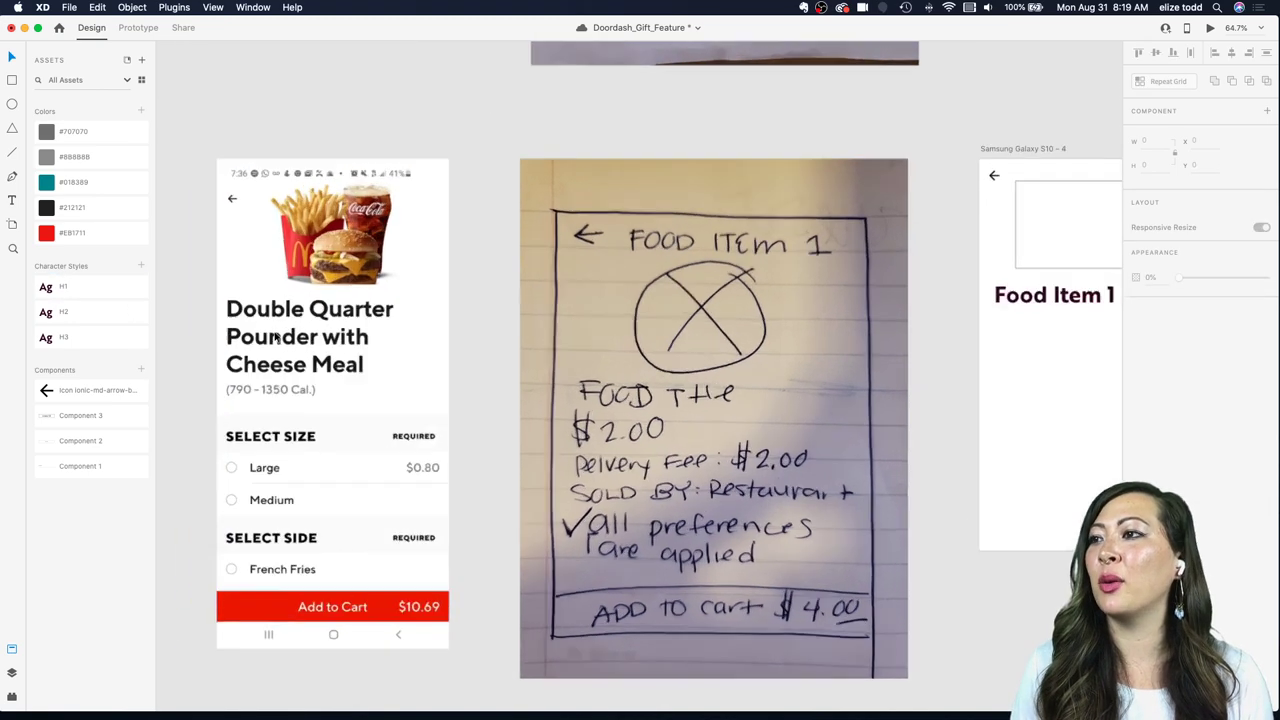
scroll(275, 338, down, 3)
scroll(275, 337, down, 5)
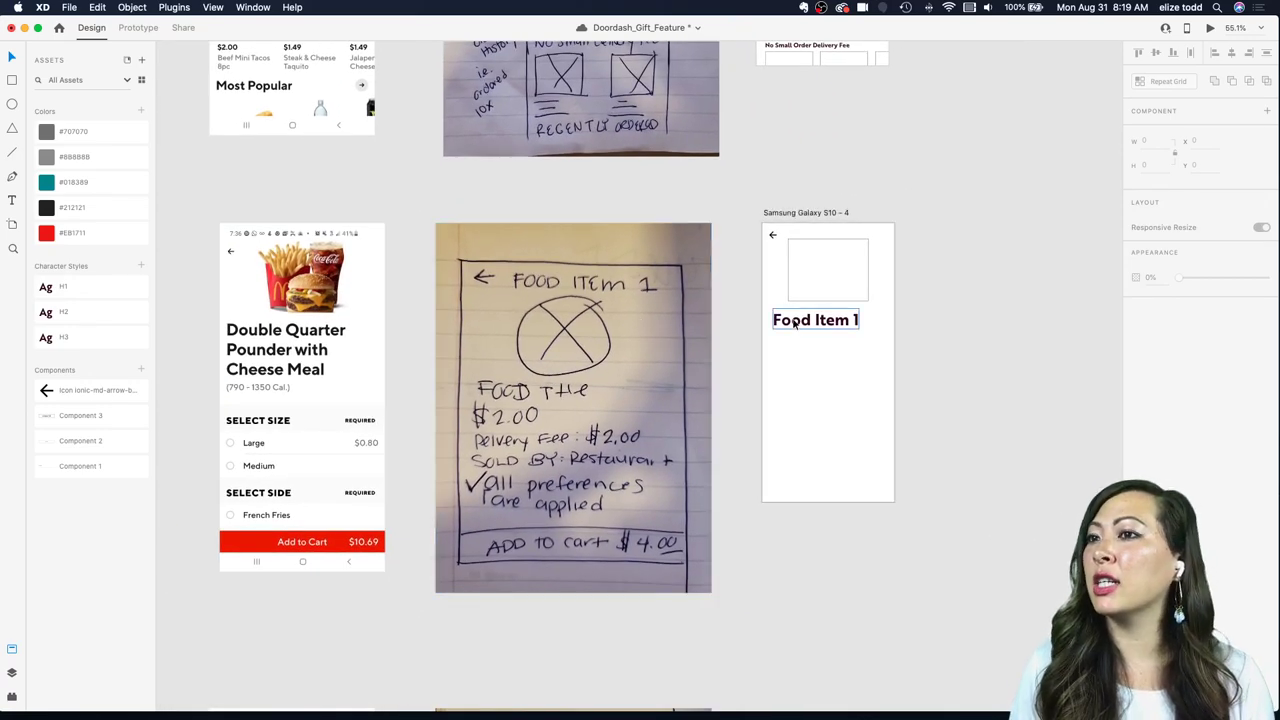
scroll(795, 323, up, 2)
scroll(794, 323, left, 2)
click(898, 323)
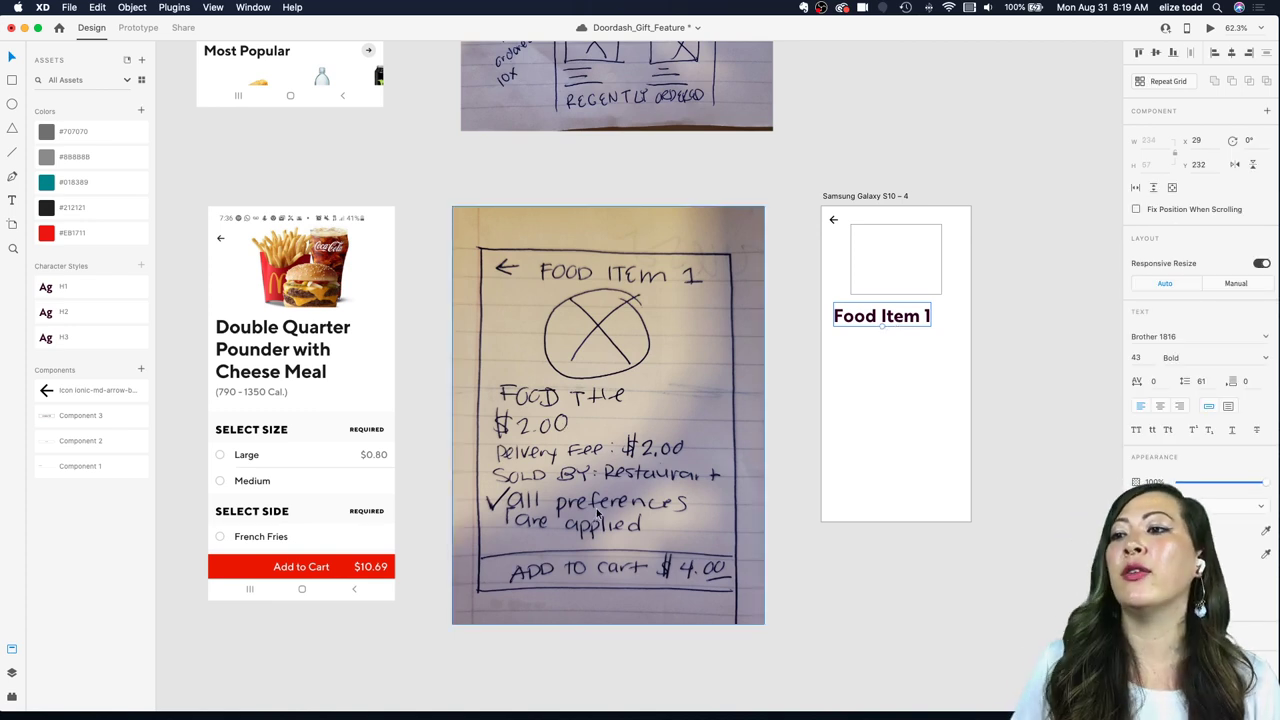
Step: Copy the price, delivery fee and item name texts from the first Favorite Items card onto the Samsung Galaxy S10 – 4 artboard
scroll(598, 513, up, 1)
scroll(598, 513, down, 3)
scroll(740, 230, up, 3)
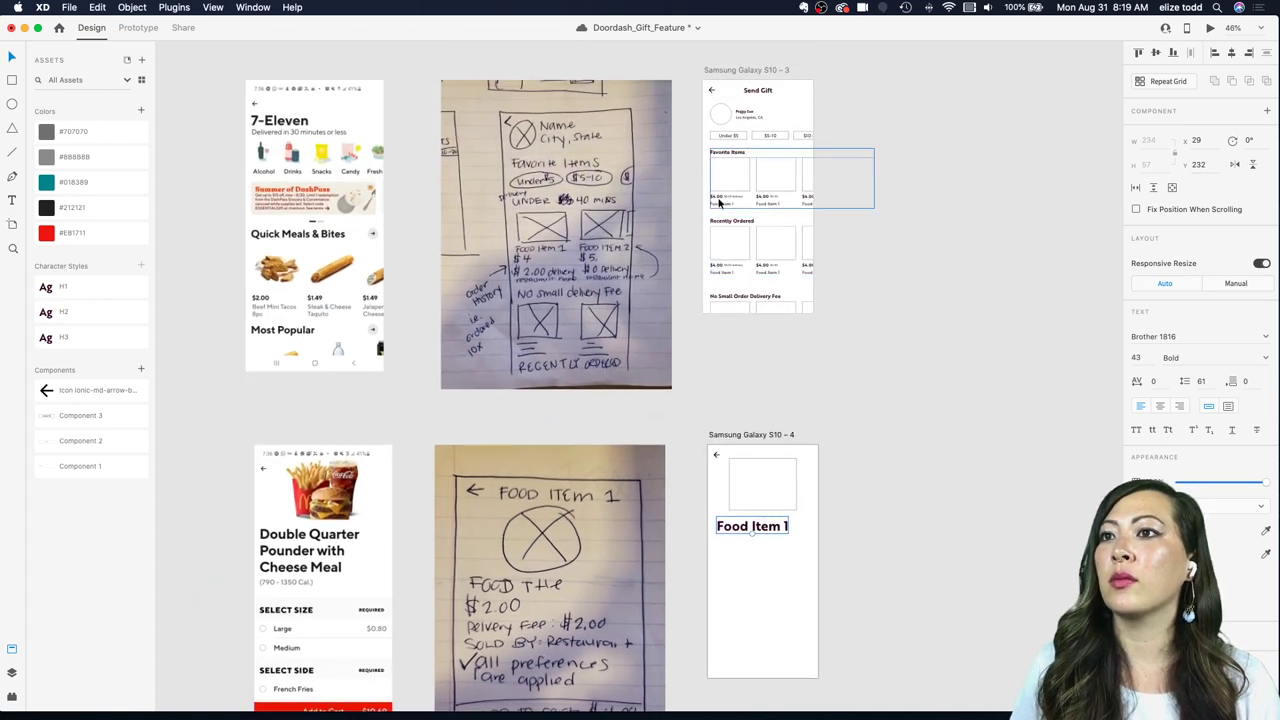
scroll(718, 203, up, 3)
double_click(722, 197)
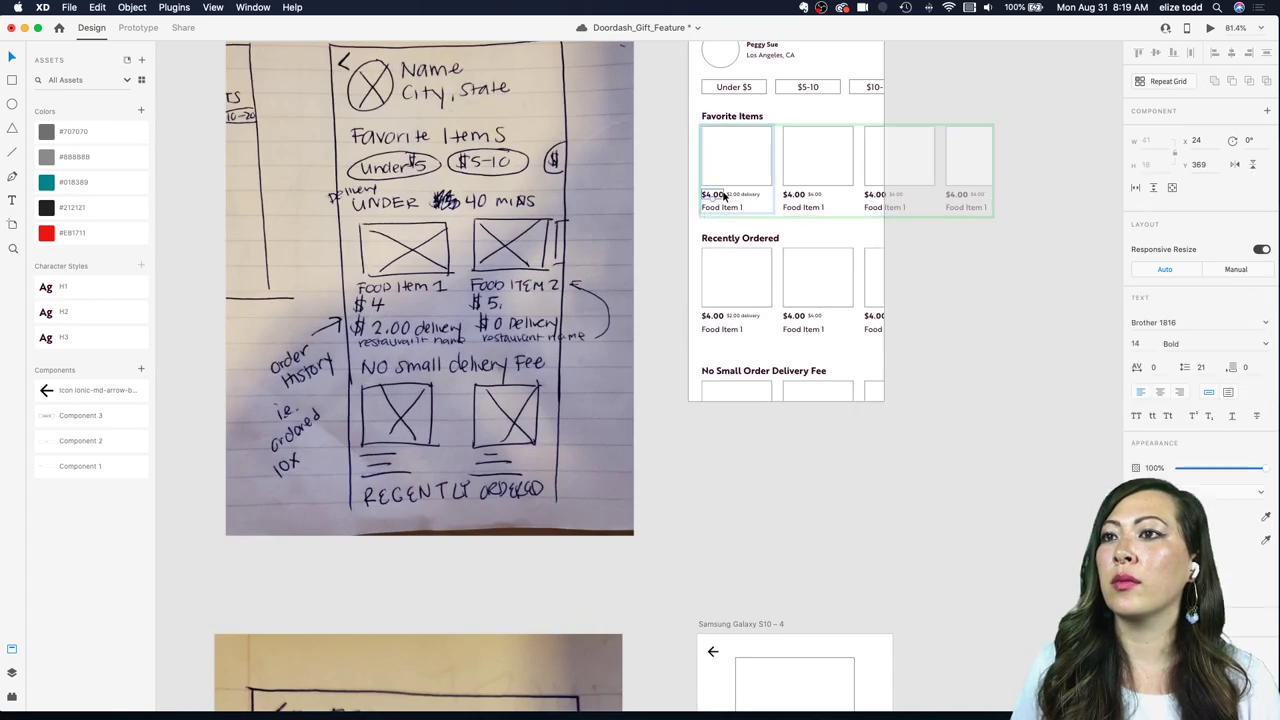
shift+click(720, 207)
key(super+c)
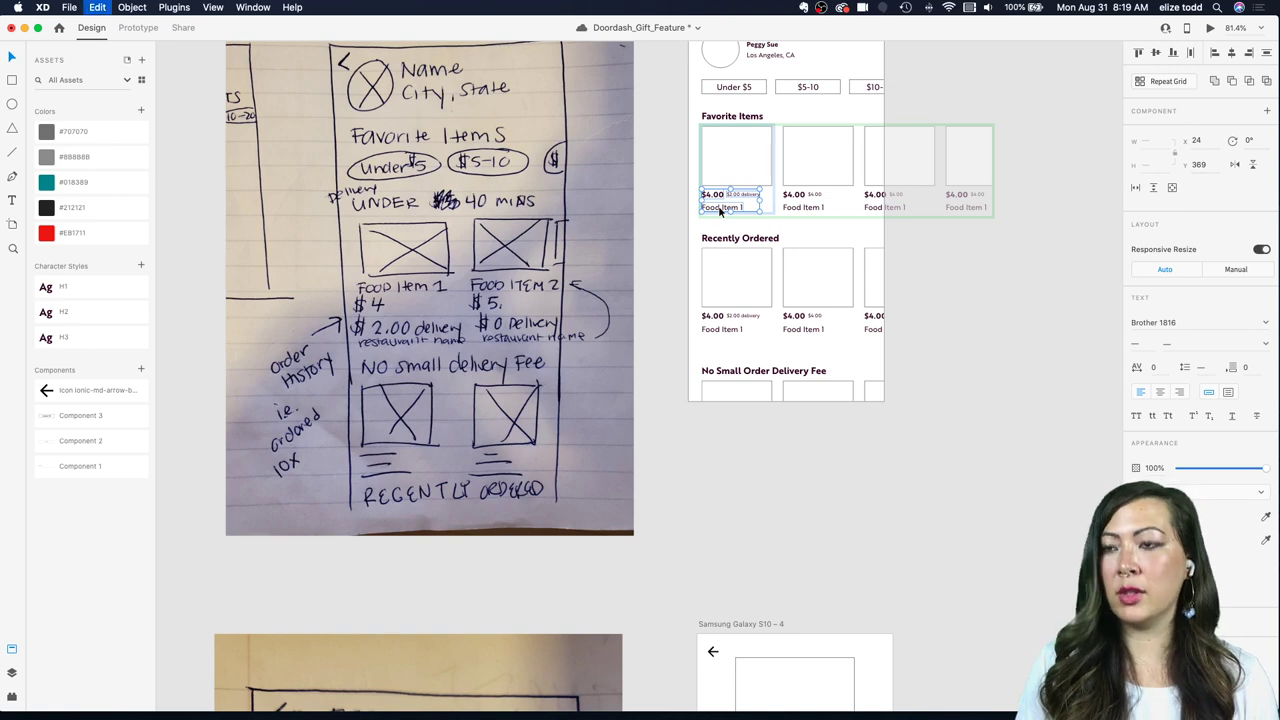
scroll(718, 207, down, 3)
click(731, 471)
key(super+v)
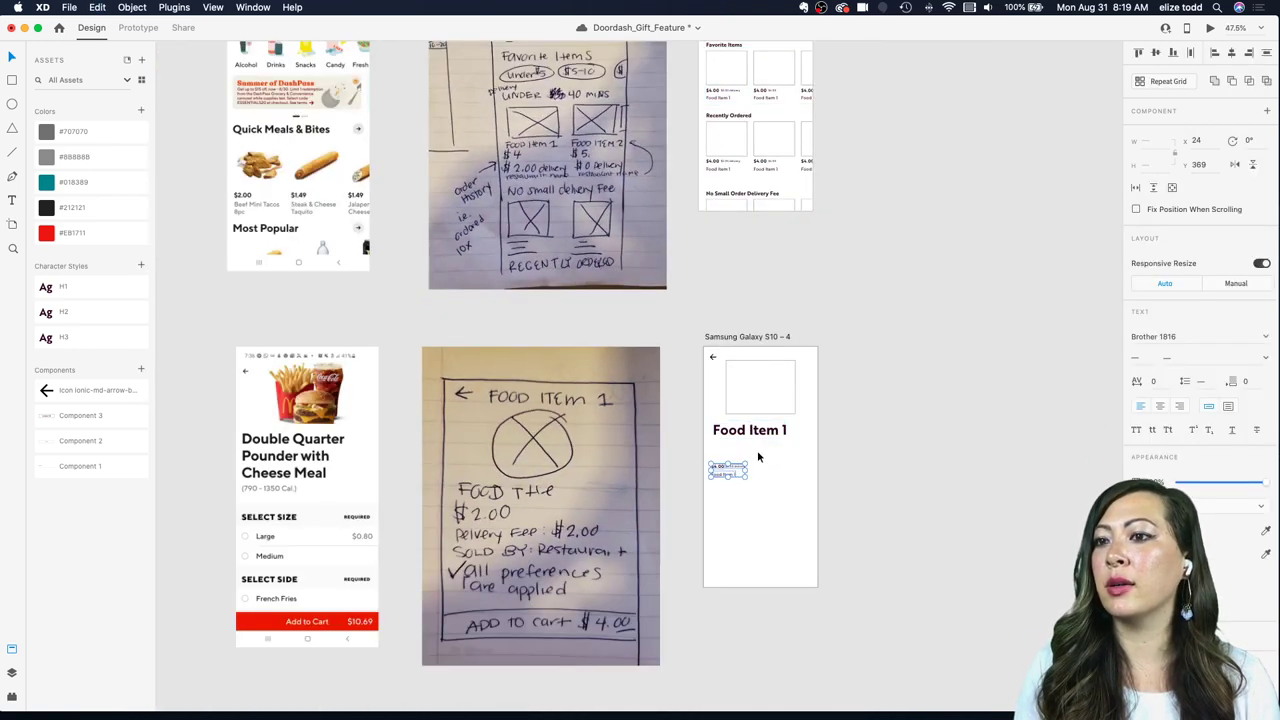
Step: Move the pasted texts under the "Food Item 1" title to X 29, Y 289, and shift the "$2.00 delivery" text to X 197, Y 295
scroll(758, 457, up, 3)
drag(717, 481, 720, 441)
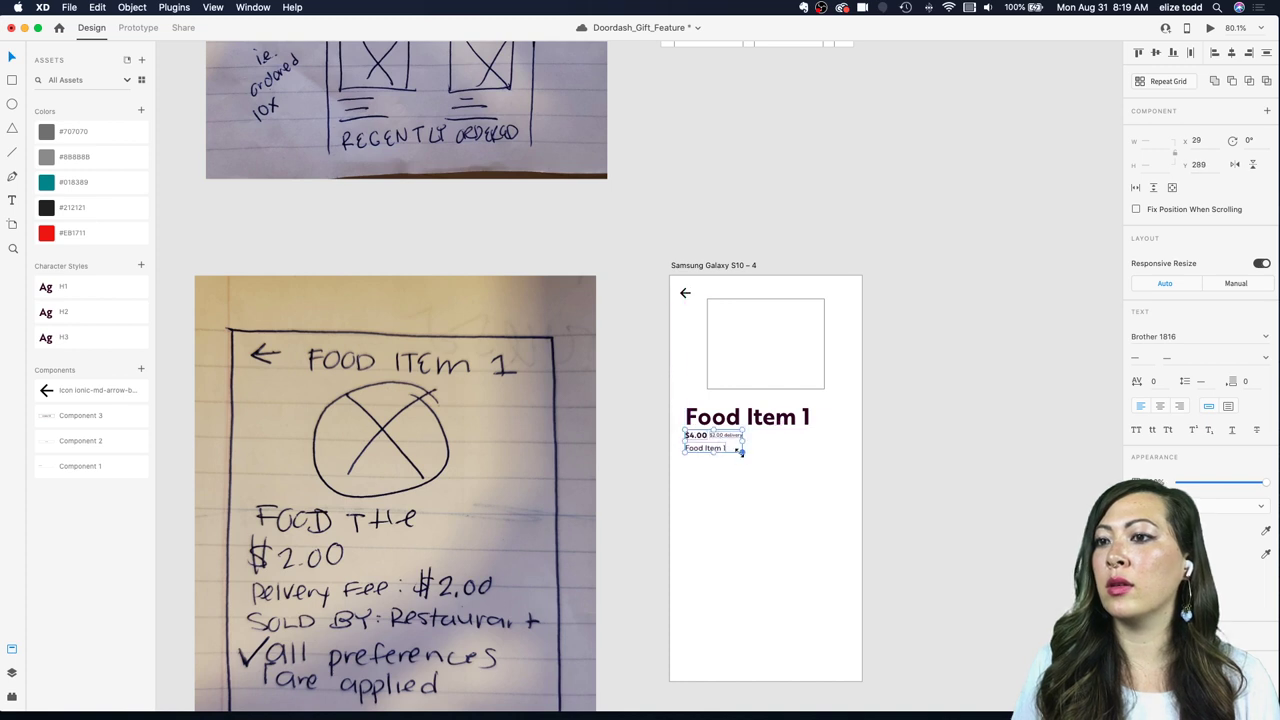
click(754, 465)
scroll(726, 431, up, 3)
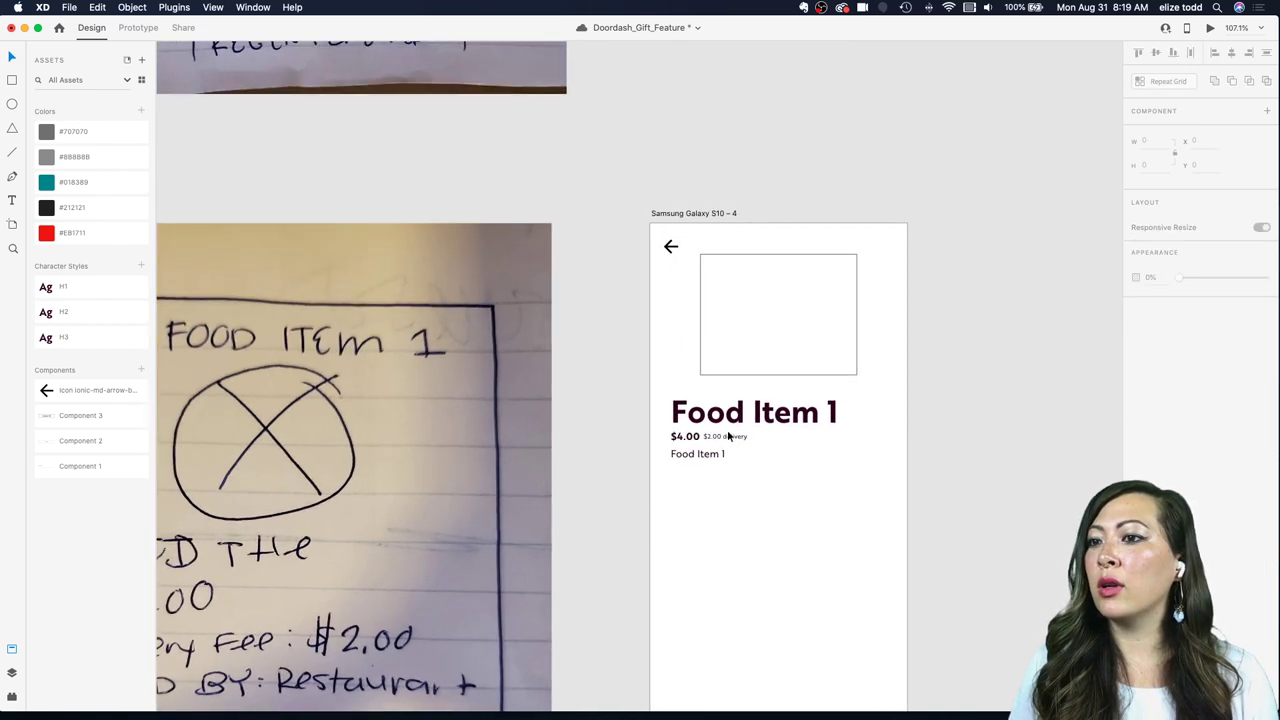
click(725, 434)
drag(726, 438, 813, 440)
scroll(740, 457, down, 2)
scroll(740, 457, left, 2)
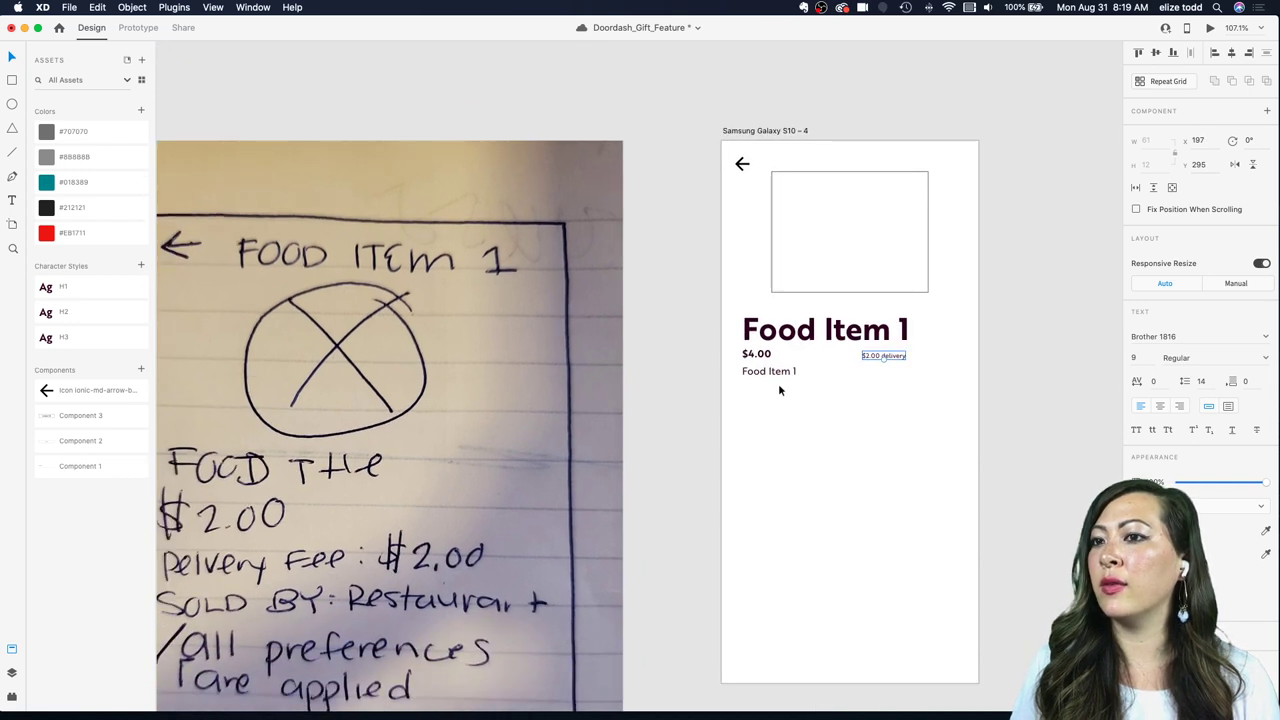
Step: Change the small "Food Item 1" text below the $4.00 price to "Sold by"
scroll(779, 386, down, 2)
click(775, 378)
double_click(772, 372)
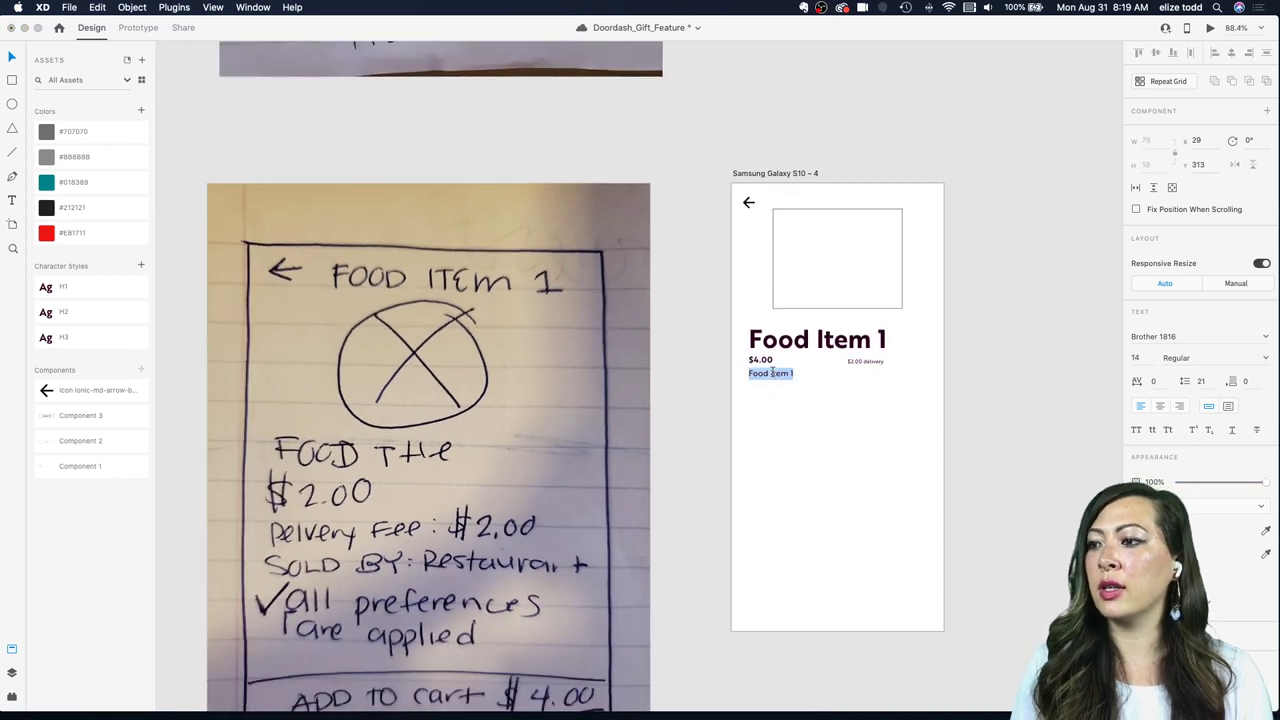
text(Sold by)
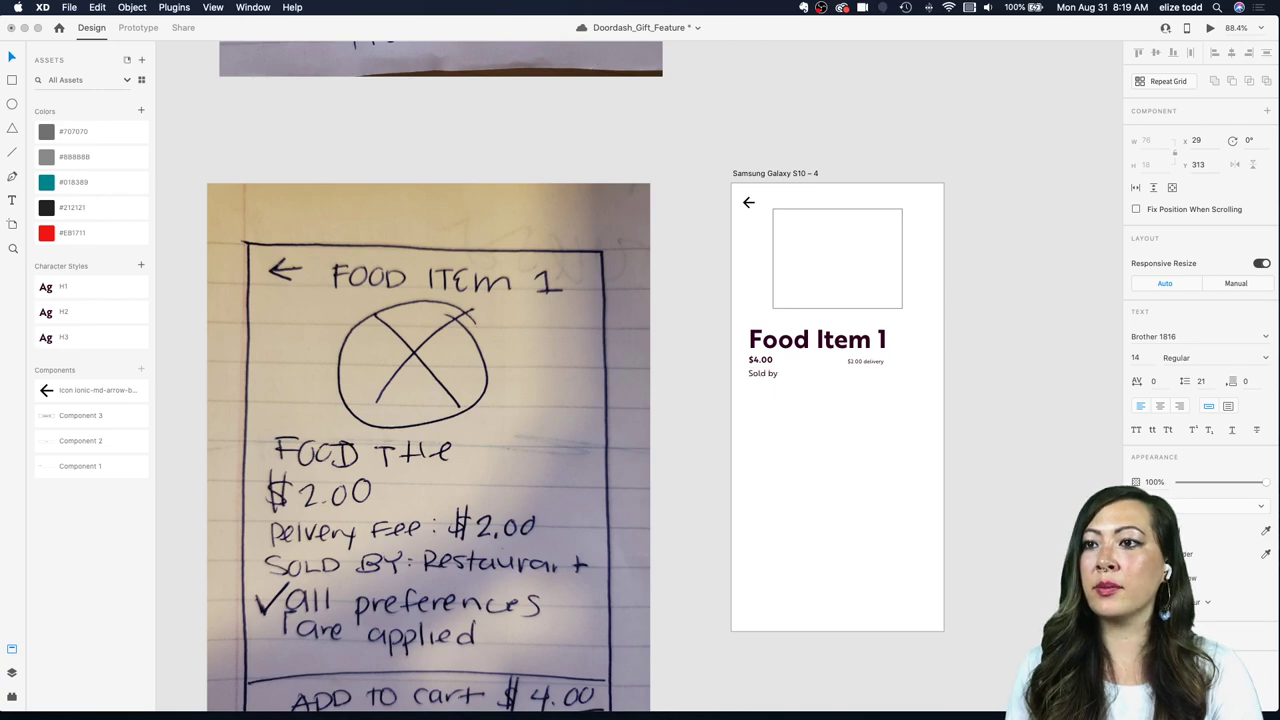
key(Escape)
Step: Review the reference screens and earlier mockups to see how the restaurant name and delivery fee are presented
scroll(798, 462, down, 3)
scroll(798, 462, left, 2)
scroll(433, 400, up, 4)
scroll(433, 400, left, 2)
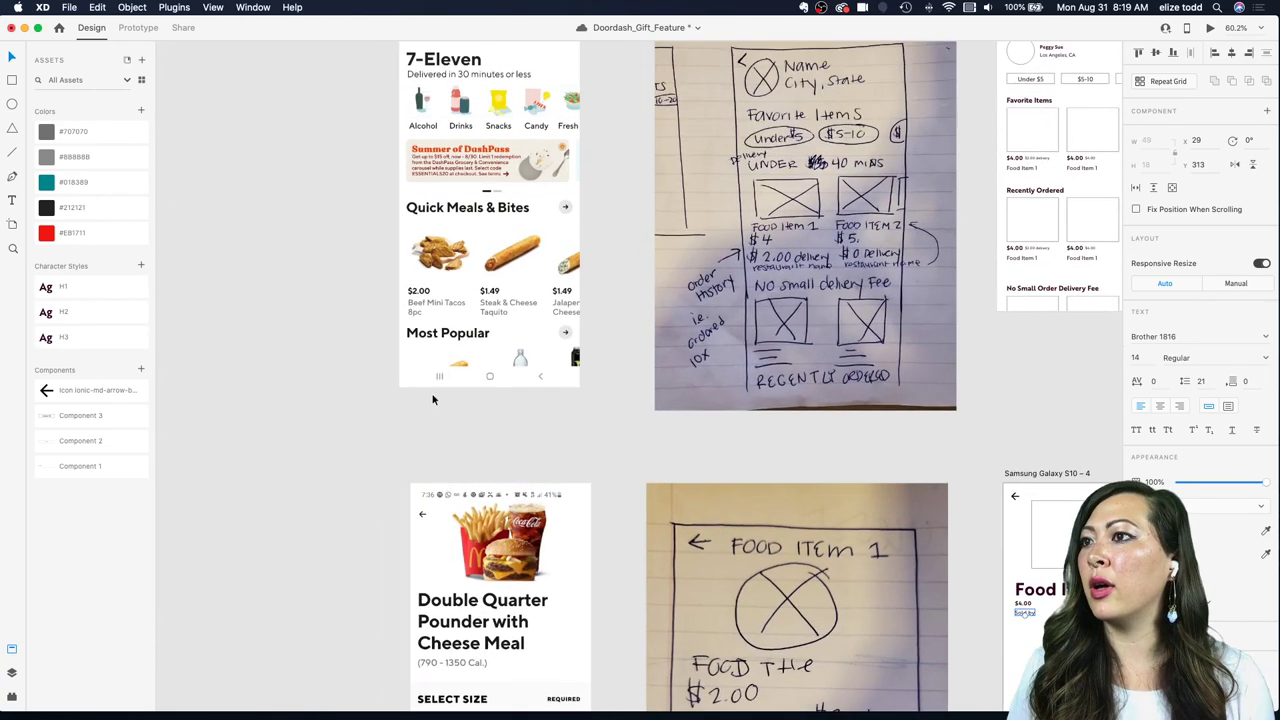
scroll(419, 318, up, 4)
scroll(419, 318, up, 5)
scroll(419, 318, down, 4)
scroll(419, 318, up, 3)
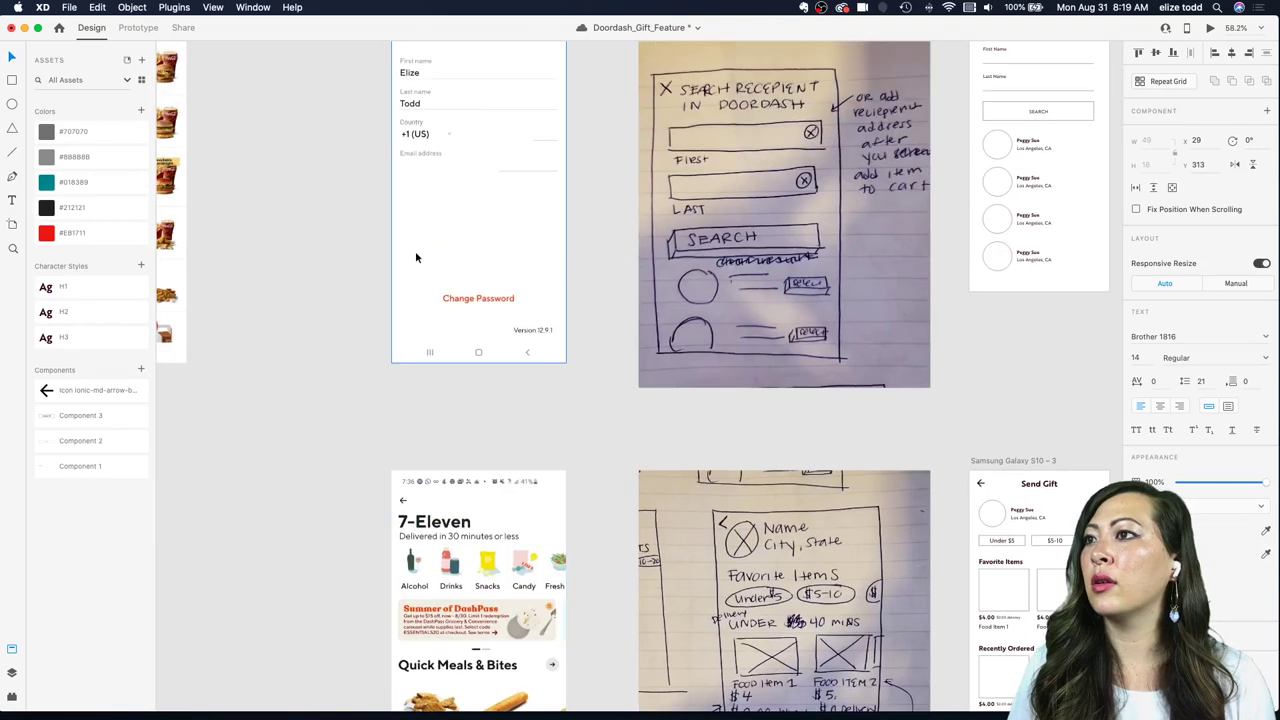
scroll(415, 251, up, 5)
scroll(743, 267, down, 3)
scroll(778, 270, up, 5)
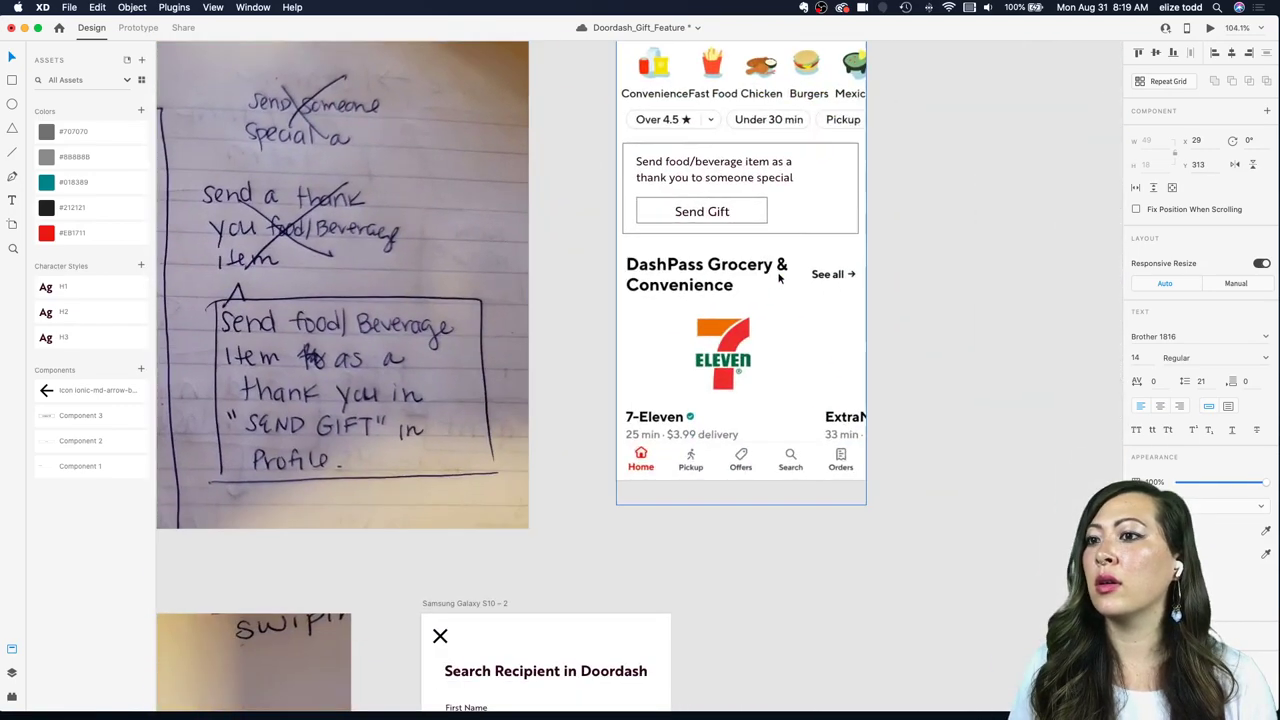
scroll(714, 422, up, 3)
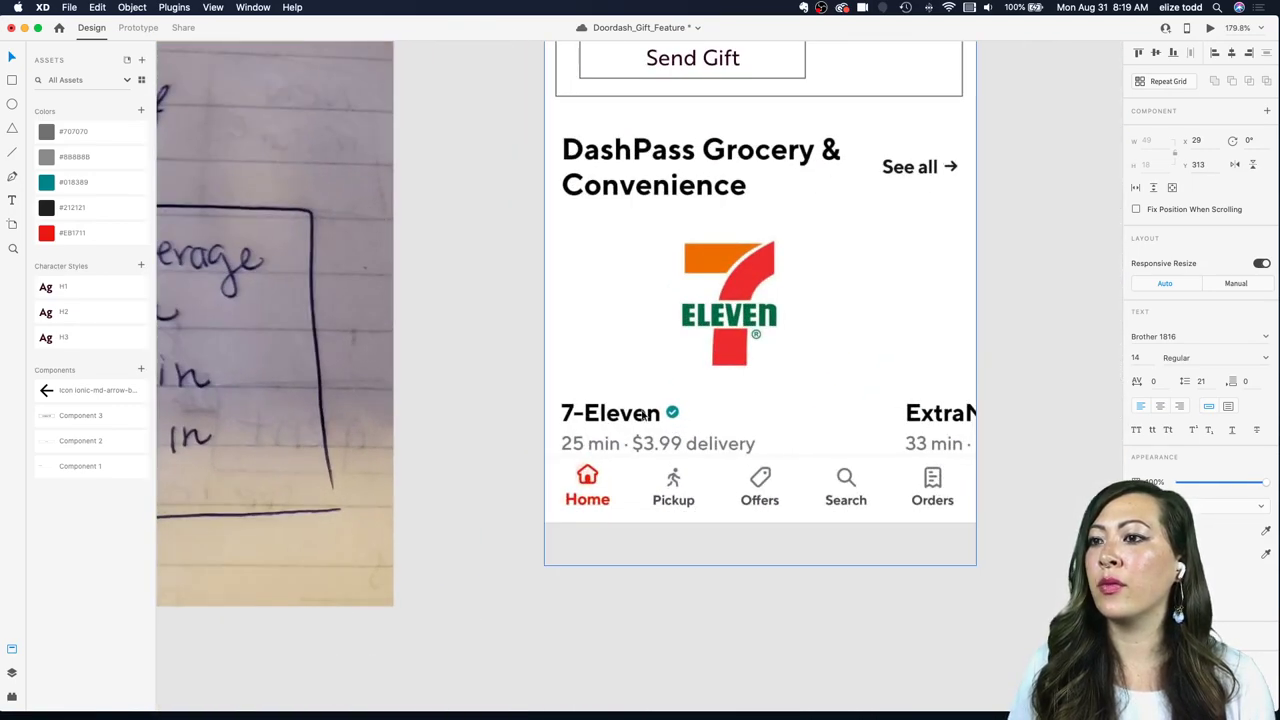
scroll(617, 414, down, 5)
scroll(617, 414, down, 4)
scroll(617, 414, left, 5)
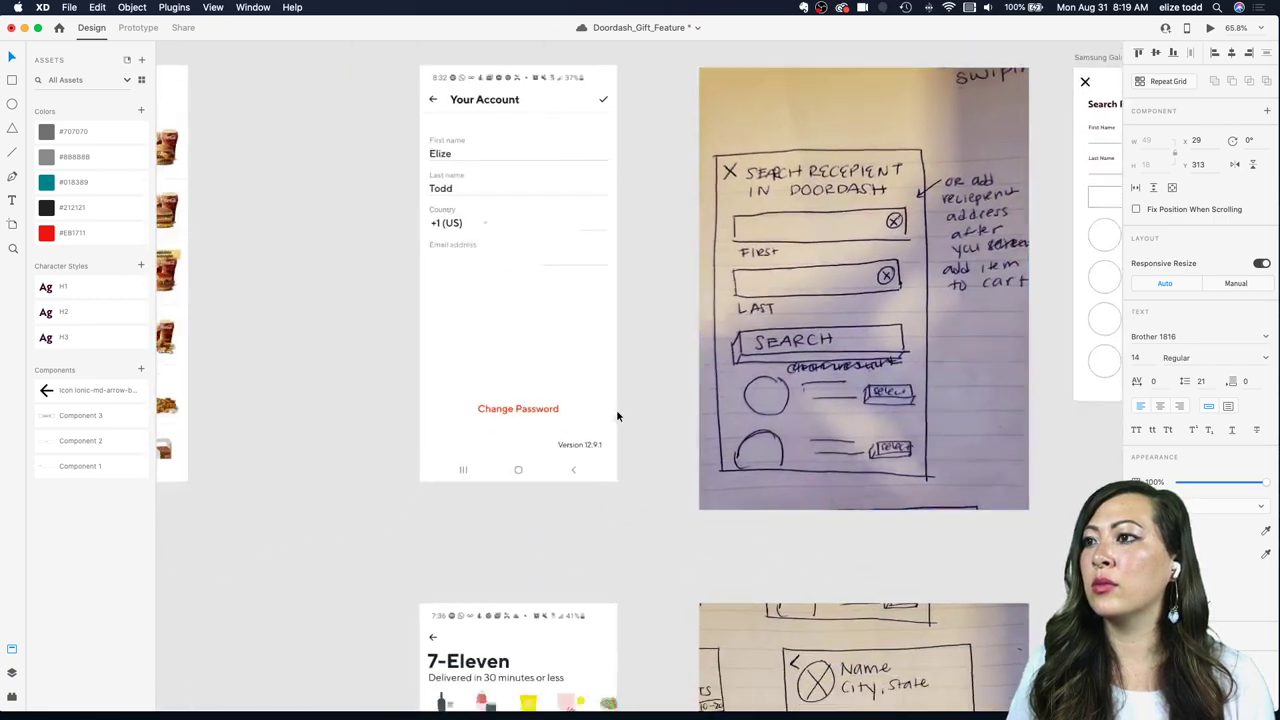
scroll(617, 414, down, 3)
scroll(617, 416, down, 3)
scroll(617, 416, left, 2)
scroll(617, 416, up, 3)
scroll(617, 416, left, 1)
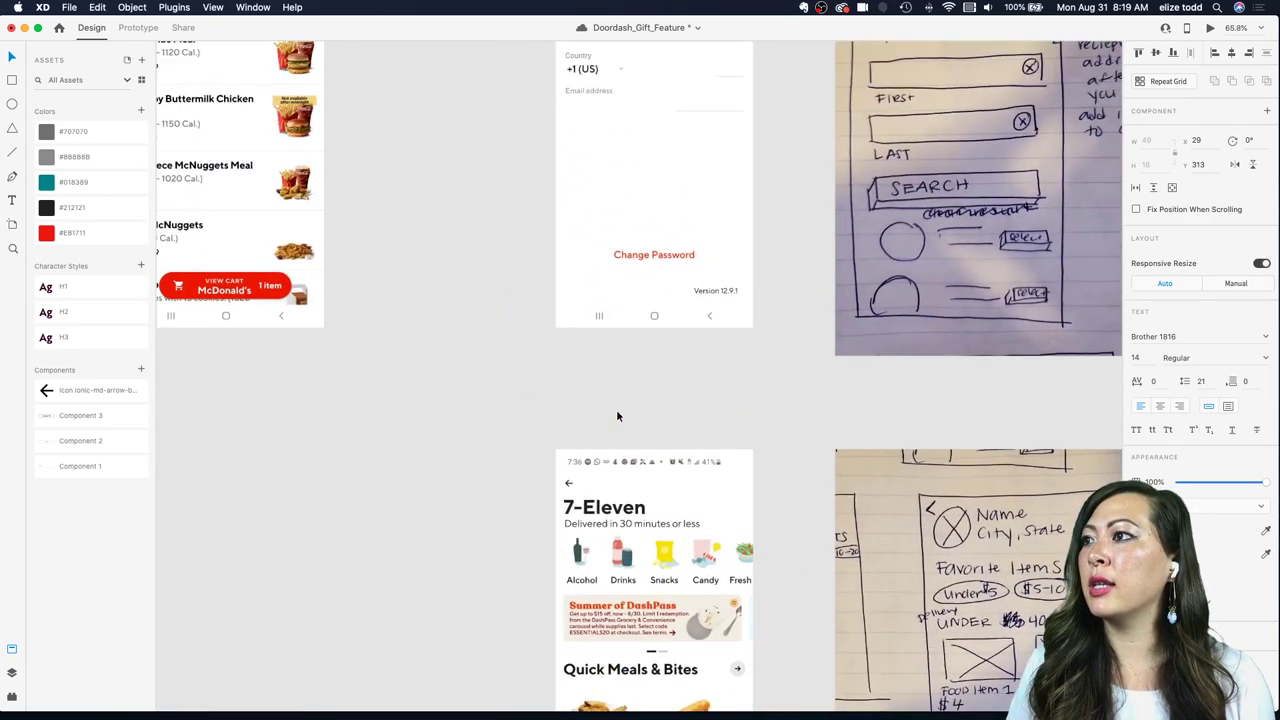
scroll(617, 416, down, 1)
scroll(617, 416, down, 8)
scroll(617, 416, down, 10)
scroll(617, 416, right, 2)
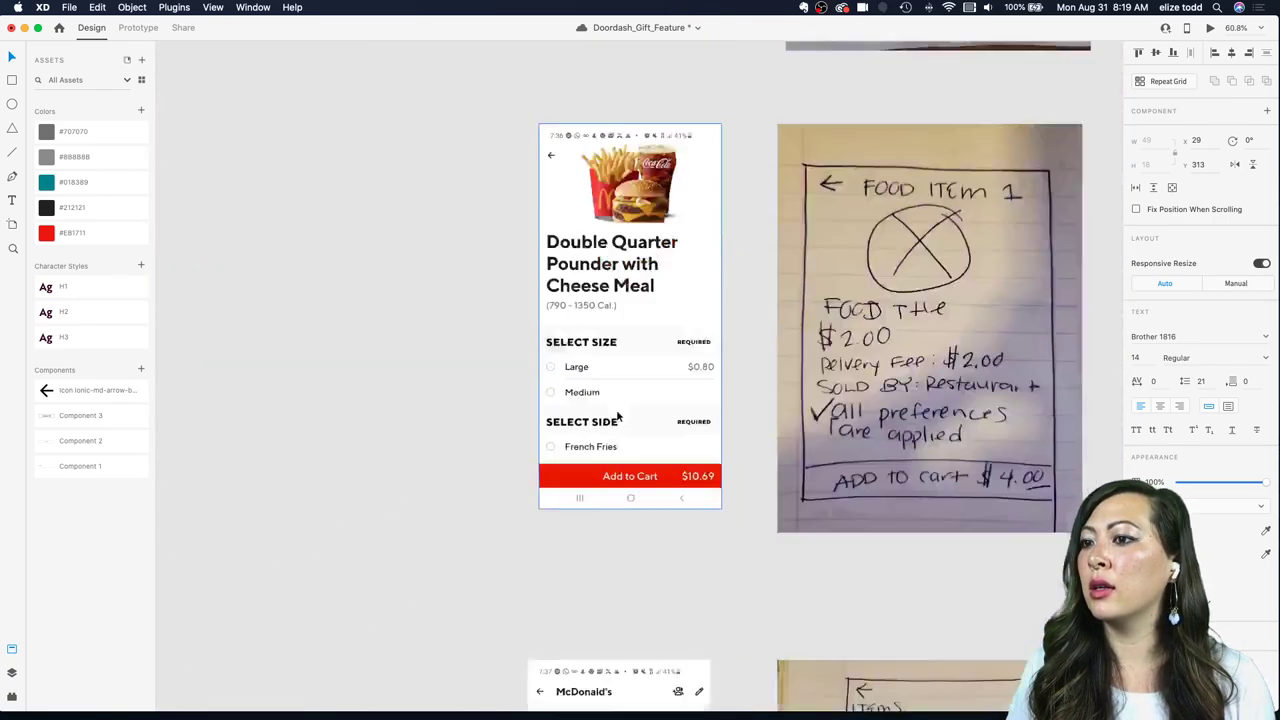
scroll(617, 415, up, 5)
scroll(616, 409, right, 10)
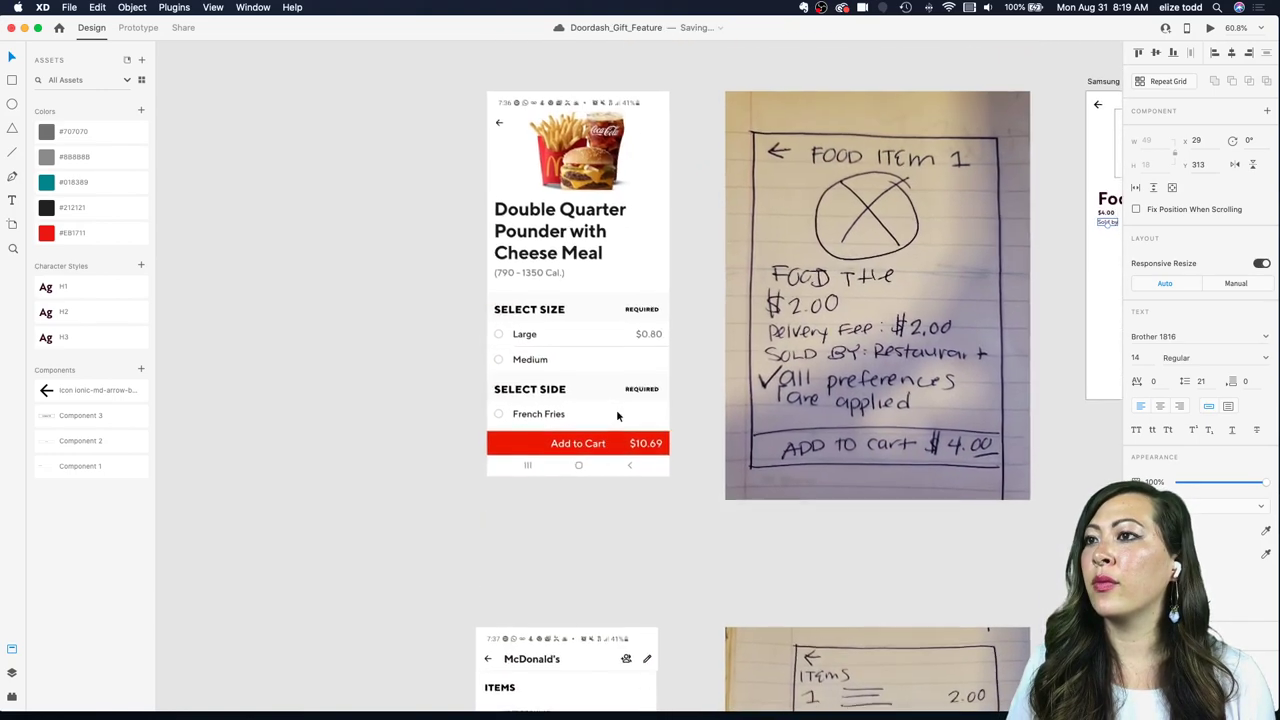
Step: Replace the "Sold by" text below the price with "Restaurant Name"
scroll(691, 280, up, 5)
scroll(697, 306, left, 5)
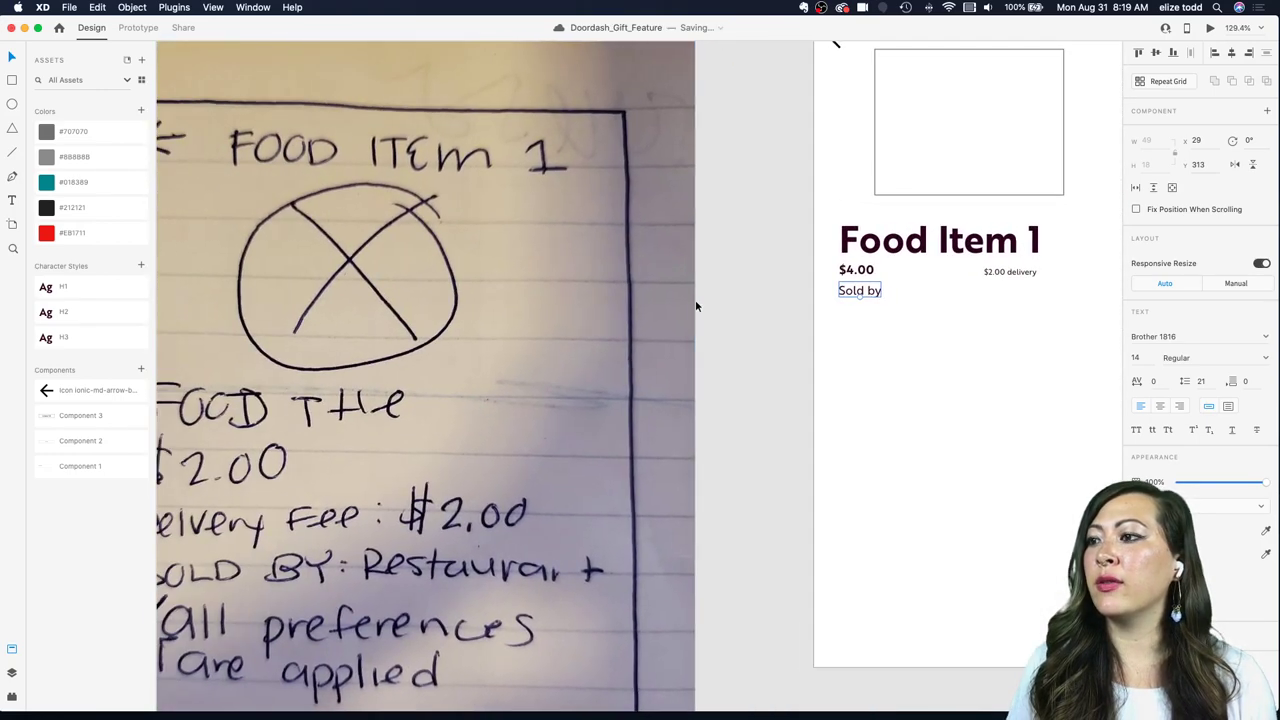
scroll(697, 306, down, 3)
double_click(821, 295)
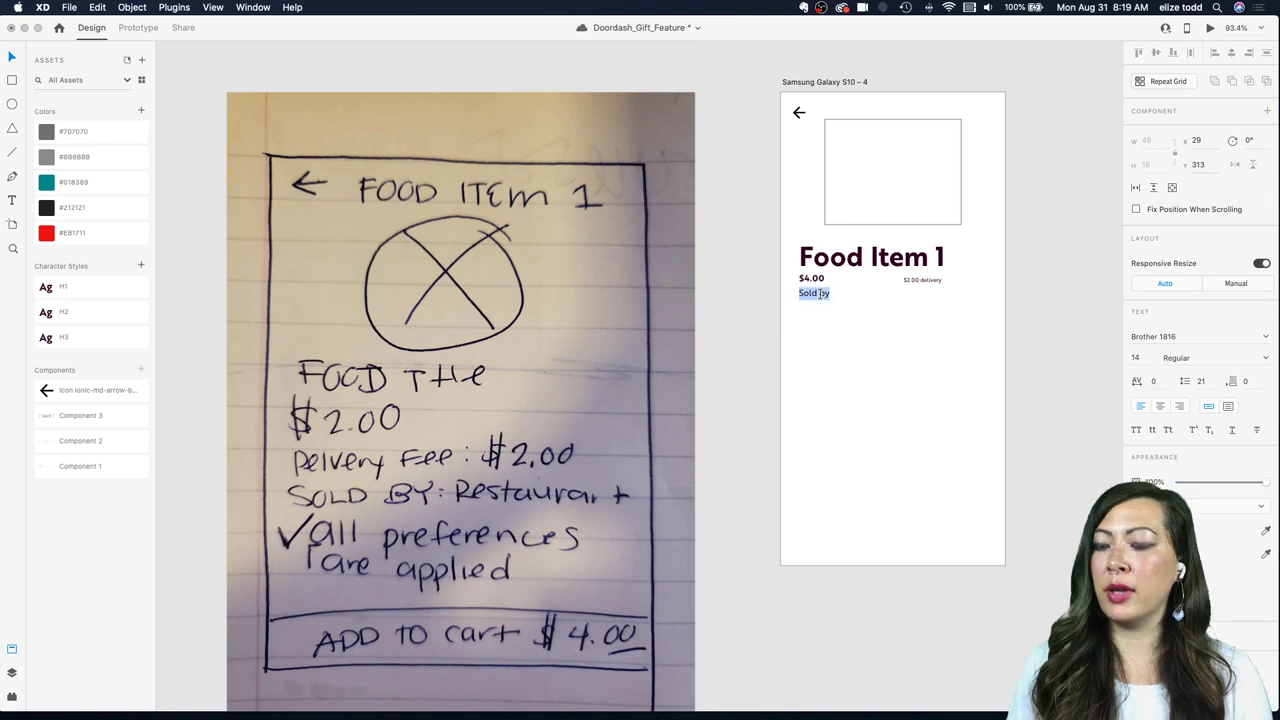
text(Rest)
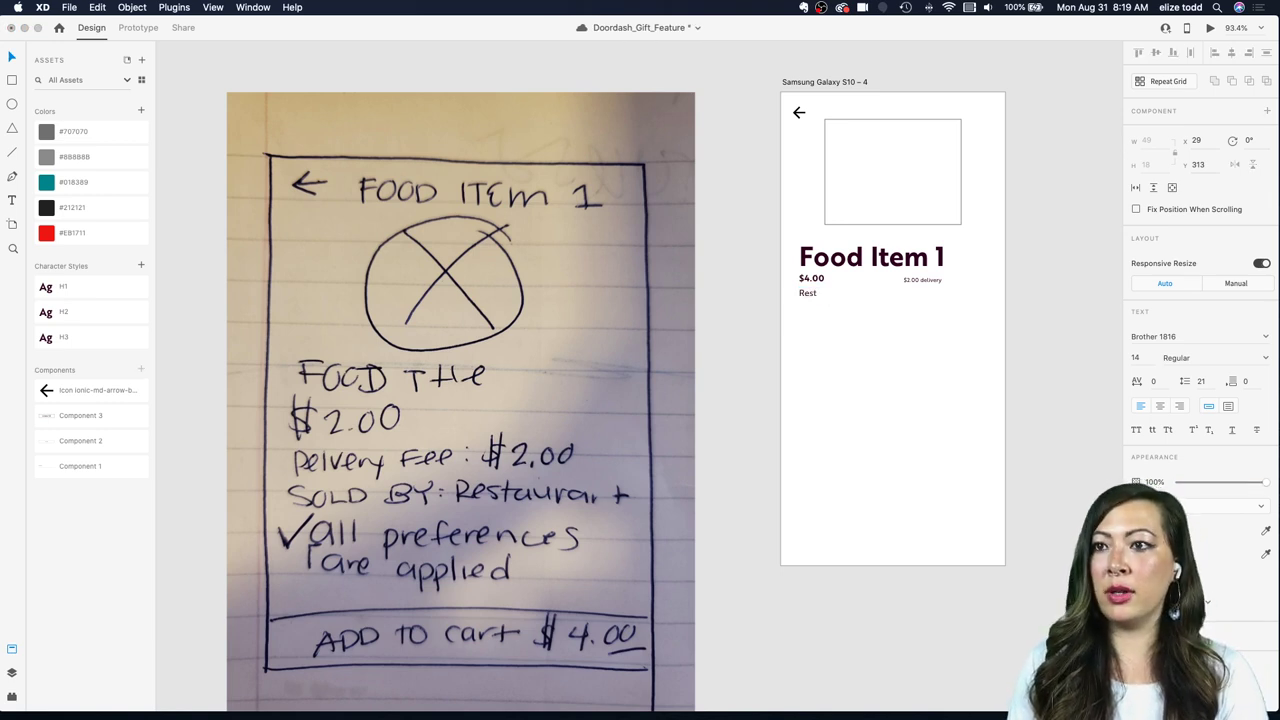
text(aurant Name)
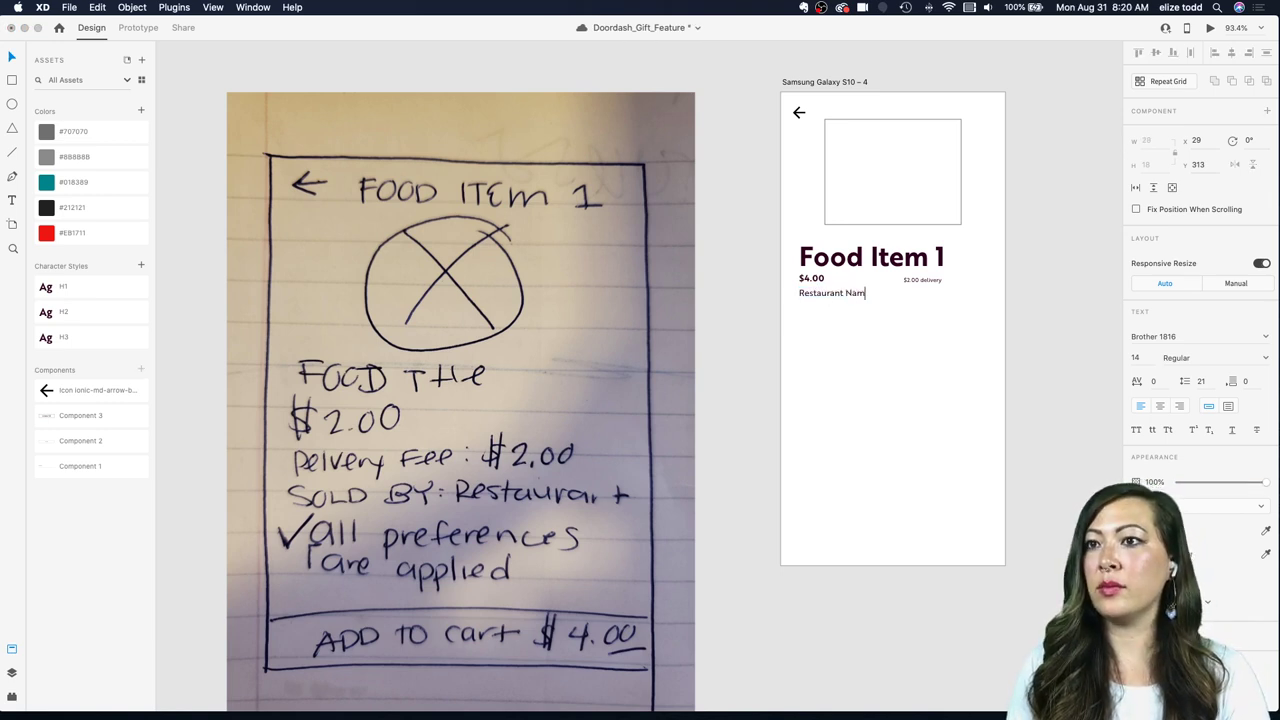
key(Escape)
click(839, 315)
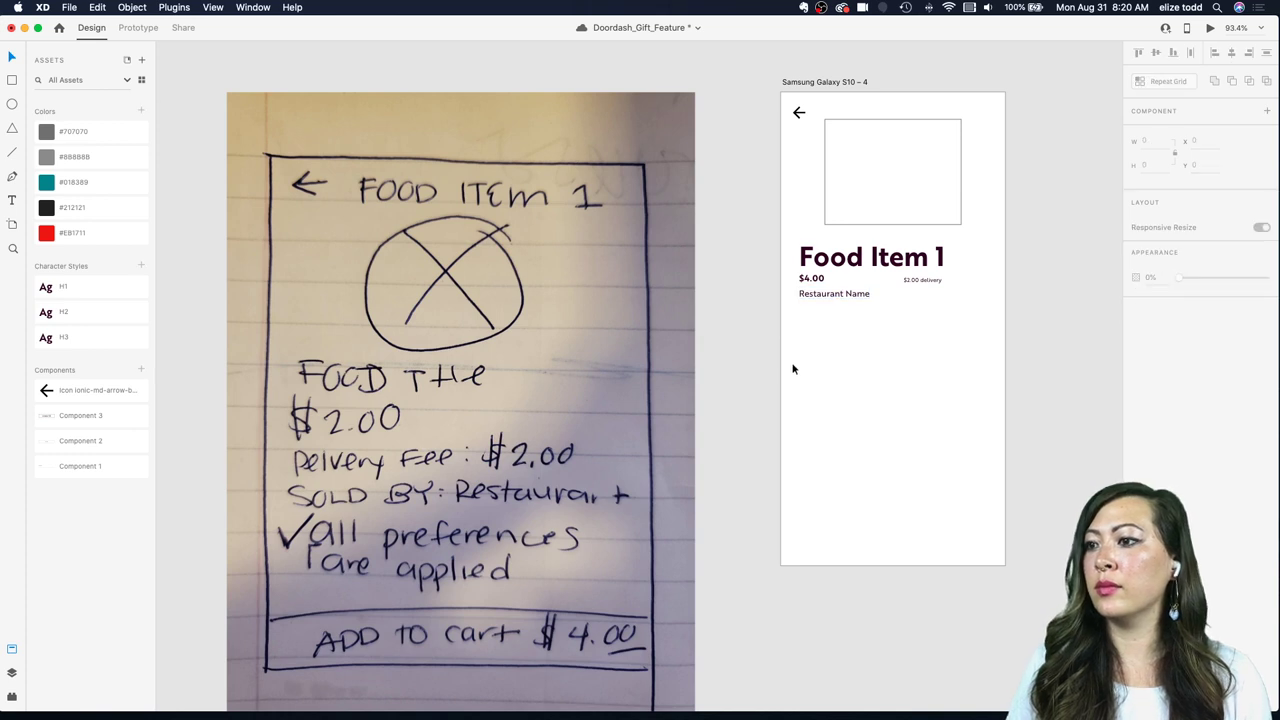
Step: Duplicate the "Restaurant Name" text below itself, change the copy to "All Preferences are Applied" and move it to X 39, Y 343
scroll(793, 369, down, 1)
alt+drag(820, 286, 821, 307)
double_click(821, 307)
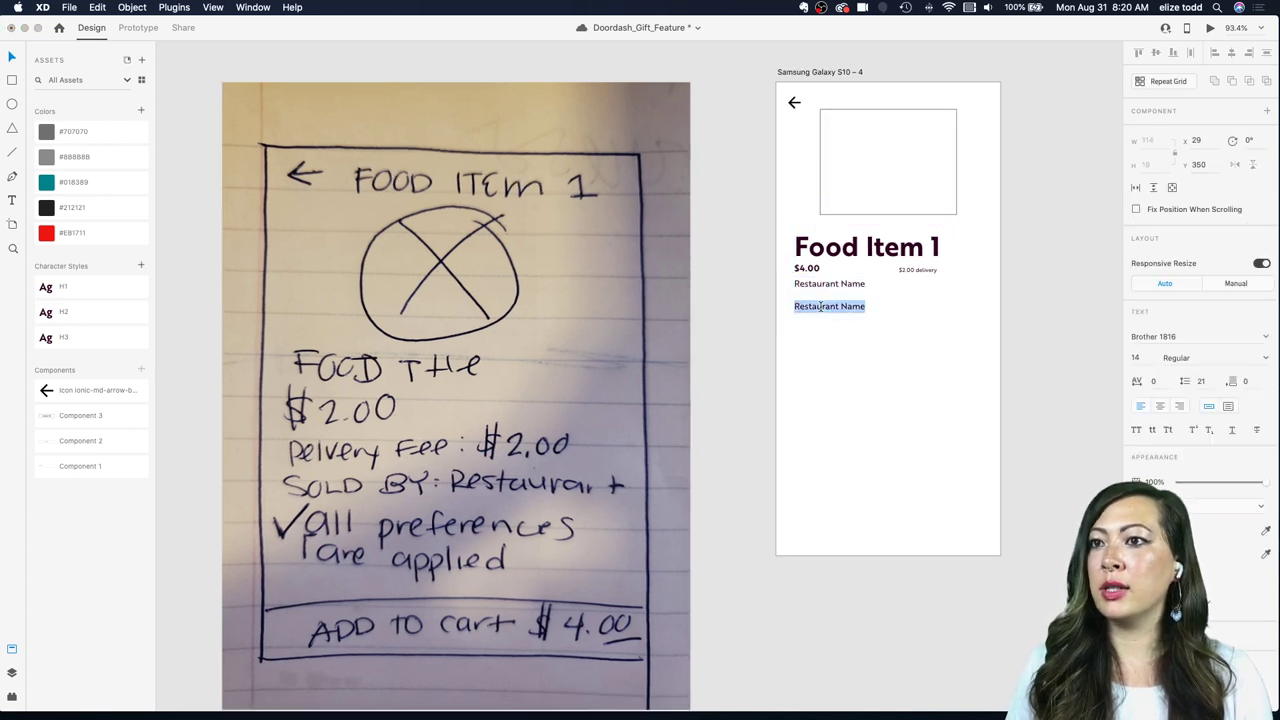
text(All Preferences are Ap)
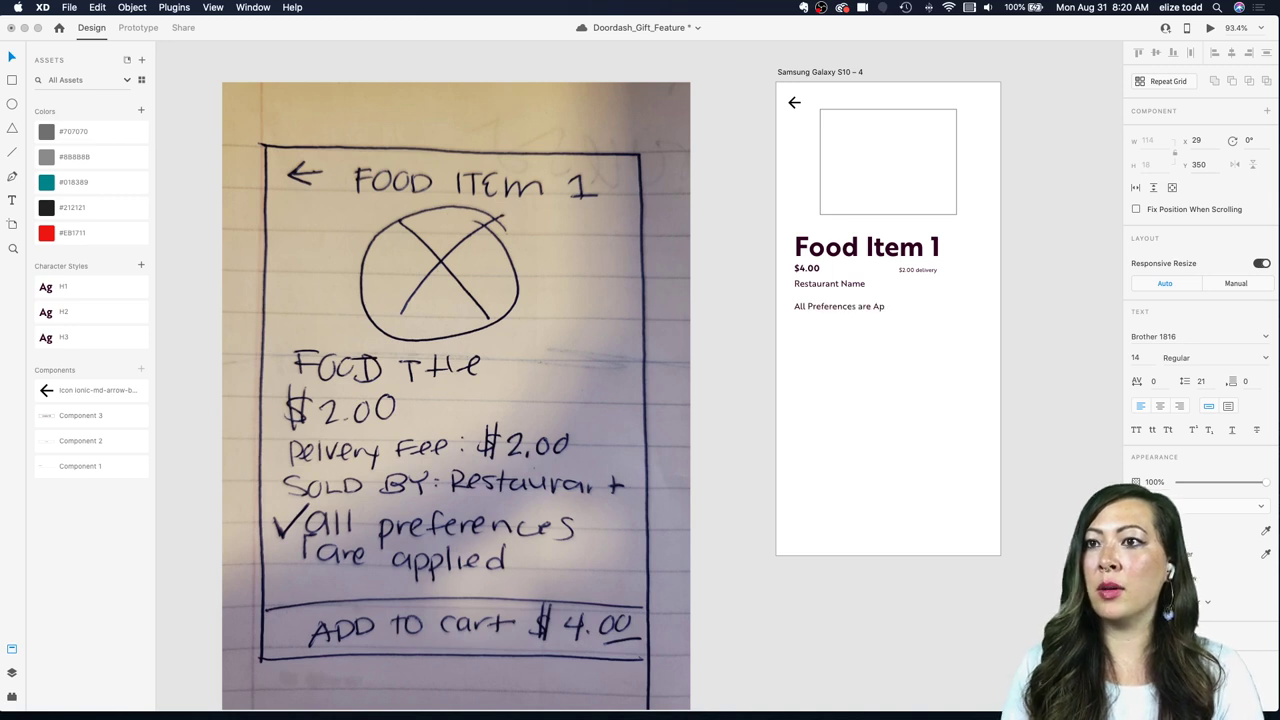
text(plied)
key(Escape)
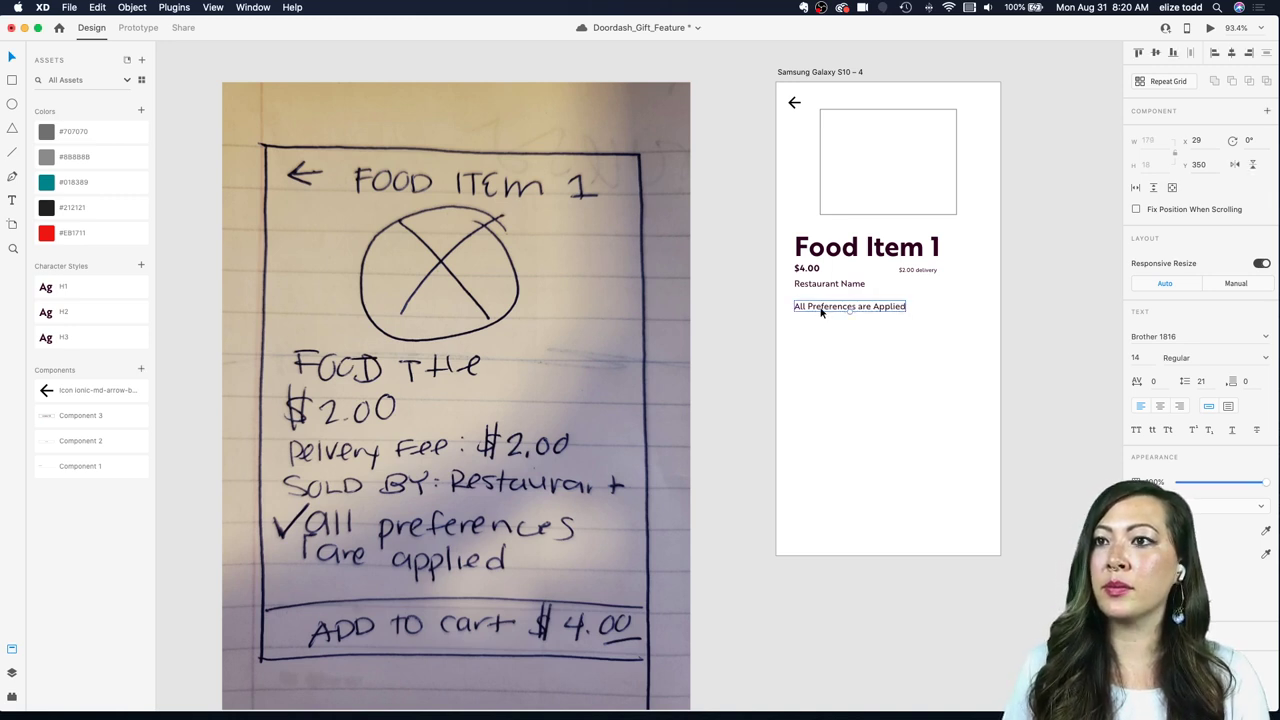
drag(822, 310, 829, 304)
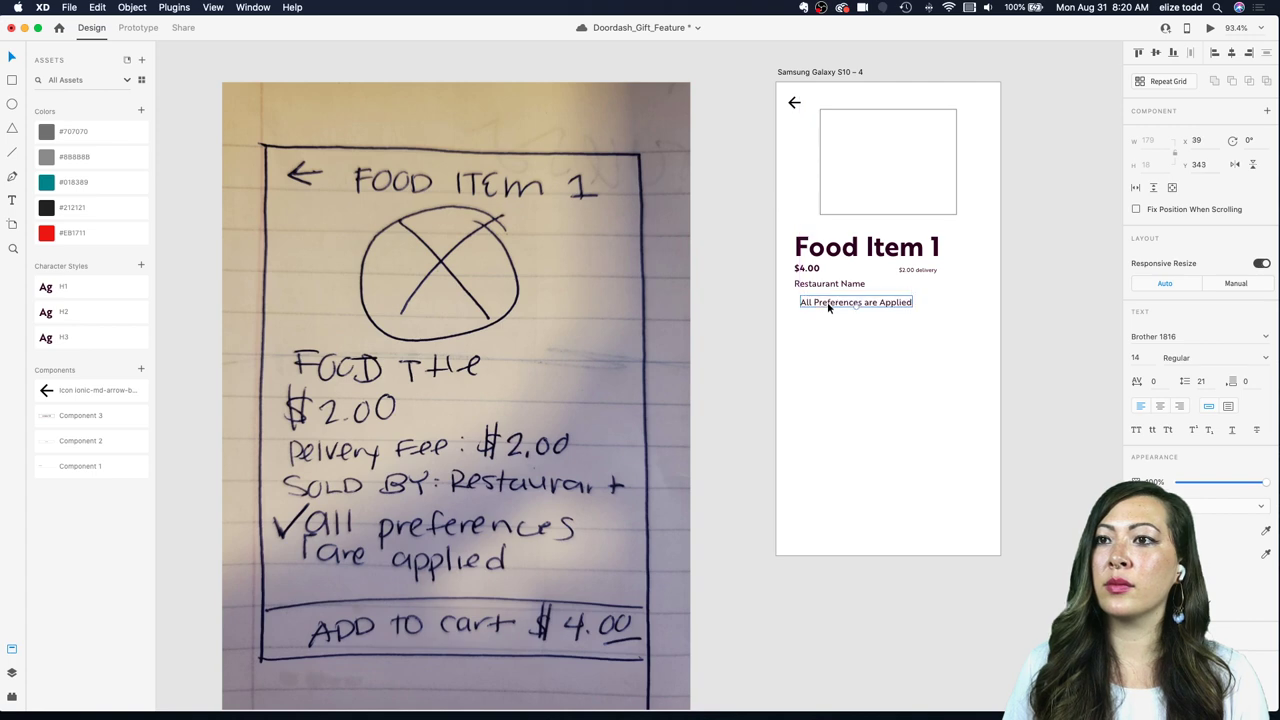
Step: Search the Icons 4 Design plugin for "check" and insert the Feather check icon on the artboard
scroll(829, 304, up, 3)
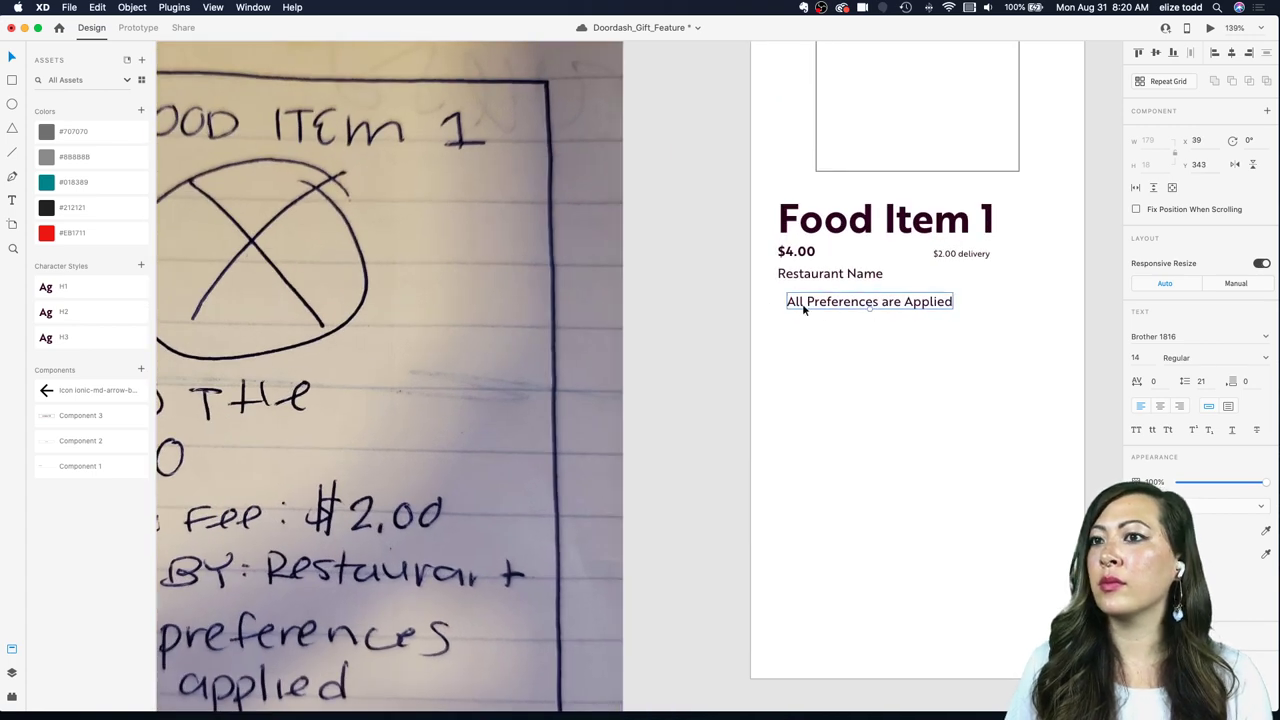
click(12, 696)
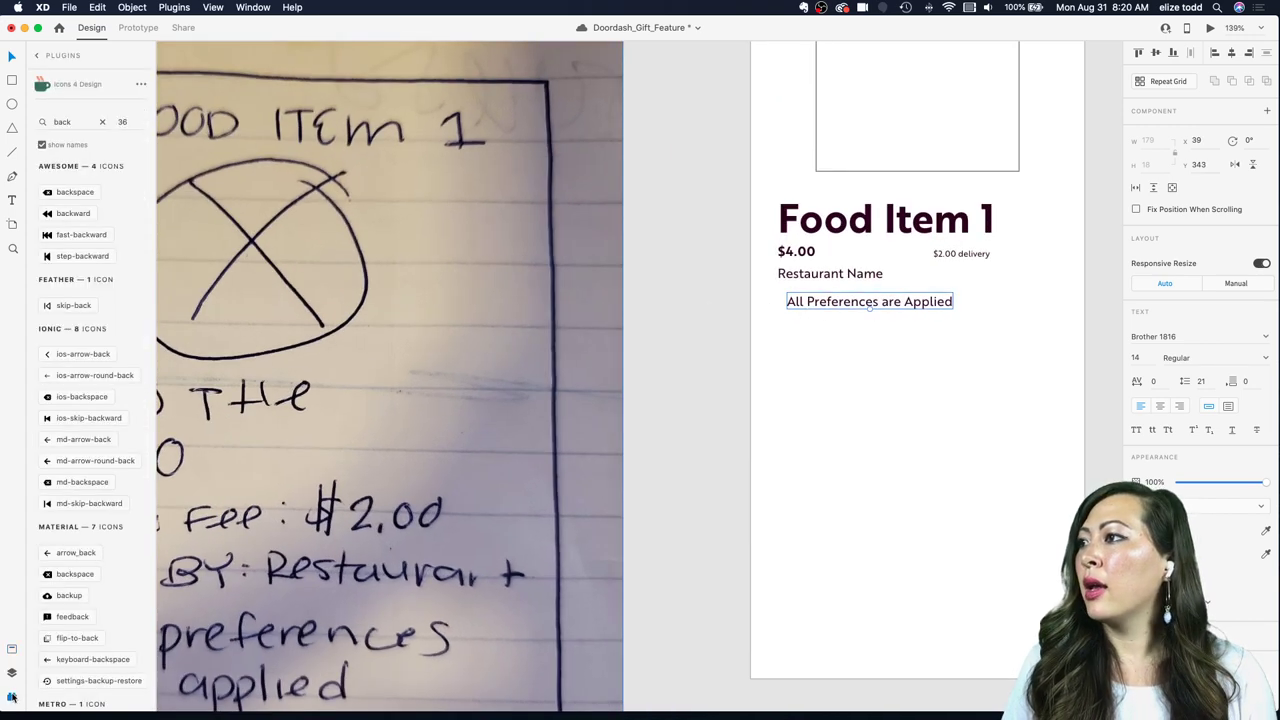
double_click(82, 121)
text(che)
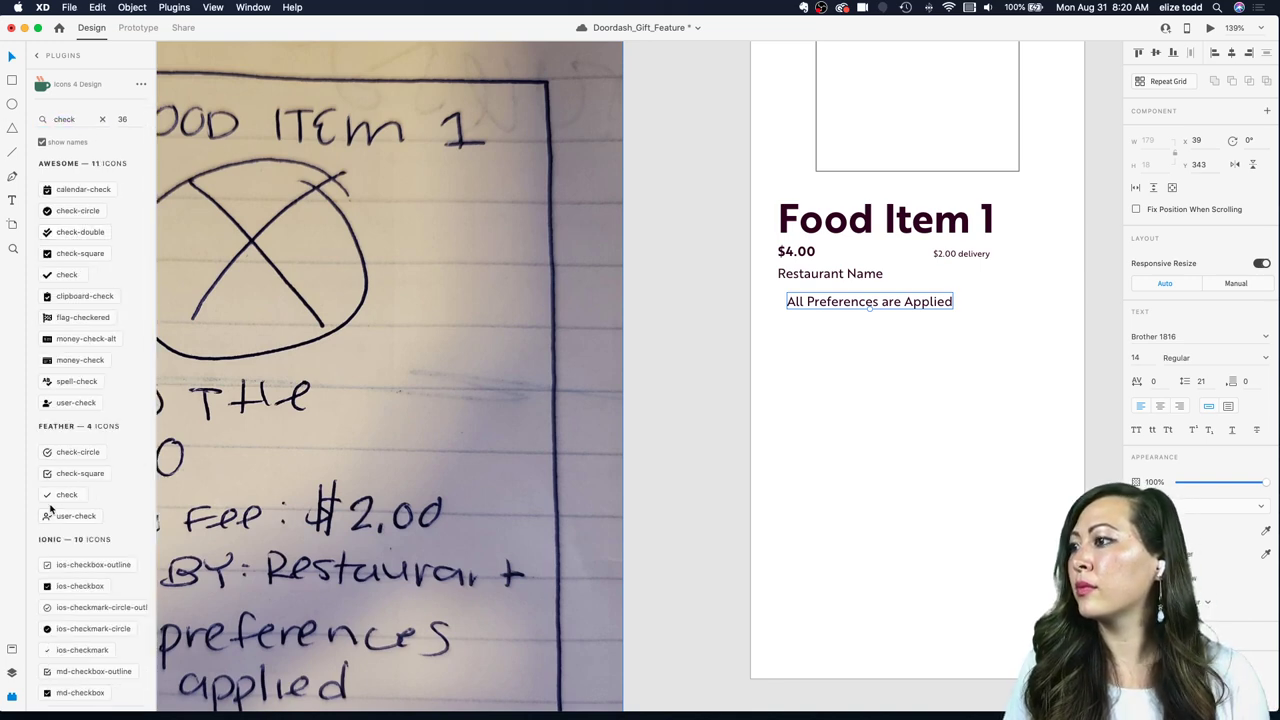
click(58, 494)
scroll(651, 420, up, 5)
scroll(649, 422, up, 3)
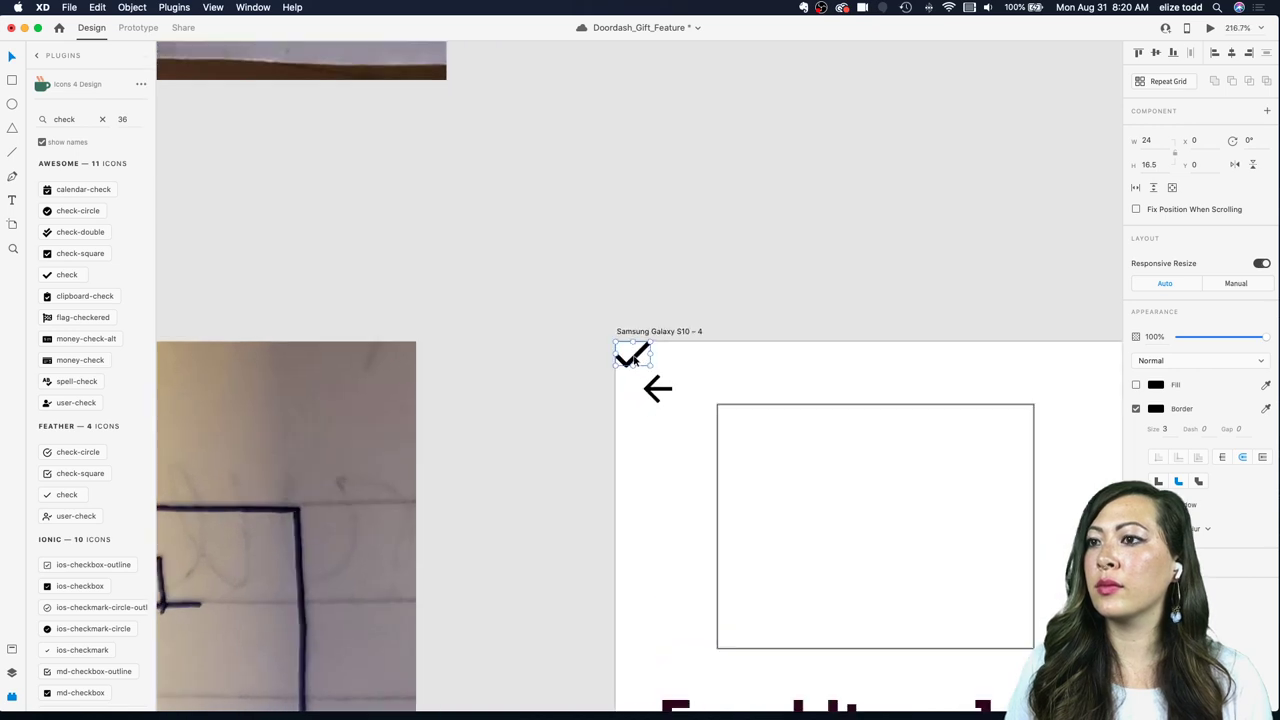
Step: Shrink the check icon and place it directly in front of the "All Preferences are Applied" text, aligned with the restaurant name
scroll(640, 497, down, 5)
drag(634, 360, 749, 509)
click(747, 531)
scroll(747, 531, down, 3)
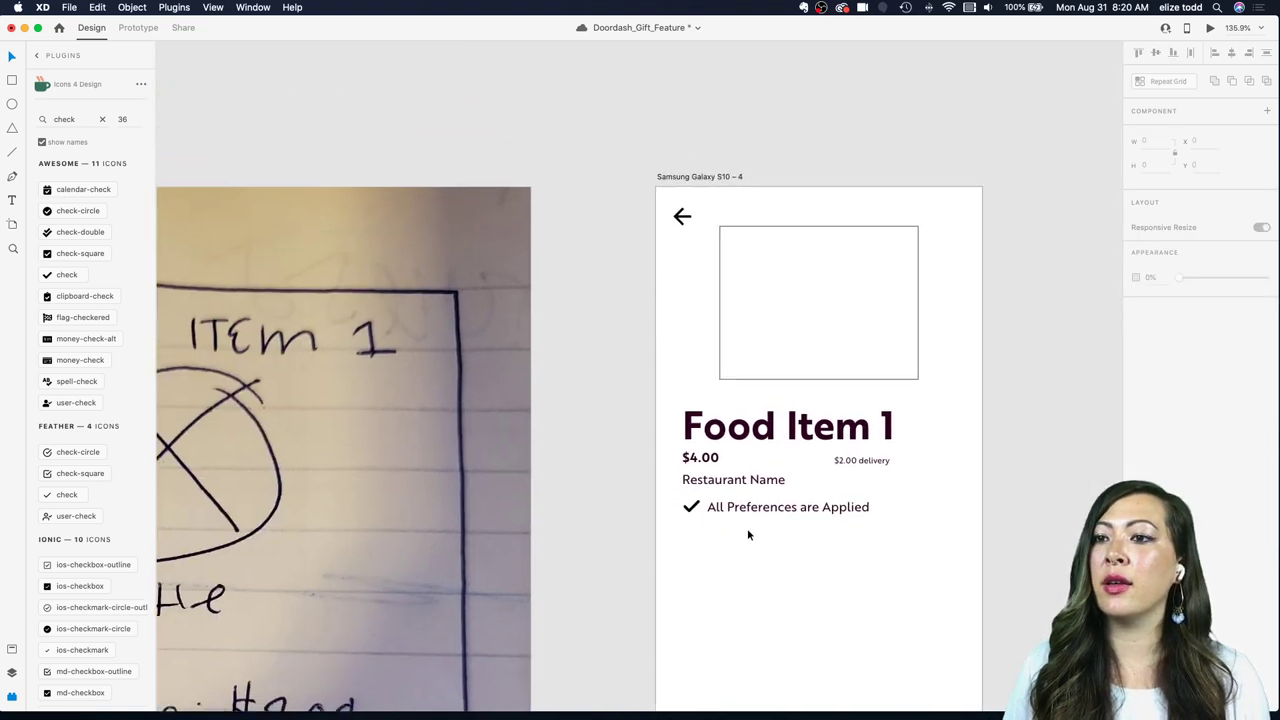
Step: Draw a 360 by 70 rectangle across the full width of the Food Item artboard's bottom edge, at X 0, Y 690
scroll(747, 528, down, 3)
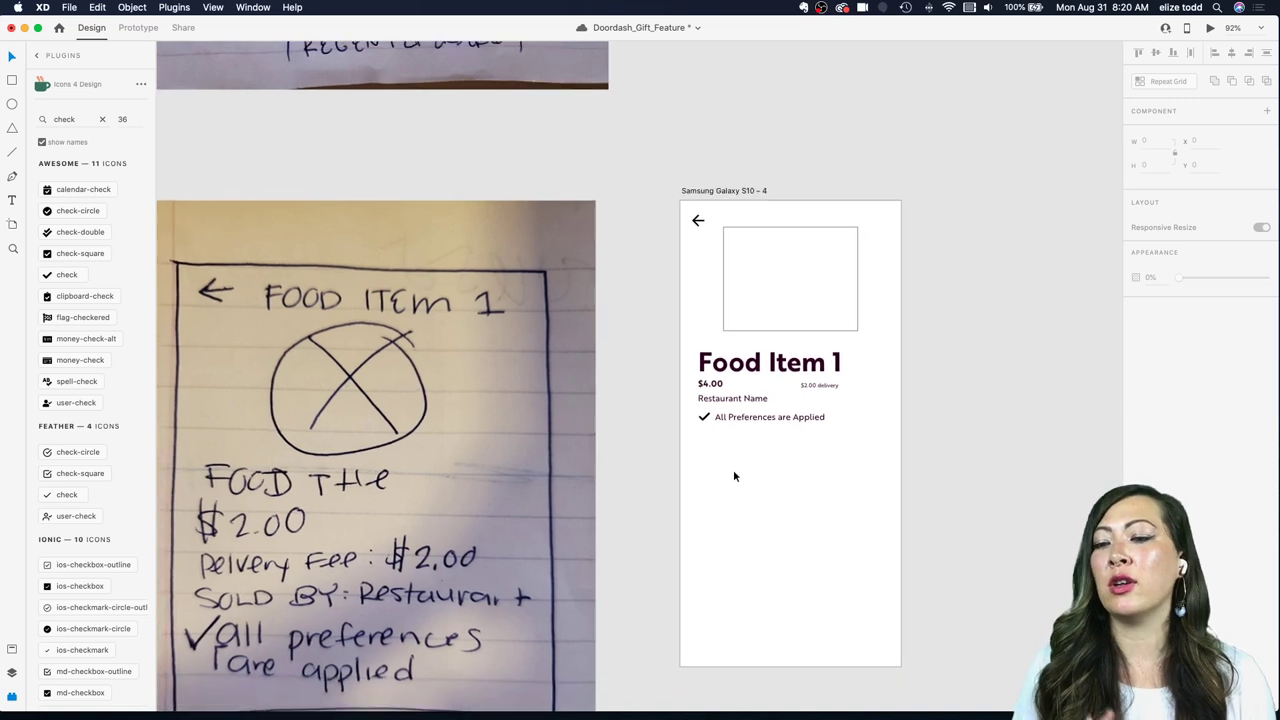
scroll(734, 476, down, 1)
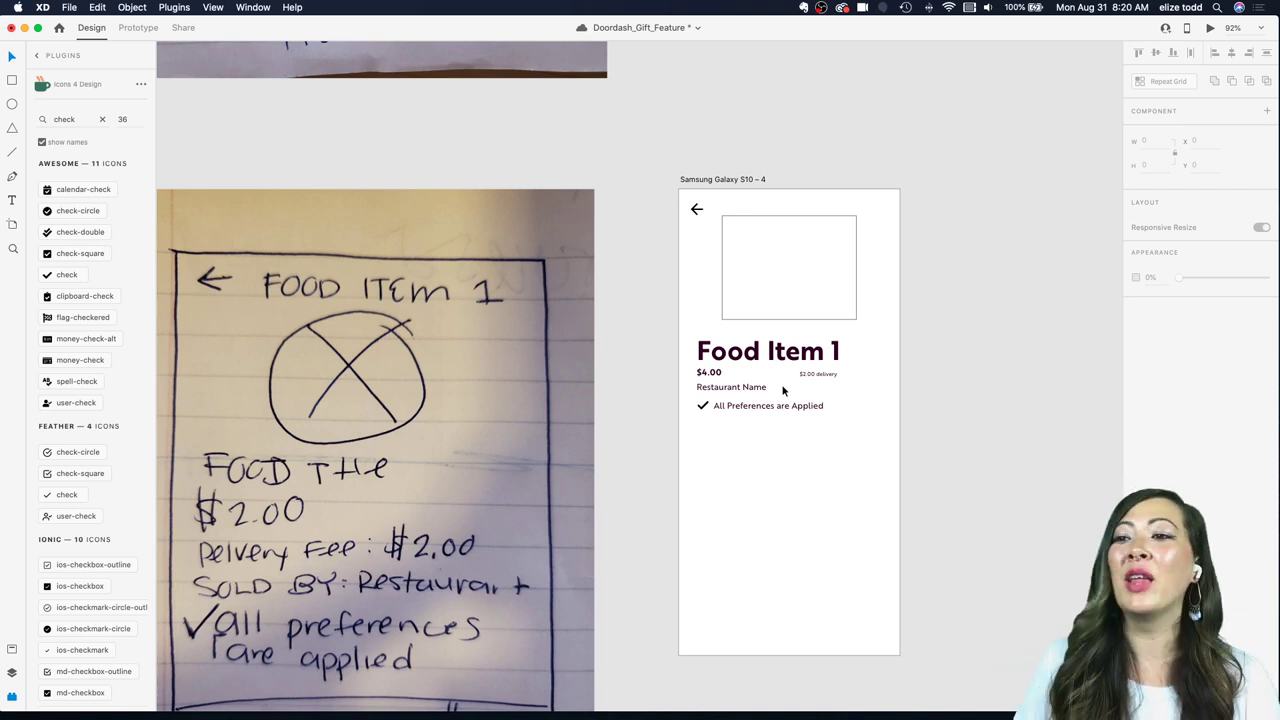
scroll(785, 391, down, 5)
scroll(794, 400, left, 3)
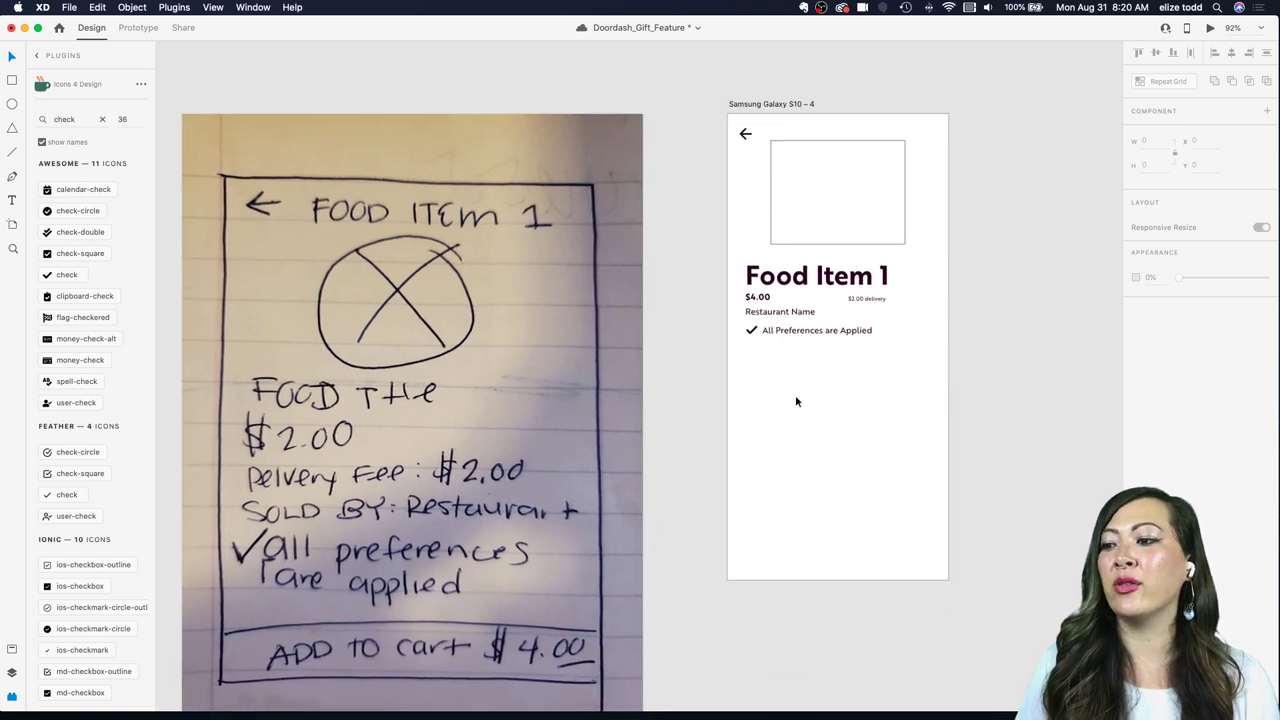
scroll(795, 398, down, 1)
scroll(564, 444, down, 3)
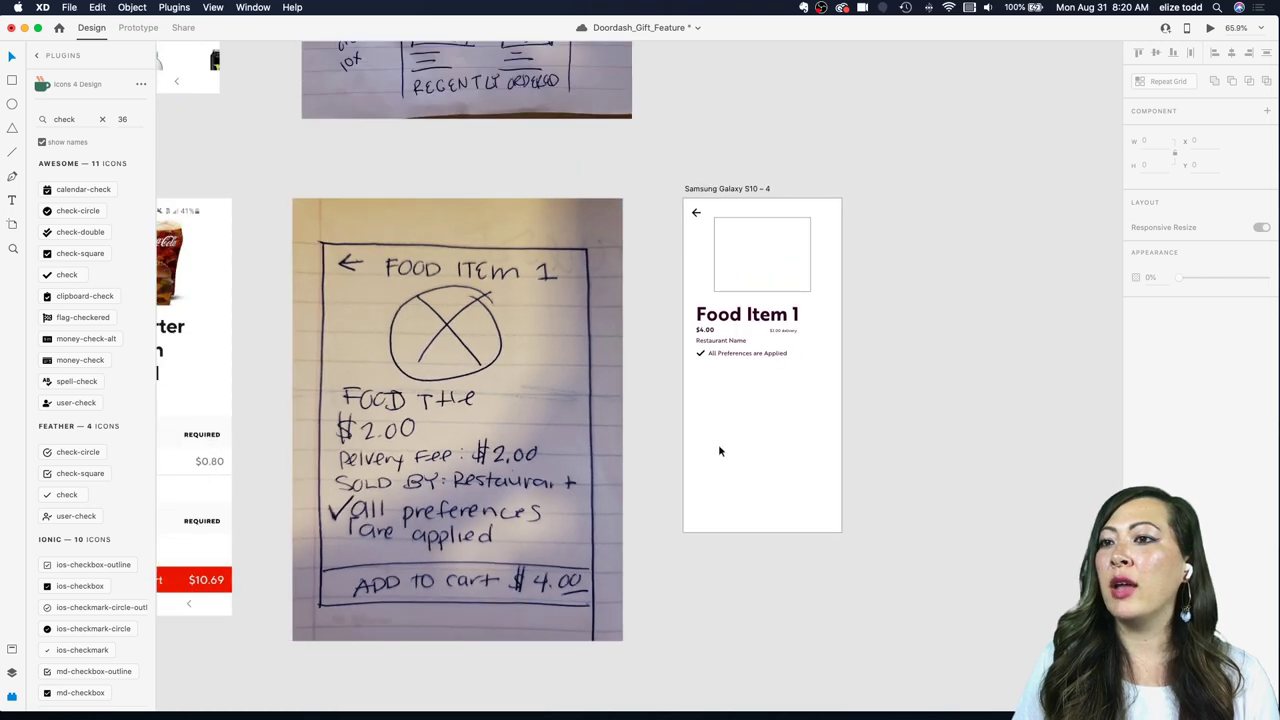
scroll(718, 451, down, 3)
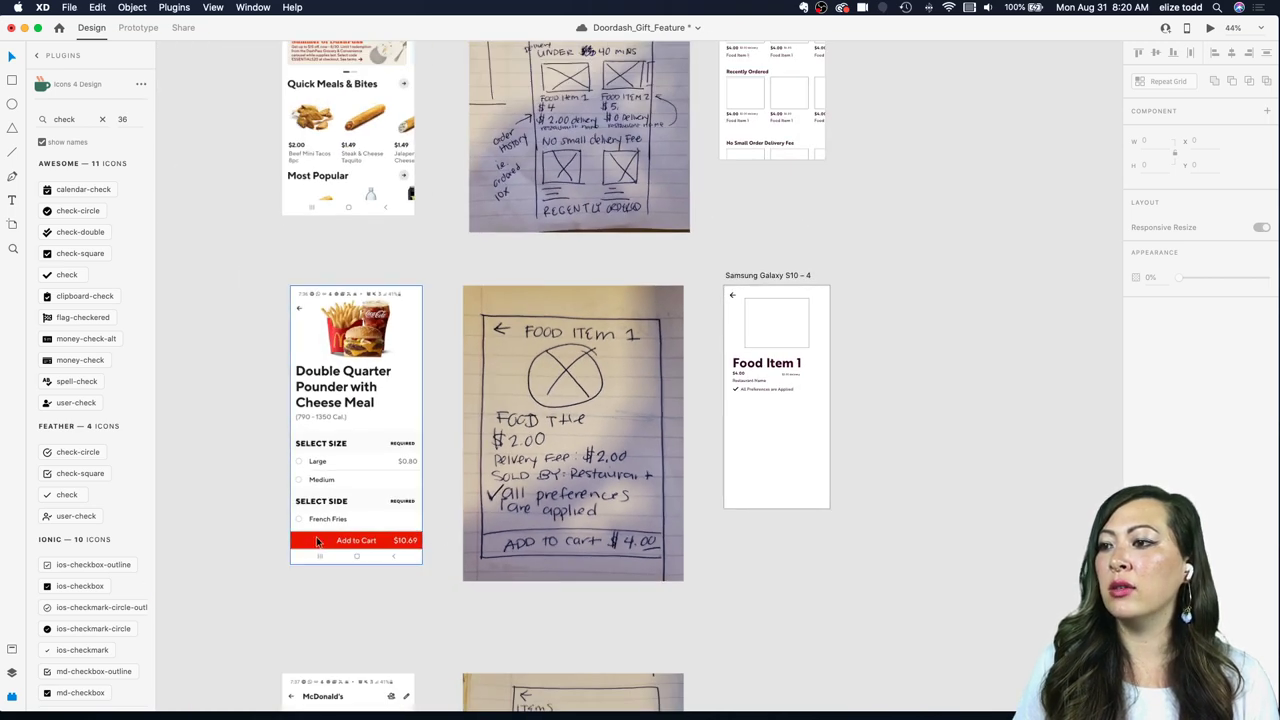
scroll(316, 541, right, 3)
scroll(625, 487, up, 3)
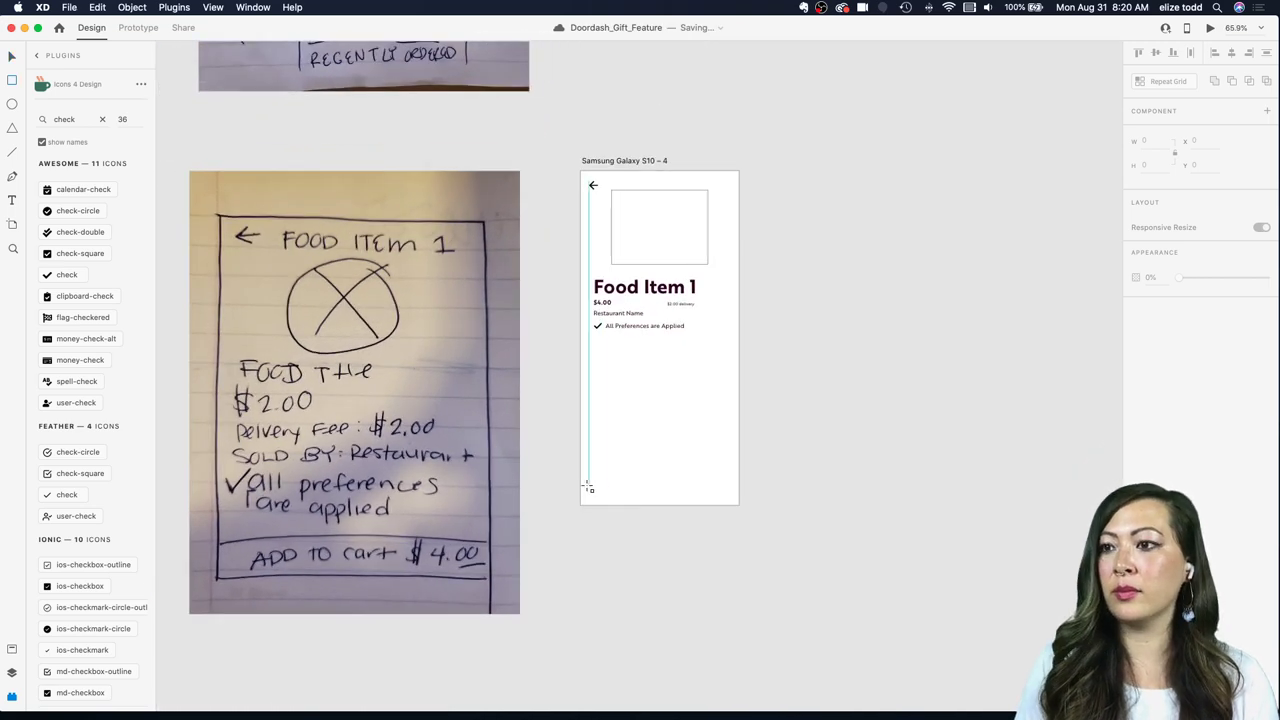
drag(580, 475, 739, 505)
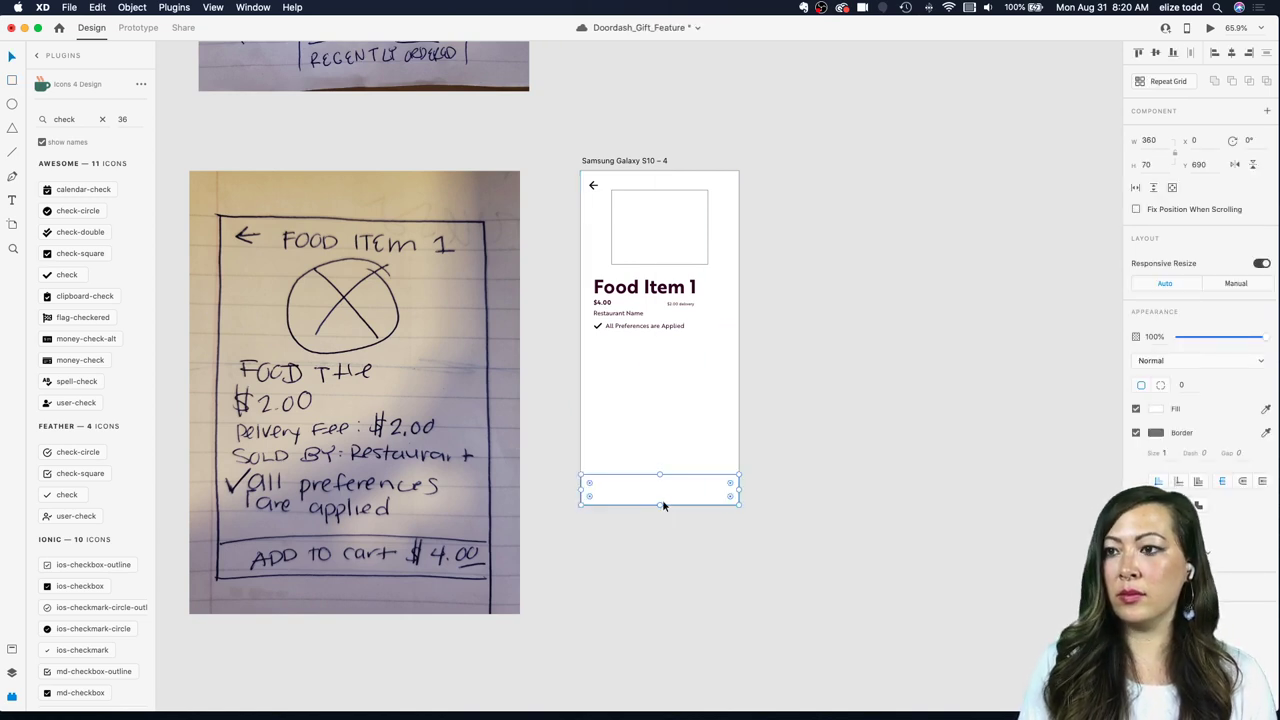
Step: Add the text "Add to Cart $6.00" in the bottom bar, enlarge it to size 19, make it bold and center it in the bar
key(t)
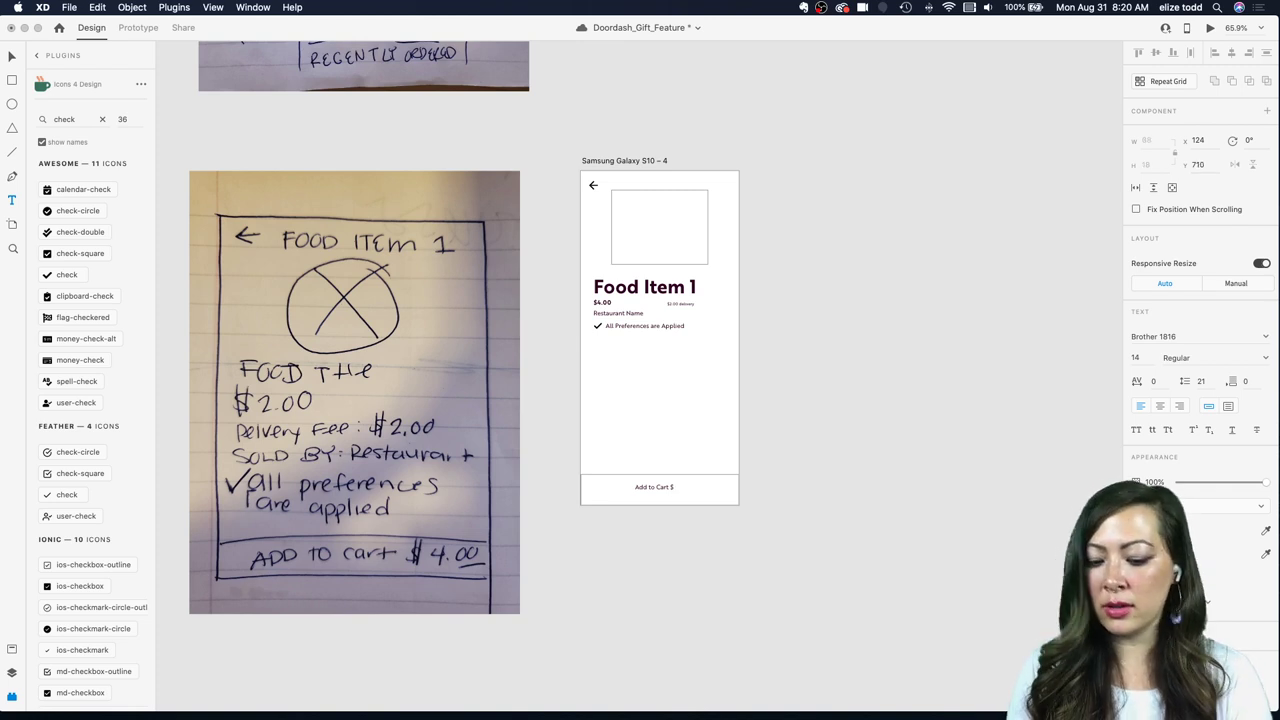
key(Escape)
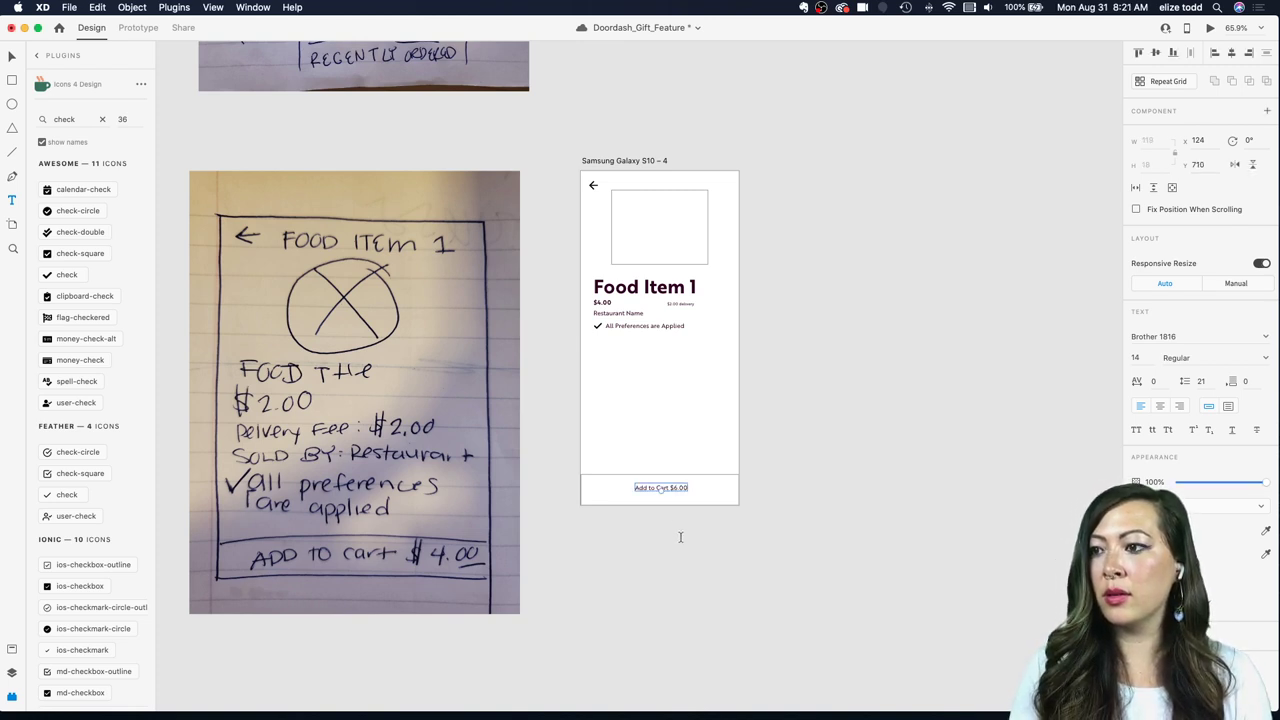
drag(667, 489, 660, 498)
key(super+b)
scroll(681, 496, left, 7)
scroll(680, 495, right, 5)
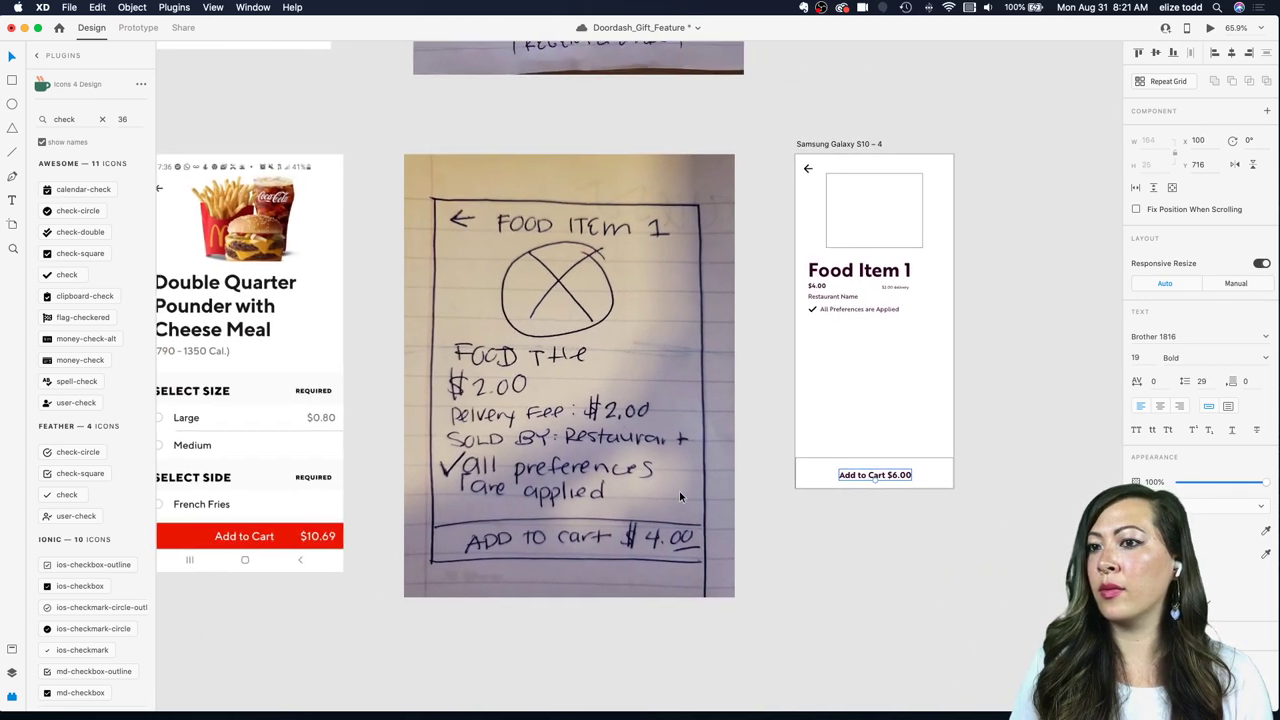
drag(875, 474, 873, 467)
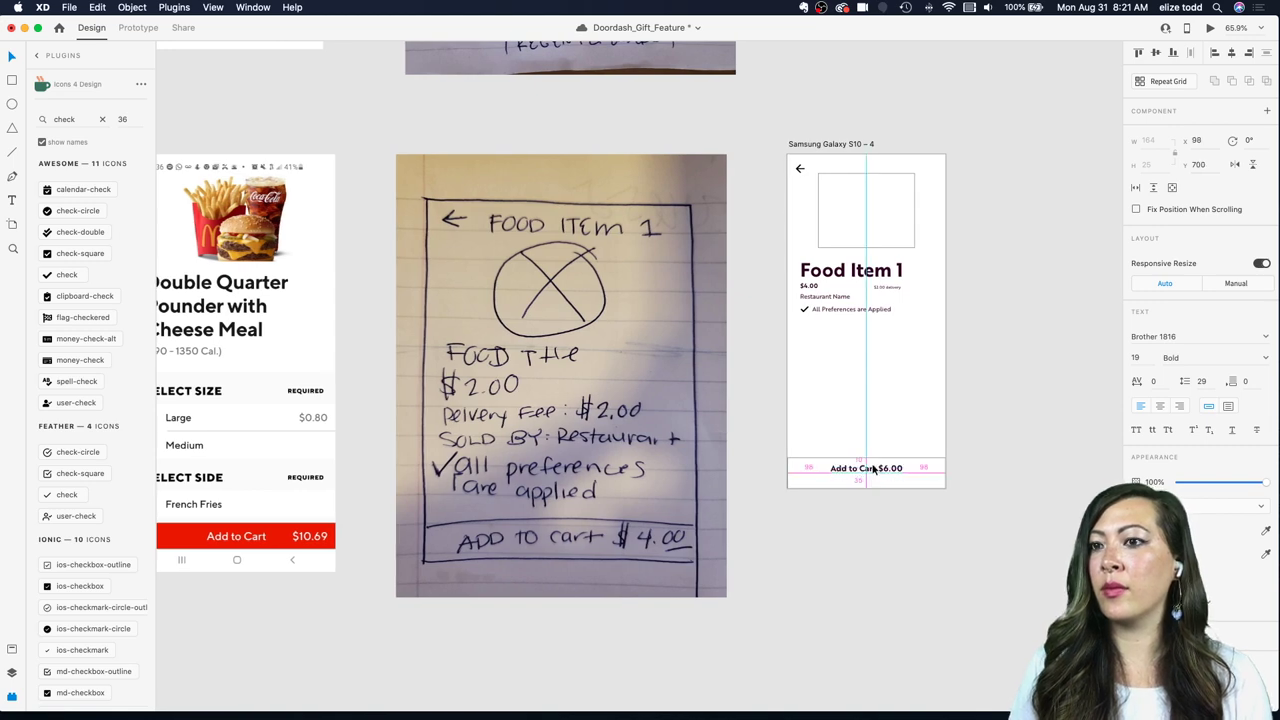
Step: Copy "$6.00" from the bar's label and remove it so the label reads only "Add to Cart"
scroll(871, 469, up, 5)
double_click(843, 460)
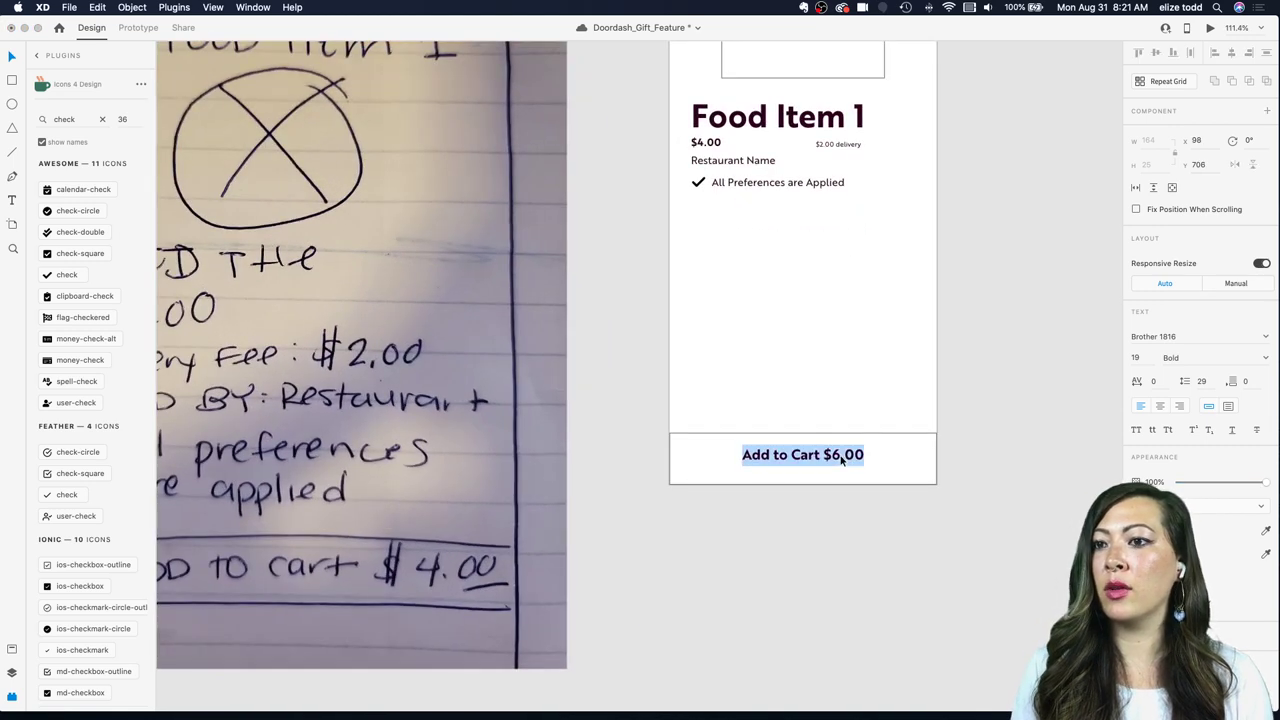
click(824, 455)
drag(824, 455, 873, 455)
key(super+c)
key(BackSpace)
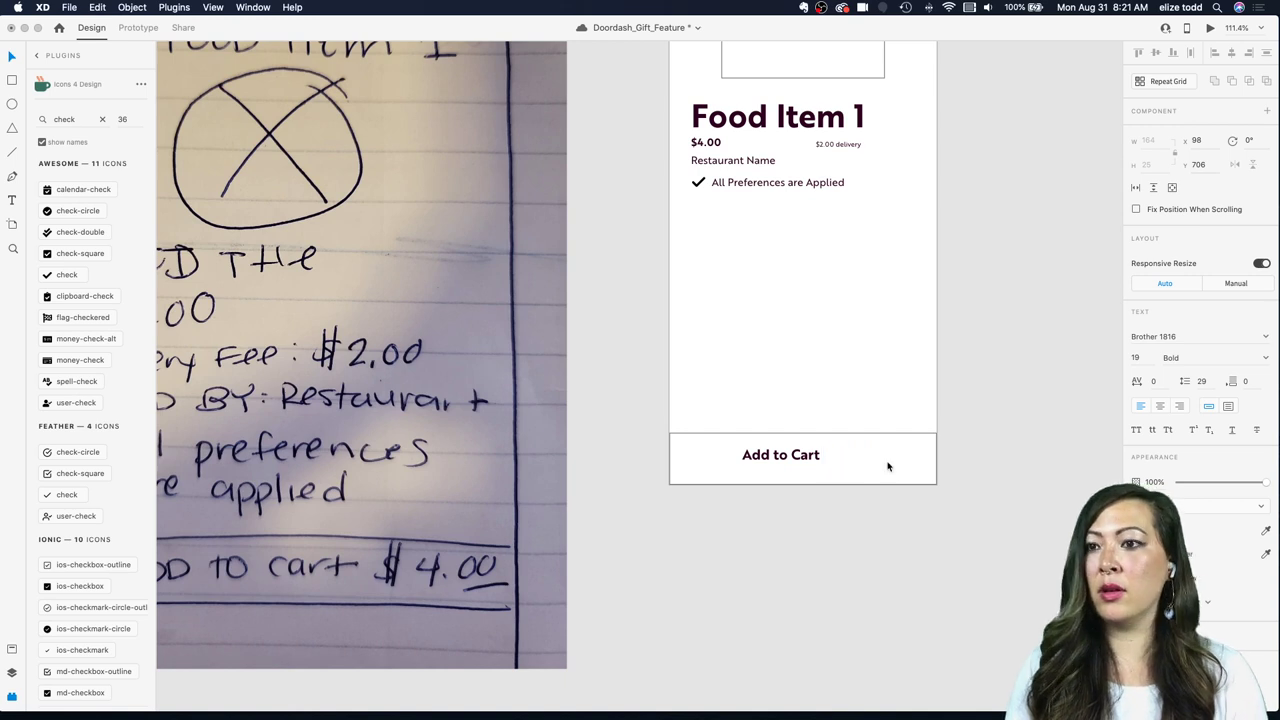
Step: Duplicate the "Add to Cart" label toward the bar's right end and replace the copy's text with "$6.00"
alt+drag(777, 459, 910, 457)
double_click(859, 458)
key(super+v)
key(Escape)
Step: Center "Add to Cart" horizontally on the artboard and lower it and the $6.00 price together, placing the price at Y 709
scroll(910, 457, down, 4)
scroll(659, 514, left, 5)
scroll(628, 518, up, 6)
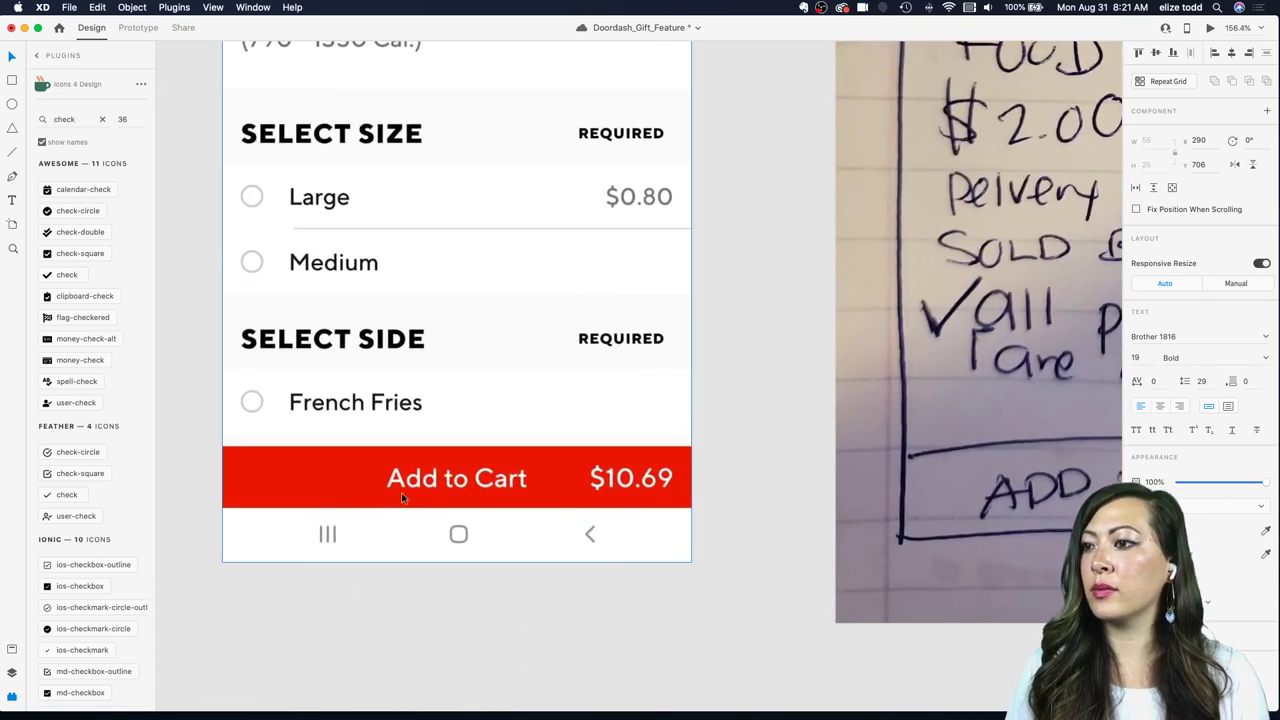
scroll(559, 486, down, 5)
scroll(700, 420, right, 3)
scroll(718, 420, up, 4)
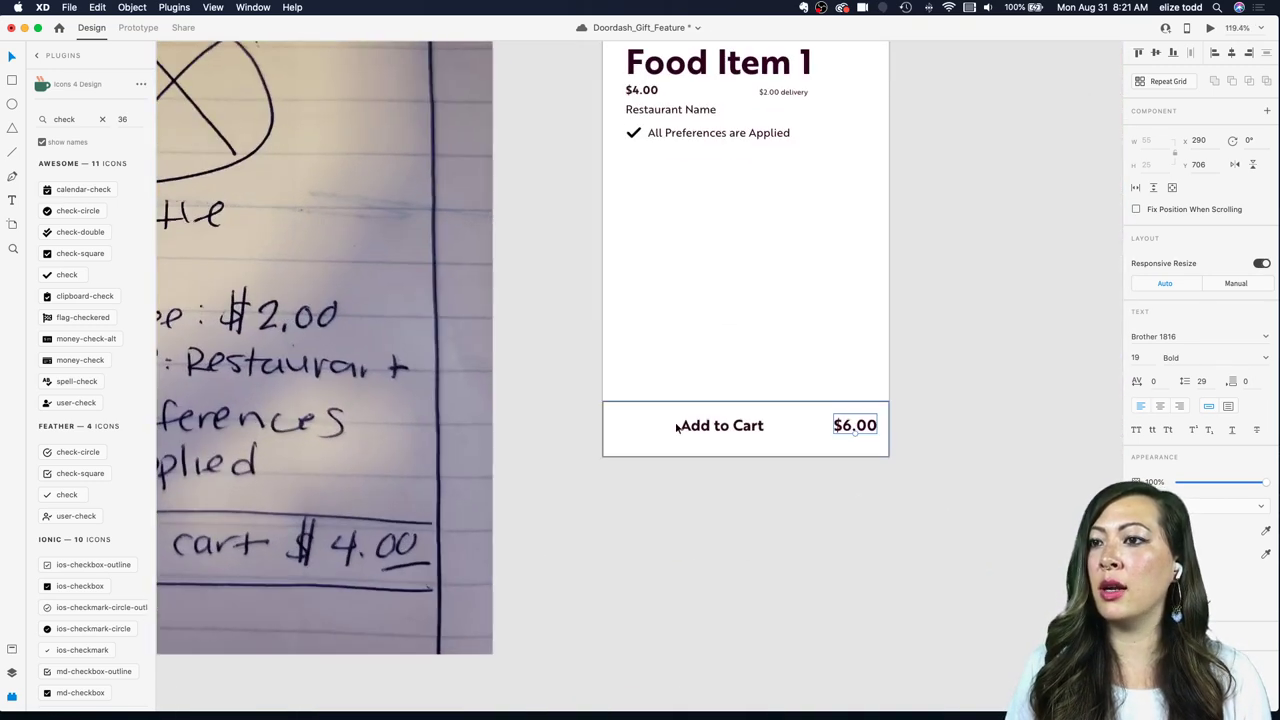
click(718, 422)
click(1233, 55)
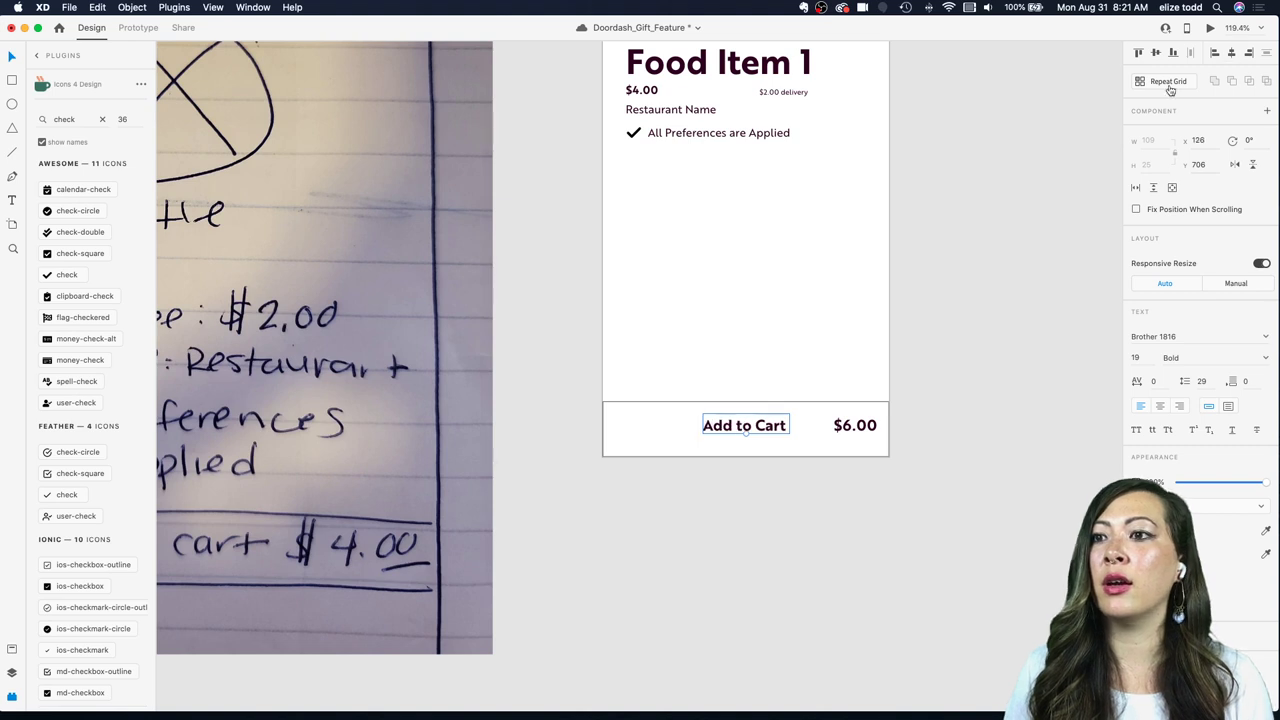
scroll(765, 365, up, 4)
drag(688, 453, 689, 457)
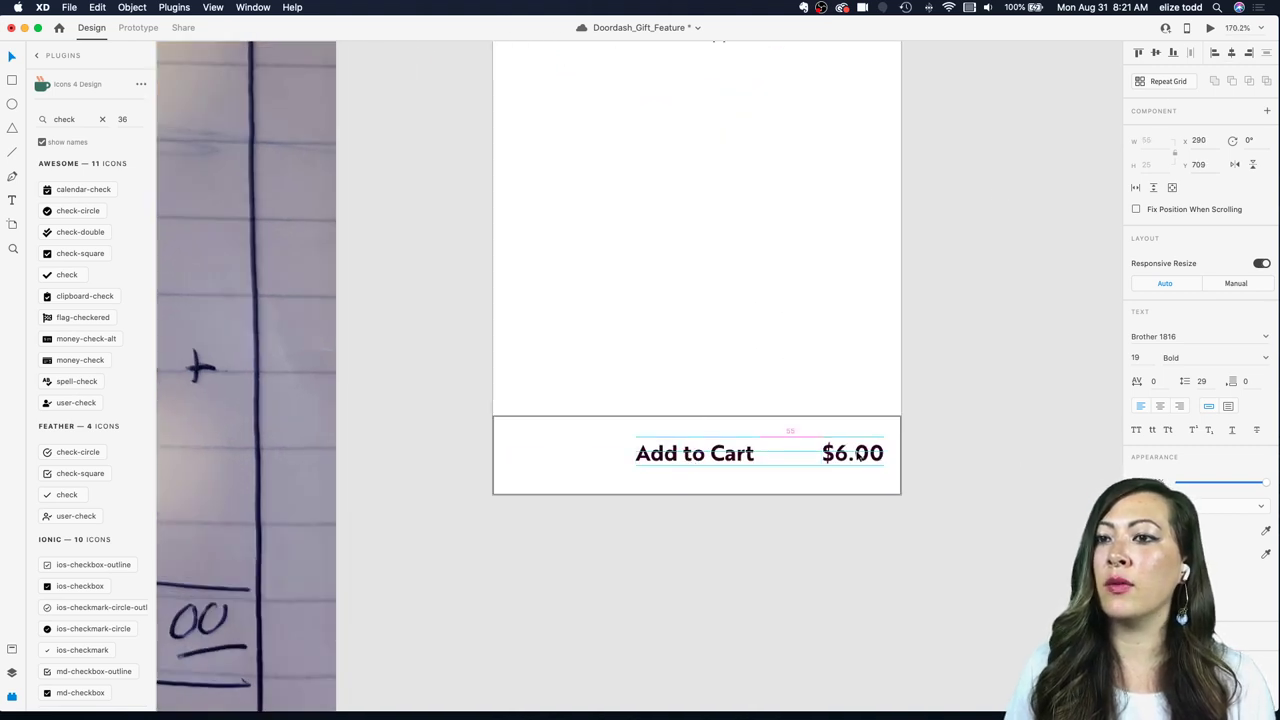
click(970, 454)
Step: Review the Food Item wireframe beside its sketch and app screenshot, and examine the checkout sketch below it
scroll(970, 454, down, 4)
scroll(970, 454, down, 4)
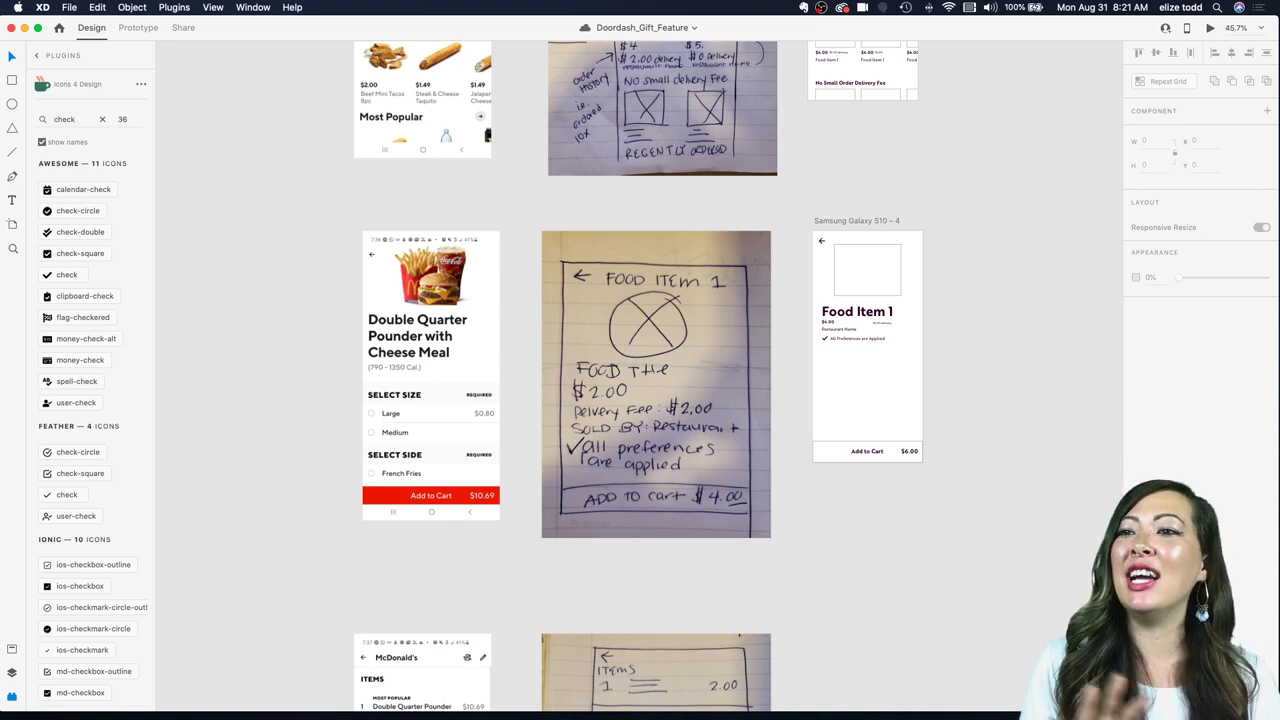
scroll(947, 370, up, 5)
scroll(947, 370, down, 7)
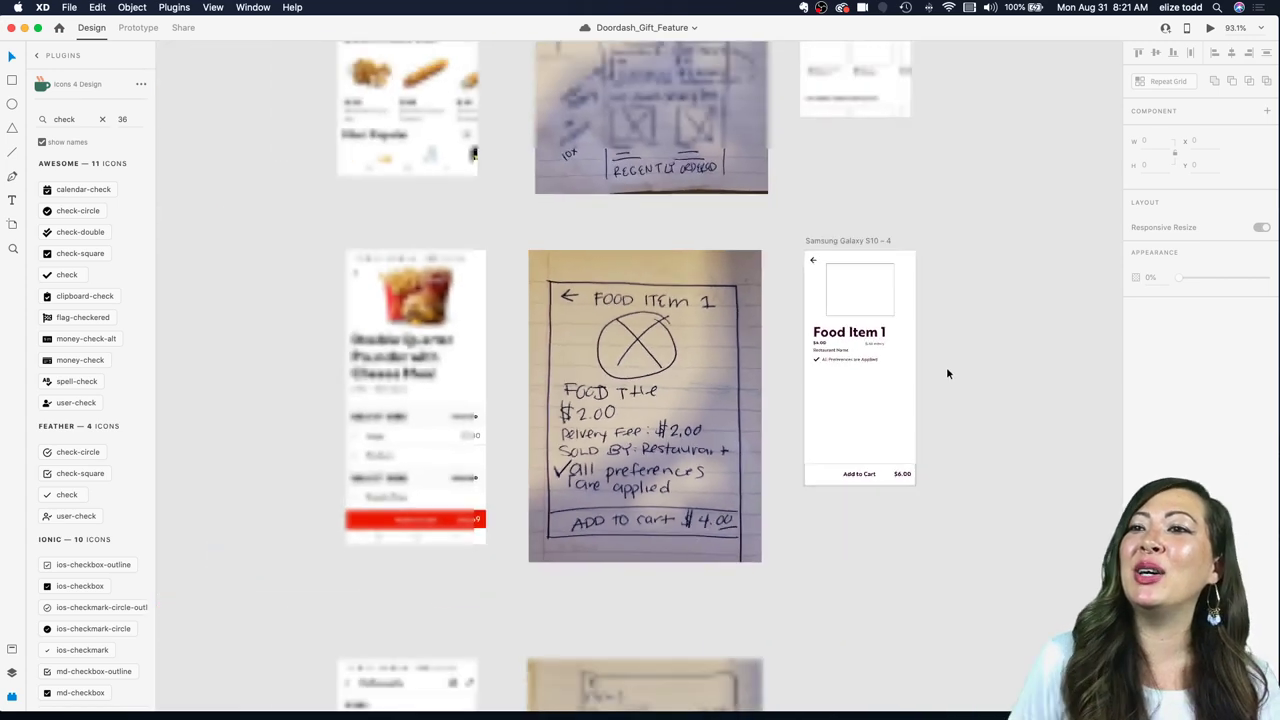
scroll(948, 374, down, 4)
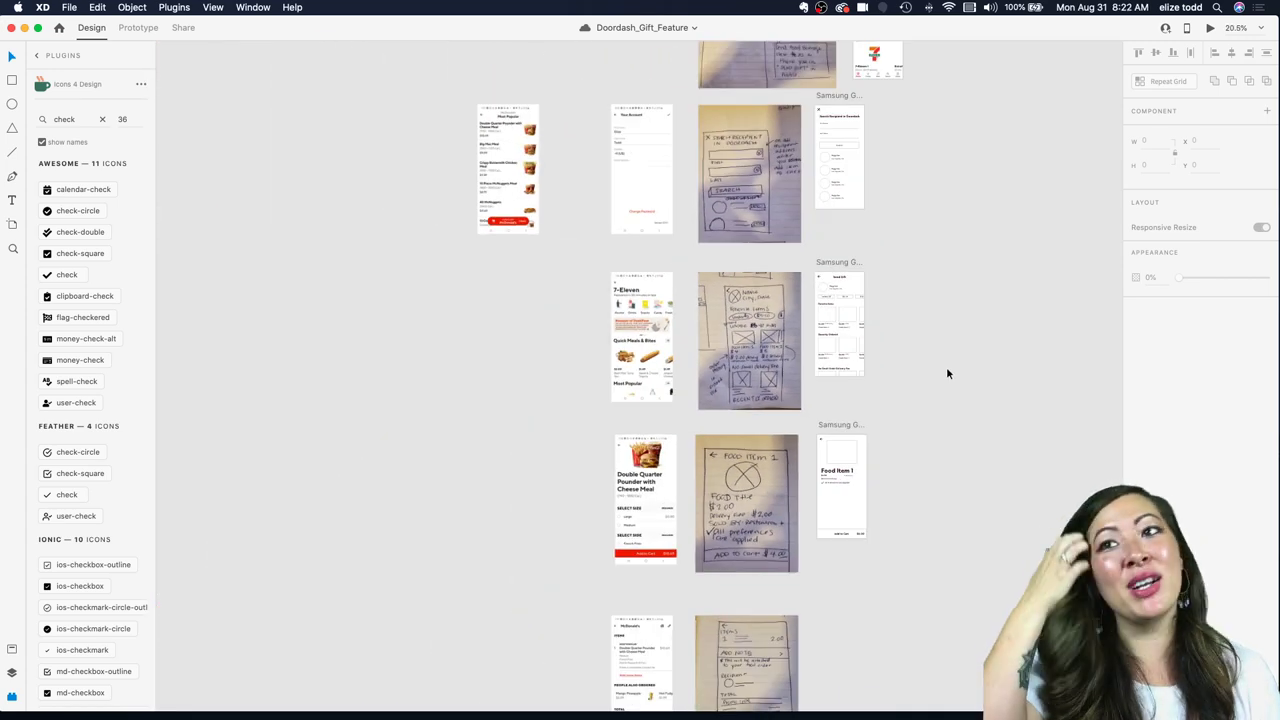
scroll(948, 373, down, 2)
scroll(948, 373, down, 5)
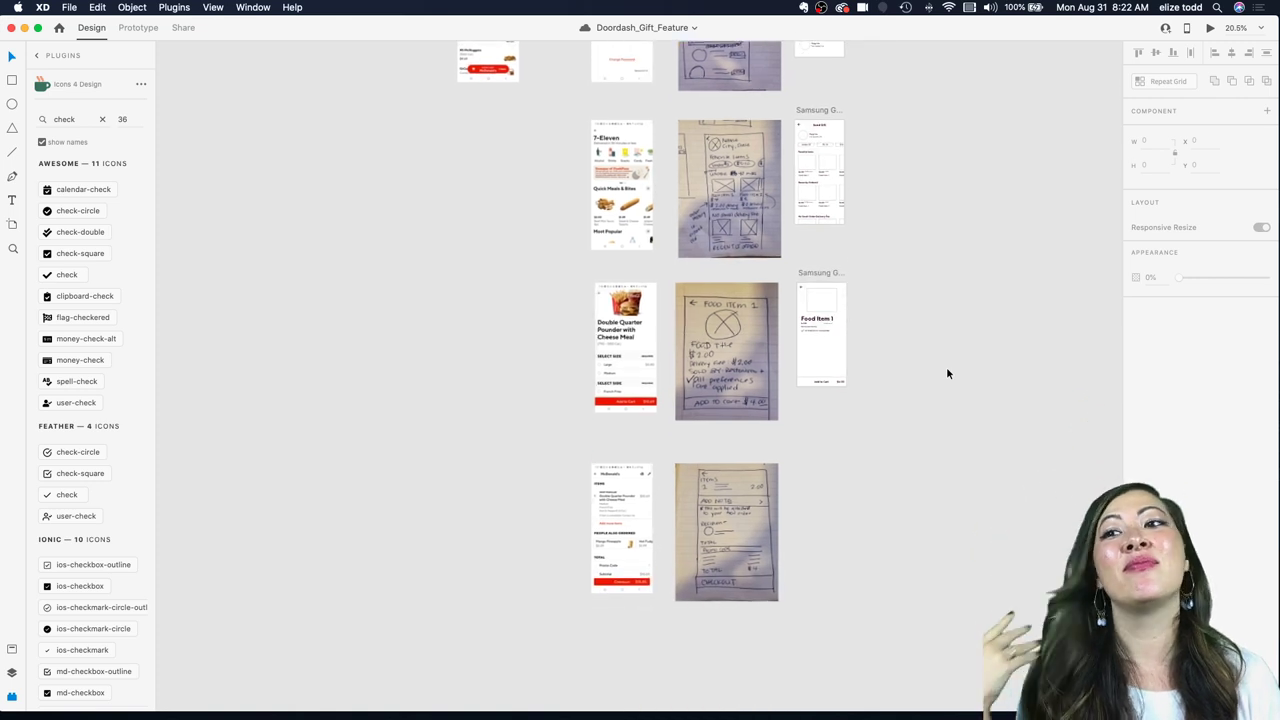
scroll(948, 373, up, 2)
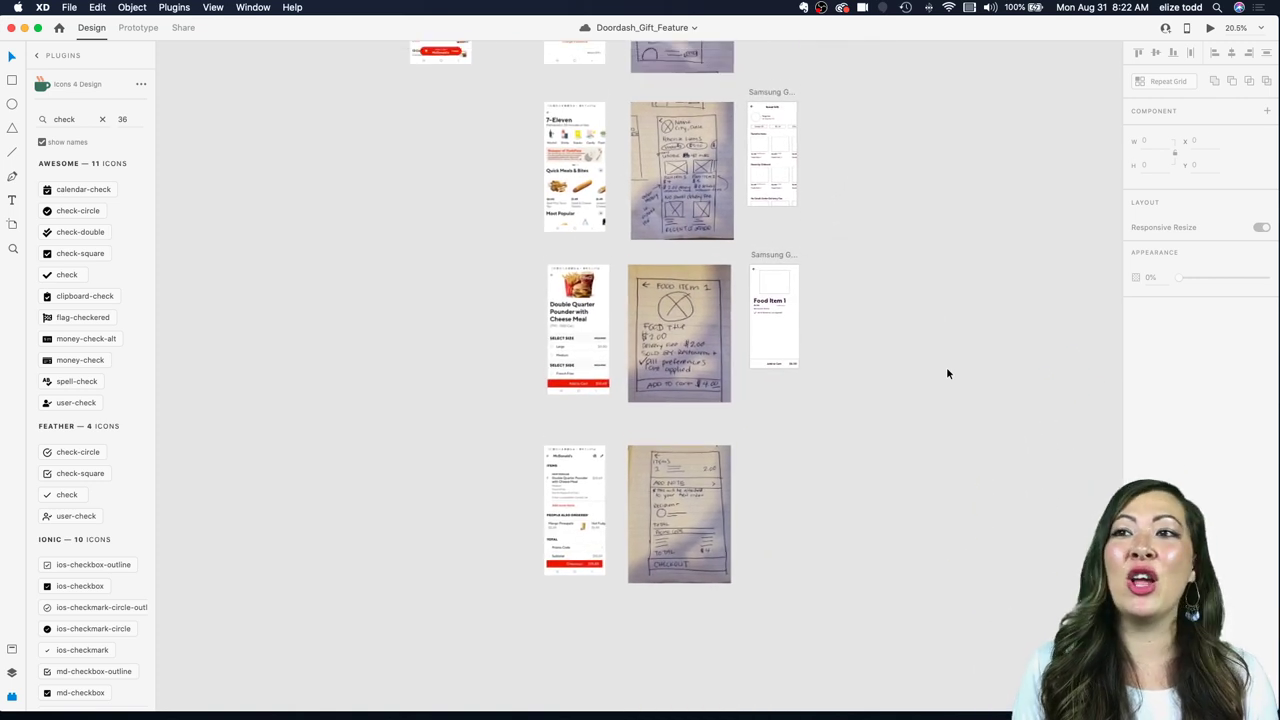
scroll(948, 373, up, 3)
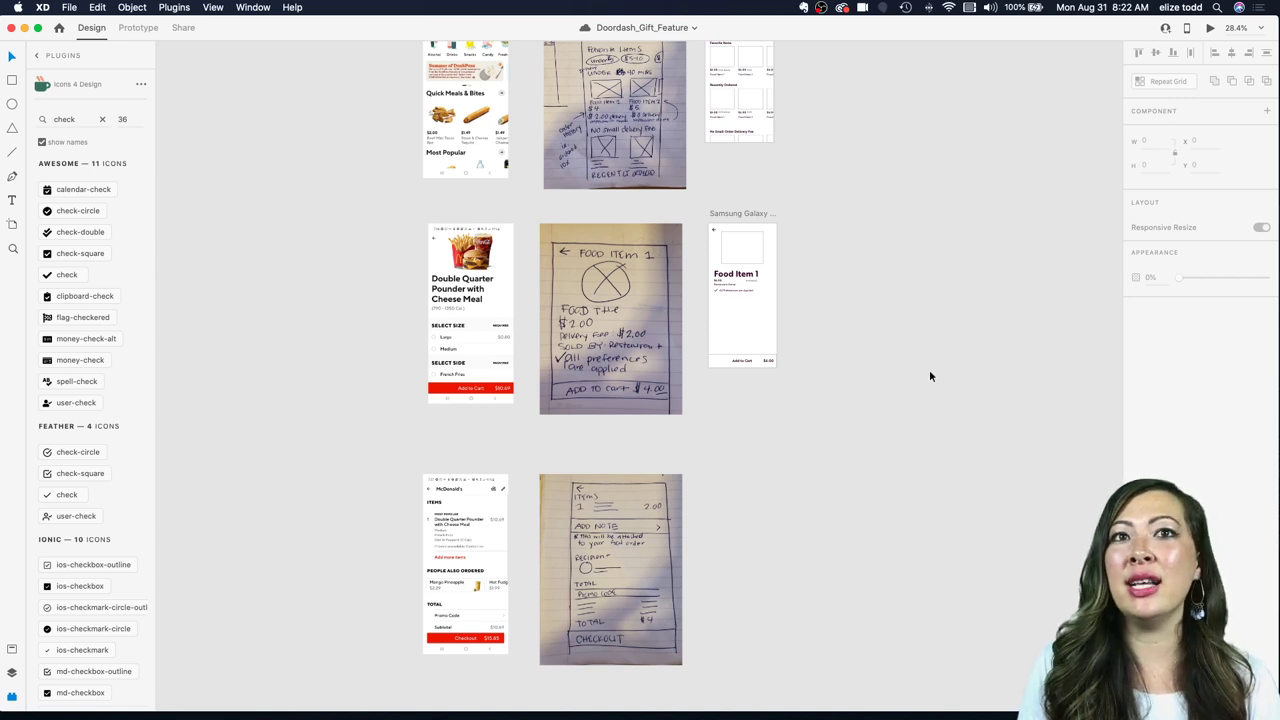
scroll(774, 320, up, 1)
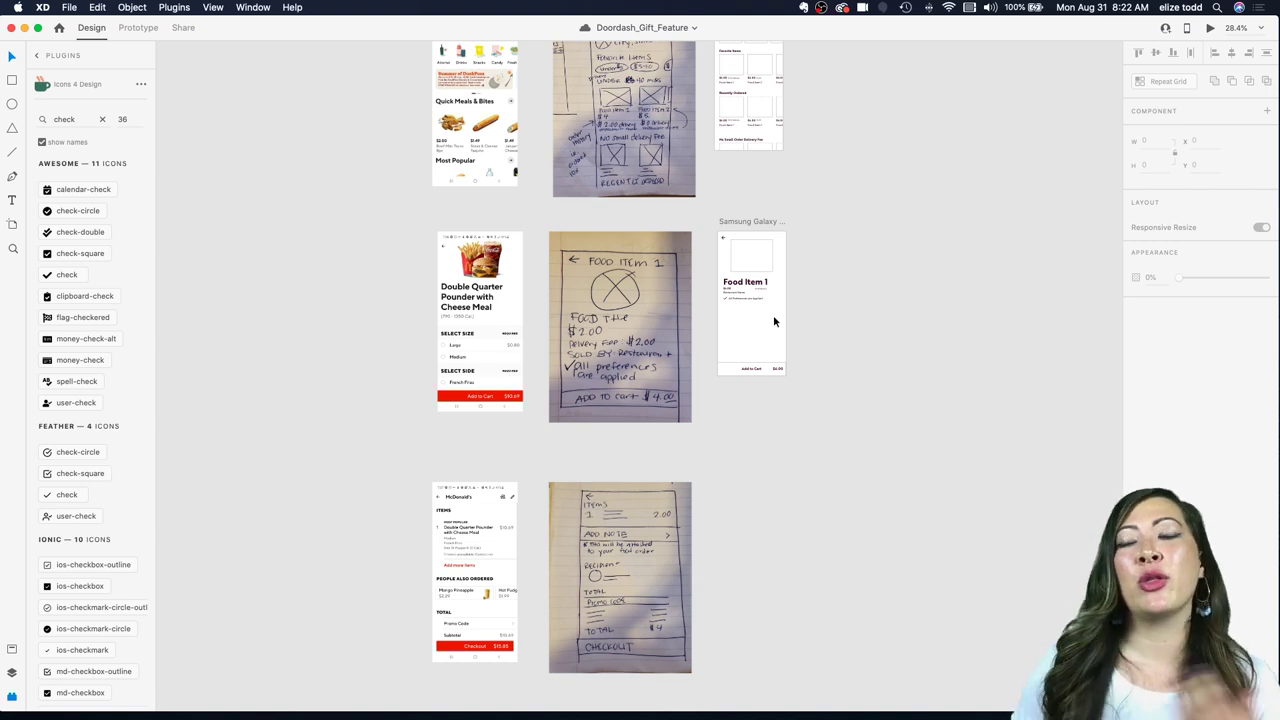
scroll(773, 321, down, 2)
scroll(773, 321, left, 1)
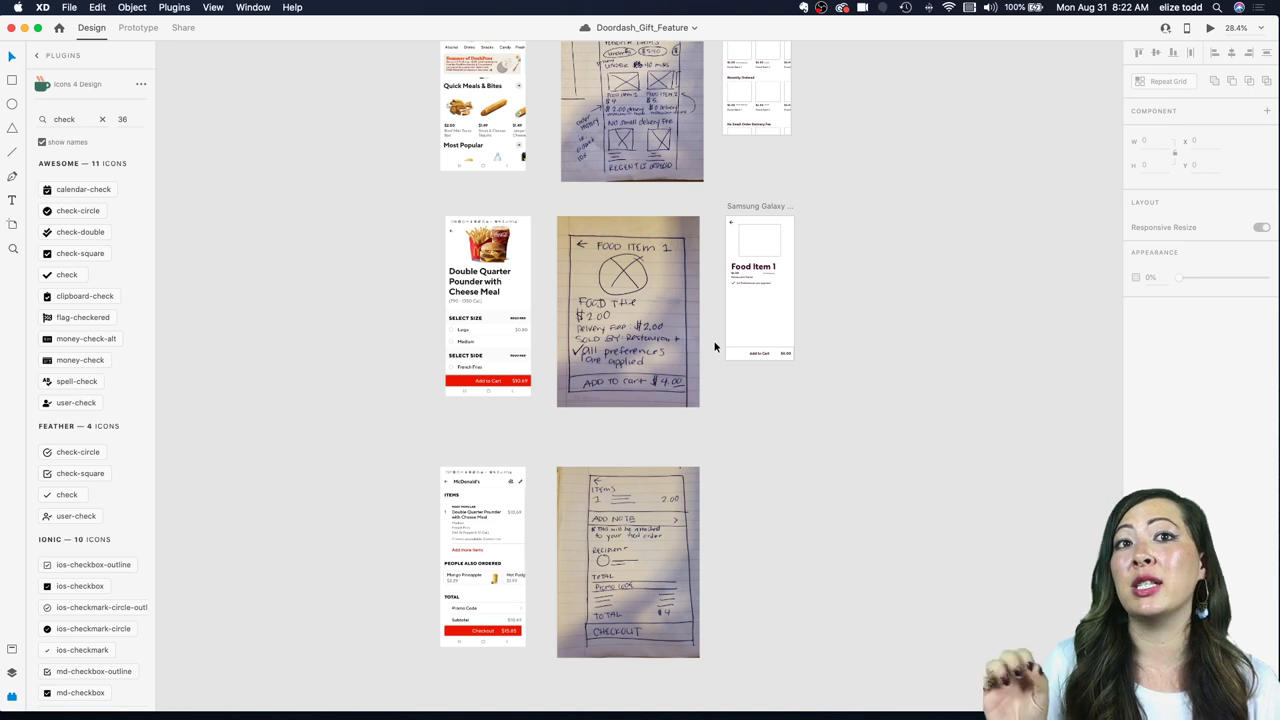
Step: Duplicate the Food Item artboard and place the copy directly below it, beside the checkout sketch
scroll(737, 412, down, 5)
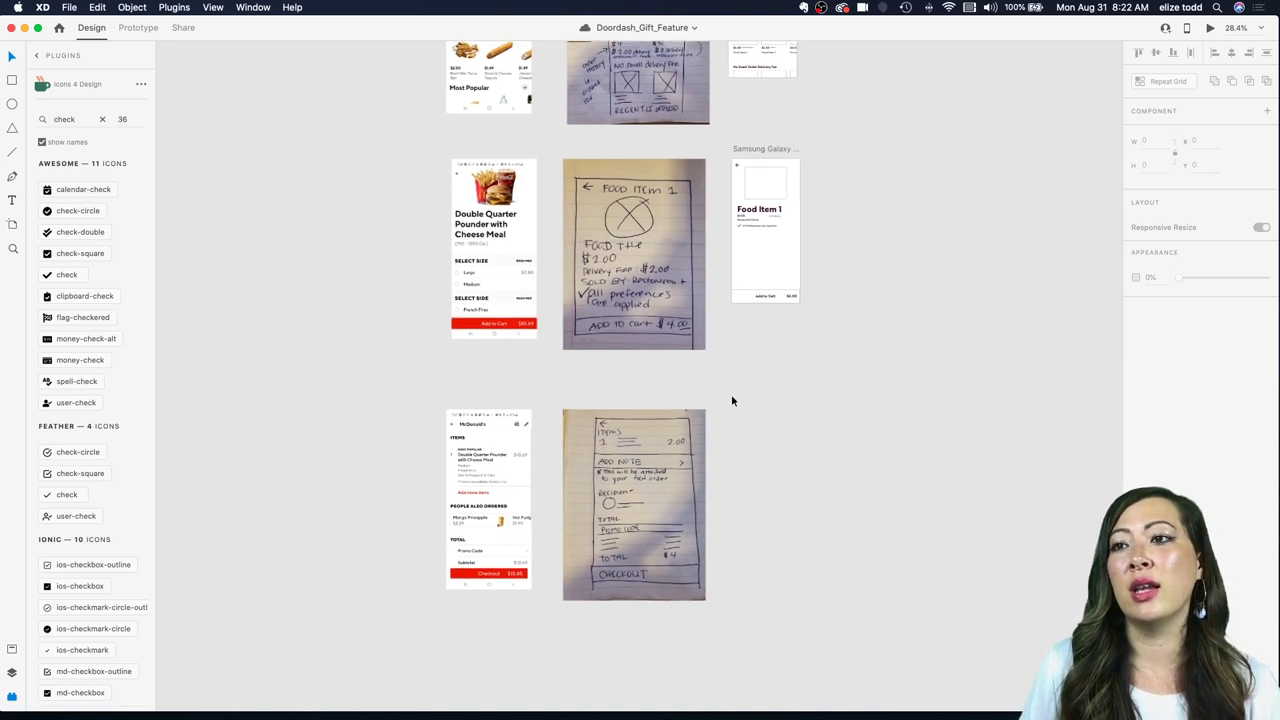
drag(751, 136, 753, 390)
click(751, 355)
scroll(751, 355, down, 5)
scroll(751, 355, up, 4)
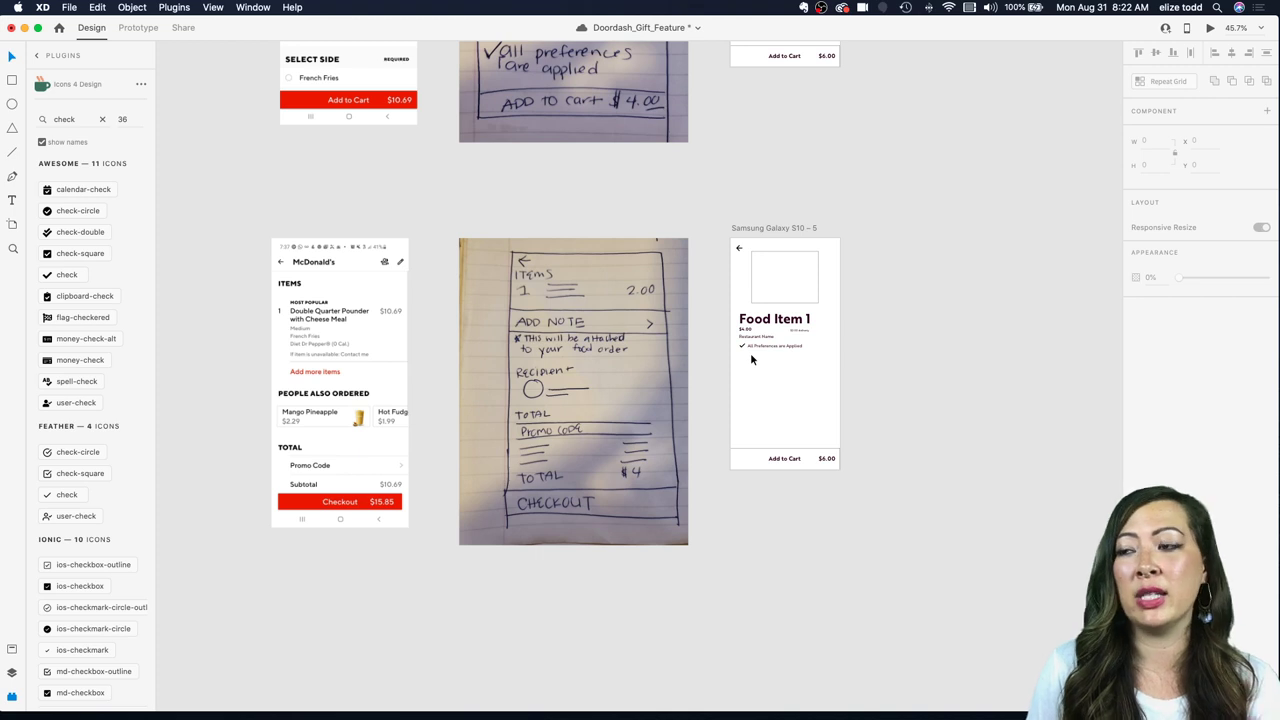
Step: Delete the image placeholder rectangle from the duplicated artboard beside the checkout sketch
scroll(750, 359, up, 5)
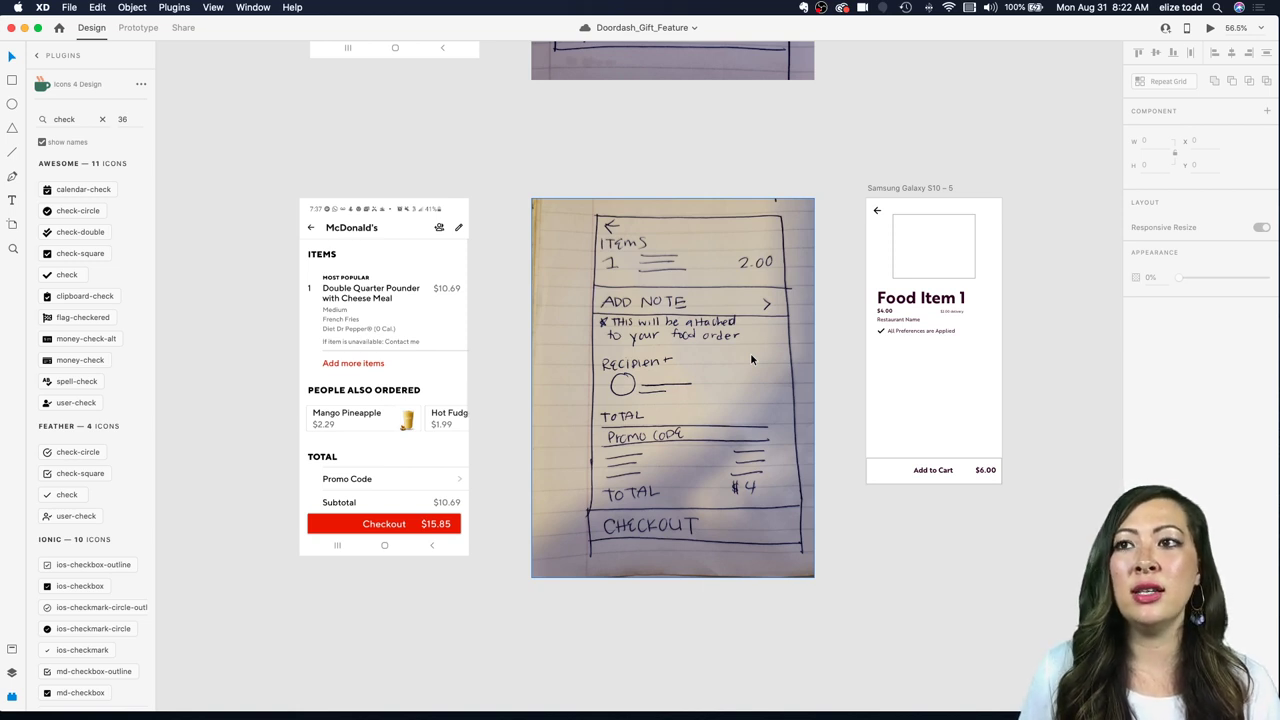
scroll(752, 359, right, 3)
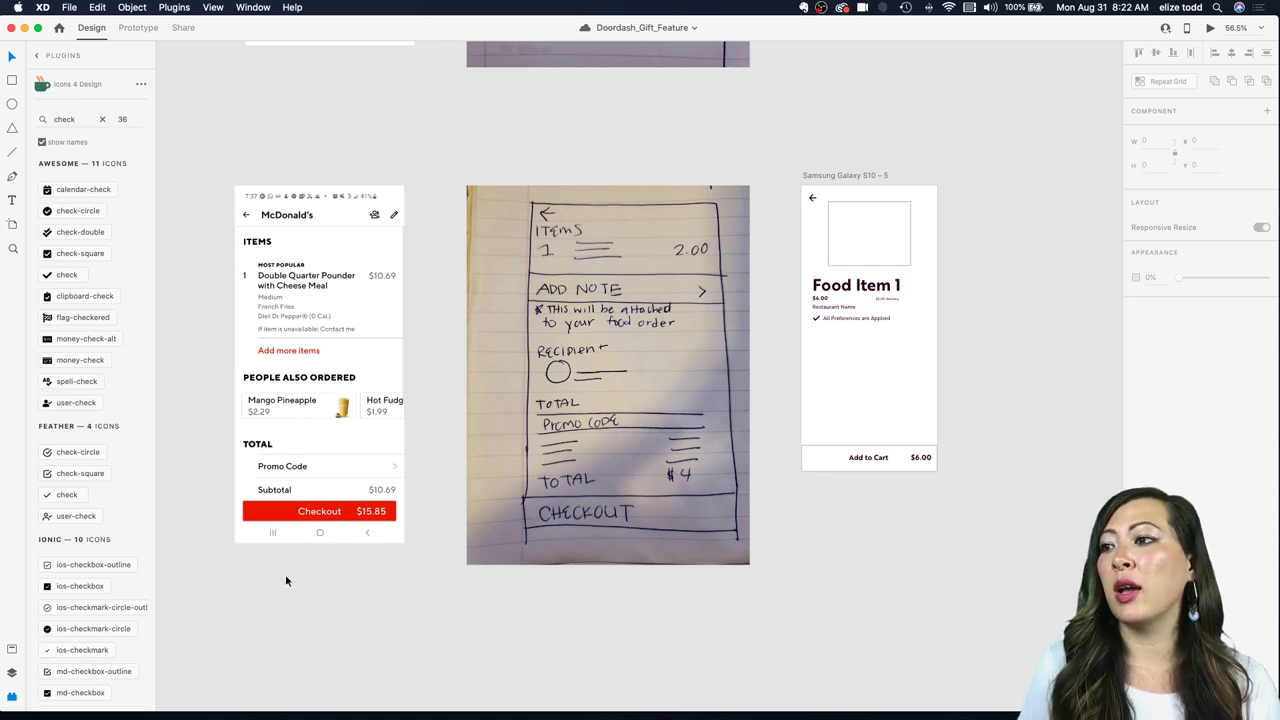
scroll(285, 580, up, 3)
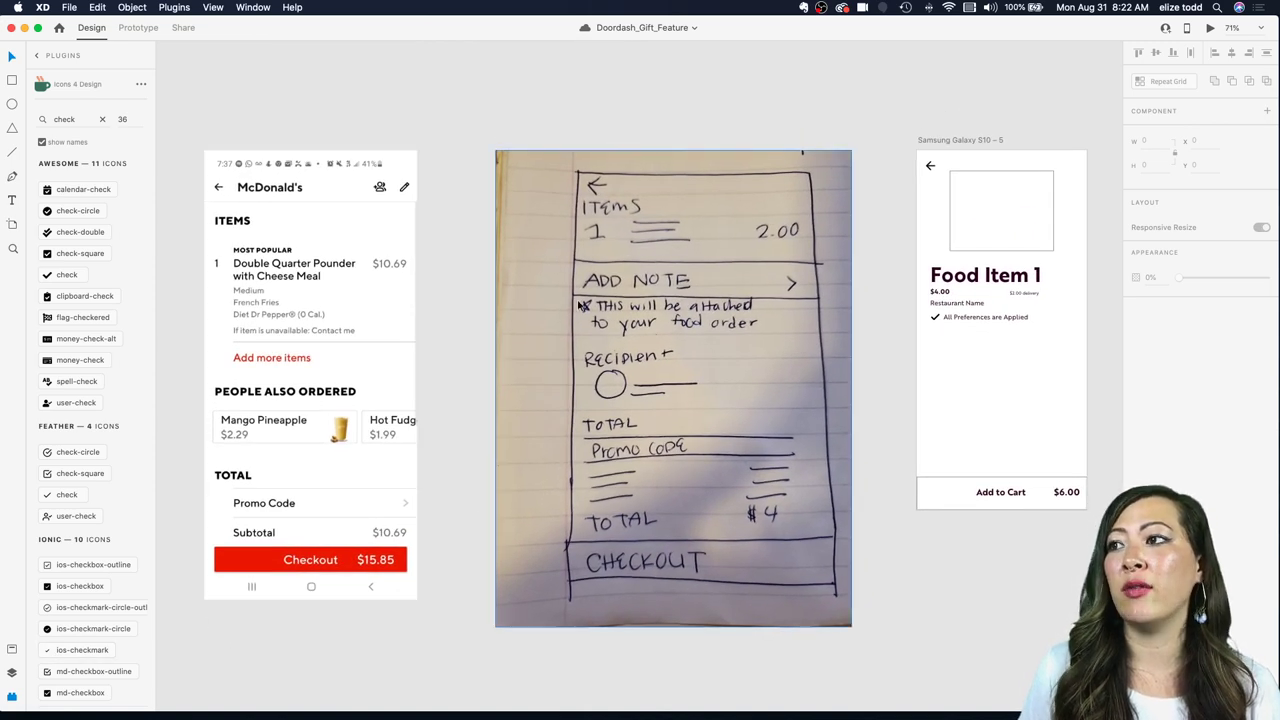
click(1022, 212)
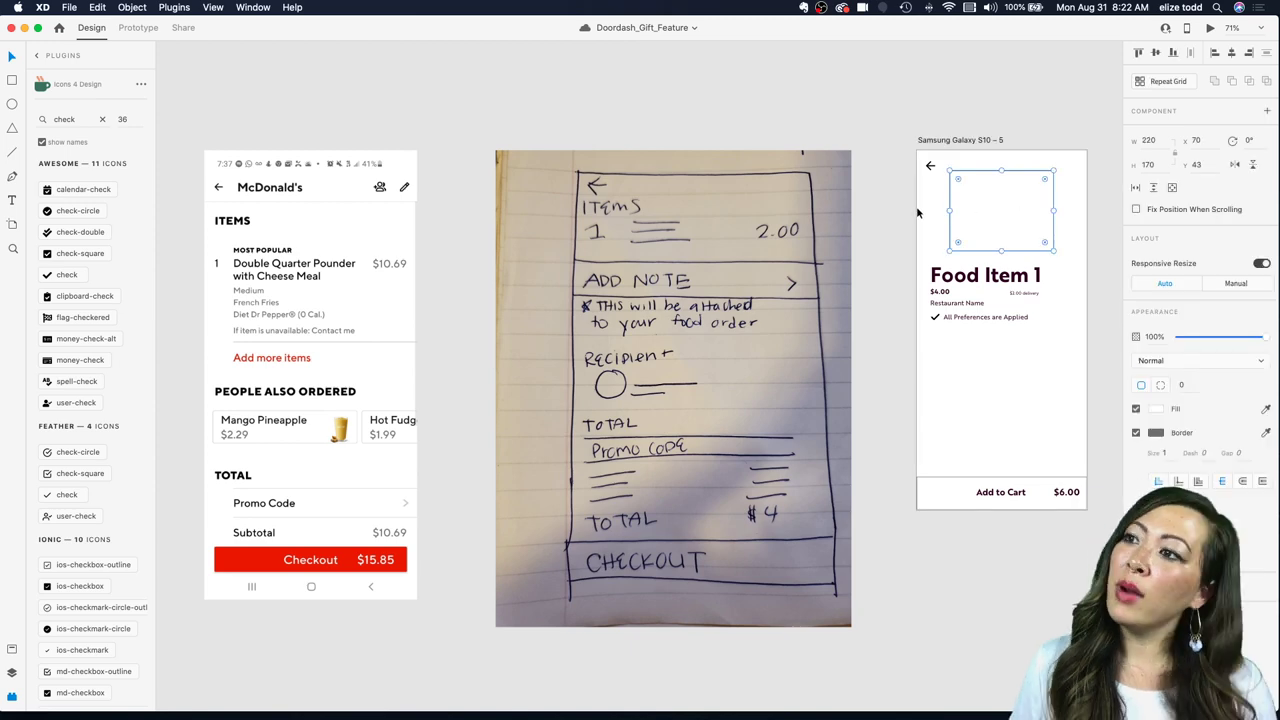
key(Delete)
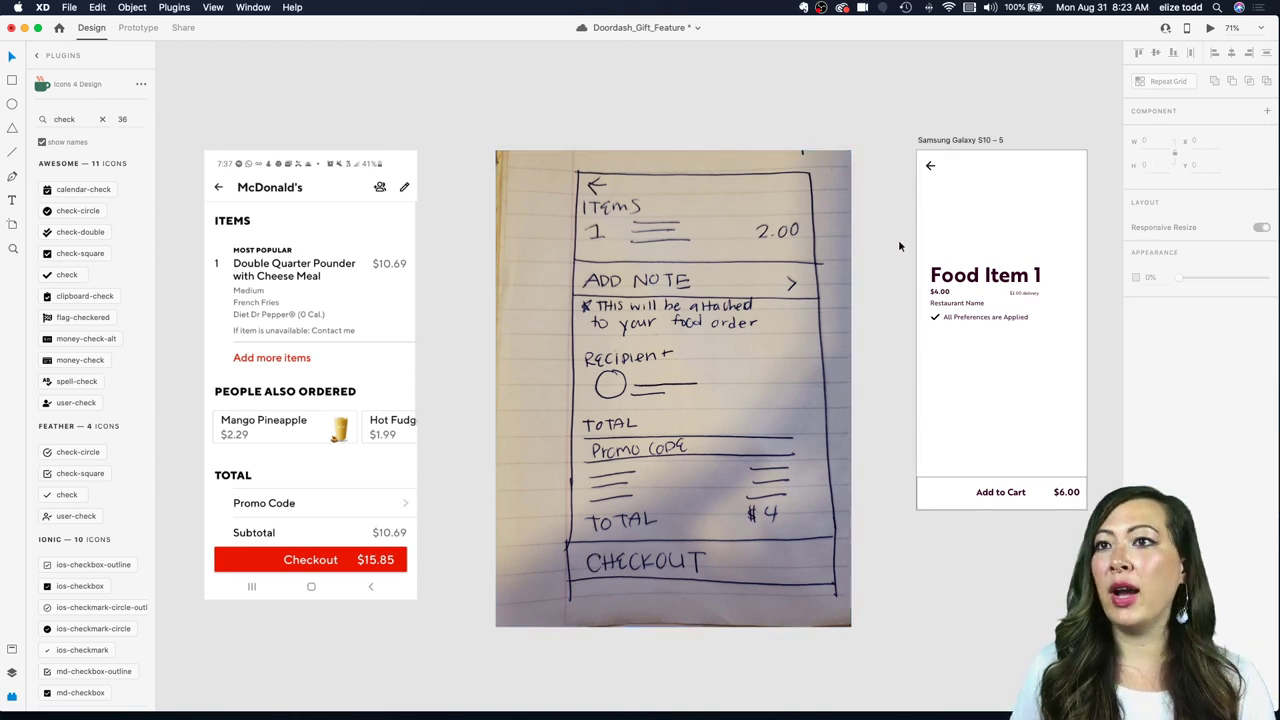
Step: Copy the "Send Gift" title from the Samsung Galaxy S10 – 3 artboard into Samsung Galaxy S10 – 5 at X 134, Y 19
scroll(899, 246, down, 3)
scroll(899, 246, up, 5)
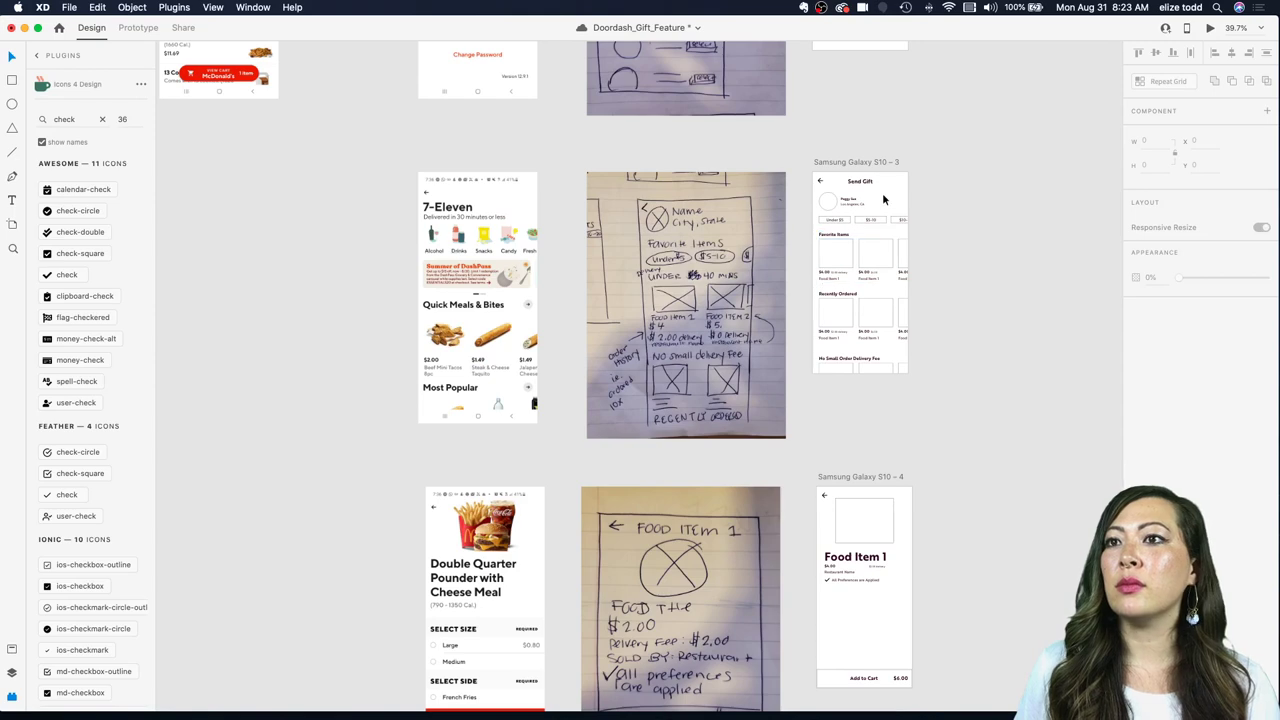
click(876, 194)
scroll(864, 295, down, 5)
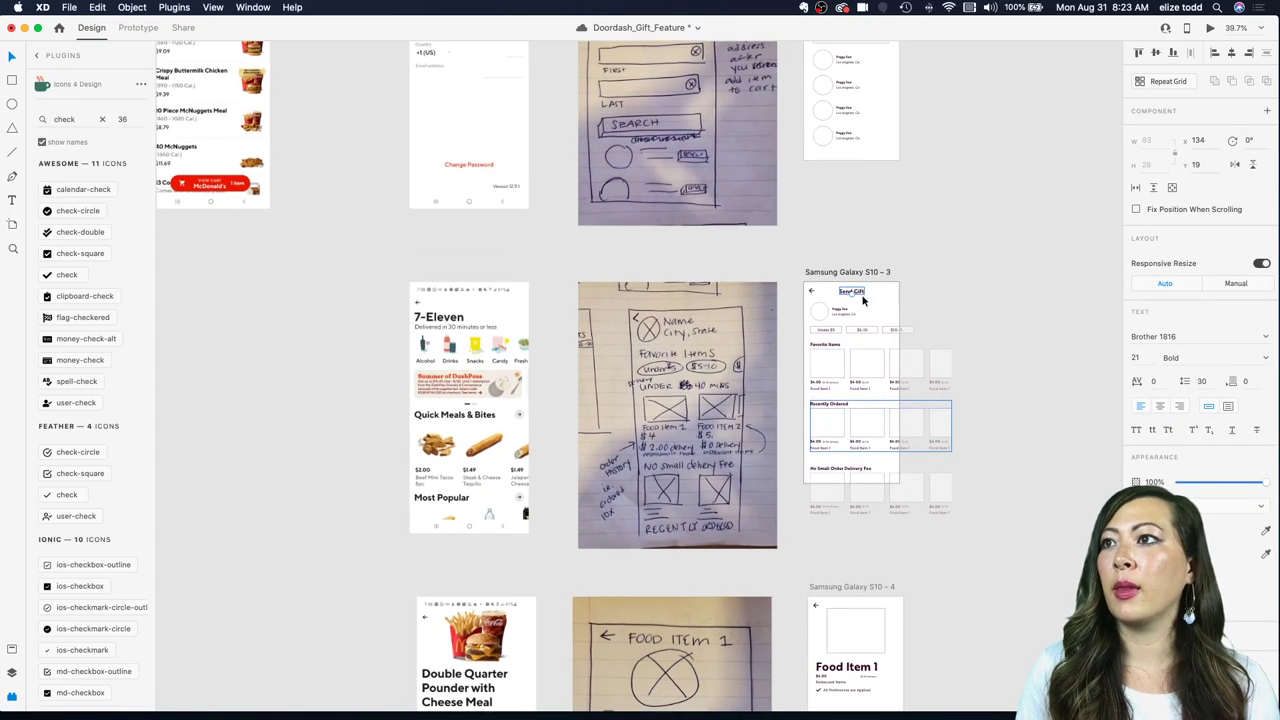
scroll(862, 300, down, 3)
click(821, 273)
text(Send Gift)
scroll(834, 305, up, 4)
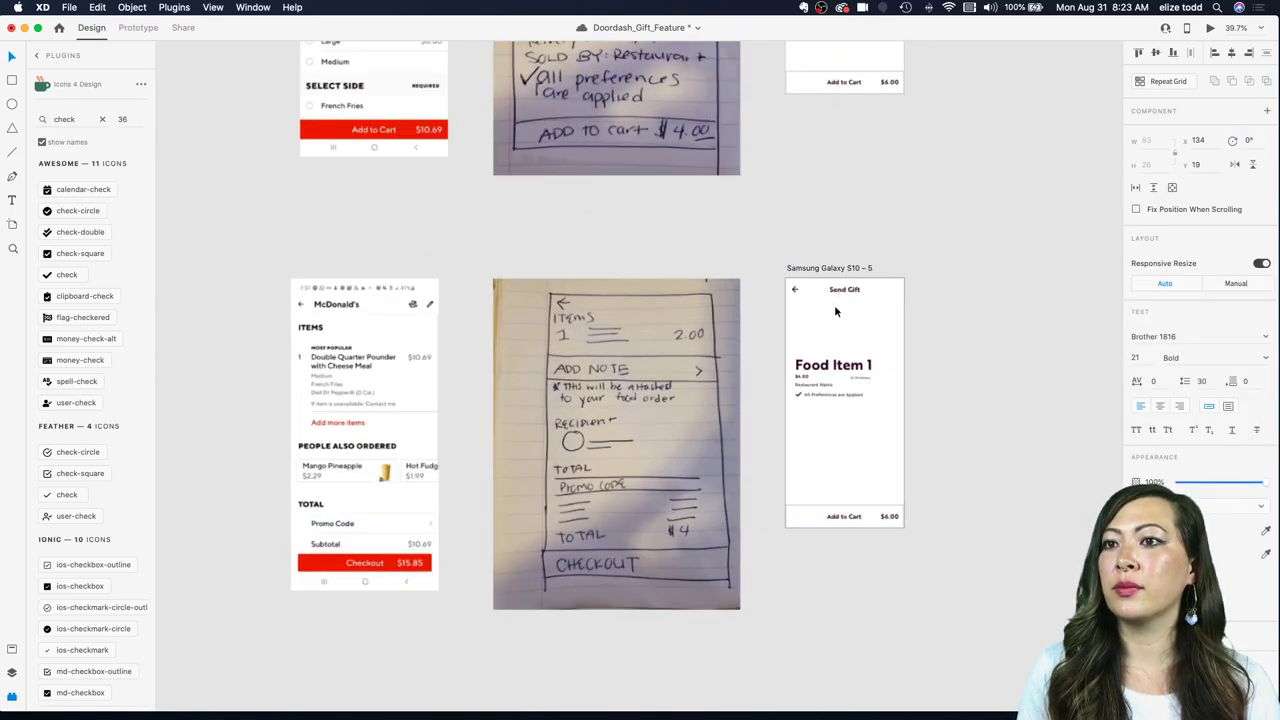
Step: Move the "Send Gift" title beside the back arrow at X 70, Y 19, and save the document
scroll(765, 300, left, 3)
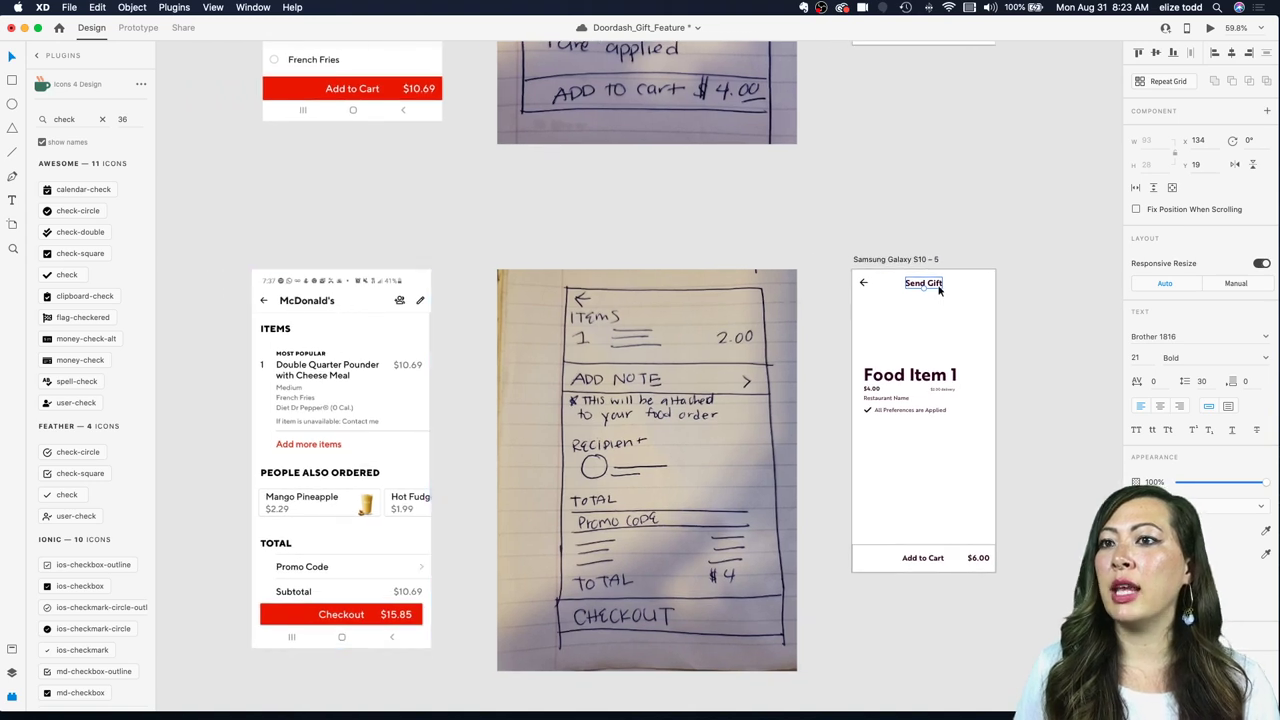
drag(937, 285, 898, 287)
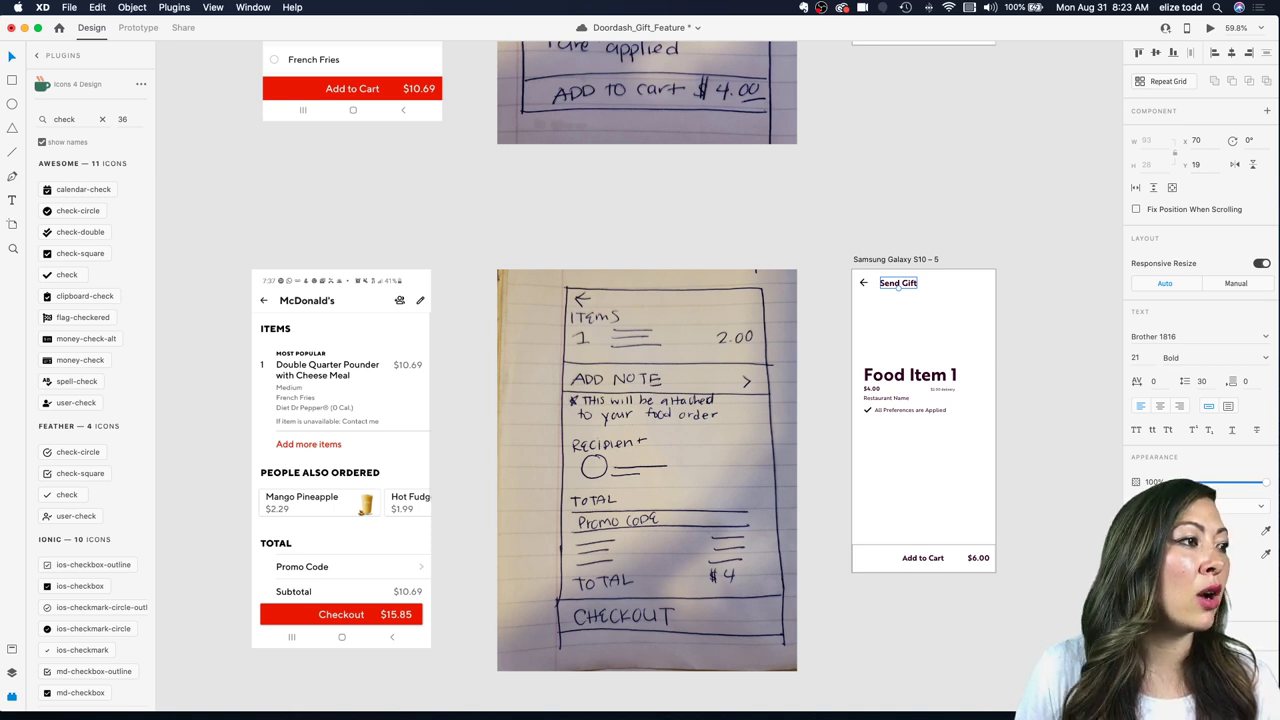
key(super+s)
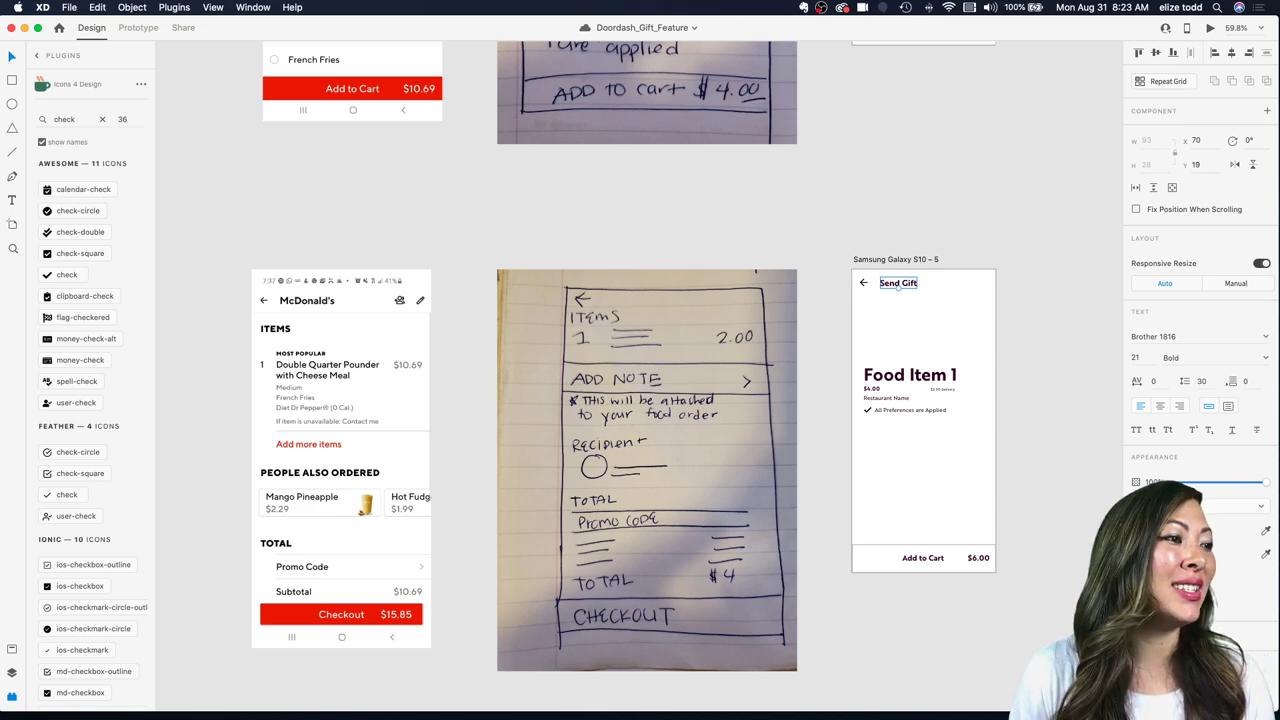
Step: Review the wireframe series, and compare the checkout sketch with the McDonald's cart screenshot and the unfinished artboard
click(770, 203)
scroll(770, 202, down, 6)
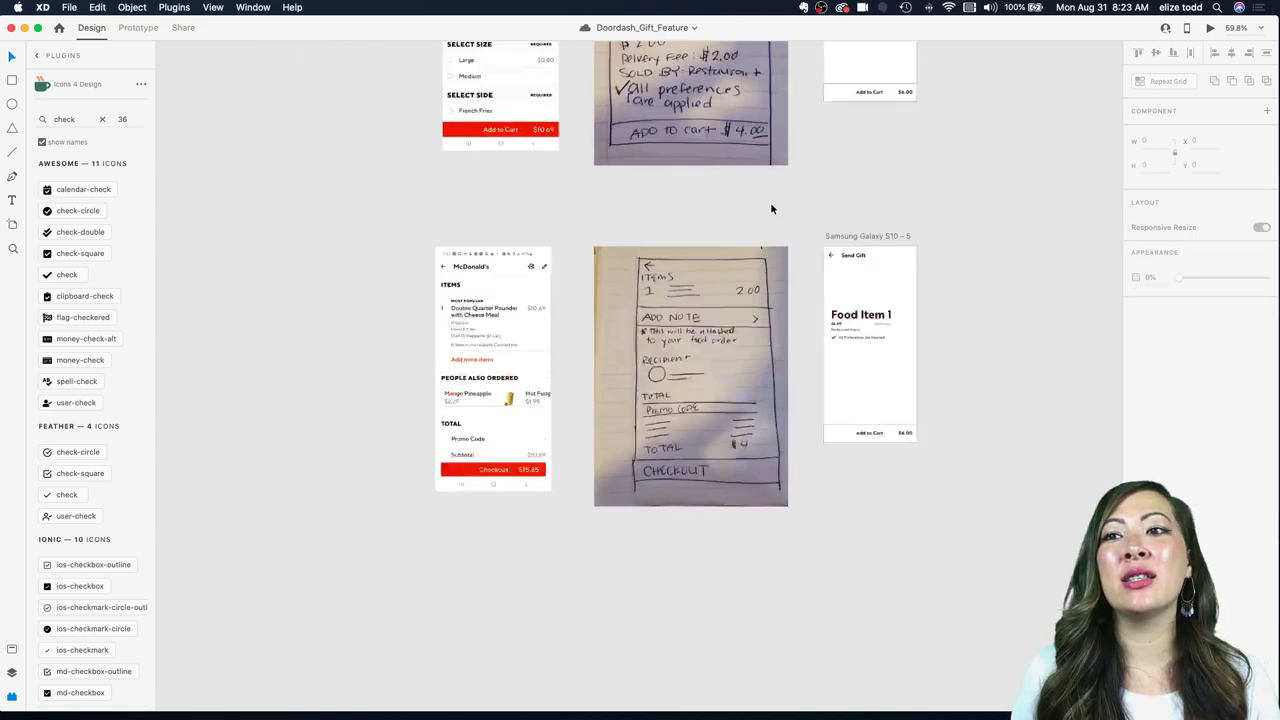
scroll(770, 202, up, 3)
scroll(769, 202, down, 2)
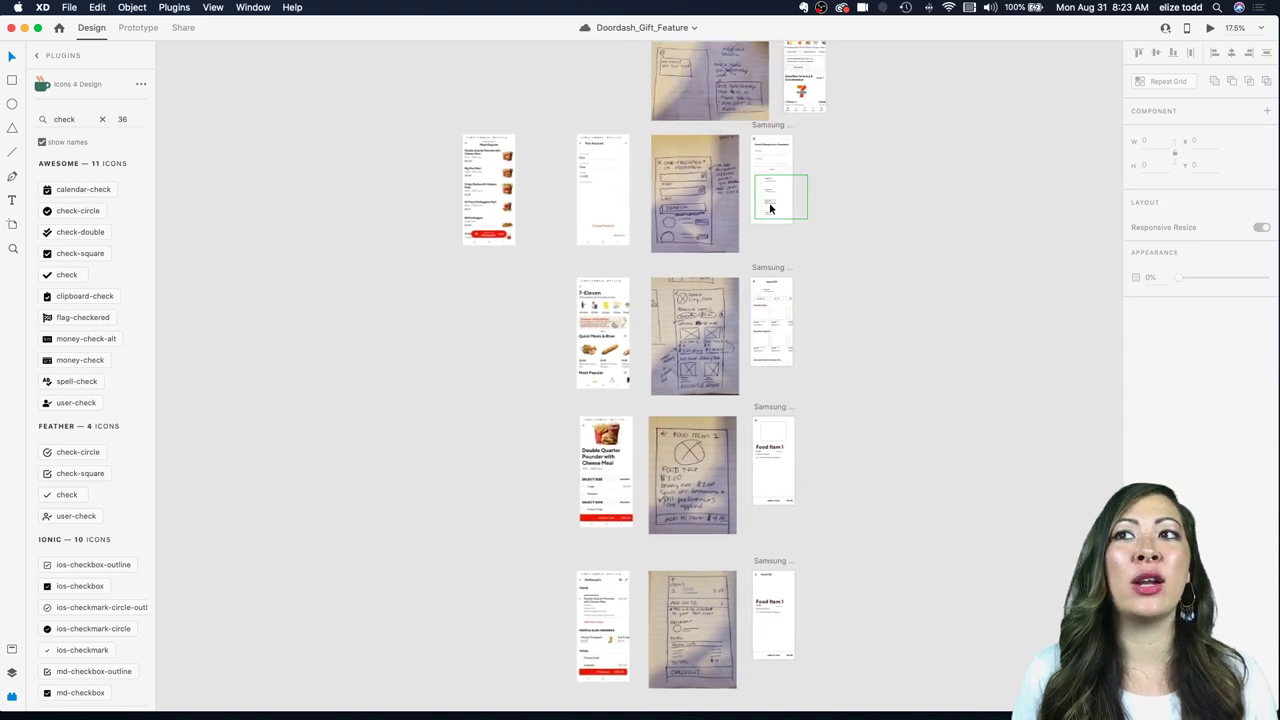
scroll(769, 202, down, 3)
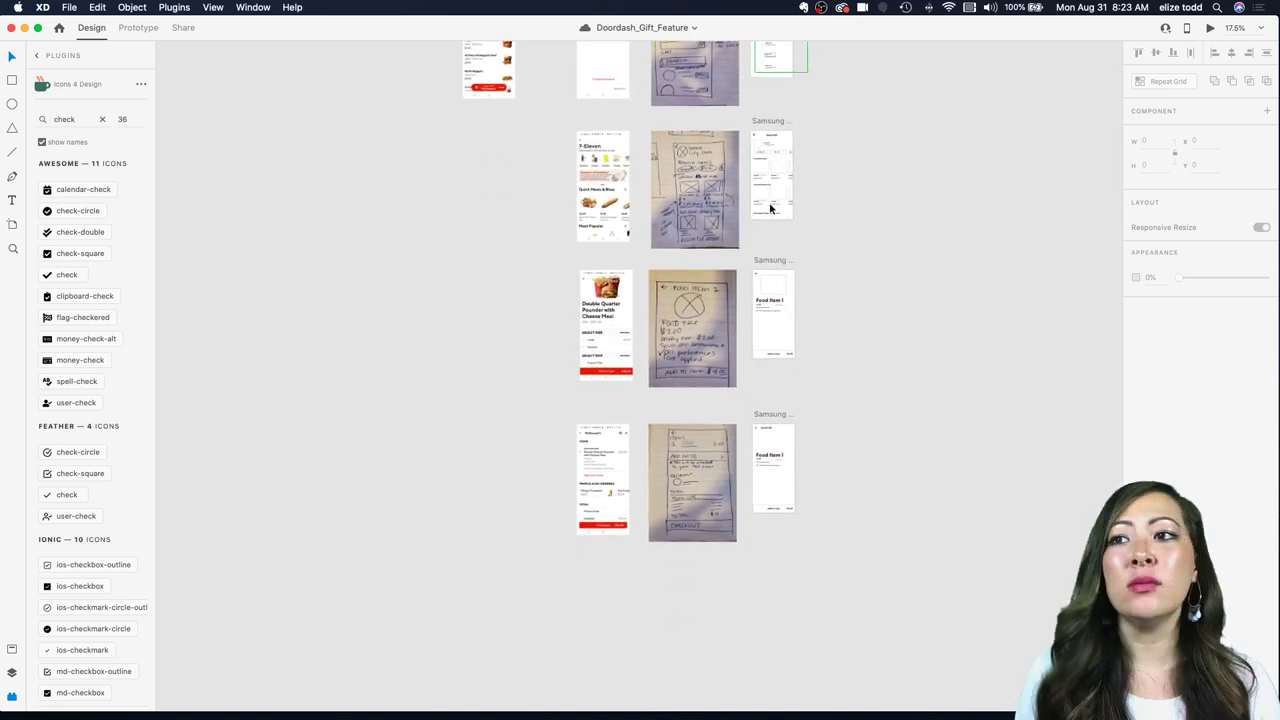
scroll(754, 428, up, 5)
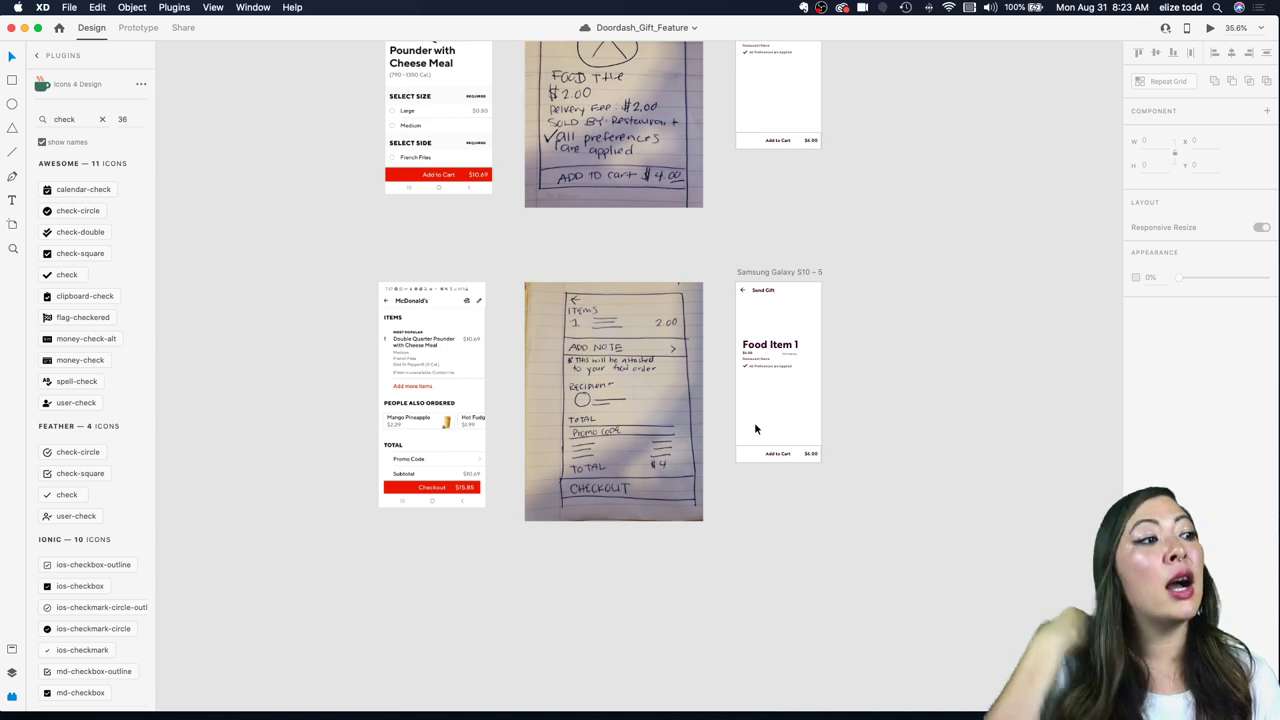
scroll(522, 283, up, 3)
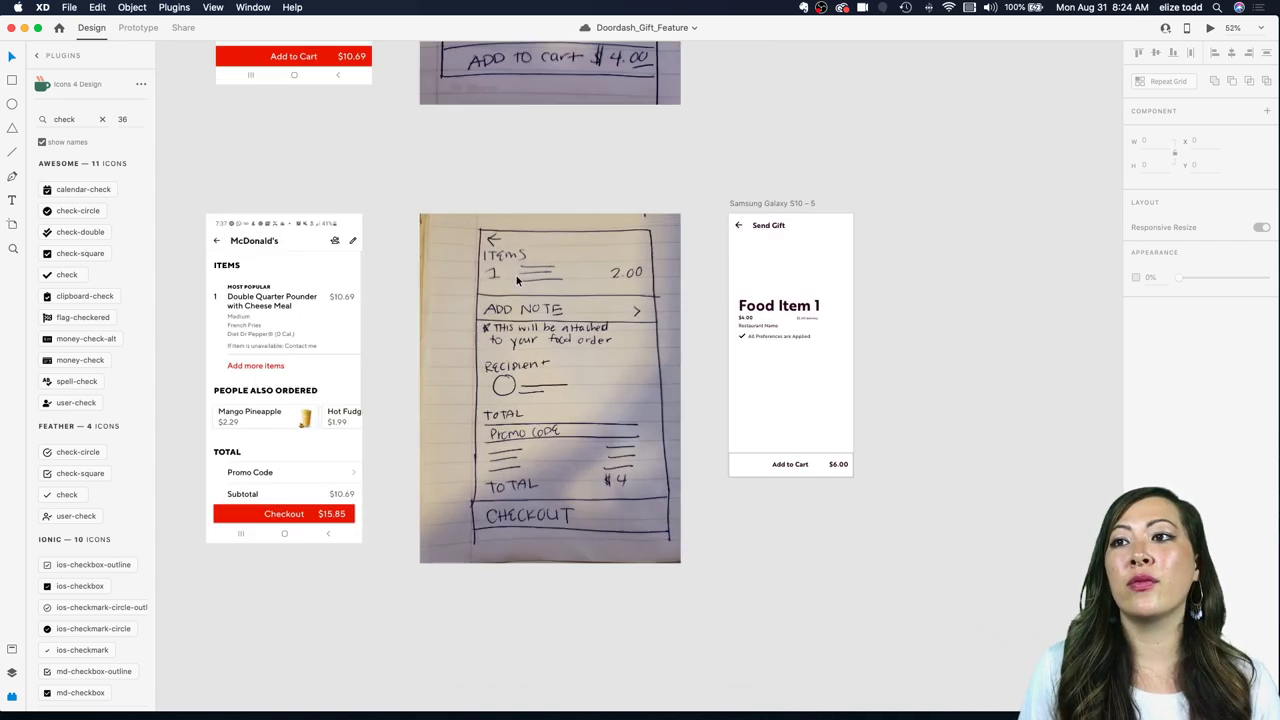
scroll(517, 281, right, 1)
scroll(517, 281, up, 3)
scroll(517, 281, left, 3)
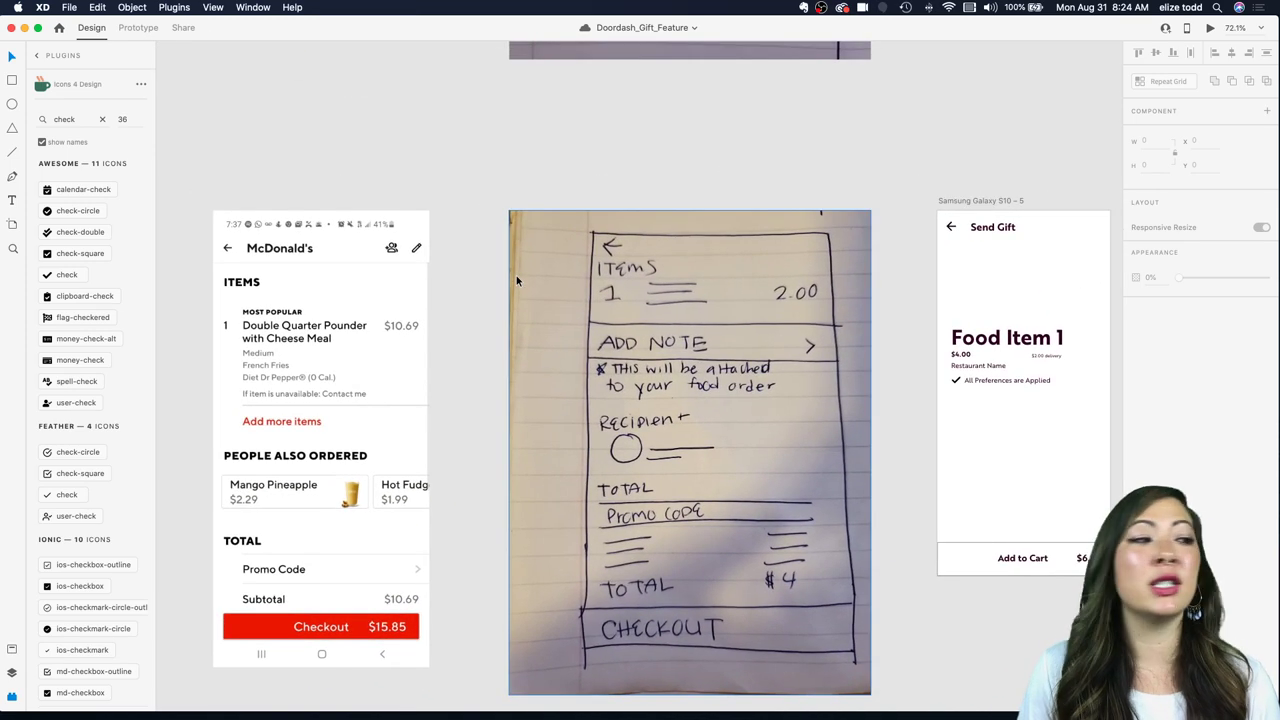
scroll(516, 275, down, 2)
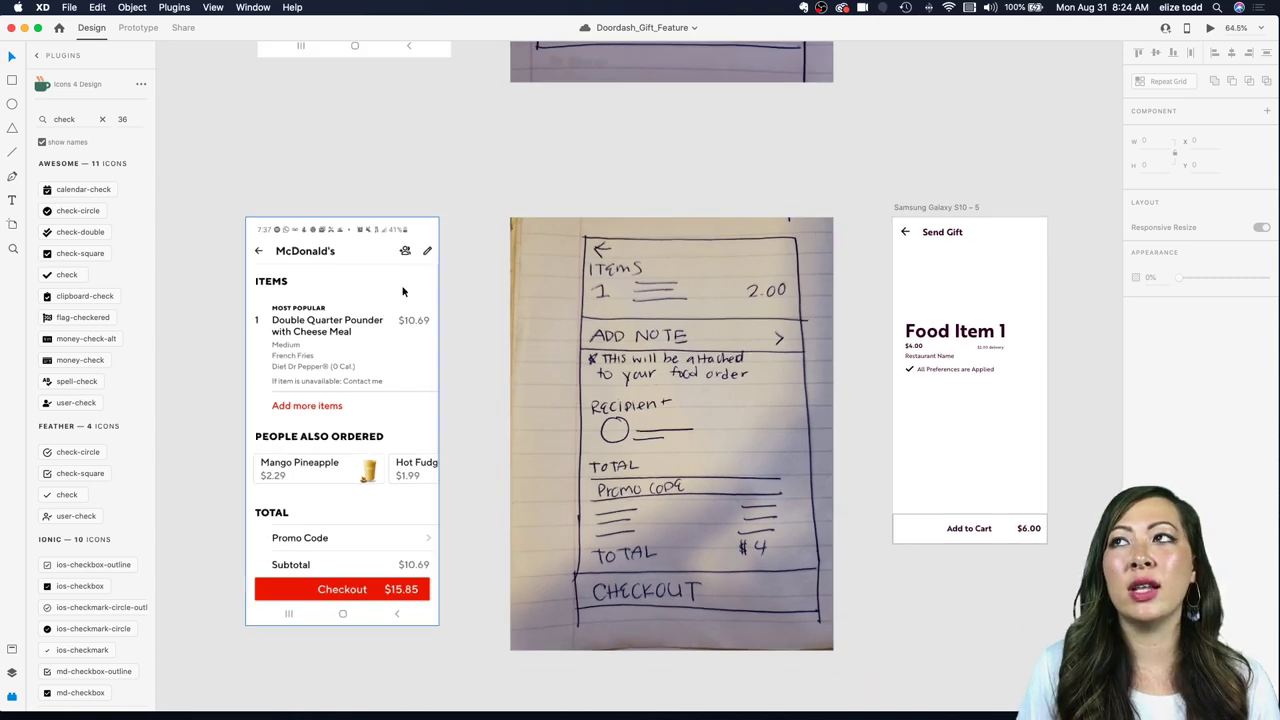
scroll(403, 290, down, 2)
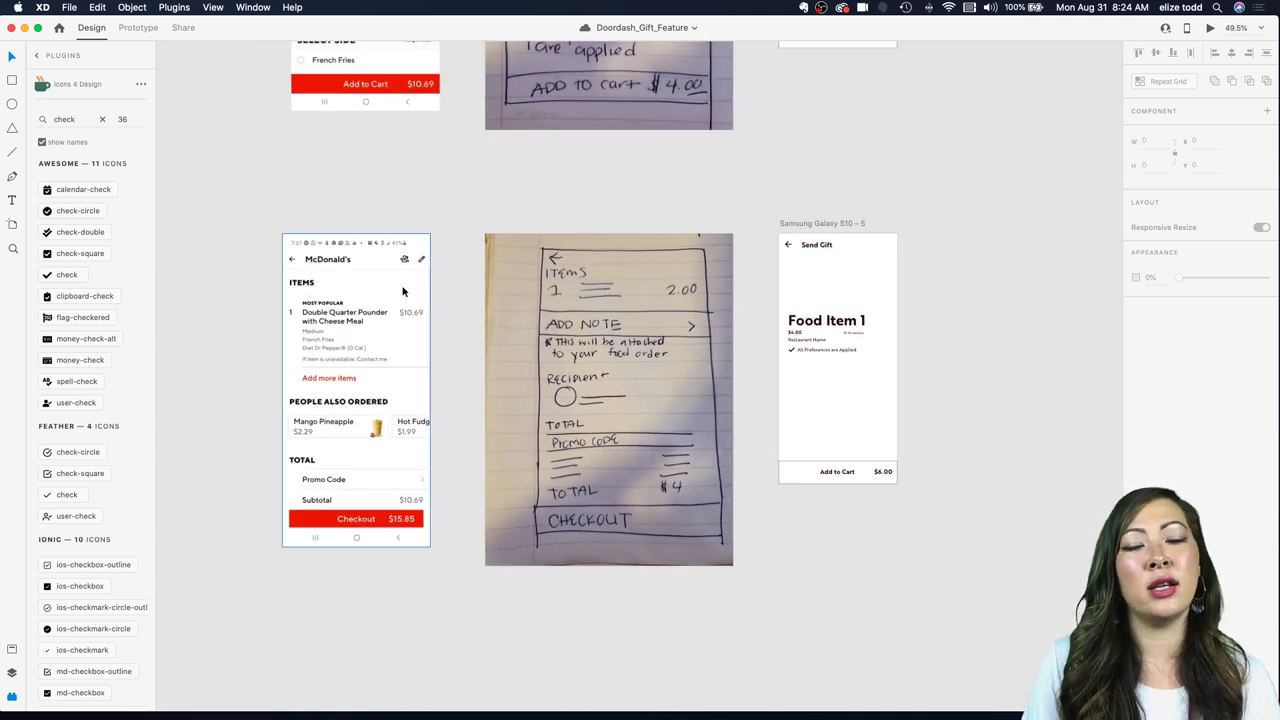
scroll(403, 290, down, 1)
scroll(403, 290, right, 1)
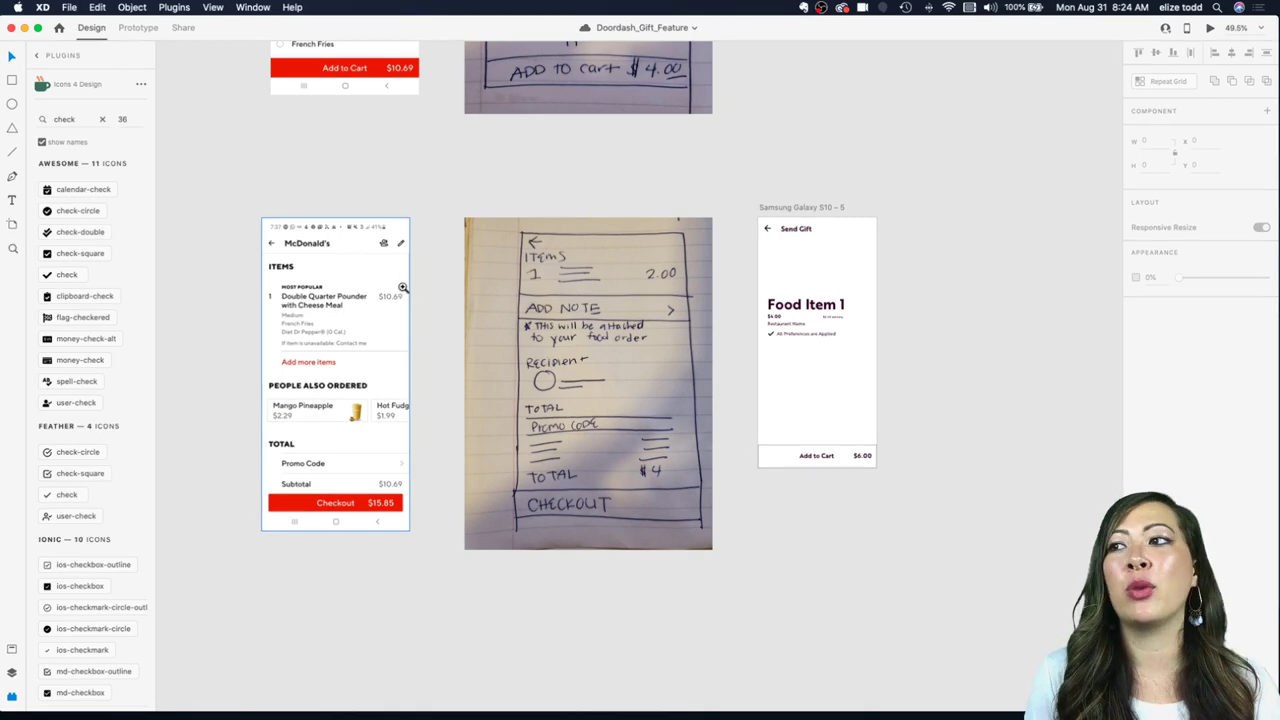
scroll(846, 283, up, 3)
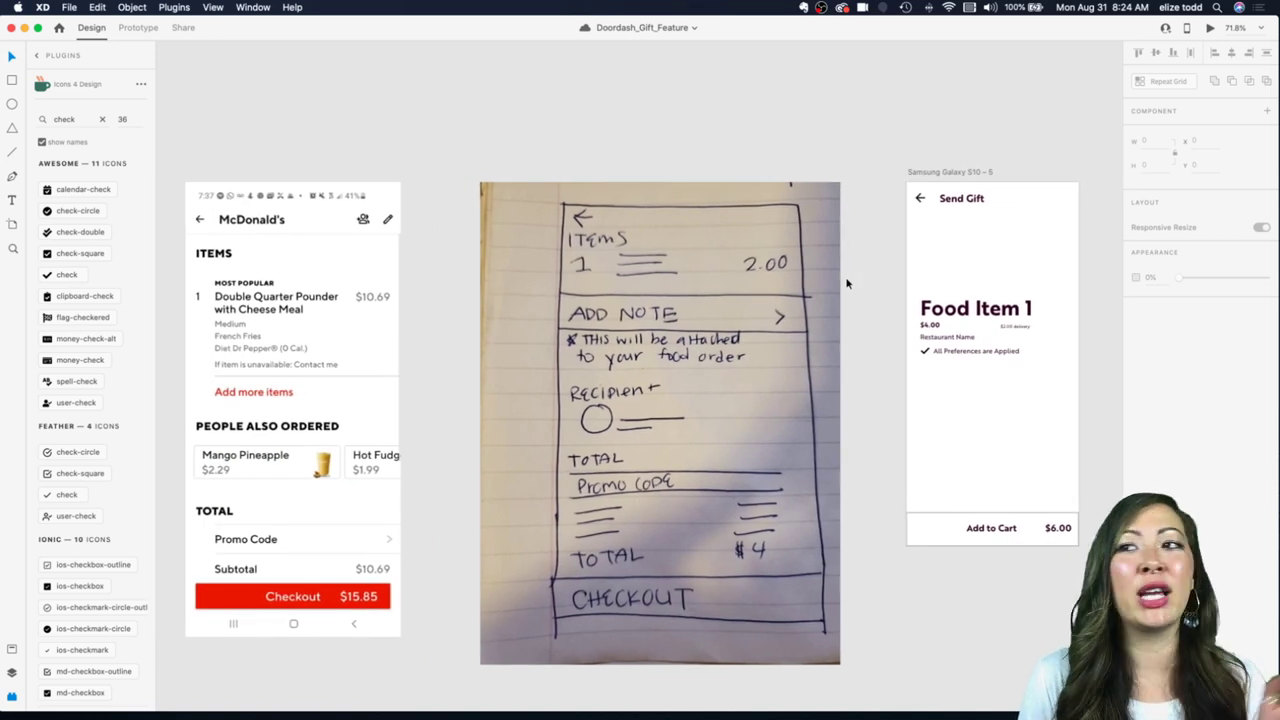
scroll(846, 283, down, 2)
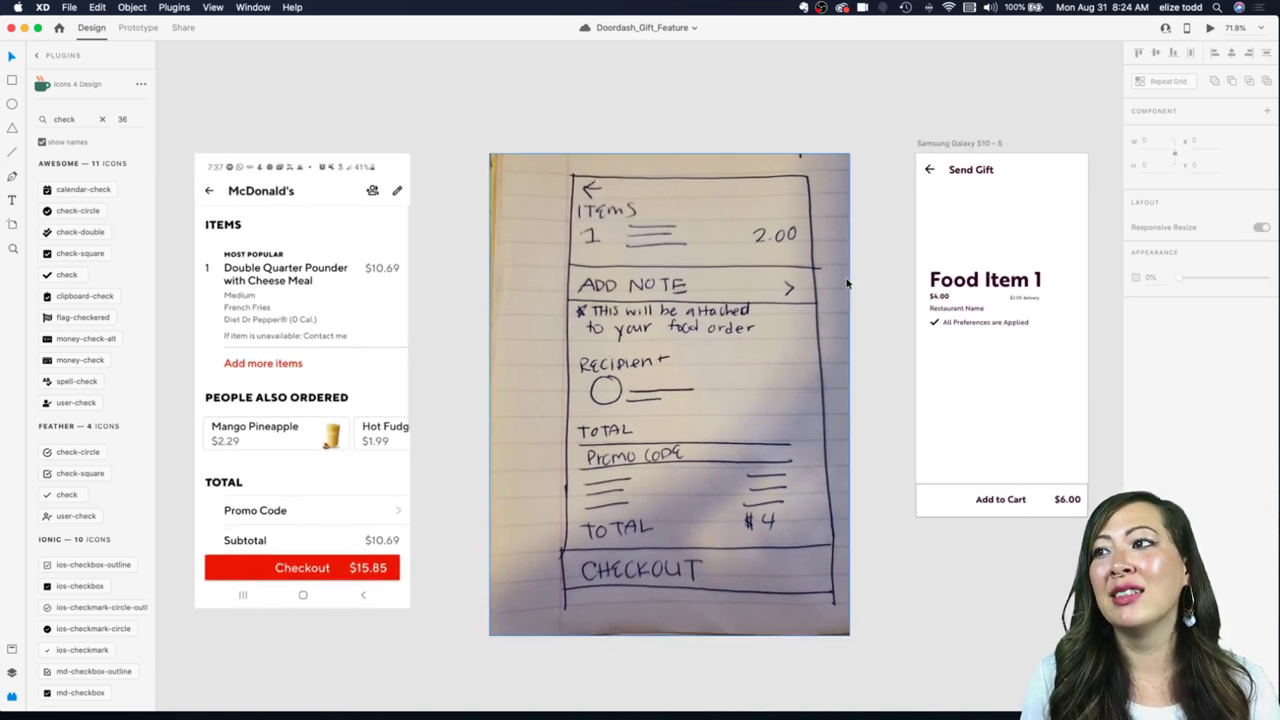
scroll(846, 283, down, 2)
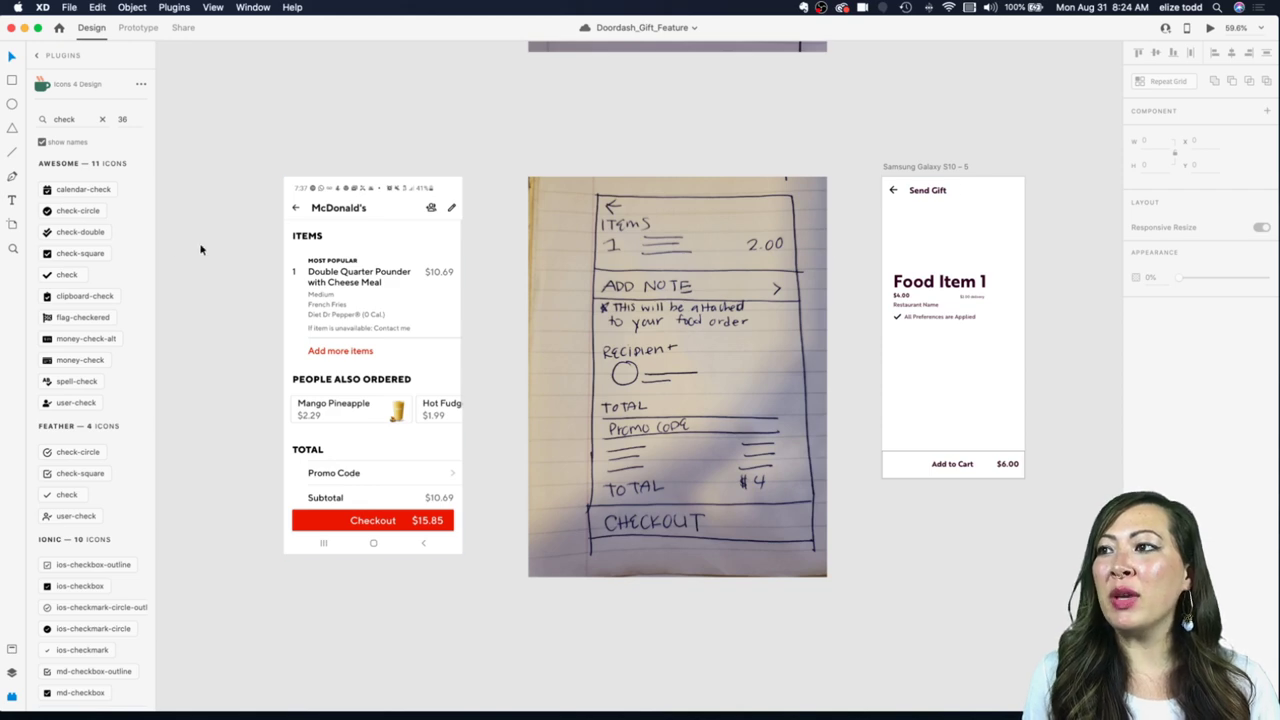
Step: Draw a horizontal divider line 360 wide across the Samsung Galaxy S10 – 5 artboard beneath the header, at Y 54.5
scroll(702, 234, up, 3)
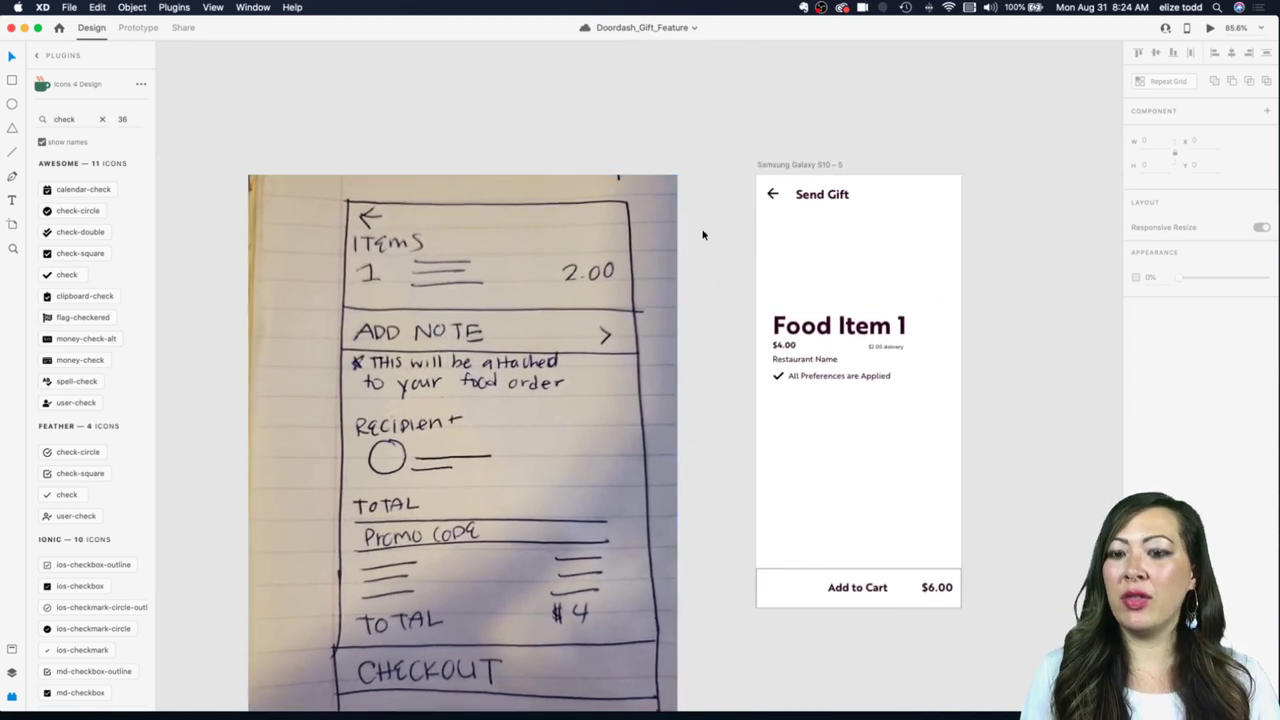
key(l)
drag(757, 206, 965, 207)
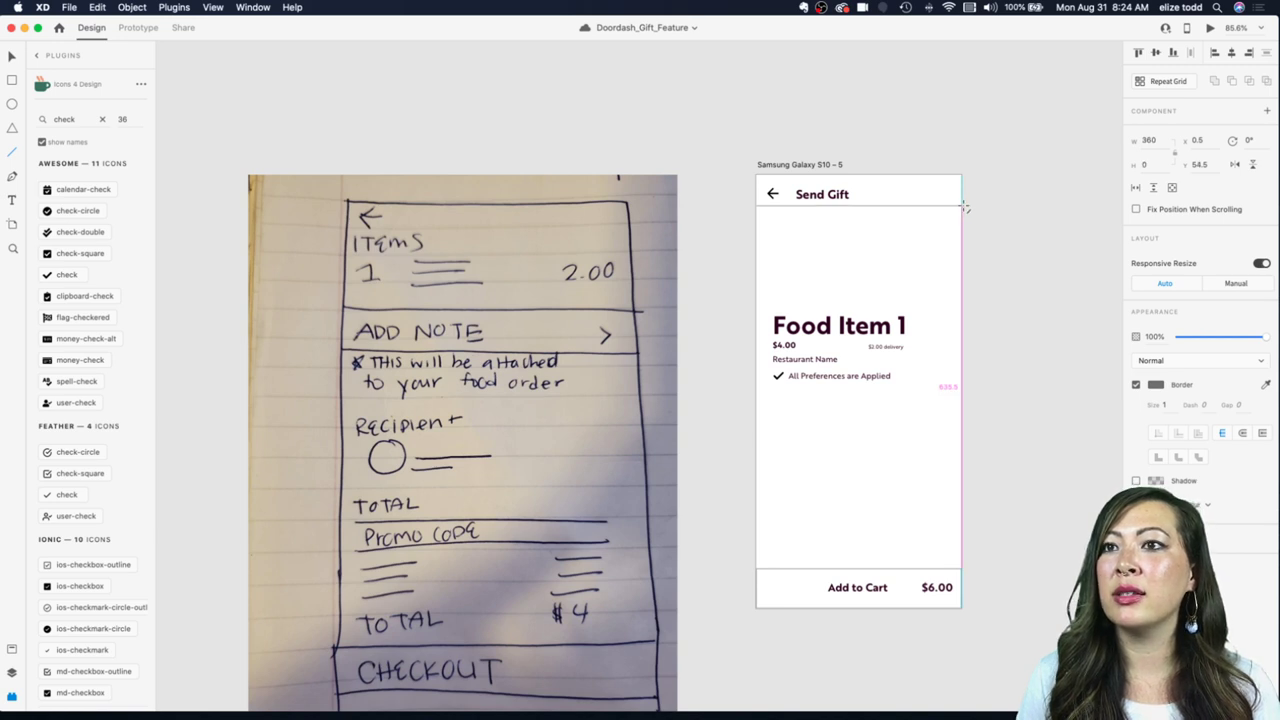
Step: Duplicate the "Food Item 1" heading above the original at X 29, Y 124, and change the copy's text to "ITEMS"
scroll(877, 285, down, 3)
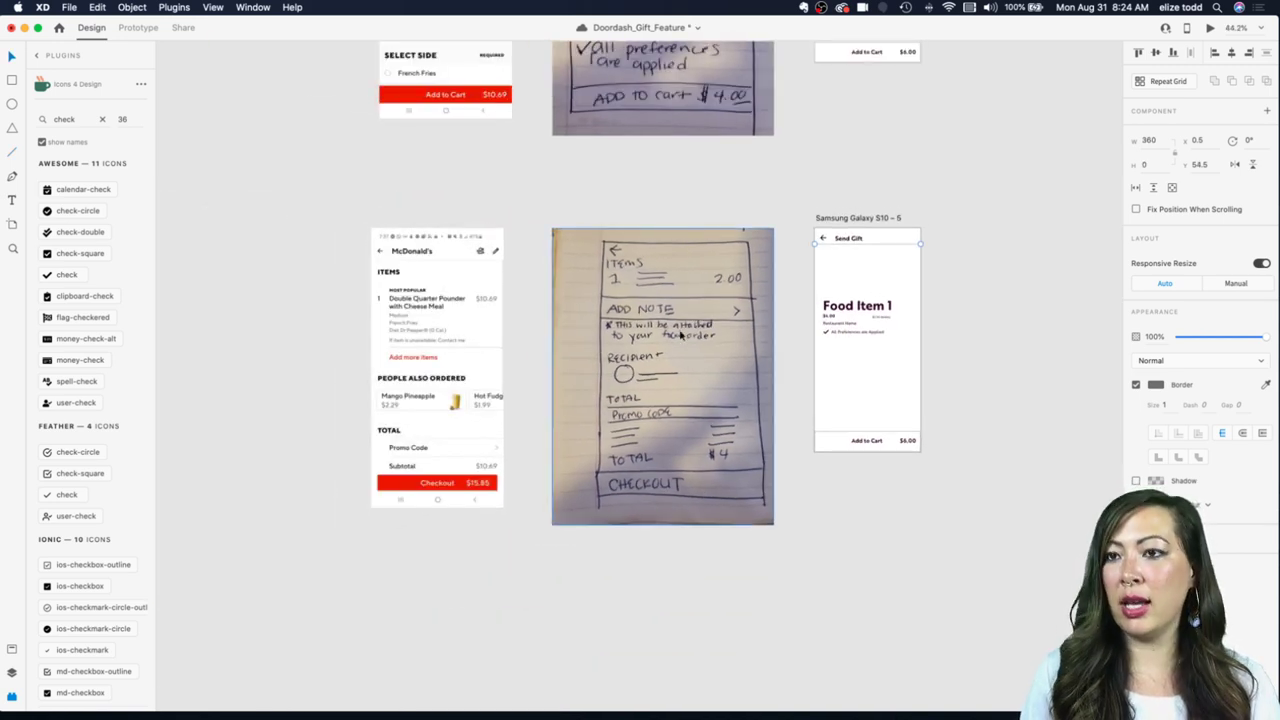
click(855, 330)
drag(846, 305, 843, 260)
key(super+z)
drag(852, 304, 853, 272)
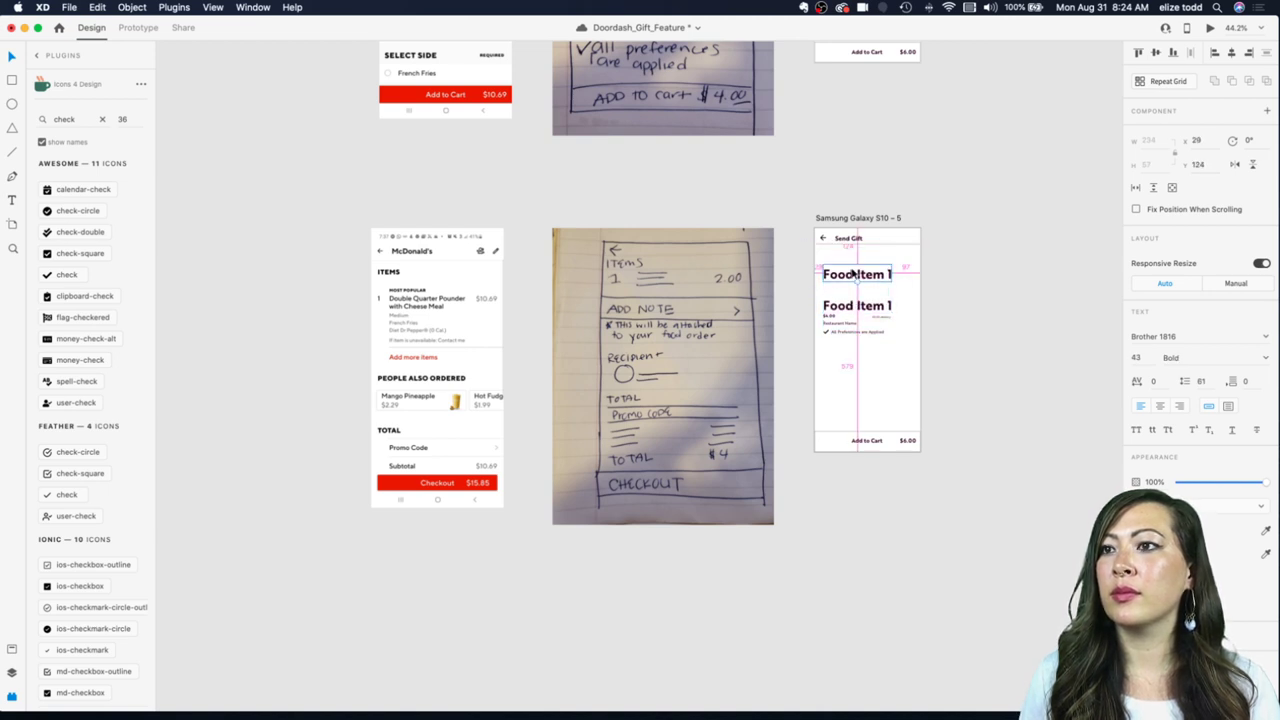
double_click(852, 270)
text(ITEMS)
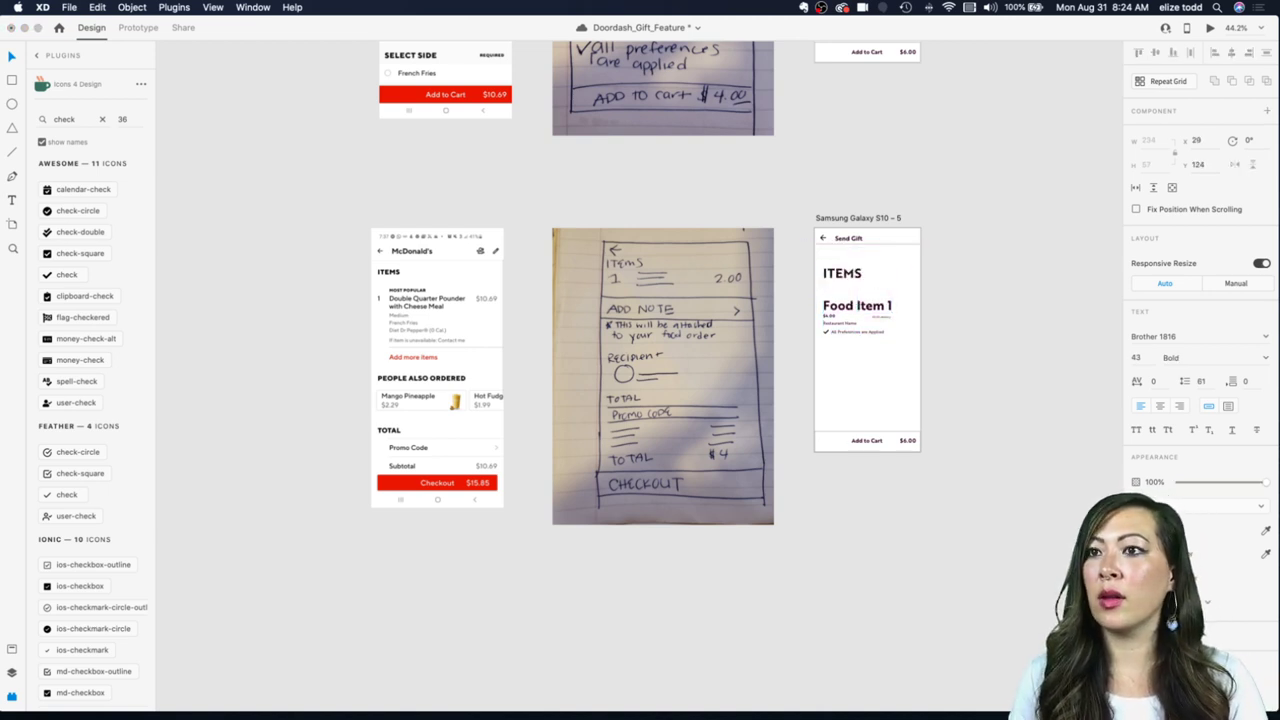
key(Escape)
Step: Apply the H2 character style to the "ITEMS" heading and position it just below the header divider at X 22, Y 81
click(12, 649)
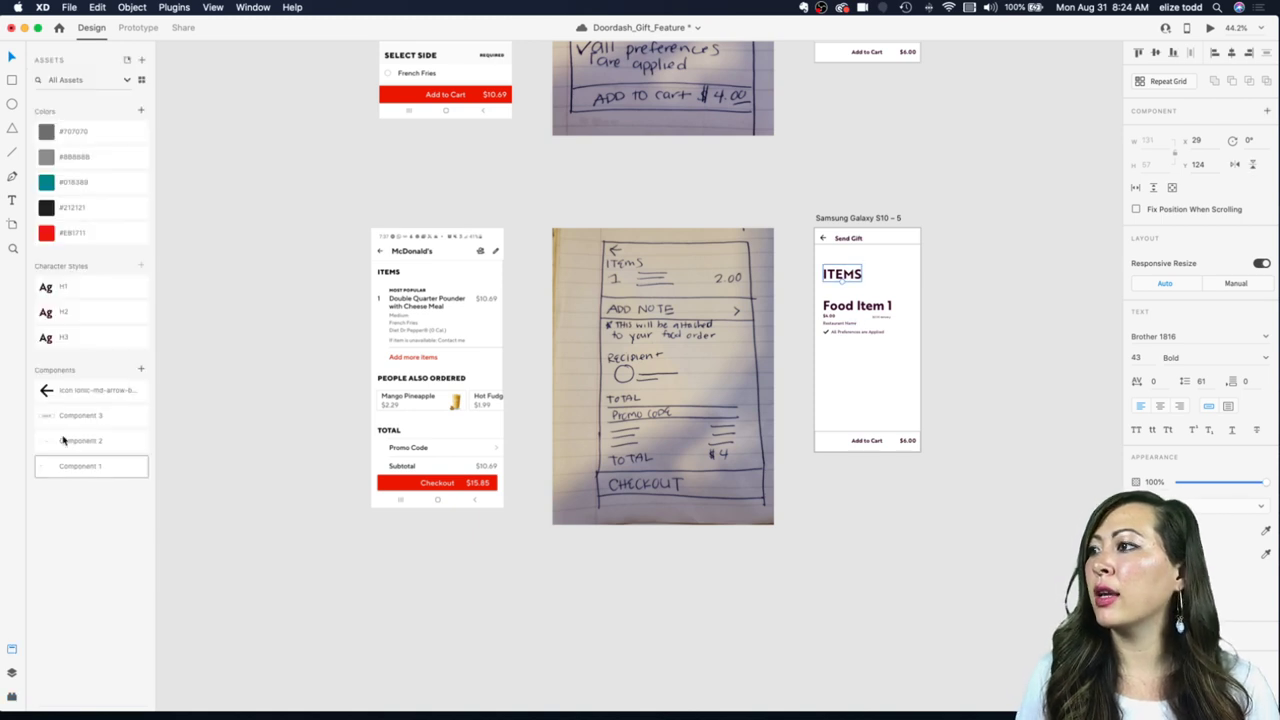
click(86, 337)
click(42, 303)
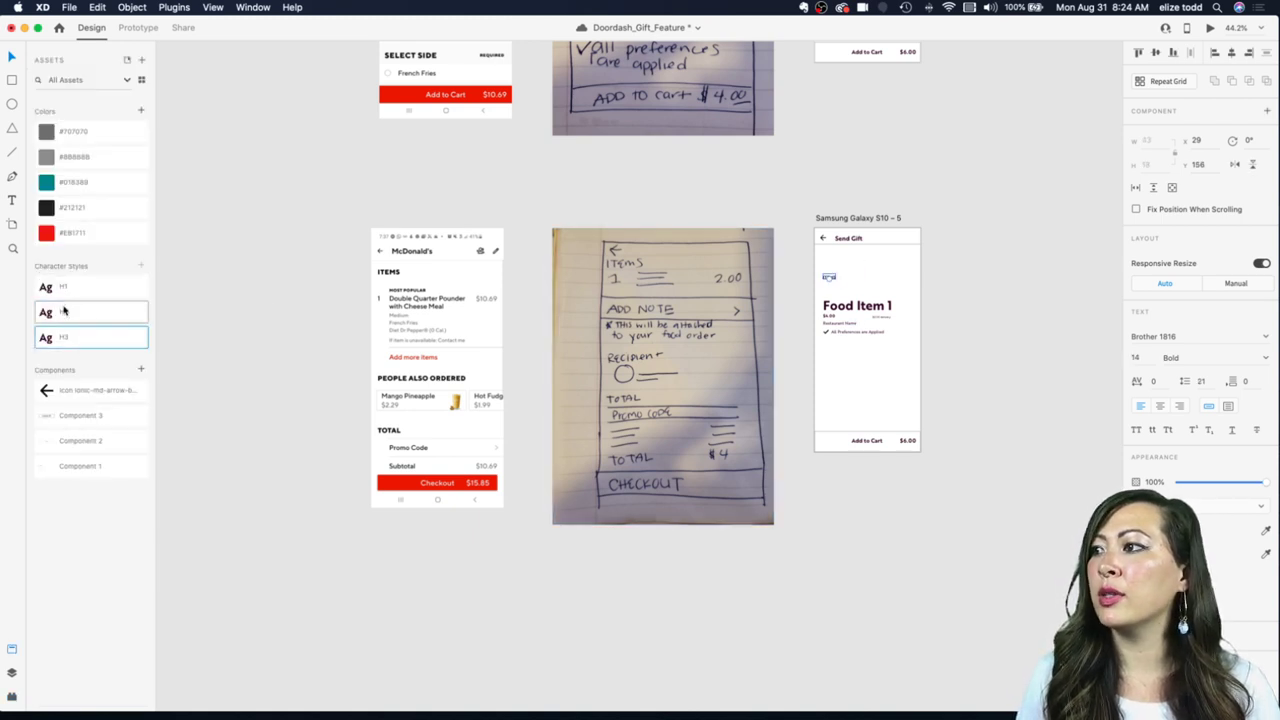
scroll(829, 186, up, 2)
drag(840, 300, 838, 278)
Step: Reduce the "Food Item 1" text to size 21 Regular and place it under the "ITEMS" heading at X 22, Y 136
click(864, 347)
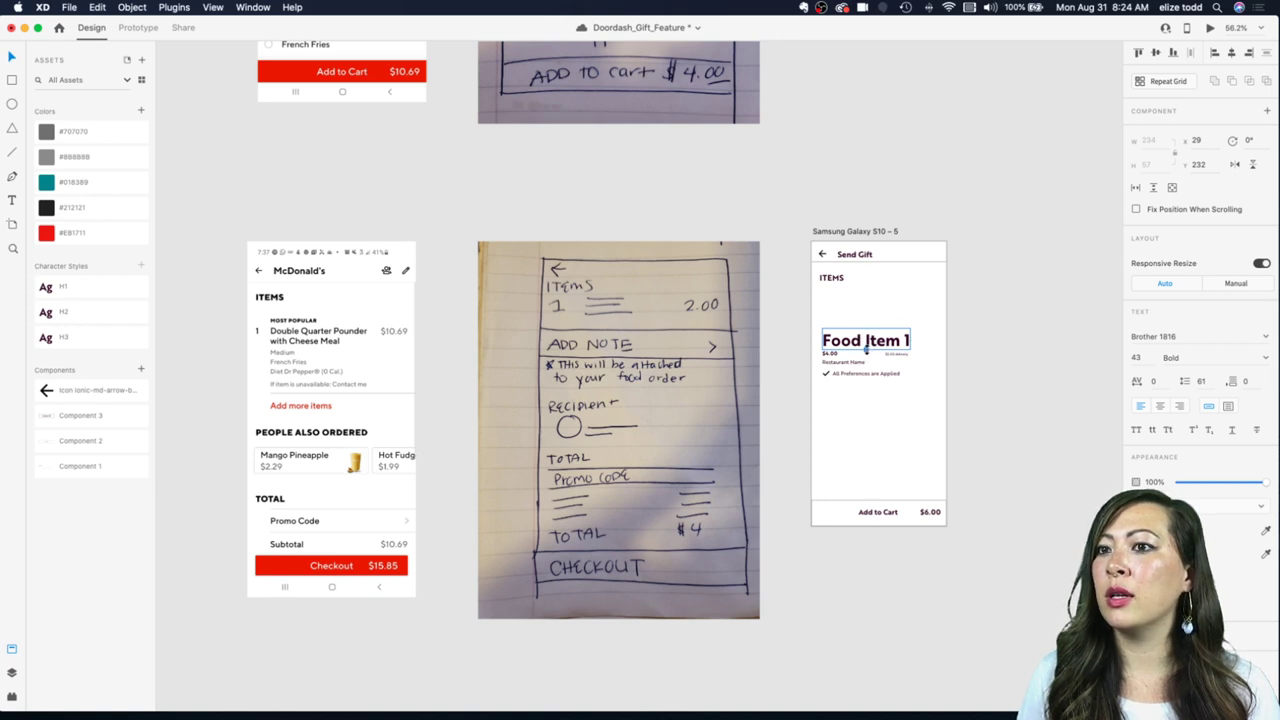
drag(867, 350, 866, 337)
key(super+z)
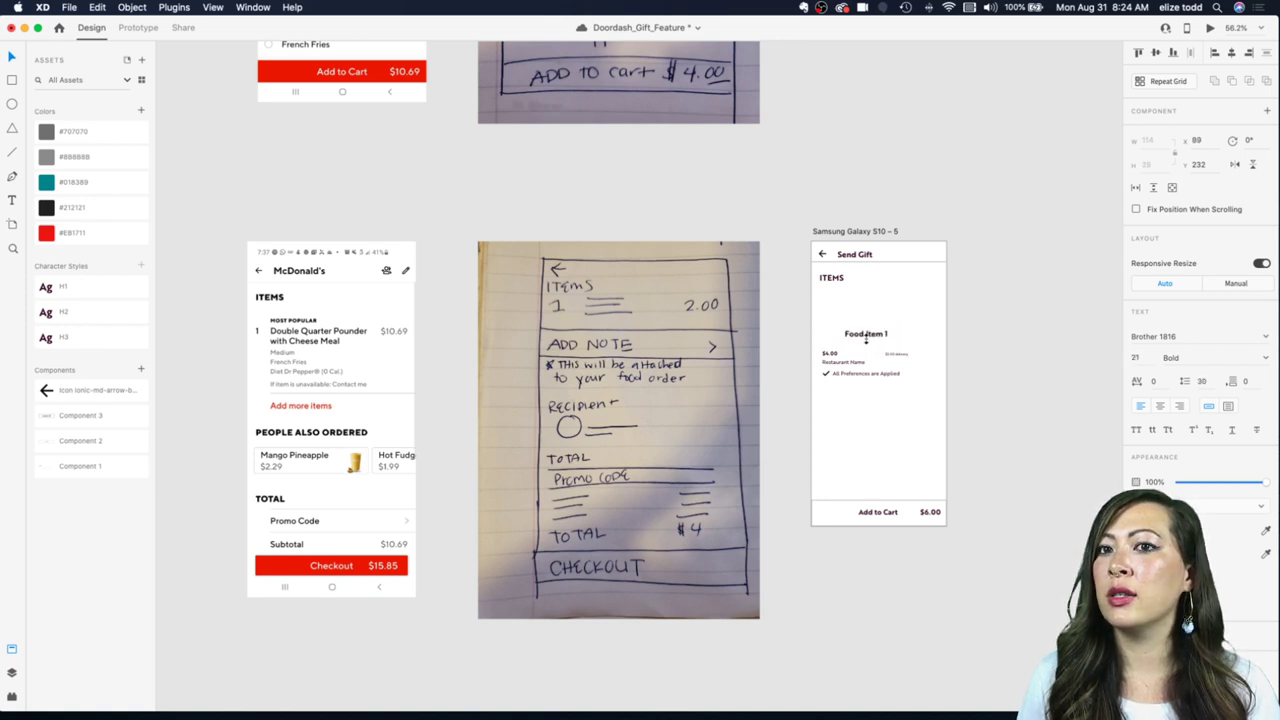
key(super+z)
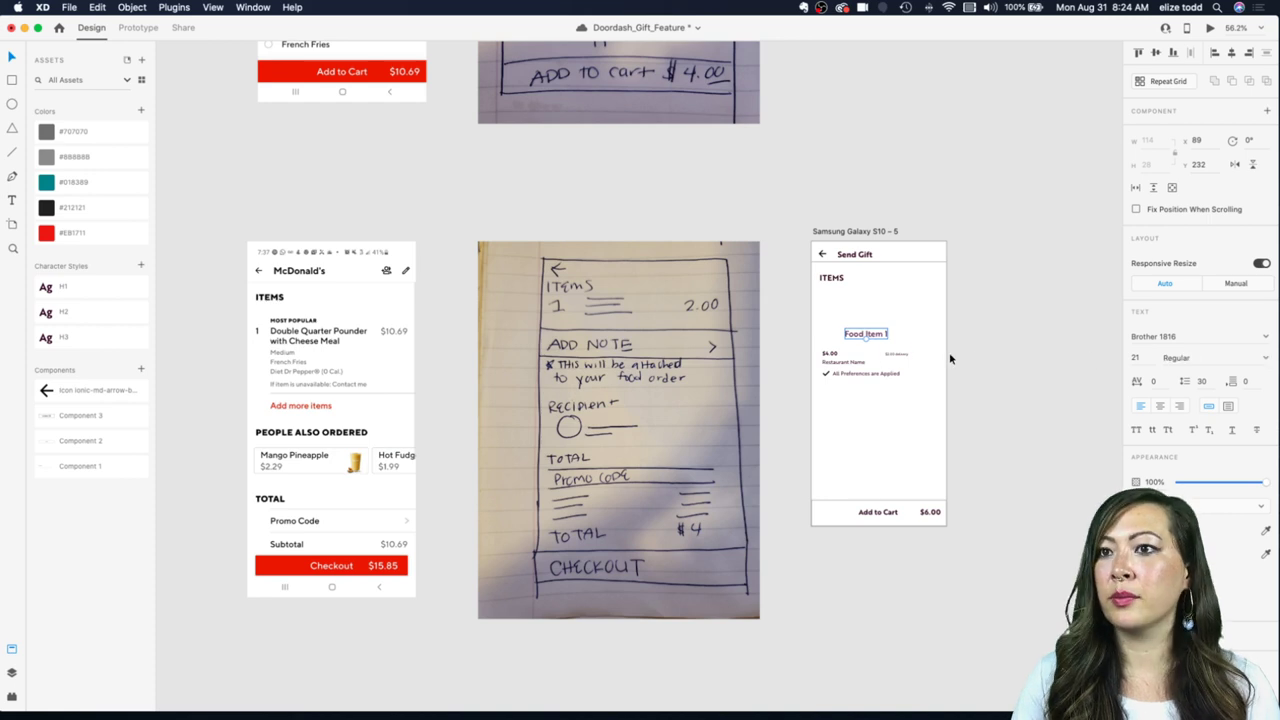
drag(851, 337, 826, 301)
scroll(826, 301, up, 3)
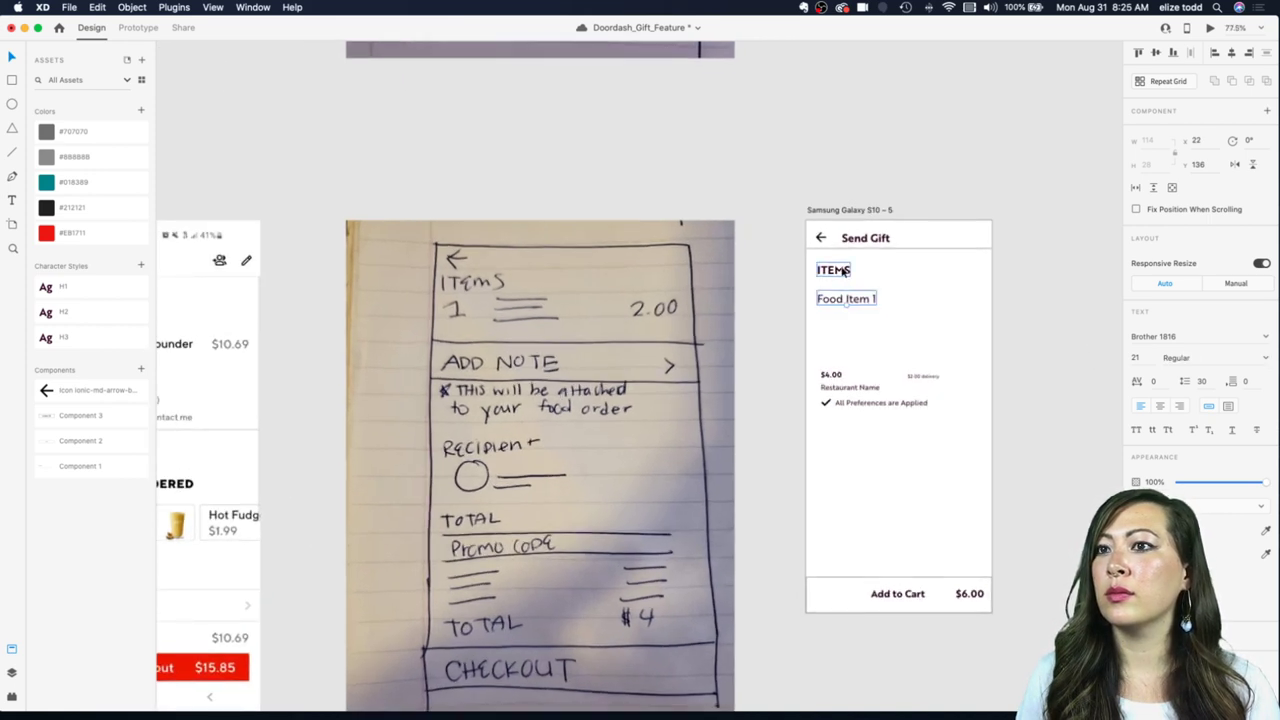
Step: Add a quantity "1" in front of "Food Item 1", shift the item name to X 54, Y 136, and save the document
click(833, 270)
scroll(838, 300, left, 5)
scroll(839, 300, right, 3)
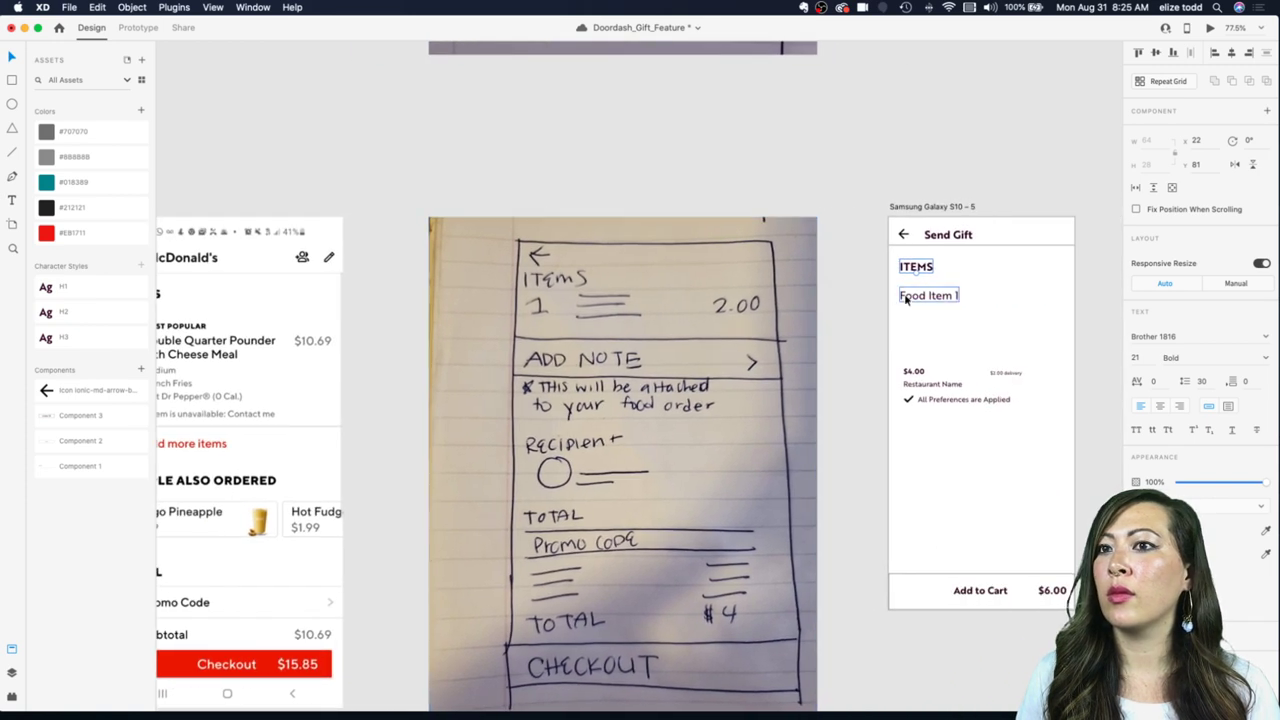
mouse_move(934, 298)
mouse_down()
mouse_move(957, 298)
mouse_move(930, 297)
mouse_up()
double_click(939, 297)
double_click(912, 294)
key(Escape)
scroll(930, 298, left, 3)
scroll(930, 298, left, 1)
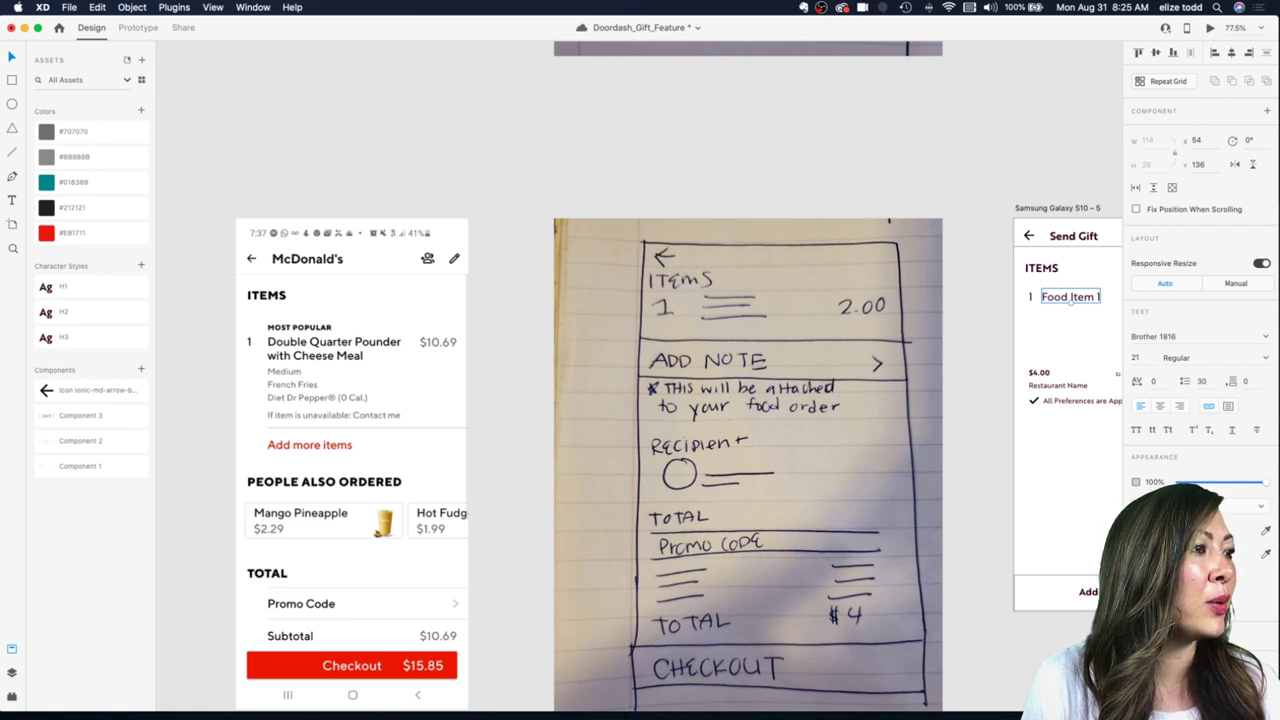
key(super+s)
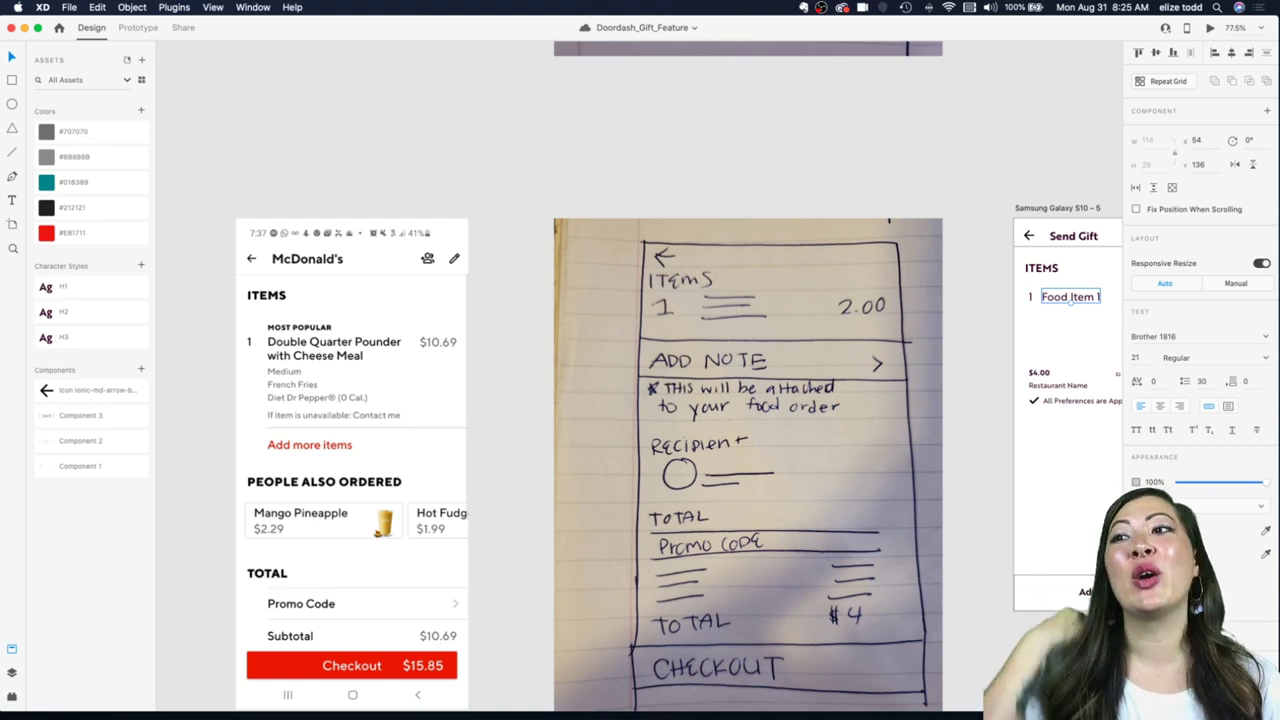
Step: Compare the wireframe's item row with the McDonald's cart screenshot and inspect the "Food Item 1" text properties
scroll(420, 384, down, 3)
click(420, 384)
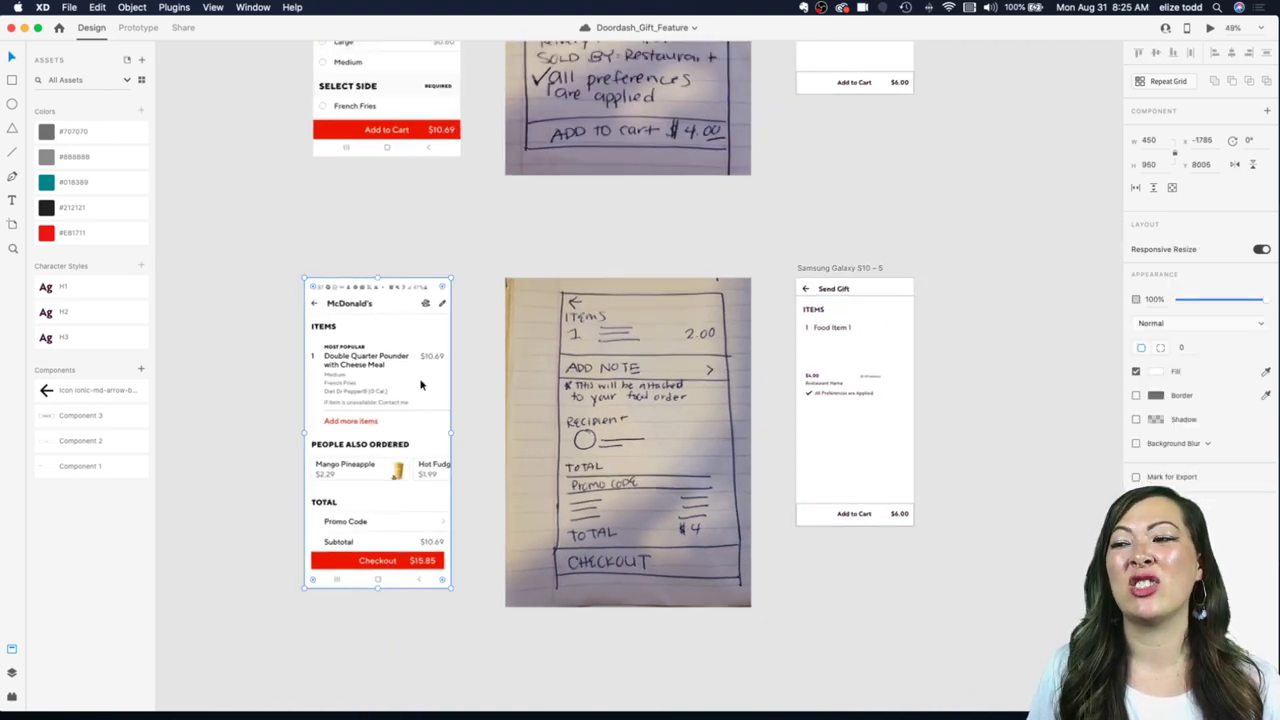
scroll(740, 350, up, 2)
click(857, 321)
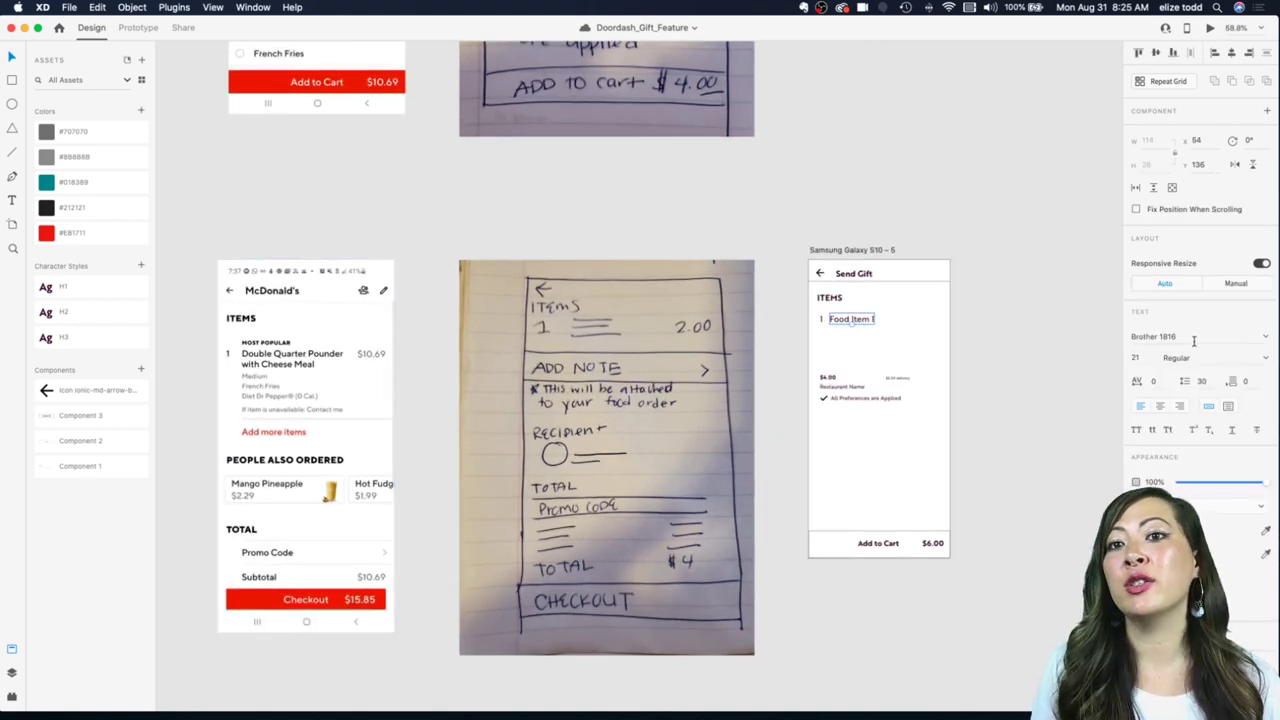
click(914, 337)
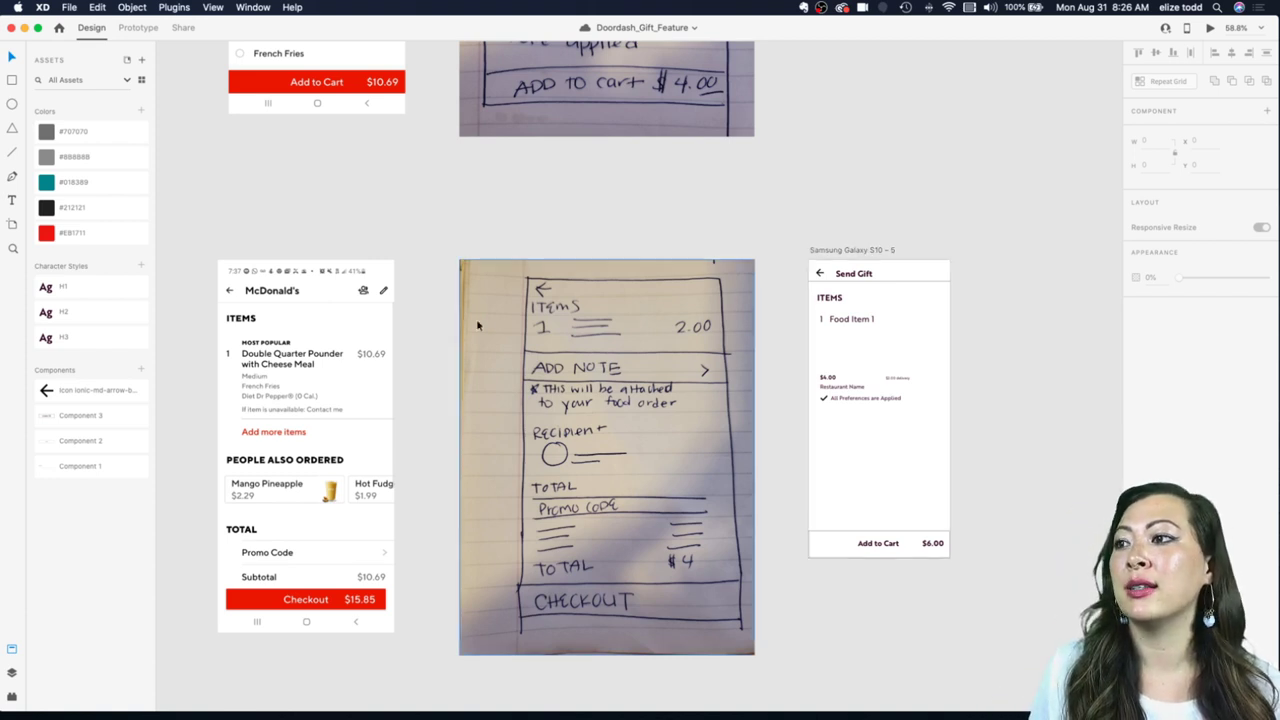
Step: Move the "All Preferences are Applied" line under Food Item 1 at X 54, Y 172, and the $4.00 price to X 297, Y 141
scroll(836, 328, up, 2)
scroll(836, 328, left, 3)
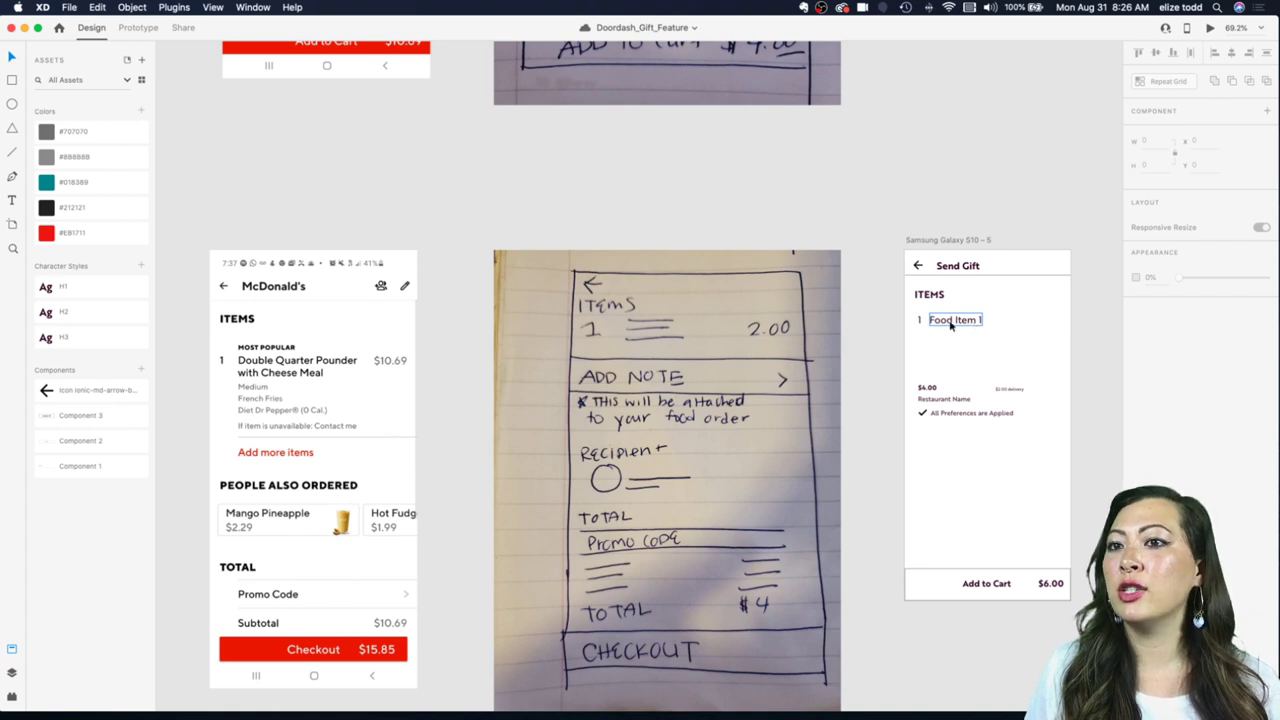
drag(922, 416, 970, 340)
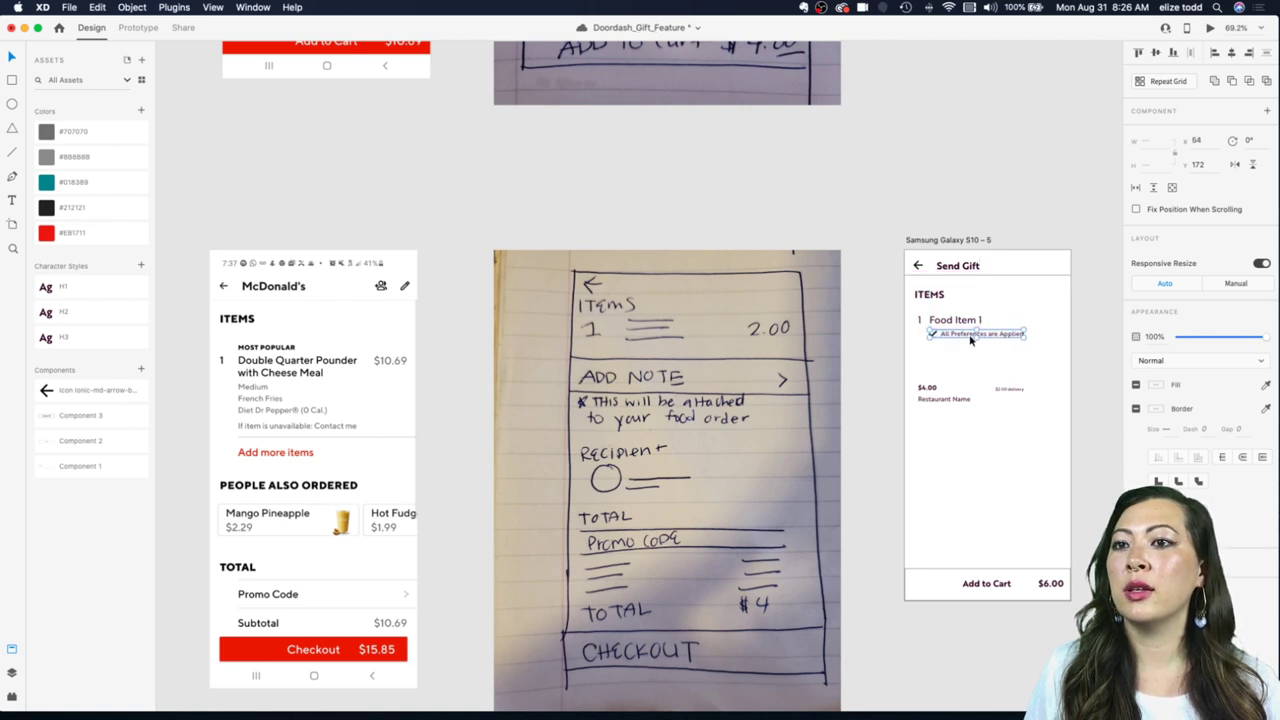
drag(926, 387, 1046, 322)
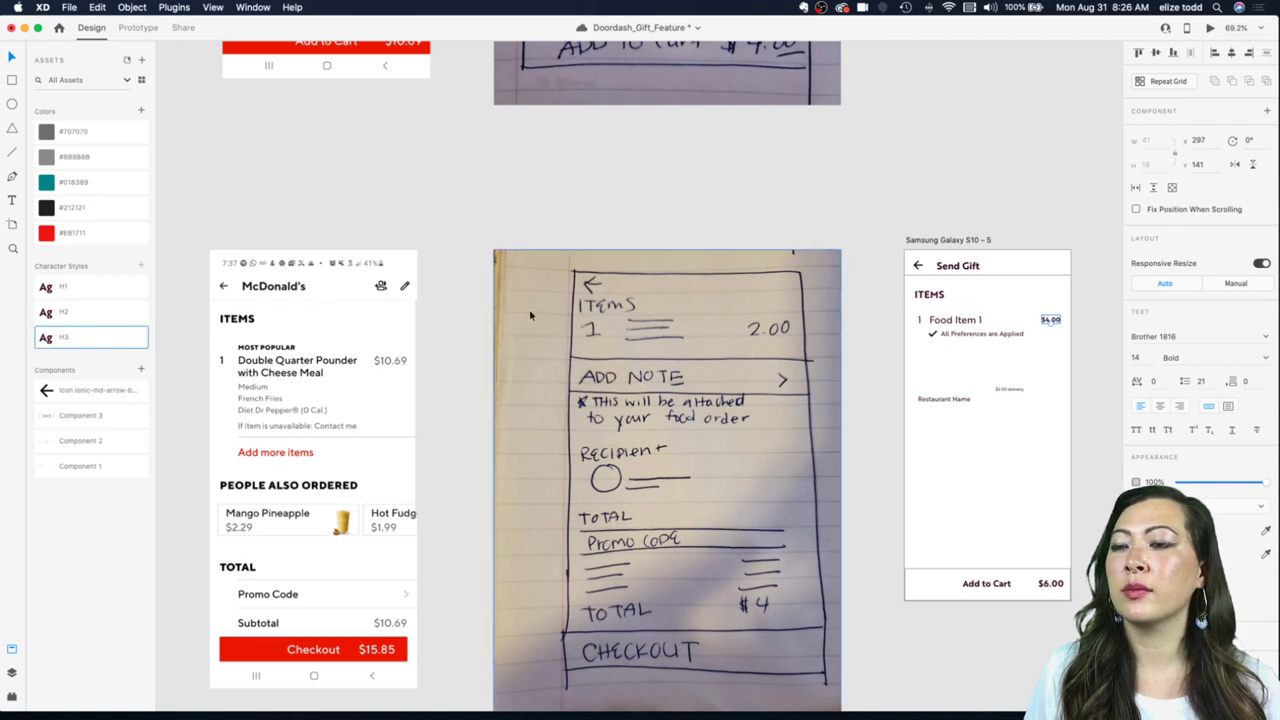
Step: Apply the H2 character style to the $4.00 item price and move it to X 284, Y 136
click(104, 315)
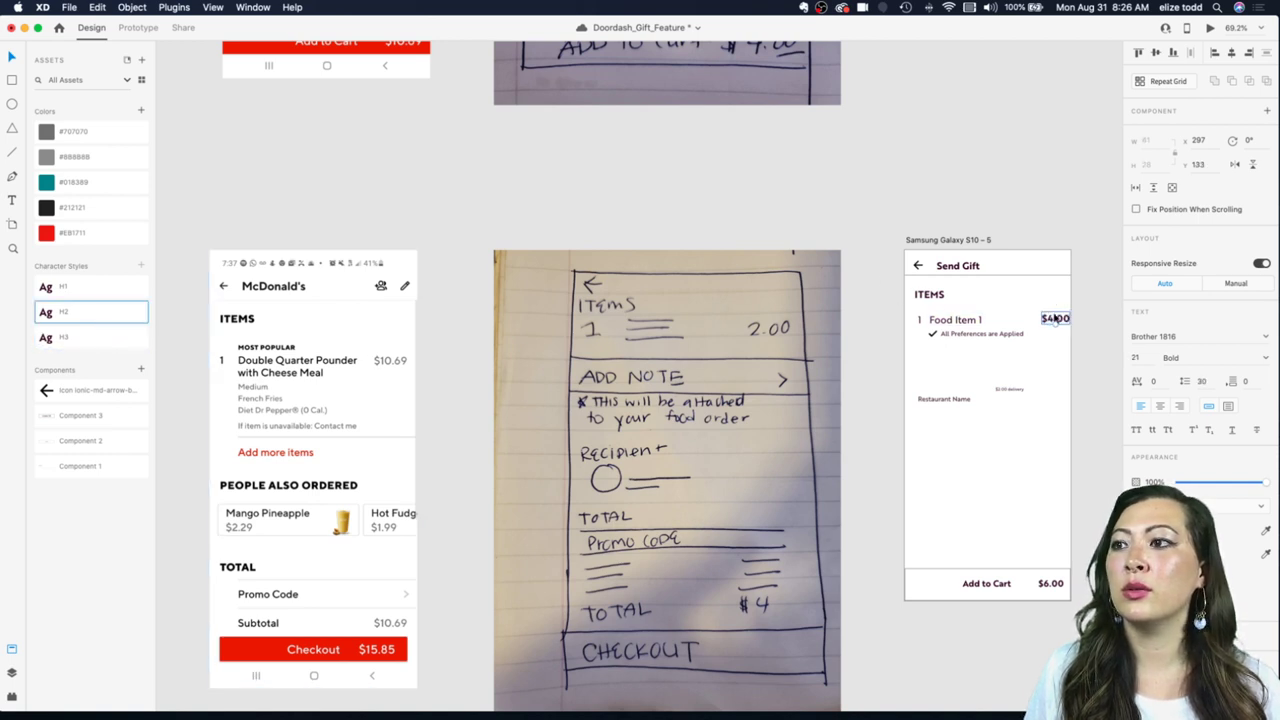
drag(1055, 320, 1049, 320)
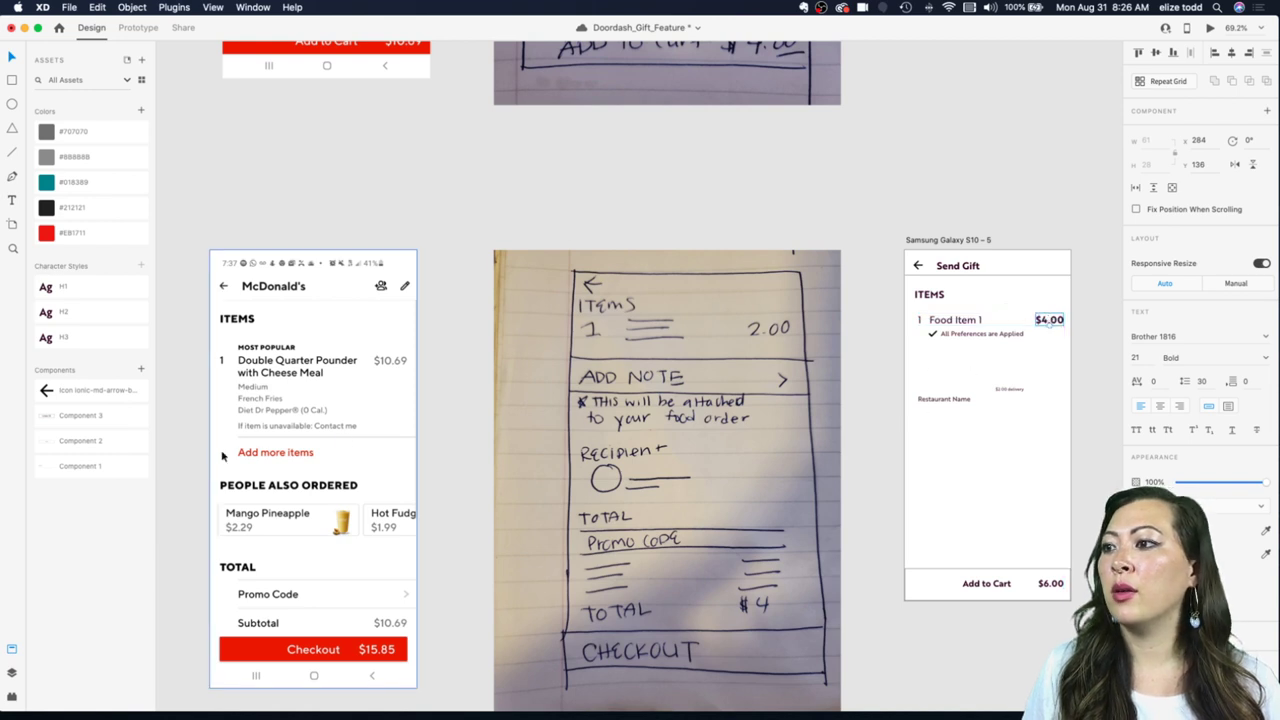
Step: Move "Restaurant Name" under the preferences line at X 54, Y 201, and delete the small delivery-fee text
click(935, 399)
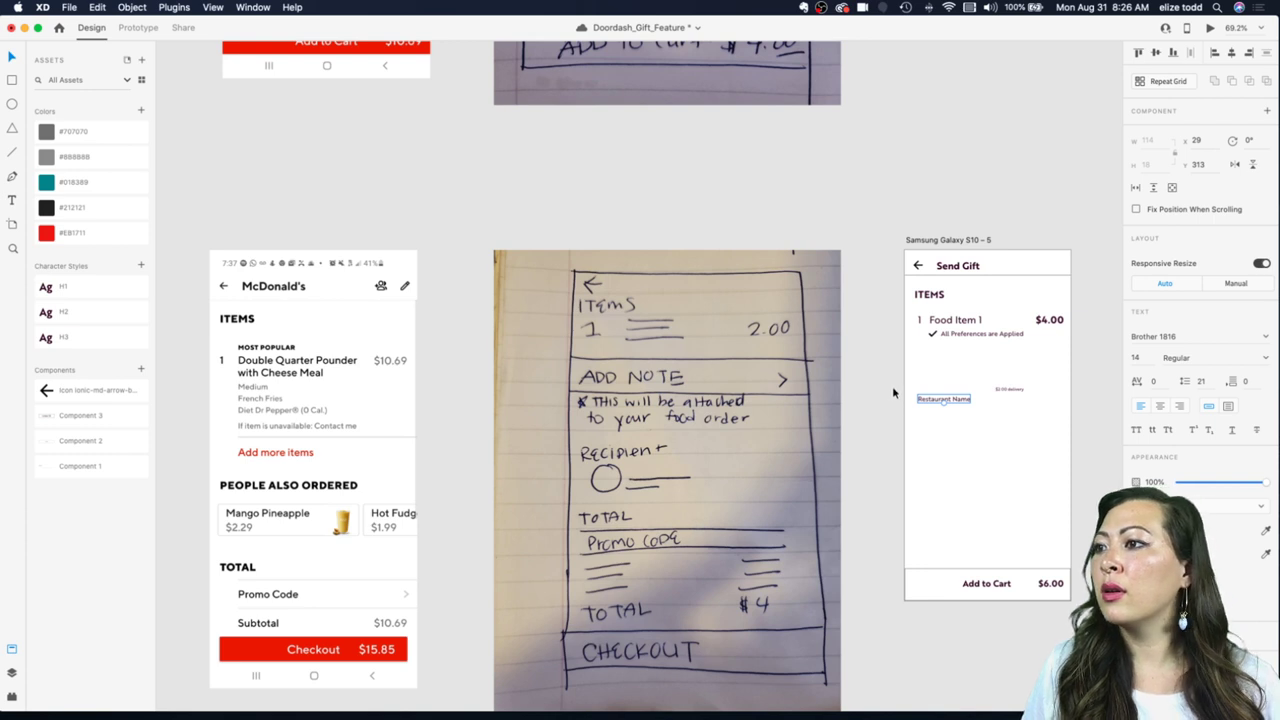
drag(962, 398, 962, 346)
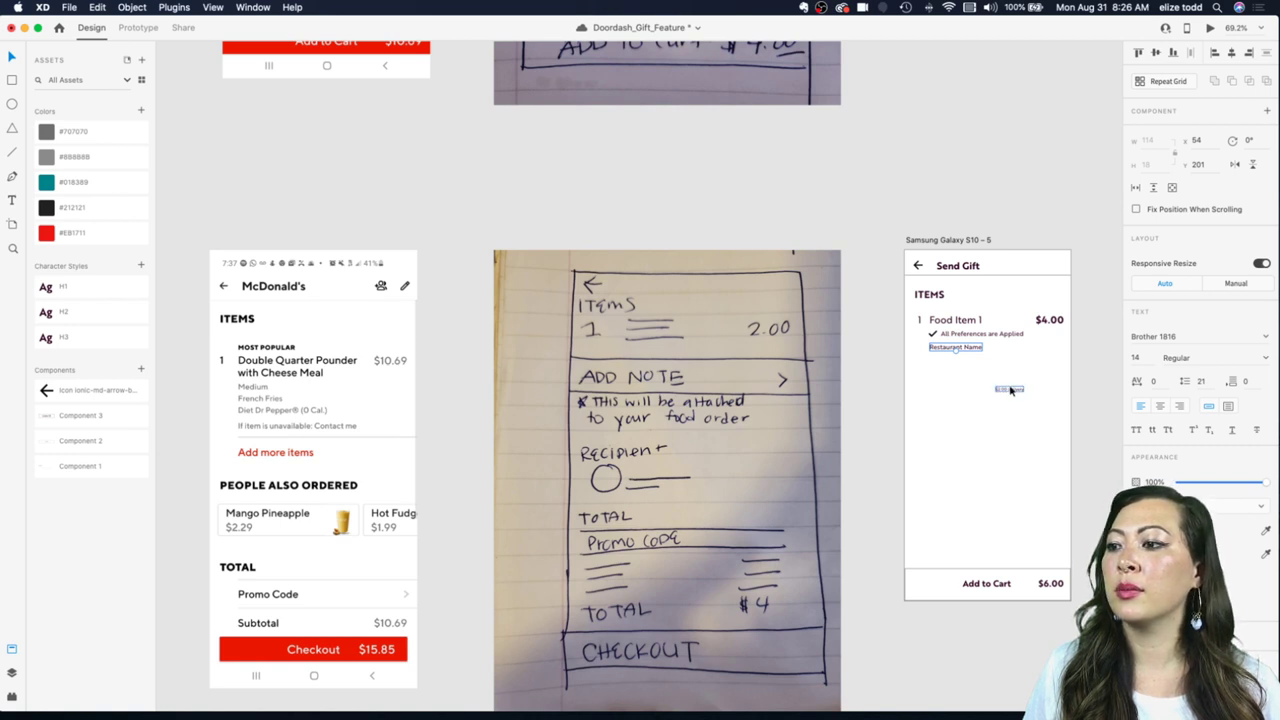
click(1010, 390)
key(Delete)
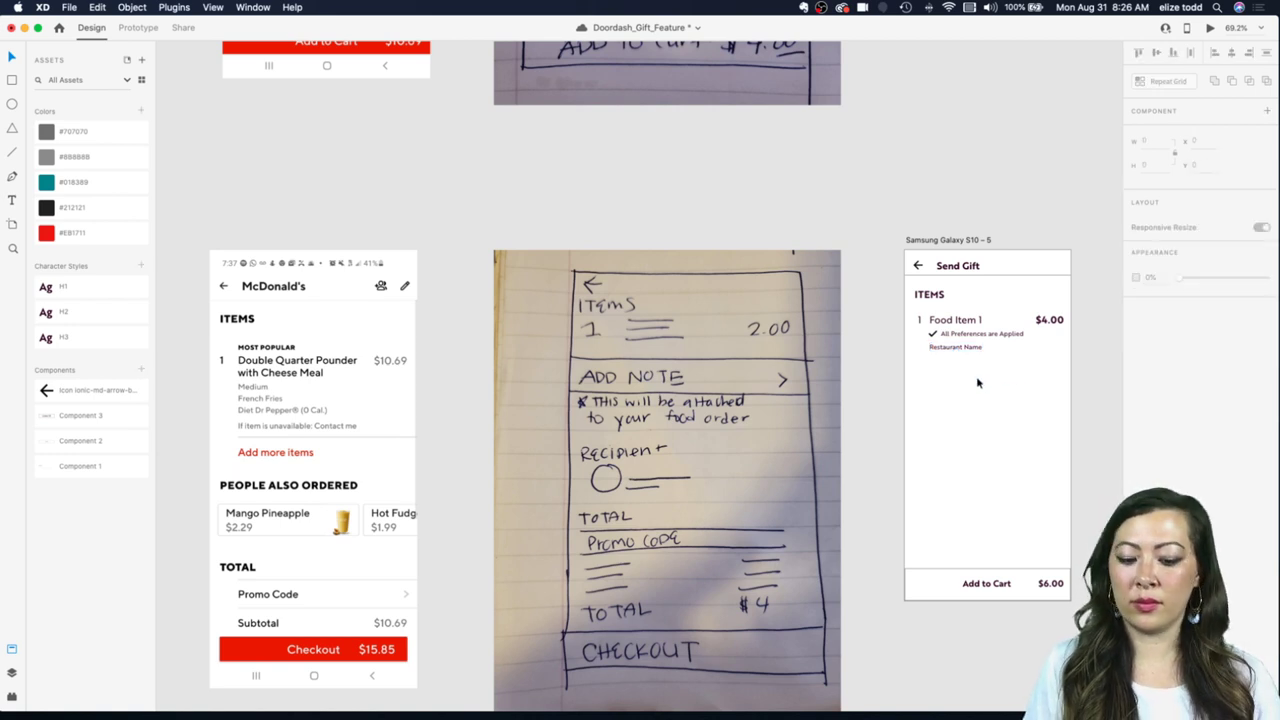
Step: Draw a 360-wide divider line across the artboard below "Restaurant Name" at Y 257.5
key(l)
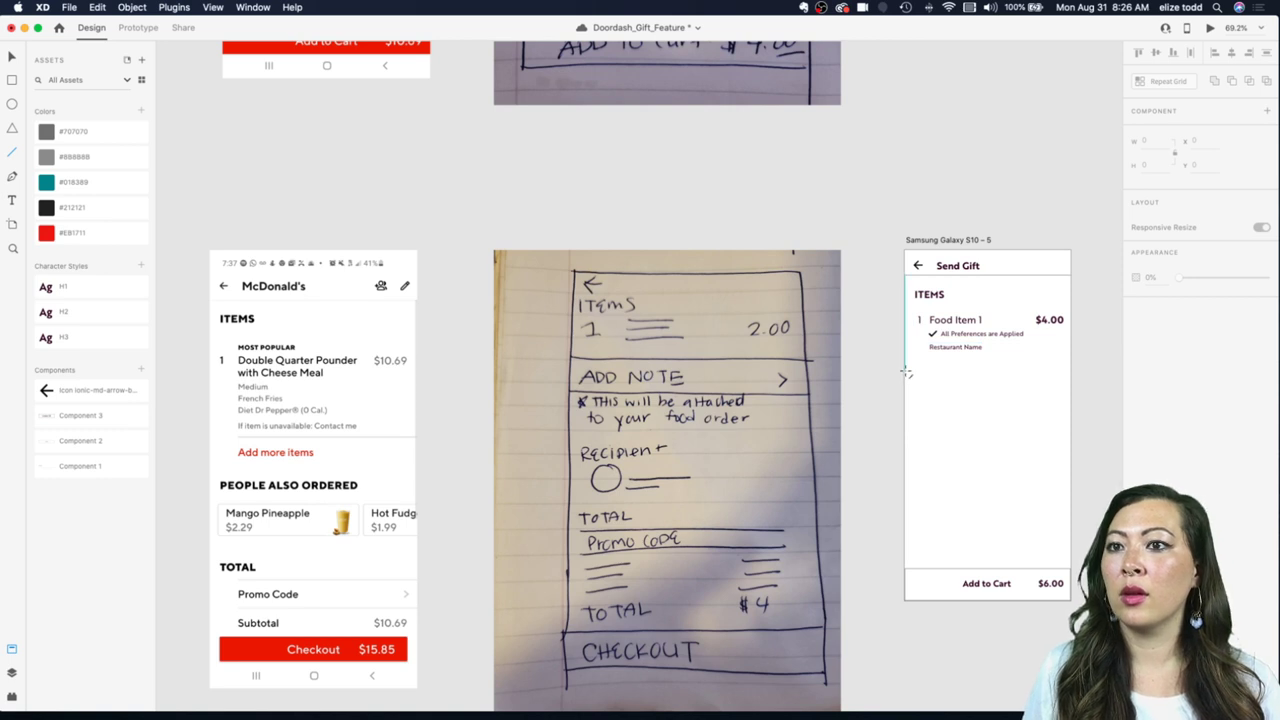
drag(905, 371, 1073, 370)
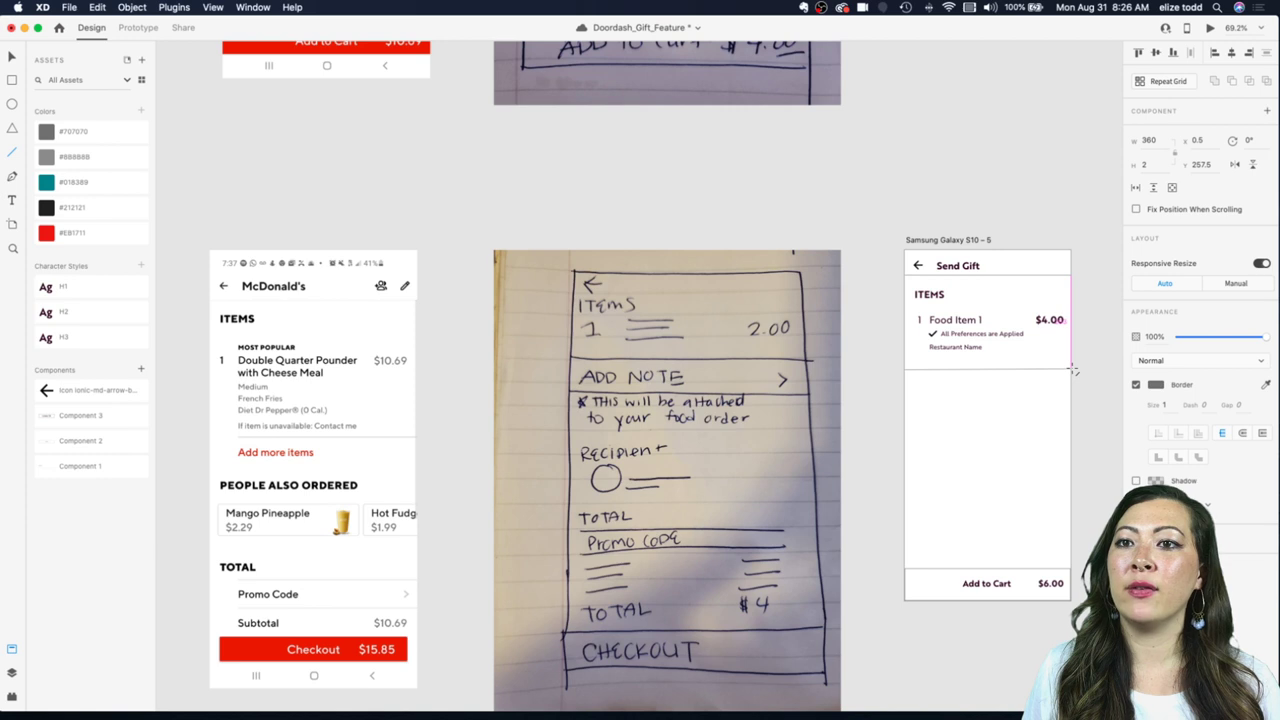
key(Escape)
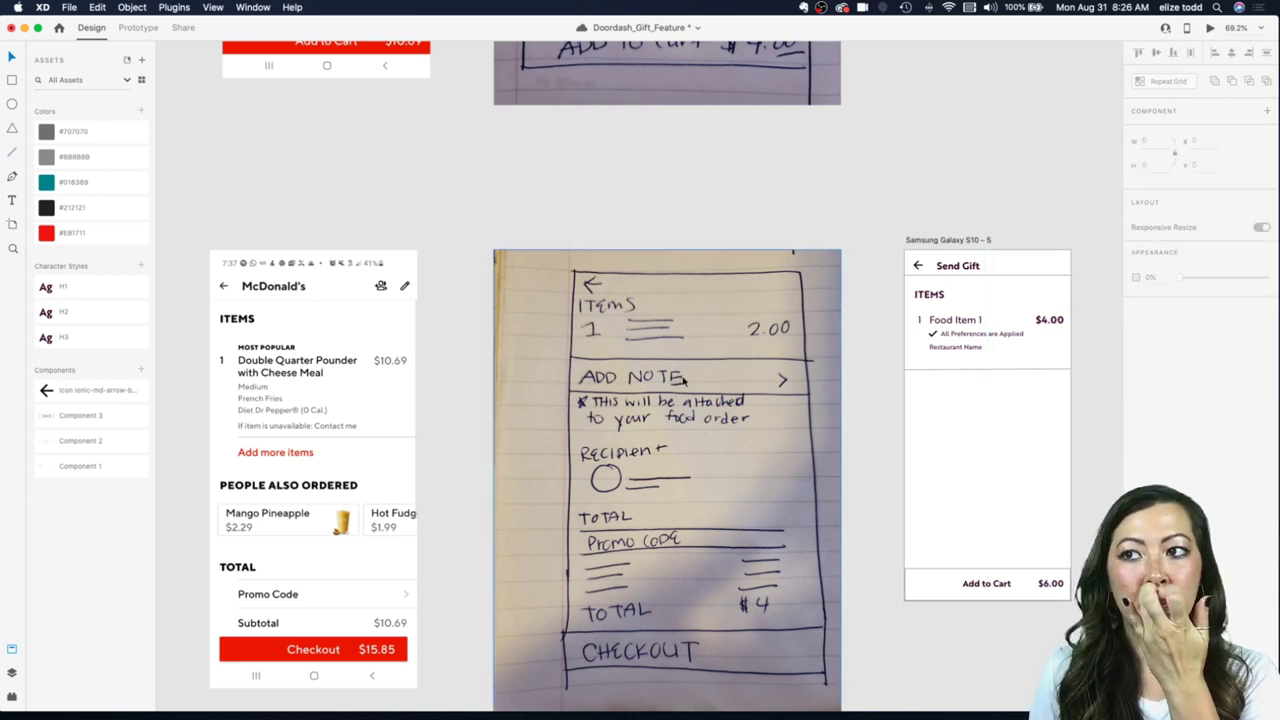
Step: Switch to the Miro "Features" board in Chrome and examine the Add Note branch with its Written and Video recording options
mouse_move(415, 712)
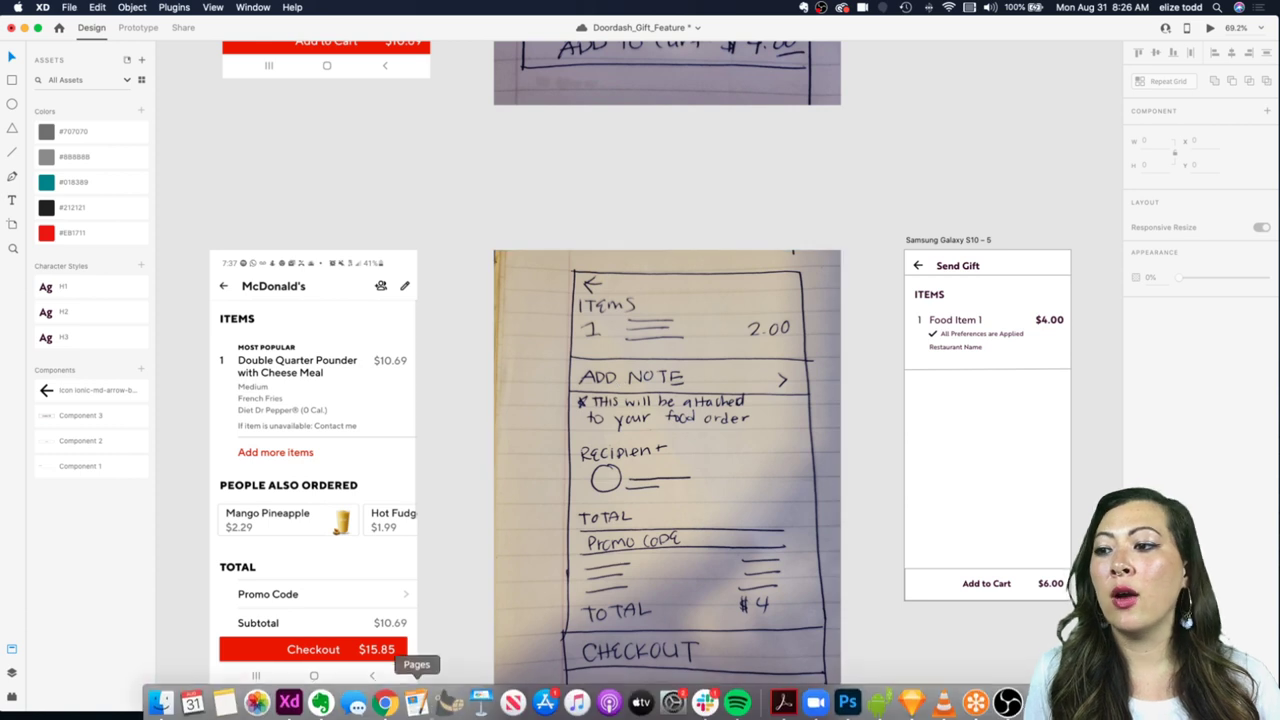
click(384, 703)
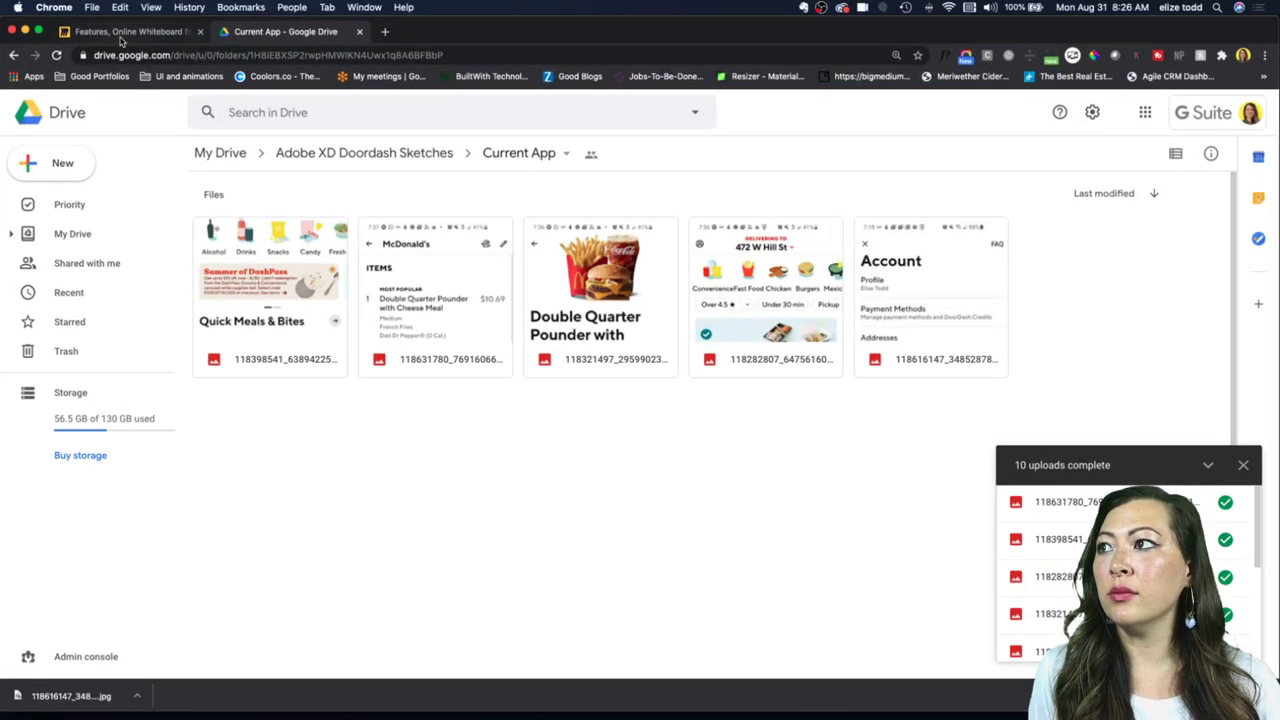
click(125, 33)
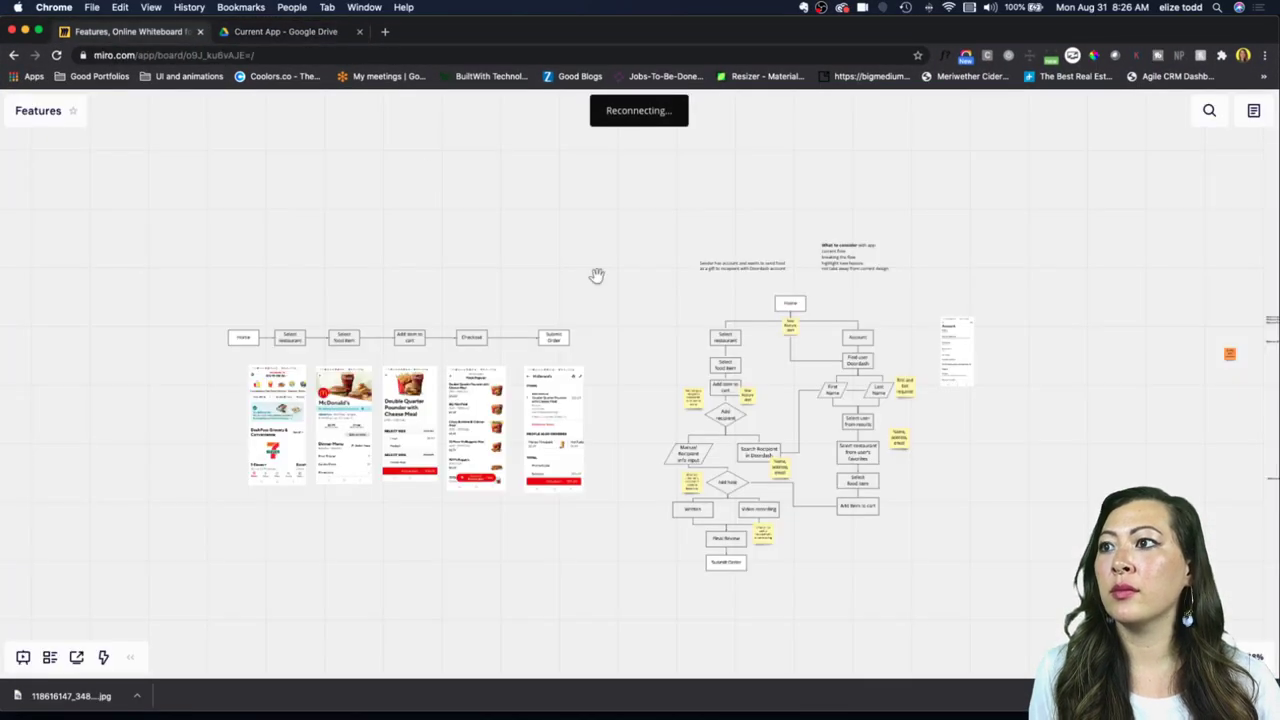
scroll(597, 276, right, 2)
scroll(597, 276, up, 5)
scroll(597, 276, down, 3)
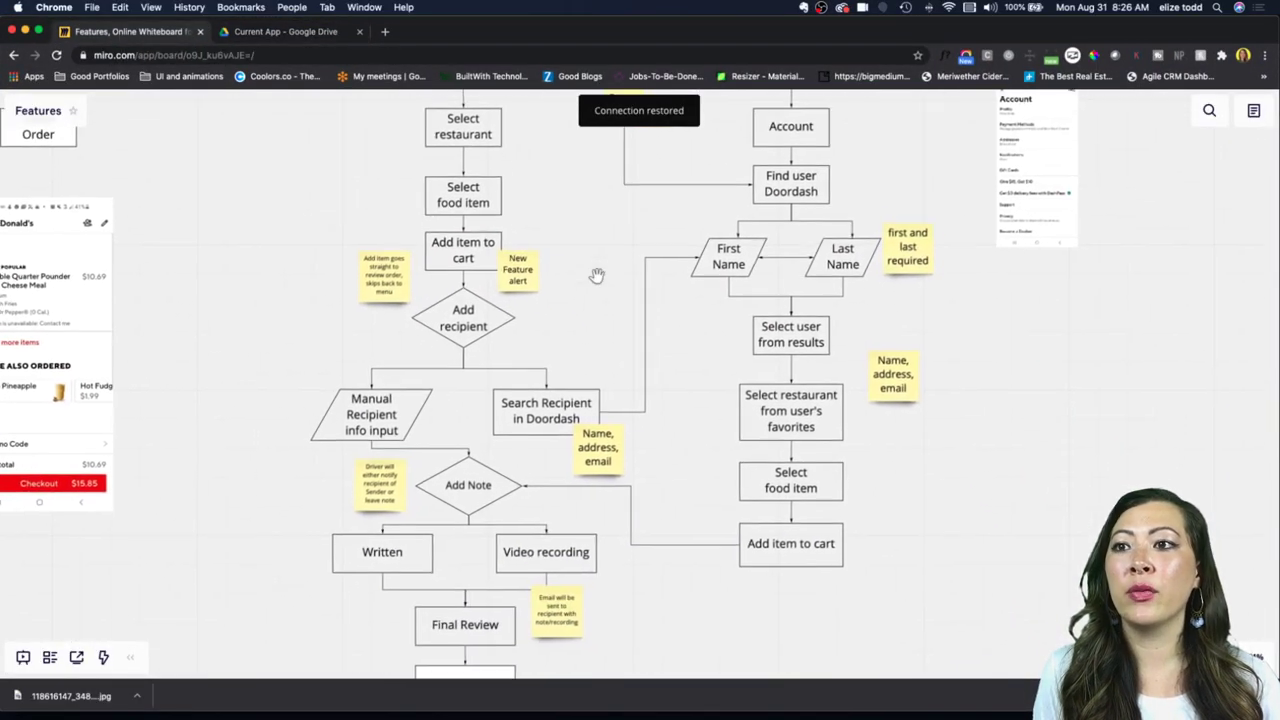
scroll(514, 417, up, 5)
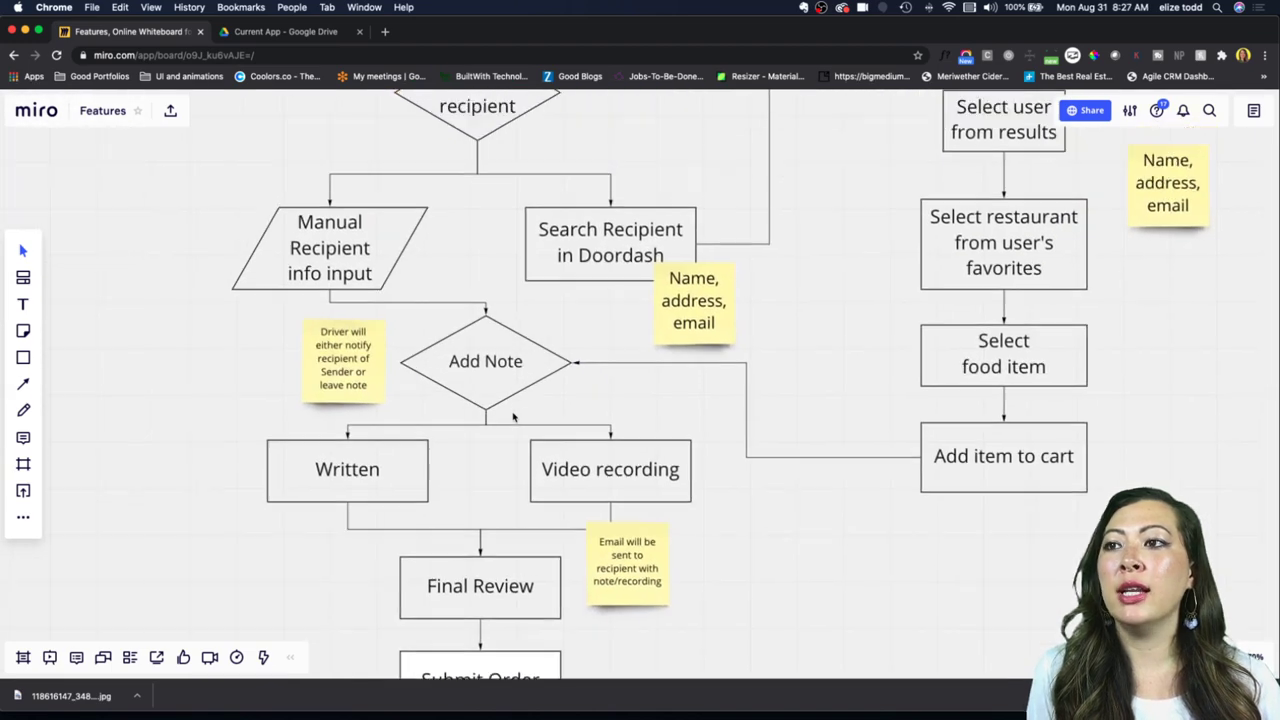
scroll(514, 417, up, 3)
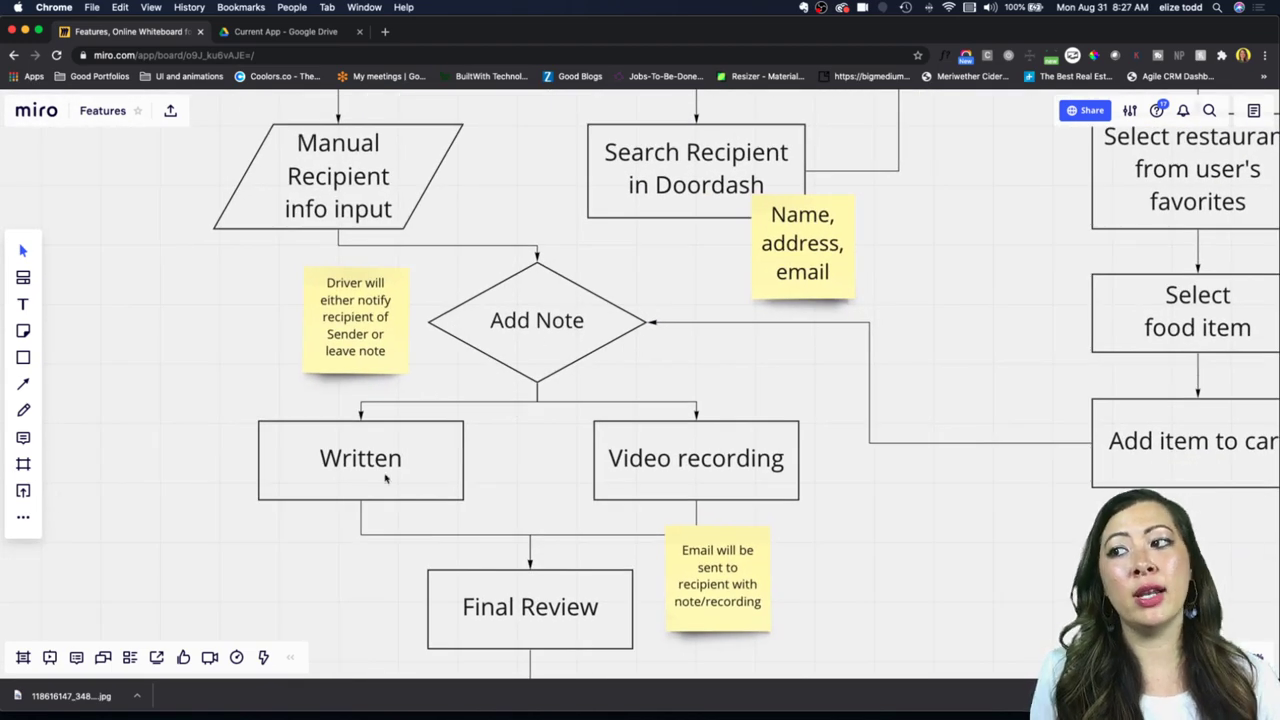
click(385, 479)
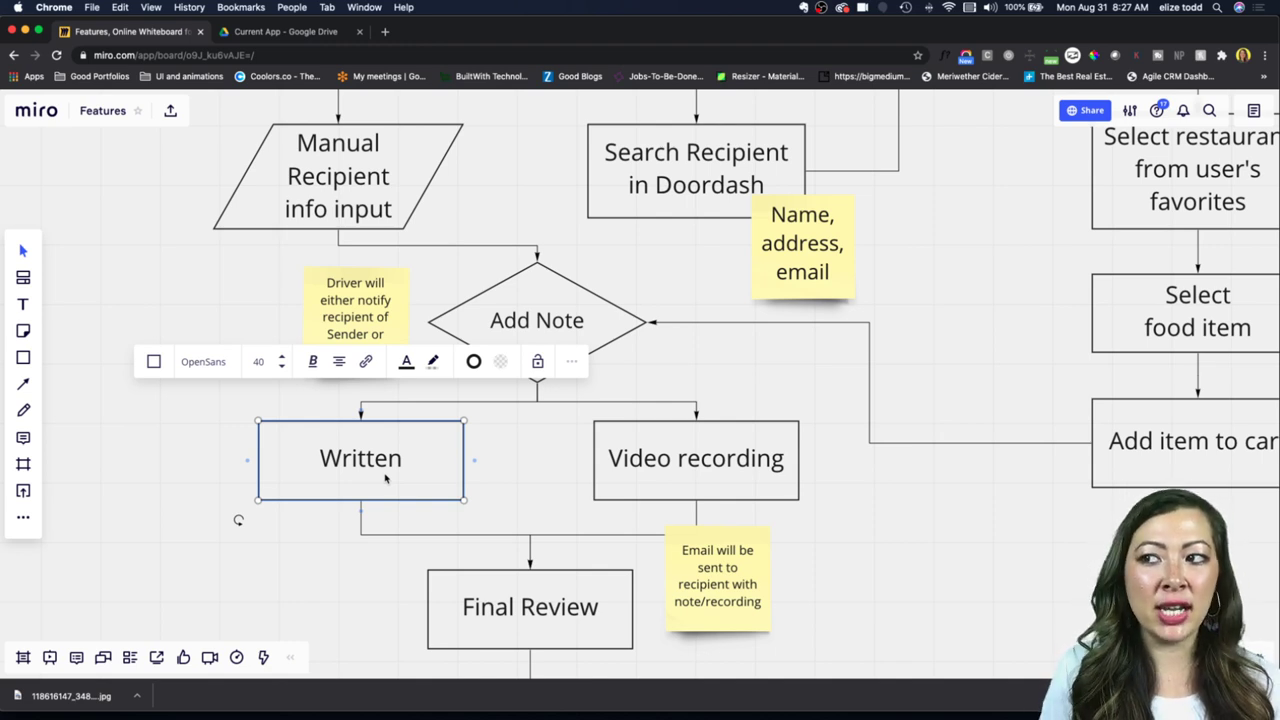
click(612, 494)
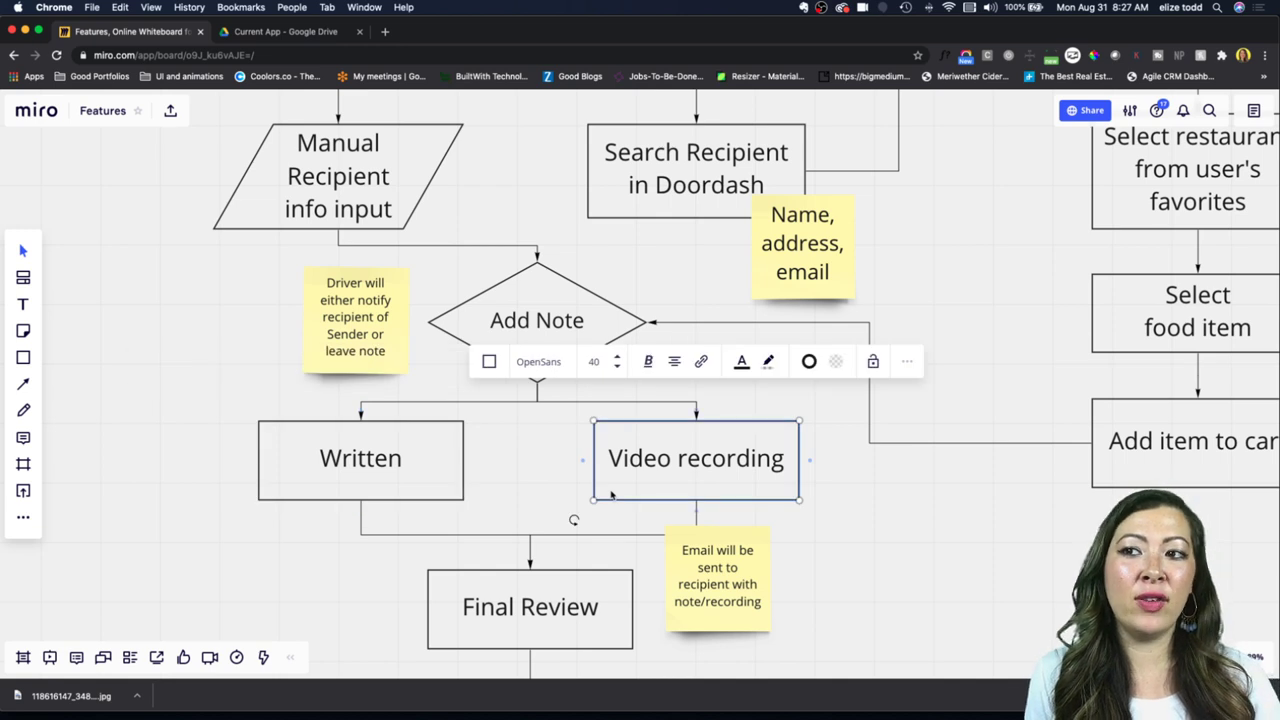
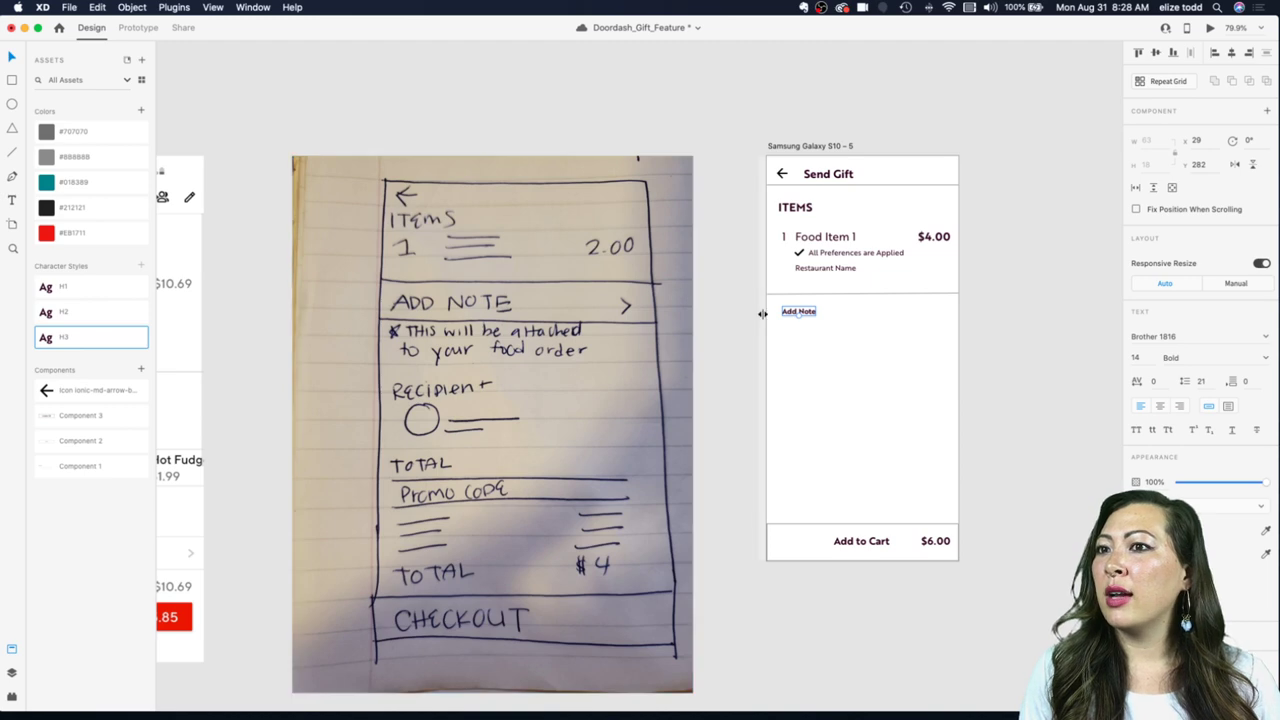
Step: Apply the H2 character style to the "Add Note" text and change its weight to Regular
scroll(760, 311, left, 5)
scroll(764, 311, down, 2)
scroll(764, 319, right, 1)
scroll(763, 319, up, 3)
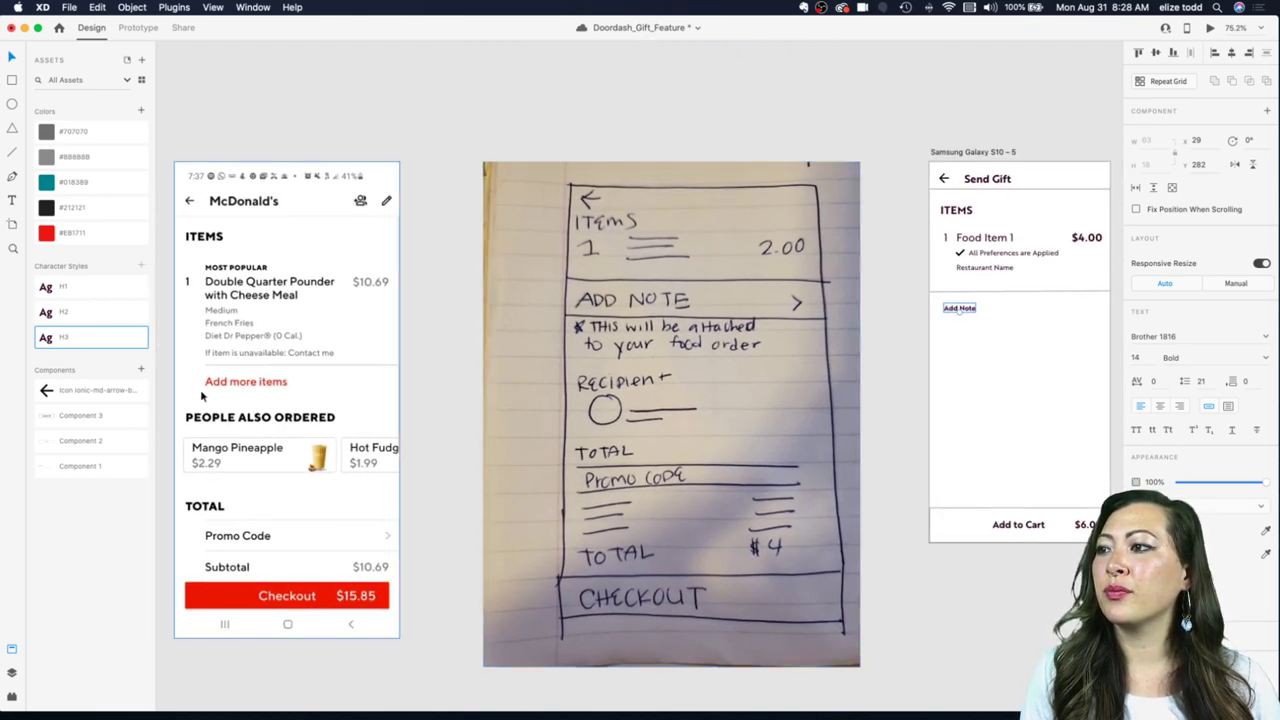
right_click(973, 325)
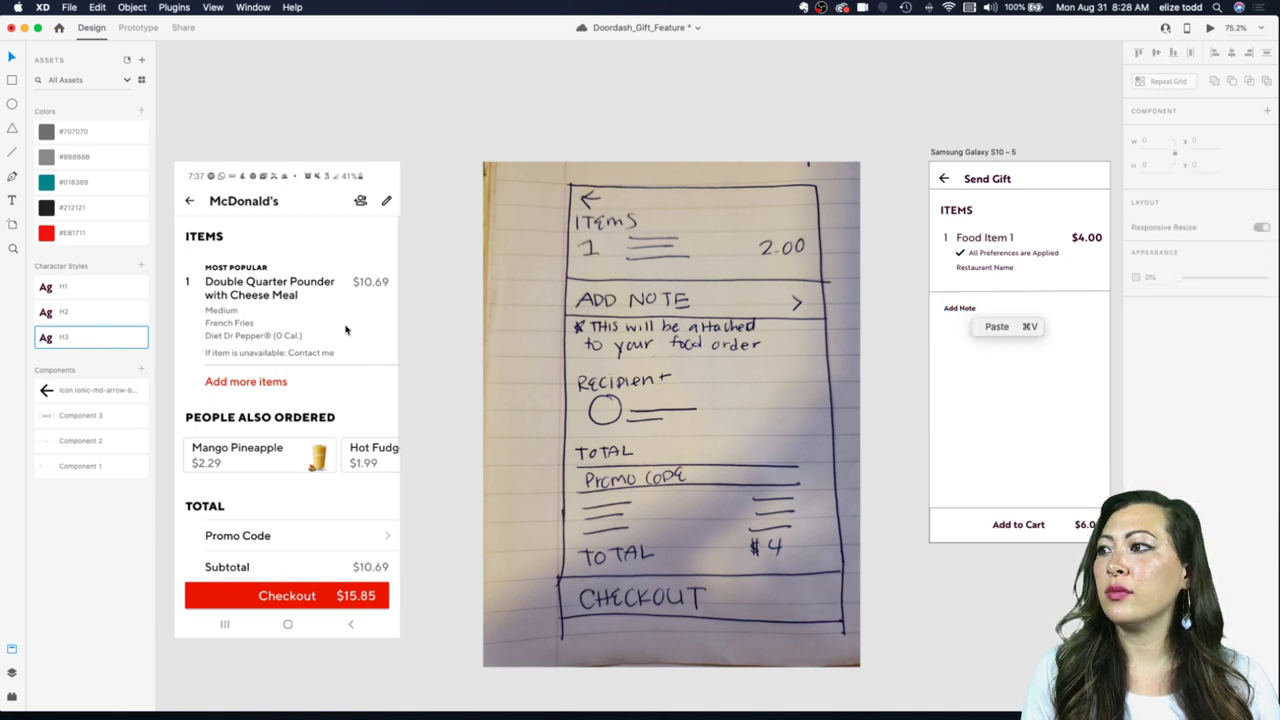
click(67, 333)
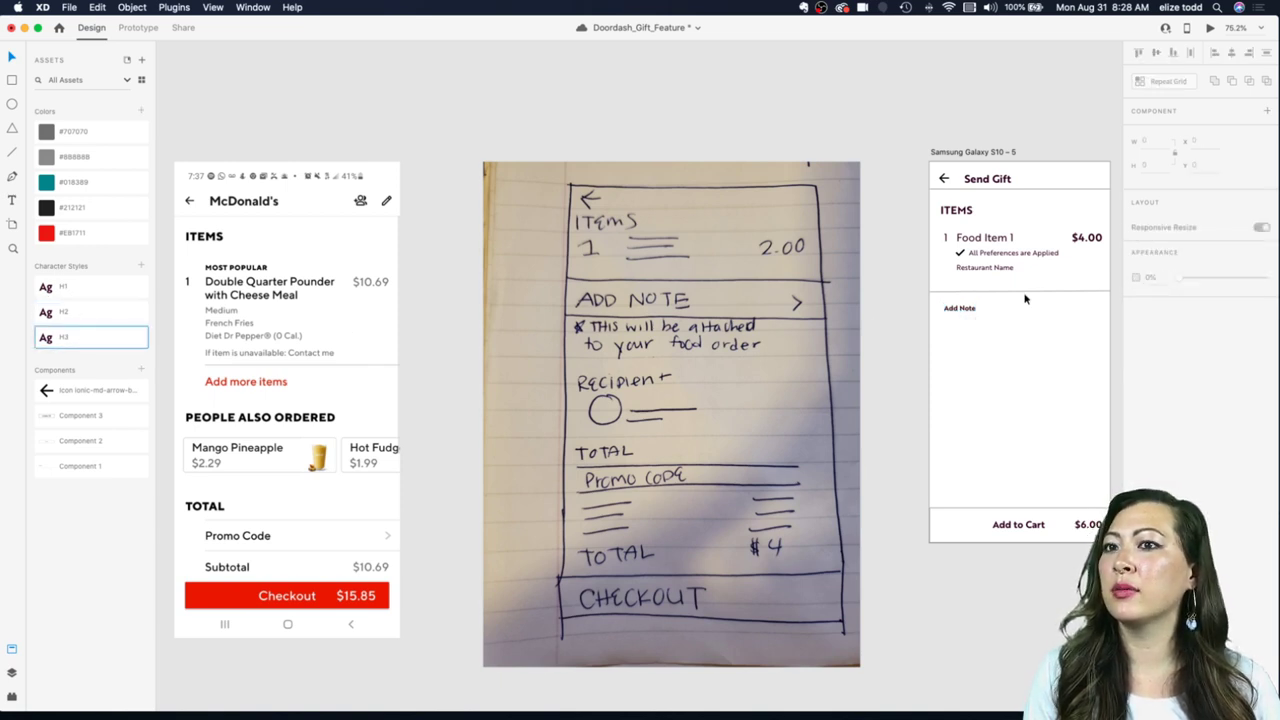
click(962, 310)
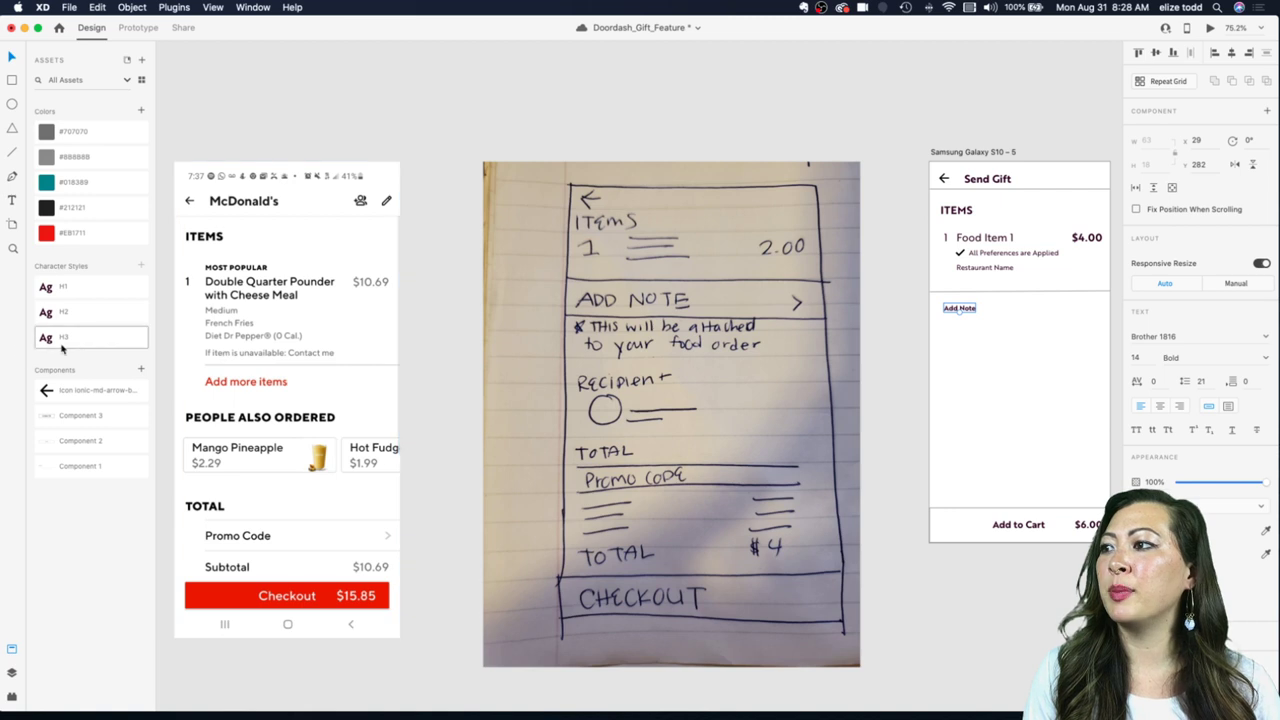
click(72, 315)
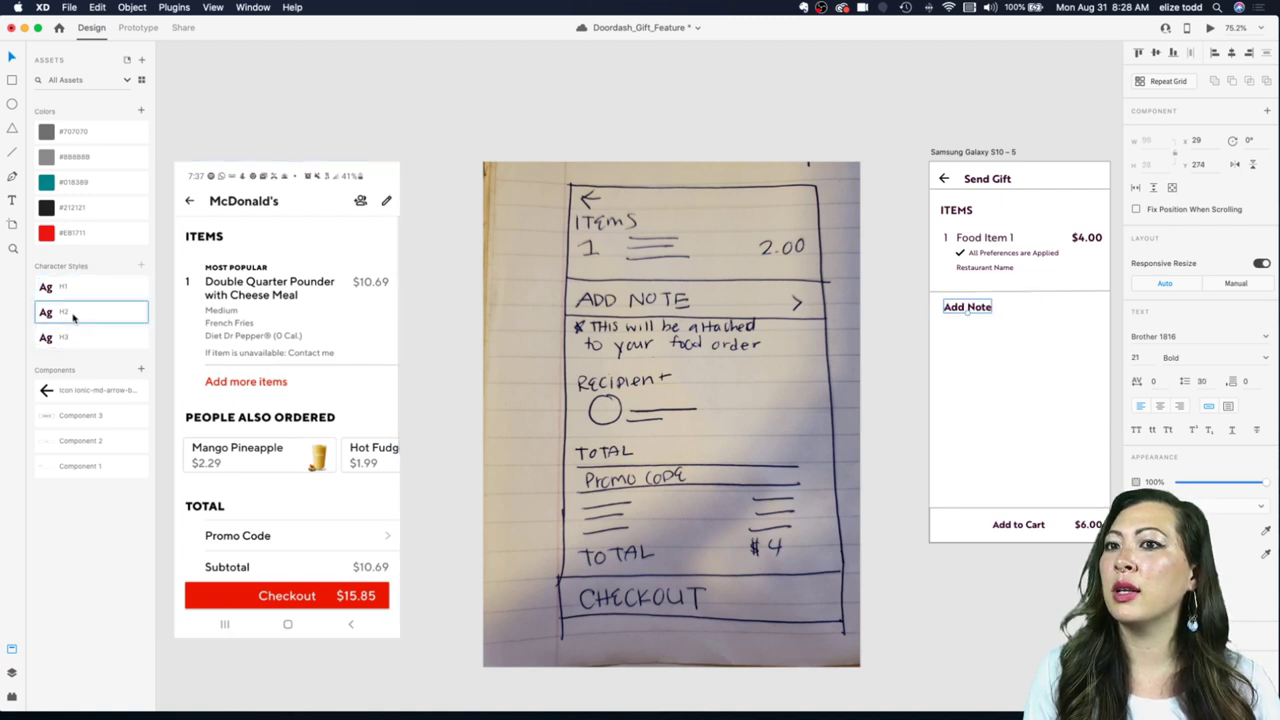
click(73, 336)
click(76, 316)
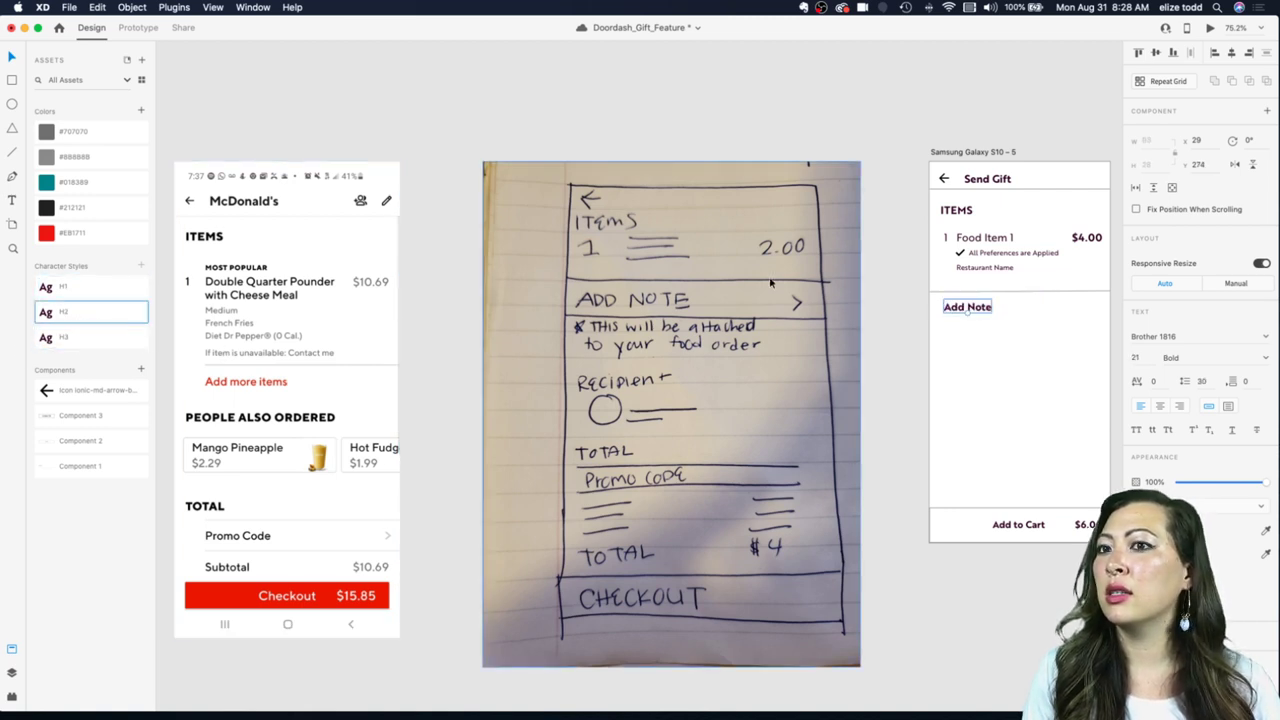
click(979, 313)
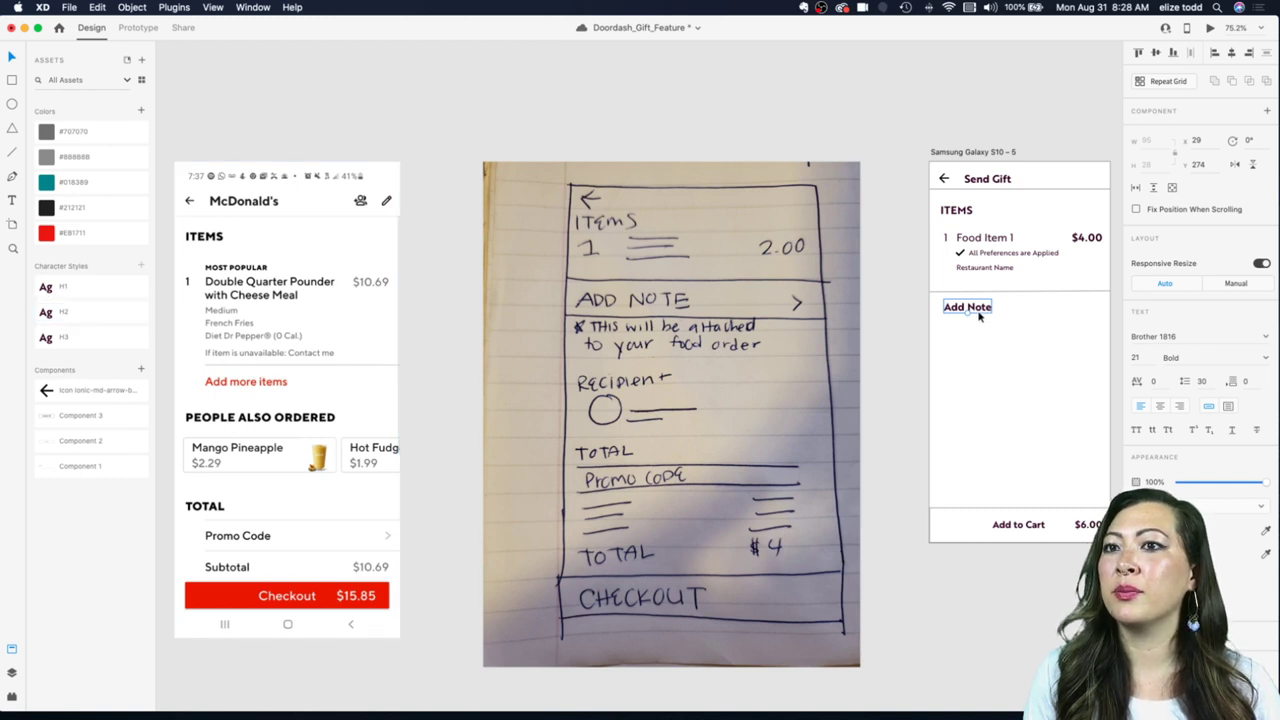
click(960, 340)
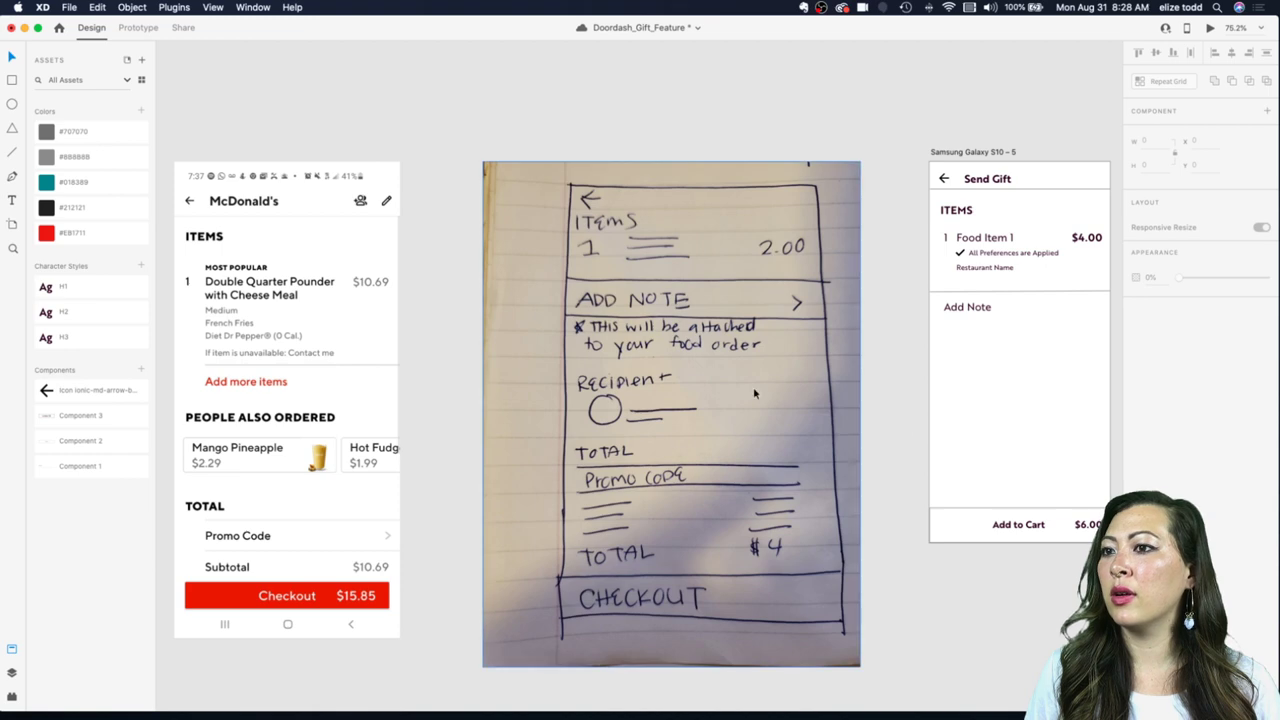
Step: Copy the recipient's avatar, name and city group from the Samsung Galaxy S10 – 3 artboard and place it below "Add Note" on the checkout artboard
scroll(963, 385, up, 2)
scroll(963, 387, down, 5)
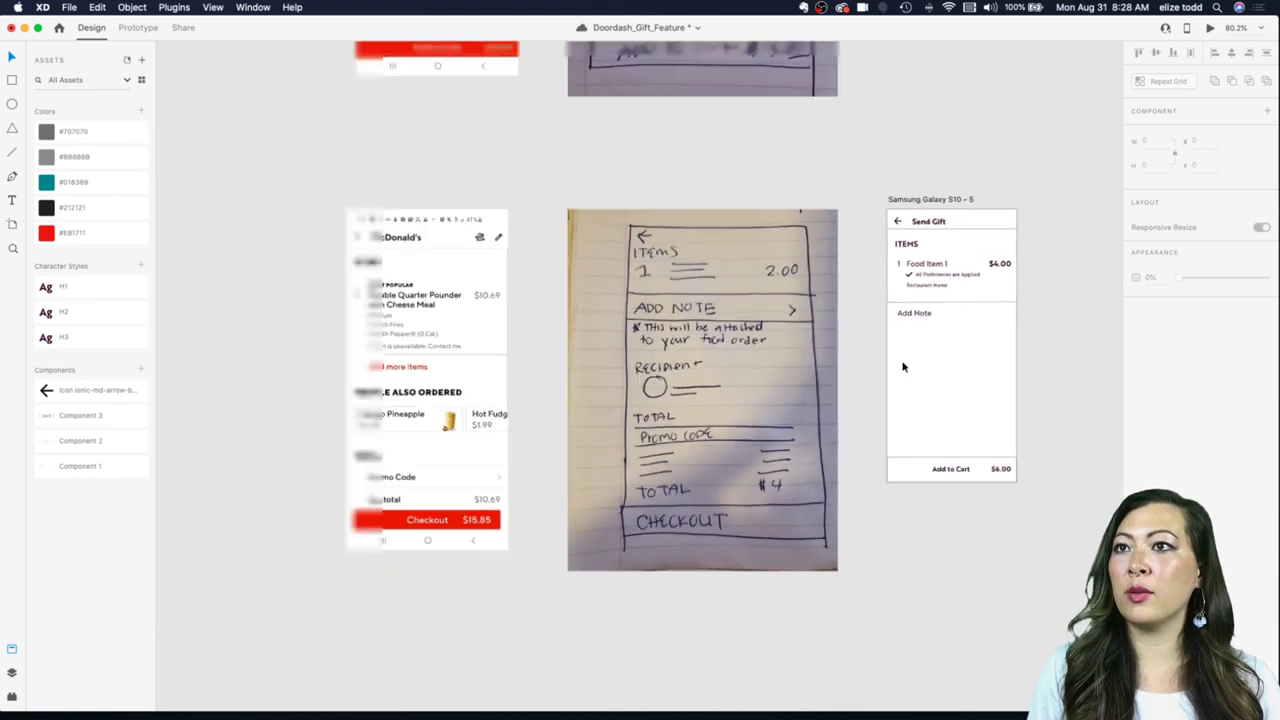
scroll(905, 360, up, 5)
scroll(930, 234, up, 5)
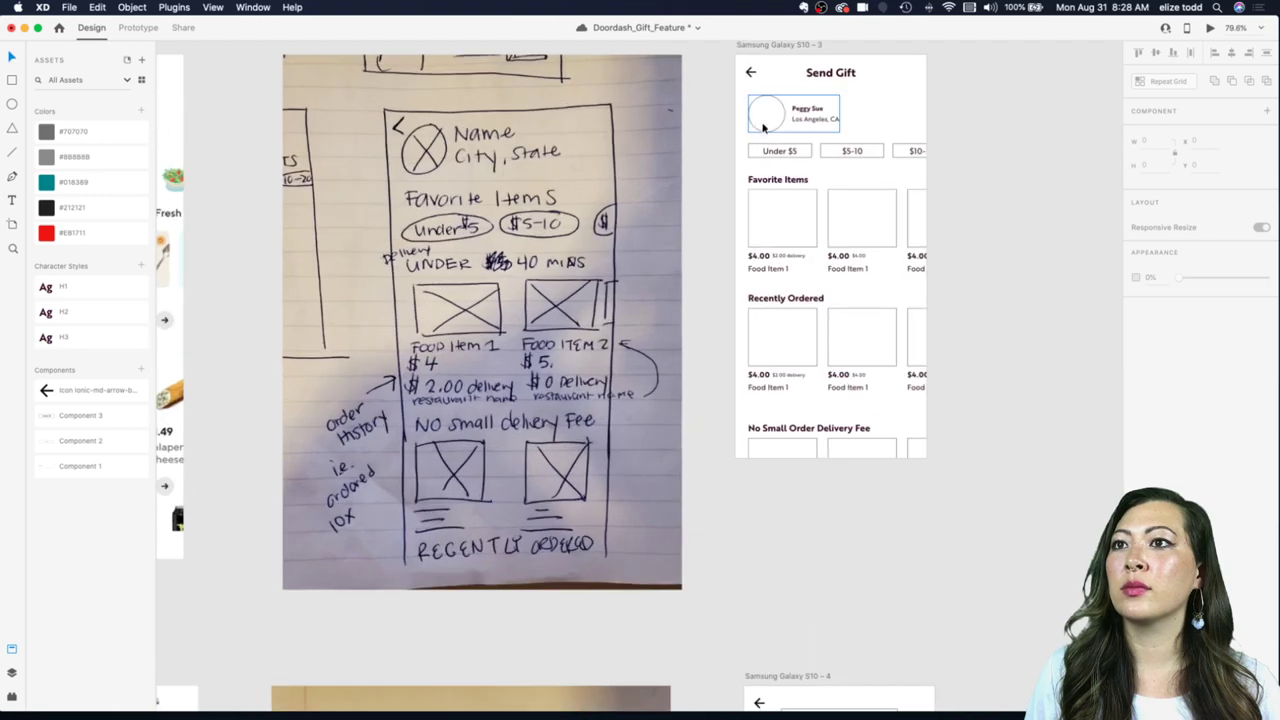
click(764, 125)
click(949, 115)
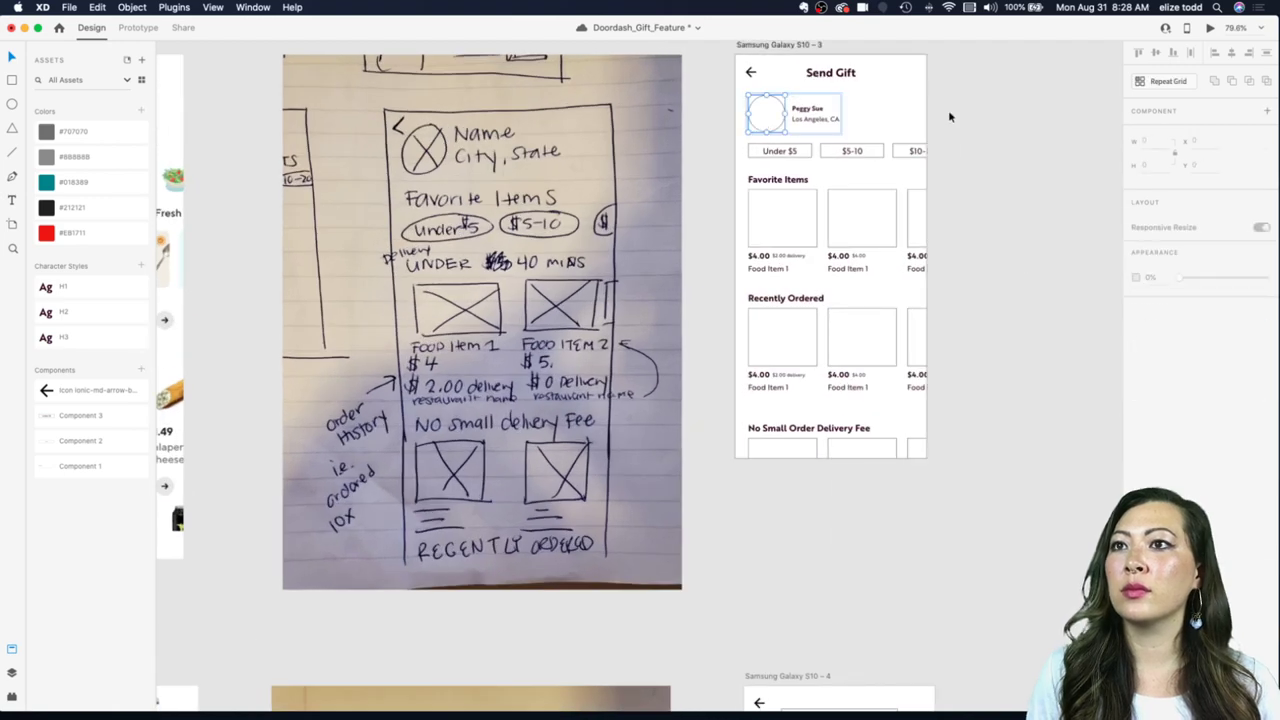
click(780, 117)
scroll(780, 117, down, 5)
scroll(817, 277, down, 5)
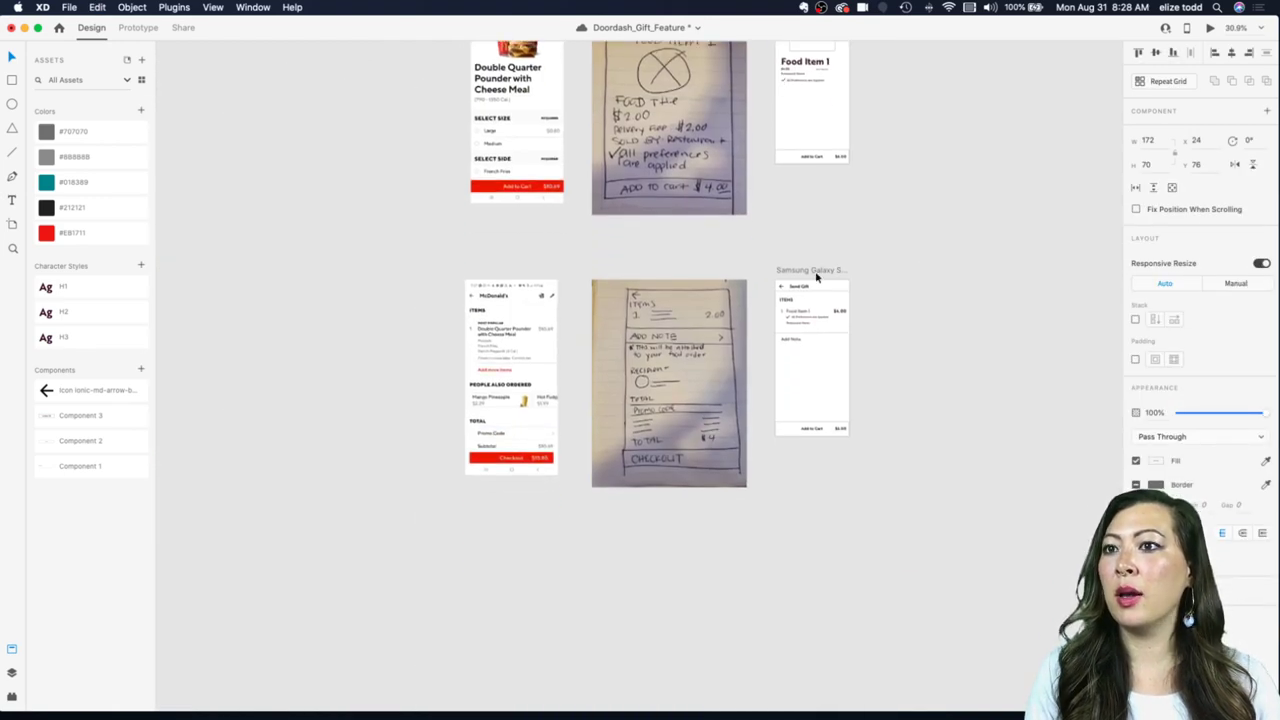
scroll(794, 389, up, 5)
drag(762, 264, 795, 398)
click(772, 425)
click(770, 408)
click(768, 405)
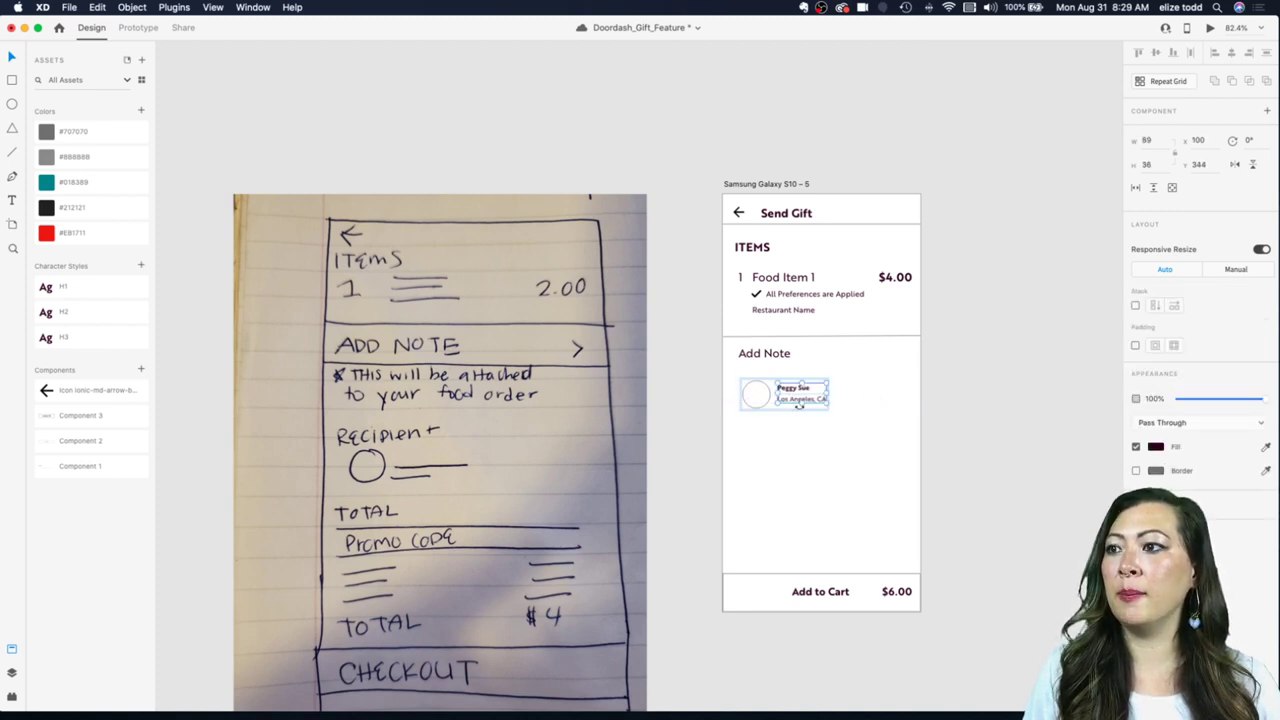
click(813, 433)
Step: Duplicate the items divider line and place the copy below "Add Note" at Y 321.5
click(786, 337)
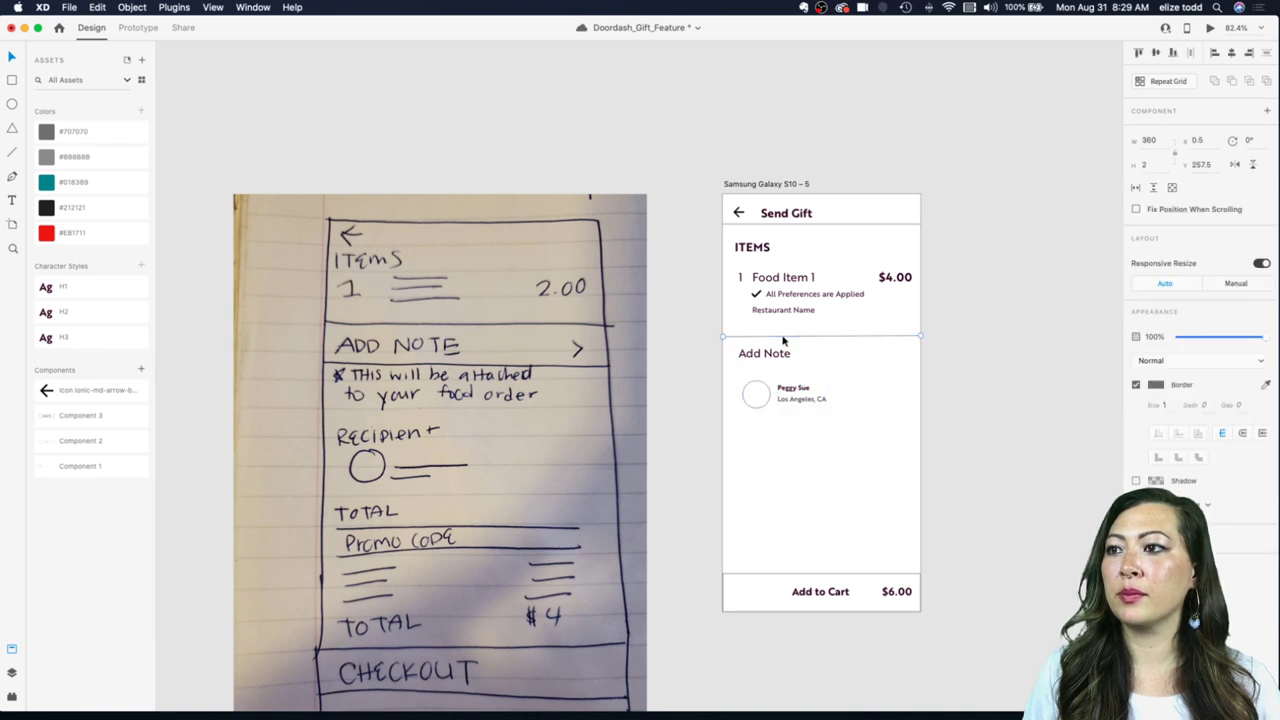
drag(786, 337, 786, 371)
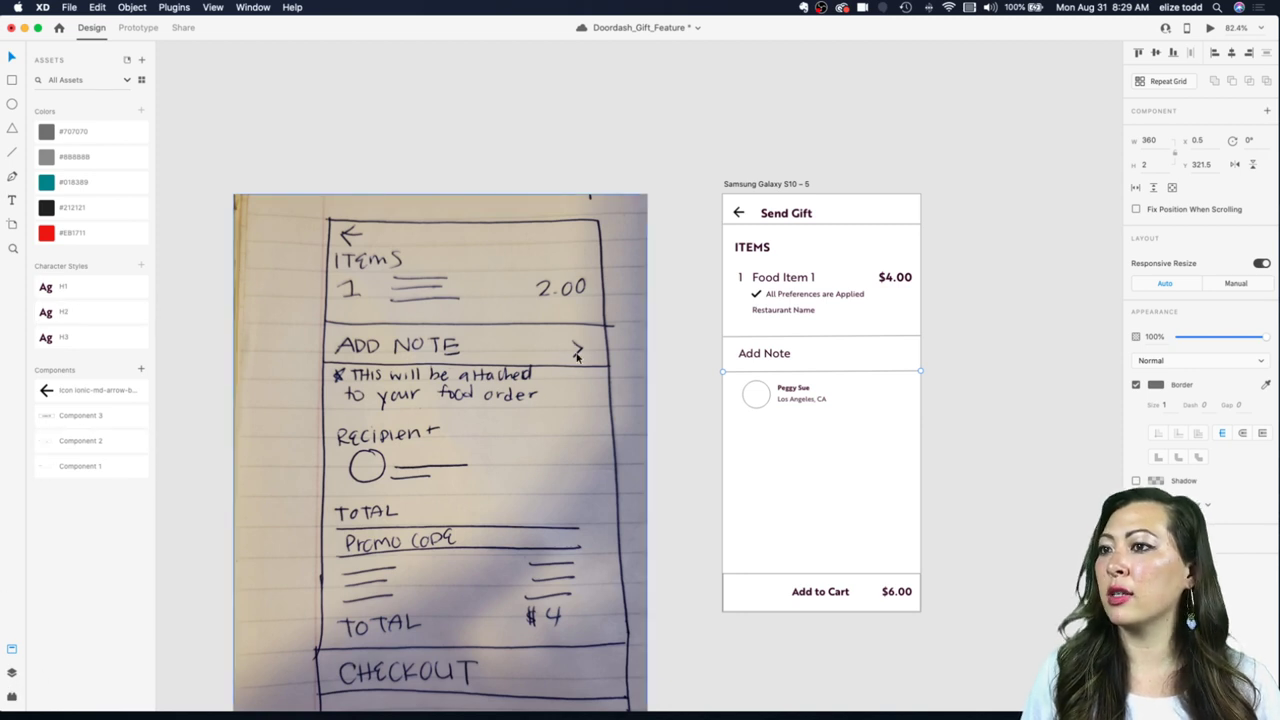
Step: Search the Icons 4 Design plugin for "arrow" and insert the ios-arrow-back icon from the Ionic set
click(10, 698)
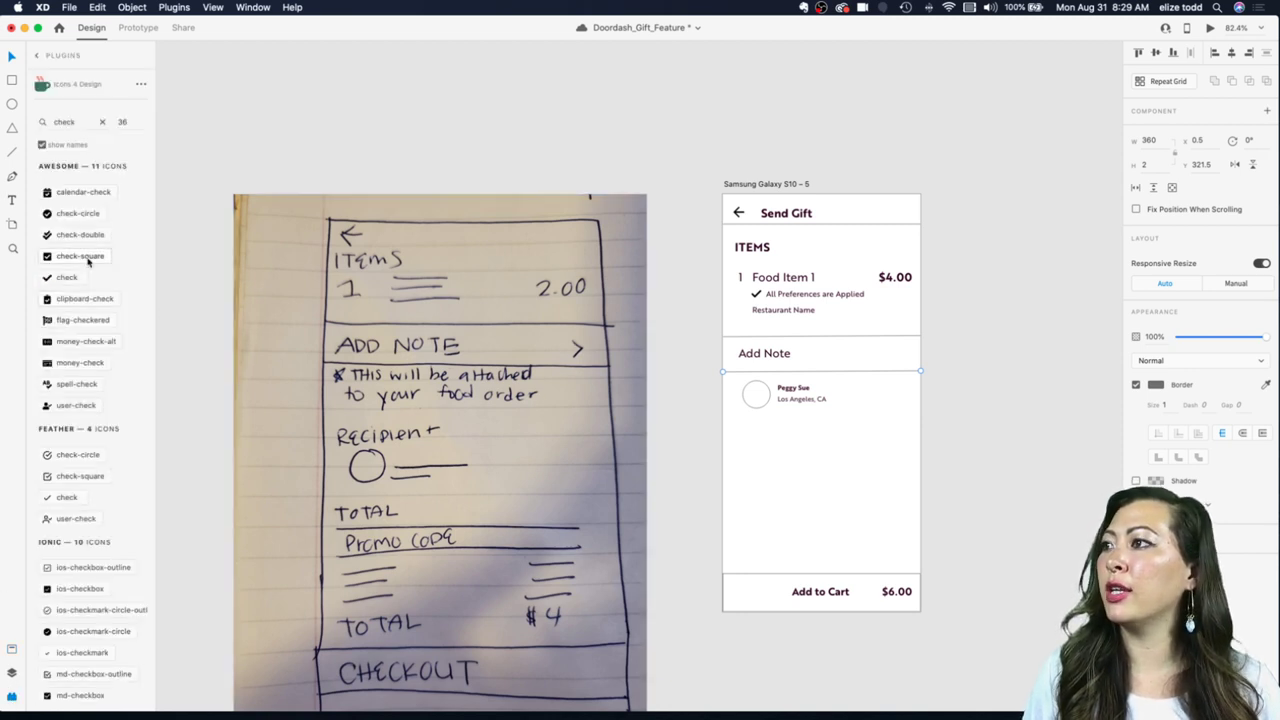
text(arrow)
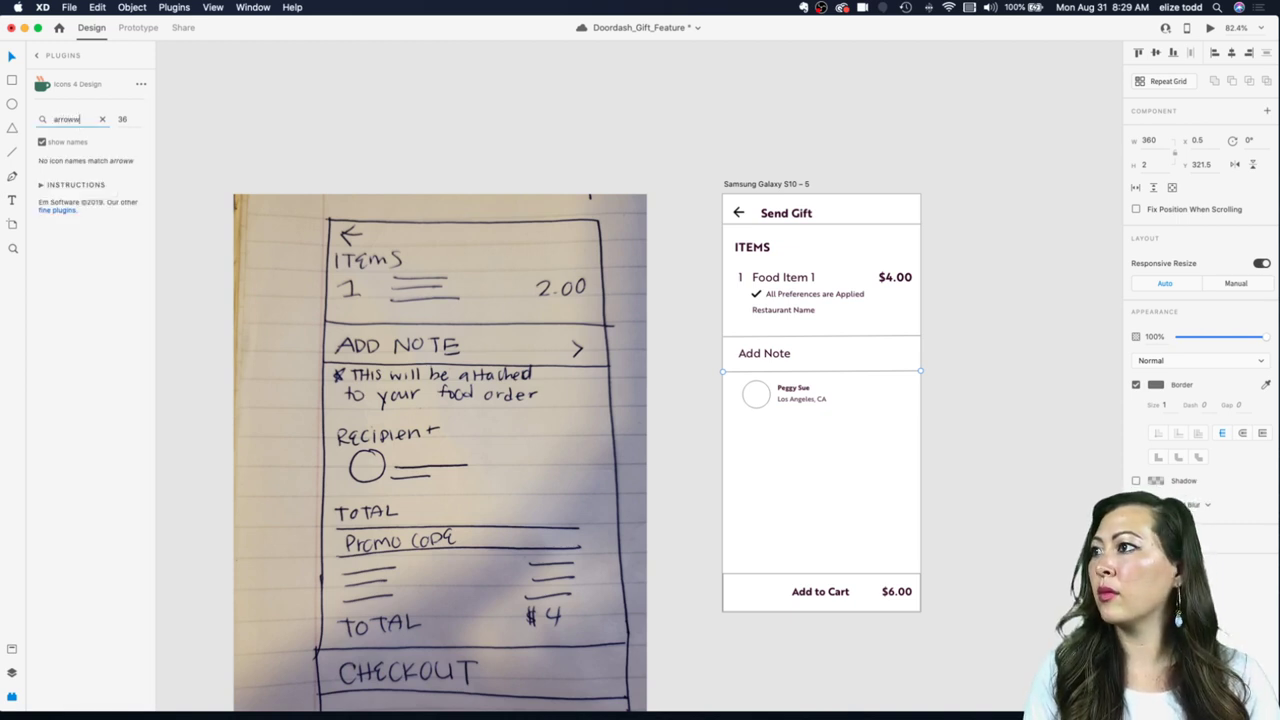
key(Return)
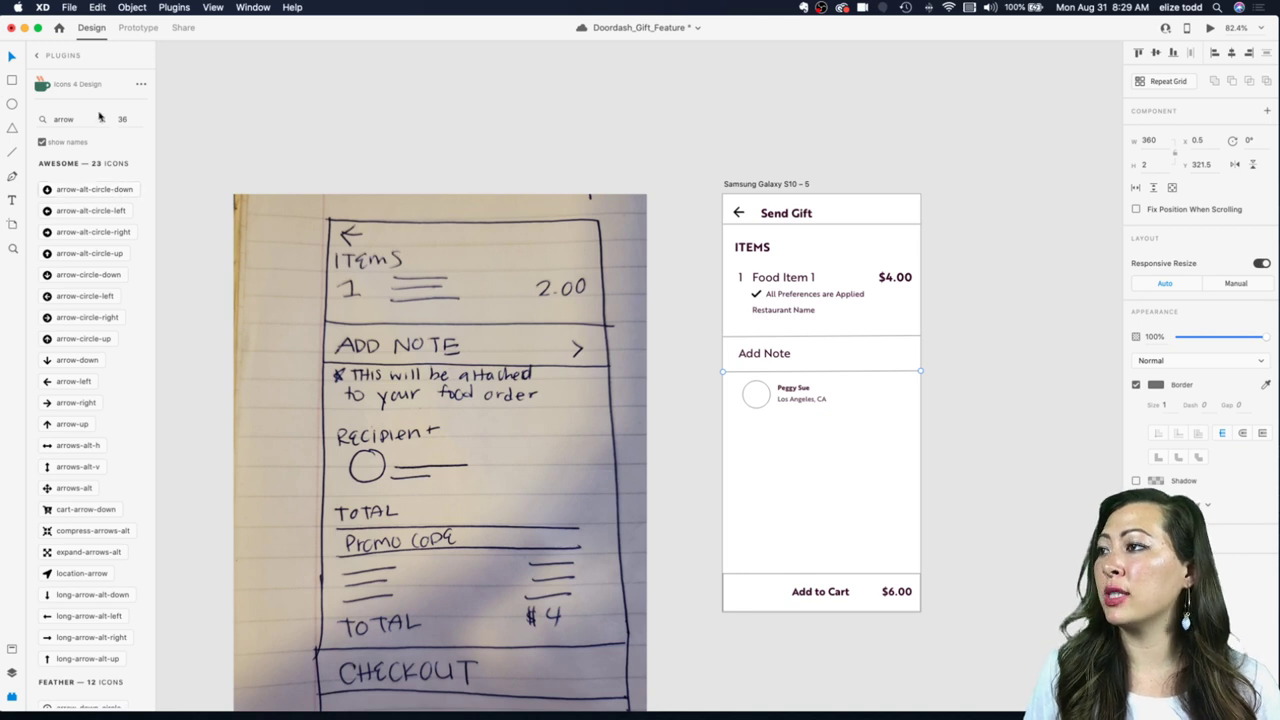
scroll(87, 457, down, 6)
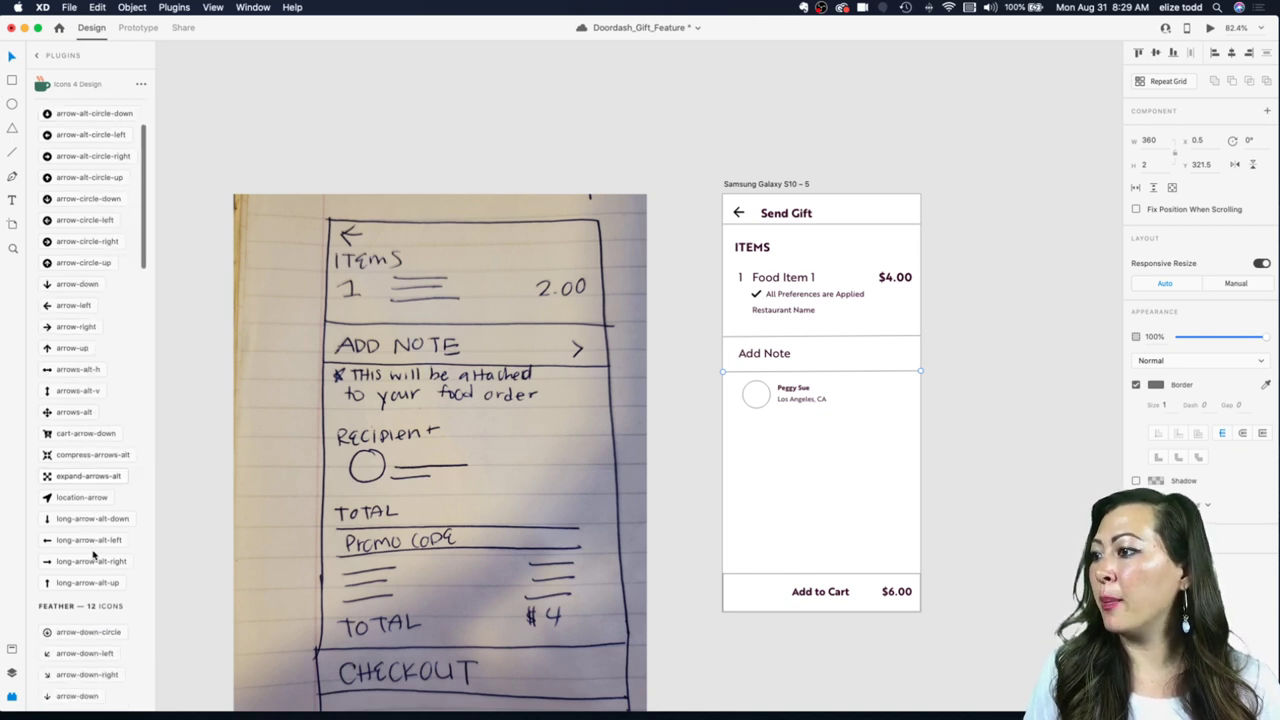
scroll(62, 505, up, 6)
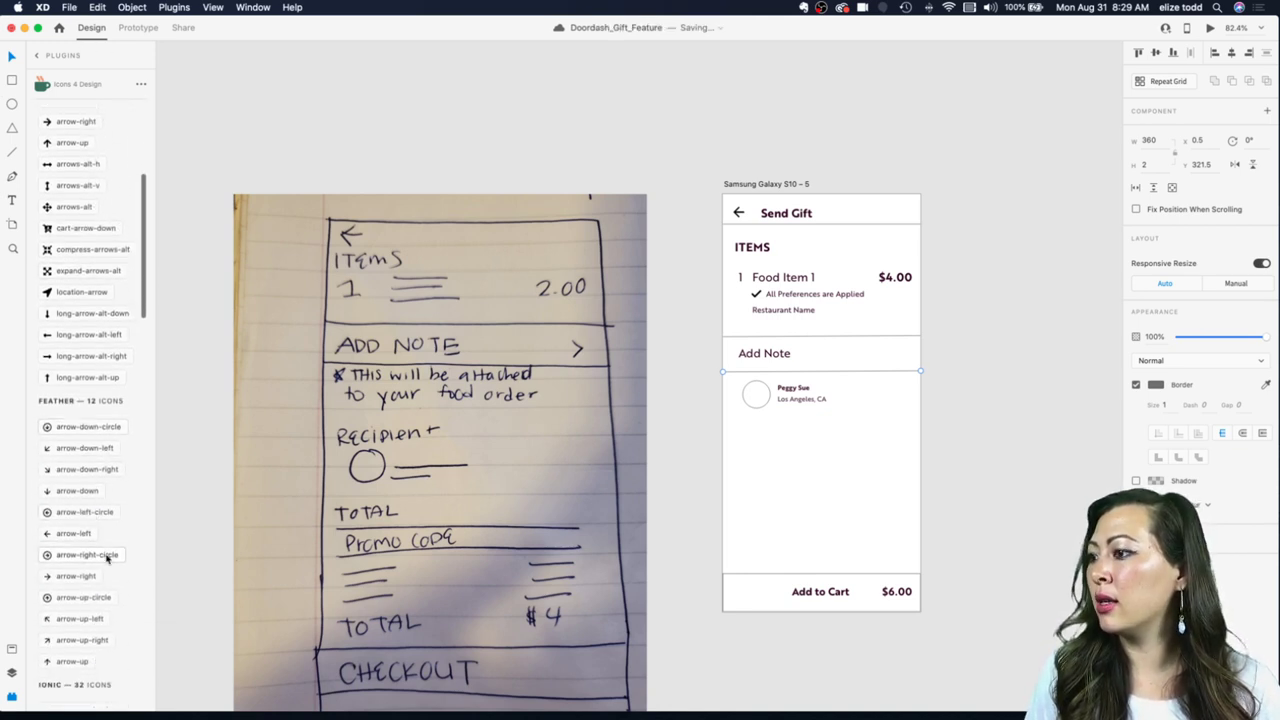
scroll(95, 444, down, 10)
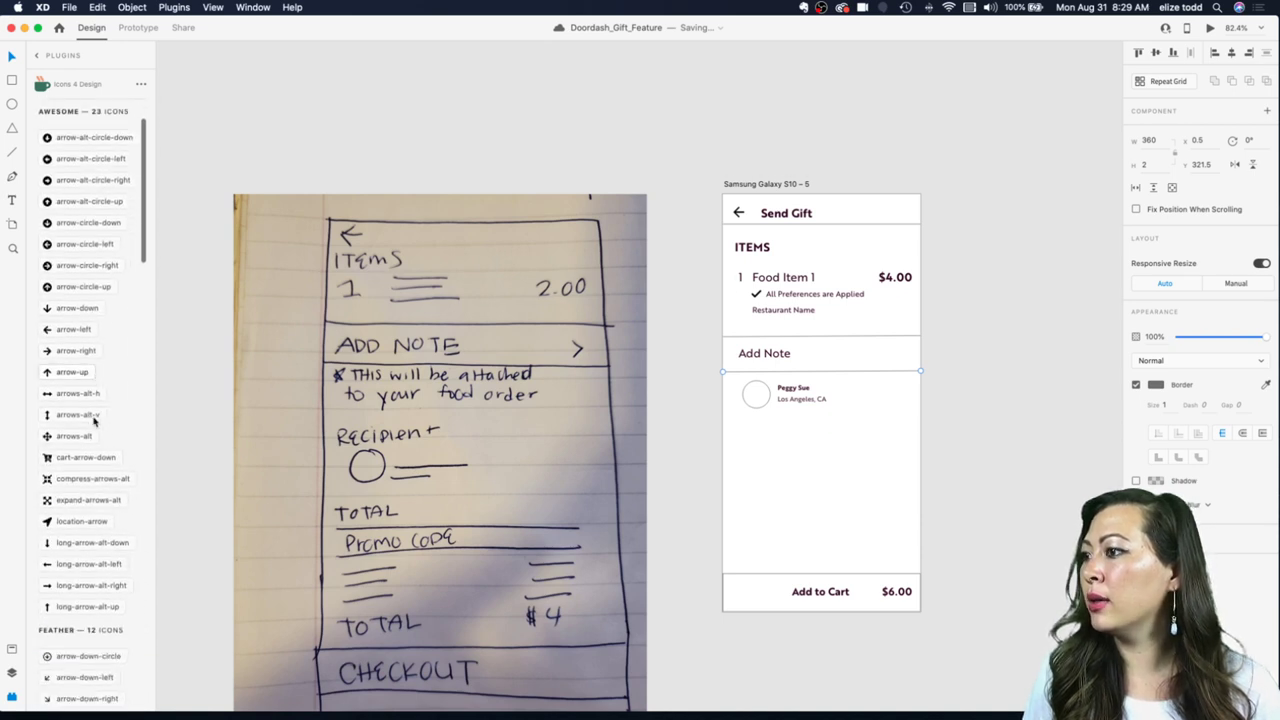
click(62, 545)
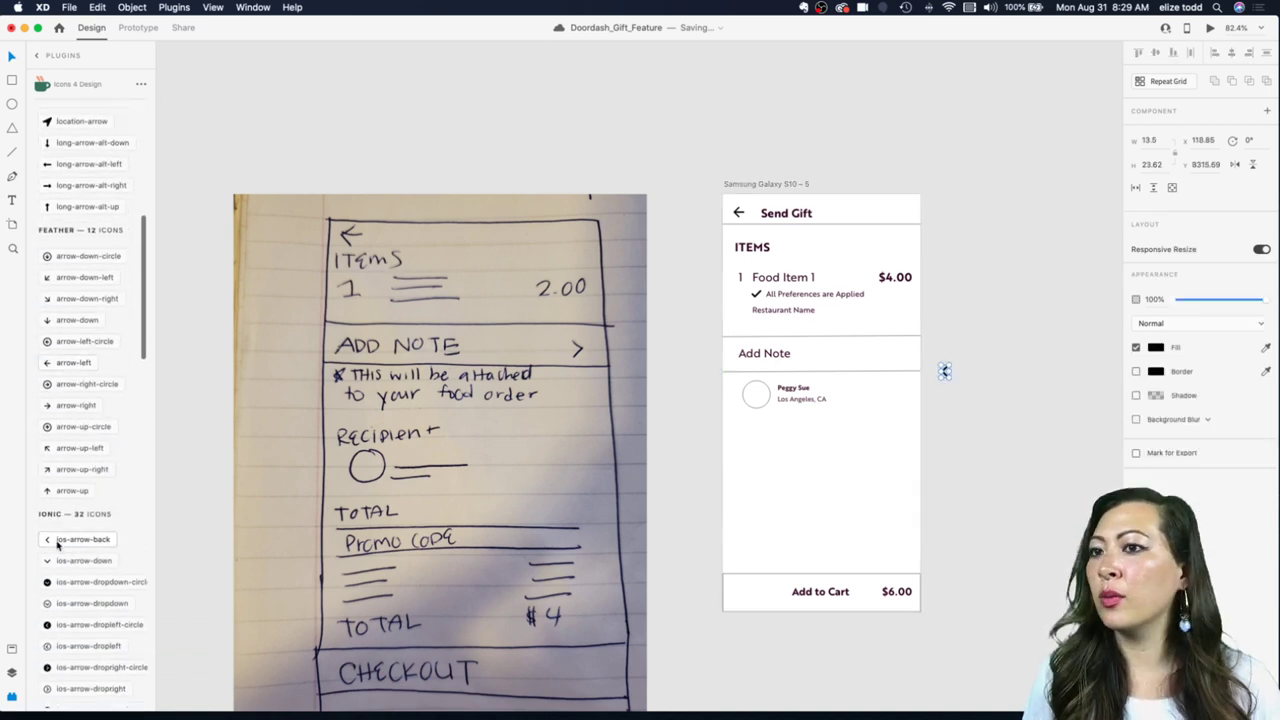
Step: Place the arrow icon at the right end of the "Add Note" row and flip it horizontally so it points right
scroll(991, 397, up, 3)
scroll(927, 367, up, 4)
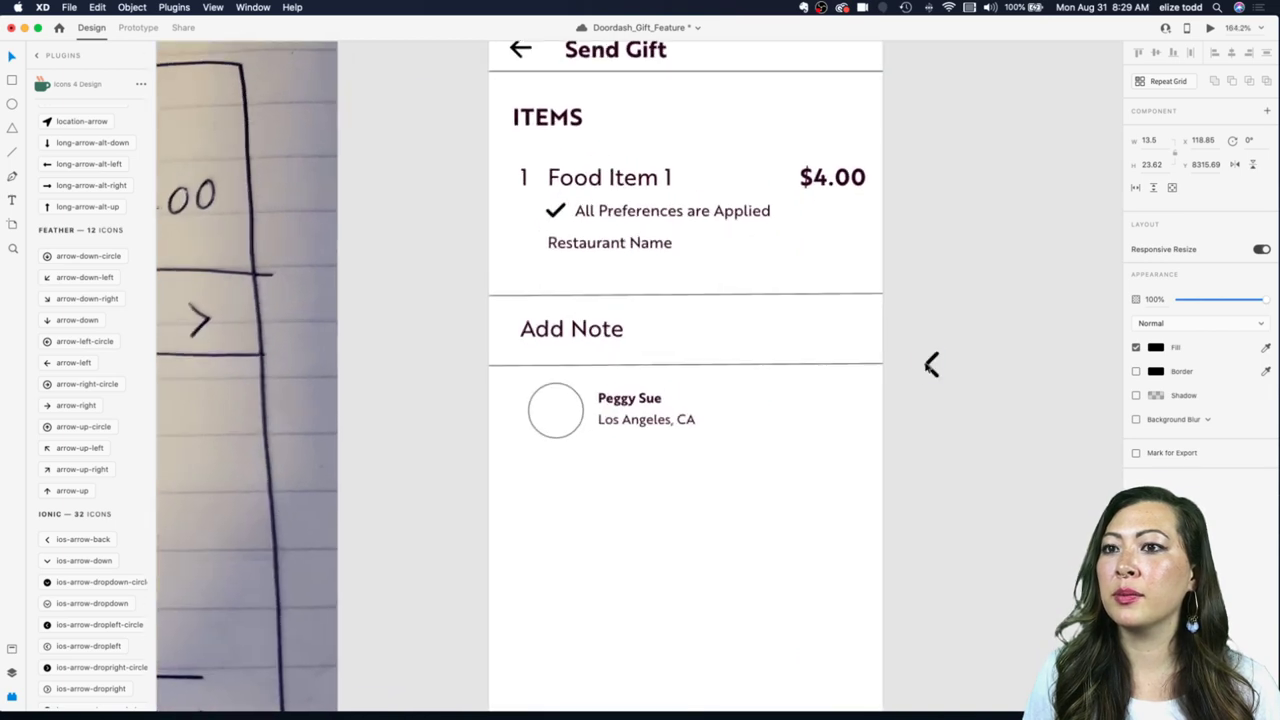
drag(931, 366, 865, 344)
click(861, 330)
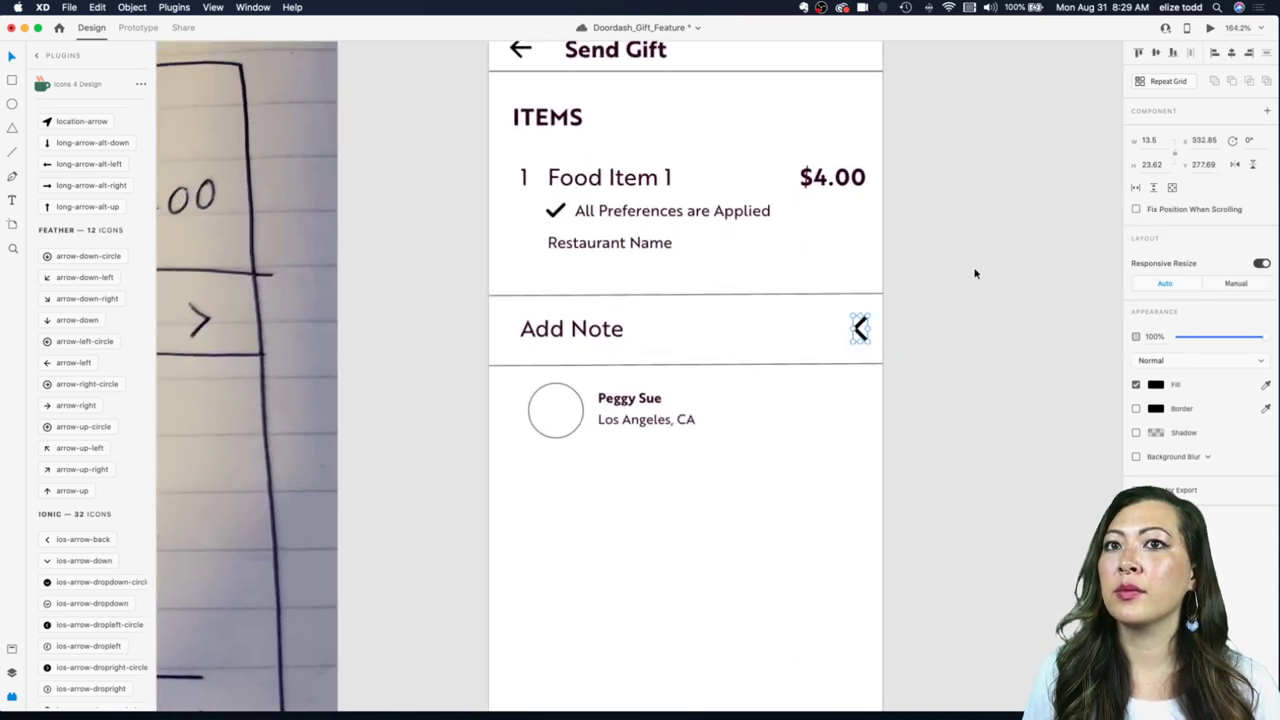
scroll(740, 398, down, 5)
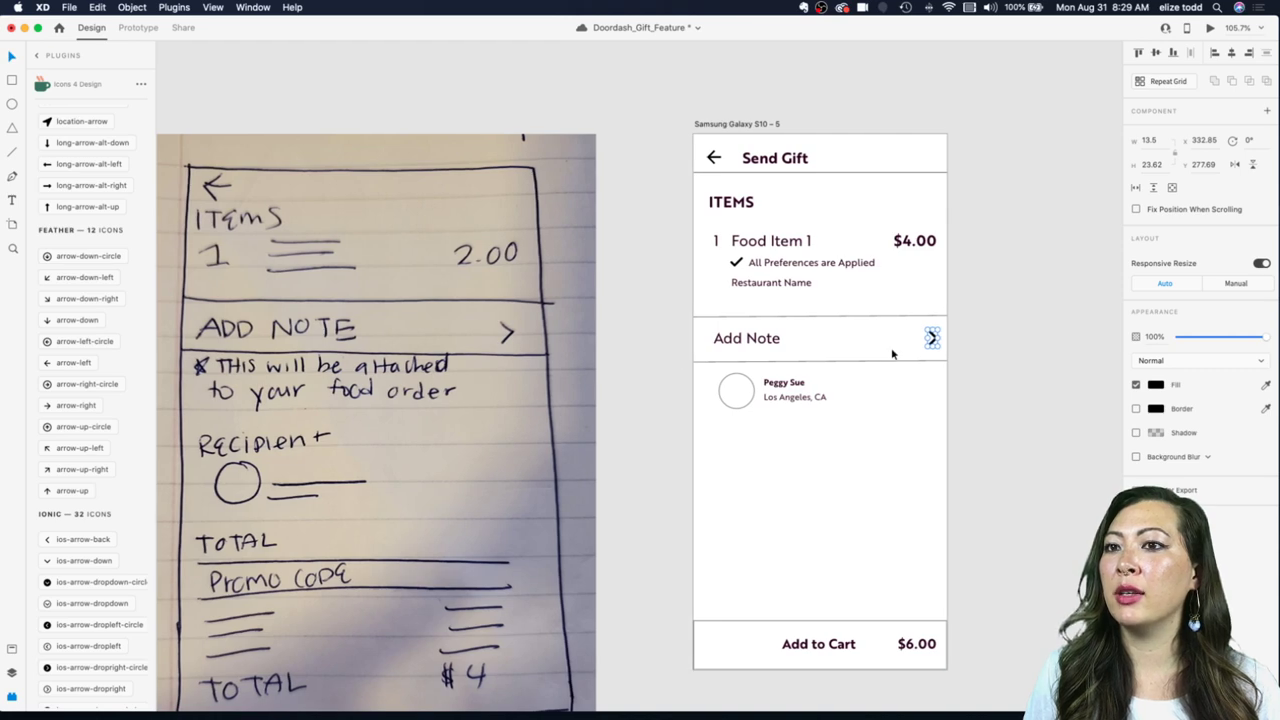
click(890, 392)
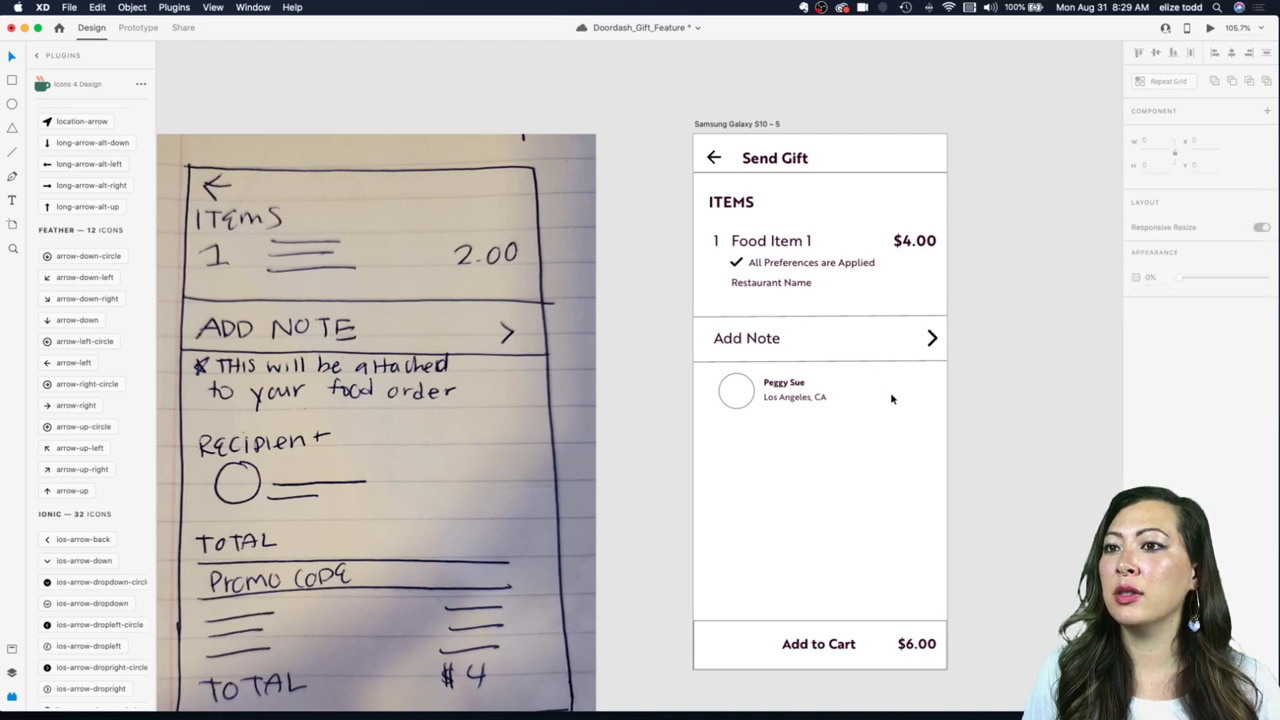
Step: Move the recipient's avatar and name group down to Y 380 and place a copy of the ITEMS heading above it at Y 351
scroll(890, 392, down, 2)
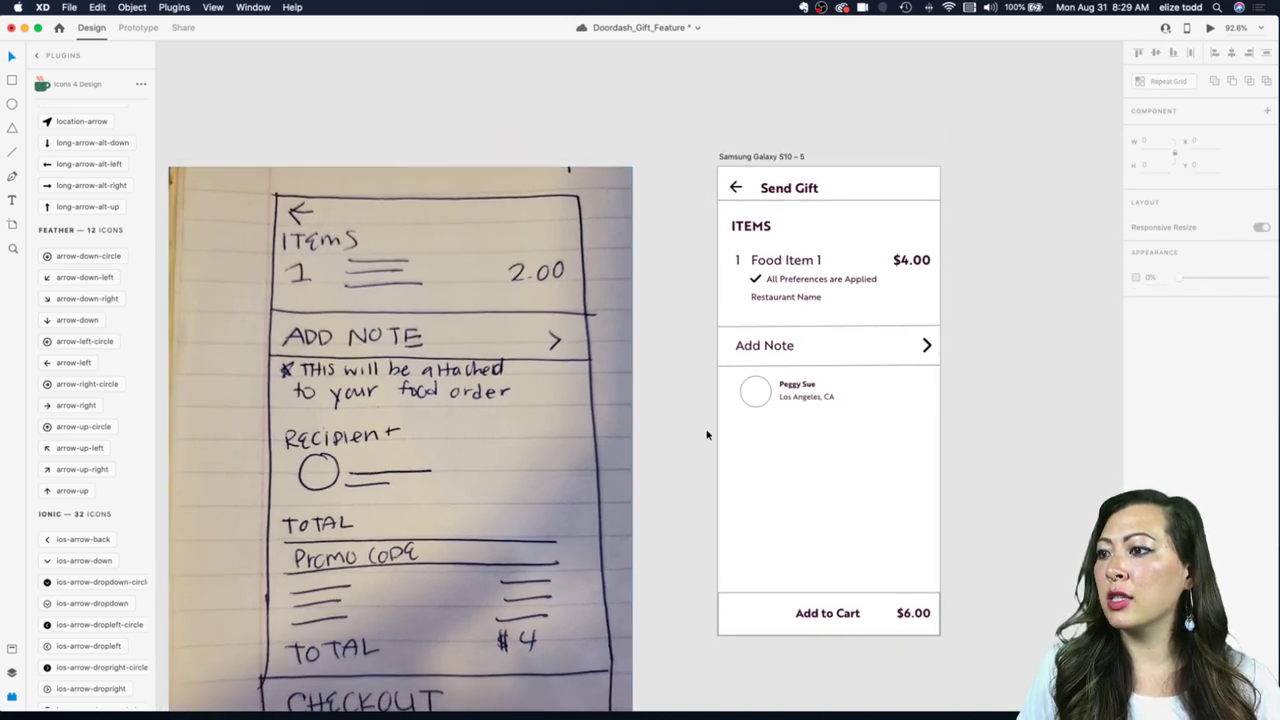
drag(840, 416, 756, 416)
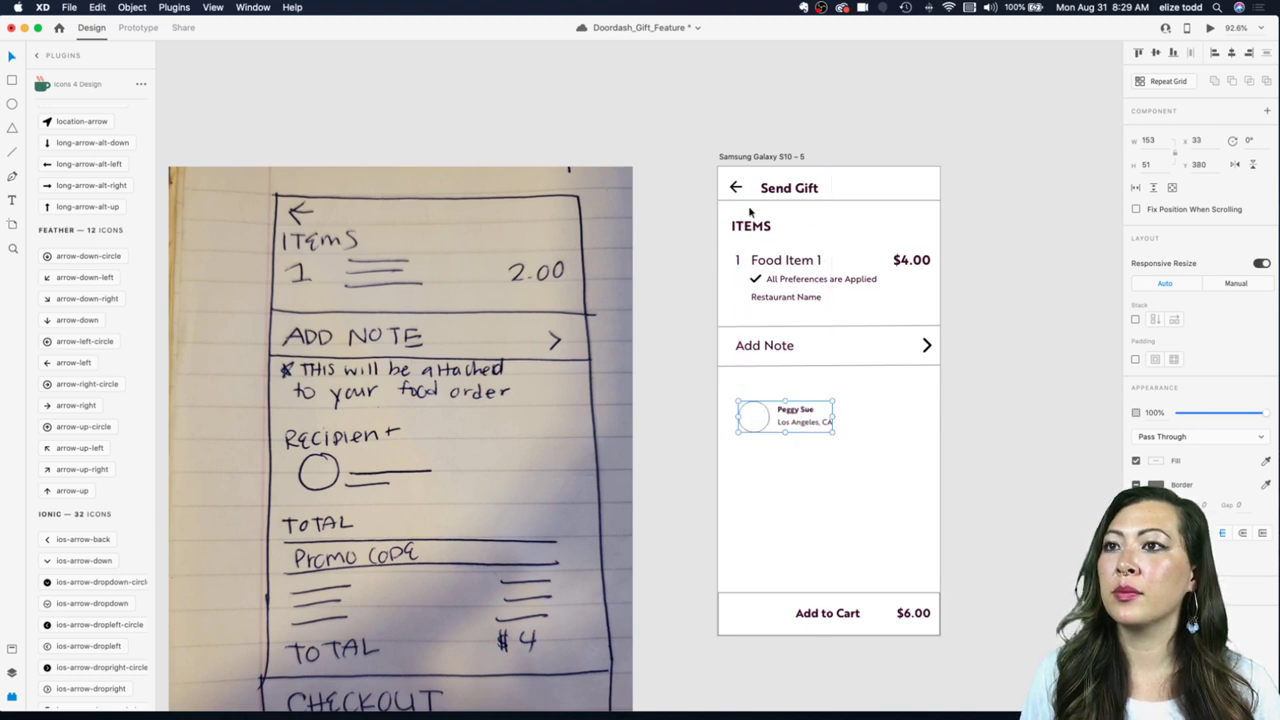
drag(751, 222, 753, 390)
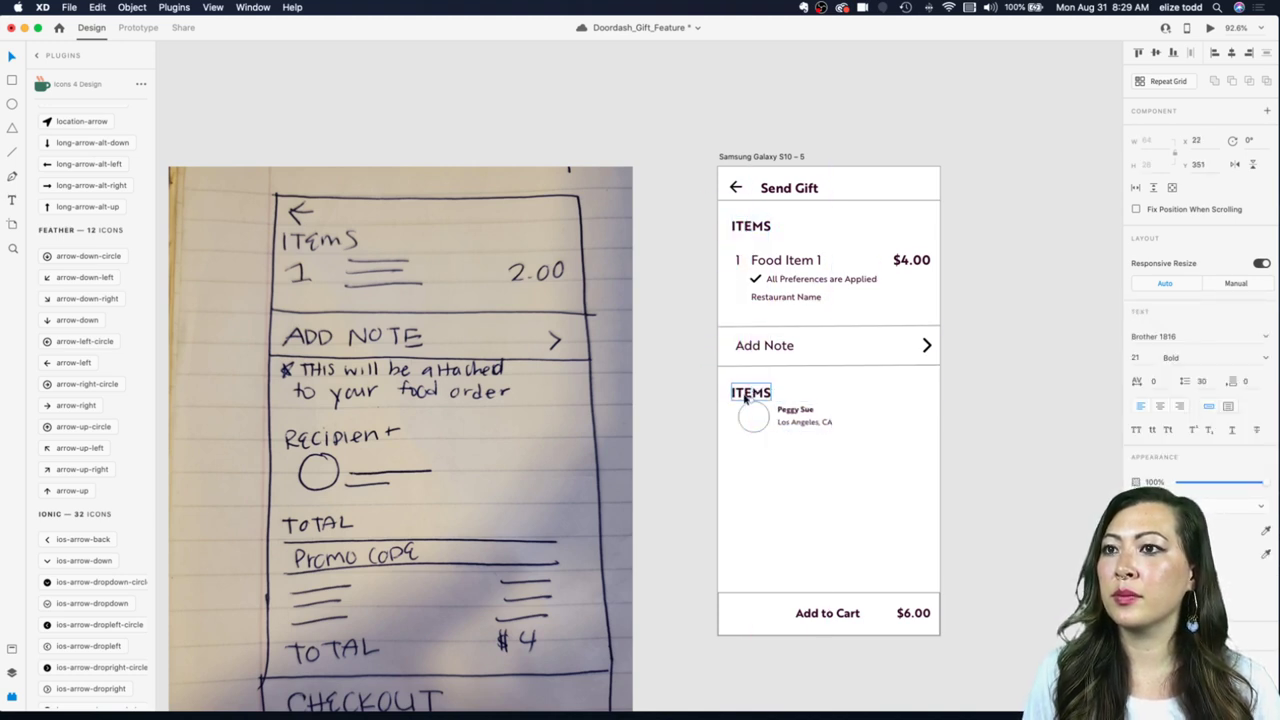
Step: Change the copied heading's text to "RECEPIENT" with the uppercase text option applied
double_click(745, 395)
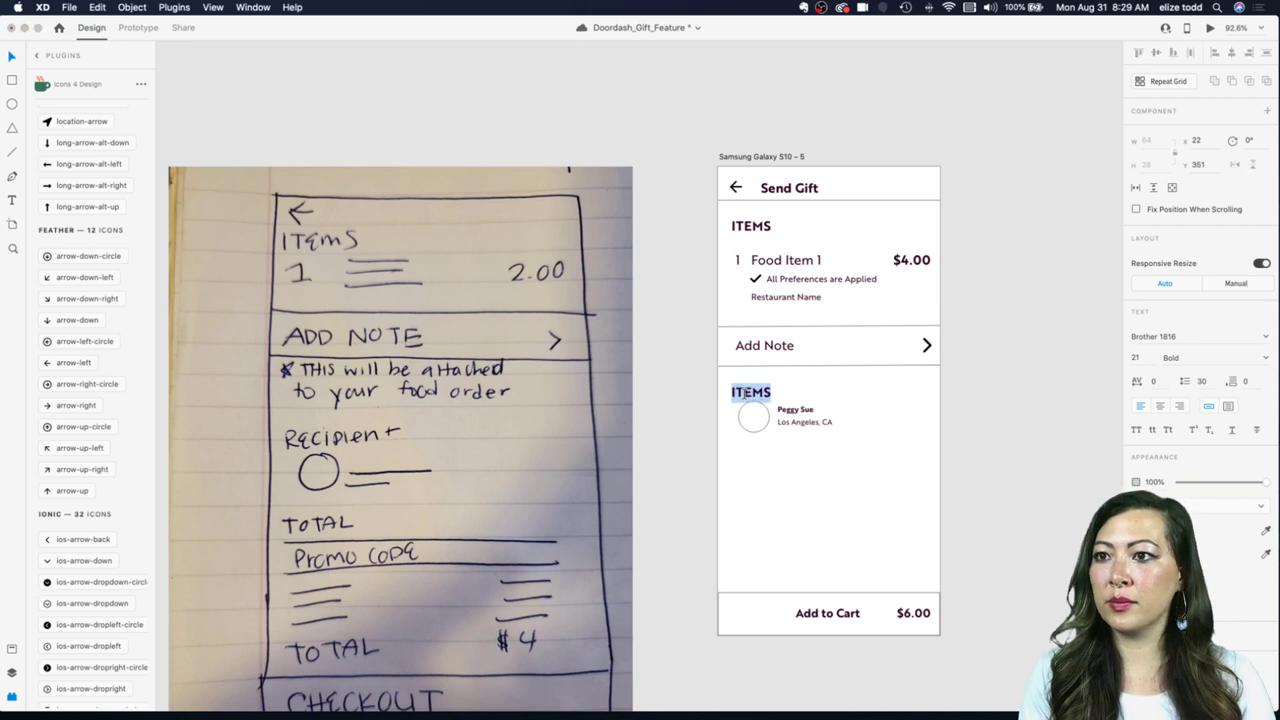
text(Rece)
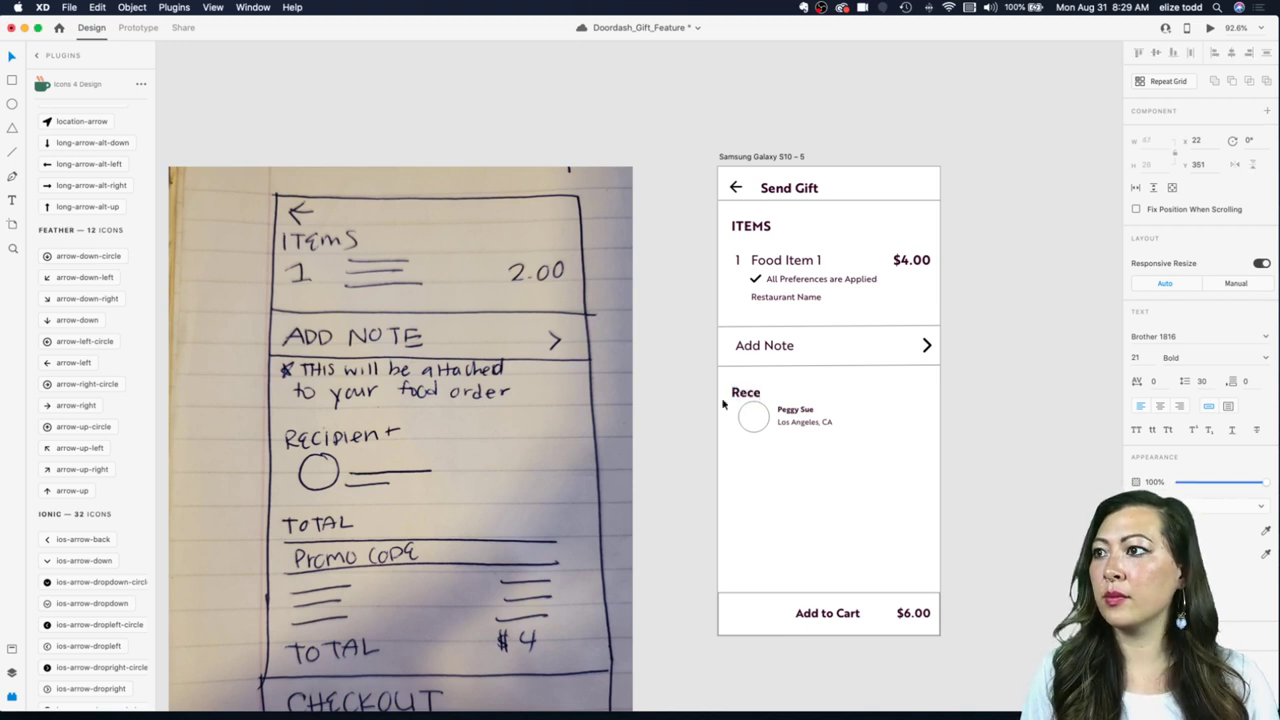
key(Escape)
scroll(720, 397, down, 5)
scroll(720, 397, left, 3)
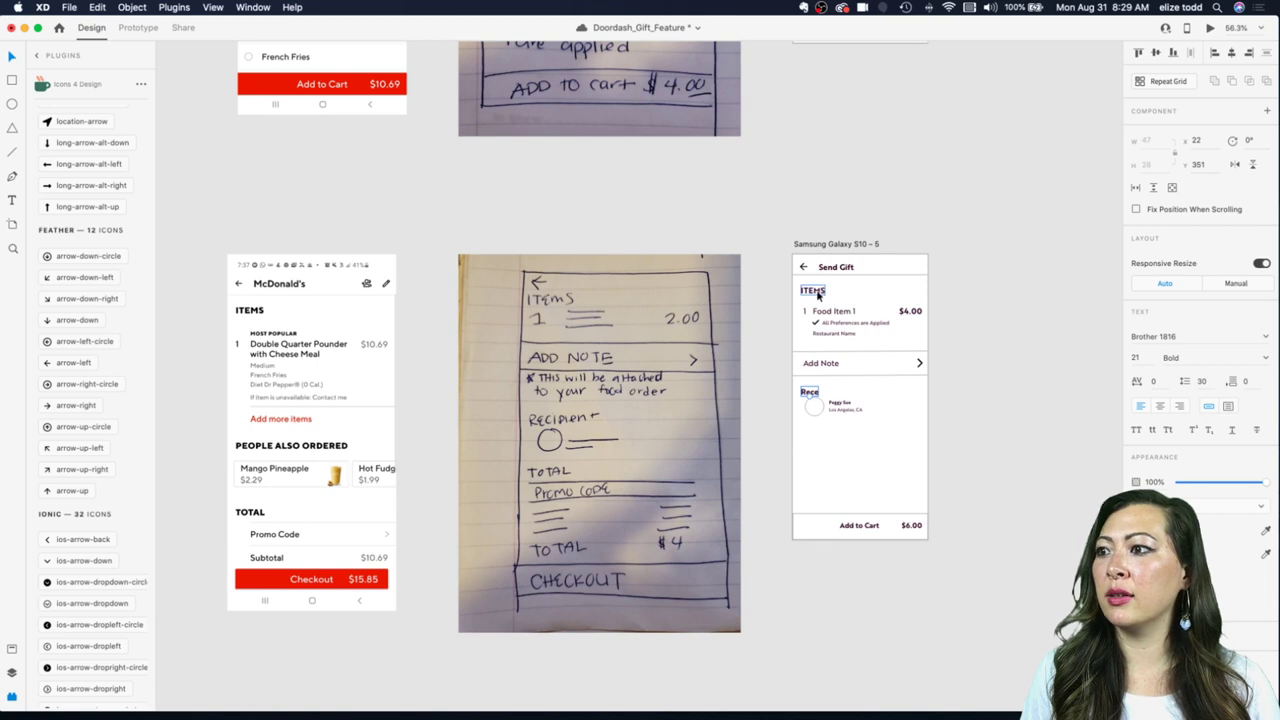
scroll(838, 447, up, 3)
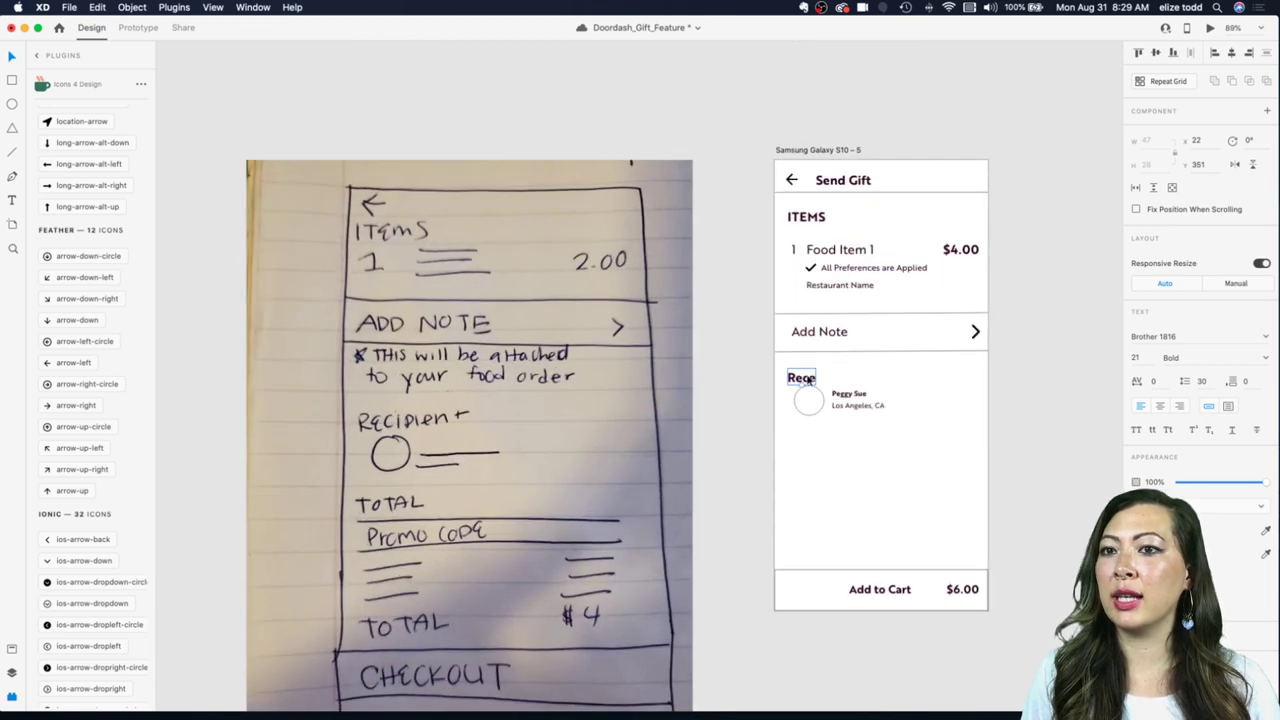
click(1137, 430)
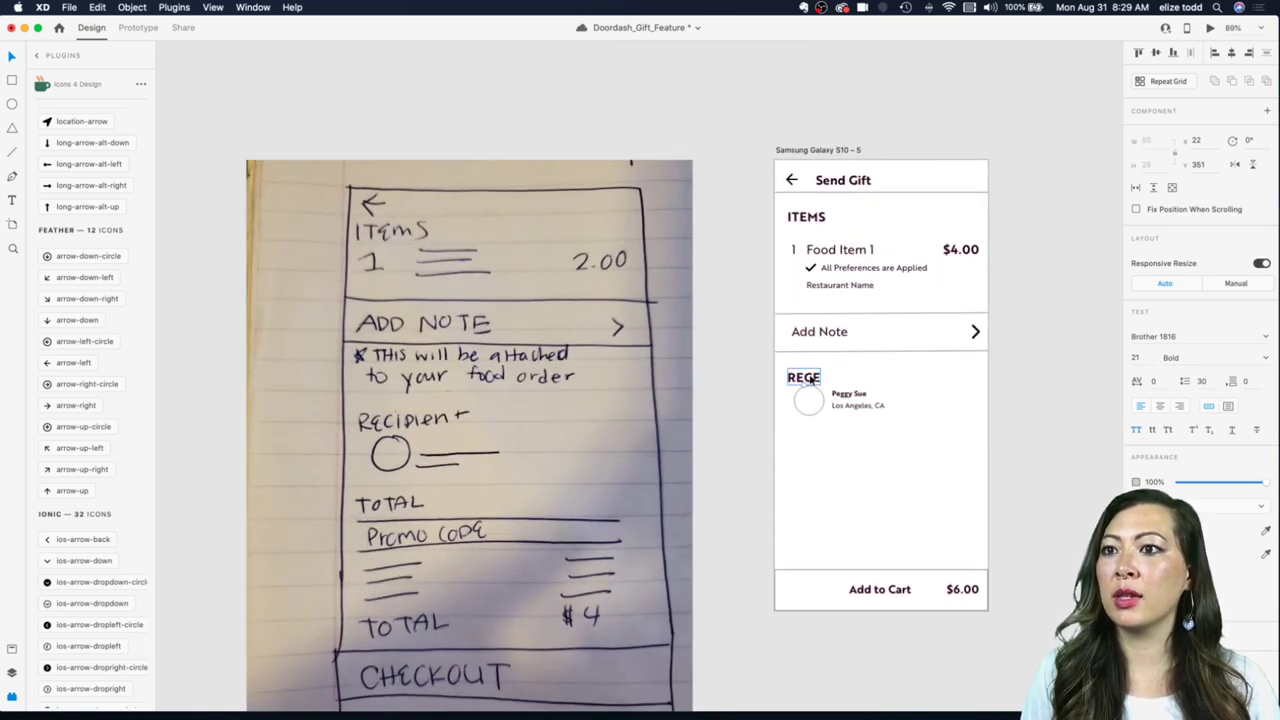
double_click(811, 379)
key(Right)
text(PIENT)
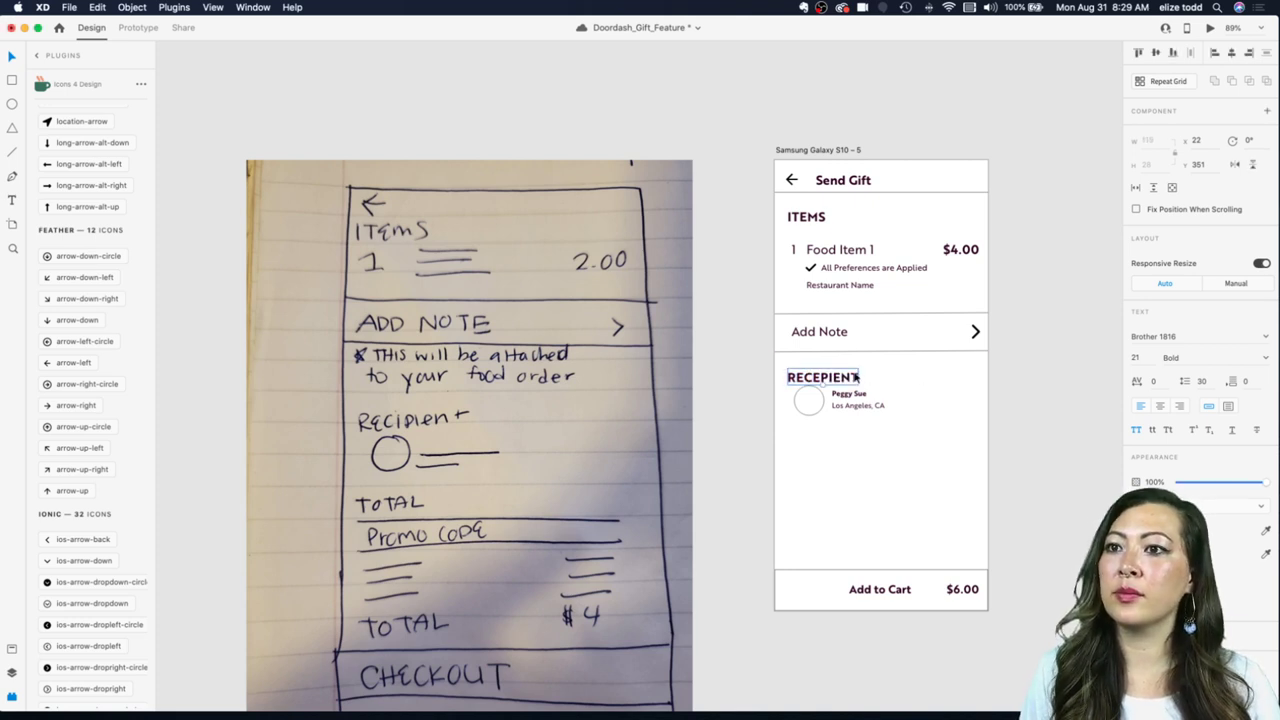
Step: Shift the RECEPIENT heading slightly right and move the recipient group down to Y 399 for more spacing
drag(855, 375, 858, 376)
drag(900, 438, 812, 413)
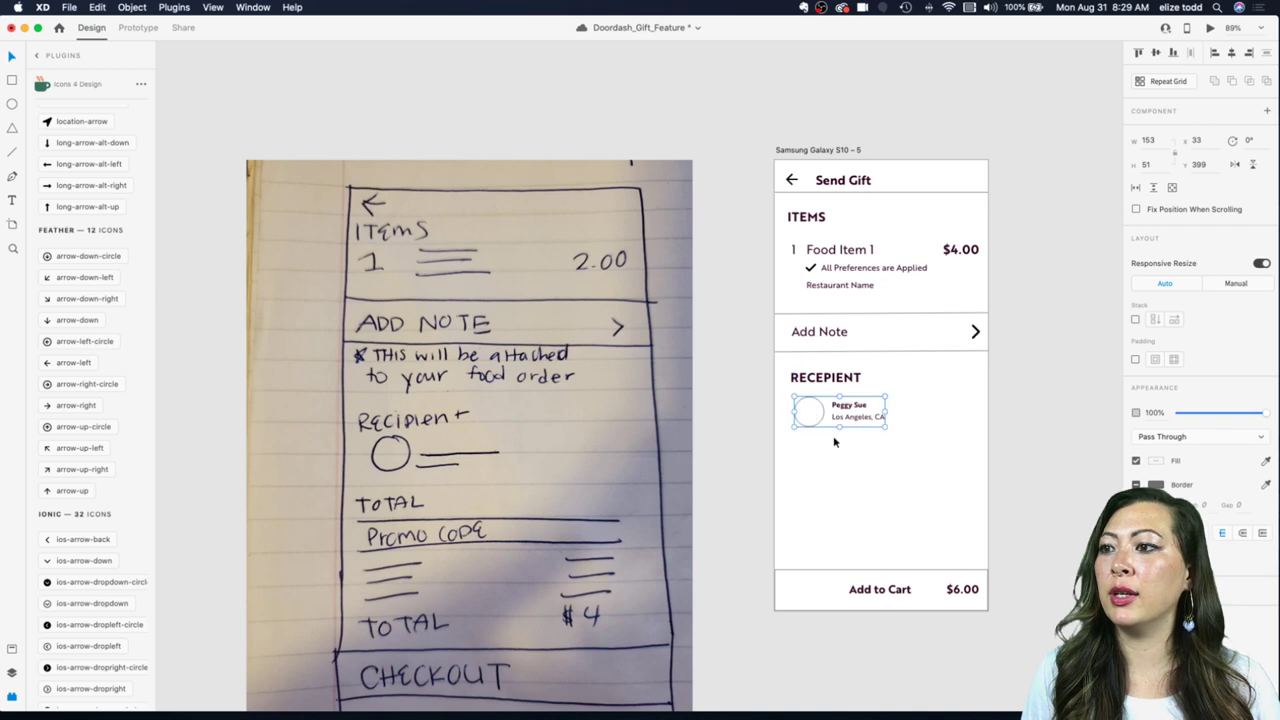
click(880, 497)
Step: Duplicate the RECEPIENT heading below the recipient group at Y 489 and change the copy's text to "TOTAL"
scroll(880, 497, down, 2)
scroll(880, 497, down, 3)
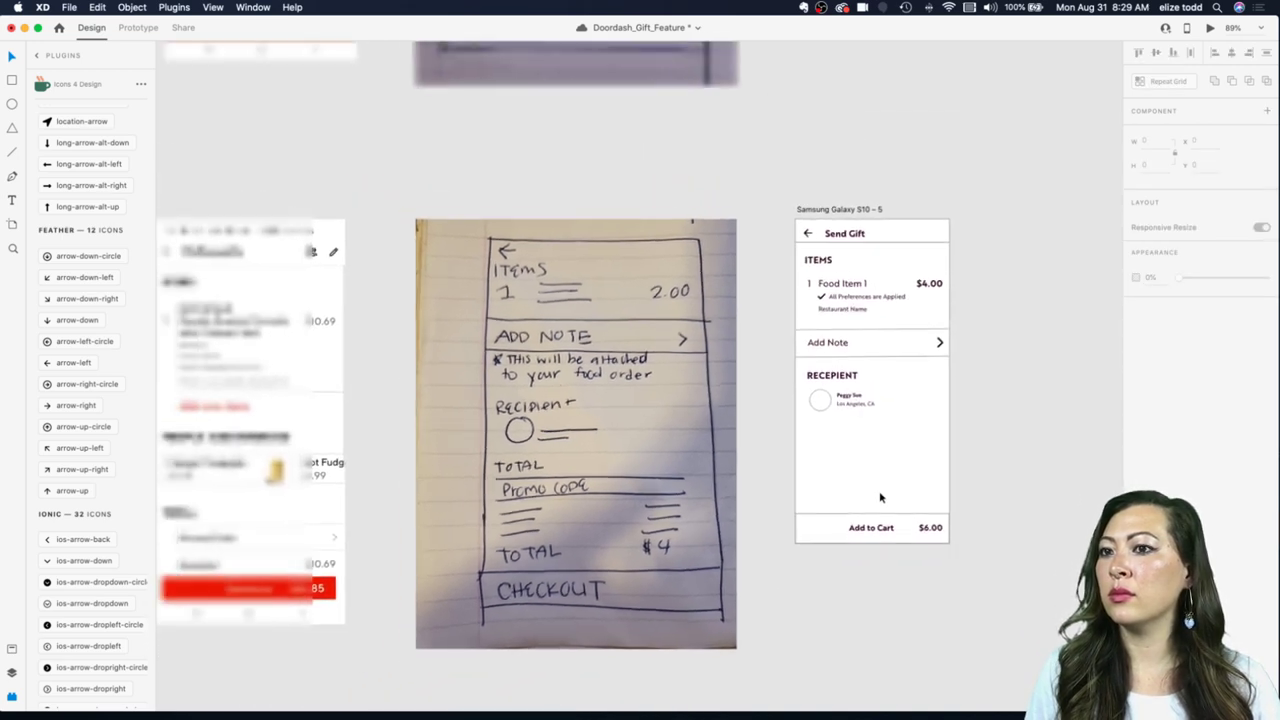
scroll(880, 497, left, 4)
scroll(880, 497, right, 3)
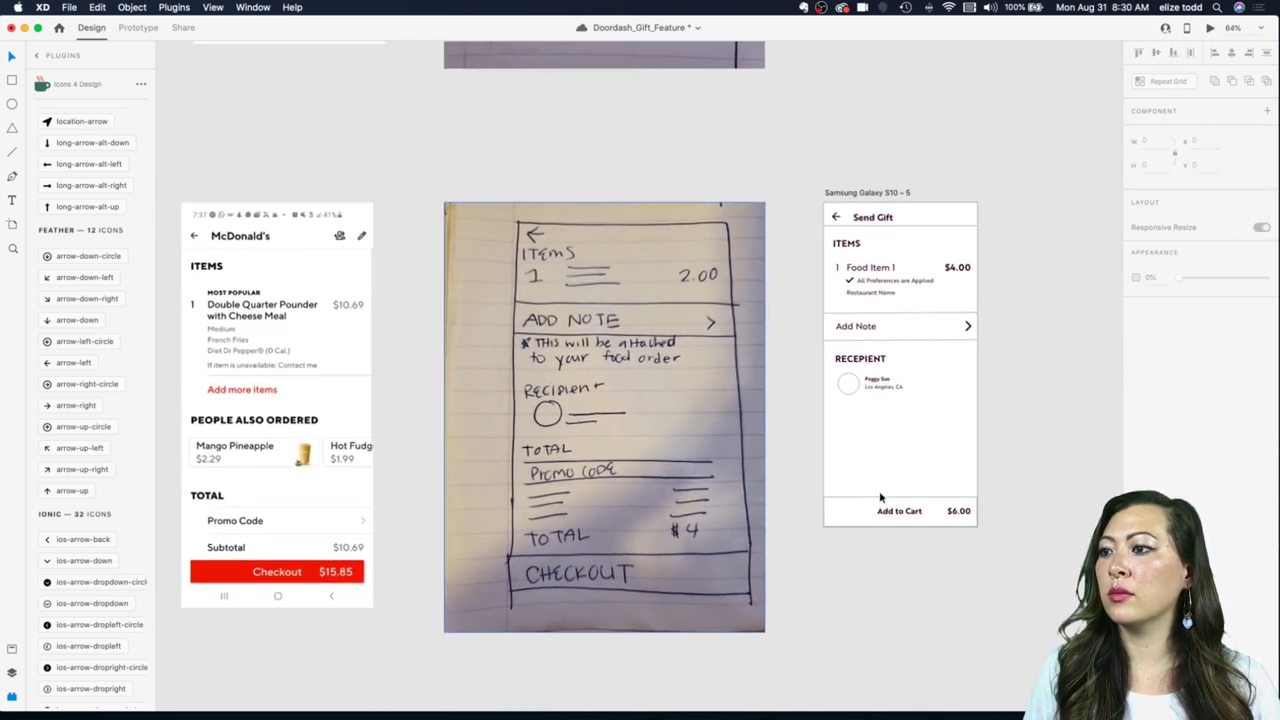
click(868, 370)
drag(868, 370, 863, 420)
double_click(863, 413)
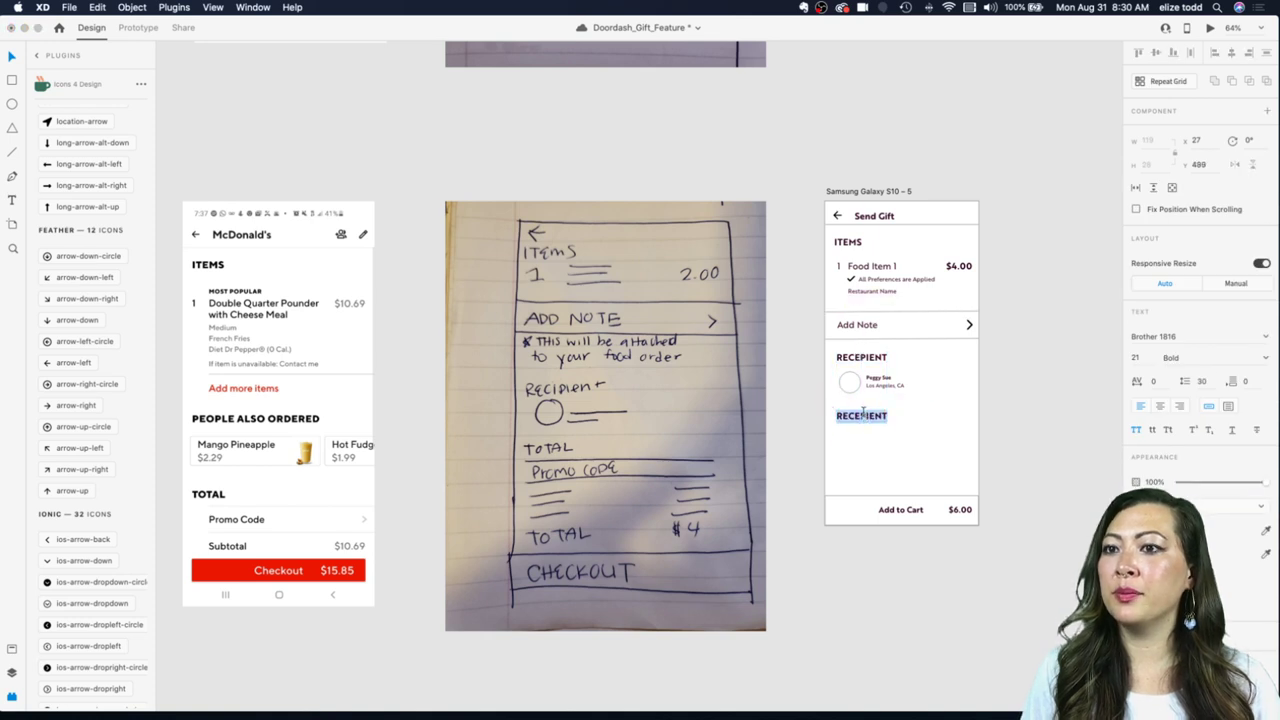
text(TOTAL)
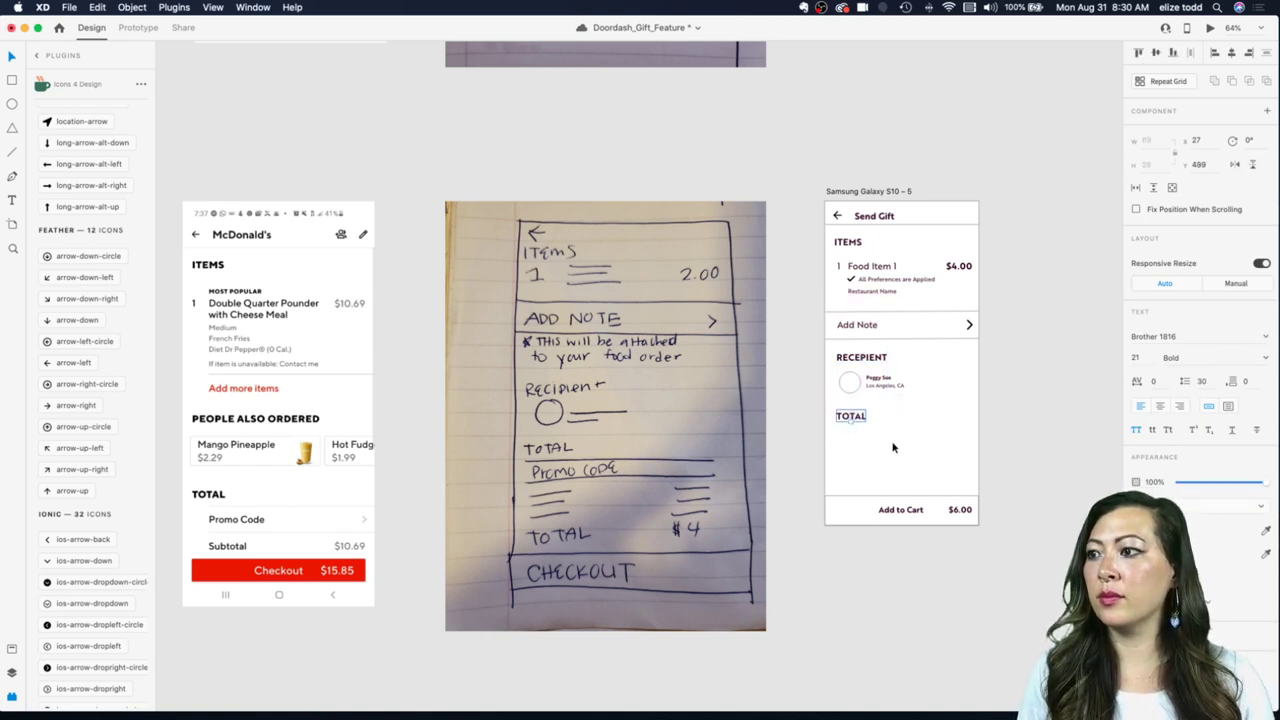
Step: Change the "Add to Cart" label in the checkout artboard's bottom bar to "Checkout"
click(900, 509)
double_click(900, 509)
text(Ch)
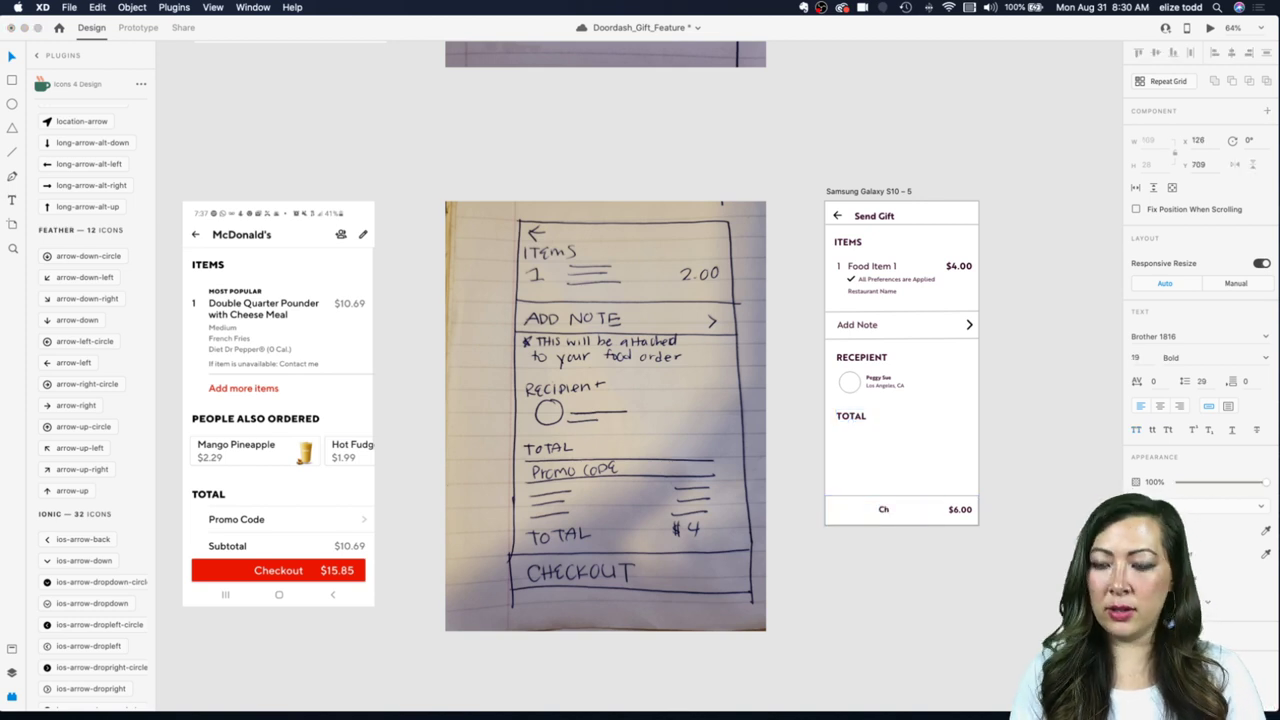
text(eckout)
key(Escape)
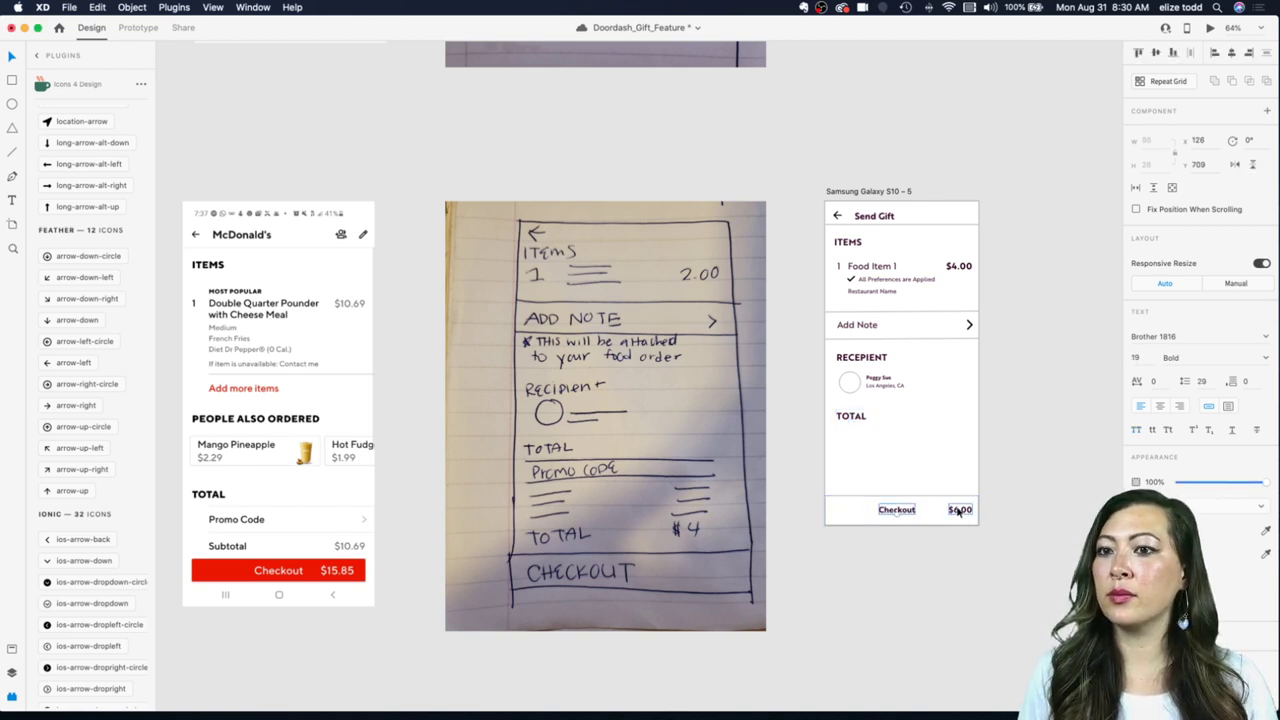
Step: Group the "Add Note" text with its two divider lines and place a copy below TOTAL at Y 537.5
click(277, 517)
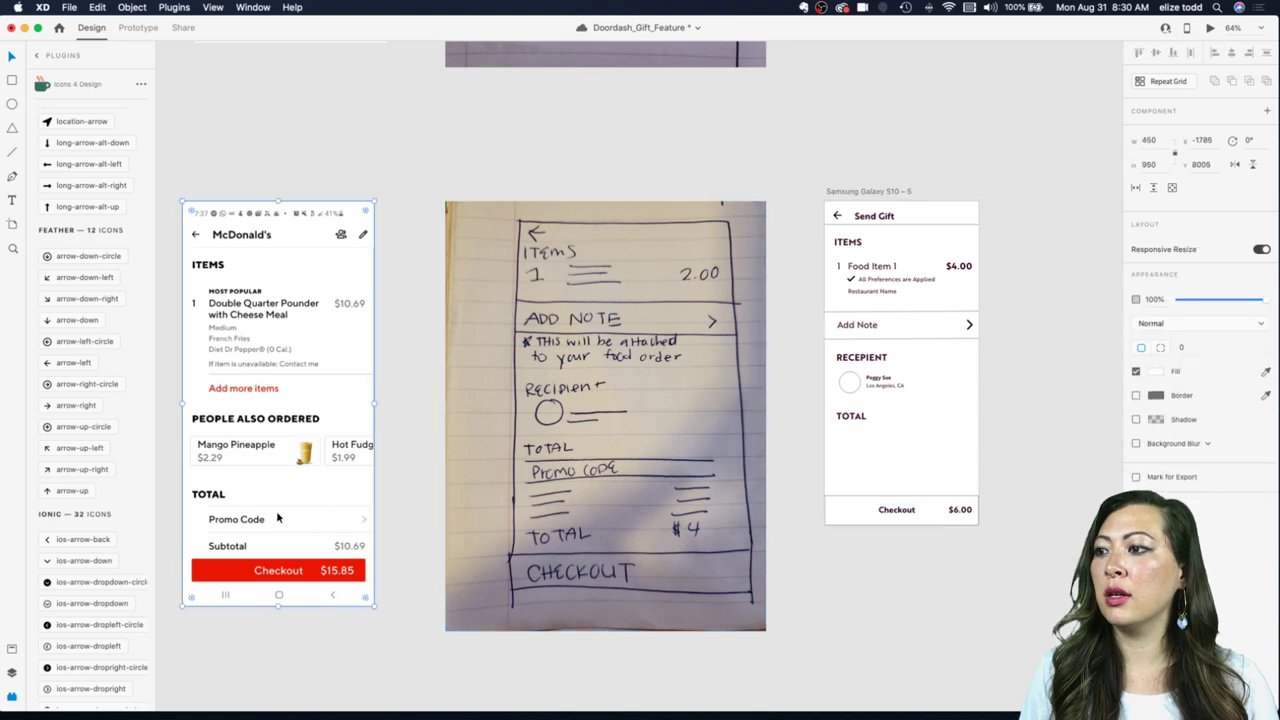
click(868, 313)
click(857, 323)
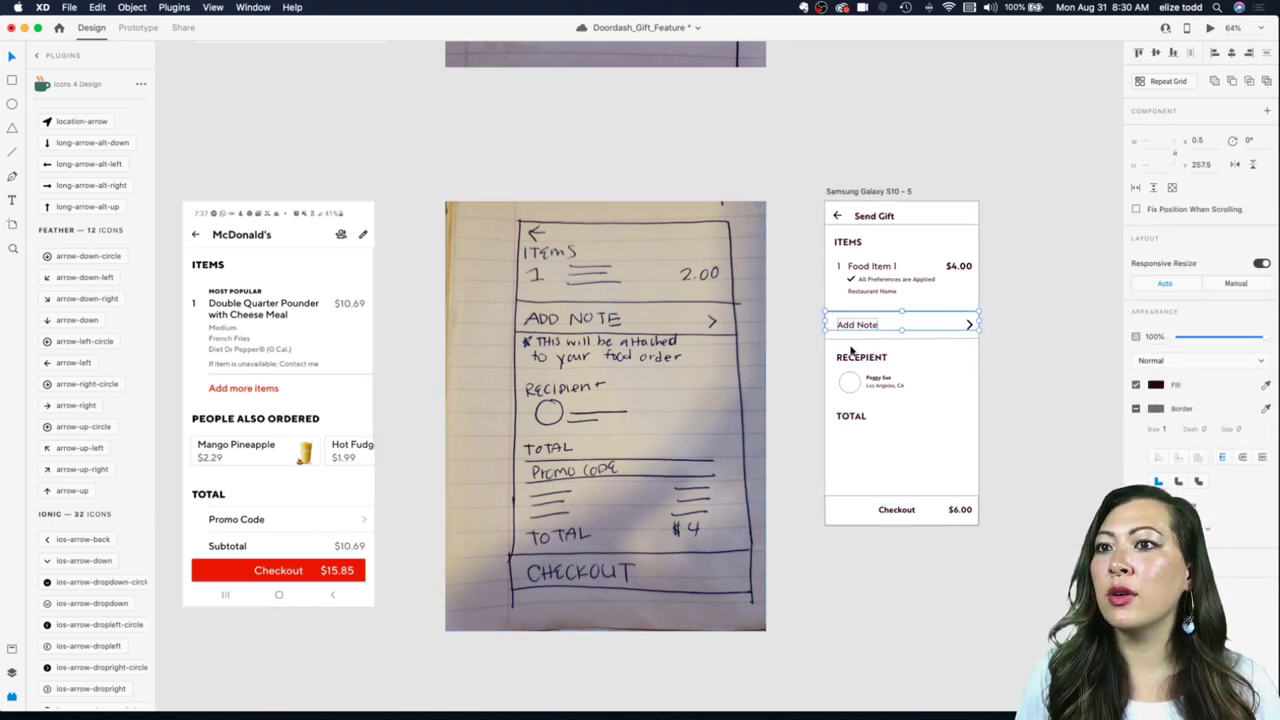
shift+click(851, 340)
key(super+g)
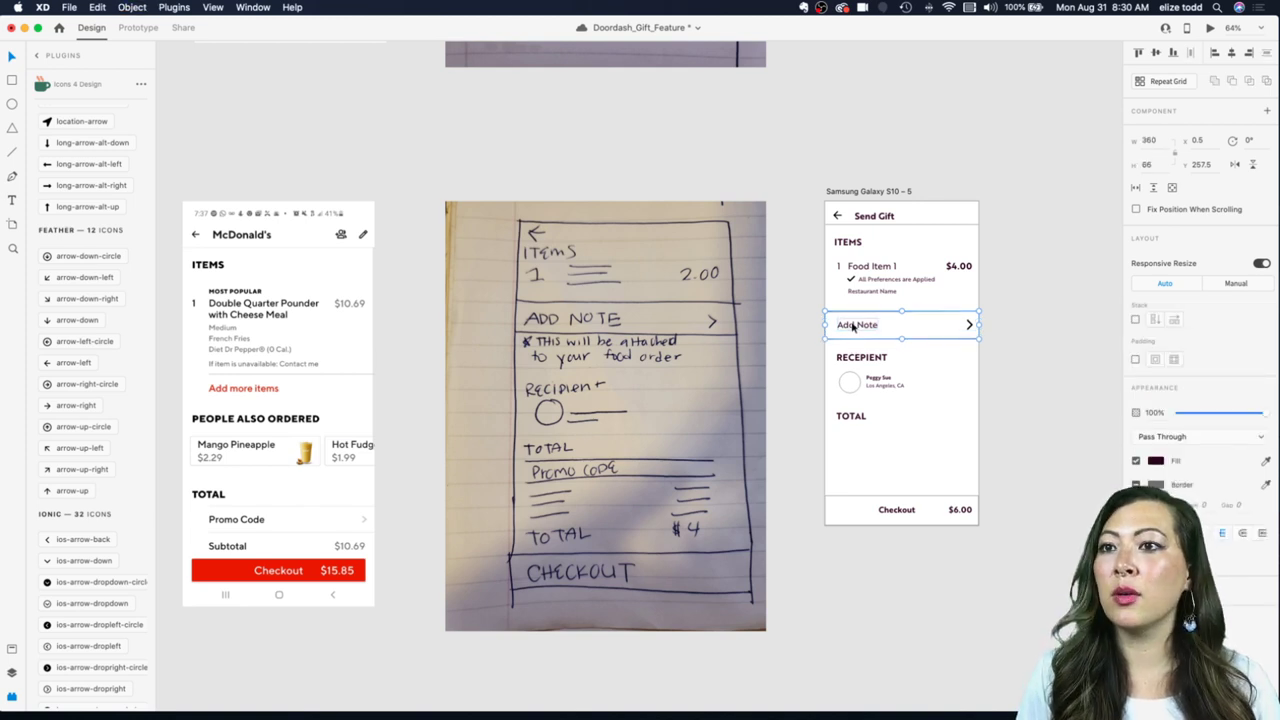
alt+drag(854, 326, 864, 444)
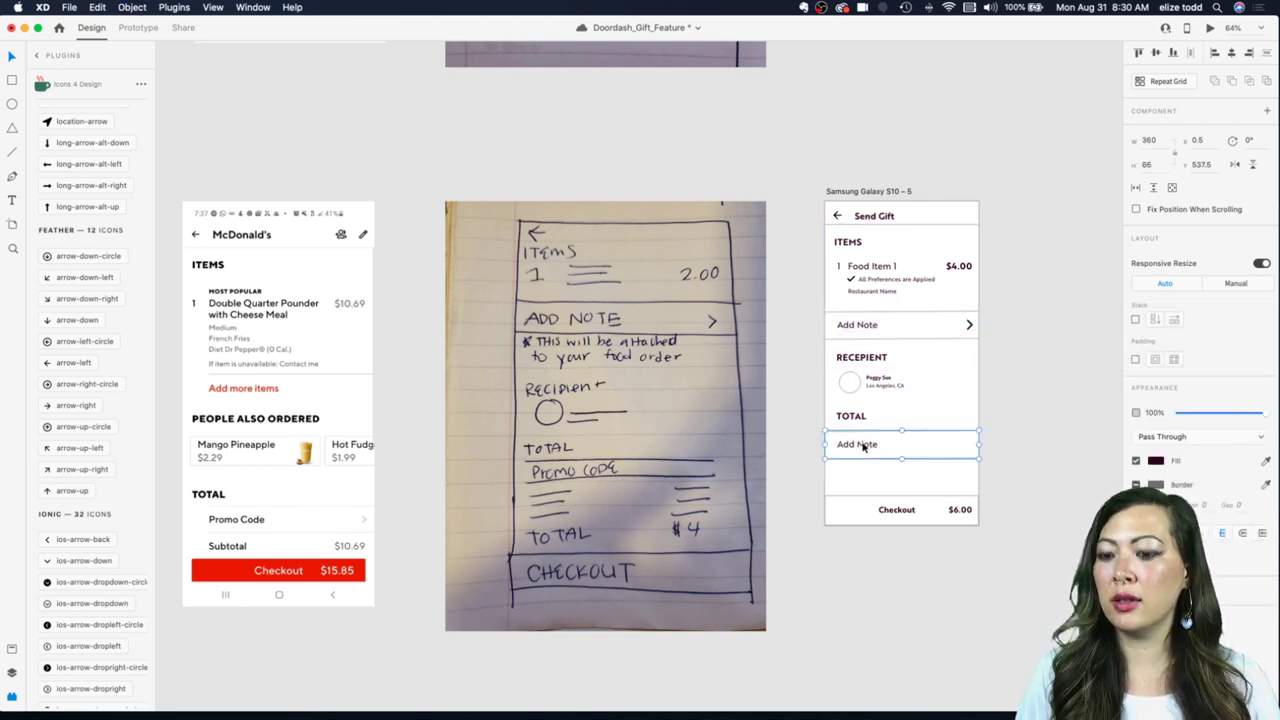
Step: Change the text in the copied row below TOTAL to "Promo Code"
double_click(863, 444)
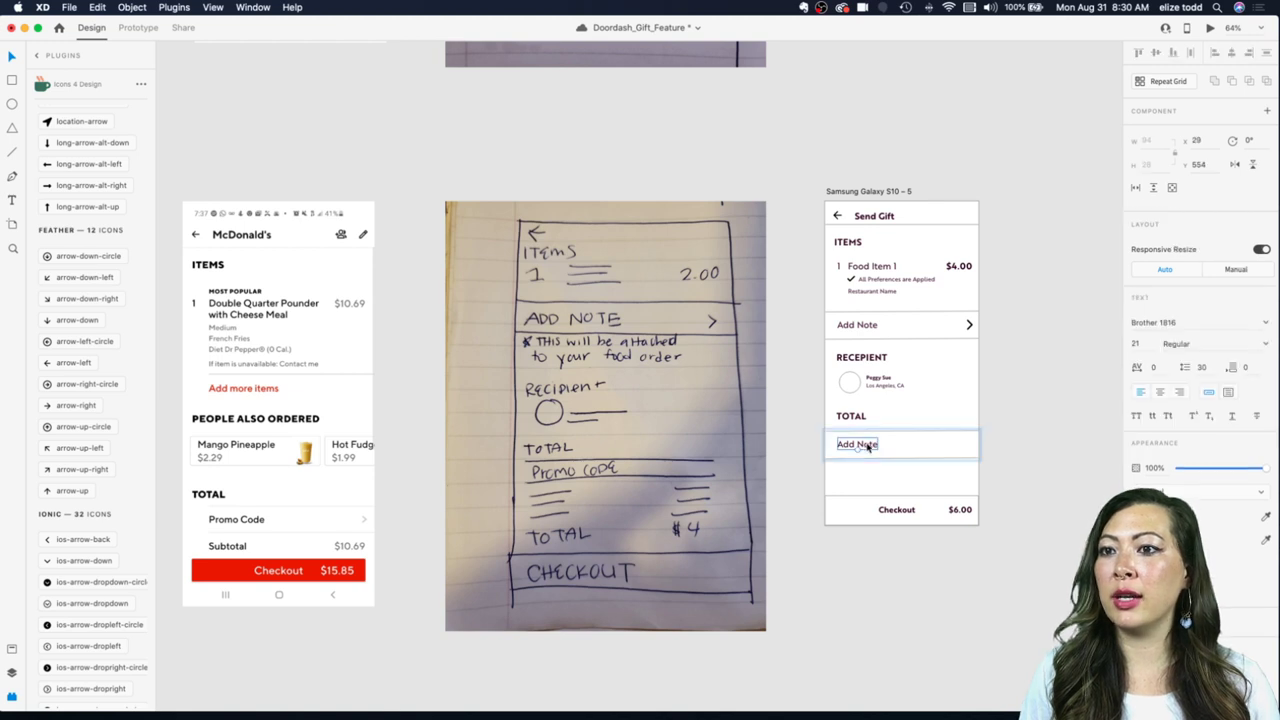
double_click(863, 444)
text(Promo)
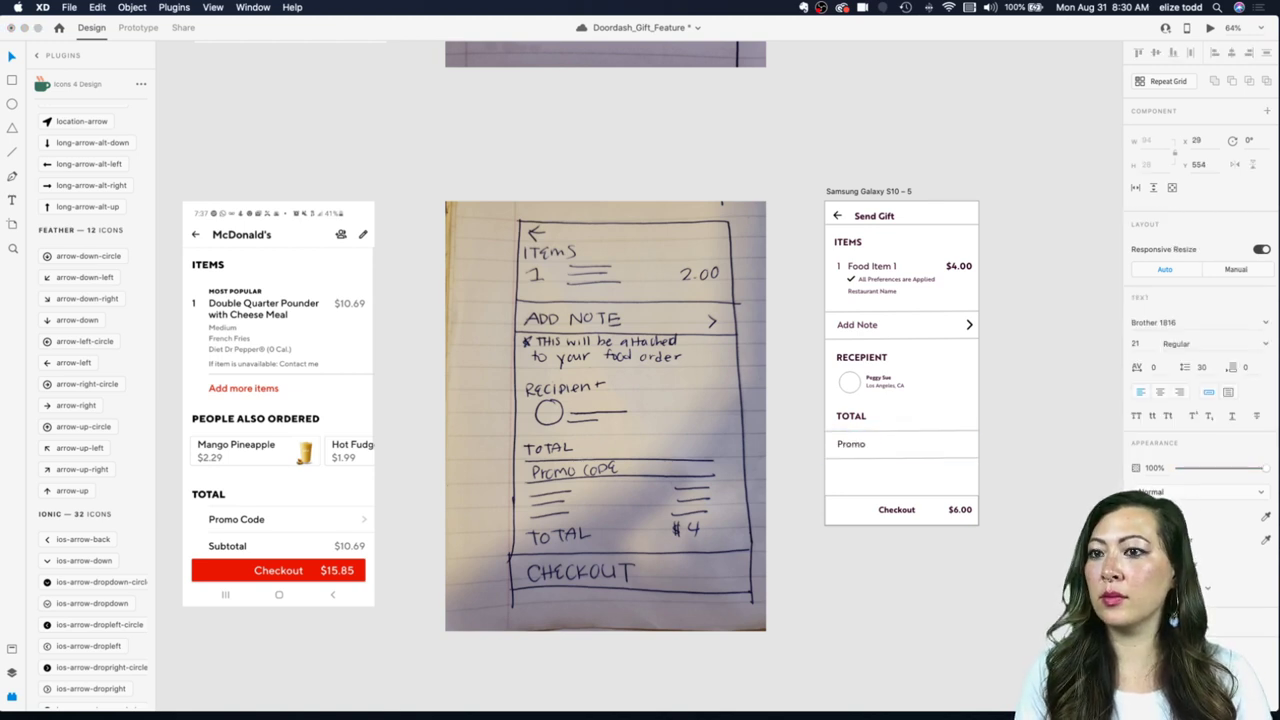
text( Code)
key(Escape)
click(891, 472)
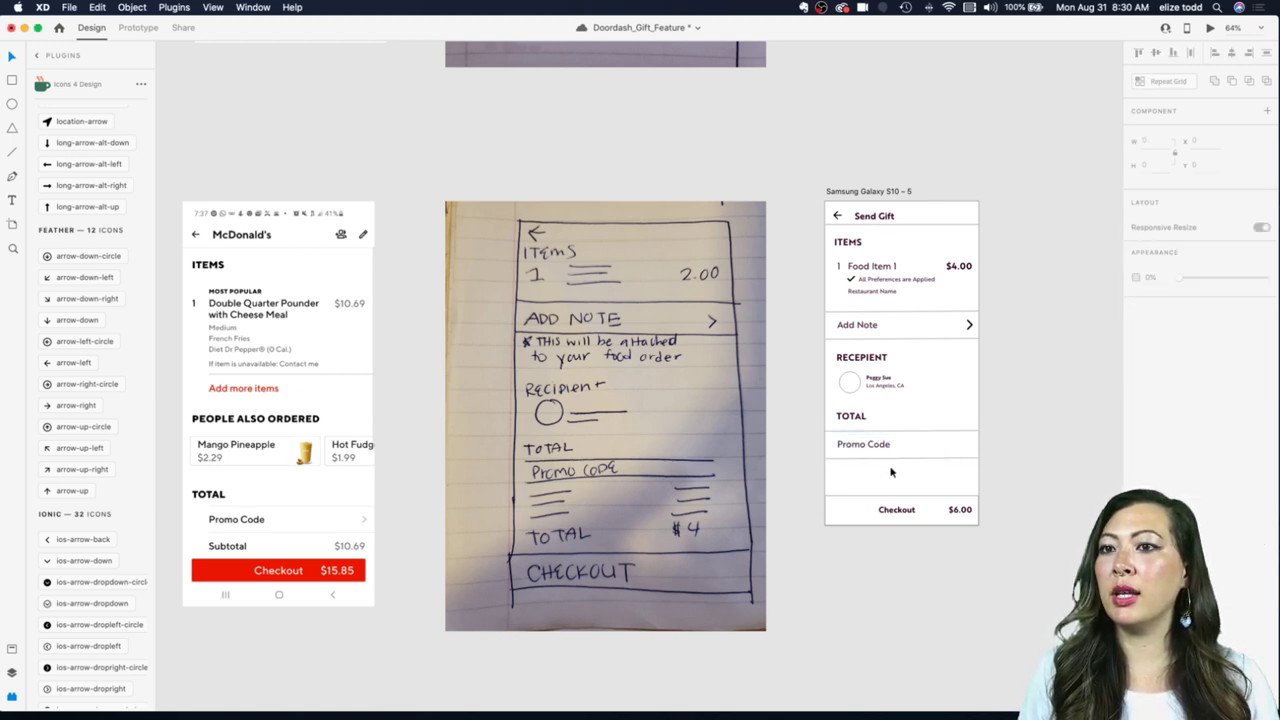
click(833, 437)
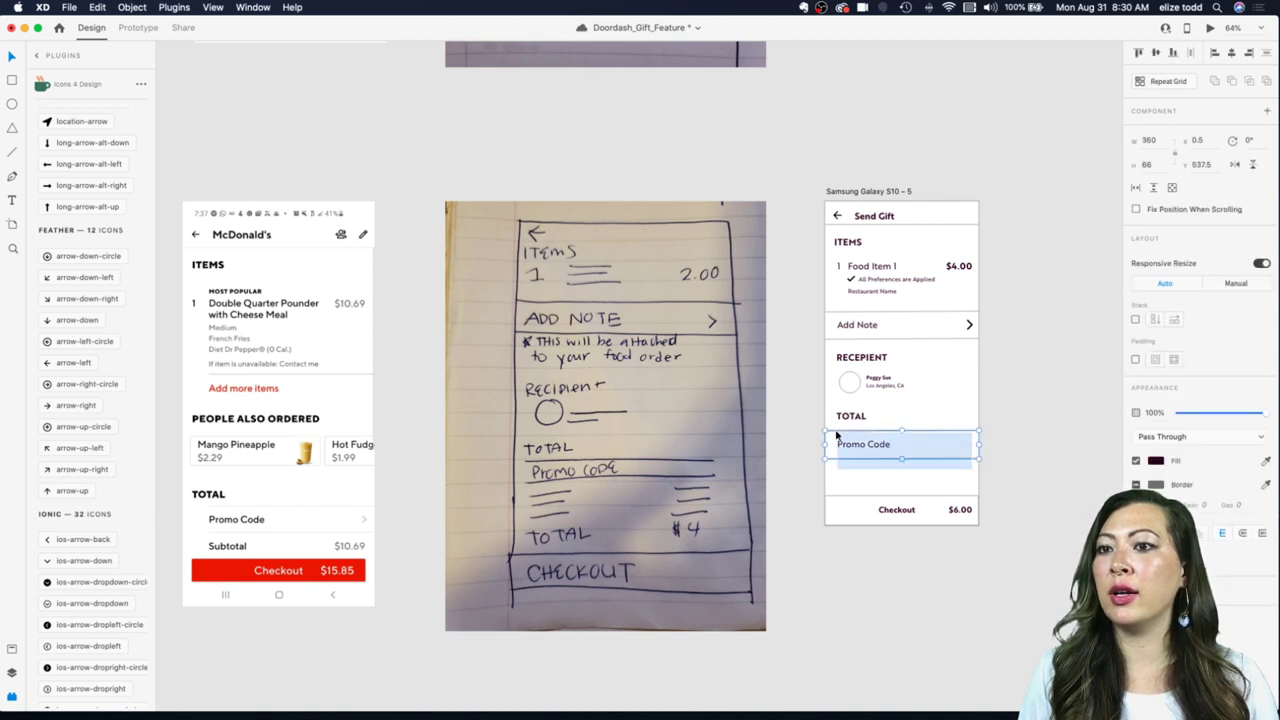
Step: Duplicate the Promo Code row directly below itself, delete the copy's upper divider line and place the copy at Y 624
drag(840, 431, 848, 468)
key(super+z)
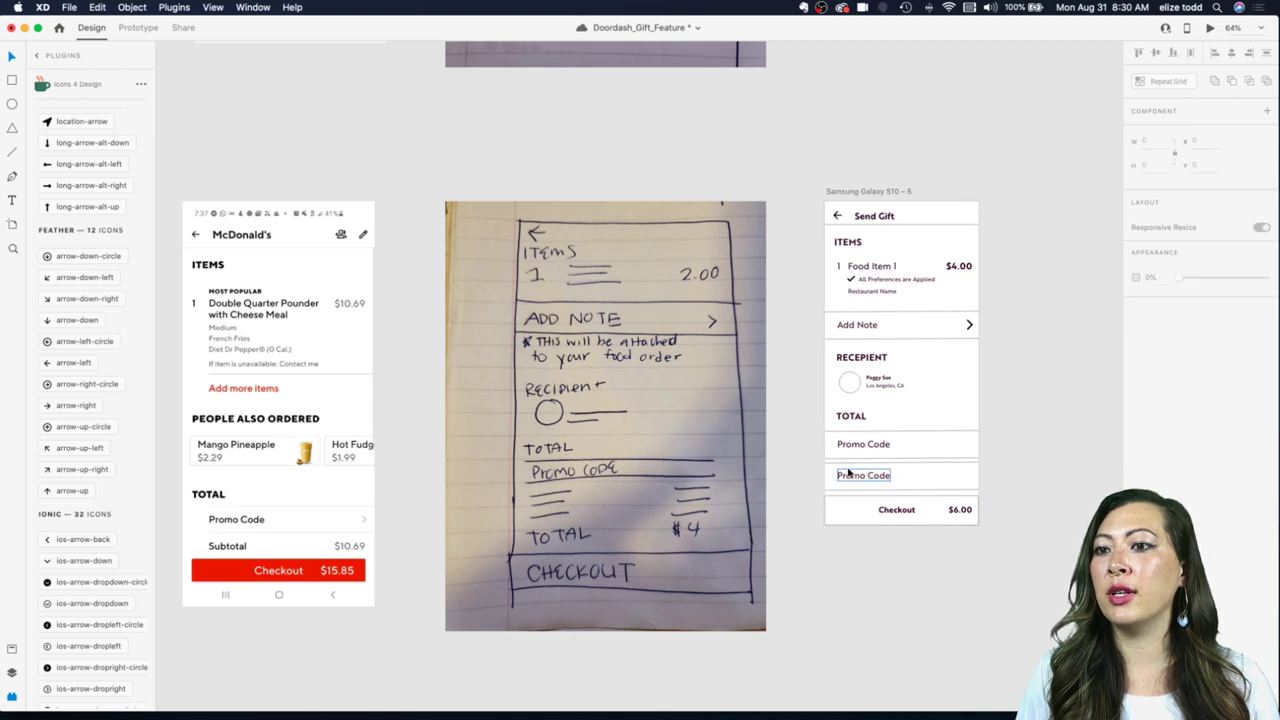
key(BackSpace)
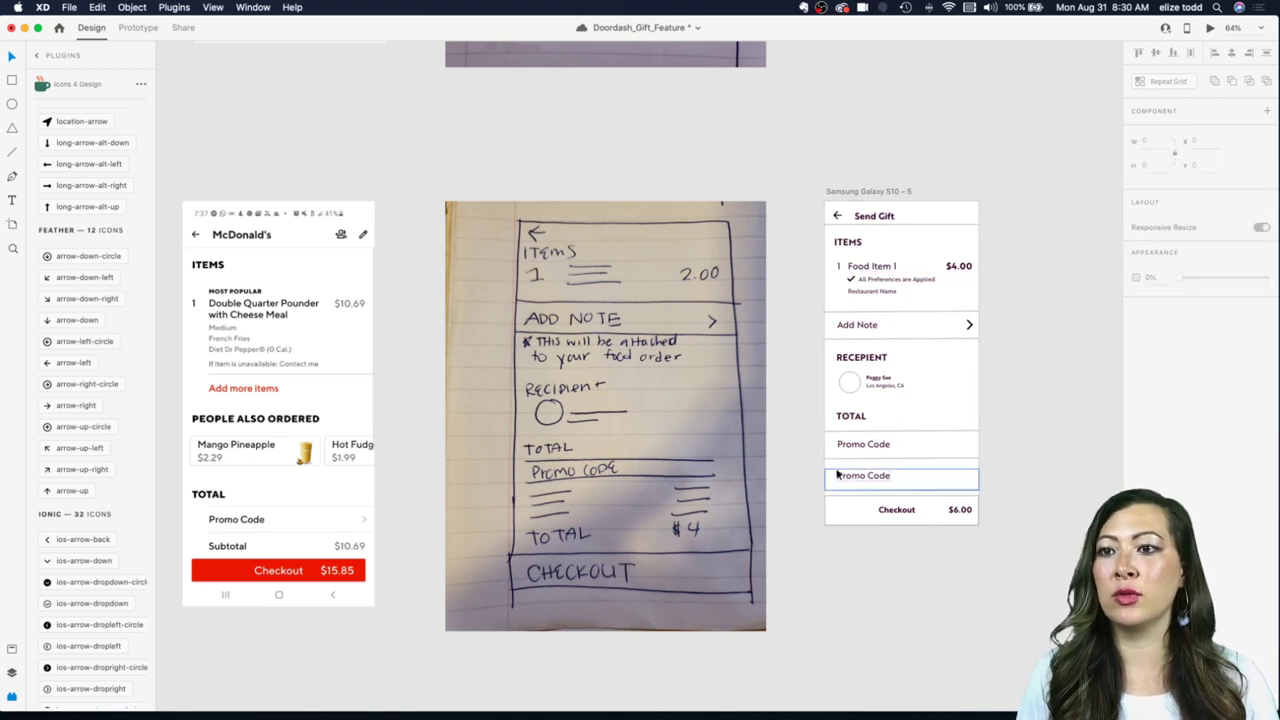
drag(846, 472, 846, 475)
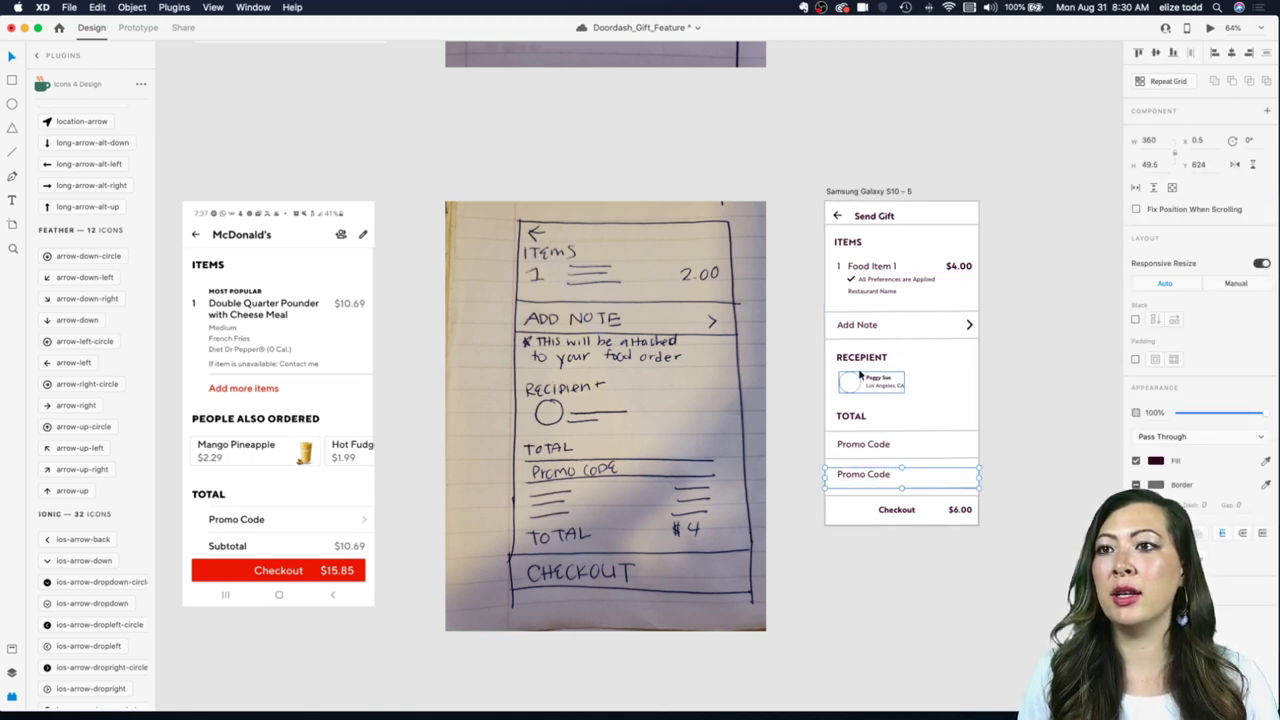
Step: Change the text in the copied row below Promo Code to "Subtotal"
double_click(857, 480)
double_click(857, 480)
text(S)
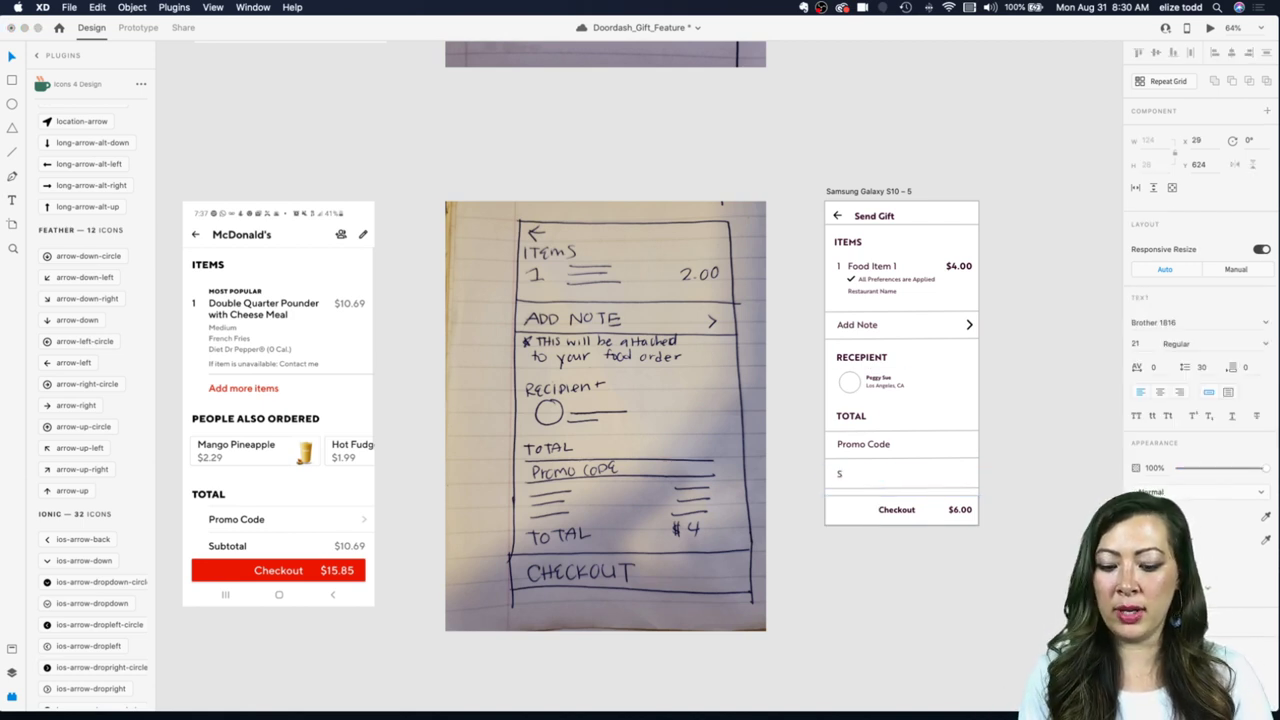
text(ubtotal)
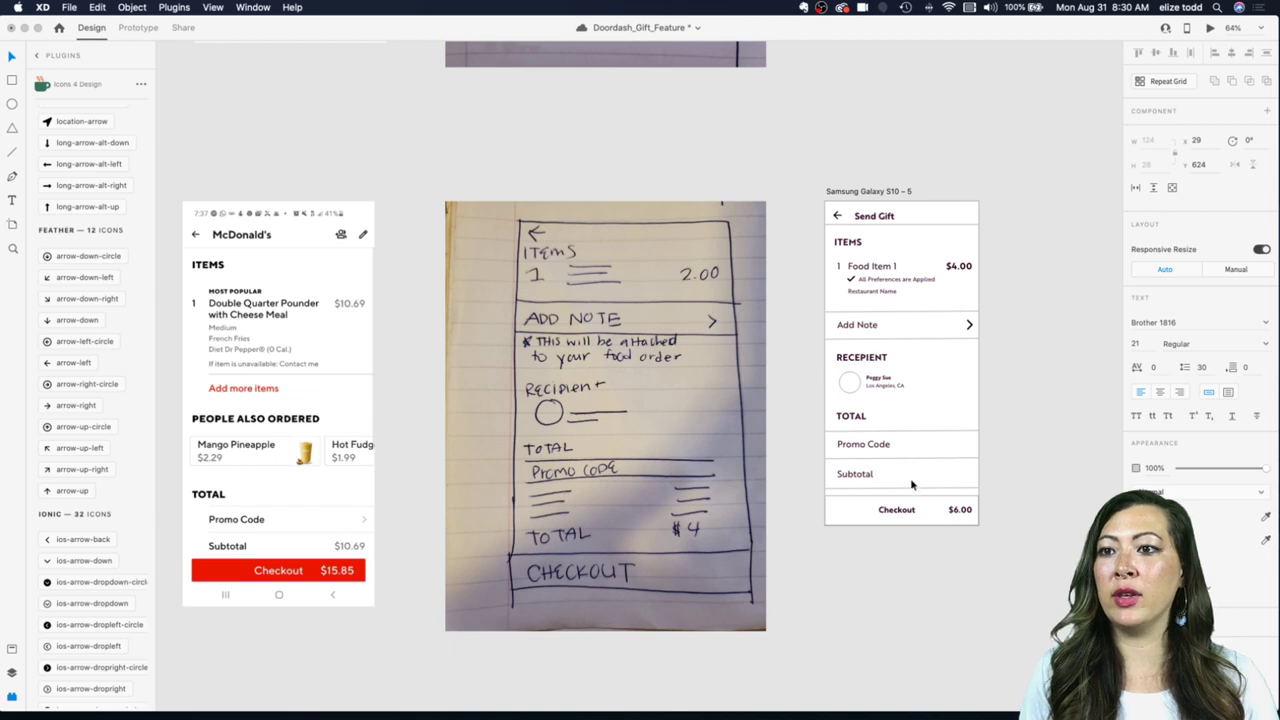
click(989, 487)
Step: Compare the checkout wireframe's total section with the paper sketch and the McDonald's reference screen
scroll(988, 476, up, 3)
scroll(988, 478, left, 3)
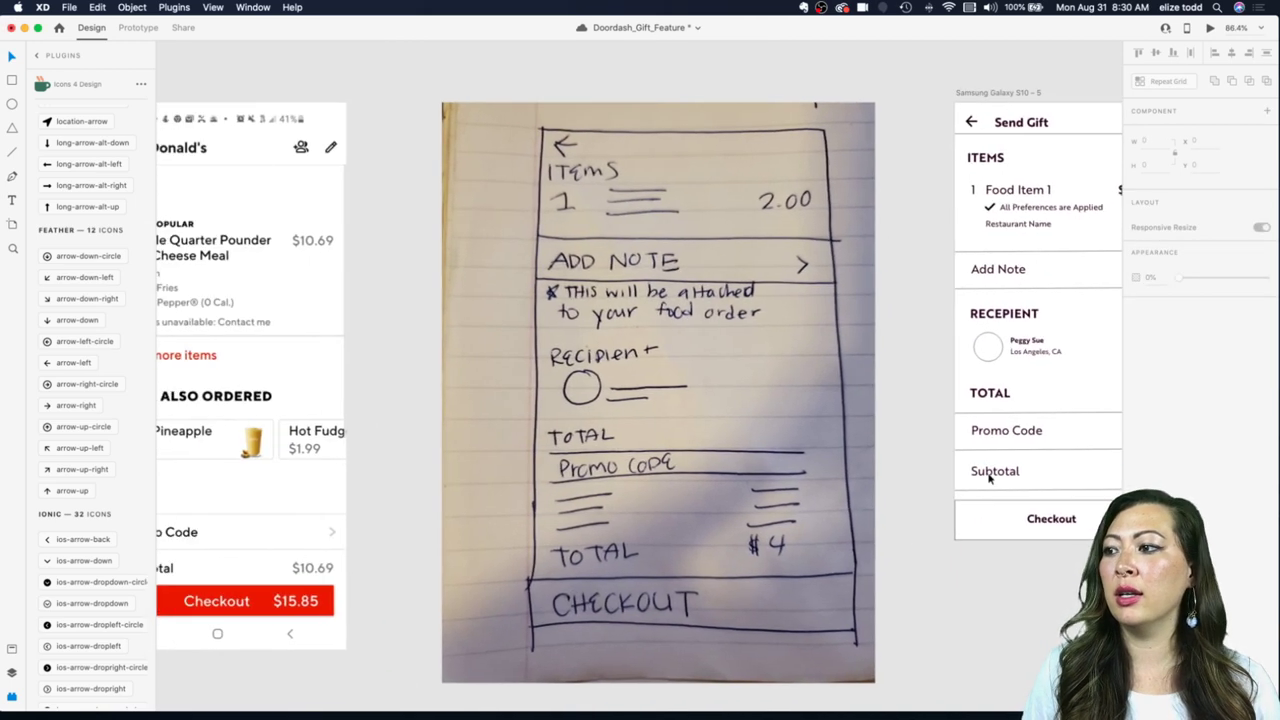
scroll(989, 478, down, 3)
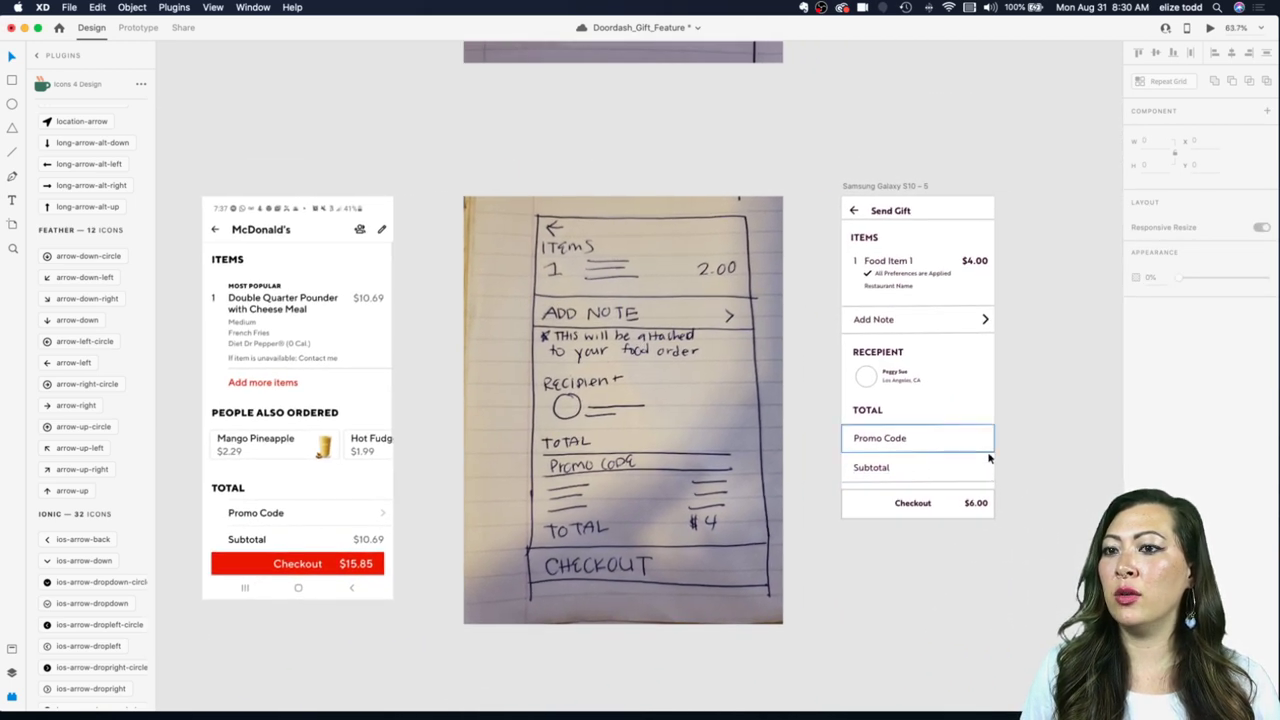
scroll(989, 458, up, 3)
scroll(960, 474, down, 2)
scroll(958, 475, left, 3)
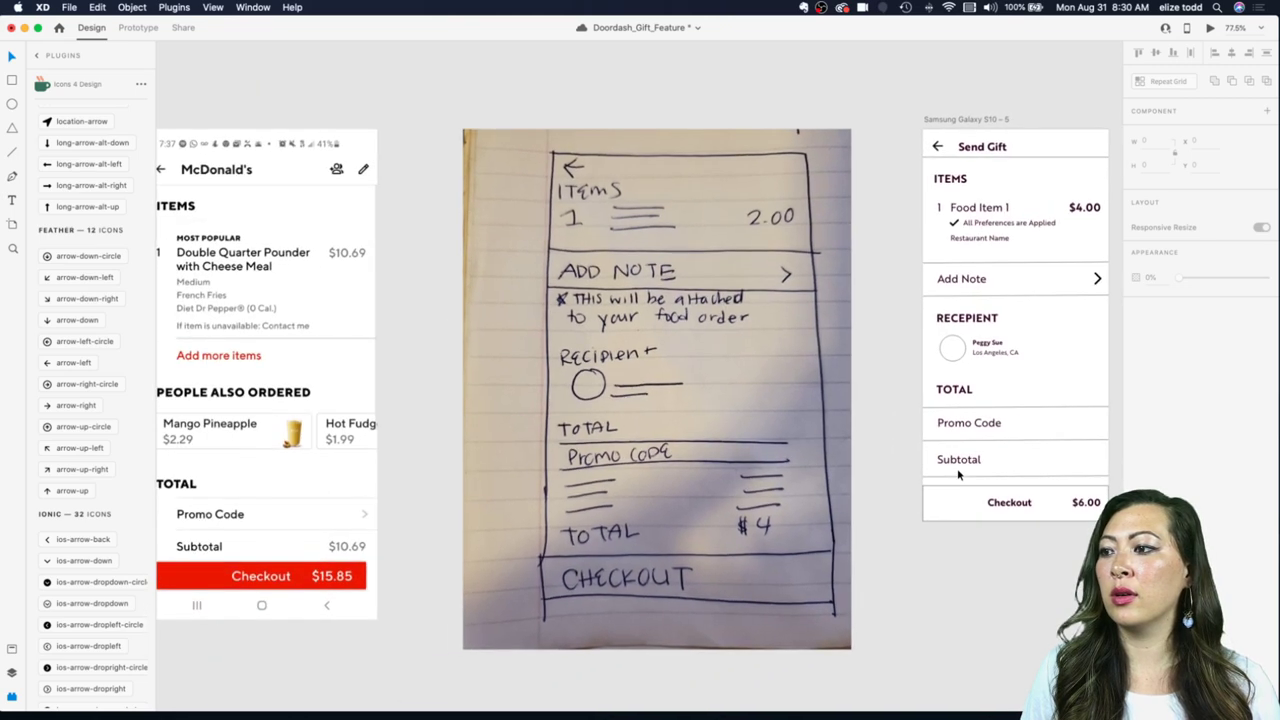
scroll(957, 468, right, 2)
scroll(957, 468, down, 3)
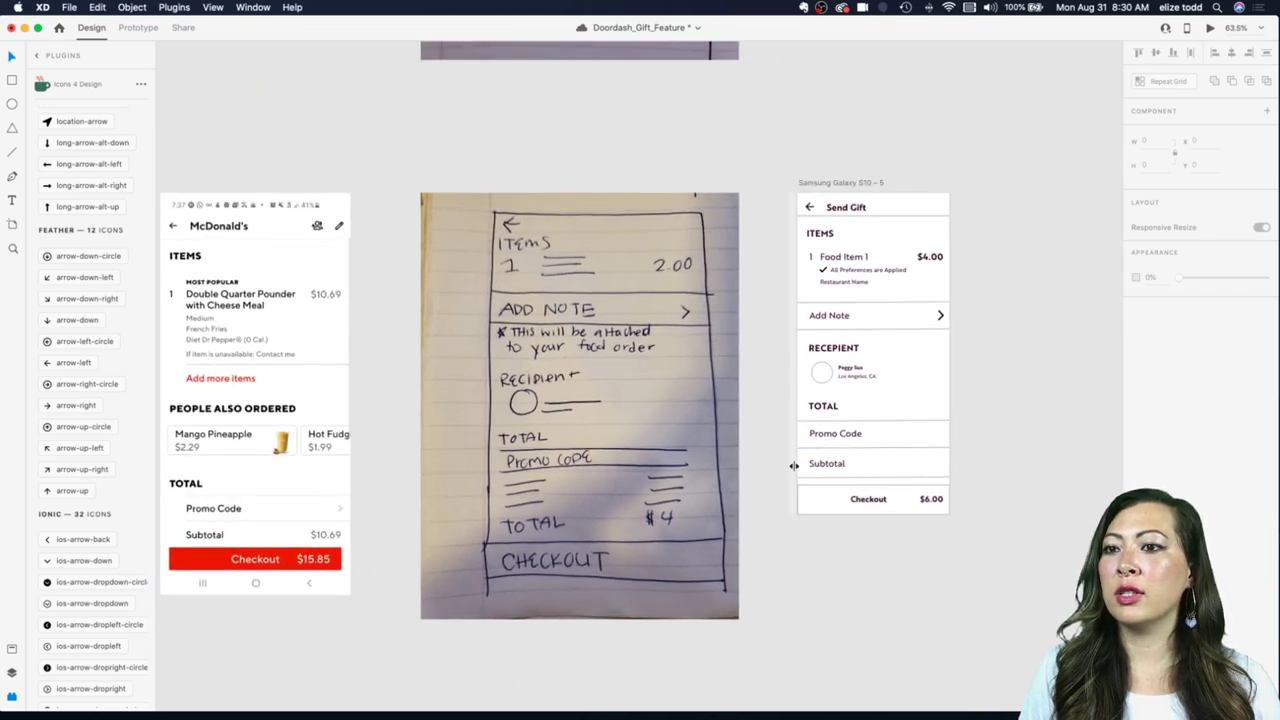
click(826, 463)
drag(826, 463, 888, 468)
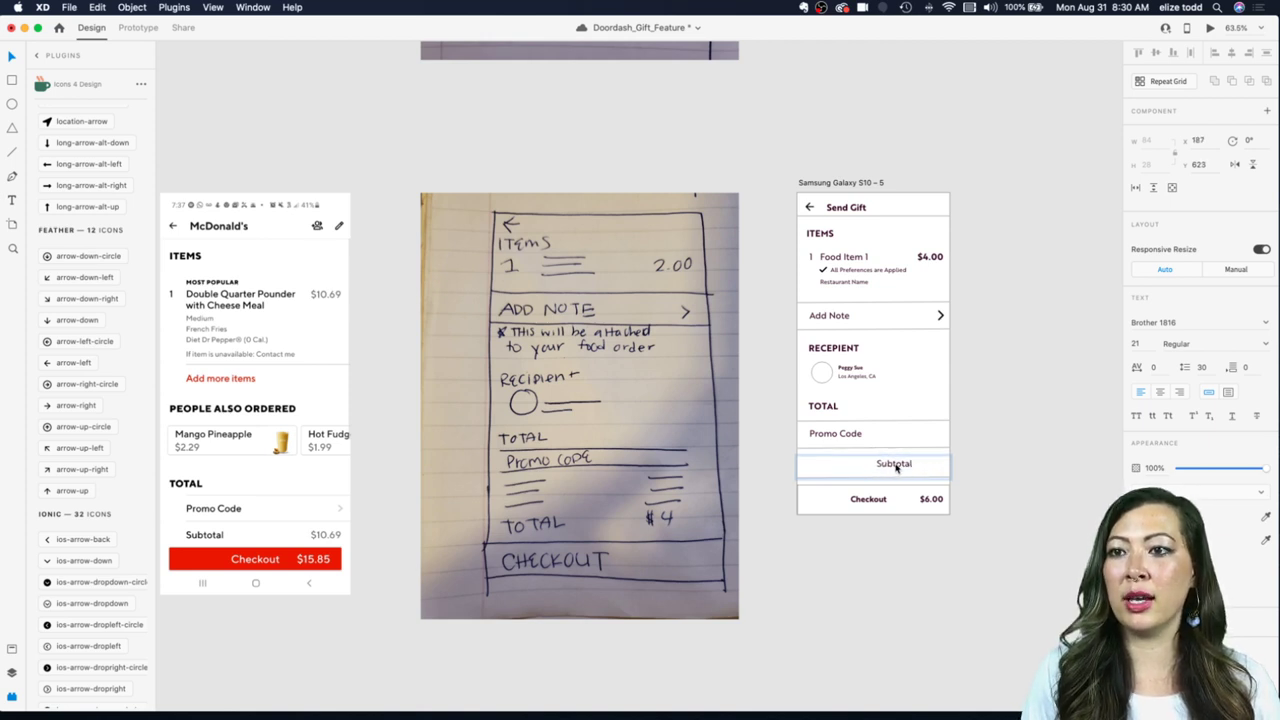
key(super+z)
Step: Duplicate the Subtotal label within its row, change the copy to "$4.50" and move it to the row's right end
drag(810, 458, 914, 461)
double_click(914, 461)
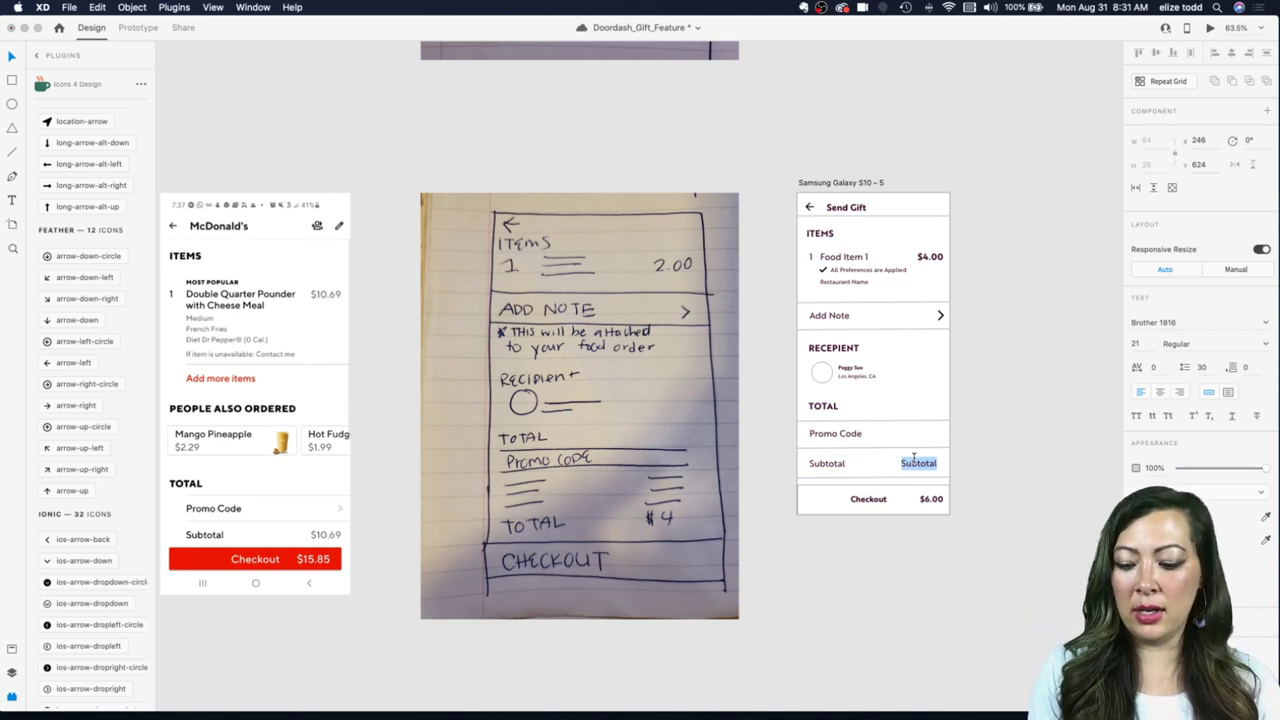
text($4.50)
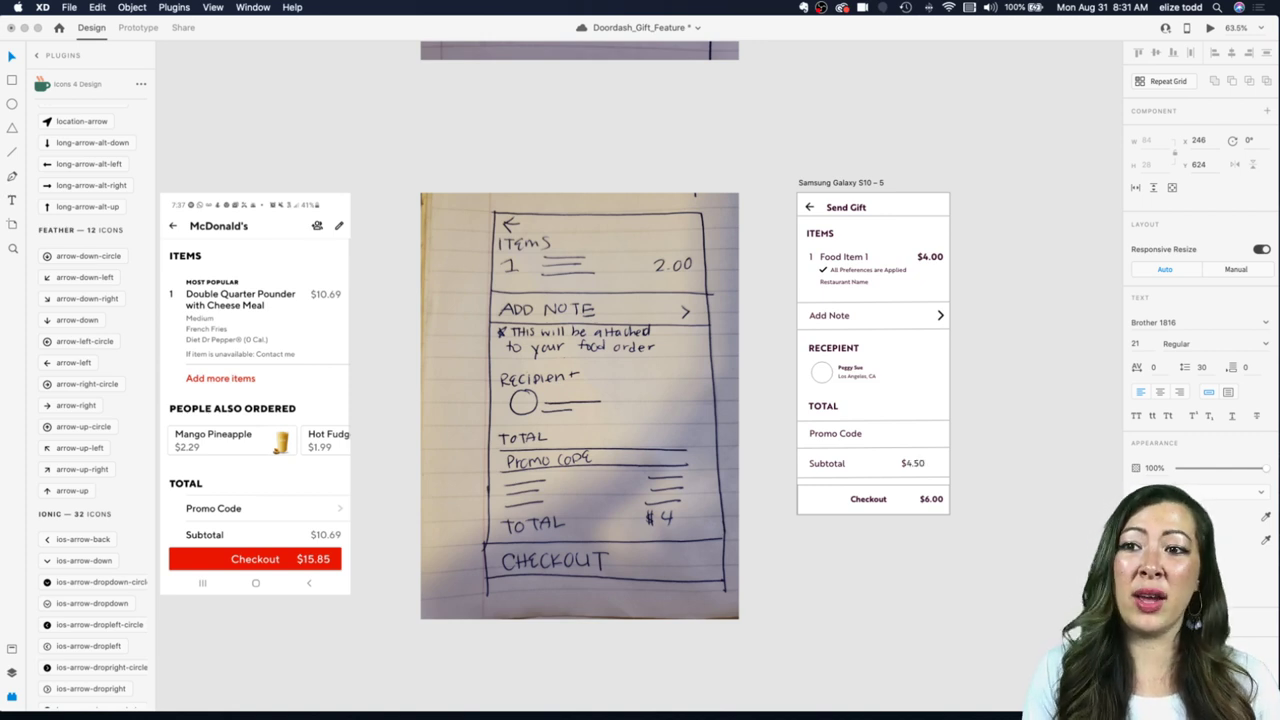
key(Escape)
drag(915, 466, 932, 466)
click(994, 423)
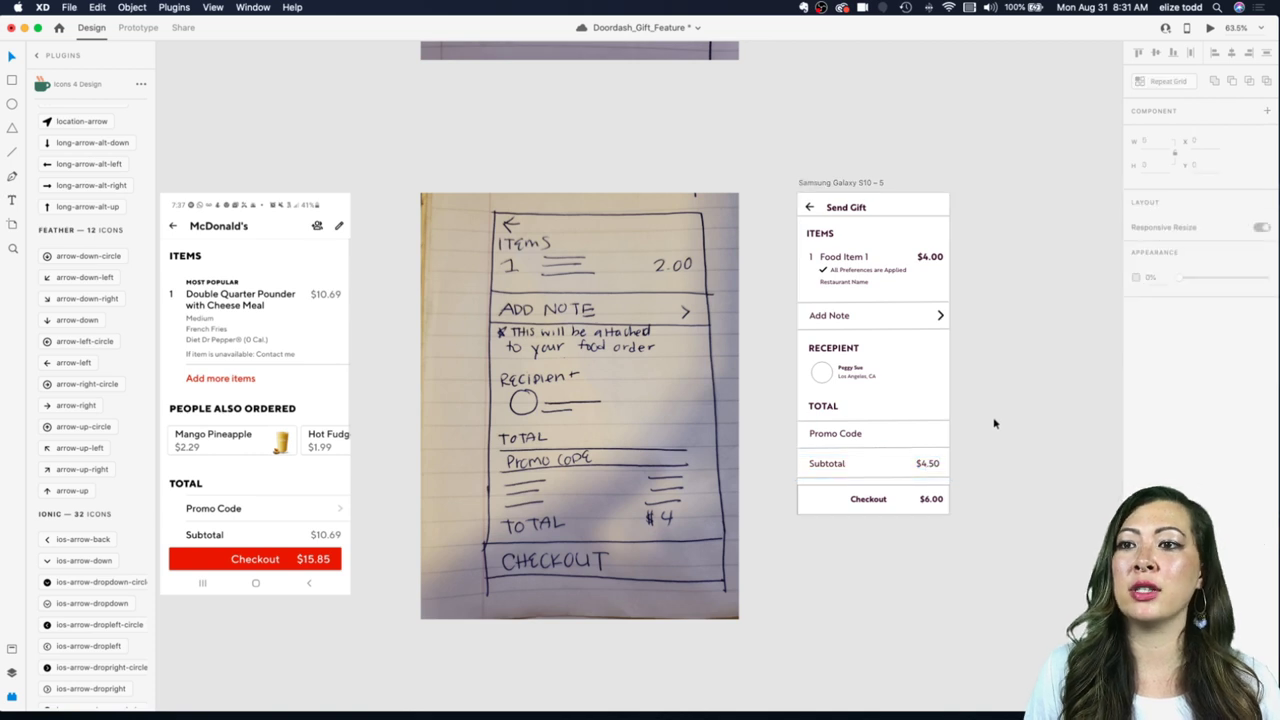
Step: Duplicate the Add Note row's chevron onto the right end of the Promo Code row, at about X 334, Y 562
click(940, 316)
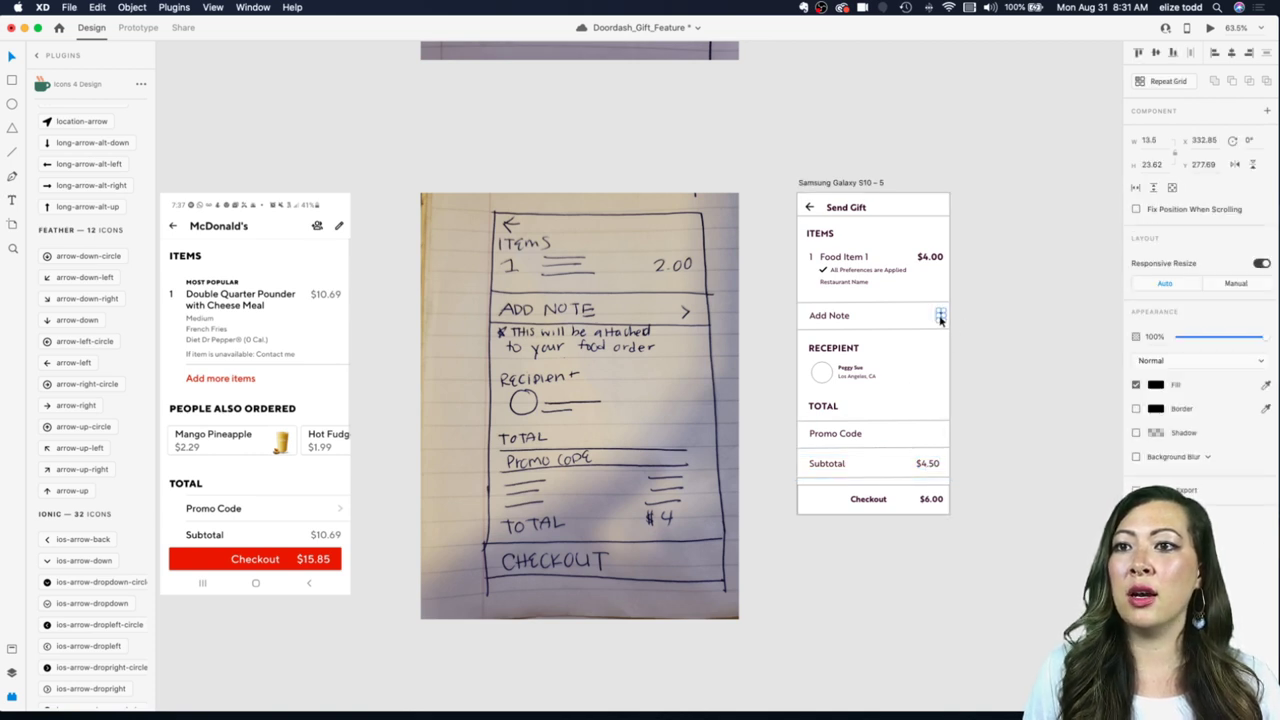
scroll(940, 315, up, 5)
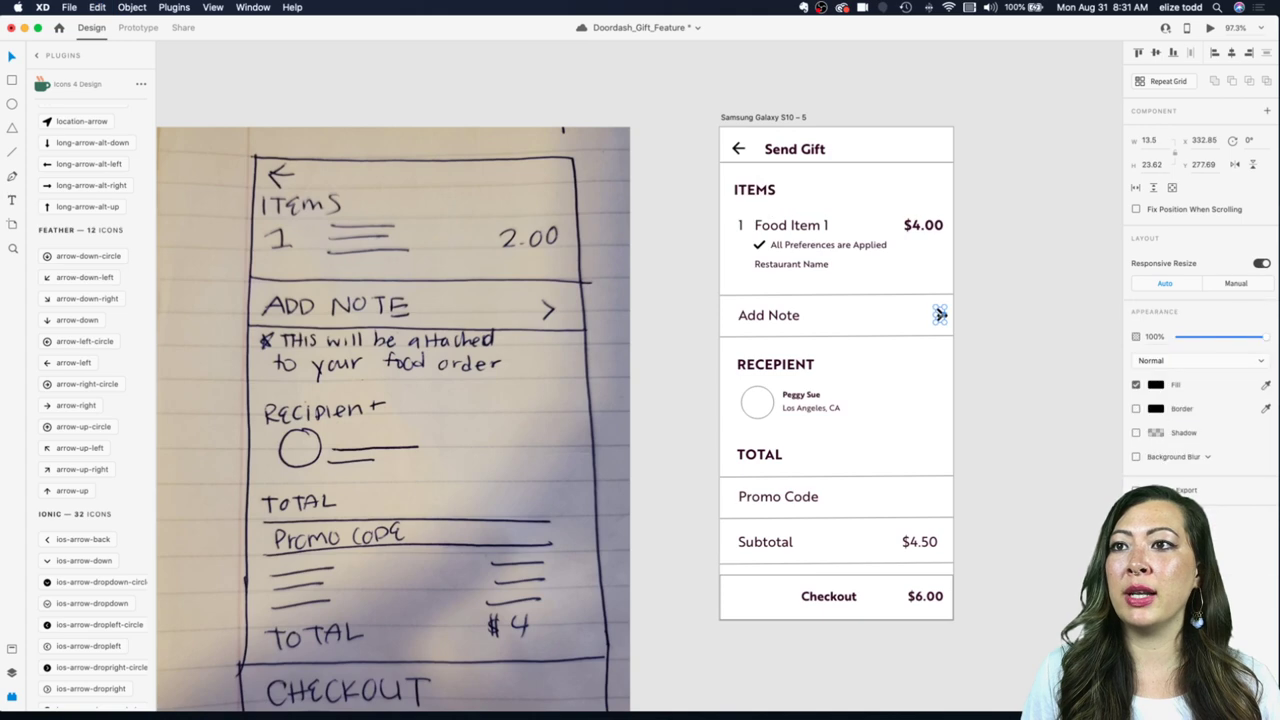
drag(944, 314, 951, 589)
scroll(957, 590, down, 3)
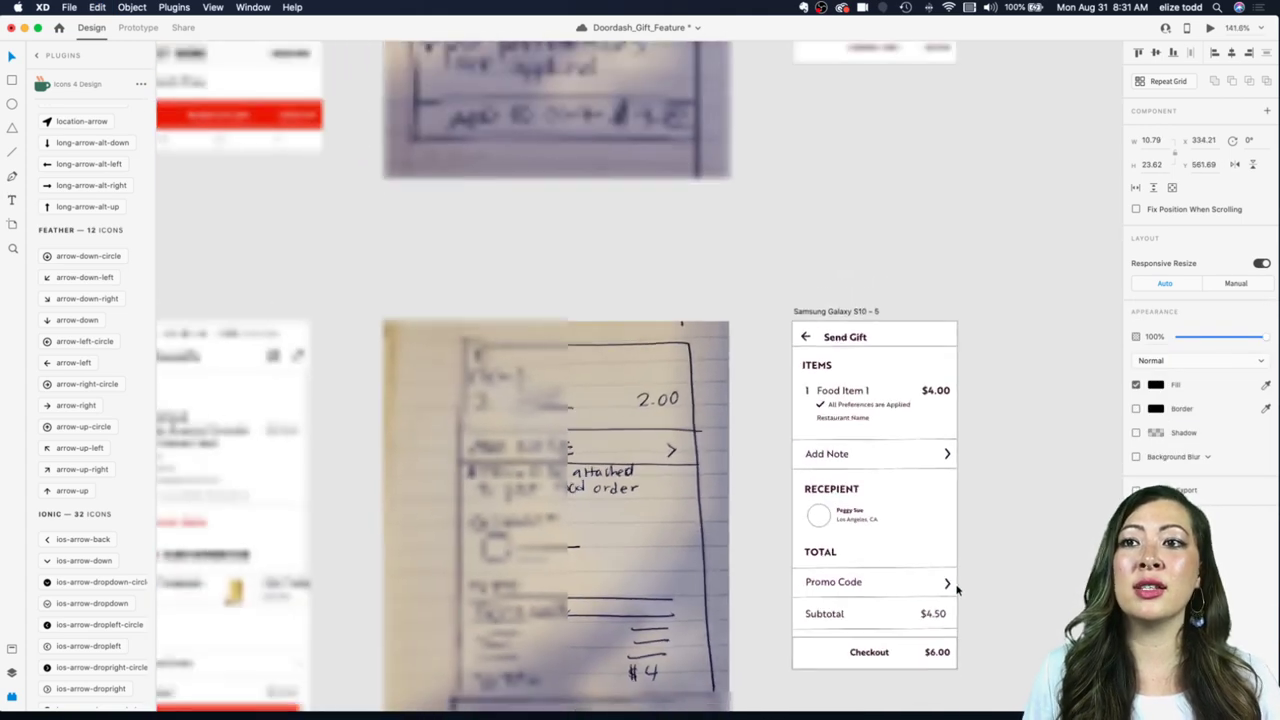
scroll(860, 394, down, 3)
click(957, 399)
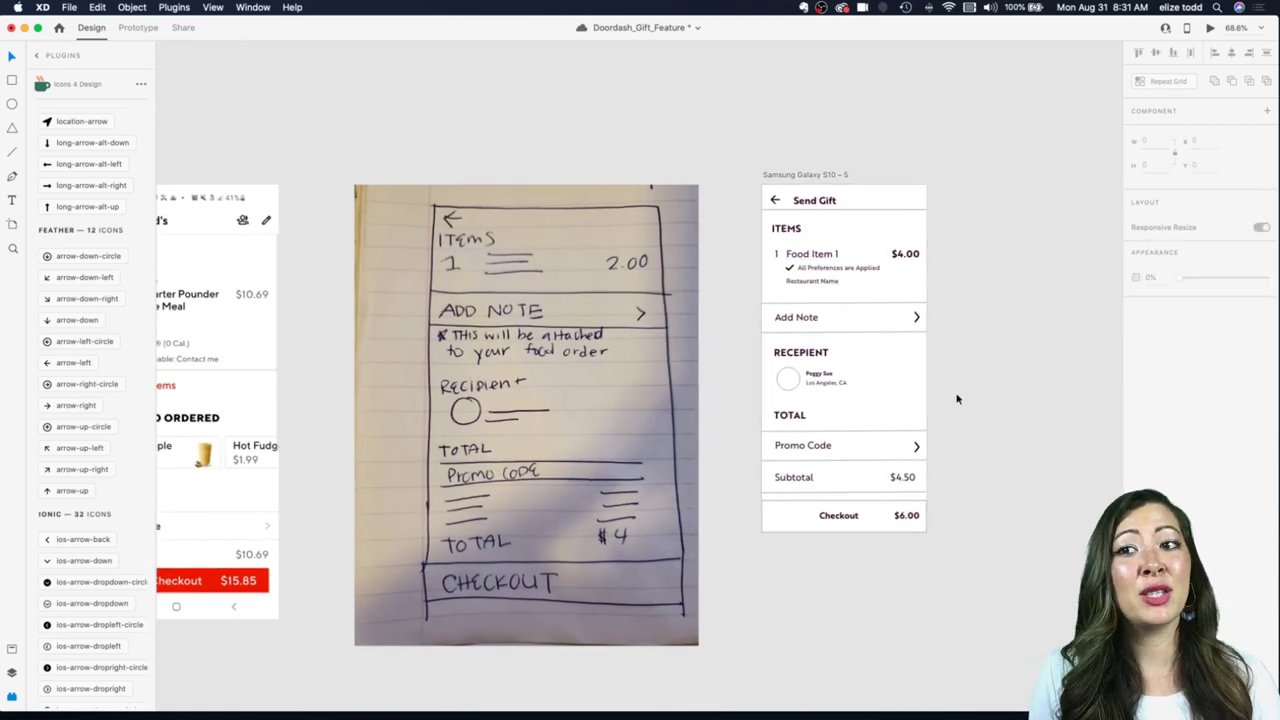
Step: Save the document with the completed checkout wireframe
scroll(957, 399, down, 3)
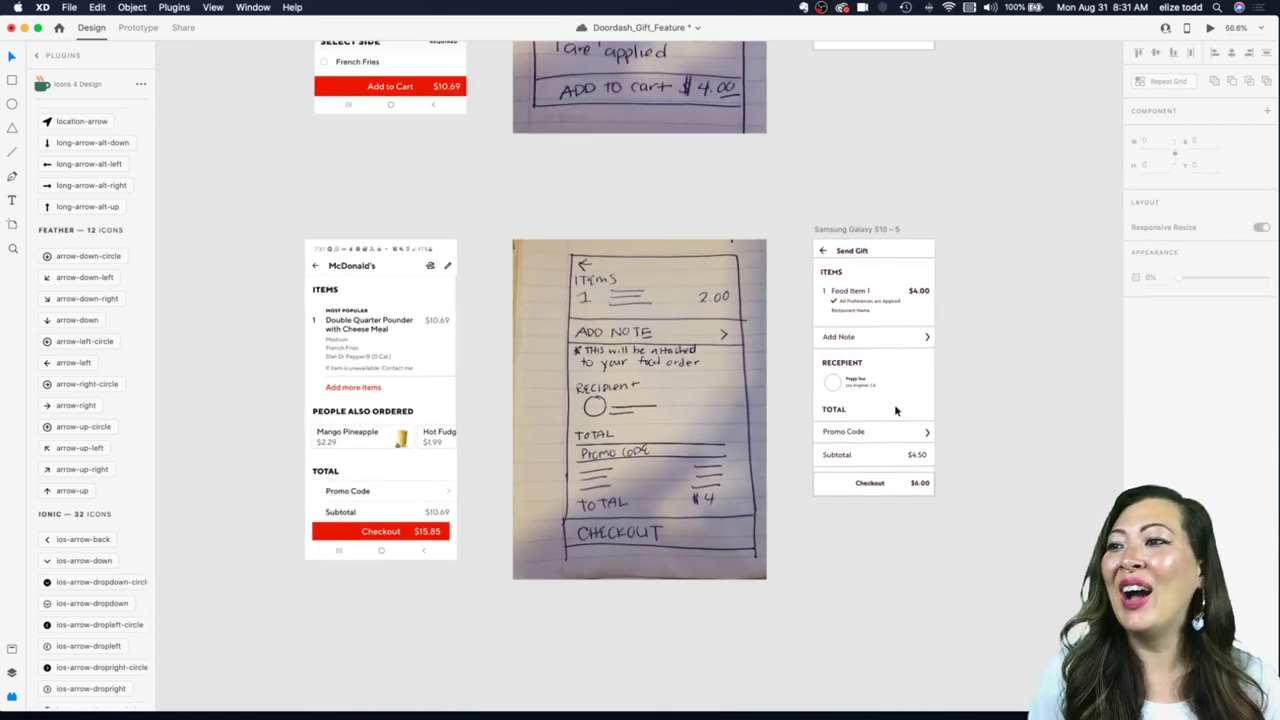
scroll(895, 410, up, 2)
scroll(895, 410, right, 1)
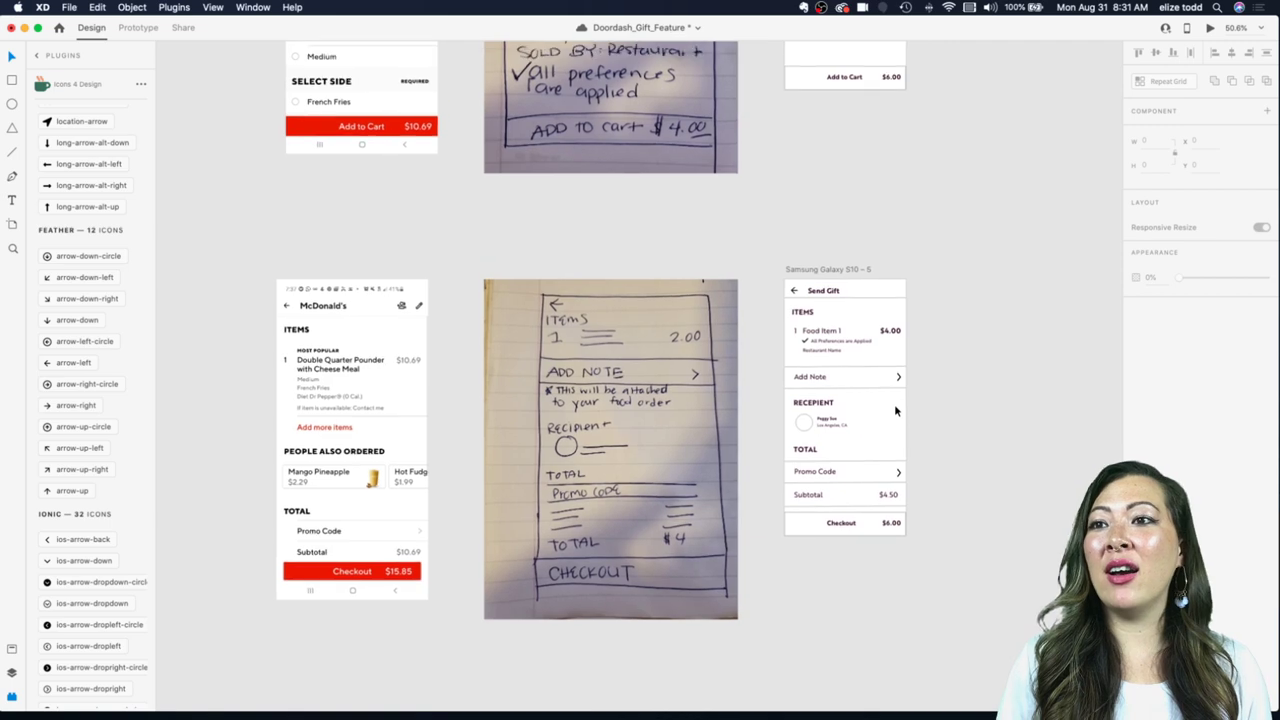
scroll(895, 410, down, 6)
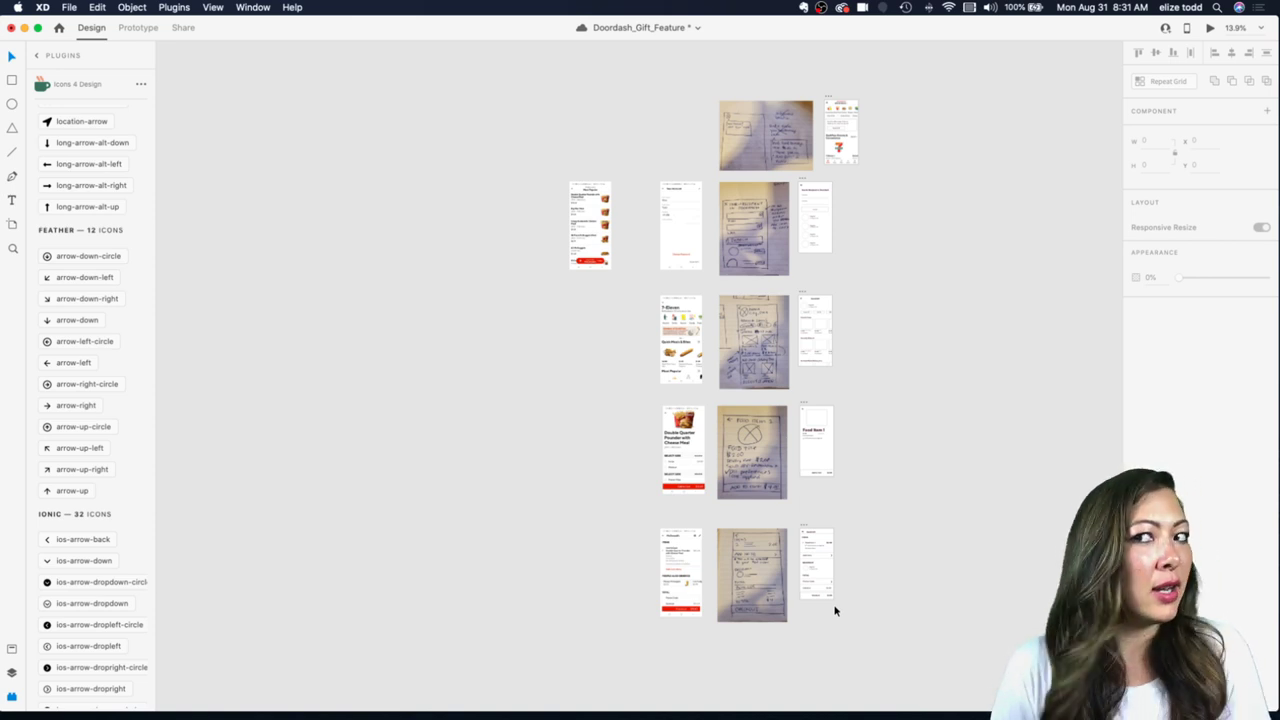
key(super+s)
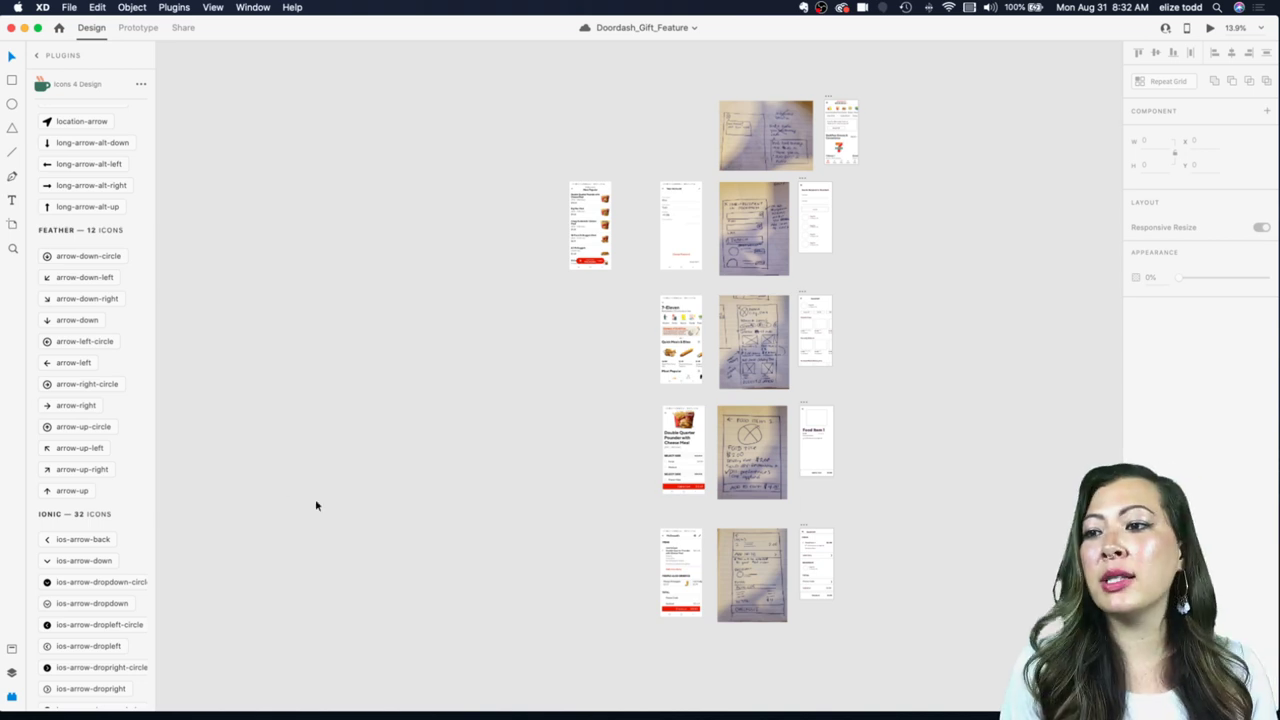
Step: Examine the McDonald's reference checkout screen beside the paper sketch, especially its total section and Checkout bar
scroll(566, 607, down, 3)
scroll(592, 457, up, 10)
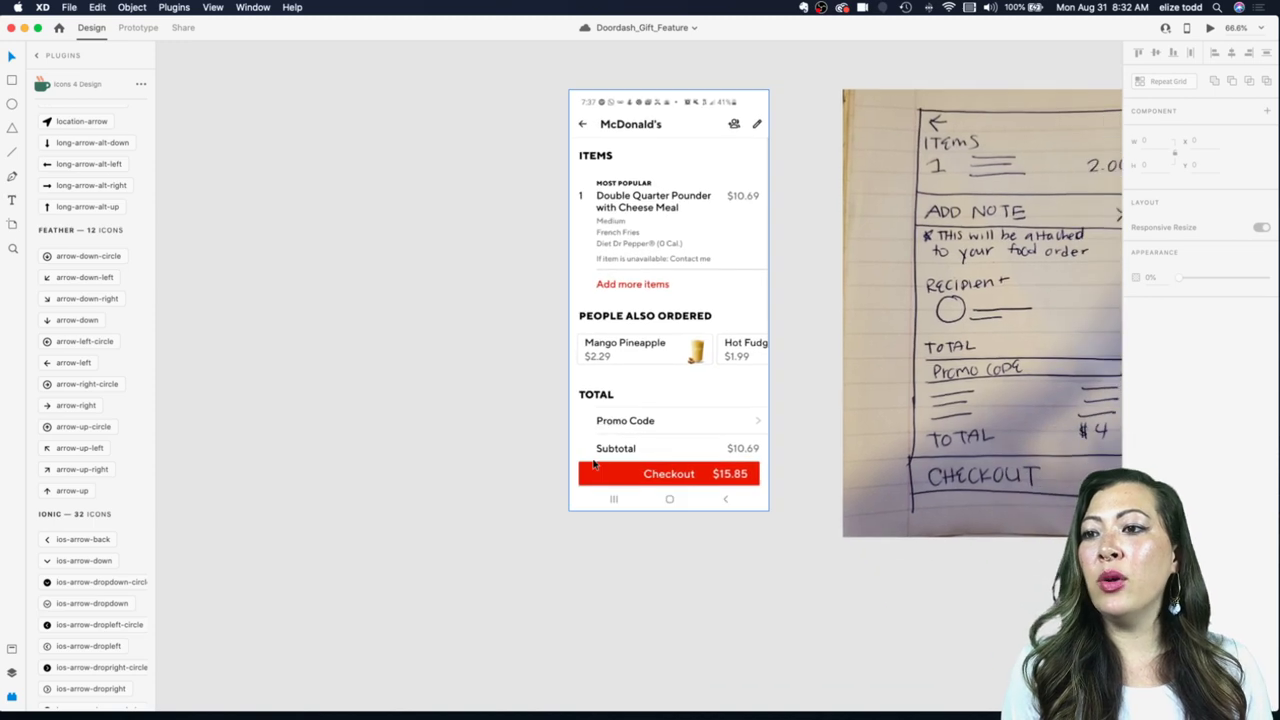
scroll(800, 458, down, 3)
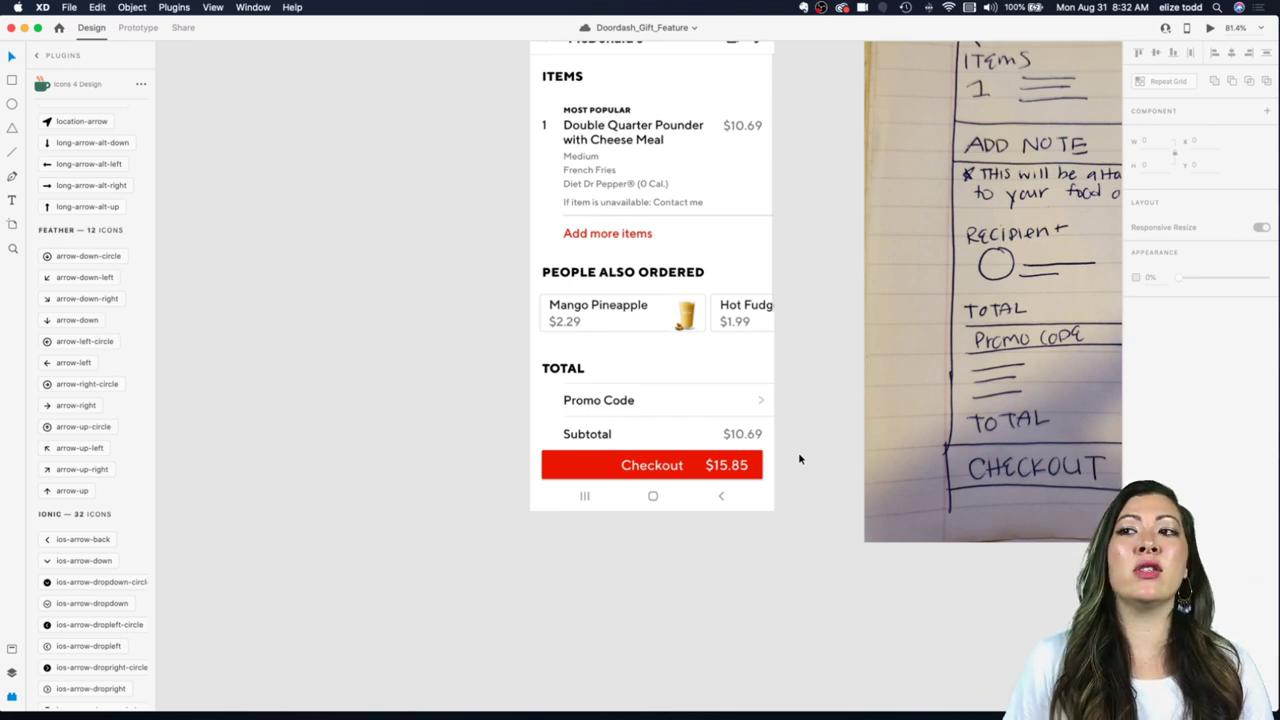
scroll(798, 458, up, 3)
scroll(798, 458, down, 5)
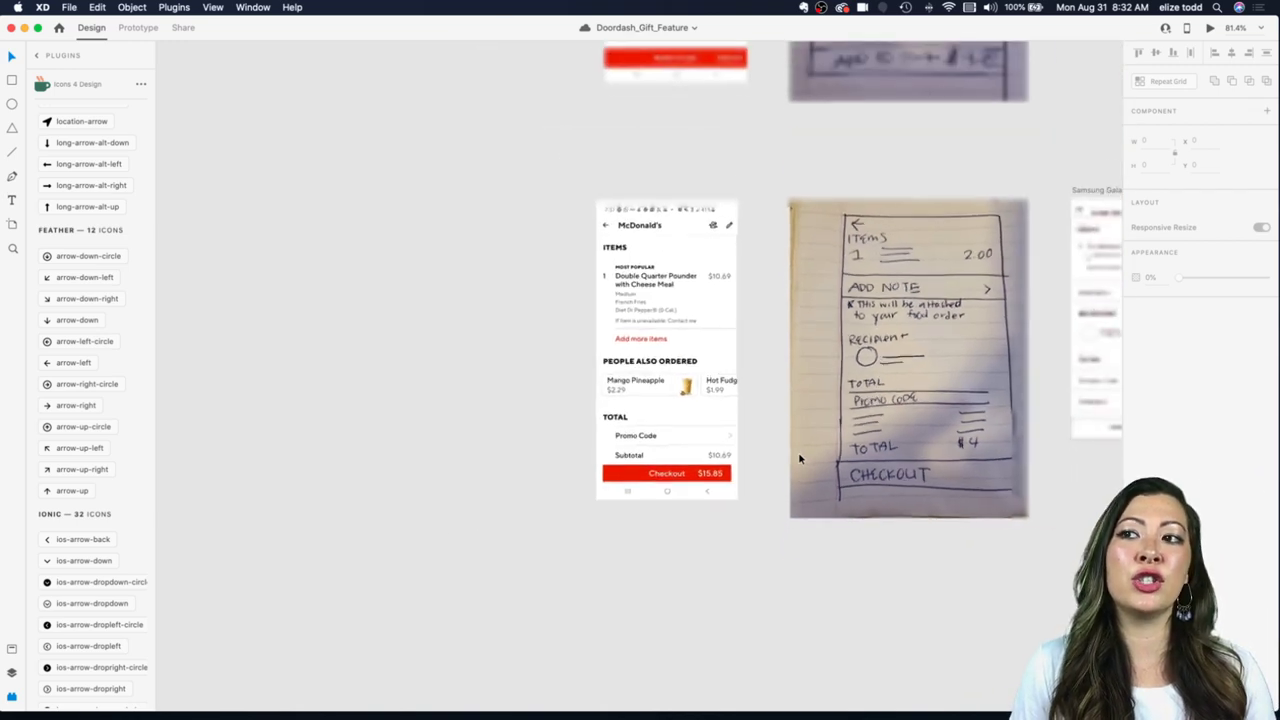
scroll(670, 475, up, 2)
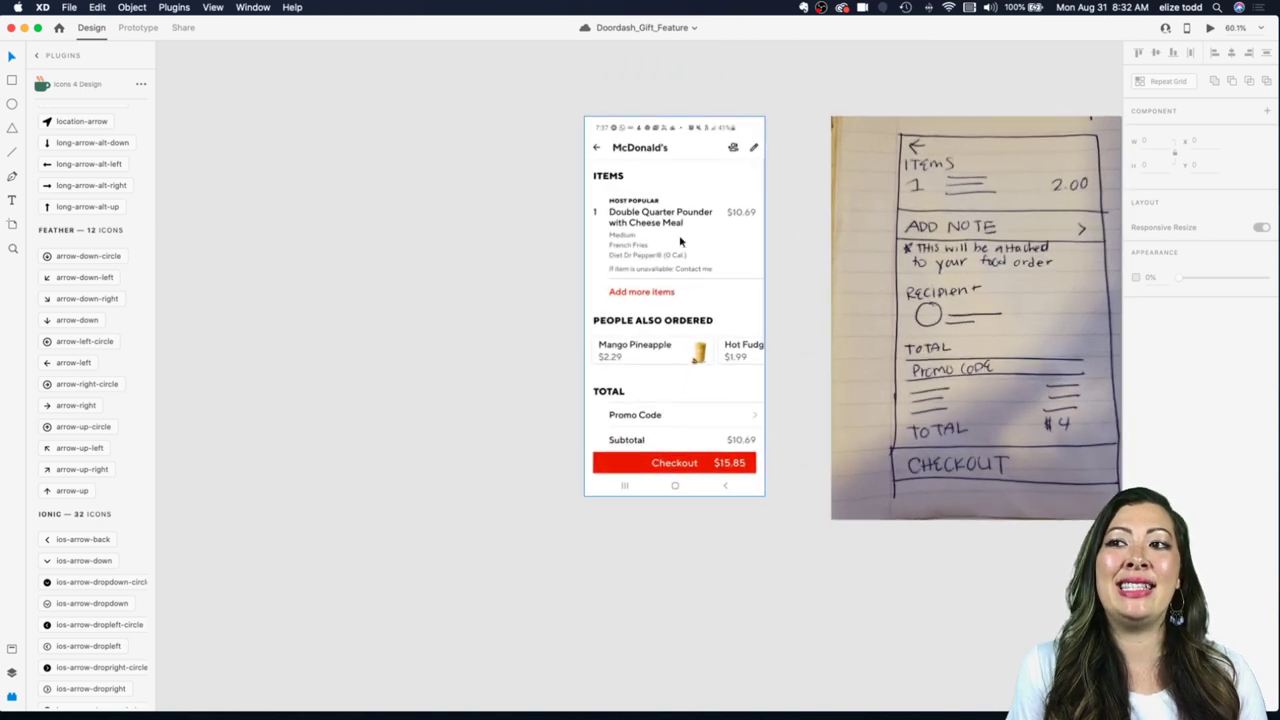
scroll(668, 512, up, 3)
scroll(667, 504, left, 1)
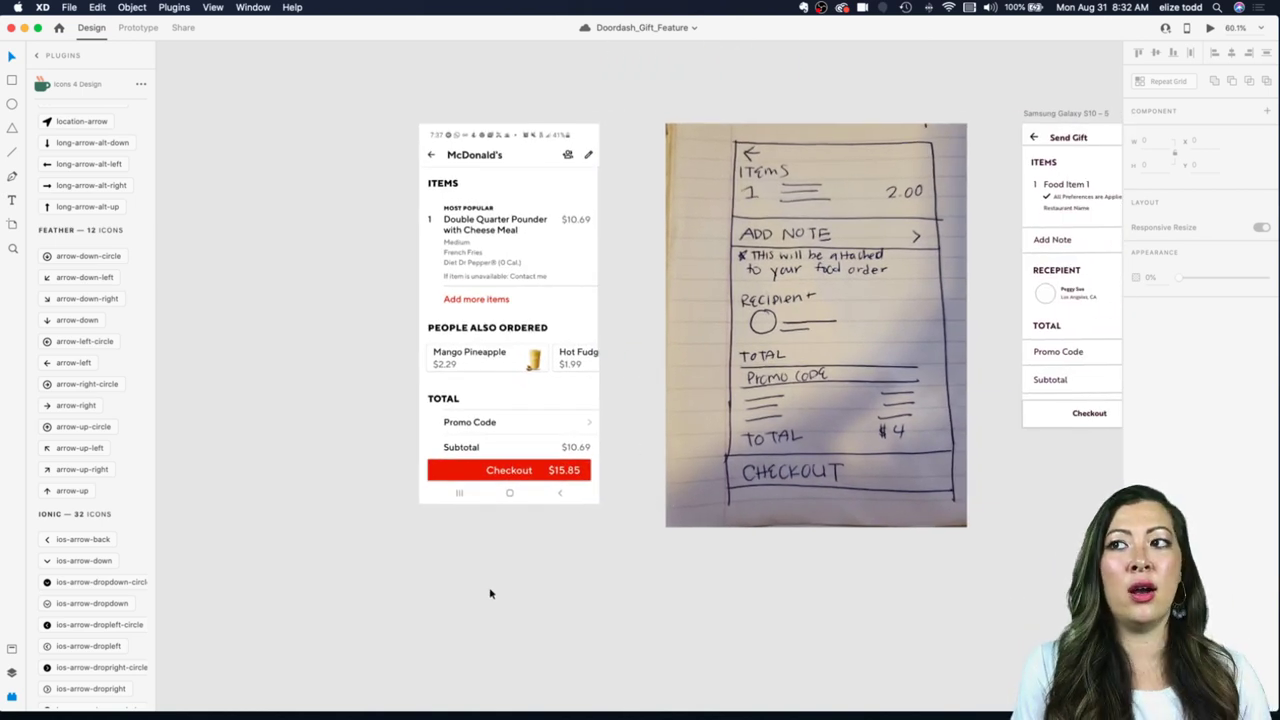
scroll(432, 343, down, 2)
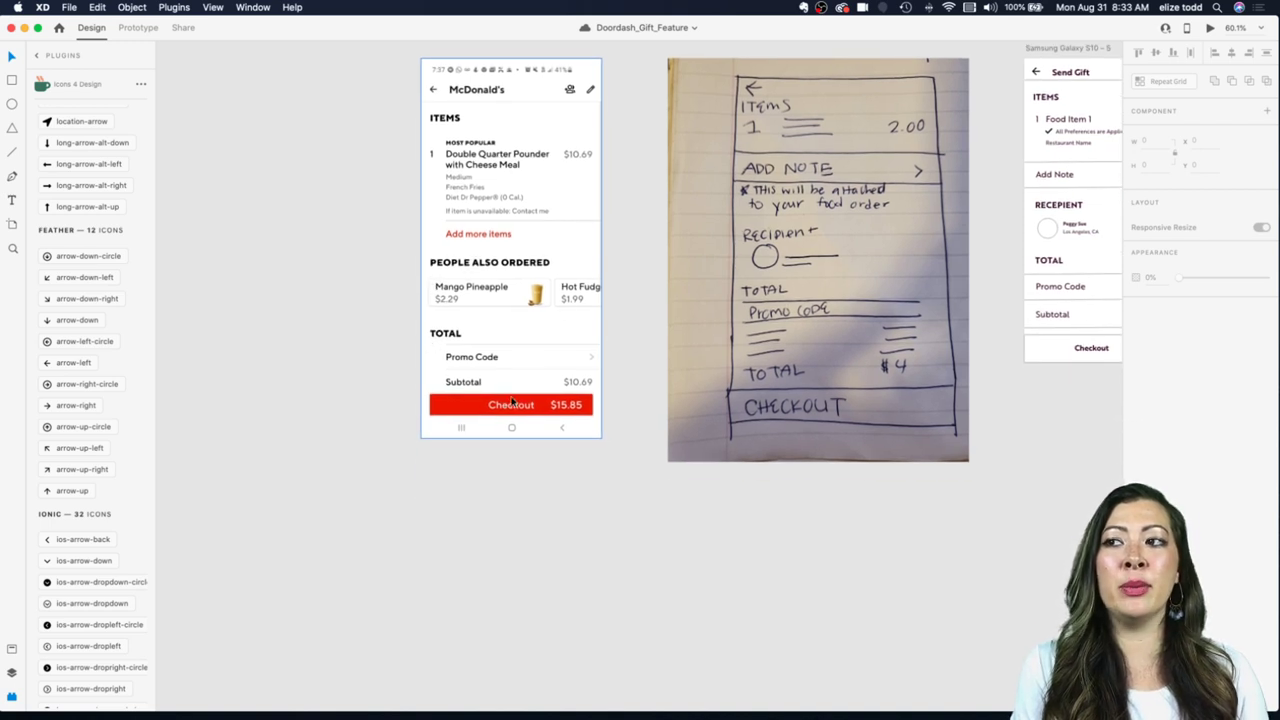
scroll(528, 386, up, 1)
scroll(528, 386, right, 1)
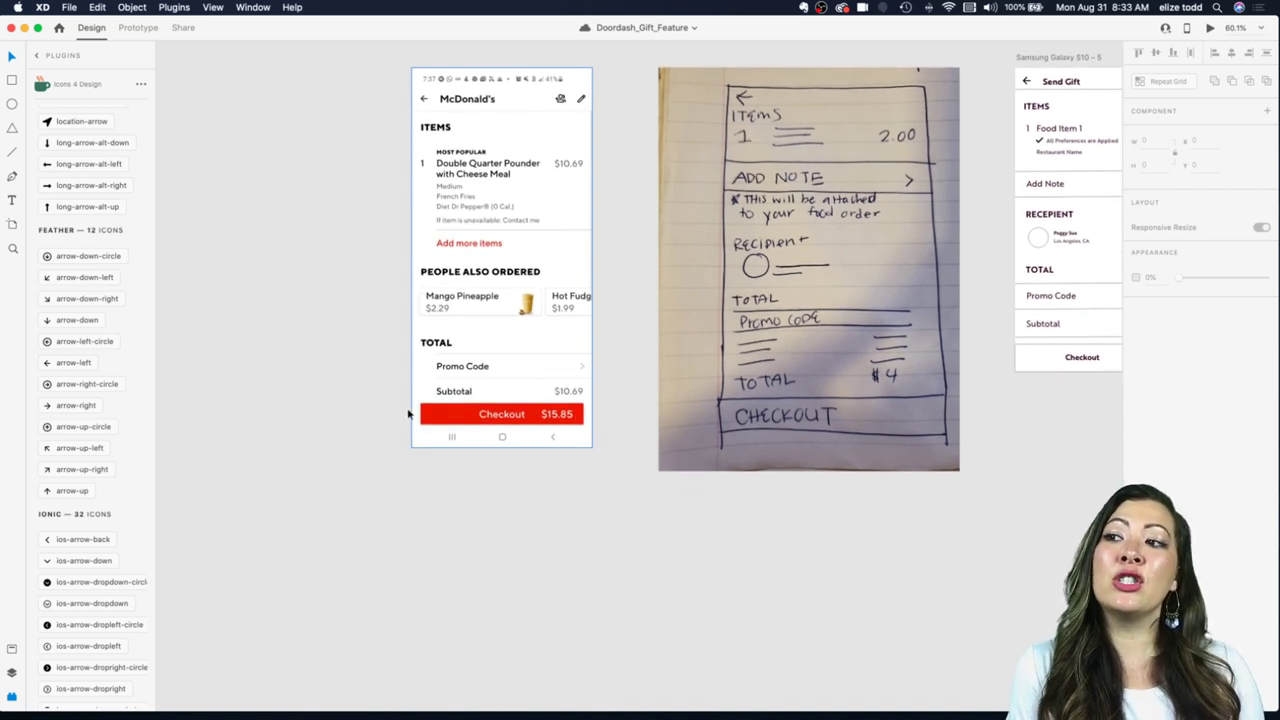
scroll(760, 380, right, 5)
scroll(704, 376, left, 5)
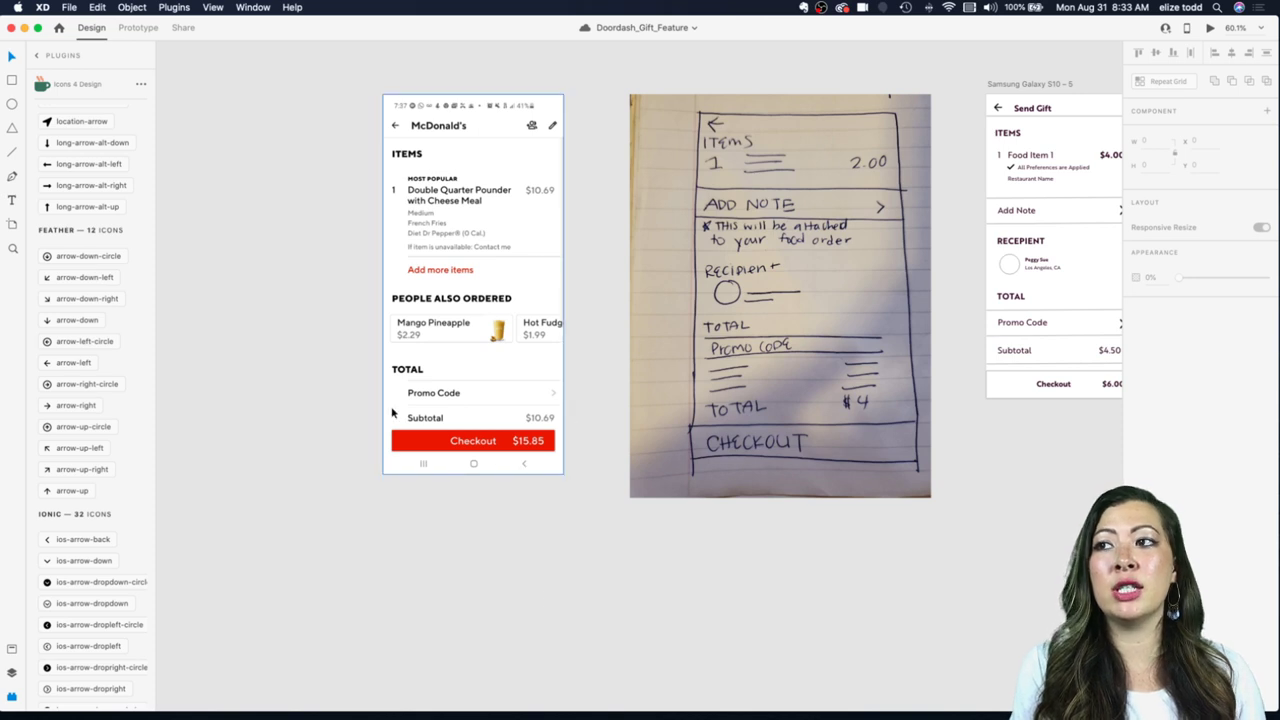
scroll(391, 414, down, 5)
Step: Inspect the checkout wireframe's Checkout label and bar rectangle, and compare them with the reference screen and sketch
click(817, 408)
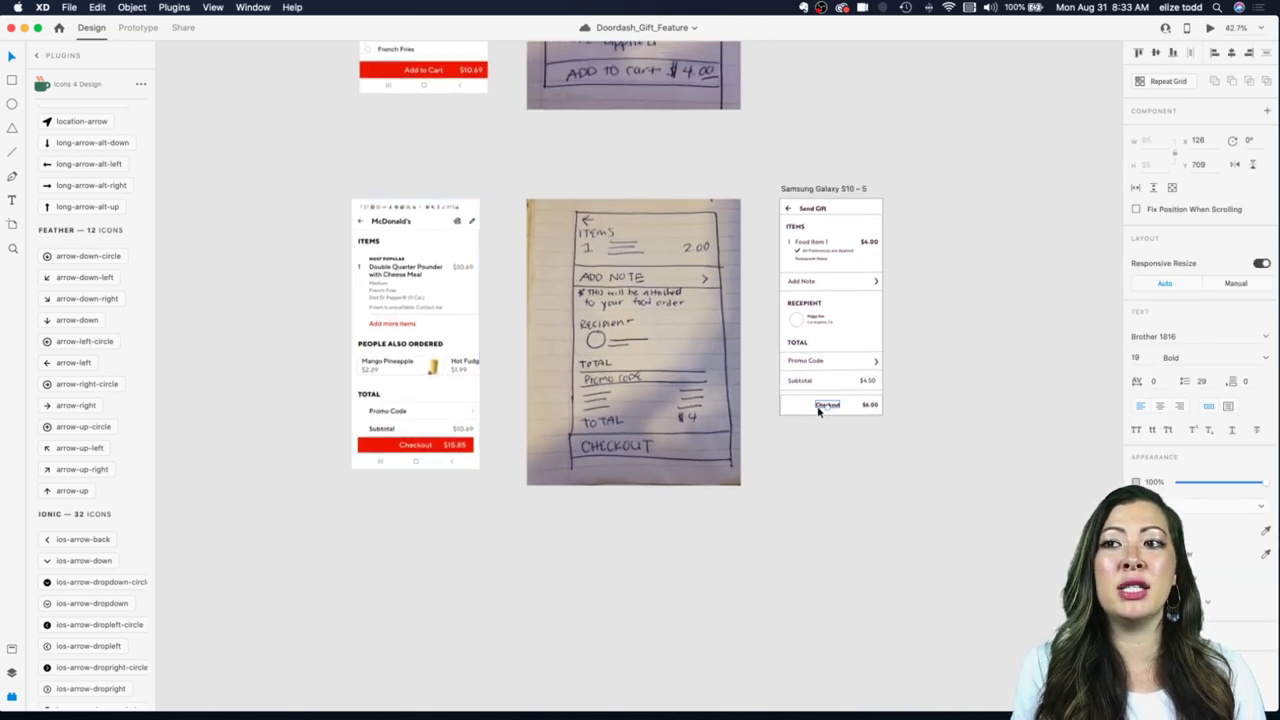
click(811, 409)
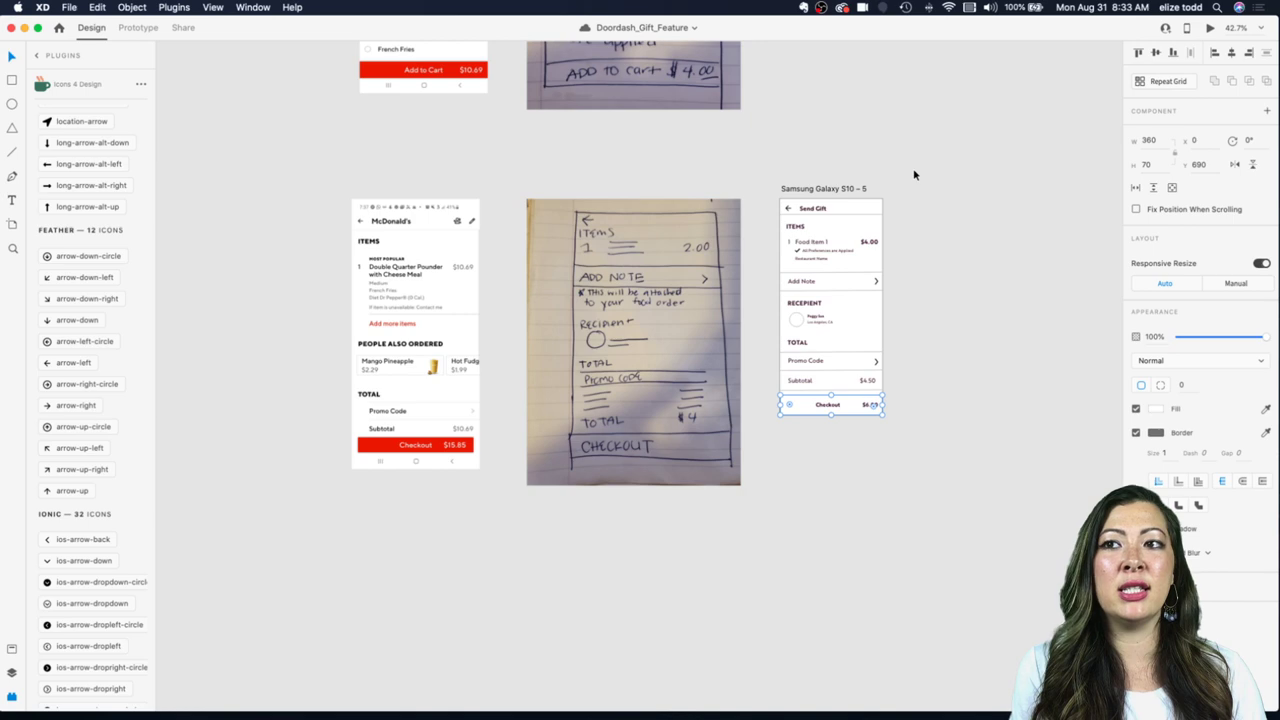
scroll(914, 225, up, 1)
click(916, 228)
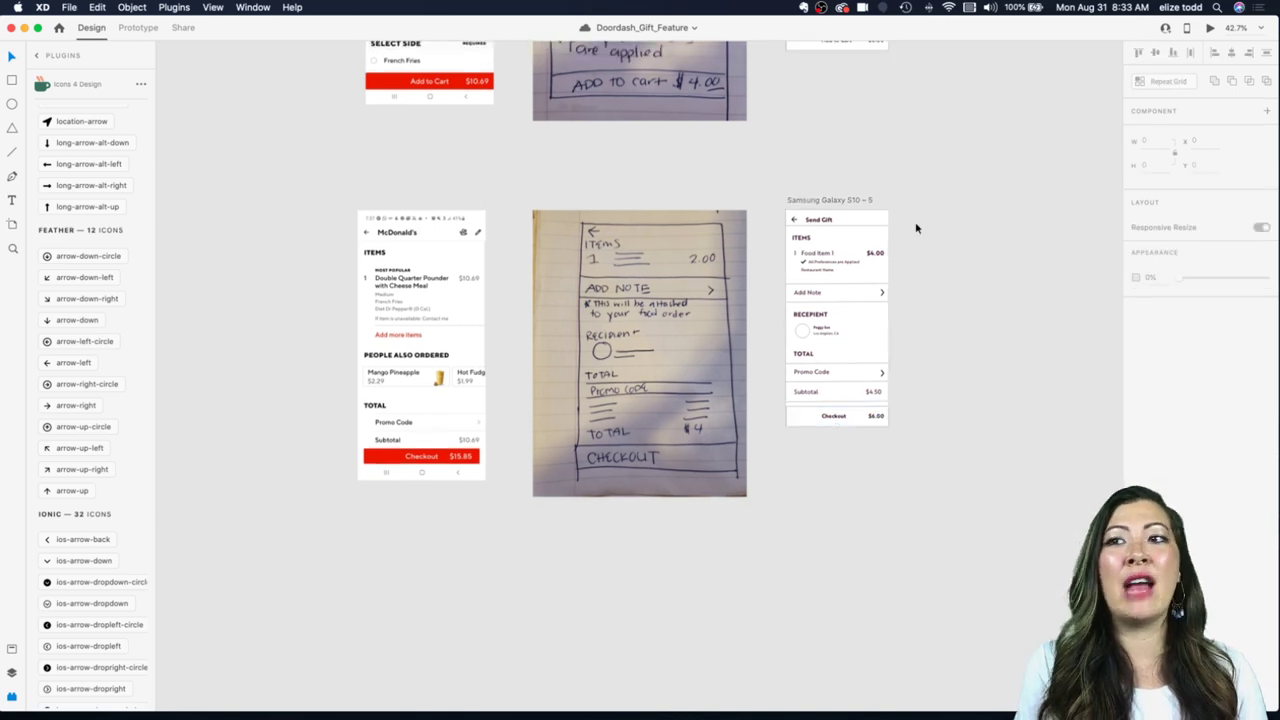
scroll(363, 466, up, 6)
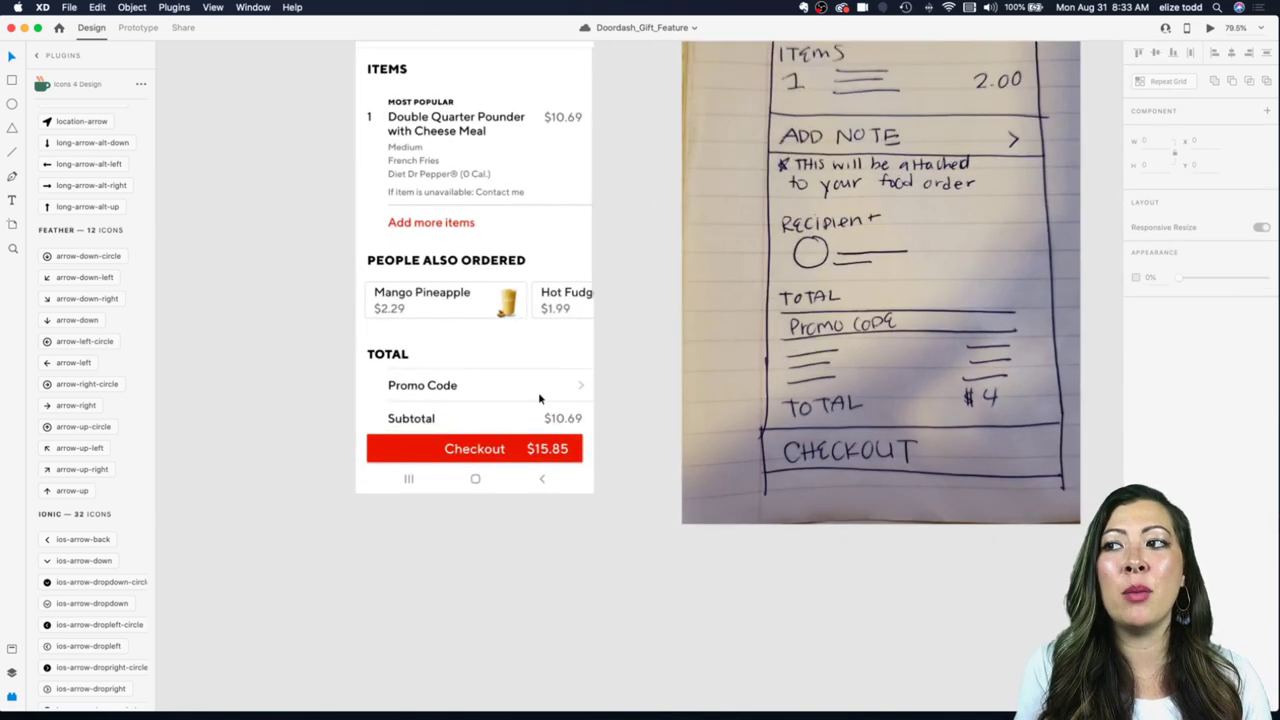
scroll(436, 476, down, 3)
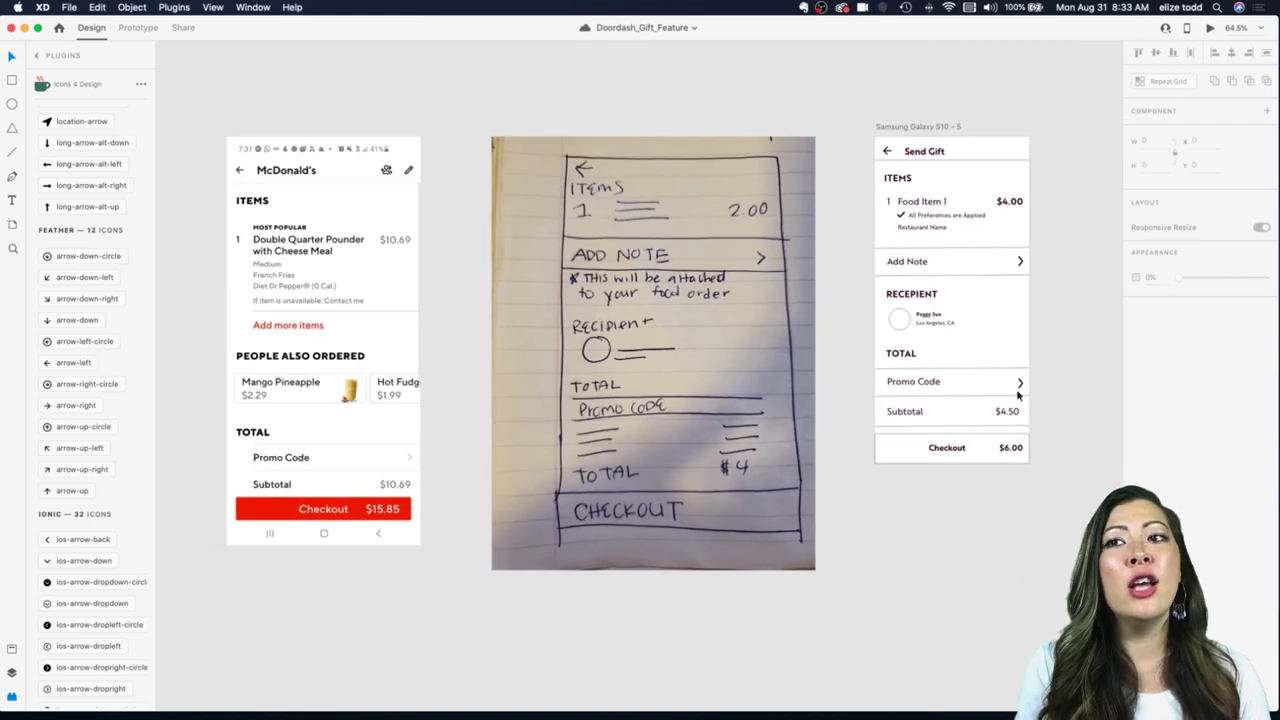
scroll(1017, 394, down, 3)
scroll(1016, 394, up, 3)
scroll(1016, 394, down, 2)
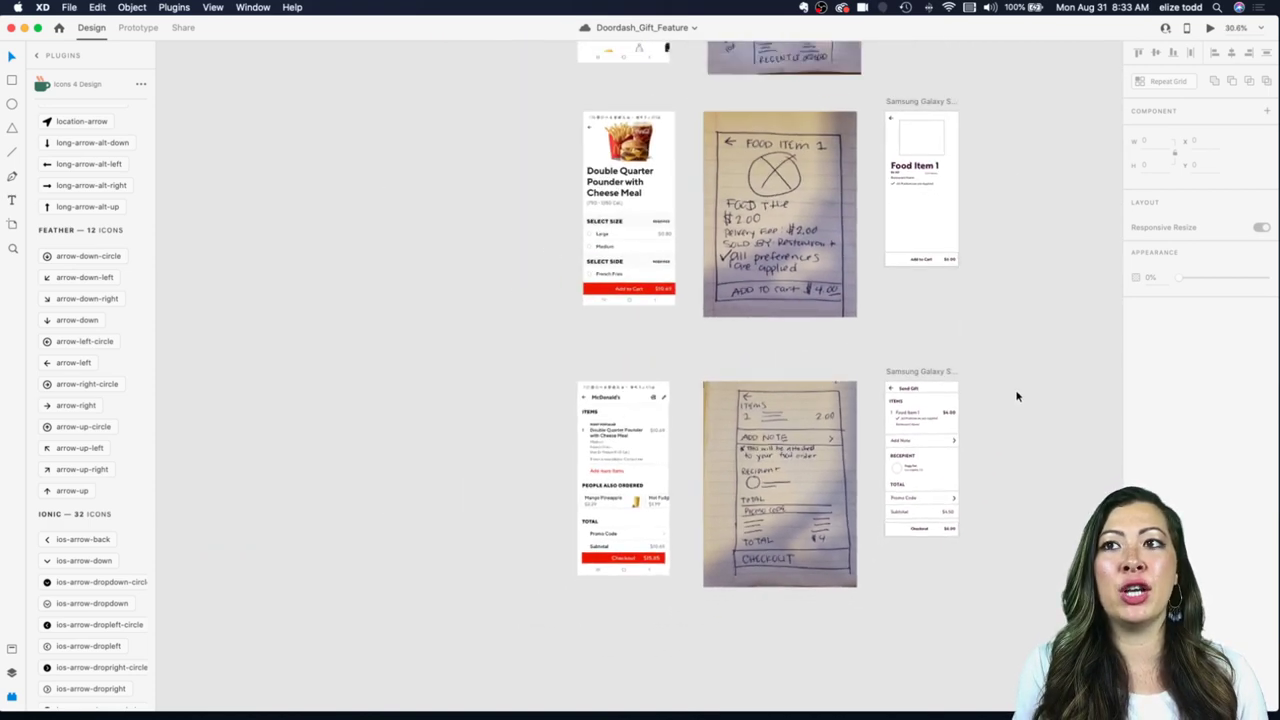
Step: Duplicate the home screen reference screenshot from the first artboard and place the copy beside it on the pasteboard, at about X 660
scroll(1016, 394, up, 5)
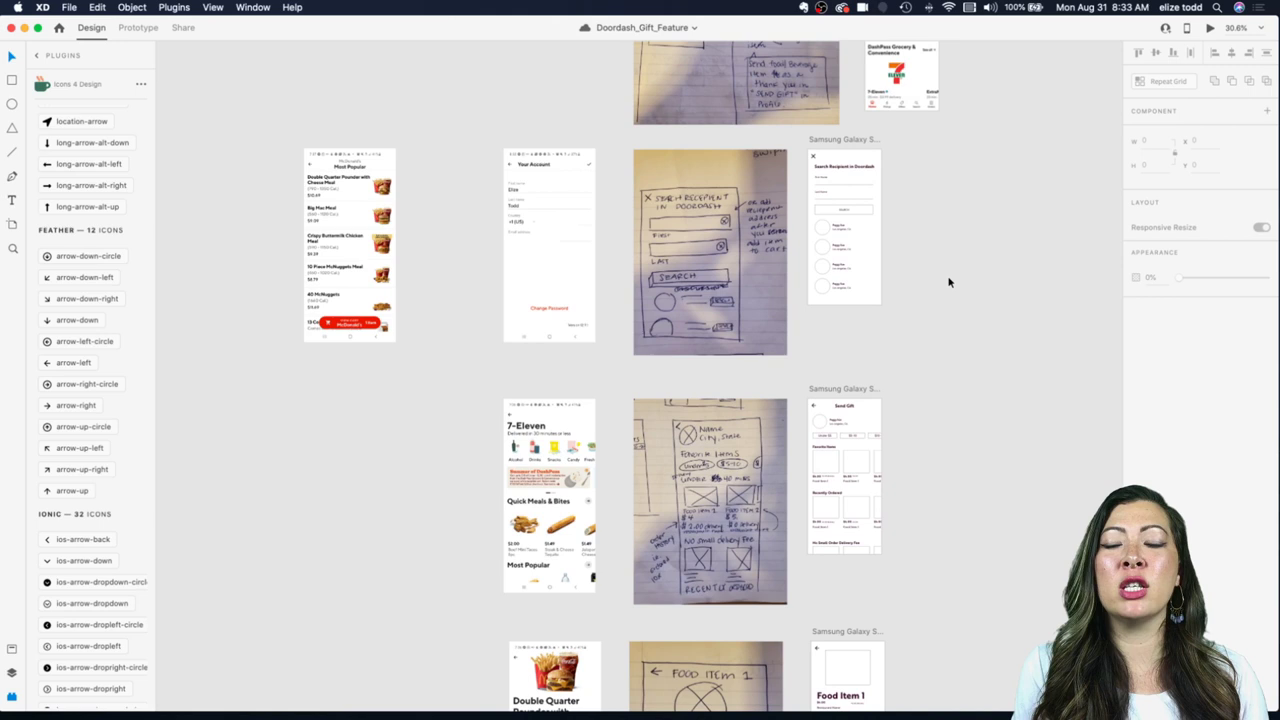
scroll(949, 282, up, 3)
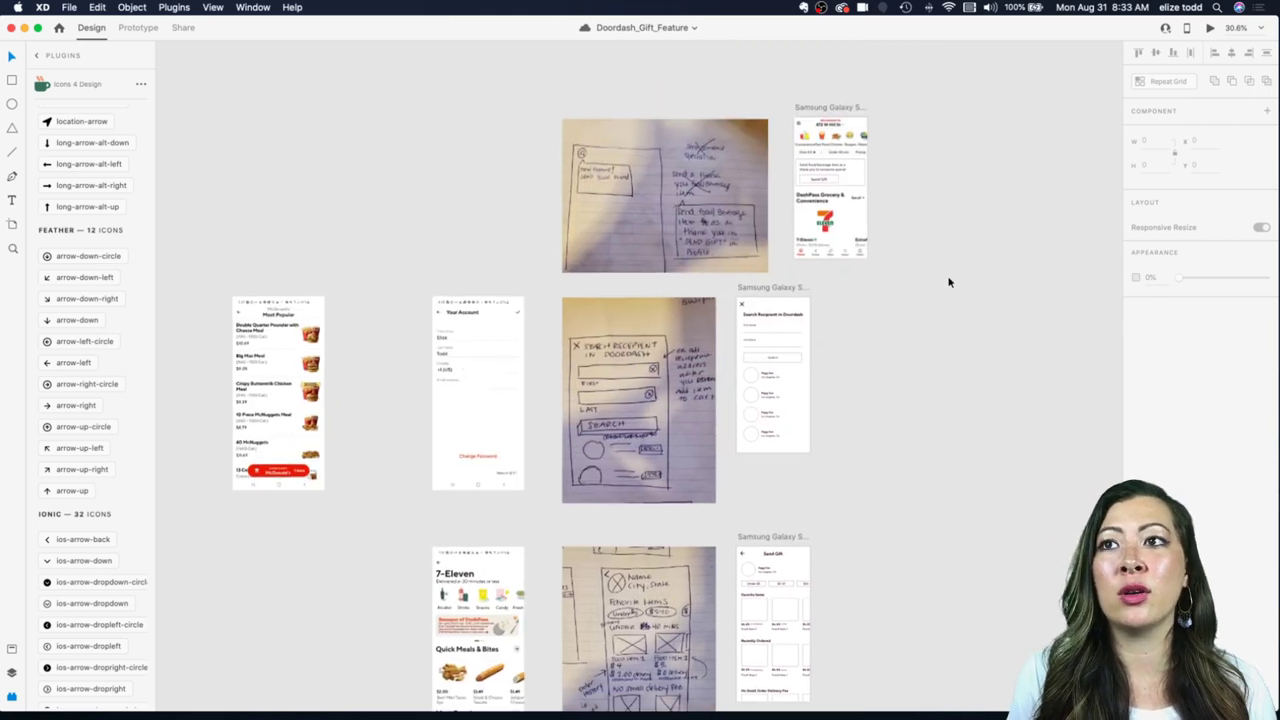
scroll(838, 376, down, 1)
scroll(839, 380, up, 3)
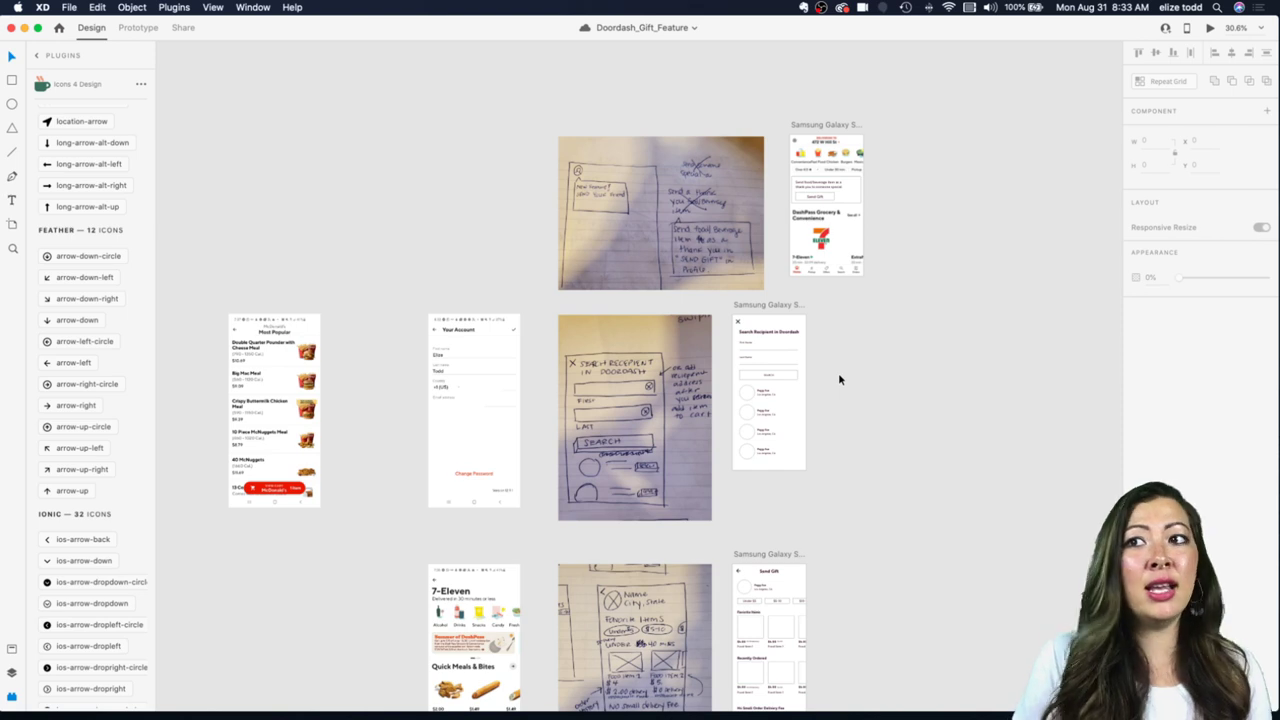
scroll(874, 214, right, 3)
click(785, 158)
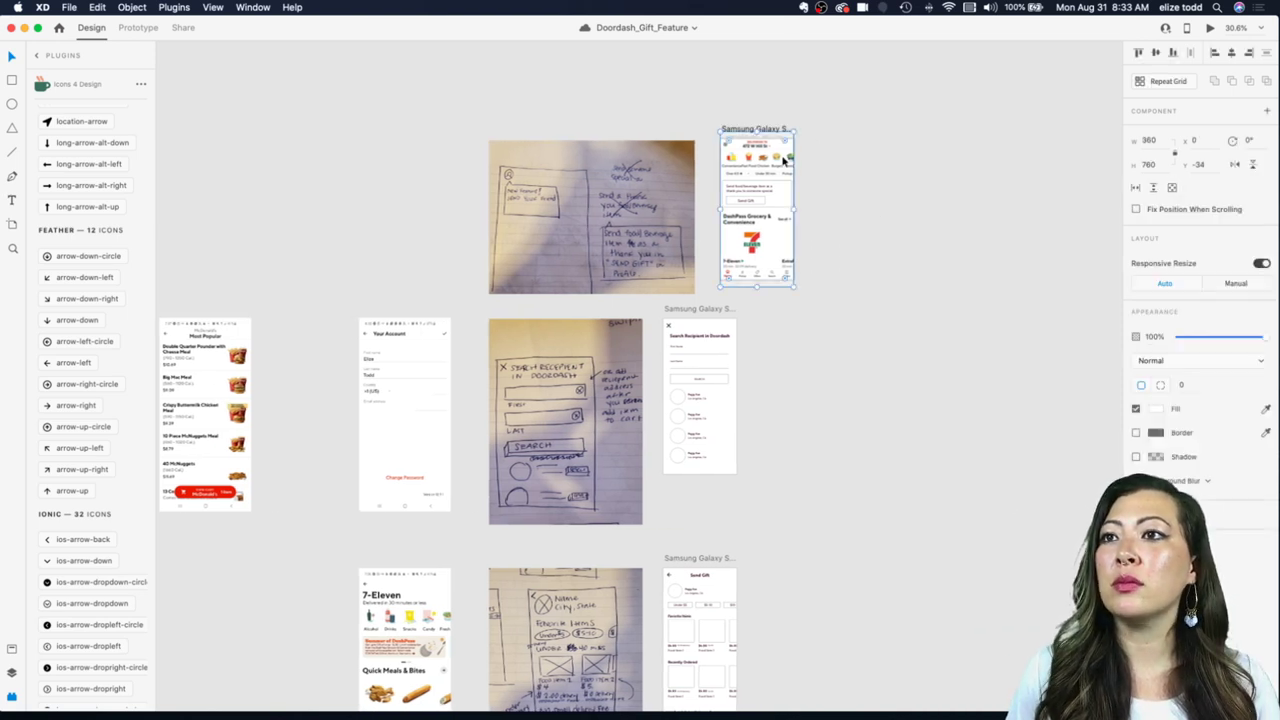
key(super+d)
drag(785, 160, 920, 160)
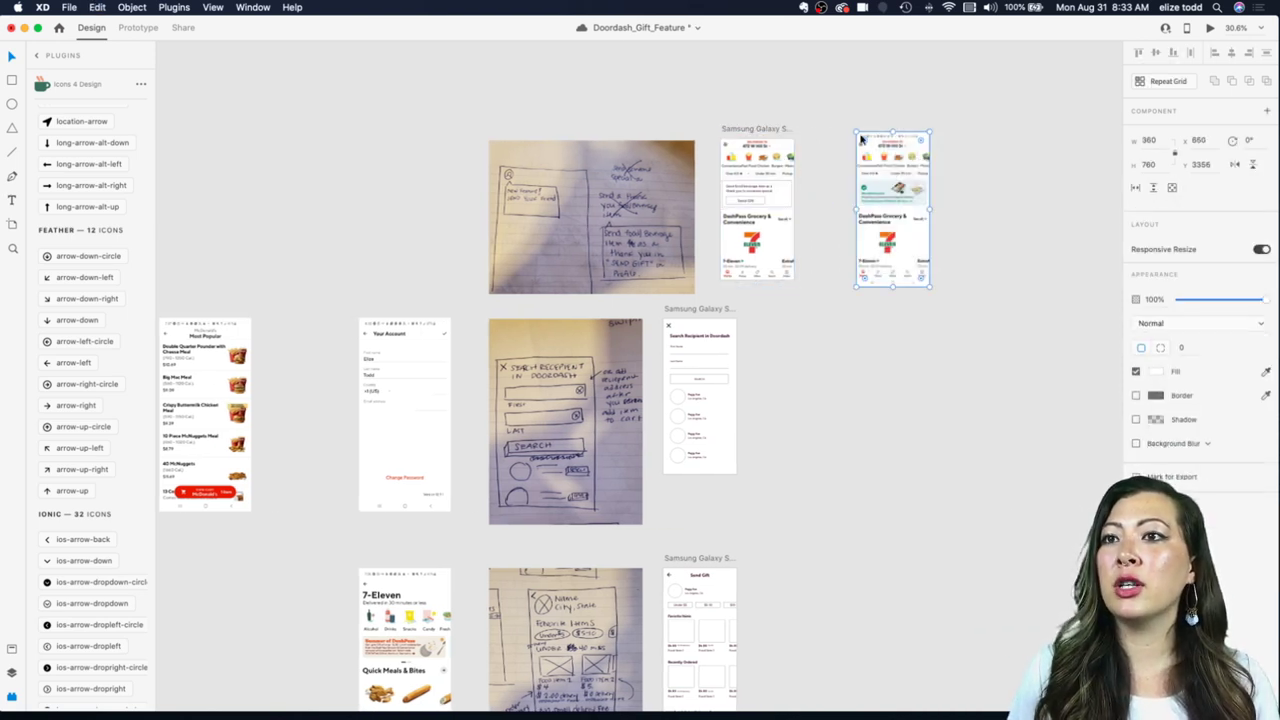
click(856, 105)
Step: Compare the Send Gift home wireframe with the copied reference screenshot, especially the promotional banner area
scroll(856, 104, up, 6)
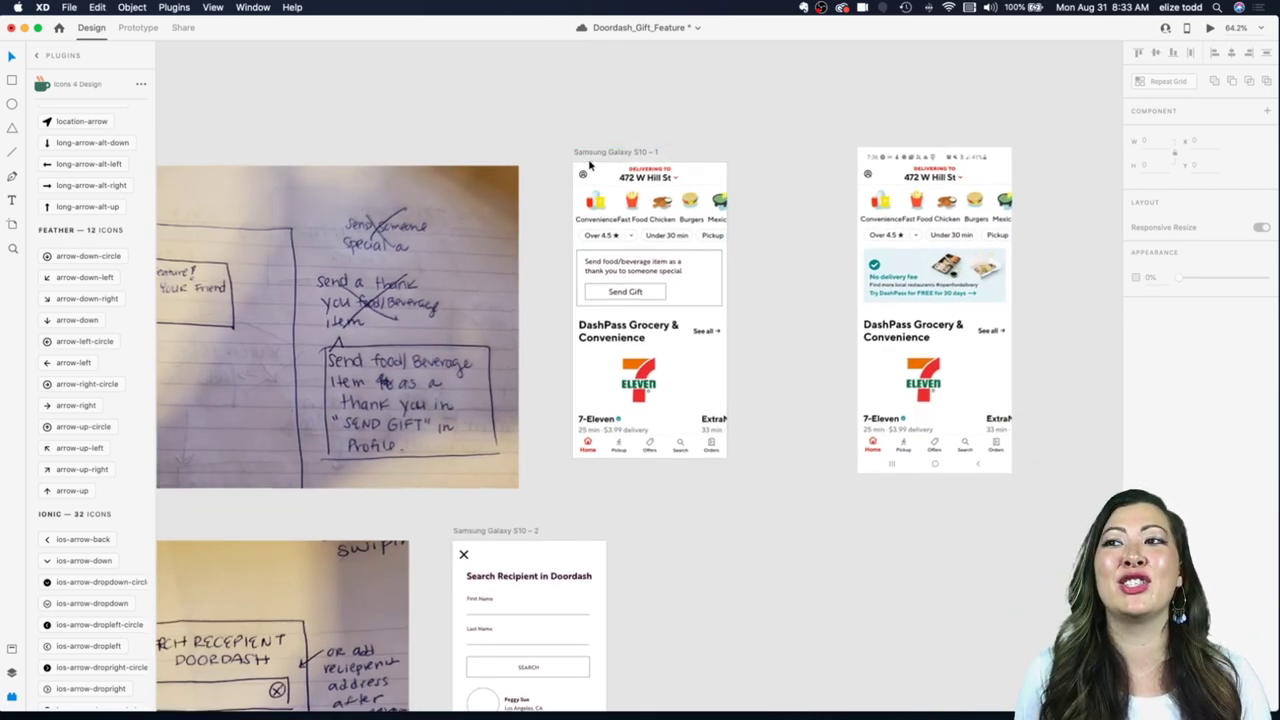
scroll(590, 161, up, 4)
scroll(588, 161, right, 5)
scroll(588, 161, down, 2)
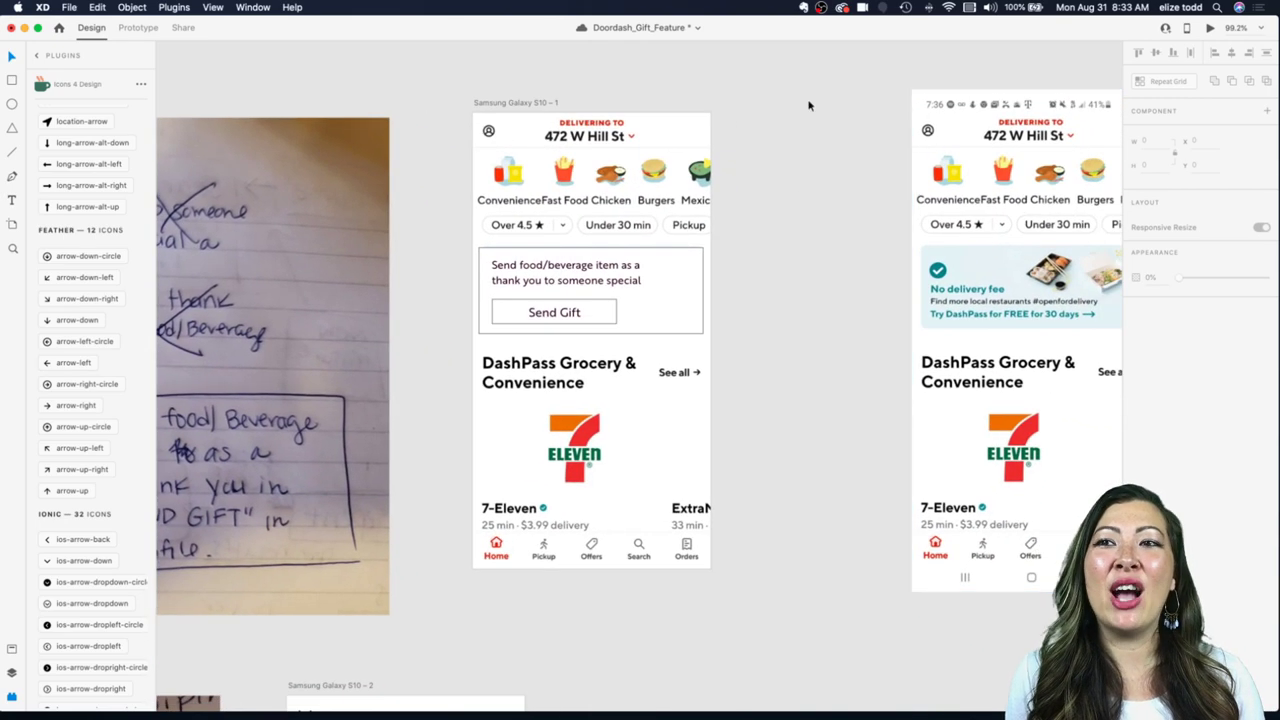
scroll(921, 210, down, 4)
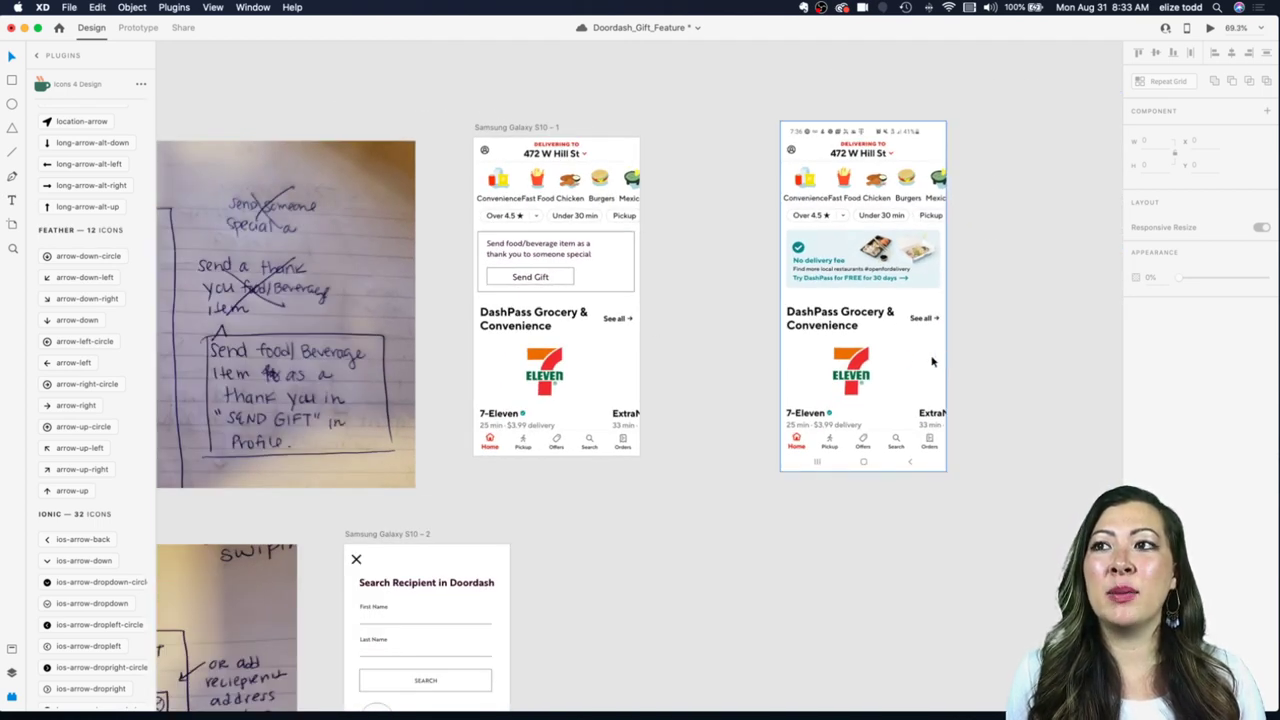
click(532, 168)
click(702, 216)
click(580, 212)
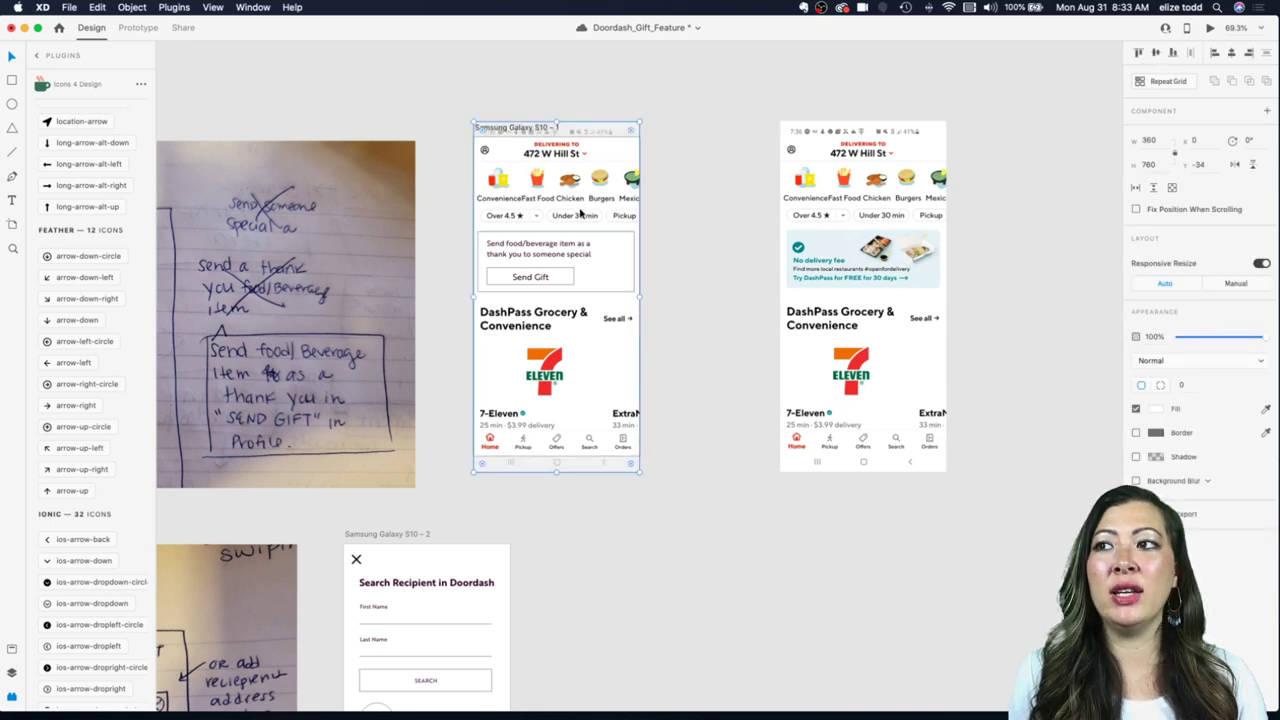
Step: Move the copied reference screenshot closer to the home wireframe, to about X 368
click(806, 270)
scroll(584, 271, up, 4)
drag(935, 250, 749, 250)
scroll(594, 260, up, 3)
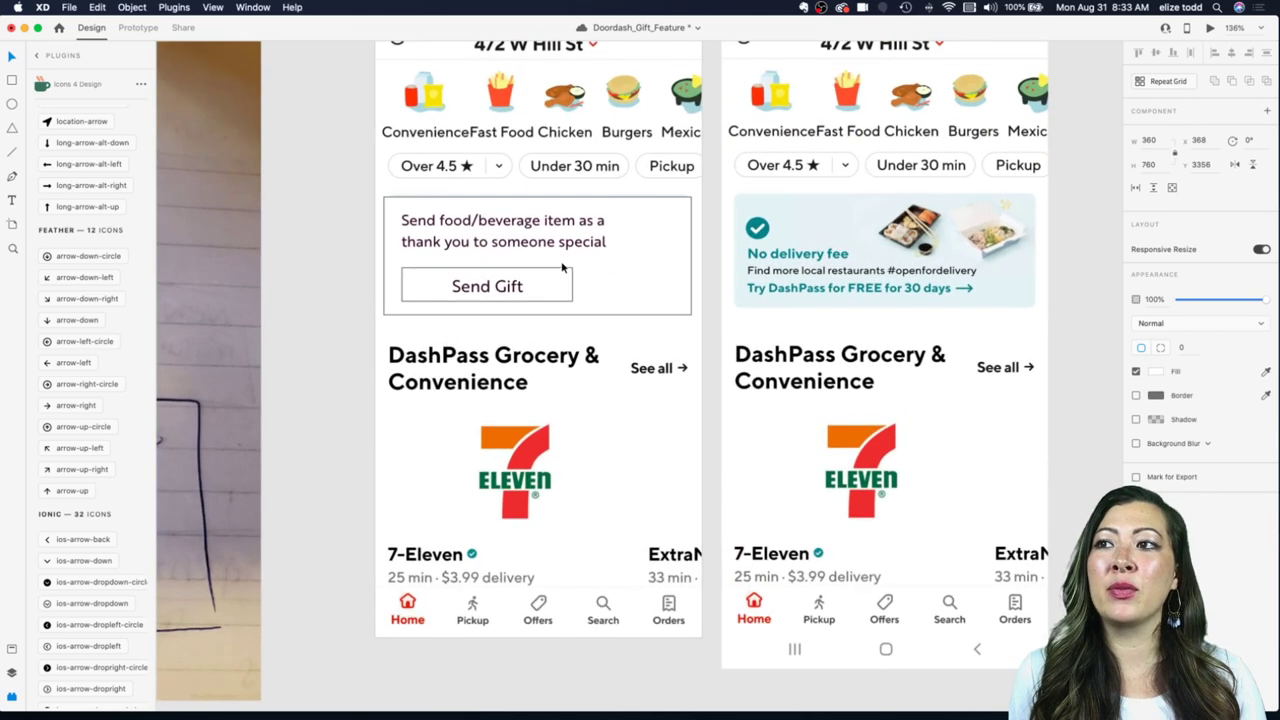
Step: Remove the border from the rectangle behind the Send Gift message on the home wireframe
click(683, 249)
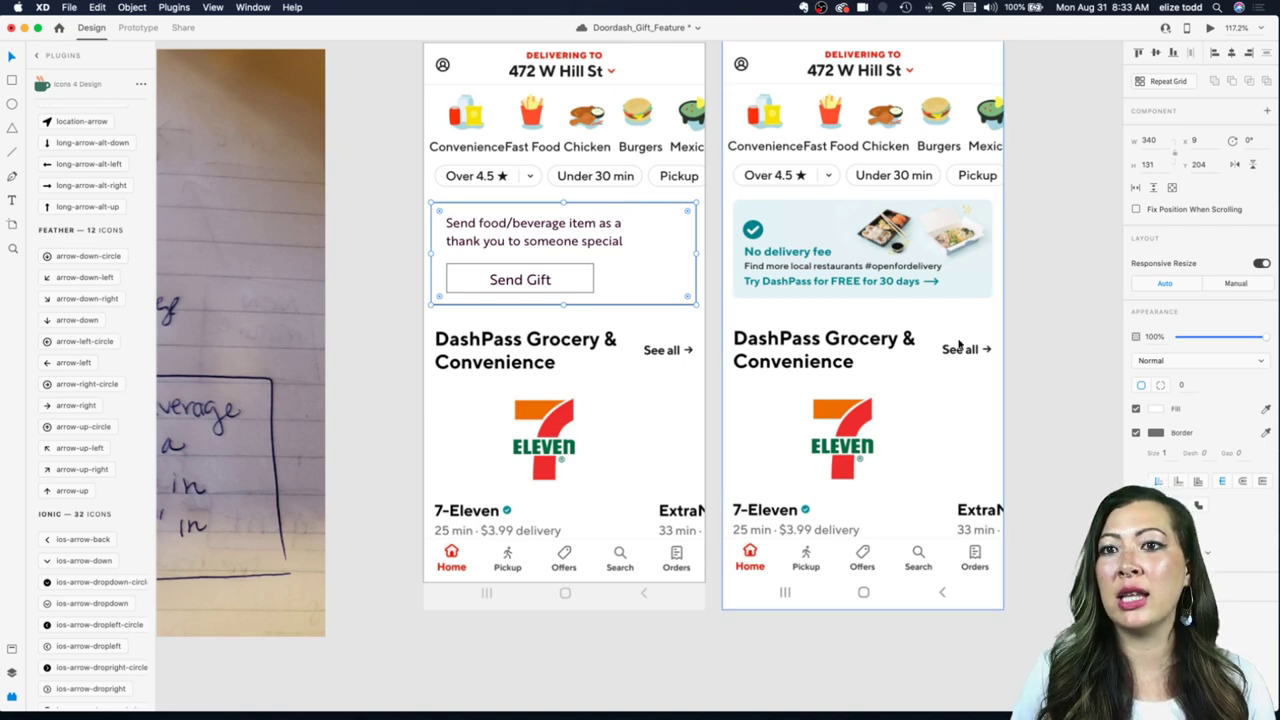
click(727, 216)
click(695, 221)
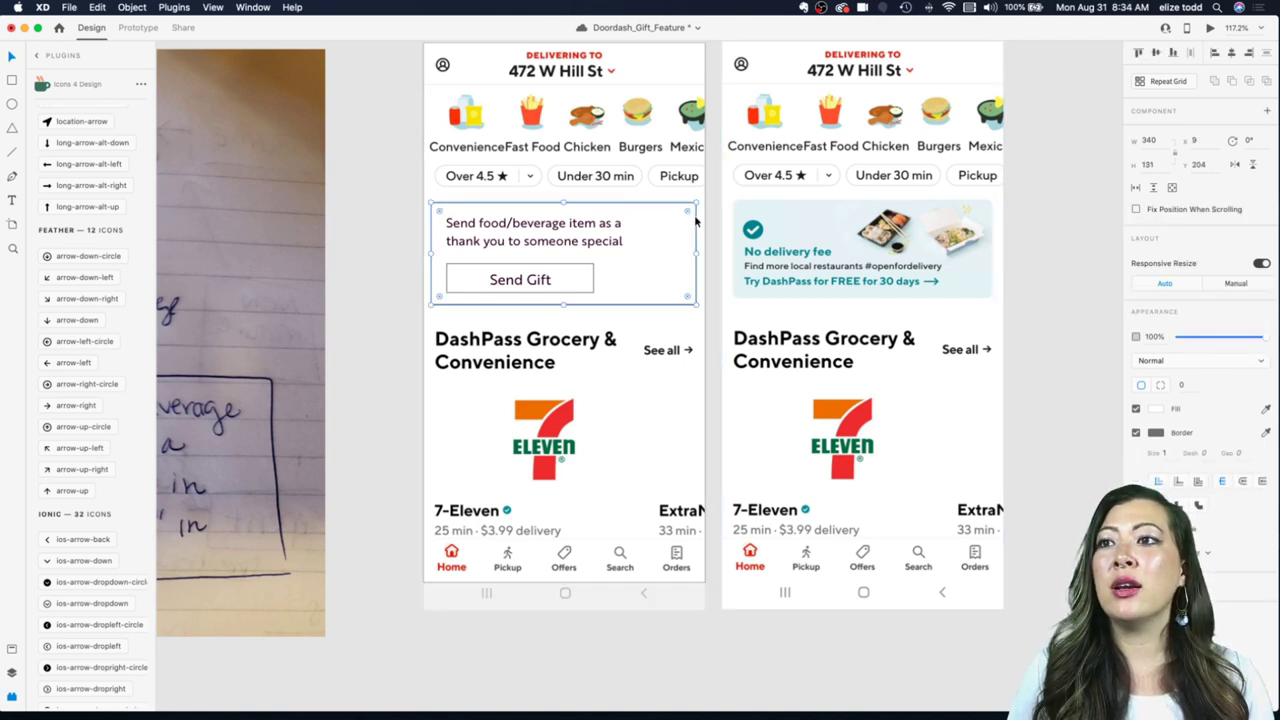
click(1136, 435)
Step: Fill the Send Gift banner rectangle with the pale blue sampled from the reference screenshot's No delivery fee banner
click(1156, 409)
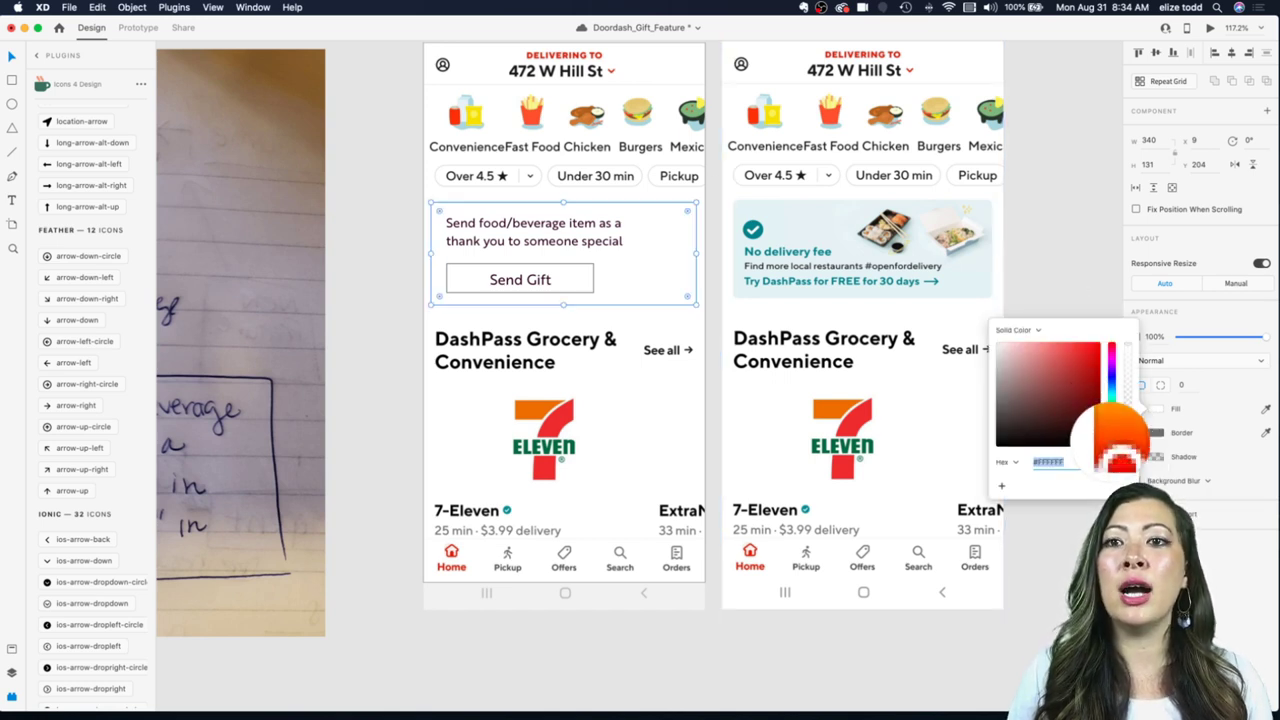
click(1161, 412)
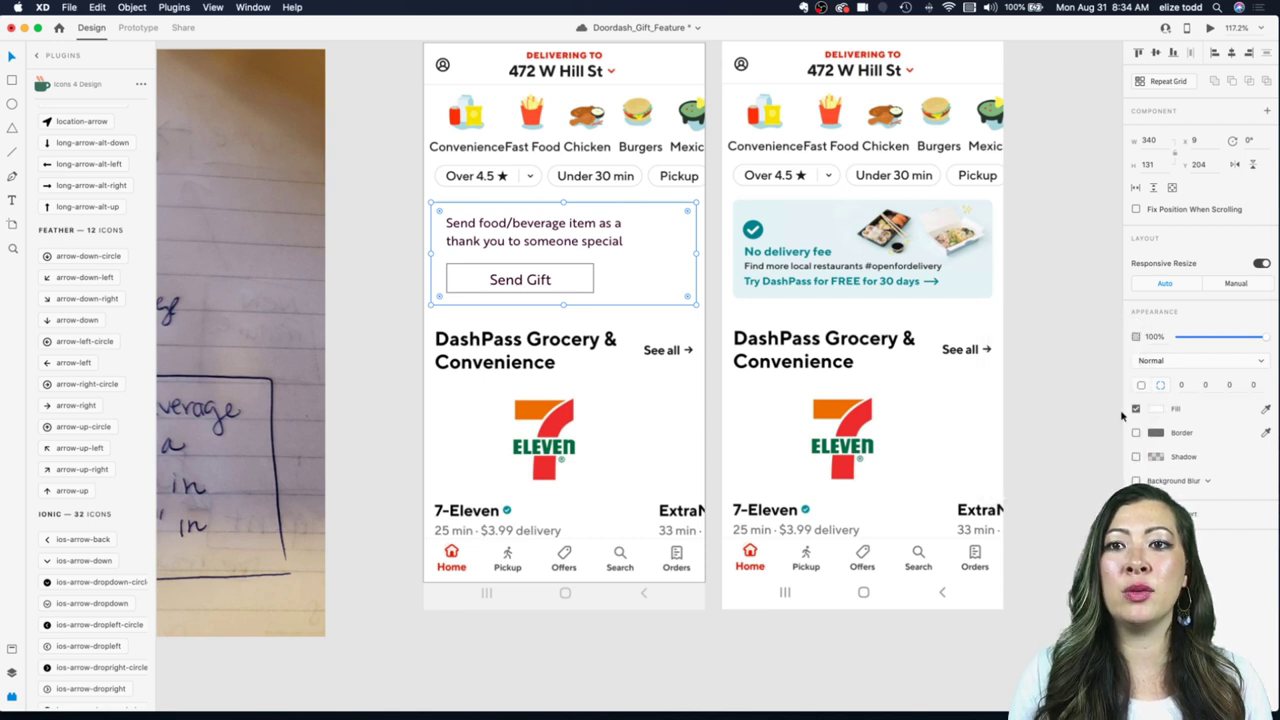
click(1156, 410)
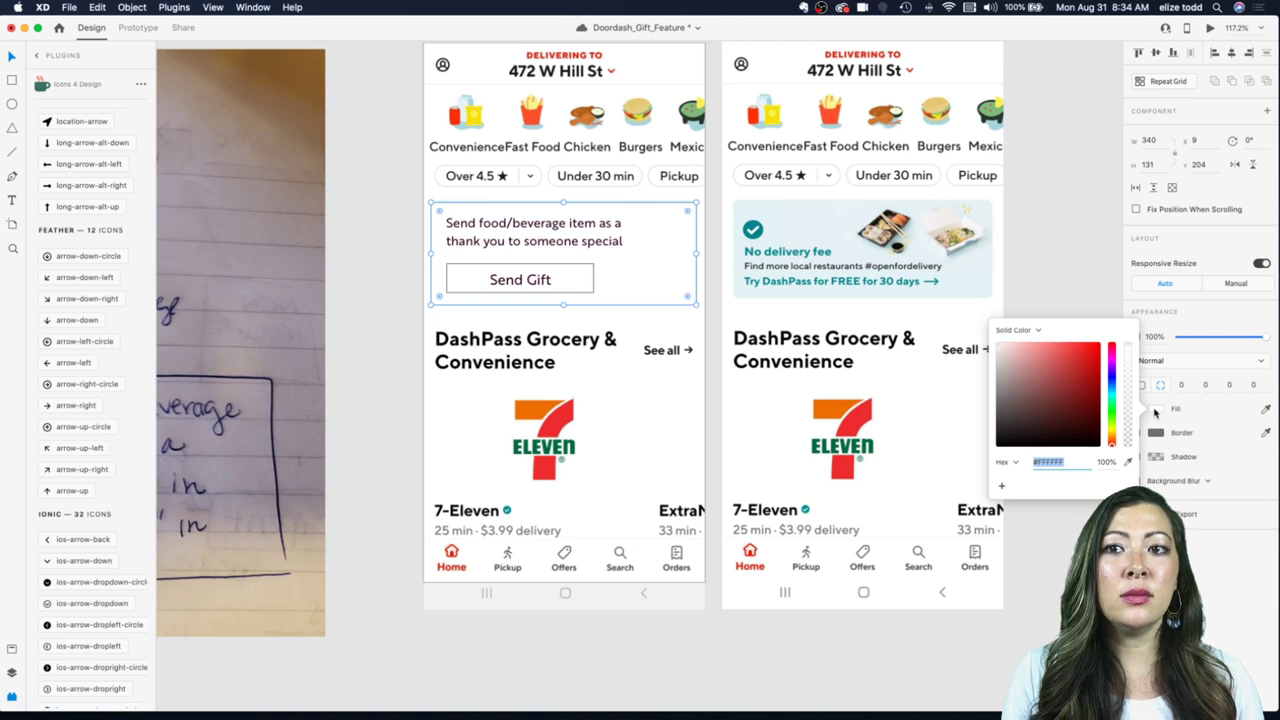
click(1128, 463)
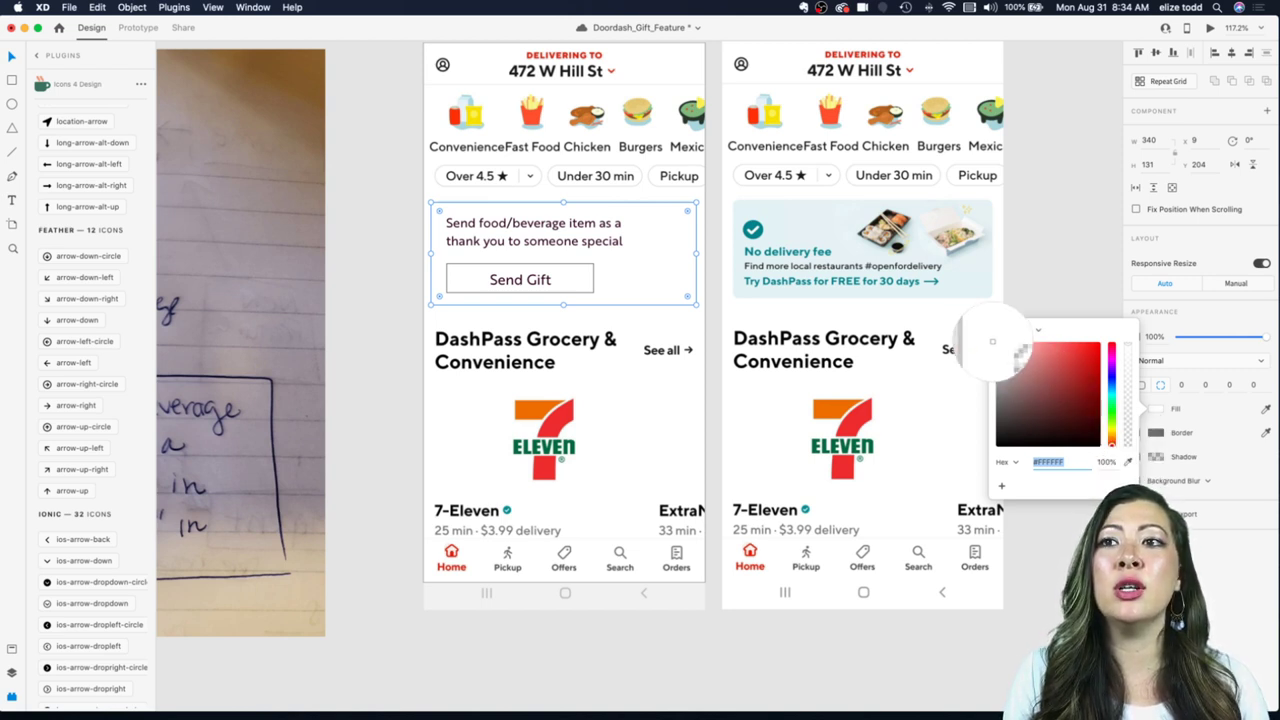
click(968, 281)
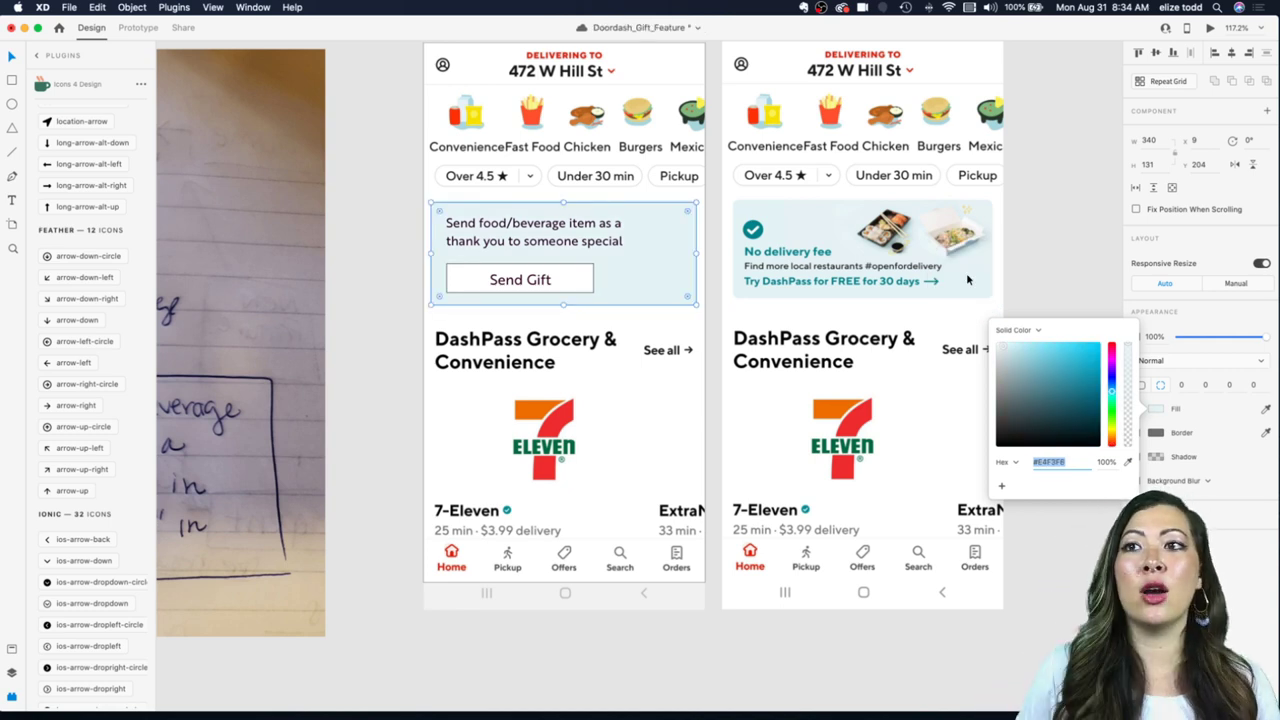
click(384, 255)
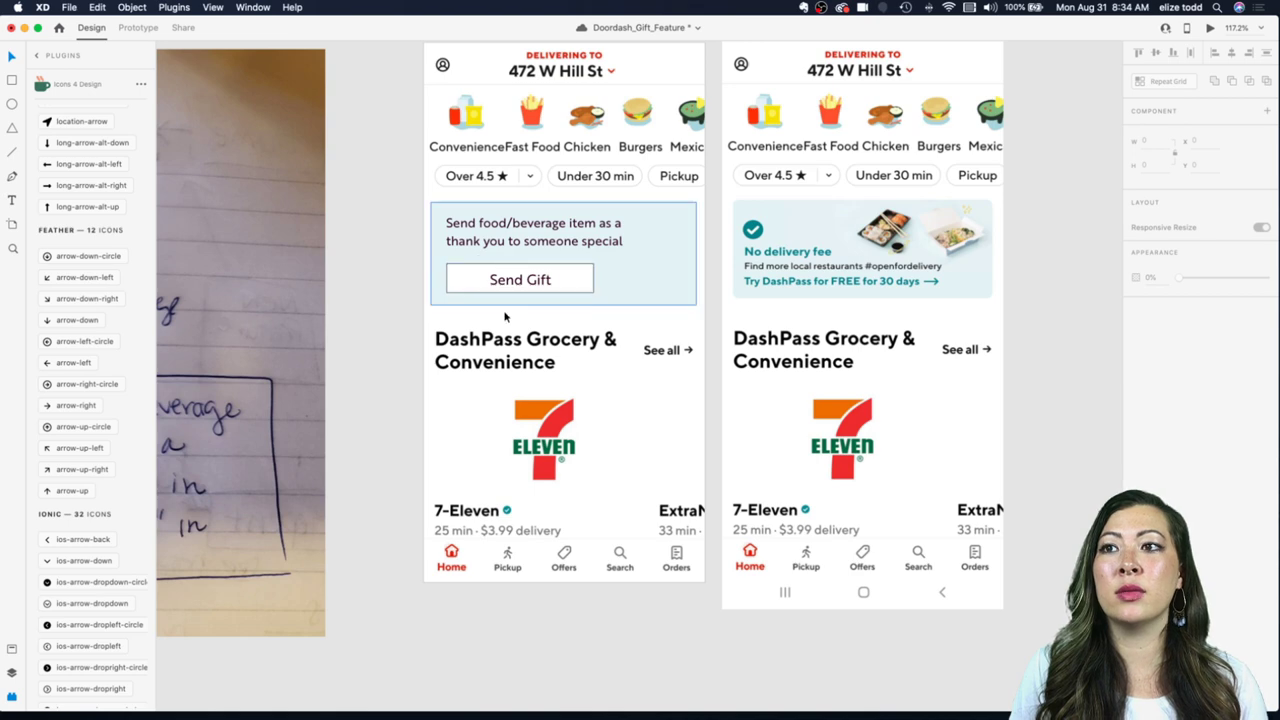
Step: Shift the pale blue Send Gift banner rectangle slightly, to X 10, Y 201, in line with the reference banner
scroll(686, 233, up, 3)
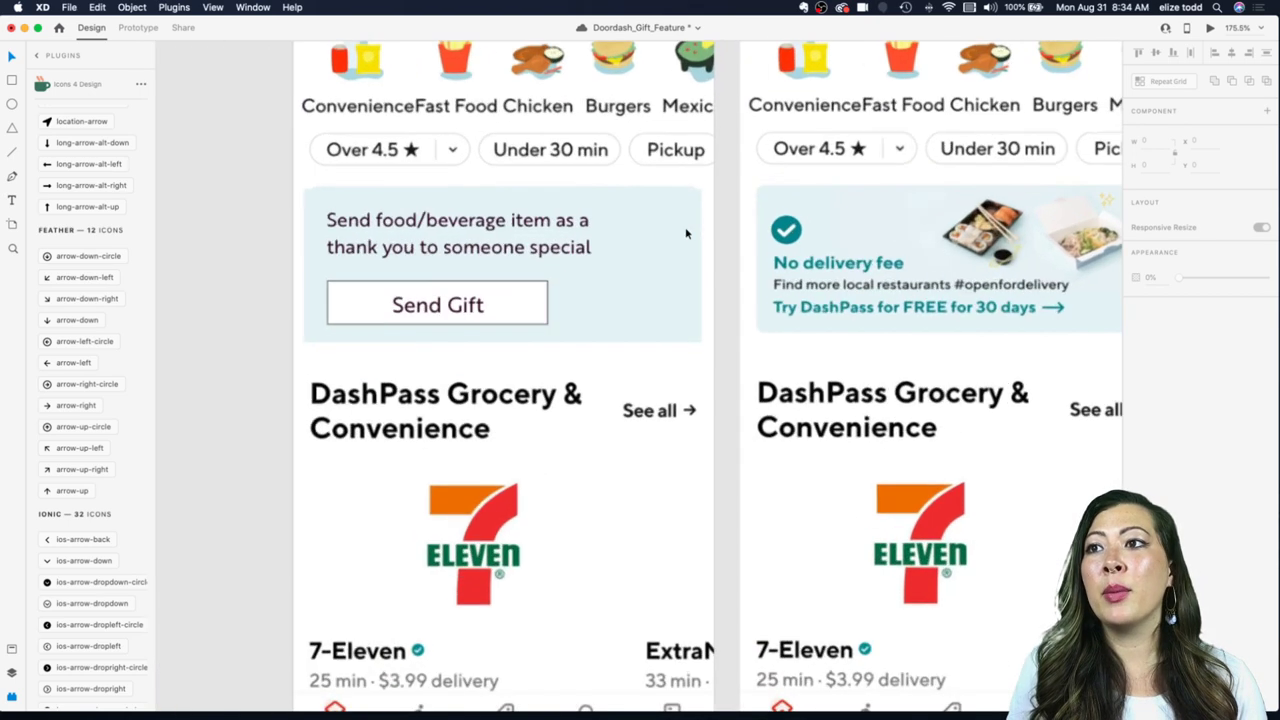
click(686, 233)
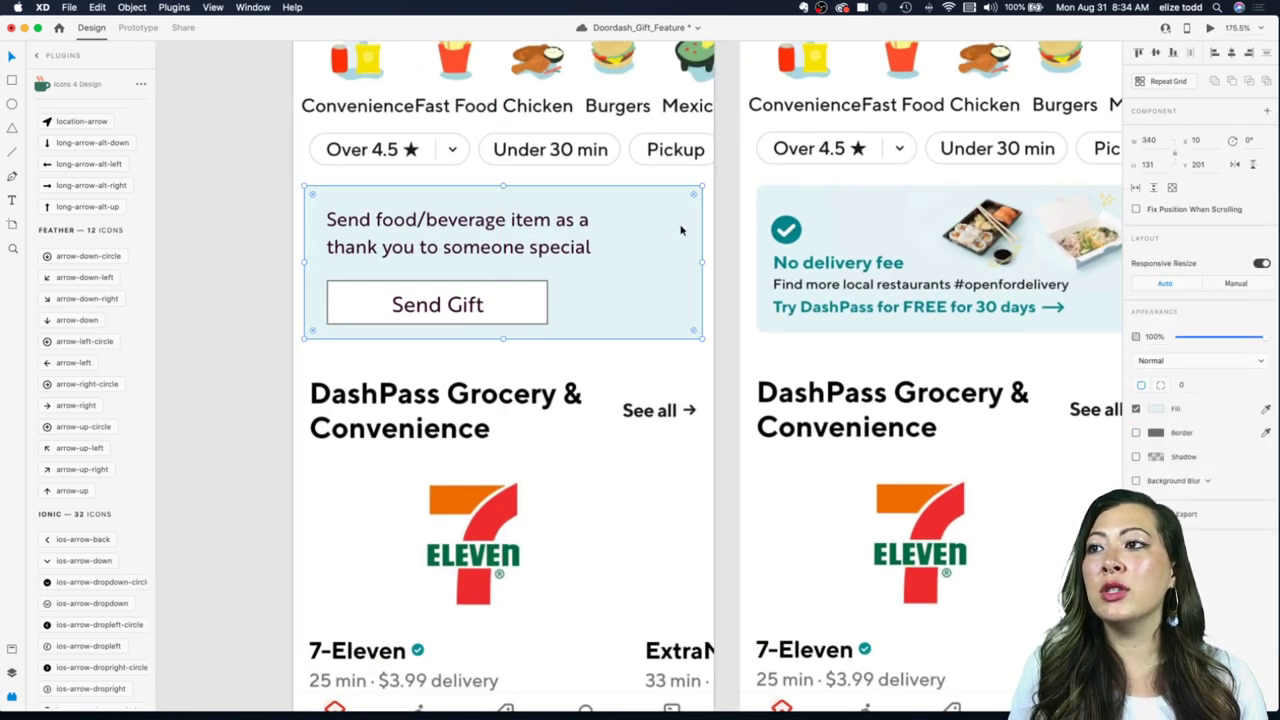
scroll(800, 228, right, 2)
scroll(804, 226, right, 3)
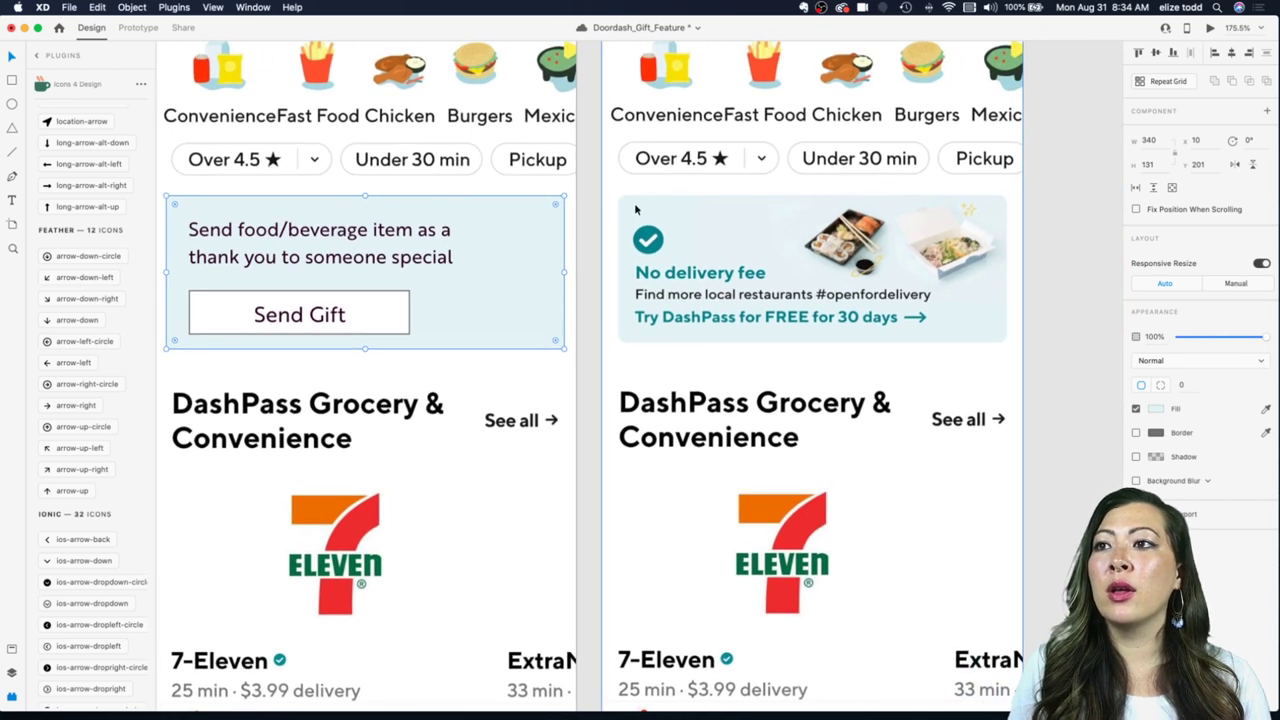
Step: Round the corners of the pale blue banner behind the gift message to a radius of 7
key(Escape)
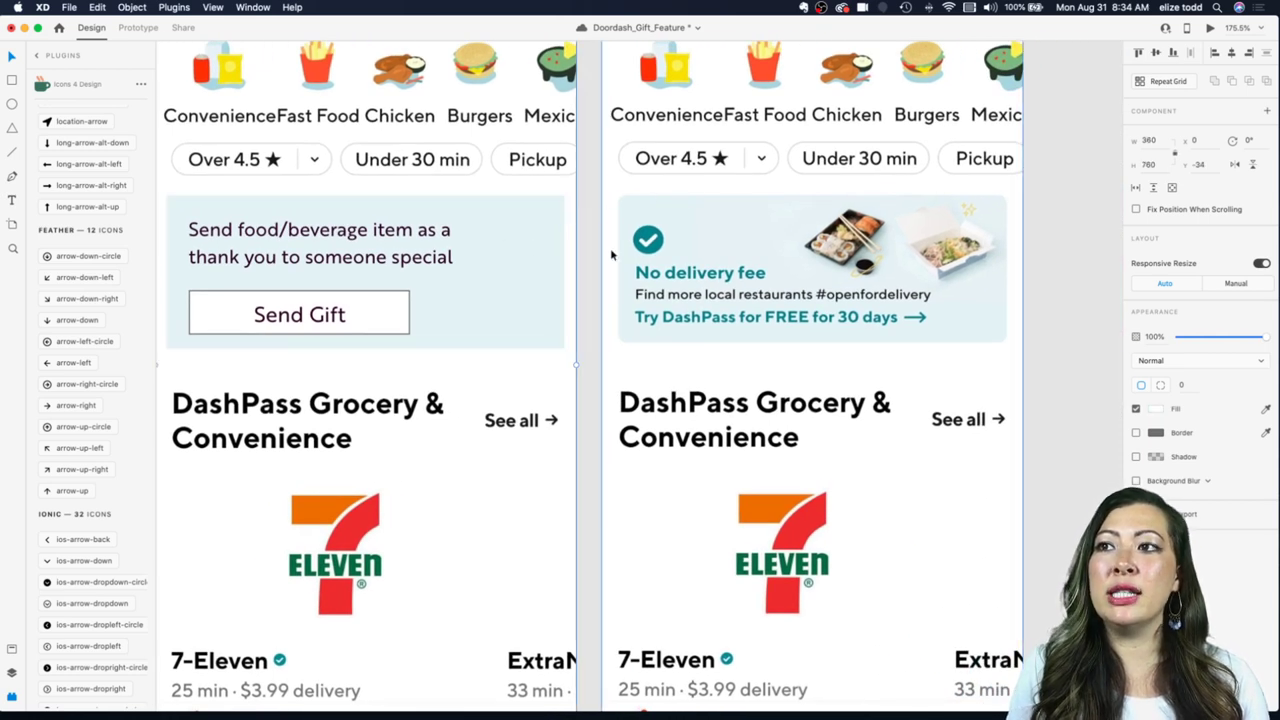
click(514, 223)
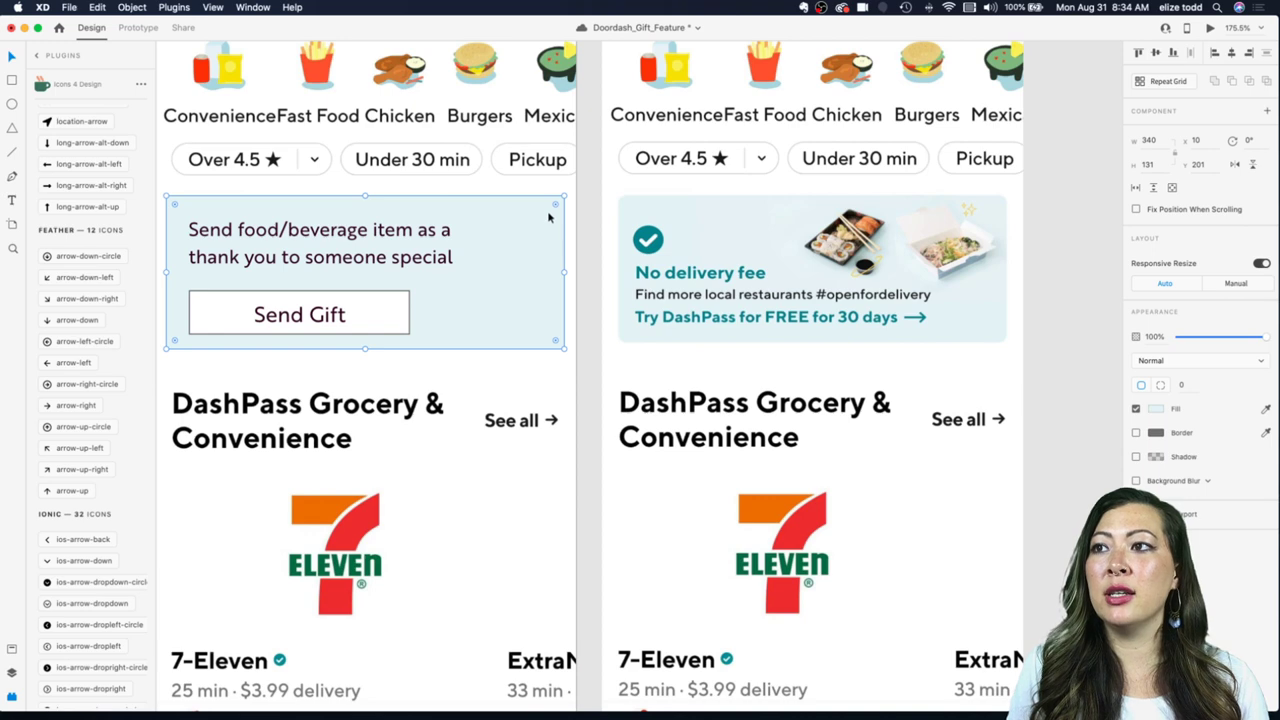
scroll(456, 262, left, 3)
scroll(456, 262, up, 3)
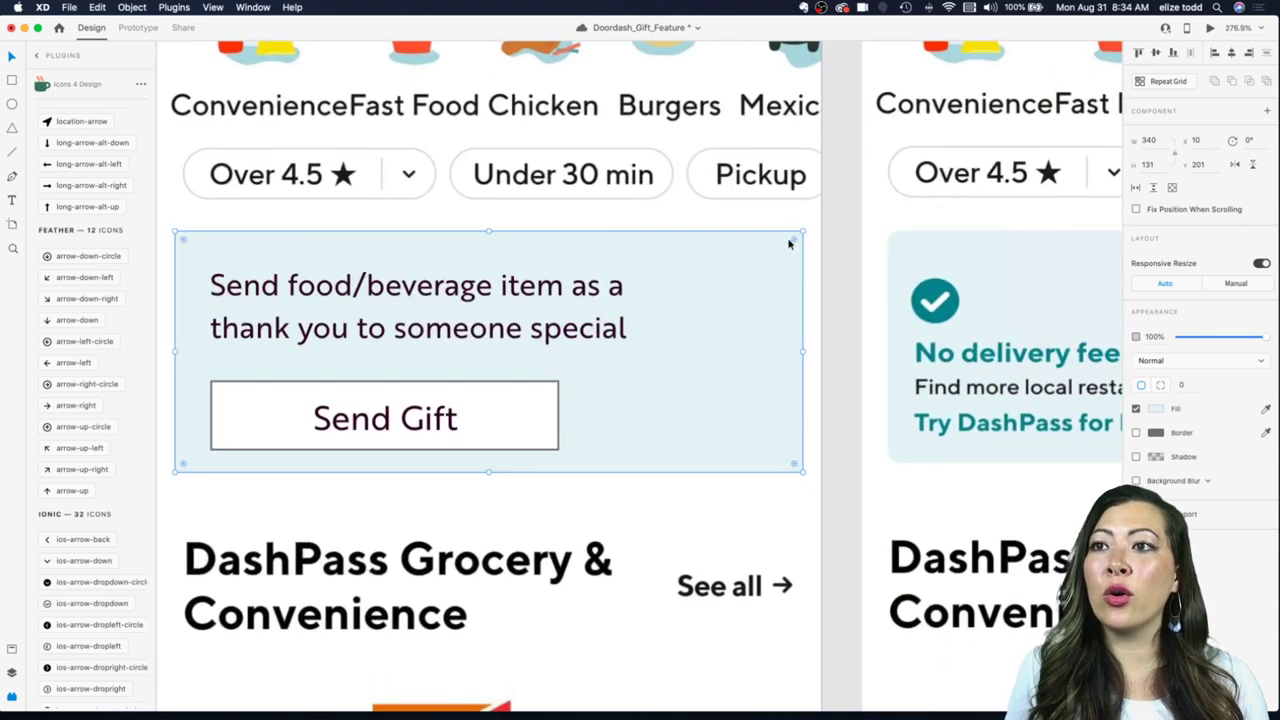
drag(790, 243, 788, 244)
scroll(785, 300, down, 3)
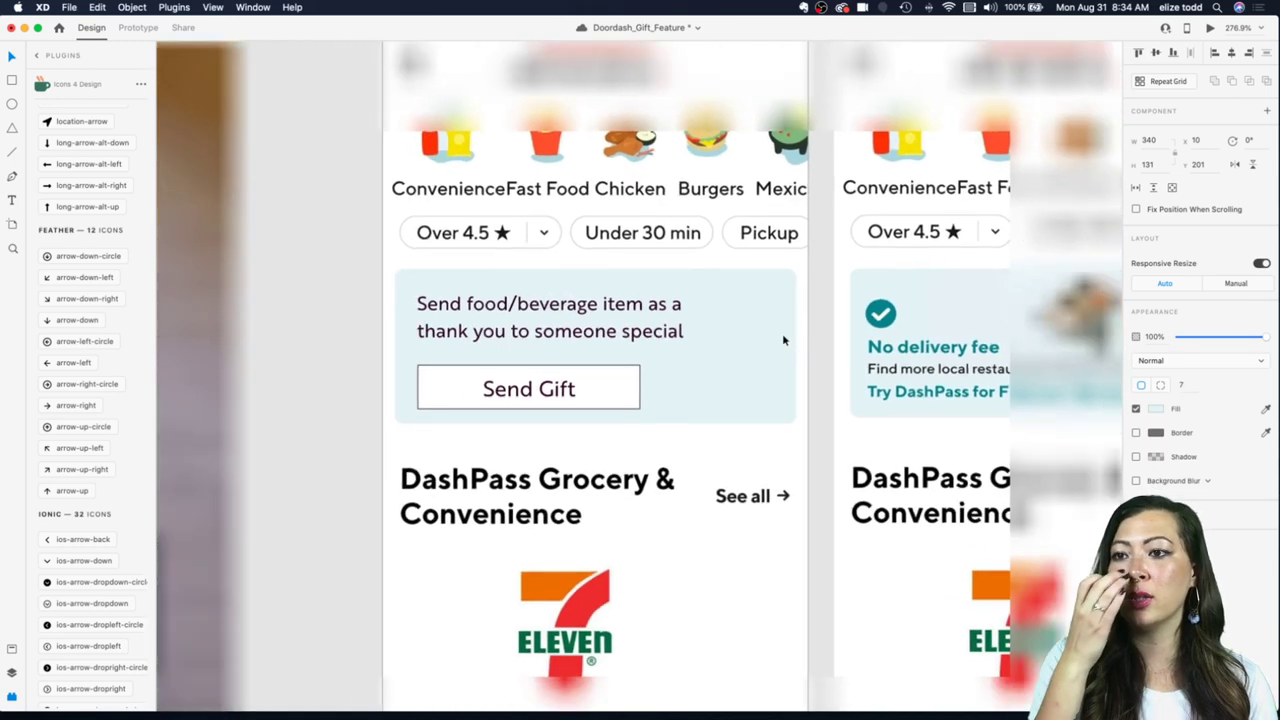
click(728, 435)
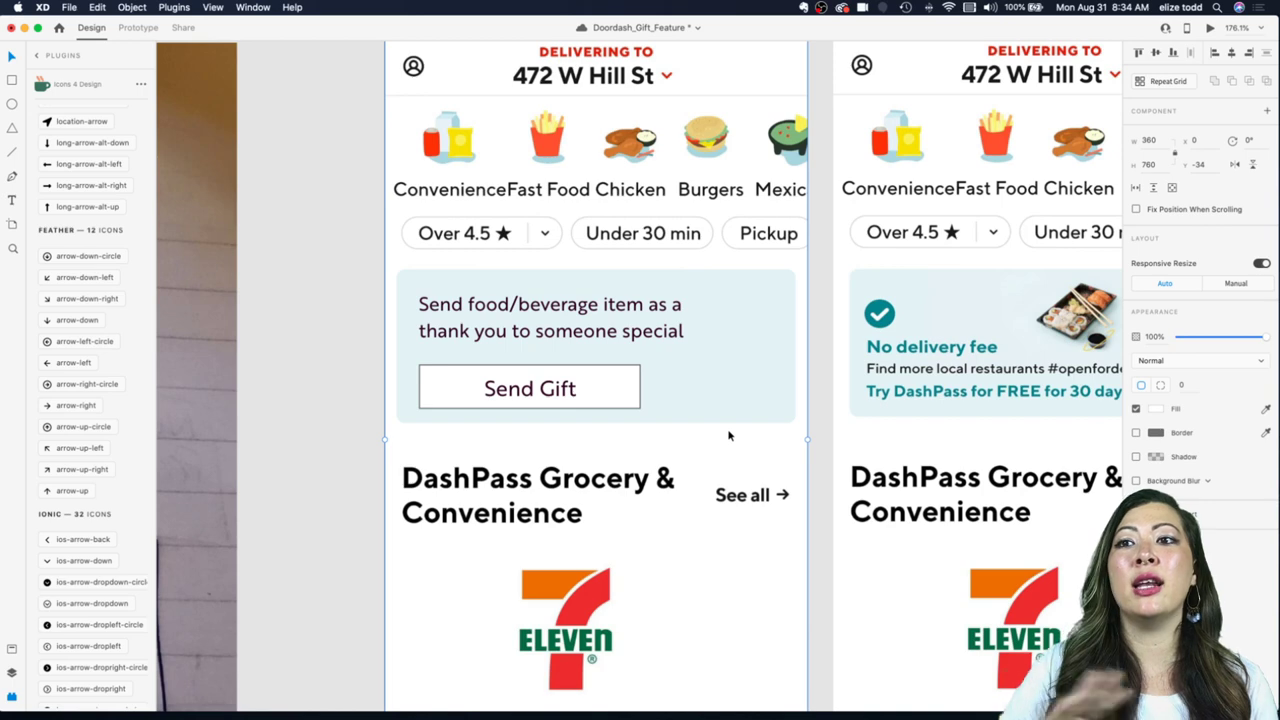
scroll(728, 435, down, 2)
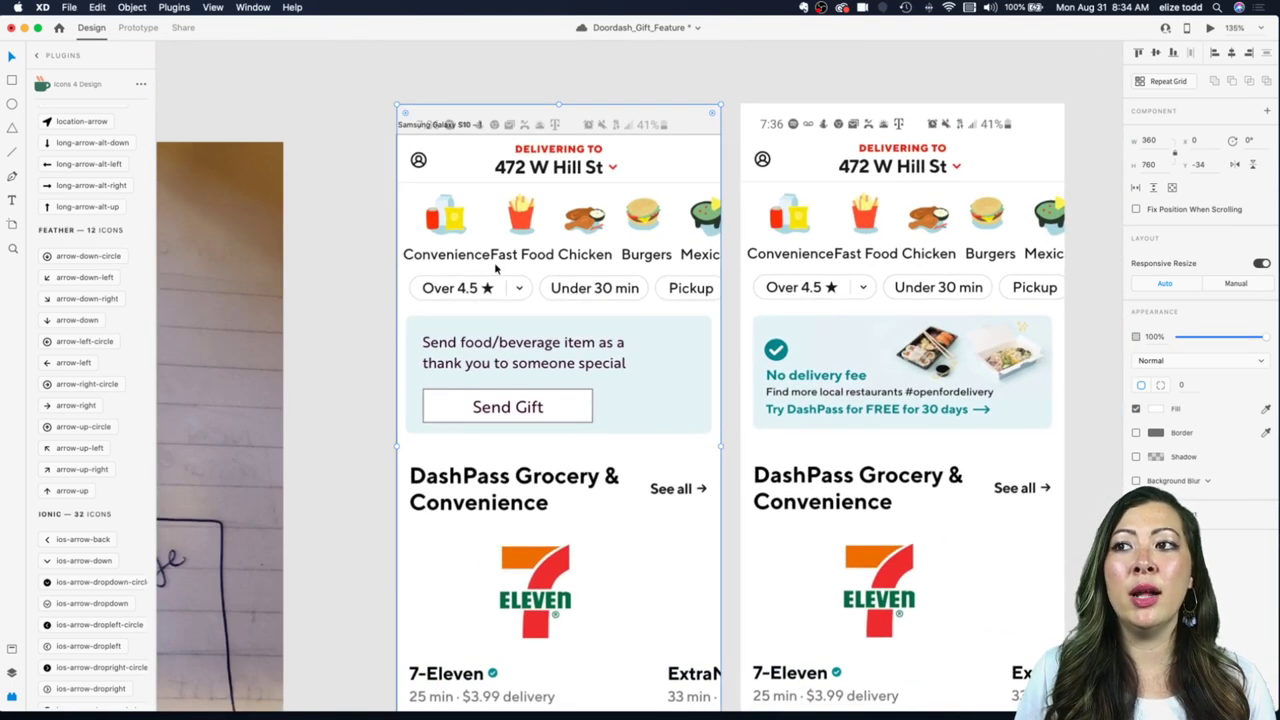
click(738, 390)
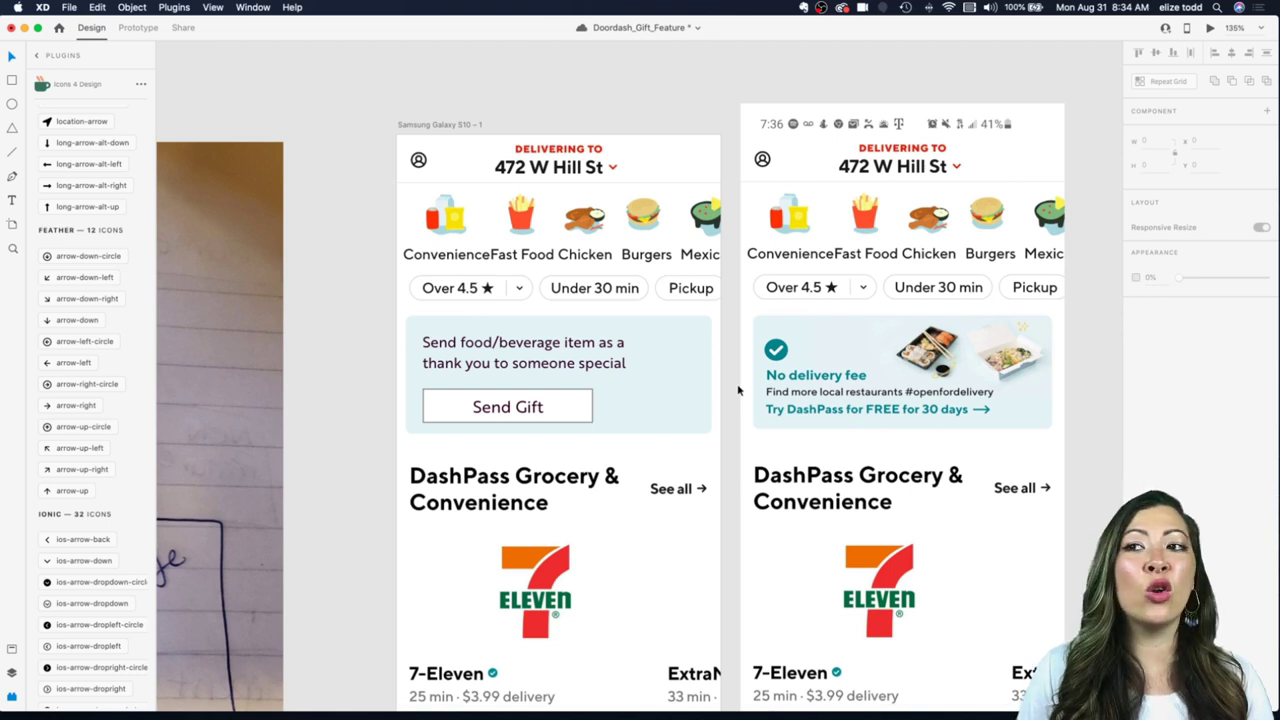
click(666, 388)
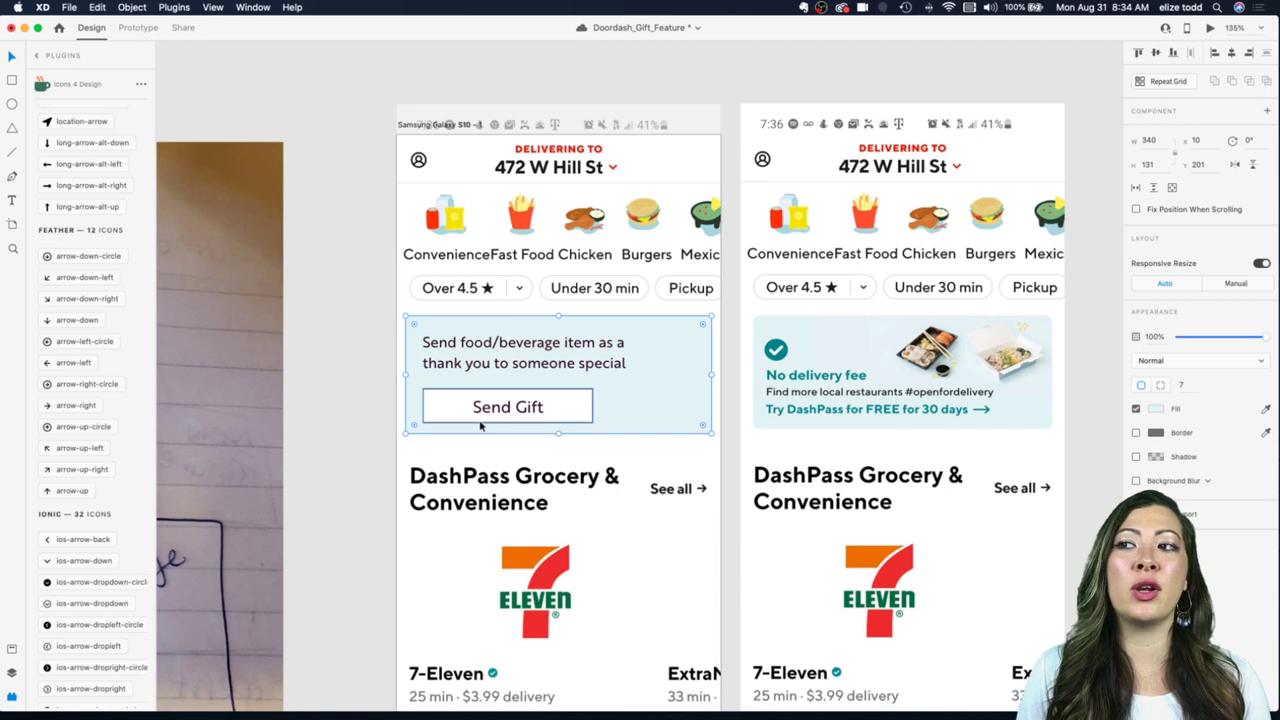
click(722, 370)
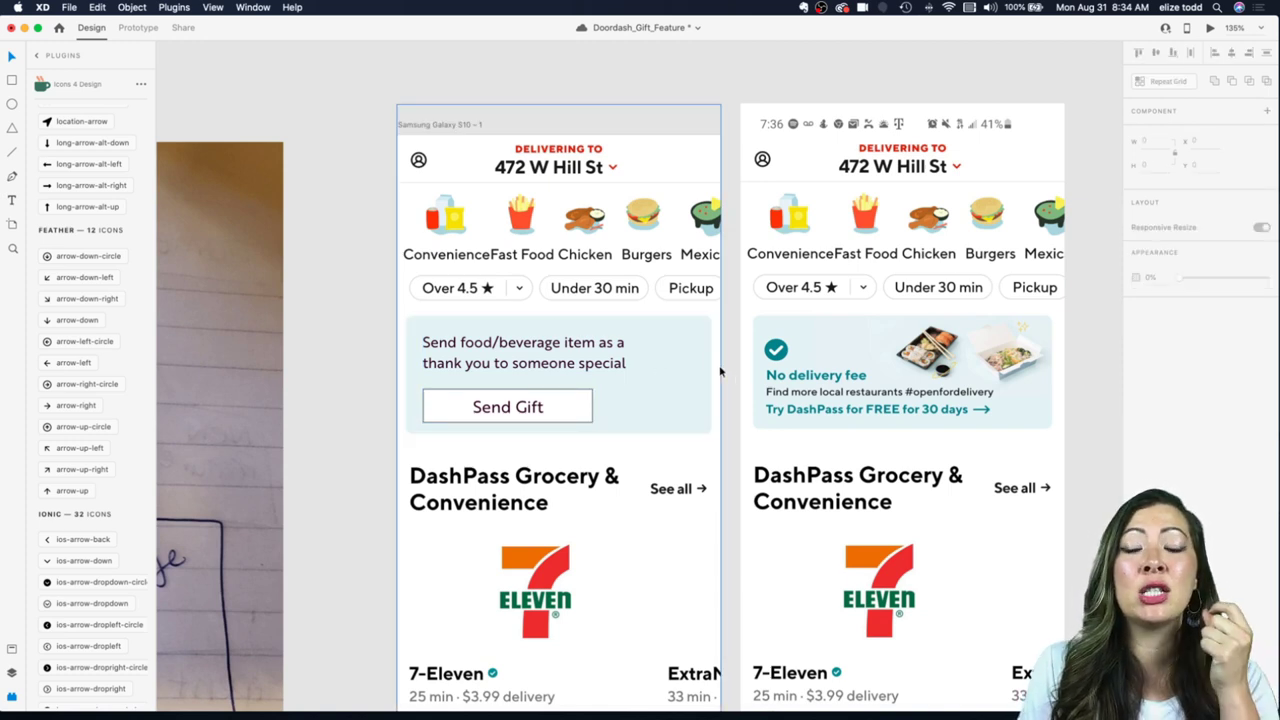
Step: Recolor the banner's gift message text with the teal sampled from the checkmark badge in the reference screenshot
double_click(553, 368)
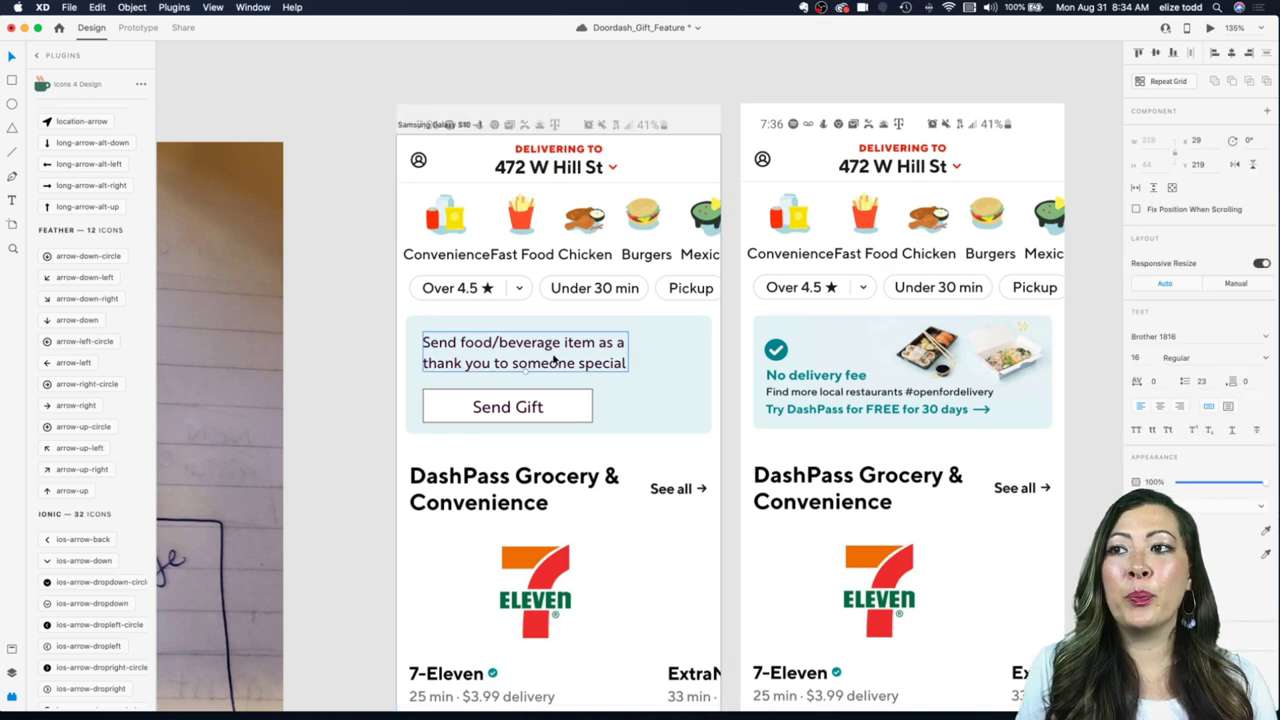
scroll(553, 368, up, 3)
scroll(553, 360, down, 3)
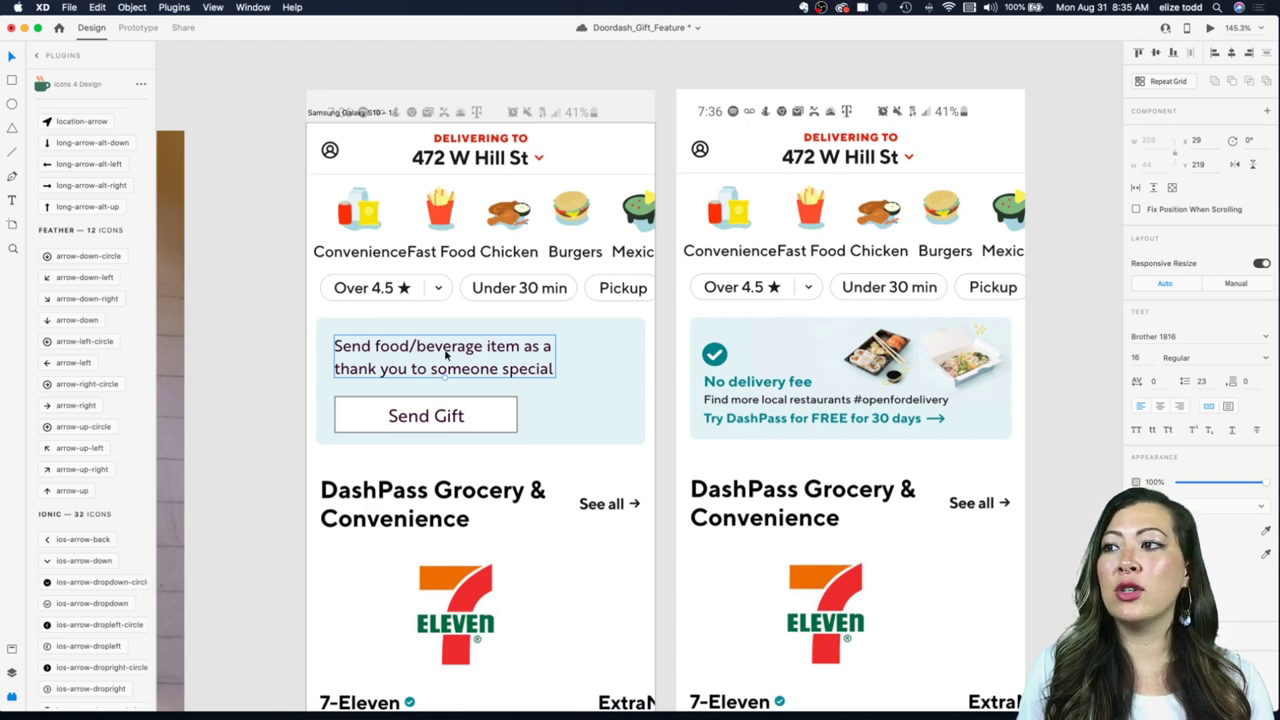
scroll(762, 356, up, 5)
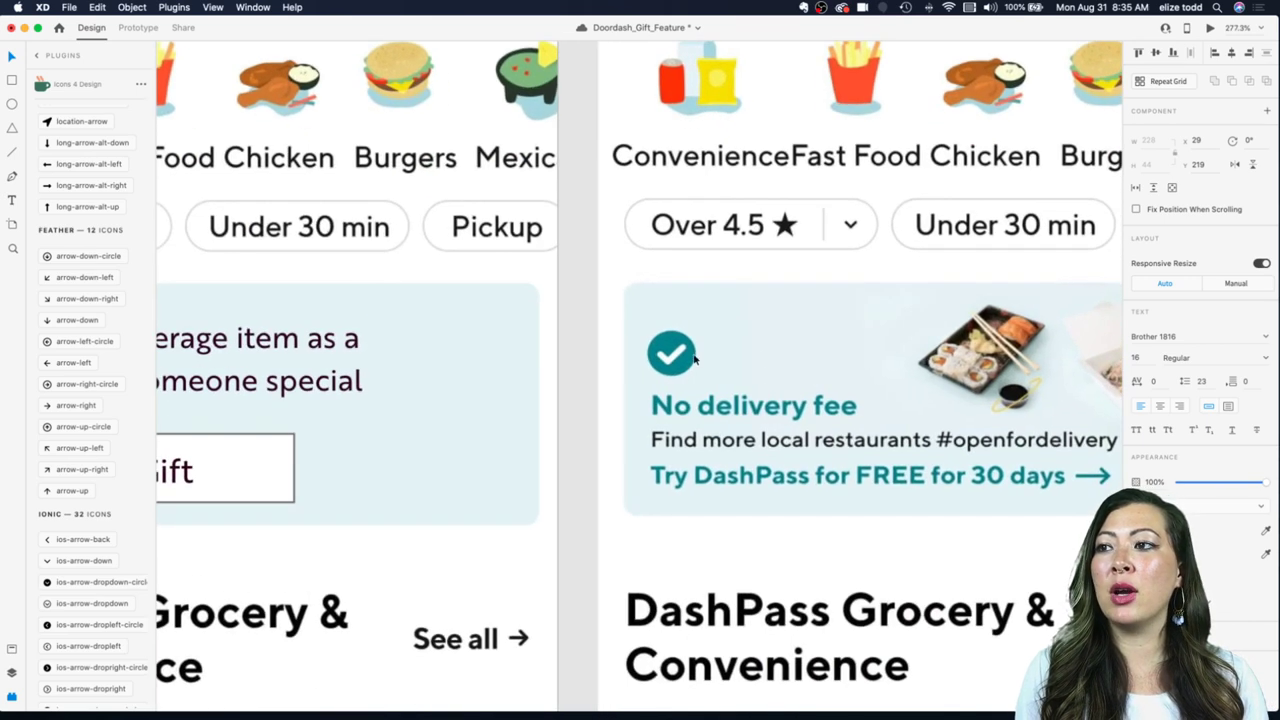
scroll(693, 358, down, 5)
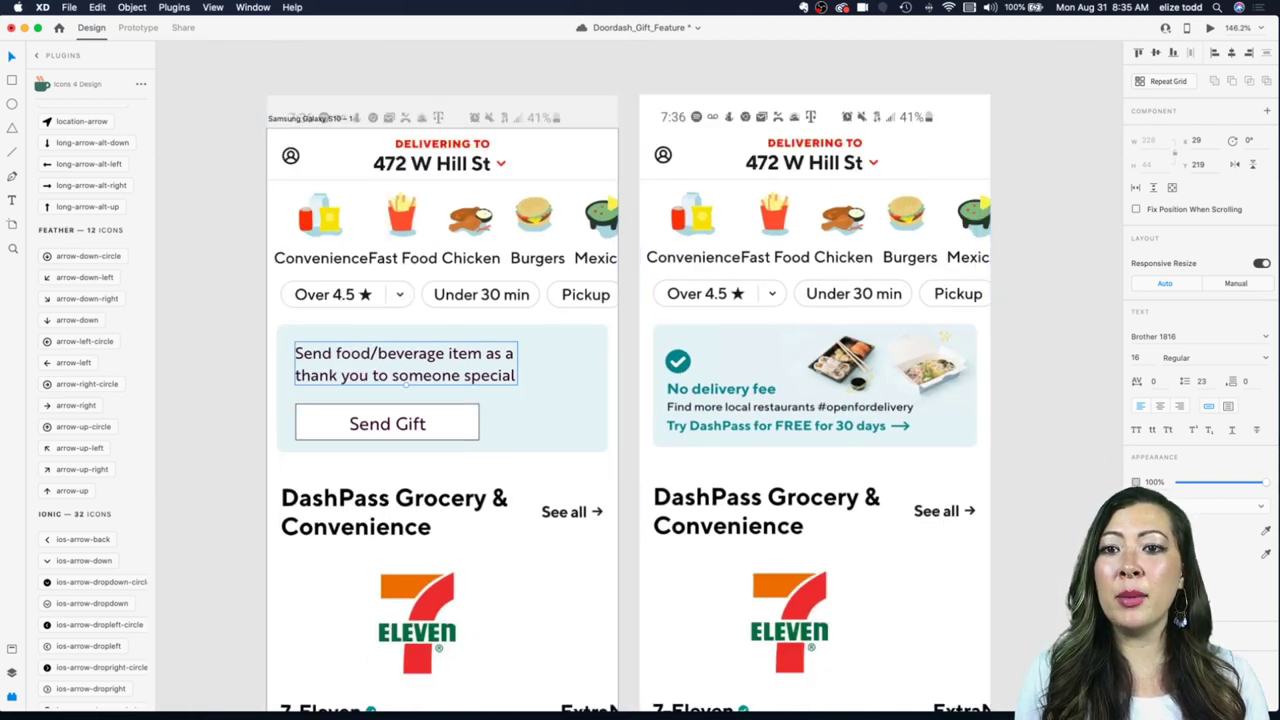
click(1136, 531)
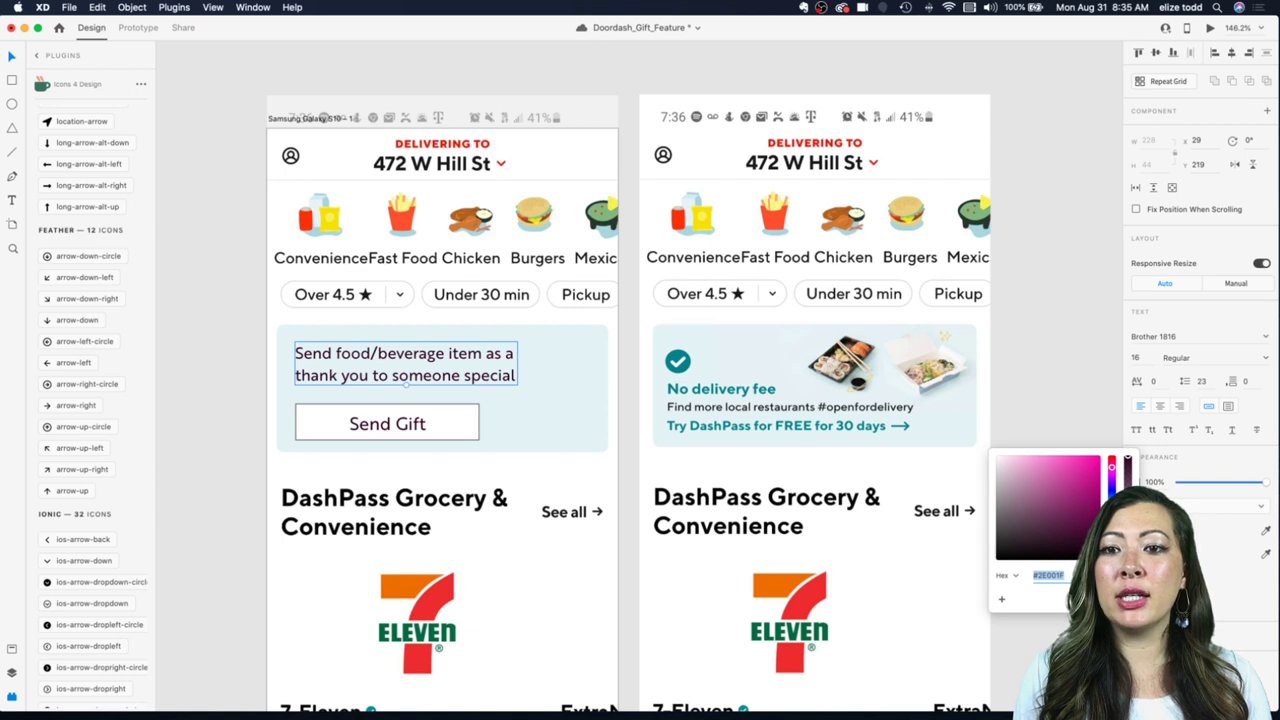
click(676, 356)
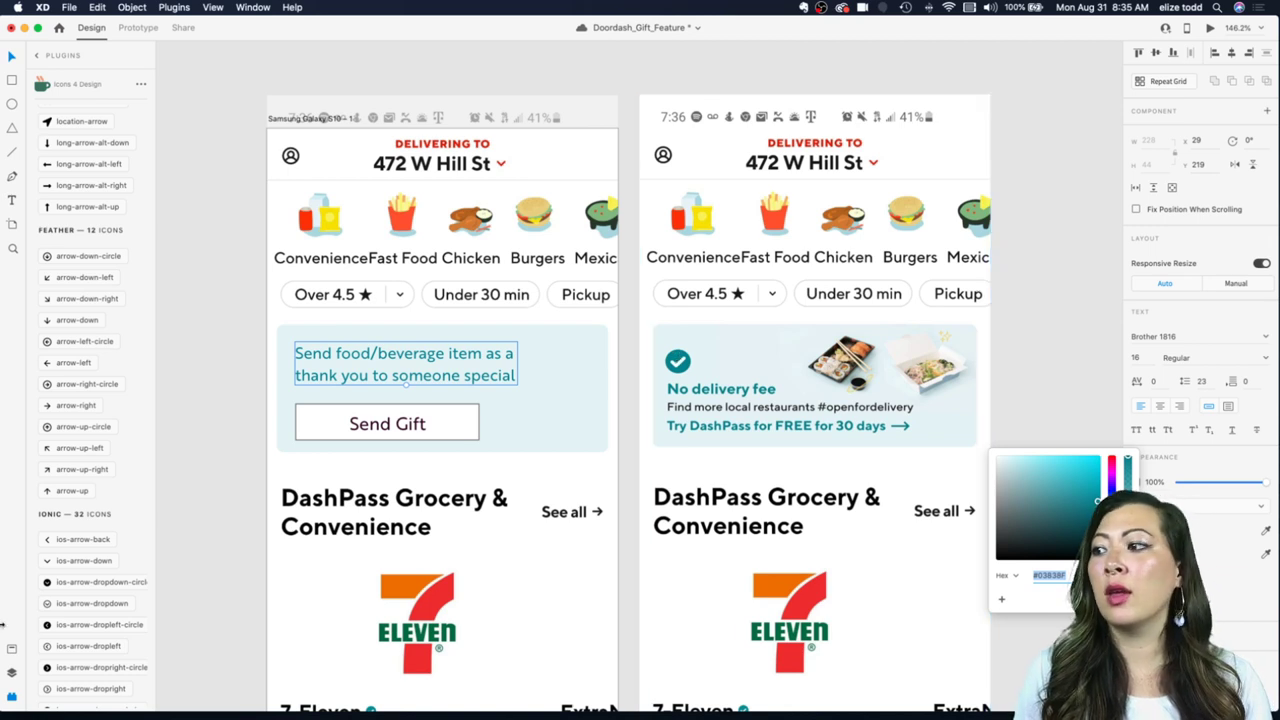
Step: Add the message text's teal #03838F to the document's color assets and delete the older teal swatch #018389
click(12, 648)
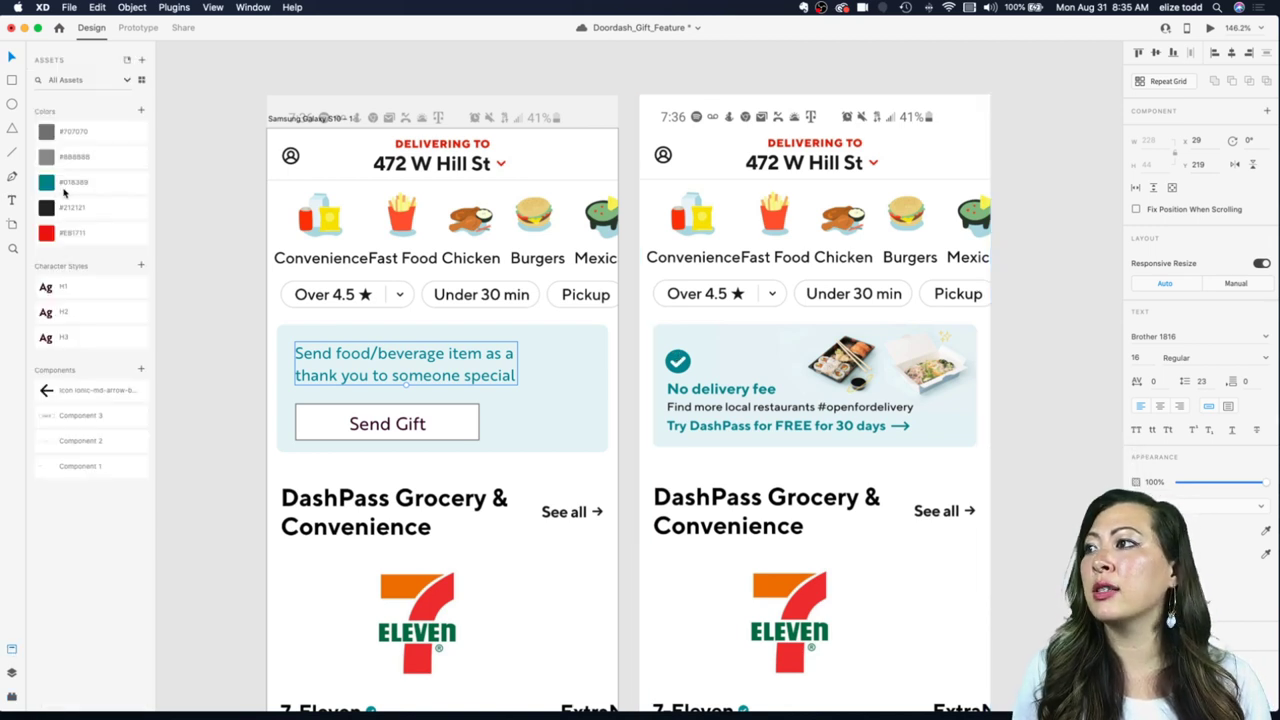
click(140, 111)
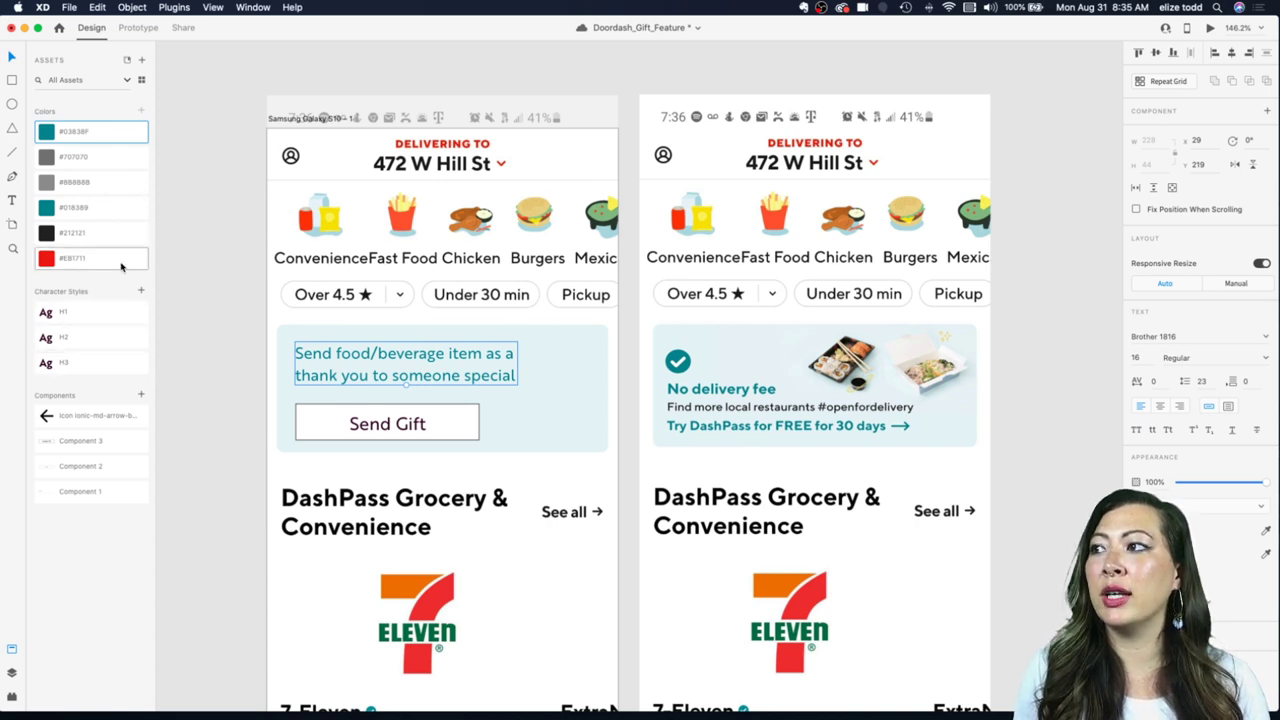
right_click(90, 211)
click(108, 214)
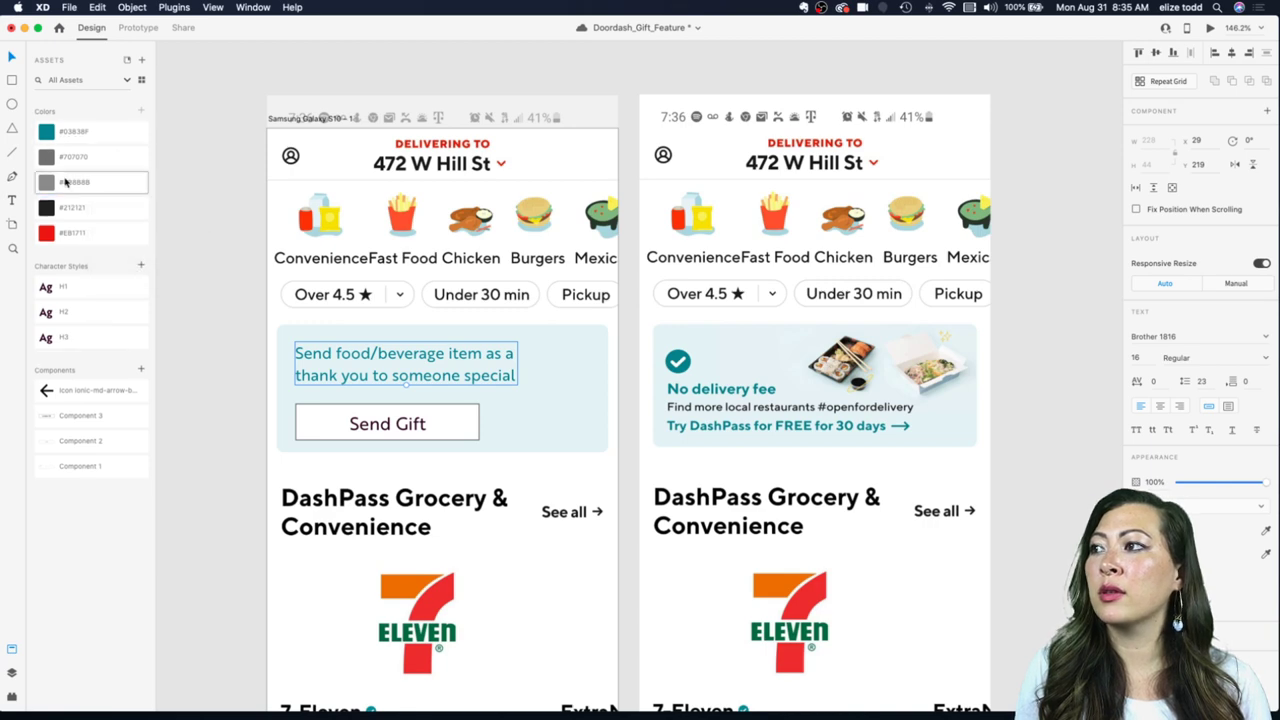
Step: Try the Medium and Bold font weights on the banner's gift message text
scroll(391, 375, up, 3)
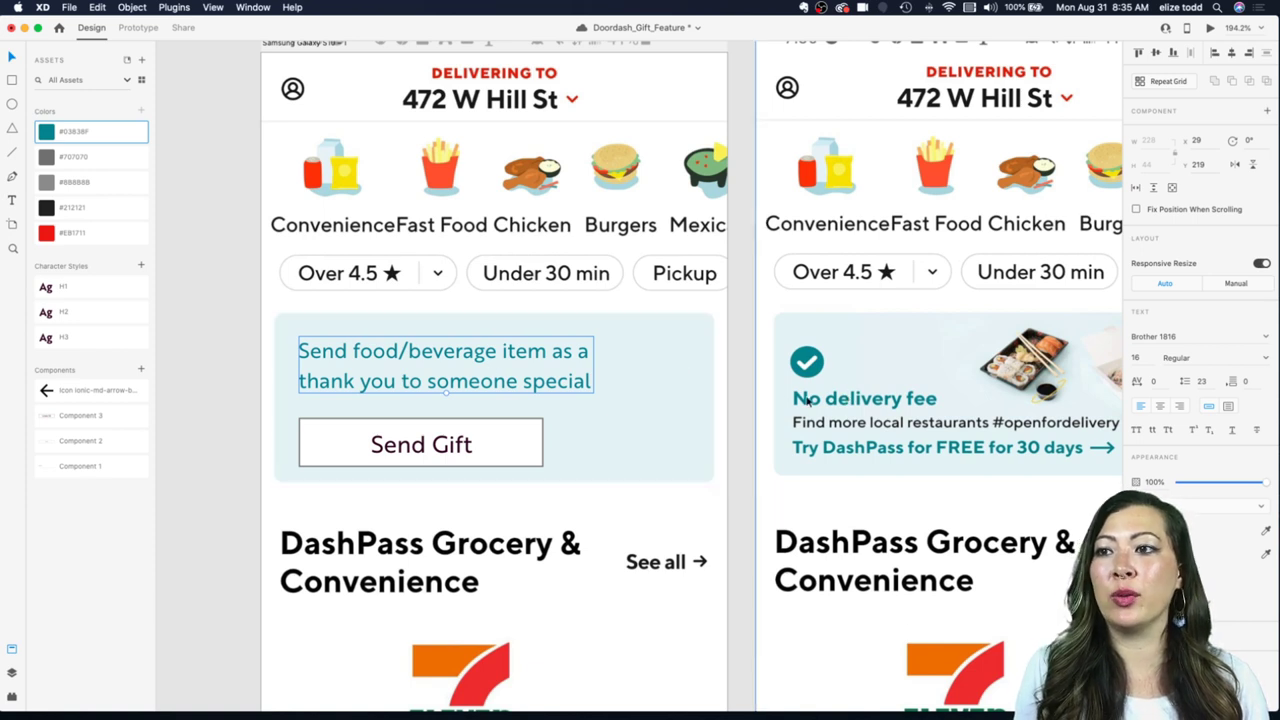
click(1265, 358)
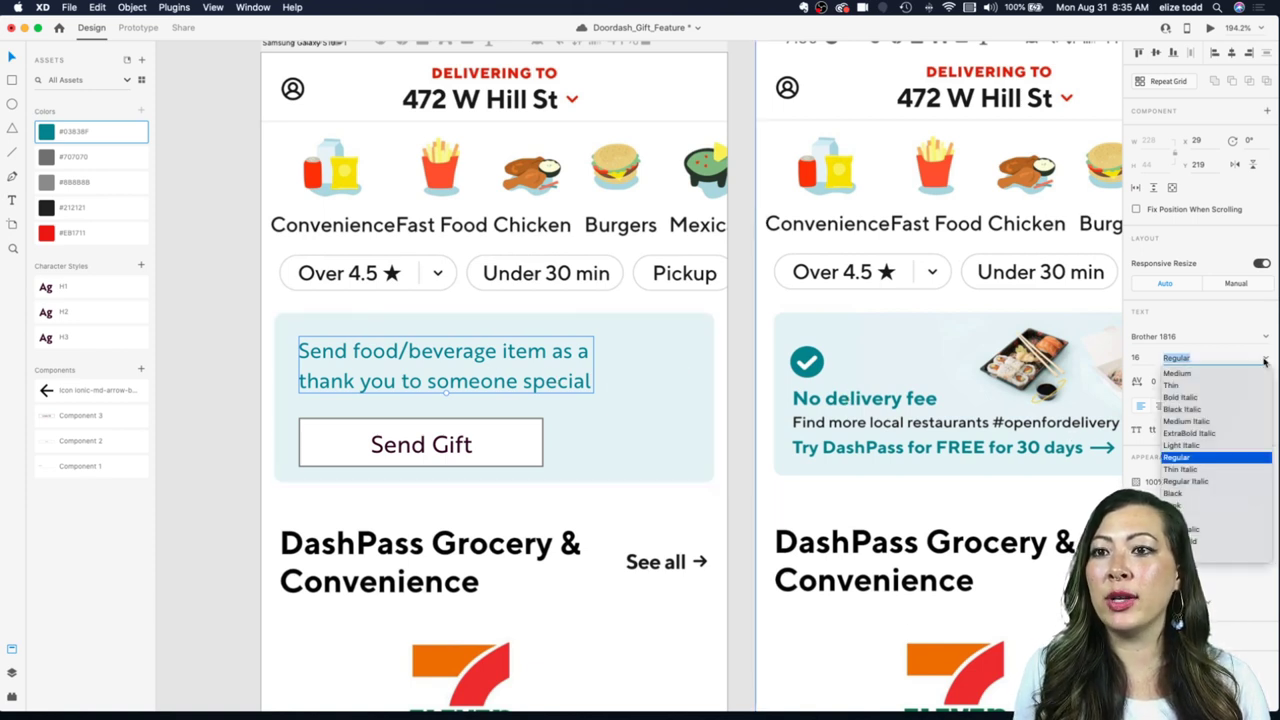
click(1178, 373)
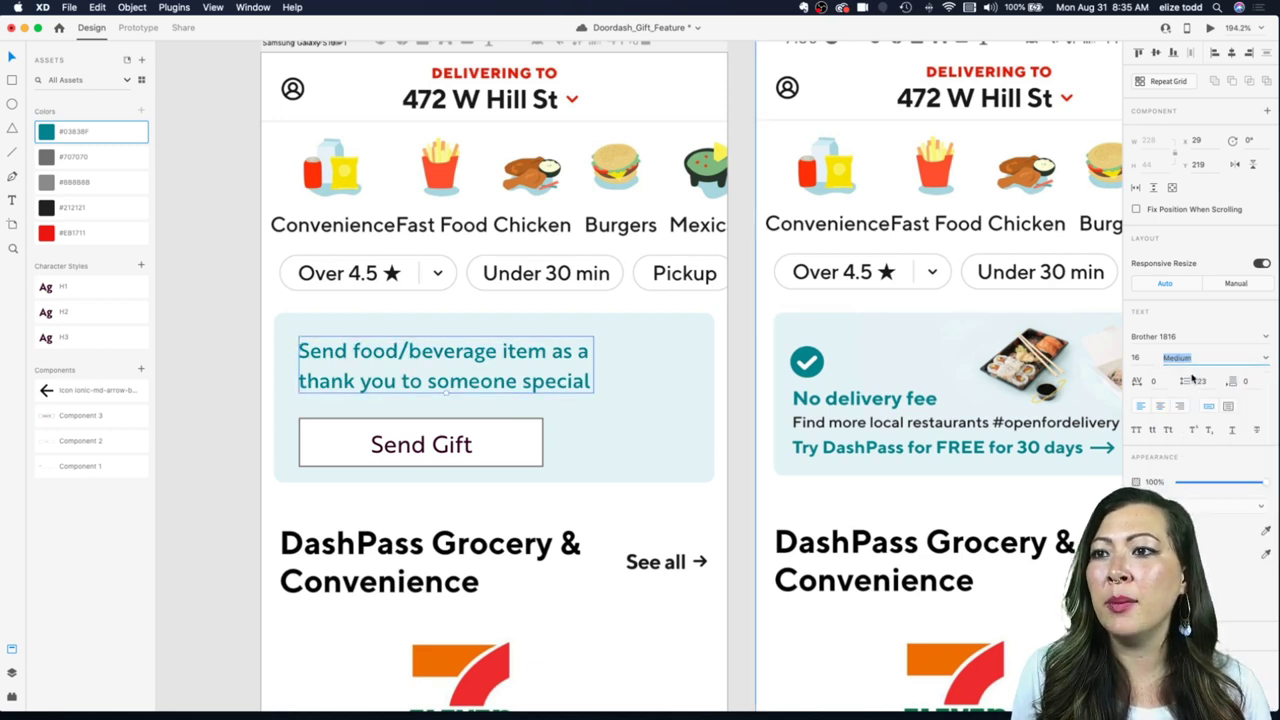
click(1268, 358)
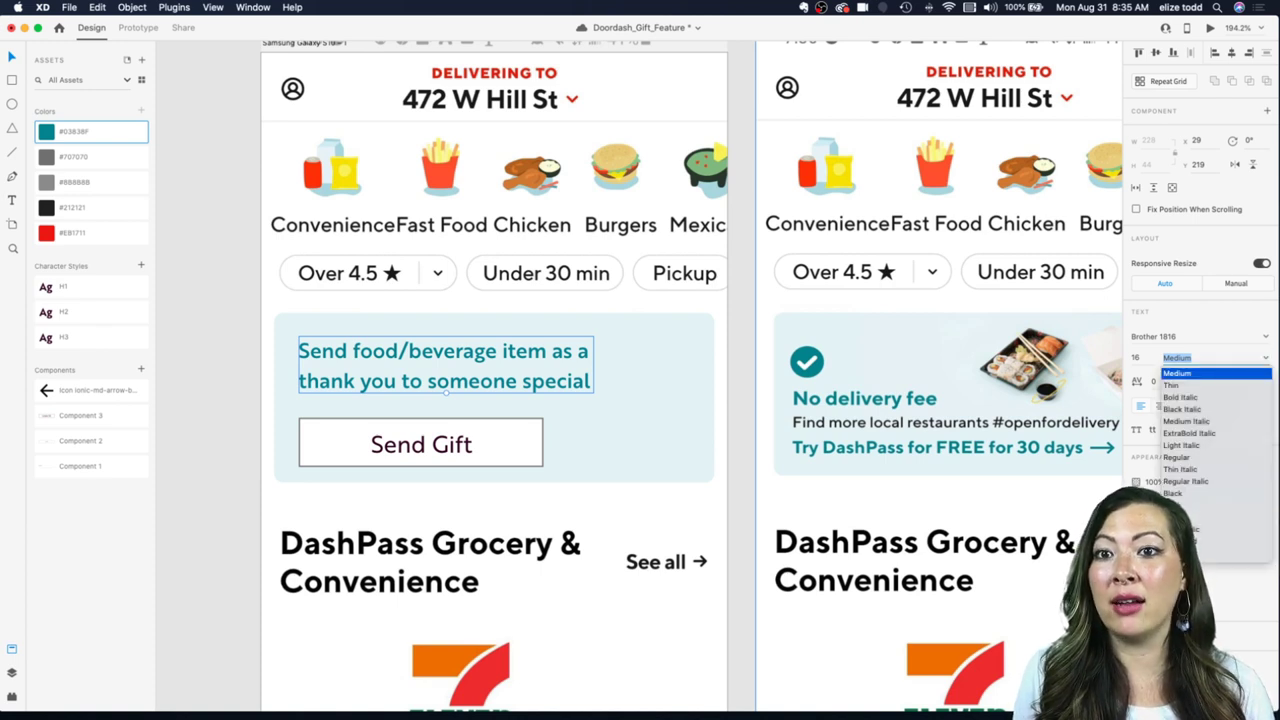
click(1176, 505)
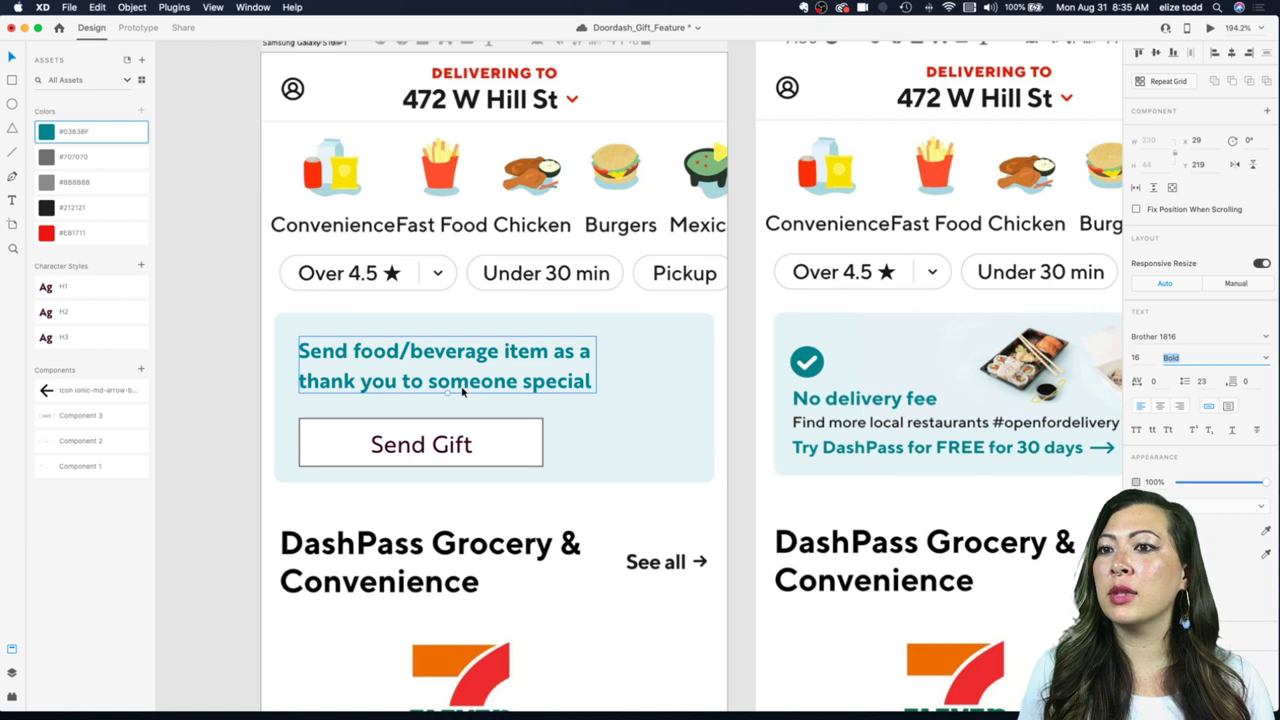
Step: Set the line spacing of the banner's gift message text to 17
click(1203, 381)
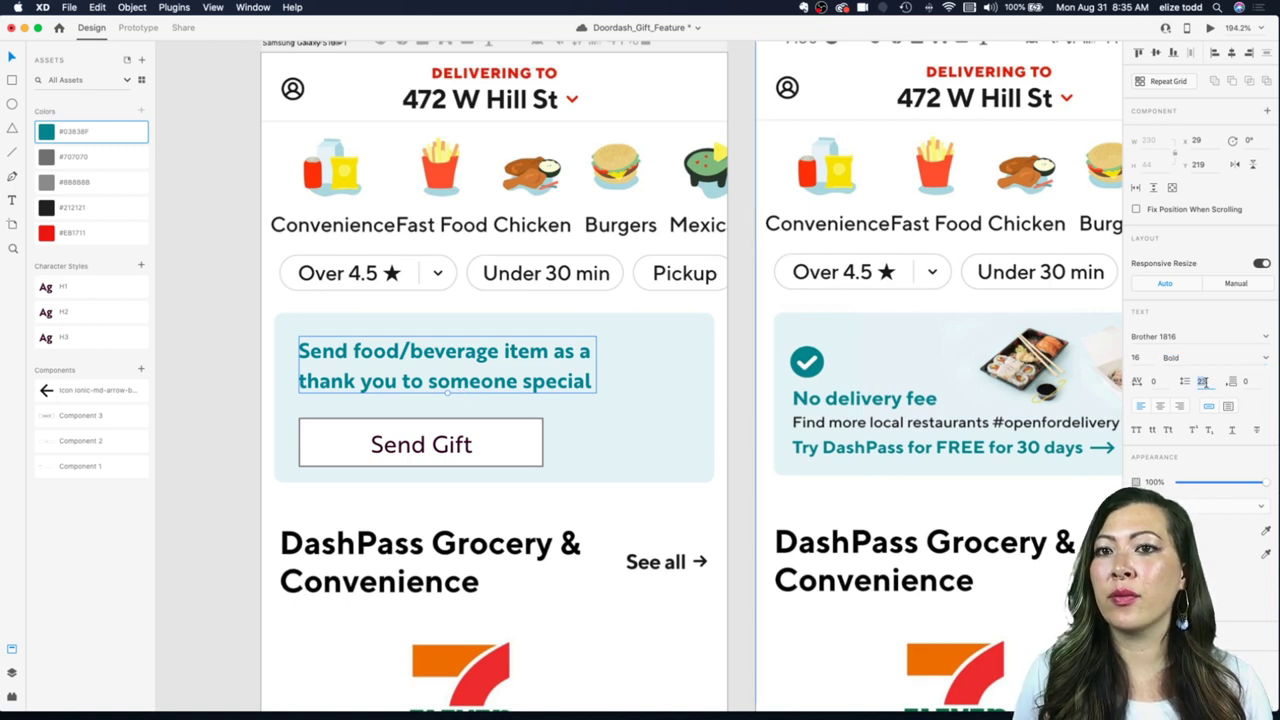
text(17)
key(Return)
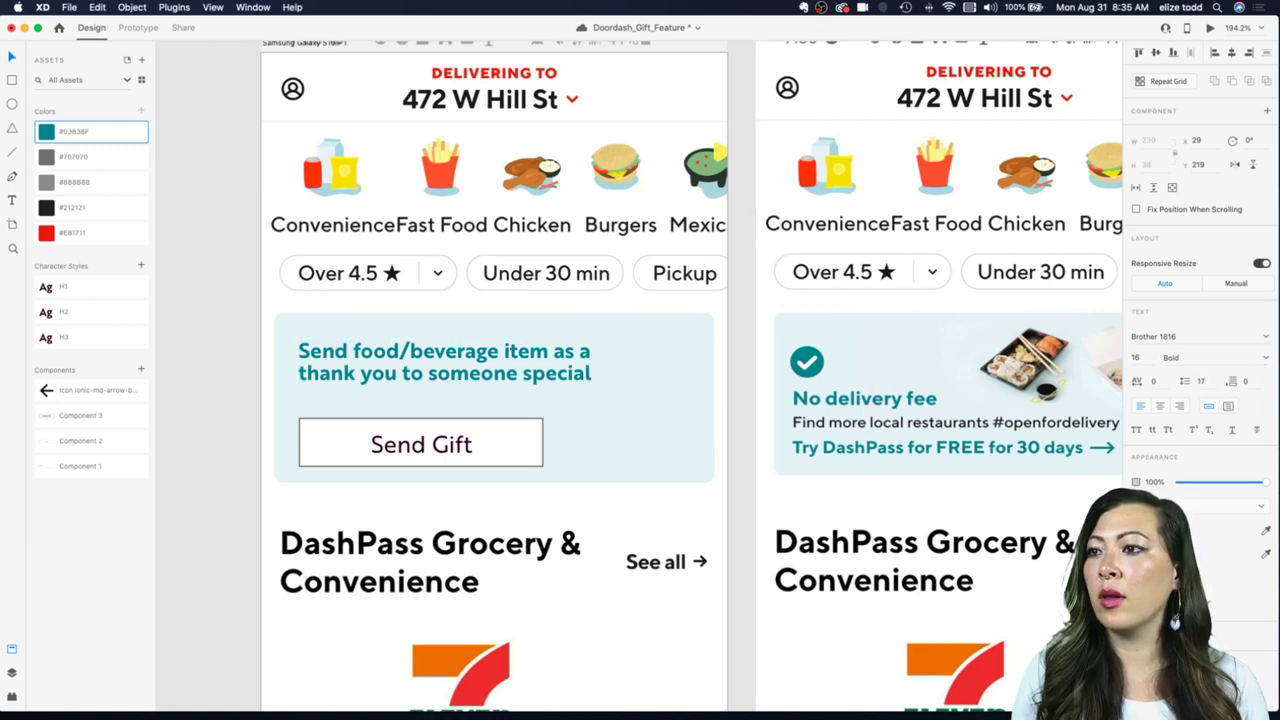
Step: Change the font weight of the banner's gift message text to Medium
scroll(536, 351, down, 3)
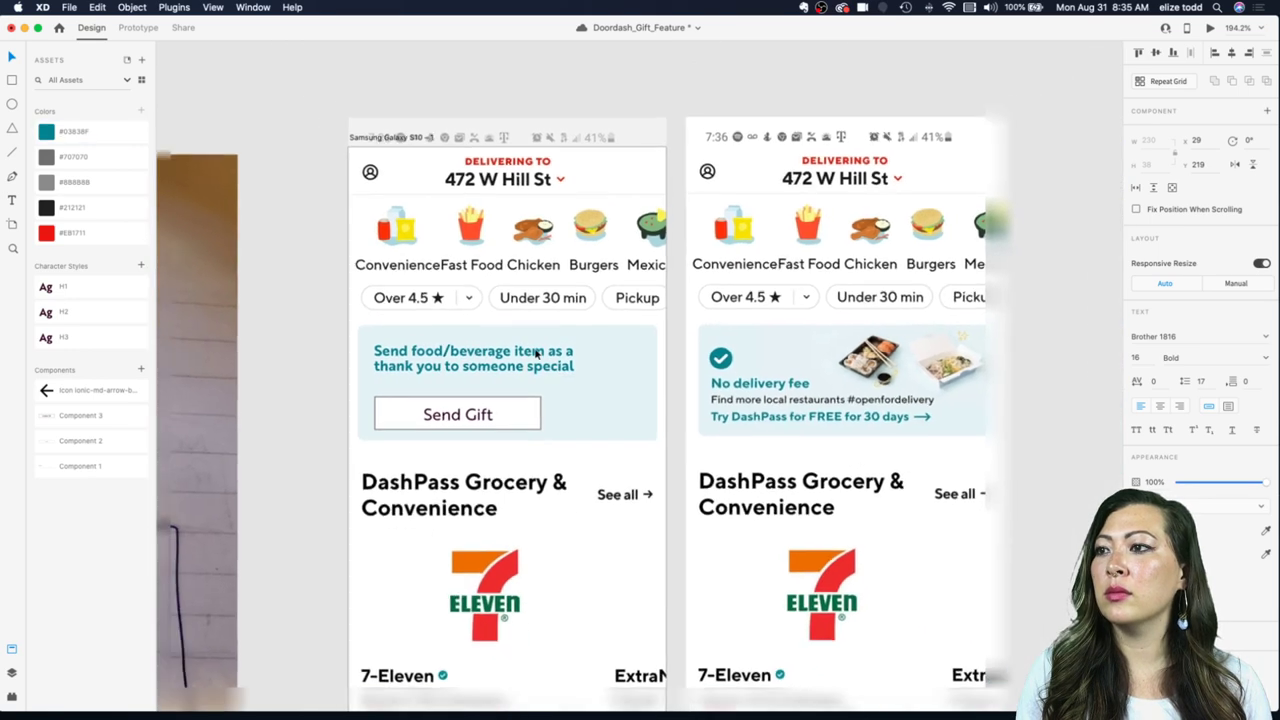
click(611, 358)
click(541, 357)
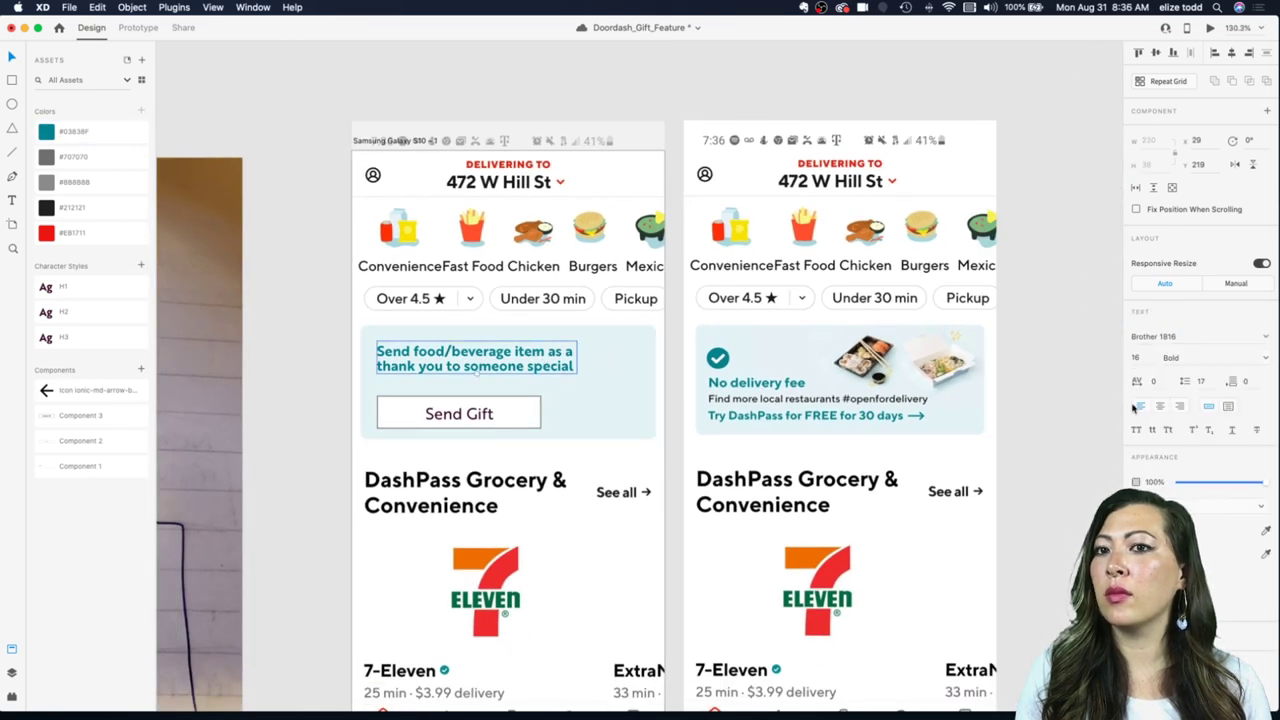
click(1268, 357)
click(1212, 380)
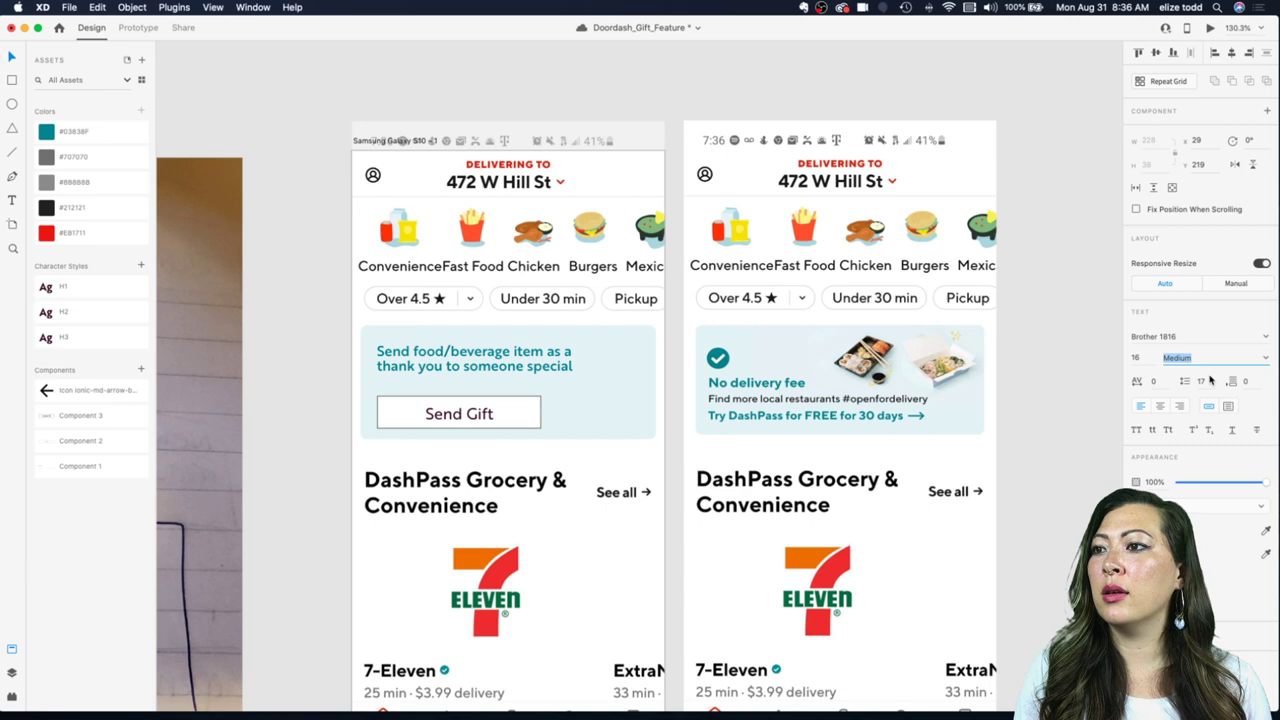
scroll(563, 363, up, 3)
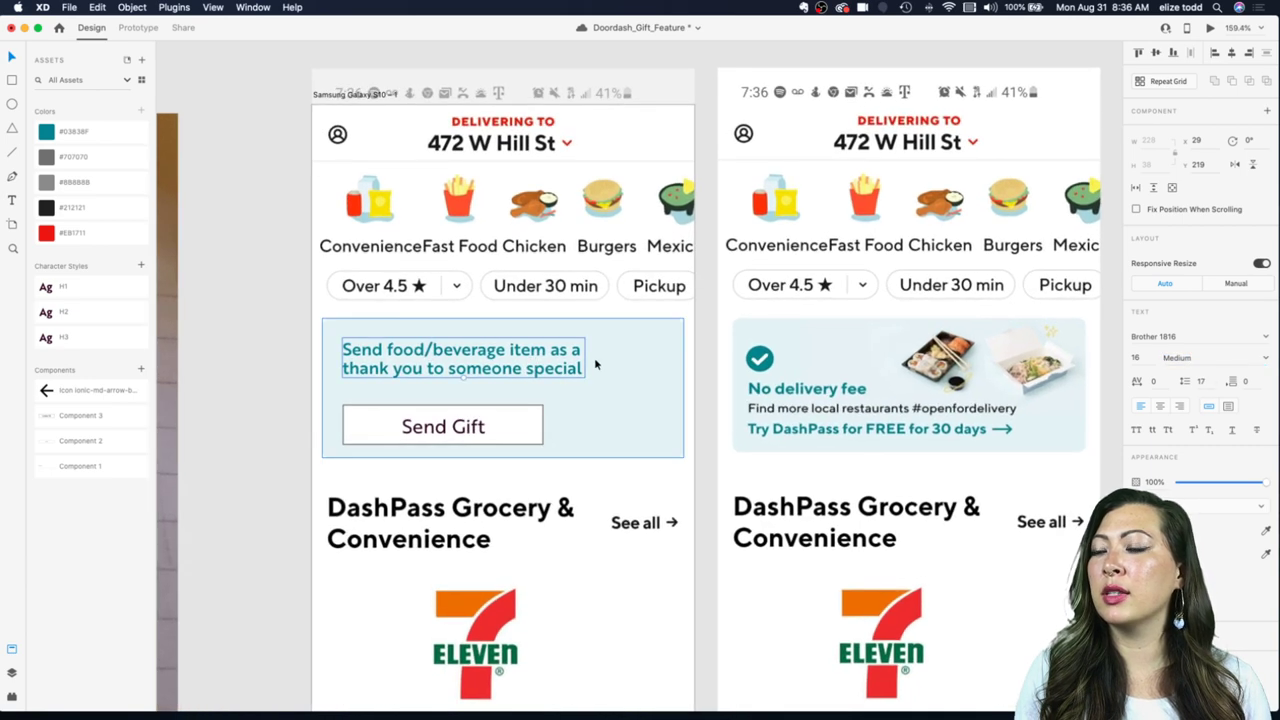
click(366, 371)
scroll(487, 403, up, 2)
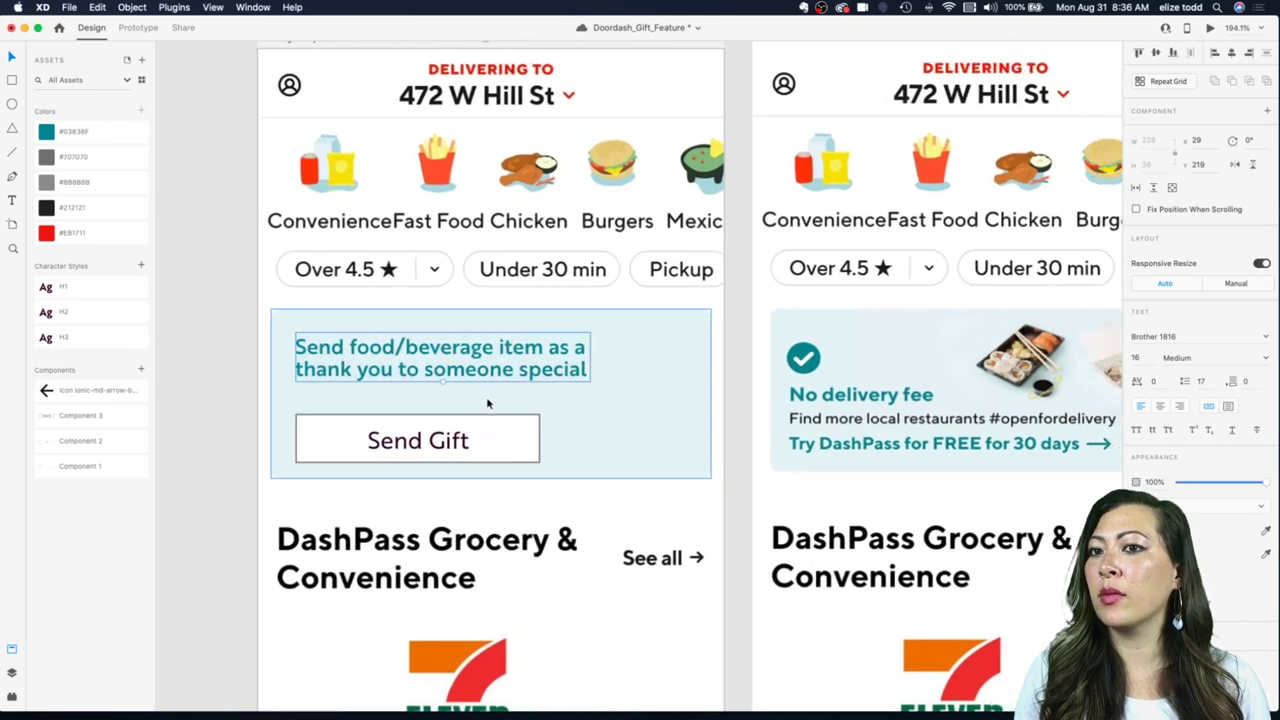
scroll(487, 403, down, 3)
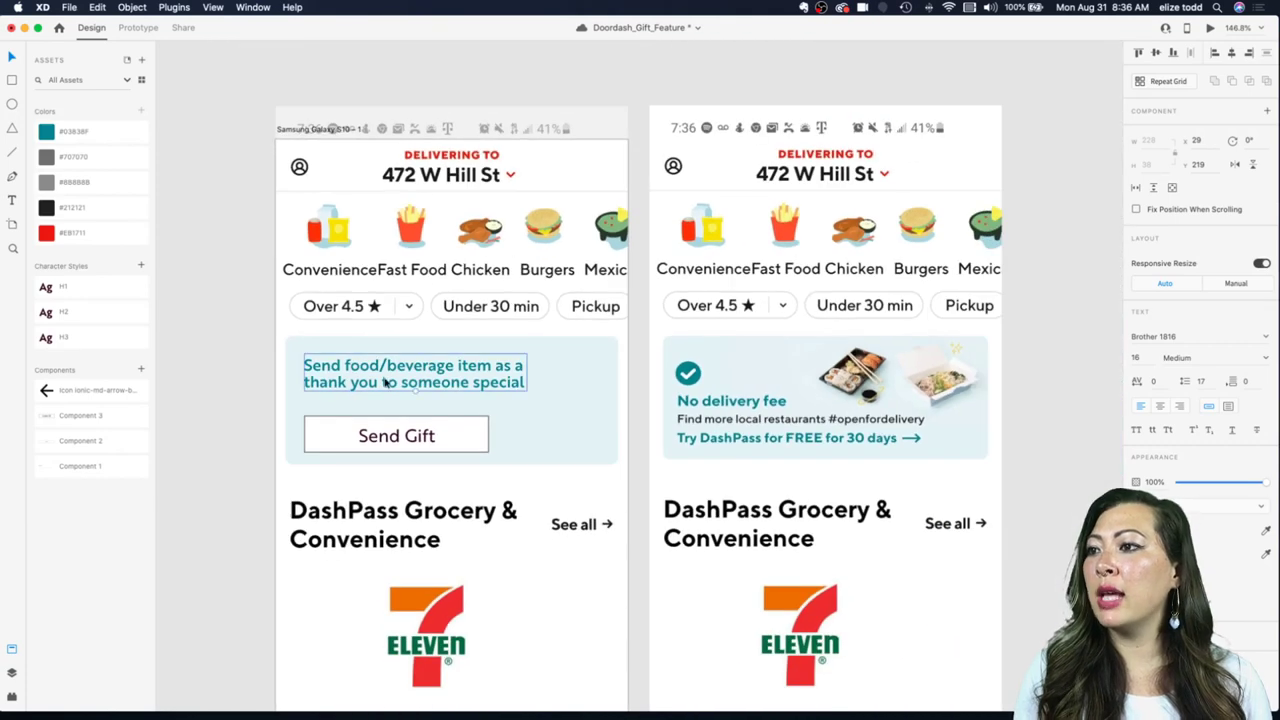
Step: Compare the Send Gift banner and its button with the handwritten sketches, the Search Recipient screen and the existing app's home screen
click(393, 440)
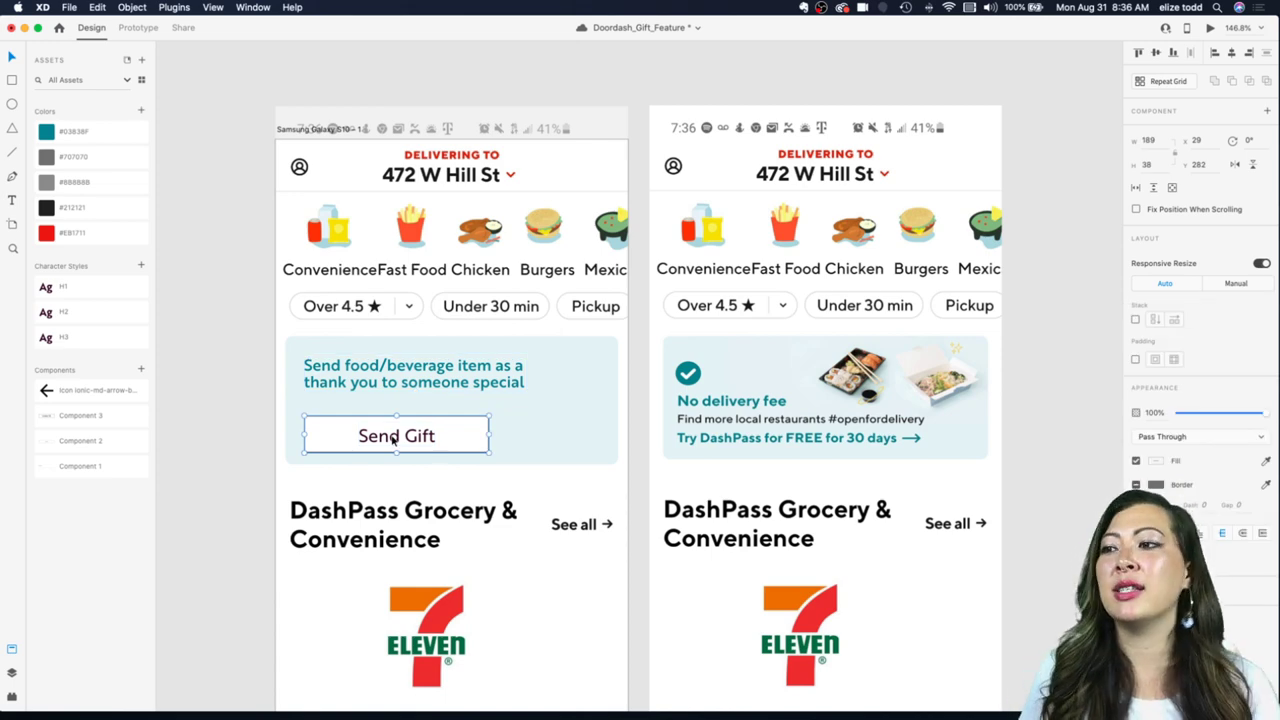
scroll(393, 440, down, 3)
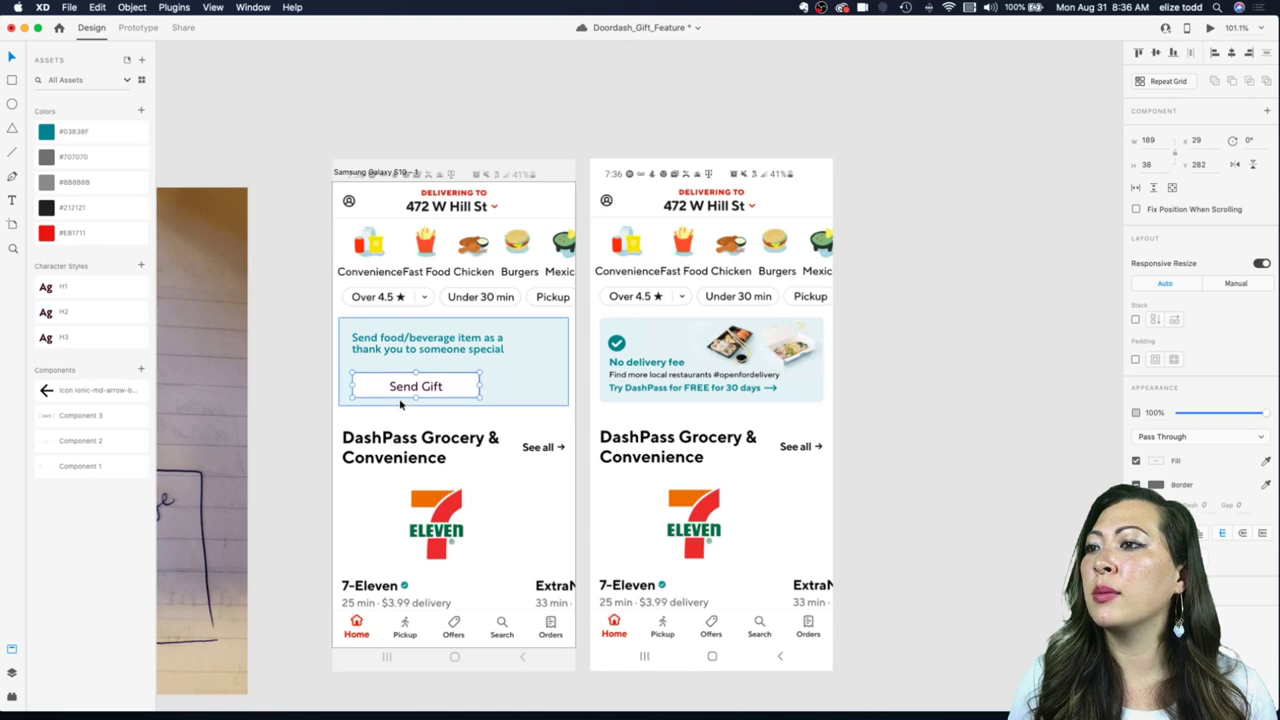
scroll(398, 402, up, 3)
scroll(444, 384, down, 2)
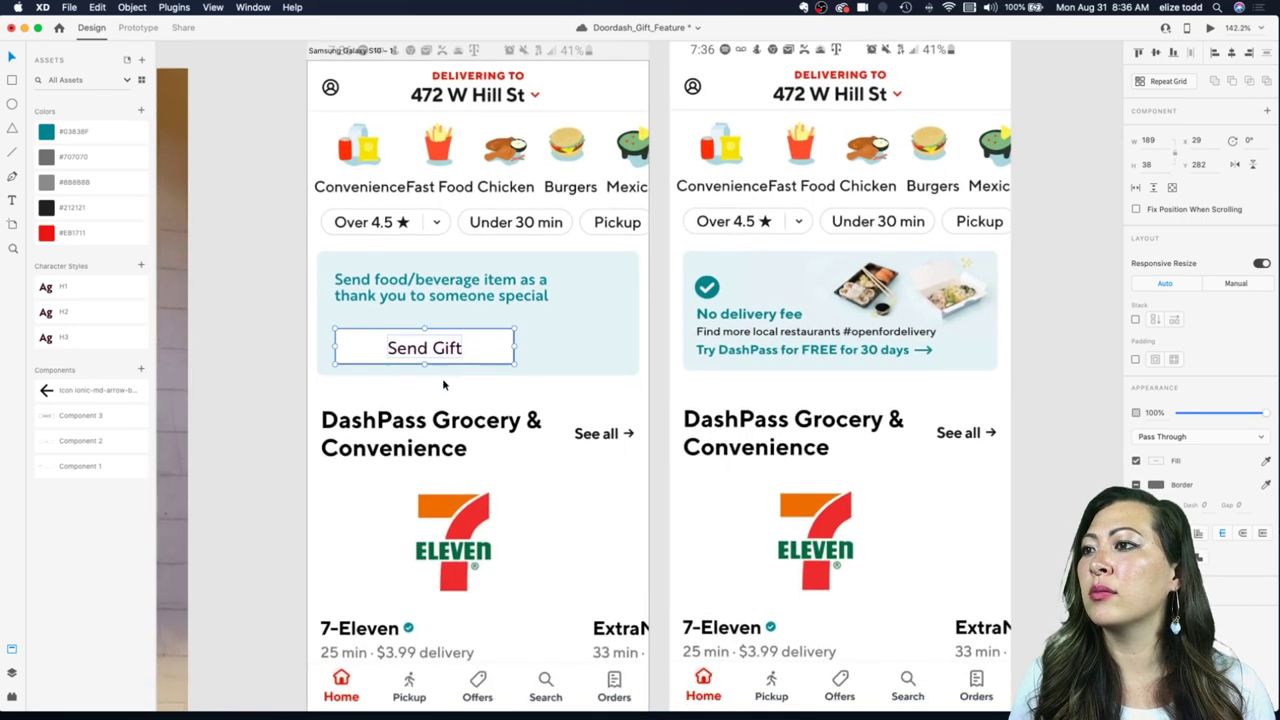
scroll(444, 384, down, 3)
scroll(444, 384, down, 5)
scroll(443, 384, left, 4)
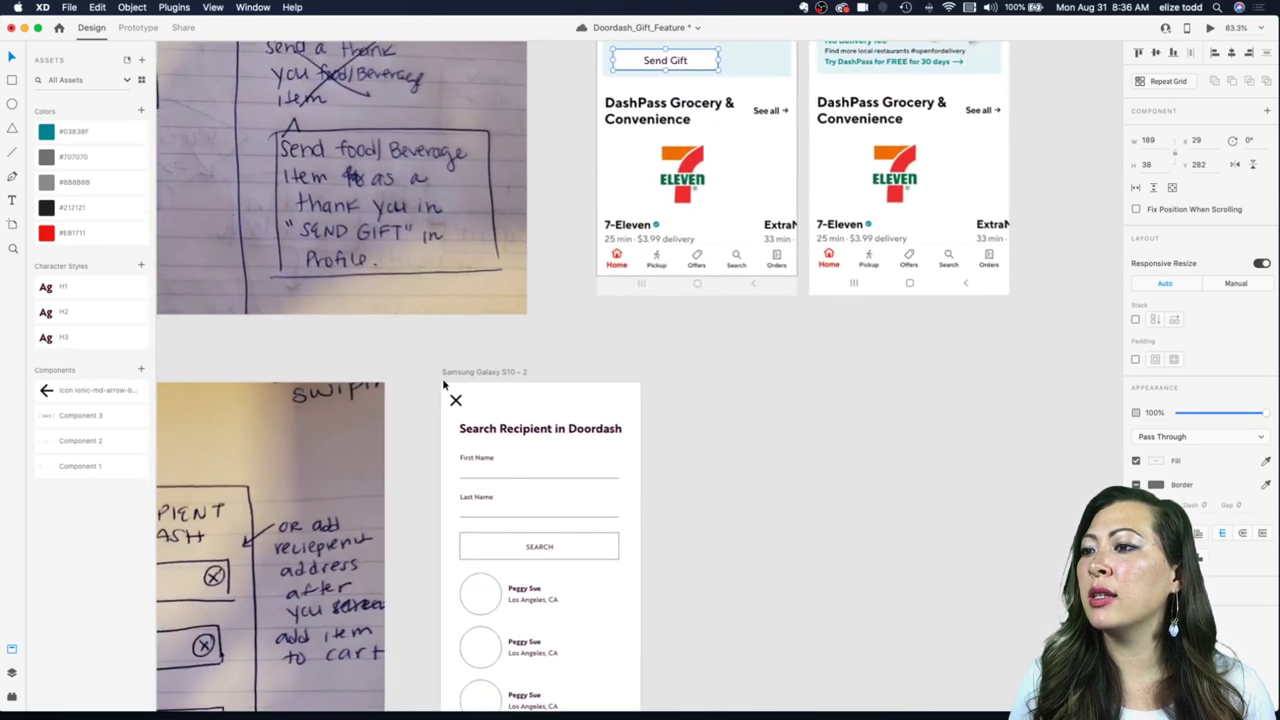
scroll(443, 384, down, 2)
scroll(524, 472, down, 2)
scroll(524, 475, down, 2)
scroll(524, 476, down, 3)
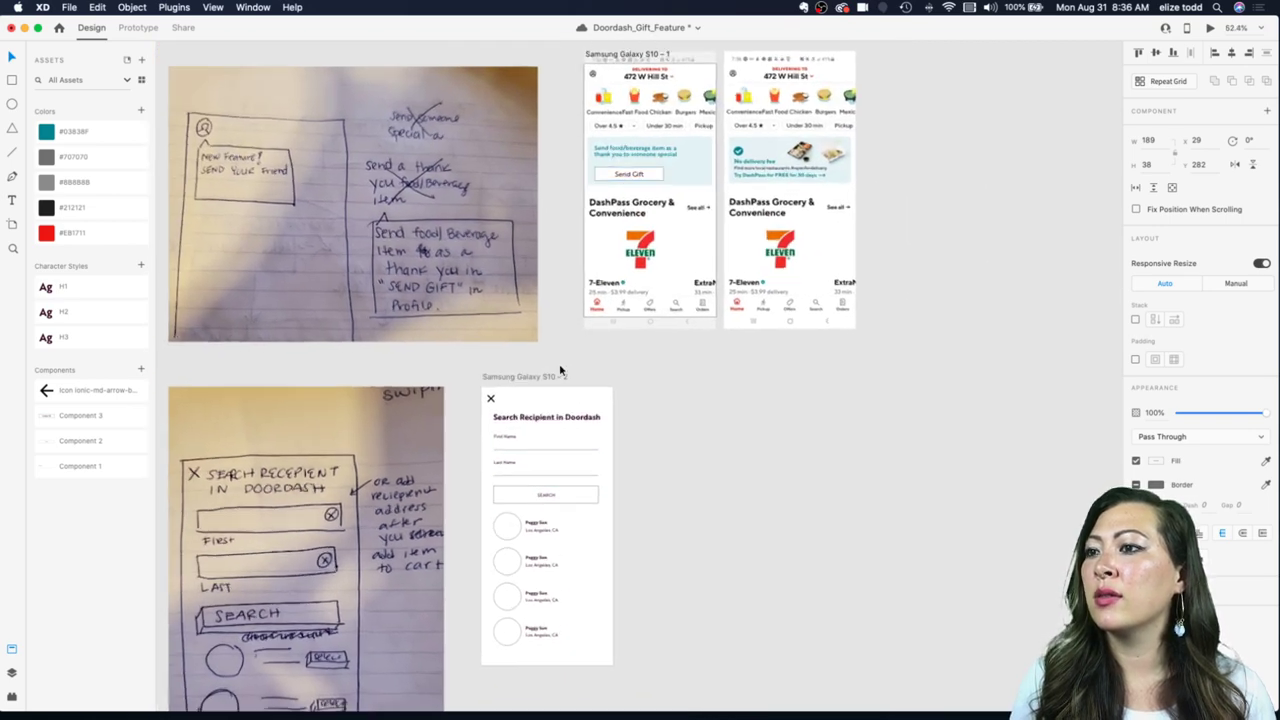
scroll(560, 366, up, 3)
scroll(520, 449, up, 3)
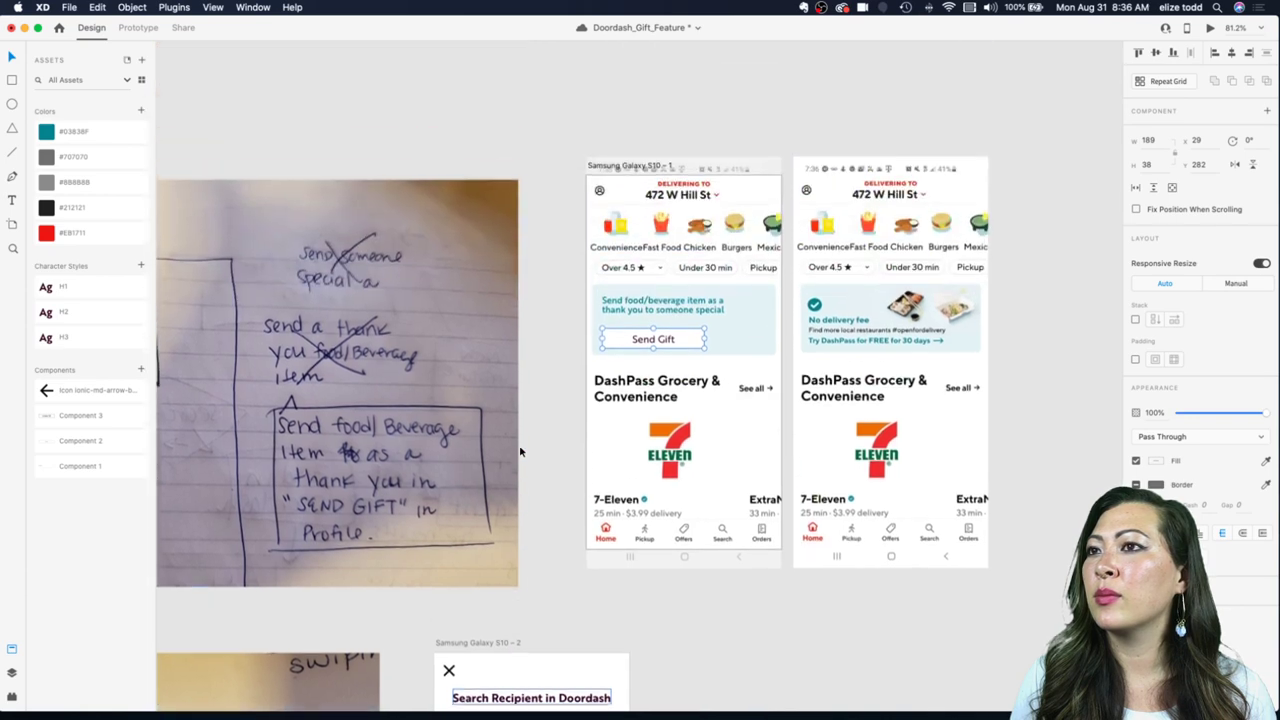
scroll(626, 360, right, 2)
click(628, 362)
scroll(627, 360, up, 5)
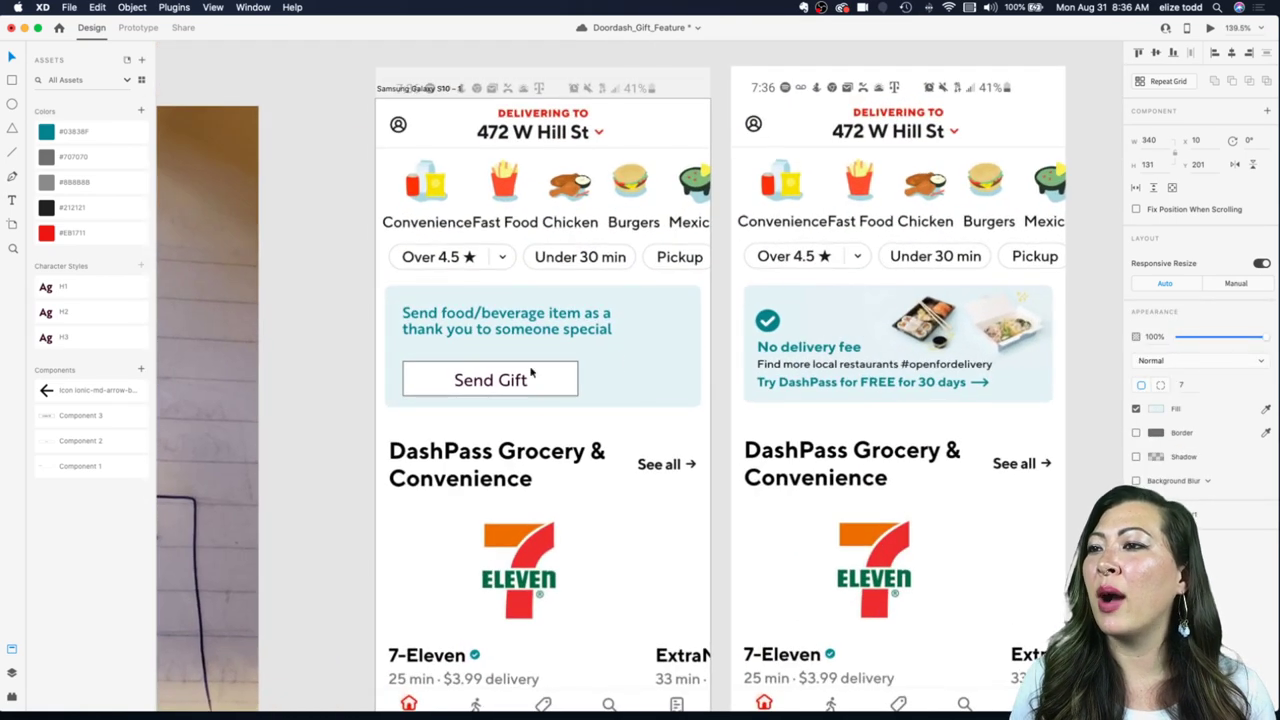
Step: Raise the banner's Send Gift button to Y 272 and remove its border
double_click(467, 376)
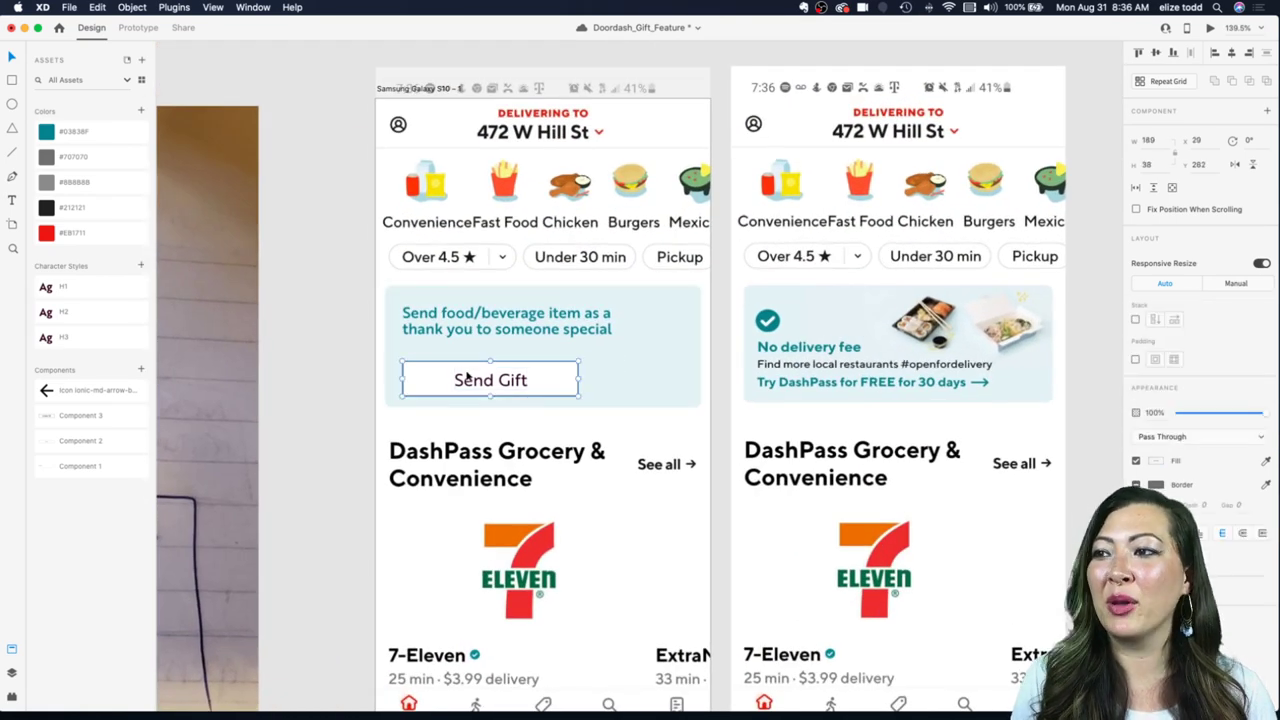
drag(467, 376, 469, 371)
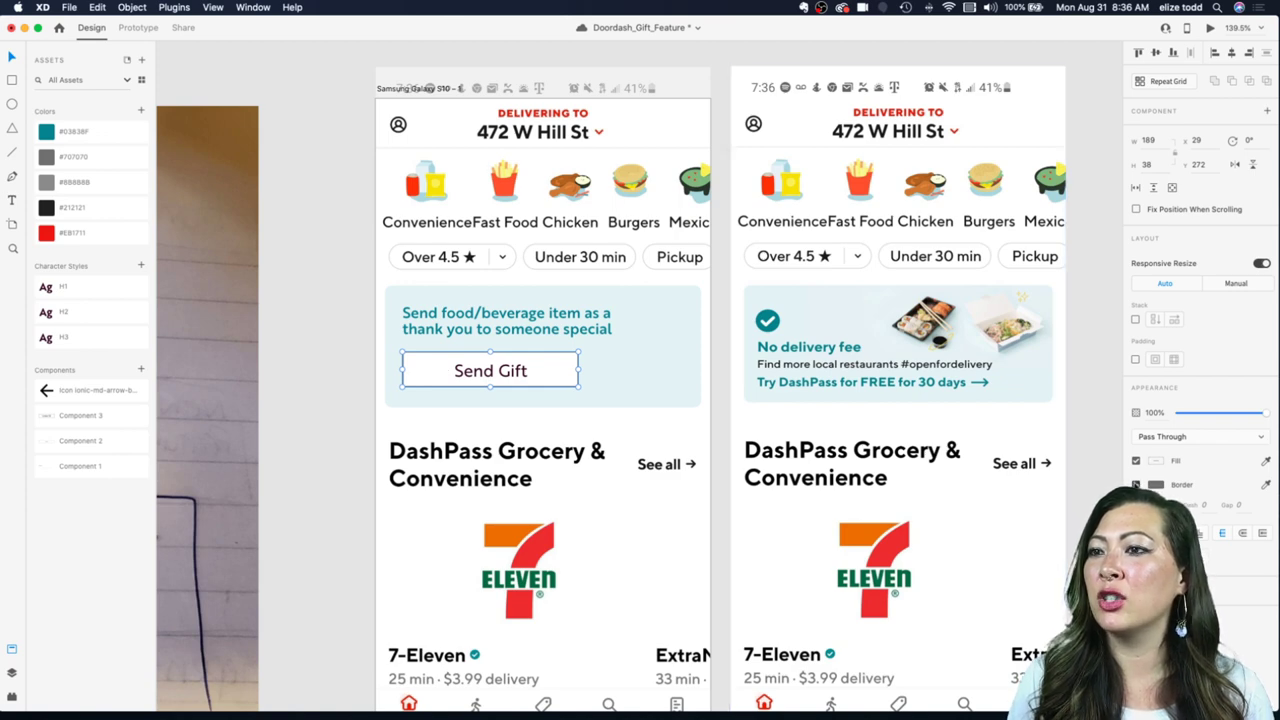
key(Escape)
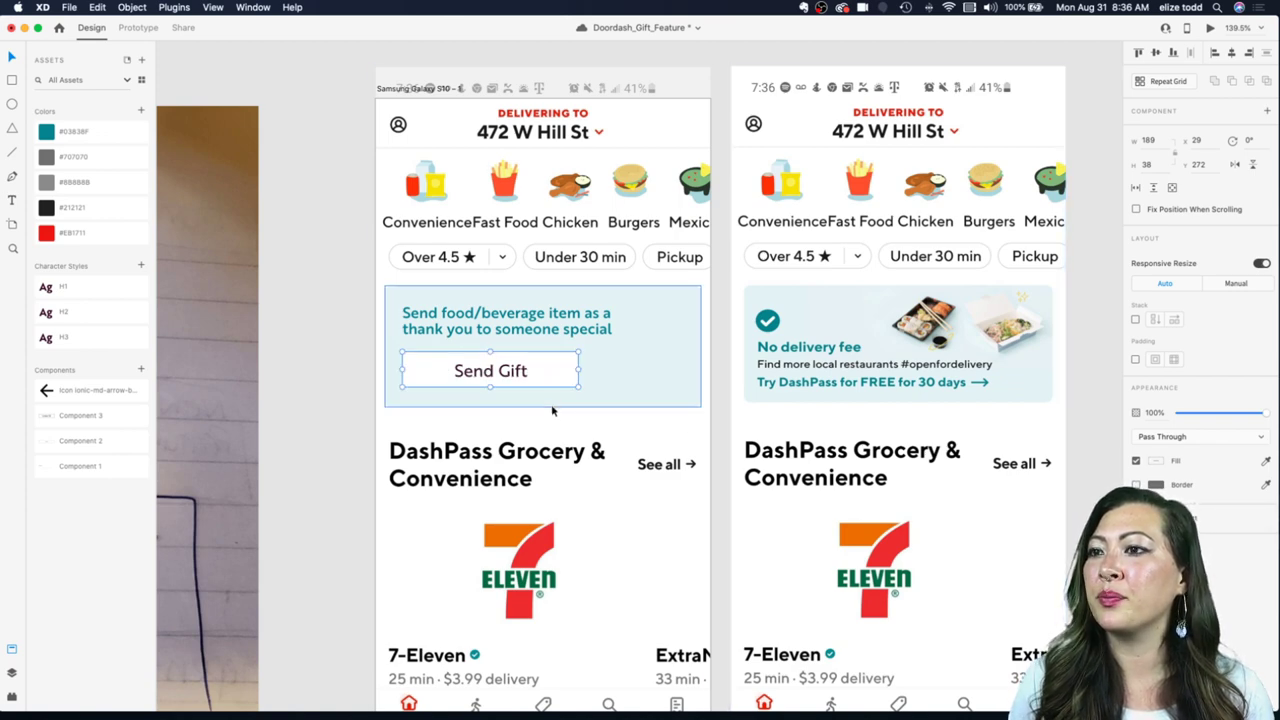
scroll(553, 410, down, 4)
scroll(553, 410, up, 3)
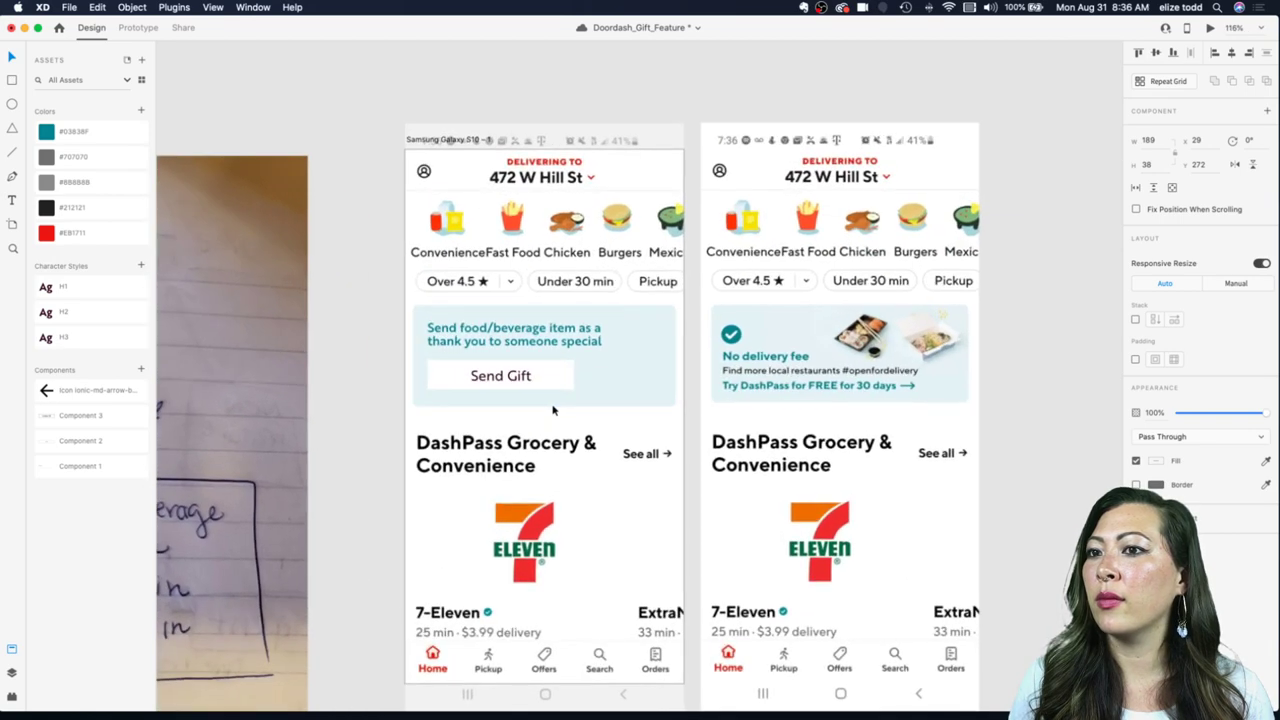
Step: Move the Send Gift button up over the banner's upper right corner and duplicate the gift message text below the original at Y 276
click(837, 405)
scroll(540, 381, up, 2)
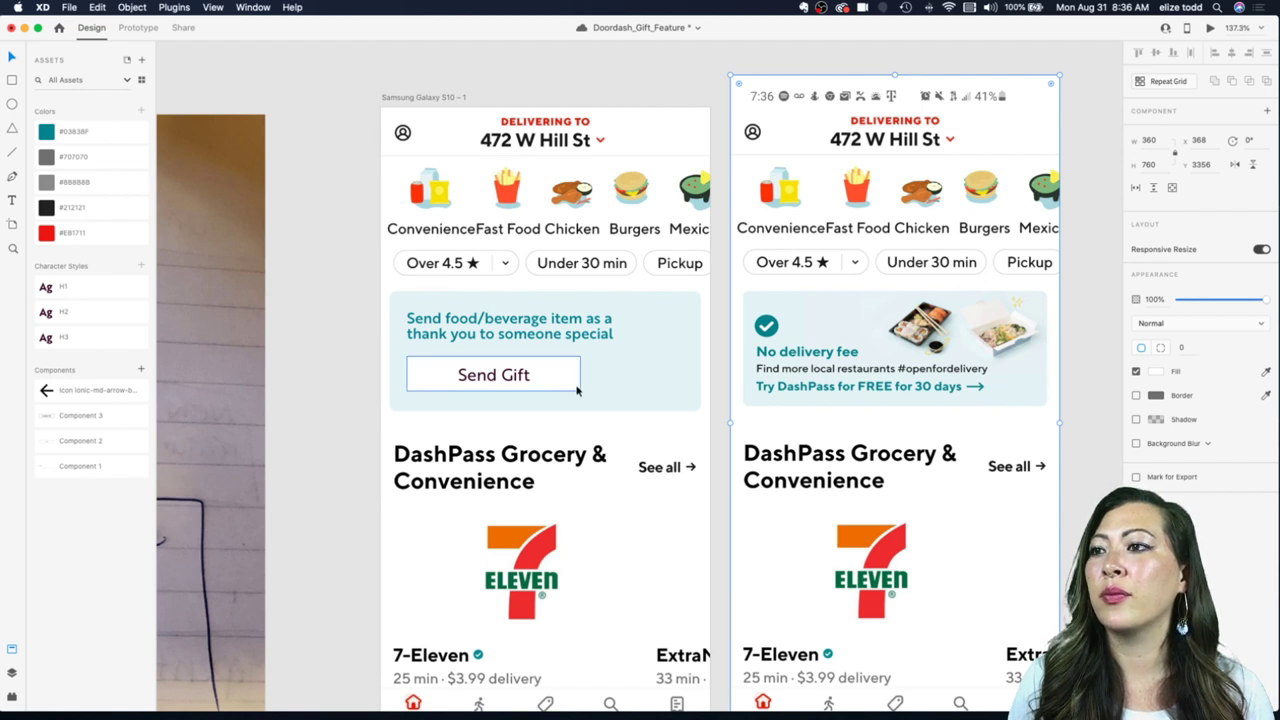
click(485, 380)
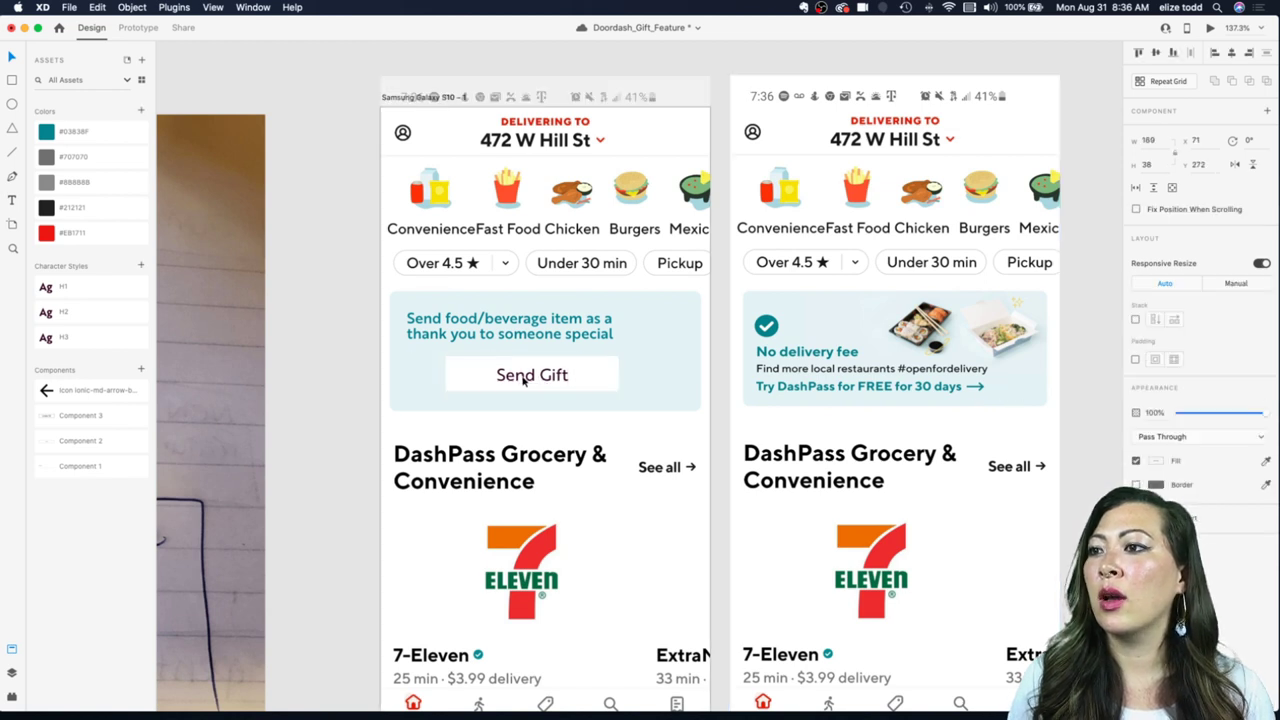
drag(485, 380, 607, 304)
drag(466, 336, 466, 390)
Step: Replace the duplicated message text with "Send Gift to someone special"
double_click(466, 390)
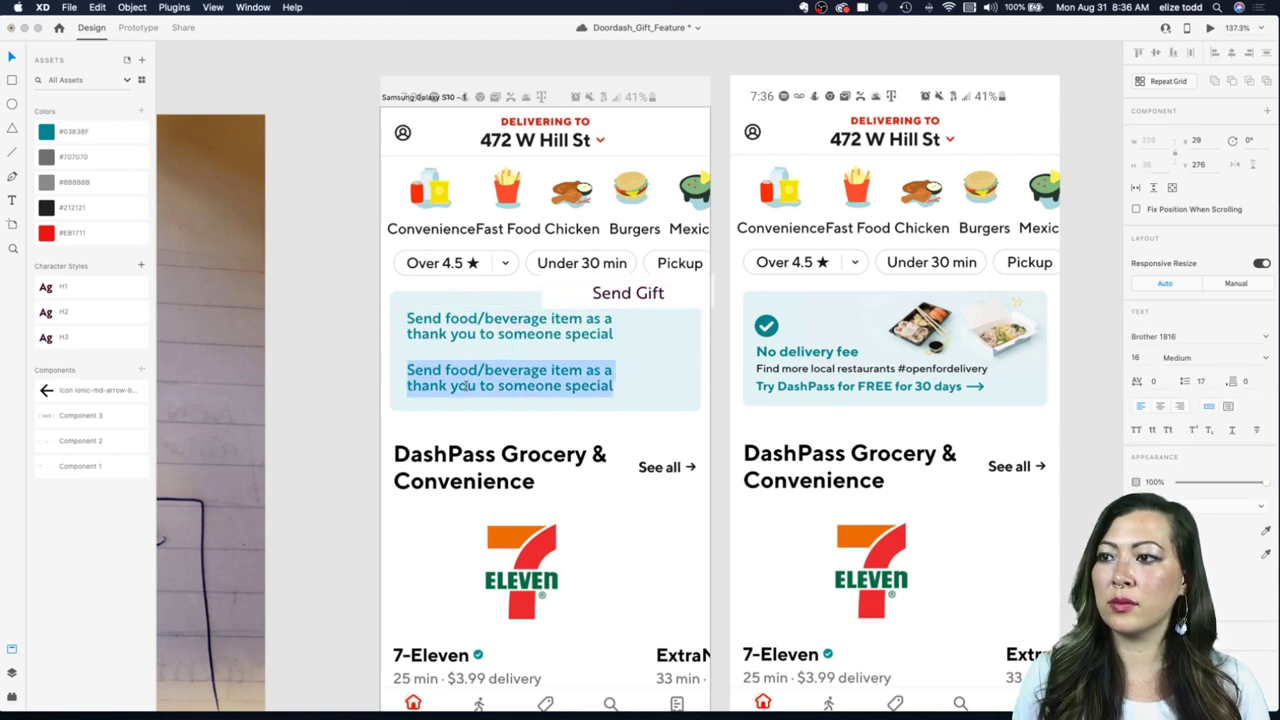
text(Send)
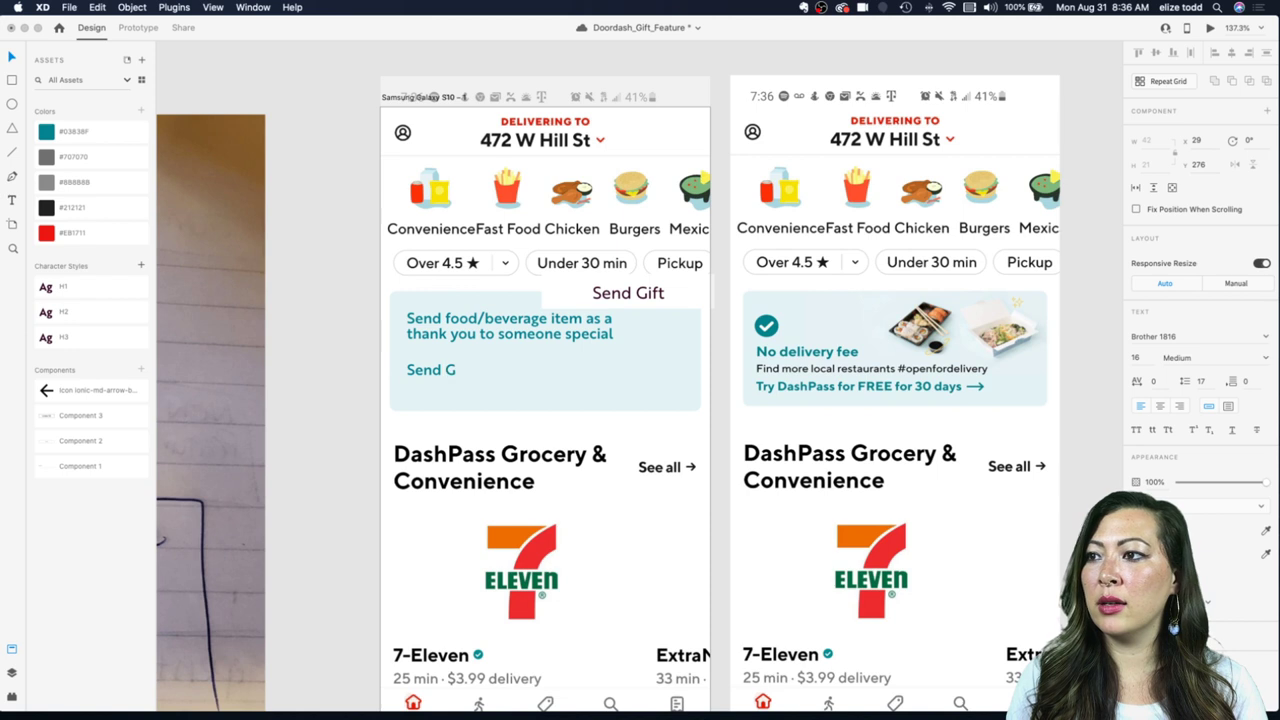
text( Gift to)
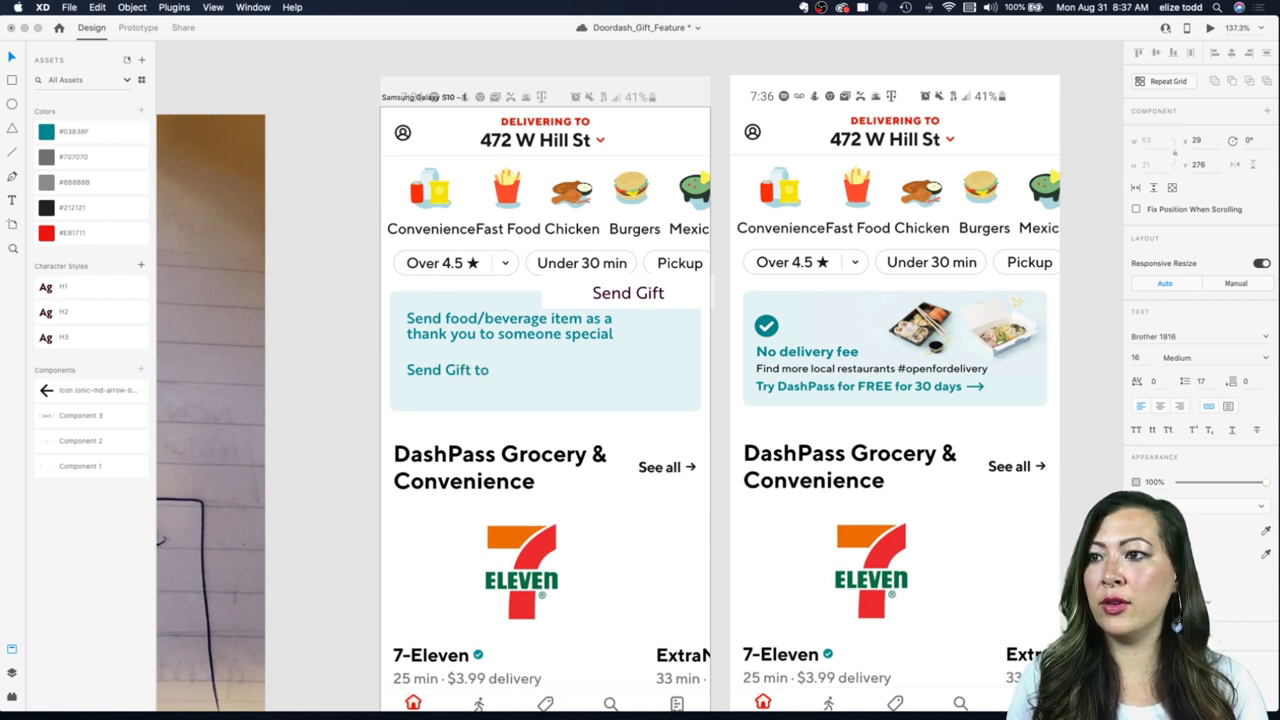
text( a Fri)
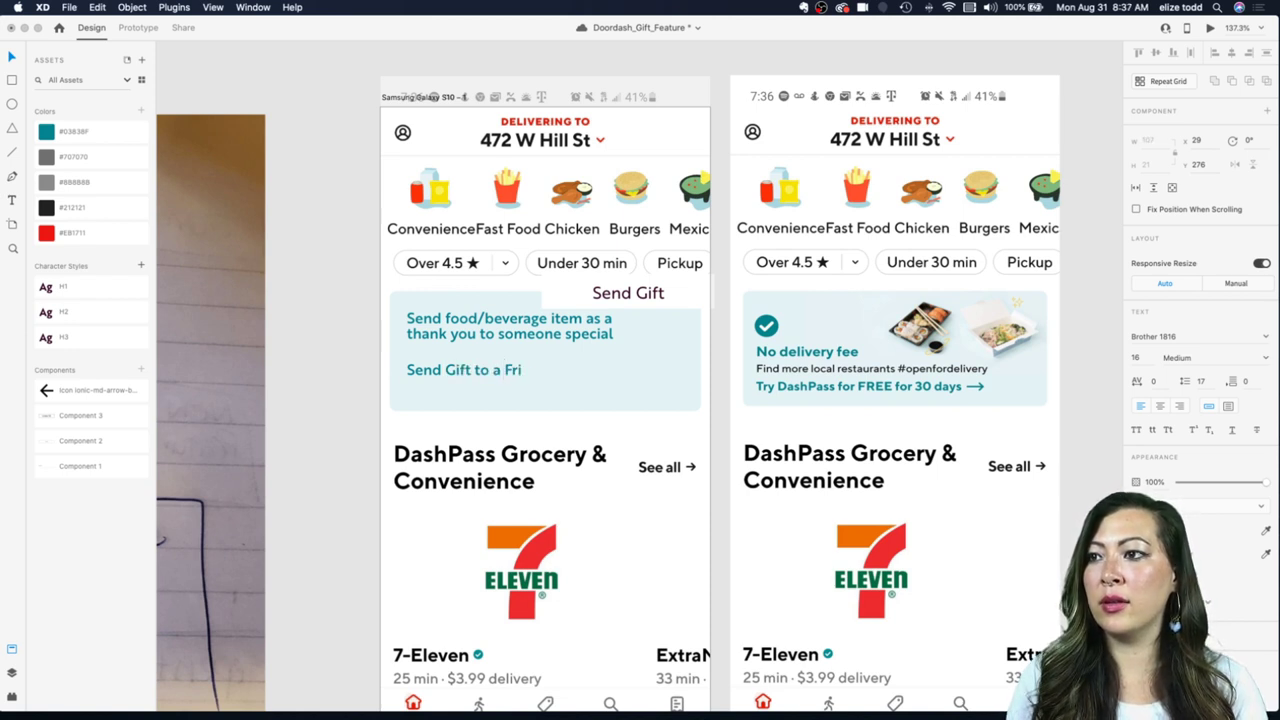
text(end)
key(BackSpace)
key(BackSpace)
key(BackSpace)
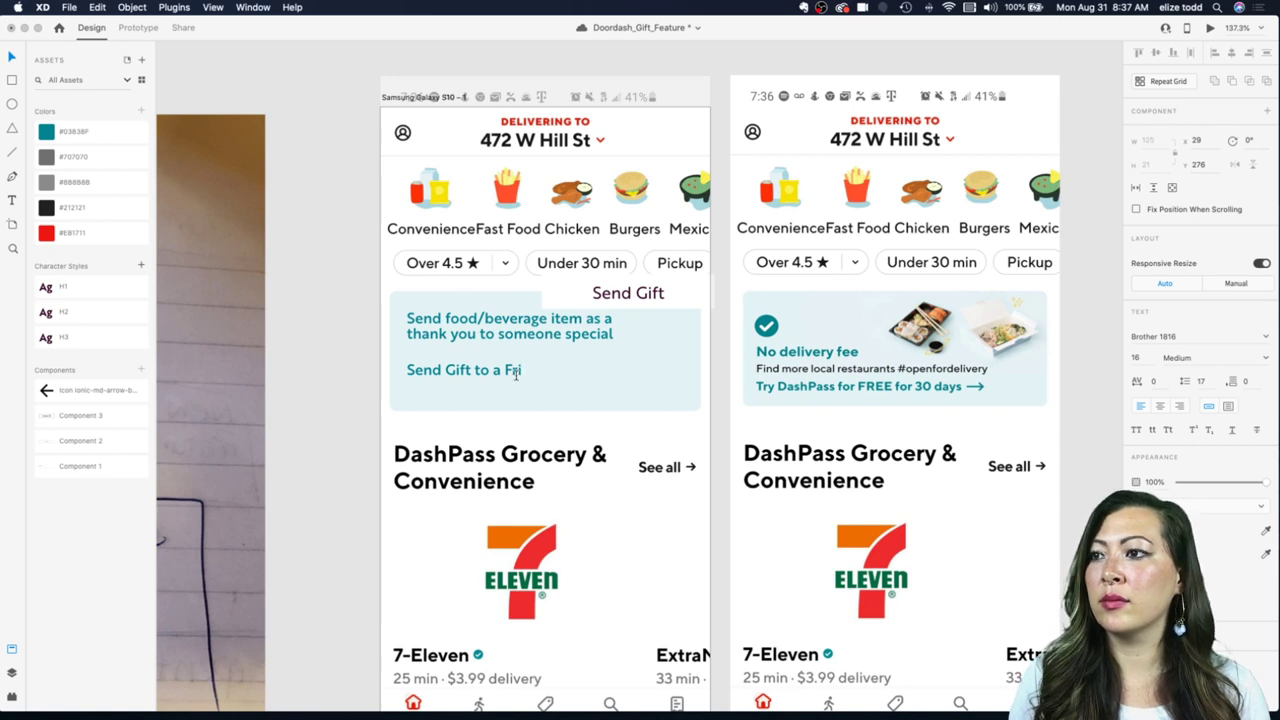
key(BackSpace)
key(BackSpace)
key(BackSpace)
key(BackSpace)
text(som)
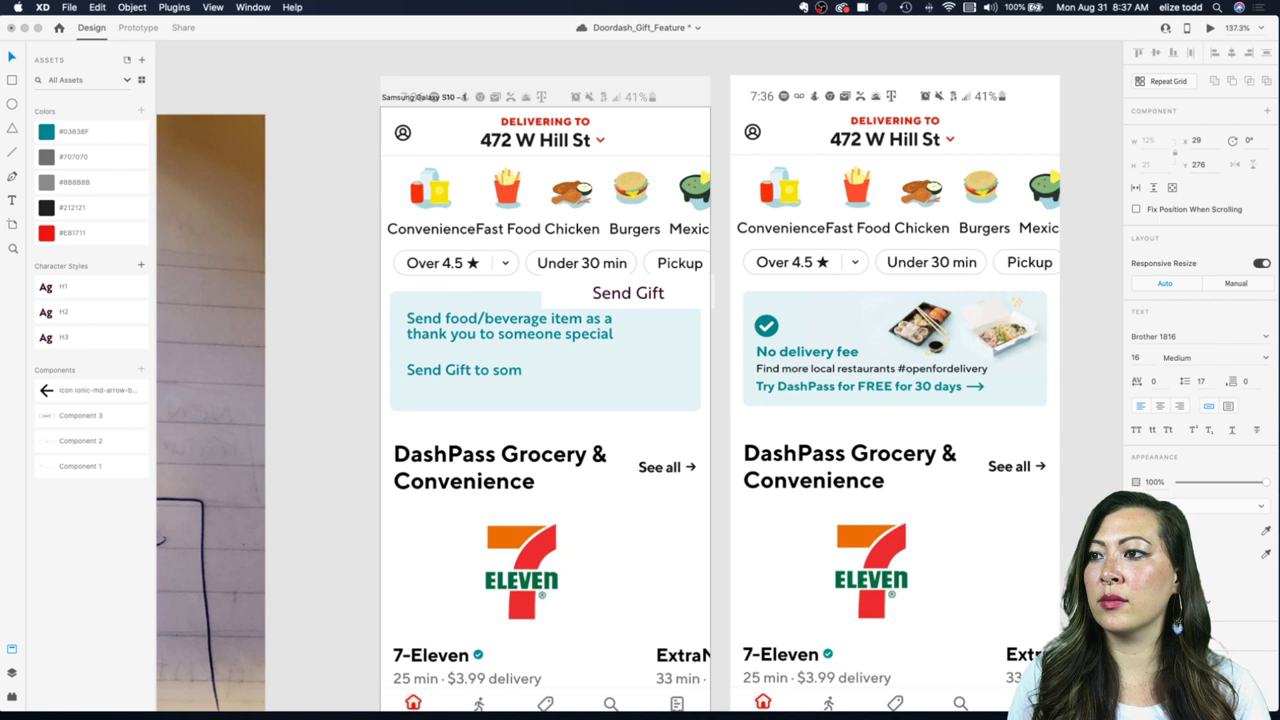
text(eone)
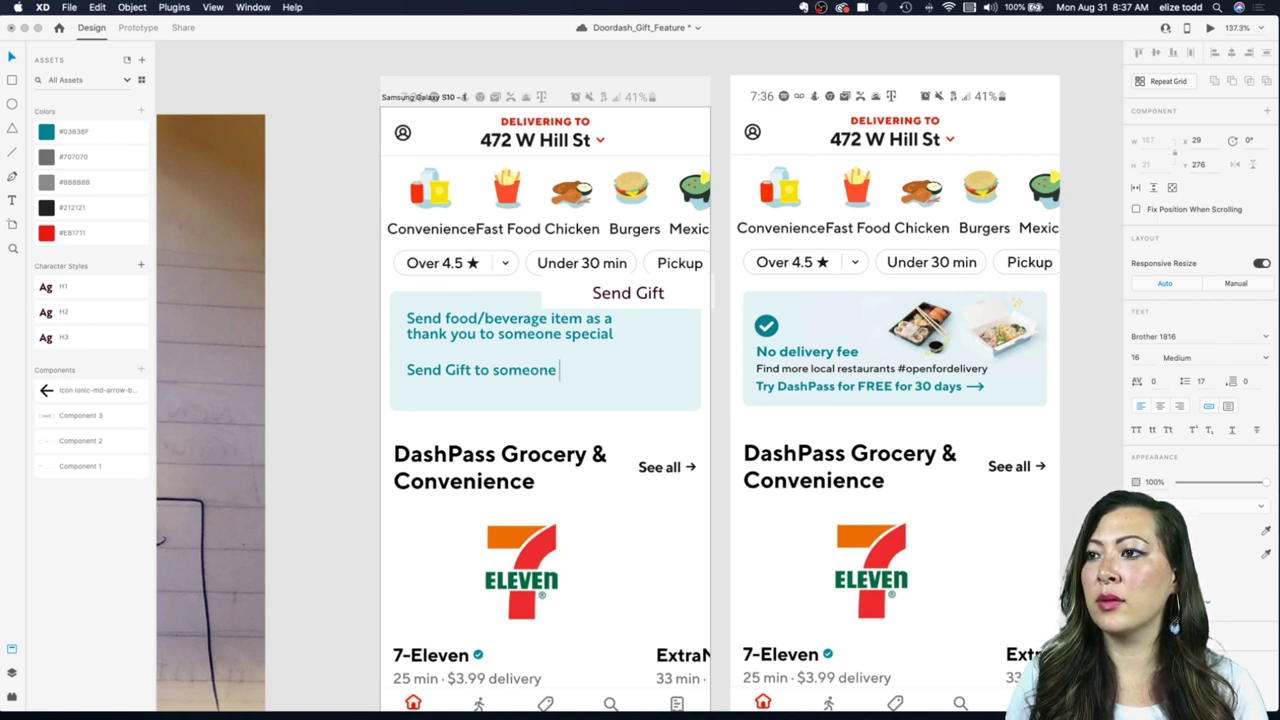
text( special)
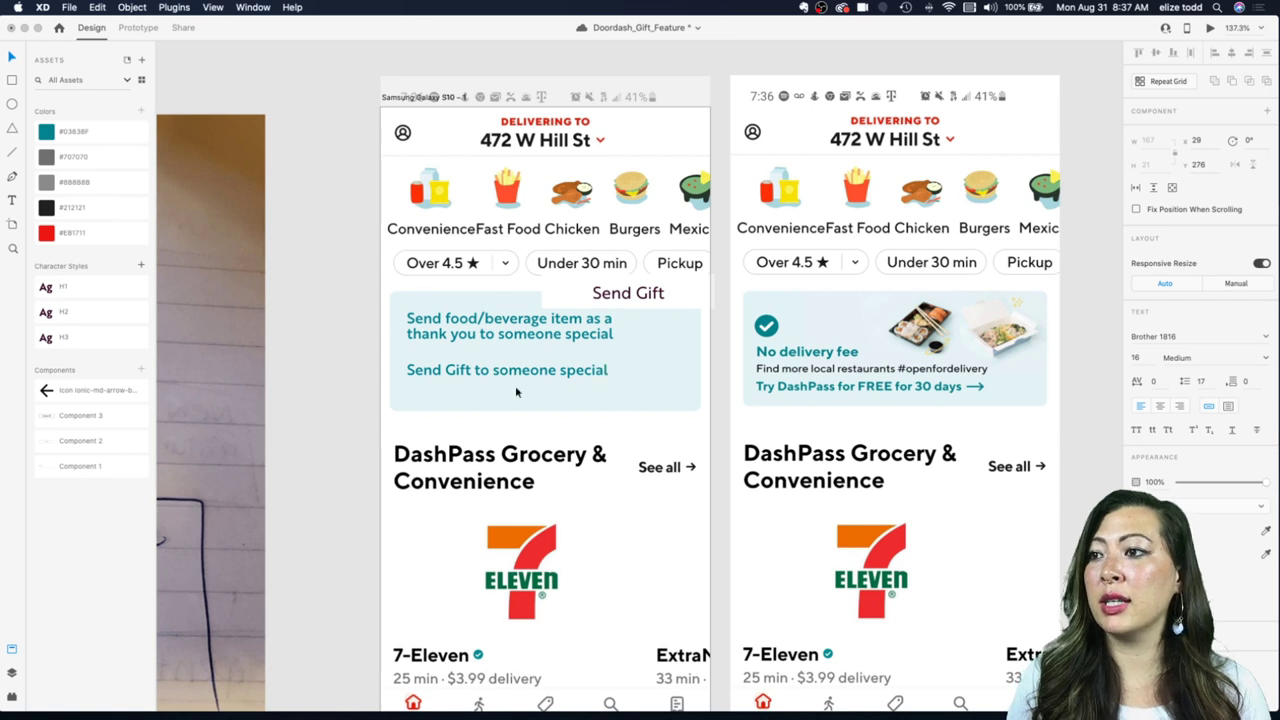
Step: Change the second line's wording to "Send gift to someone special" with a lowercase g, and lower it to Y 282
double_click(450, 370)
click(450, 370)
key(BackSpace)
text(g)
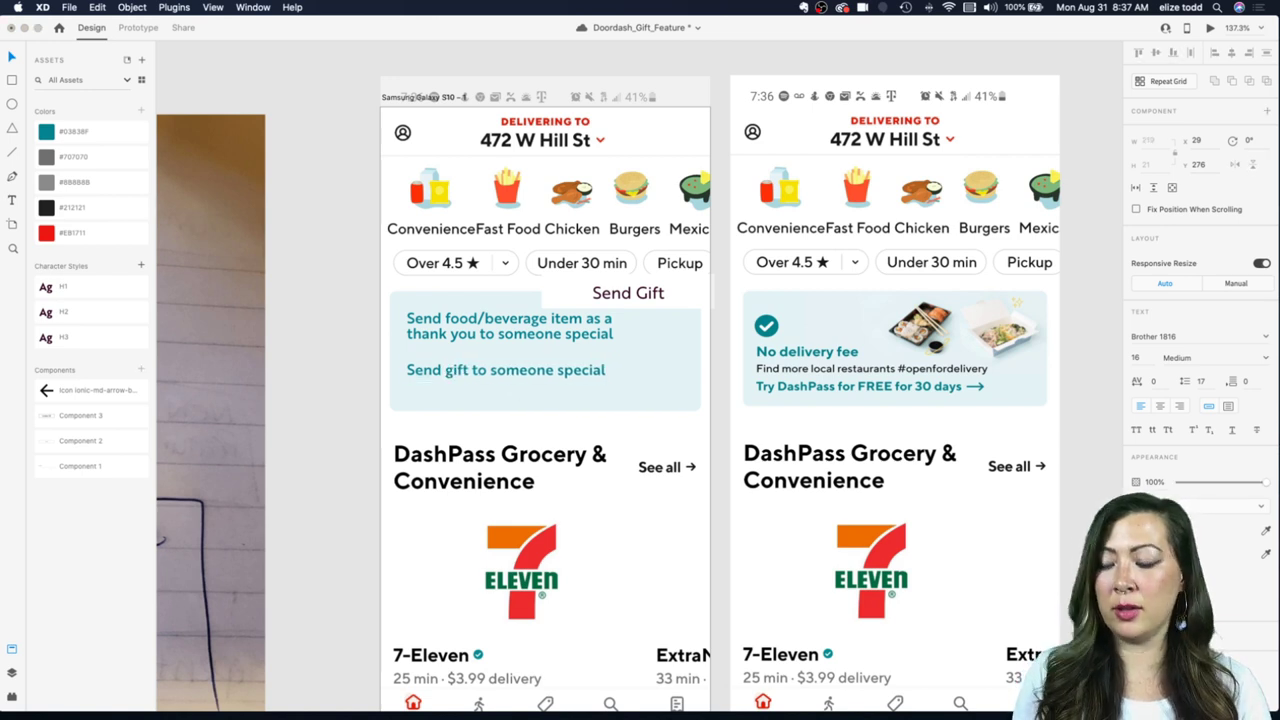
key(Escape)
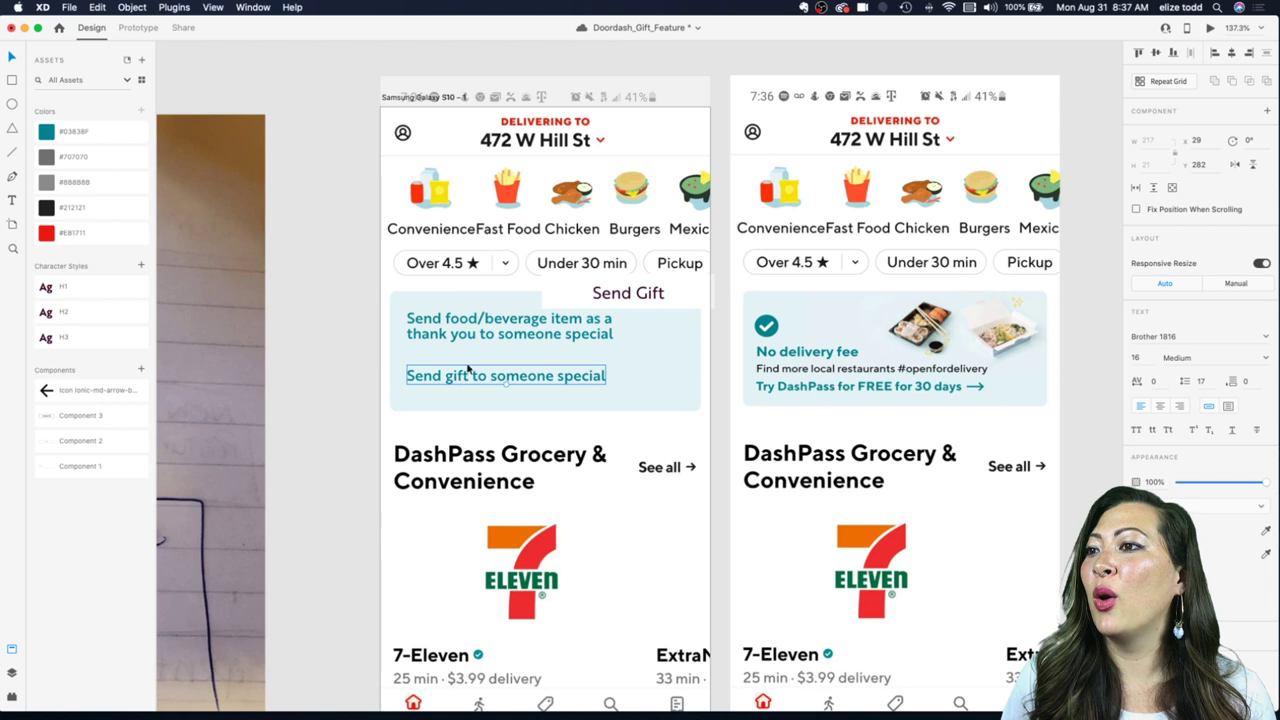
Step: Delete "to someone special" from the banner's original message so it reads "Send food/beverage item as a thank you"
click(473, 338)
double_click(473, 338)
key(Escape)
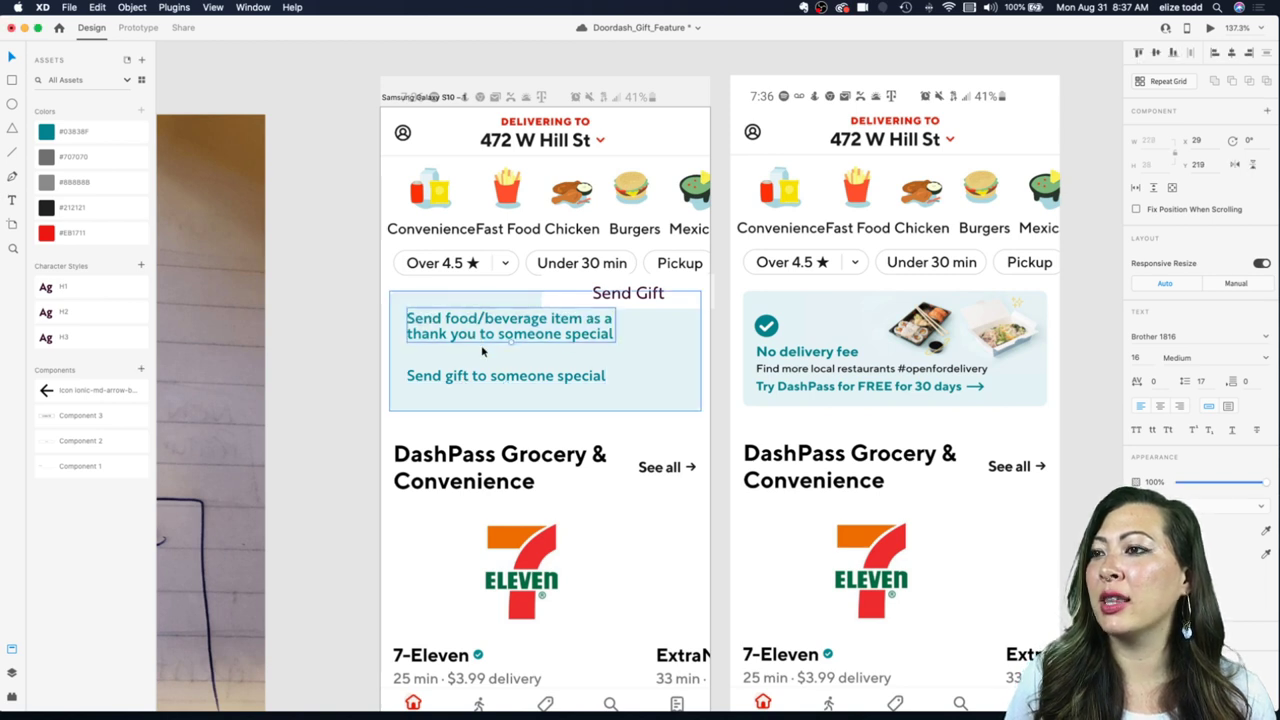
key(Escape)
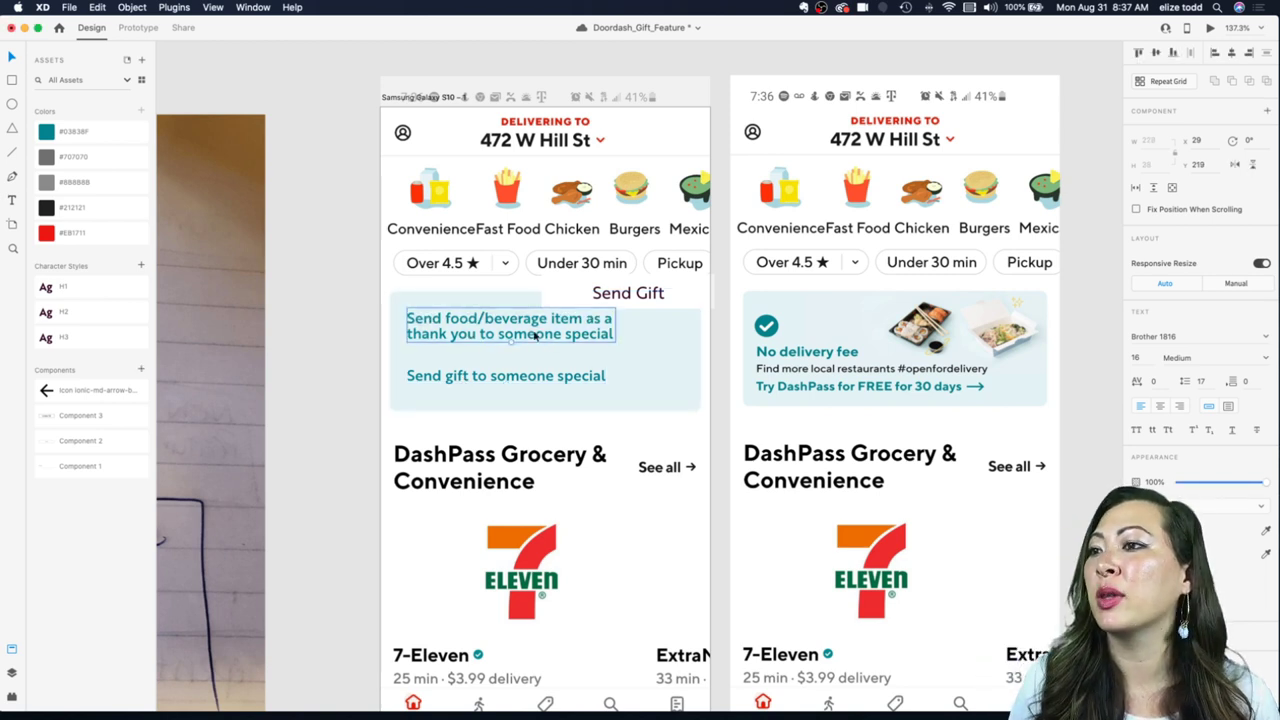
double_click(535, 336)
click(451, 333)
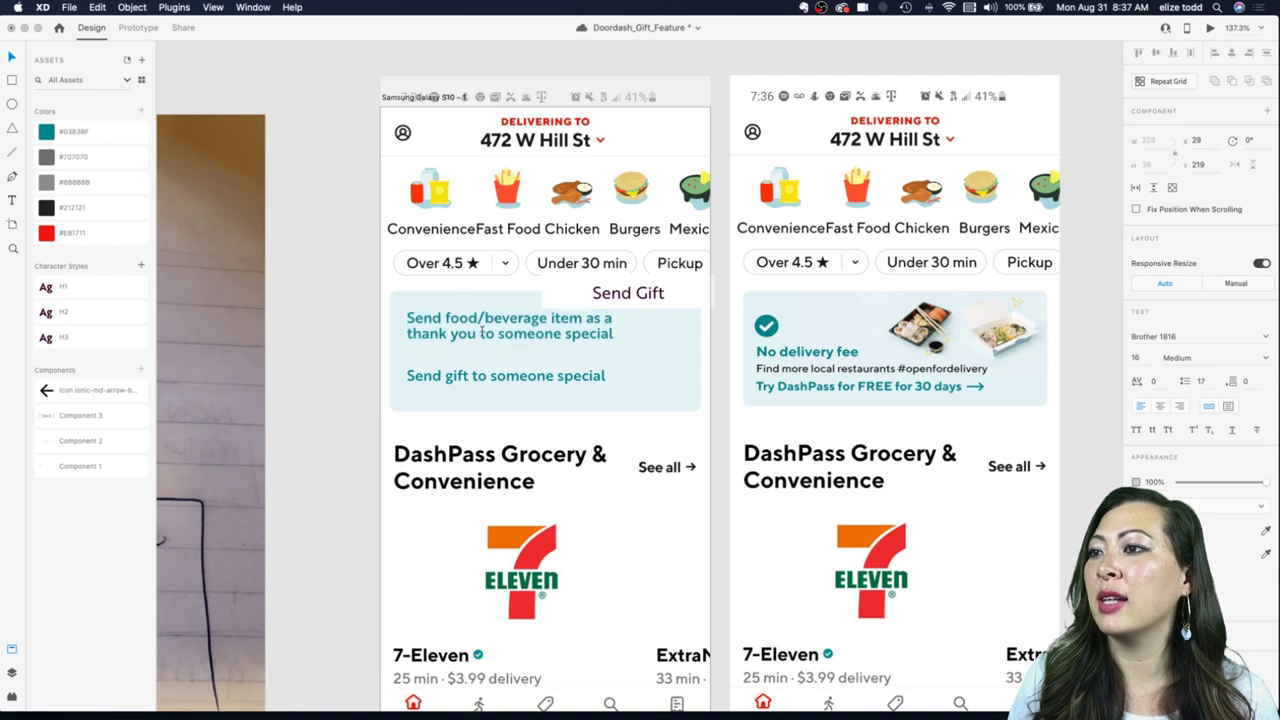
drag(478, 333, 645, 340)
key(BackSpace)
key(Escape)
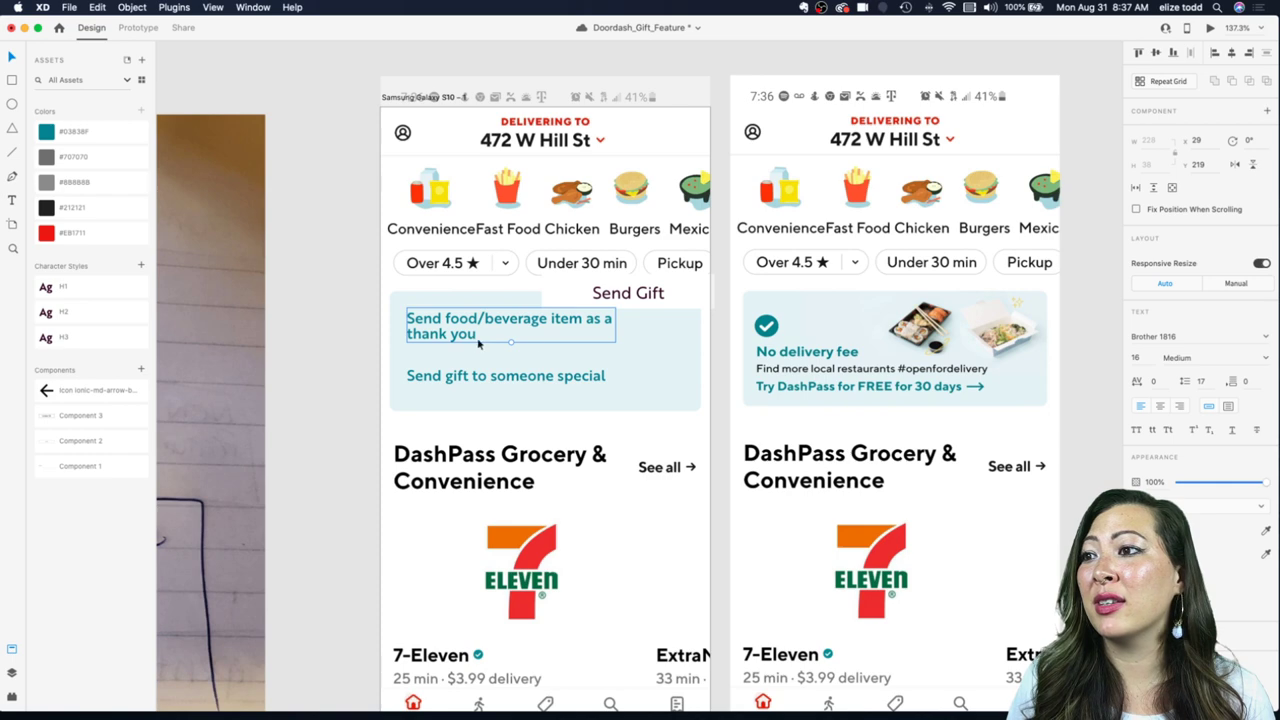
Step: Copy the back arrow icon from the header of the Send Gift screen
click(600, 378)
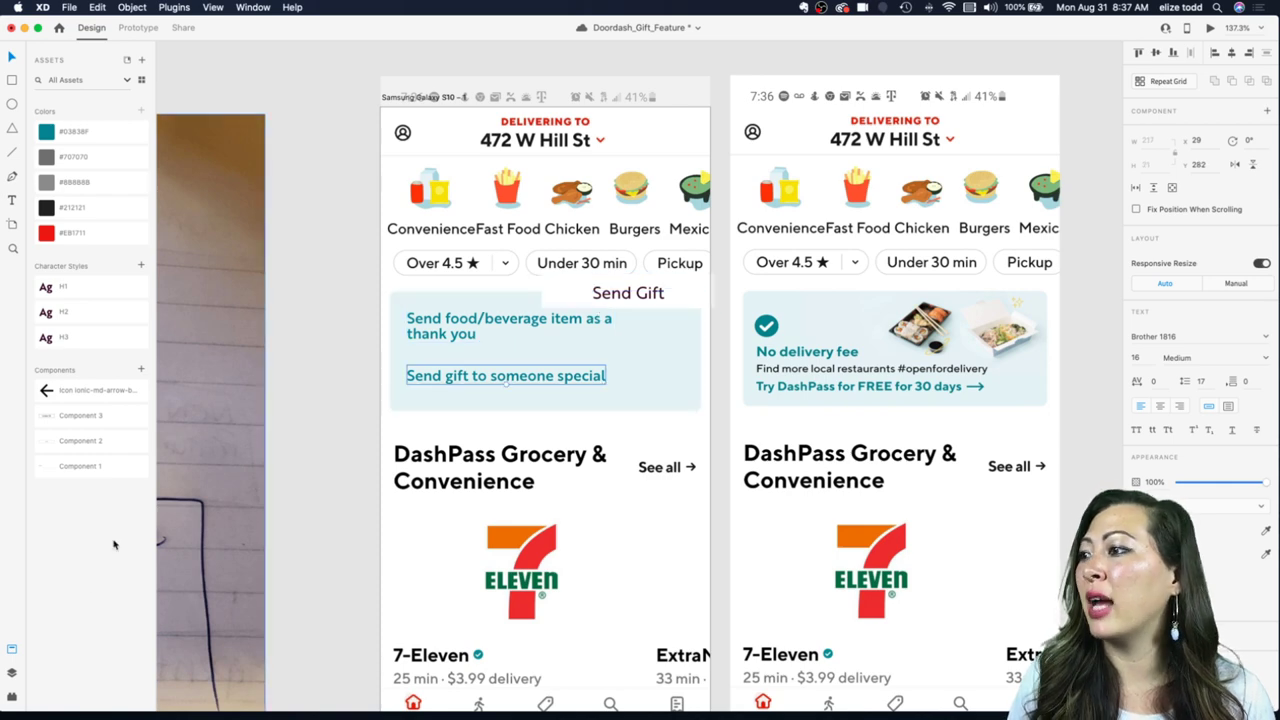
click(406, 376)
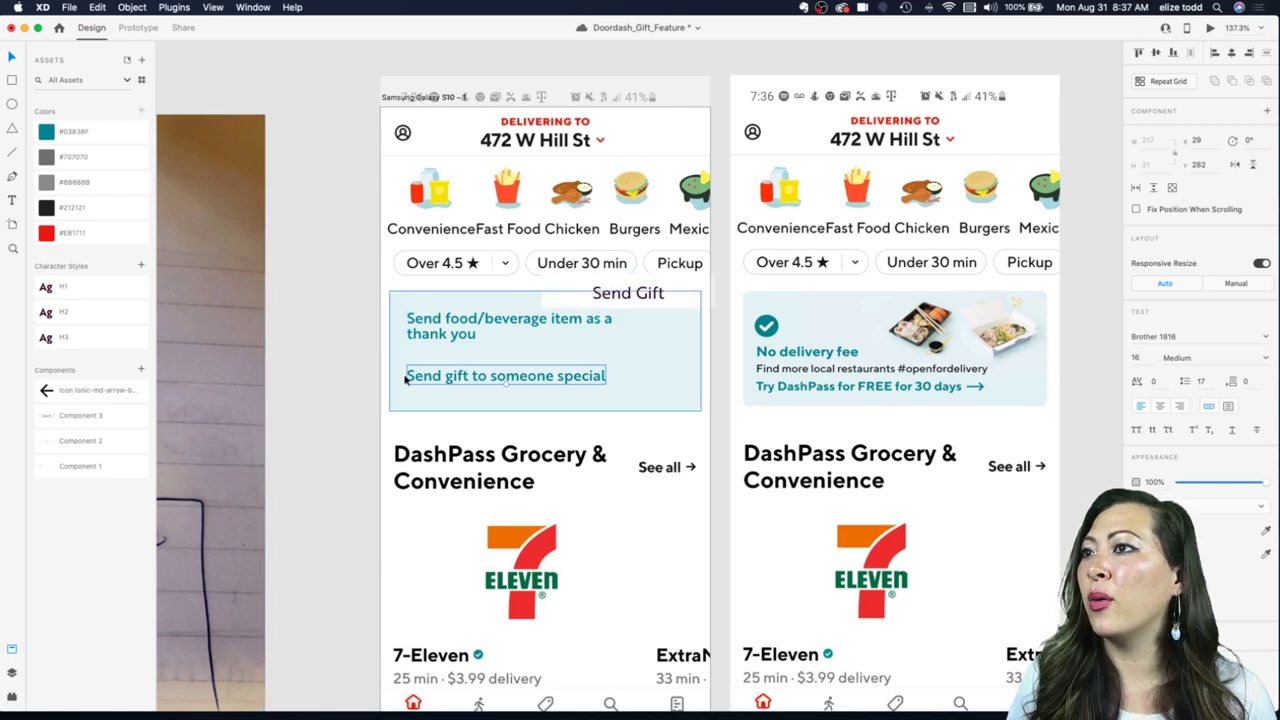
scroll(404, 378, down, 3)
scroll(403, 378, down, 10)
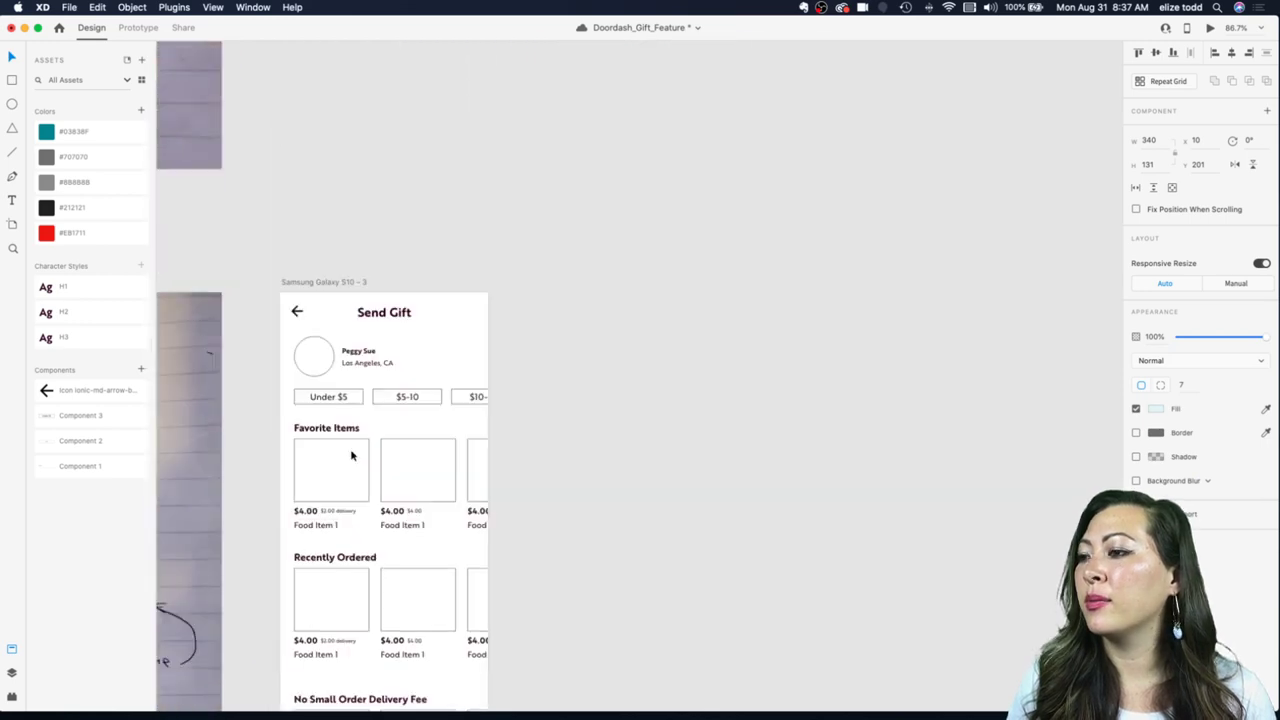
scroll(351, 455, up, 2)
click(299, 313)
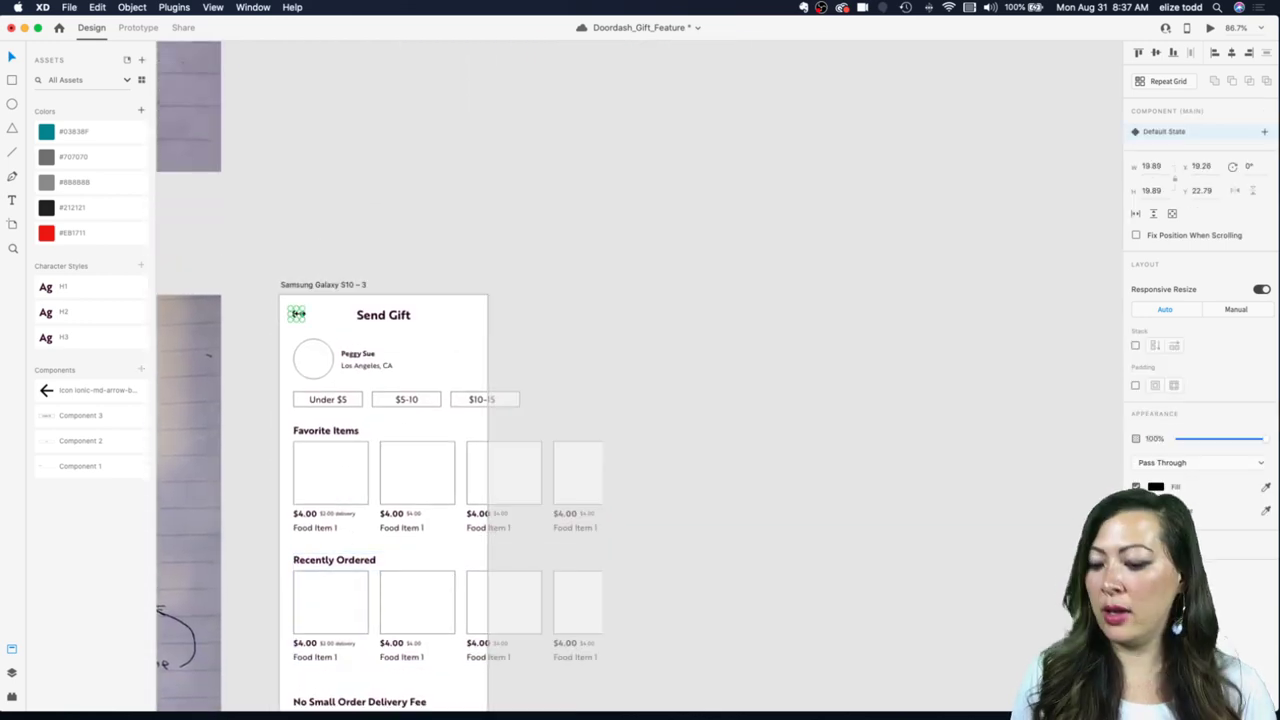
key(super+c)
Step: Paste the arrow icon onto the home screen and place it just after "Send gift to someone special", at about X 257, Y 287
scroll(300, 314, up, 8)
scroll(494, 316, up, 7)
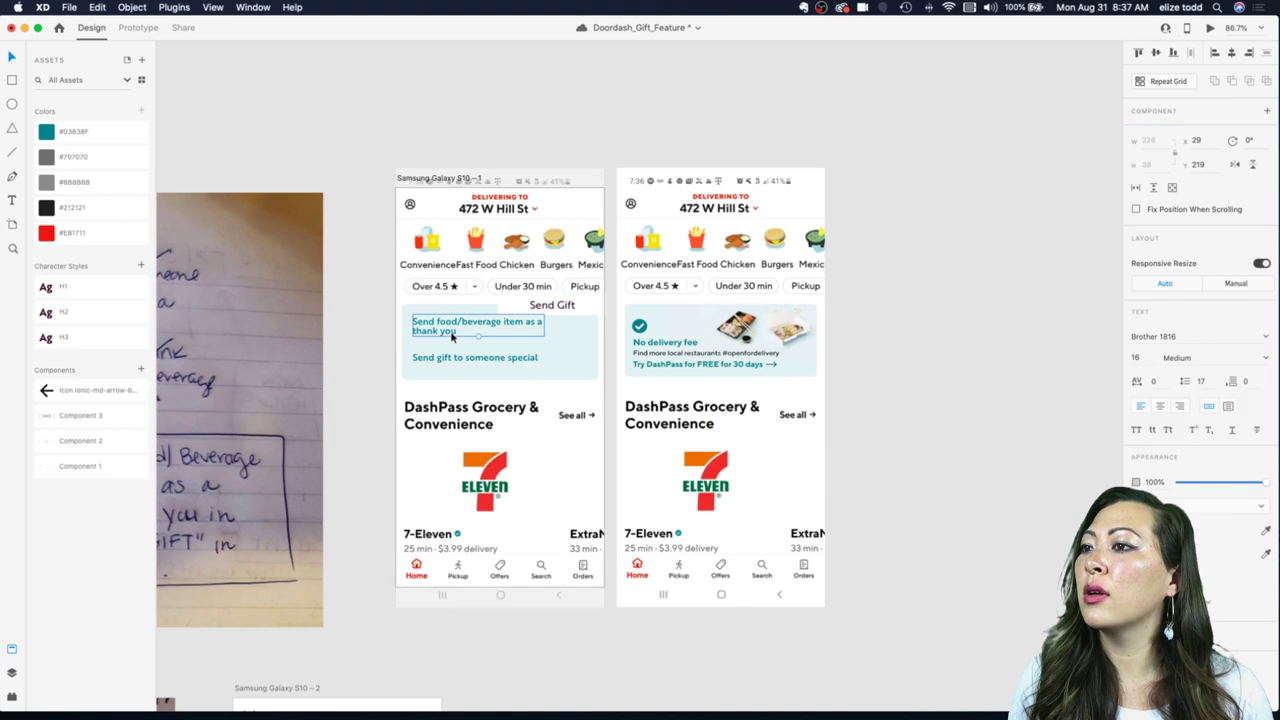
key(super+v)
scroll(452, 336, up, 3)
click(380, 87)
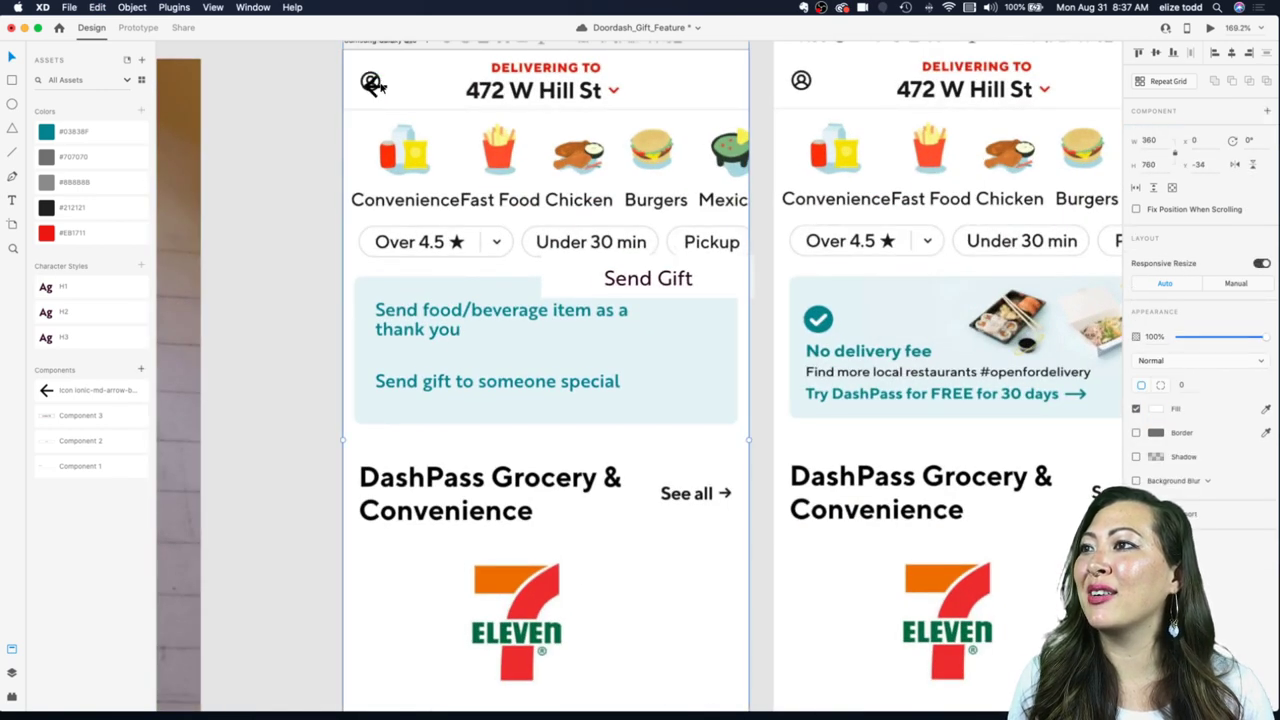
drag(375, 85, 648, 390)
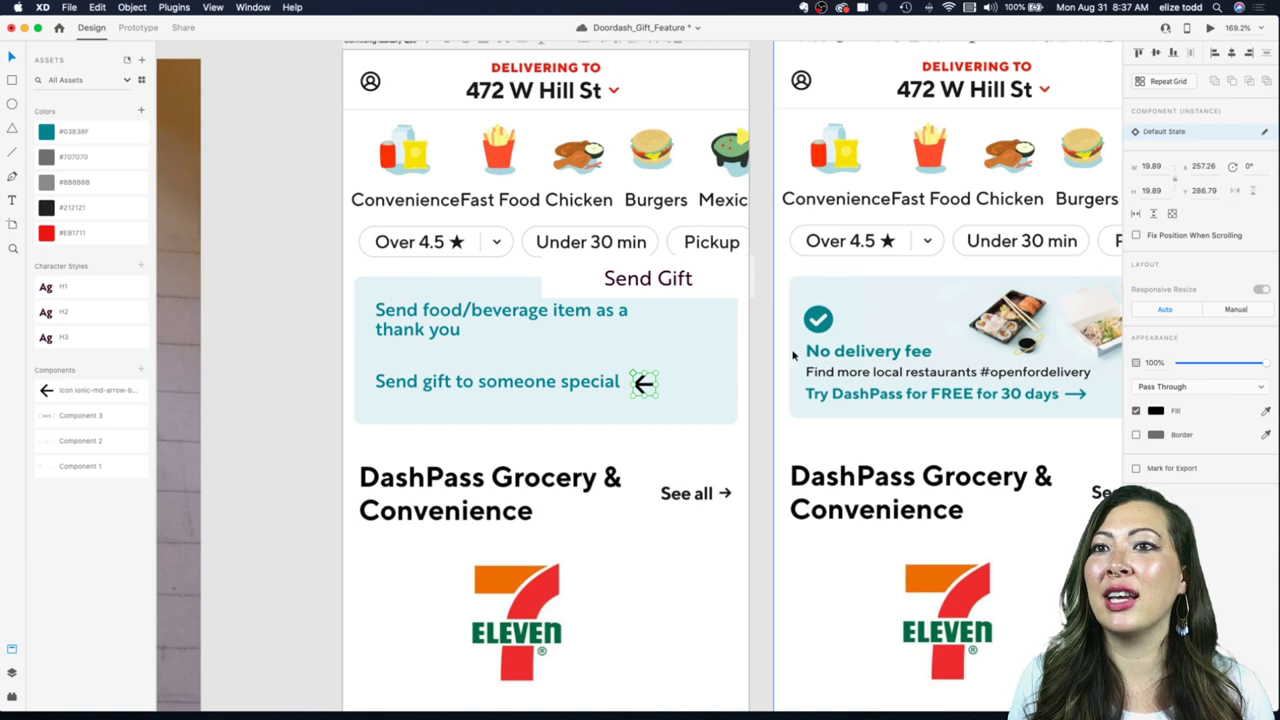
click(703, 376)
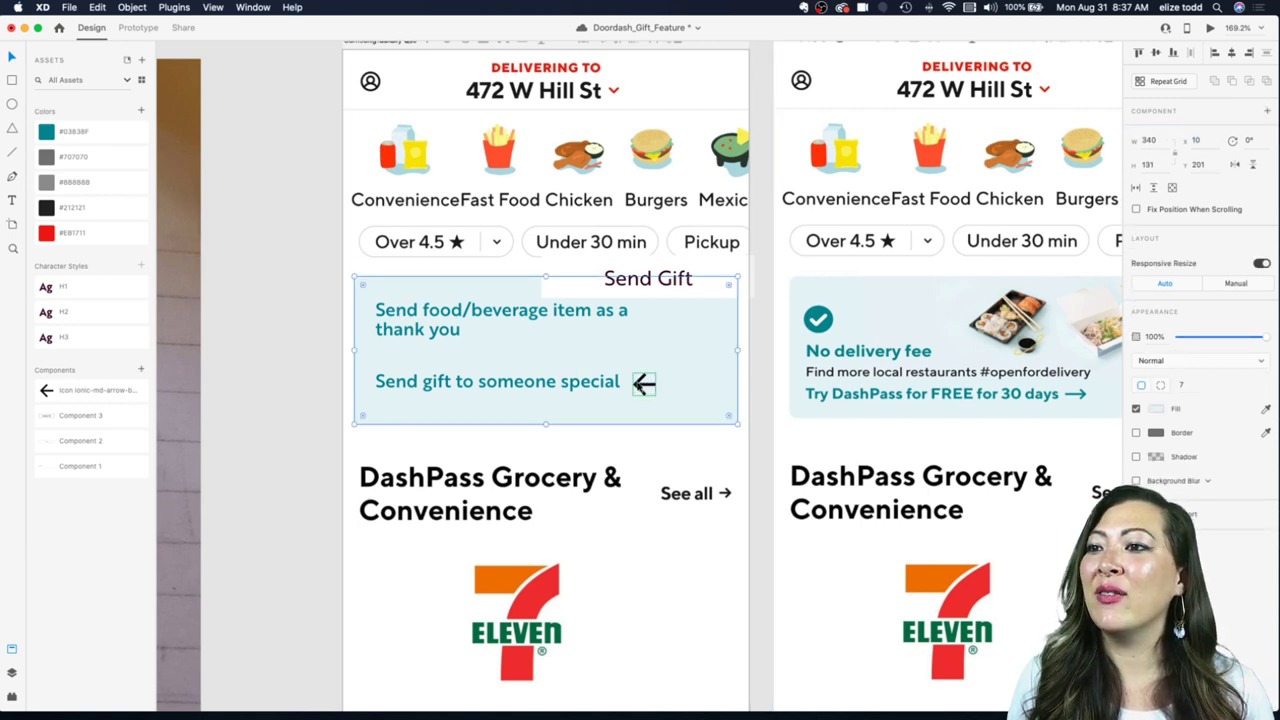
Step: Rotate the pasted arrow beside "Send gift to someone special" to about 179° so it points right, and fill it with the saved teal color
double_click(643, 384)
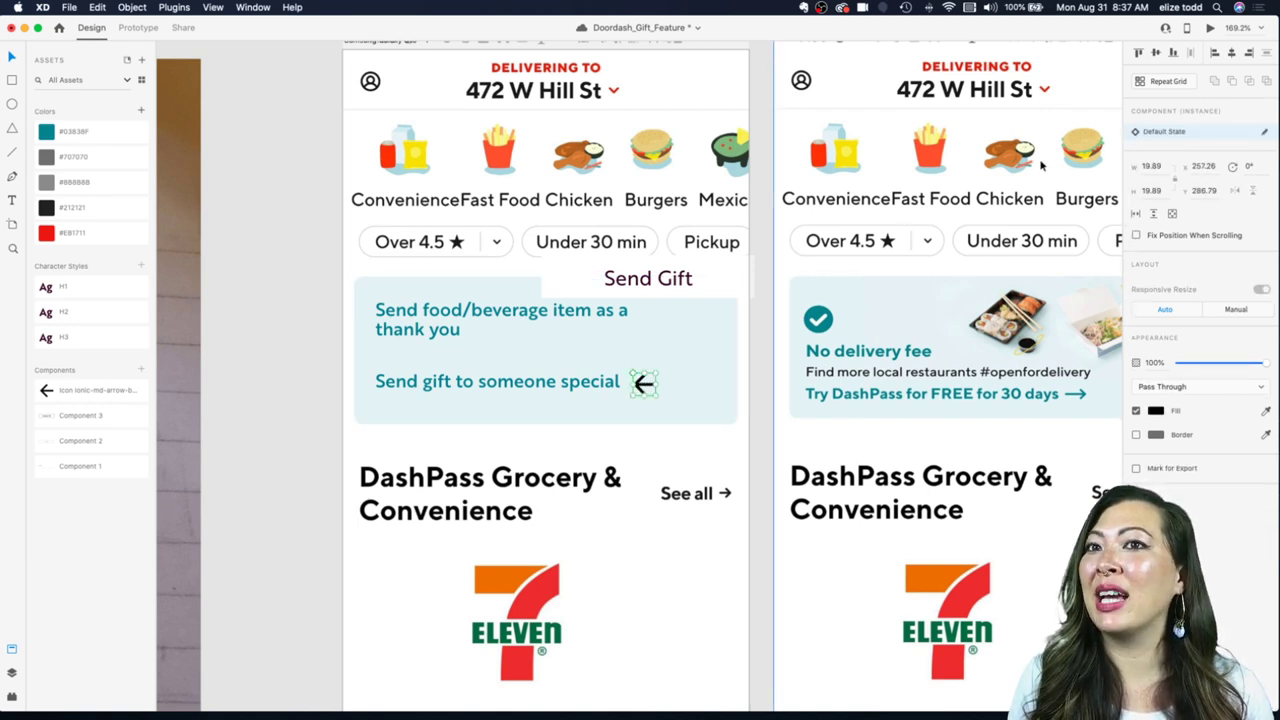
drag(655, 370, 620, 411)
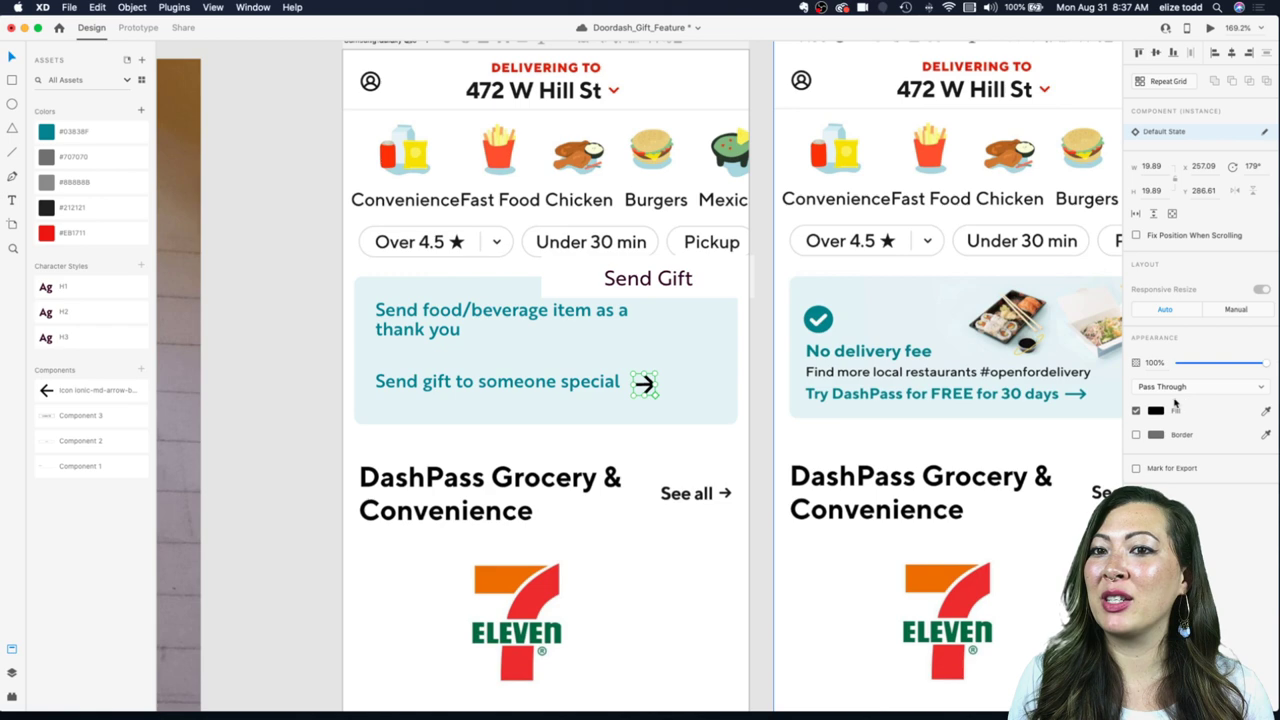
click(60, 131)
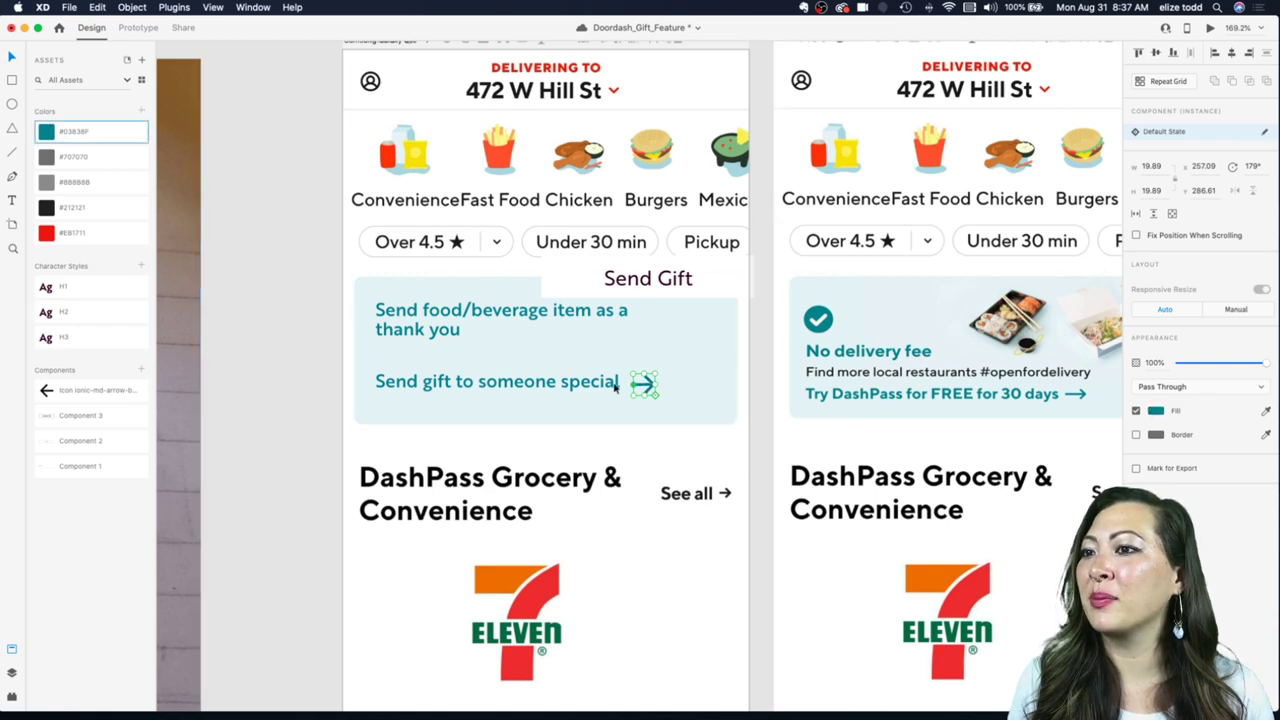
Step: Shrink the teal arrow slightly to about 18.89 wide by 15.89 high
scroll(596, 393, up, 2)
drag(665, 395, 664, 392)
scroll(652, 383, down, 2)
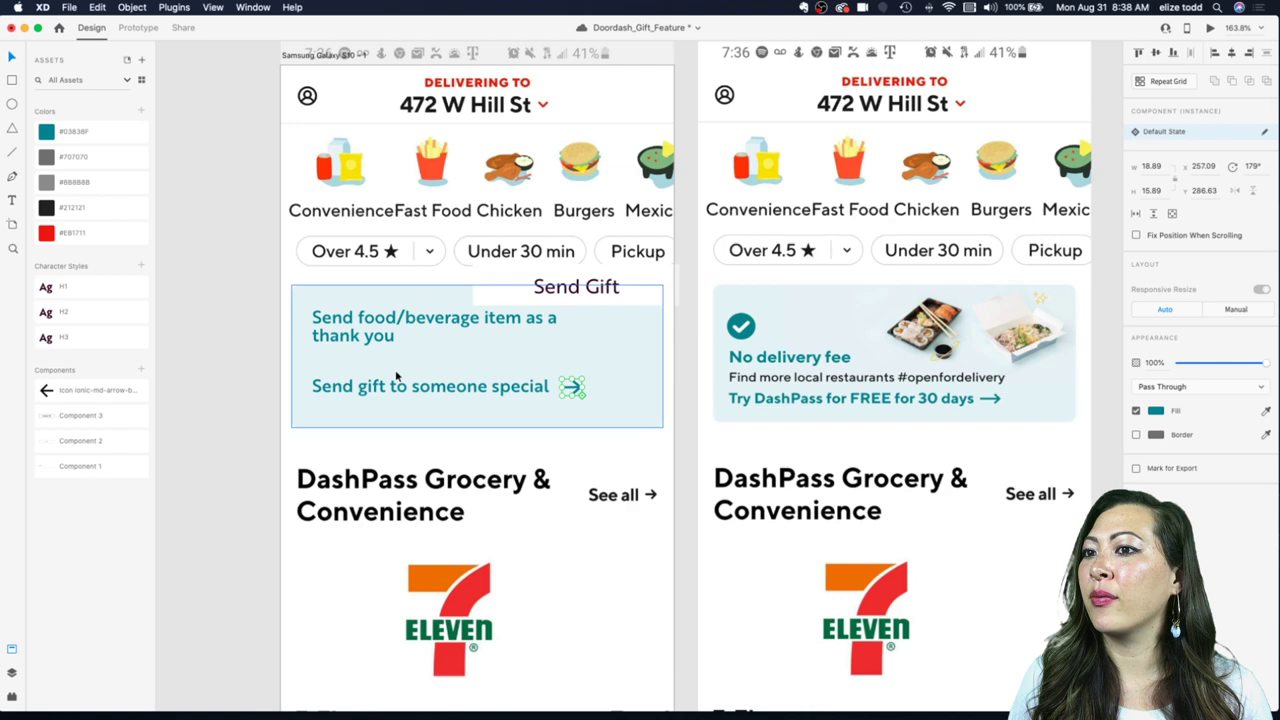
Step: Move "Send gift to someone special" and its arrow down together to Y 289
click(418, 385)
shift+click(574, 389)
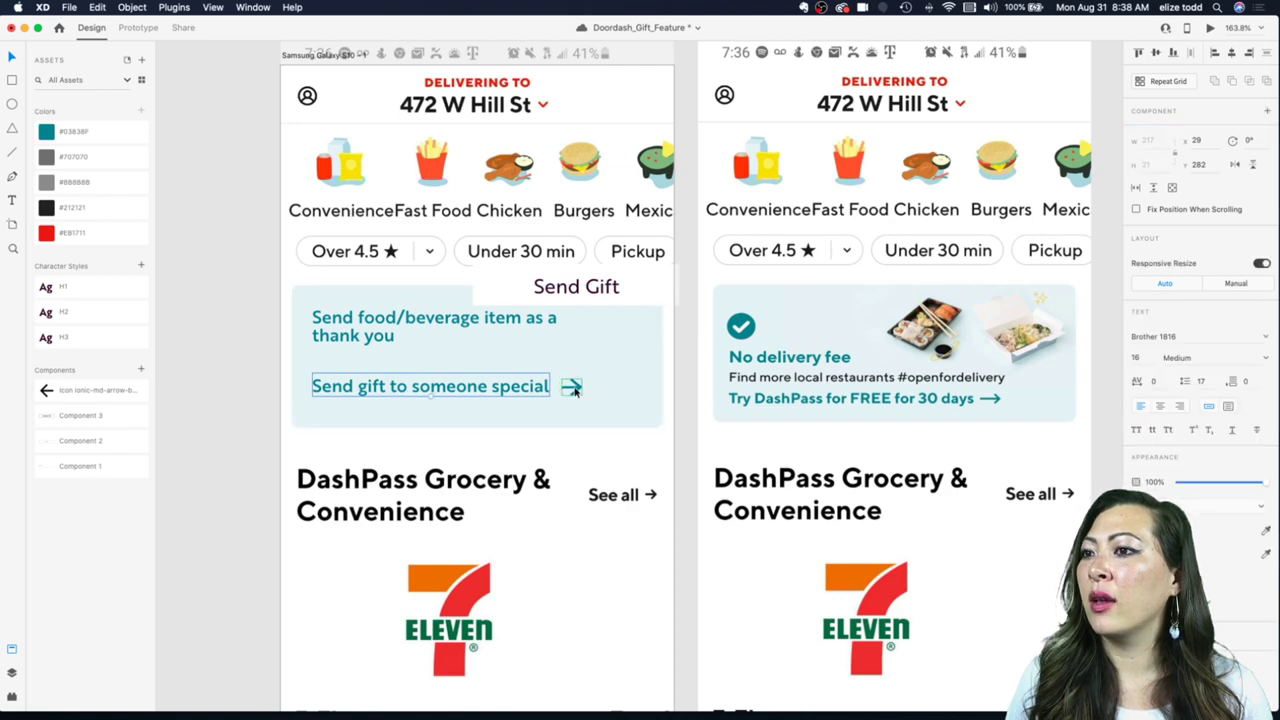
drag(574, 389, 574, 397)
Step: Compare with the No delivery fee banner and set both Send Gift banner text lines to Bold weight
scroll(796, 380, up, 5)
scroll(795, 380, right, 2)
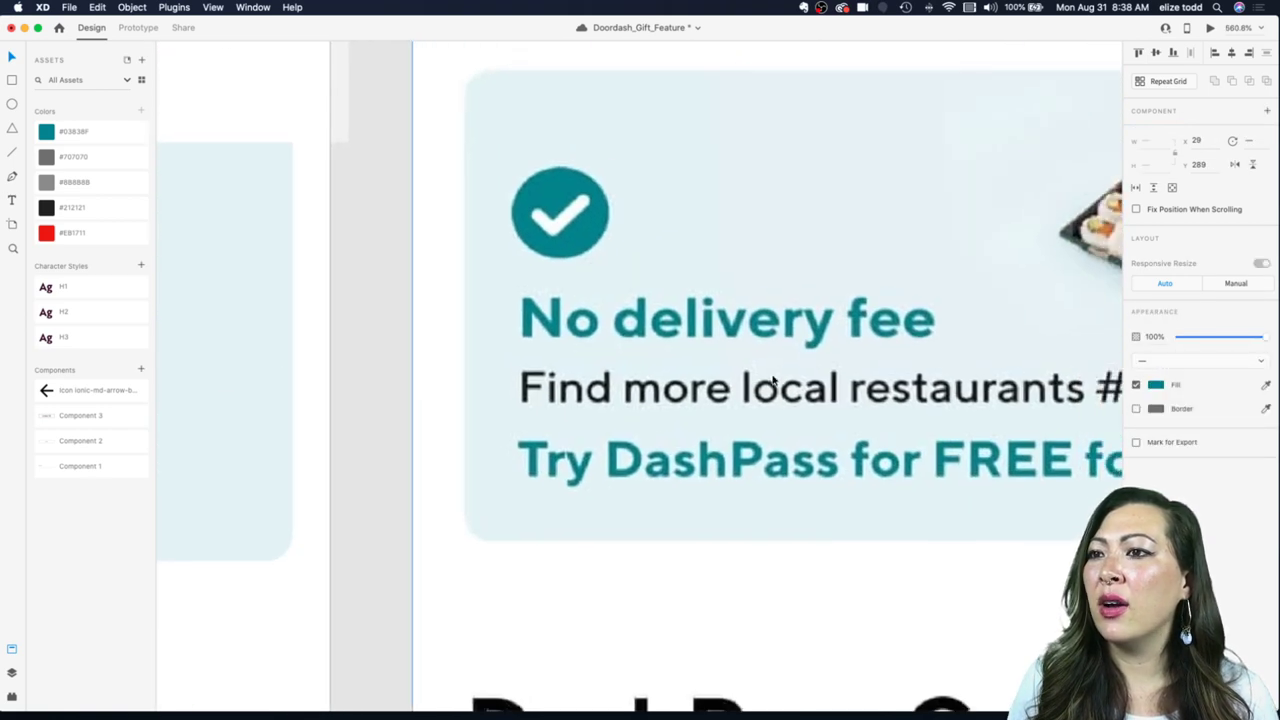
scroll(636, 342, down, 4)
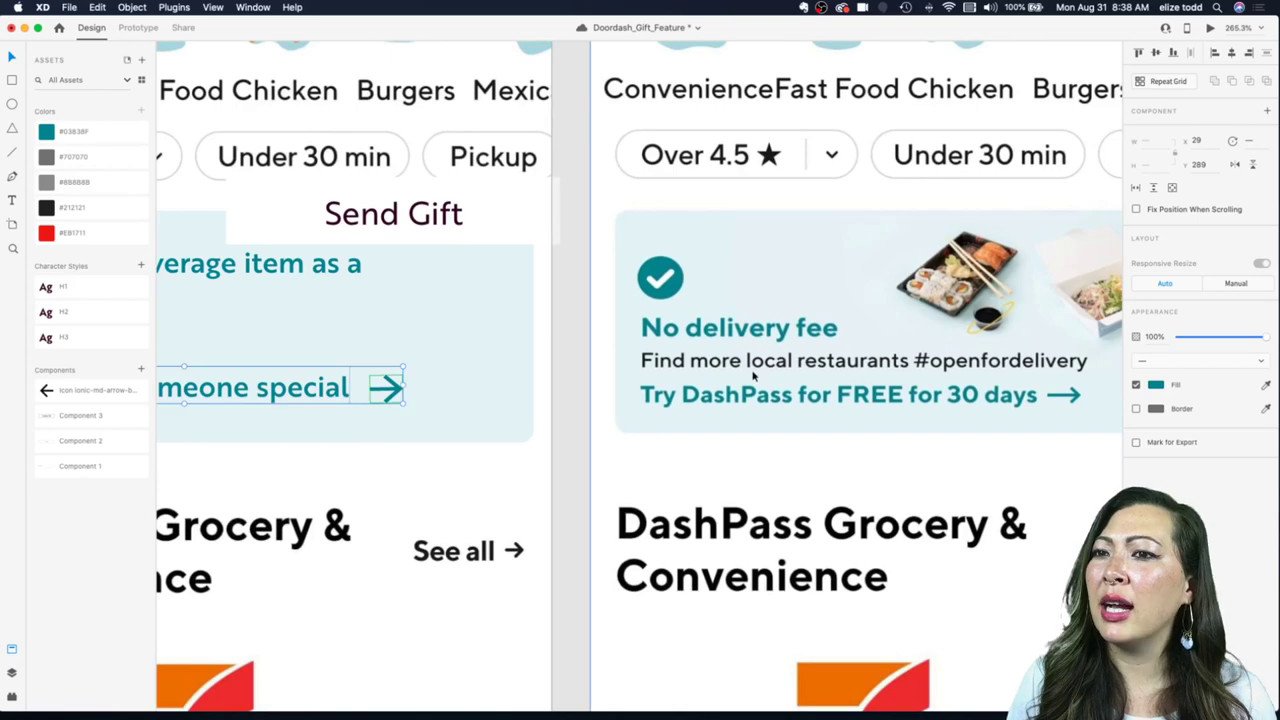
scroll(777, 294, down, 4)
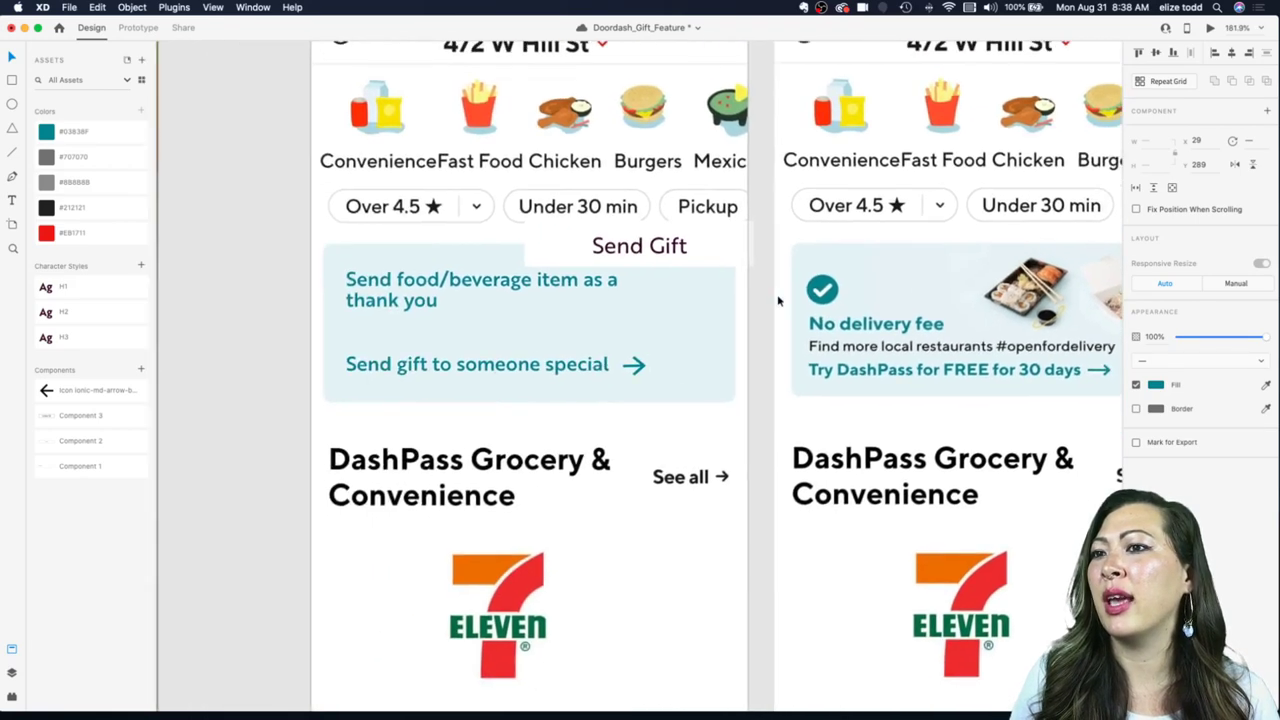
scroll(557, 371, up, 1)
double_click(508, 392)
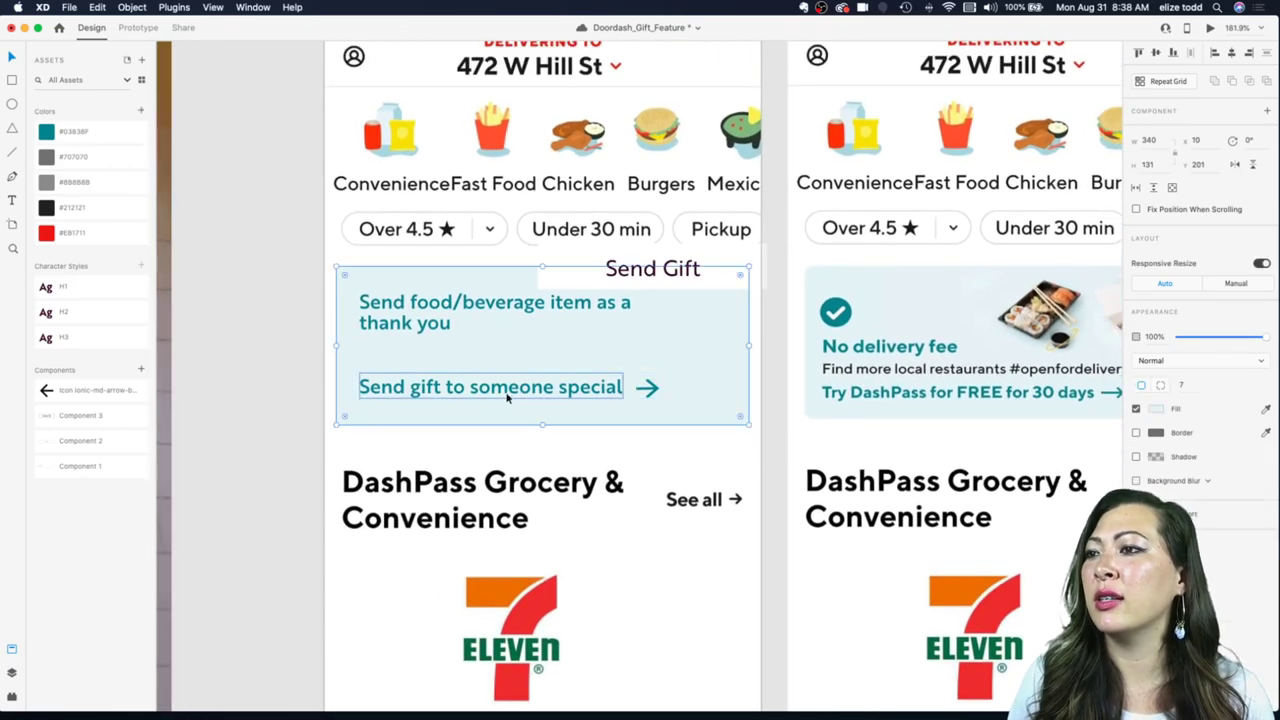
click(1268, 356)
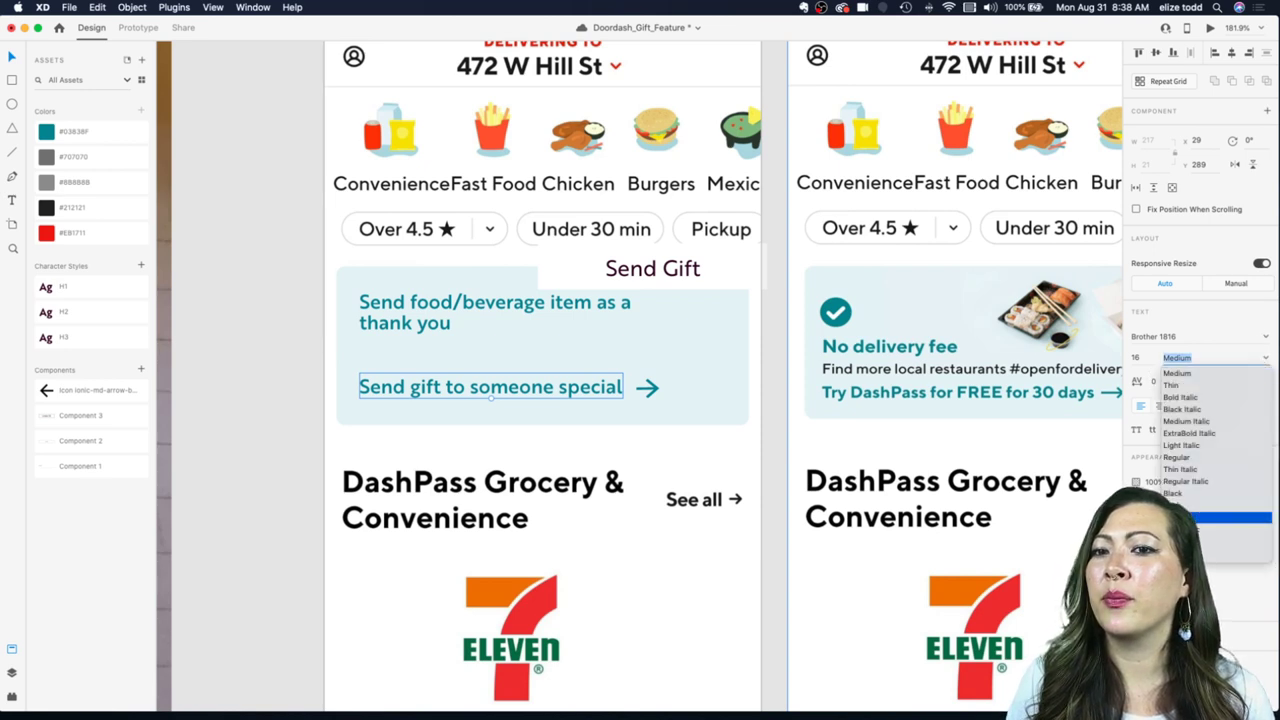
click(1200, 517)
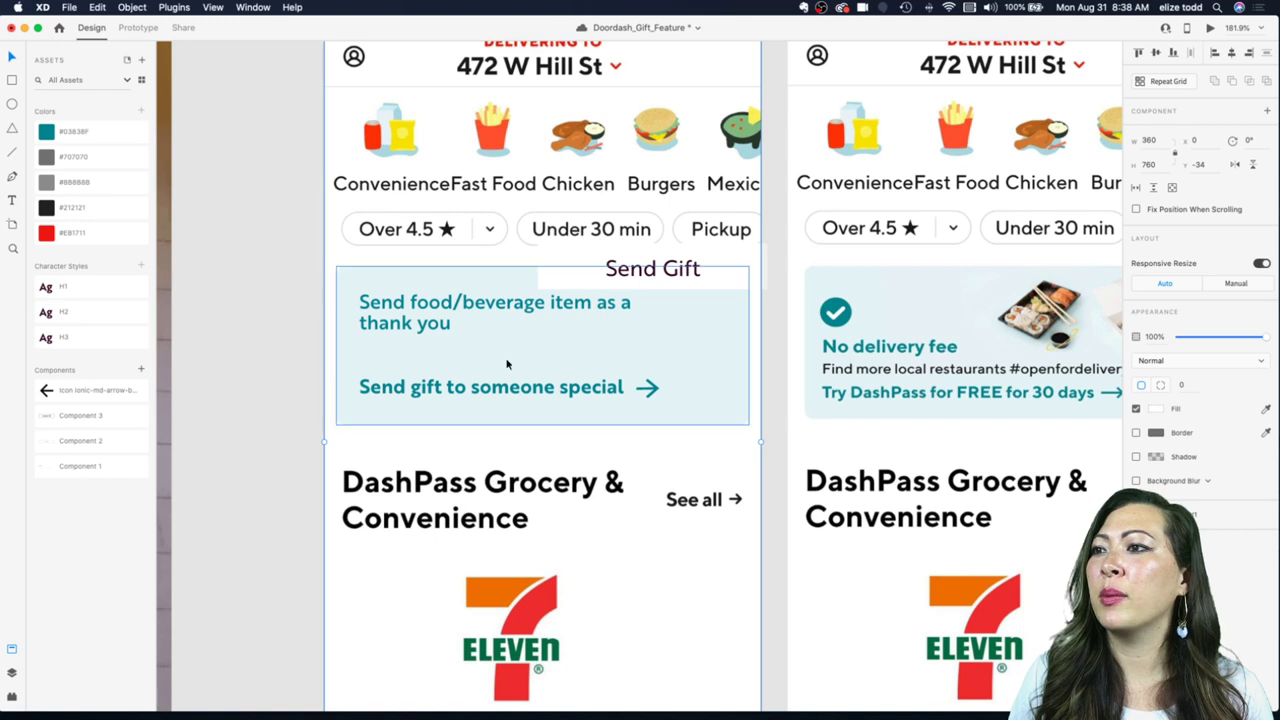
click(466, 320)
click(1266, 358)
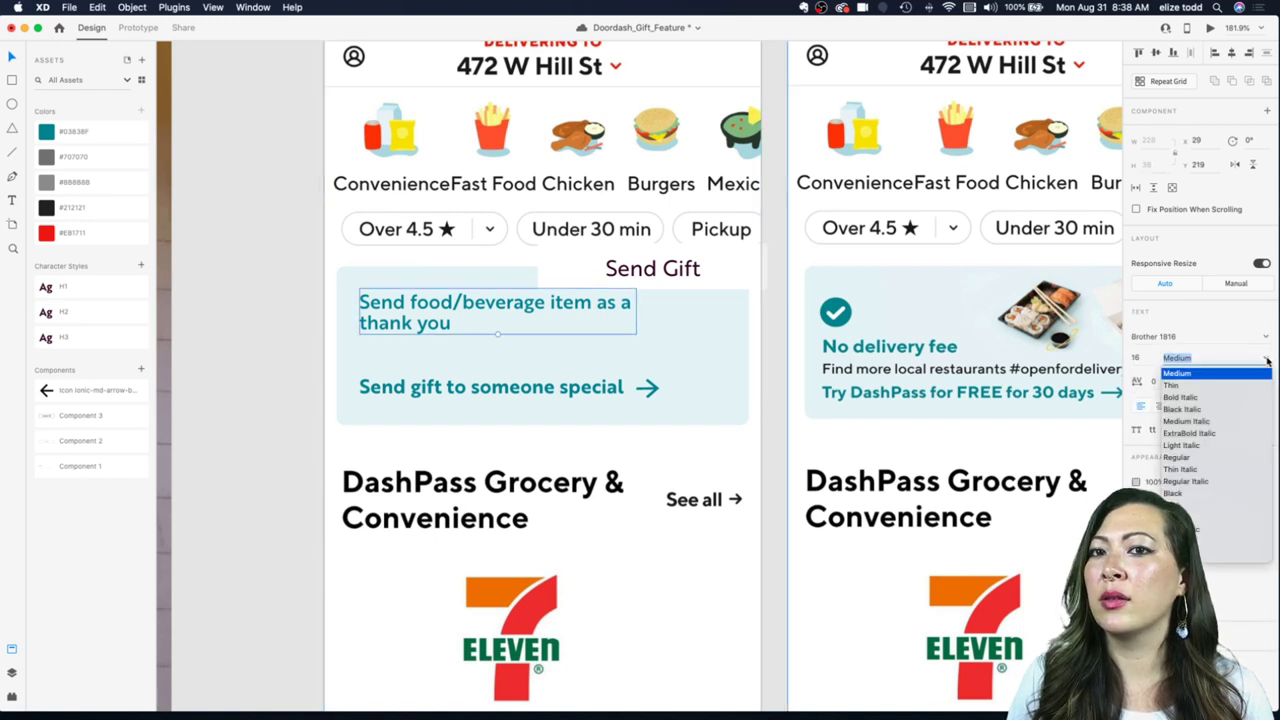
click(1255, 517)
Step: Group "Send gift to someone special" with its arrow and lower the group to Y 296
click(559, 388)
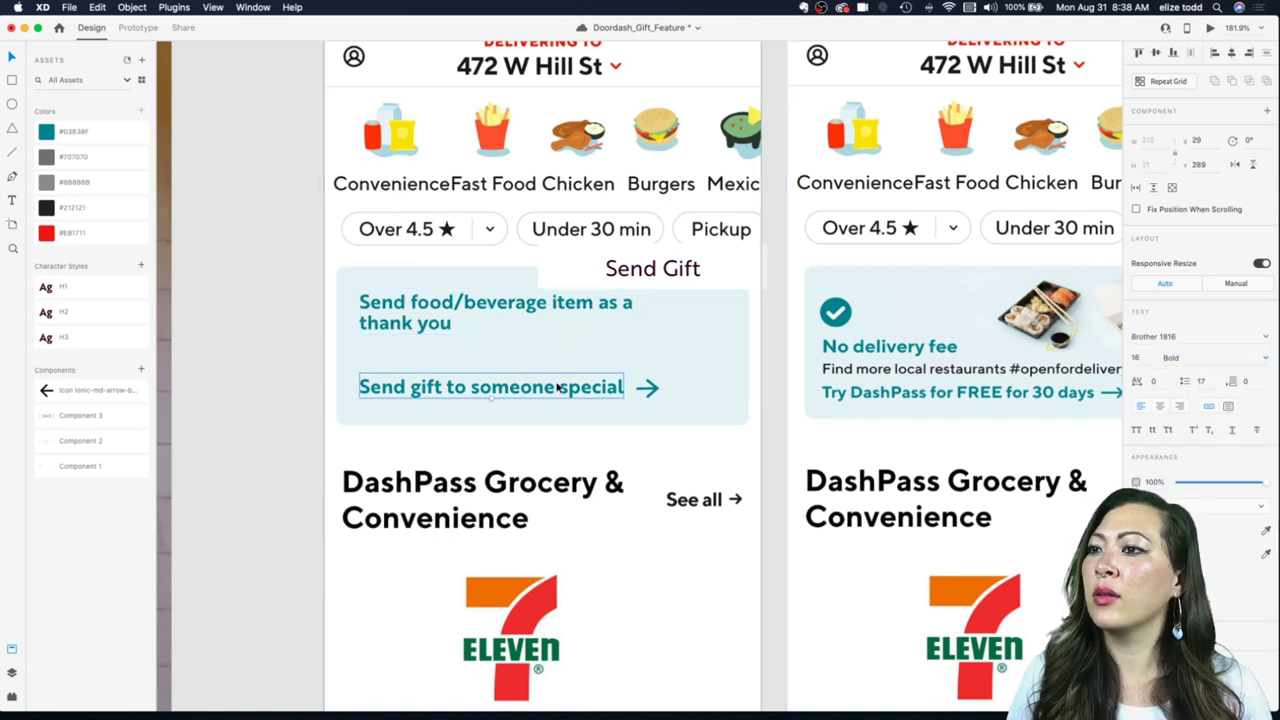
shift+click(646, 388)
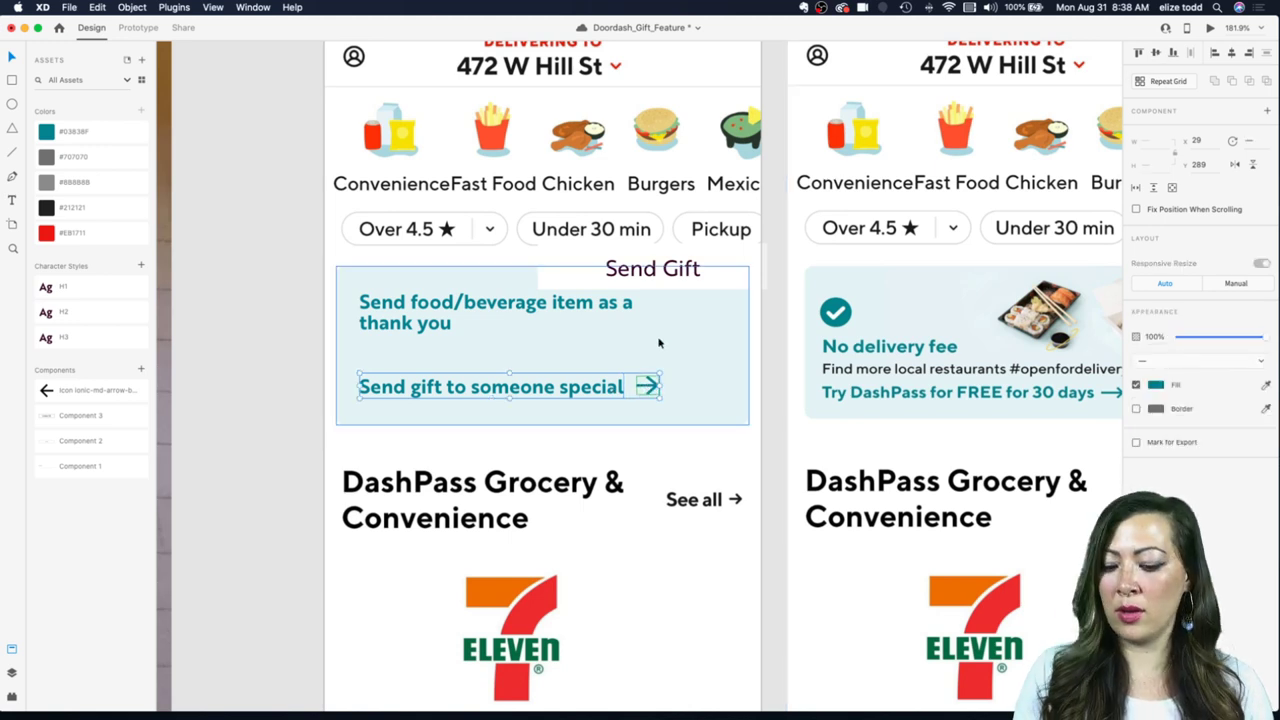
key(super+g)
drag(503, 383, 503, 392)
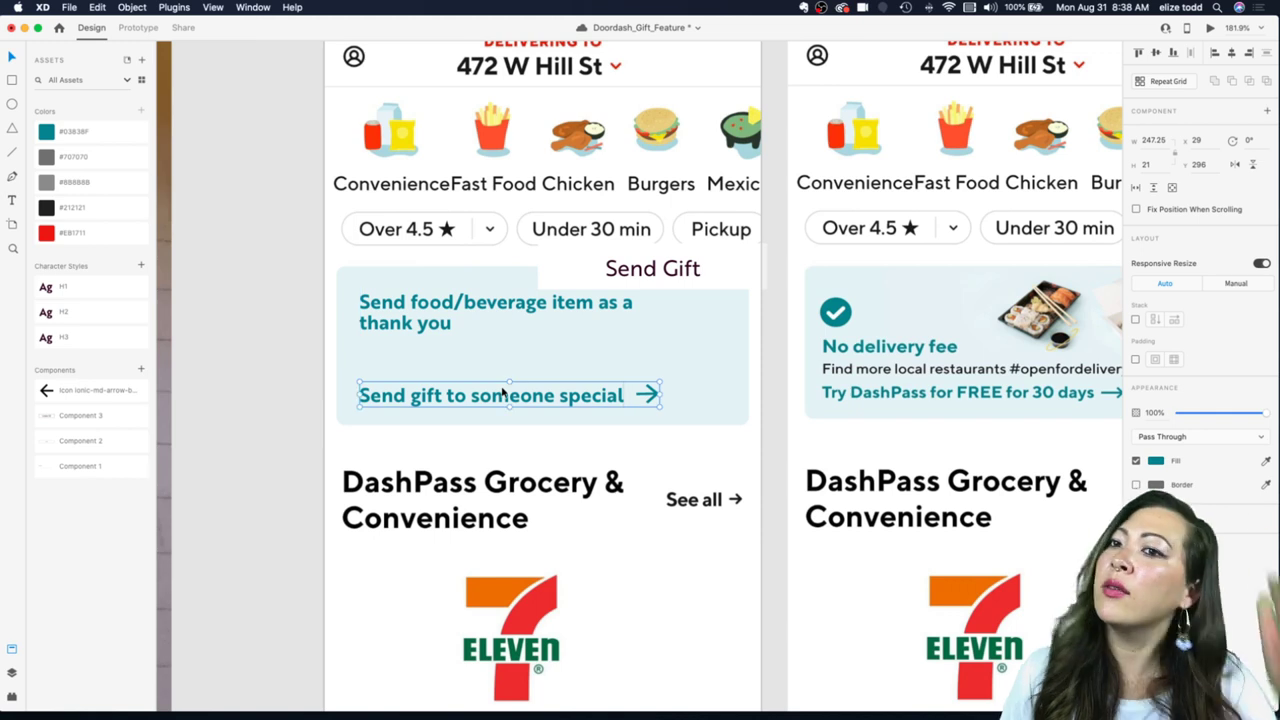
Step: Duplicate the banner's thank-you message just below itself at Y 251 and change the copy's wording to "Search"
drag(451, 318, 360, 338)
double_click(452, 354)
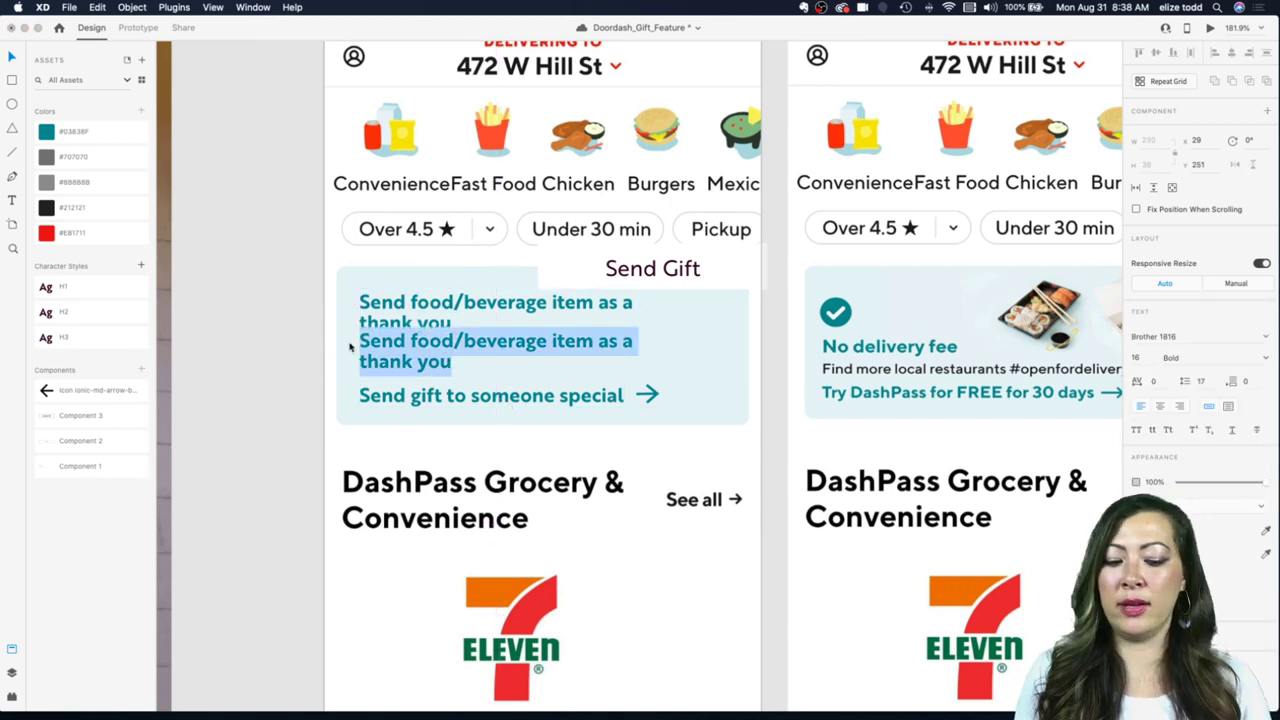
key(BackSpace)
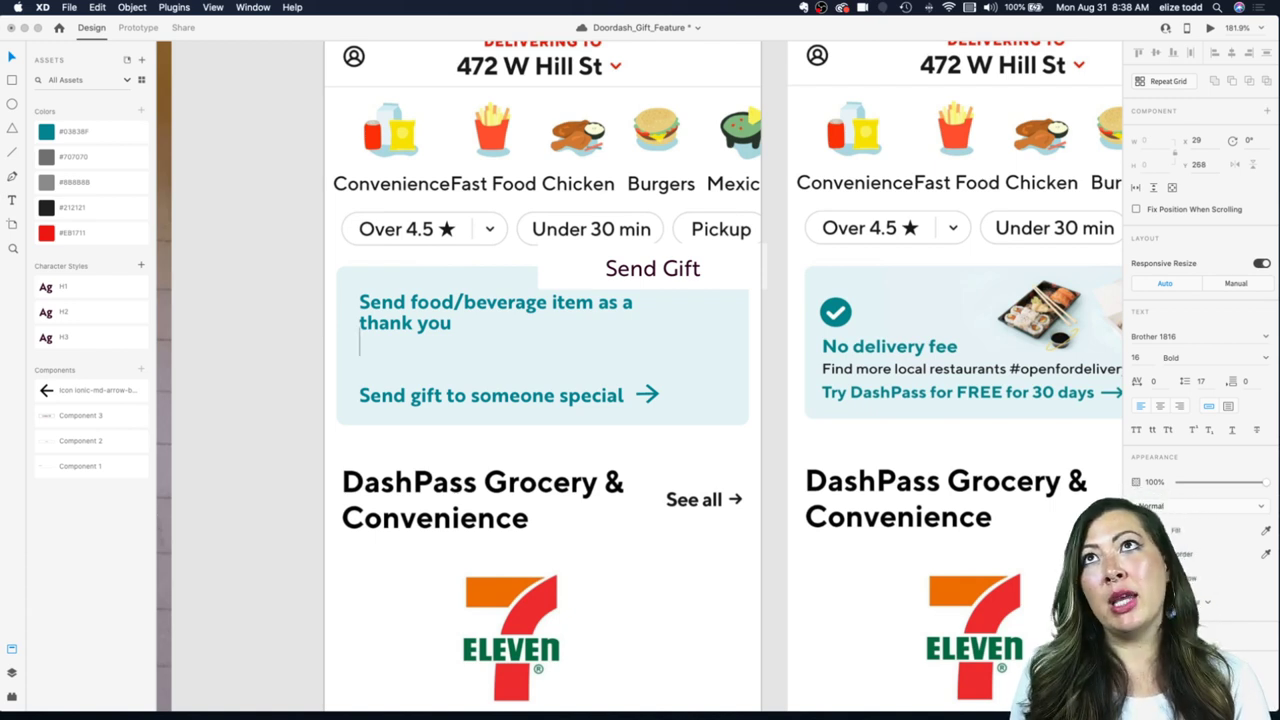
text(Sea)
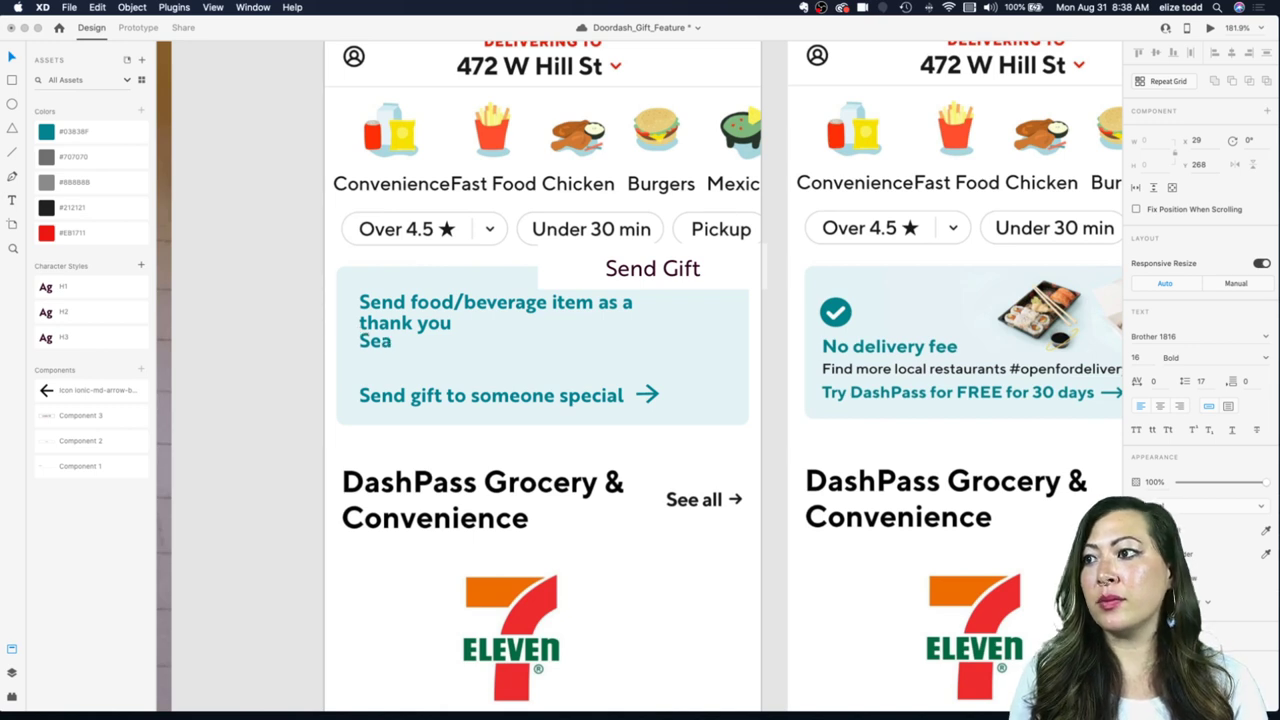
key(BackSpace)
key(BackSpace)
key(BackSpace)
text(Sear)
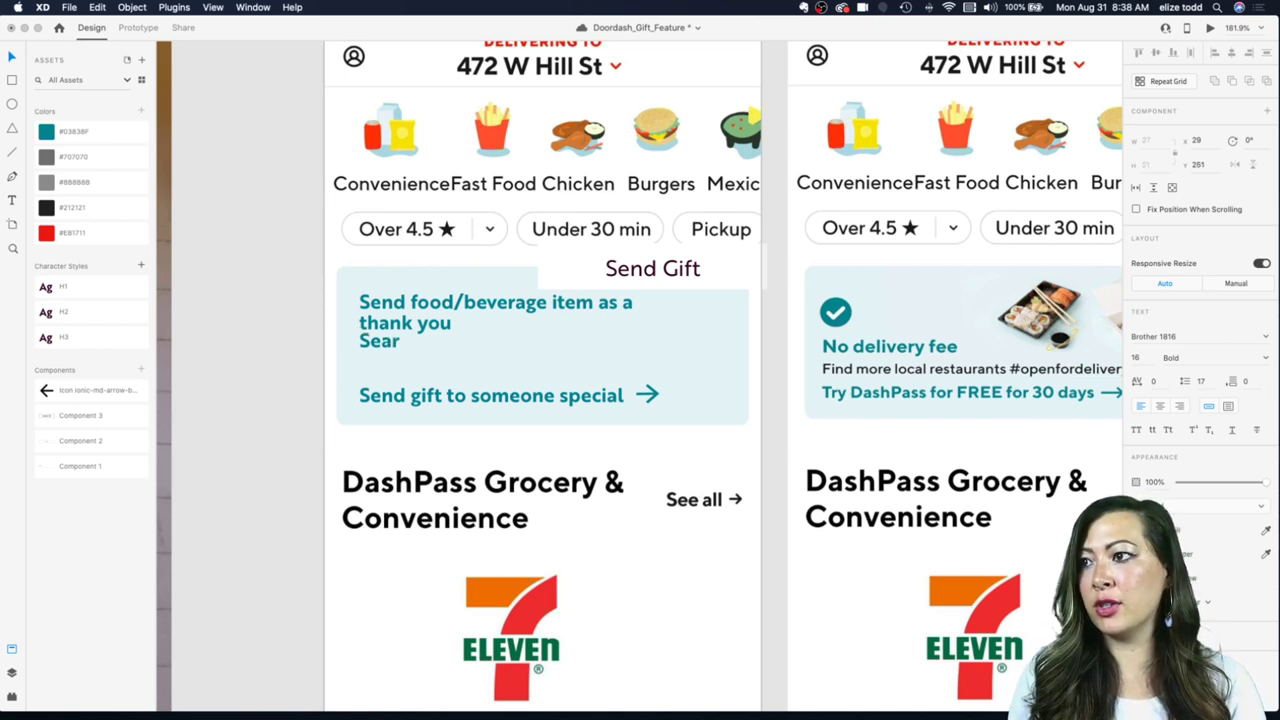
text(ch for your)
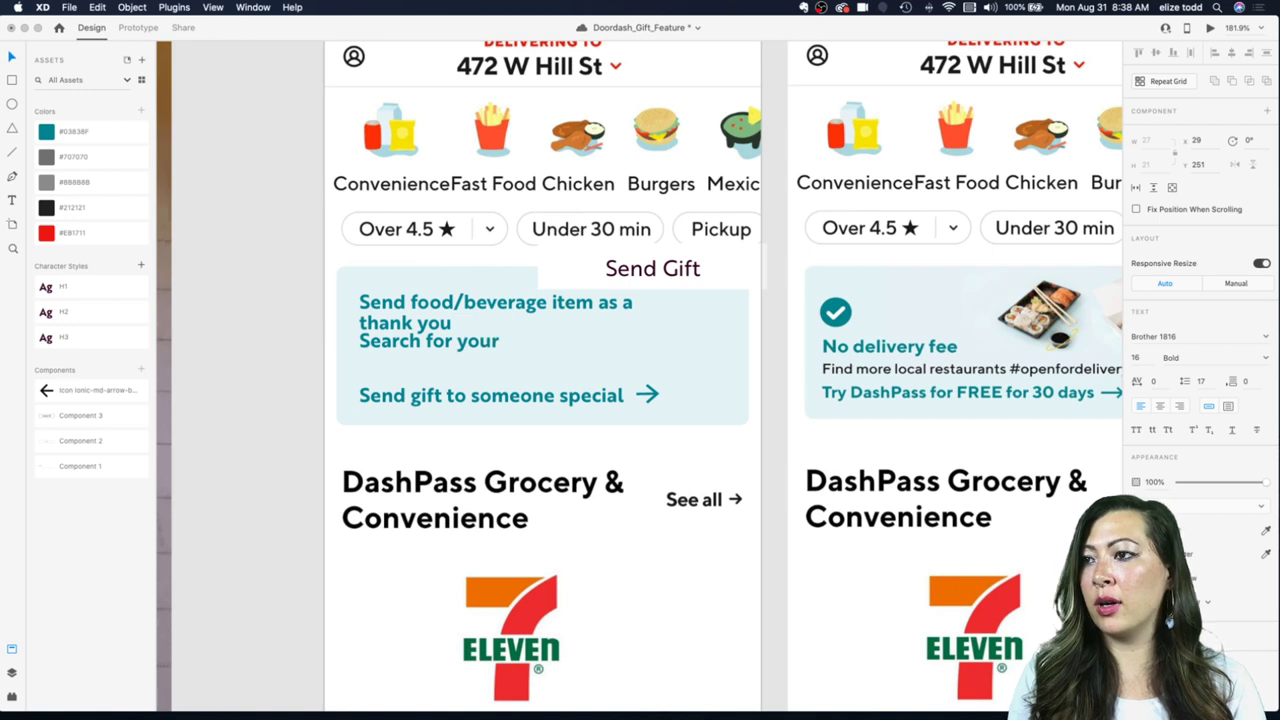
key(BackSpace)
key(BackSpace)
key(BackSpace)
key(BackSpace)
key(BackSpace)
key(BackSpace)
key(BackSpace)
key(BackSpace)
key(BackSpace)
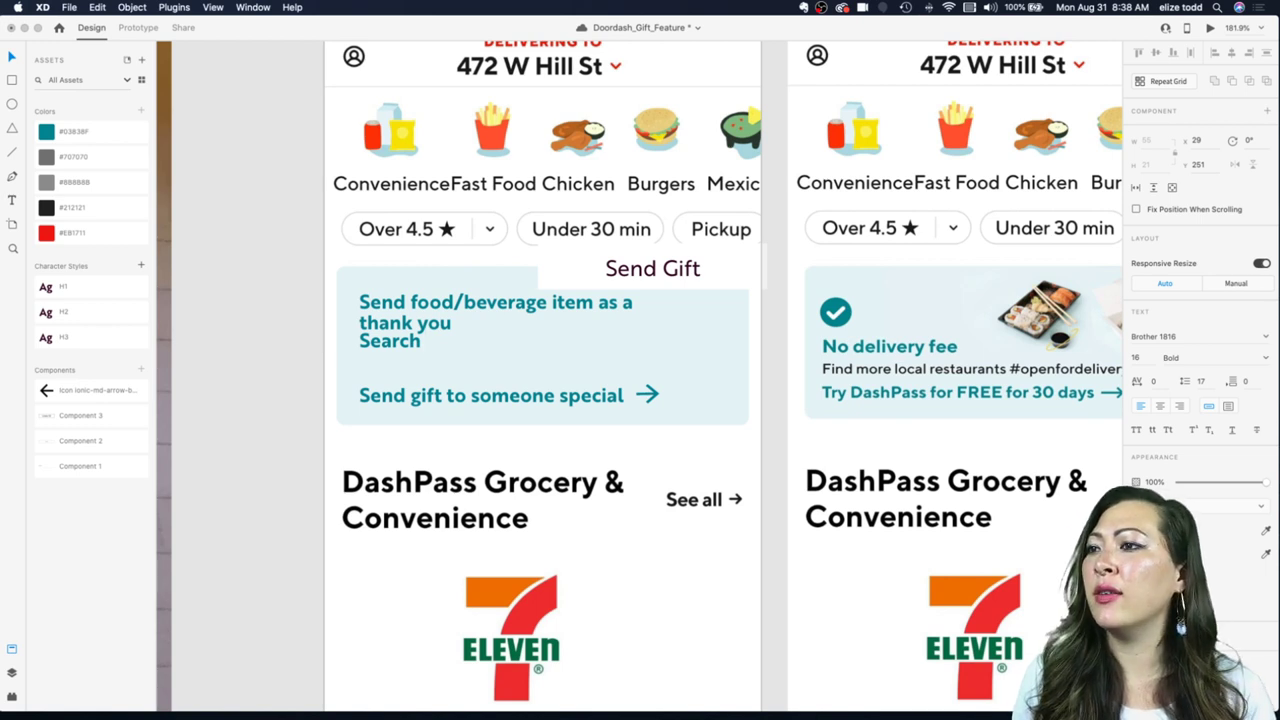
key(Escape)
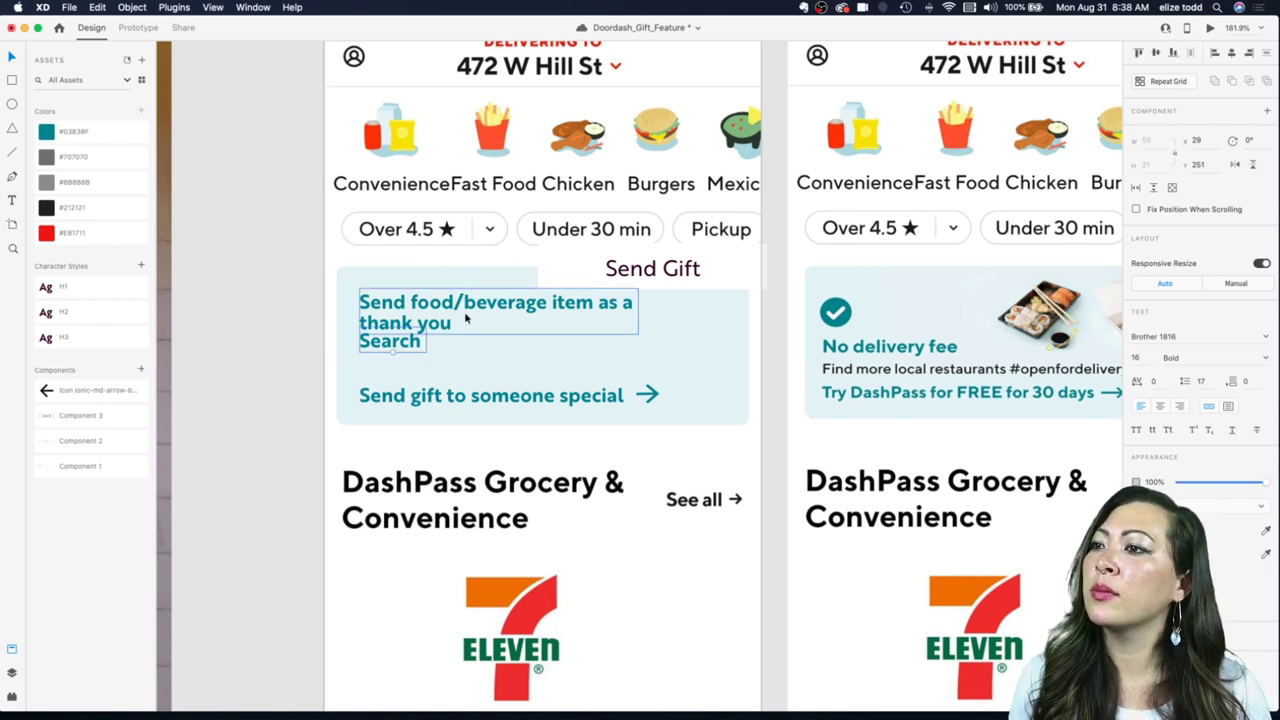
Step: Add "gift" to the end of the top message so it reads "Send food/beverage item as a thank you gift"
double_click(465, 318)
click(458, 322)
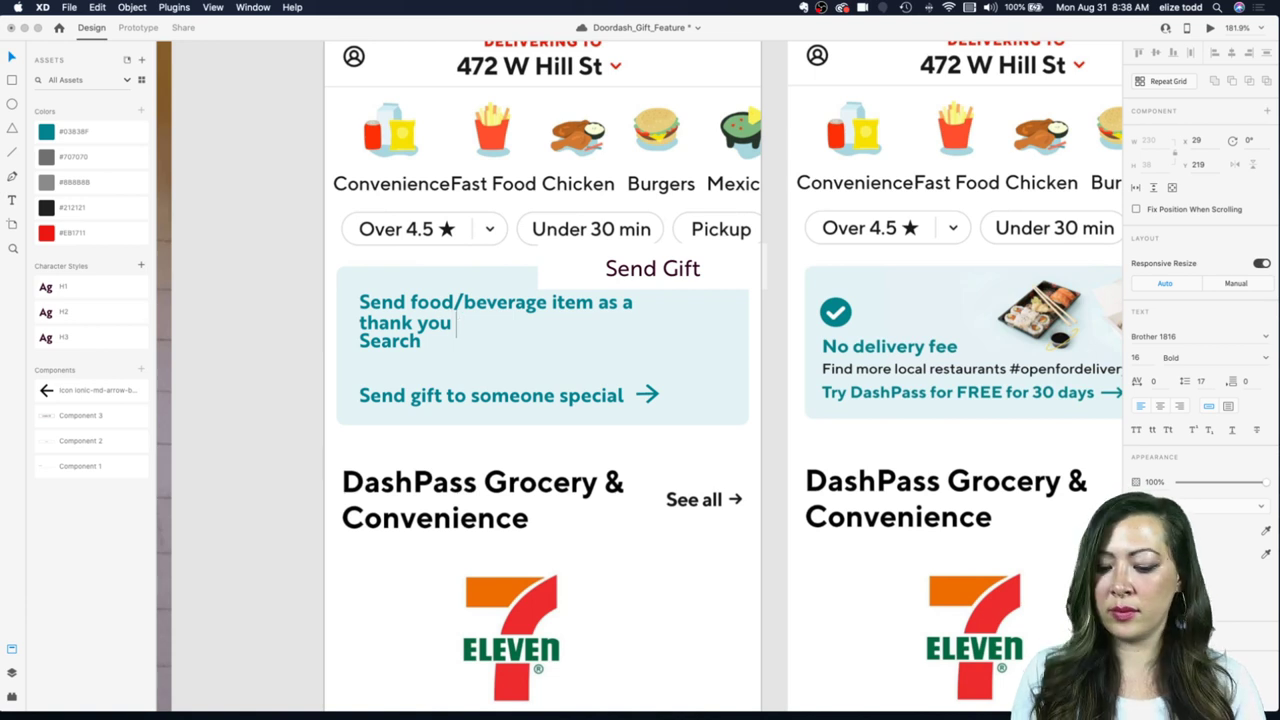
text(gift)
key(Escape)
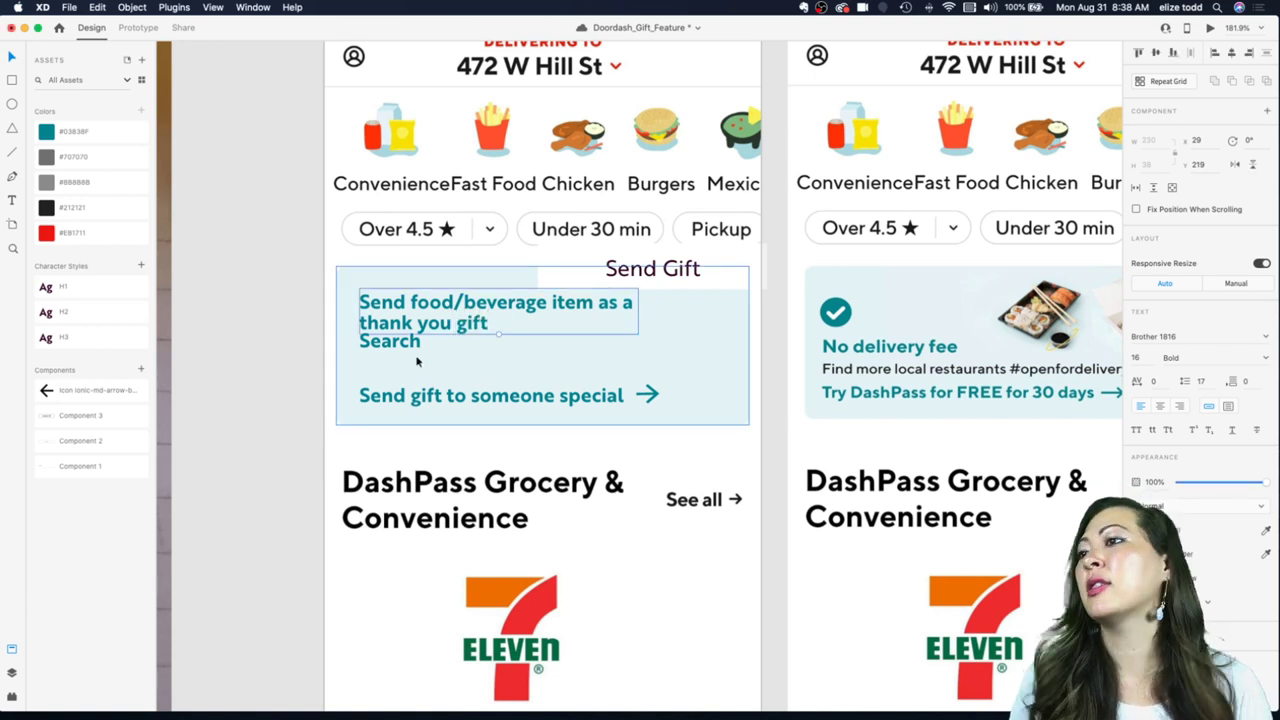
Step: Lower the "Search" line to Y 267 and replace its wording with "Find a friend to send to"
double_click(403, 361)
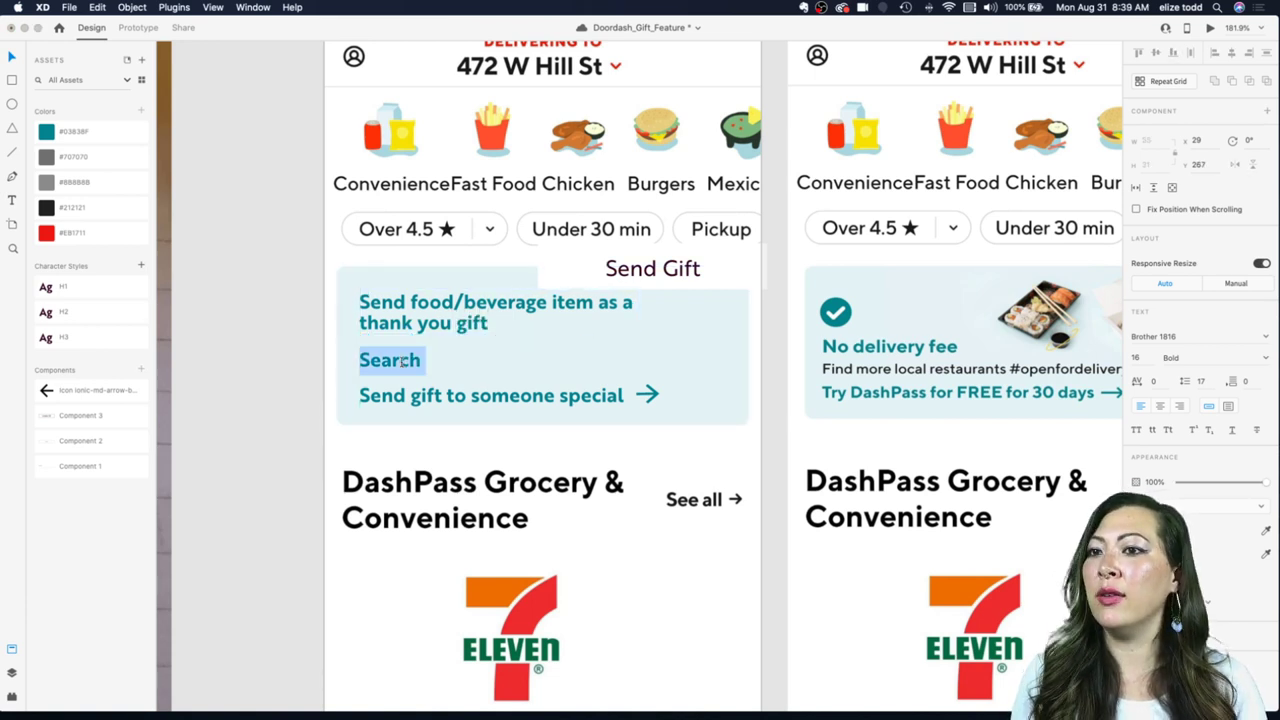
text(Find a frei)
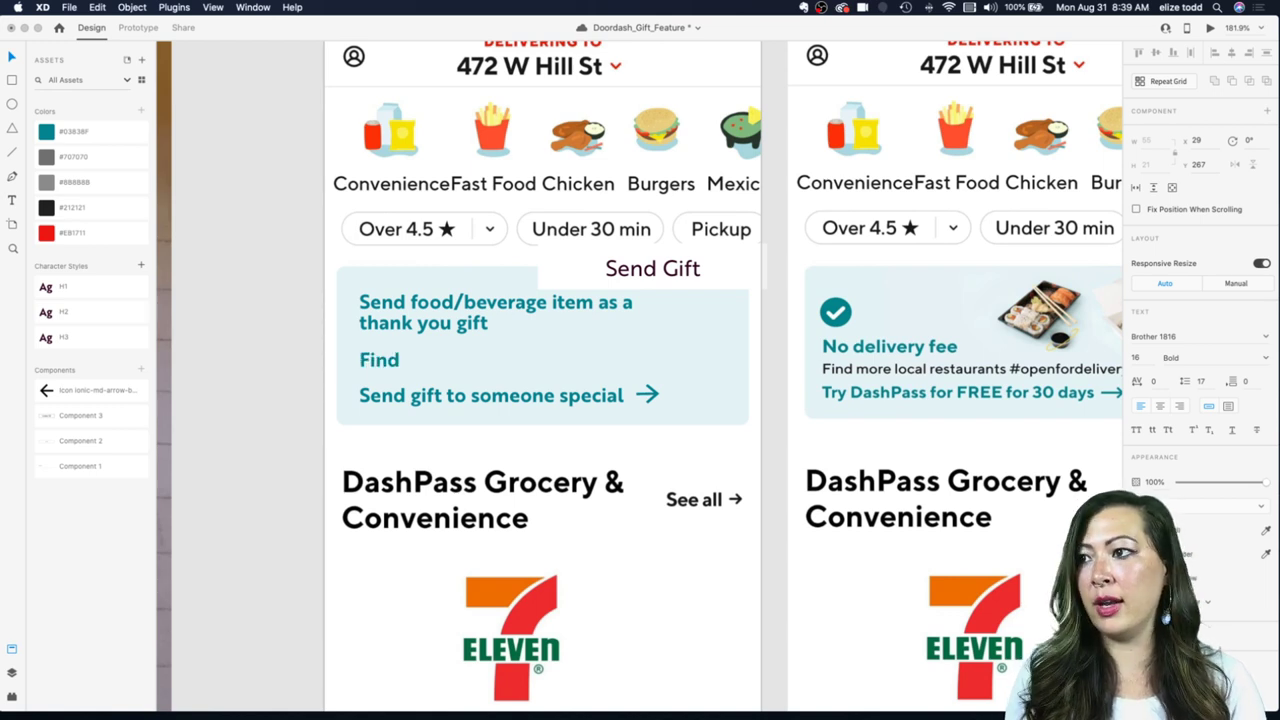
key(BackSpace)
key(BackSpace)
text(iend to send to)
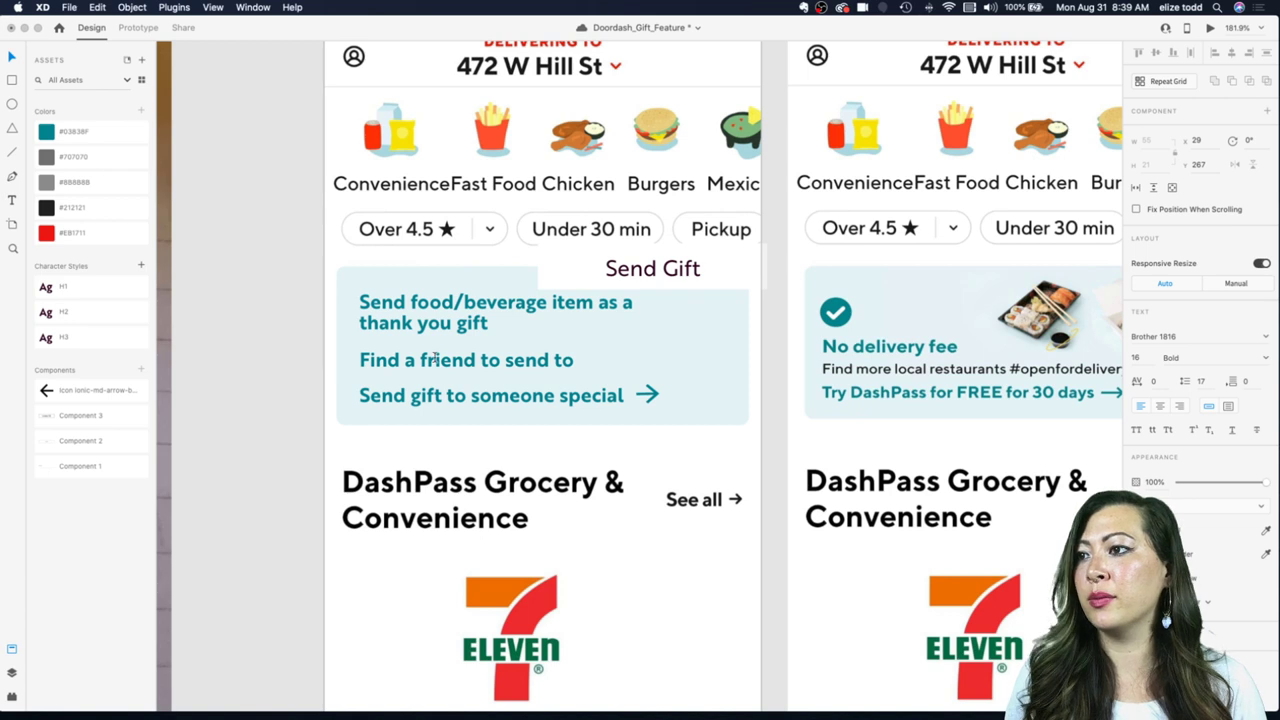
key(Escape)
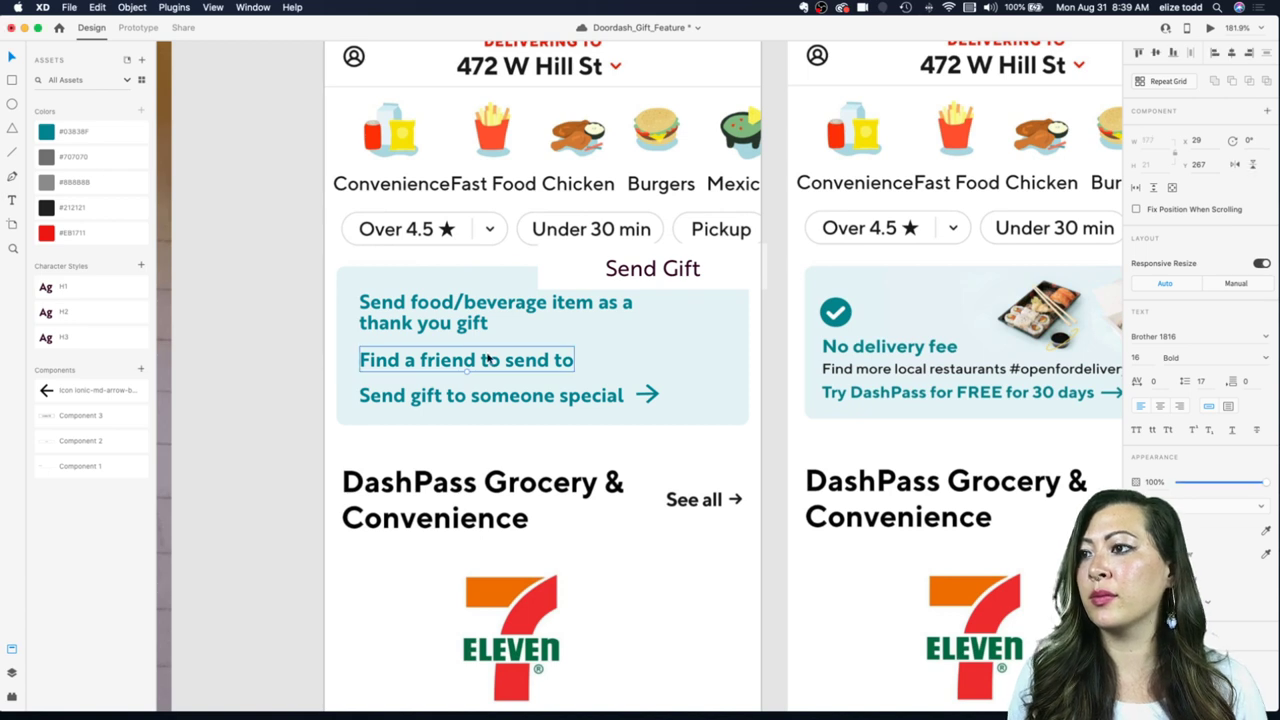
double_click(408, 360)
click(407, 359)
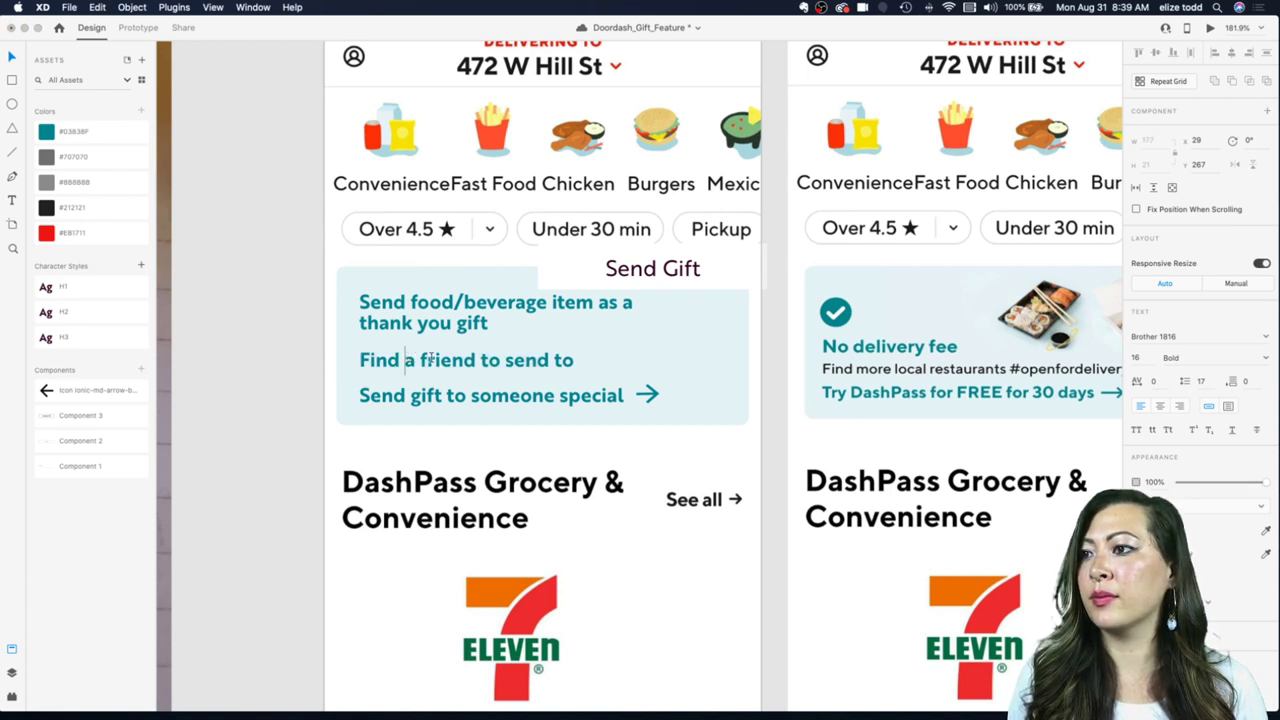
key(Escape)
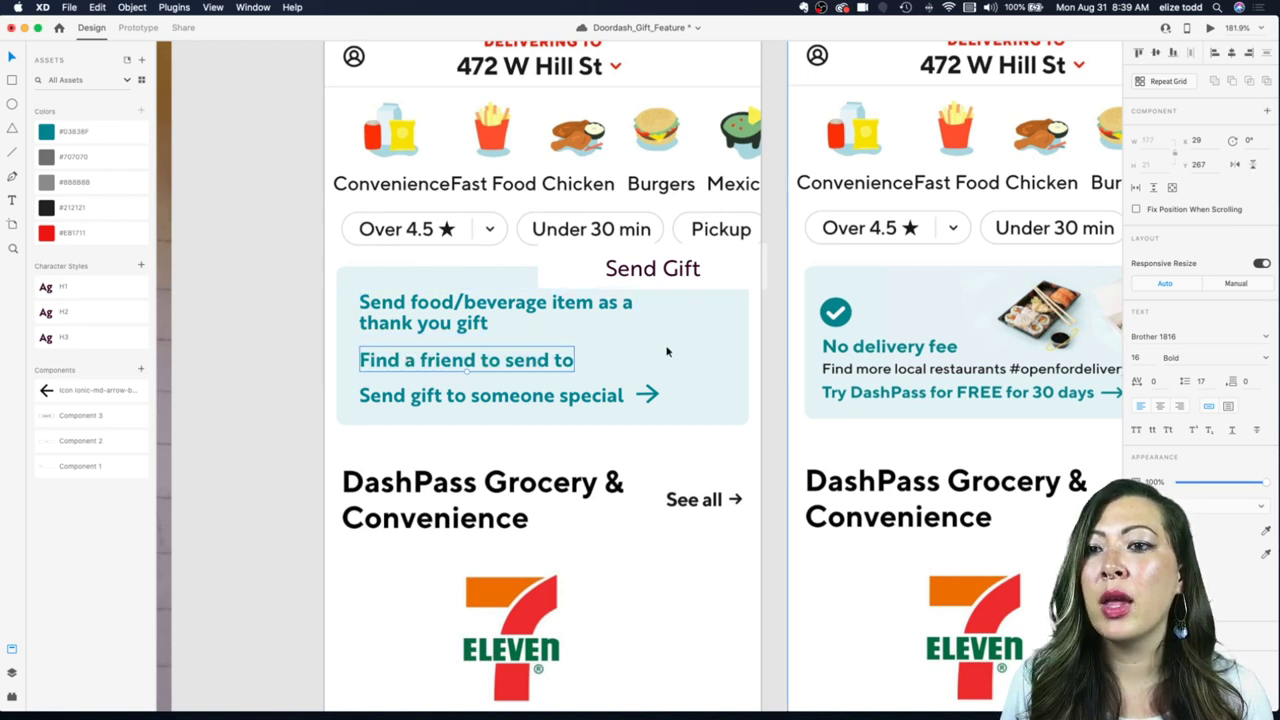
Step: Restyle "Find a friend to send to" as smaller Regular text in #212121, and raise the arrow link group beneath it to Y 283
click(74, 208)
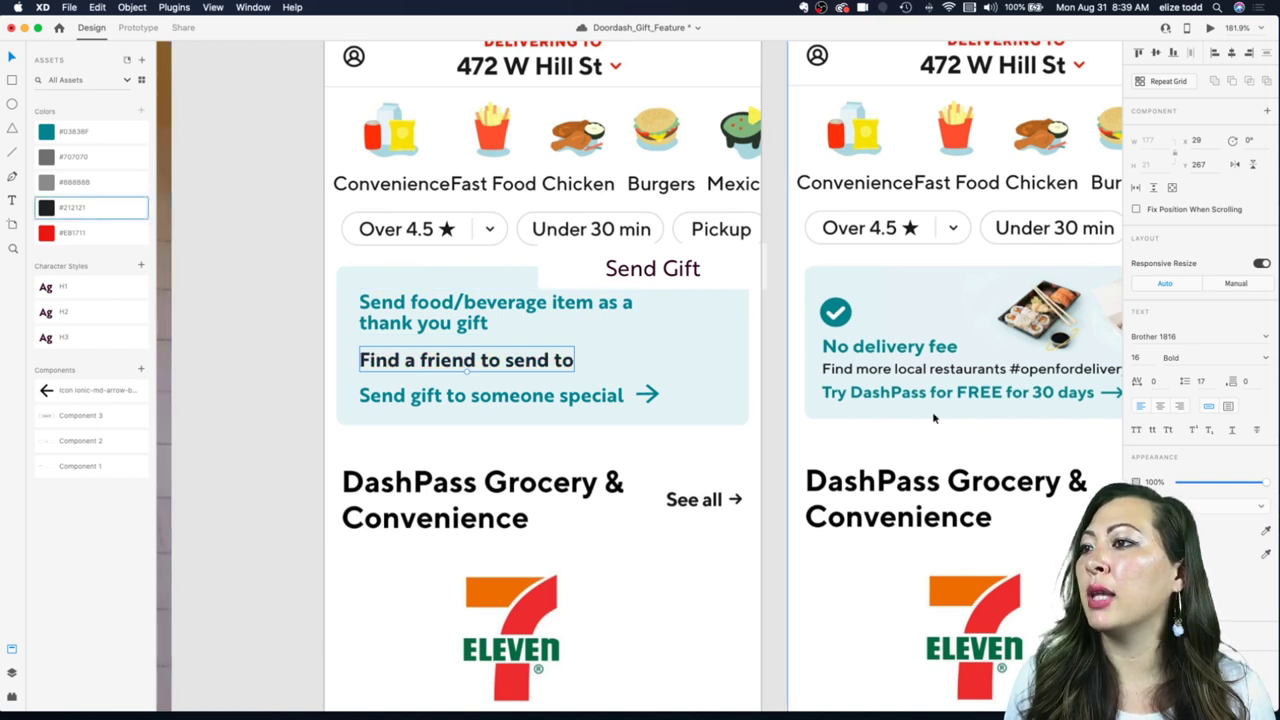
key(super+b)
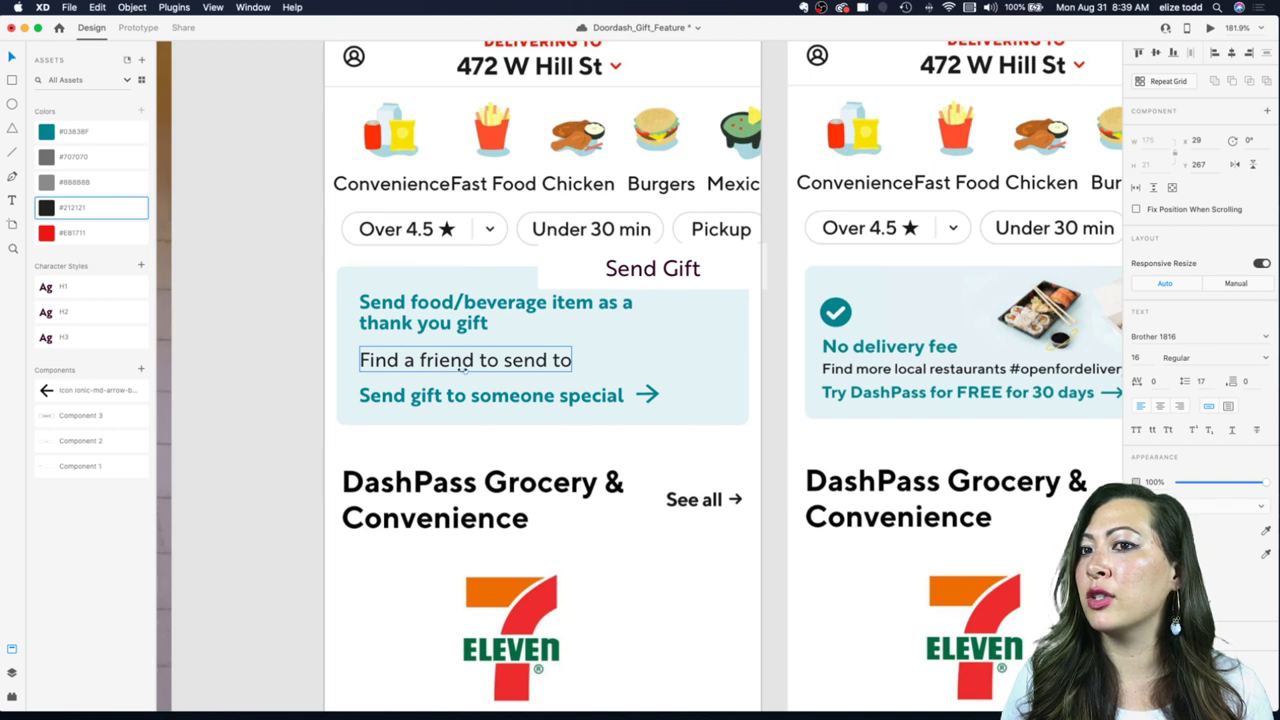
mouse_move(462, 375)
mouse_down()
mouse_move(451, 351)
mouse_move(454, 391)
mouse_move(450, 379)
mouse_up()
key(super+z)
key(super+shift+comma)
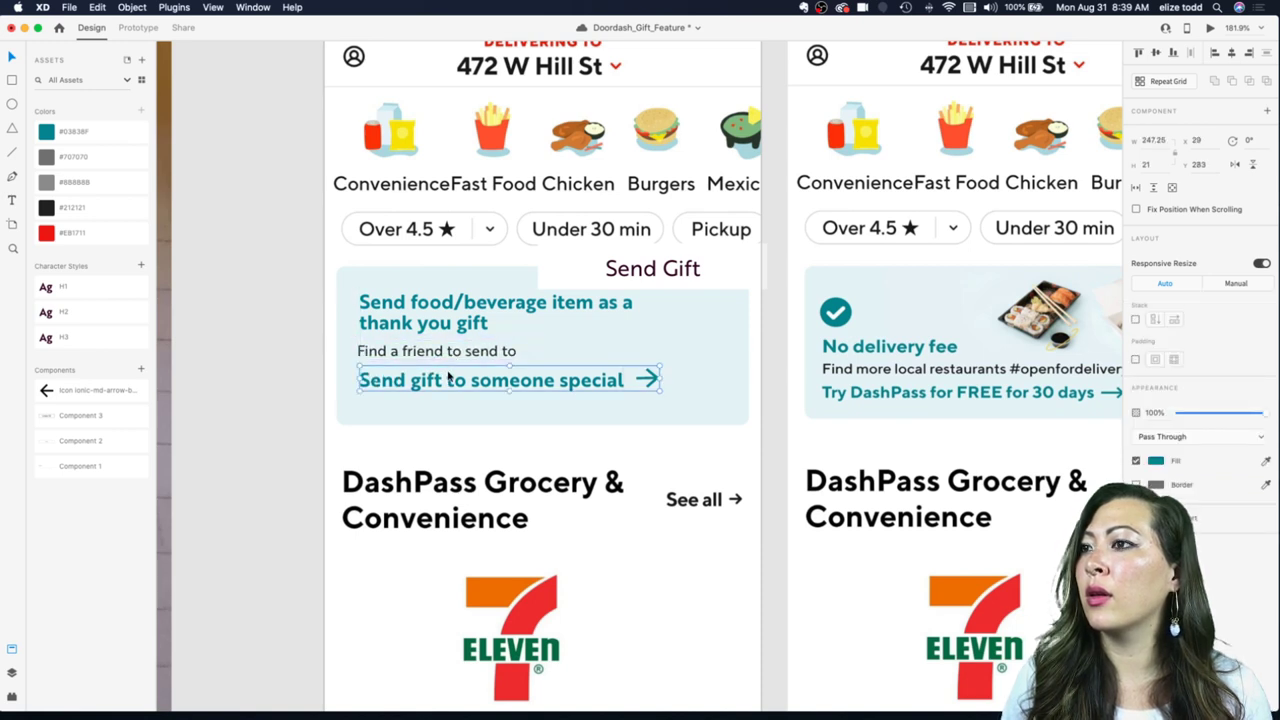
Step: Move the message, the "Find a friend" line and the arrow link down together so the block starts at Y 238
shift+click(430, 351)
shift+click(429, 318)
drag(429, 318, 429, 341)
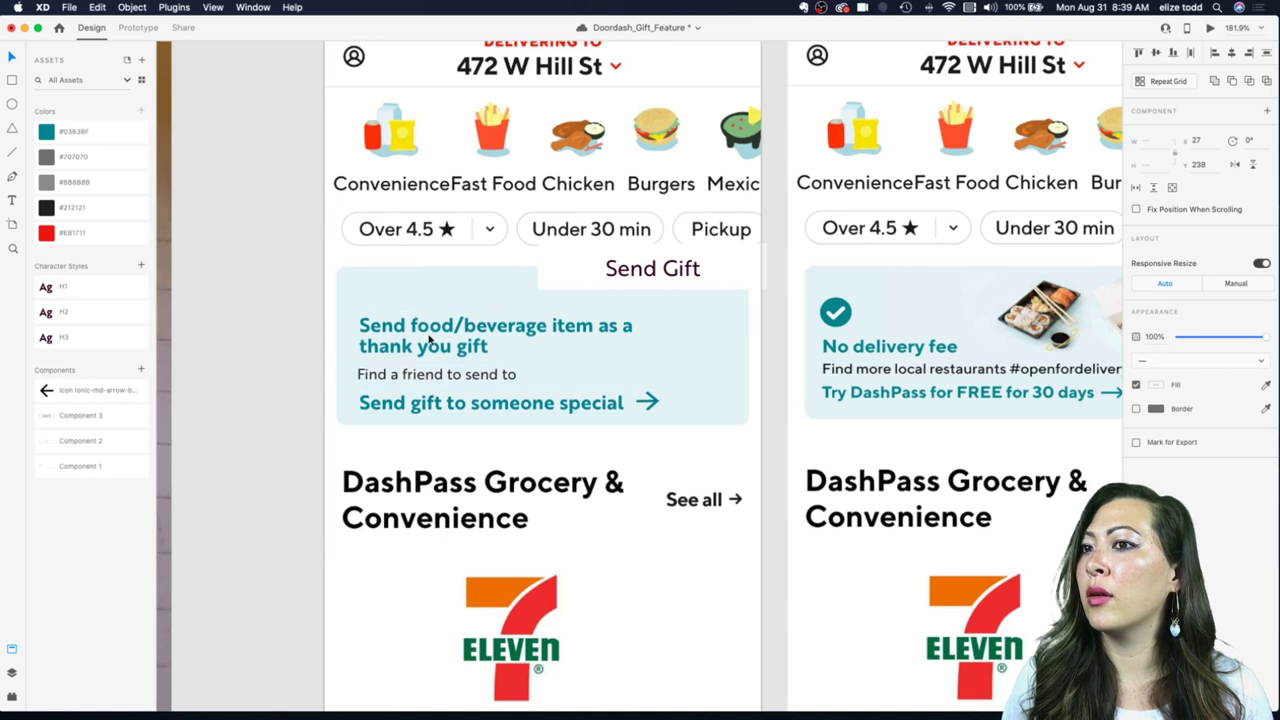
click(337, 366)
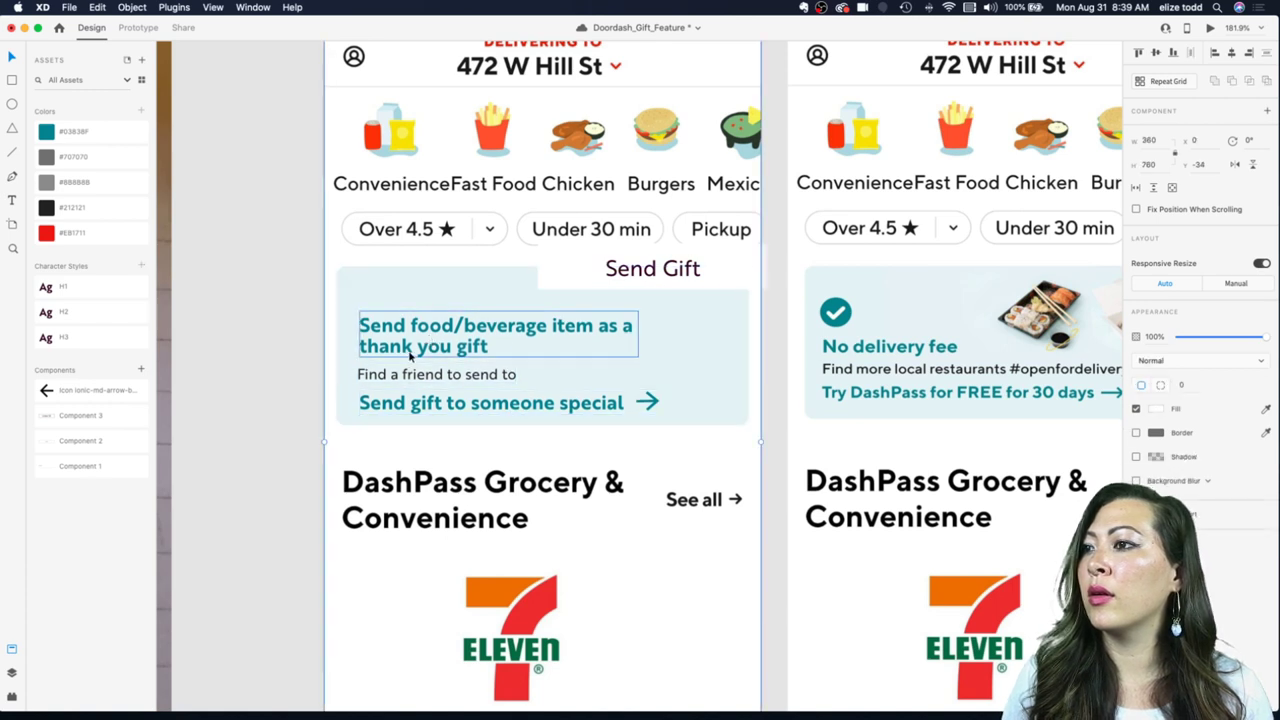
Step: Nudge the arrow link slightly lower in the banner and delete the white "Send Gift" label overlapping it
click(419, 411)
shift+click(445, 353)
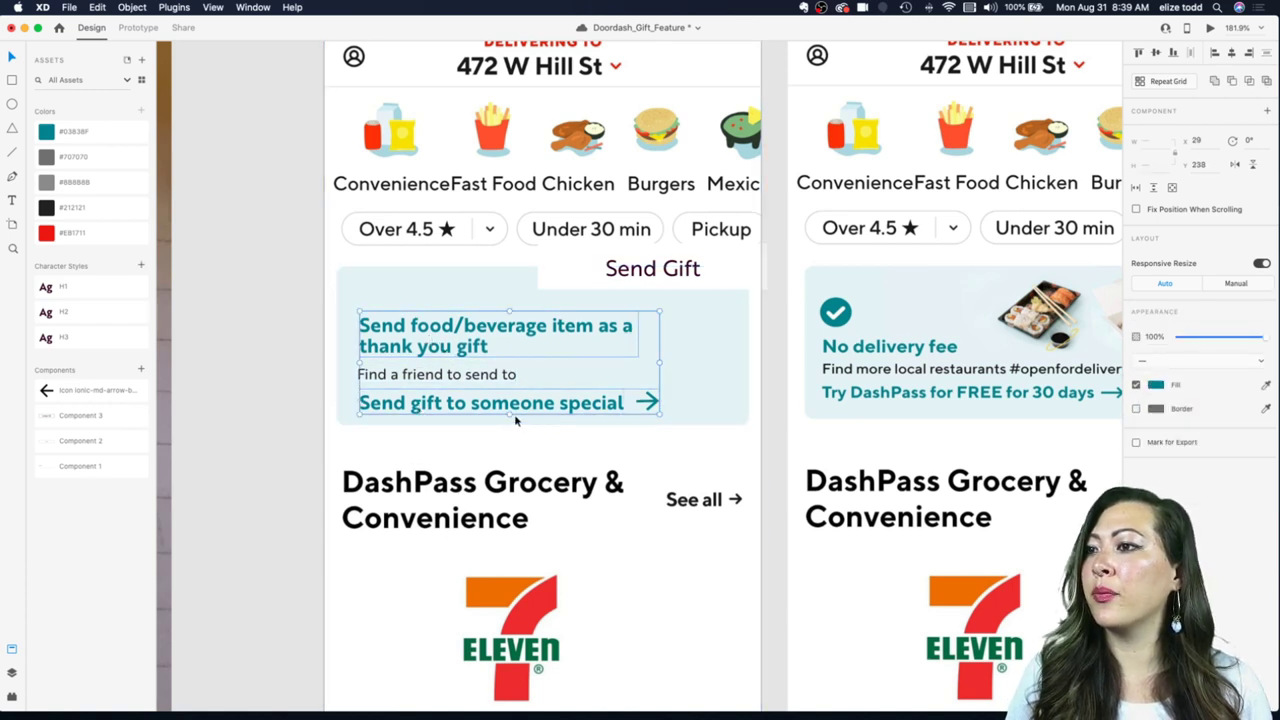
drag(509, 413, 510, 415)
click(674, 383)
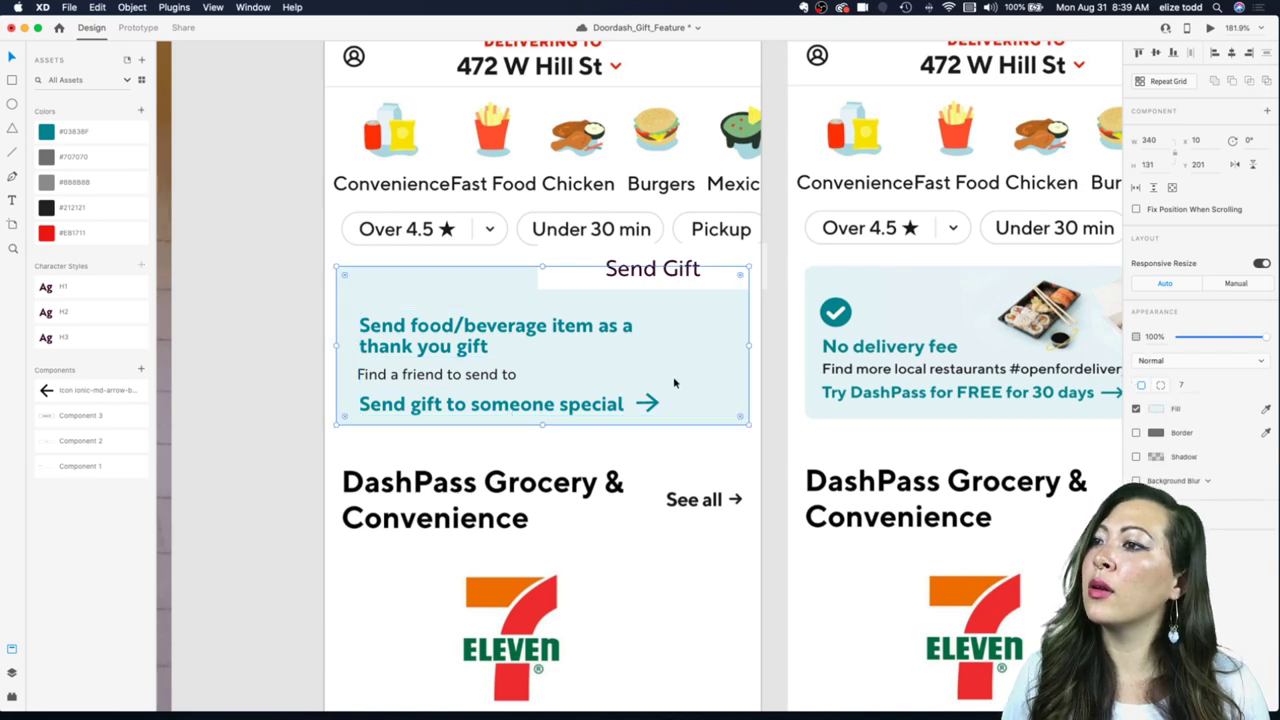
scroll(672, 383, down, 3)
click(557, 329)
key(Delete)
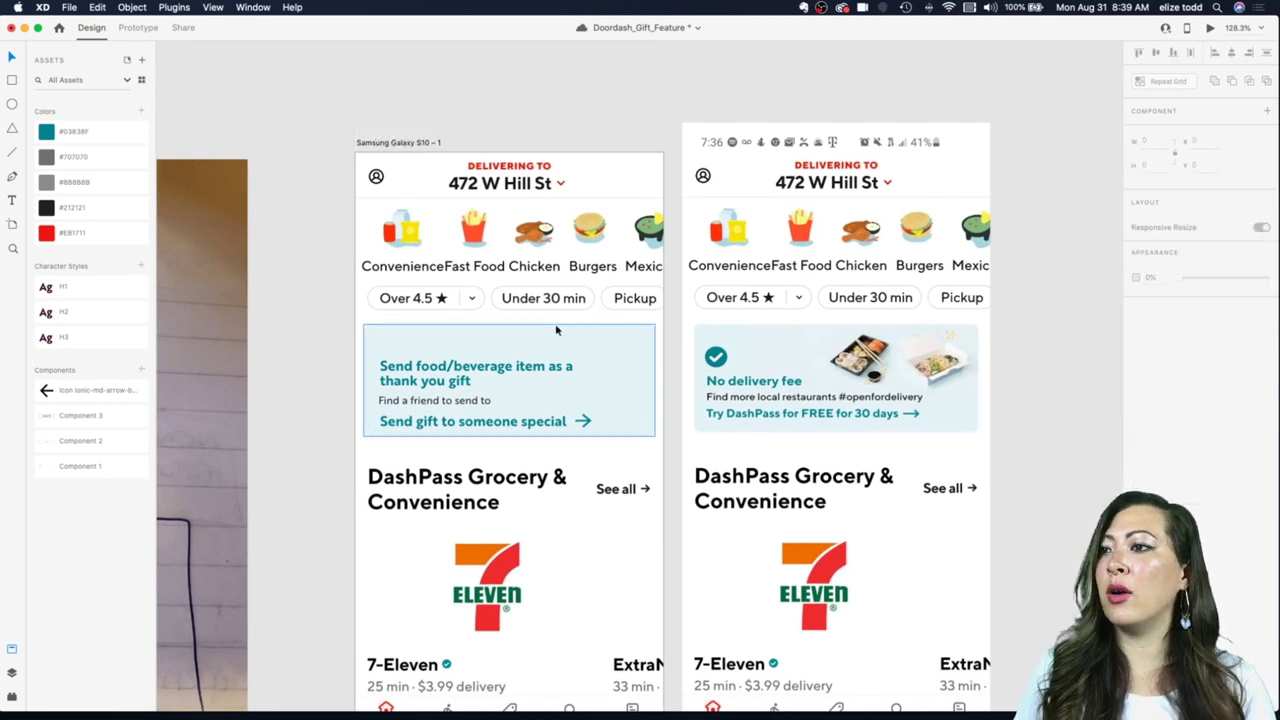
Step: Left-align the heading message, the "Find a friend to send to" line and the arrow link at X 27
scroll(557, 328, right, 2)
scroll(557, 328, down, 1)
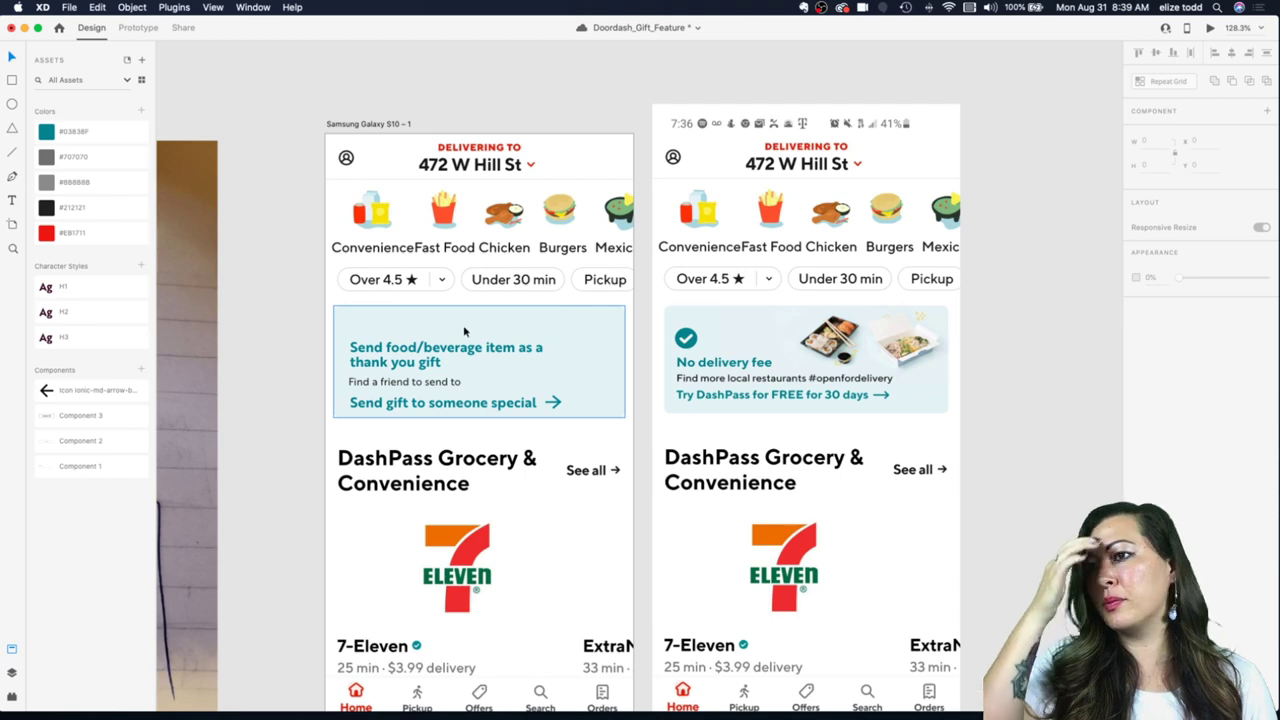
scroll(464, 330, up, 3)
click(350, 368)
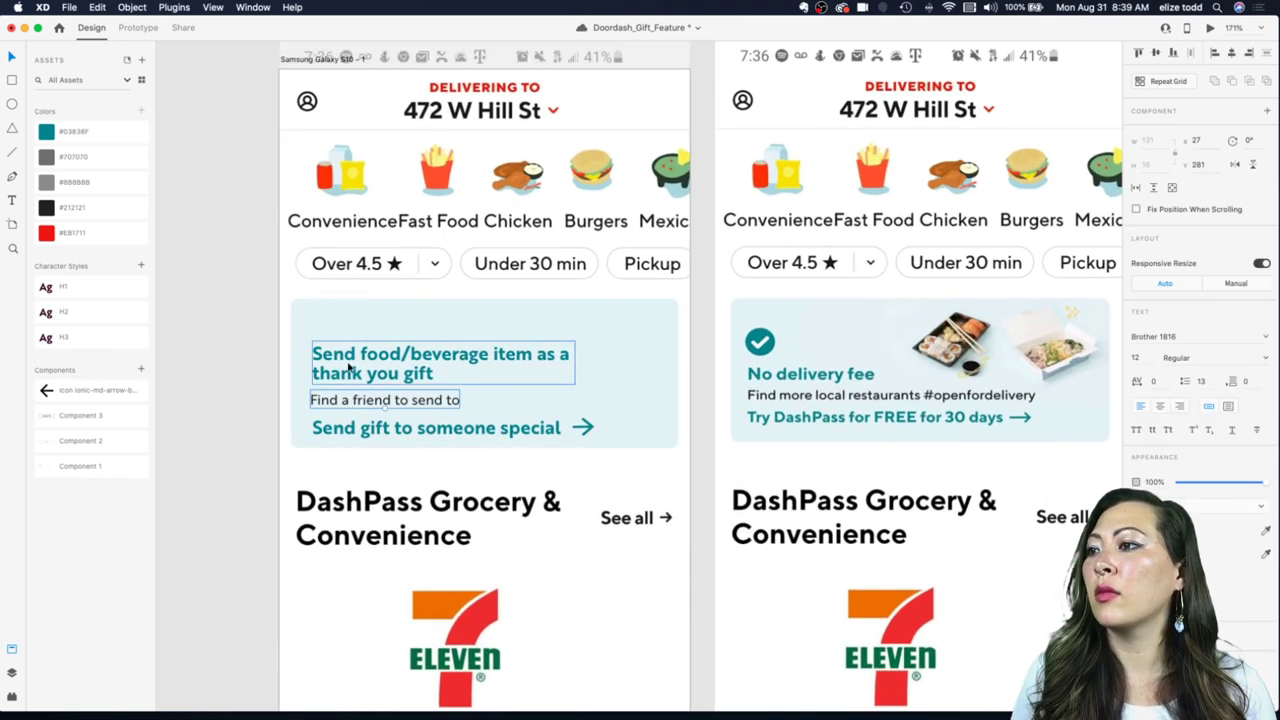
shift+click(340, 430)
click(1215, 60)
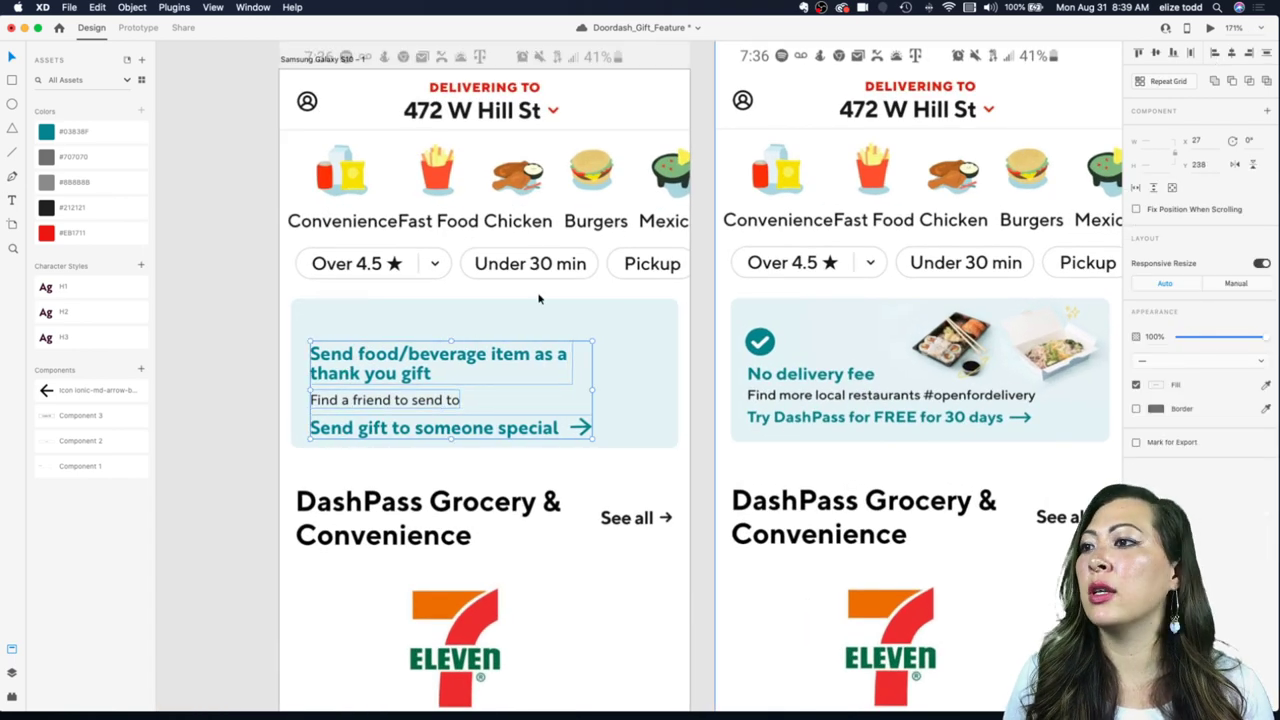
click(287, 369)
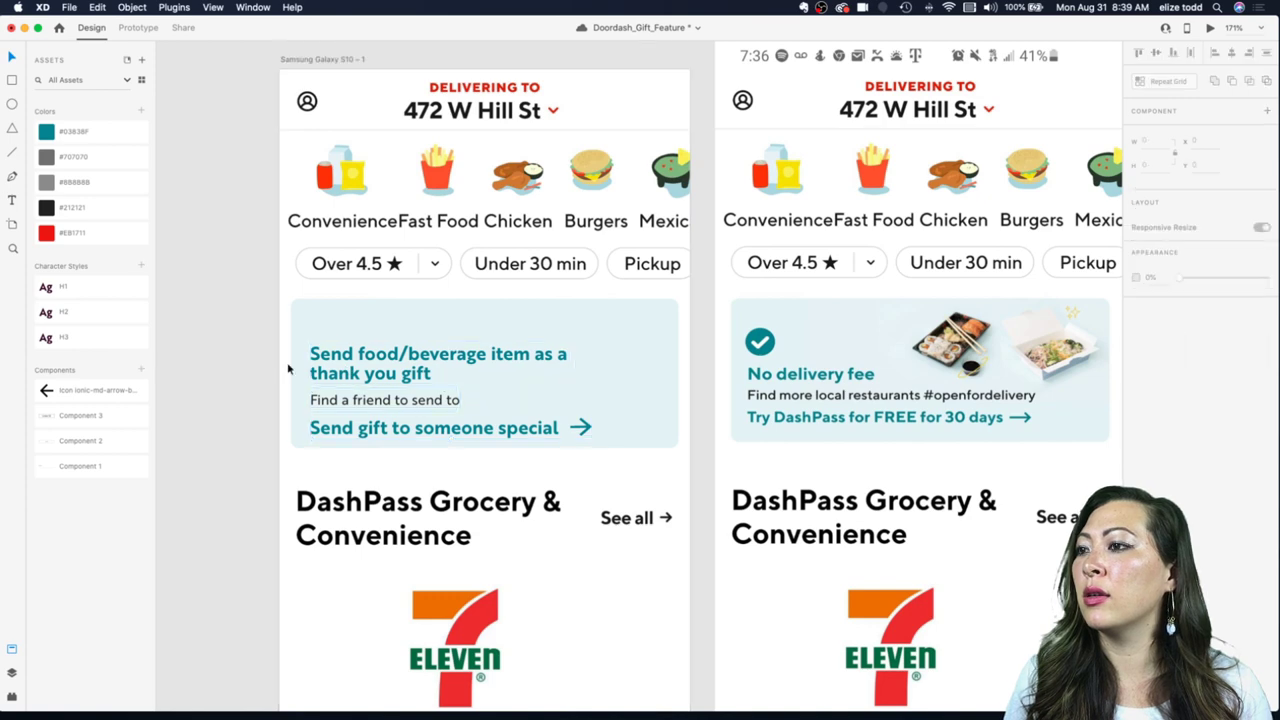
click(396, 400)
click(177, 390)
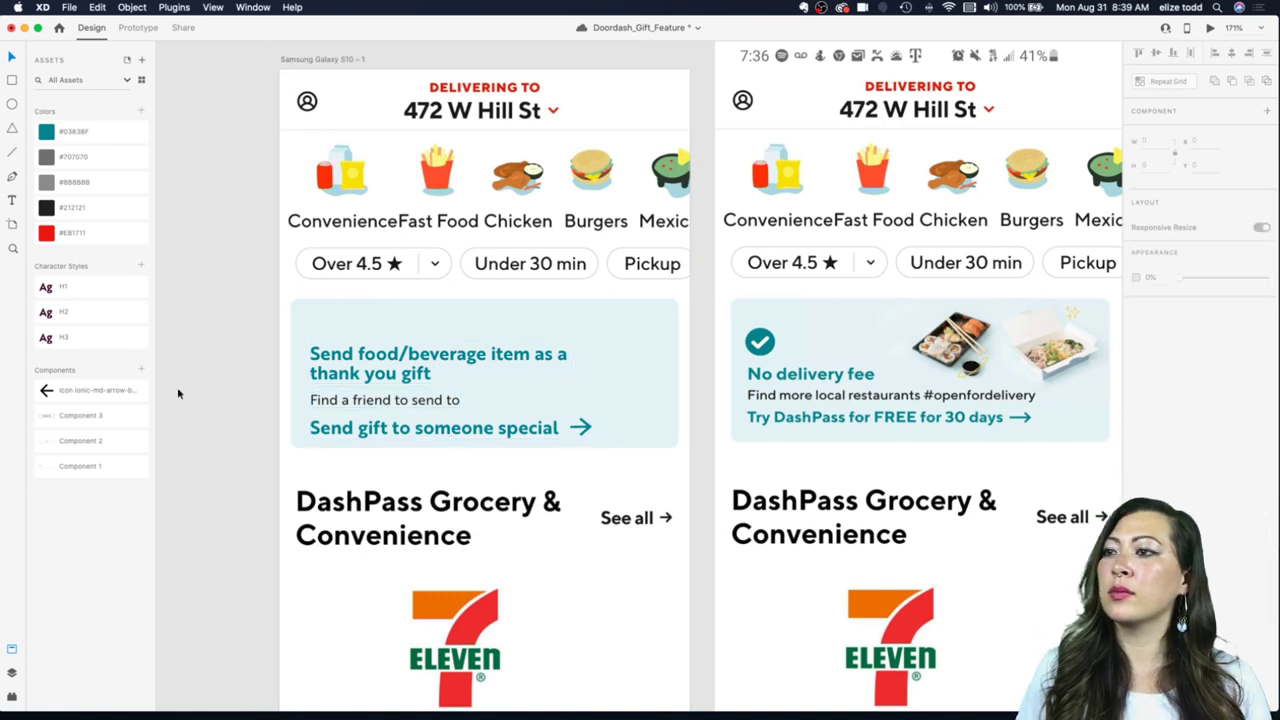
Step: Review the restyled banner against the hand-drawn sketches and the original home screen, and save the document
scroll(400, 392, down, 5)
scroll(401, 393, down, 3)
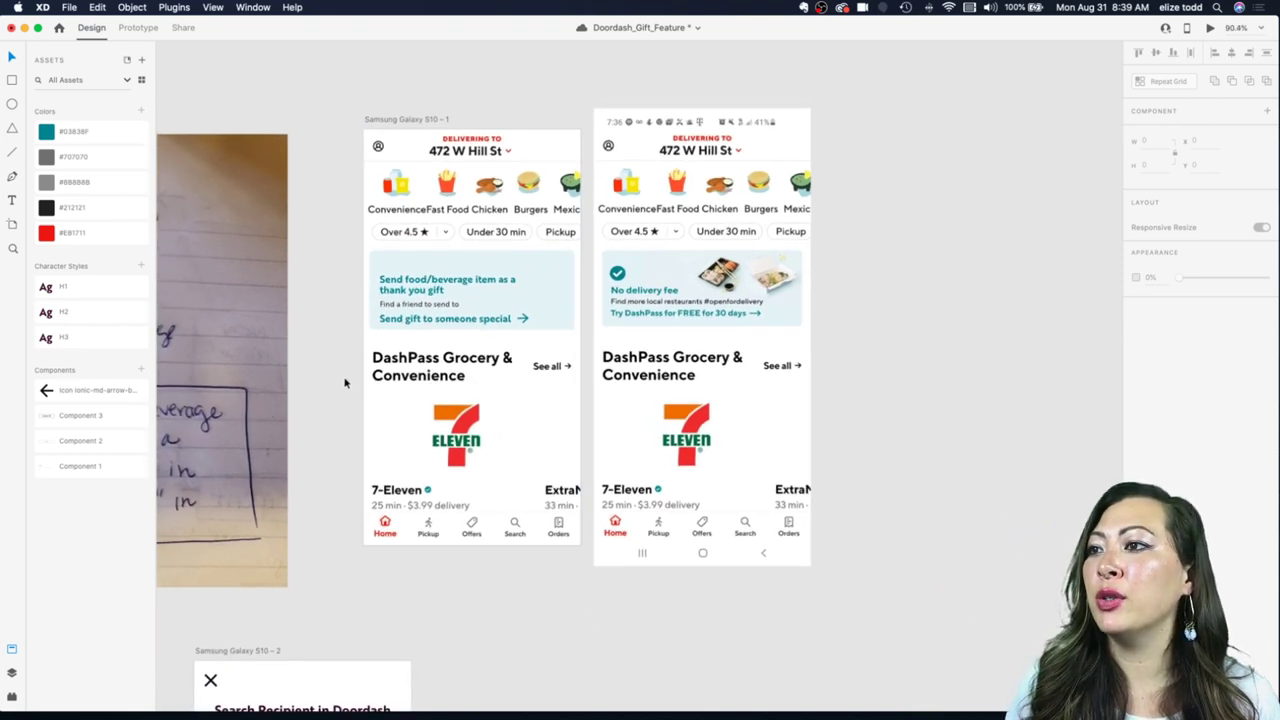
scroll(344, 383, down, 1)
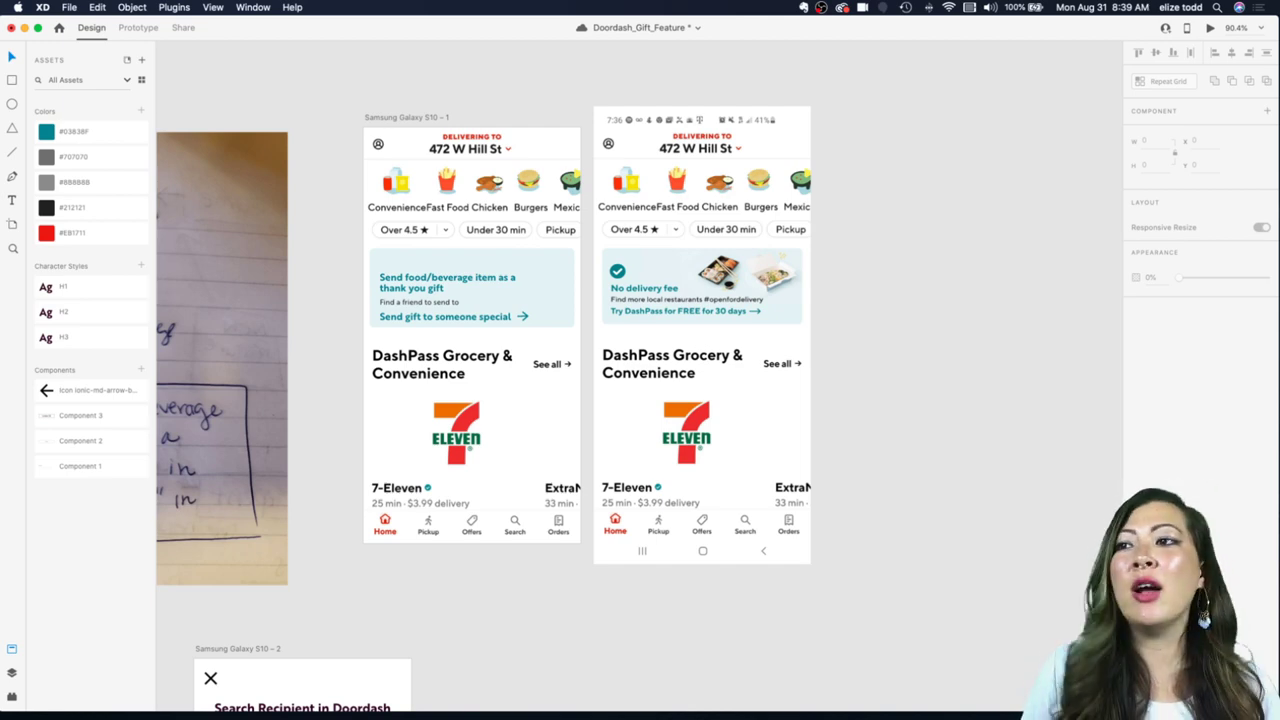
scroll(331, 429, left, 5)
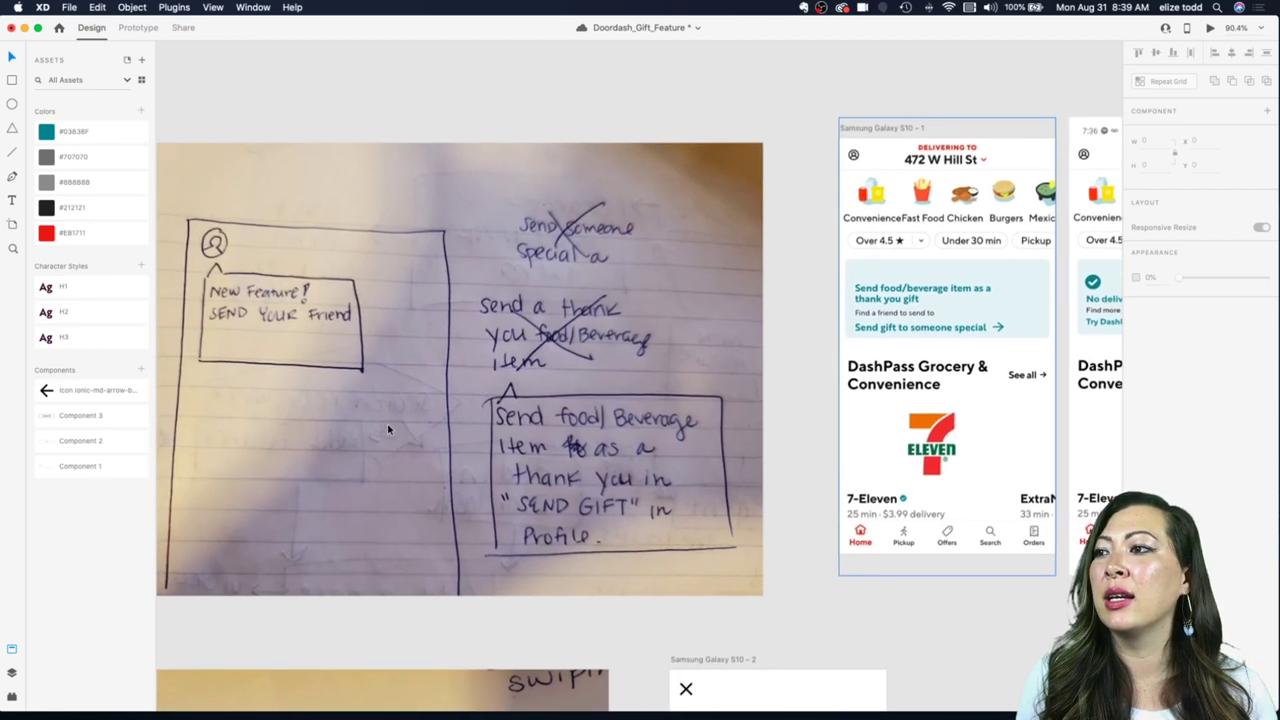
scroll(290, 338, down, 3)
scroll(291, 338, down, 5)
scroll(291, 338, right, 2)
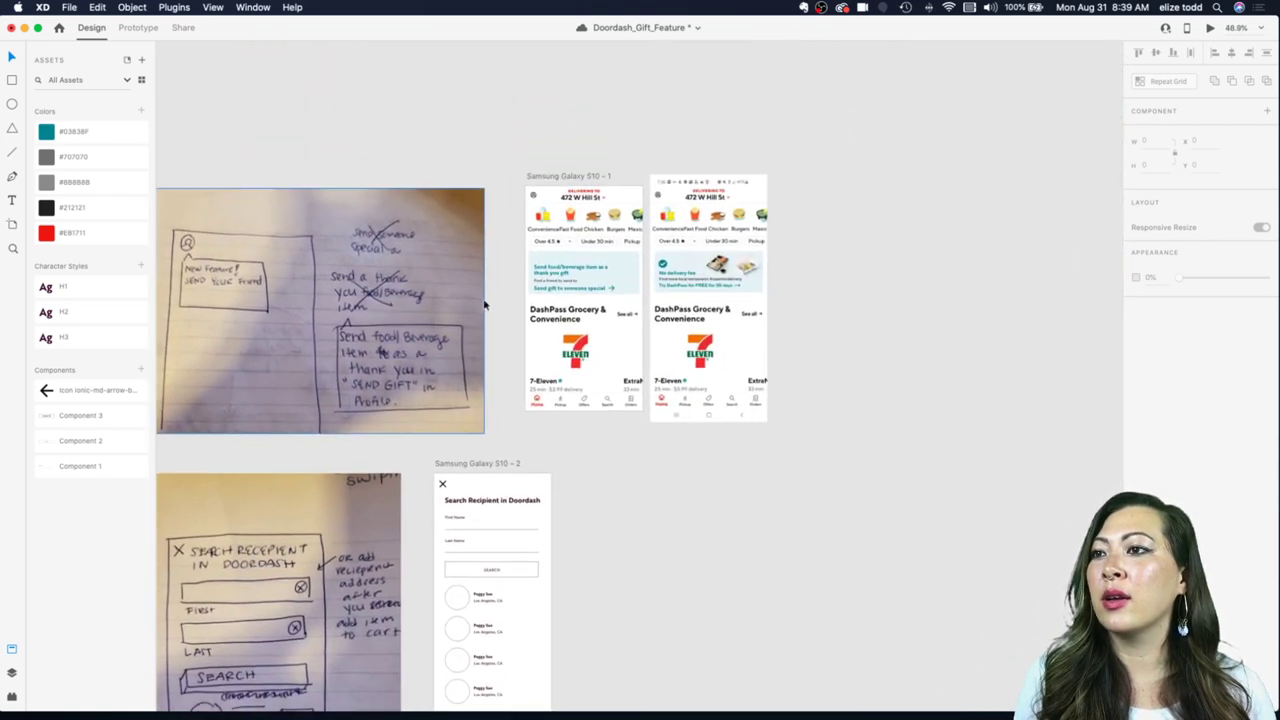
scroll(557, 298, up, 5)
scroll(557, 300, right, 2)
scroll(434, 374, up, 3)
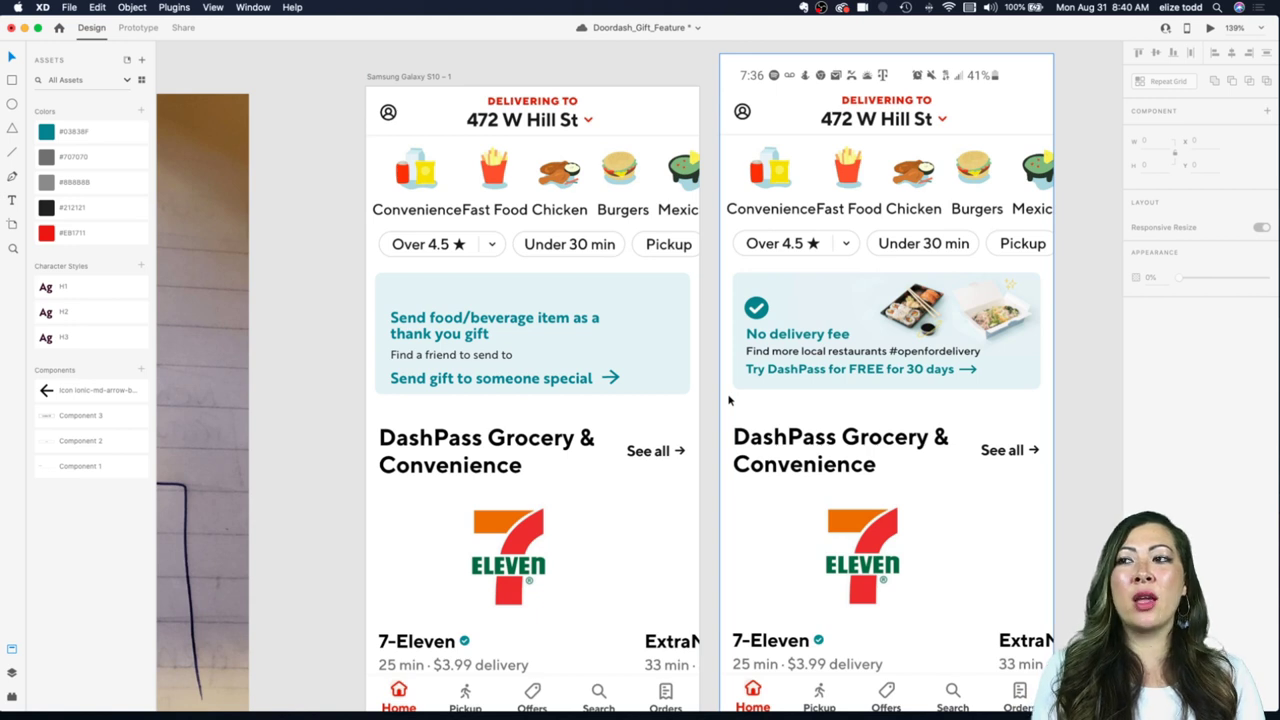
key(super+s)
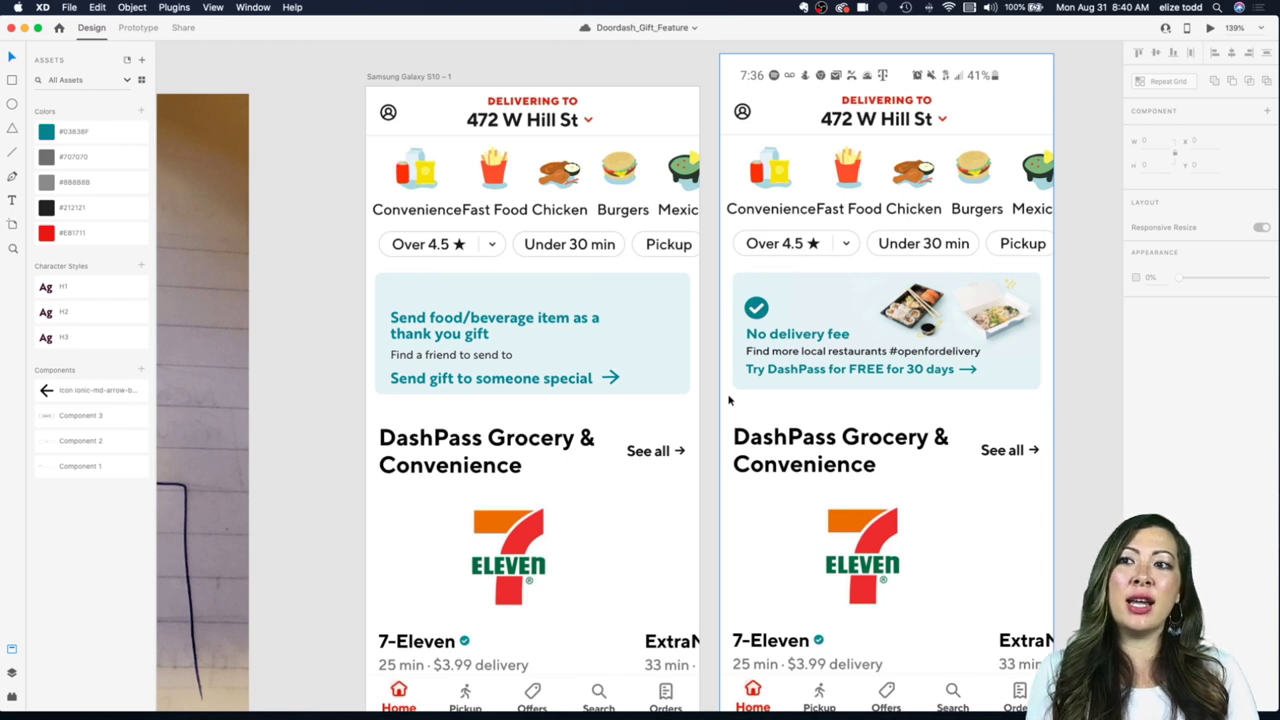
Step: Compare the new banner with the original promotional banner, and examine the Search Recipient screen beside its sketch
scroll(728, 400, right, 5)
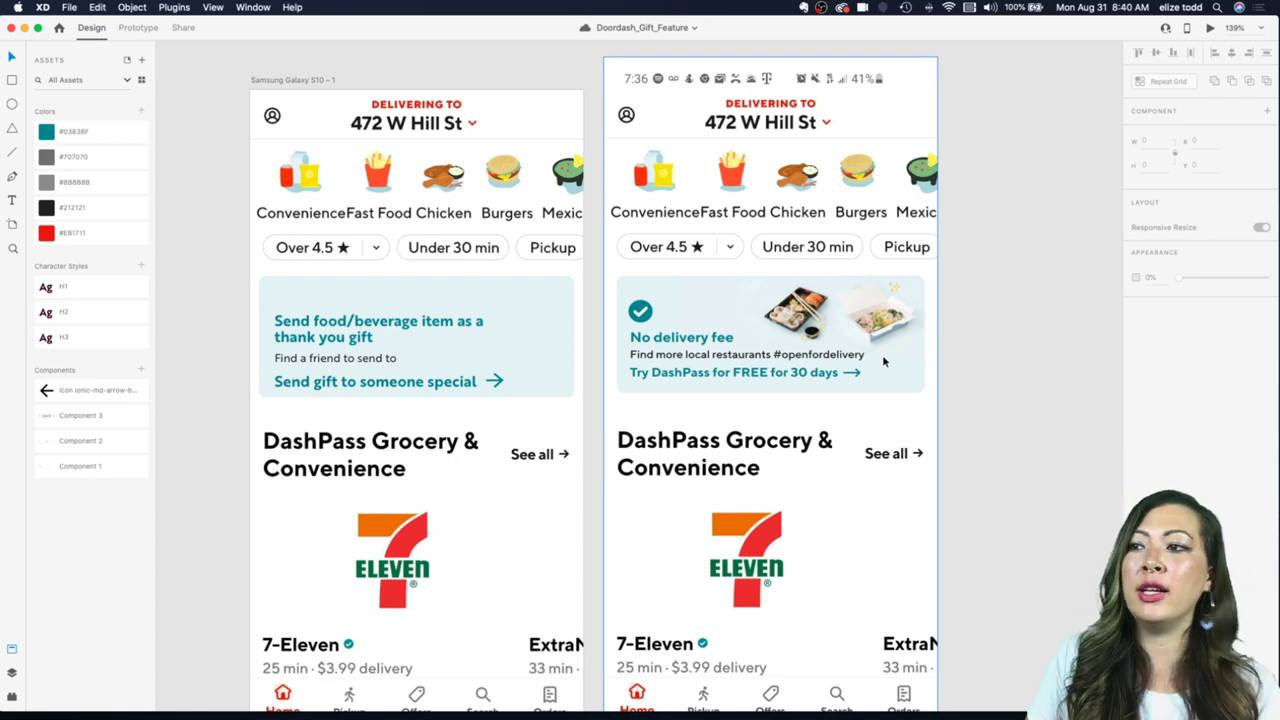
scroll(510, 376, down, 5)
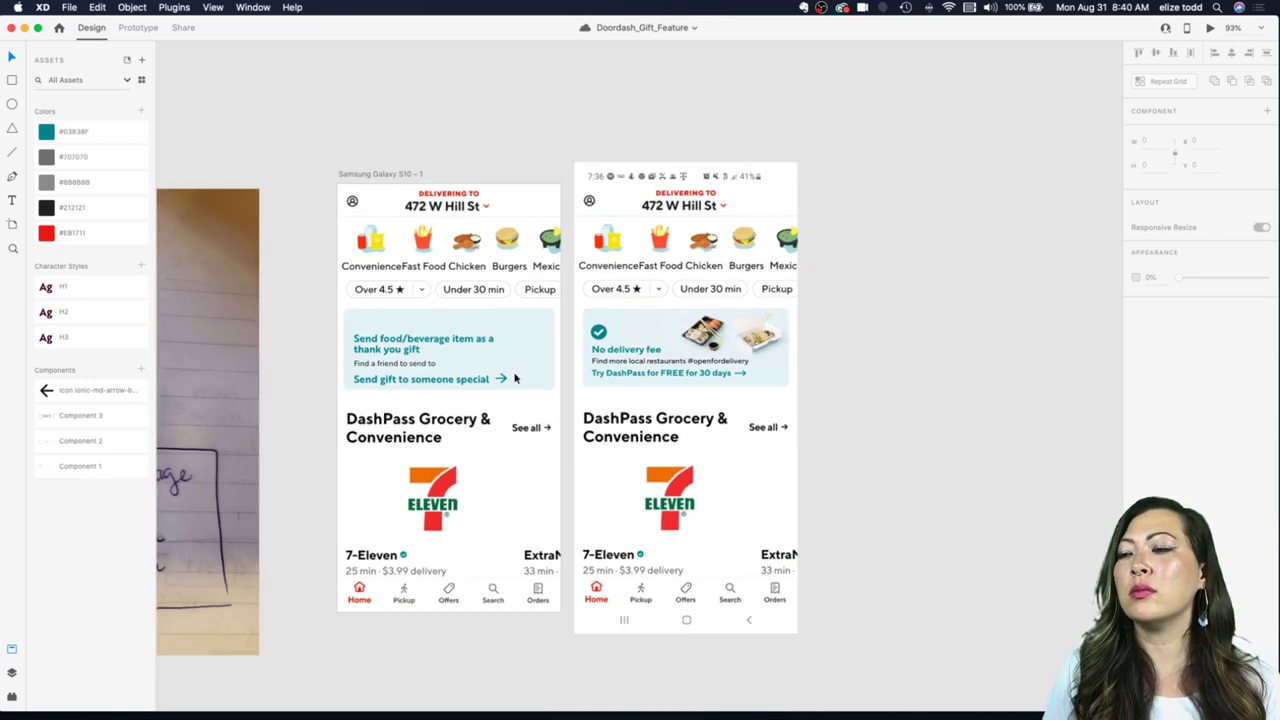
scroll(530, 353, up, 3)
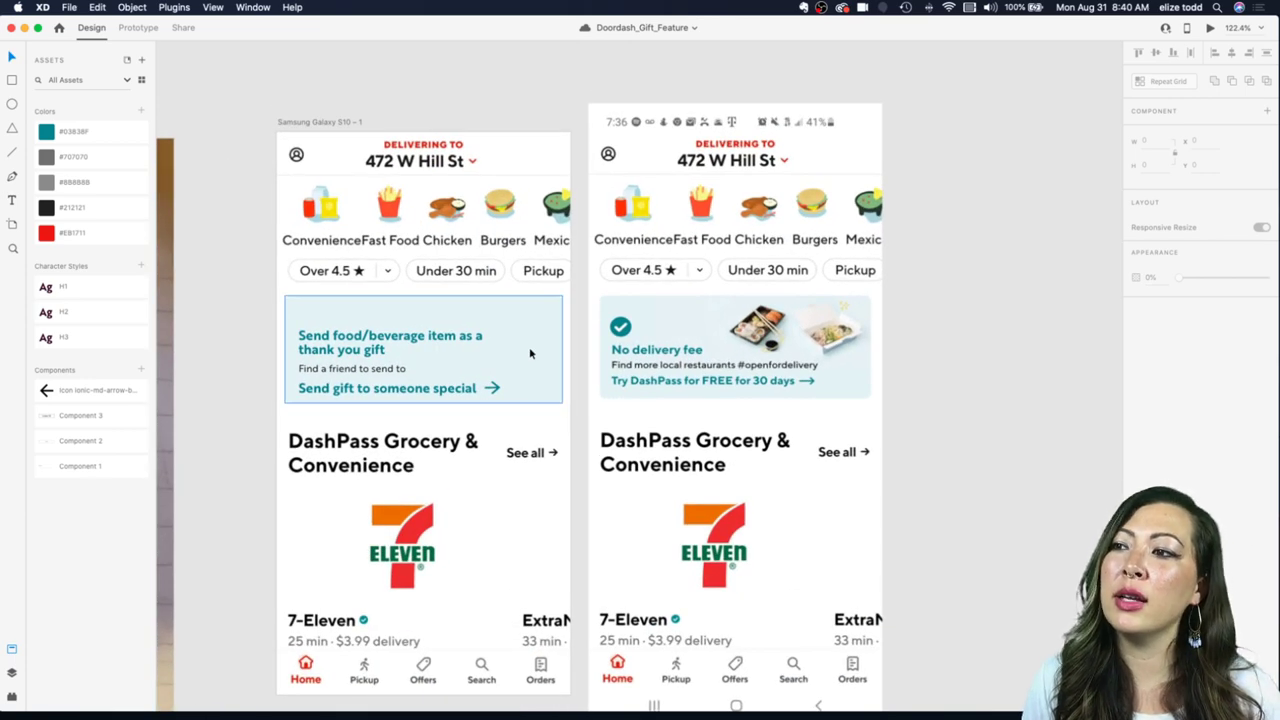
scroll(530, 353, down, 4)
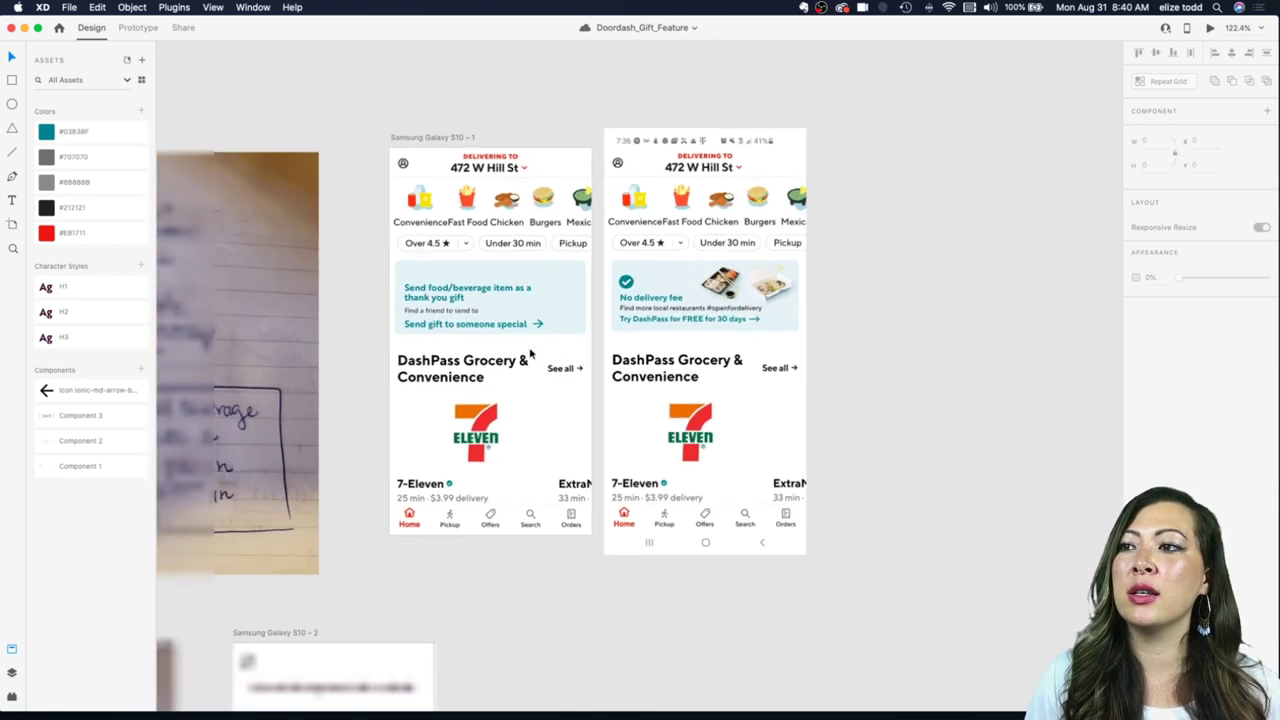
scroll(478, 310, up, 2)
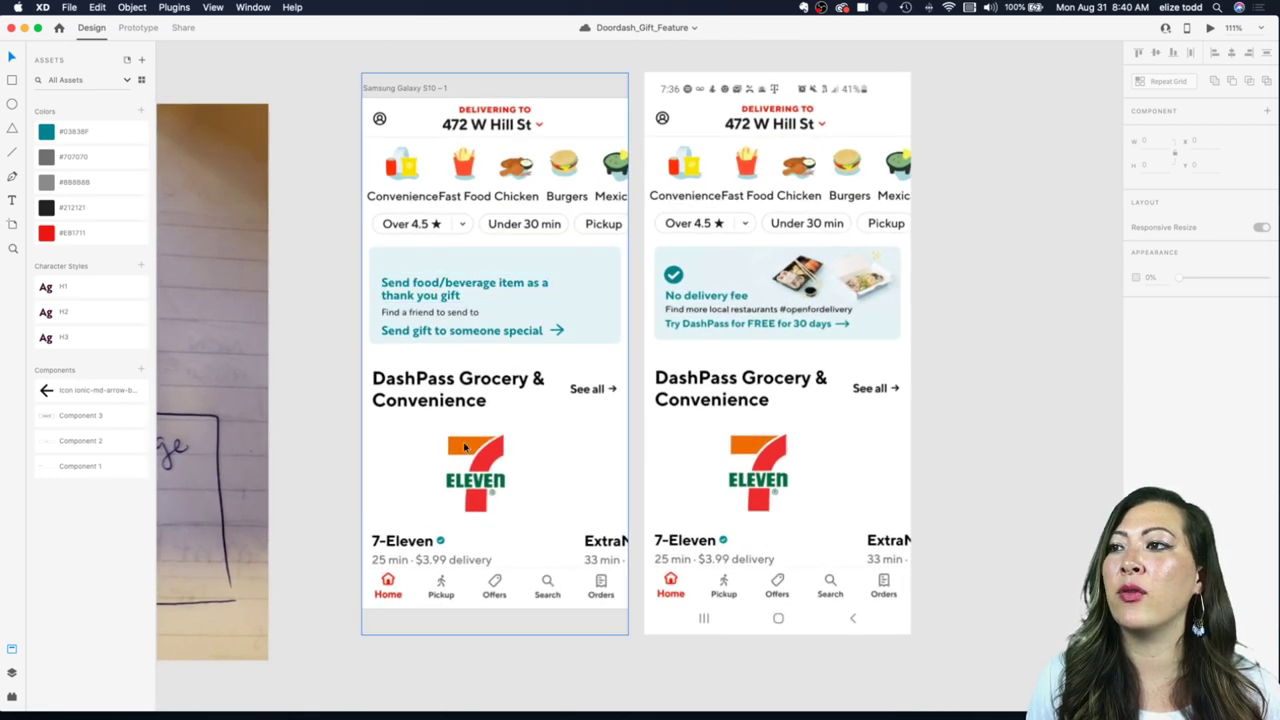
scroll(464, 447, down, 3)
scroll(464, 447, down, 3)
scroll(466, 417, up, 1)
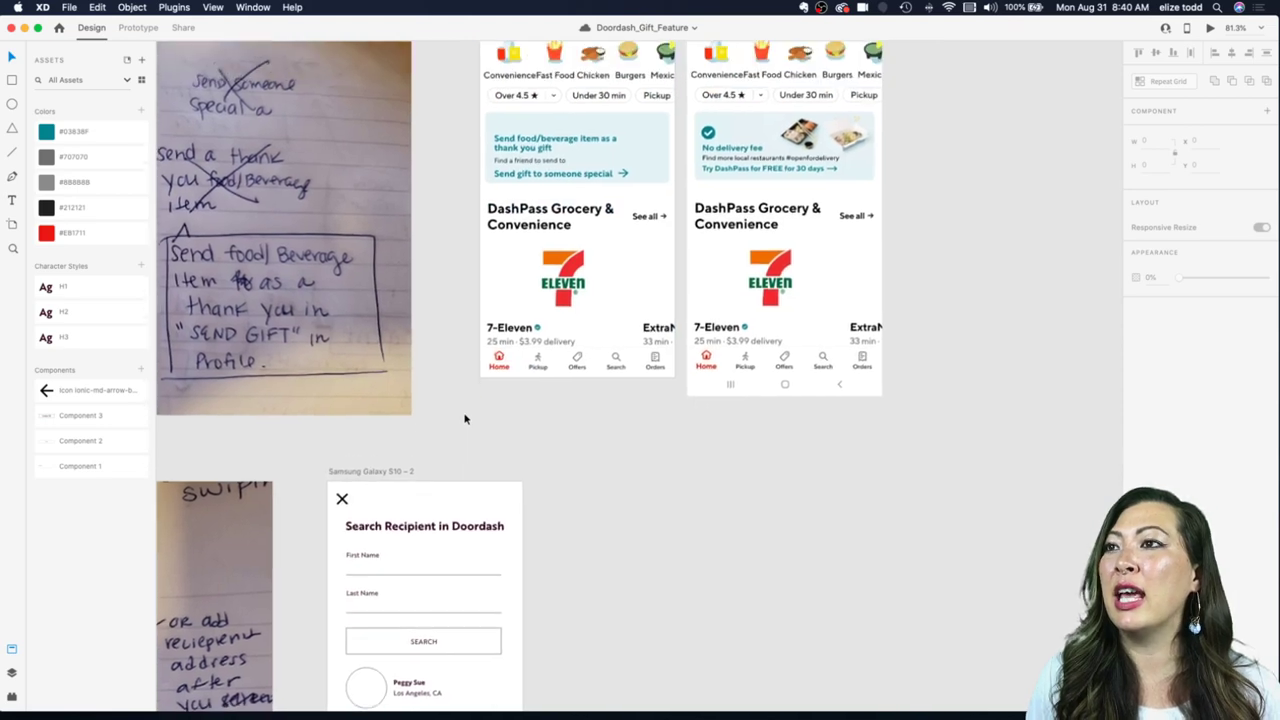
scroll(434, 422, down, 3)
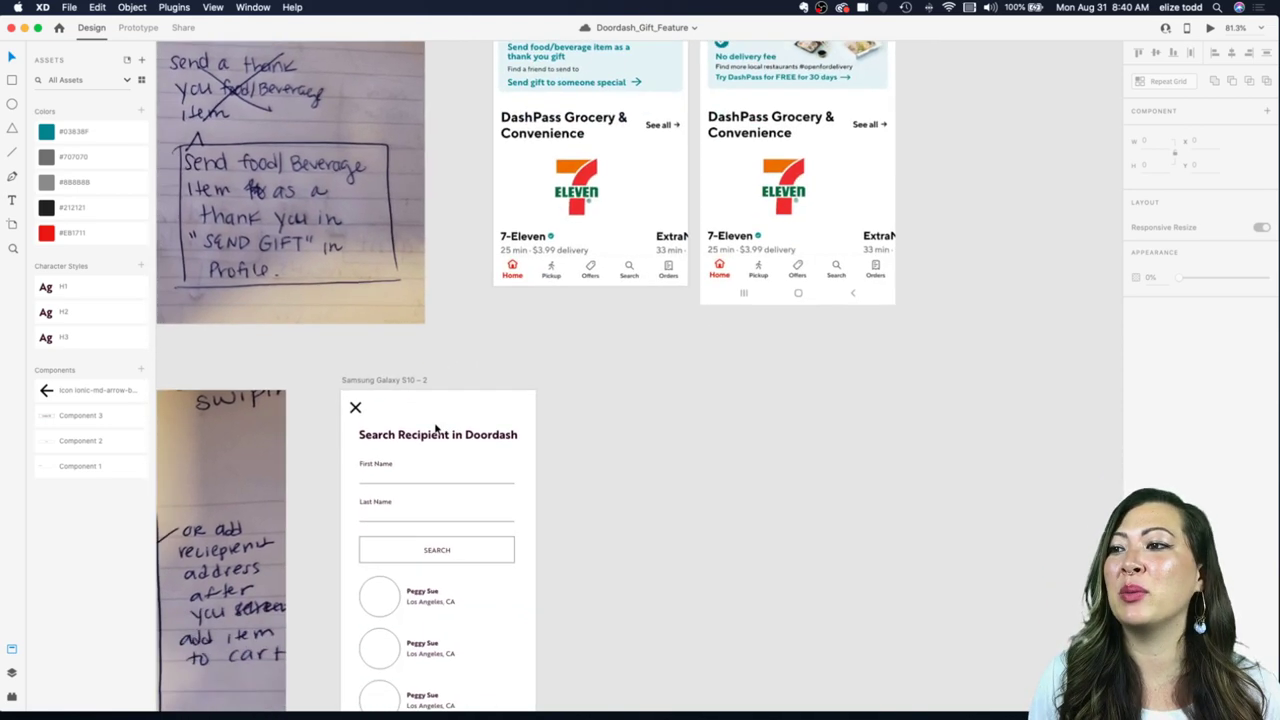
scroll(436, 427, down, 2)
scroll(480, 357, down, 4)
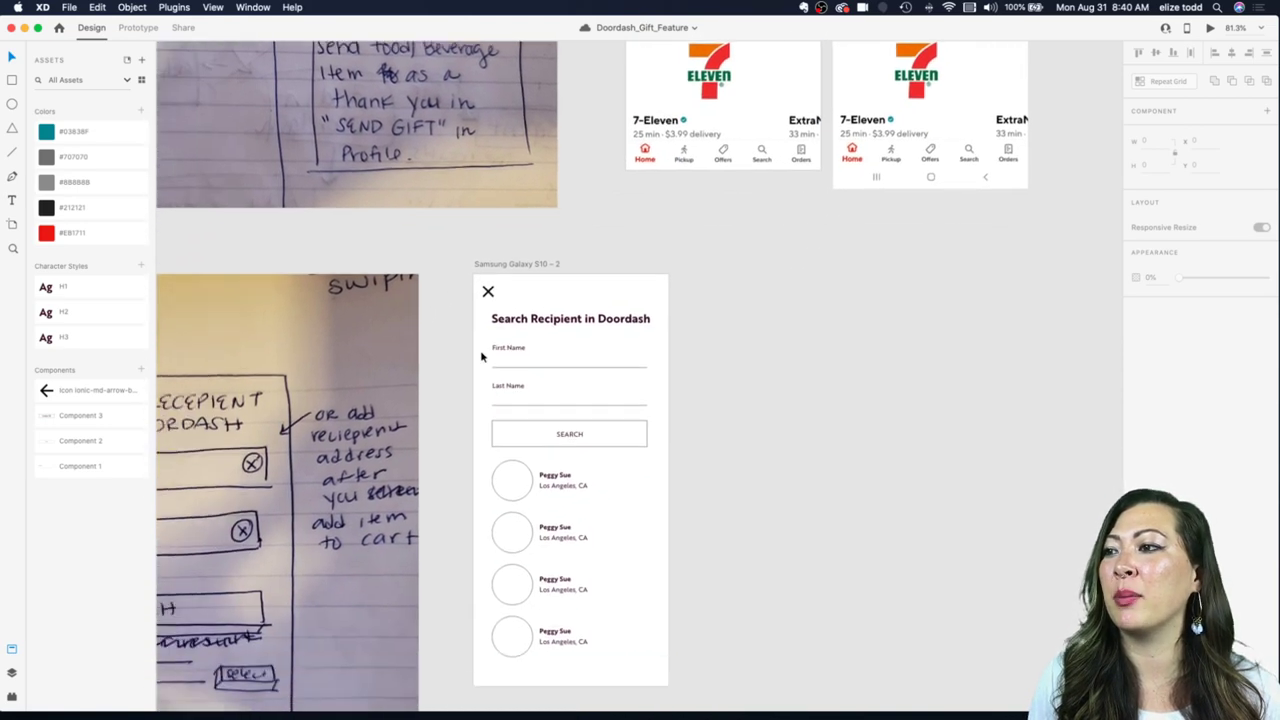
scroll(481, 356, up, 2)
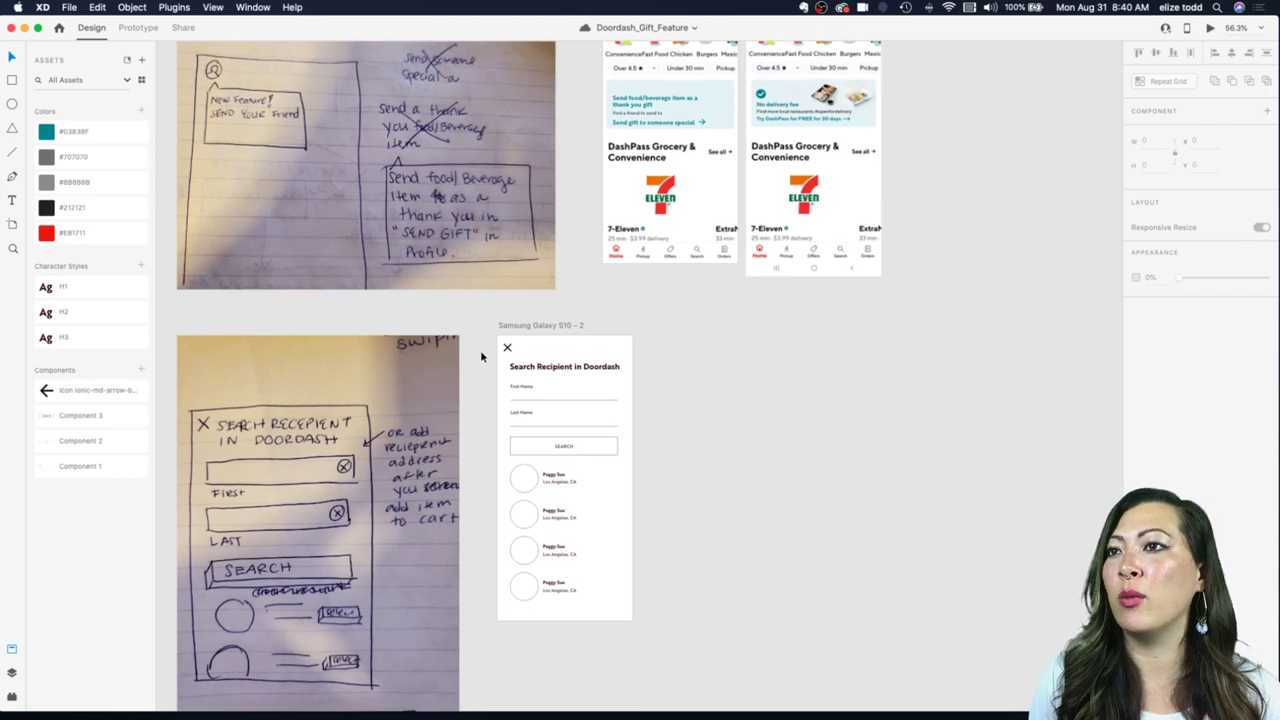
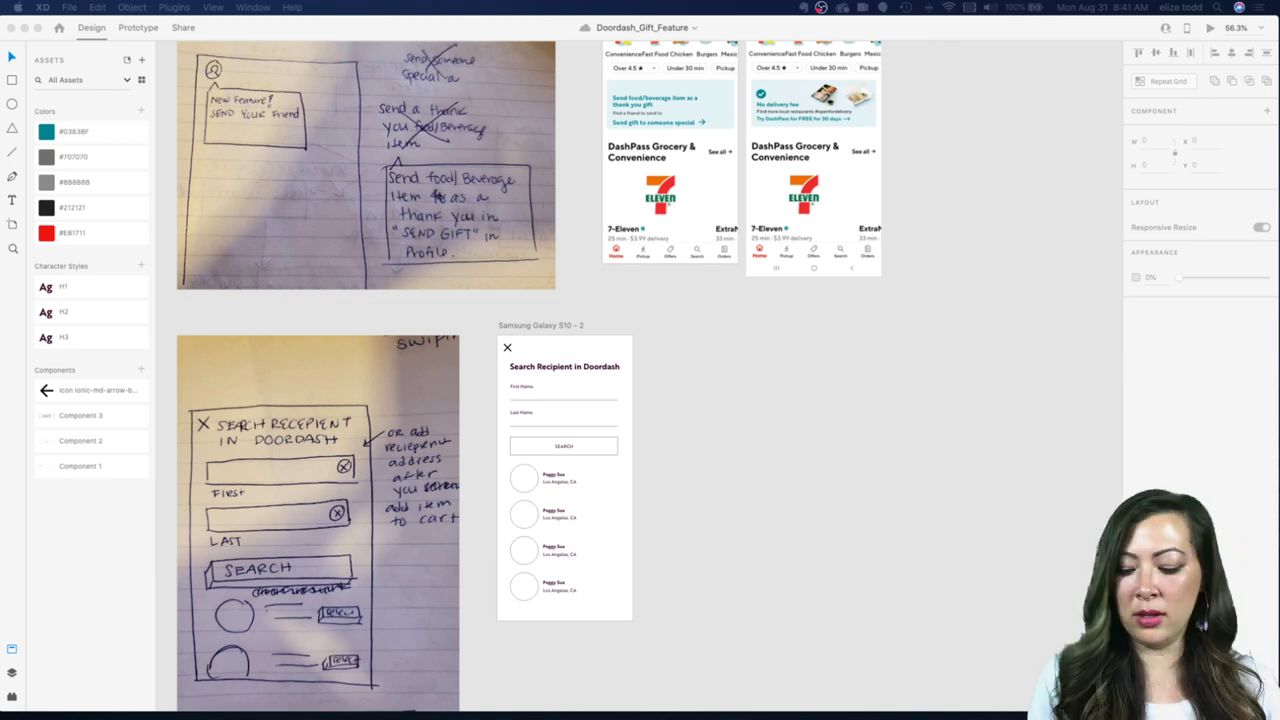
Step: Replace the banner's "Find a friend to send to" line with "Send food/beverage as a thank you"
click(902, 325)
scroll(603, 214, up, 5)
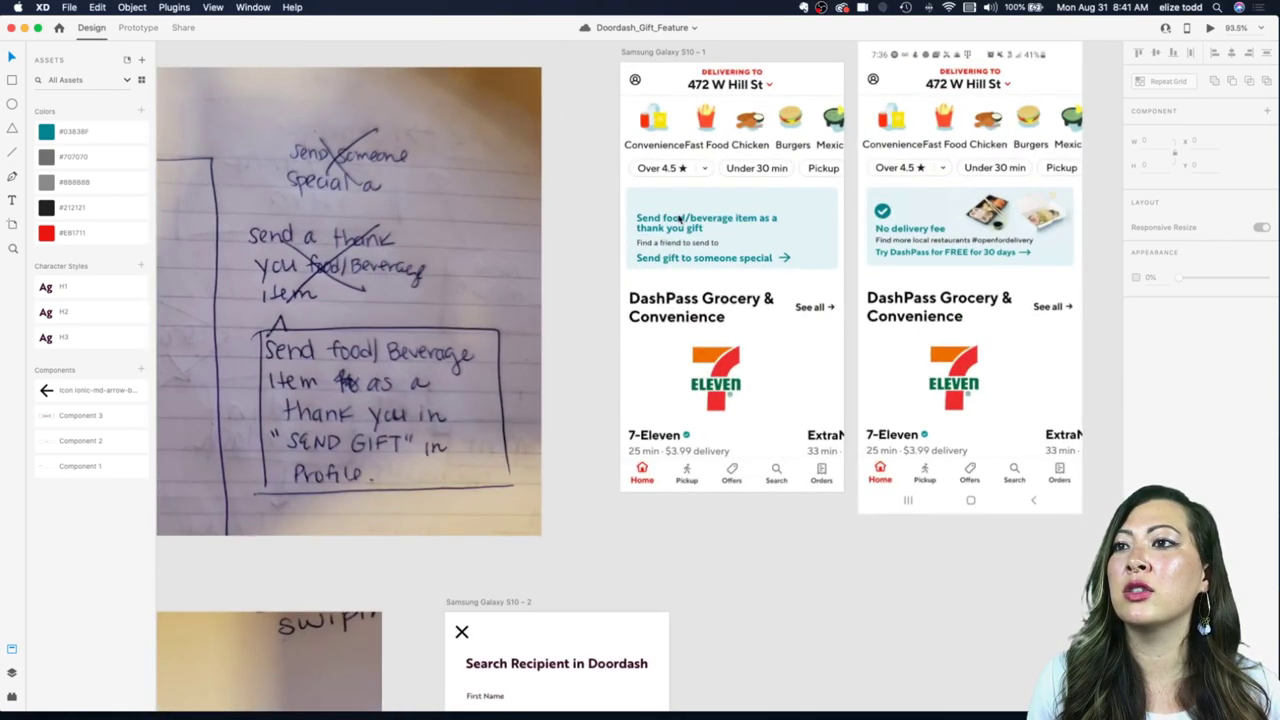
scroll(672, 222, up, 3)
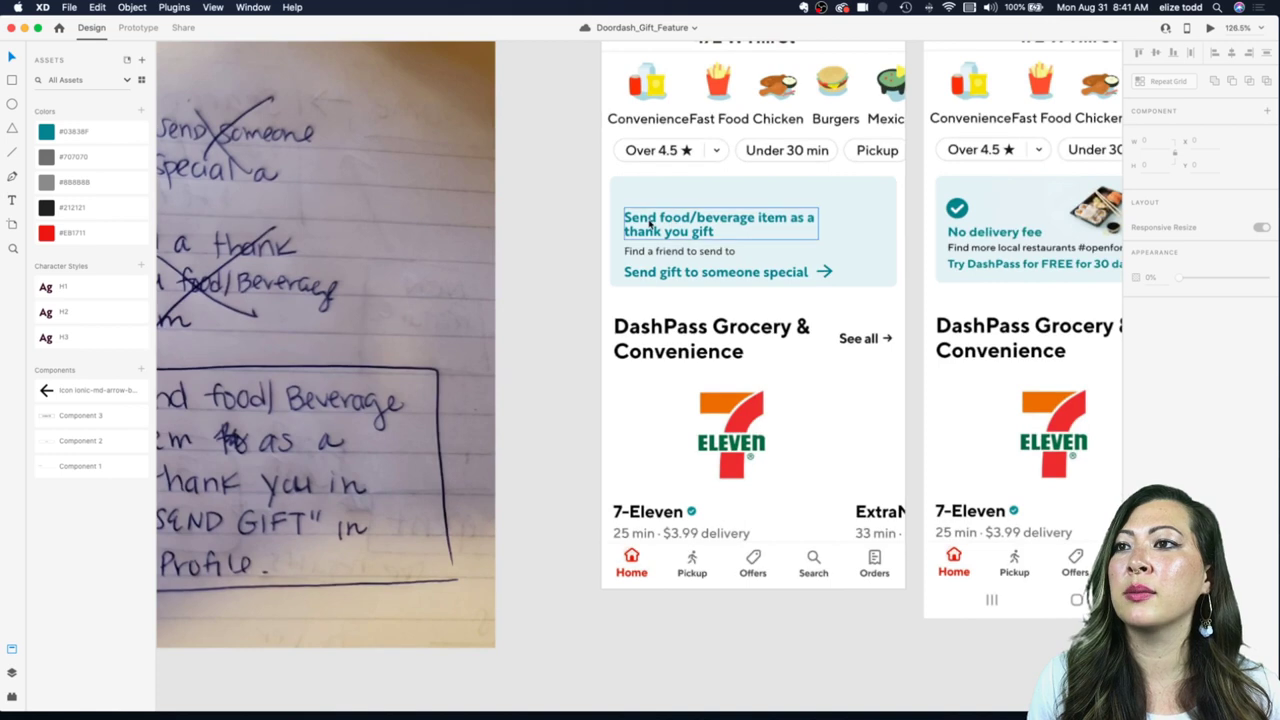
double_click(675, 253)
double_click(674, 252)
text(Send food/beverage as a thank you)
key(Escape)
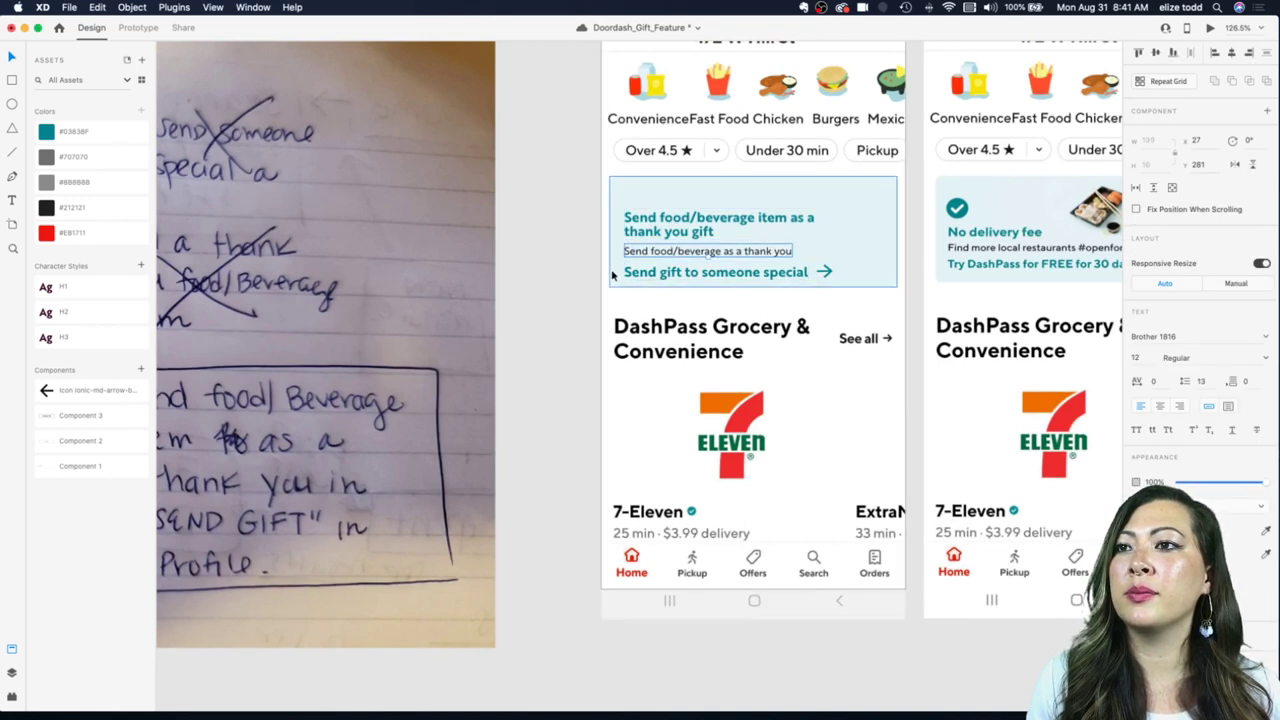
click(606, 272)
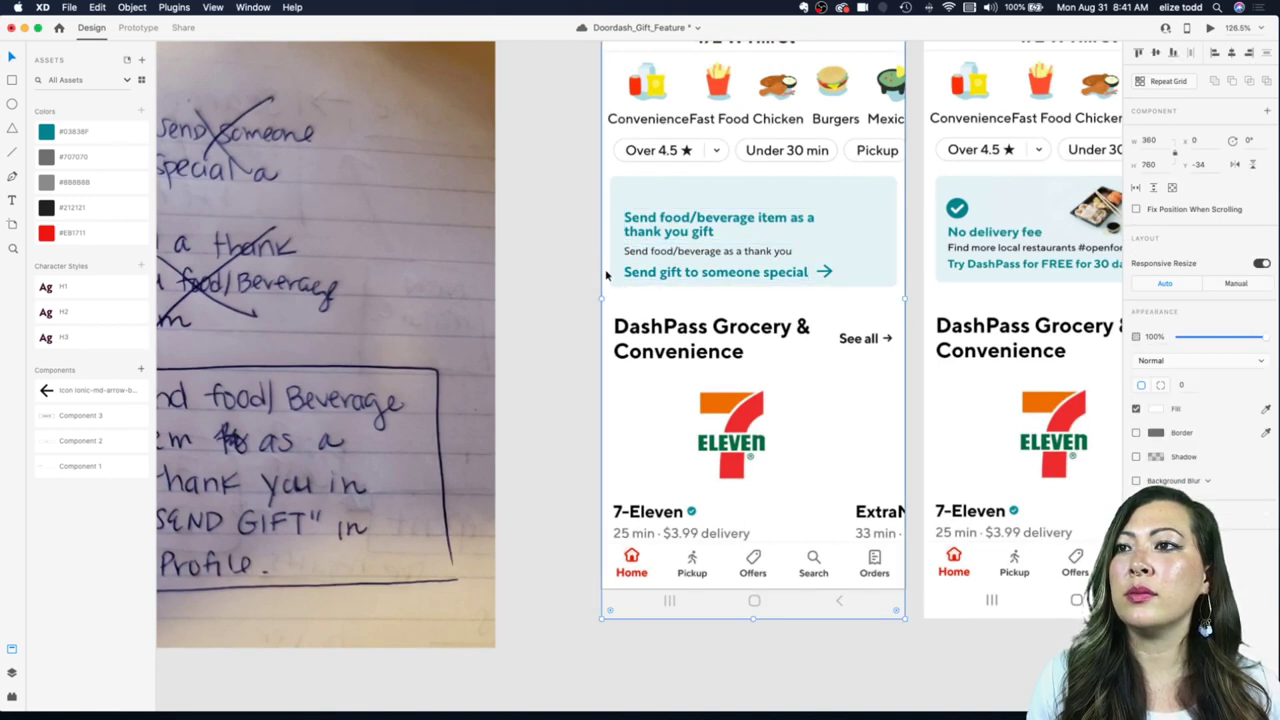
Step: Replace the banner's teal heading text with "Say Thanks!"
double_click(716, 234)
key(cmd+a)
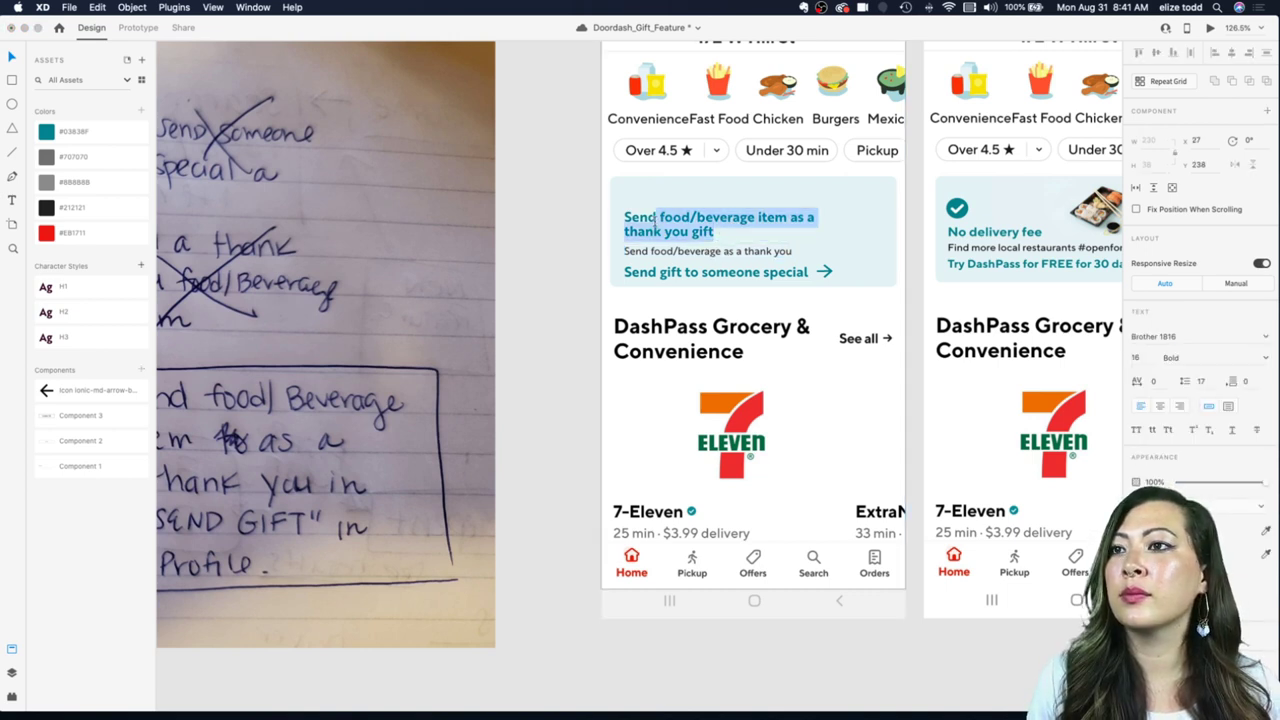
text(Say)
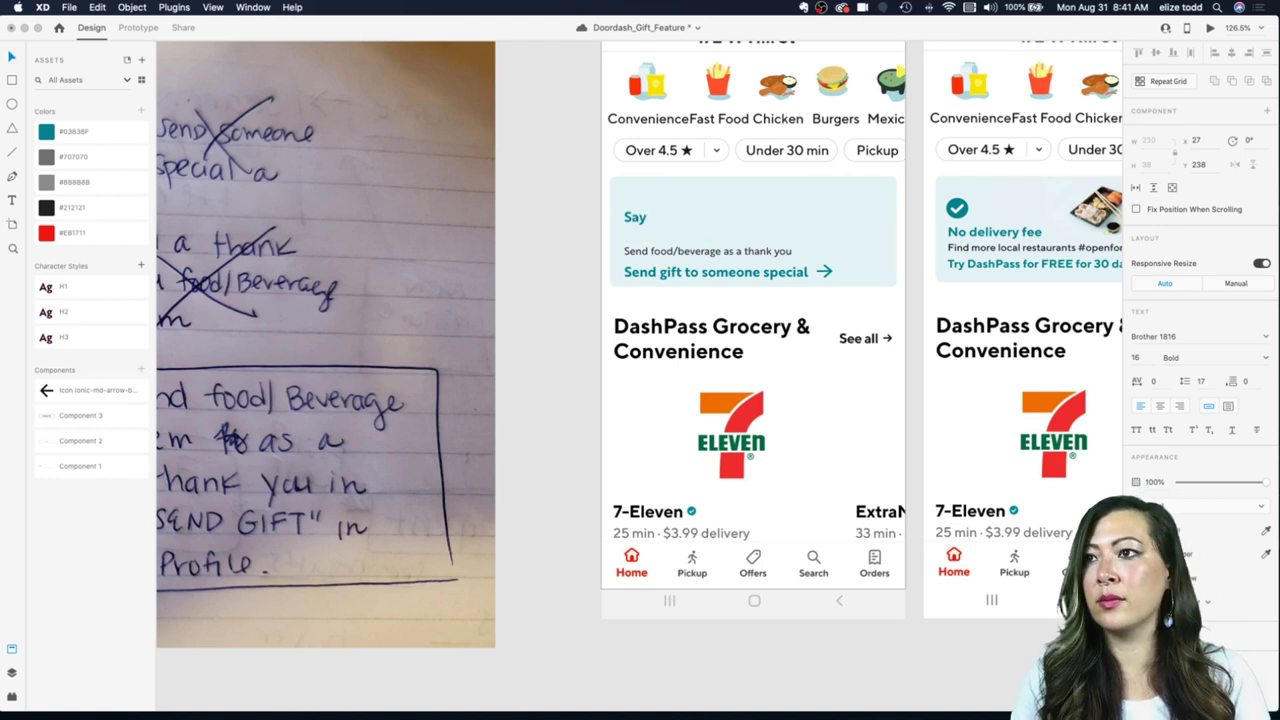
text( Thanks!)
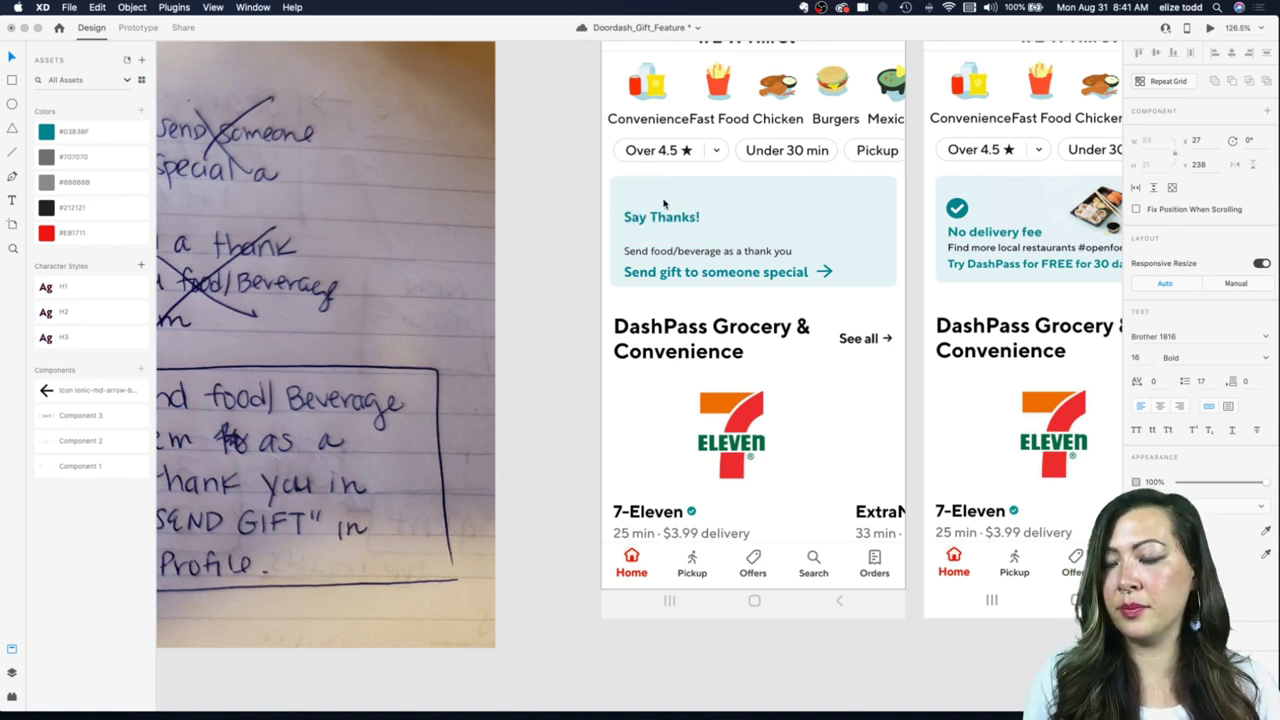
key(Escape)
Step: Raise the "Send food/beverage as a thank you" line to Y 267 and the arrow link beneath it to Y 291
shift+click(655, 251)
drag(655, 251, 649, 240)
key(super+z)
click(613, 259)
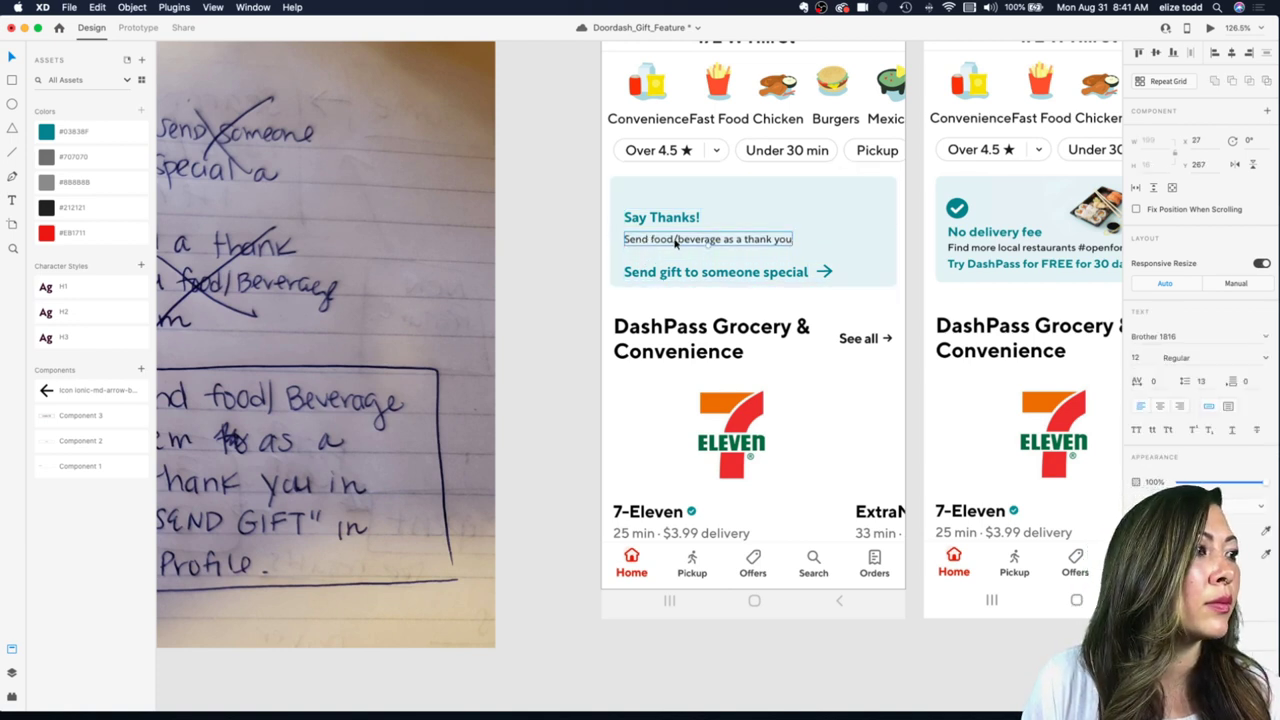
drag(665, 282, 662, 267)
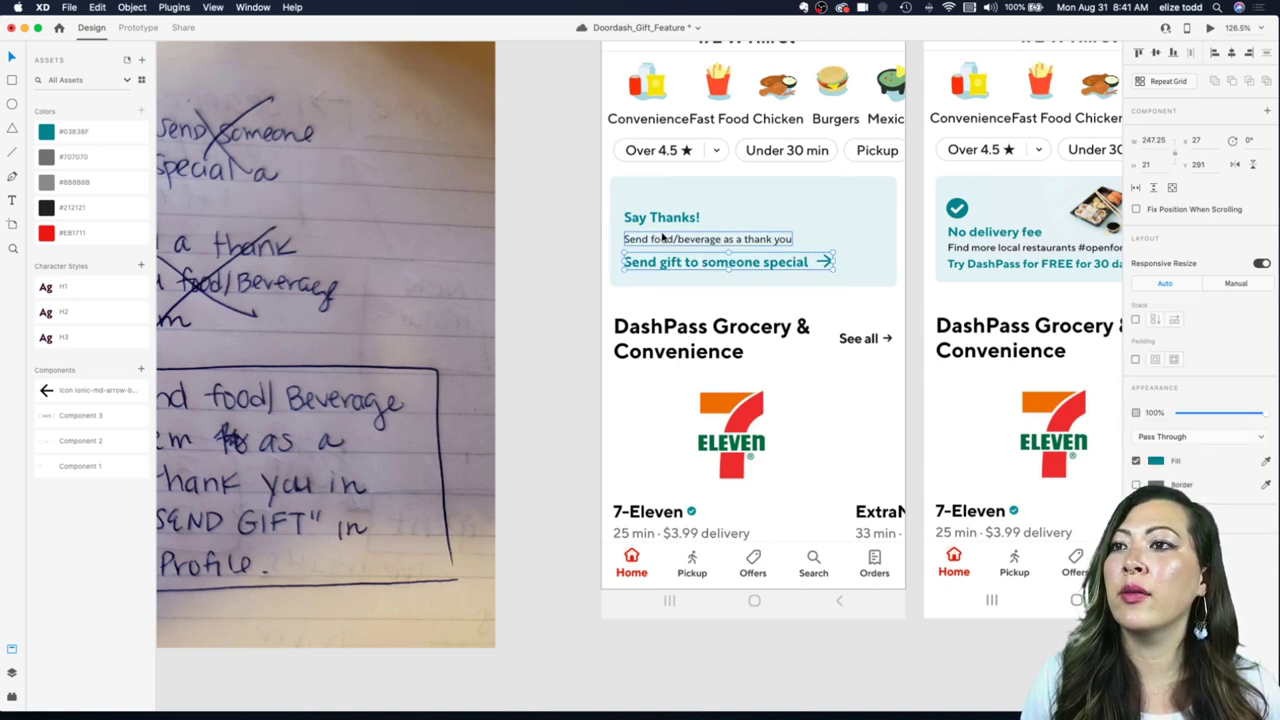
Step: Lower the "Say Thanks!" heading so it sits directly above the "Send food/beverage as a thank you" line
shift+click(660, 236)
click(657, 222)
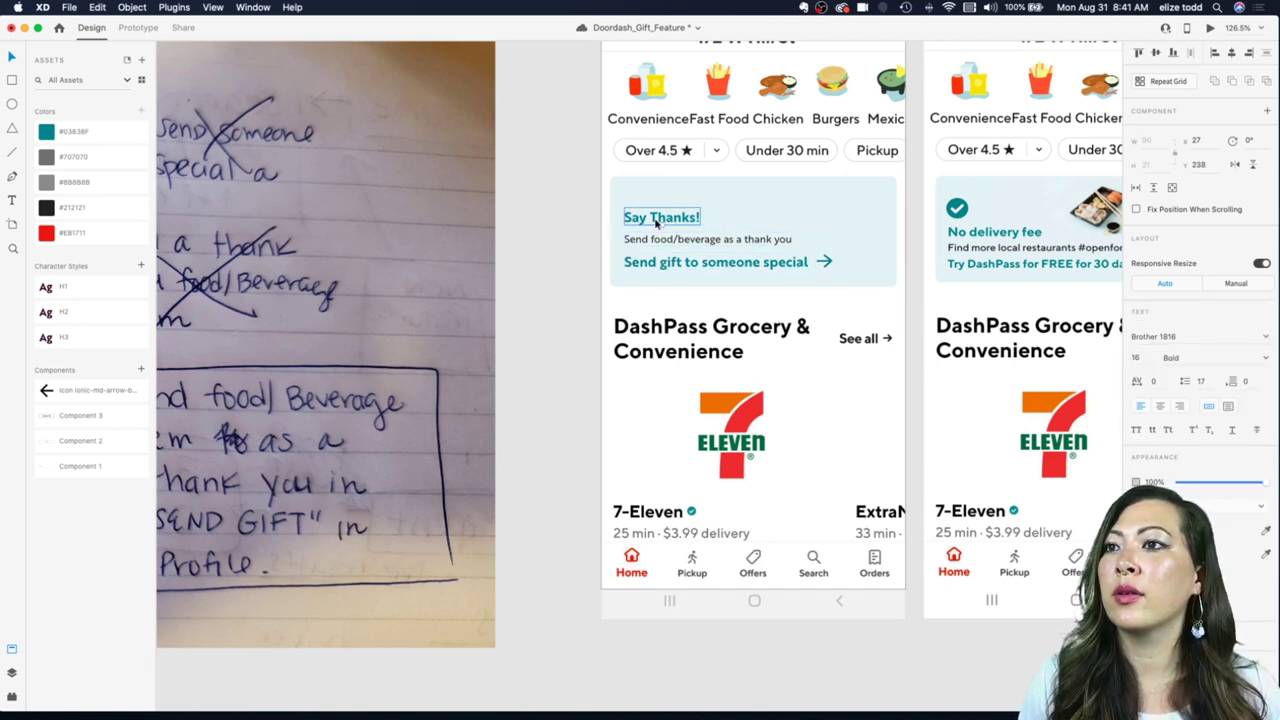
drag(657, 222, 657, 229)
click(658, 261)
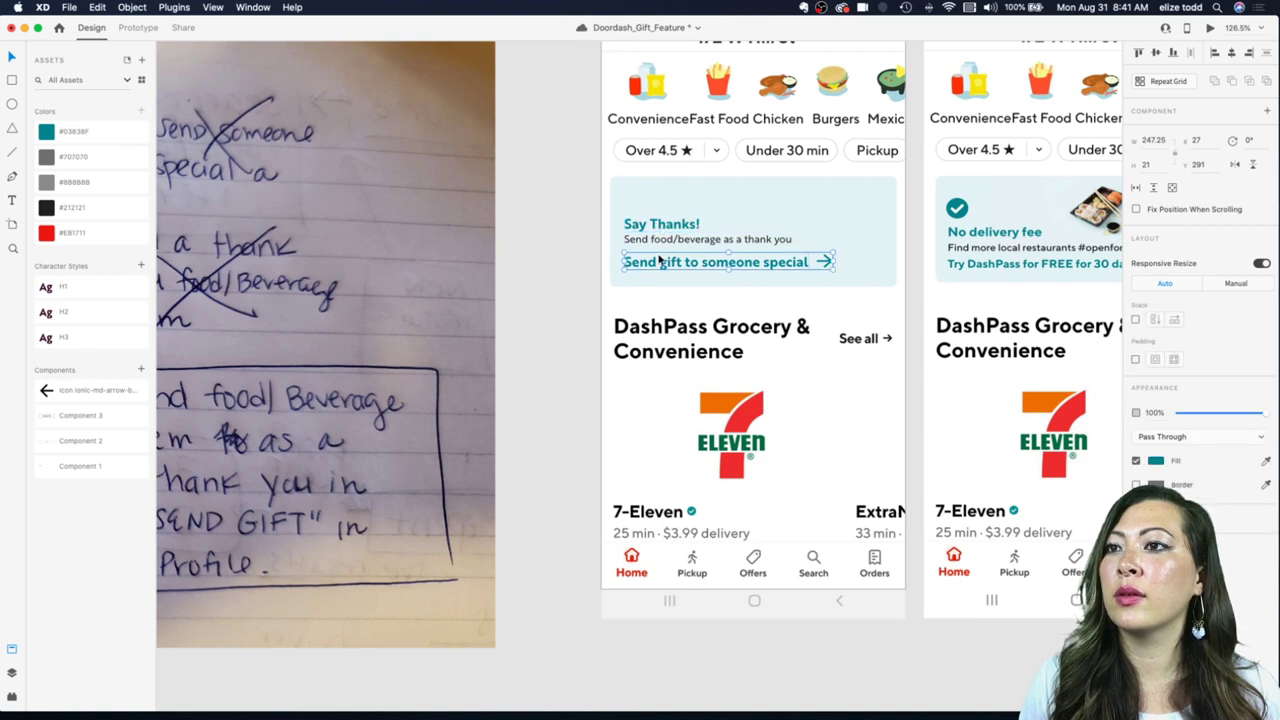
Step: Group the gift banner's "Say Thanks!" heading, subline and arrow link, and lower the group to Y 257
scroll(586, 289, up, 2)
scroll(586, 289, right, 2)
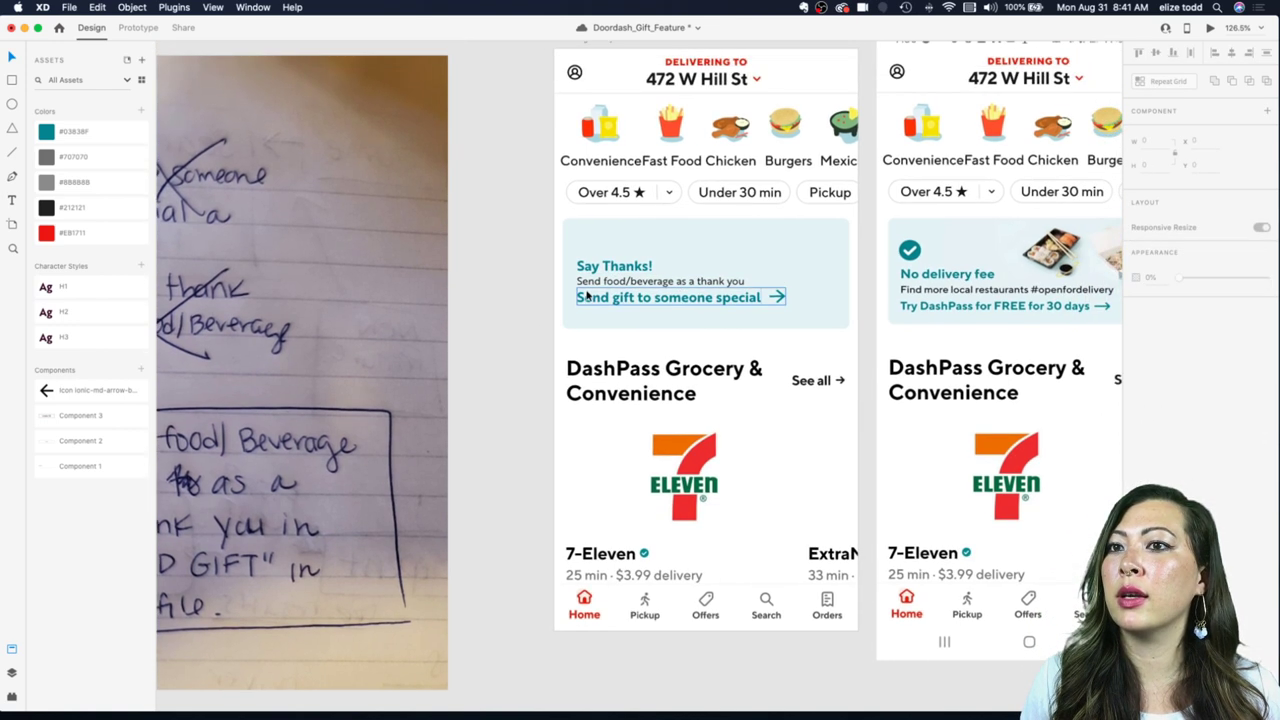
scroll(587, 295, up, 1)
click(611, 295)
shift+click(611, 281)
shift+click(609, 266)
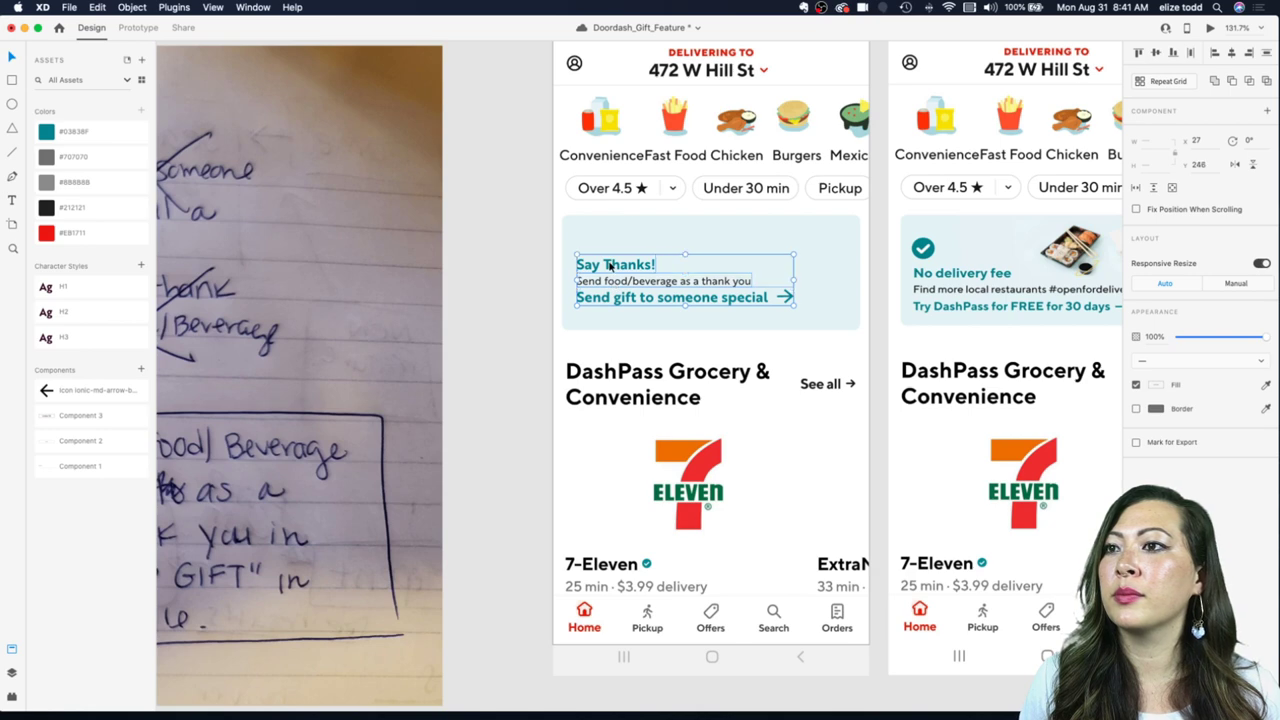
scroll(609, 265, up, 5)
click(603, 267)
double_click(603, 266)
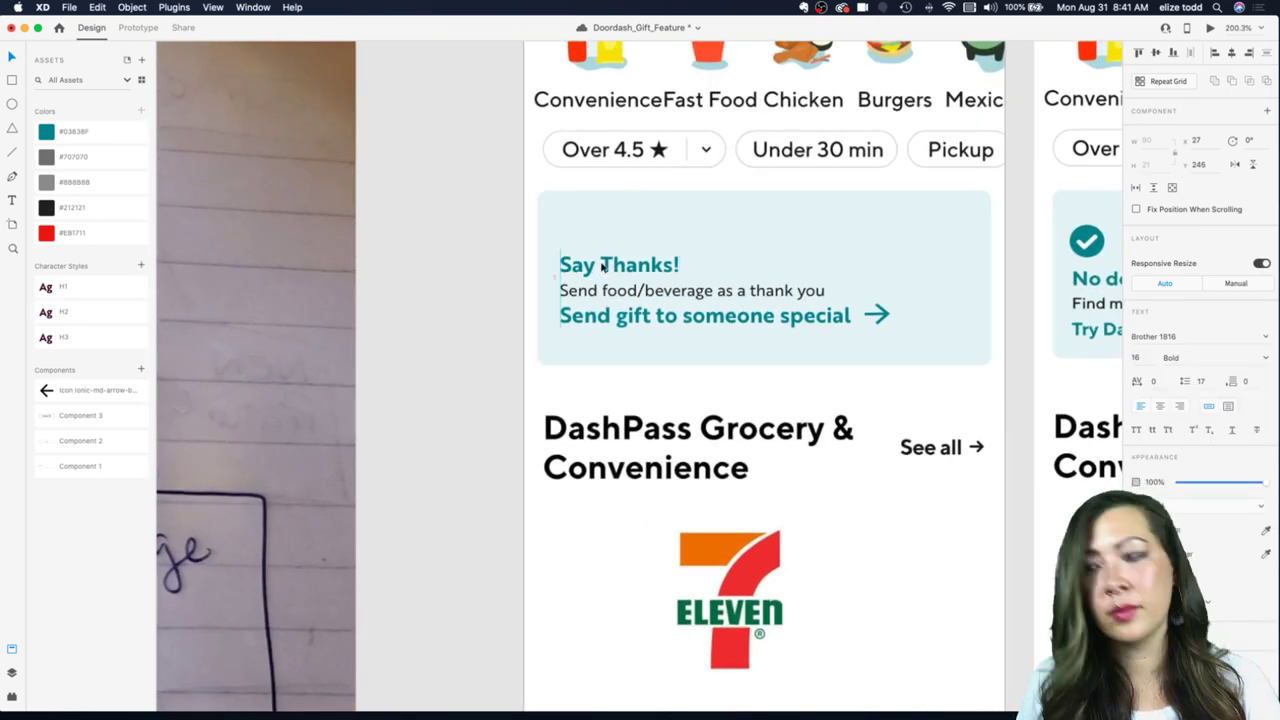
click(591, 318)
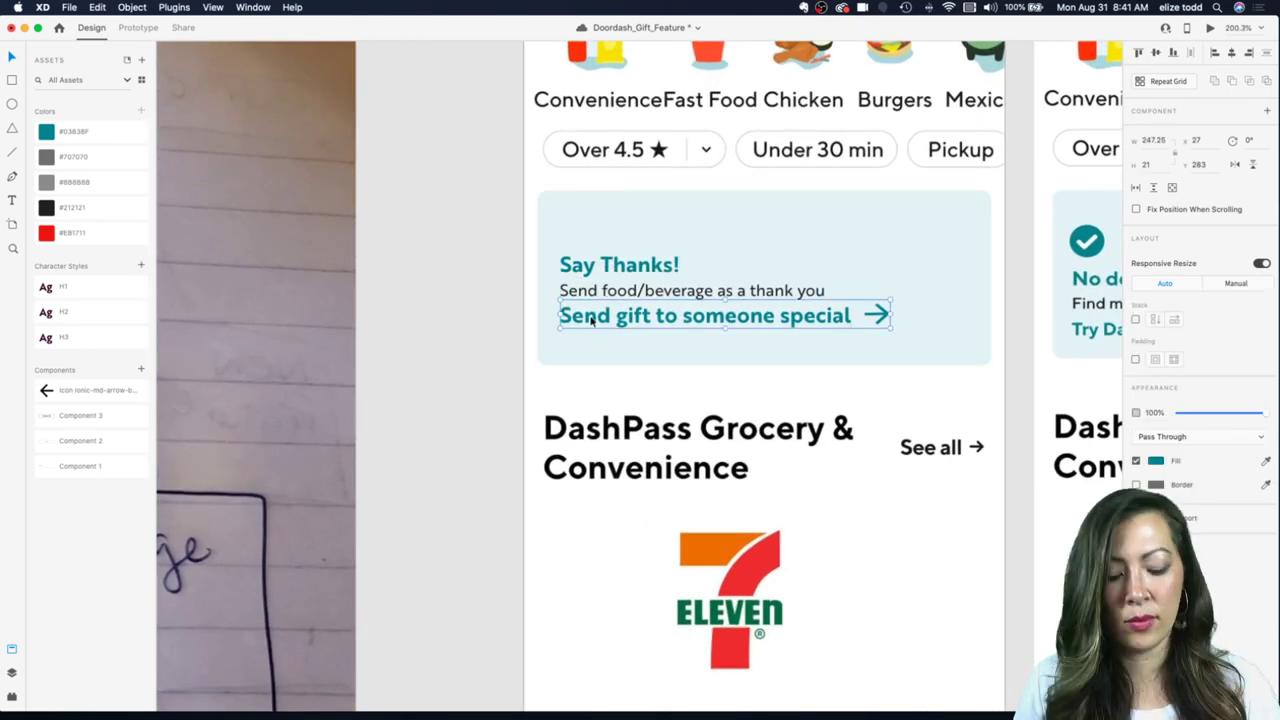
shift+click(600, 292)
shift+click(597, 268)
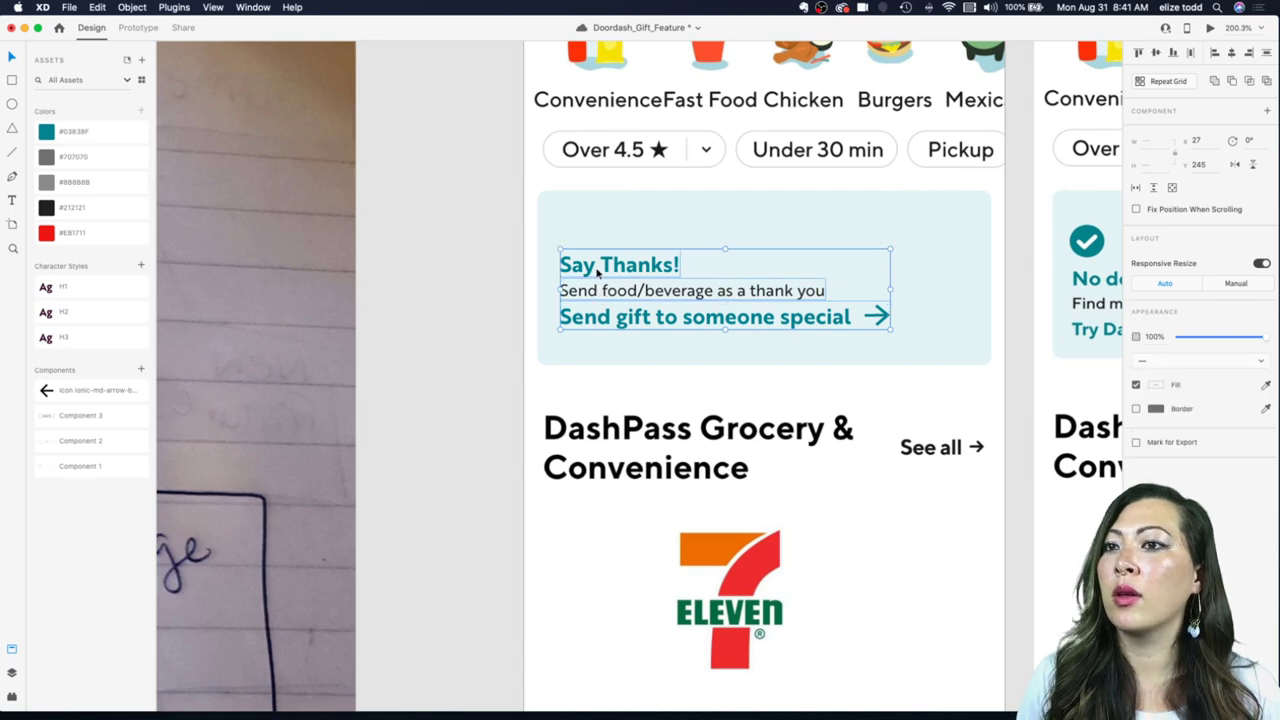
key(super+g)
drag(597, 262, 596, 283)
scroll(596, 281, down, 5)
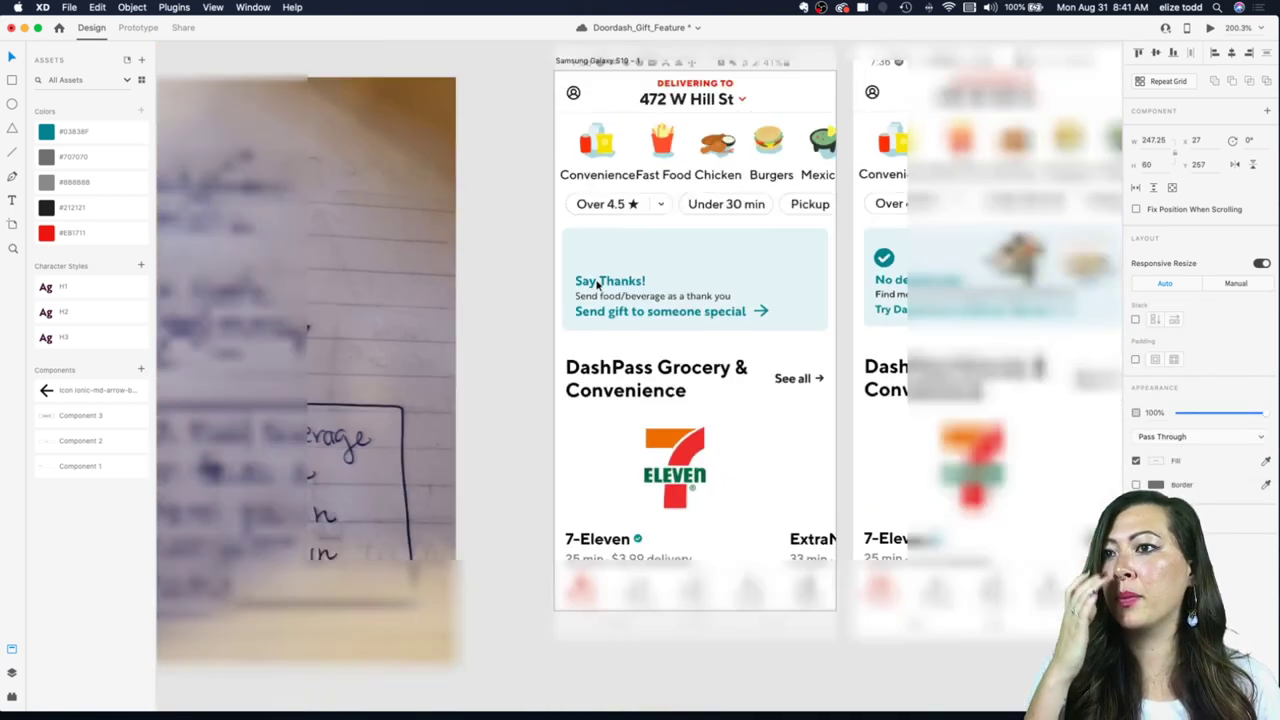
click(521, 308)
Step: Compare the hand-drawn sketches with the home screen mockup and the "Search Recipient in Doordash" wireframe
scroll(680, 363, down, 4)
scroll(678, 358, down, 2)
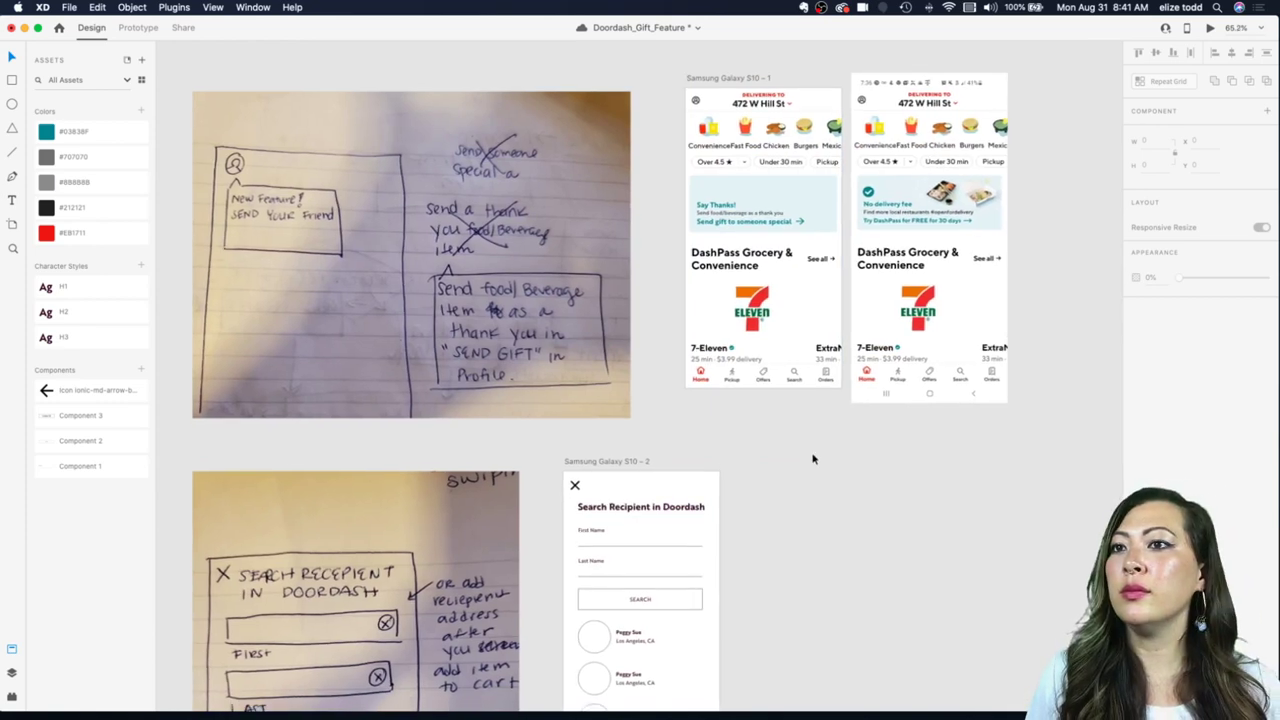
scroll(811, 454, down, 5)
scroll(811, 454, down, 5)
scroll(752, 316, up, 1)
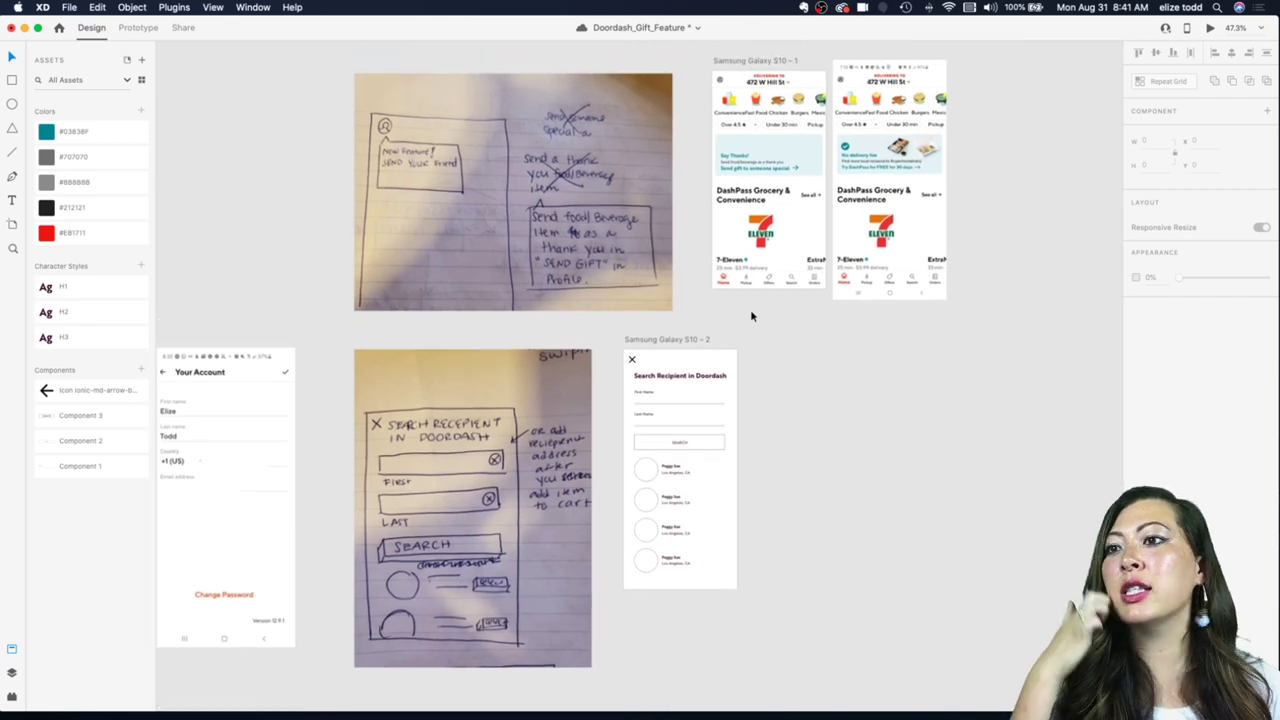
scroll(678, 375, up, 5)
scroll(680, 390, down, 5)
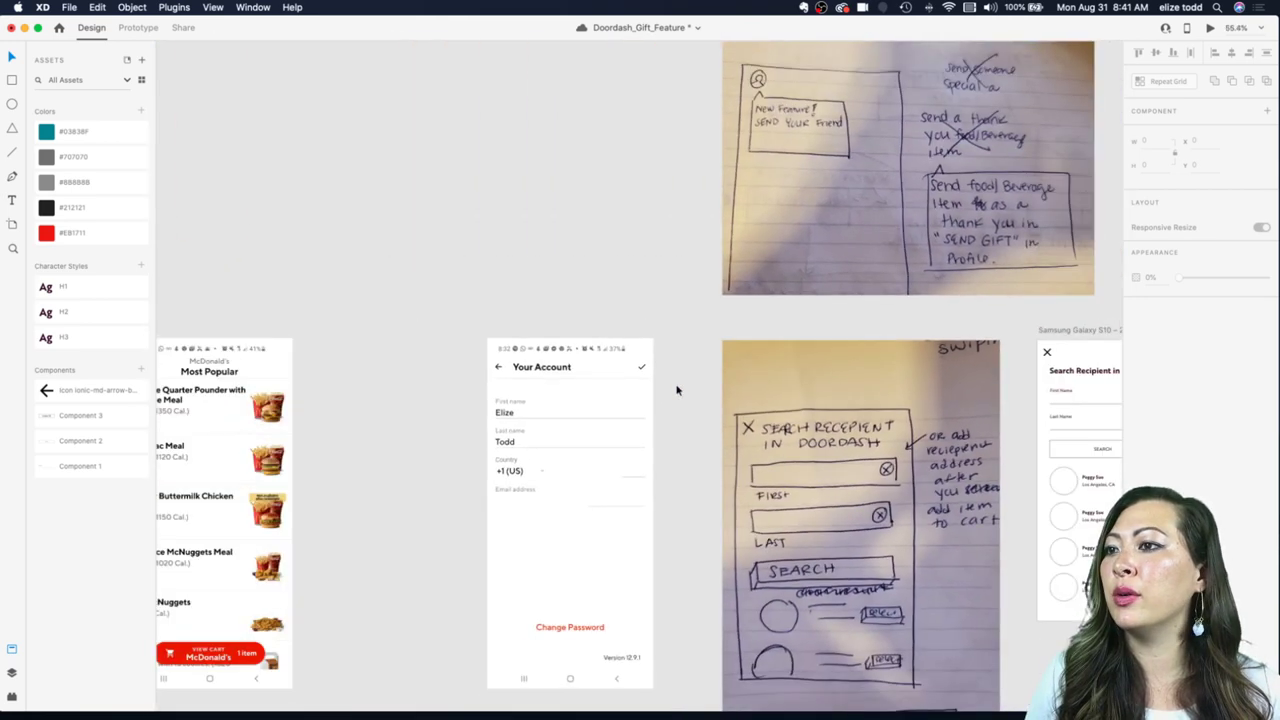
scroll(677, 389, up, 3)
scroll(677, 390, down, 5)
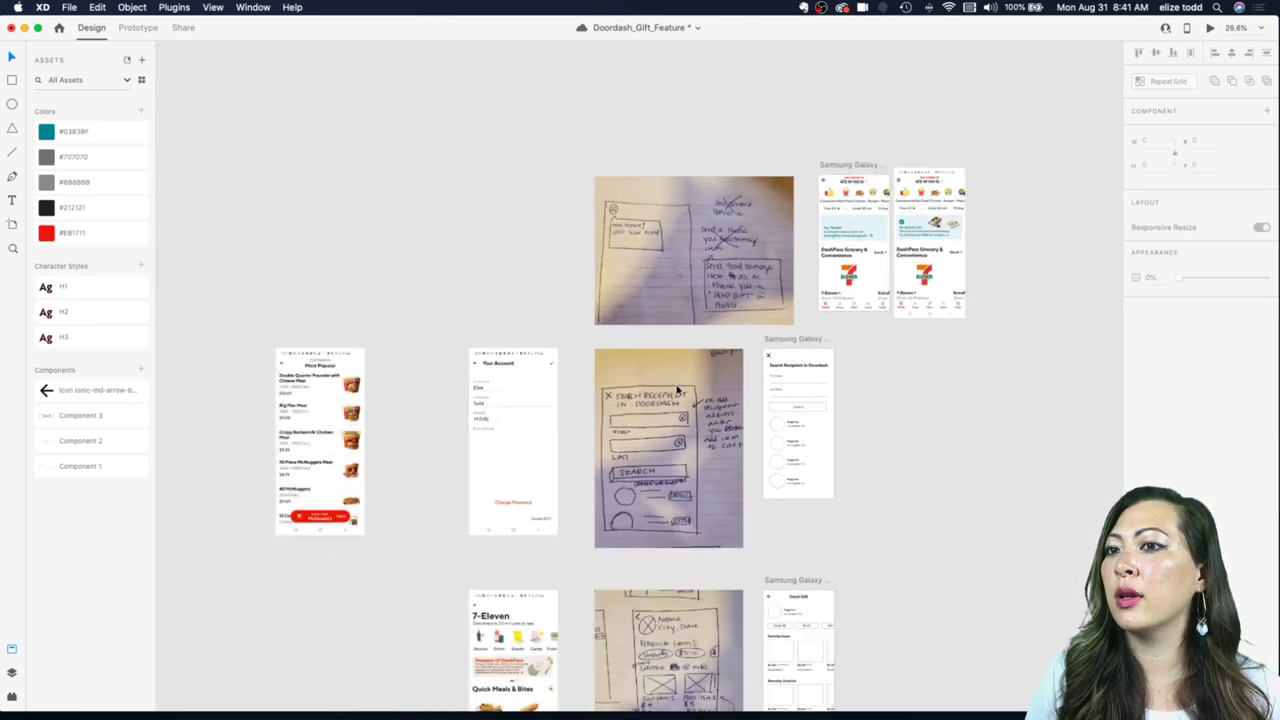
scroll(740, 320, down, 3)
scroll(753, 298, up, 2)
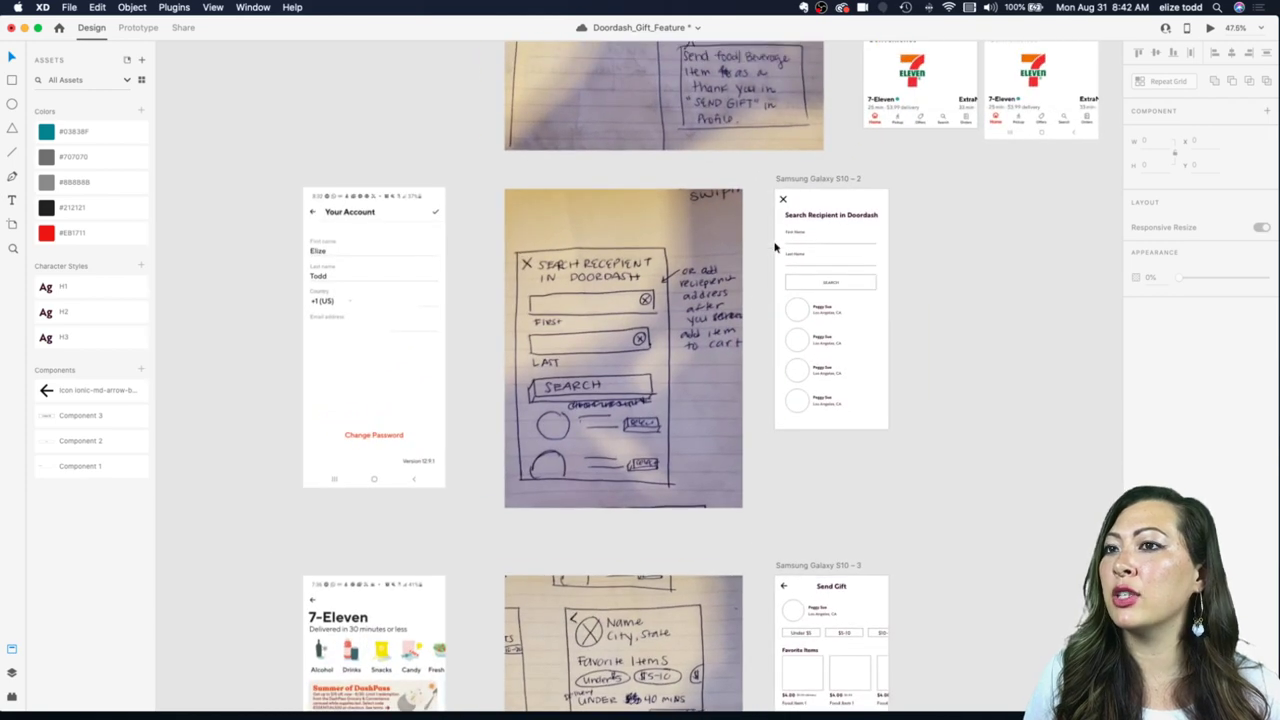
scroll(752, 296, up, 3)
scroll(690, 262, down, 4)
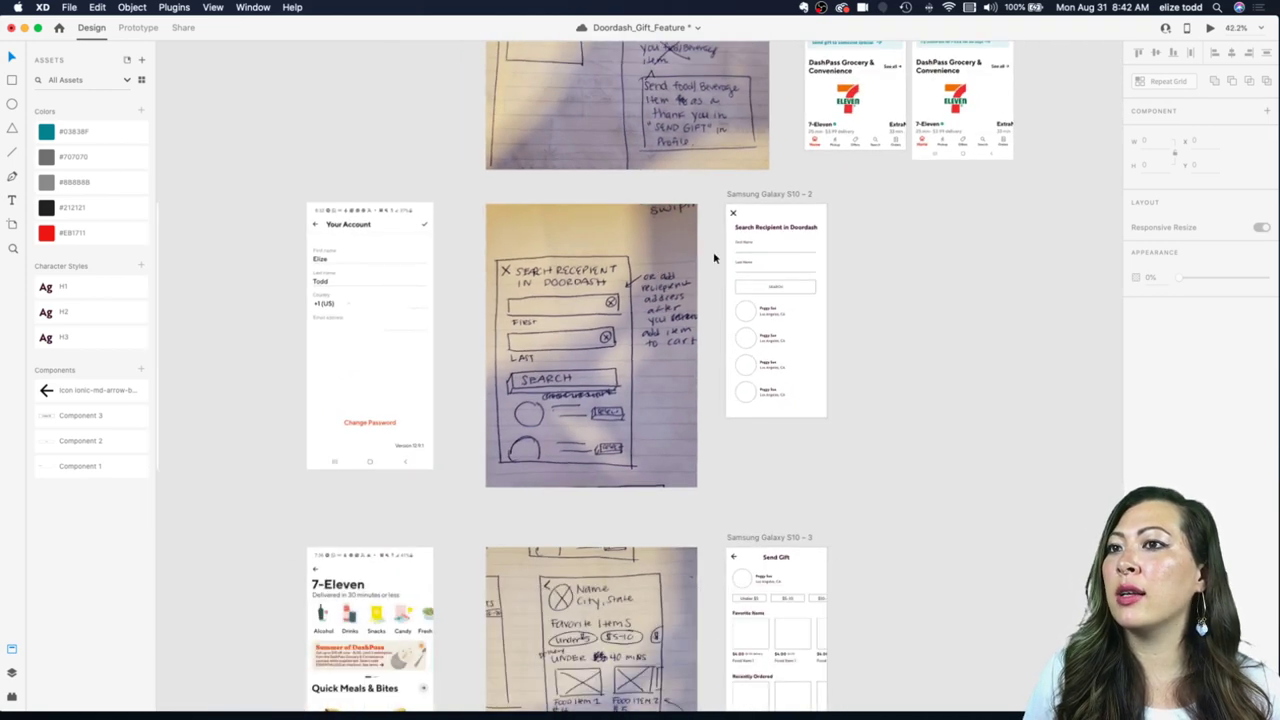
scroll(750, 252, up, 3)
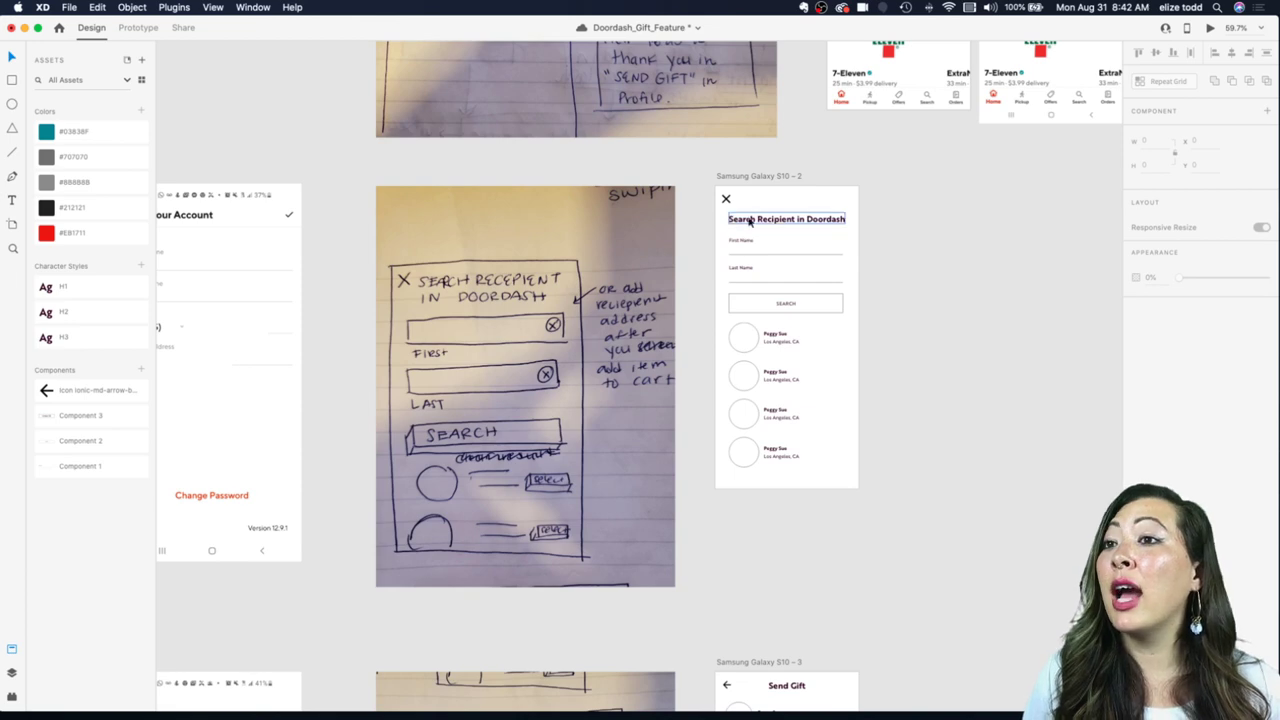
Step: Examine the Your Account, McDonald's Most Popular and 7-Eleven reference screenshots for their heading treatment
scroll(790, 222, down, 3)
scroll(655, 267, left, 3)
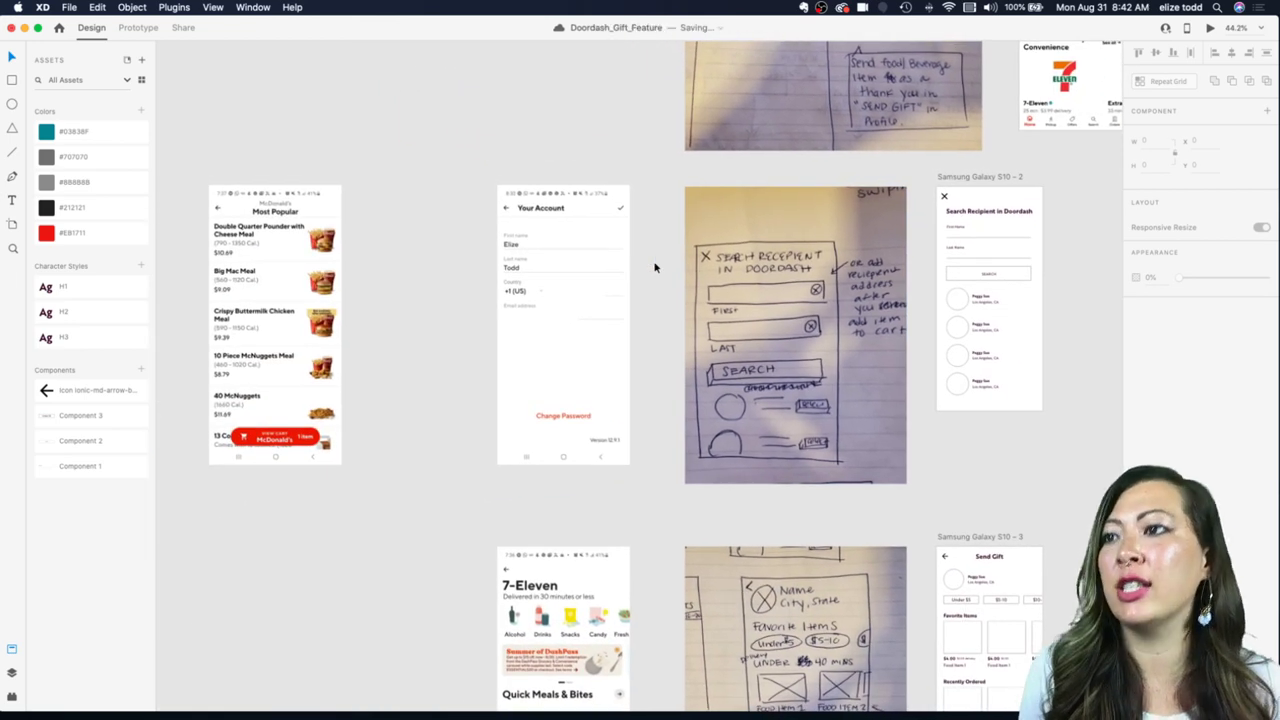
scroll(570, 212, up, 3)
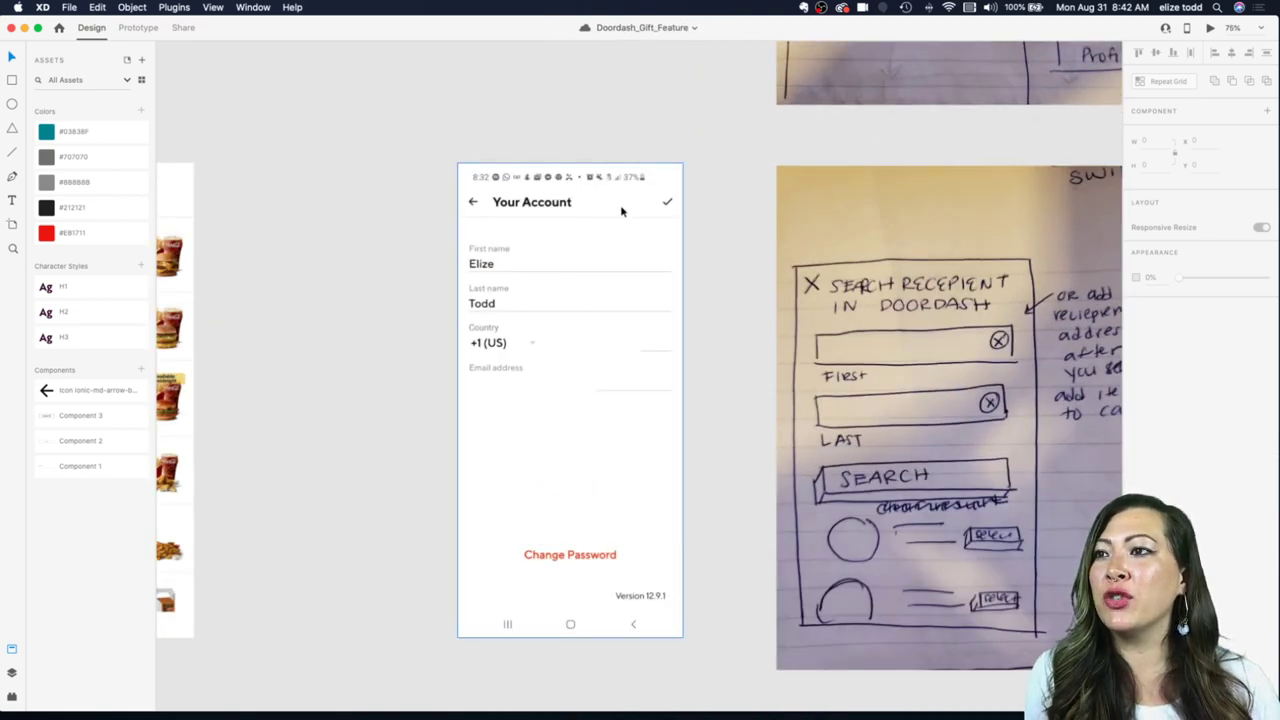
scroll(621, 211, down, 2)
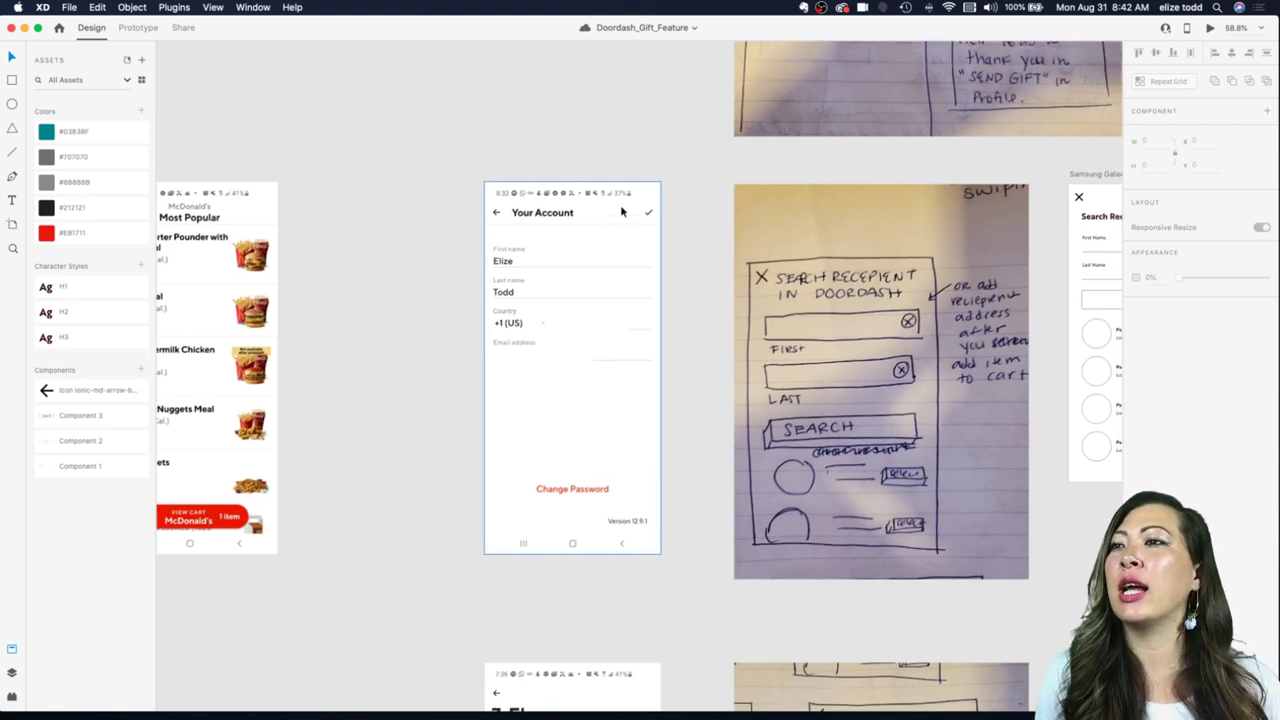
scroll(551, 224, down, 2)
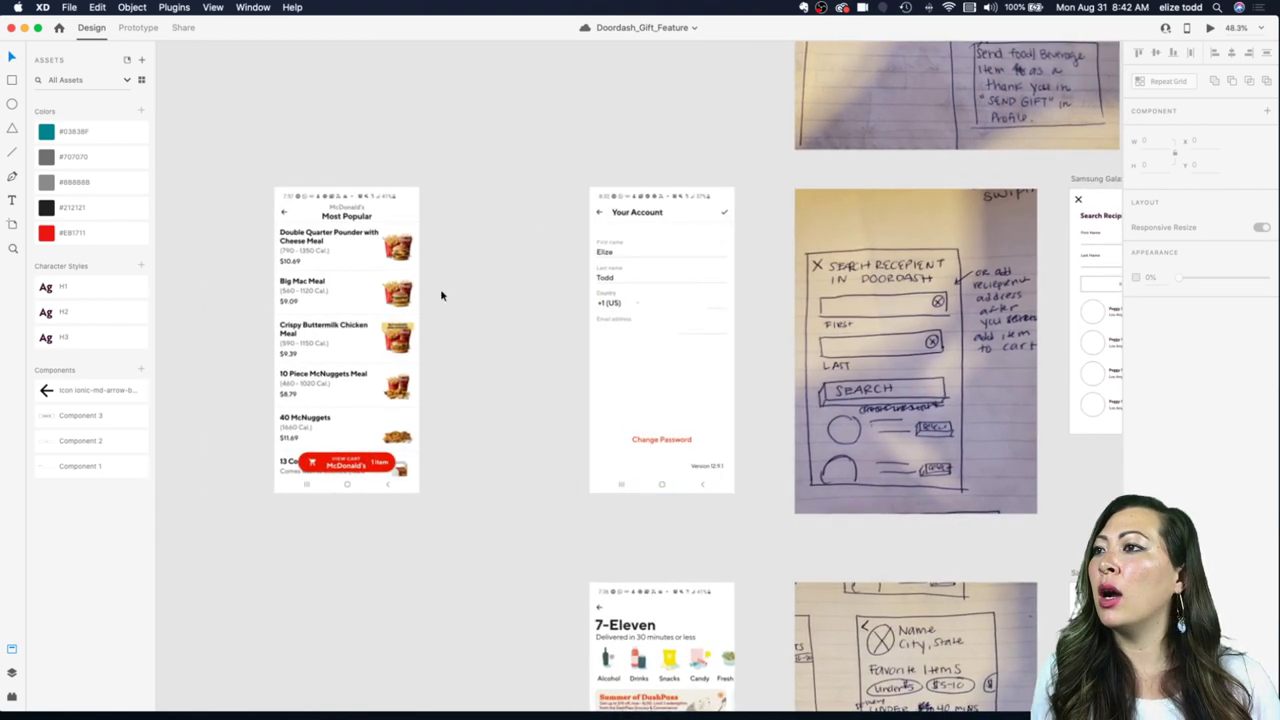
scroll(310, 215, up, 5)
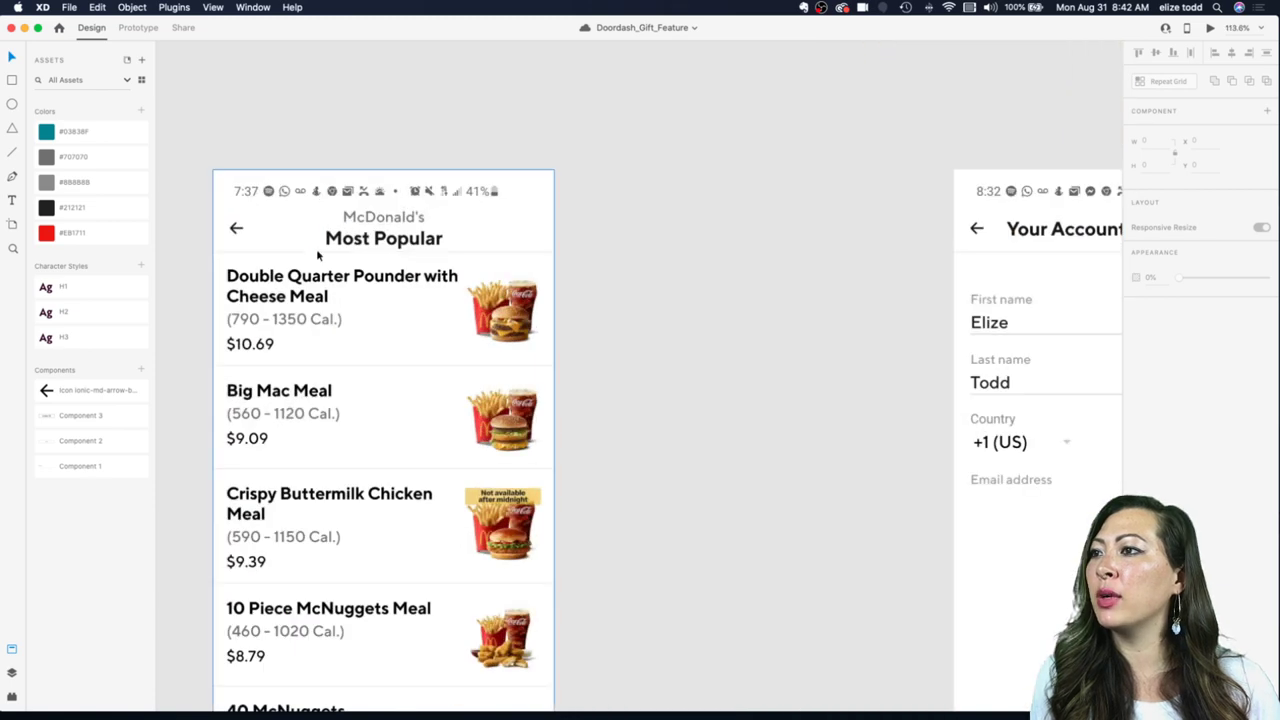
scroll(417, 203, down, 5)
scroll(554, 337, down, 4)
scroll(556, 340, up, 4)
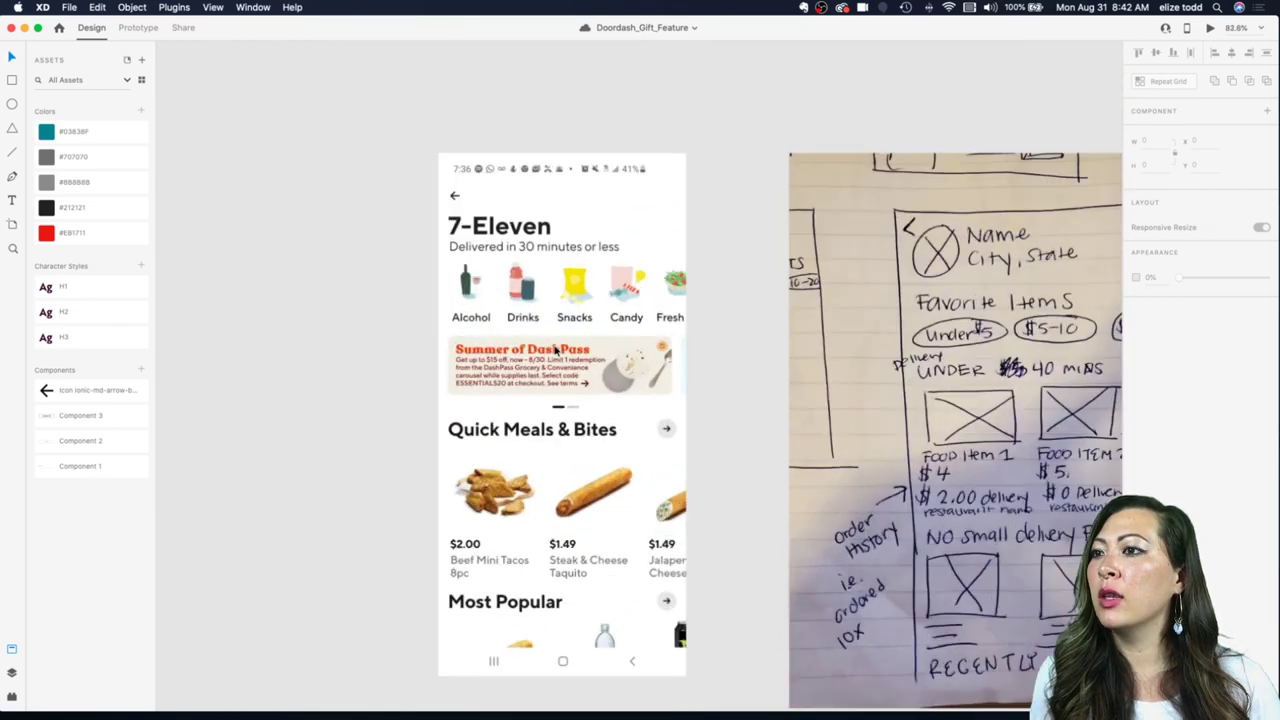
scroll(480, 220, down, 3)
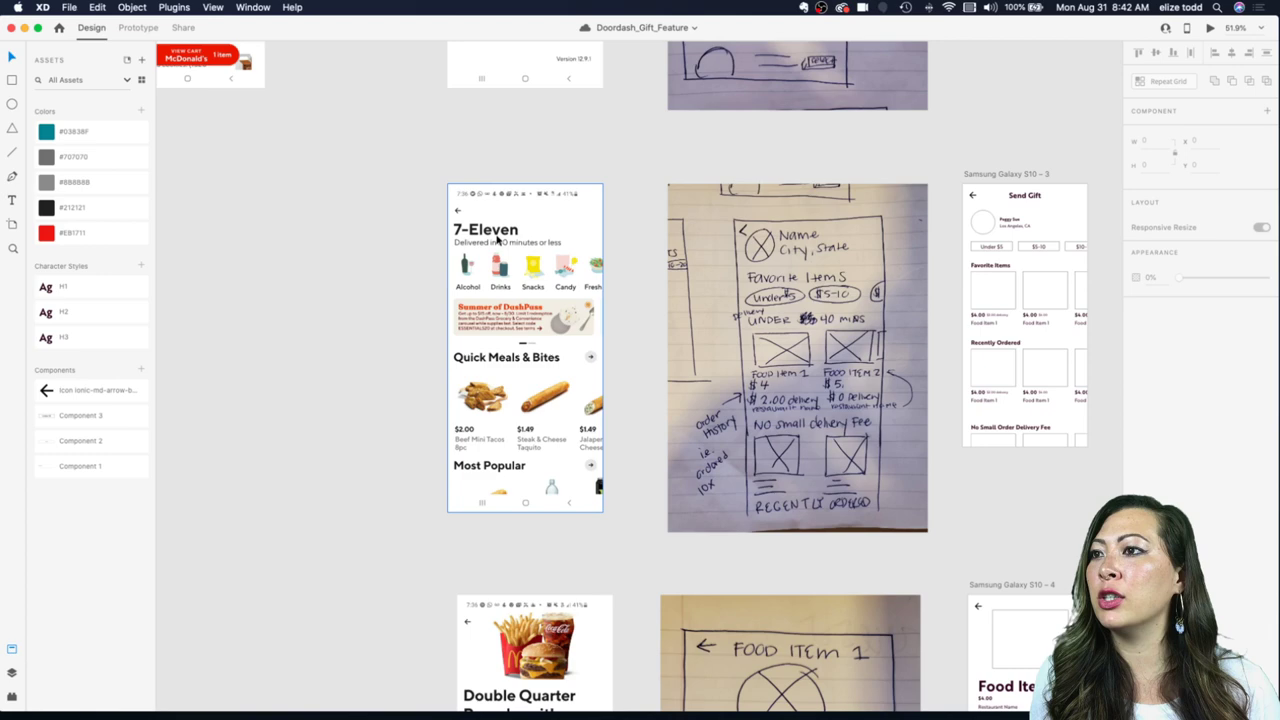
scroll(497, 237, down, 5)
scroll(492, 500, up, 8)
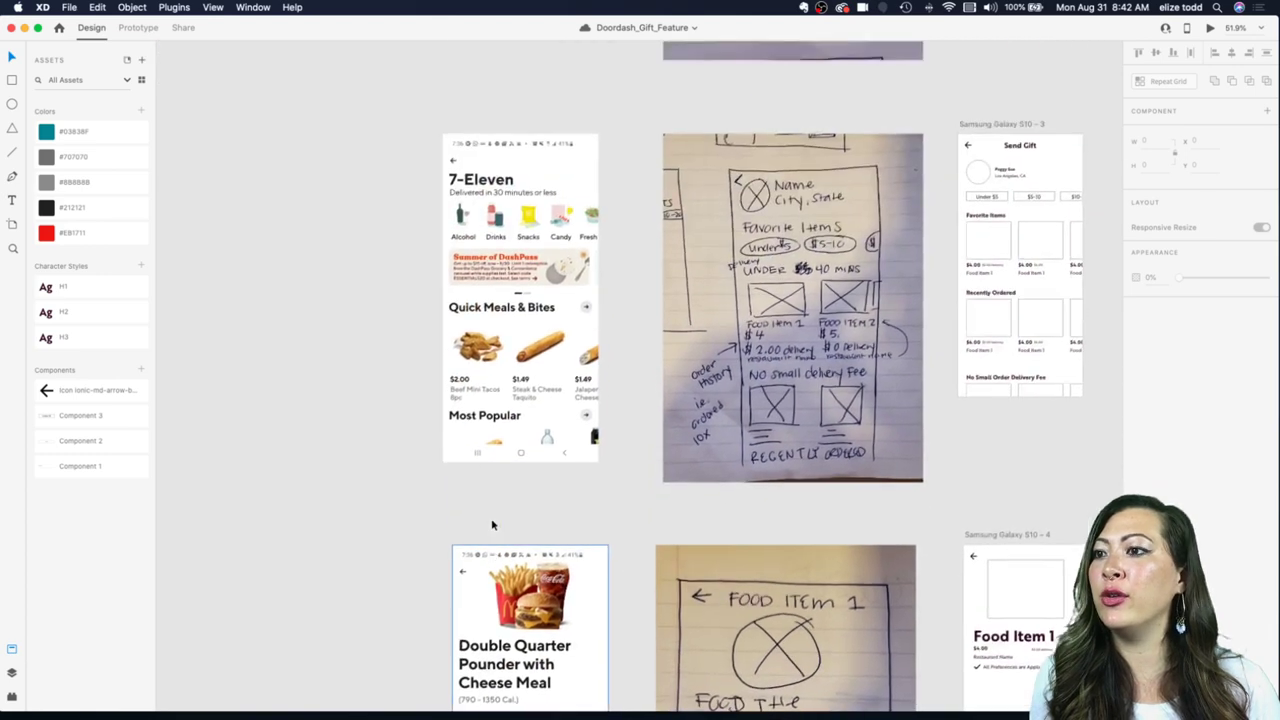
Step: Look over the food item and cart rows, and compare the home and Your Account screens with their wireframes
scroll(478, 395, down, 9)
scroll(478, 395, down, 5)
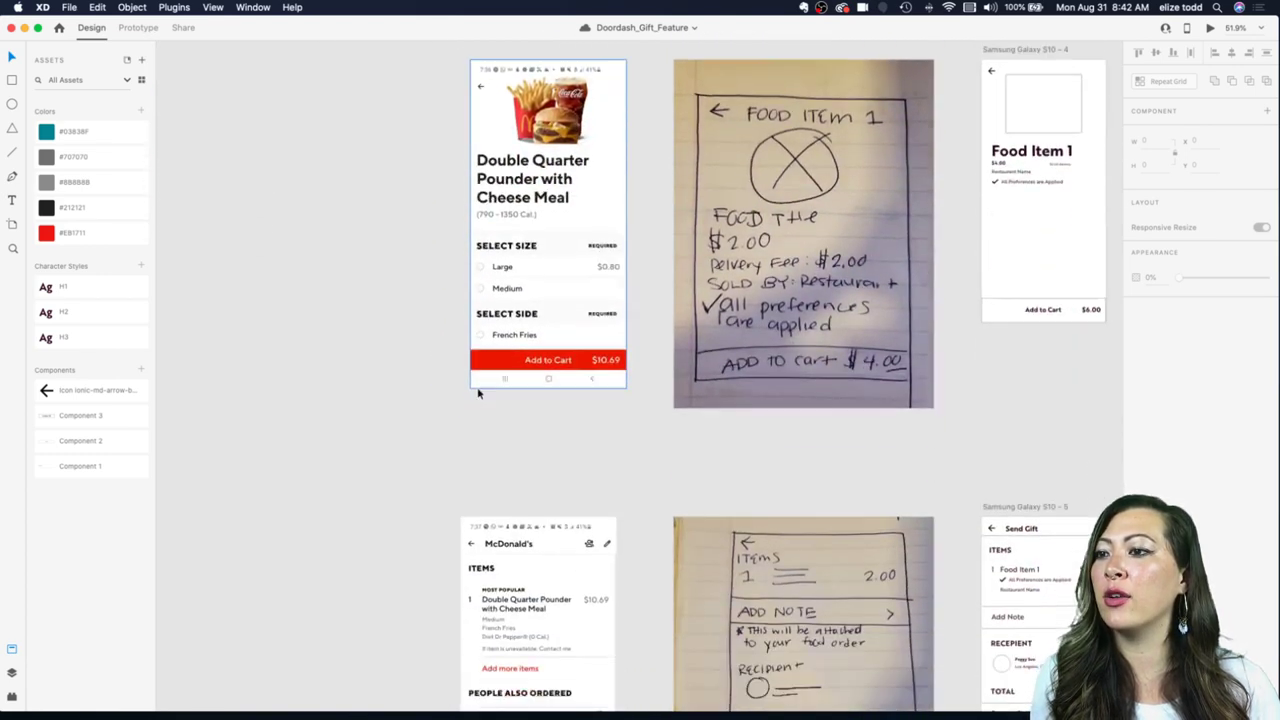
scroll(477, 391, down, 5)
scroll(478, 393, down, 5)
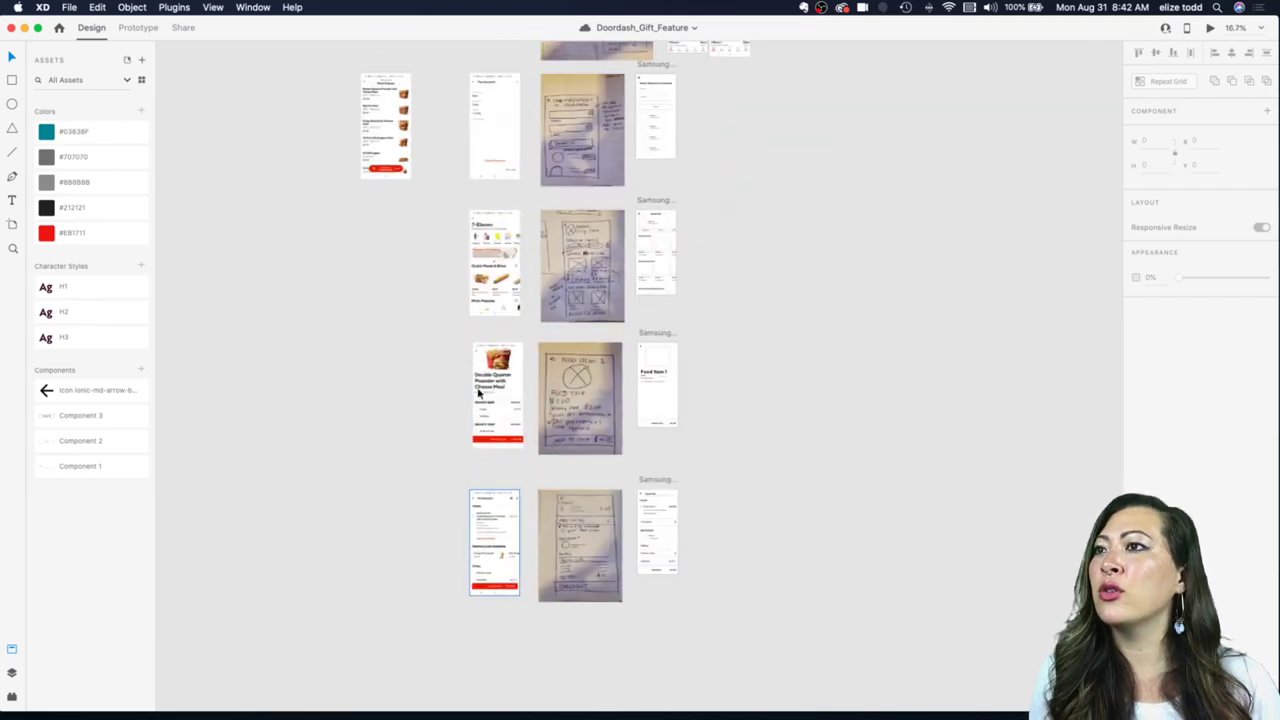
scroll(478, 393, up, 6)
scroll(478, 393, up, 5)
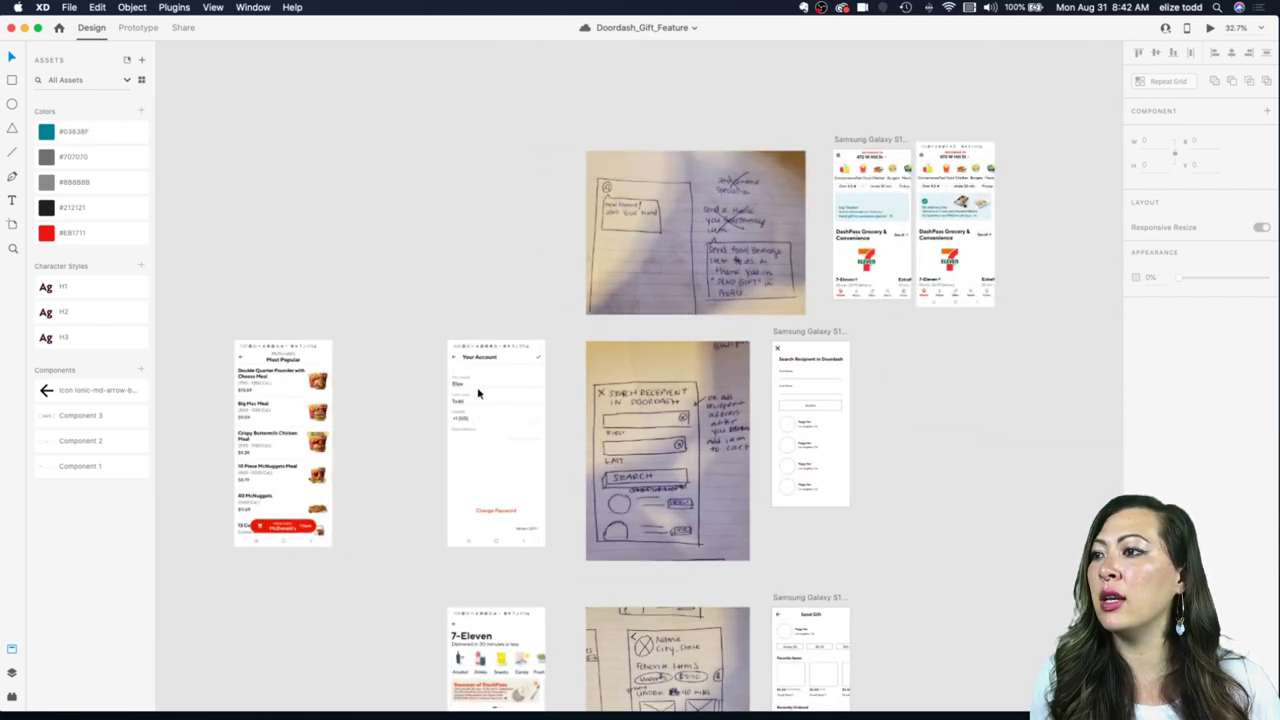
scroll(857, 238, up, 5)
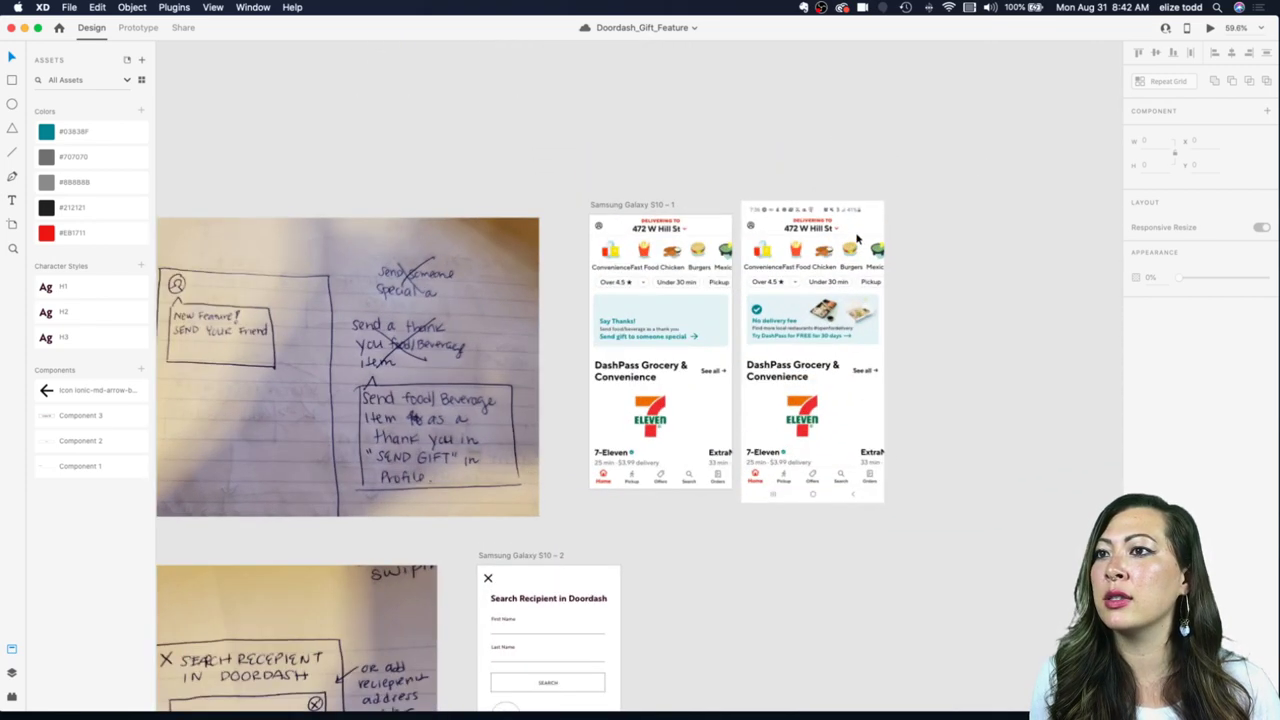
scroll(857, 238, down, 5)
scroll(857, 238, down, 3)
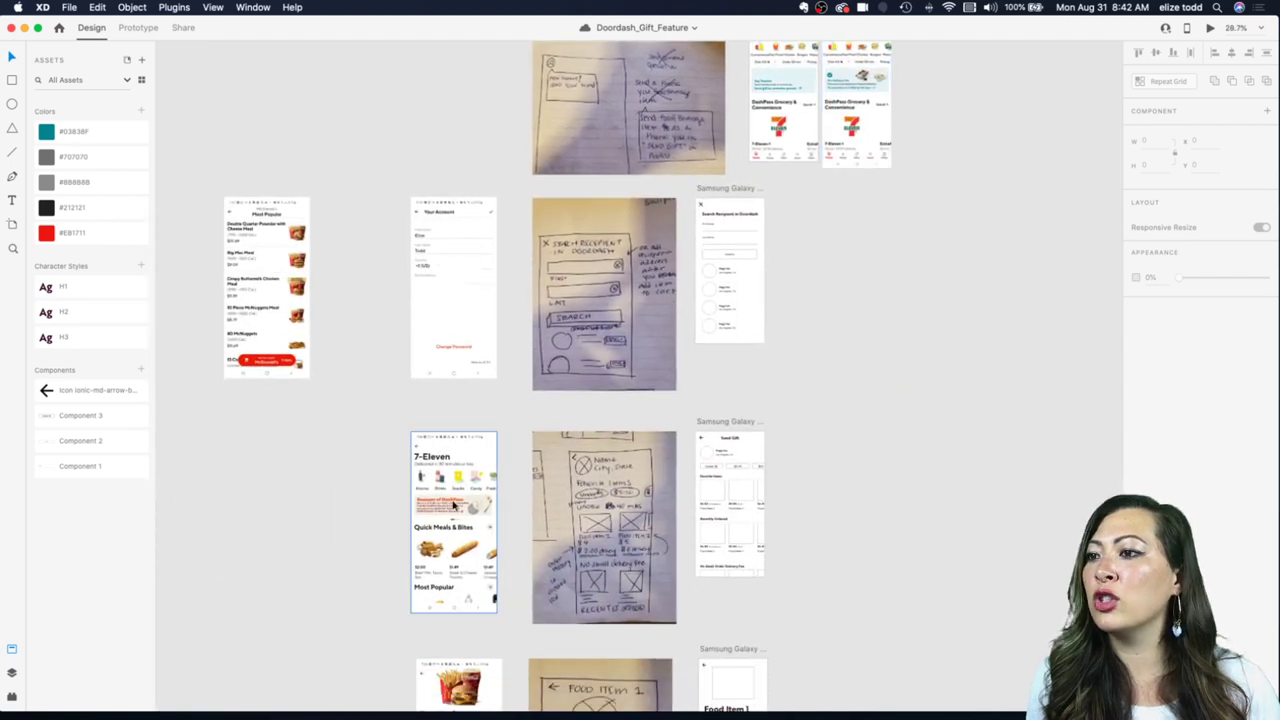
scroll(446, 486, up, 3)
scroll(446, 486, up, 3)
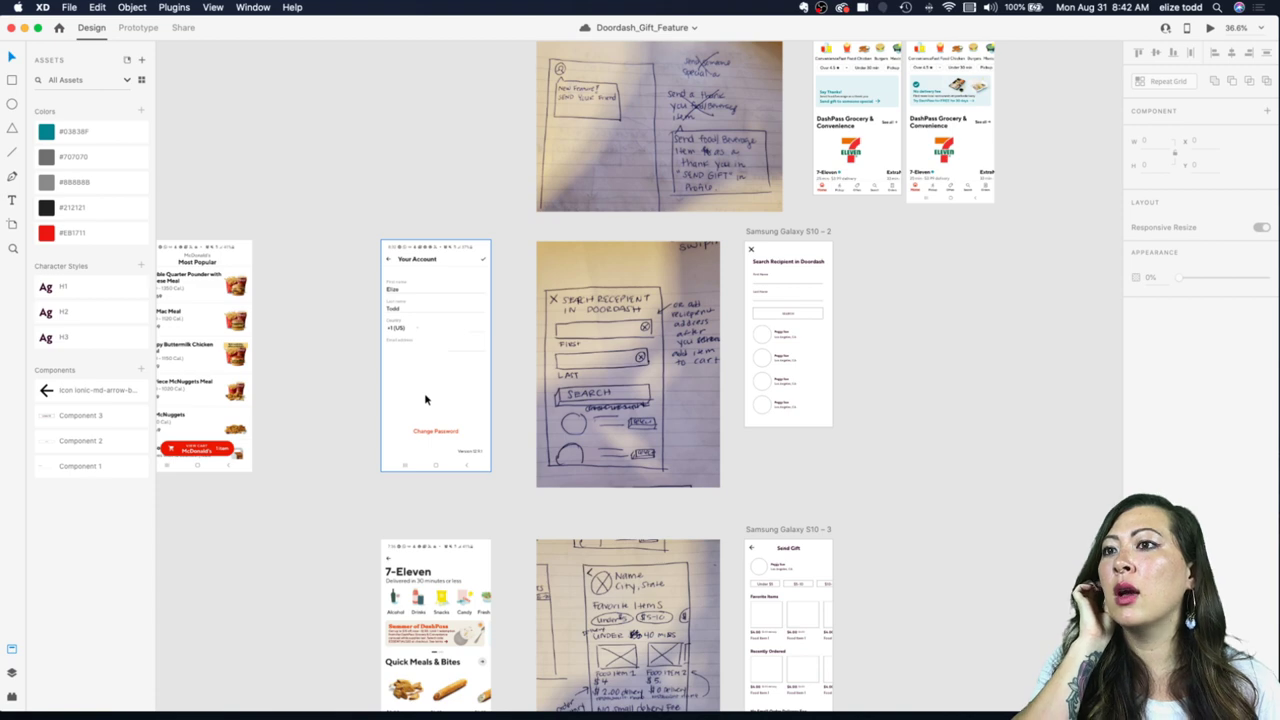
Step: Apply the H1 character style to the "Search Recipient in Doordash" heading on the Samsung Galaxy S10 – 2 artboard
click(787, 262)
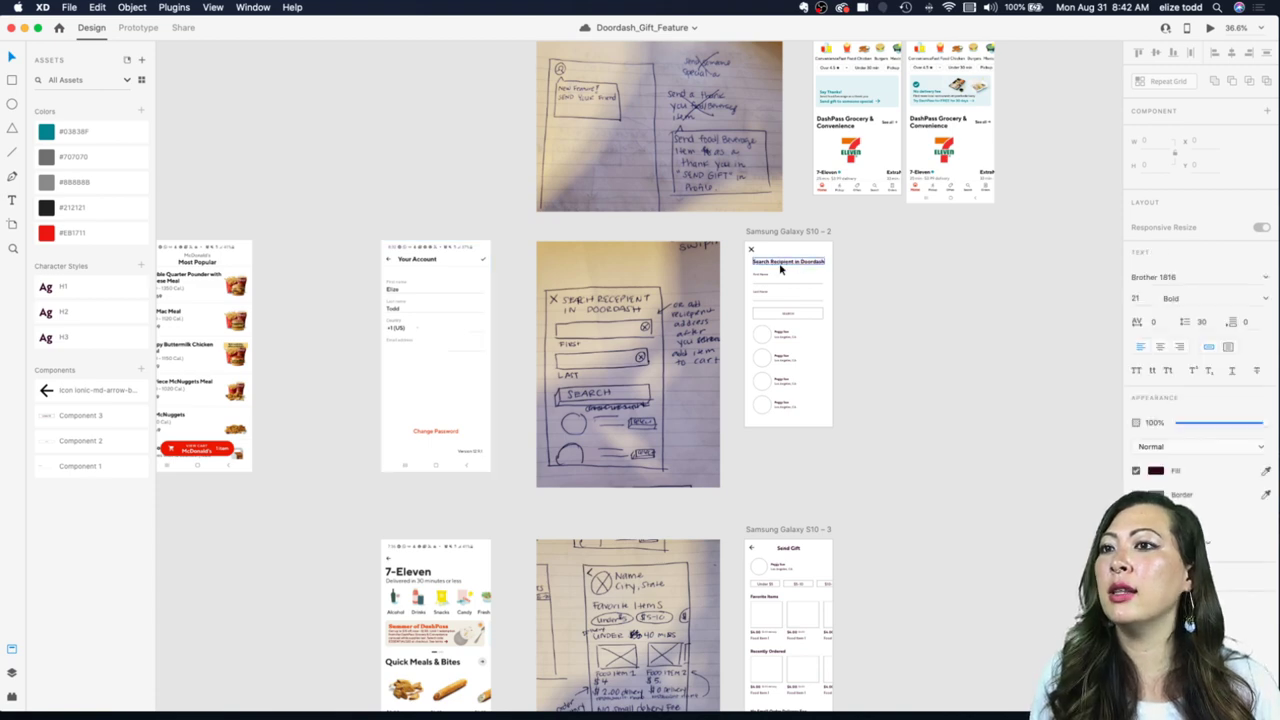
click(93, 294)
scroll(878, 271, up, 3)
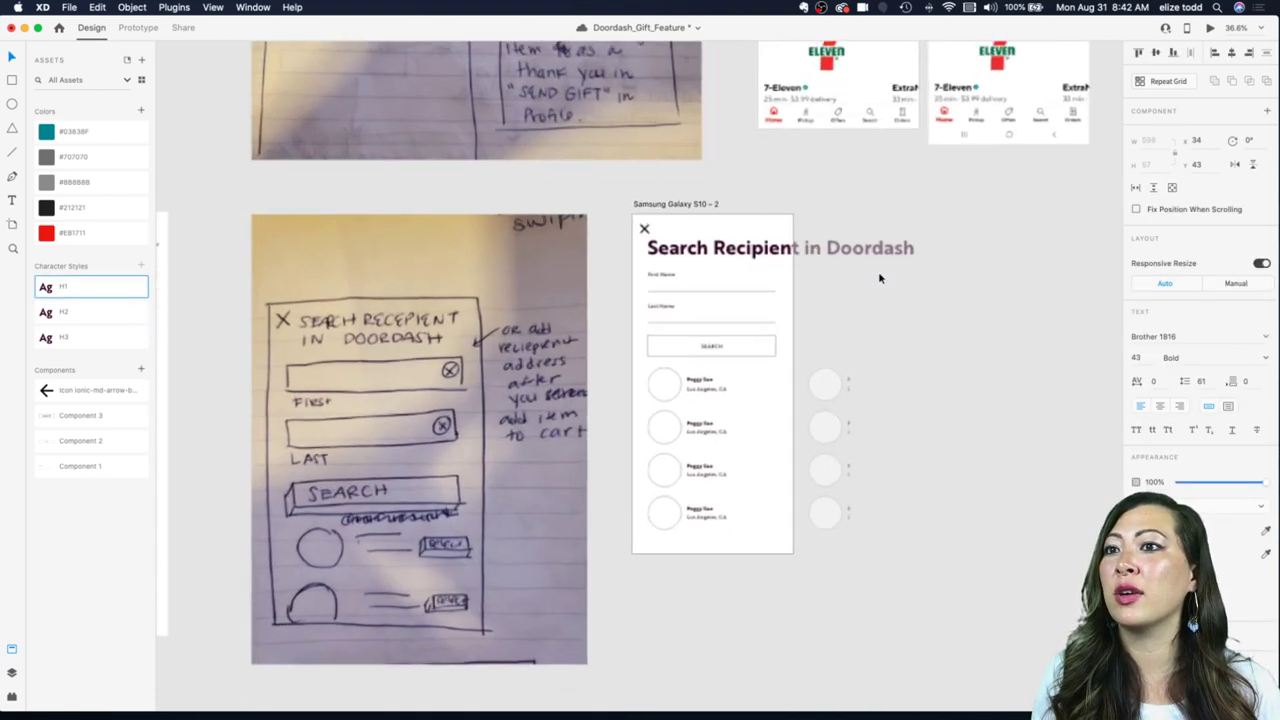
Step: Try to break the "Search Recipient in Doordash" heading onto a second line before "in Doordash"
right_click(681, 269)
click(770, 250)
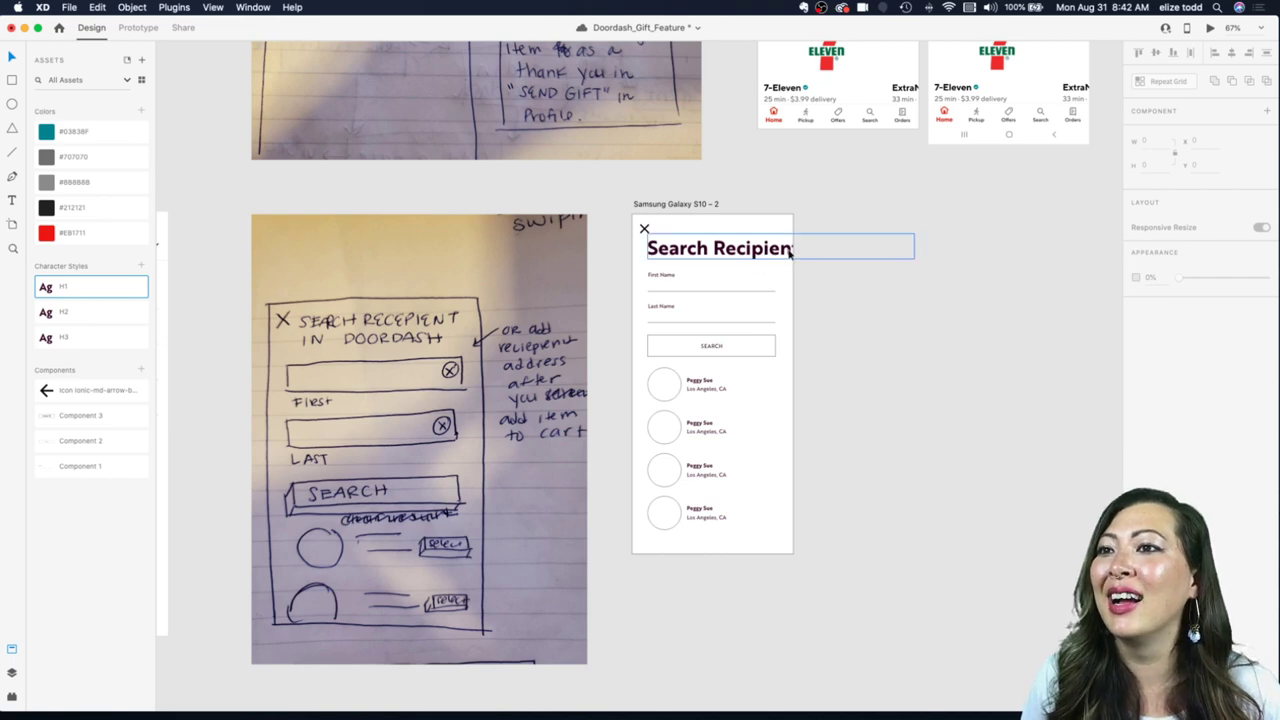
double_click(790, 252)
key(super+a)
click(805, 249)
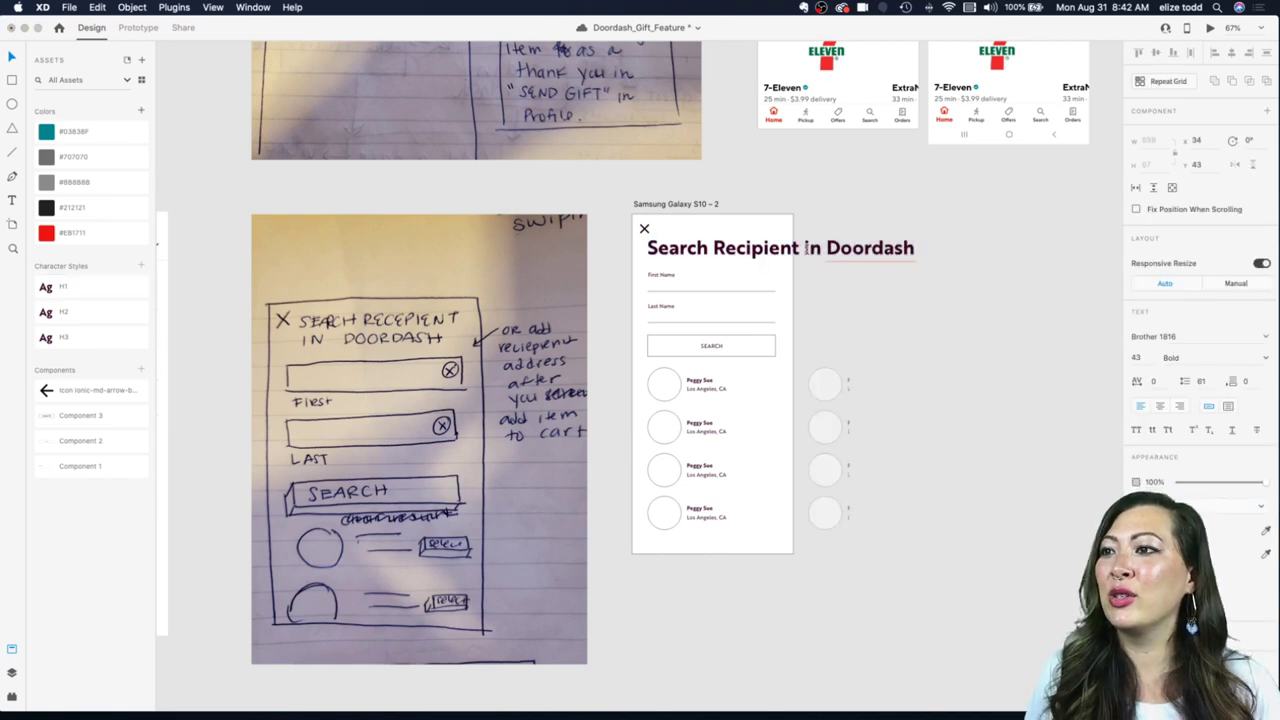
key(Return)
scroll(674, 289, down, 3)
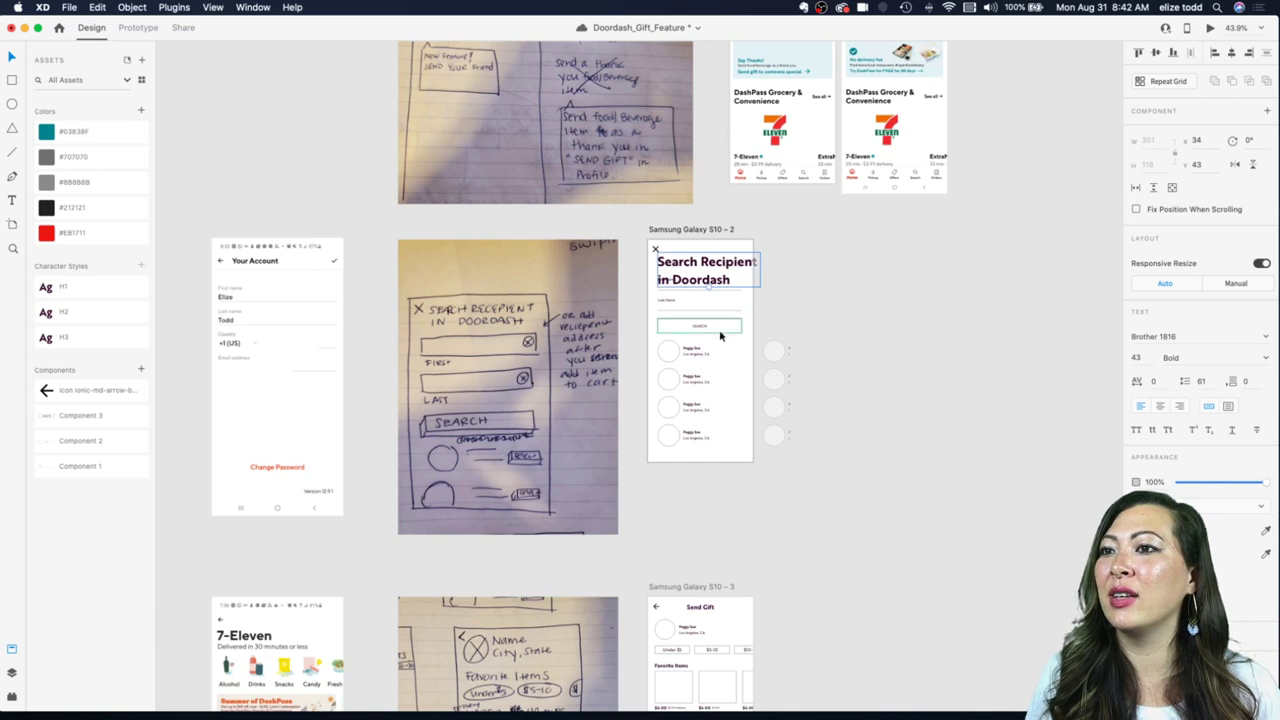
Step: Undo the heading's line break and move the name fields, Search button and recipient list down to Y 188
drag(662, 351, 782, 458)
key(super+z)
key(super+z)
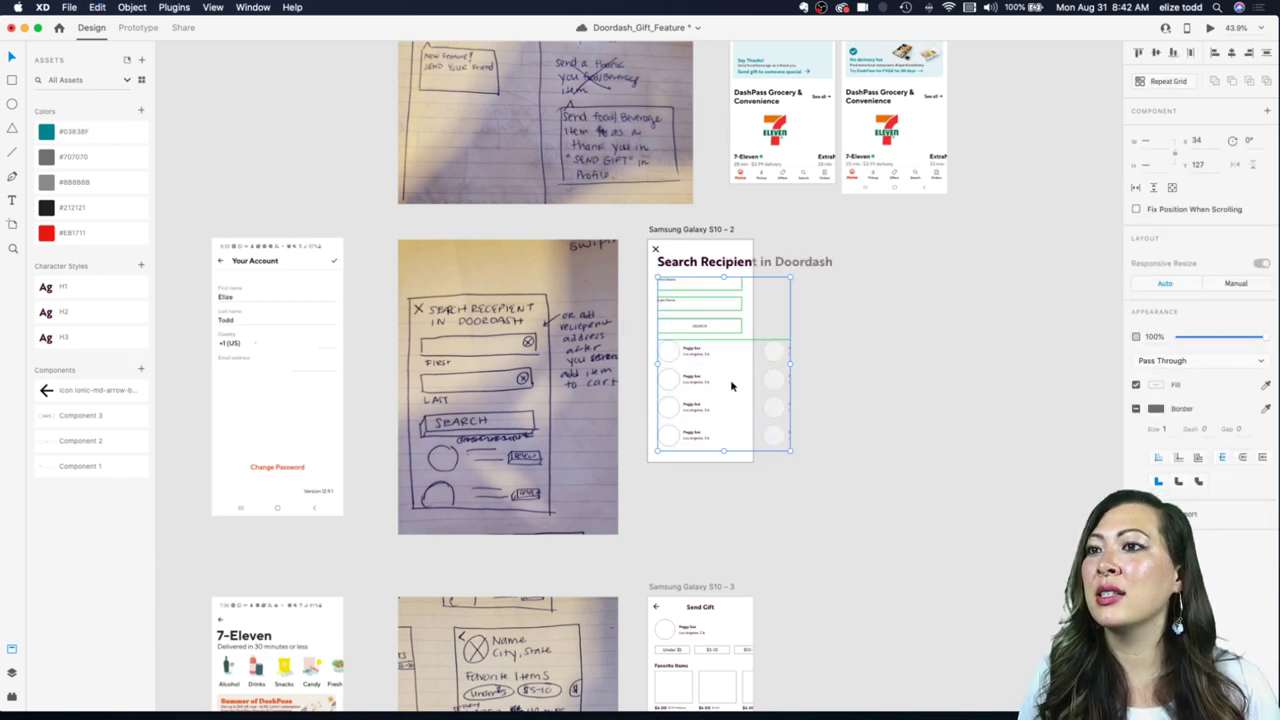
scroll(670, 290, down, 5)
scroll(670, 290, left, 5)
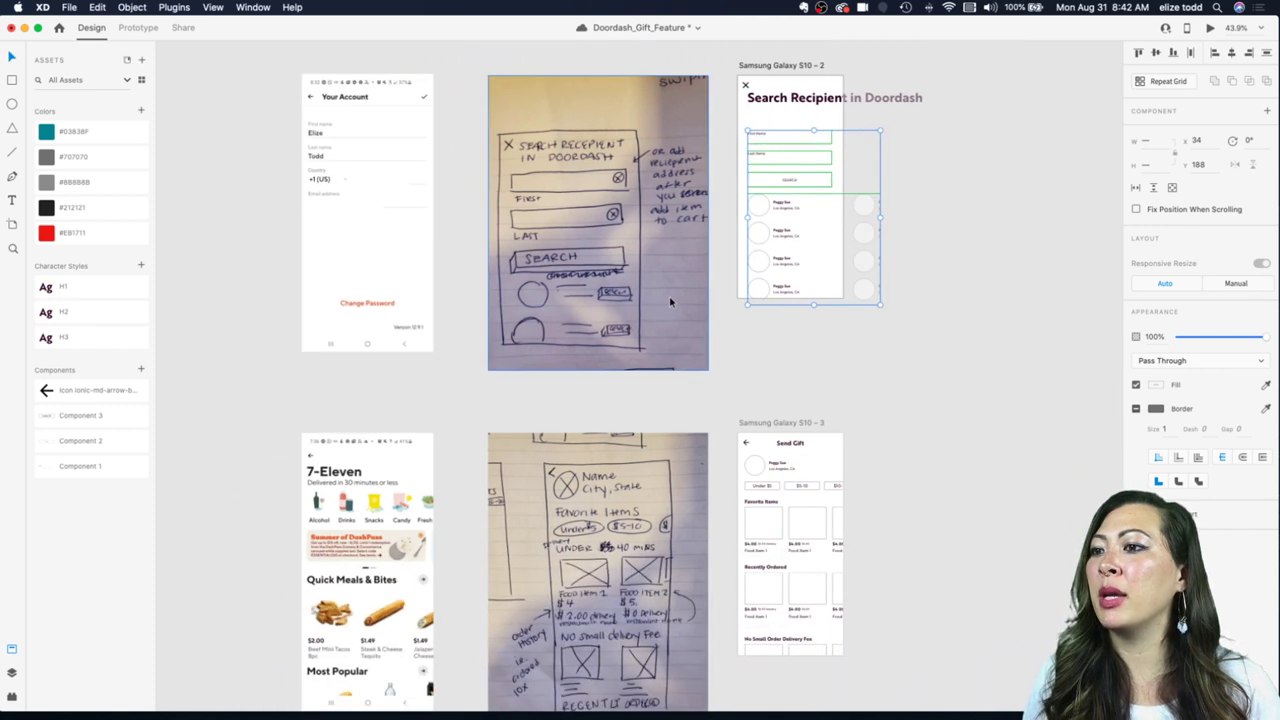
Step: Place the 7-Eleven reference screenshot beside the Samsung Galaxy S10 – 2 artboard and open its heading text for editing
drag(353, 512, 995, 134)
click(818, 160)
scroll(1057, 160, up, 10)
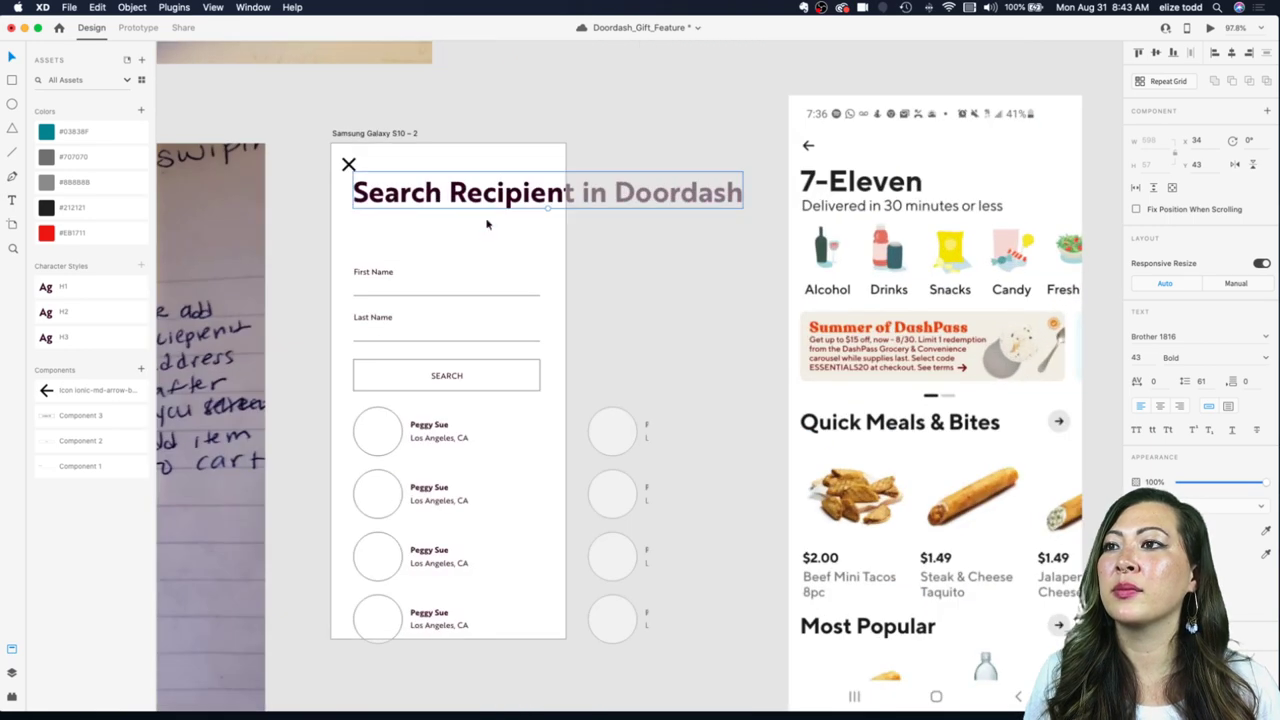
Step: Overlay the "Search Recipient in Doordash" heading on the reference's 7-Eleven heading to compare their sizes, and return it to its artboard
drag(1051, 204, 966, 209)
drag(434, 192, 840, 187)
scroll(840, 187, up, 10)
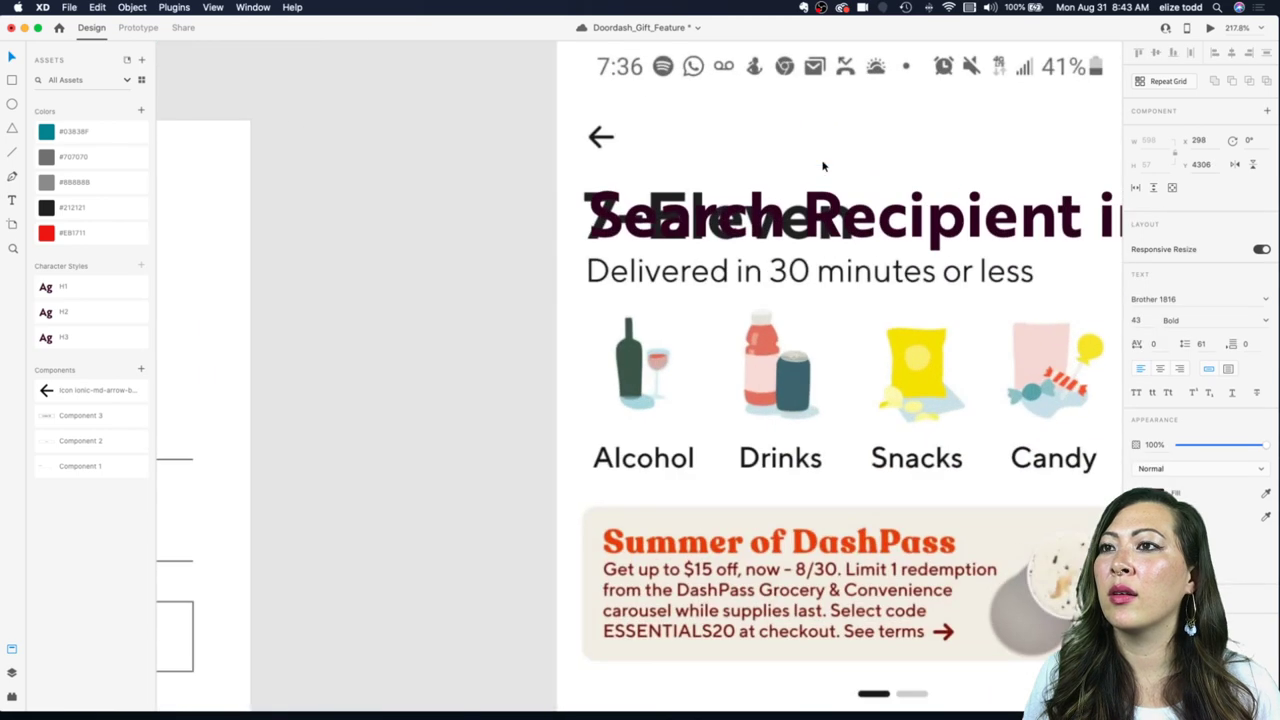
scroll(581, 266, up, 5)
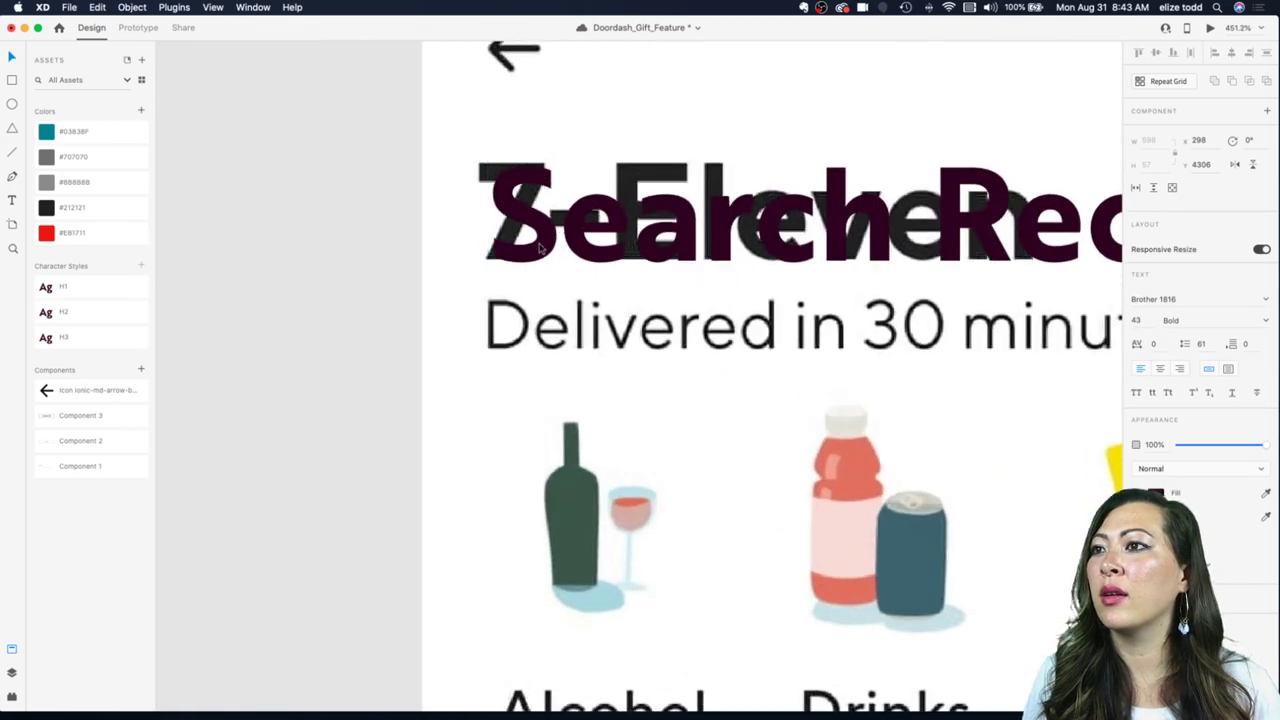
scroll(541, 249, down, 15)
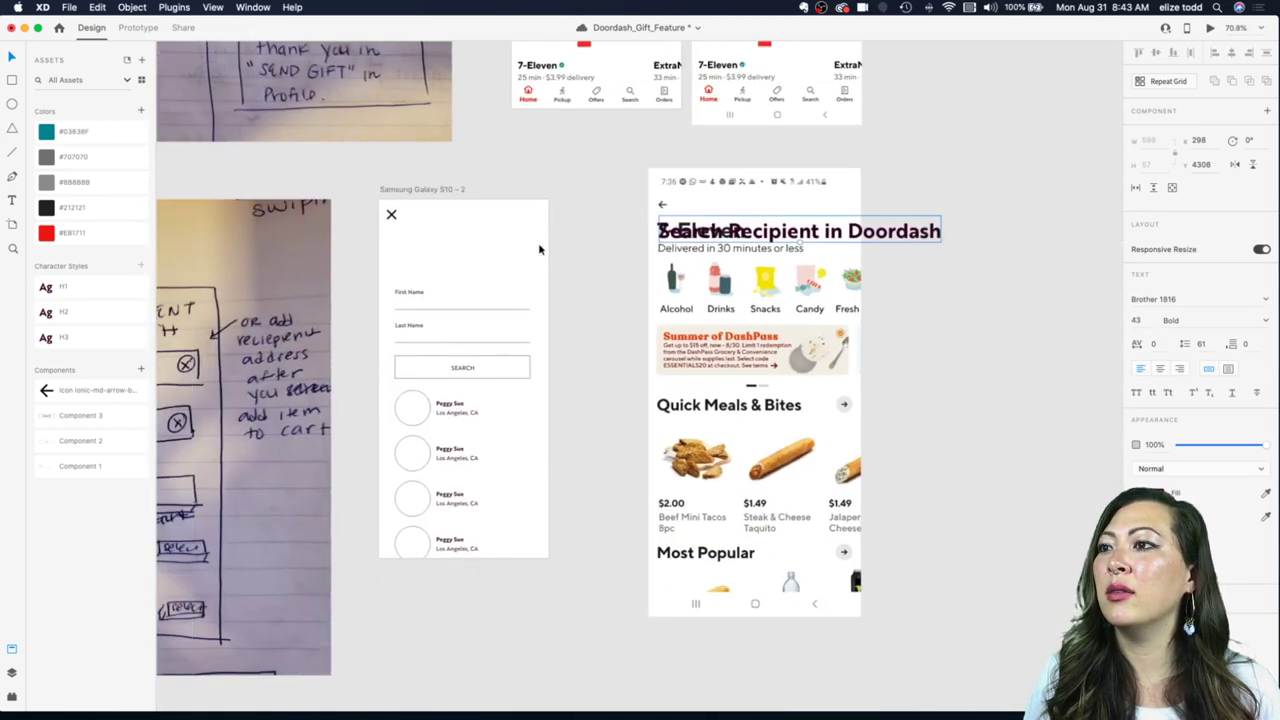
drag(774, 209, 545, 226)
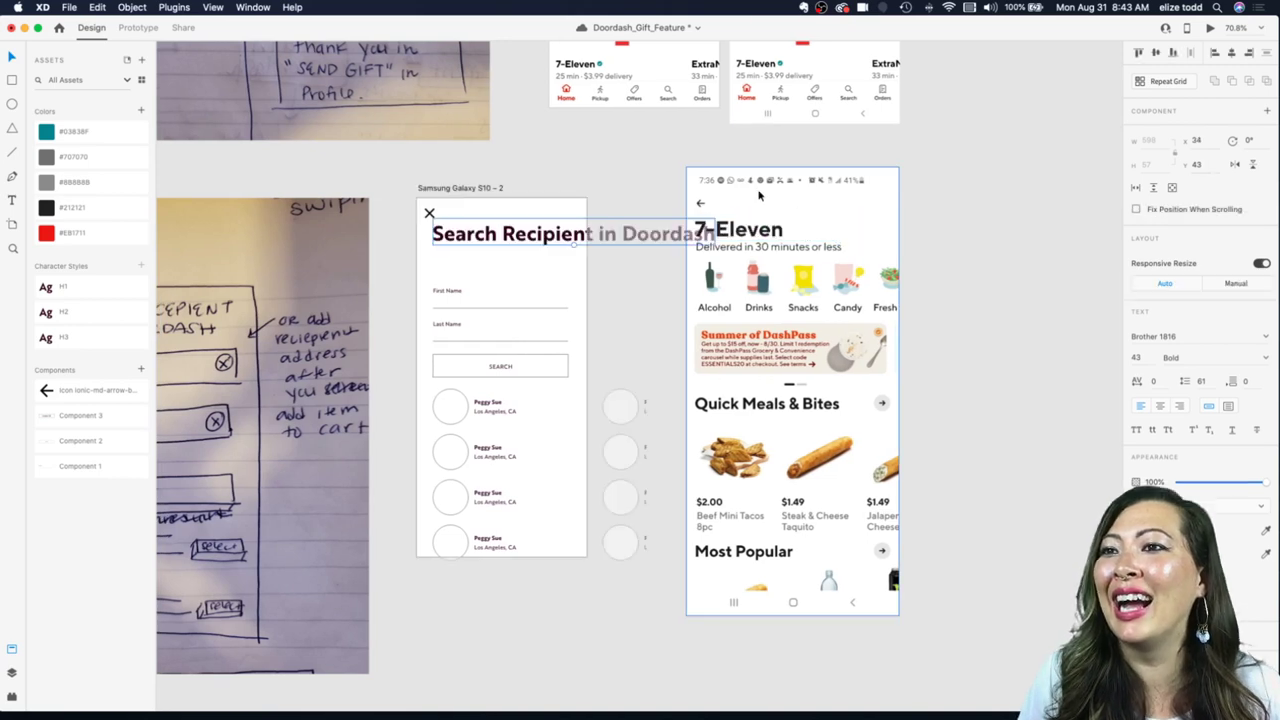
Step: Shrink the "Search Recipient in Doordash" heading to size 36 at X 17, Y 55 and break its line before "in Doordash"
double_click(536, 221)
key(Escape)
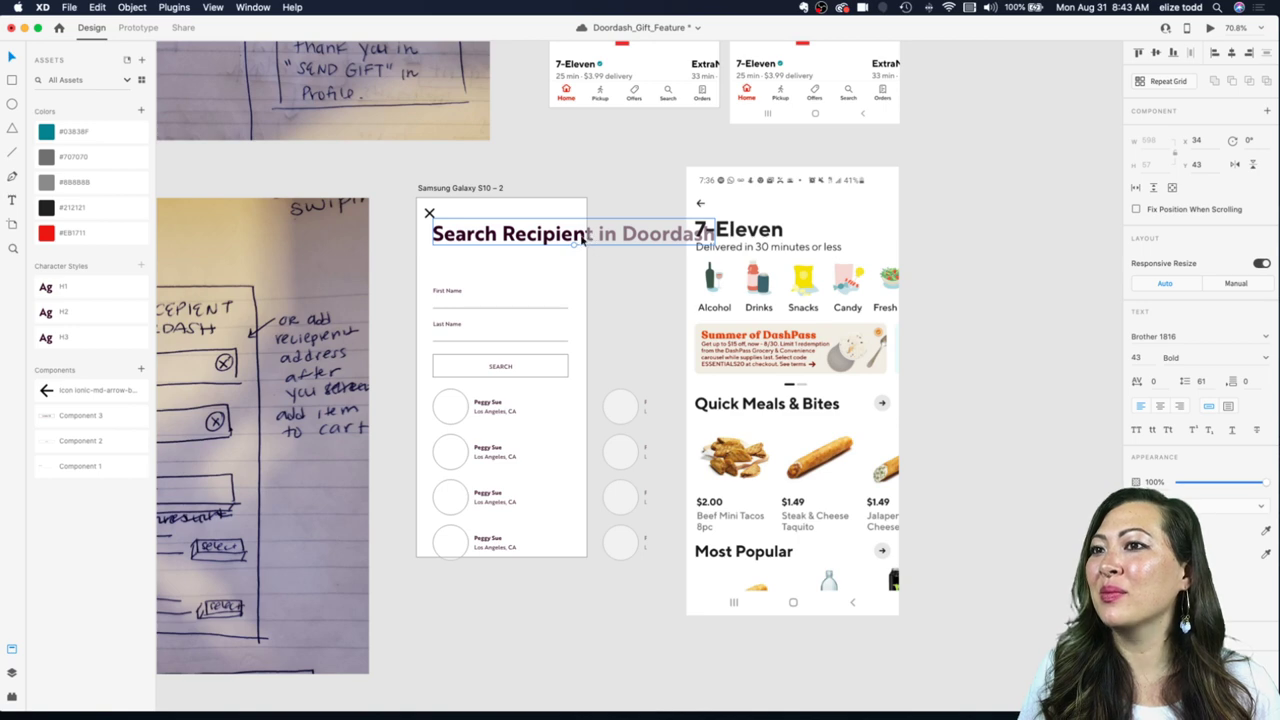
scroll(581, 240, down, 5)
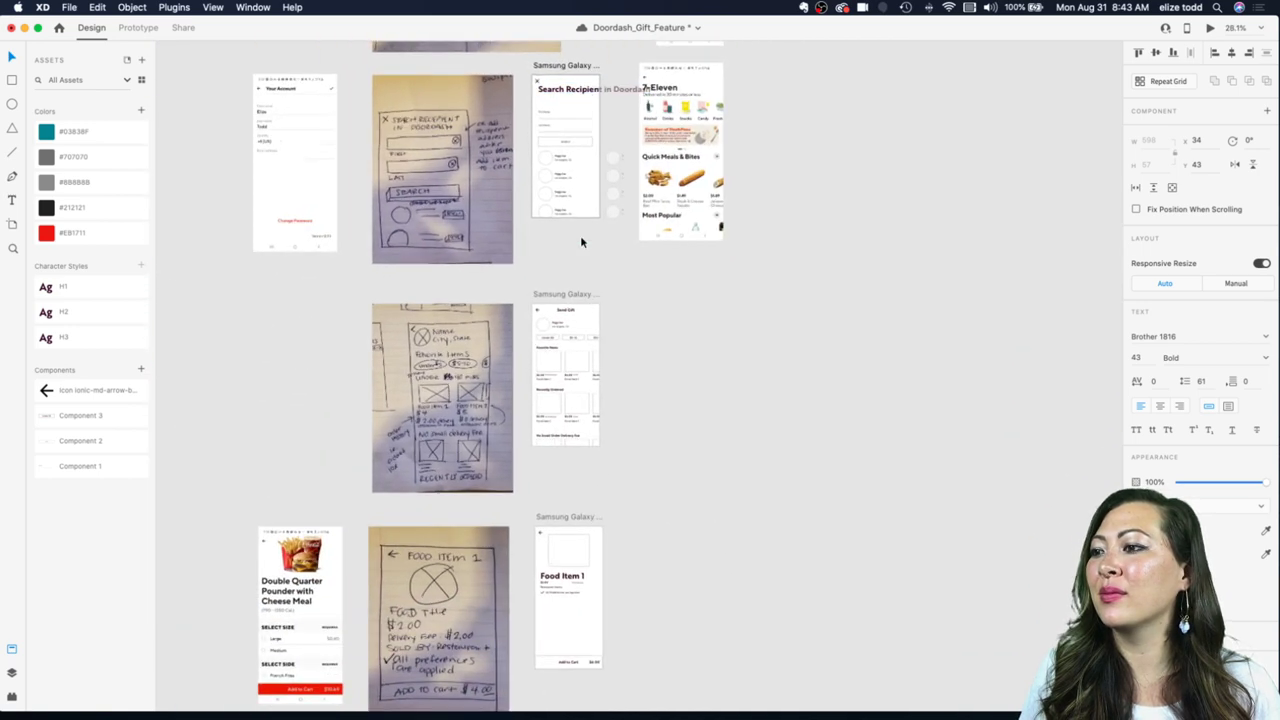
scroll(580, 240, up, 3)
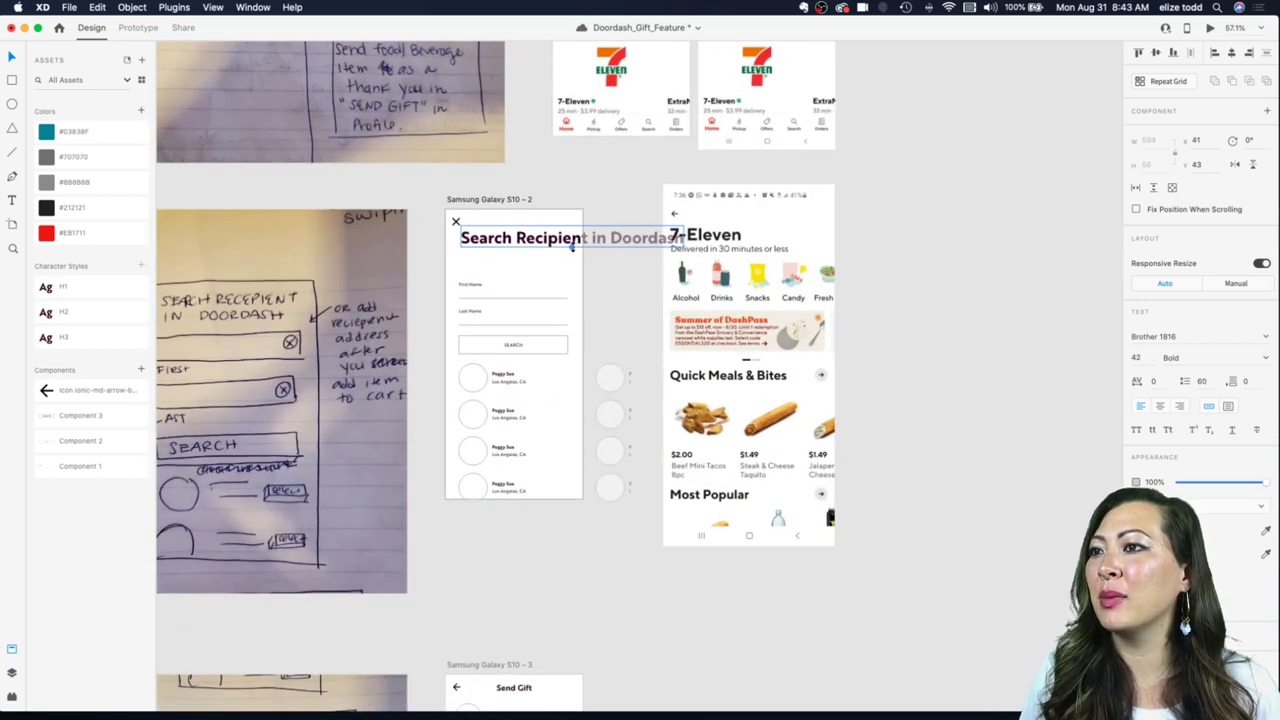
drag(572, 247, 525, 245)
double_click(528, 244)
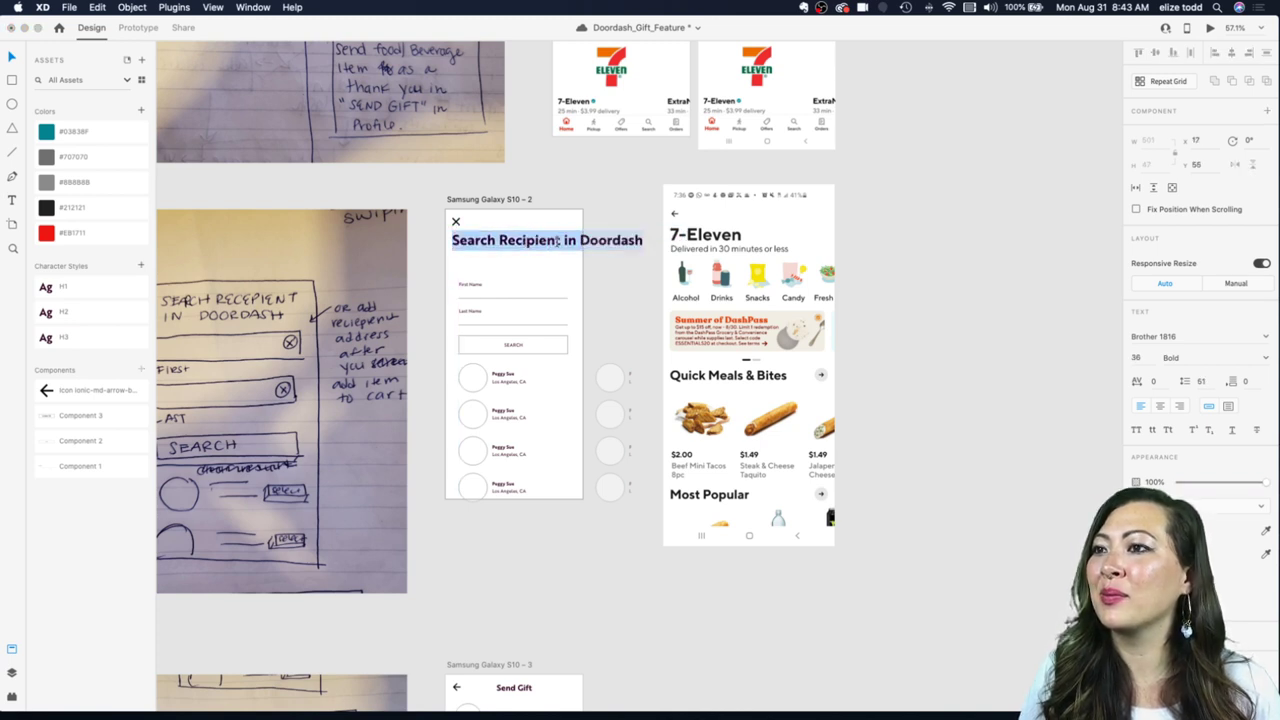
click(563, 241)
key(Return)
key(Escape)
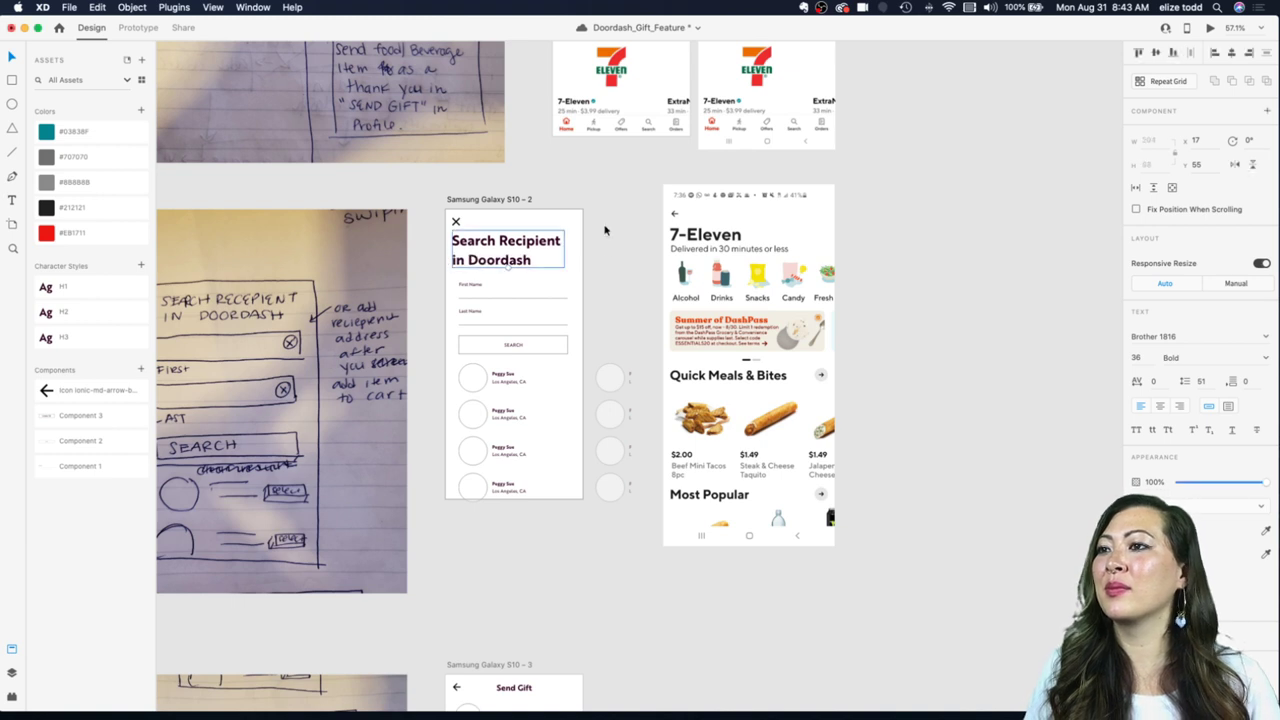
Step: Add a vertical guide at about X 16 along the left margin of the Samsung Galaxy S10 – 2 artboard
scroll(499, 241, up, 2)
scroll(499, 241, up, 1)
drag(452, 243, 437, 211)
scroll(436, 203, up, 5)
scroll(437, 211, up, 5)
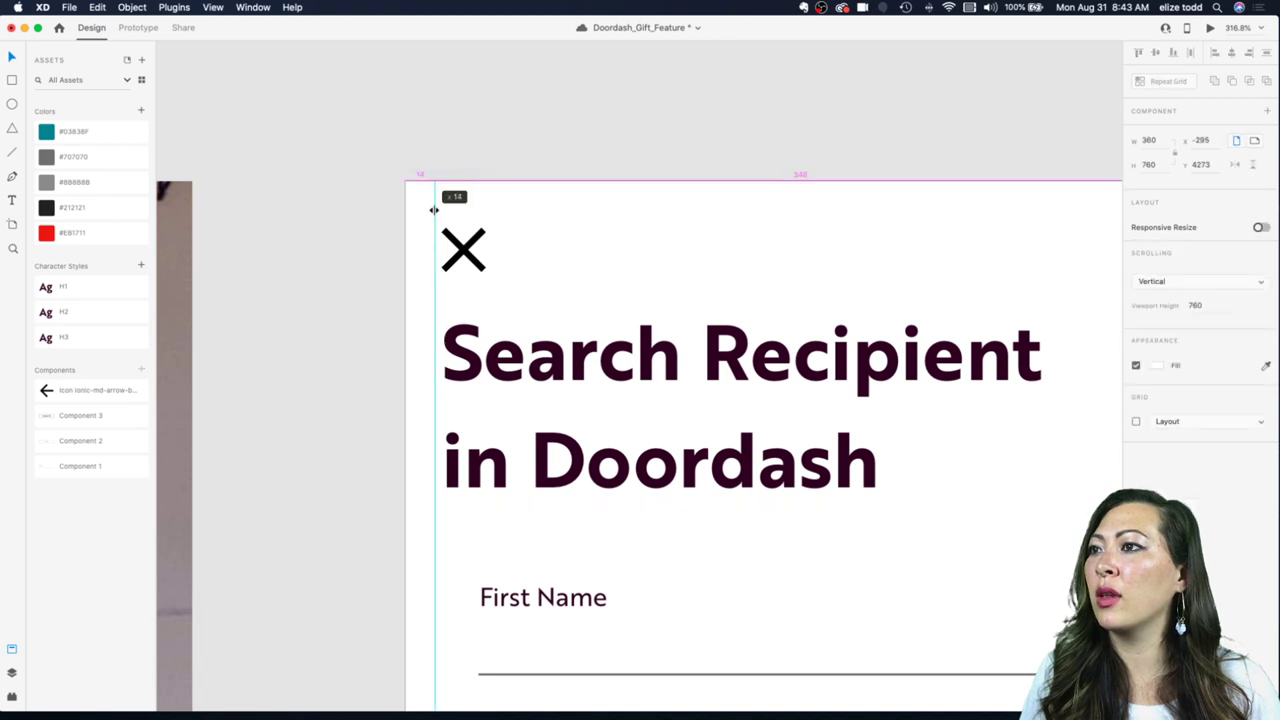
drag(434, 210, 440, 204)
scroll(437, 209, up, 5)
scroll(440, 207, down, 5)
Step: Align the close icon, the heading and the First Name field to the left margin guide at X 16
click(462, 243)
scroll(462, 243, down, 3)
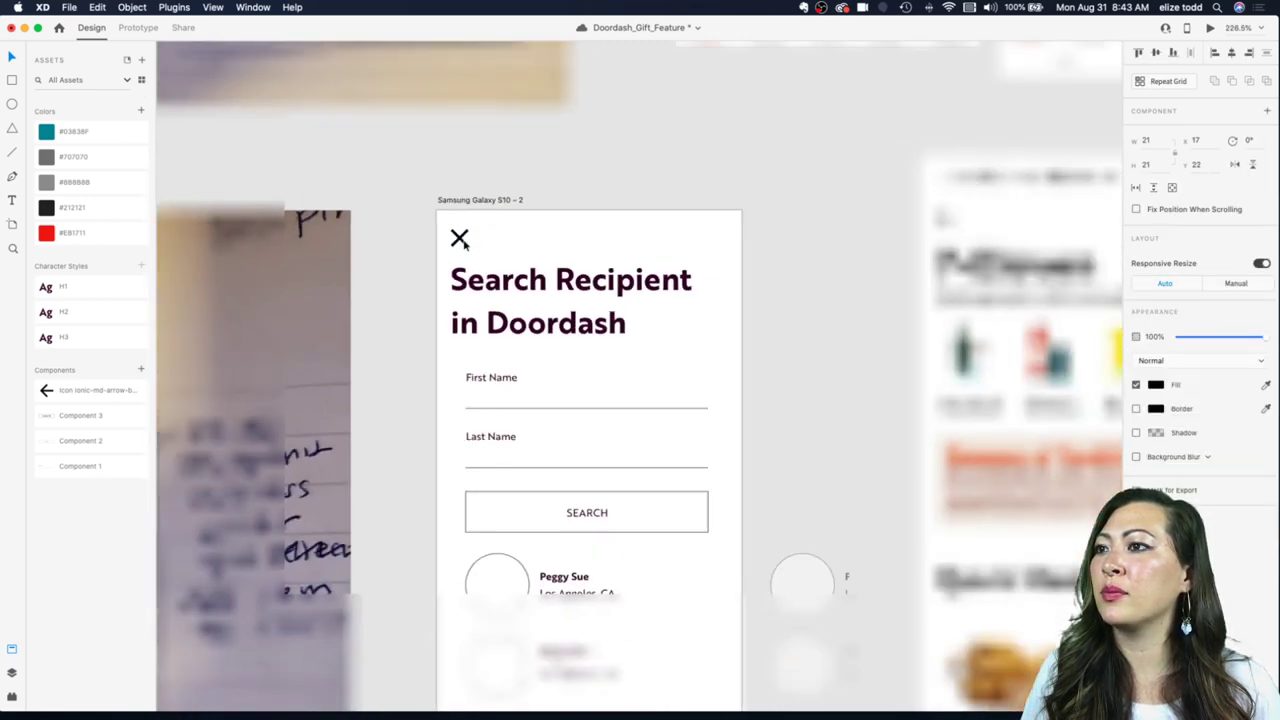
click(465, 284)
drag(469, 282, 468, 282)
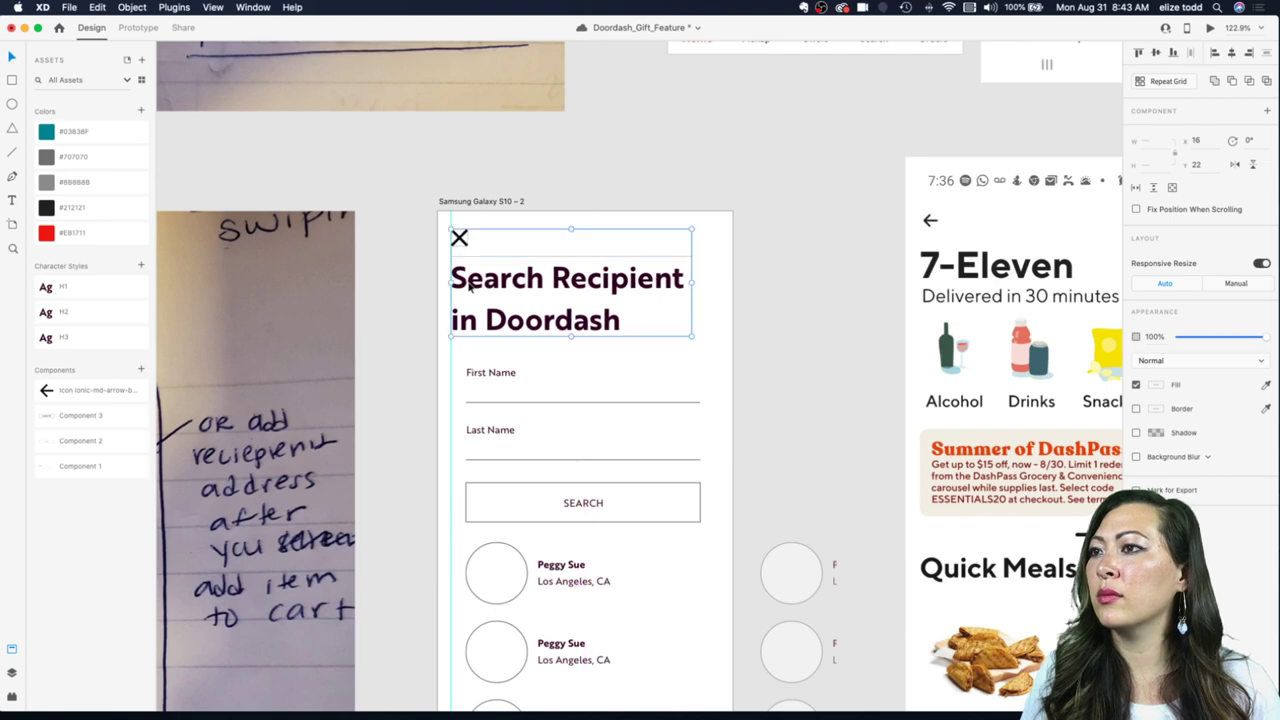
click(534, 199)
scroll(503, 378, down, 3)
click(502, 374)
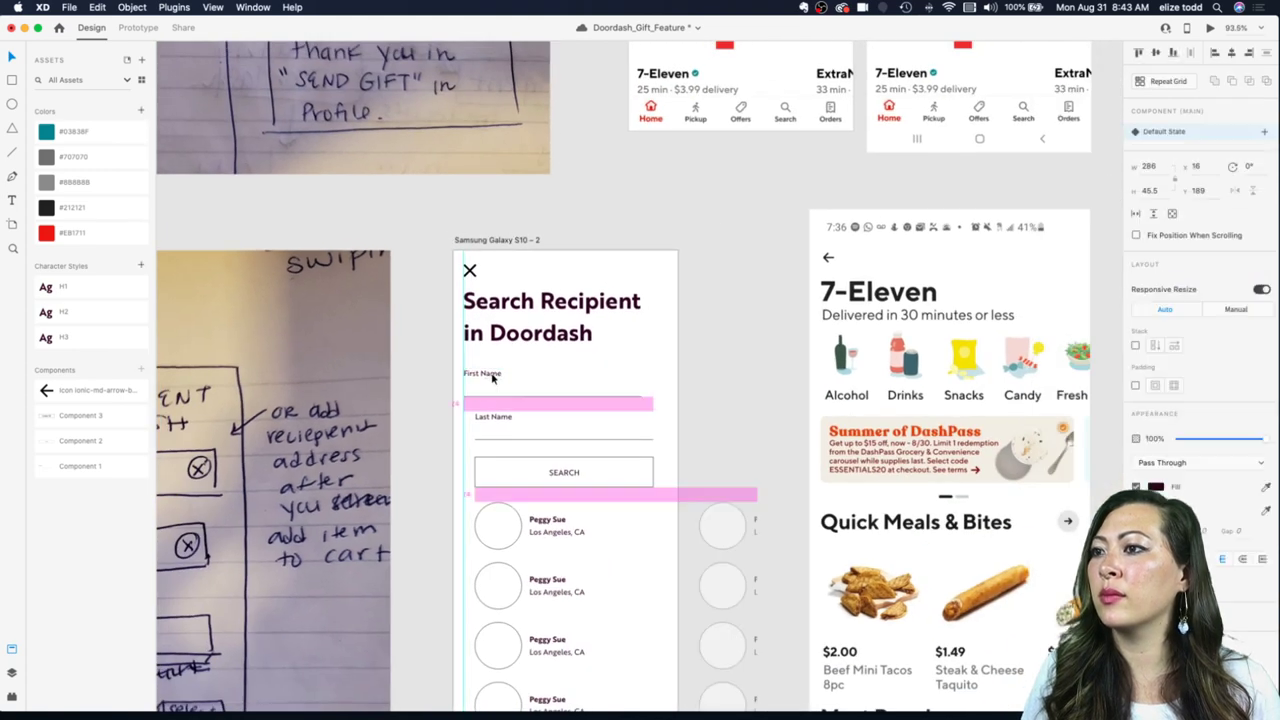
Step: Try to pull a second vertical guide out of the artboard's edge for the right margin
mouse_move(455, 265)
mouse_down()
mouse_move(516, 265)
mouse_move(464, 265)
mouse_up()
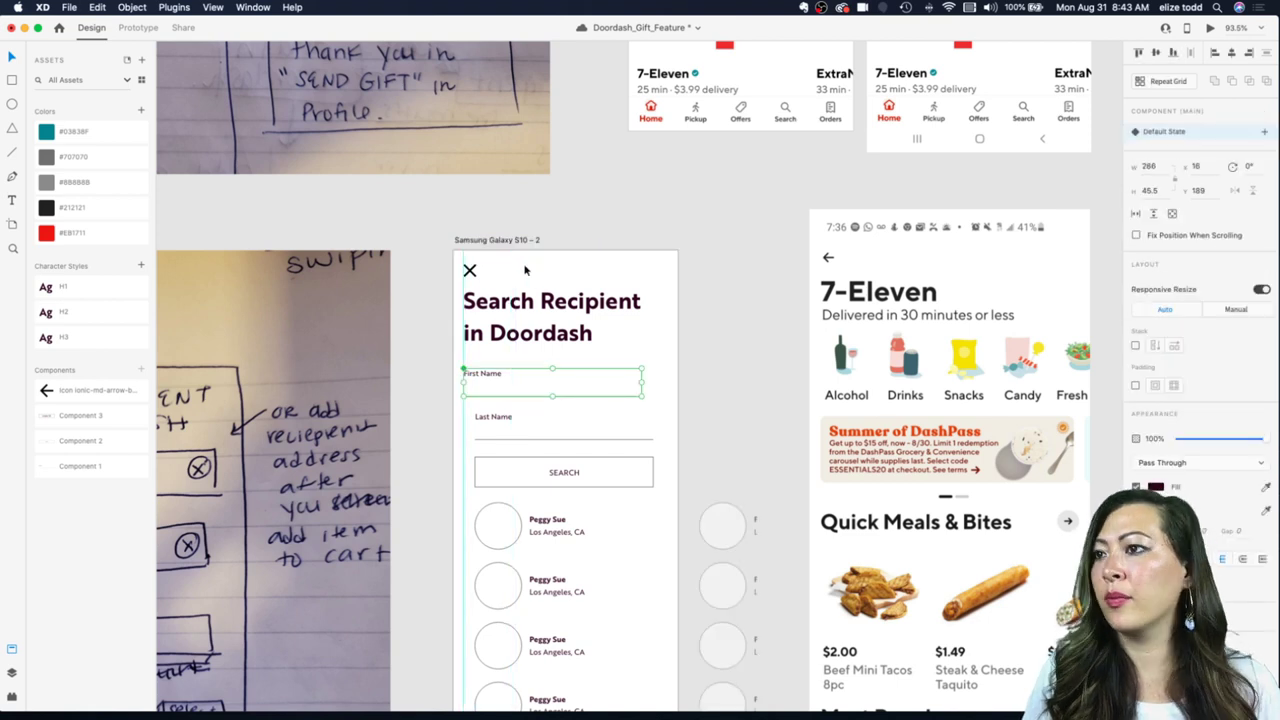
click(680, 290)
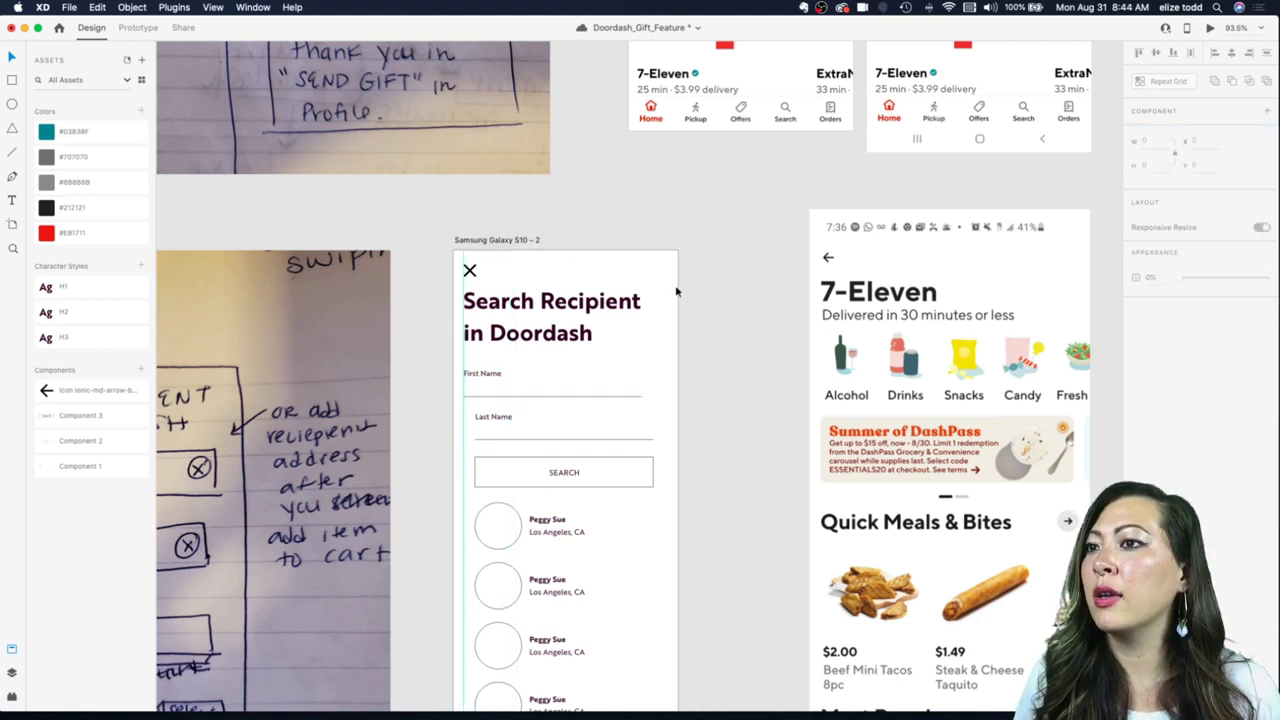
click(470, 241)
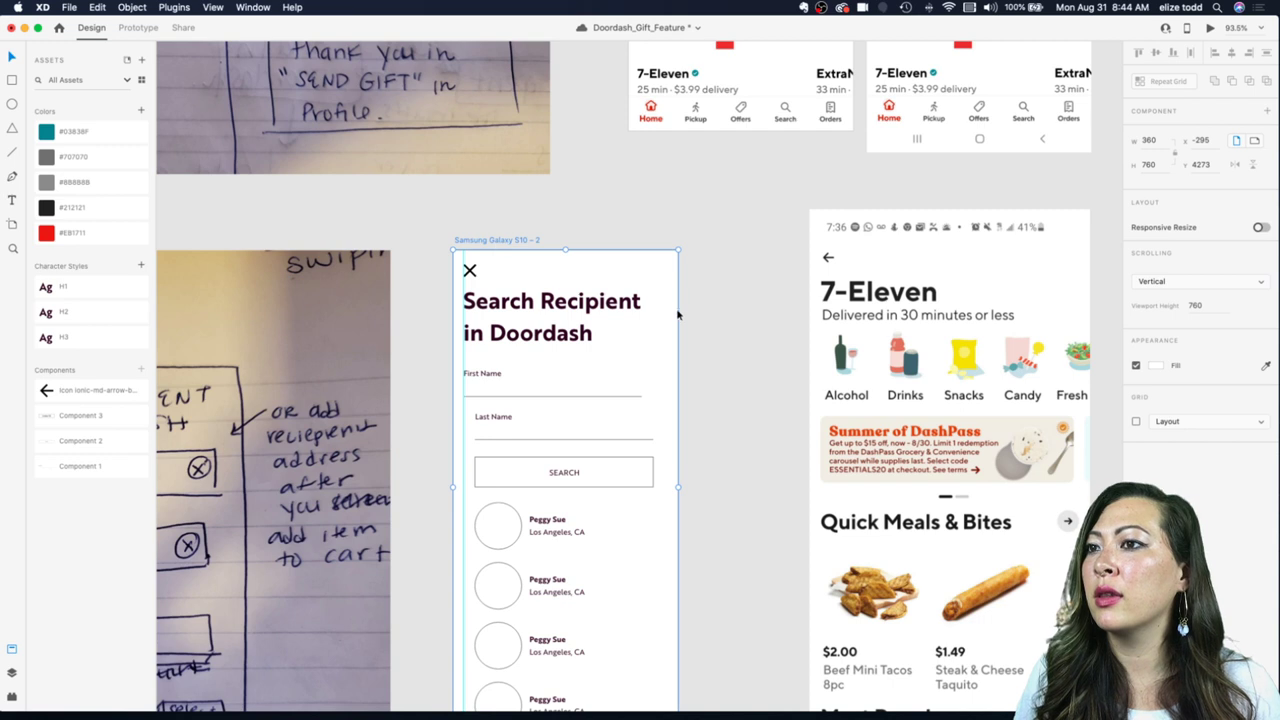
click(679, 324)
drag(673, 469, 538, 290)
click(486, 232)
click(476, 242)
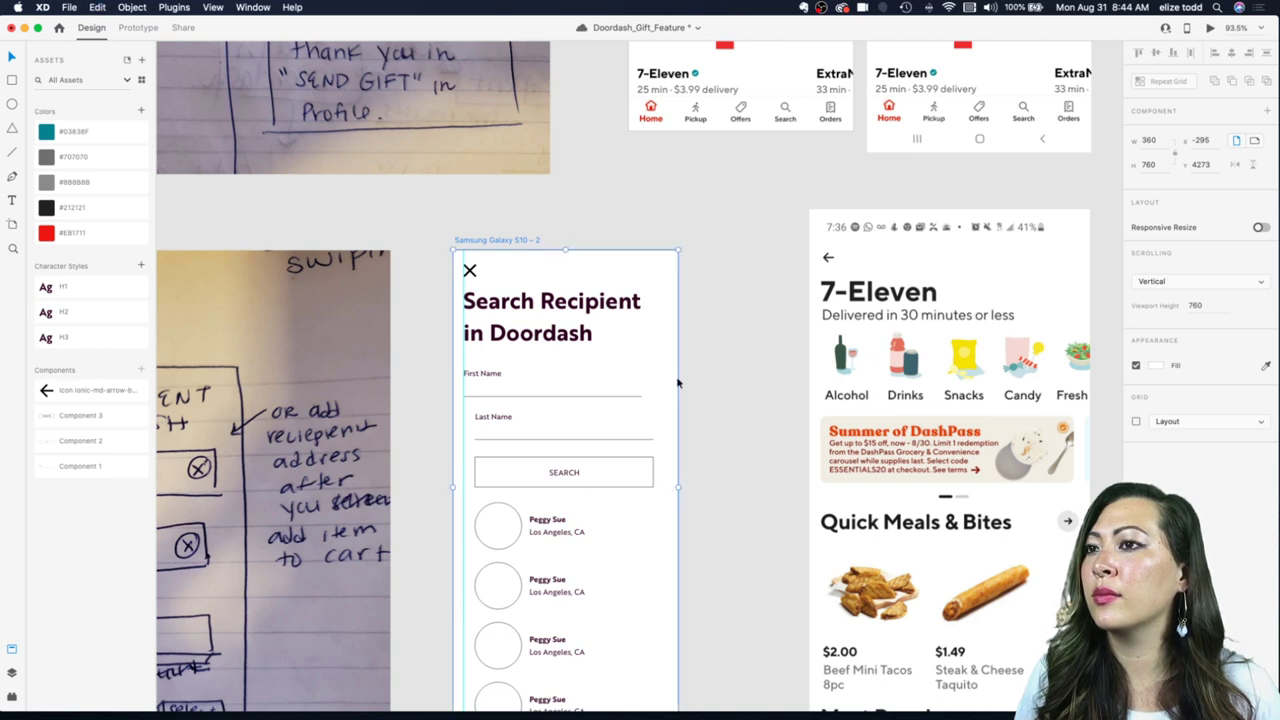
click(678, 318)
click(536, 241)
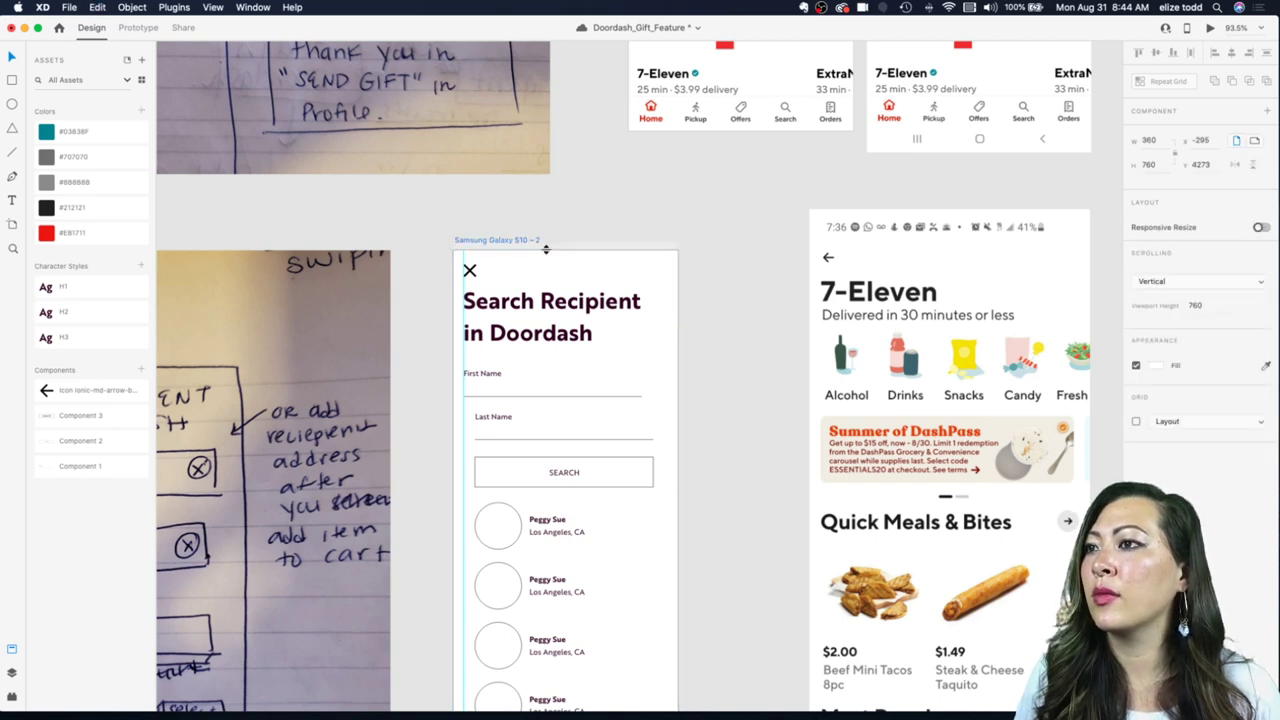
click(478, 264)
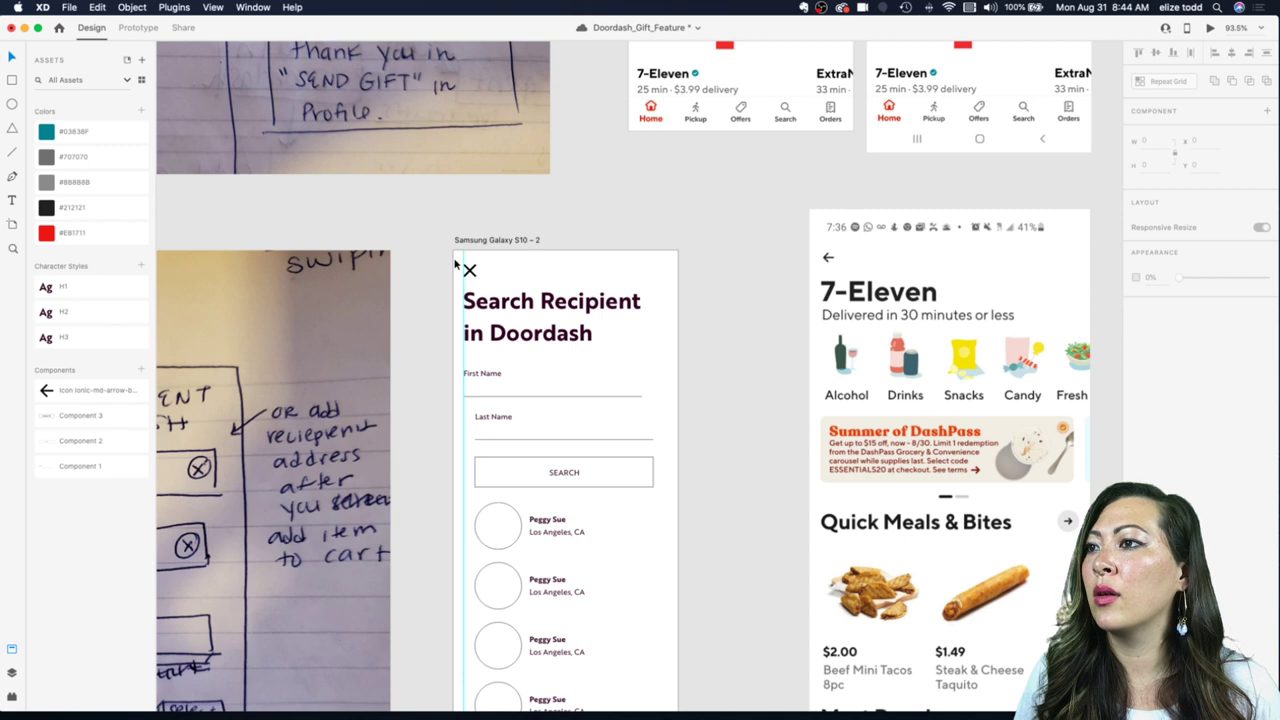
drag(451, 259, 700, 274)
Step: Add a second vertical guide along the artboard's right margin, mirroring the left one
scroll(677, 268, up, 3)
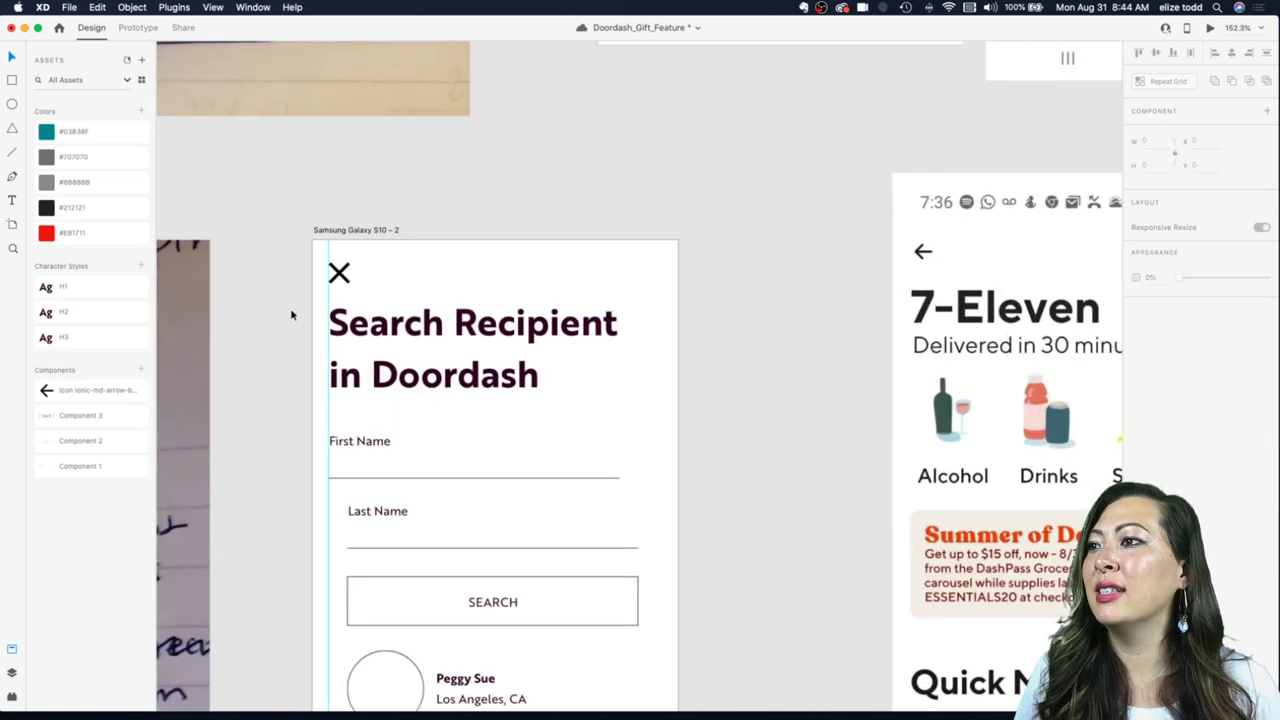
drag(307, 300, 661, 304)
scroll(716, 302, down, 5)
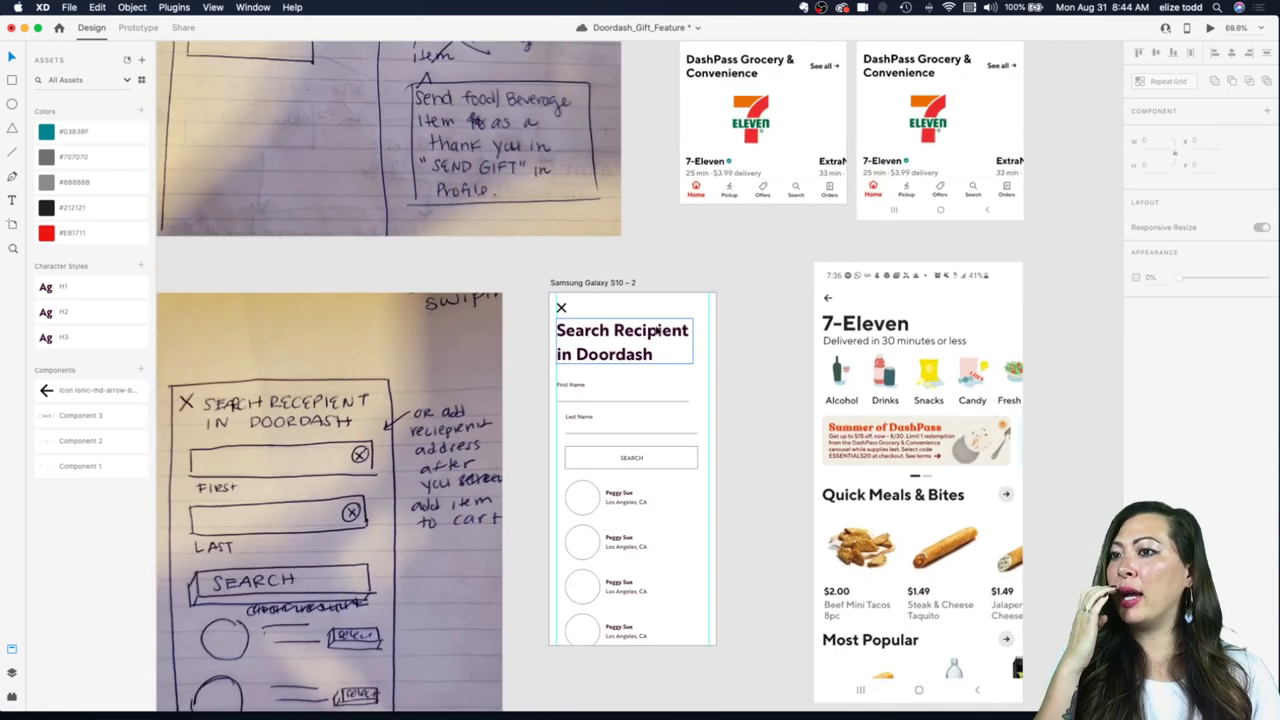
Step: Align the Last Name field to the left margin guide at X 16, Y 262
scroll(656, 328, down, 4)
scroll(626, 348, up, 5)
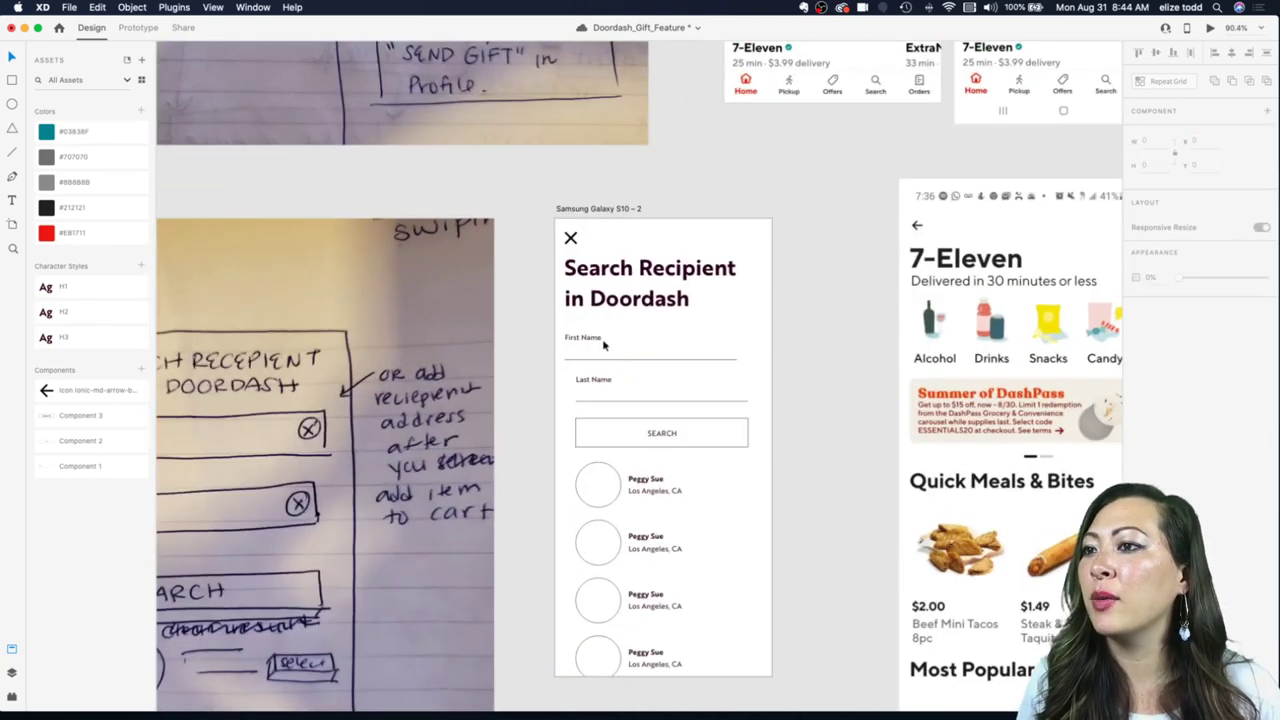
drag(602, 385, 590, 388)
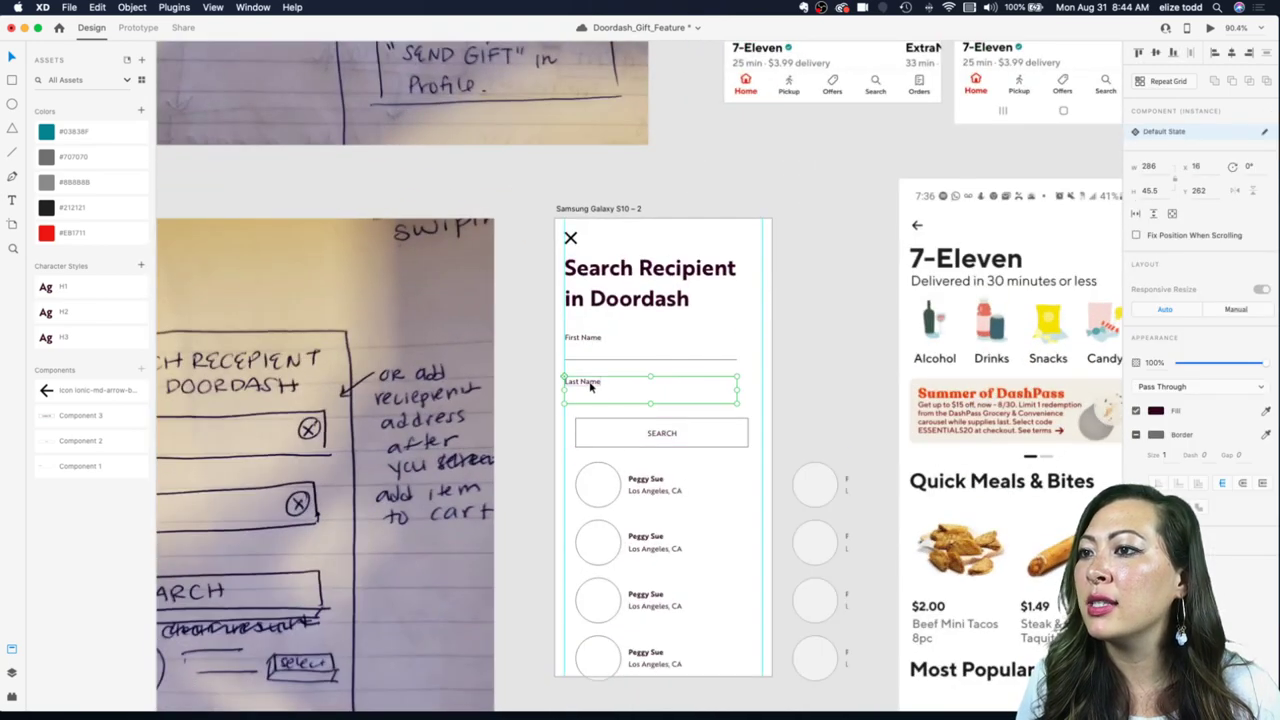
Step: Move the 7-Eleven reference screenshot aside and place the Your Account screenshot beside the Samsung Galaxy S10 – 2 artboard
scroll(590, 388, down, 6)
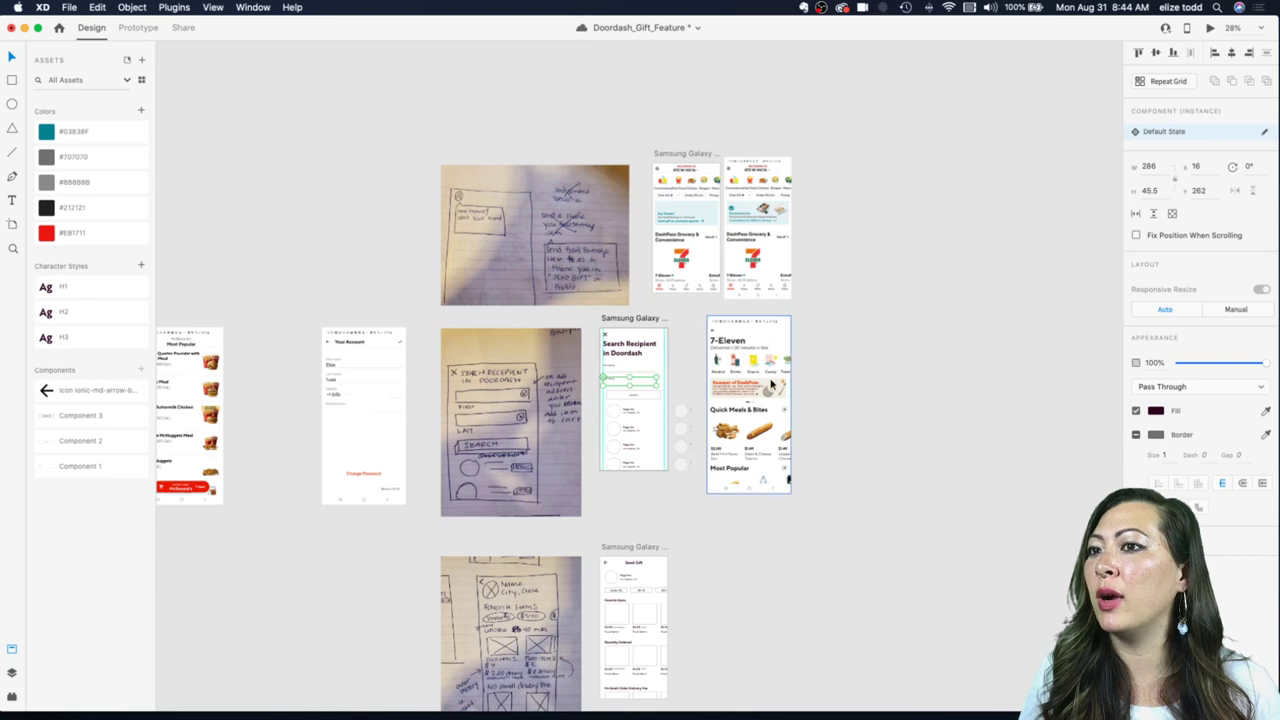
drag(771, 384, 1003, 402)
drag(380, 391, 740, 378)
scroll(740, 378, up, 5)
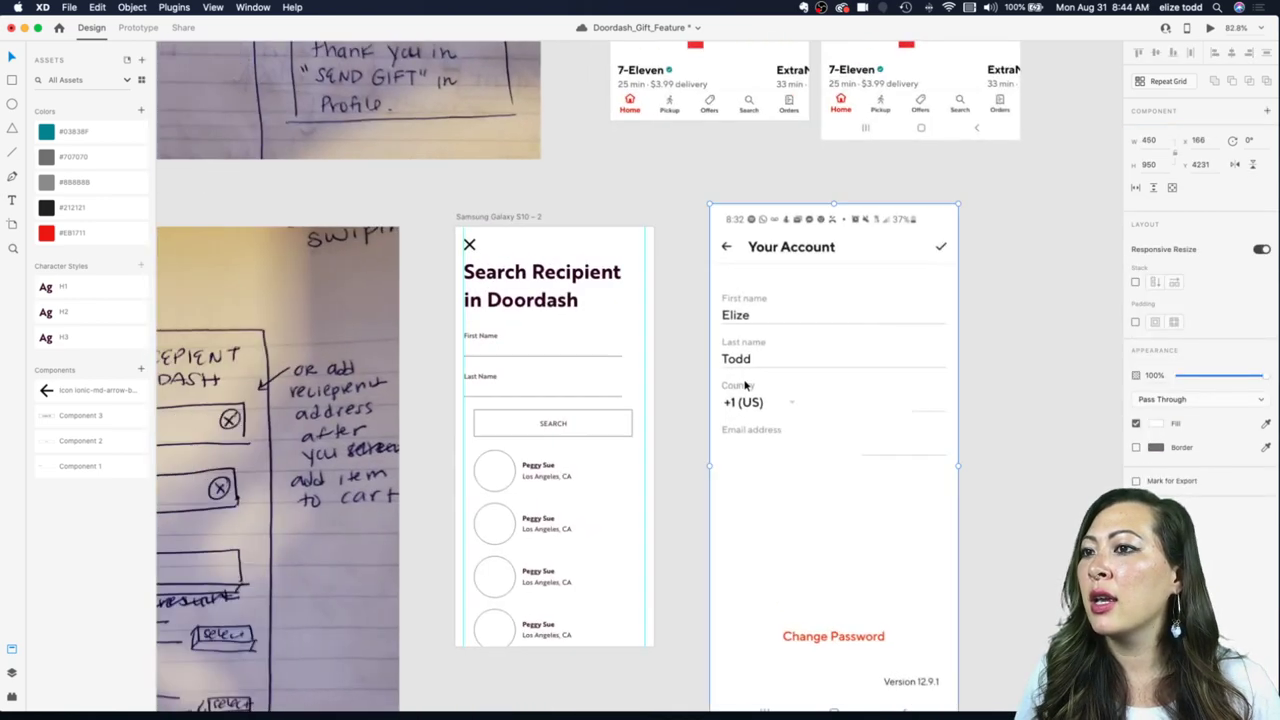
scroll(745, 385, up, 4)
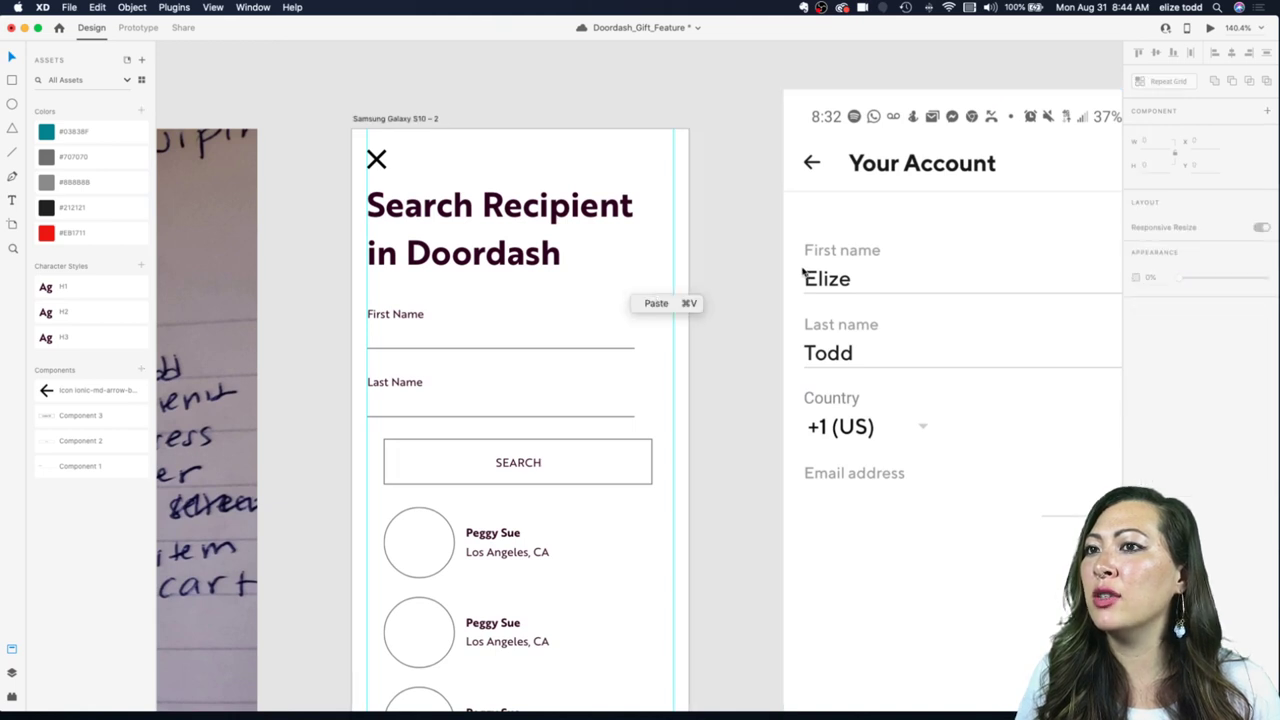
Step: Recolor the First Name label in the main component with the grey sampled from the "First name" label in the Your Account reference
click(386, 318)
super+click(388, 322)
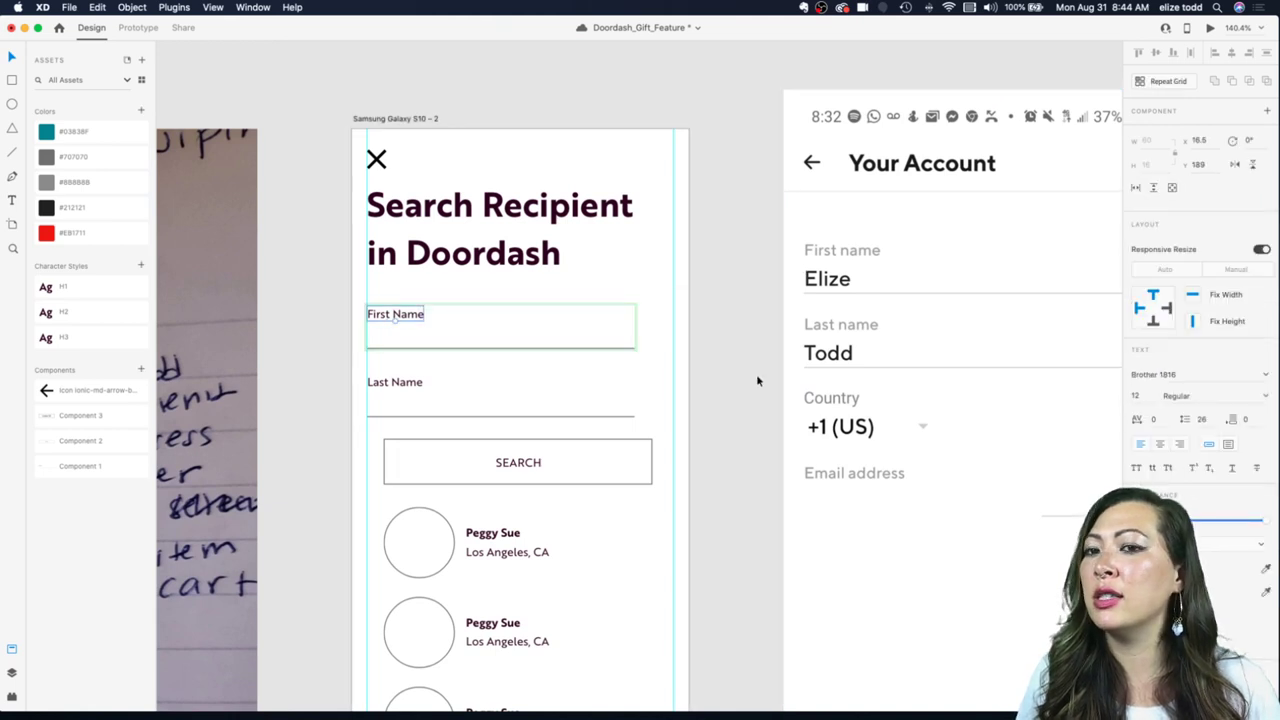
scroll(756, 374, right, 2)
click(1140, 568)
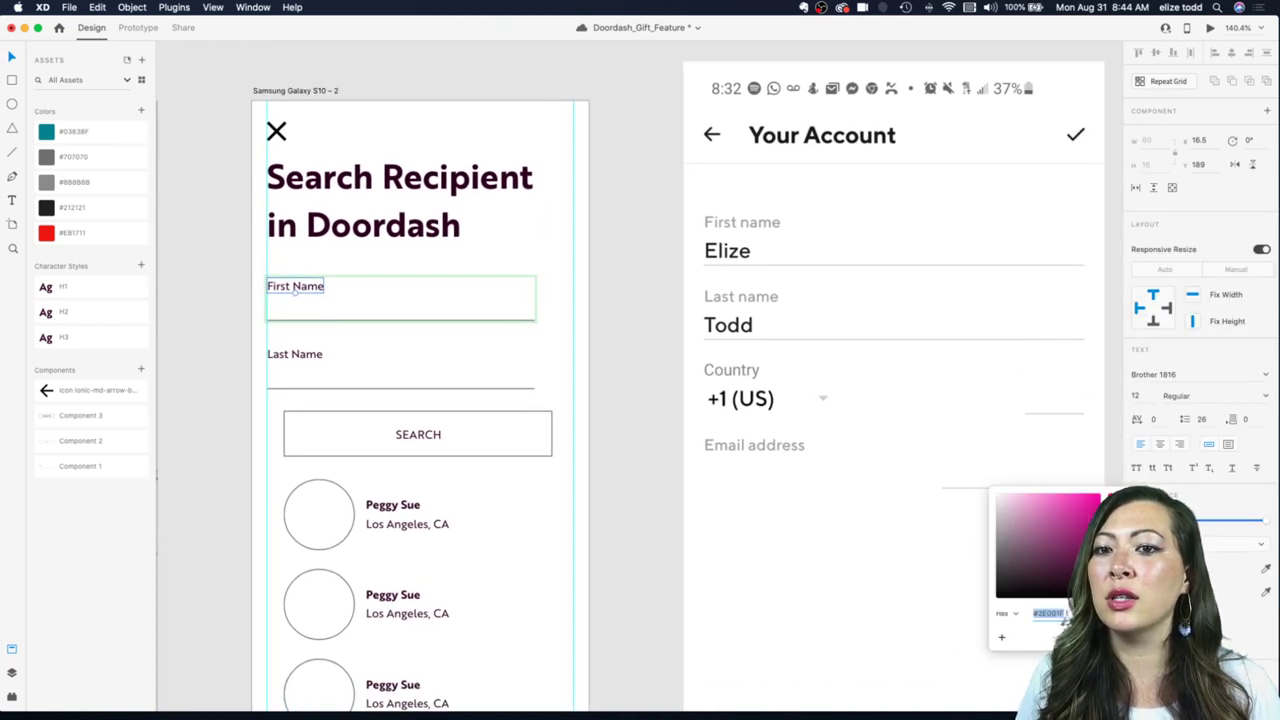
click(877, 351)
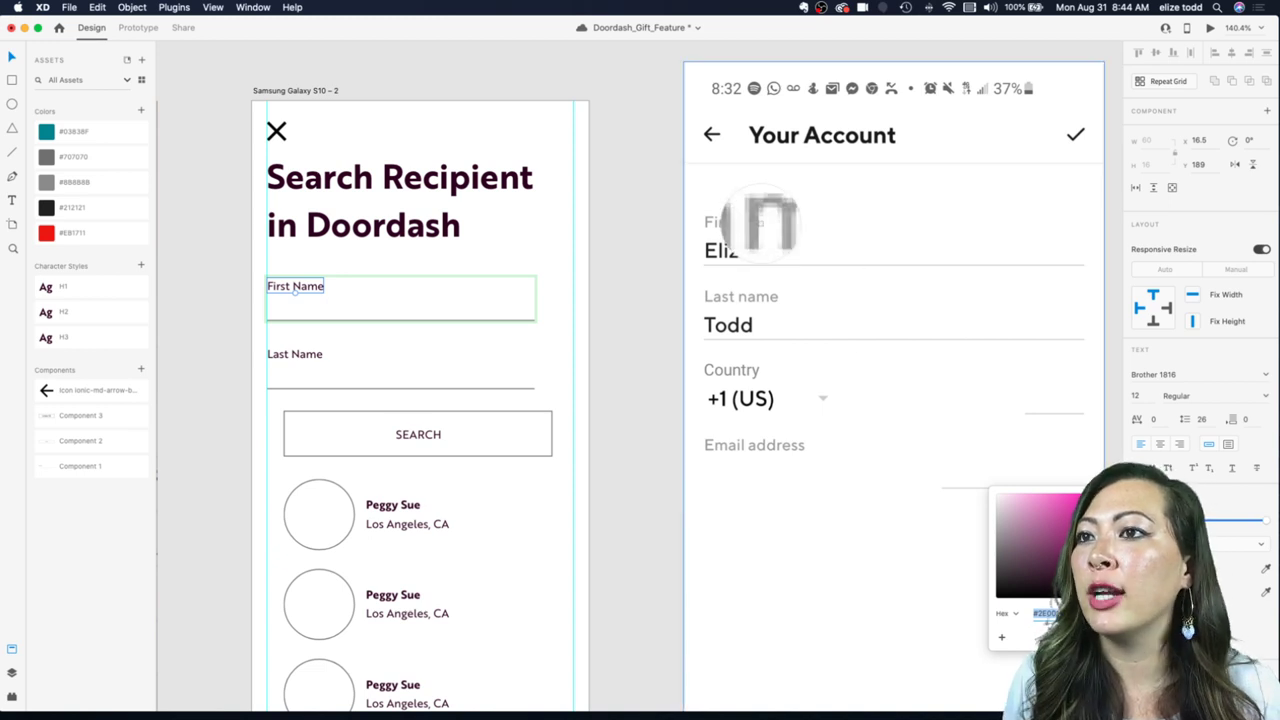
click(762, 222)
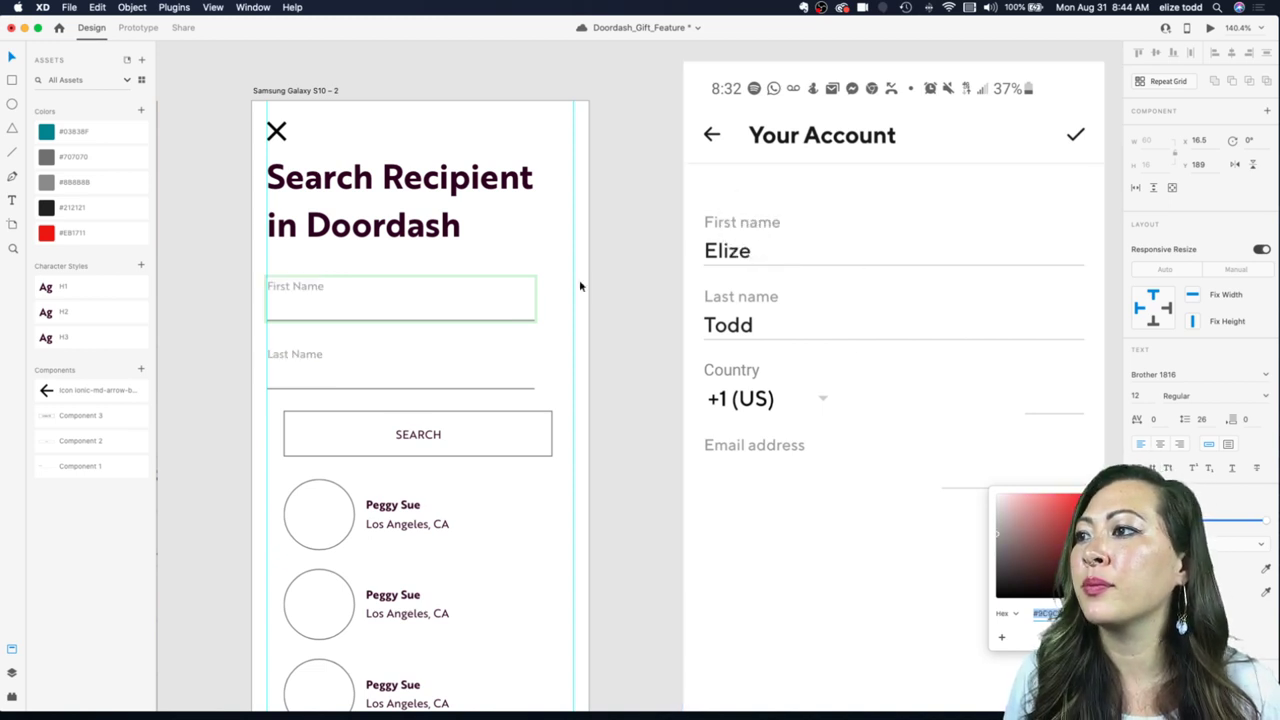
click(499, 269)
Step: Compare the First Name main component with its Last Name instance and inspect both fields up close
scroll(499, 269, down, 2)
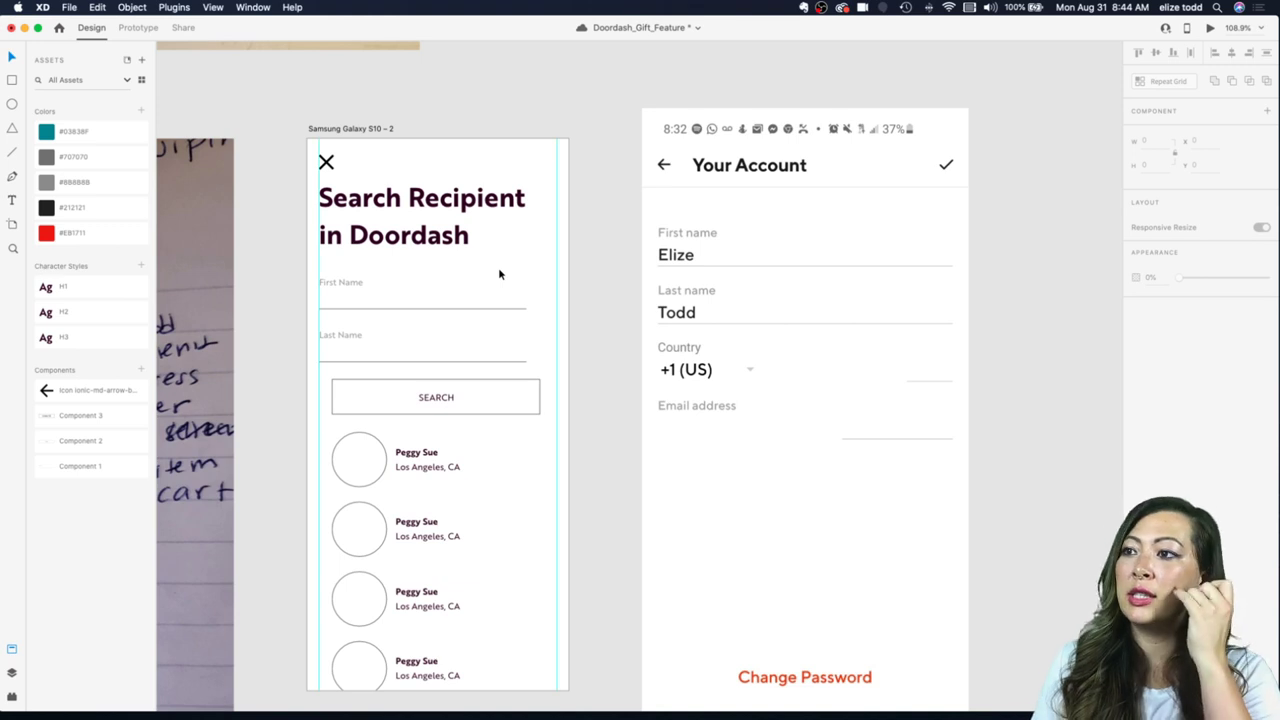
click(343, 286)
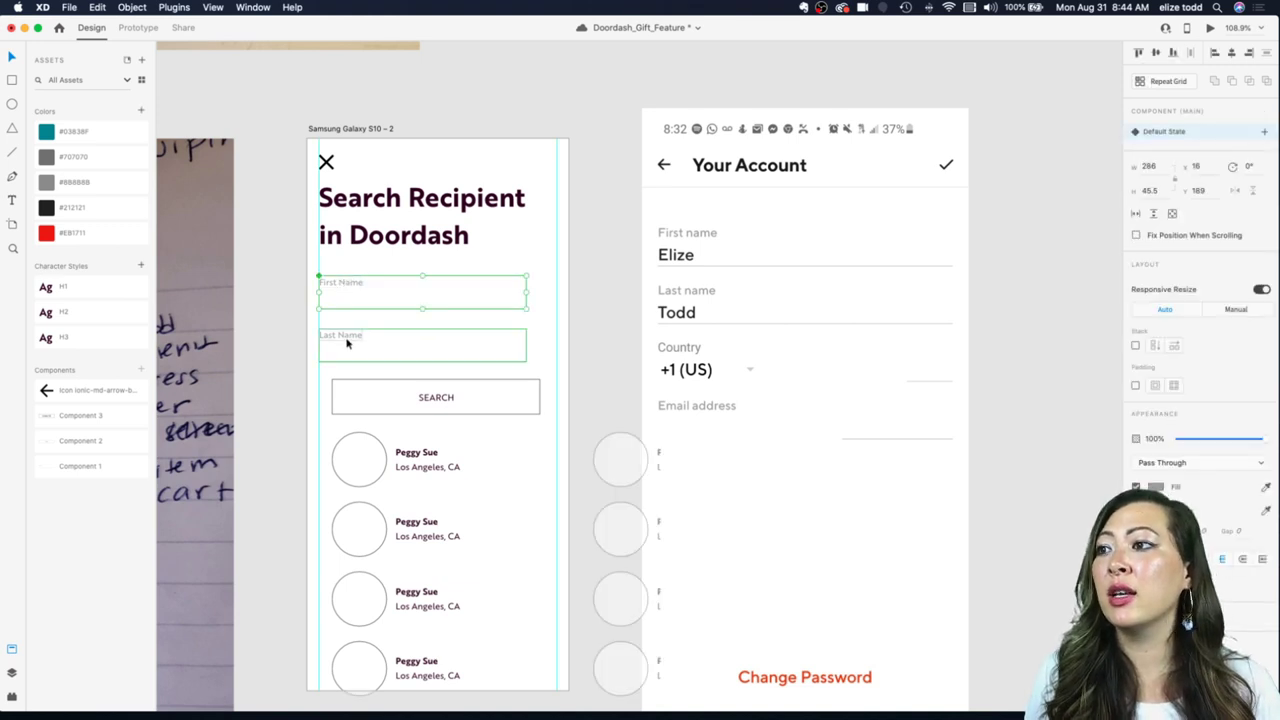
click(347, 343)
click(350, 288)
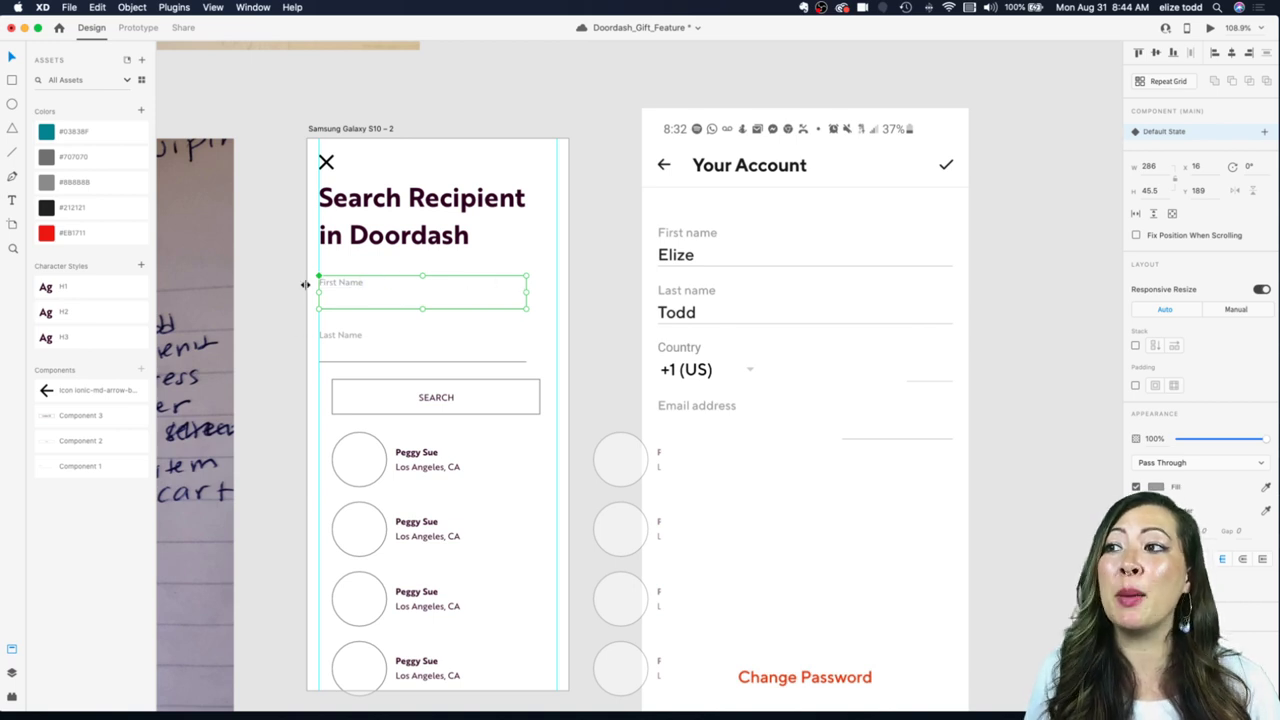
click(349, 345)
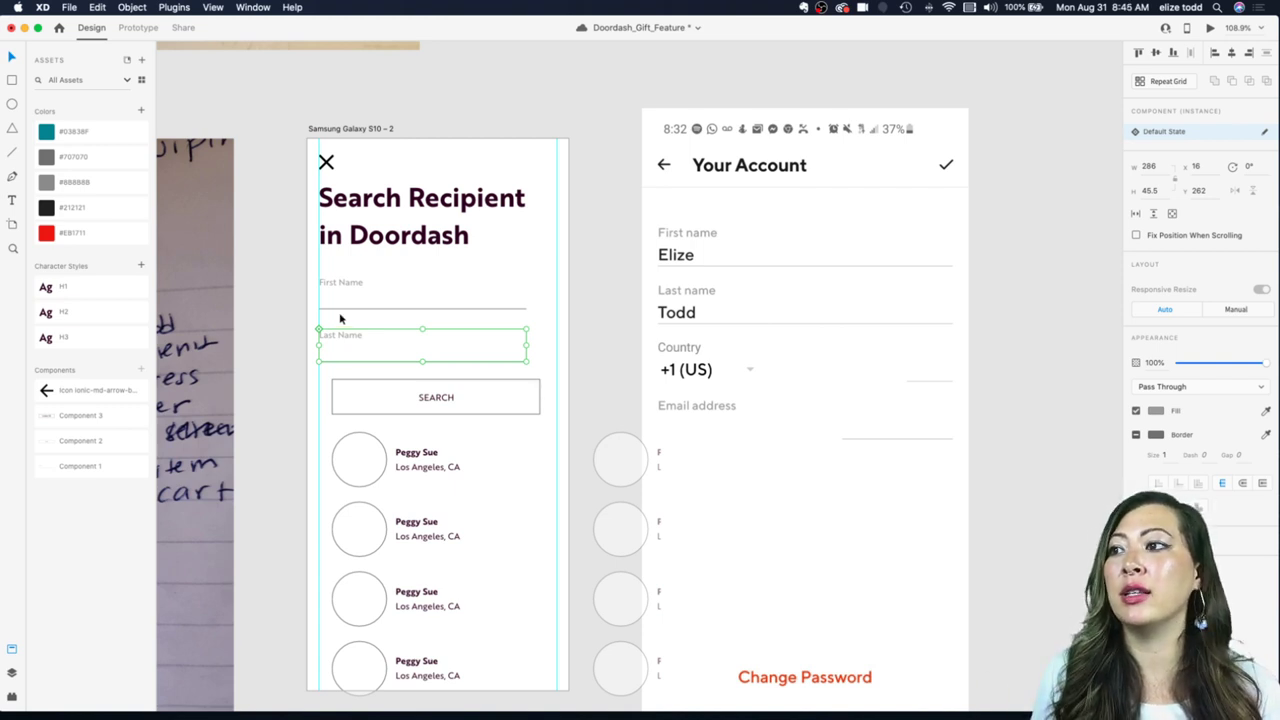
scroll(340, 318, up, 5)
scroll(352, 265, down, 3)
scroll(360, 336, left, 2)
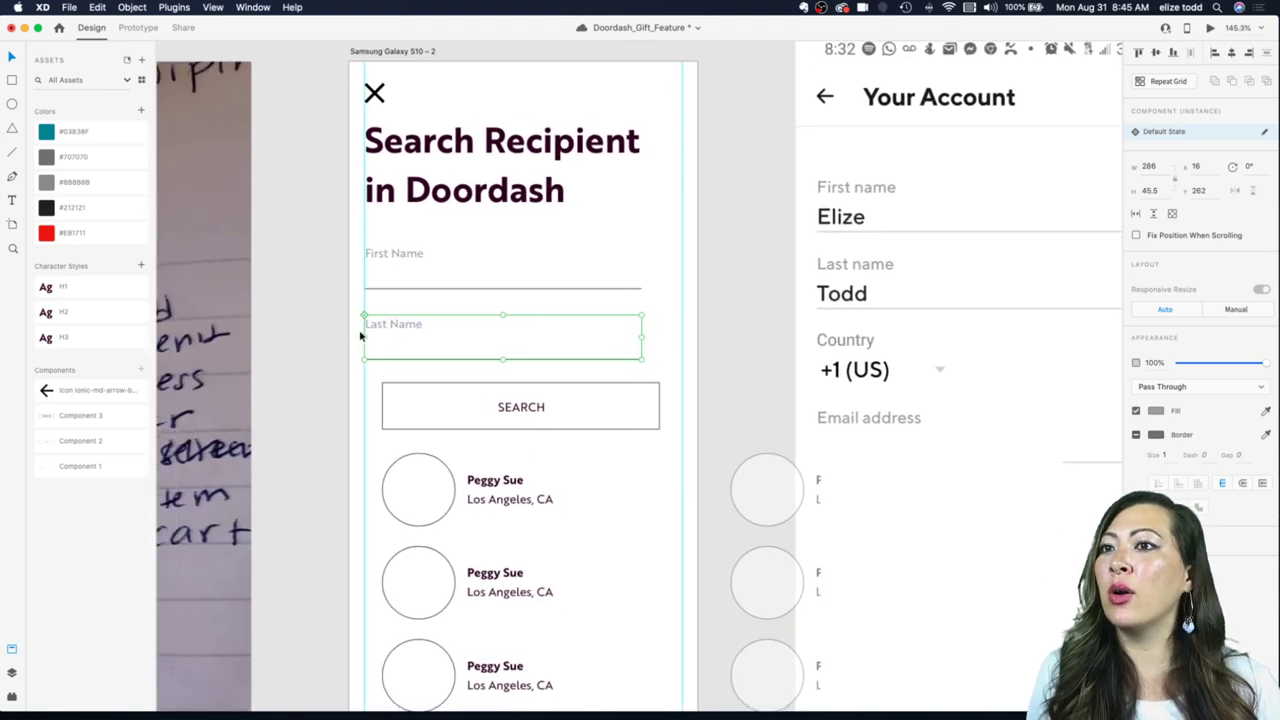
Step: Compare the First Name and Last Name fields with the matching fields in the Your Account reference up close
scroll(362, 330, down, 2)
scroll(423, 294, up, 3)
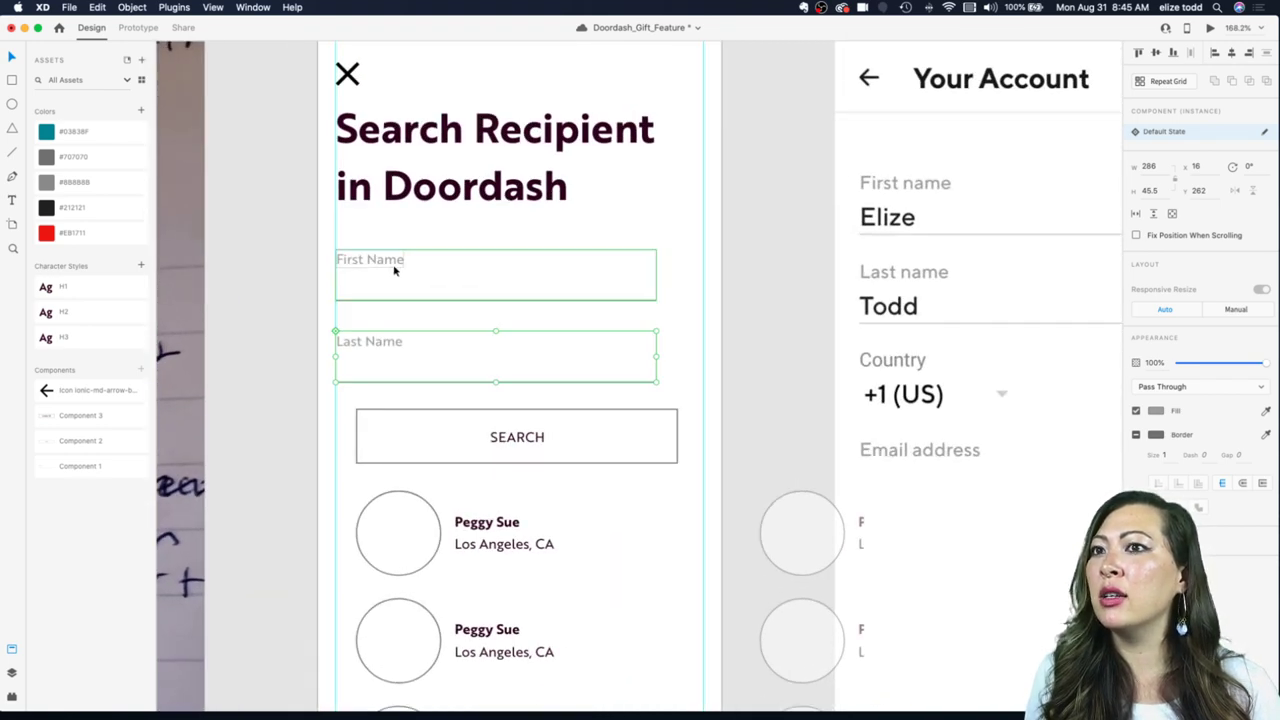
scroll(612, 294, down, 3)
scroll(592, 298, up, 2)
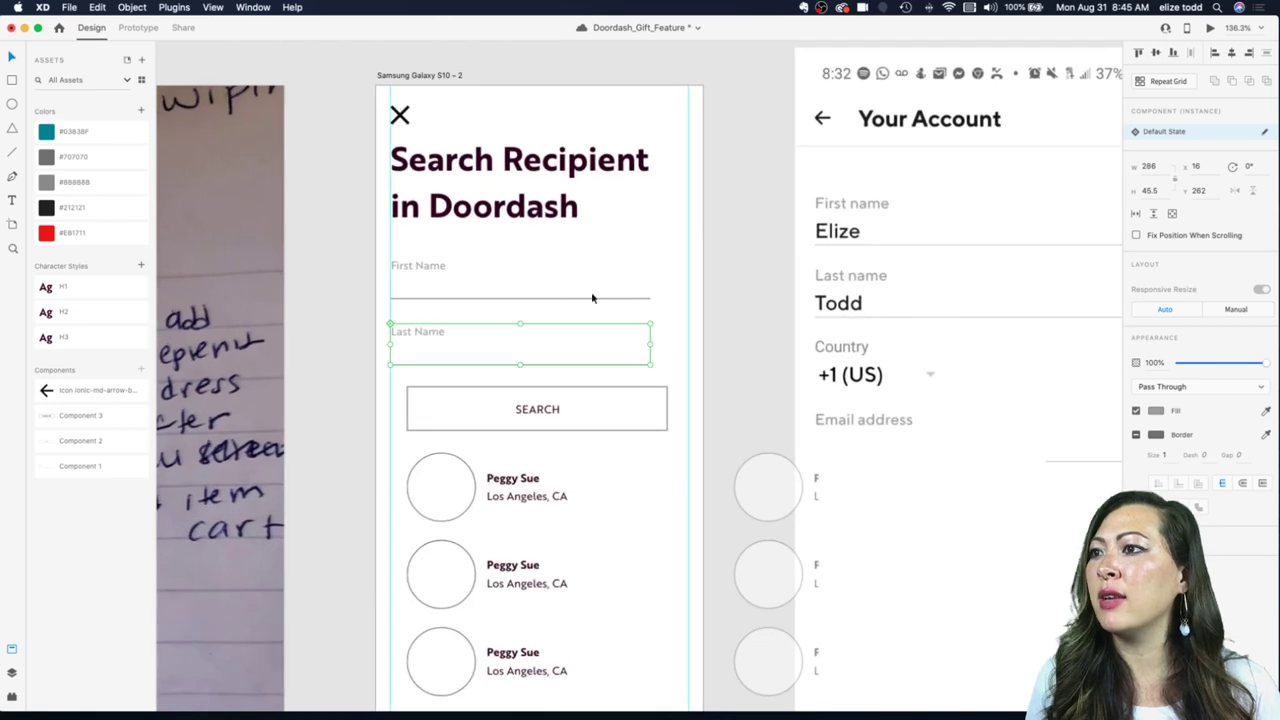
scroll(580, 280, right, 5)
scroll(609, 257, up, 4)
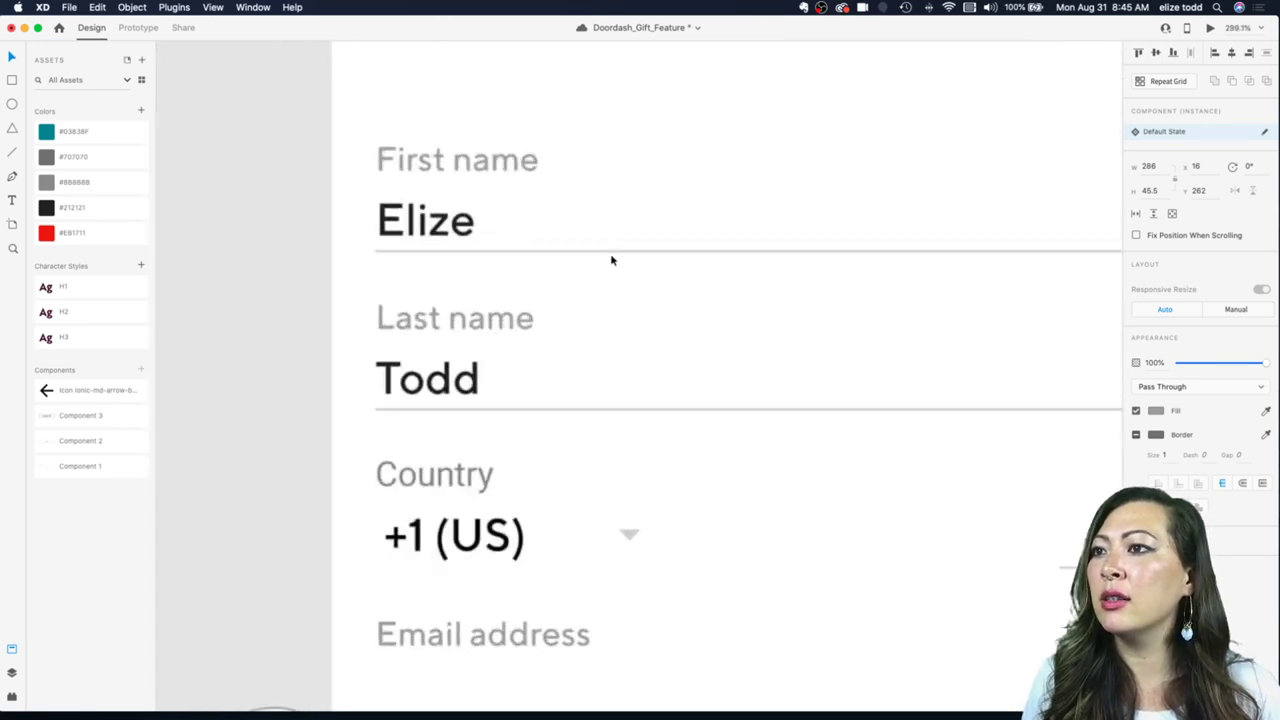
scroll(612, 260, down, 4)
scroll(612, 260, left, 4)
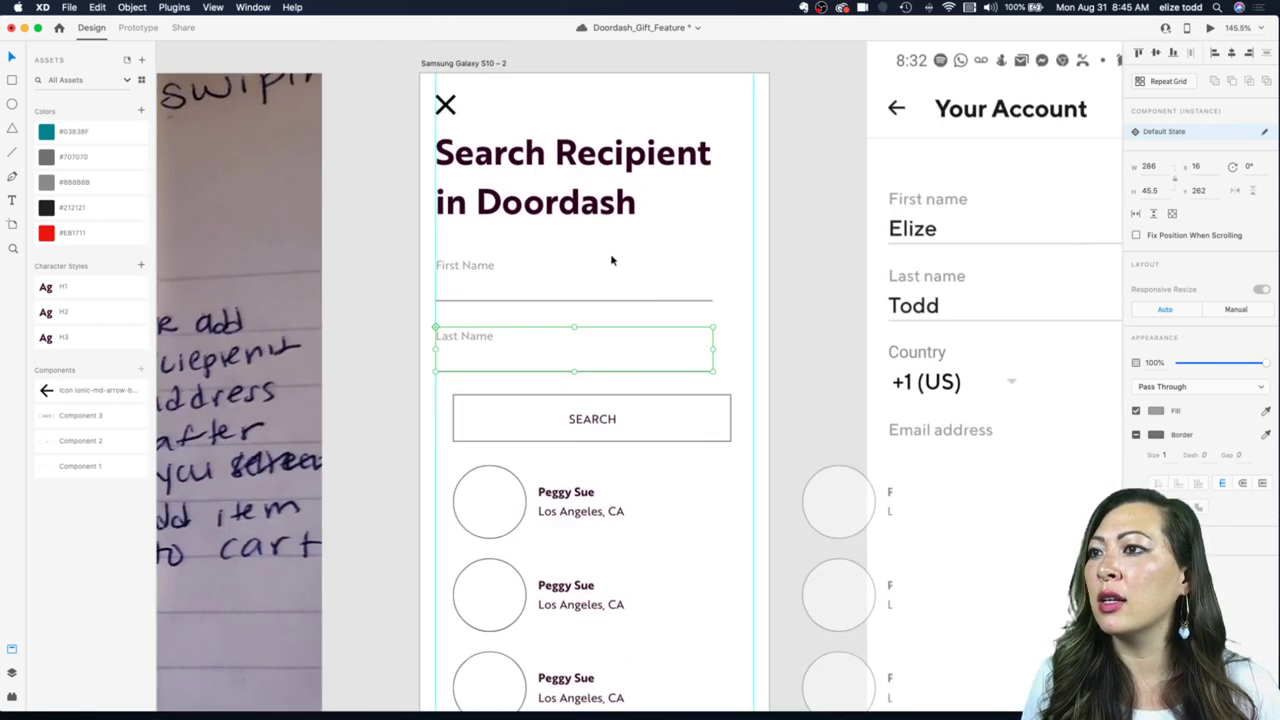
Step: Lower the opacity of the First Name field's underline to 65%
click(508, 298)
click(1236, 374)
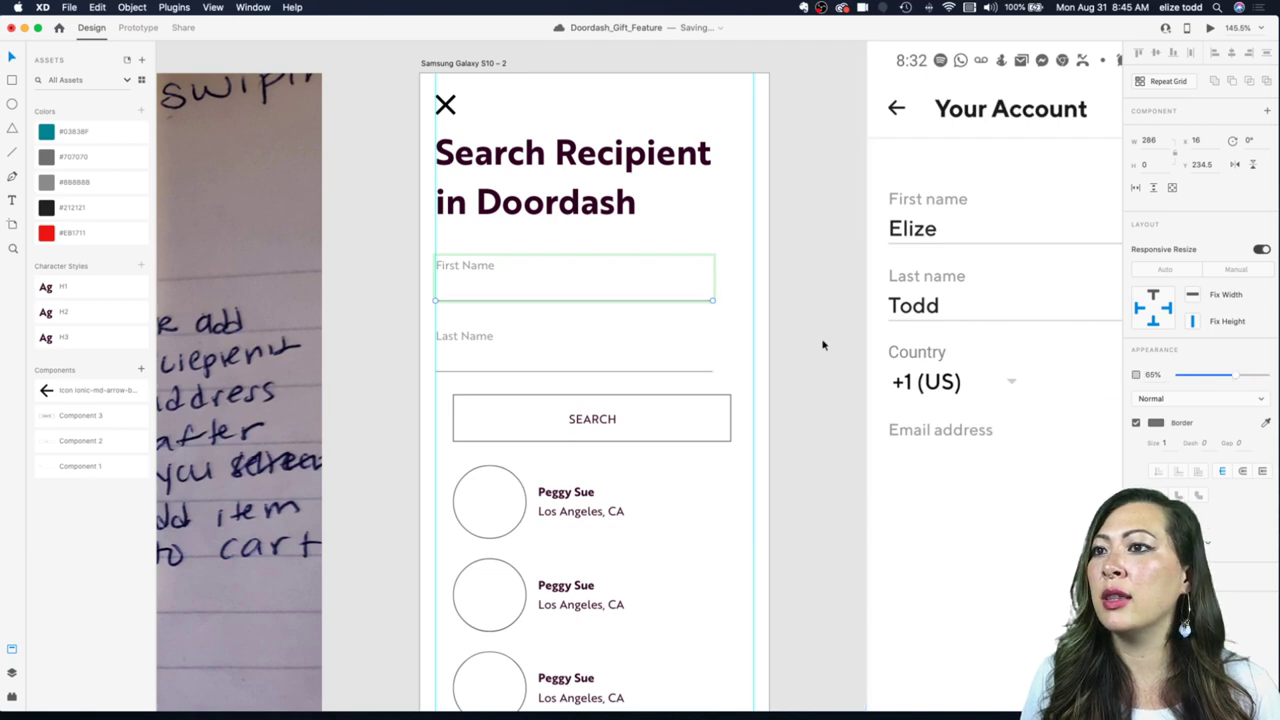
click(755, 322)
click(722, 323)
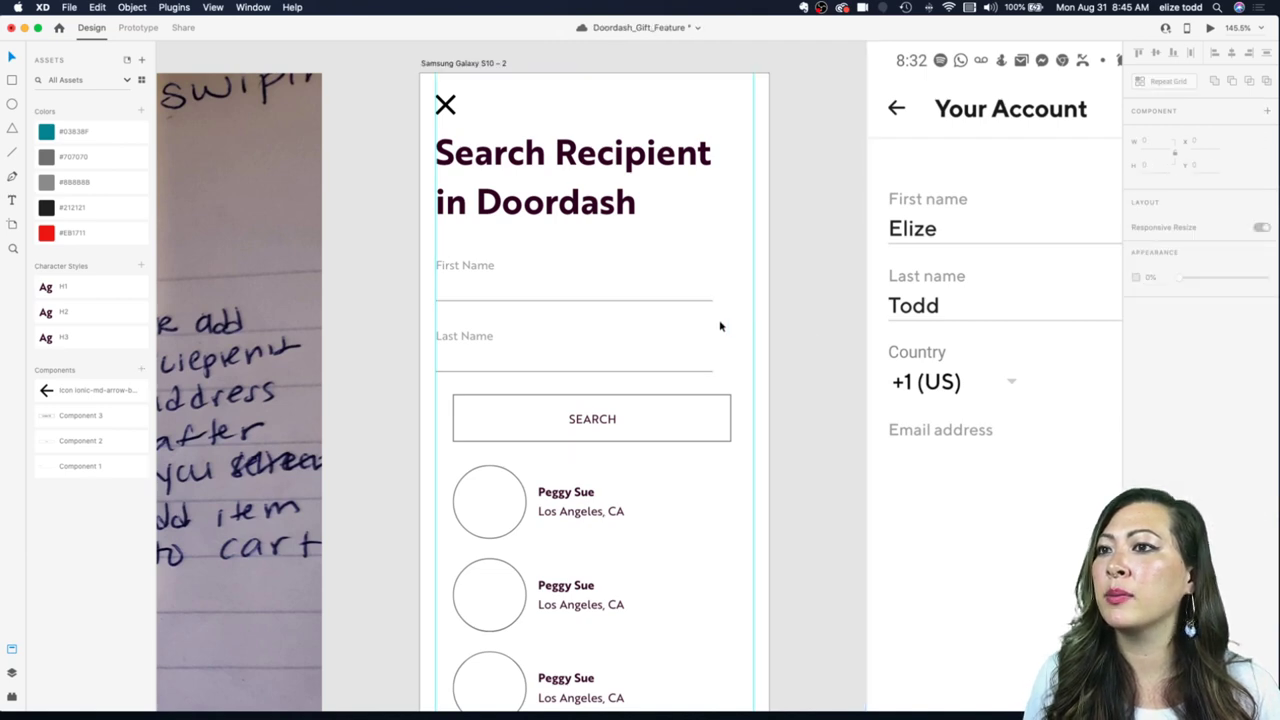
Step: Set the opacity of the underline in the First Name main component to 24%
scroll(720, 325, down, 3)
scroll(720, 326, down, 2)
click(600, 317)
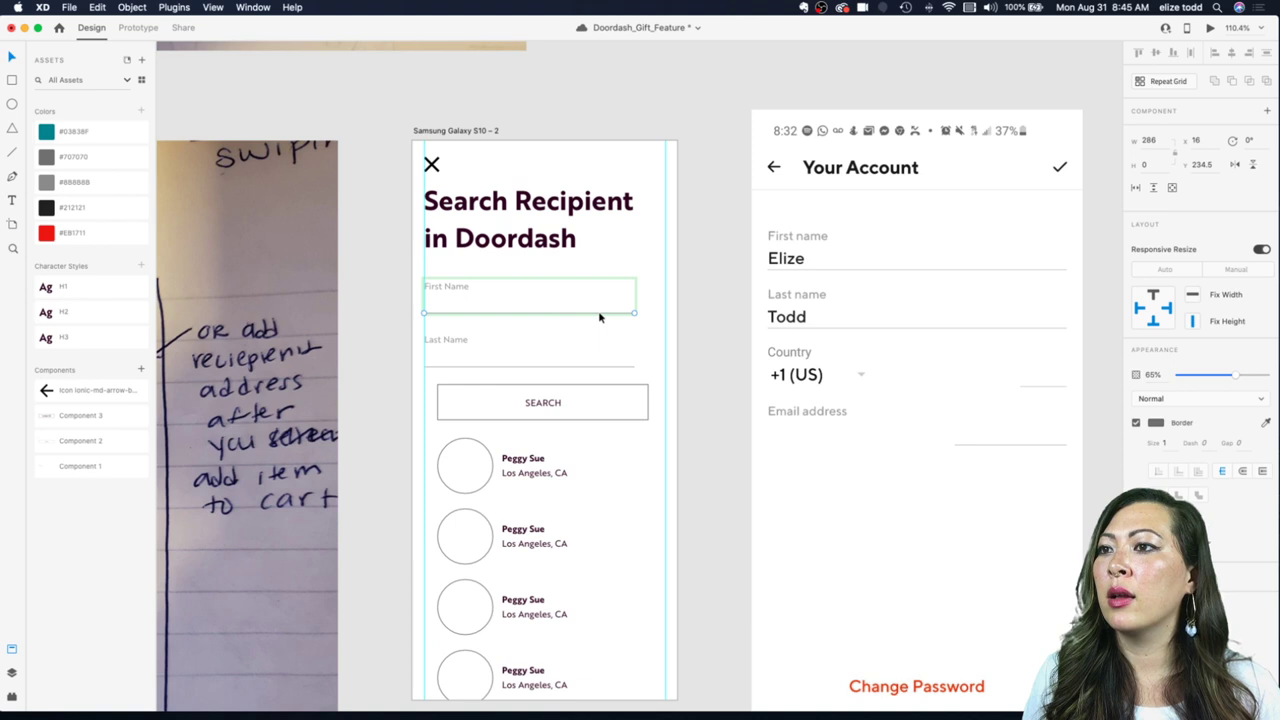
drag(1236, 374, 1218, 375)
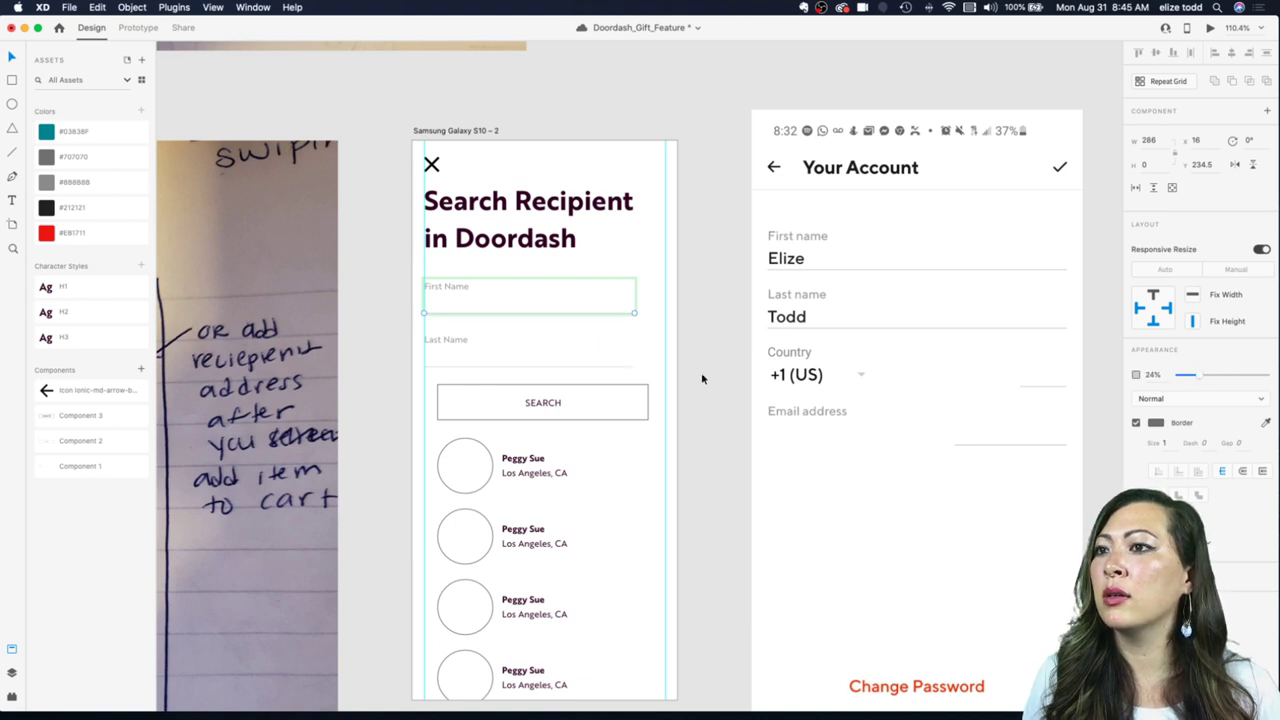
click(612, 364)
click(683, 345)
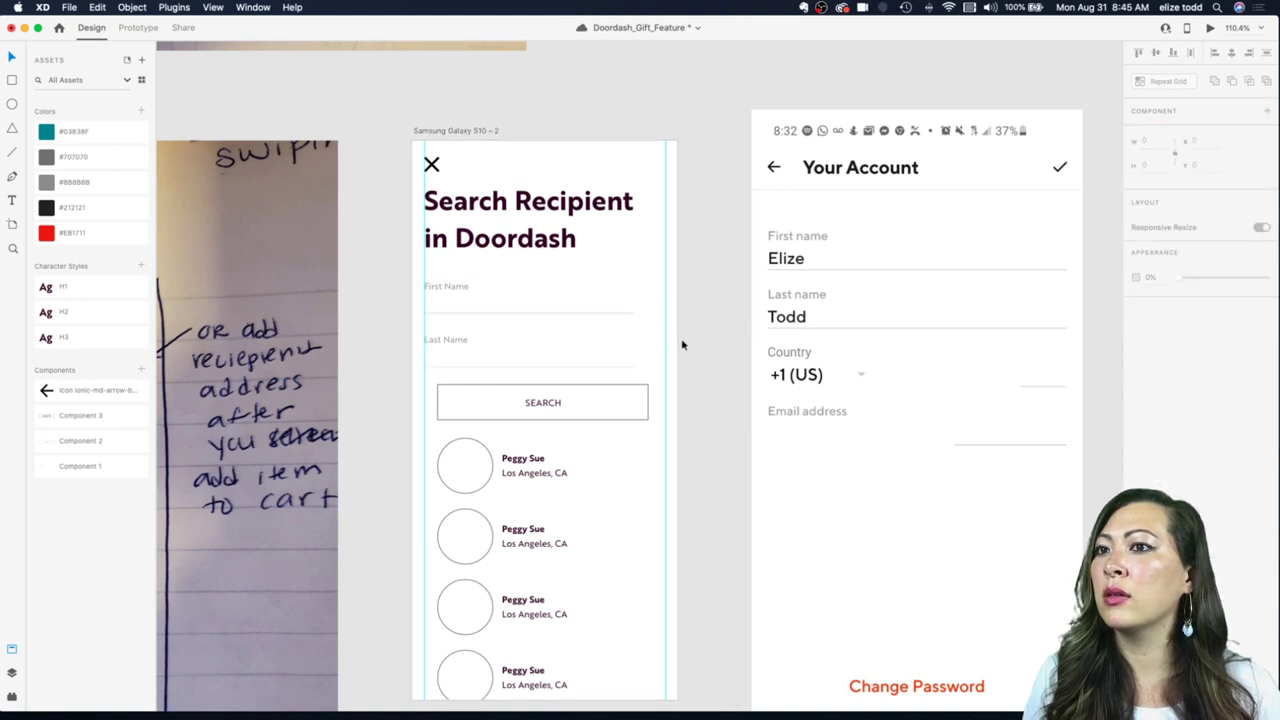
Step: Extend the First Name underline to the right margin guide, about 328.5 wide
click(604, 319)
drag(634, 316, 653, 318)
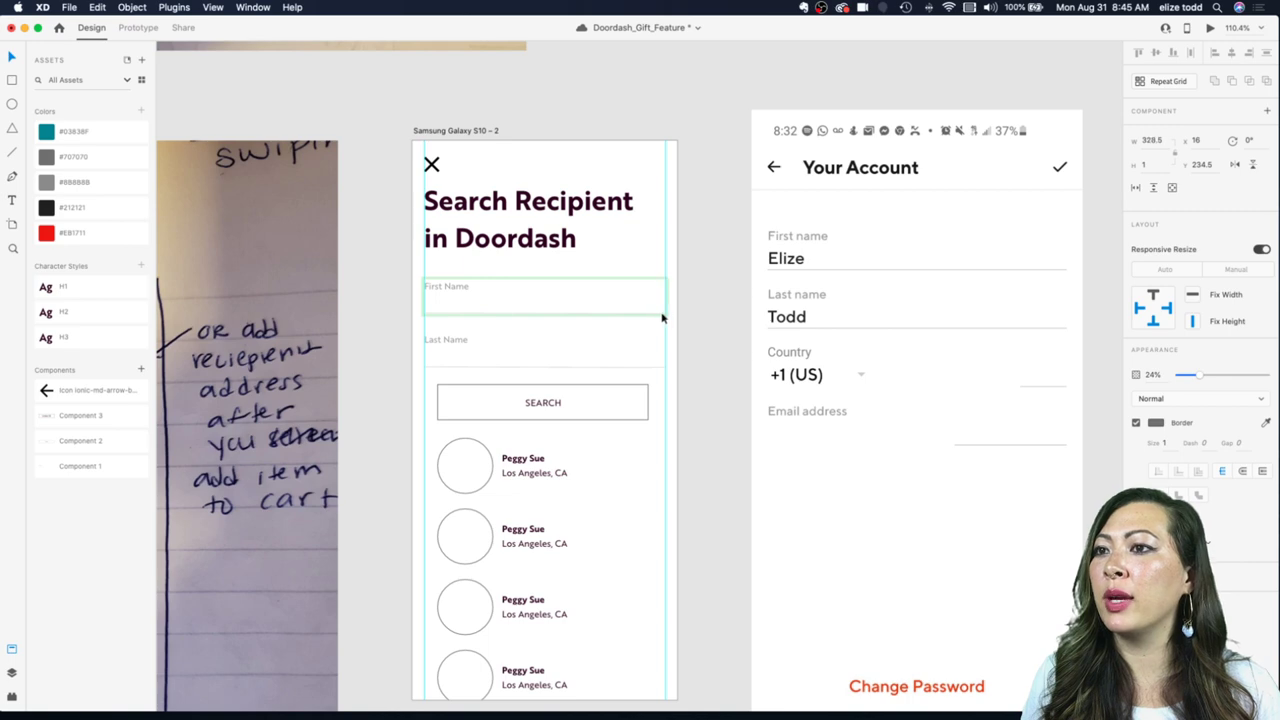
click(680, 327)
Step: Align the SEARCH button to the left margin guide at X 16, Y 335, and widen it to 328 to meet the right guide
scroll(688, 329, down, 5)
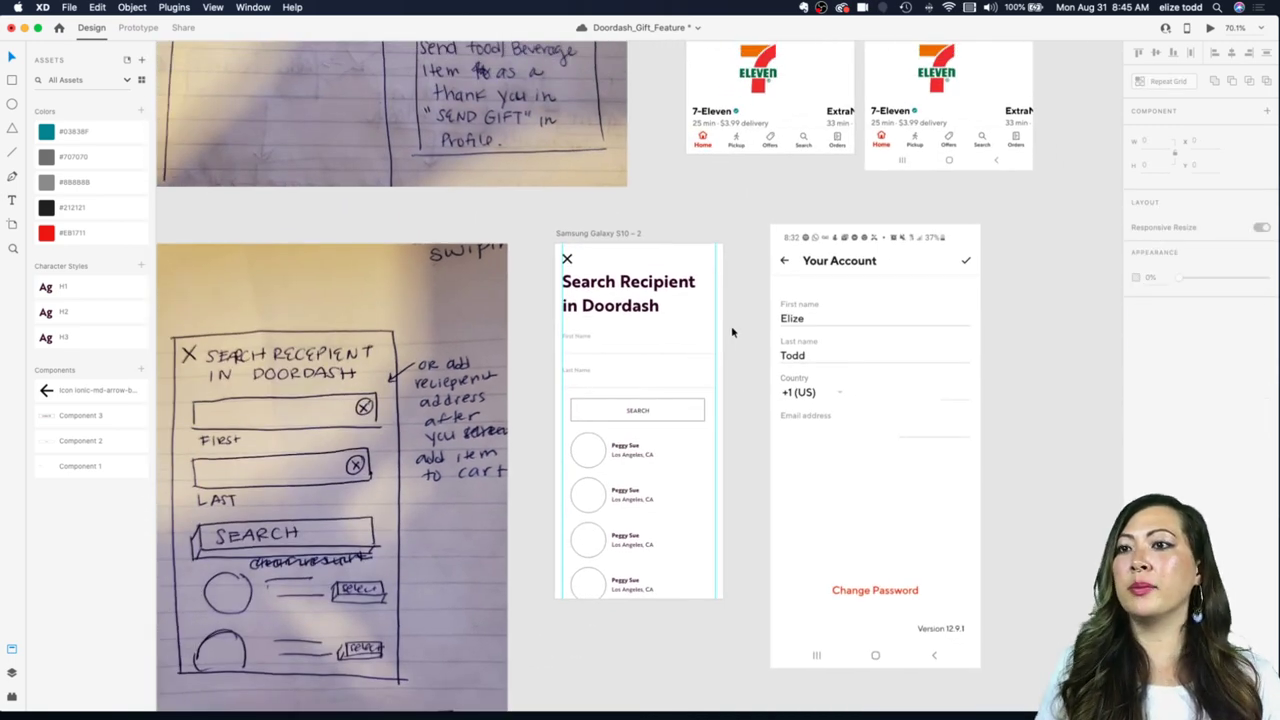
scroll(732, 332, up, 6)
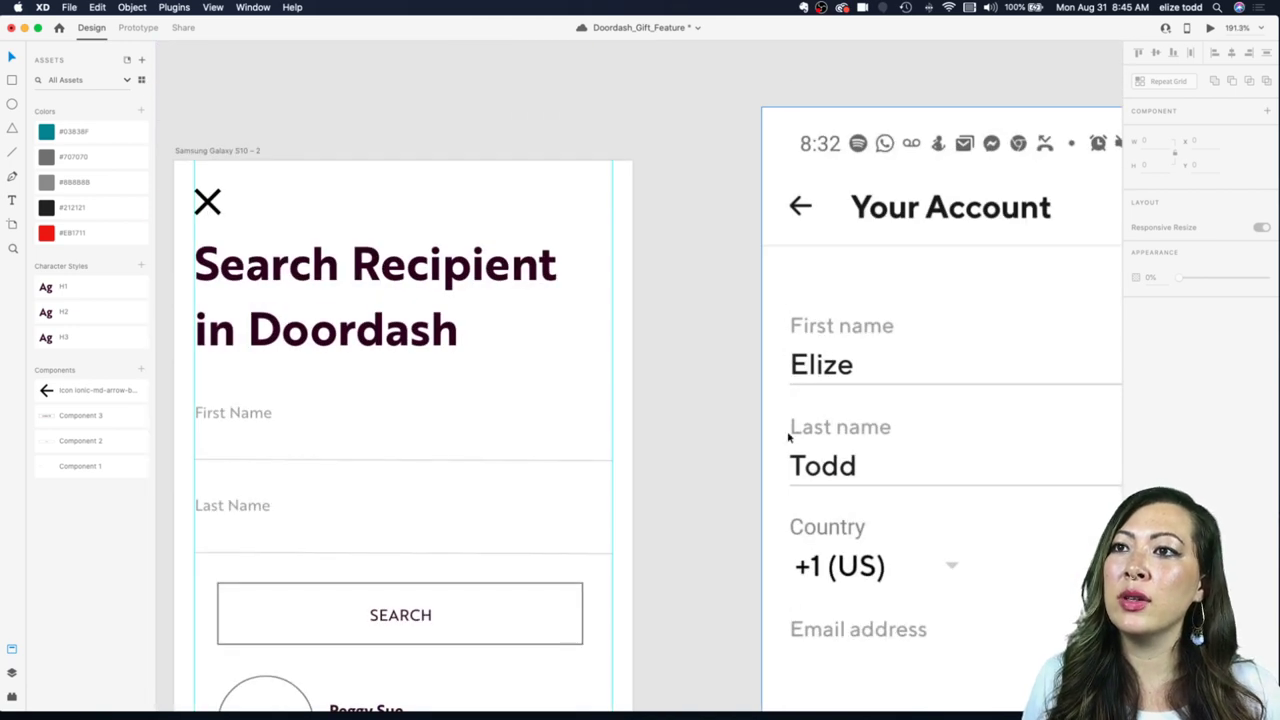
scroll(788, 437, down, 3)
scroll(800, 475, right, 3)
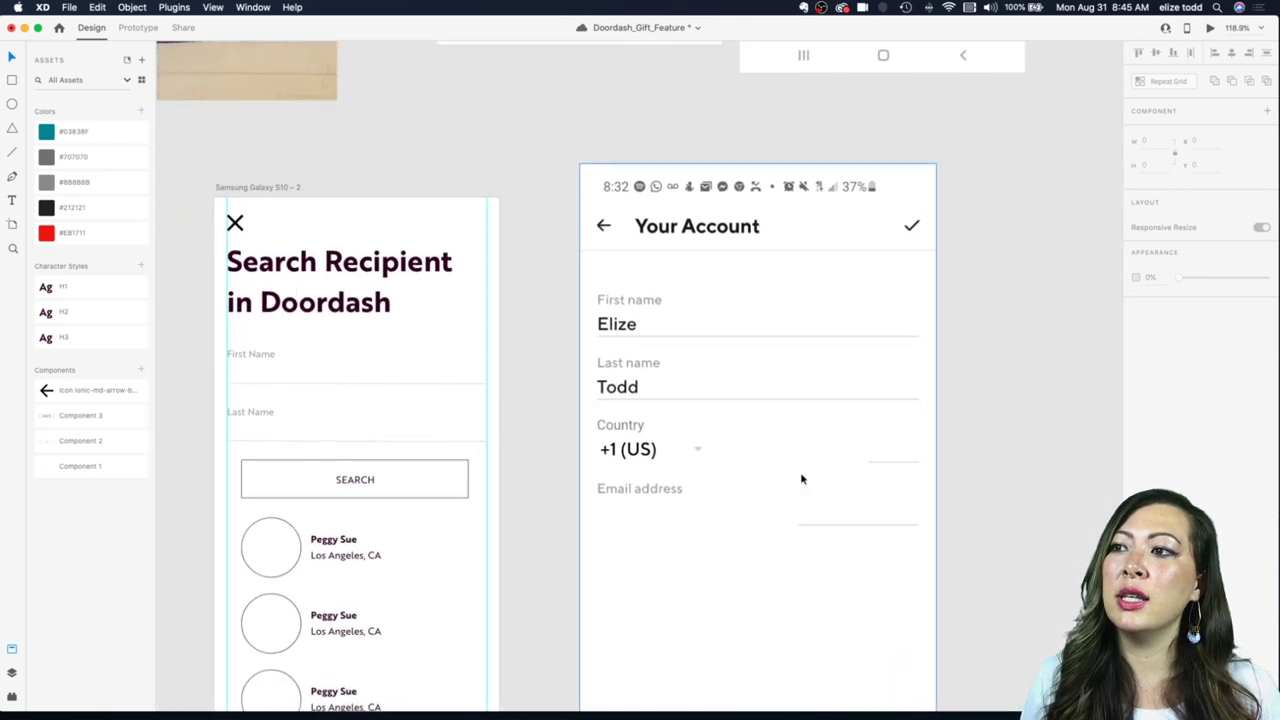
scroll(801, 479, right, 1)
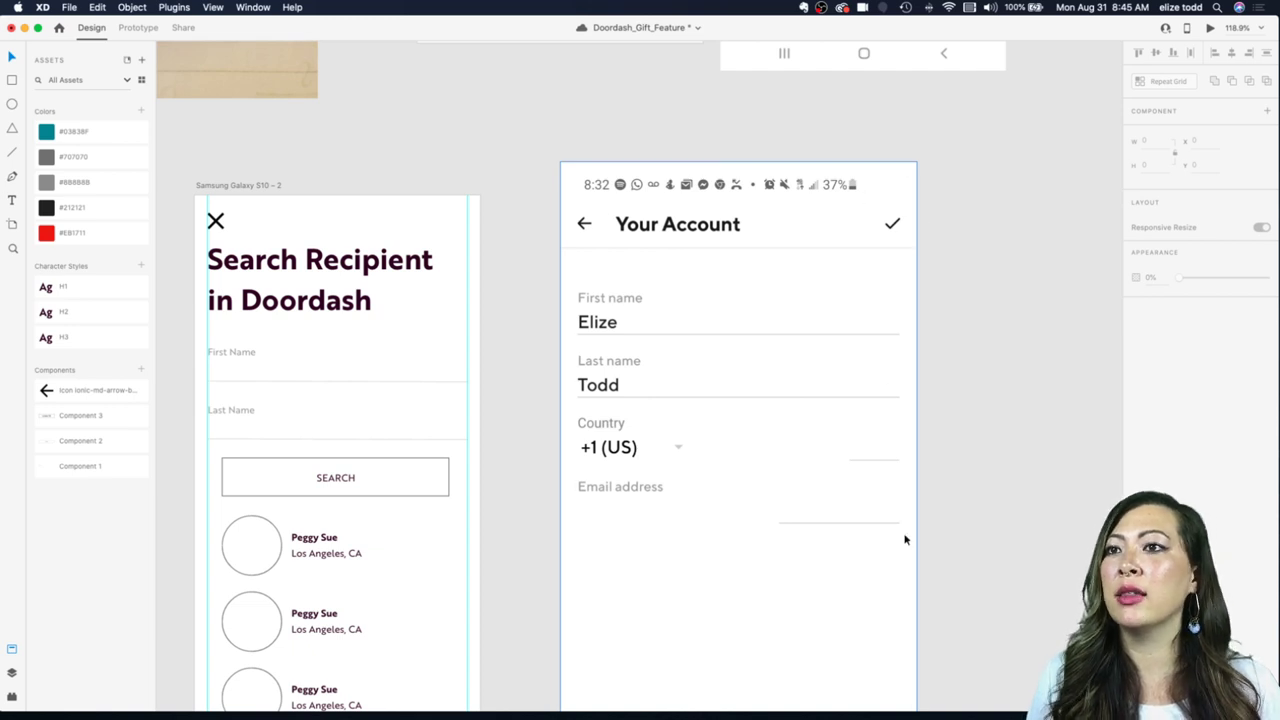
scroll(650, 272, down, 3)
scroll(620, 300, left, 2)
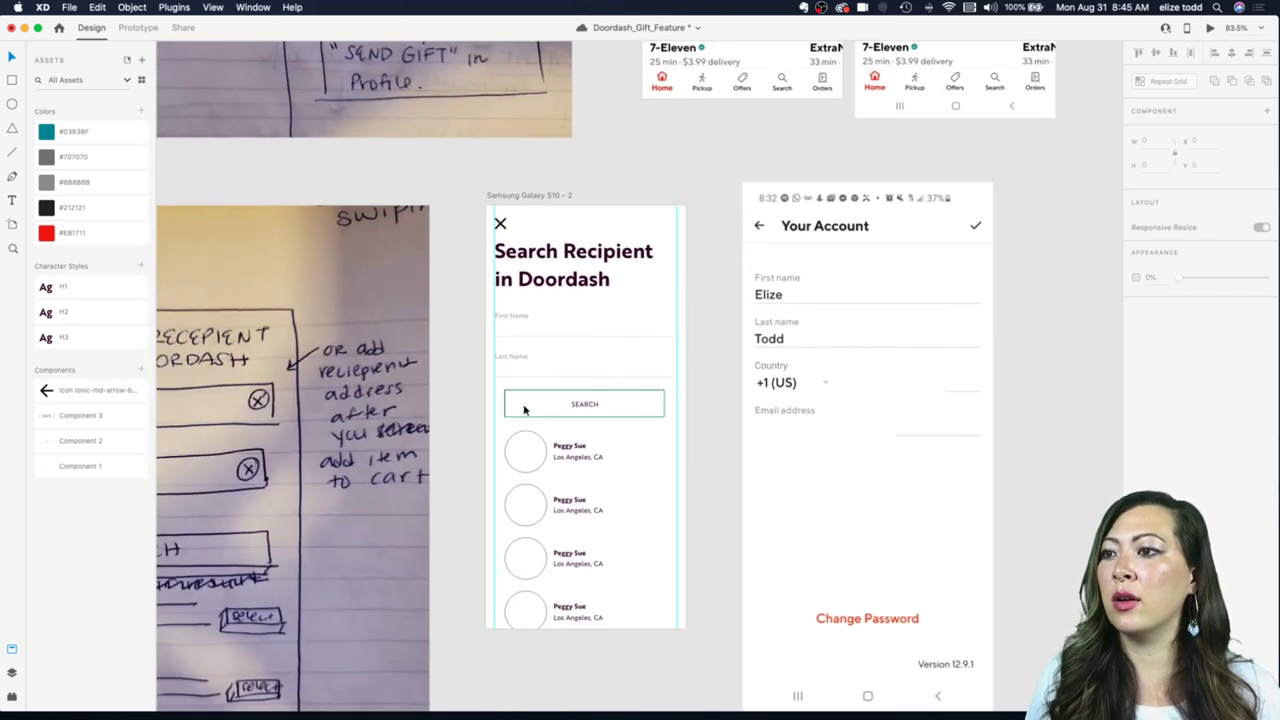
drag(524, 409, 514, 408)
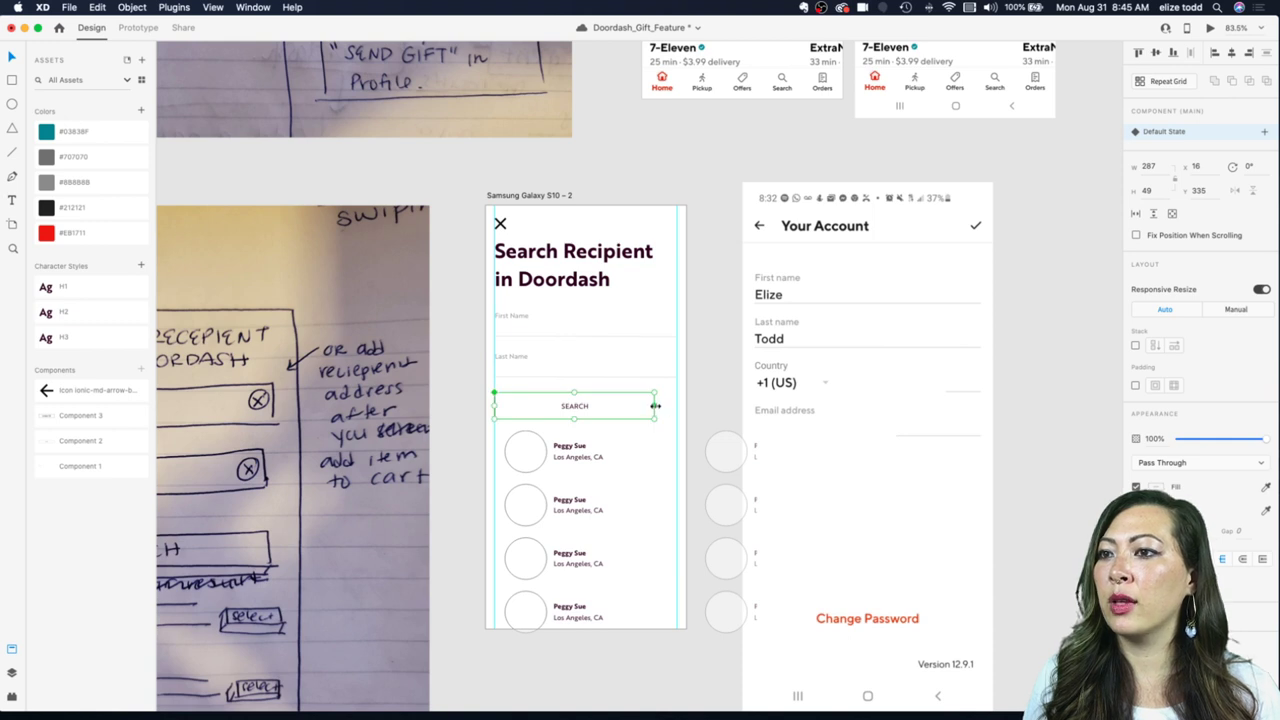
drag(655, 406, 669, 406)
click(718, 389)
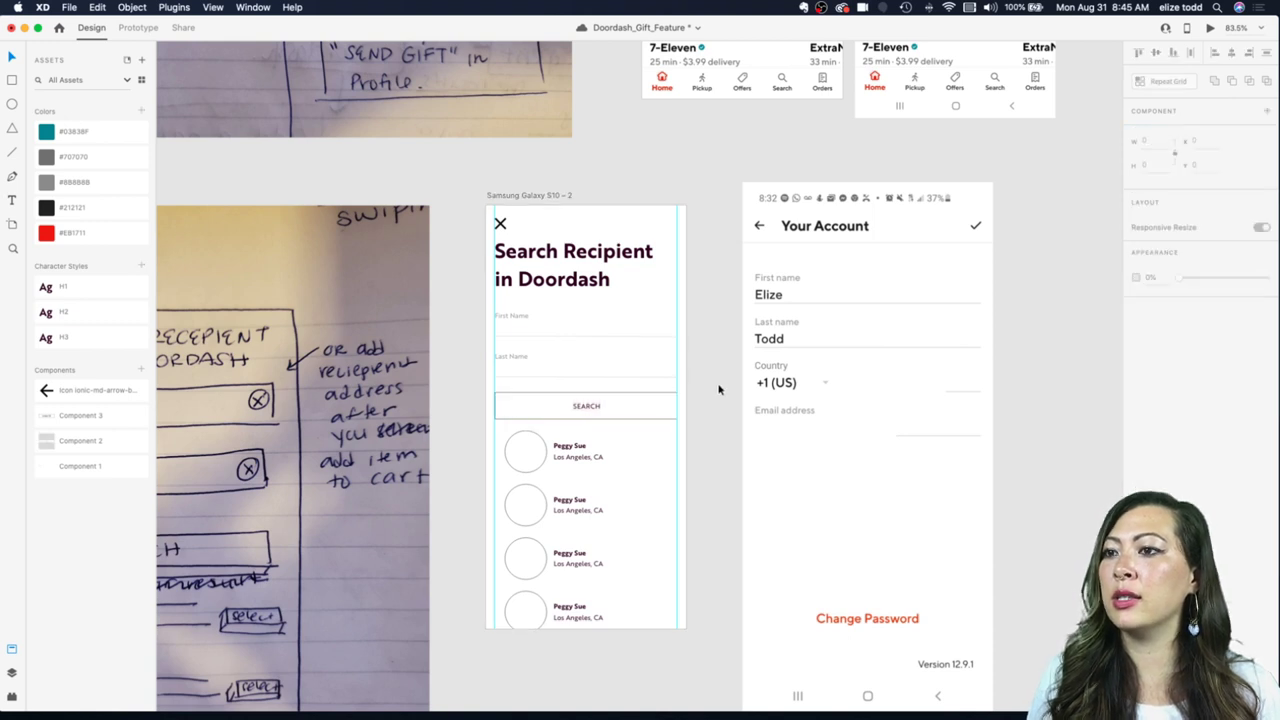
Step: Remove the border from the SEARCH button's rectangle
scroll(564, 418, down, 2)
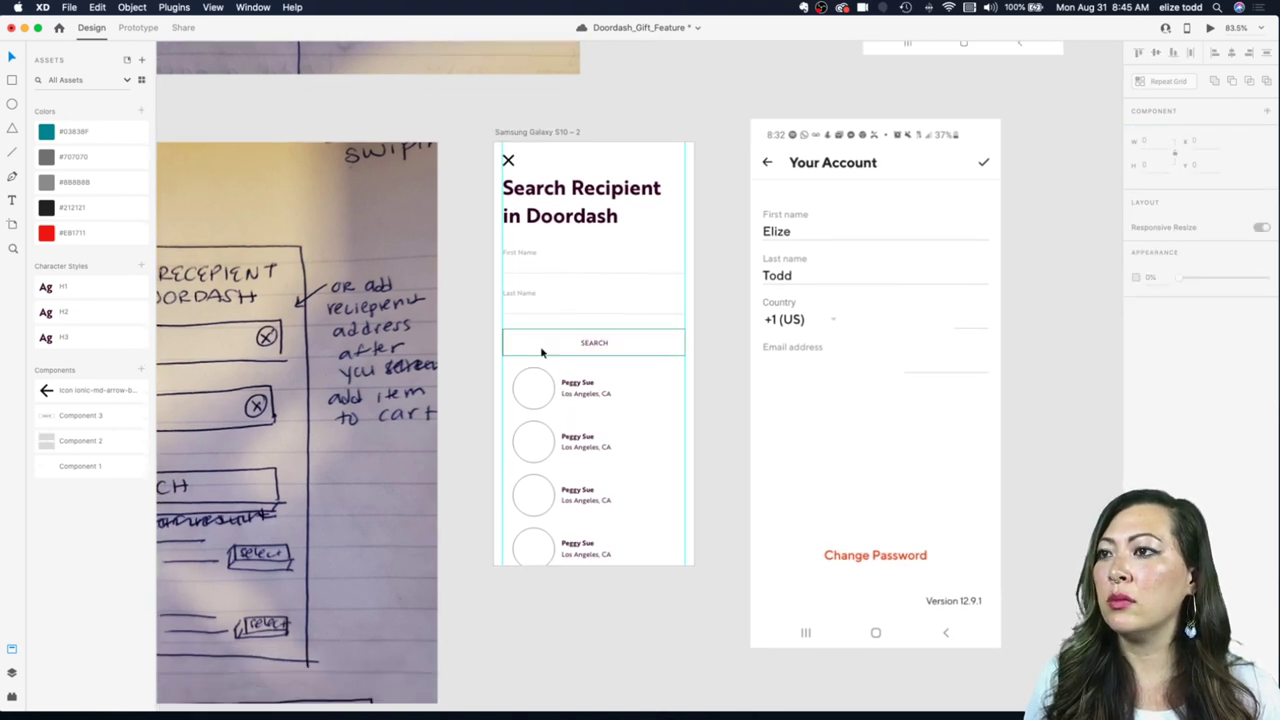
scroll(500, 360, down, 3)
scroll(493, 357, up, 1)
scroll(493, 357, left, 5)
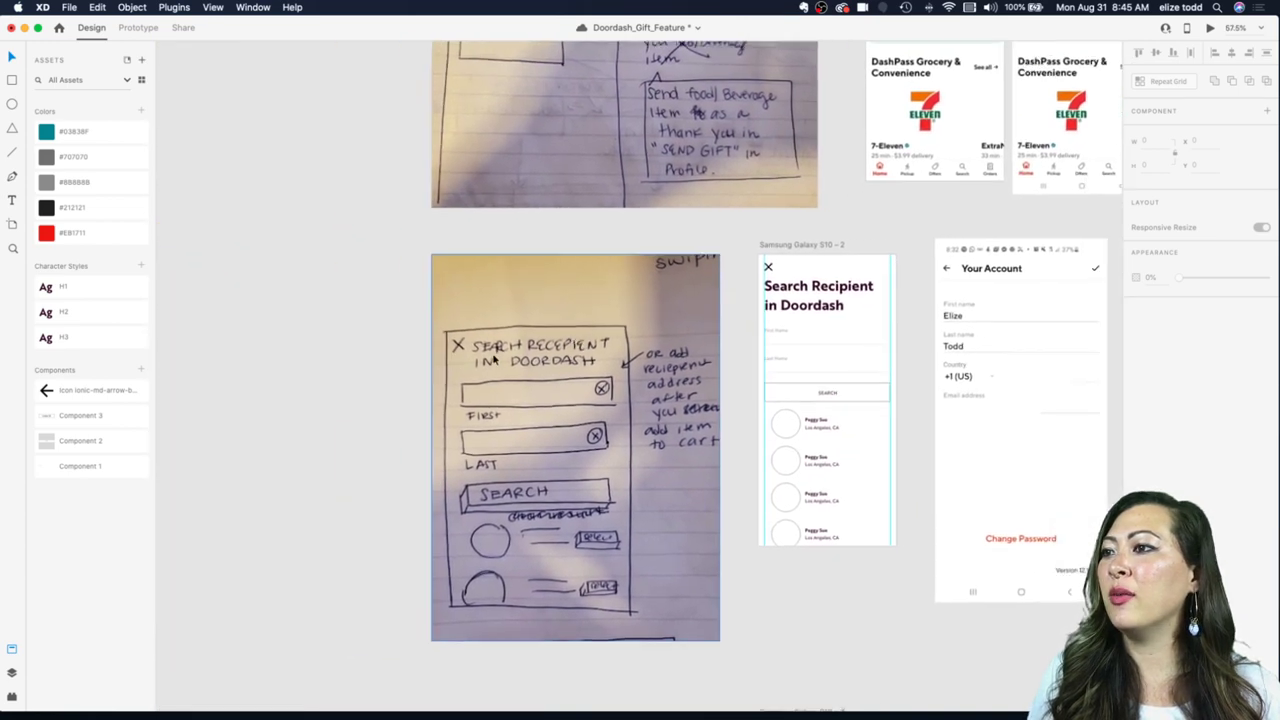
scroll(631, 354, right, 4)
scroll(629, 356, up, 2)
scroll(629, 356, up, 2)
click(598, 403)
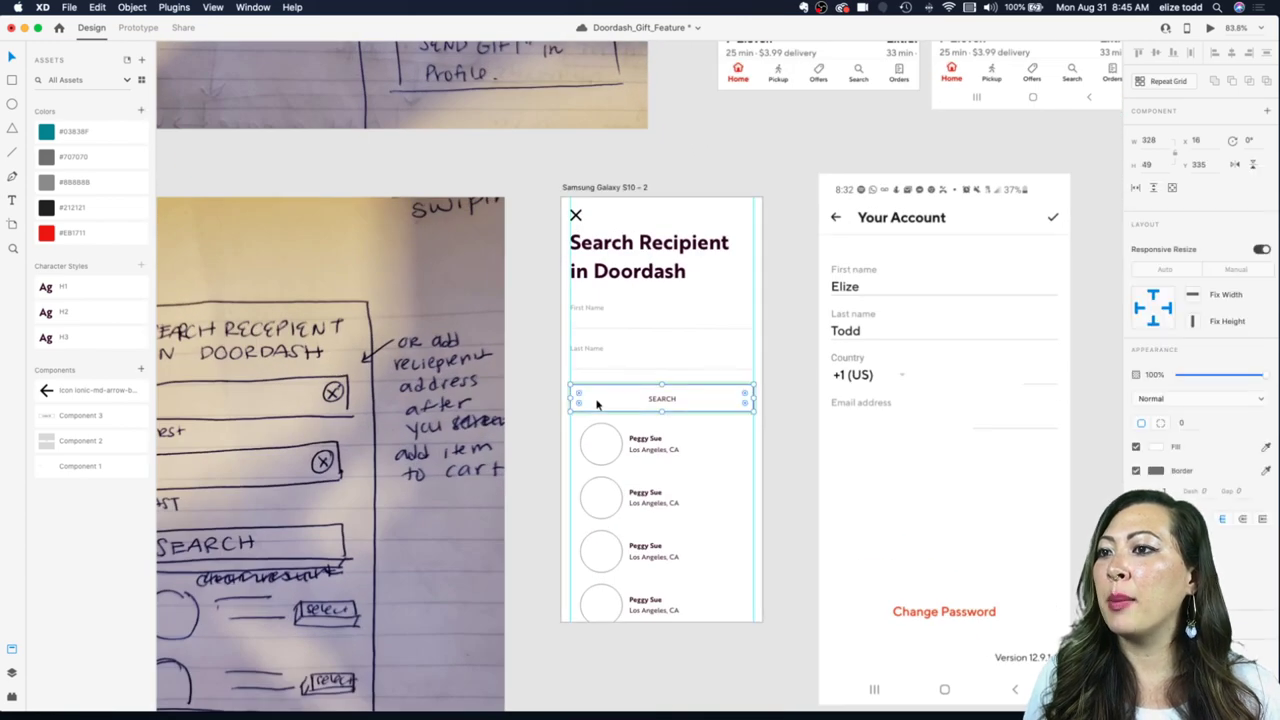
click(1136, 471)
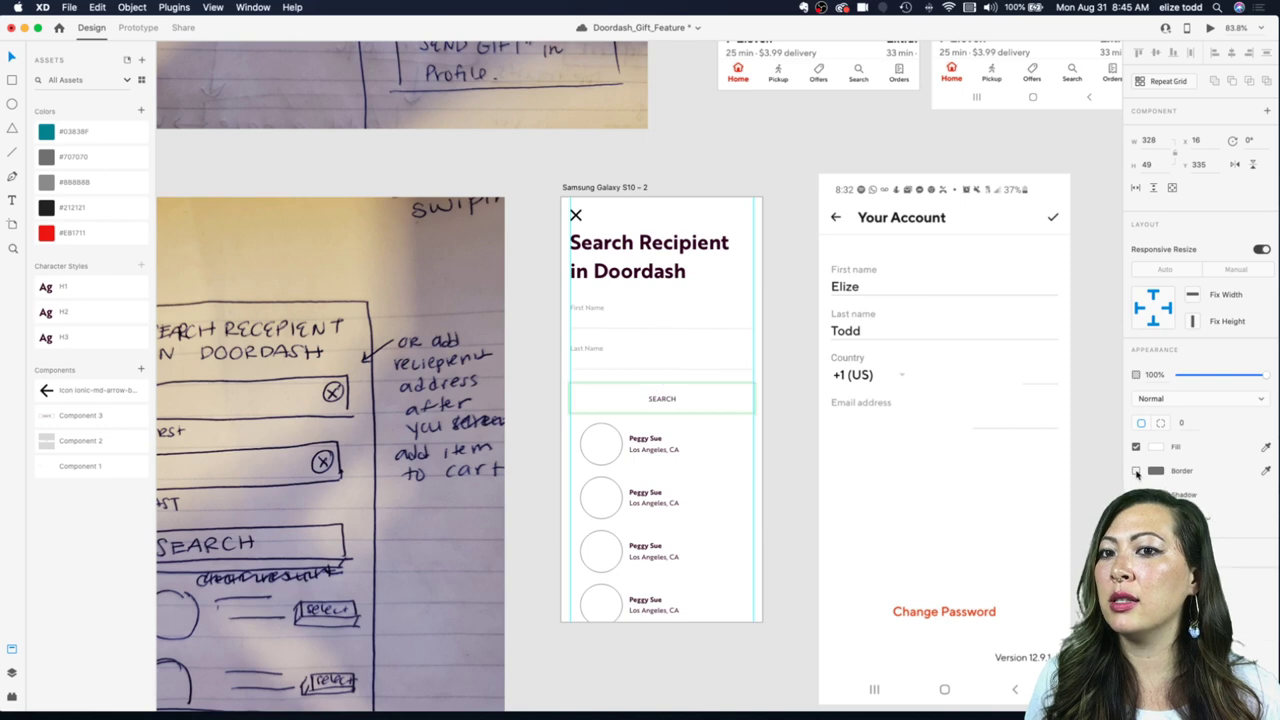
Step: Fill the SEARCH button's rectangle with the red sampled from the Add to Cart button in the Double Quarter Pounder reference
click(1152, 450)
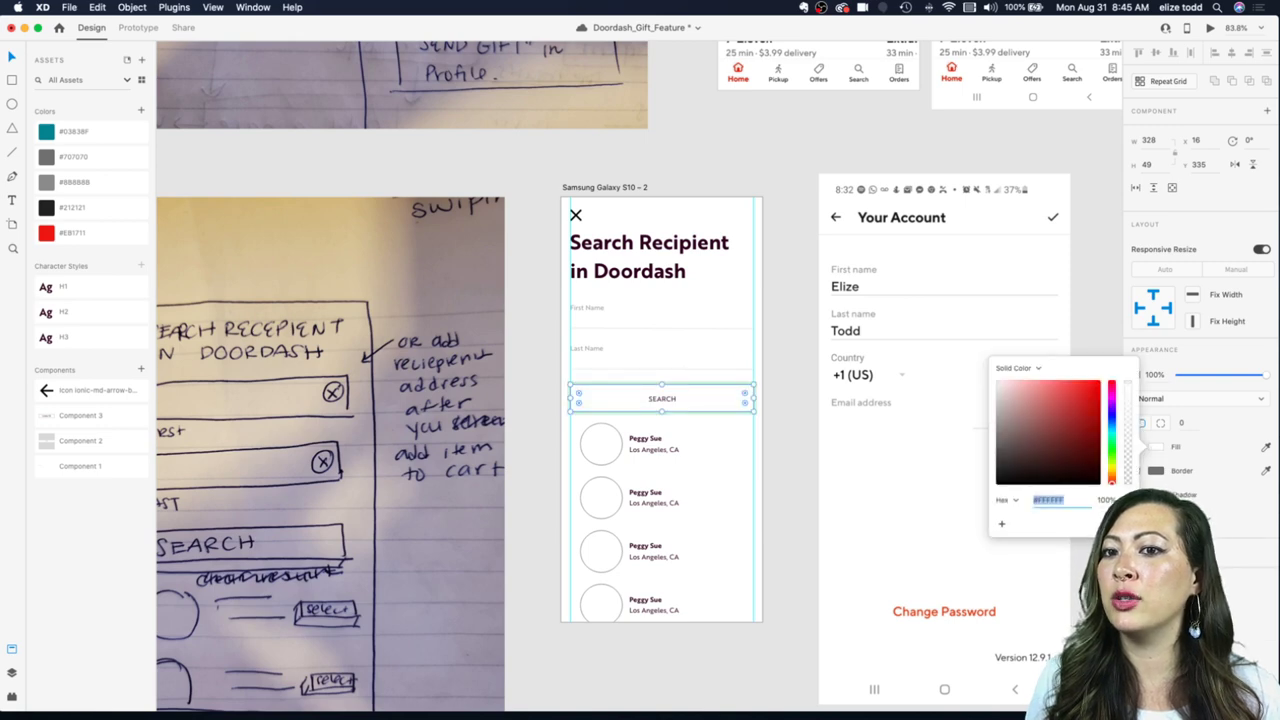
scroll(568, 459, down, 5)
scroll(792, 489, down, 3)
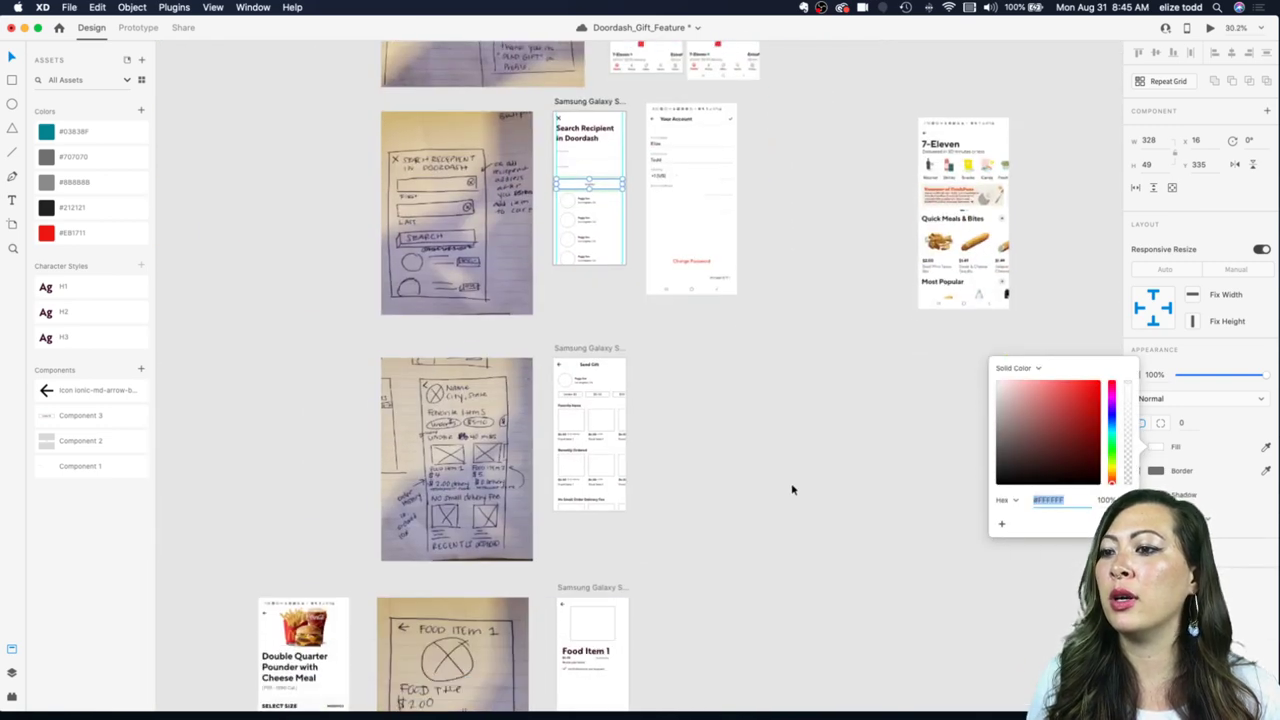
scroll(792, 489, down, 2)
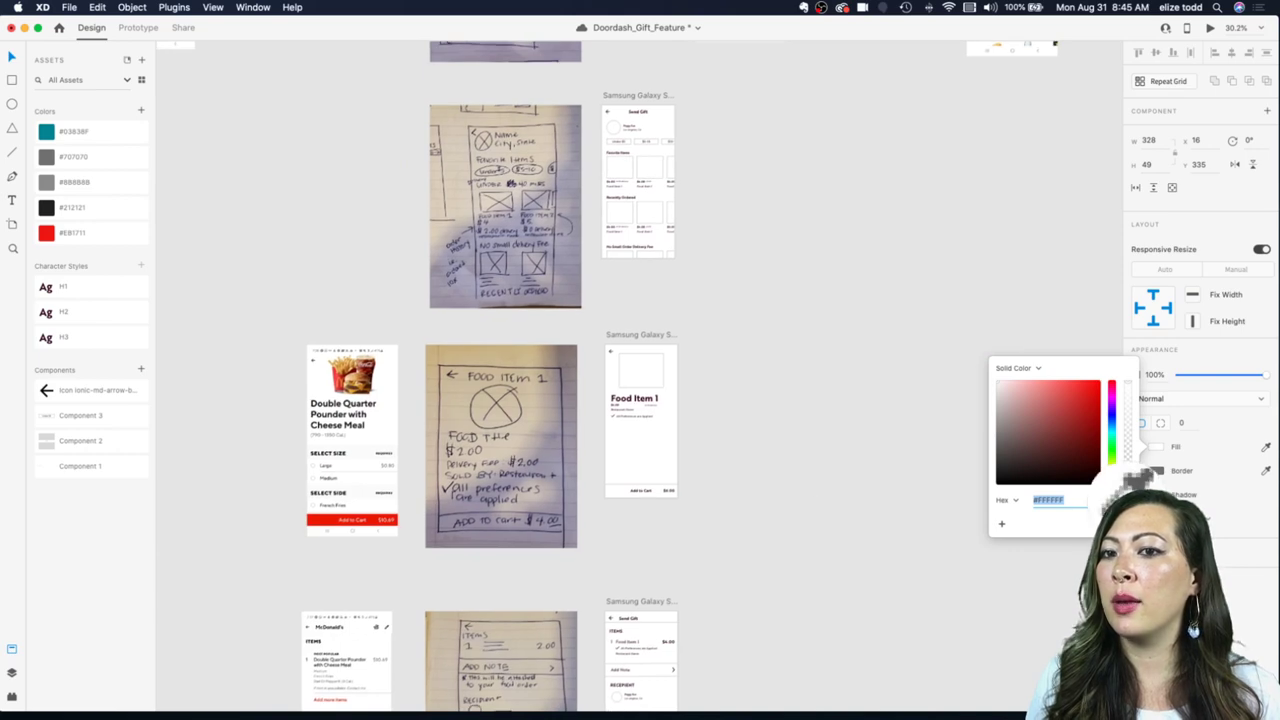
click(320, 520)
click(668, 300)
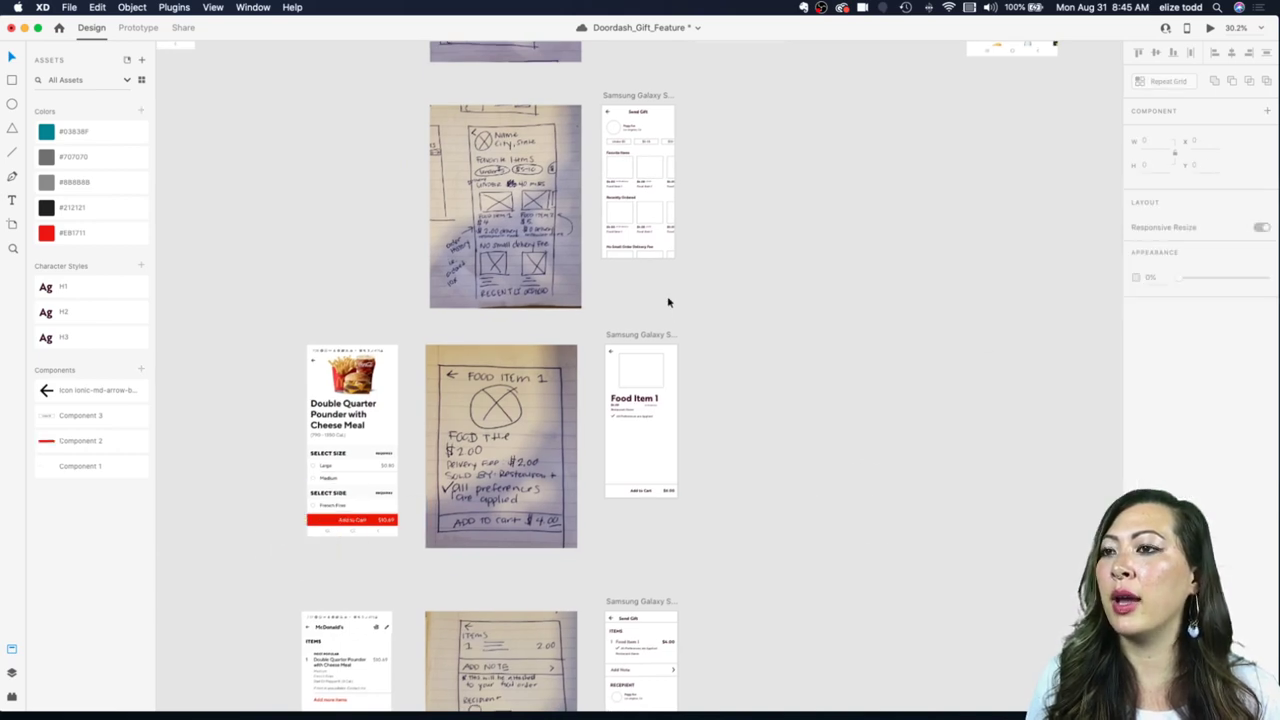
Step: Recolor the SEARCH label on the red button to white, #FFFFFF
scroll(668, 302, up, 5)
scroll(668, 300, up, 10)
click(555, 365)
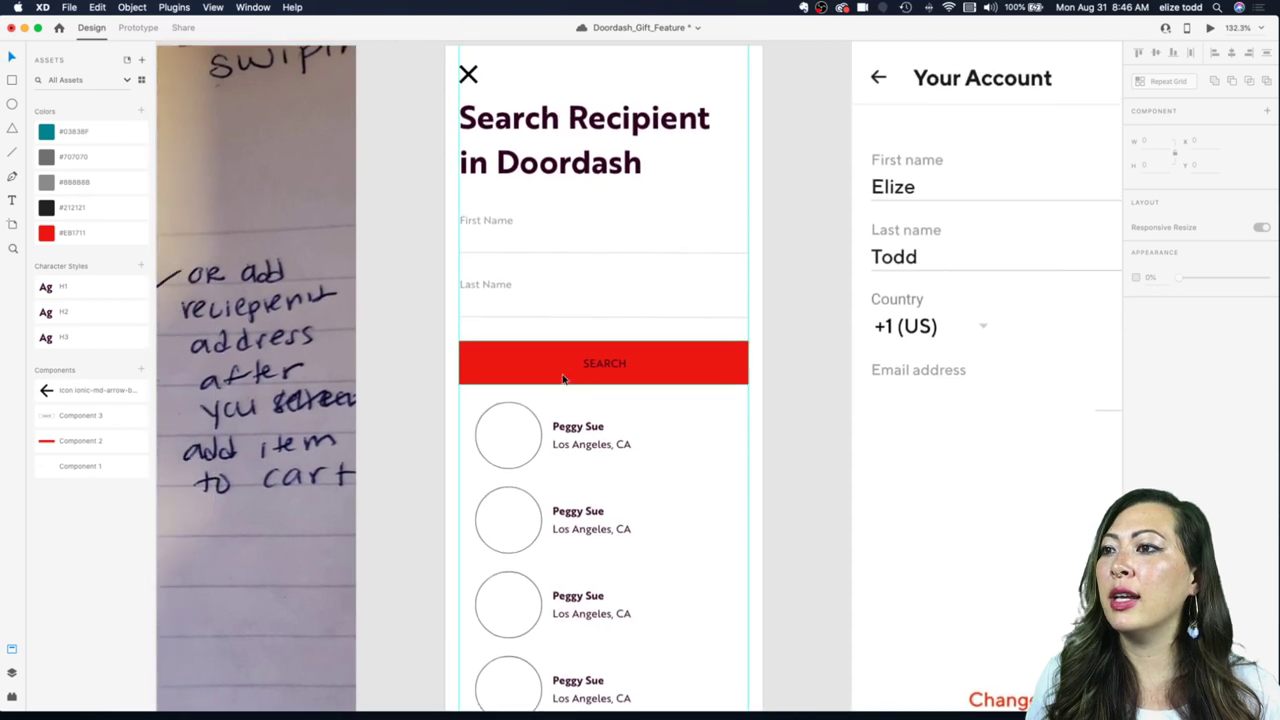
double_click(621, 363)
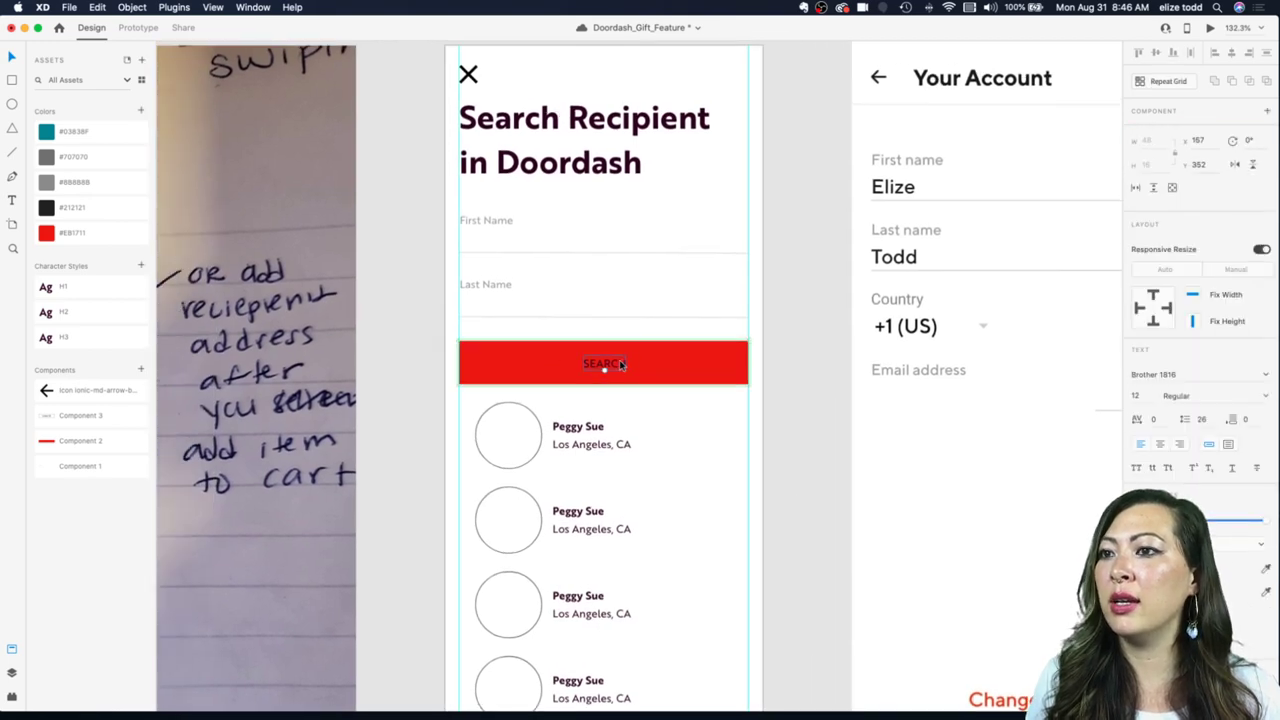
scroll(620, 362, down, 4)
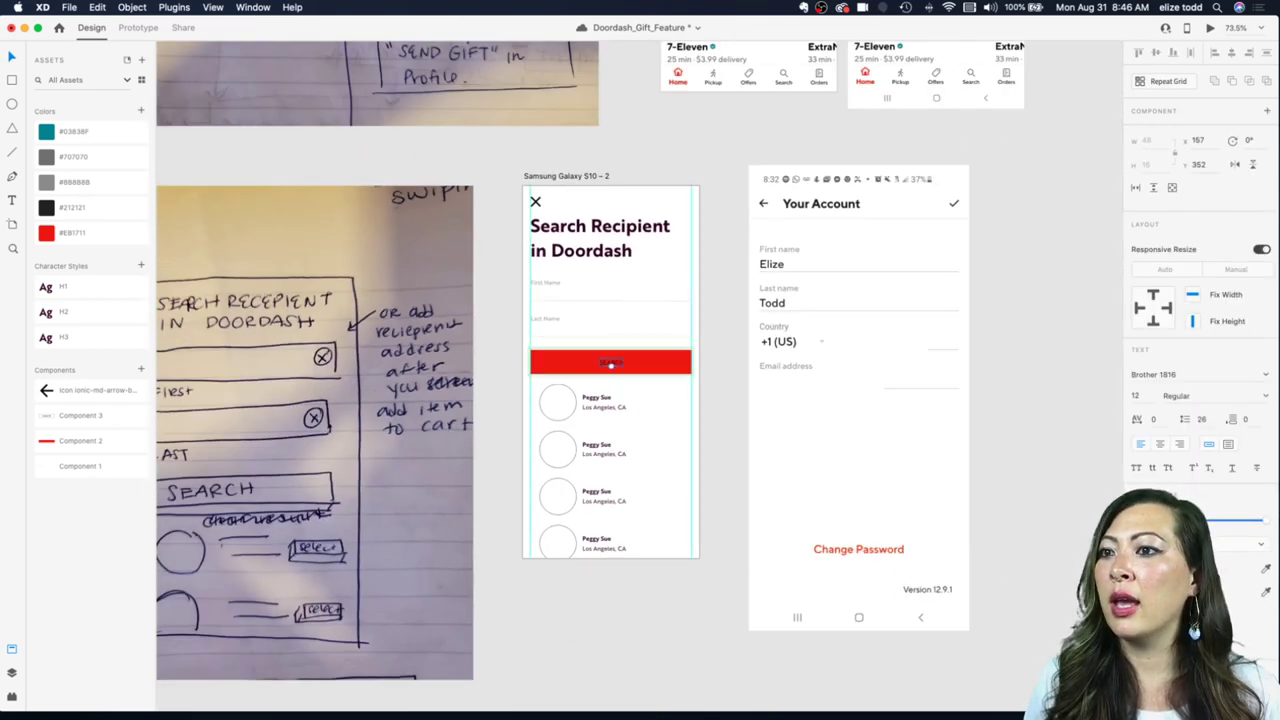
click(1147, 568)
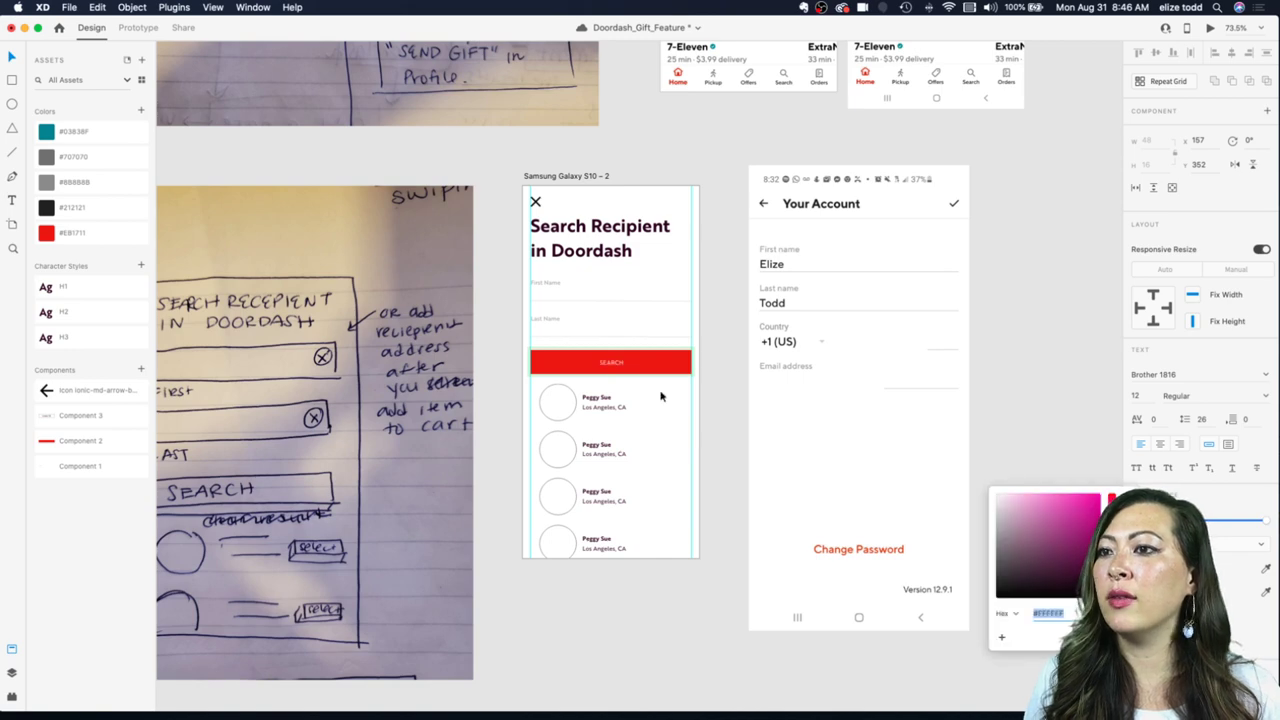
key(Escape)
Step: Examine the red buttons in the McDonald's item, checkout and Most Popular reference screenshots for their label styling
scroll(580, 392, down, 5)
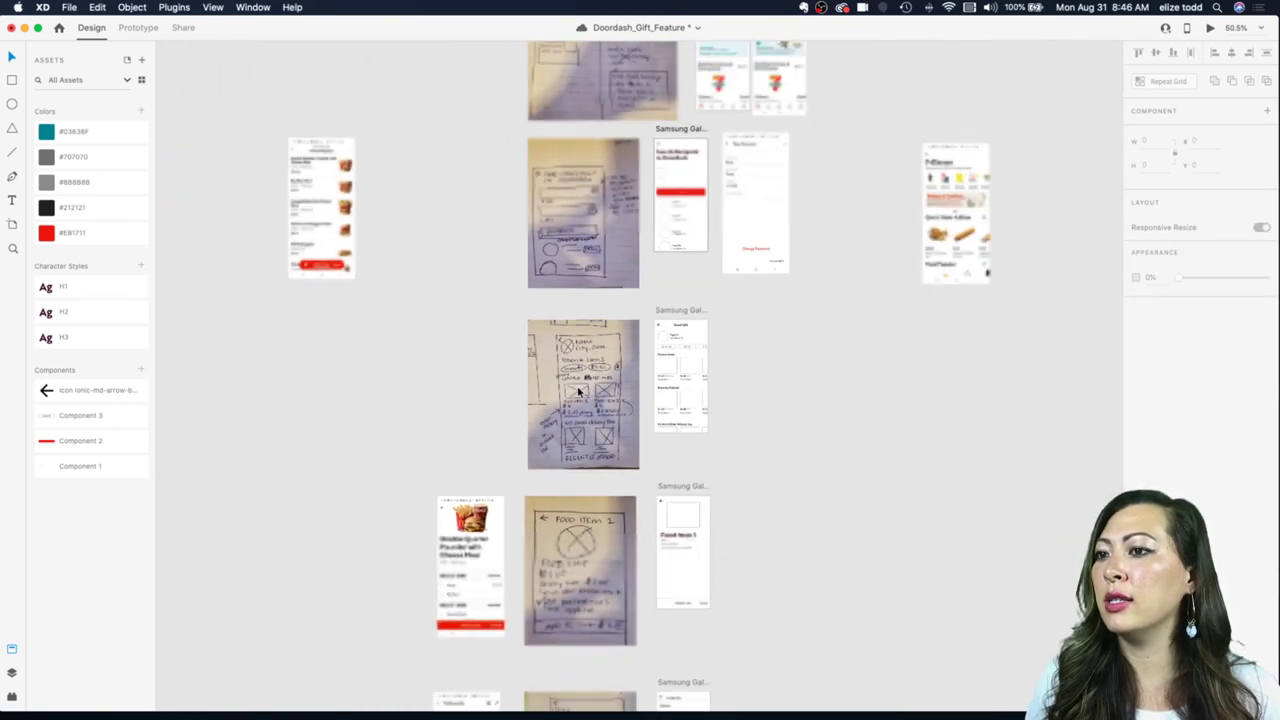
scroll(535, 594, up, 5)
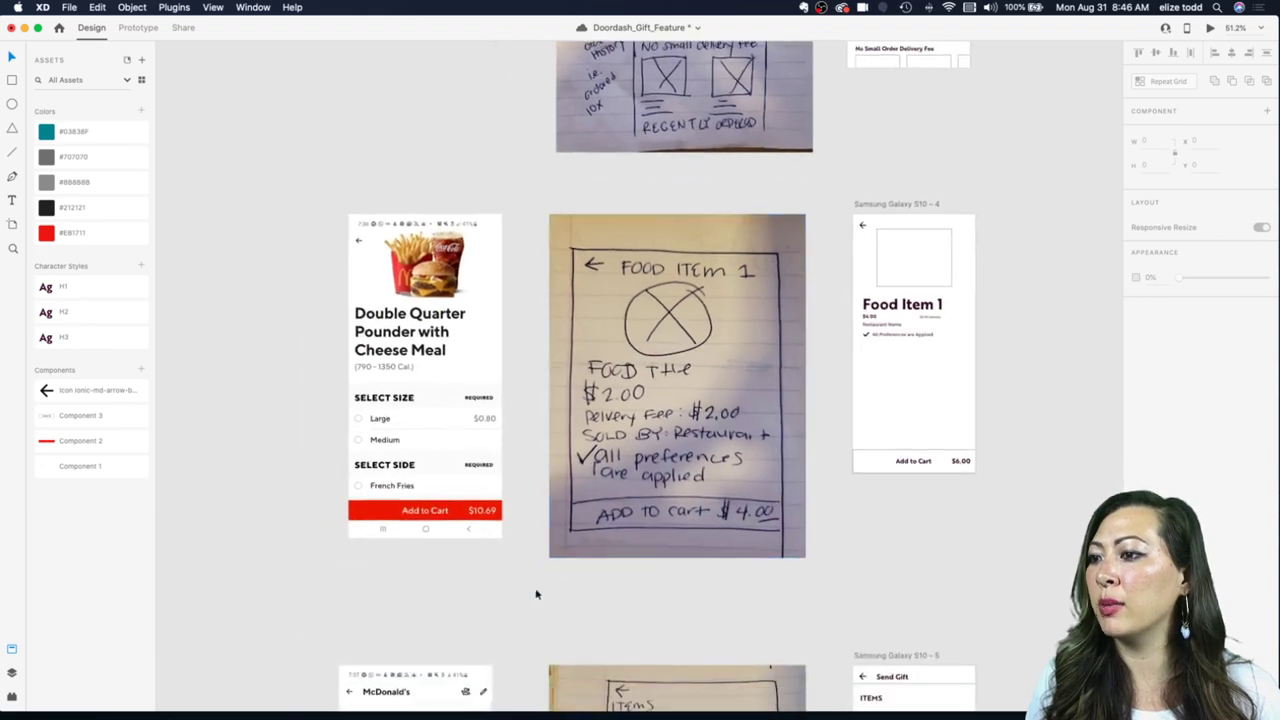
scroll(406, 525, up, 5)
scroll(406, 525, down, 7)
scroll(406, 525, down, 3)
scroll(405, 525, up, 5)
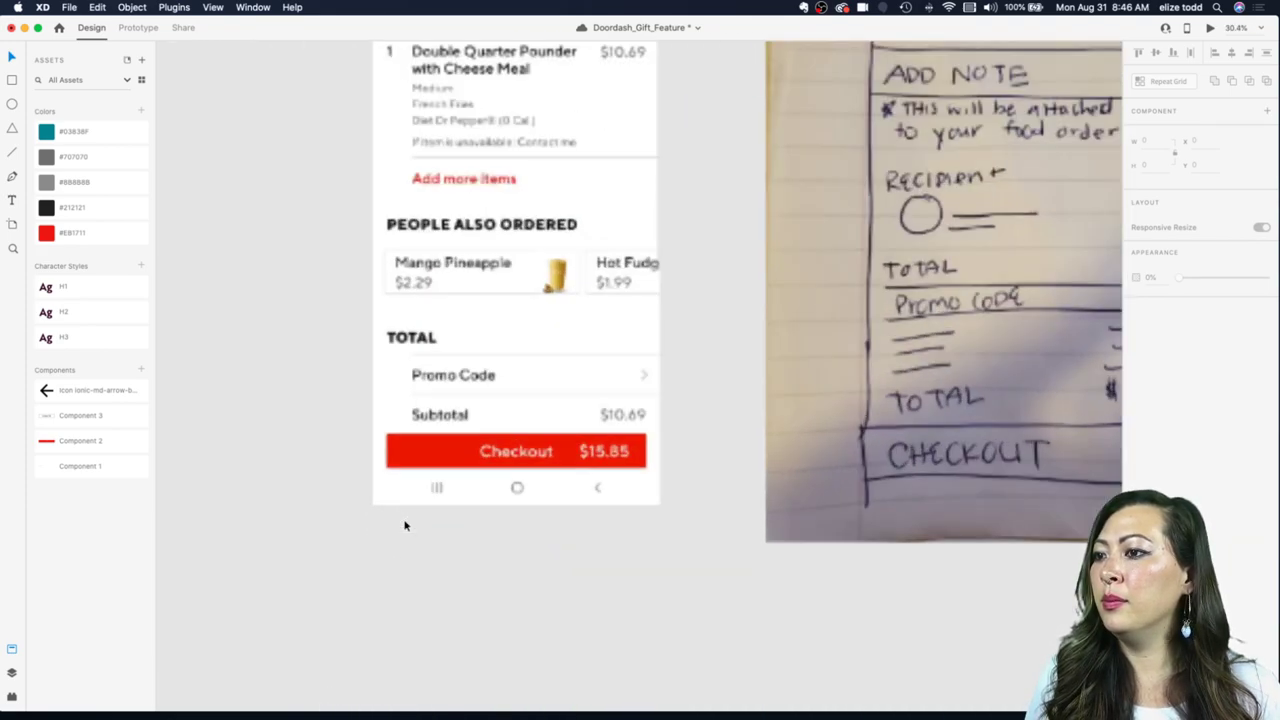
scroll(405, 525, up, 2)
scroll(405, 524, down, 6)
scroll(405, 524, up, 6)
scroll(460, 340, up, 2)
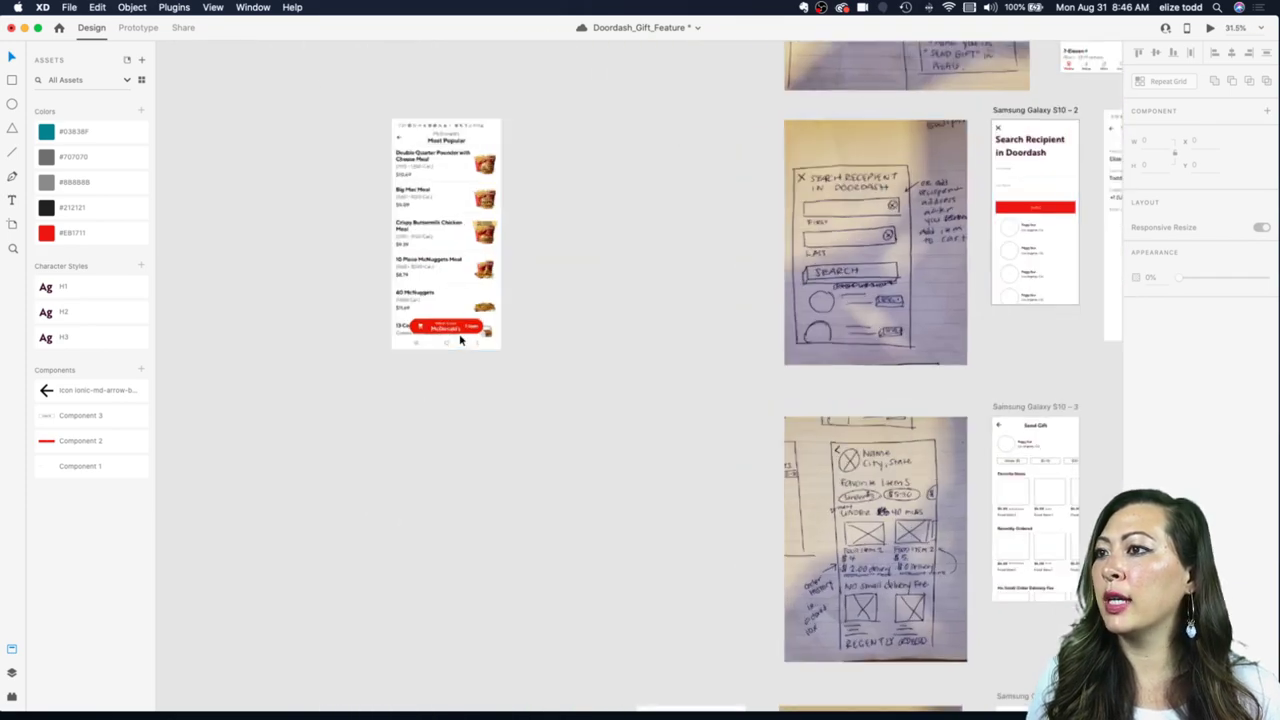
scroll(460, 340, up, 5)
scroll(462, 338, down, 5)
Step: Set the font weight of the SEARCH label on the Search Recipient screen's red button to Medium
scroll(466, 280, right, 5)
scroll(469, 216, up, 5)
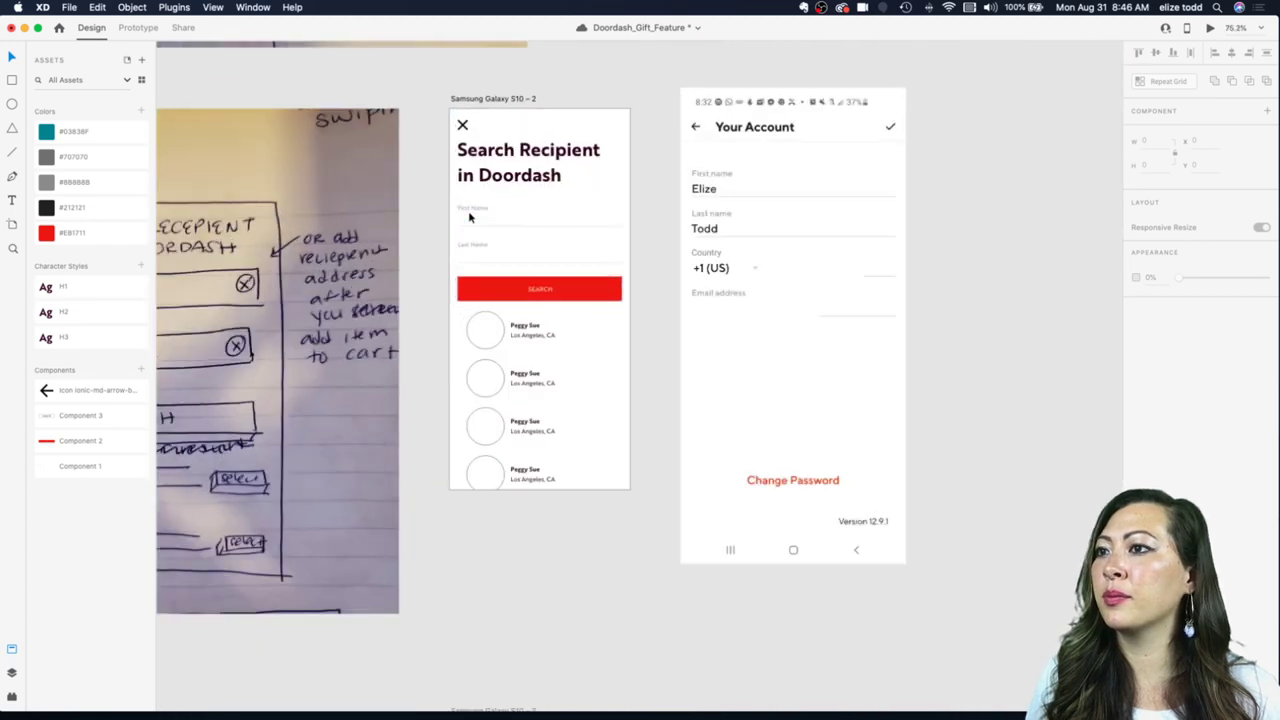
scroll(469, 216, up, 3)
click(639, 299)
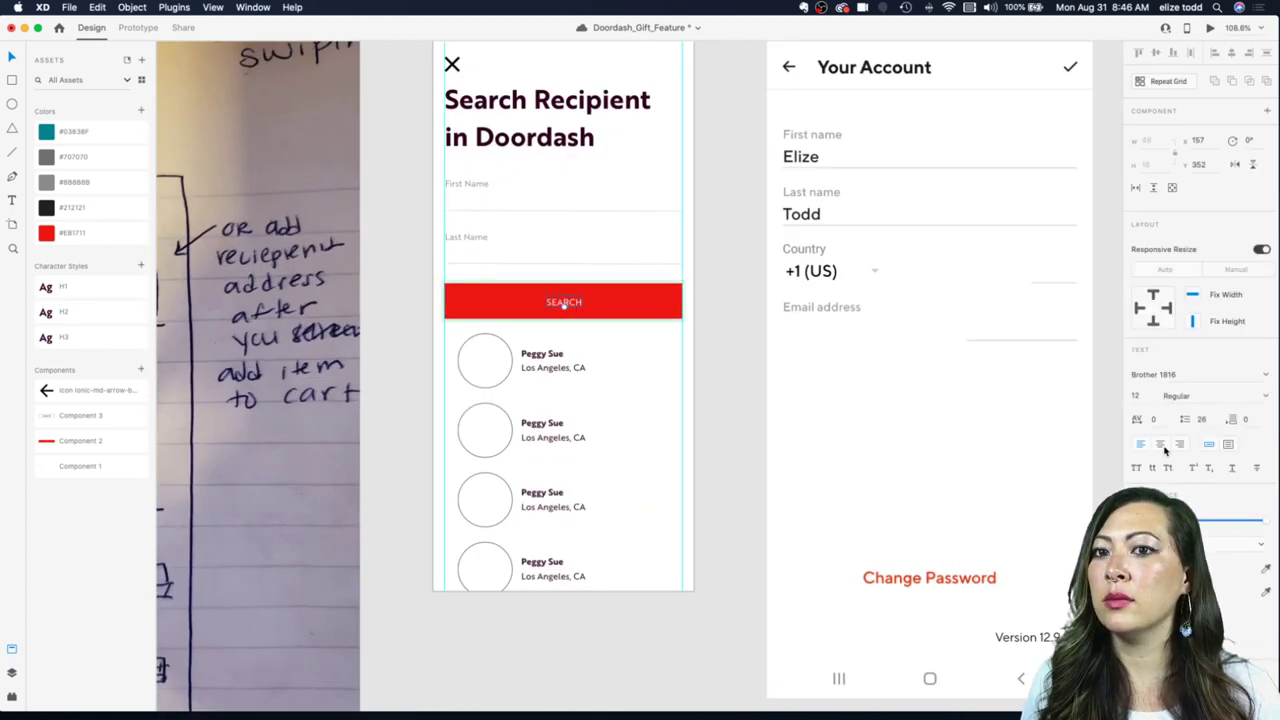
click(1268, 398)
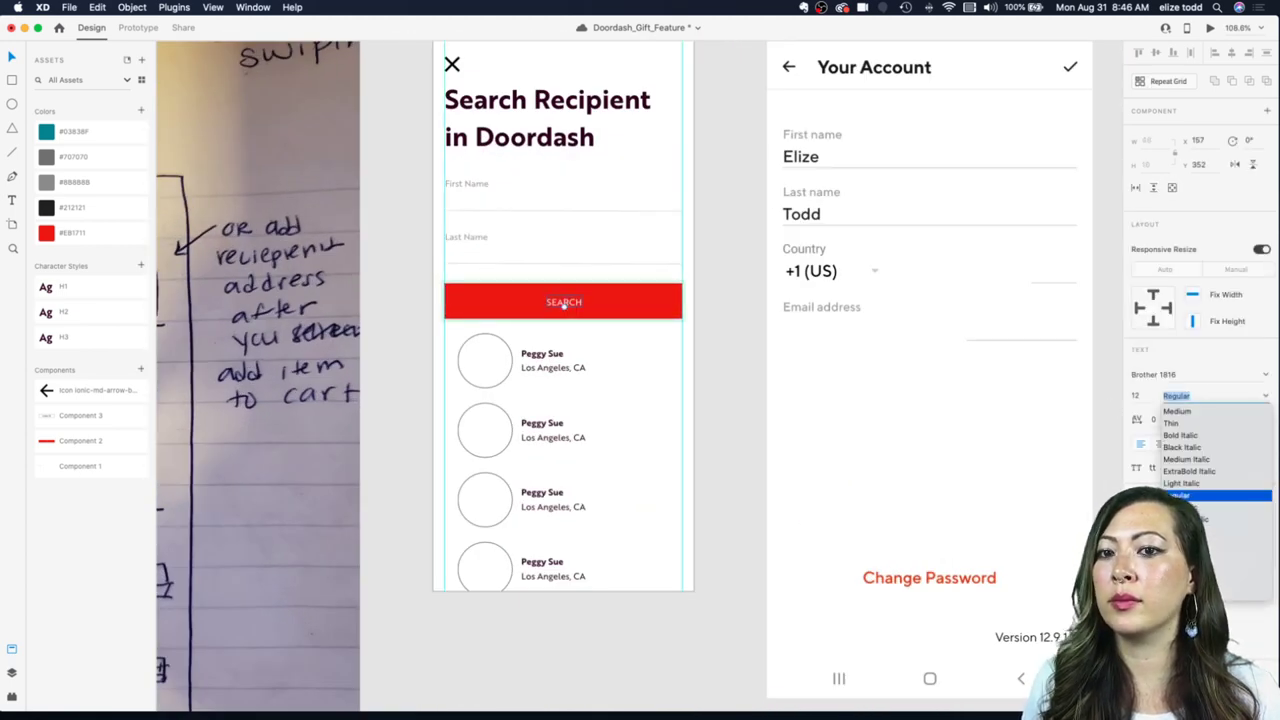
click(1193, 411)
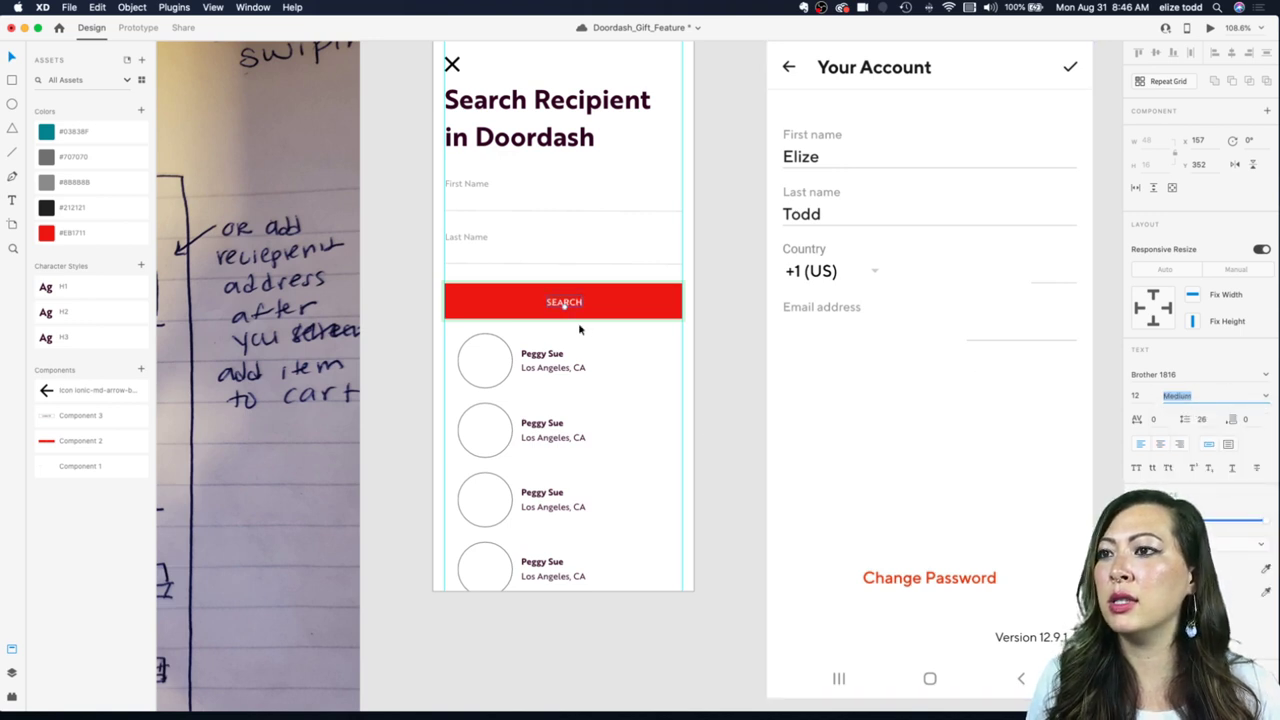
Step: Retype the red button's label as "Search", then enlarge it to about size 19 and center it on the button
scroll(575, 320, up, 5)
double_click(545, 279)
text(Search)
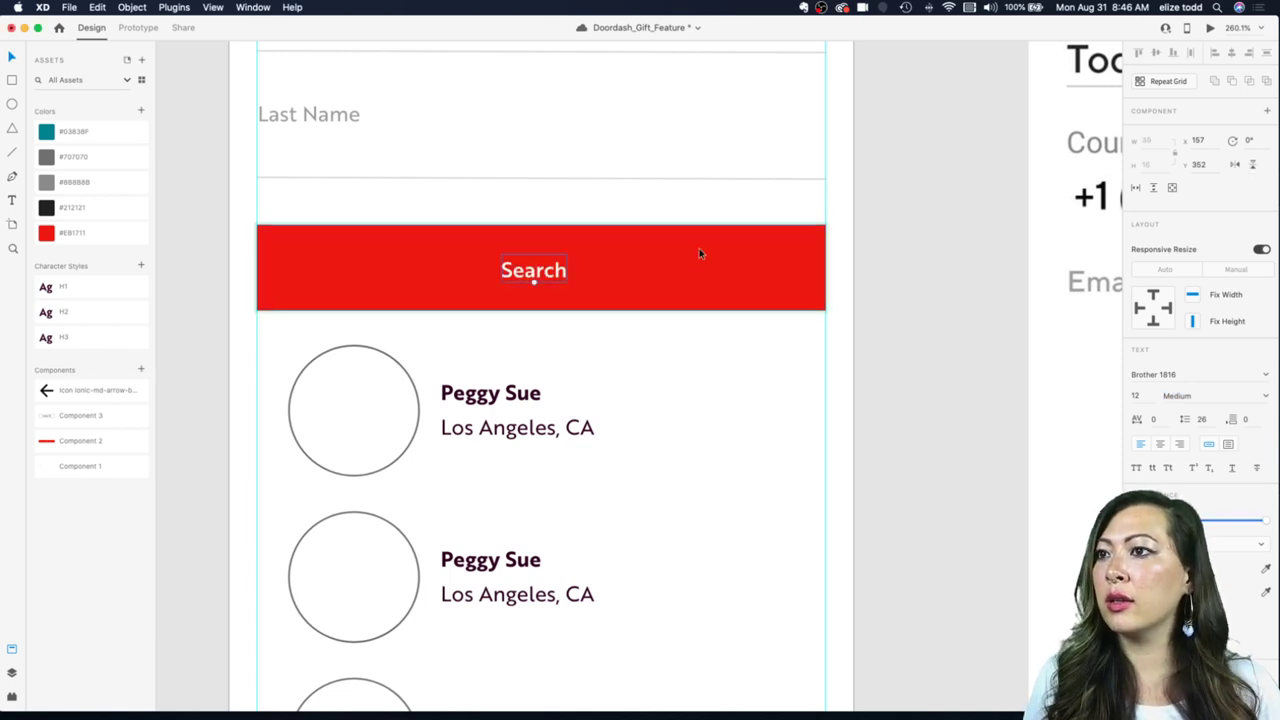
click(506, 278)
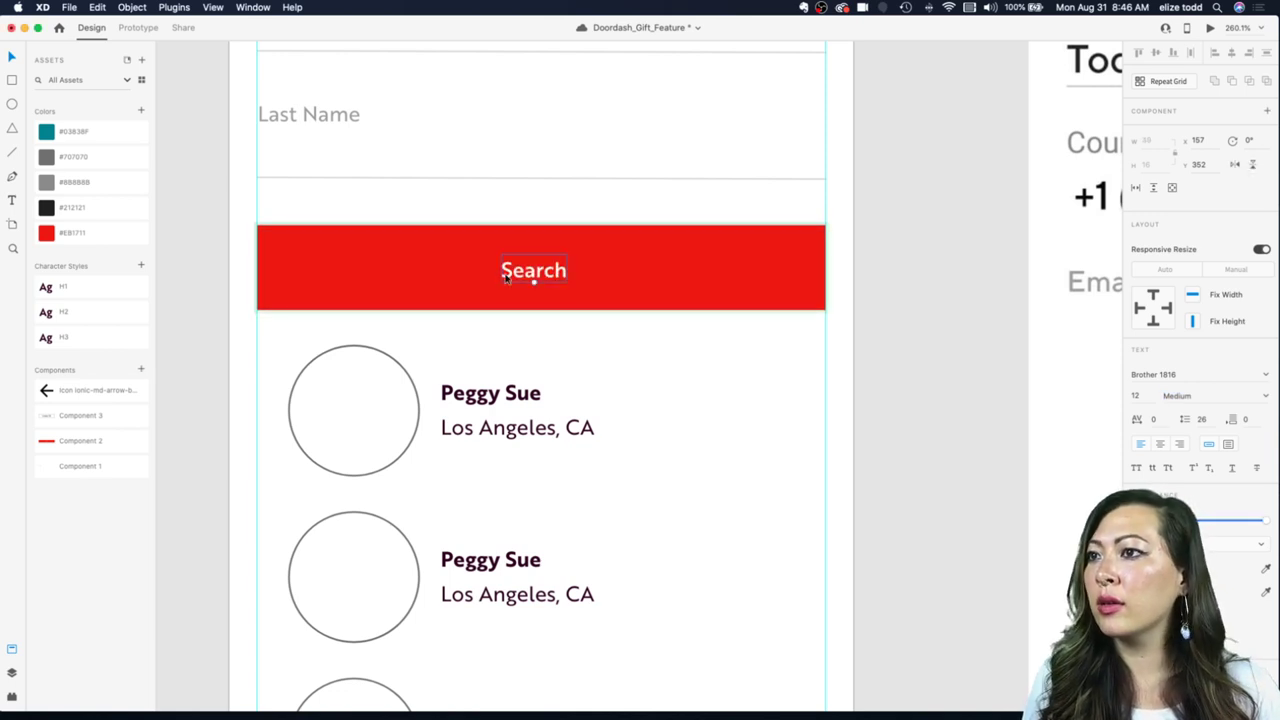
mouse_move(534, 283)
mouse_down()
mouse_move(535, 297)
mouse_move(547, 267)
mouse_up()
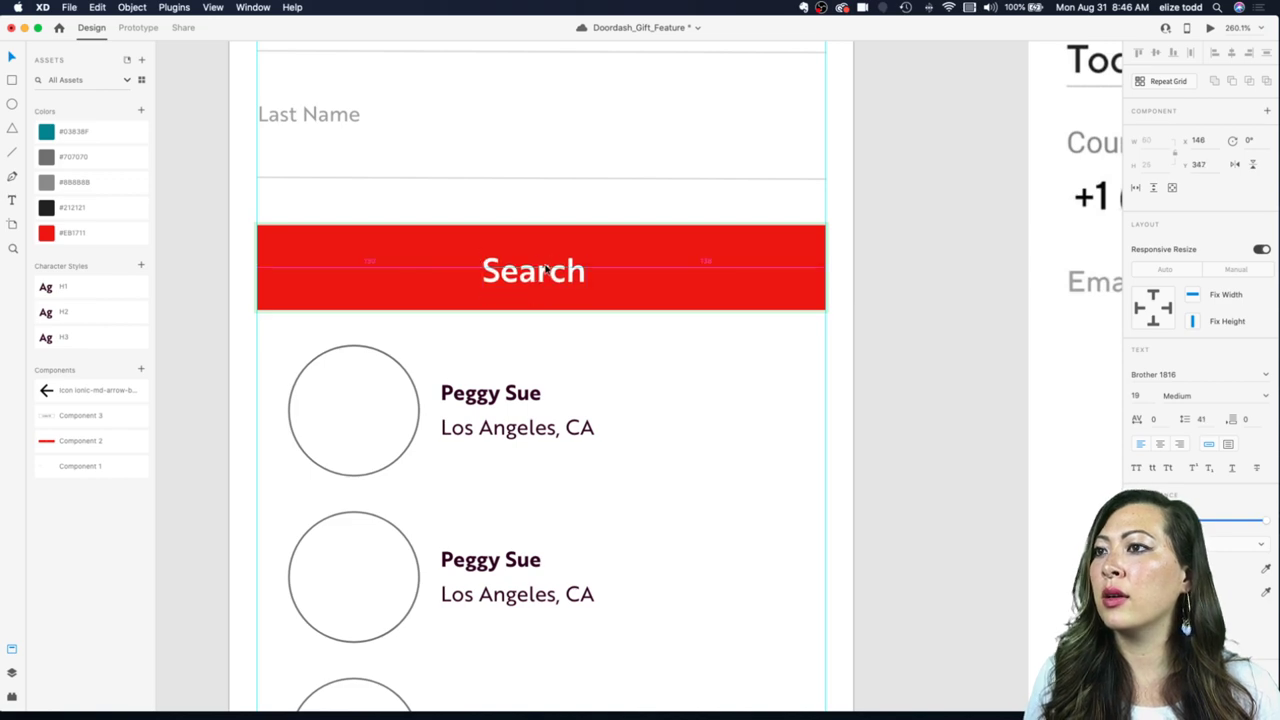
Step: Move the Your Account reference to the left of the search sketch and the McDonald's Most Popular reference beside the Search Recipient artboard
scroll(547, 266, down, 5)
scroll(600, 271, down, 8)
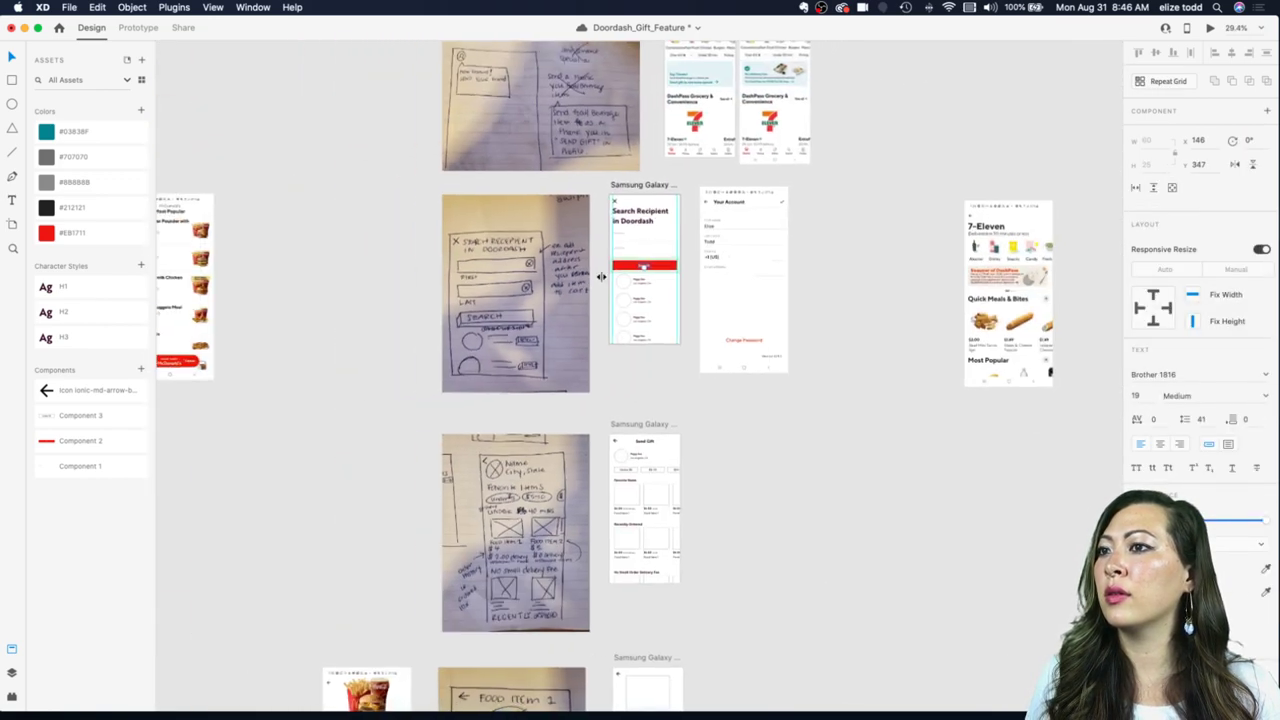
scroll(603, 278, left, 3)
scroll(603, 278, down, 3)
scroll(380, 160, right, 3)
scroll(380, 160, up, 1)
drag(225, 205, 905, 213)
mouse_move(810, 187)
mouse_down()
mouse_move(794, 200)
mouse_move(423, 196)
mouse_up()
scroll(856, 203, up, 5)
drag(890, 205, 621, 151)
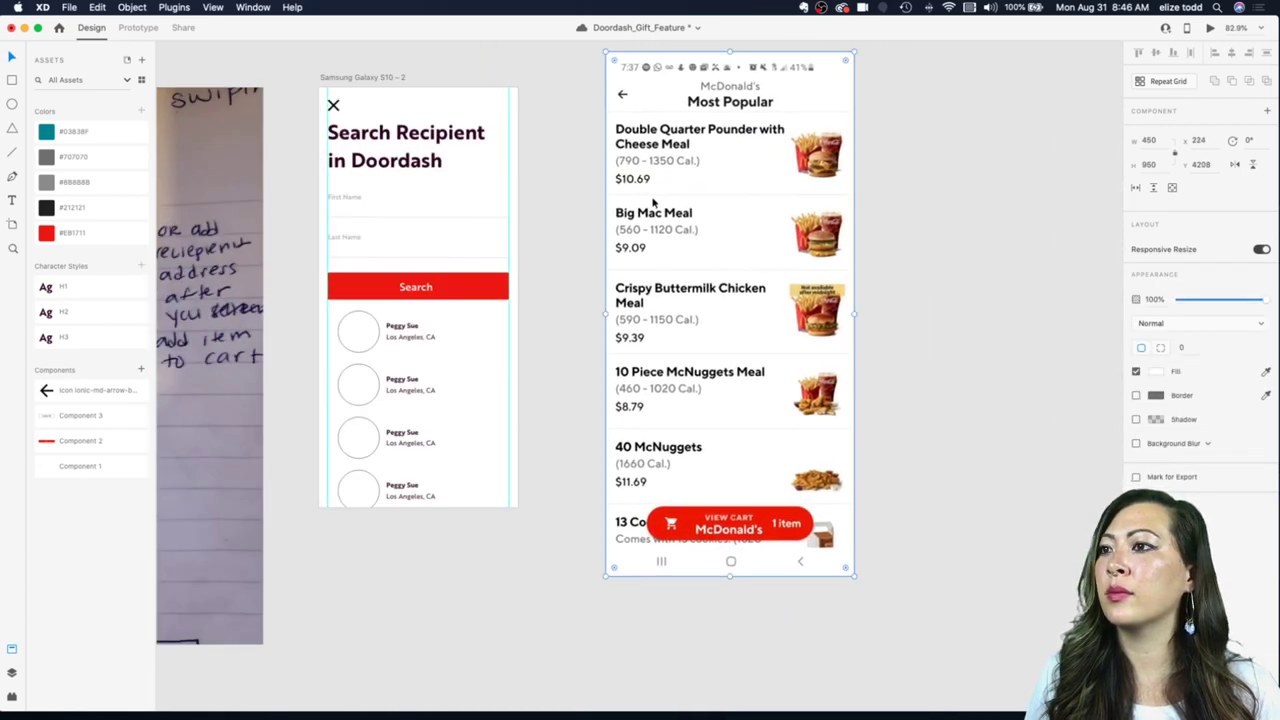
Step: Compare the red button styles in the Most Popular, Double Quarter Pounder and McDonald's checkout references with the Search button
scroll(816, 465, up, 2)
scroll(816, 465, left, 2)
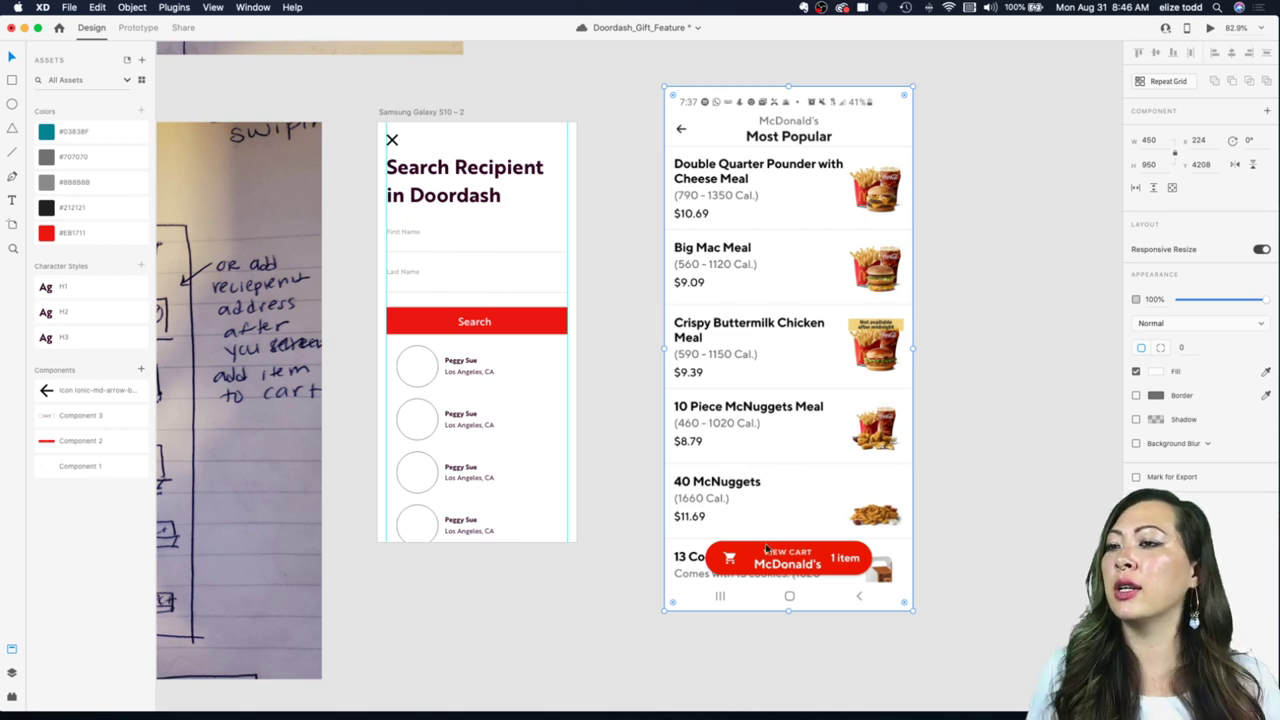
scroll(579, 366, down, 5)
scroll(520, 440, down, 6)
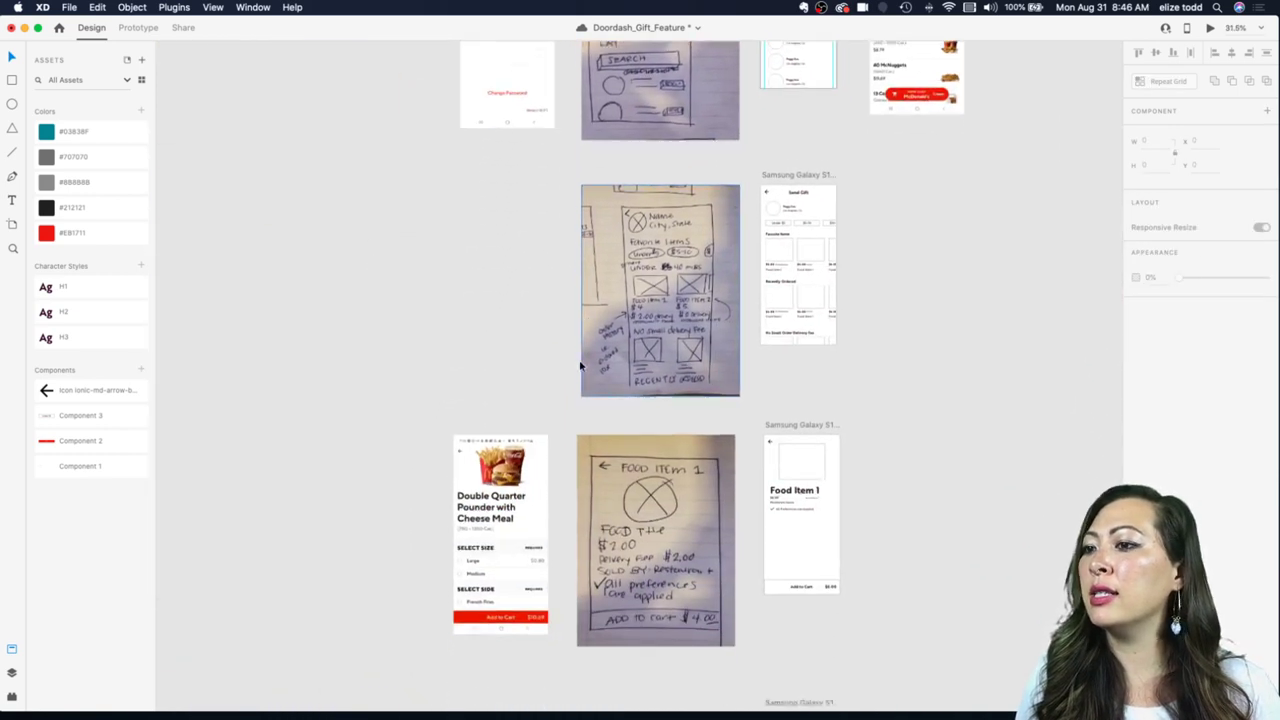
scroll(481, 513, up, 5)
scroll(510, 480, up, 1)
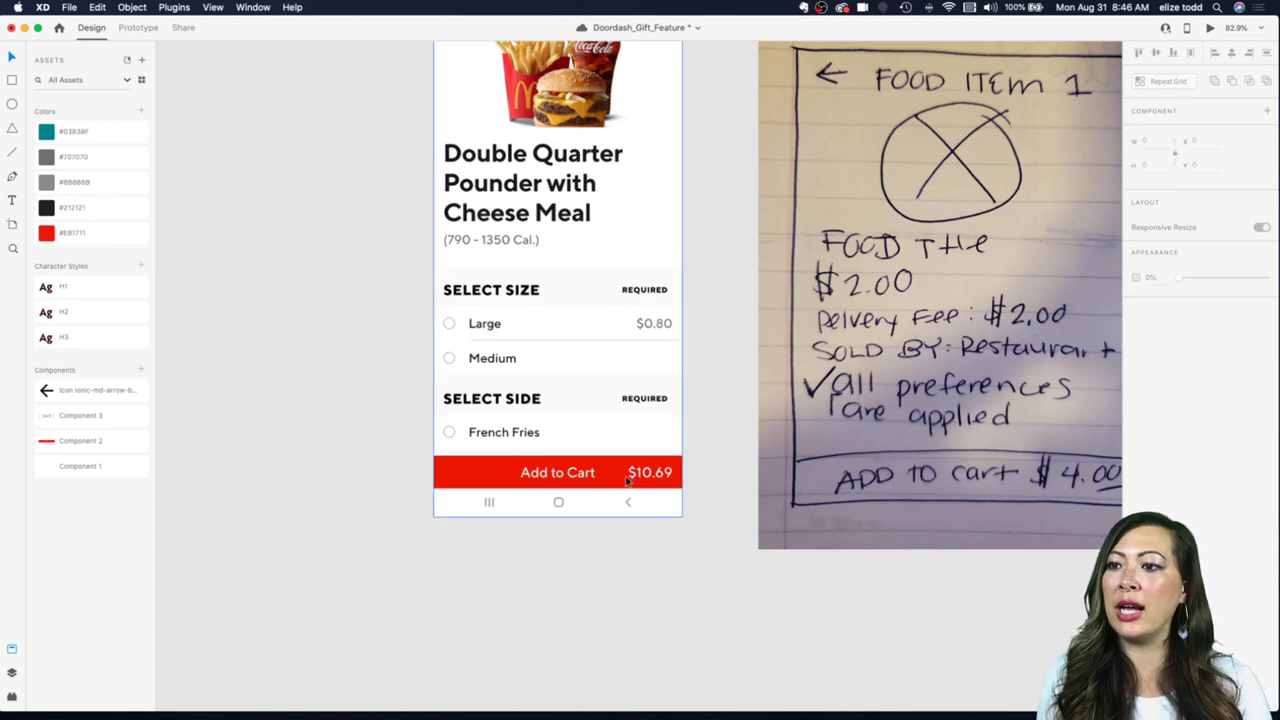
scroll(400, 477, down, 3)
scroll(508, 463, down, 5)
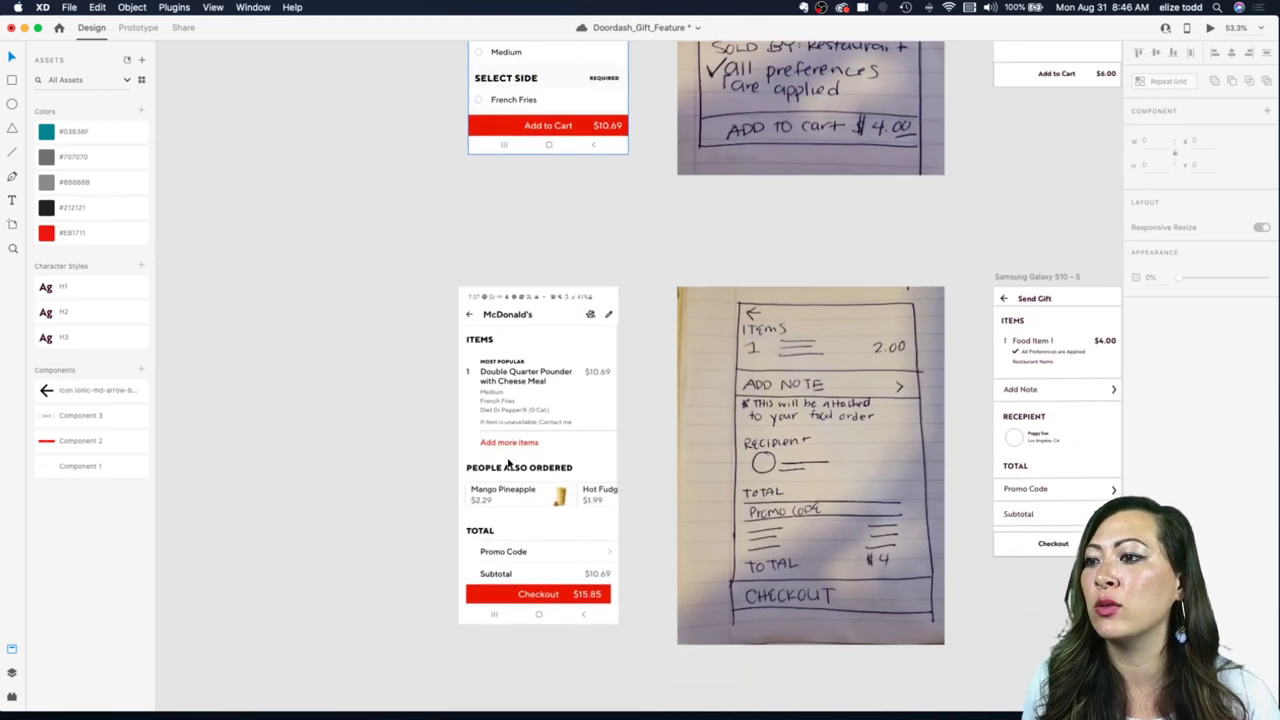
scroll(508, 463, up, 3)
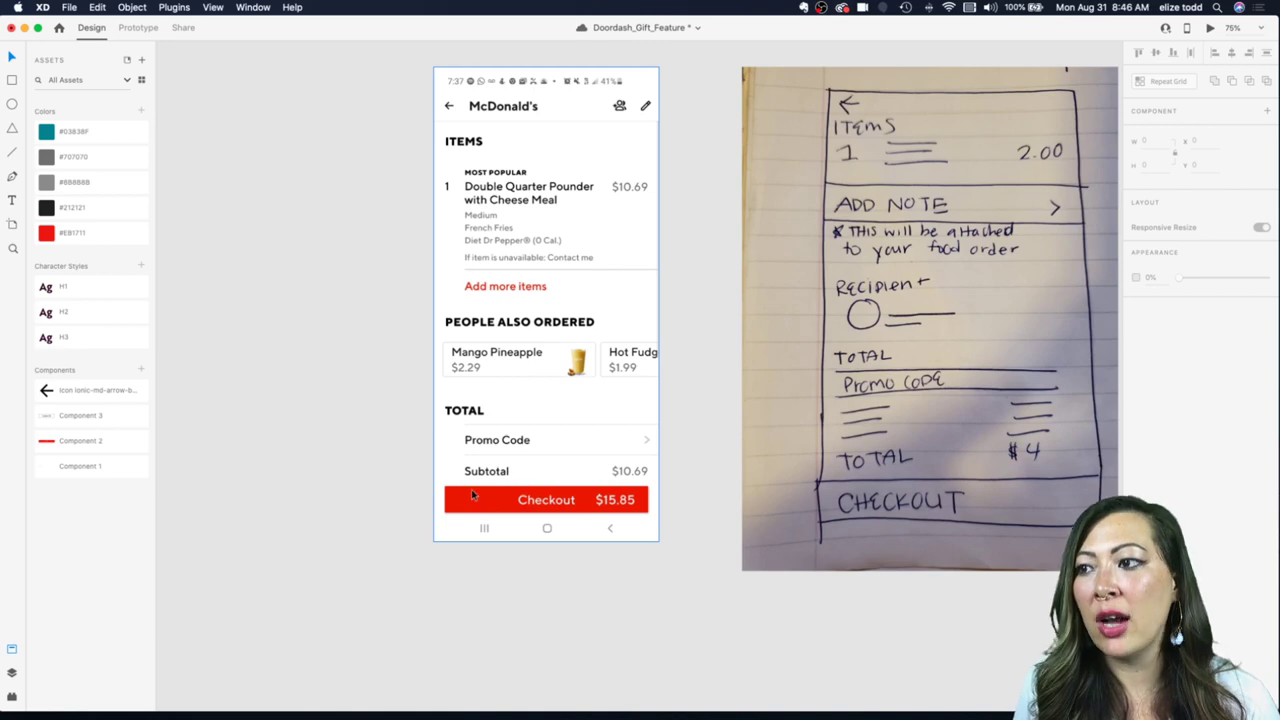
scroll(473, 495, up, 5)
scroll(473, 495, down, 3)
scroll(473, 495, down, 5)
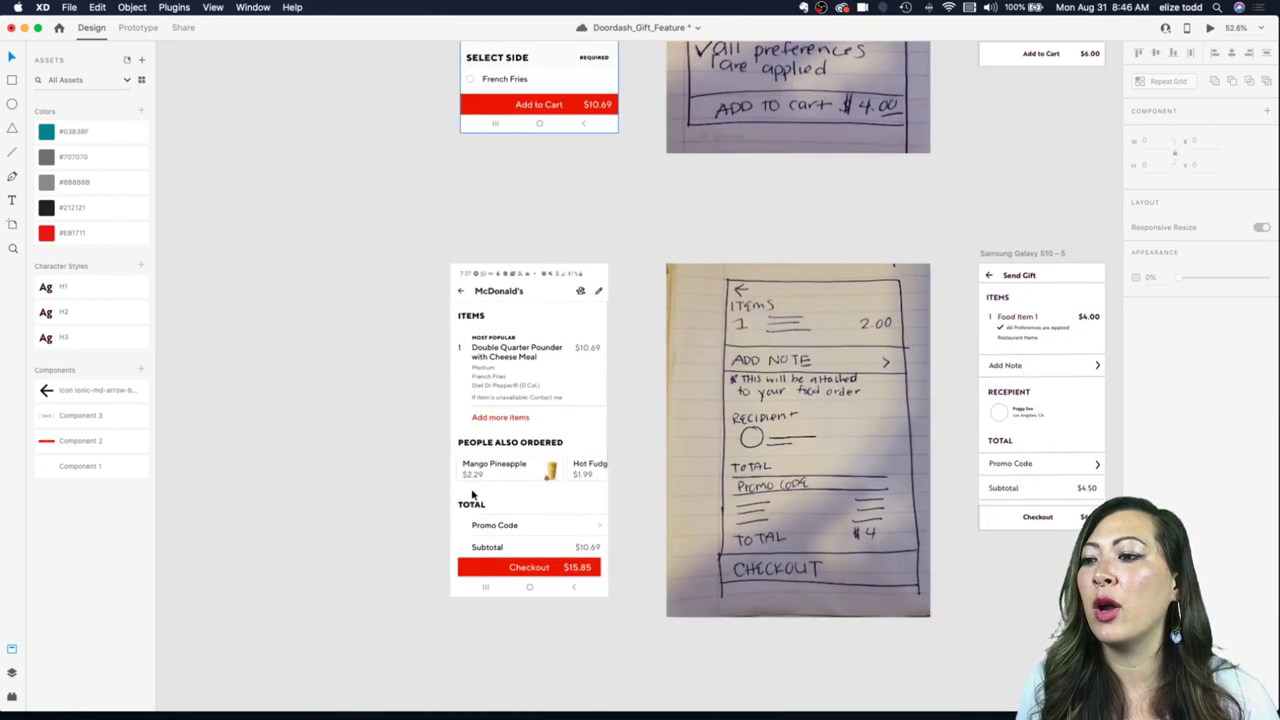
scroll(473, 495, up, 2)
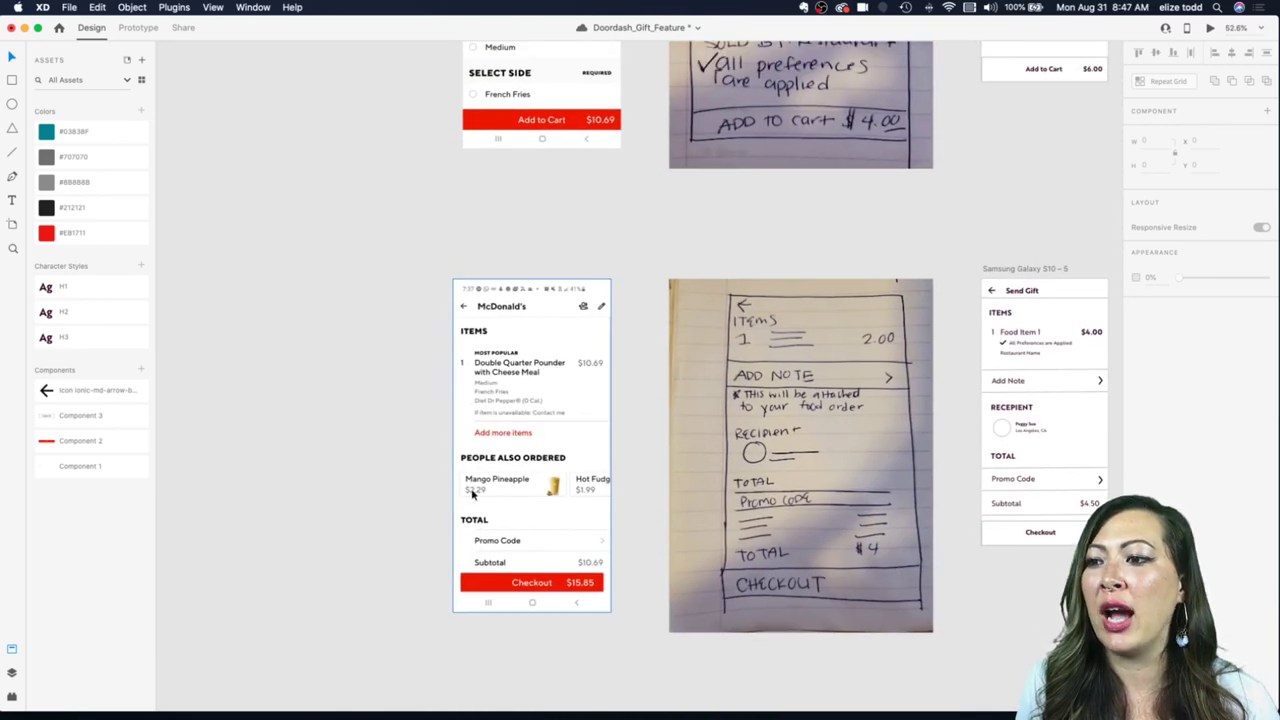
scroll(473, 495, down, 5)
scroll(473, 495, up, 5)
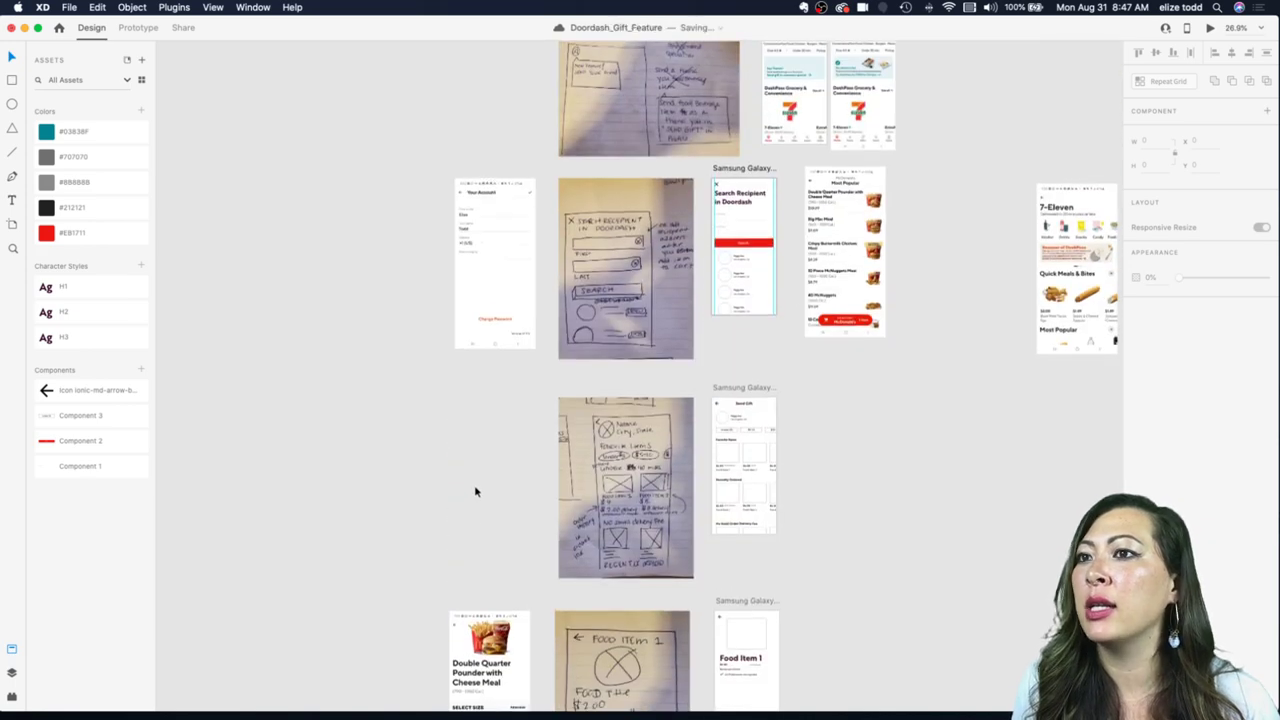
Step: Move the McDonald's Most Popular reference to the left of the favorite items sketch
scroll(800, 297, up, 2)
click(857, 237)
mouse_move(857, 237)
mouse_down()
mouse_move(309, 506)
mouse_move(361, 549)
mouse_up()
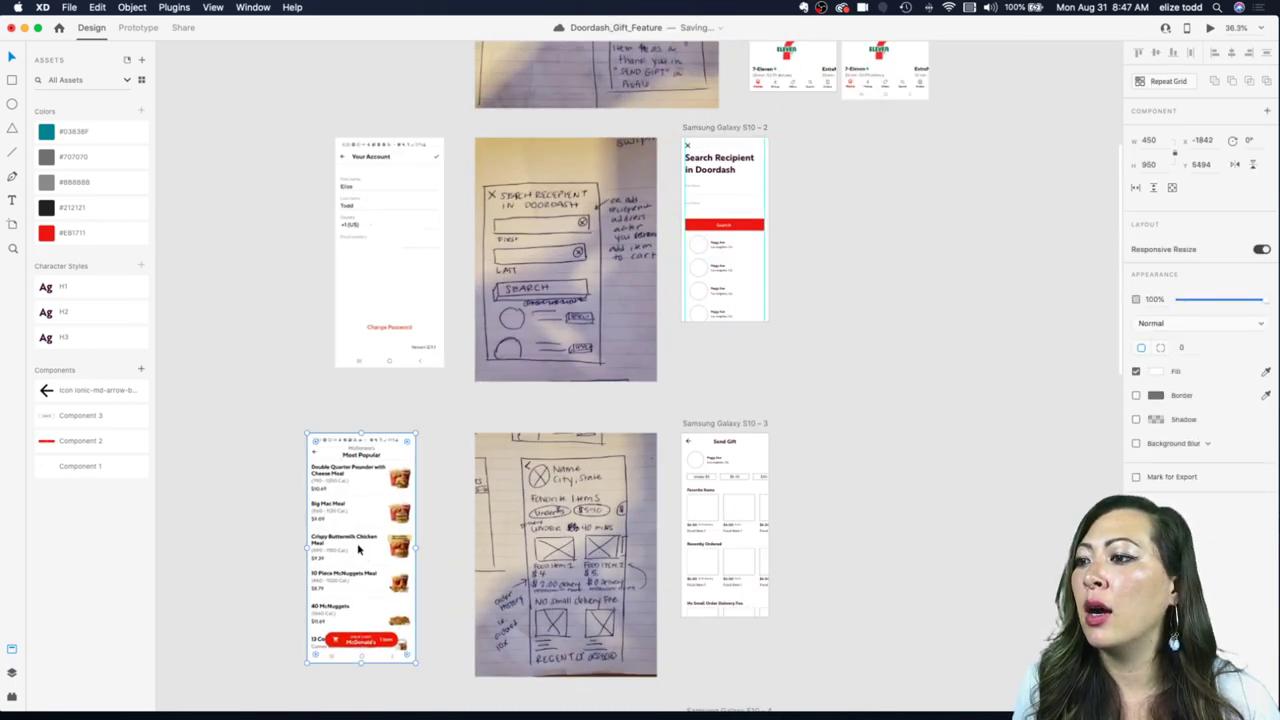
Step: Compare the Search button's shape with the reference screens' red buttons, inspecting the corners of the McDonald's Checkout button up close
scroll(357, 546, up, 5)
scroll(656, 484, down, 2)
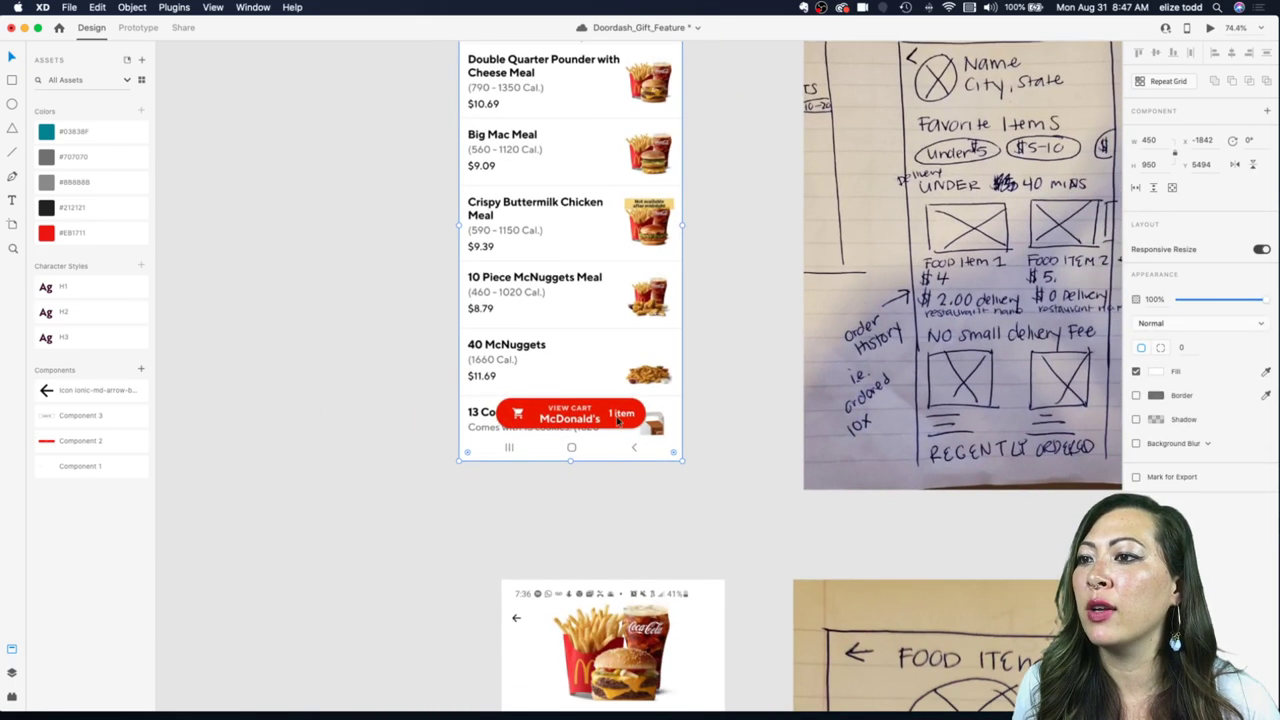
scroll(556, 400, down, 6)
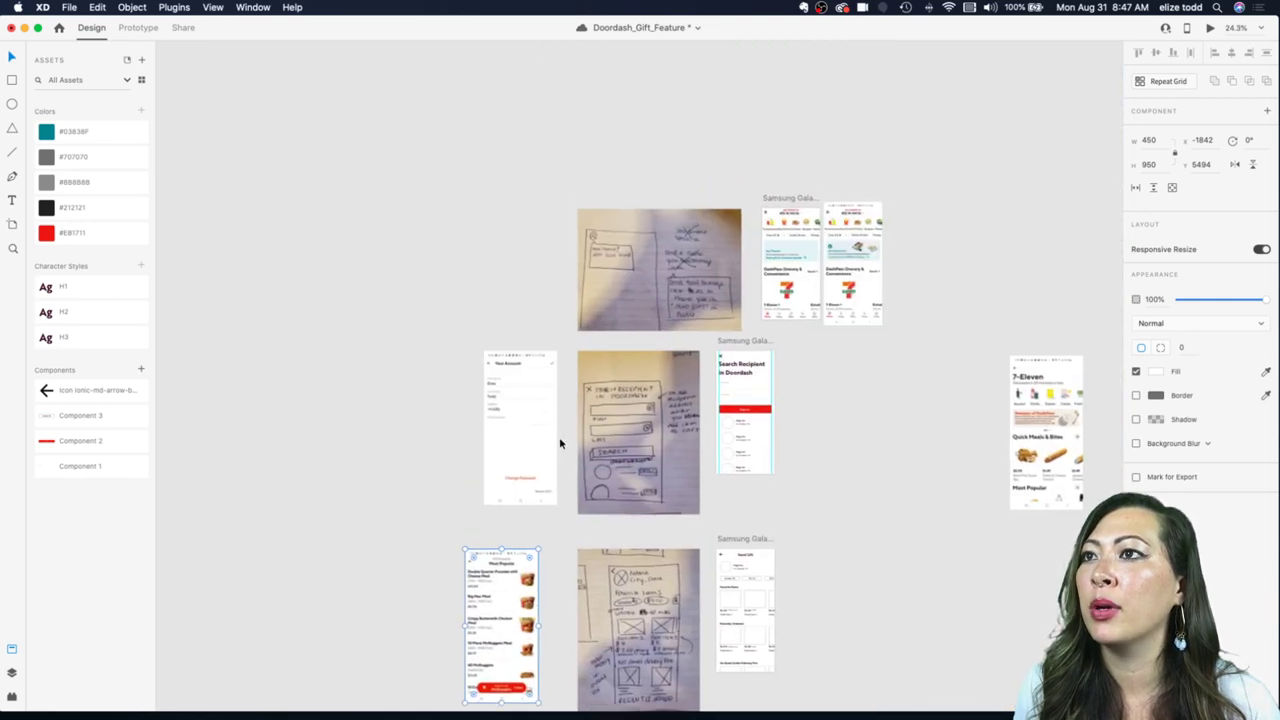
scroll(560, 443, down, 10)
scroll(560, 443, up, 4)
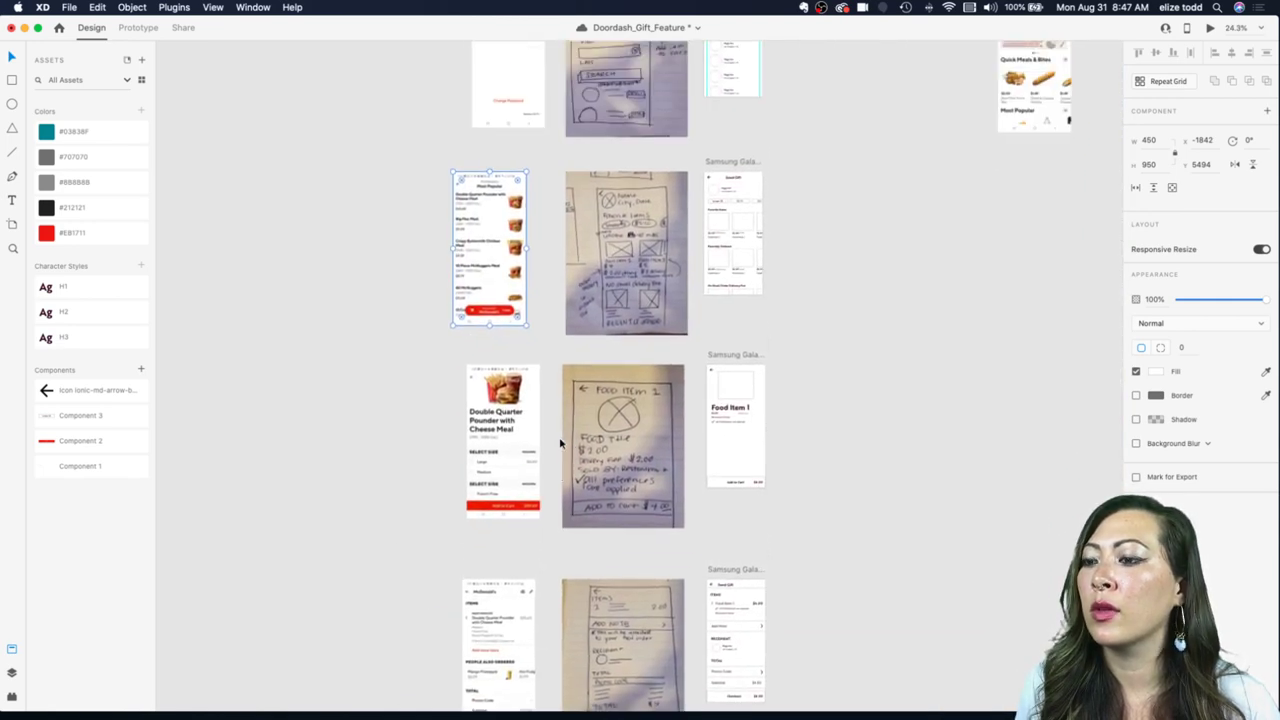
scroll(660, 215, up, 10)
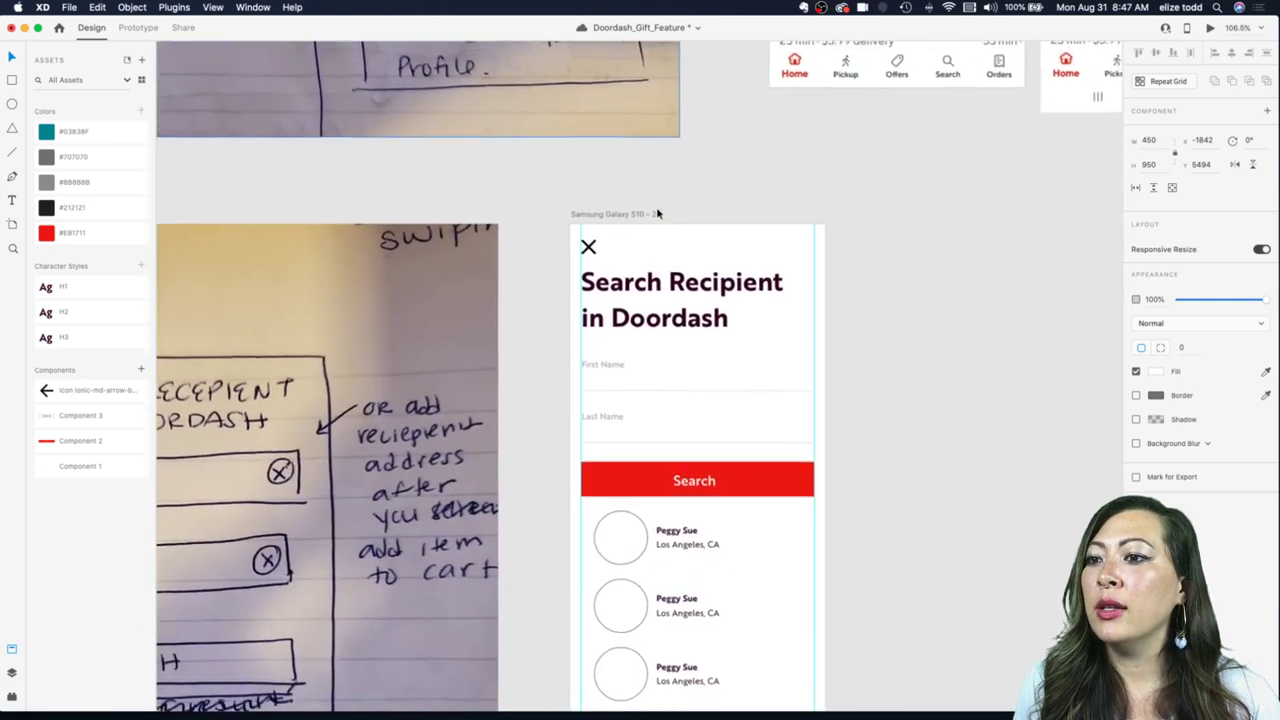
scroll(686, 372, up, 2)
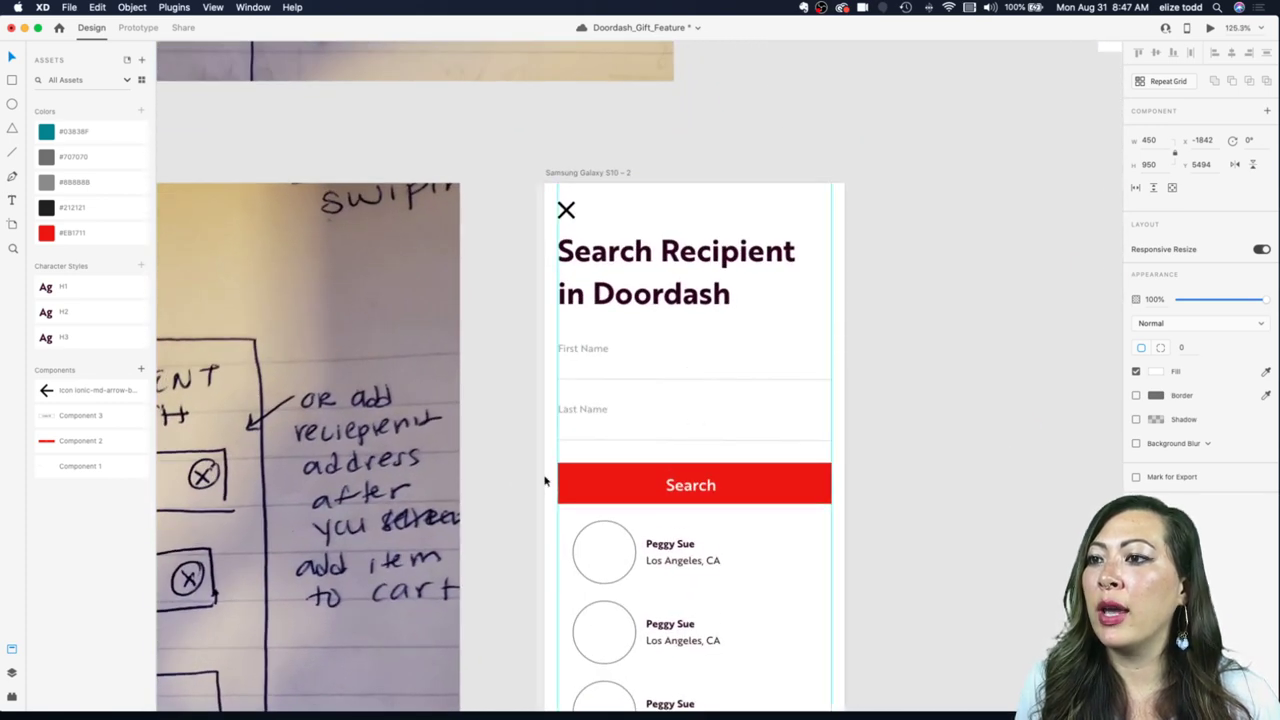
scroll(620, 481, down, 5)
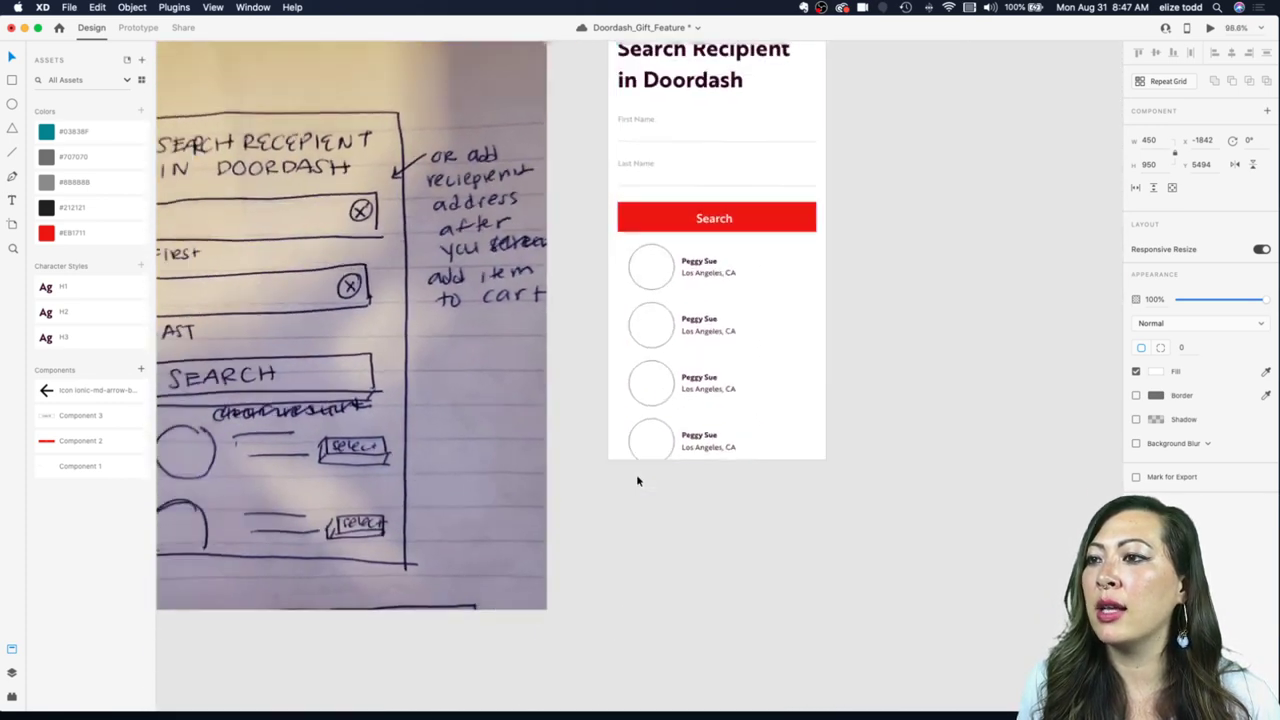
scroll(637, 481, down, 15)
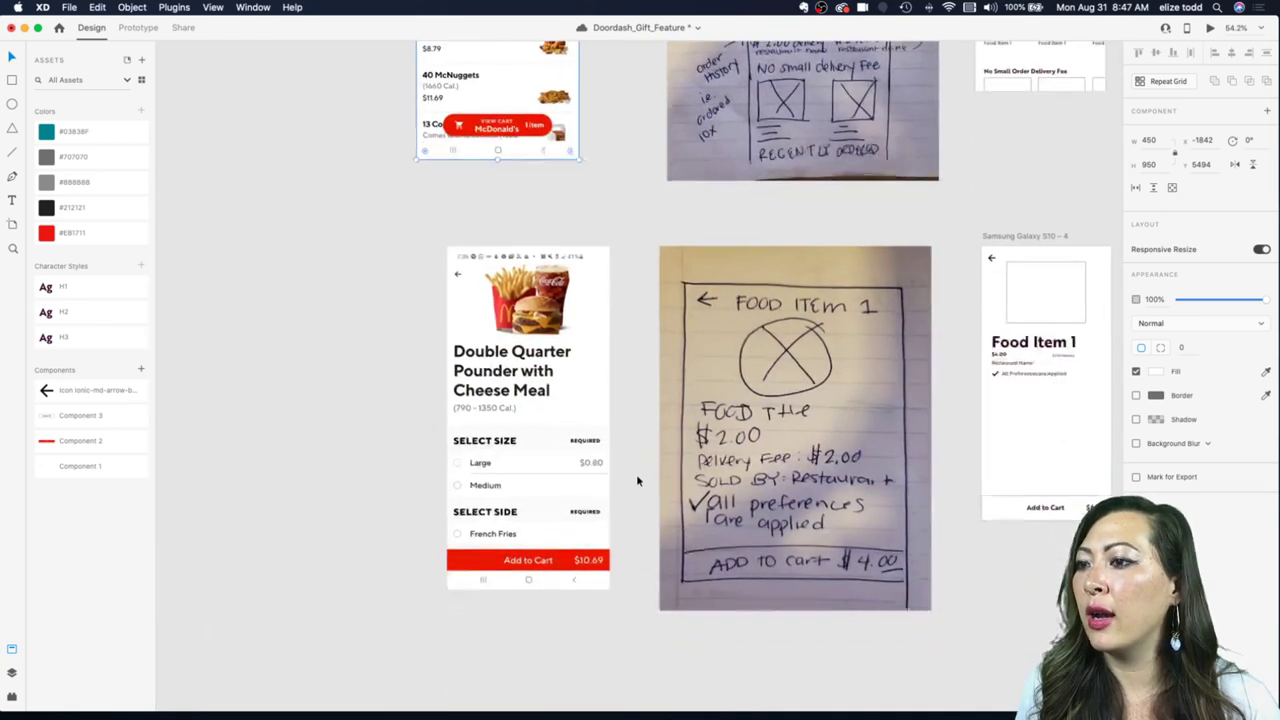
scroll(637, 481, down, 10)
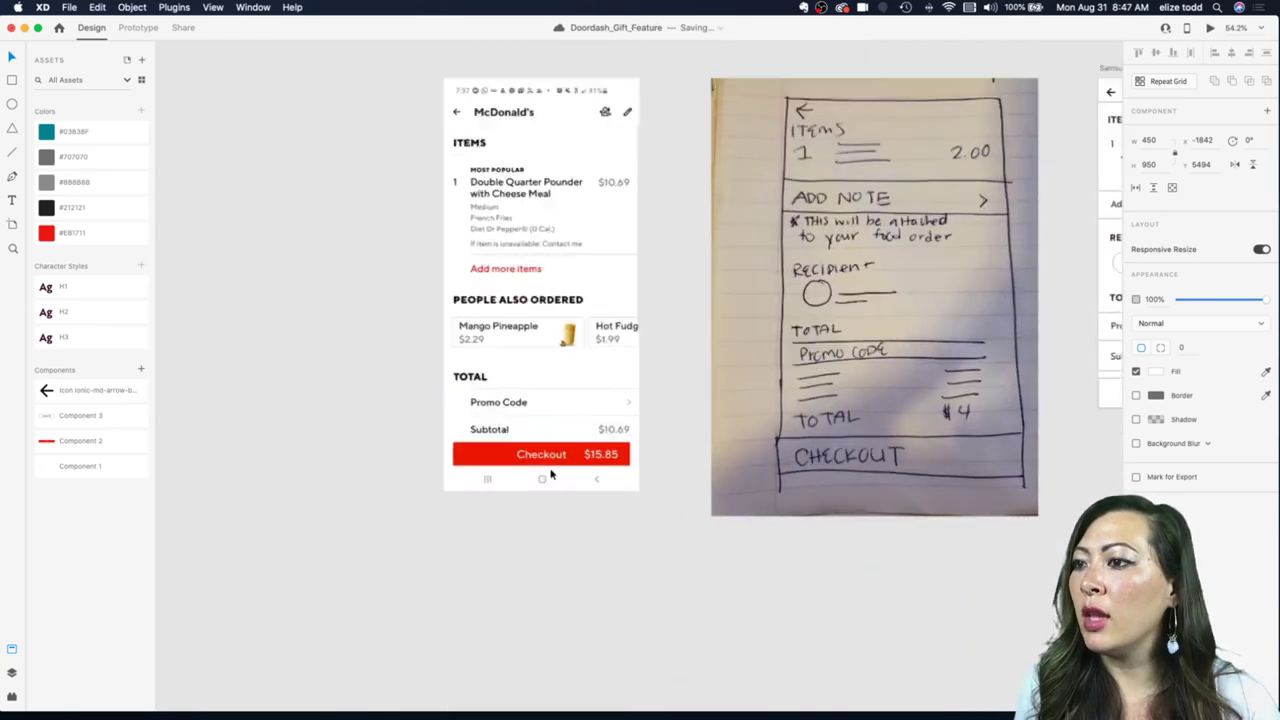
scroll(549, 471, up, 5)
scroll(549, 474, up, 5)
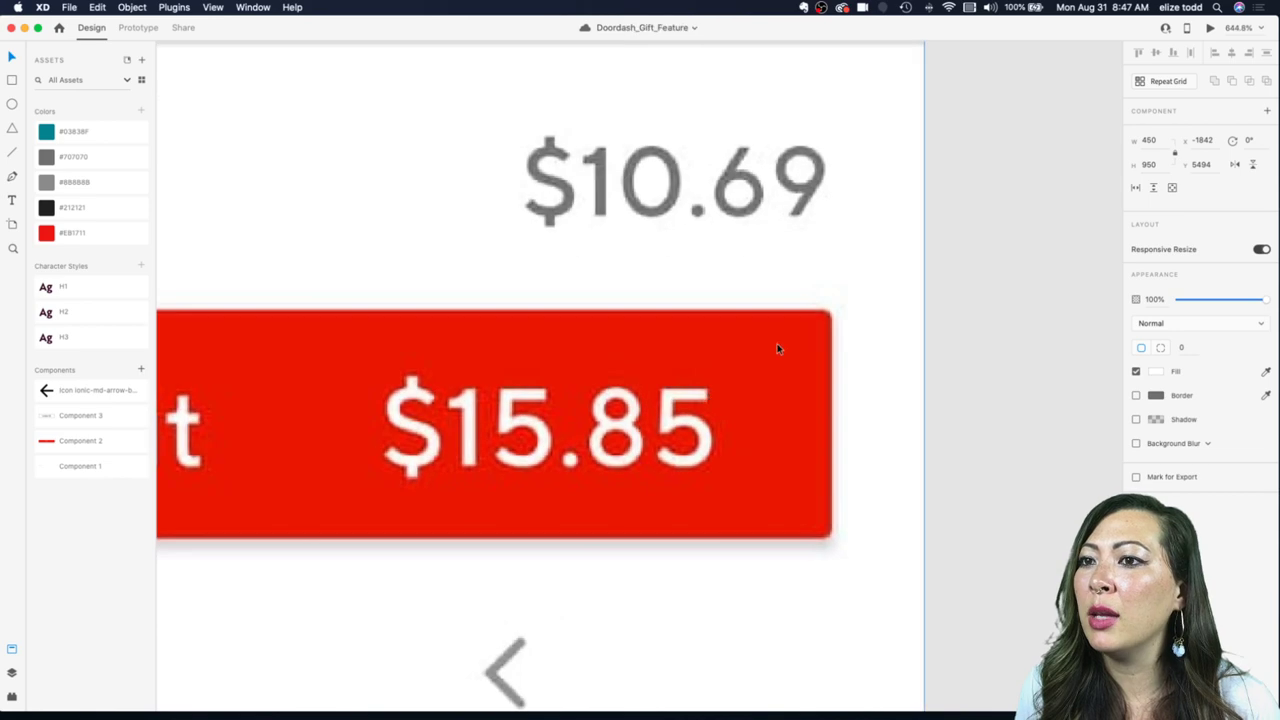
scroll(824, 320, down, 5)
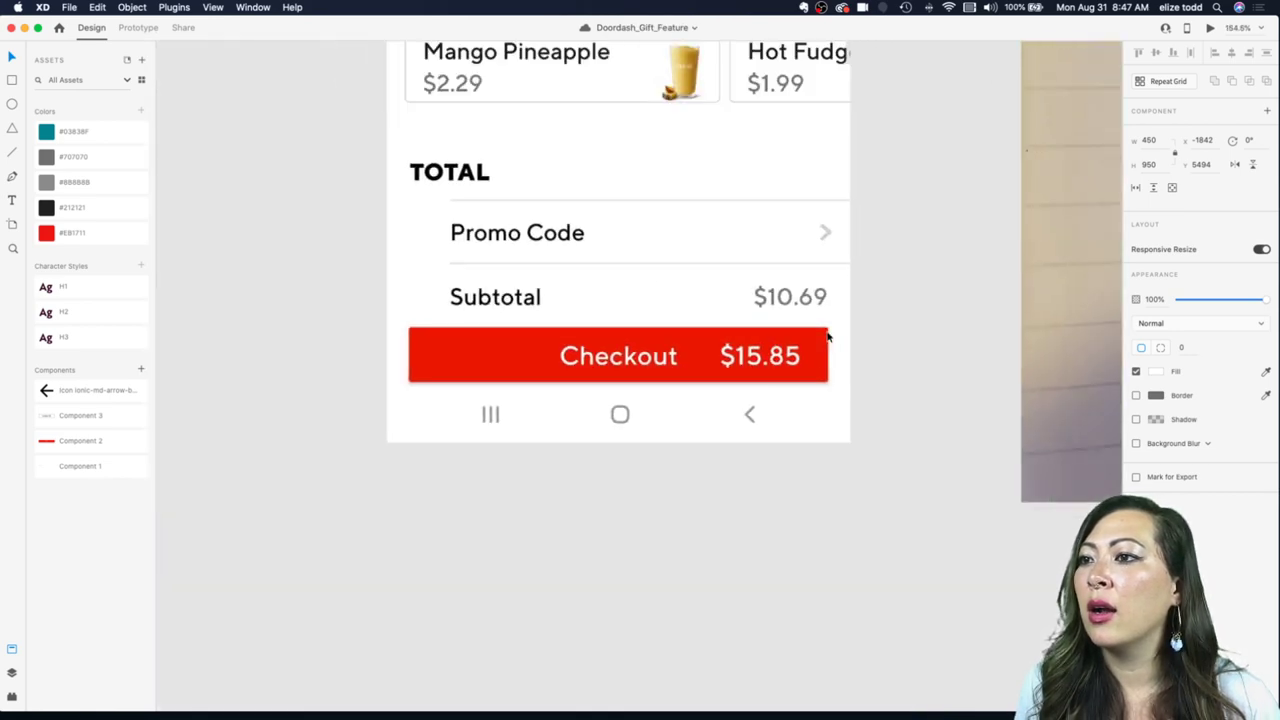
scroll(824, 381, down, 4)
scroll(812, 384, up, 7)
scroll(812, 384, right, 5)
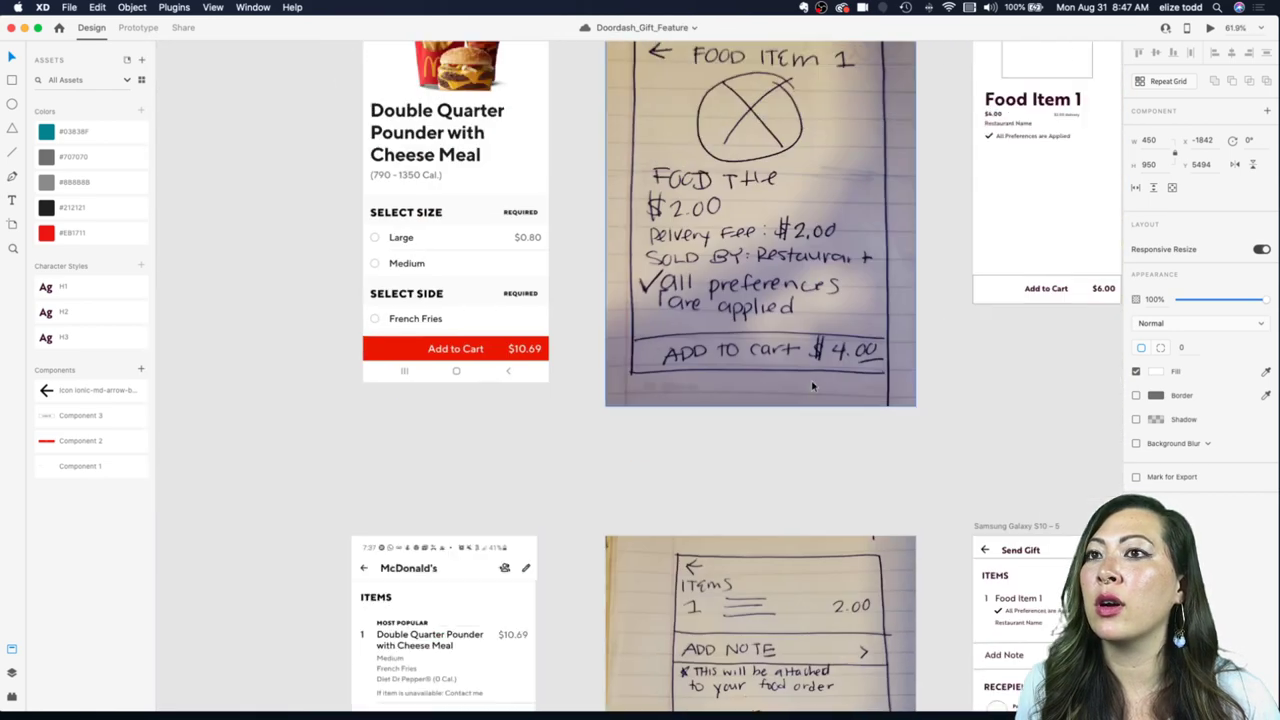
Step: Round the corners of the Search button's red rectangle to a radius of about 8
scroll(873, 127, up, 4)
scroll(872, 127, up, 3)
scroll(872, 127, down, 3)
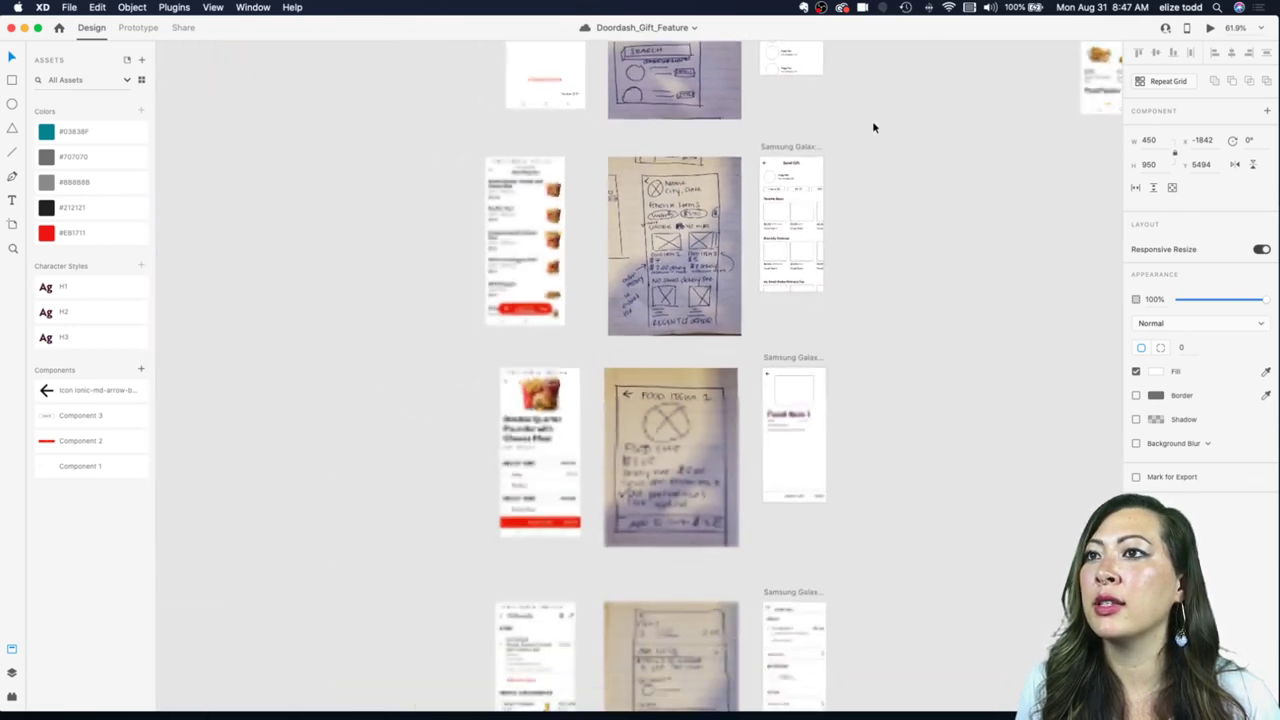
scroll(872, 127, down, 3)
scroll(630, 505, up, 2)
scroll(671, 459, right, 2)
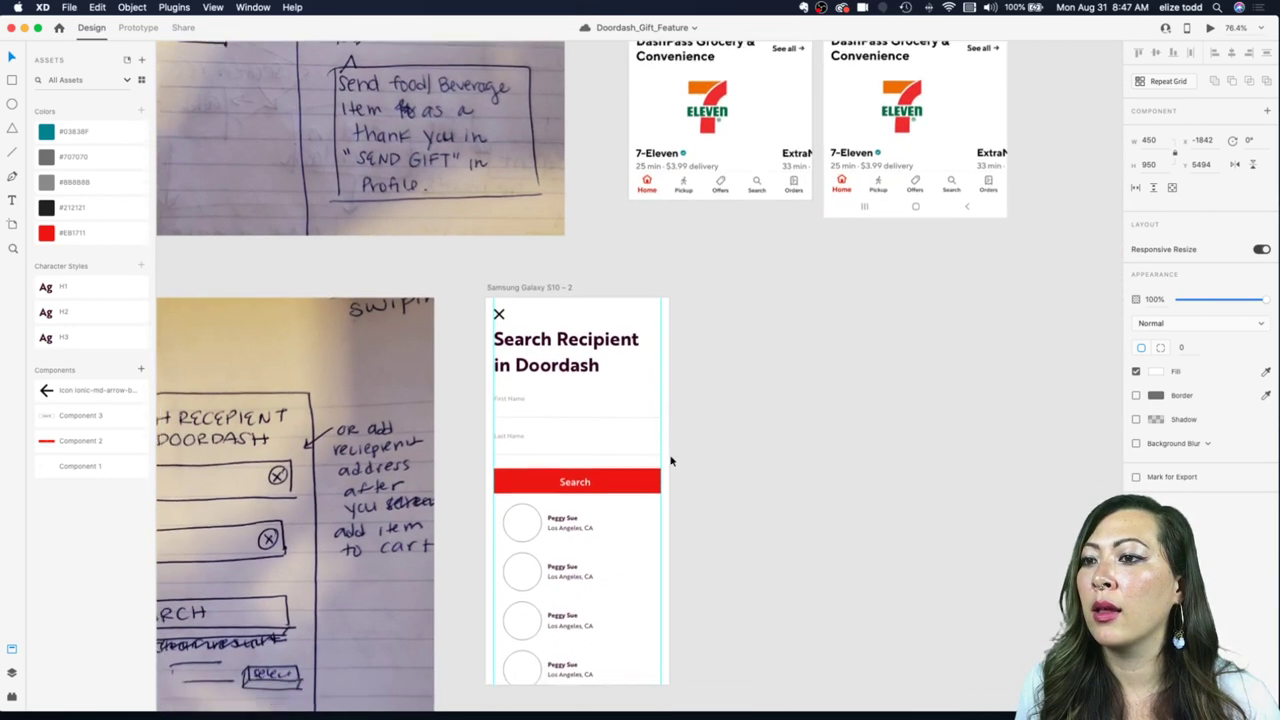
scroll(676, 440, down, 2)
scroll(684, 425, up, 4)
click(684, 423)
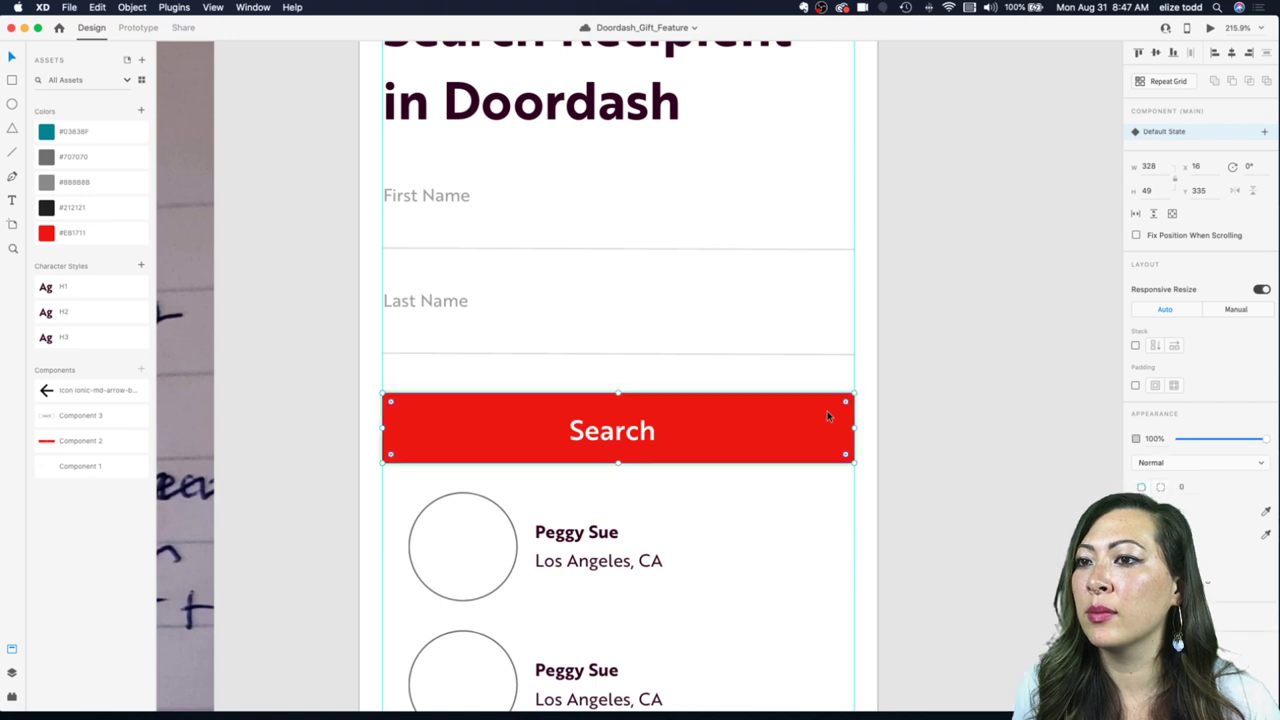
double_click(830, 417)
scroll(830, 417, up, 2)
scroll(881, 400, left, 2)
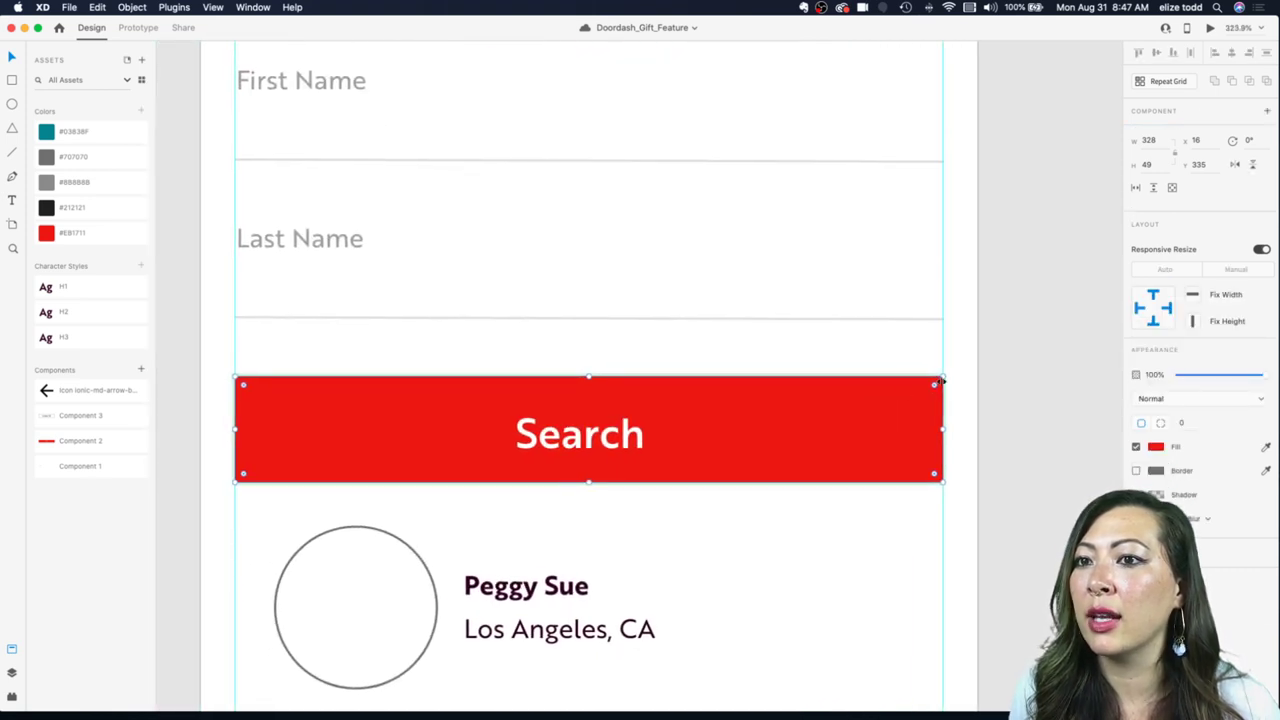
drag(934, 387, 930, 391)
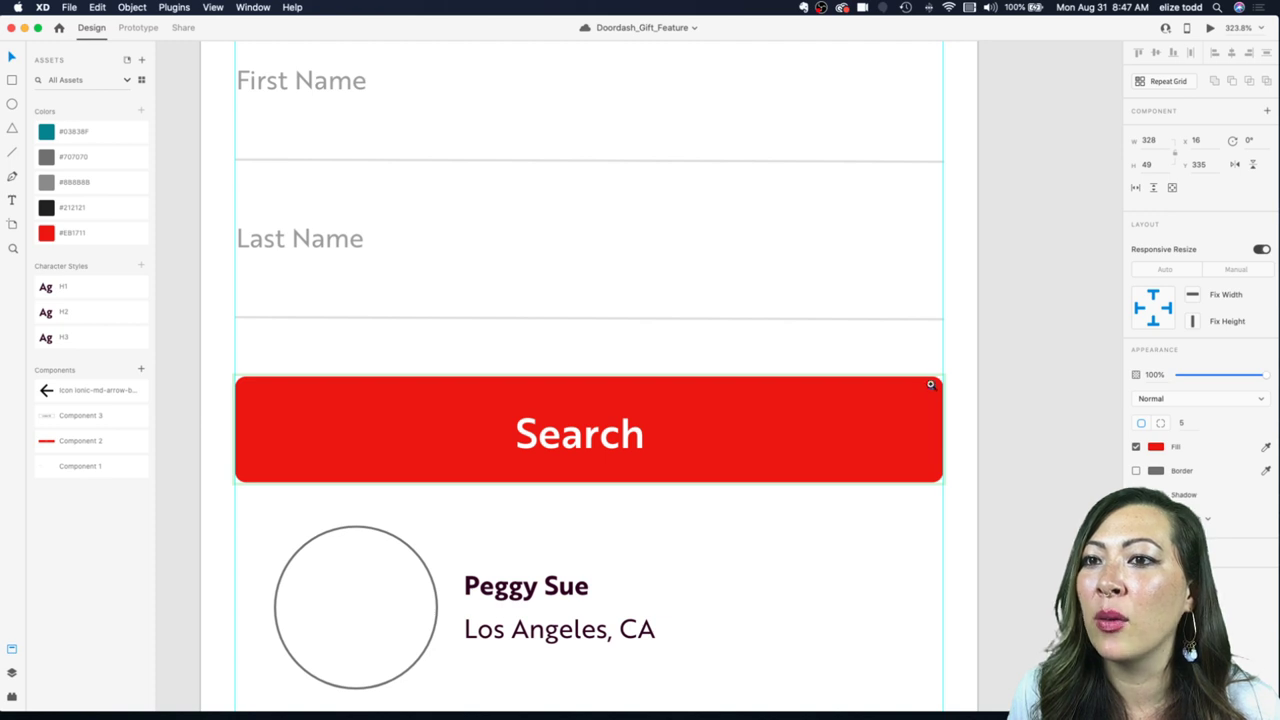
drag(931, 388, 990, 411)
drag(911, 412, 927, 396)
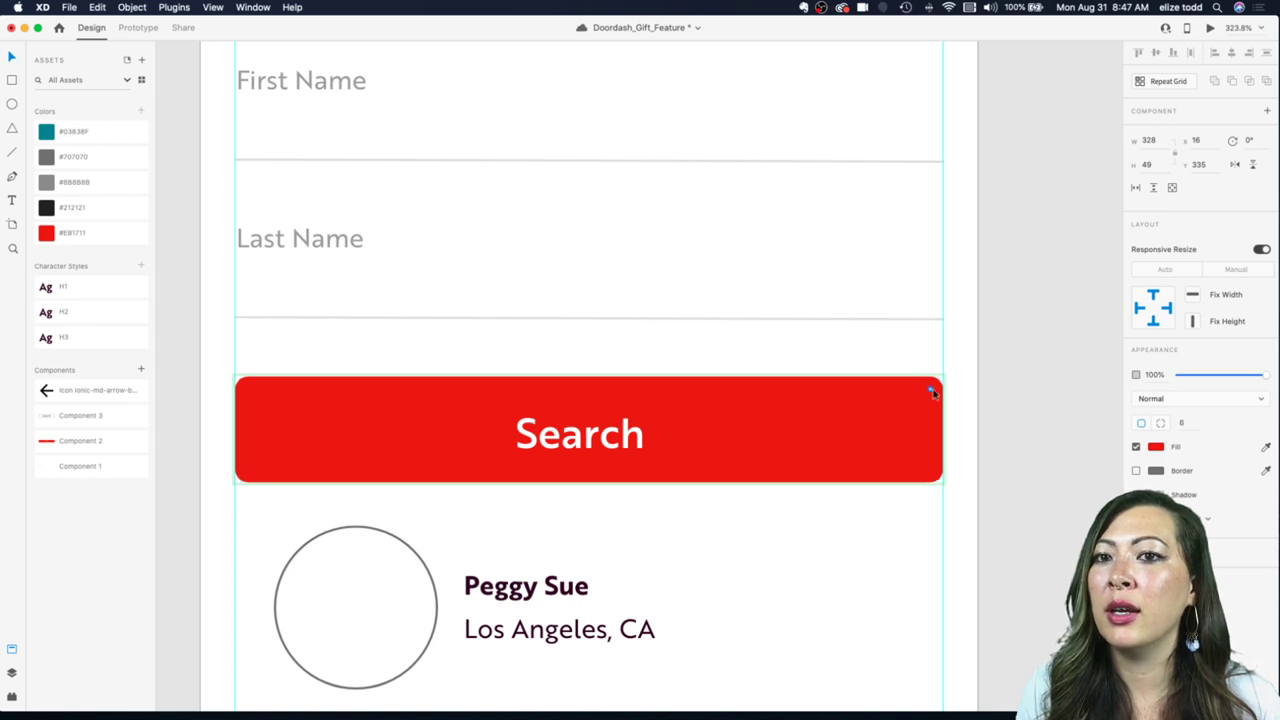
Step: Set the corner radius of the Search button's red rectangle to 4 and save the document
drag(938, 390, 940, 389)
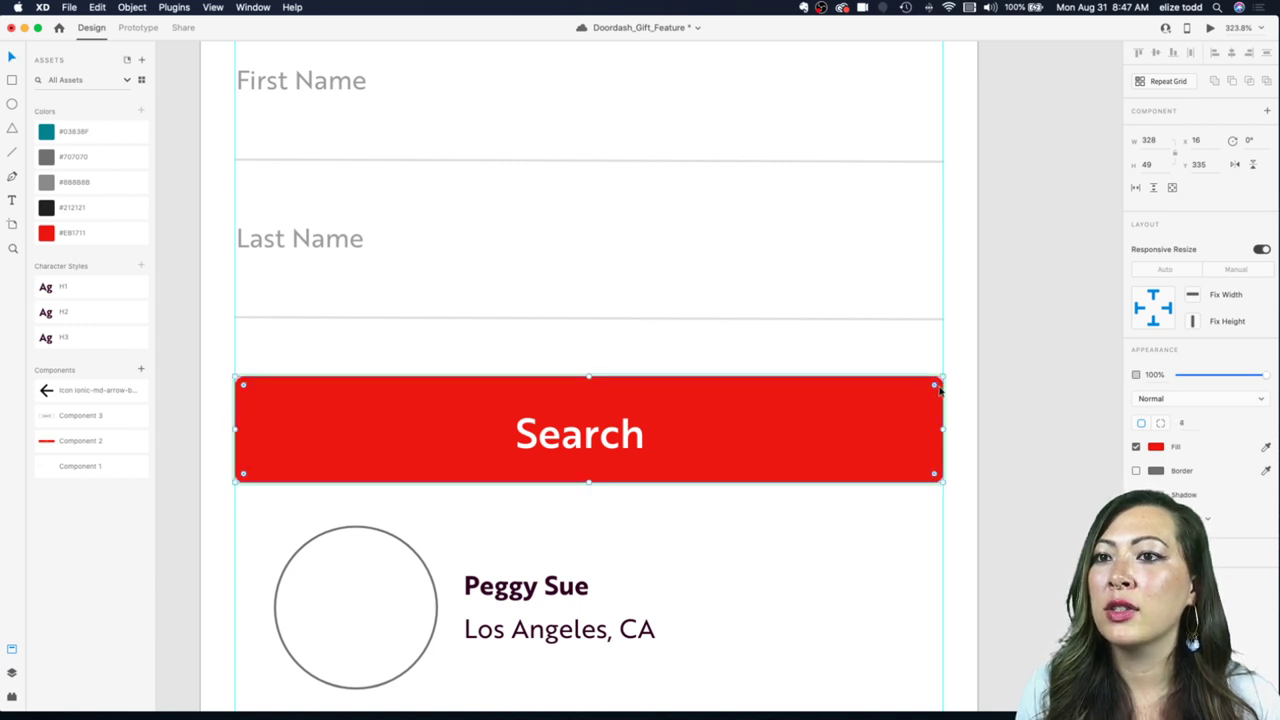
click(1002, 383)
scroll(1002, 383, down, 5)
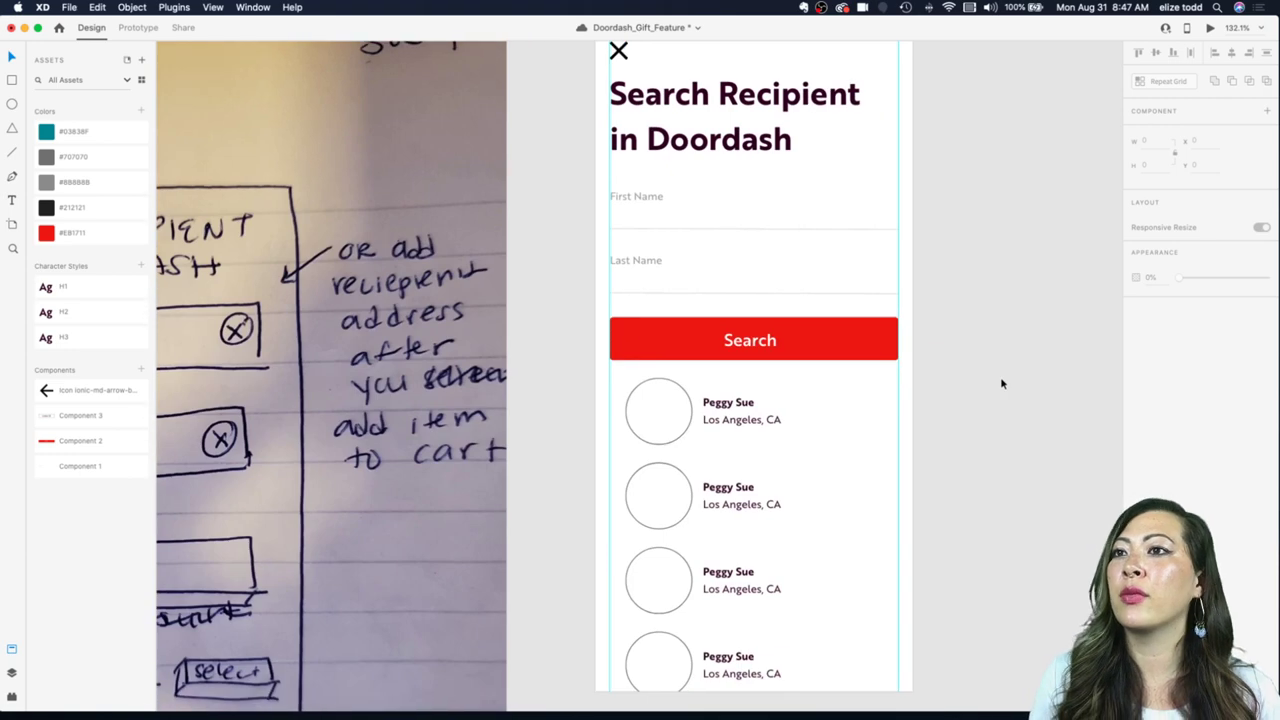
scroll(1002, 383, down, 5)
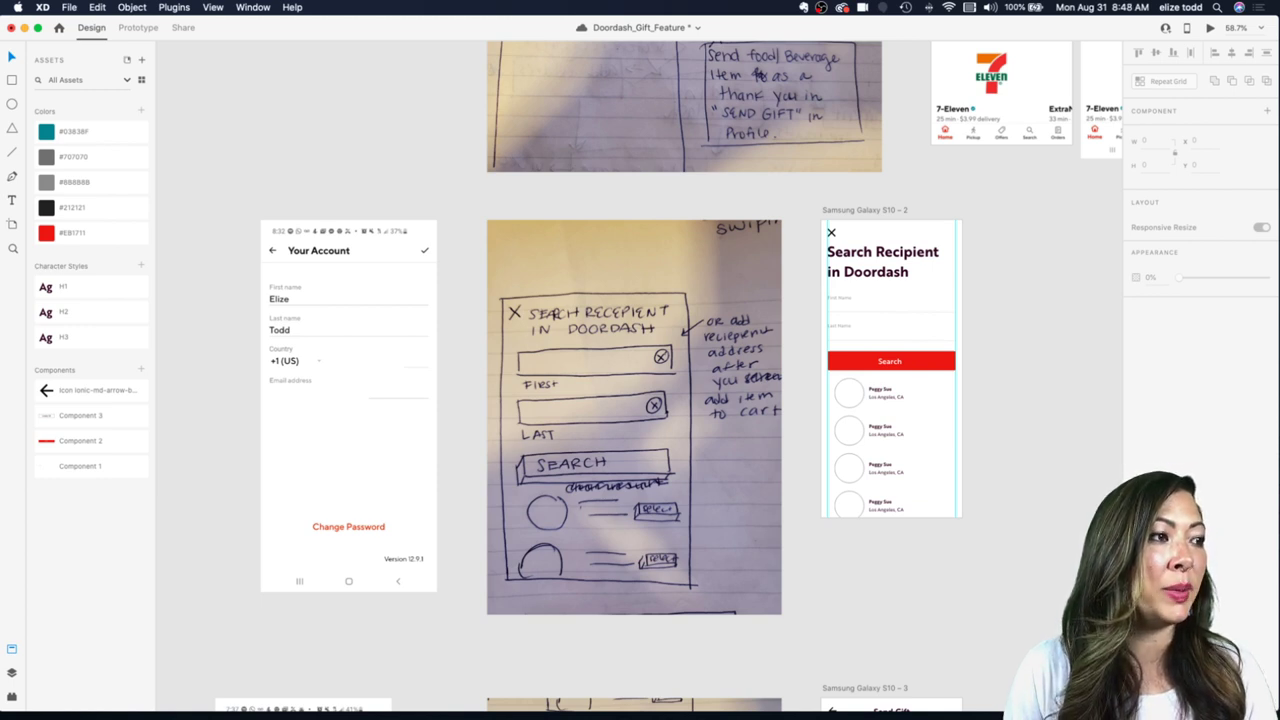
key(super+s)
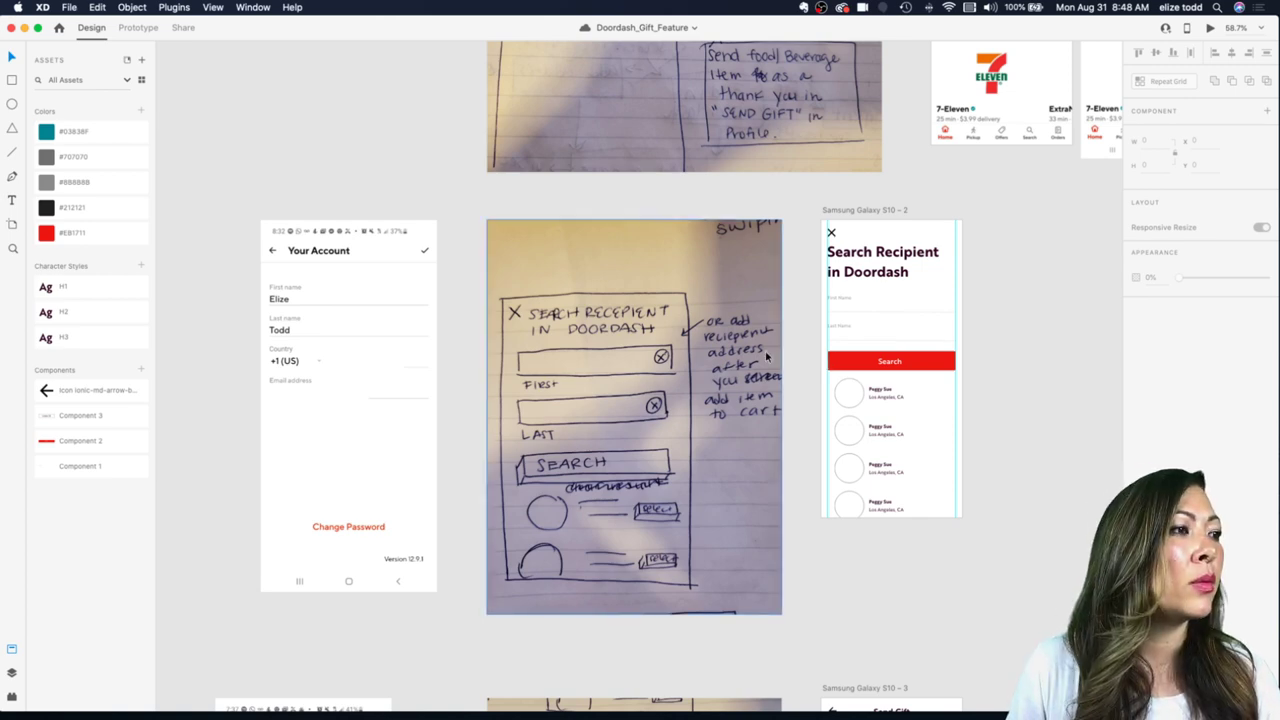
Step: Compare the Search Recipient mockup's fields and layout with its sketch and the Your Account reference screen
scroll(946, 337, up, 5)
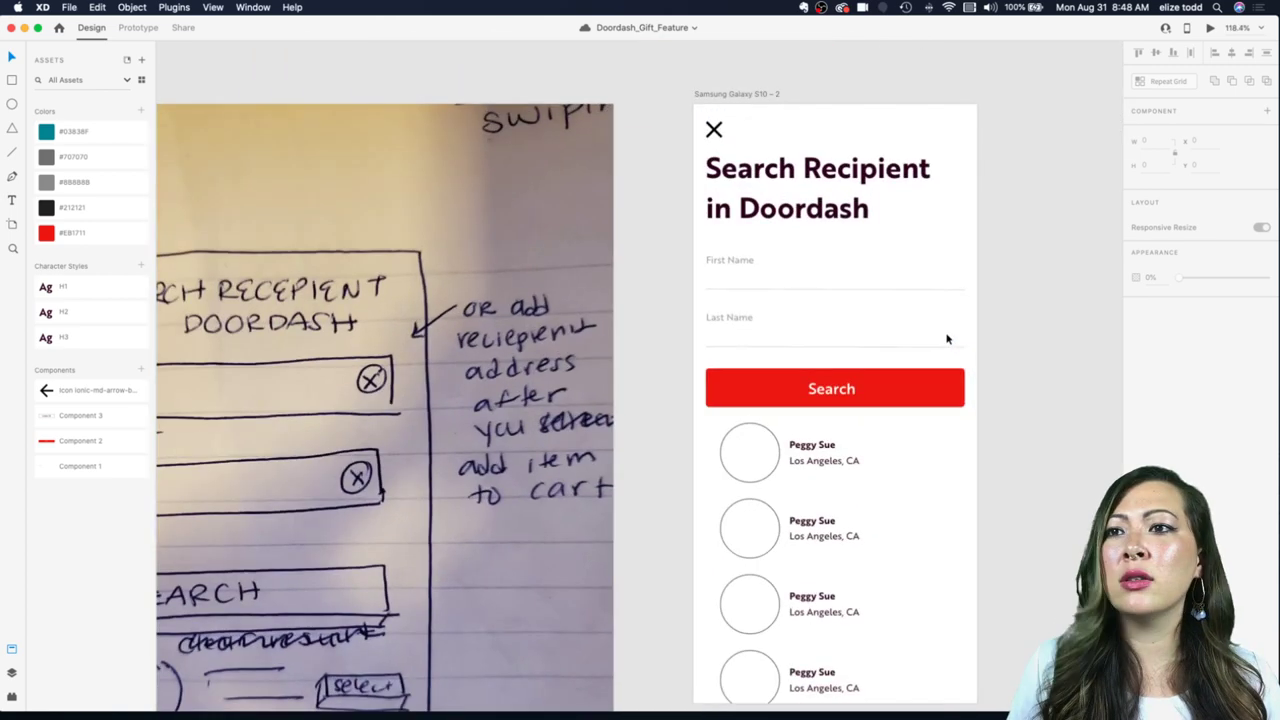
click(749, 294)
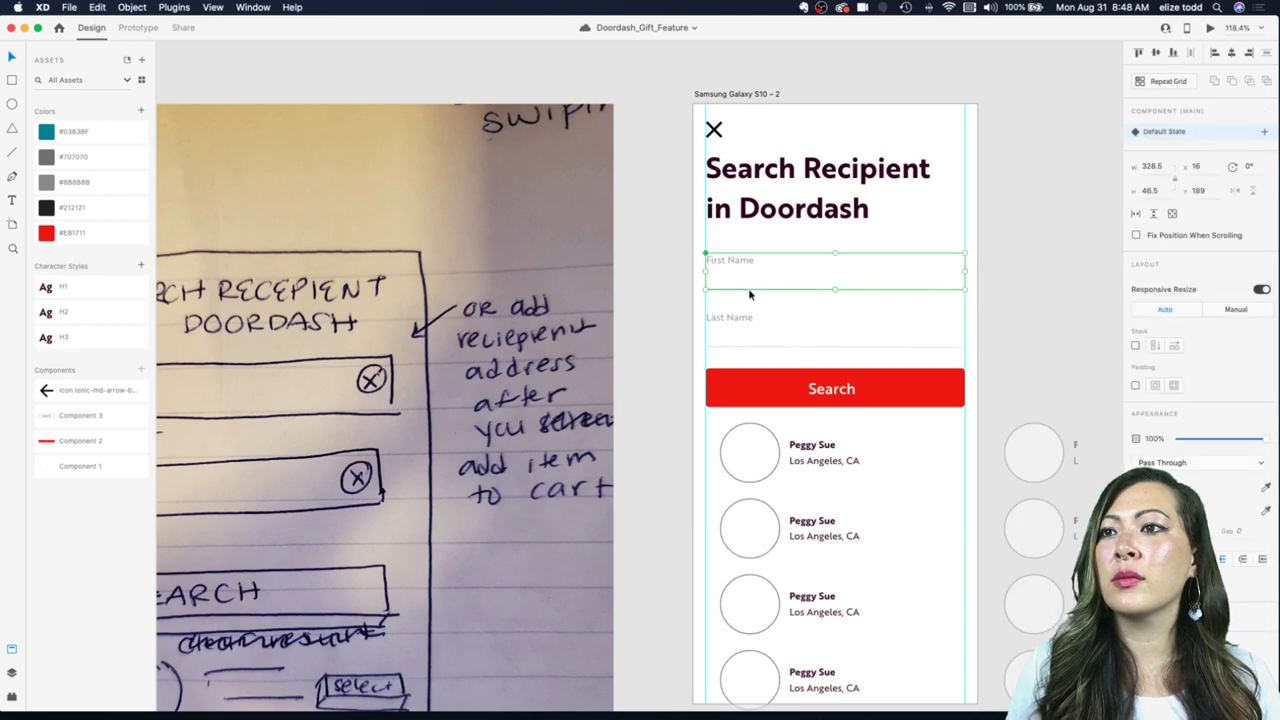
click(682, 258)
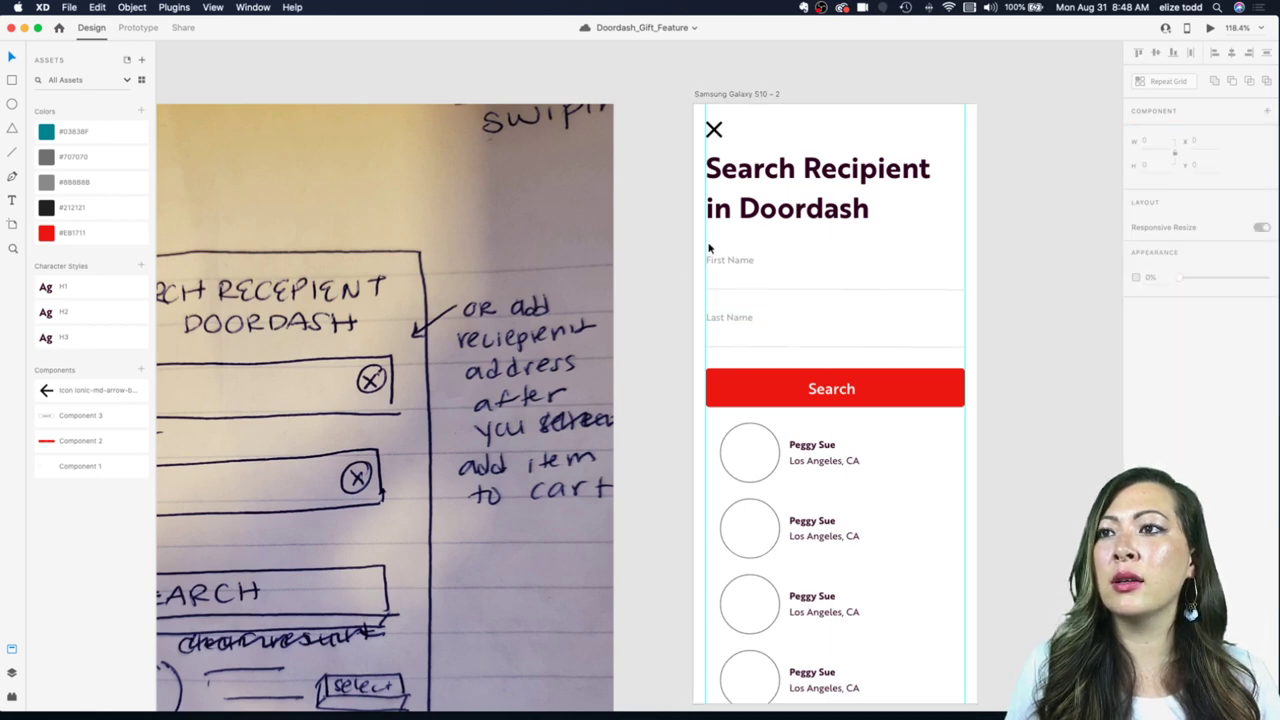
scroll(706, 245, down, 5)
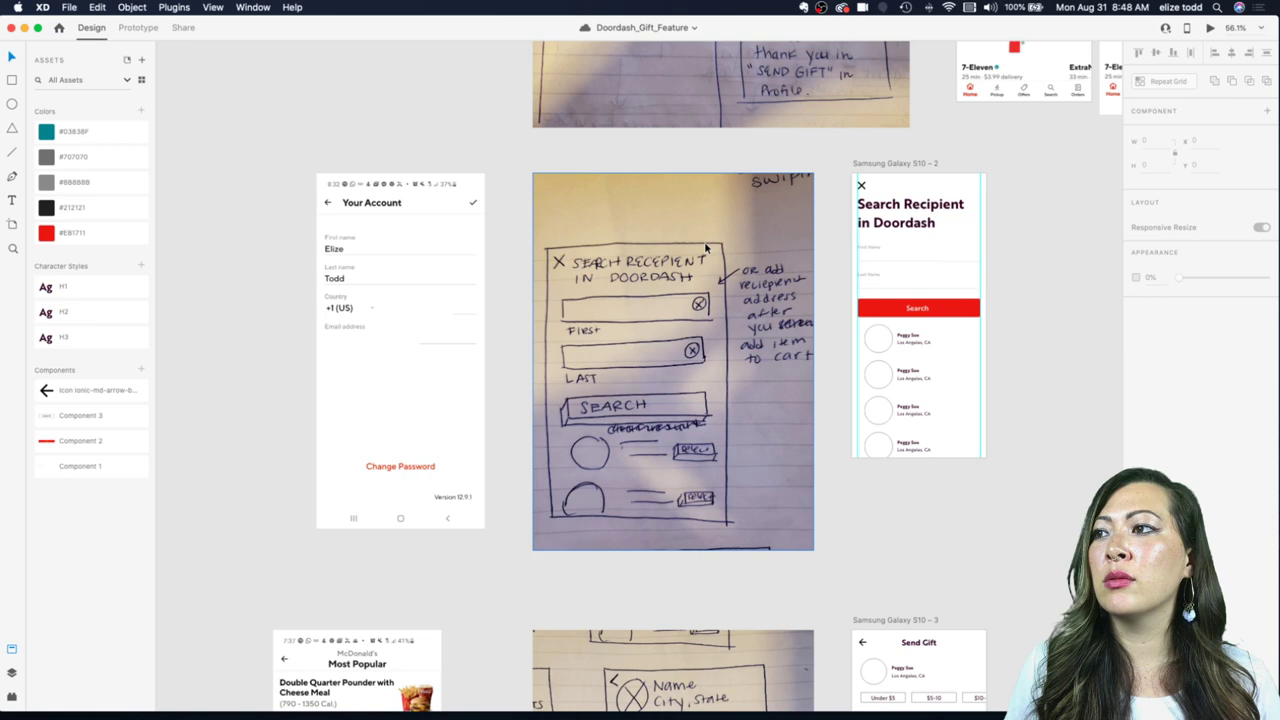
scroll(956, 360, down, 5)
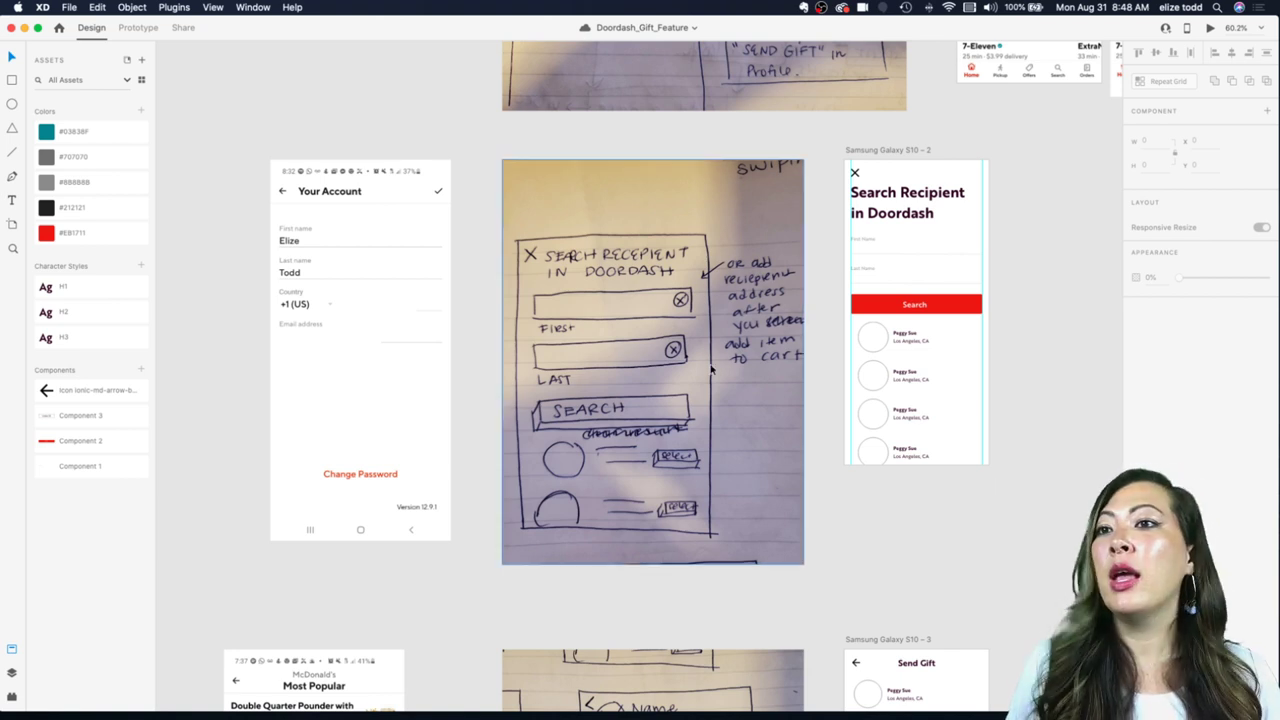
click(729, 315)
scroll(729, 314, right, 3)
scroll(729, 314, left, 2)
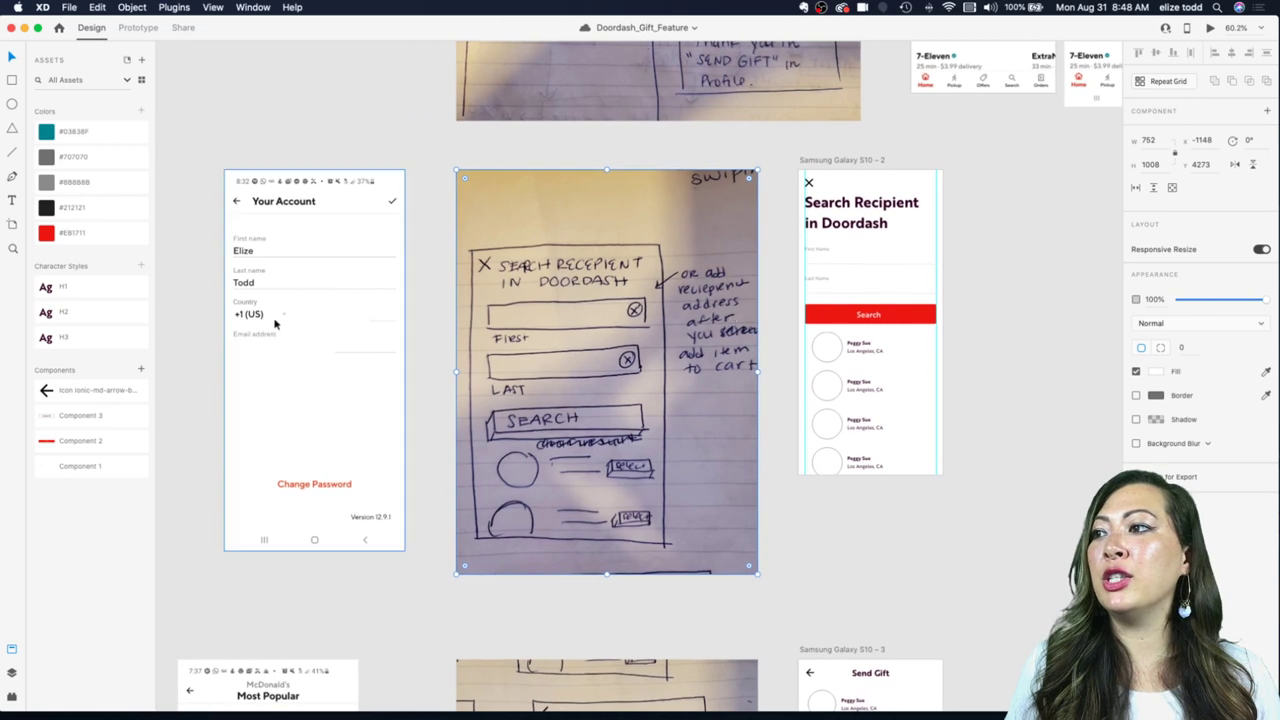
scroll(950, 313, up, 3)
scroll(866, 318, down, 3)
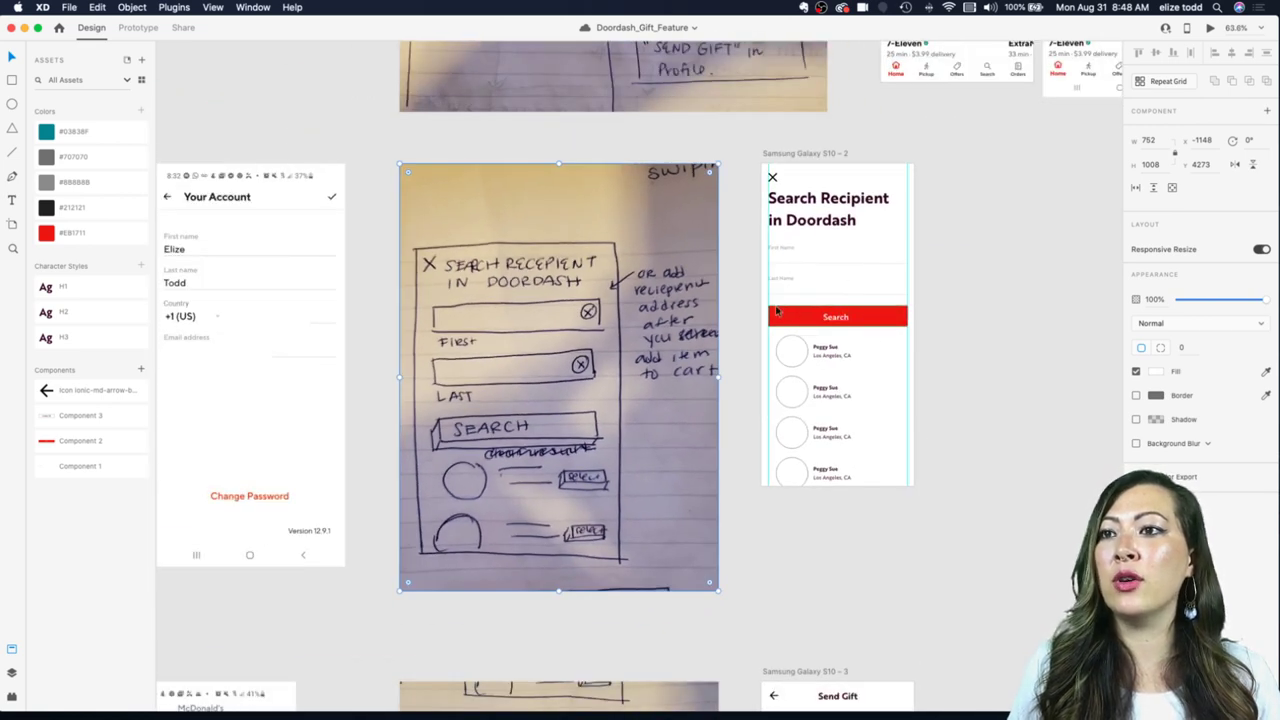
Step: Move the Search button and recipient list down, and place a copy of the Last Name field below the original
mouse_move(741, 305)
mouse_down()
mouse_move(935, 490)
mouse_move(921, 497)
mouse_up()
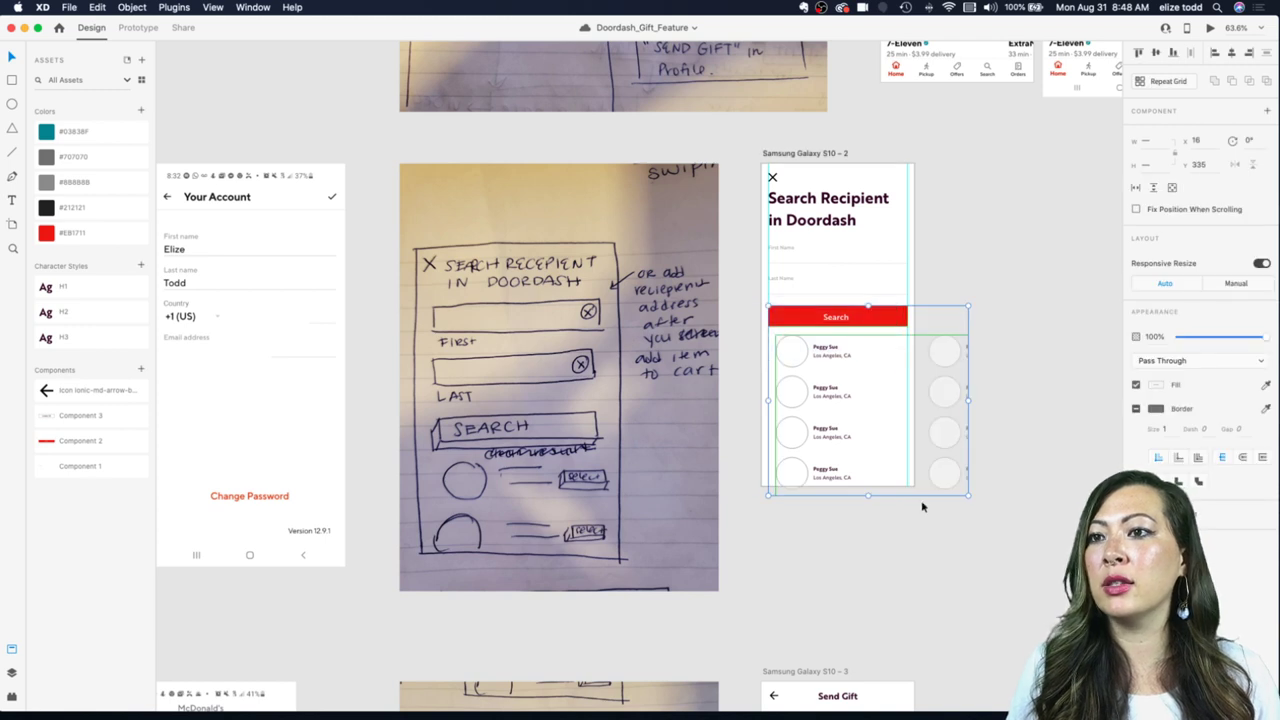
drag(788, 313, 788, 356)
click(780, 277)
scroll(782, 280, down, 1)
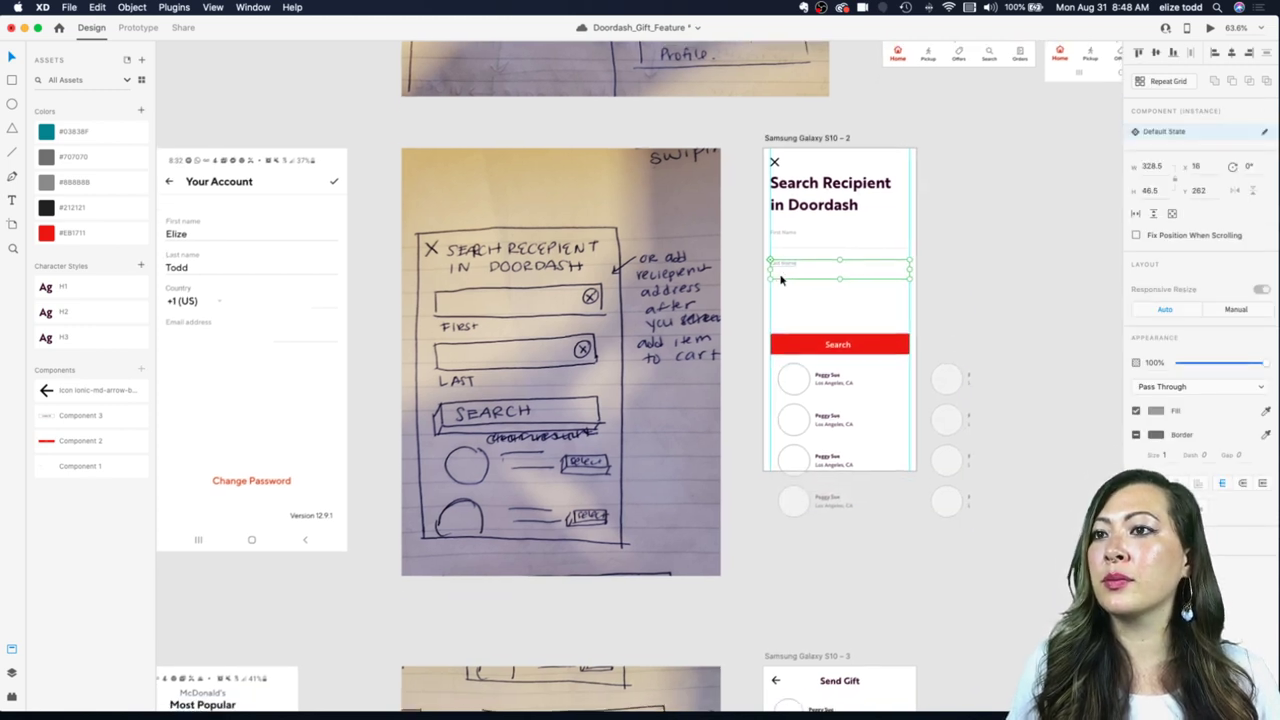
scroll(781, 280, left, 1)
drag(781, 262, 790, 292)
scroll(782, 293, up, 5)
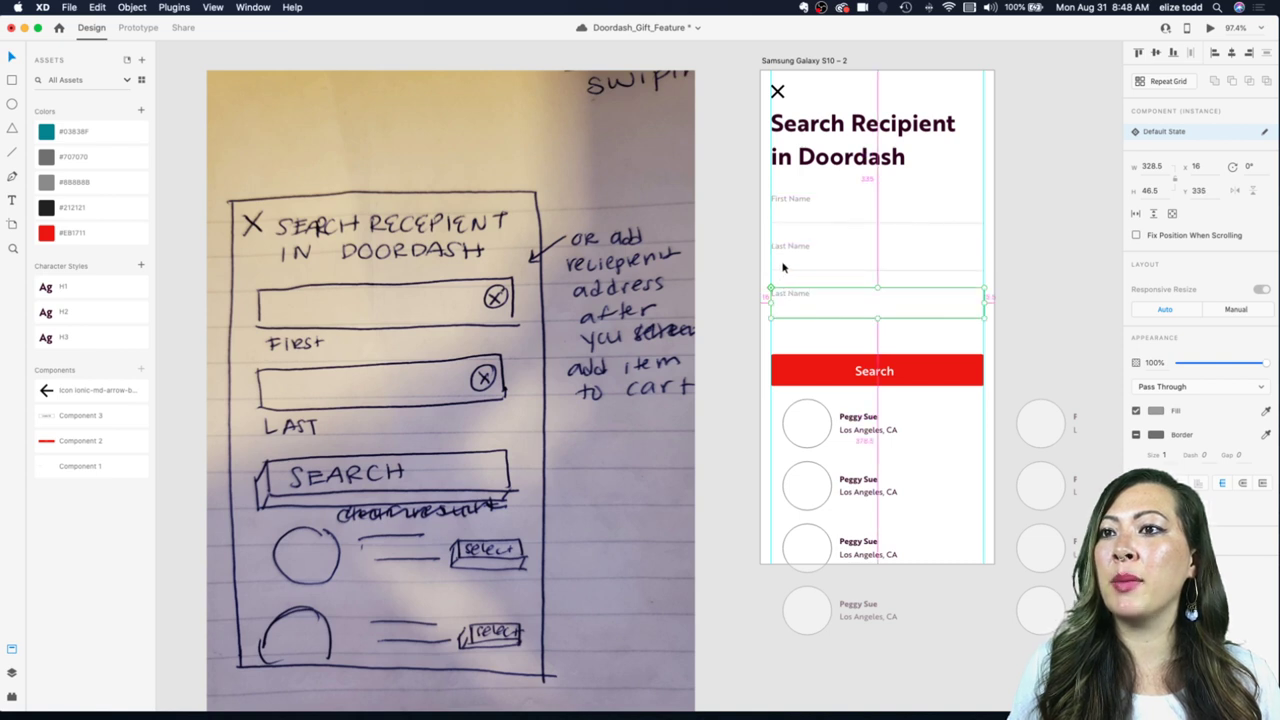
Step: Change the label of the copied Last Name field to "Phone Number"
double_click(788, 292)
key(Escape)
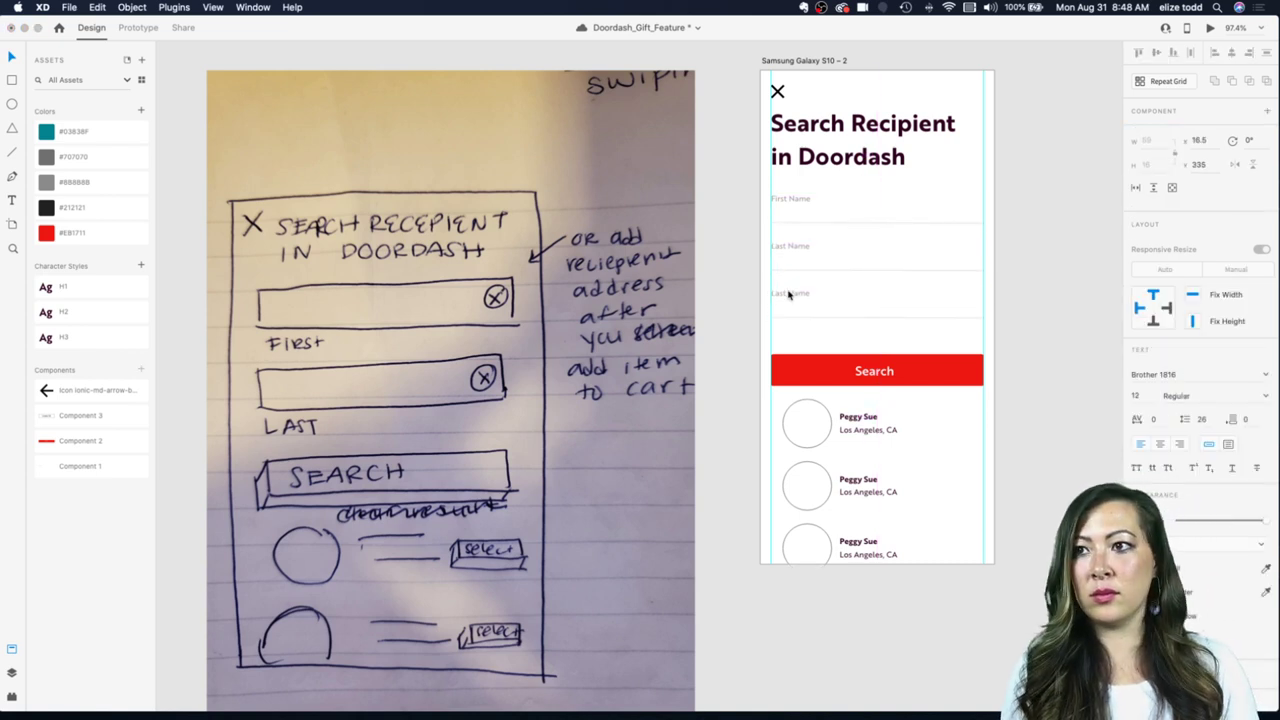
triple_click(788, 294)
text(Phone Number)
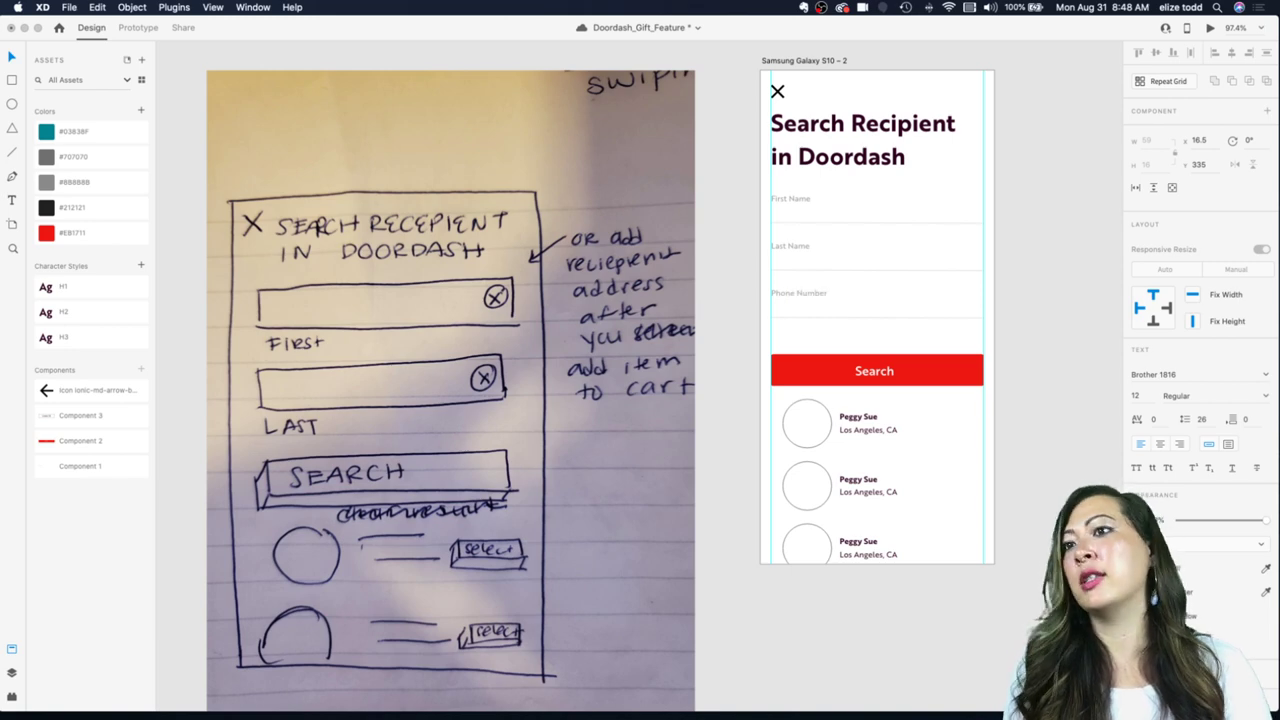
key(Escape)
click(1034, 284)
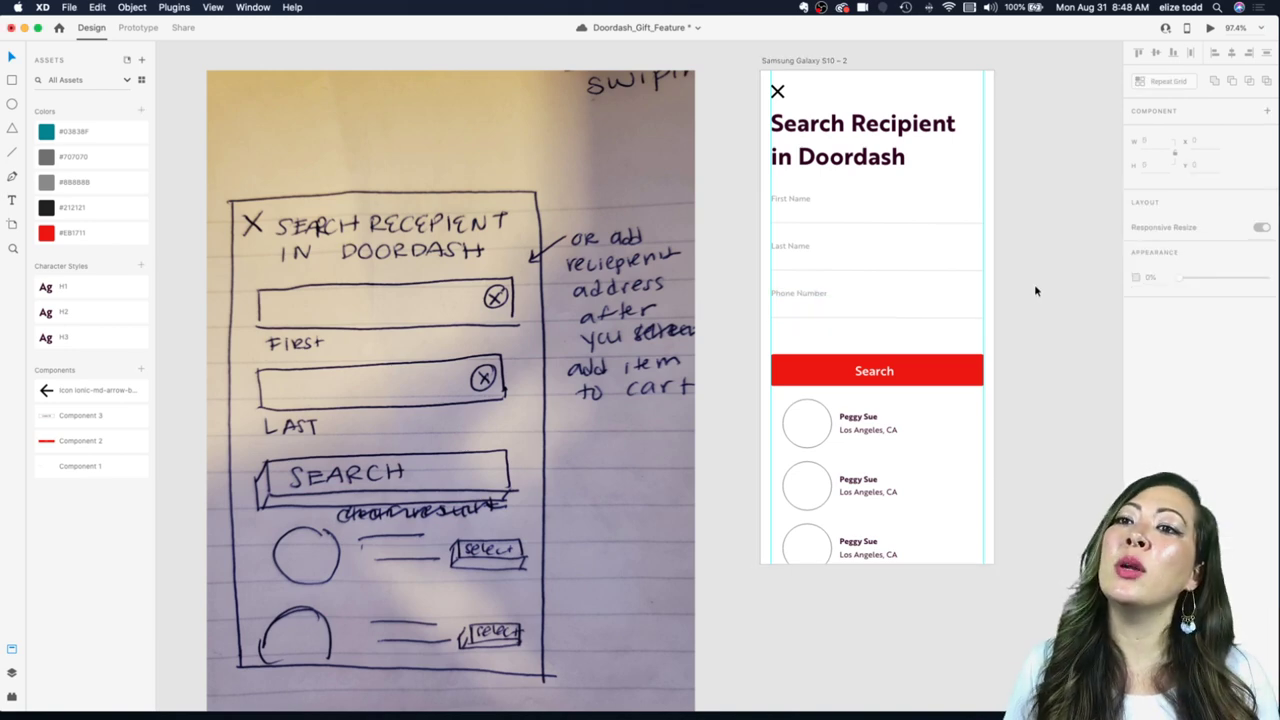
Step: Move the Search button up closer to the Phone Number field, leaving more space above the recipient list
scroll(966, 290, up, 3)
scroll(966, 290, right, 2)
drag(757, 427, 754, 404)
scroll(754, 404, down, 3)
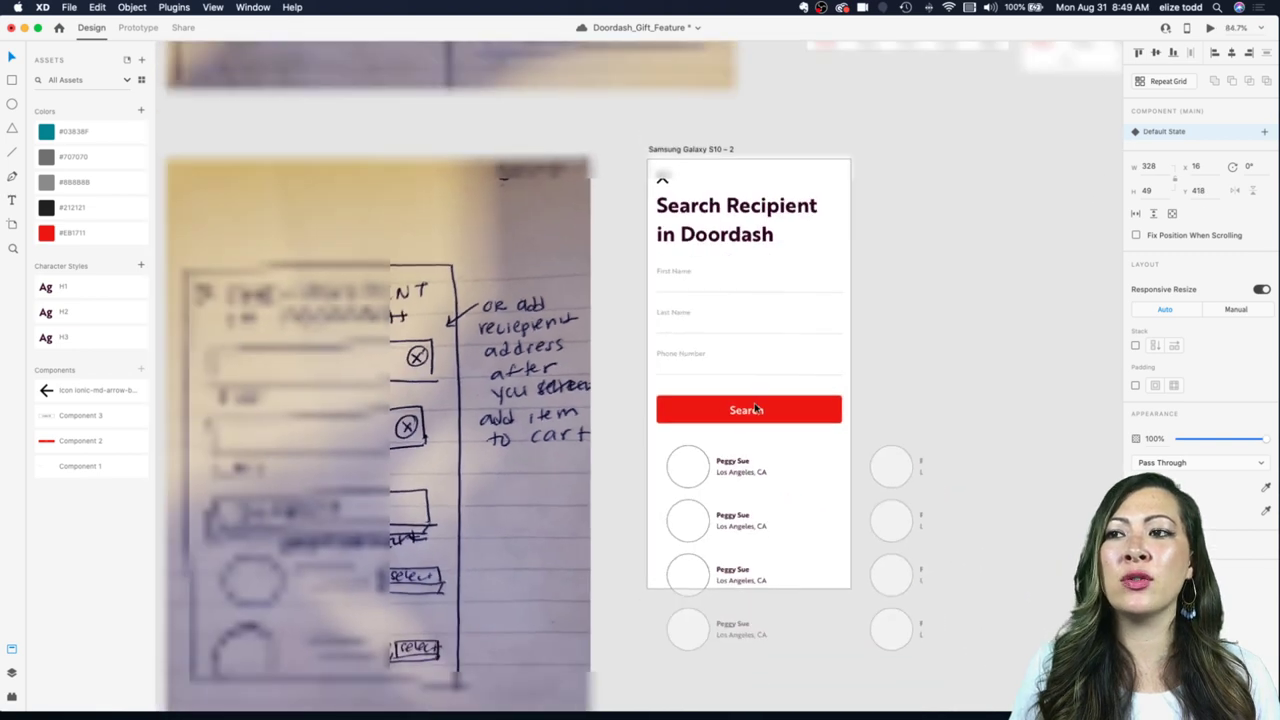
click(890, 383)
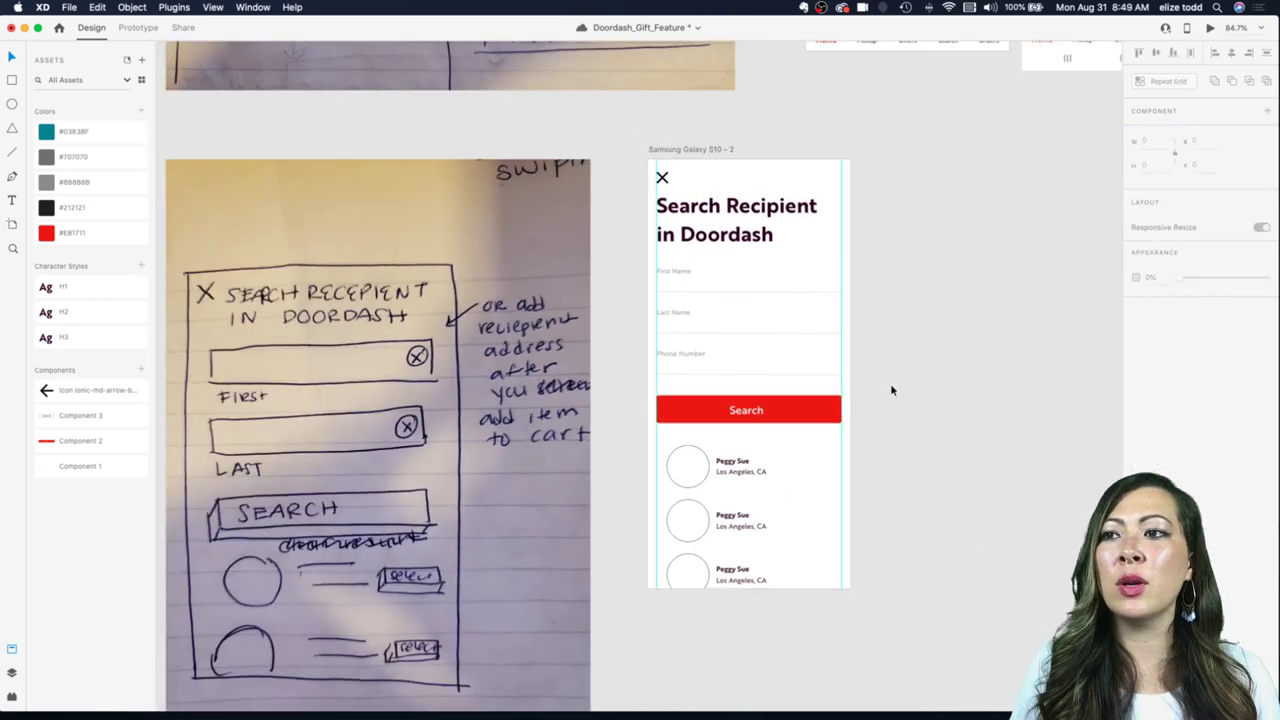
Step: Move the Phone Number field, Search button and recipient list down together by about 39 px to open a gap below Last Name
click(699, 357)
scroll(791, 480, down, 3)
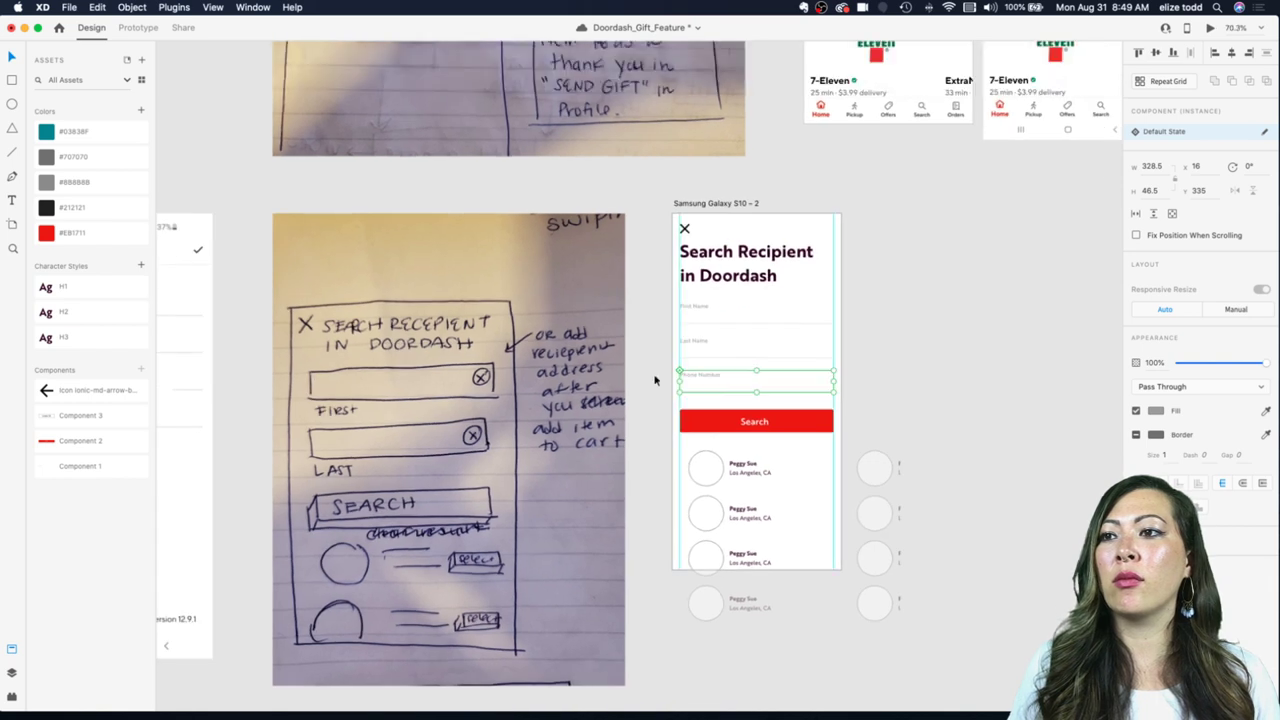
drag(657, 372, 830, 586)
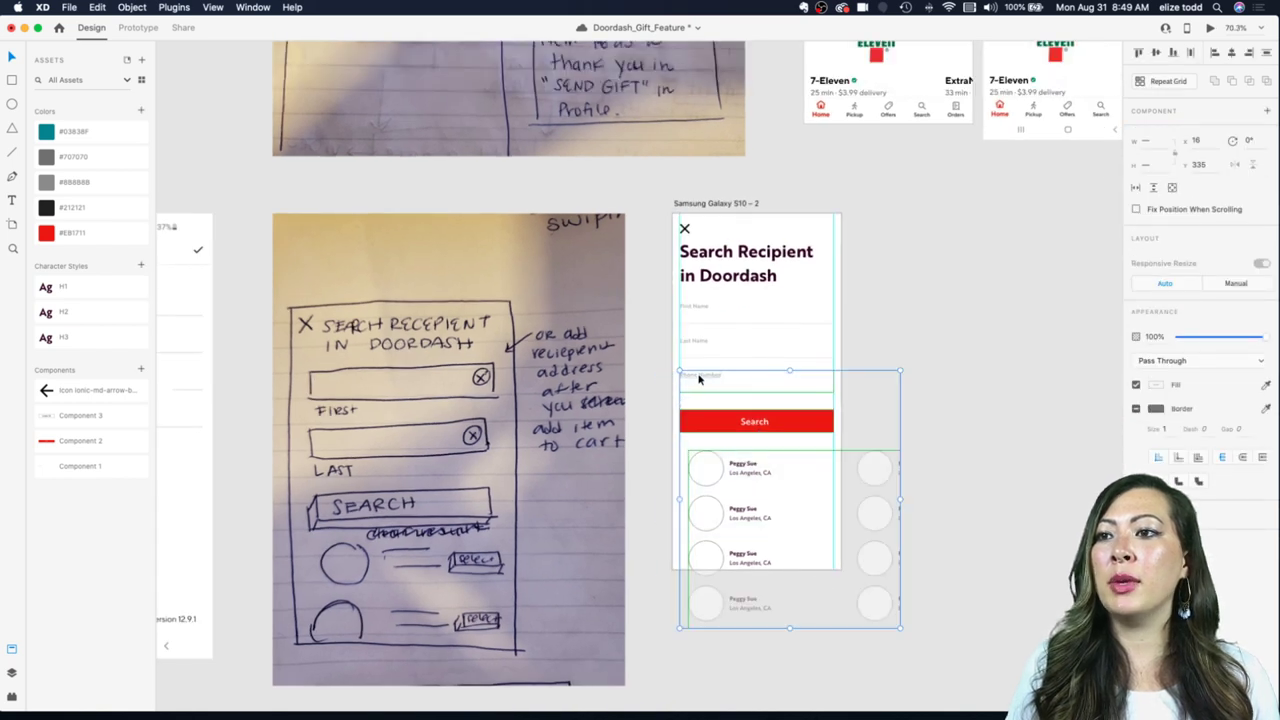
drag(699, 376, 699, 394)
click(721, 358)
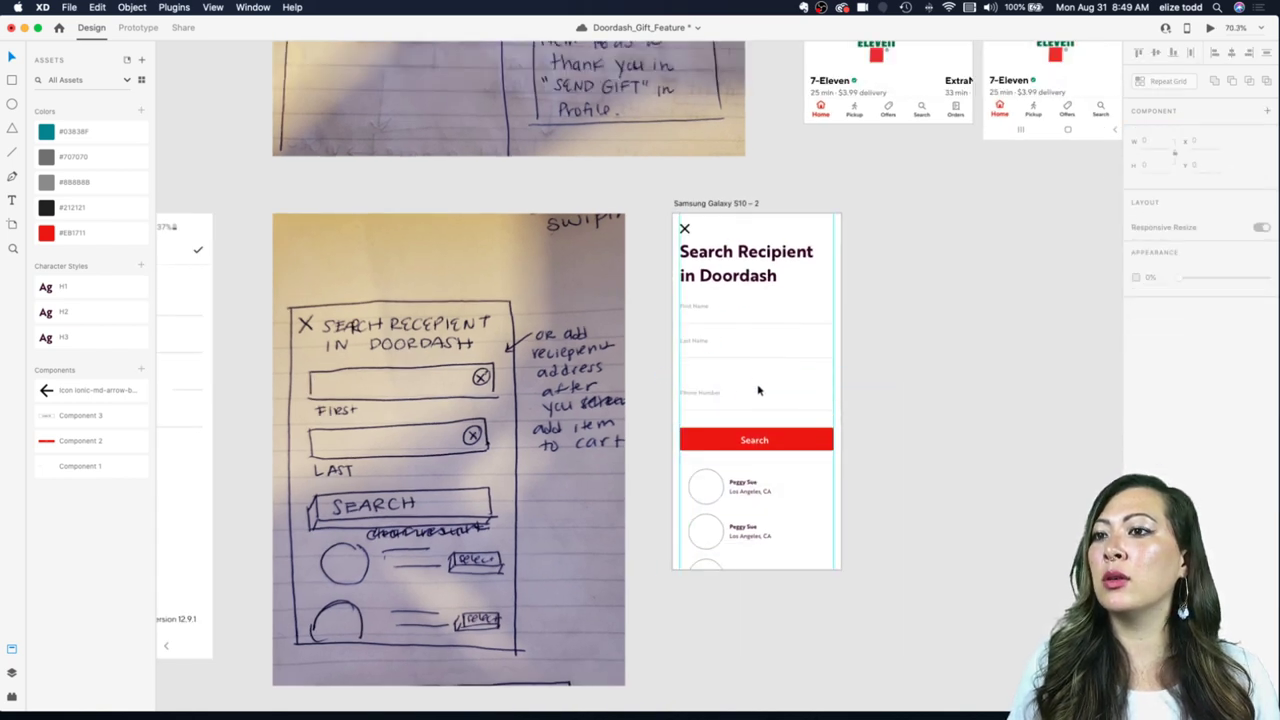
Step: Add the text "Or" between the Last Name and Phone Number fields and colour it #212121
click(741, 370)
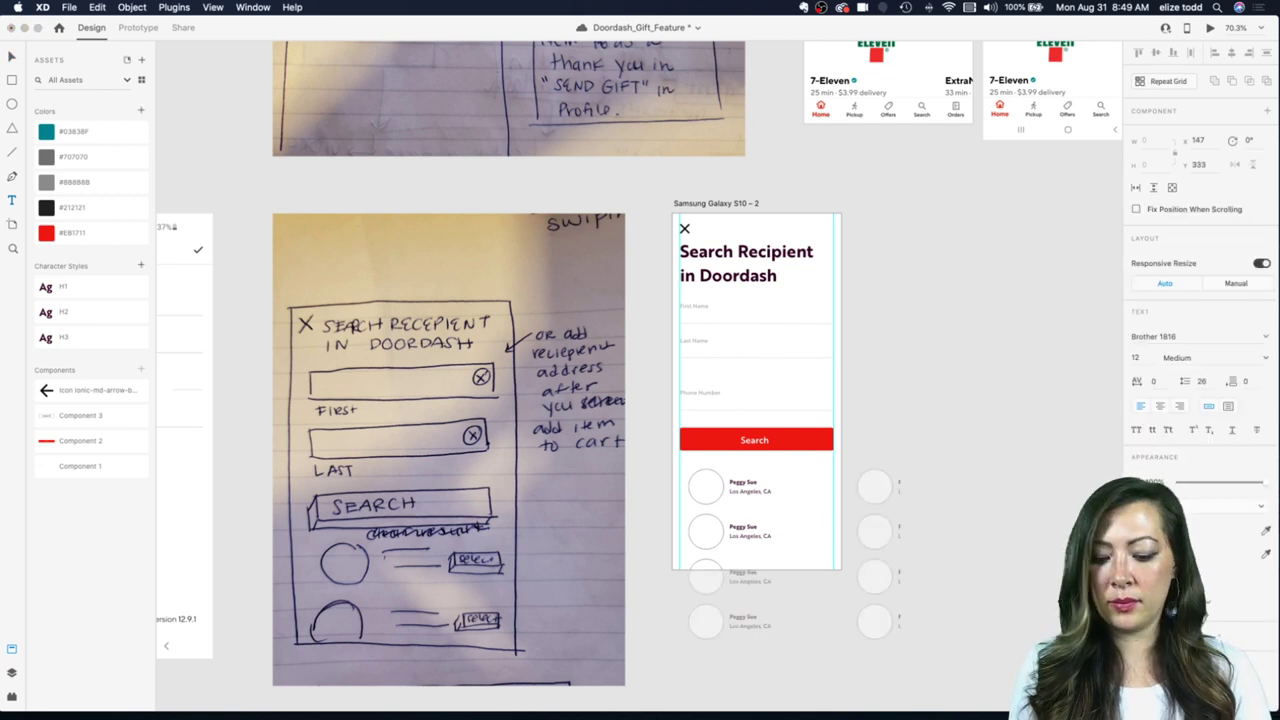
click(741, 380)
text(Or)
key(Escape)
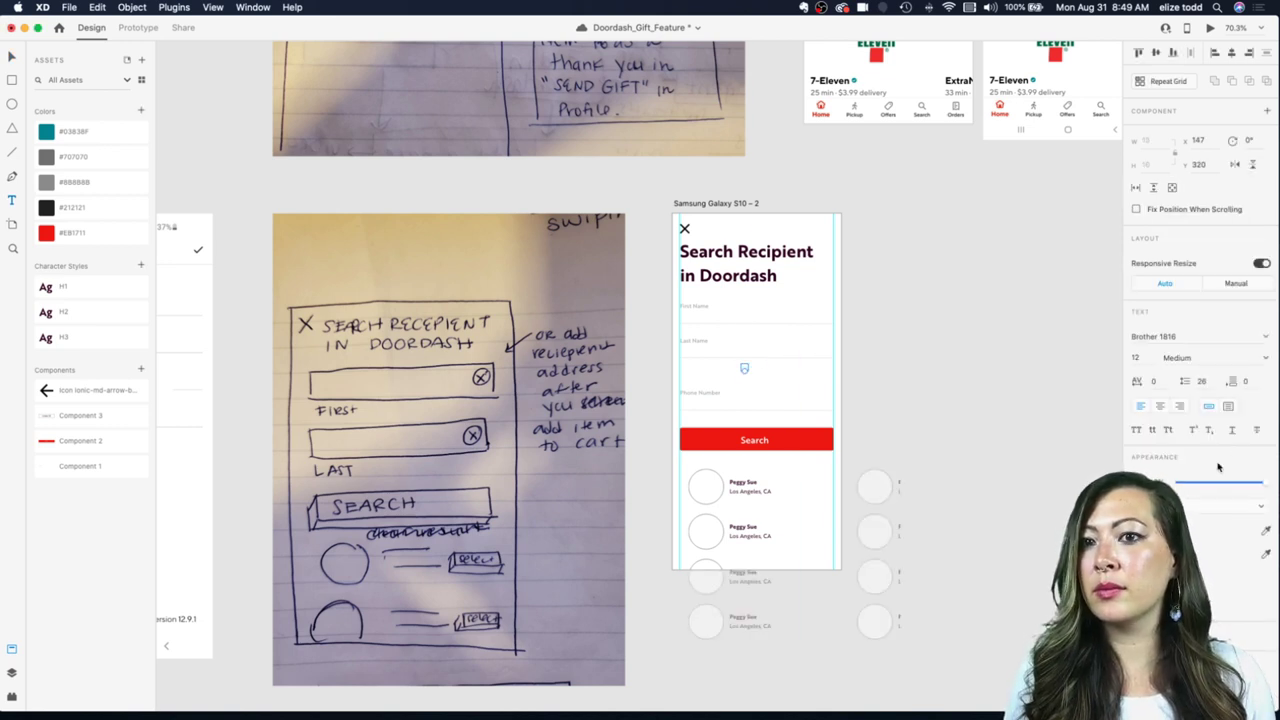
click(92, 208)
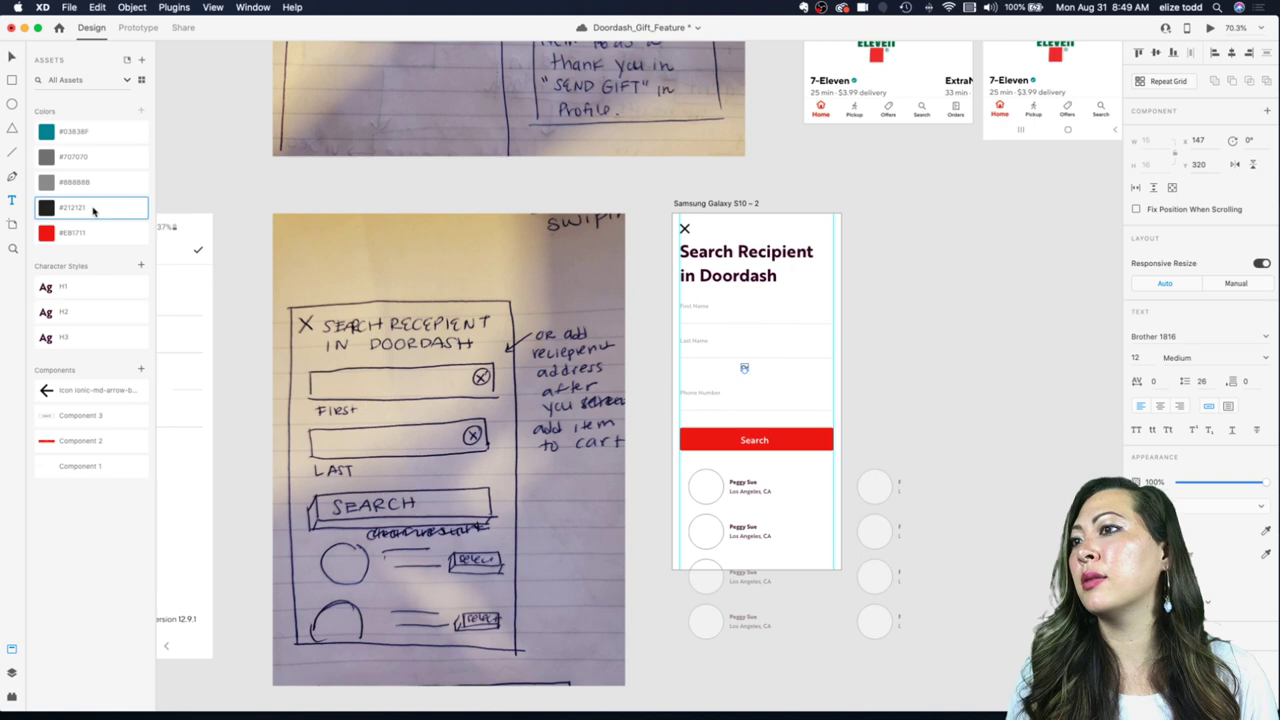
Step: Center the "Or" text horizontally on the artboard, in the gap between the Last Name and Phone Number fields
scroll(711, 312, up, 5)
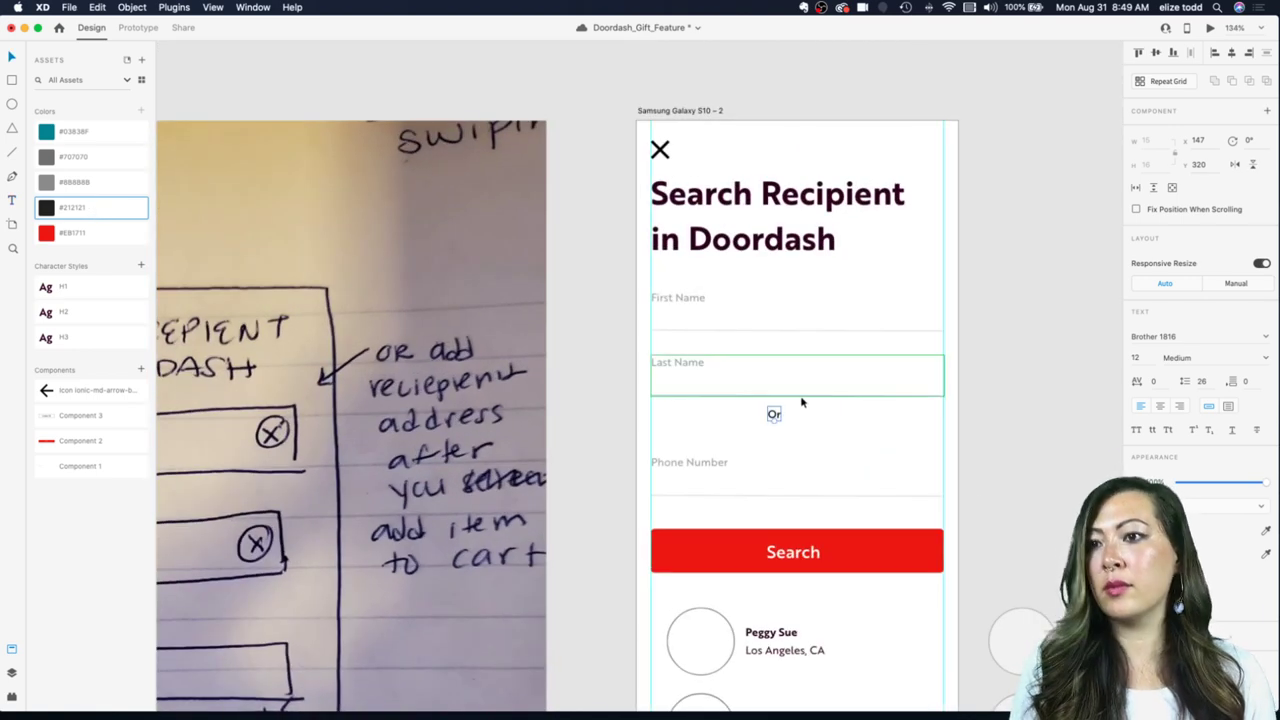
drag(771, 414, 803, 414)
click(1230, 57)
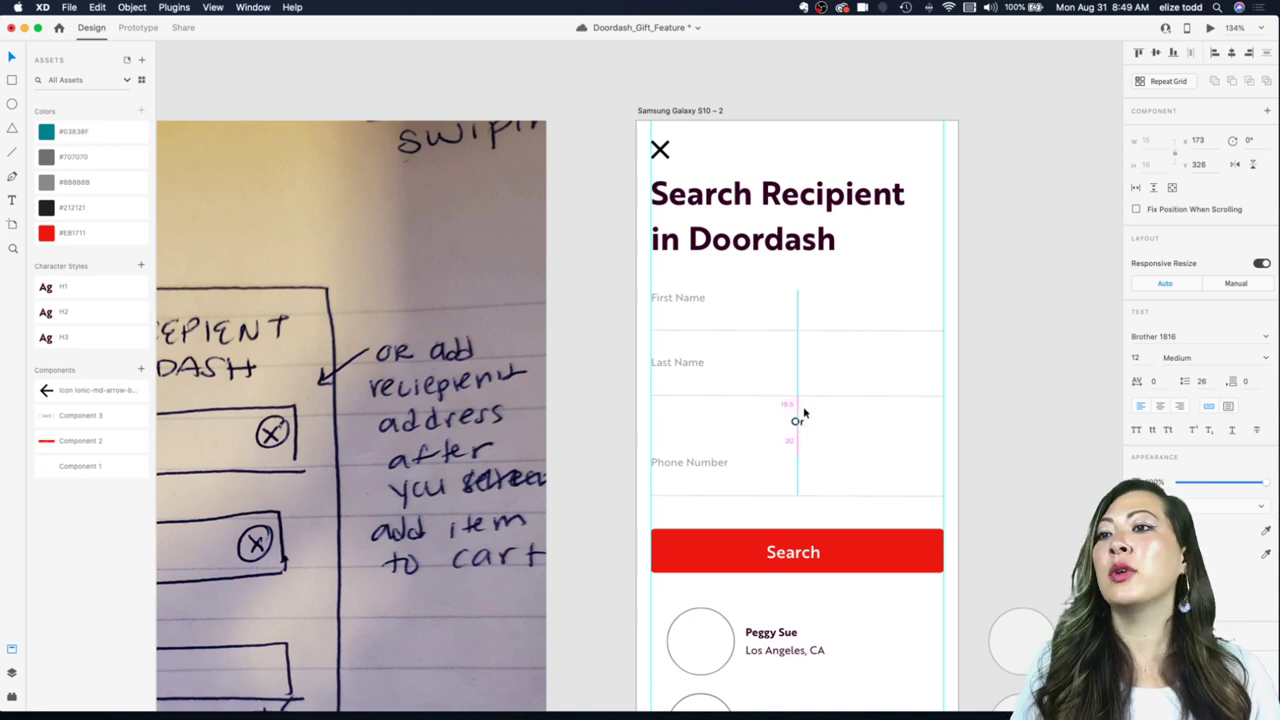
Step: Check the spacing around "Or" and move the Phone Number field and Search button up by about 10 px to even it out
click(724, 463)
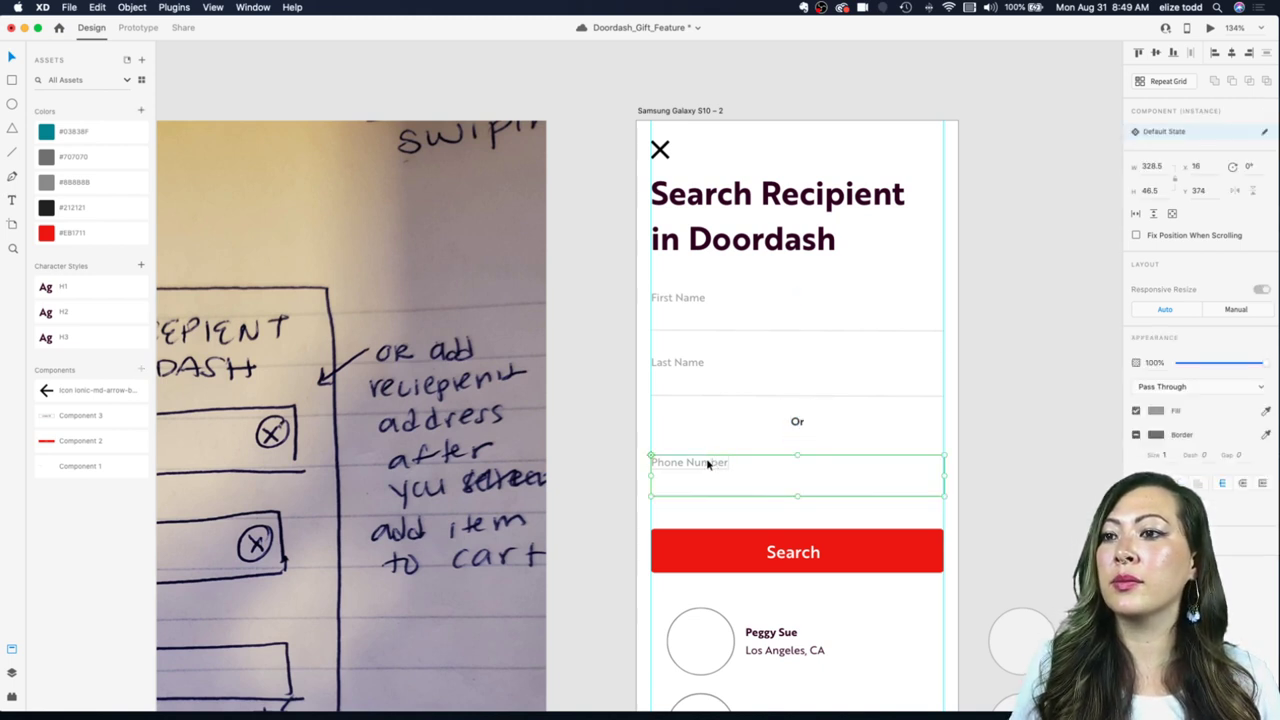
drag(708, 463, 708, 462)
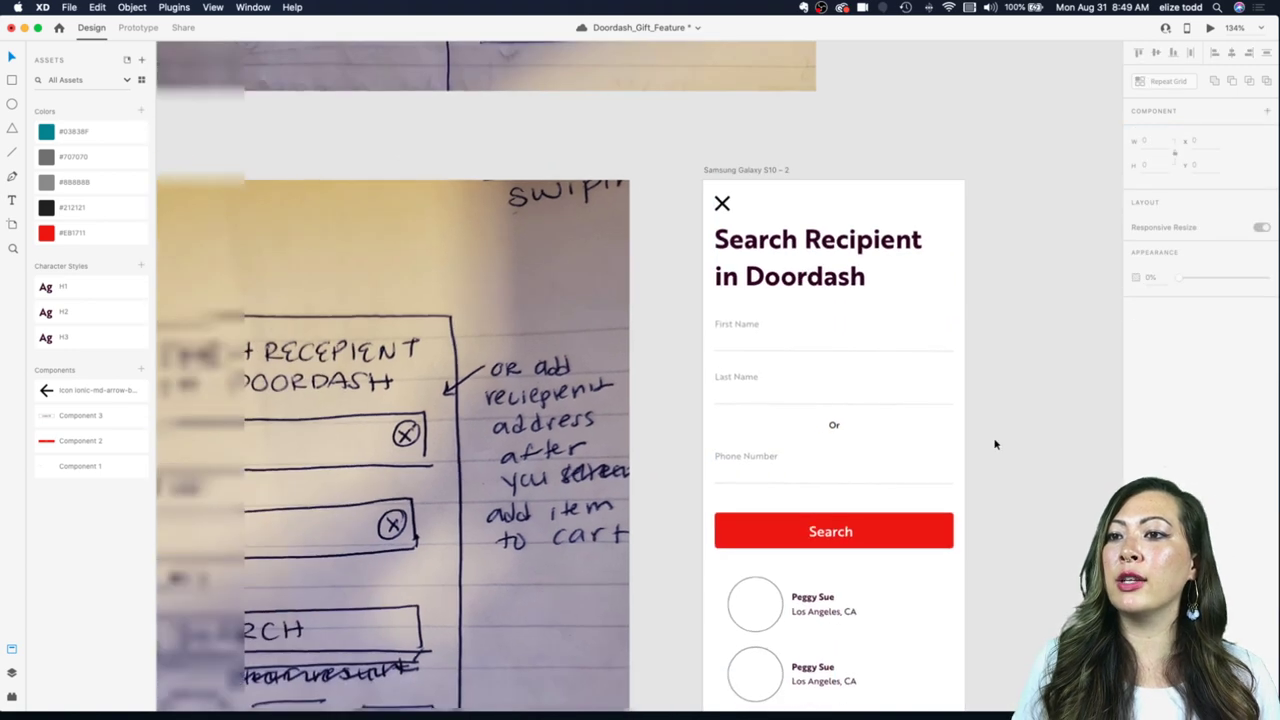
scroll(995, 444, down, 3)
scroll(994, 443, up, 3)
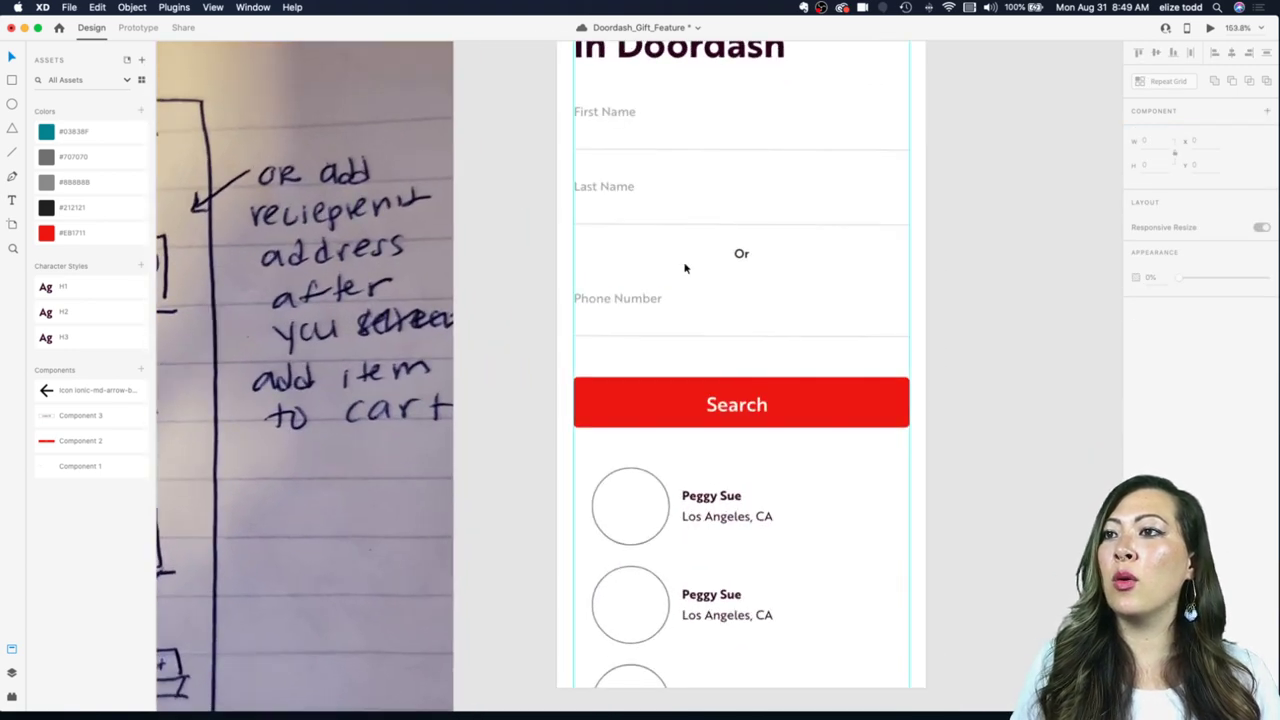
click(636, 228)
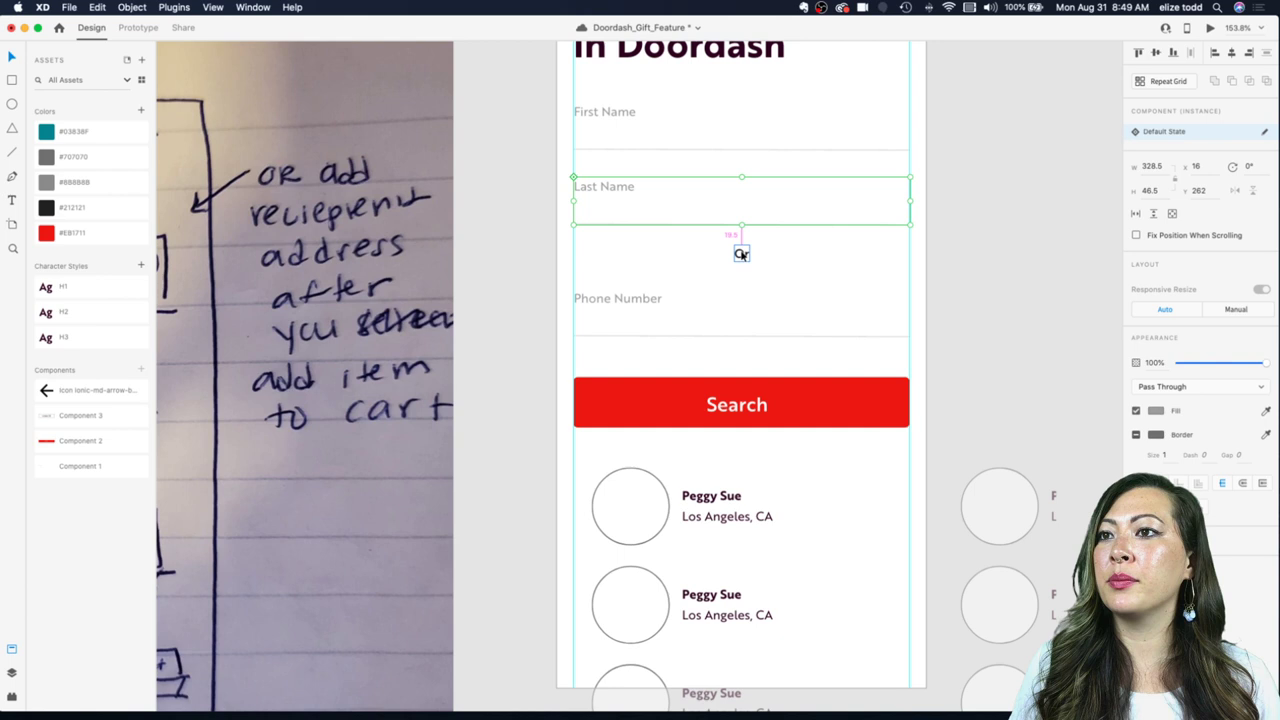
click(741, 253)
drag(640, 310, 637, 297)
scroll(637, 296, down, 4)
drag(663, 367, 661, 352)
right_click(661, 352)
click(906, 286)
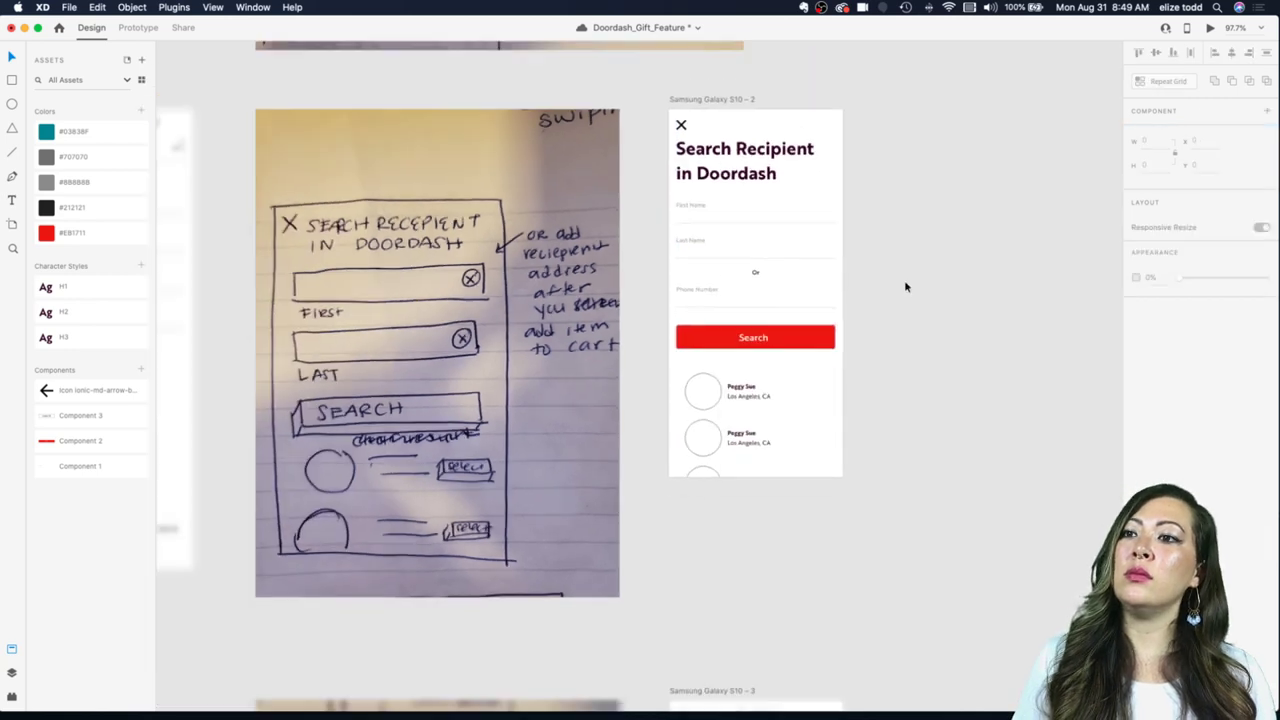
Step: Compare the home mockup's Say Thanks gift banner with the DashPass banner in the adjacent DoorDash reference
scroll(906, 287, down, 3)
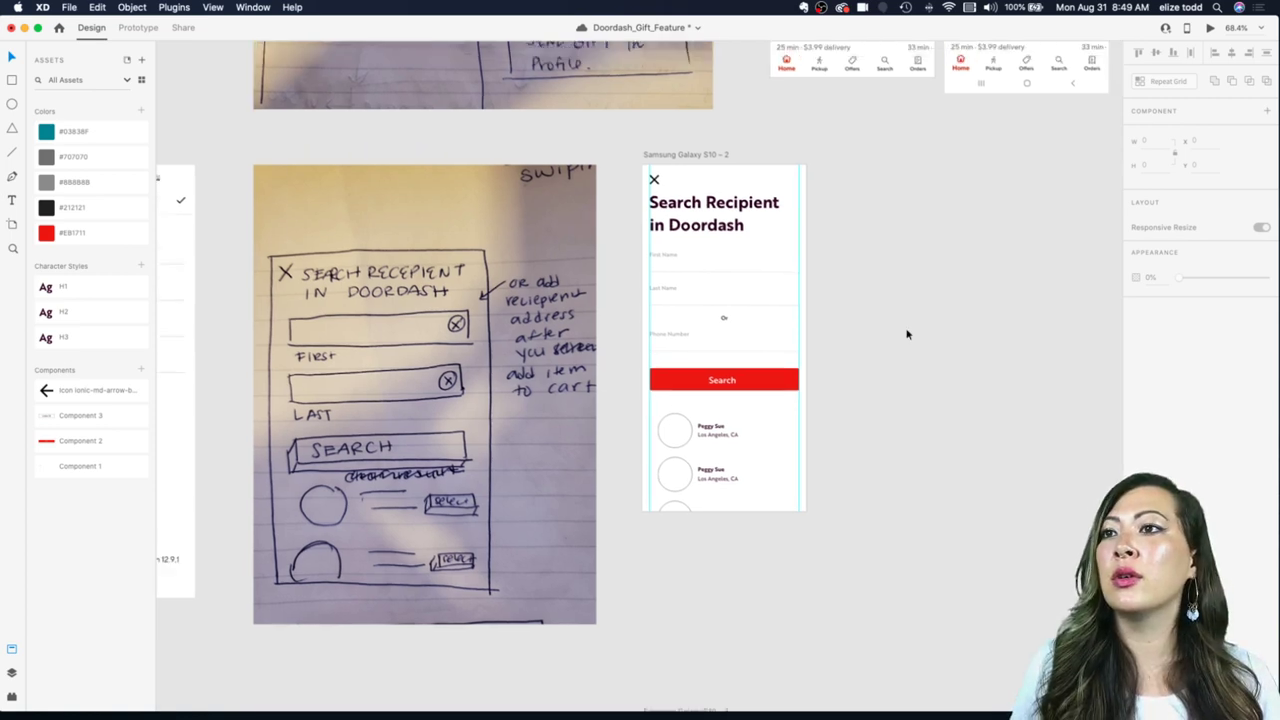
scroll(906, 331, up, 10)
scroll(906, 331, right, 4)
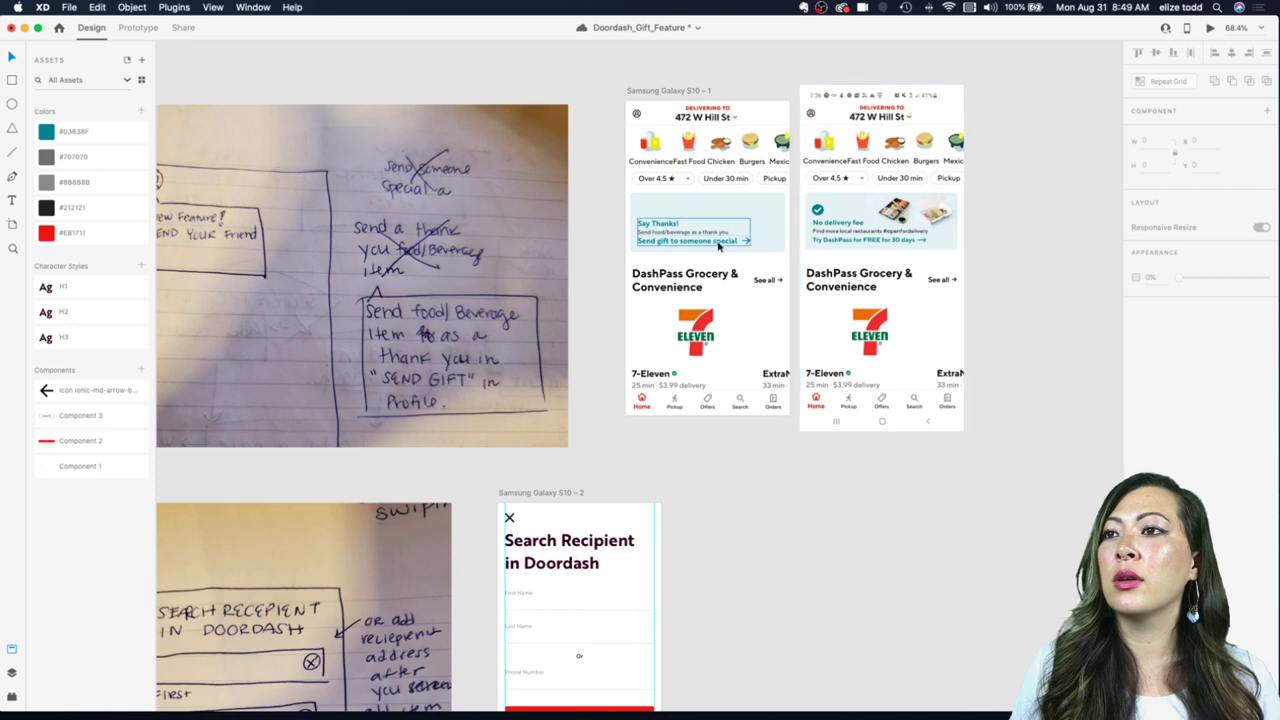
scroll(642, 265, up, 5)
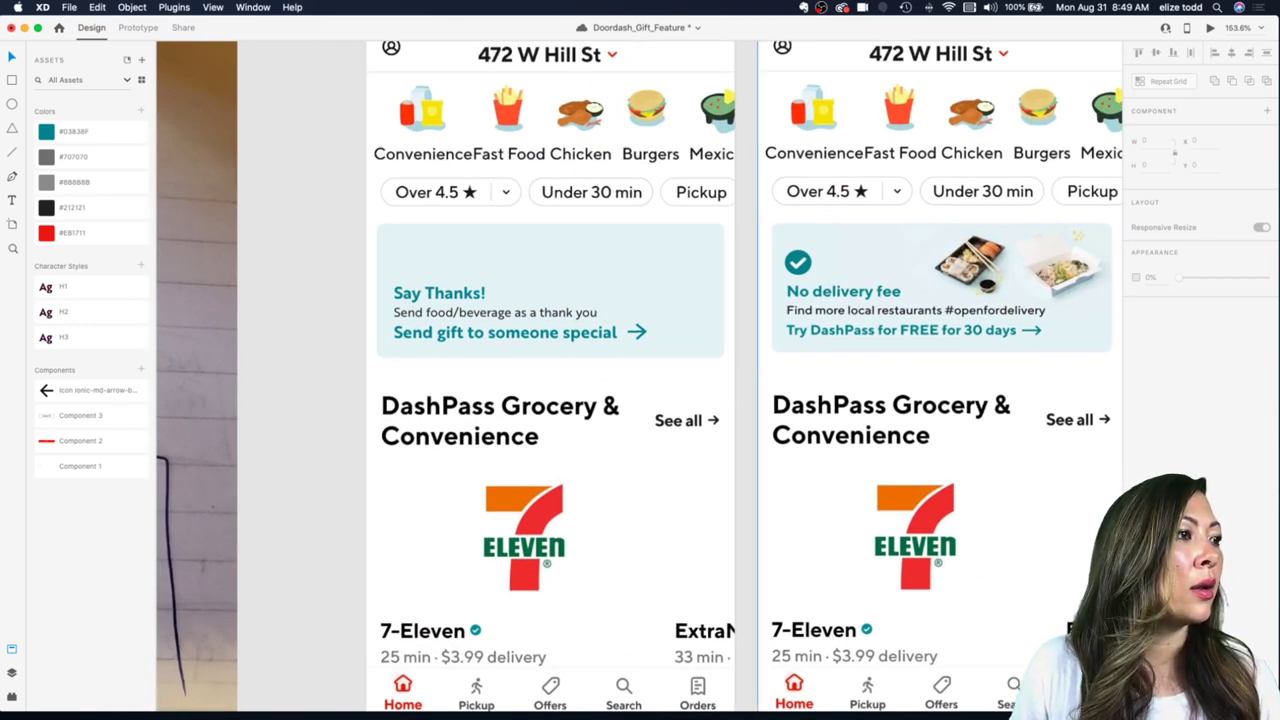
Step: Draw a small spacer rectangle about 10 × 9 px in the gap between the reference DashPass banner's second and third text lines
click(486, 286)
scroll(488, 284, up, 3)
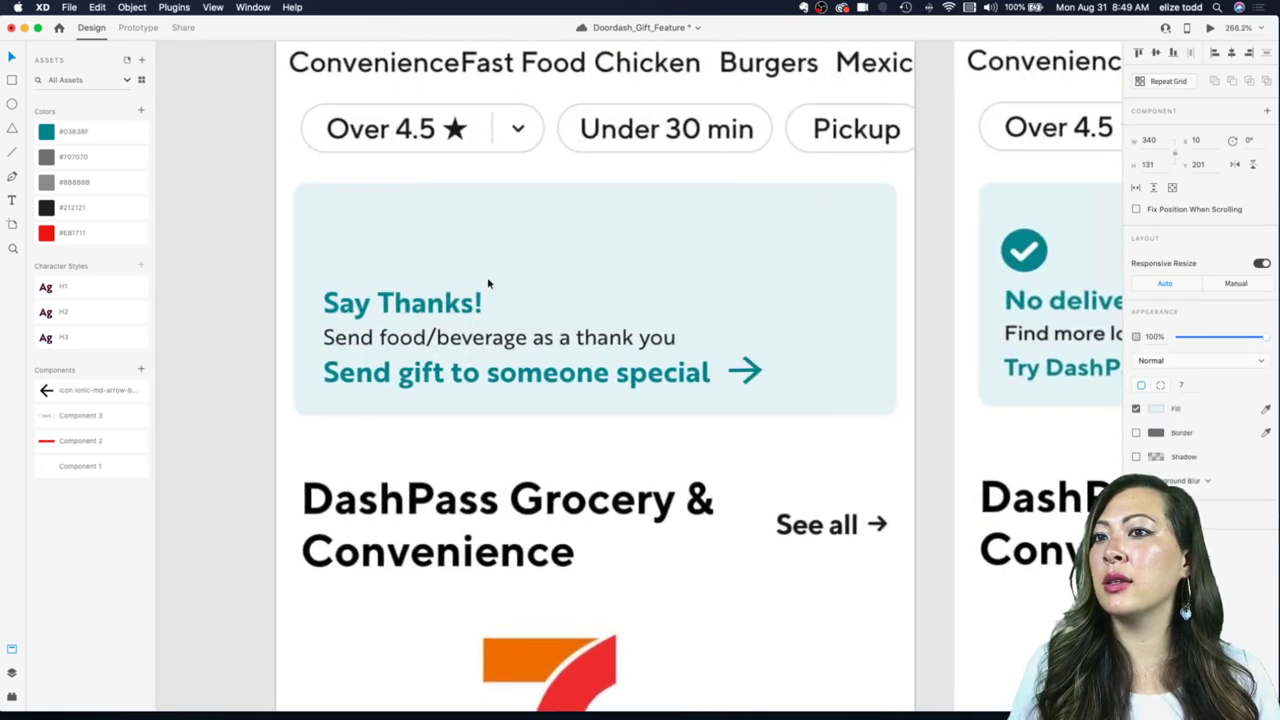
scroll(421, 314, down, 2)
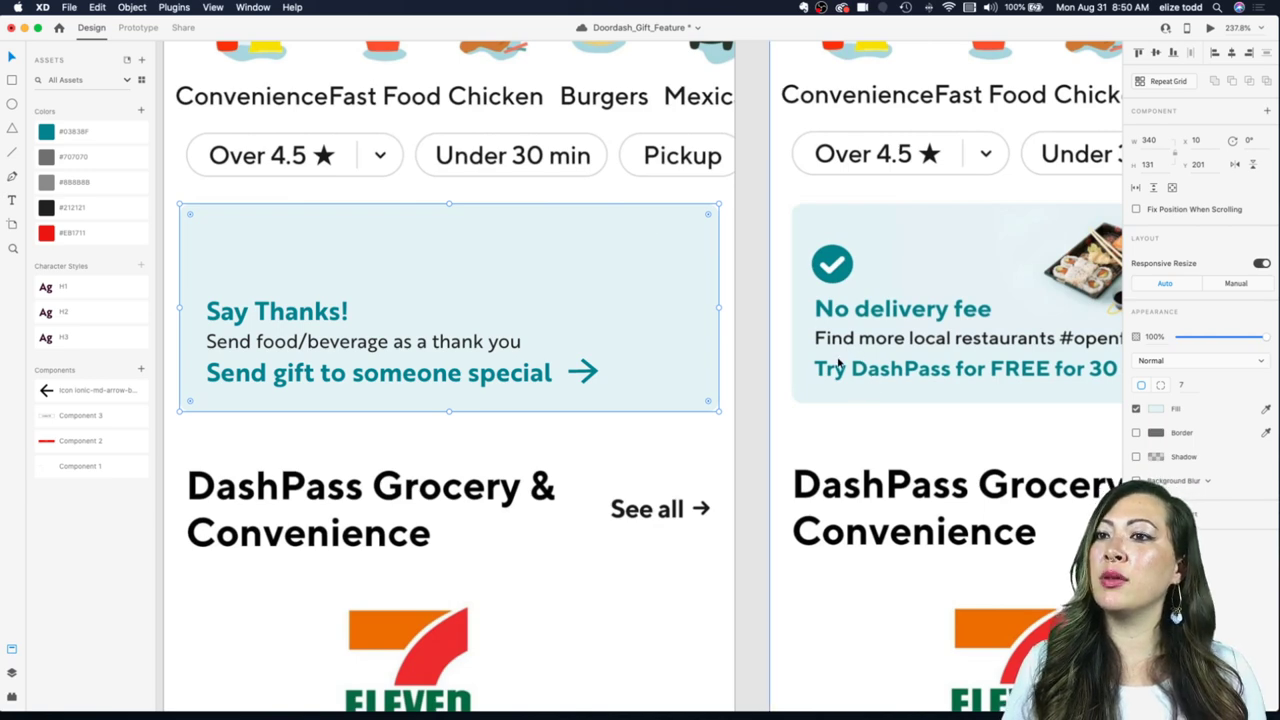
scroll(828, 352, up, 4)
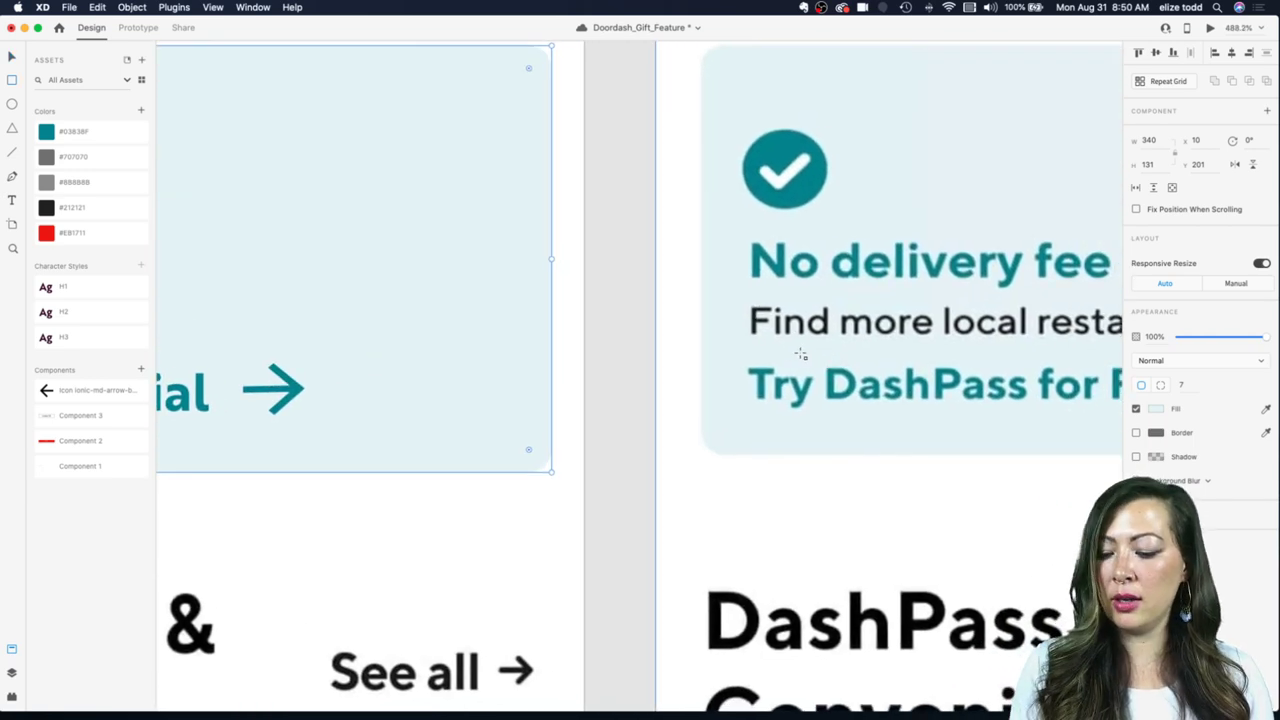
key(r)
drag(750, 340, 785, 371)
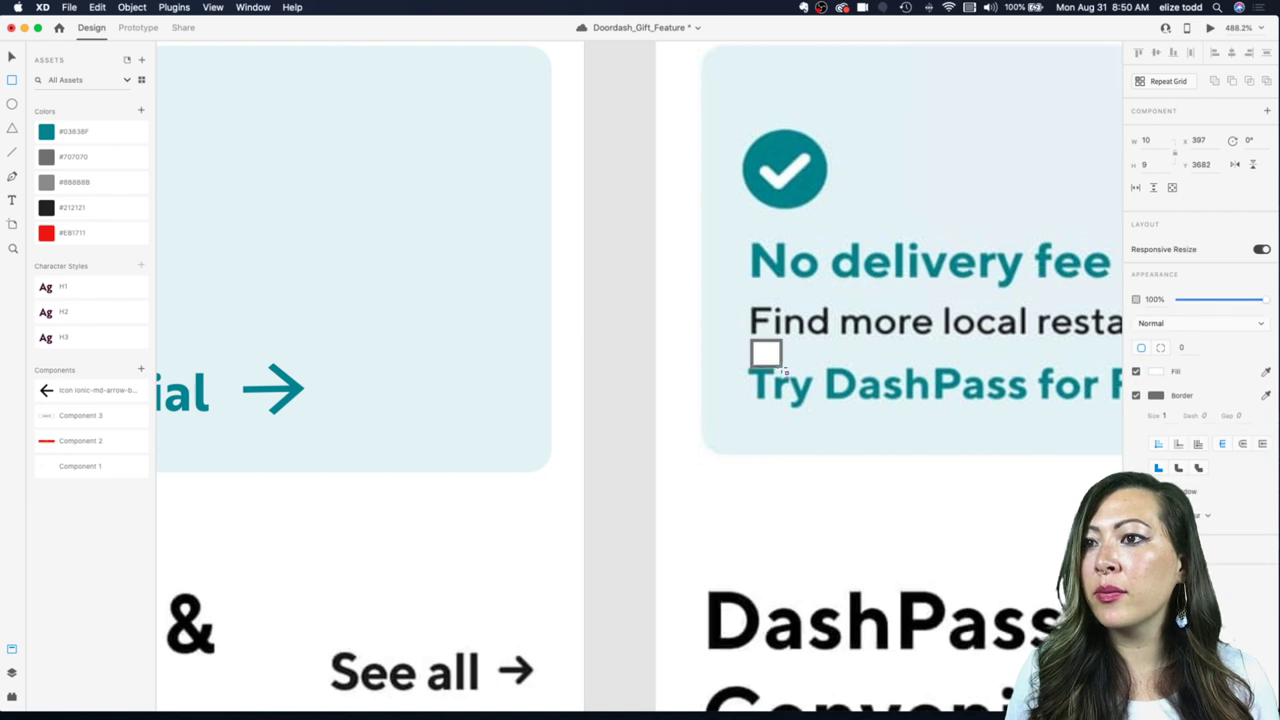
scroll(773, 349, down, 2)
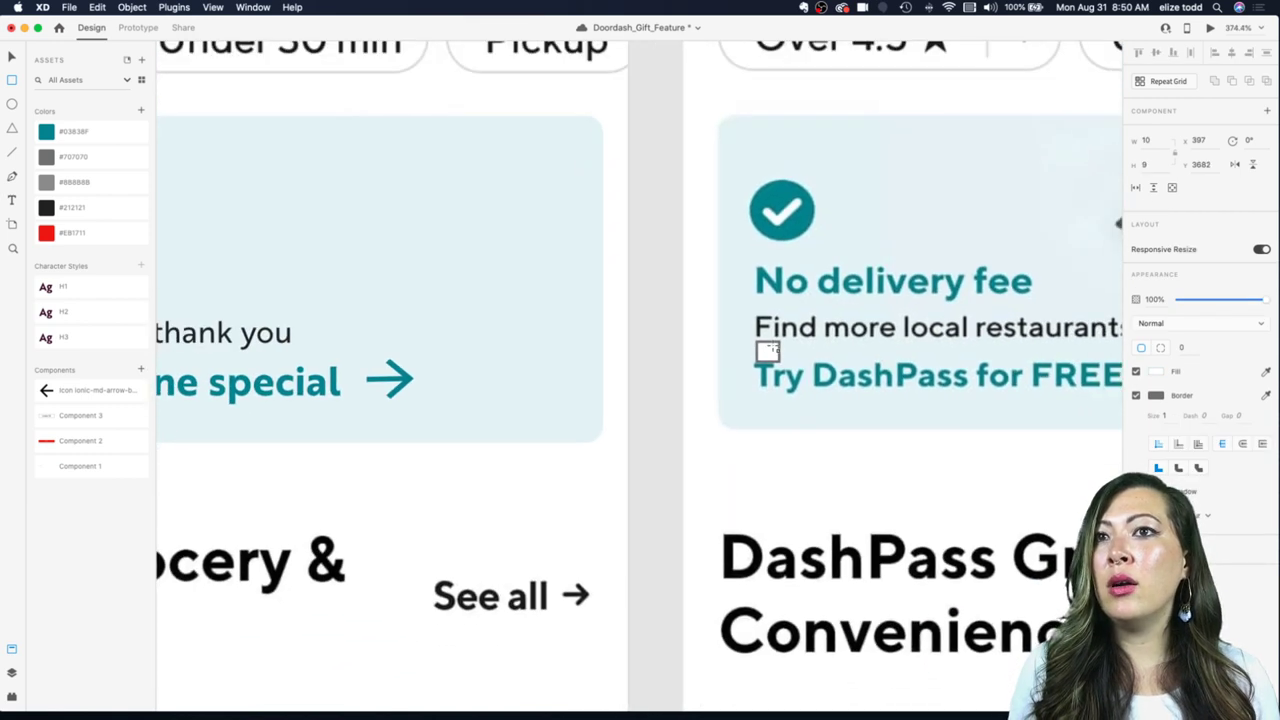
click(769, 349)
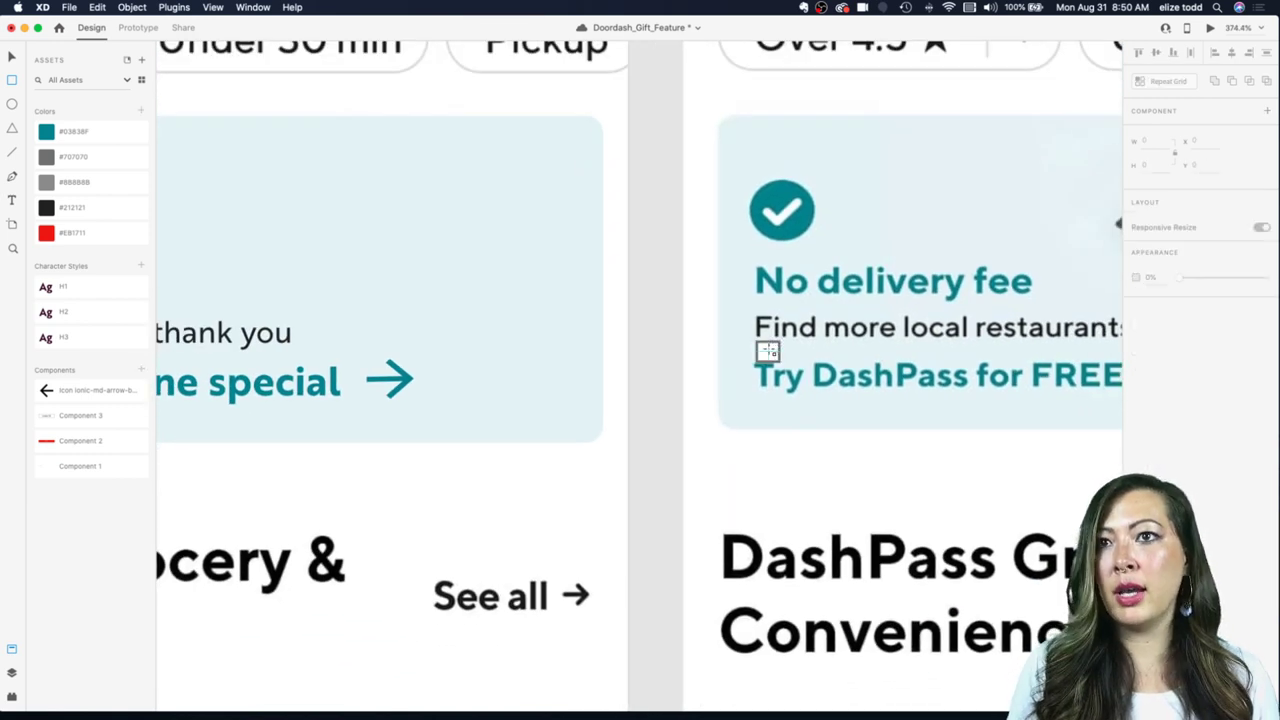
Step: Move the spacer between the gift banner's last two text lines to compare the gap, then remove it
drag(767, 350, 232, 354)
scroll(232, 352, up, 5)
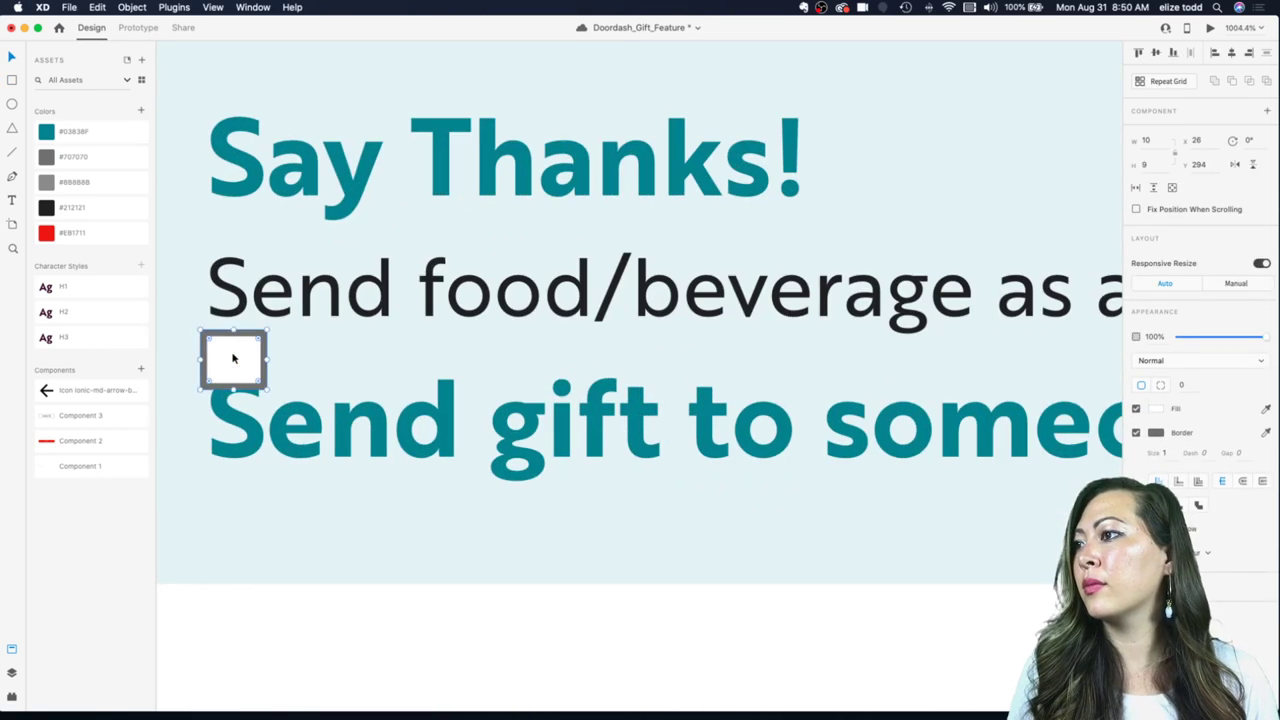
key(Up)
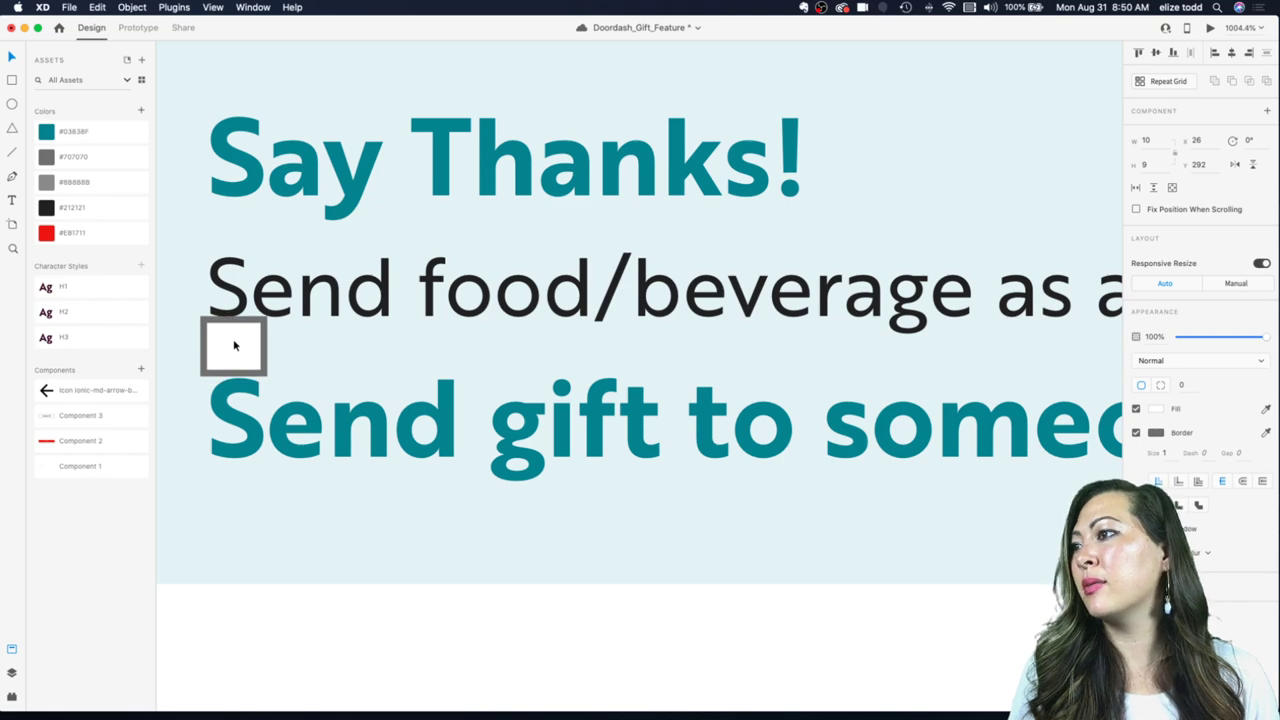
scroll(235, 345, down, 8)
key(Escape)
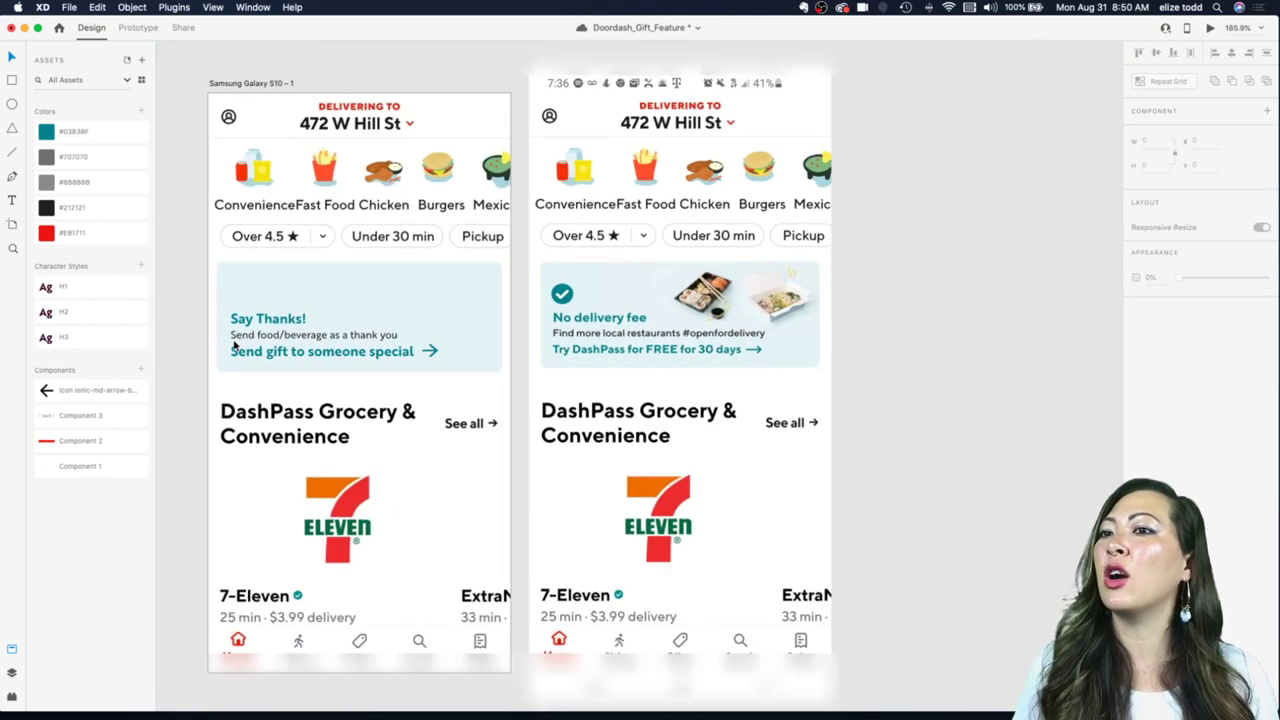
Step: Nudge "Say Thanks!" up and "Send gift to someone special" down slightly to widen the gift banner's line spacing
scroll(322, 316, up, 2)
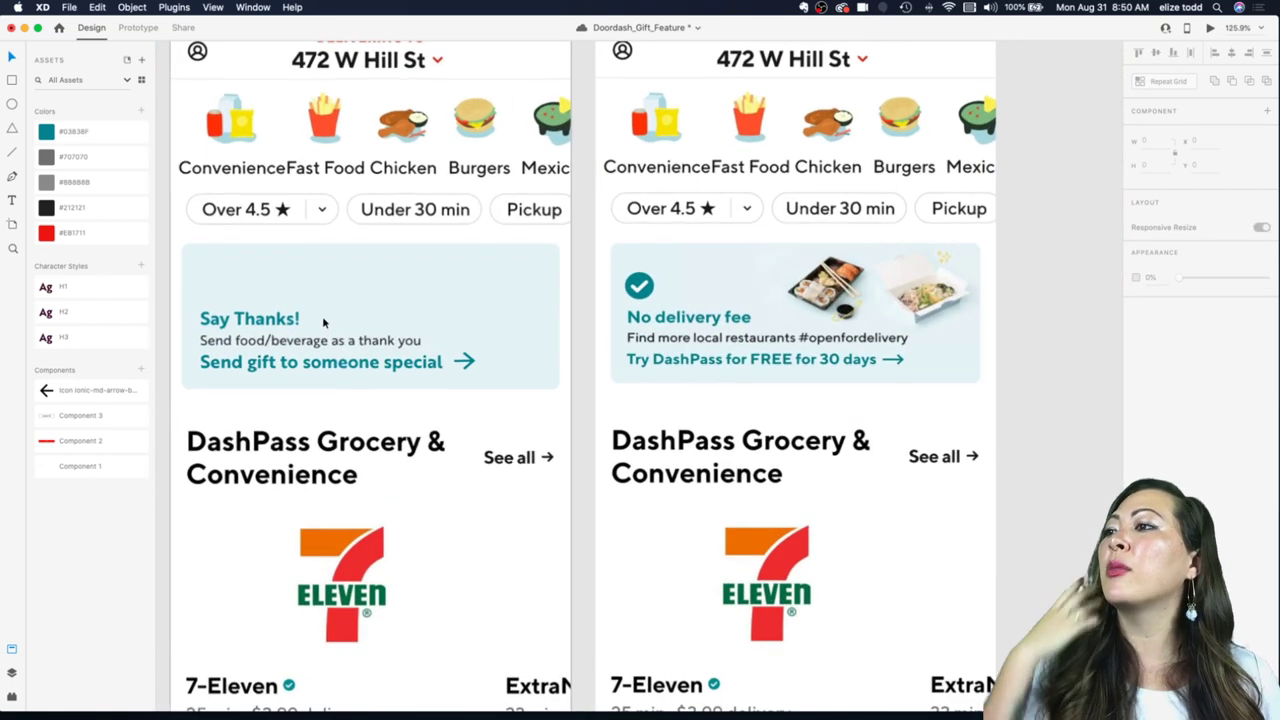
double_click(235, 325)
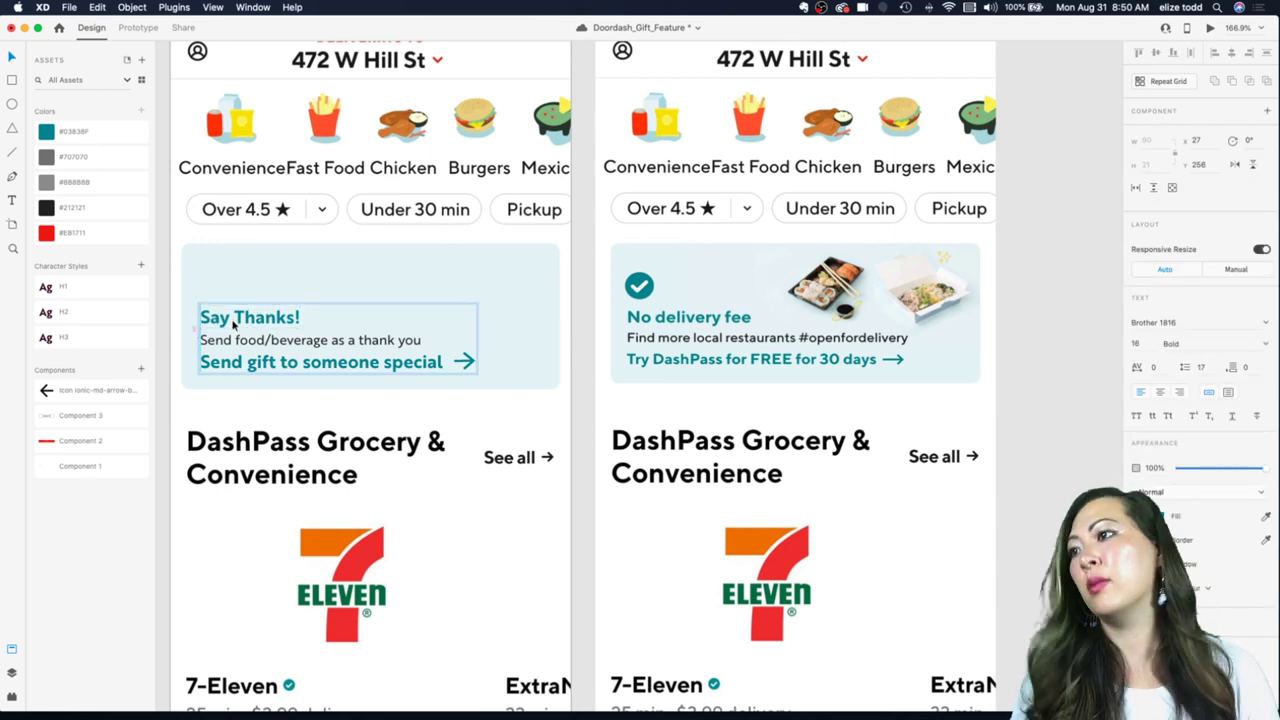
click(216, 363)
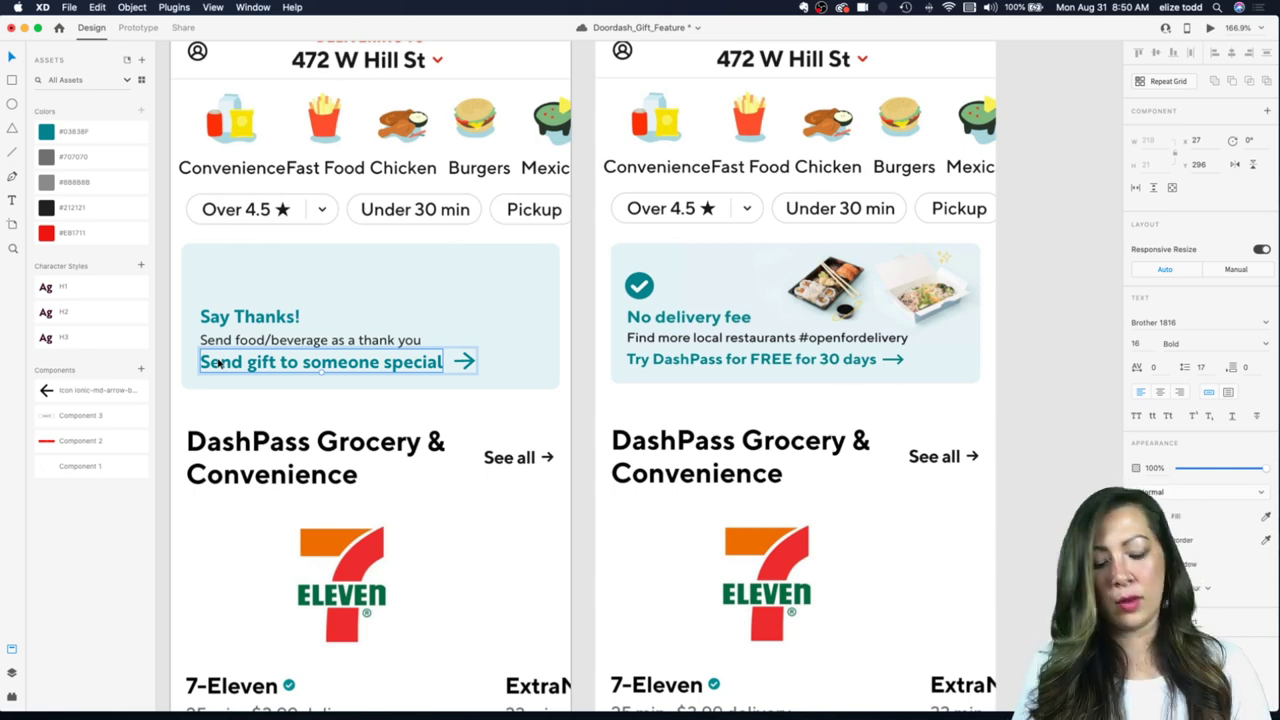
click(224, 411)
scroll(350, 408, down, 5)
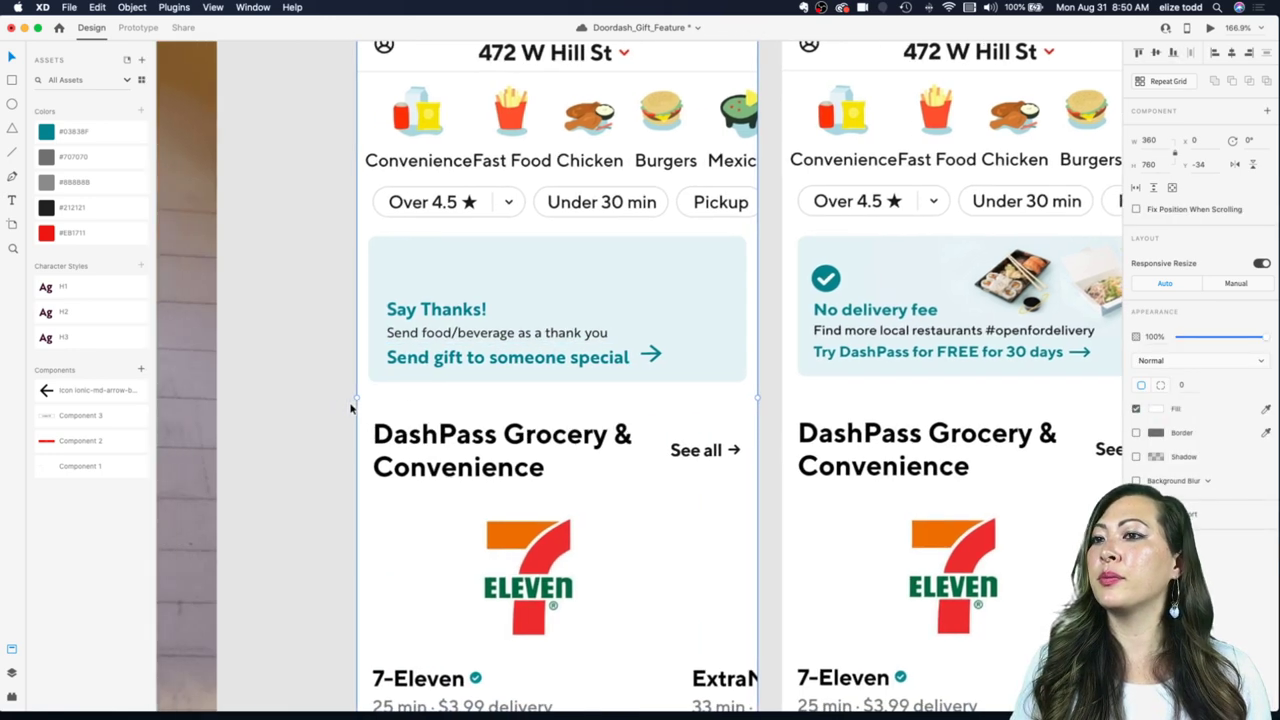
Step: Set the font weight of "Send food/beverage as a thank you" in the gift banner to Medium
double_click(446, 293)
click(1270, 344)
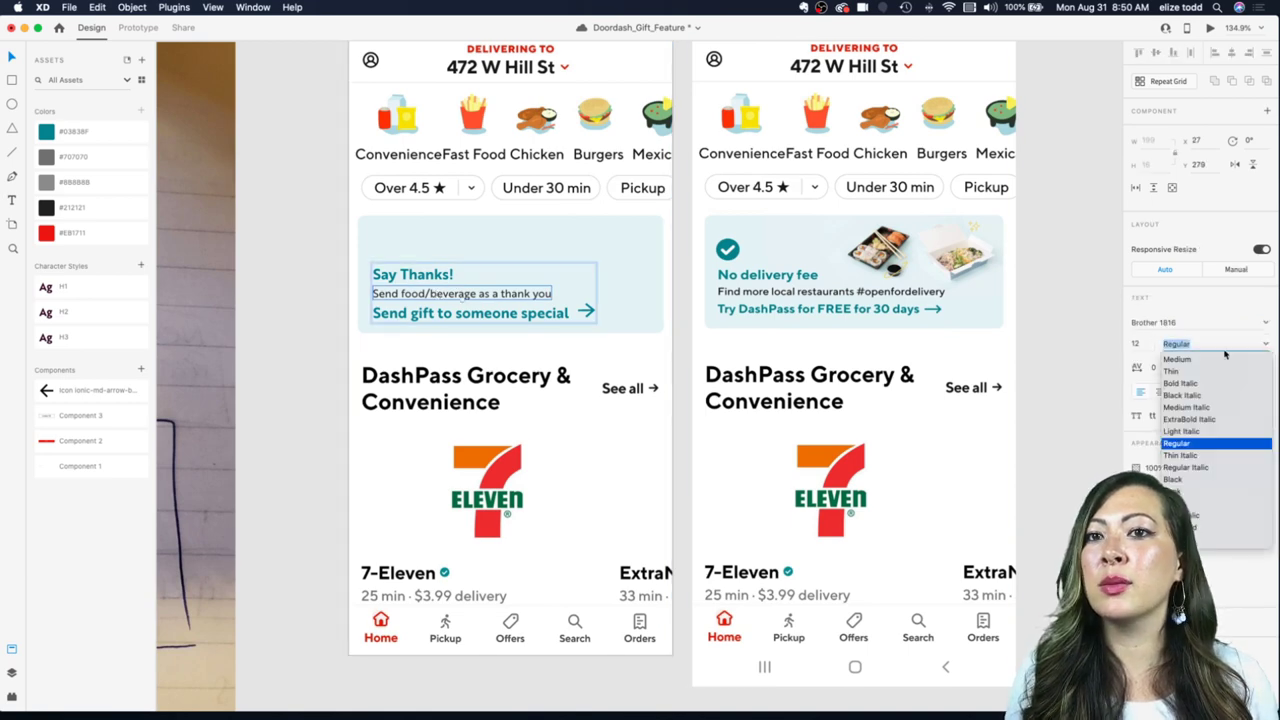
click(1187, 360)
click(637, 349)
scroll(637, 349, down, 4)
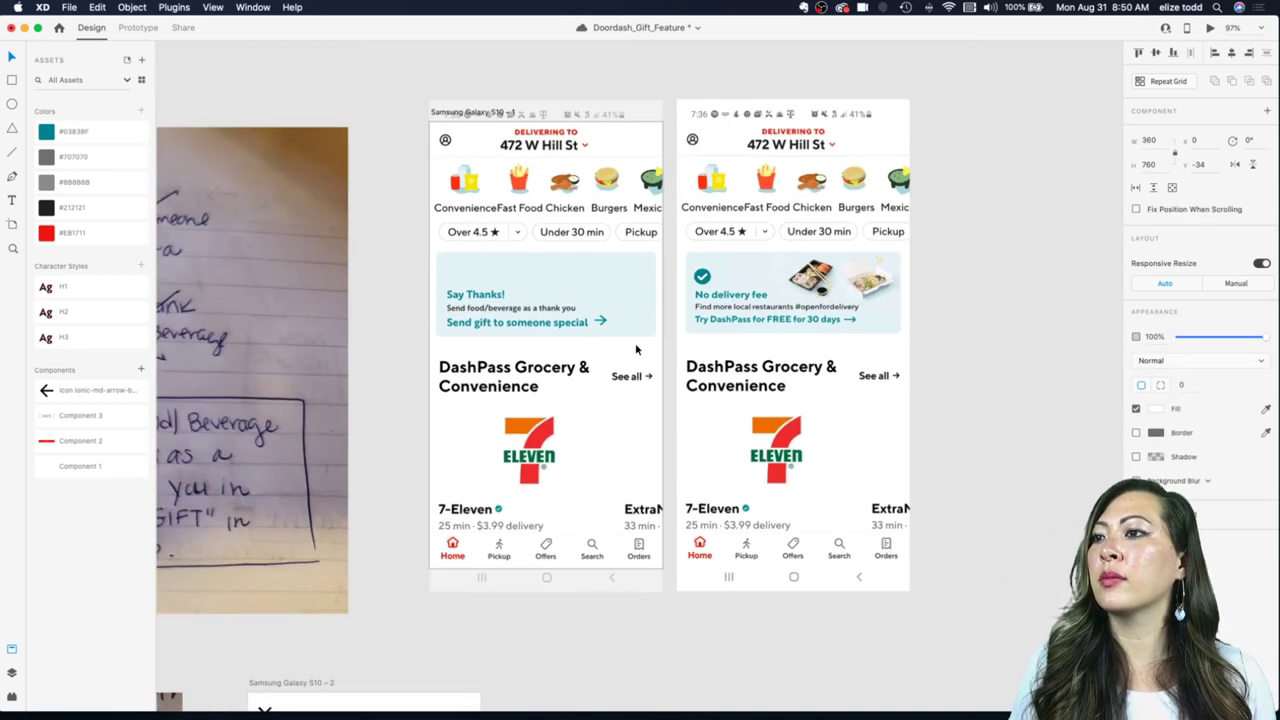
Step: Go to the Search Recipient artboard with its recipient list and open the UI Faces plugin
scroll(580, 338, up, 5)
scroll(579, 341, down, 6)
scroll(578, 341, down, 5)
scroll(577, 337, down, 5)
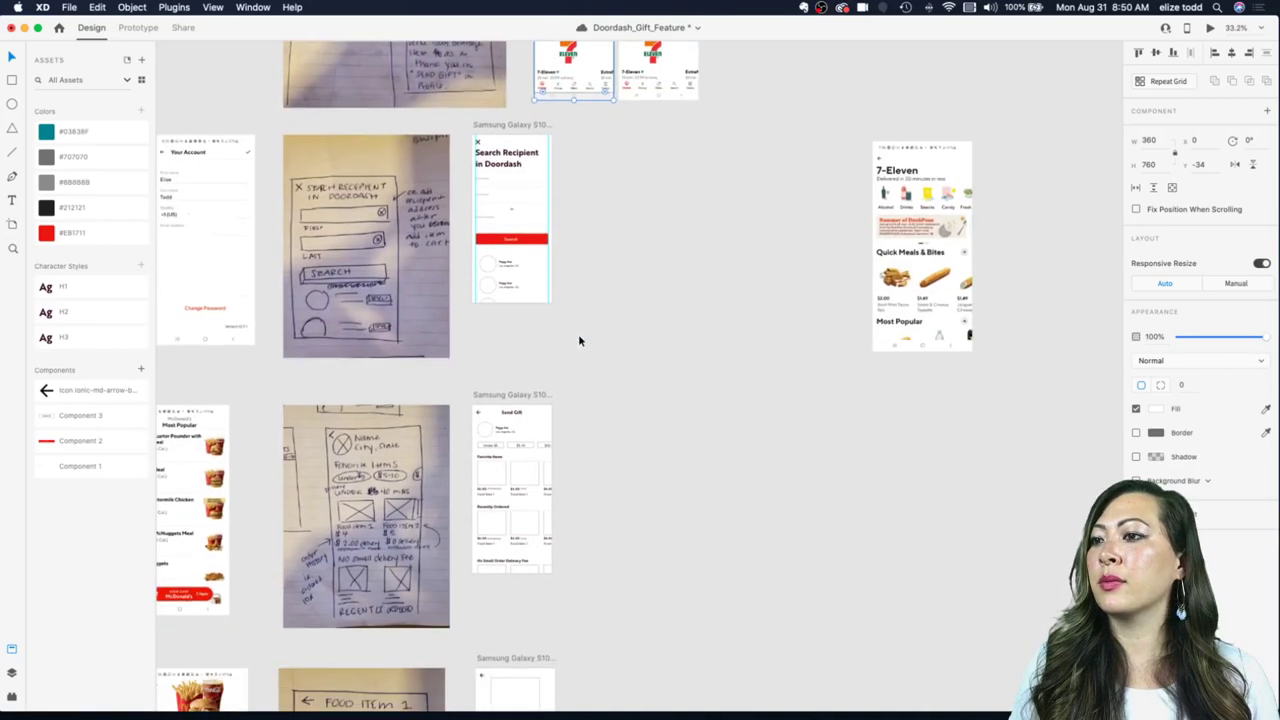
scroll(471, 240, up, 5)
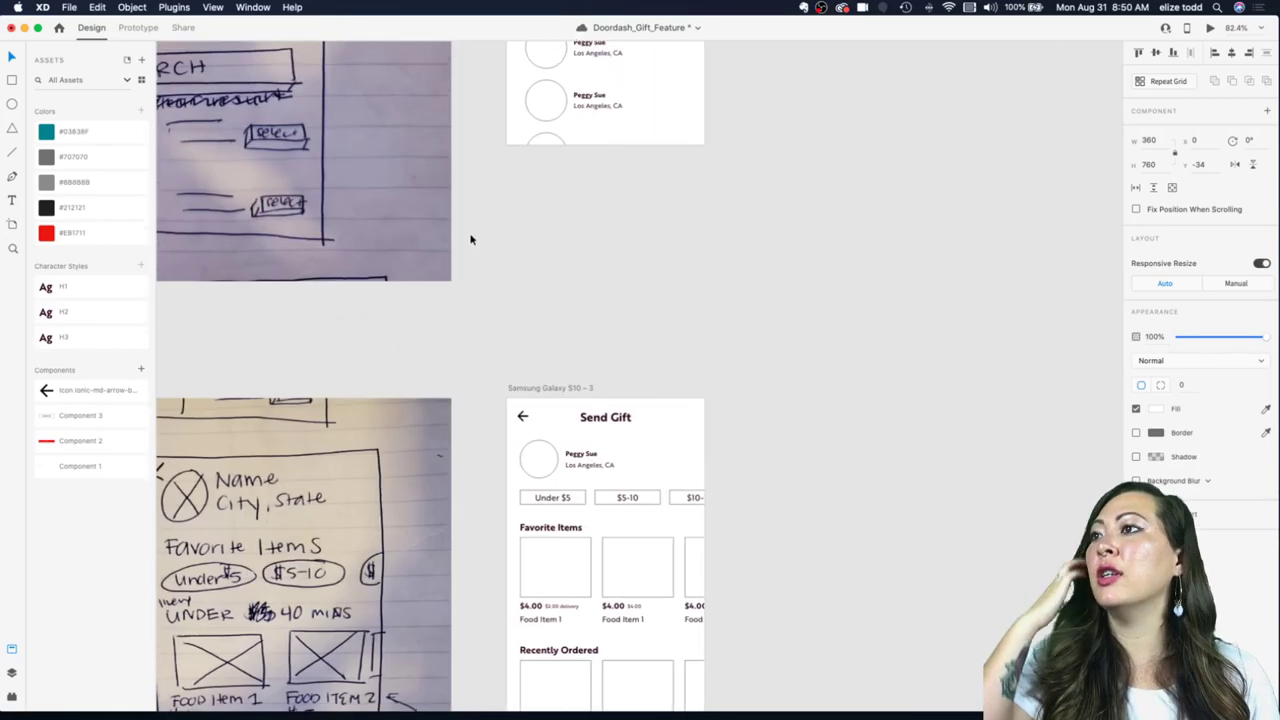
drag(684, 359, 675, 347)
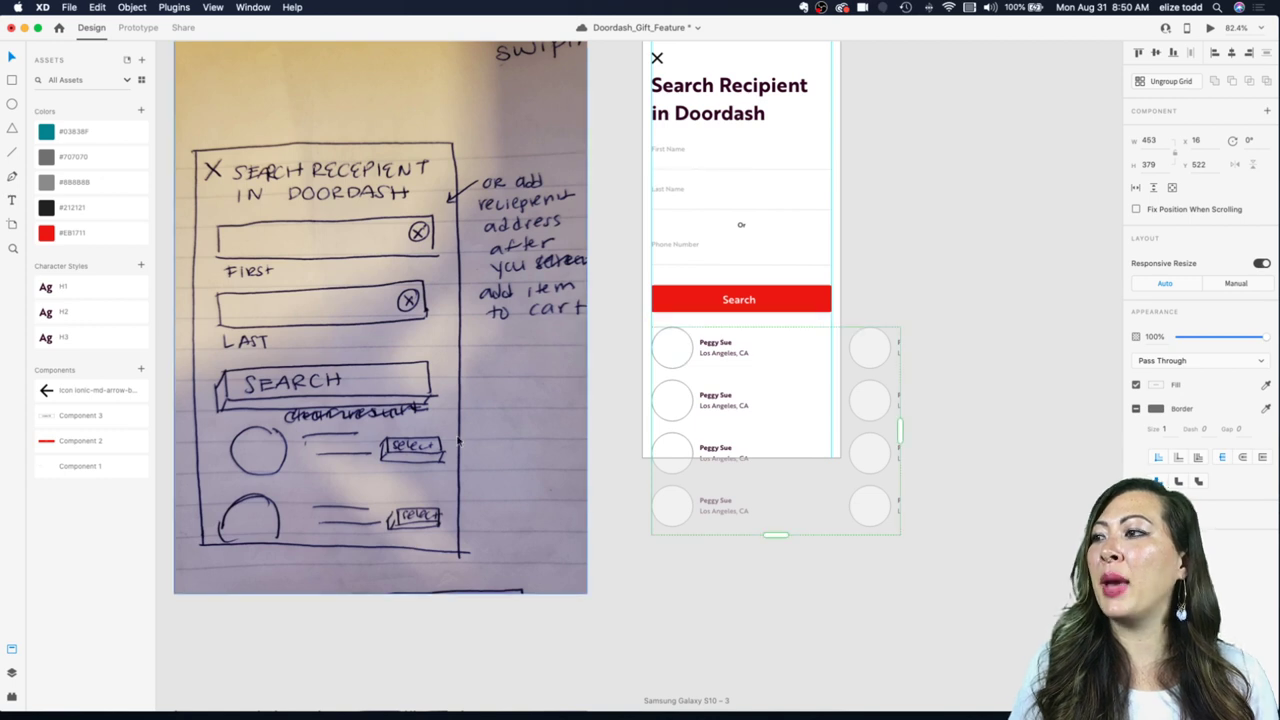
click(646, 341)
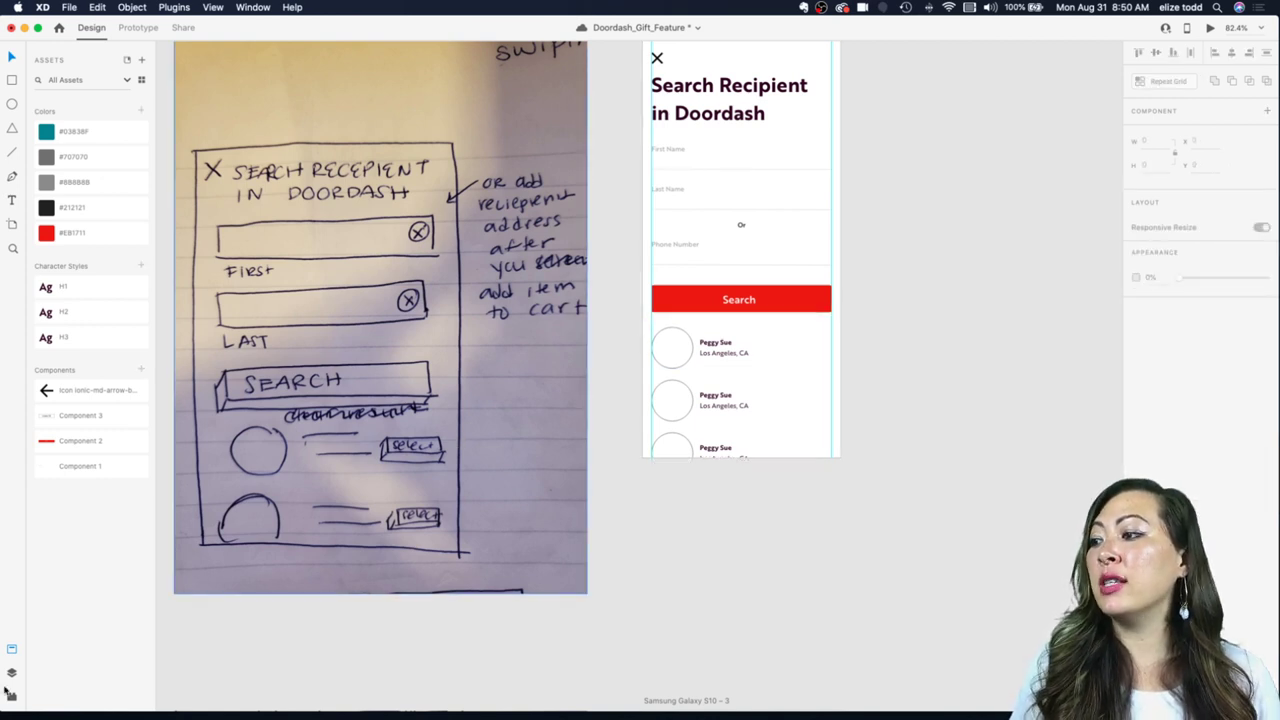
click(12, 673)
click(12, 697)
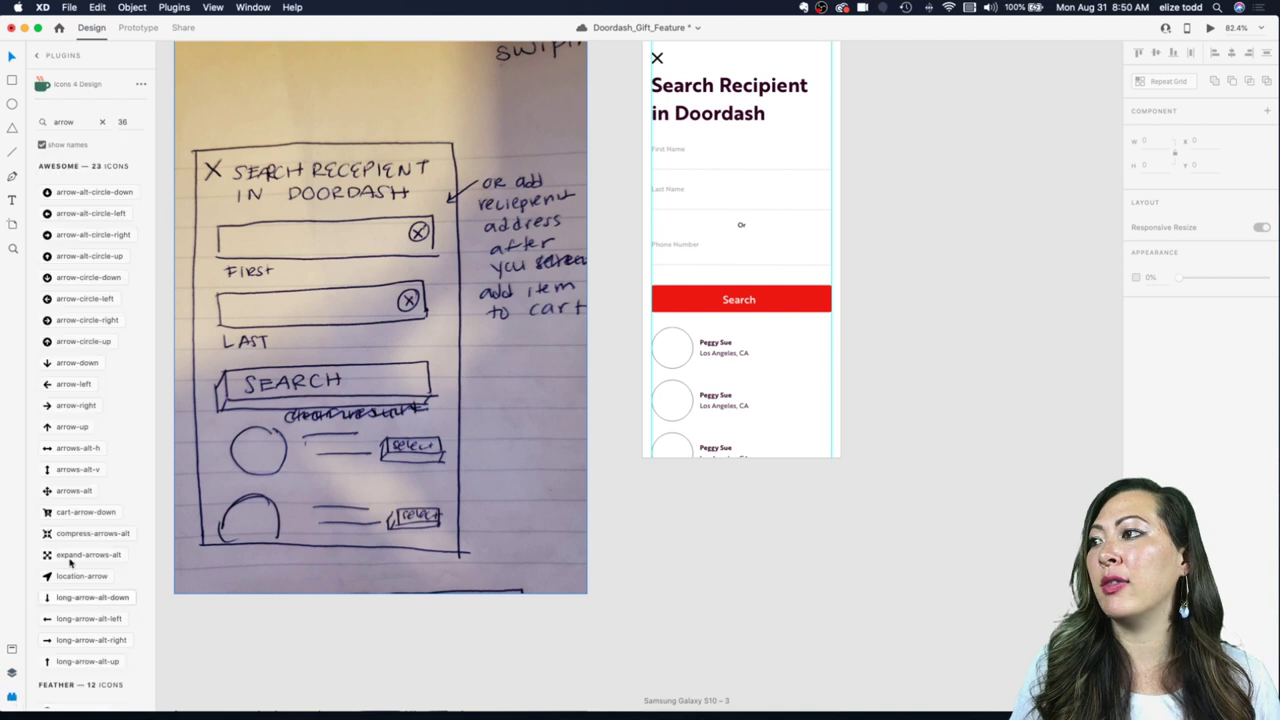
click(38, 58)
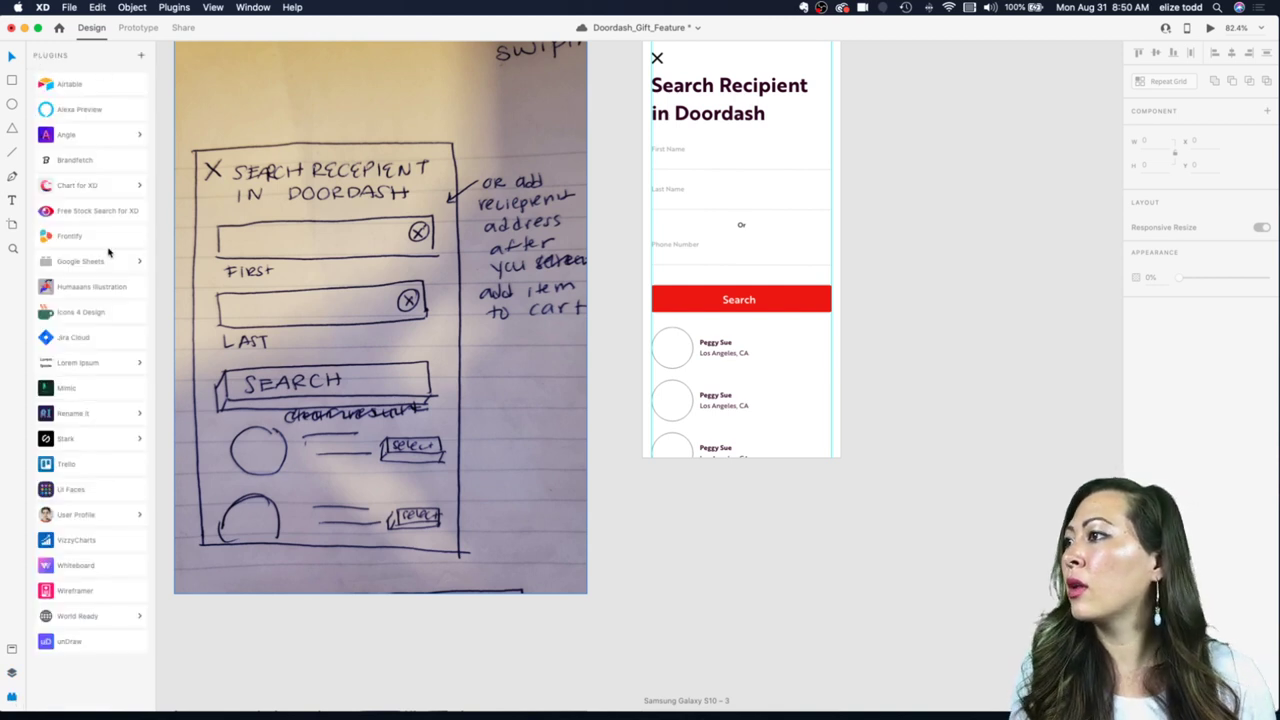
click(77, 490)
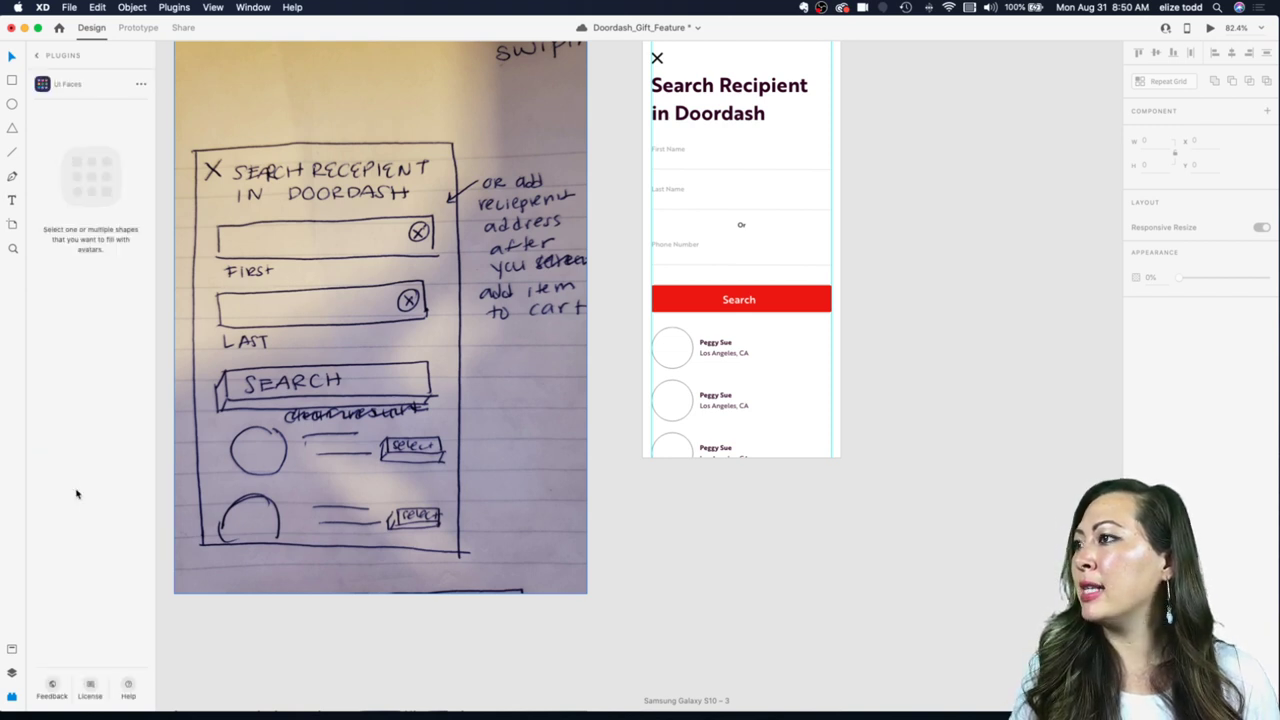
Step: Select the first avatar circle in the recipient list, filter UI Faces by Female and open its photo selection
double_click(676, 348)
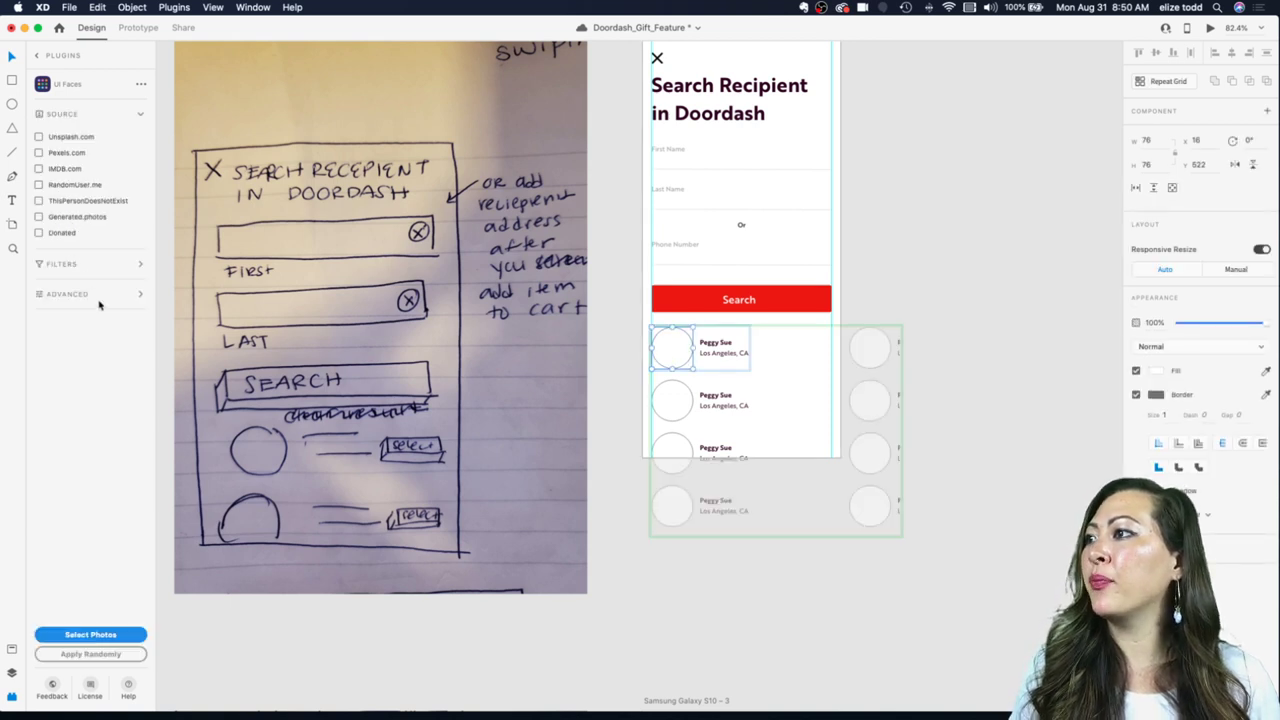
click(139, 263)
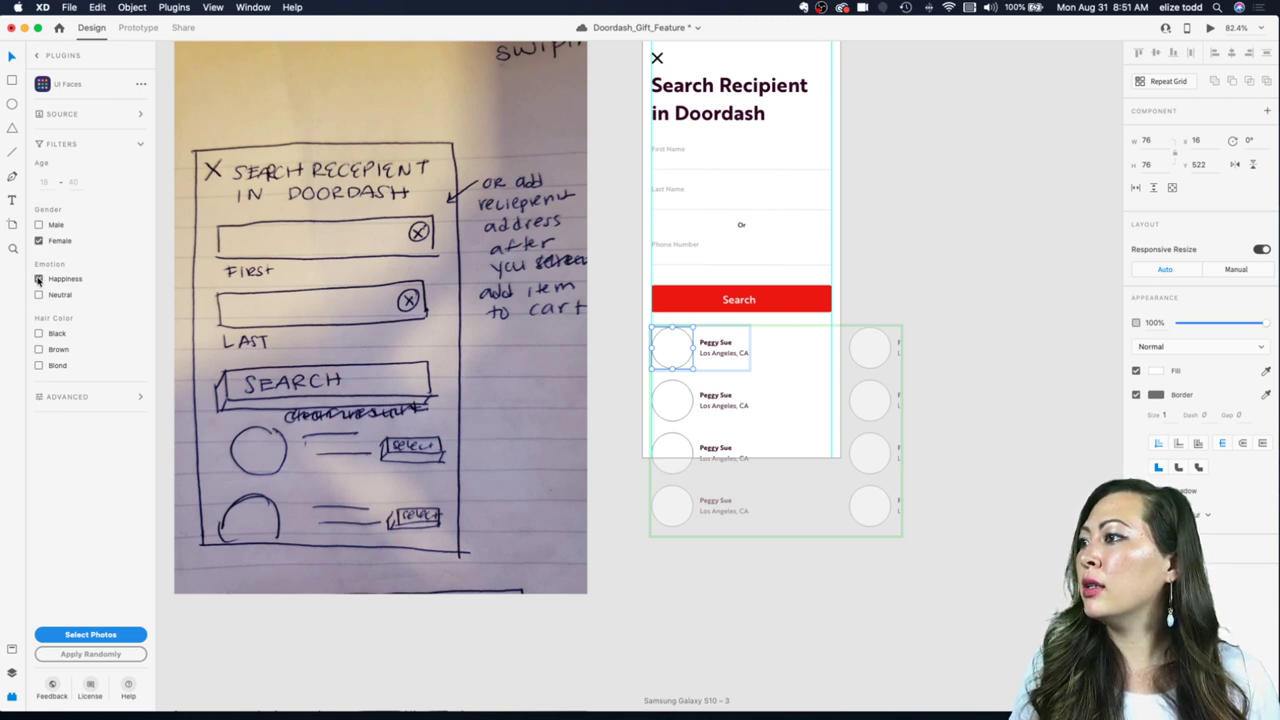
click(90, 634)
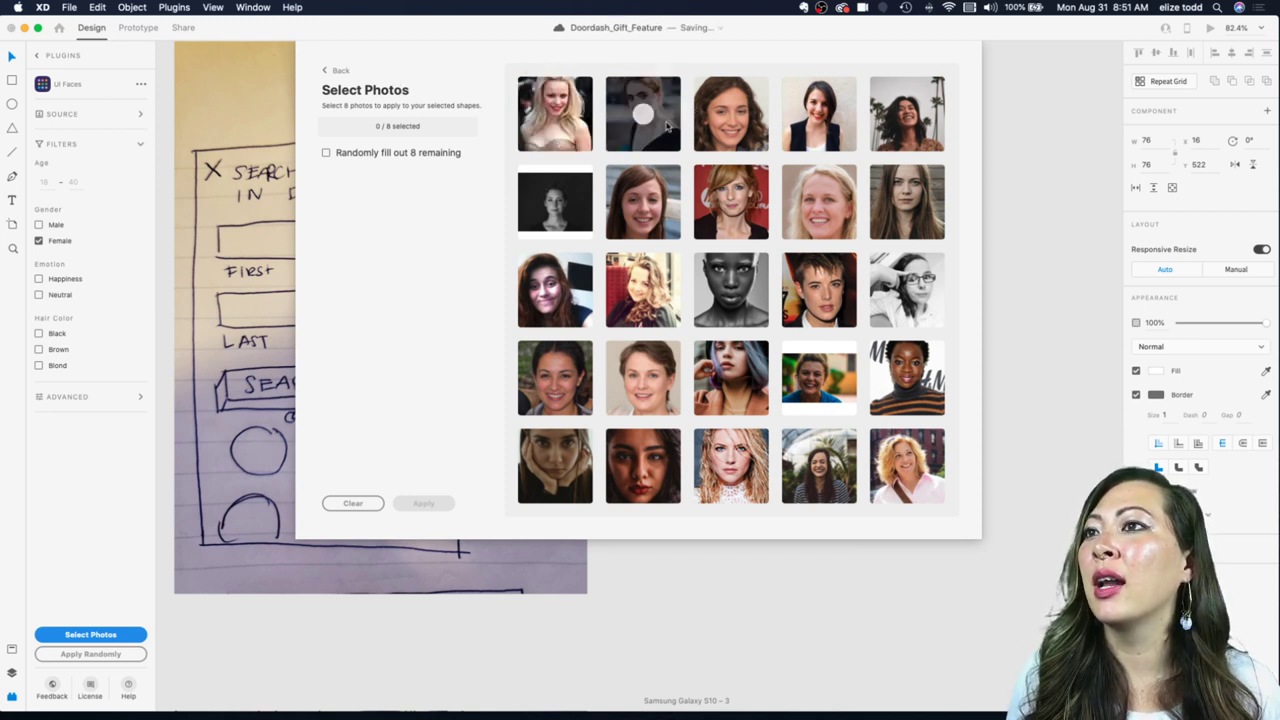
Step: Choose eight portrait photos of women and apply them to the recipient list's avatar circles
click(732, 114)
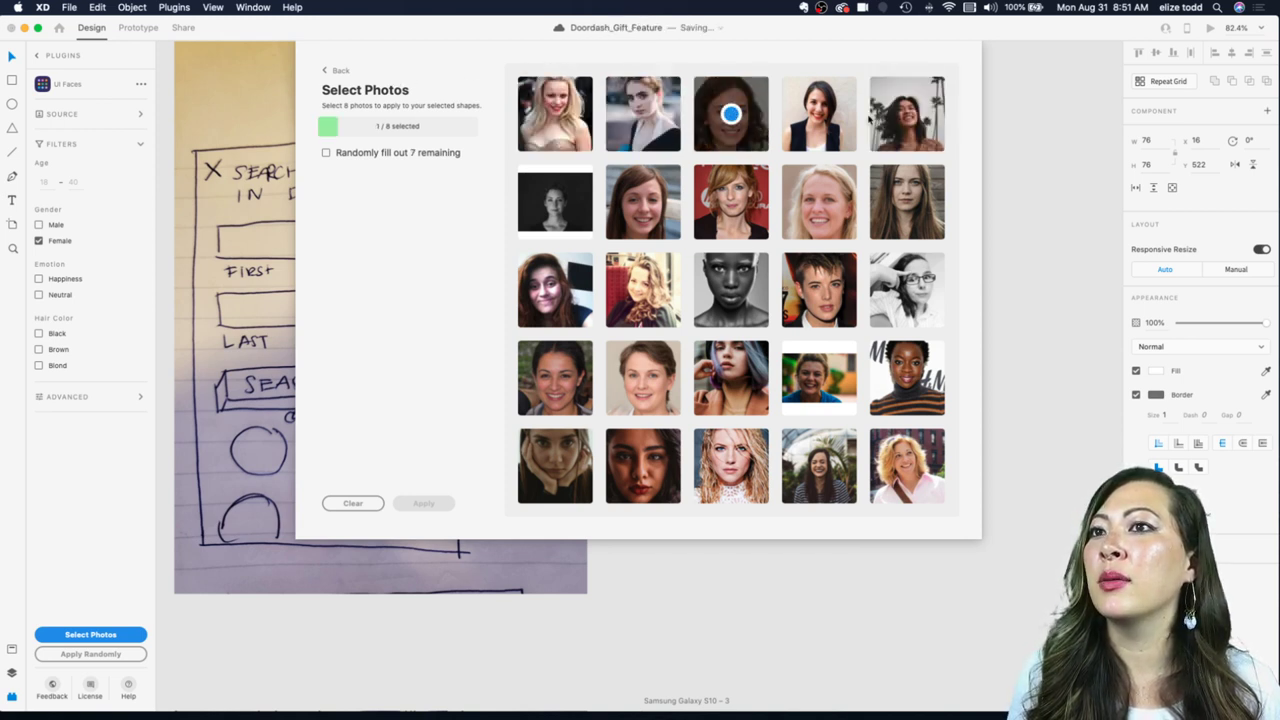
click(820, 116)
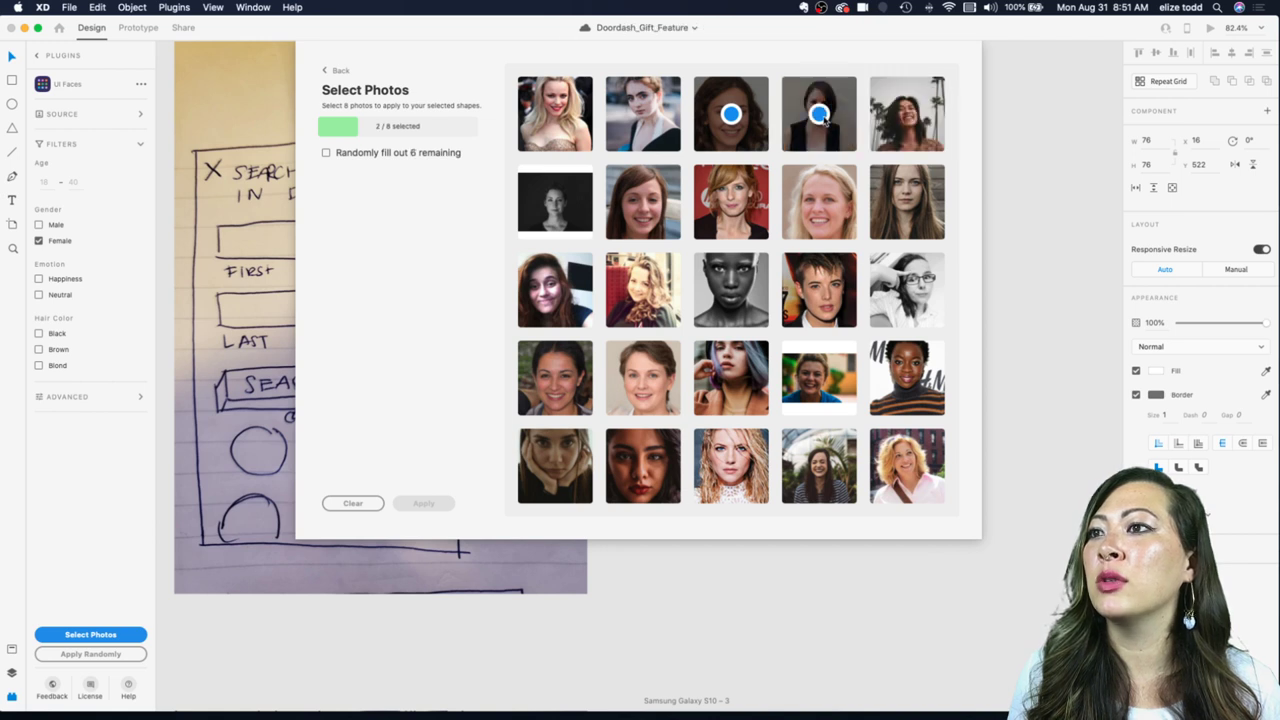
click(644, 203)
click(564, 386)
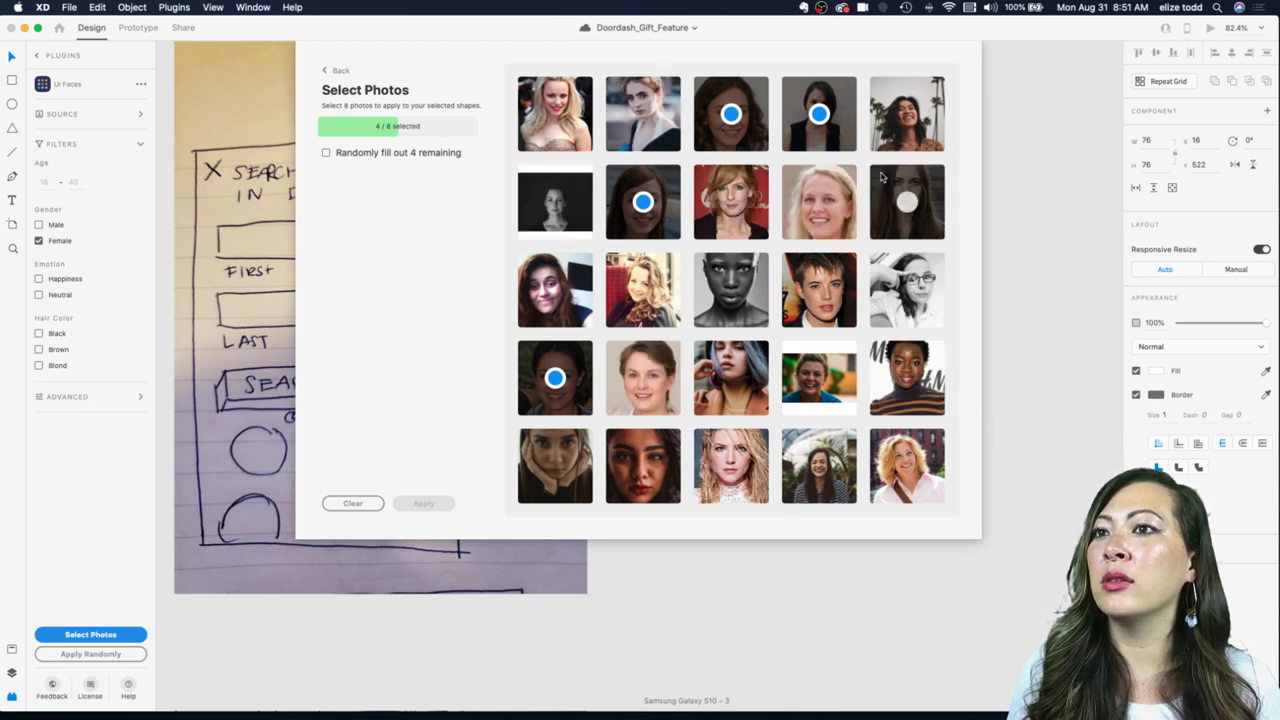
click(830, 205)
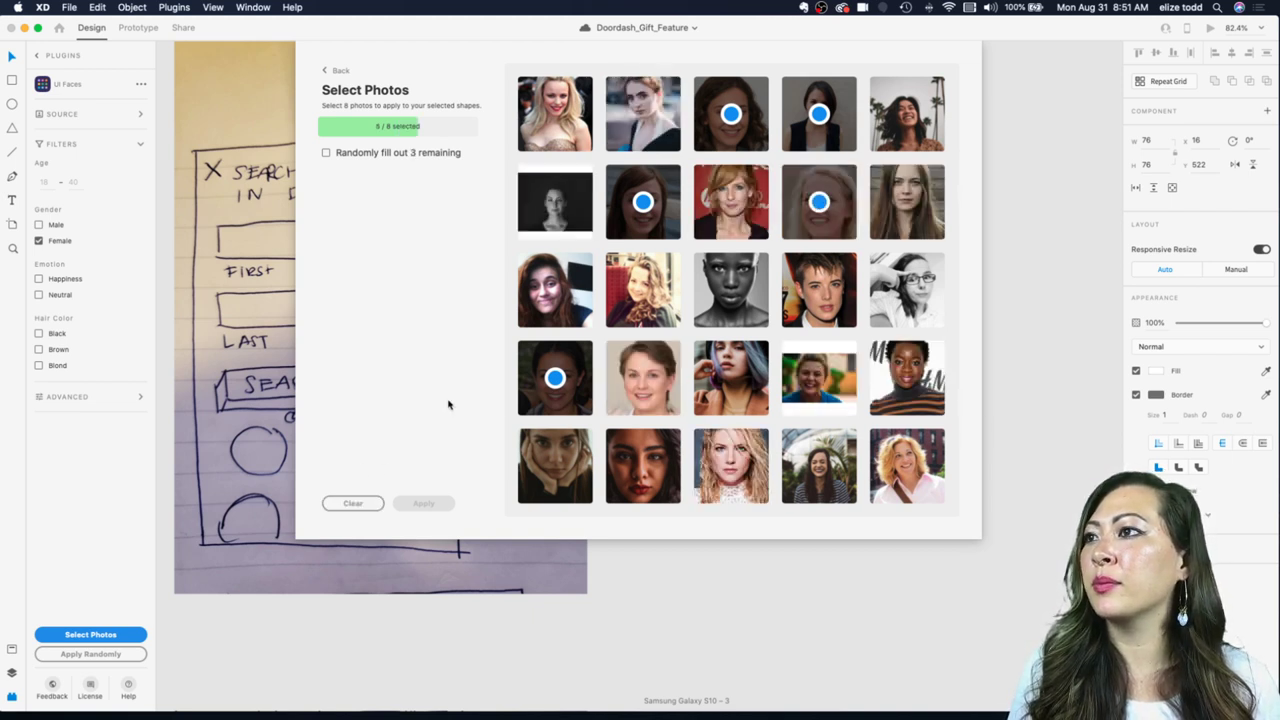
click(910, 200)
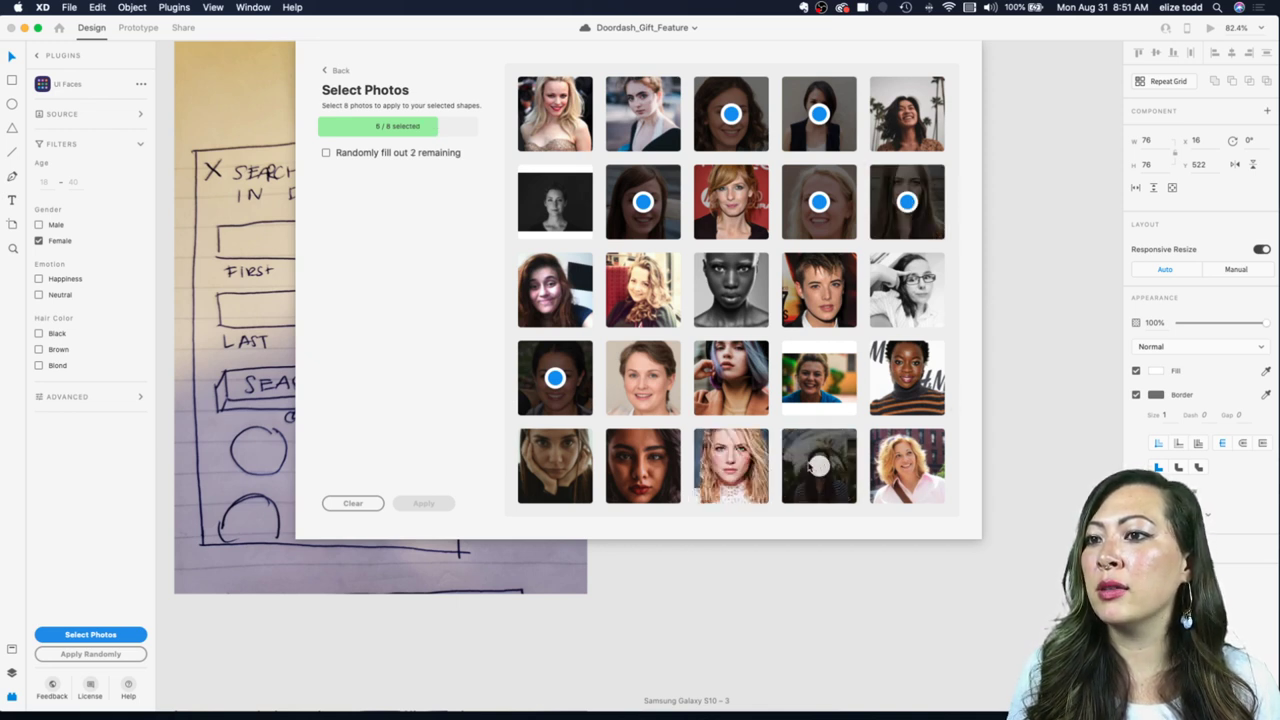
click(818, 465)
click(562, 470)
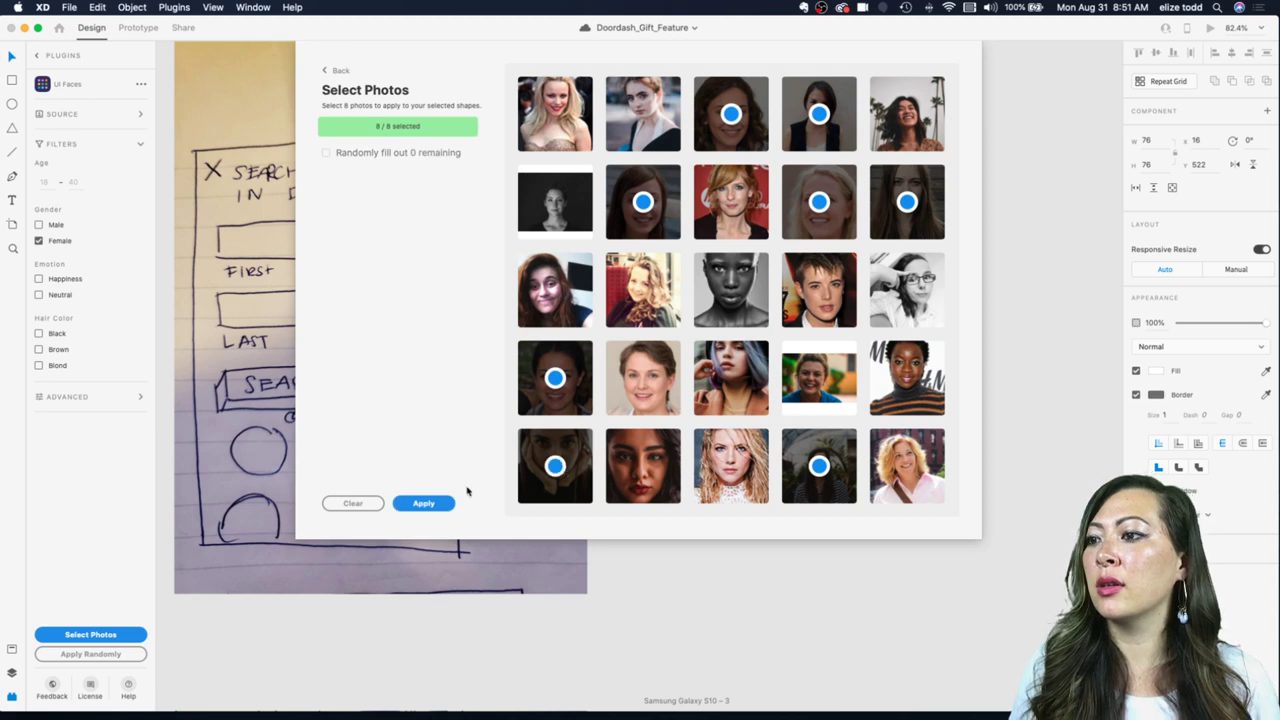
click(424, 503)
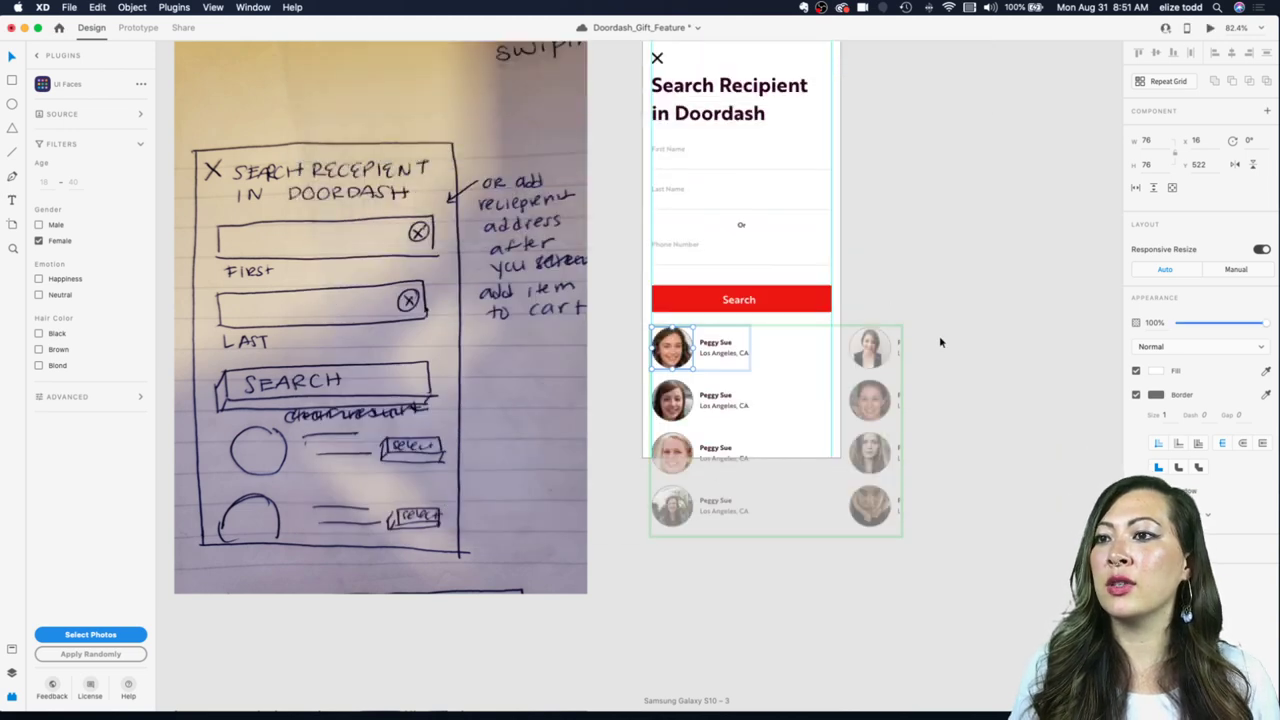
Step: Narrow the recipient repeat grid to a single column about 338 px wide and select its first avatar circle
click(940, 296)
scroll(698, 345, up, 3)
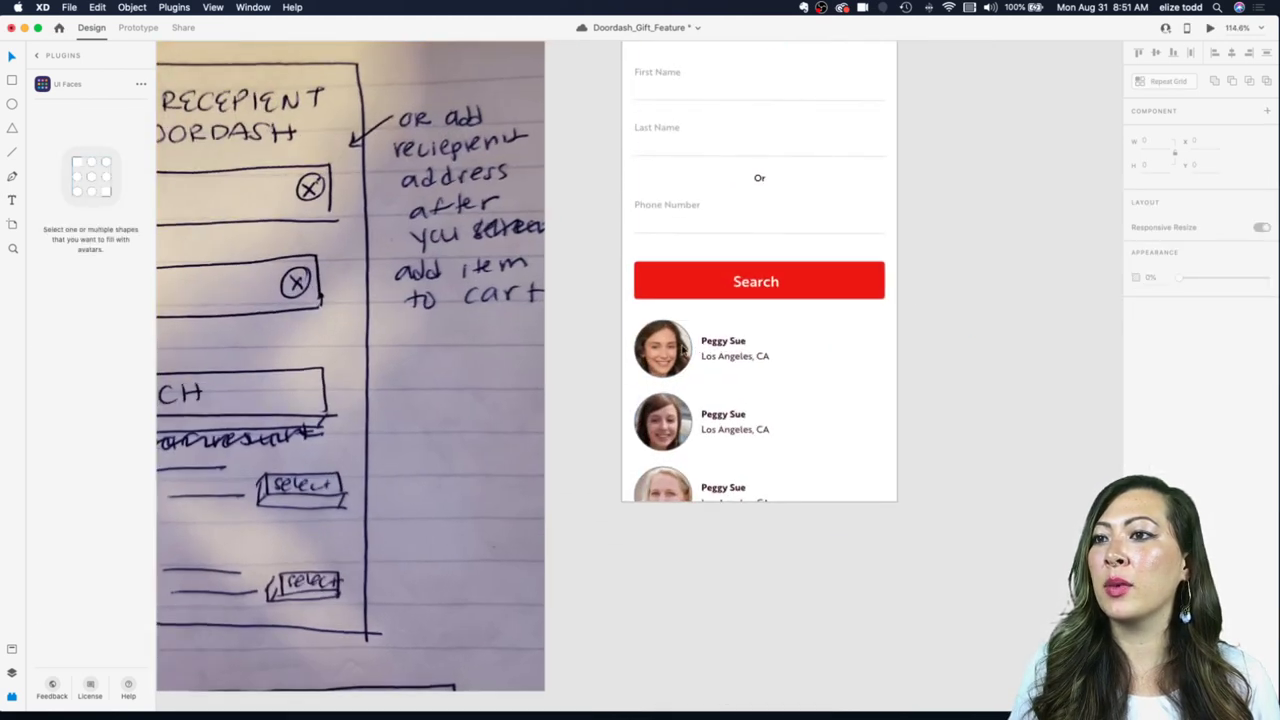
click(682, 348)
drag(980, 463, 900, 463)
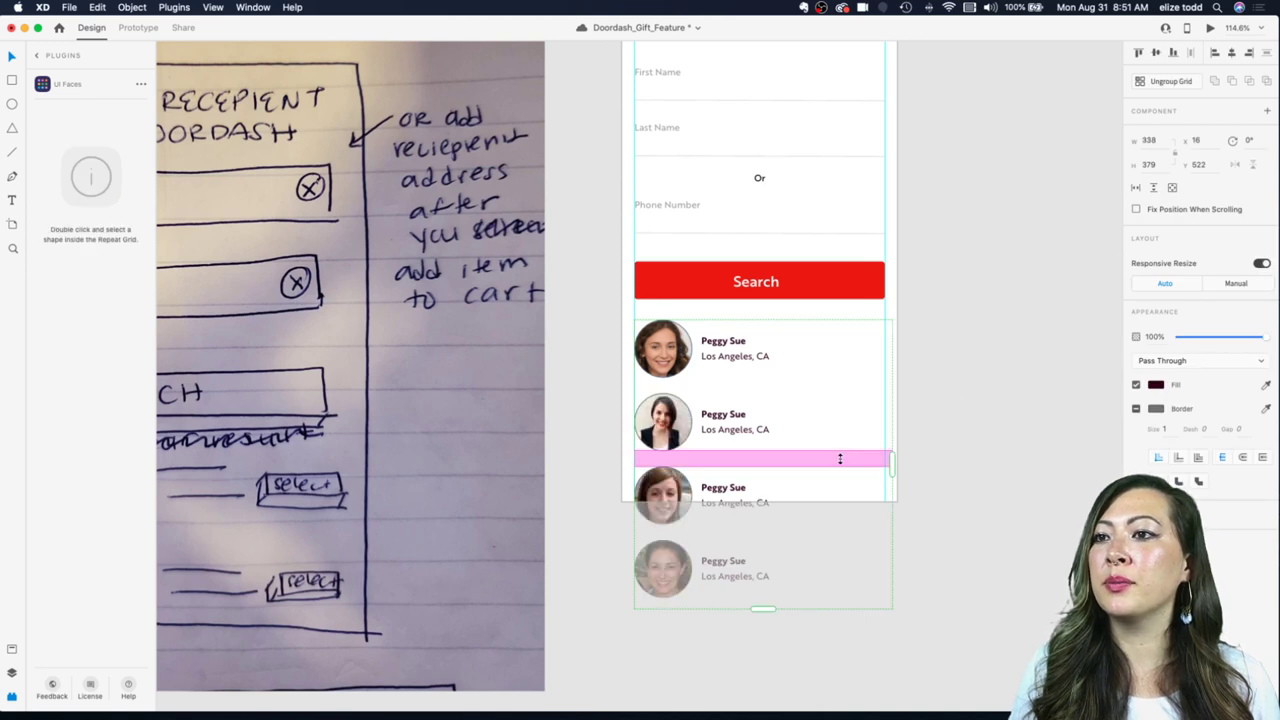
double_click(684, 345)
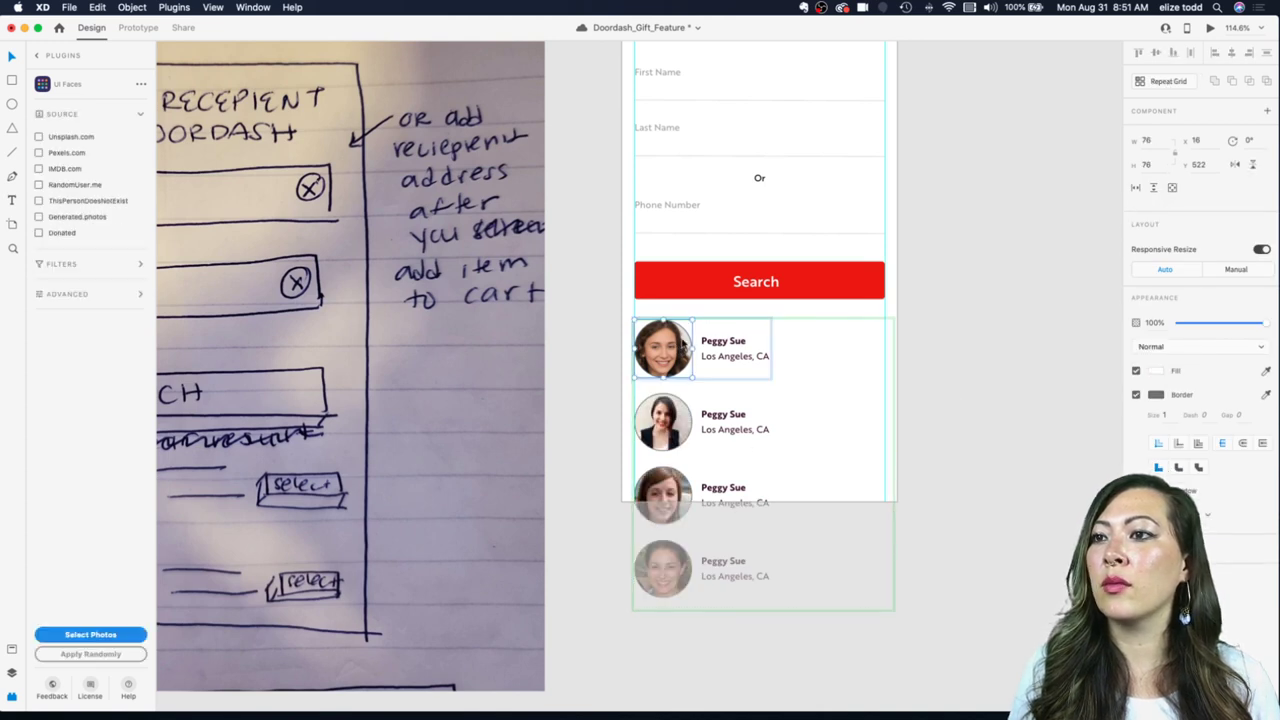
Step: Remove the border from the avatar circles in the recipient list
click(1136, 395)
double_click(880, 392)
scroll(880, 392, down, 3)
scroll(879, 393, up, 2)
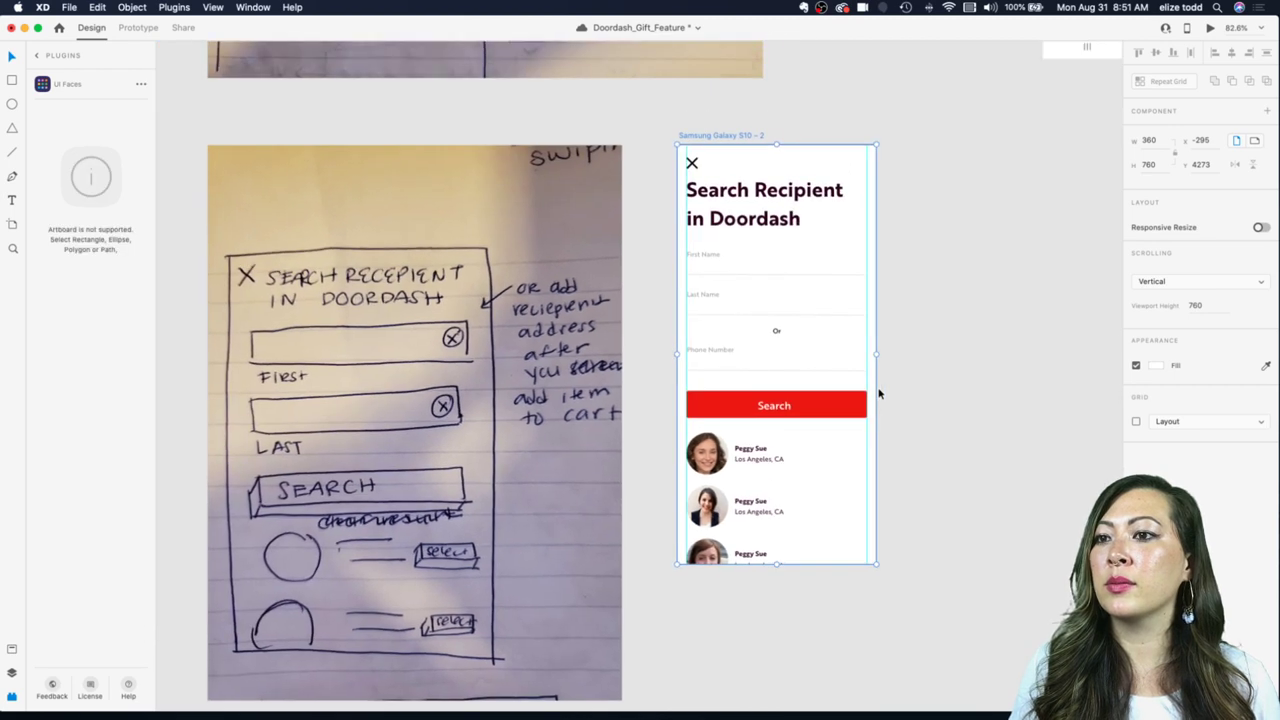
Step: Examine the recipient list's avatar circles and name text on the Search Recipient artboard
scroll(879, 393, up, 3)
scroll(760, 503, down, 2)
double_click(687, 491)
double_click(686, 491)
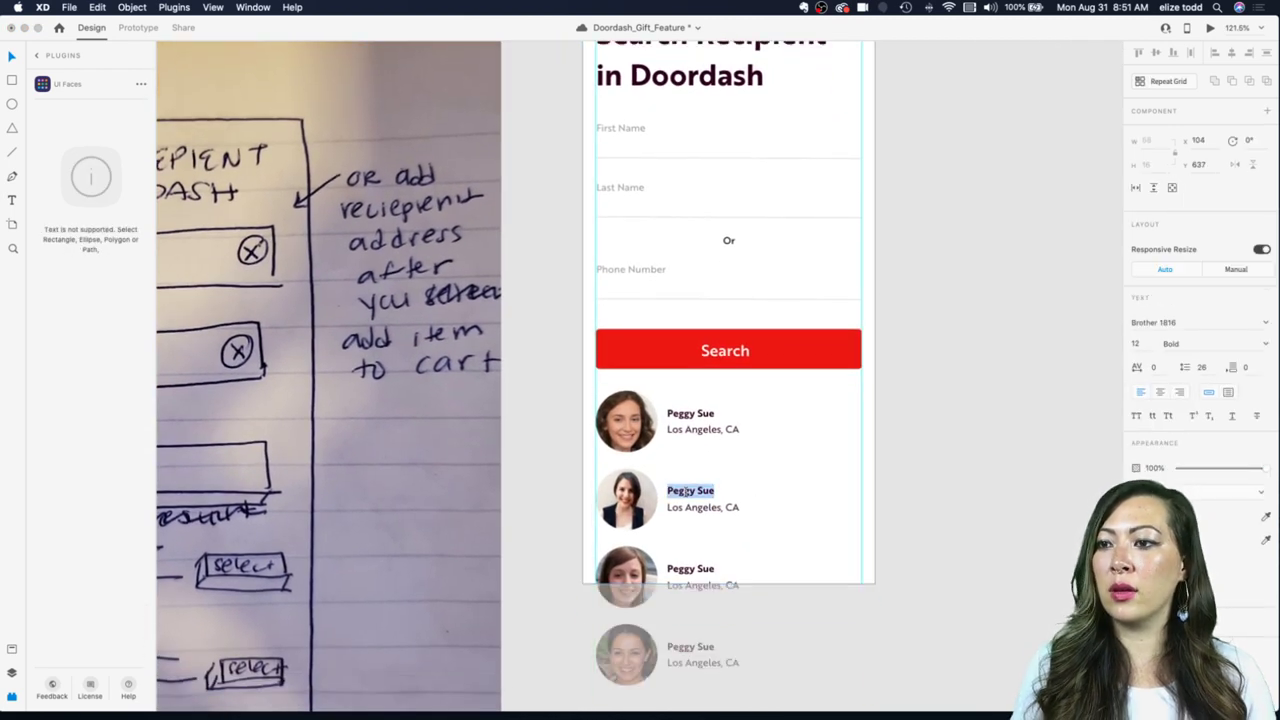
key(Escape)
scroll(837, 489, down, 3)
click(891, 463)
scroll(893, 460, right, 2)
scroll(893, 460, down, 1)
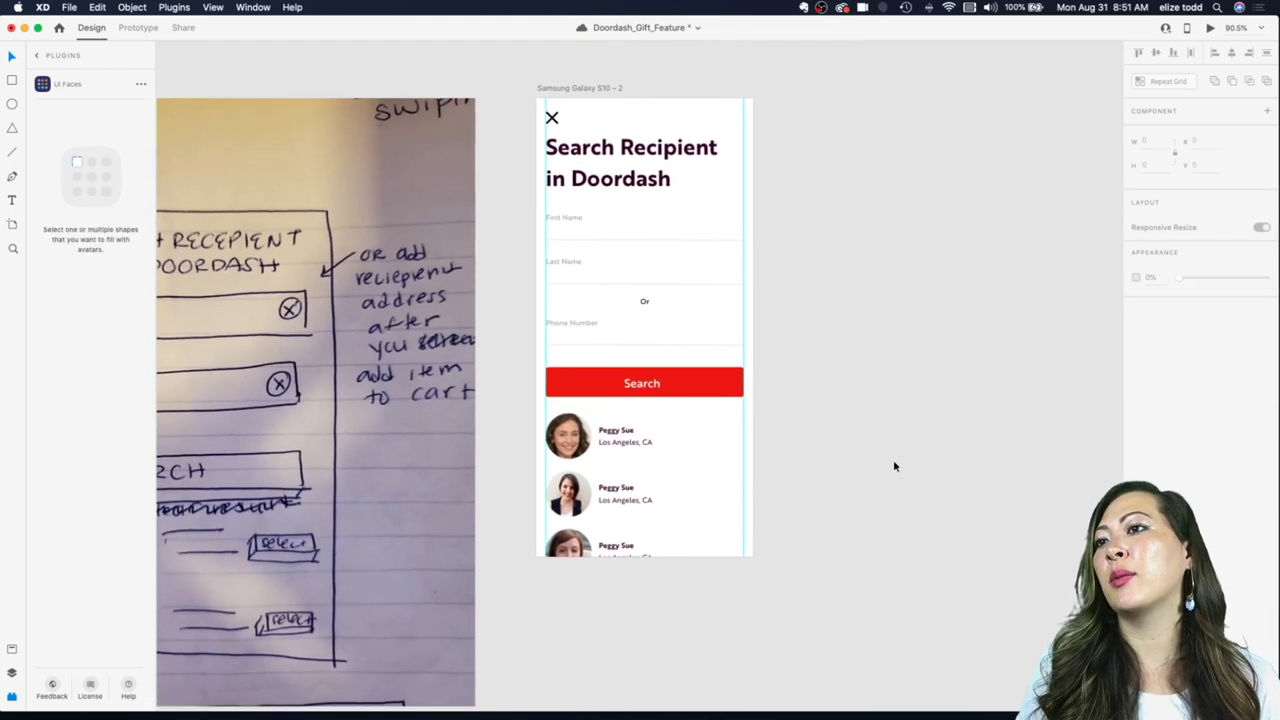
scroll(854, 437, up, 1)
scroll(771, 457, up, 3)
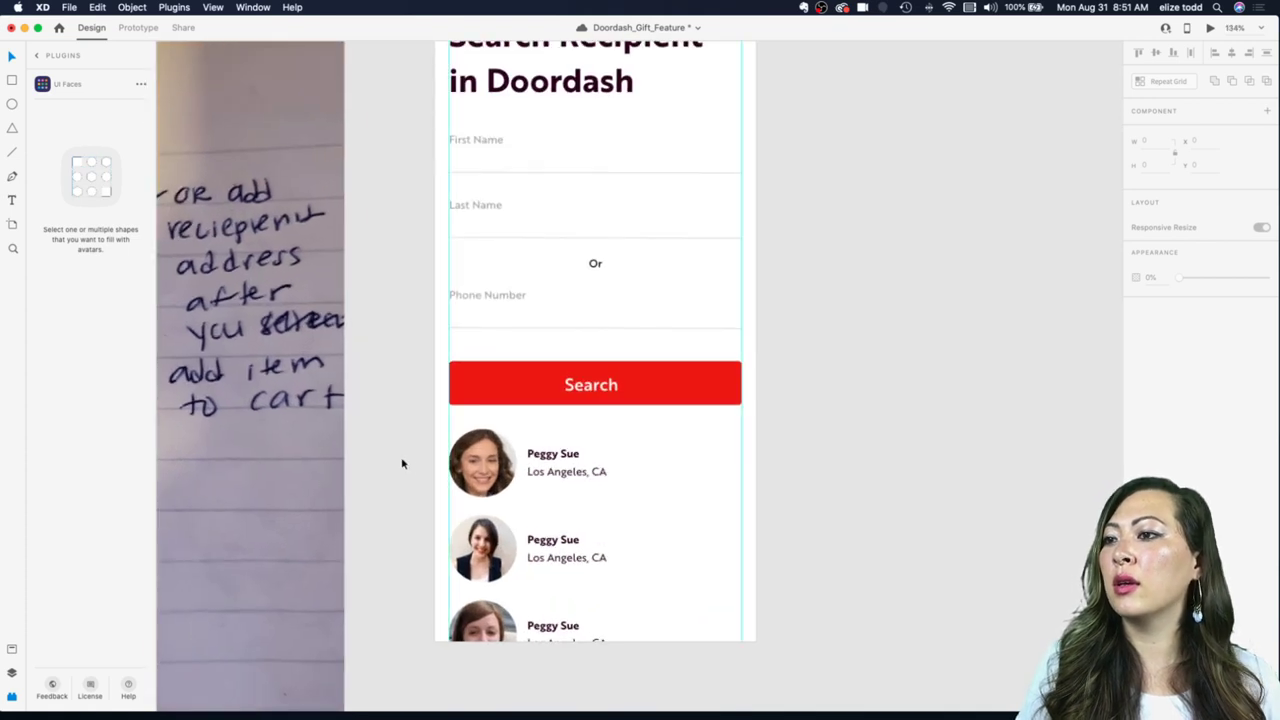
click(462, 474)
click(470, 474)
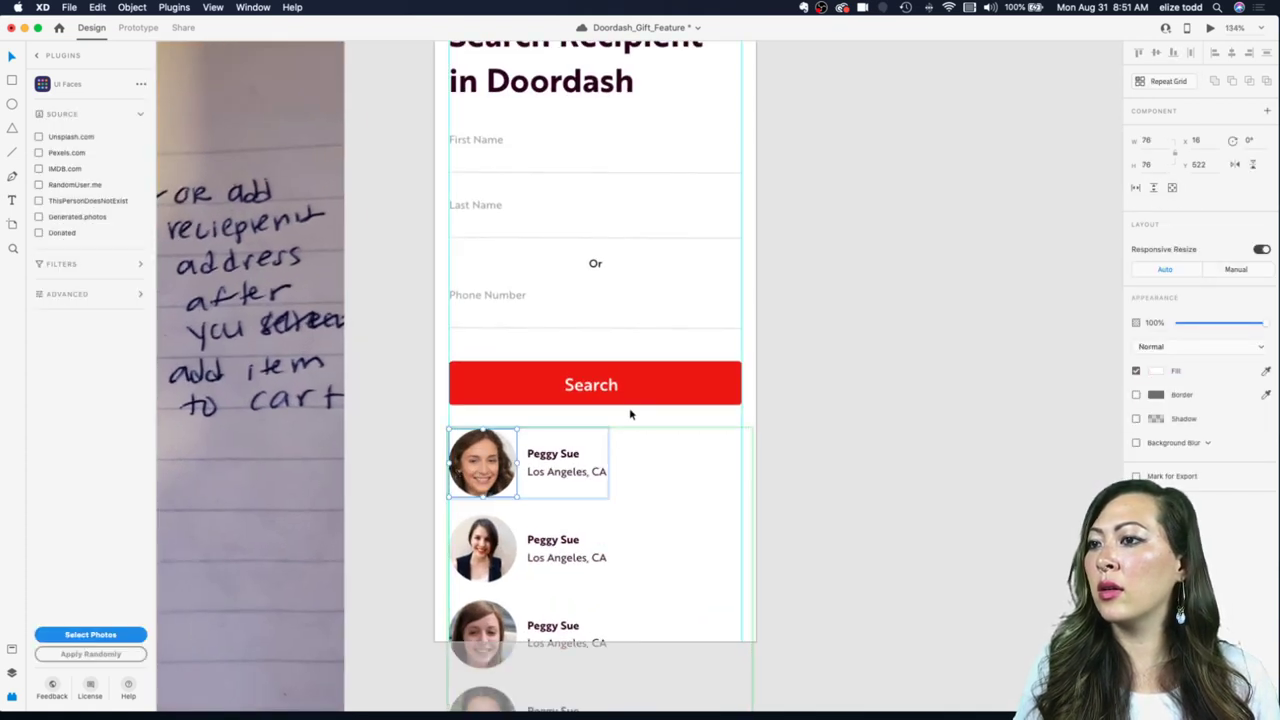
double_click(556, 457)
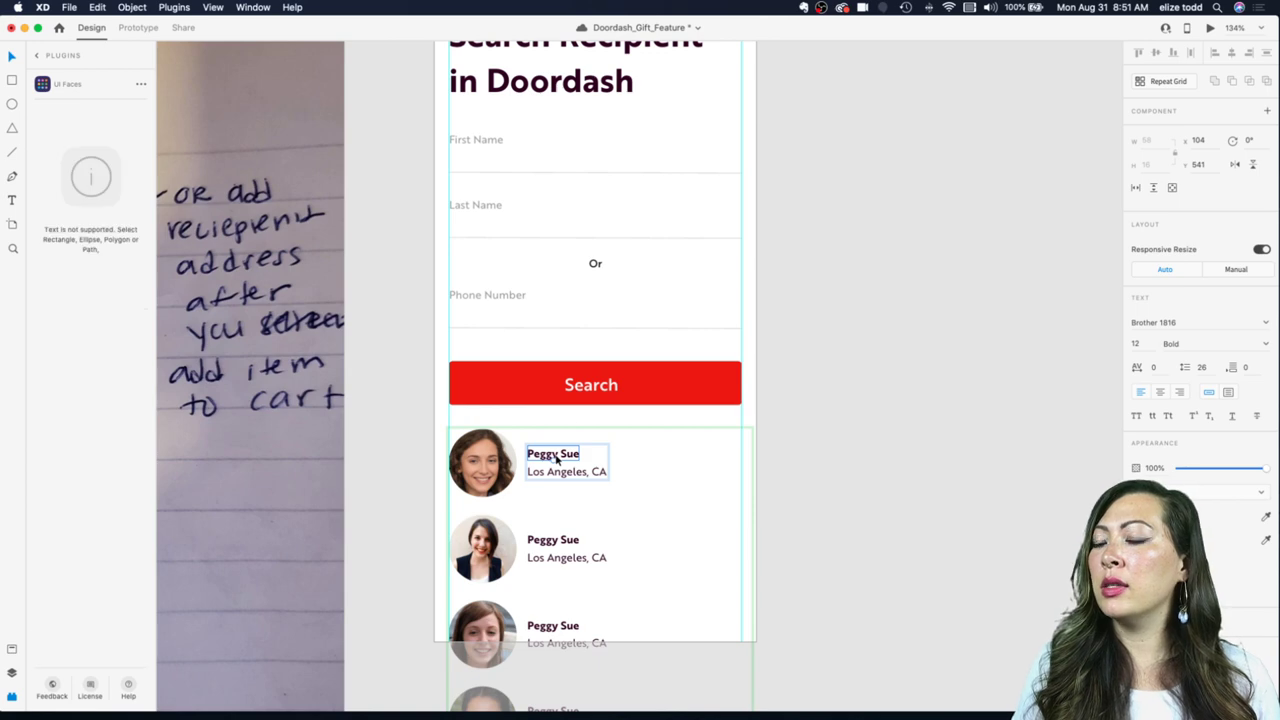
click(788, 404)
scroll(788, 404, down, 5)
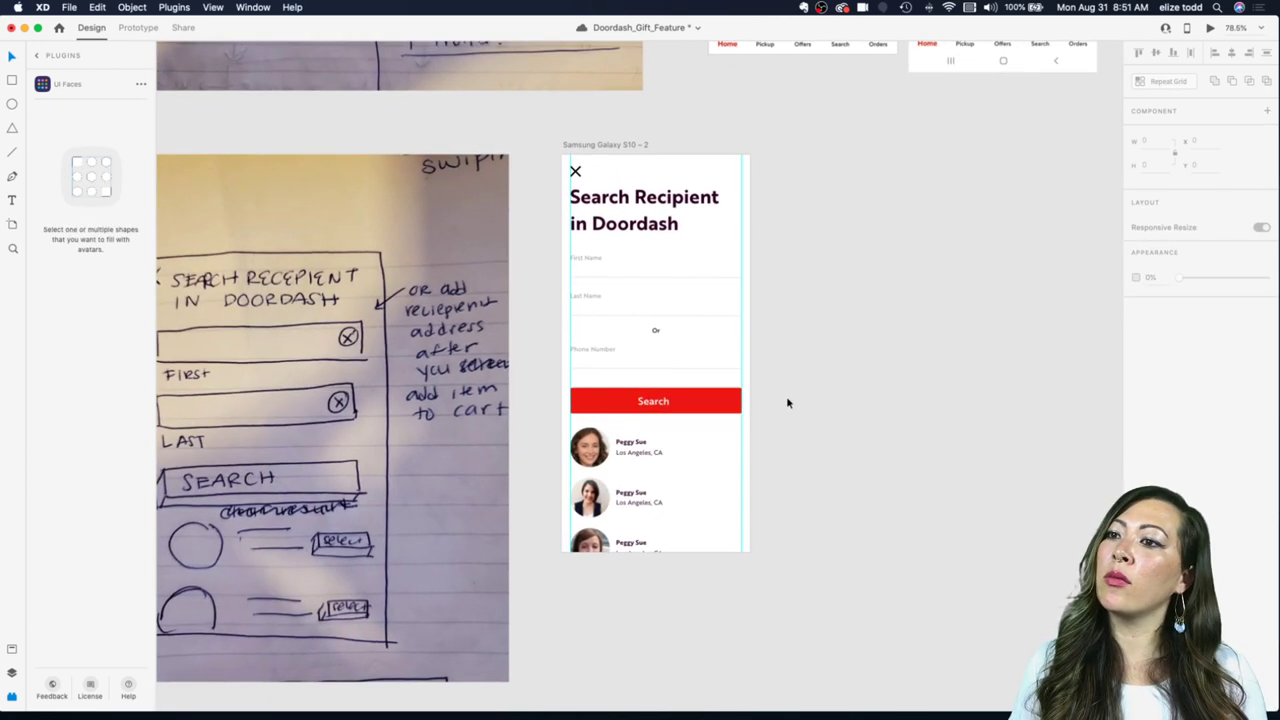
scroll(786, 396, down, 2)
scroll(786, 396, up, 3)
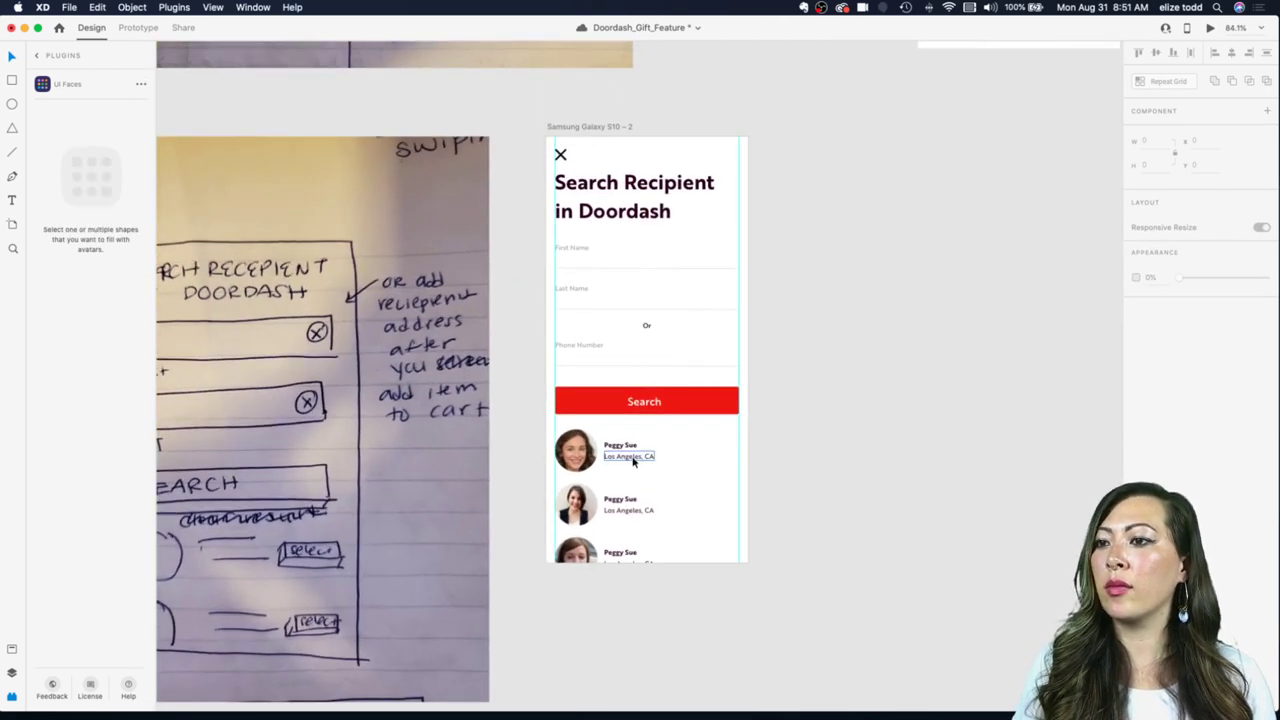
Step: Recolor the recipient list's city line with the saved #707070 gray from the document assets
double_click(633, 461)
scroll(690, 450, up, 3)
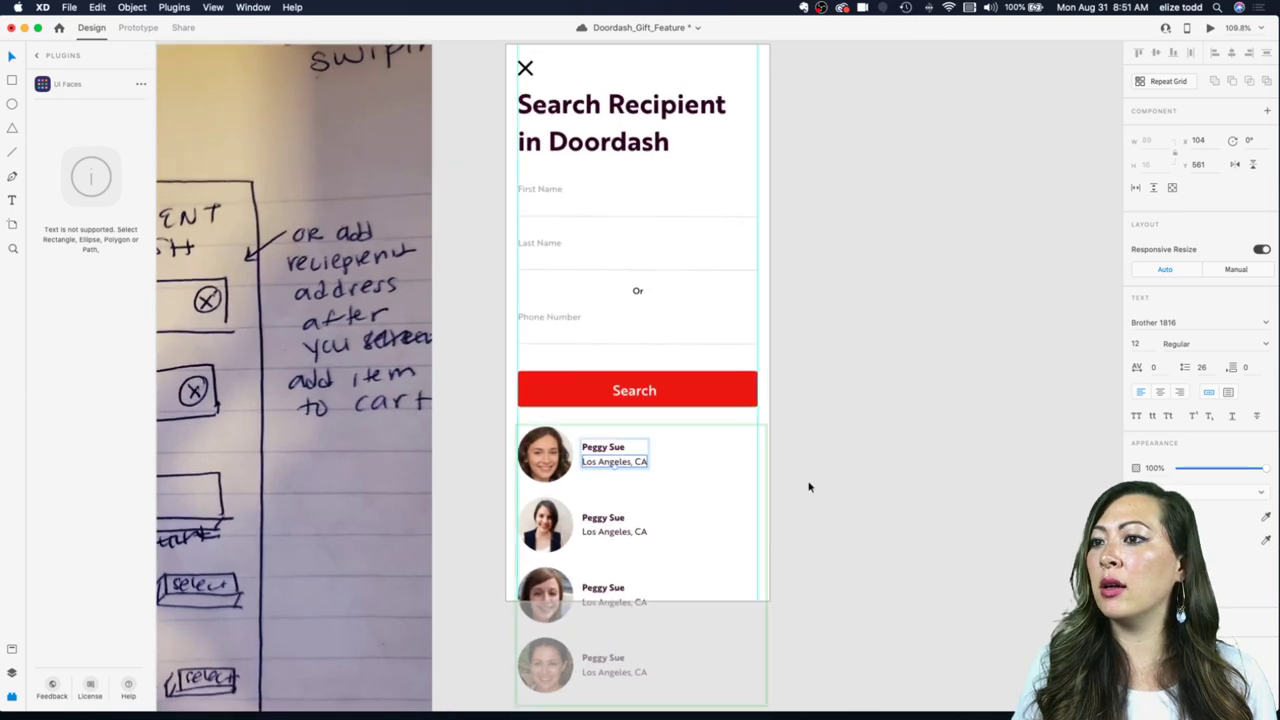
scroll(520, 357, left, 2)
scroll(726, 363, right, 2)
scroll(643, 290, up, 3)
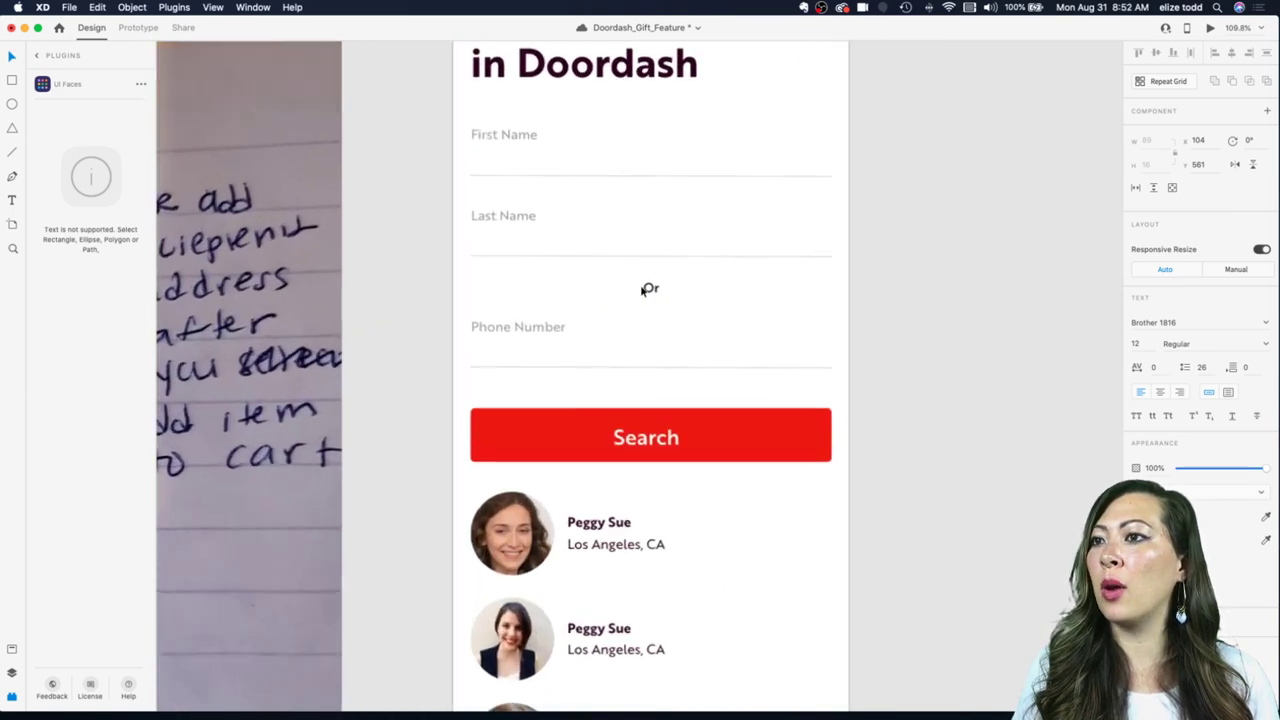
scroll(635, 560, down, 3)
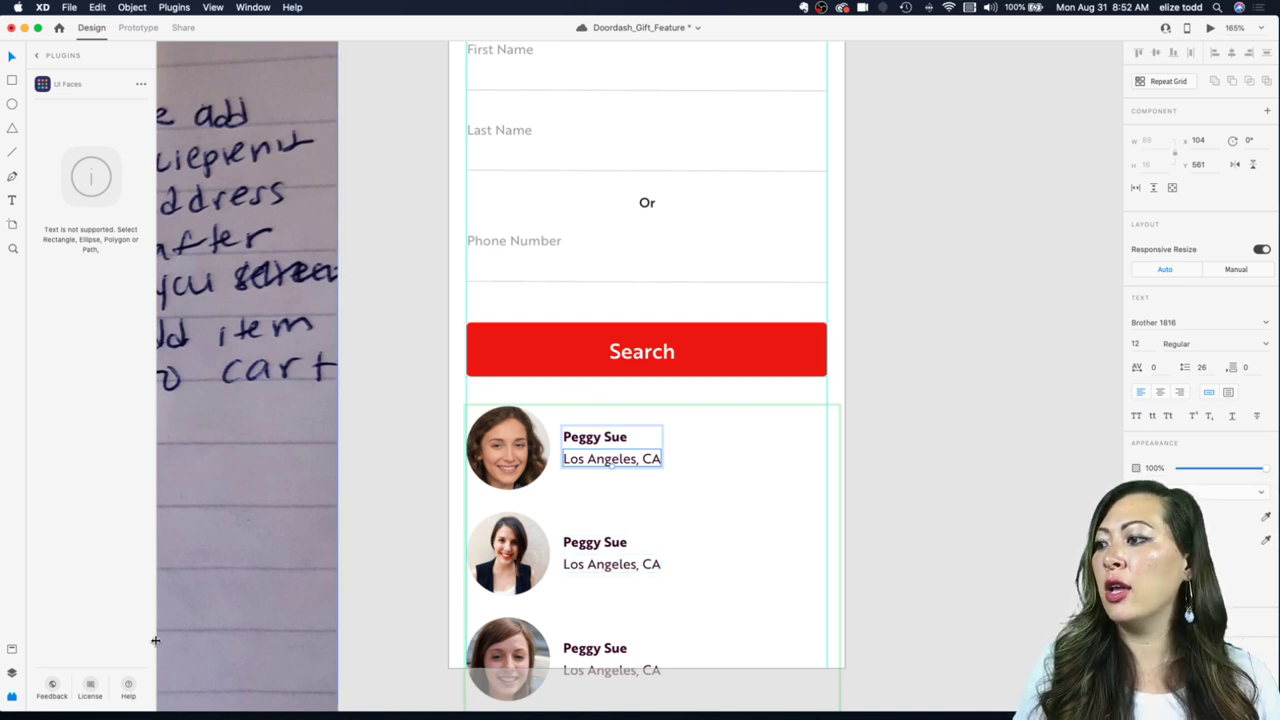
click(12, 655)
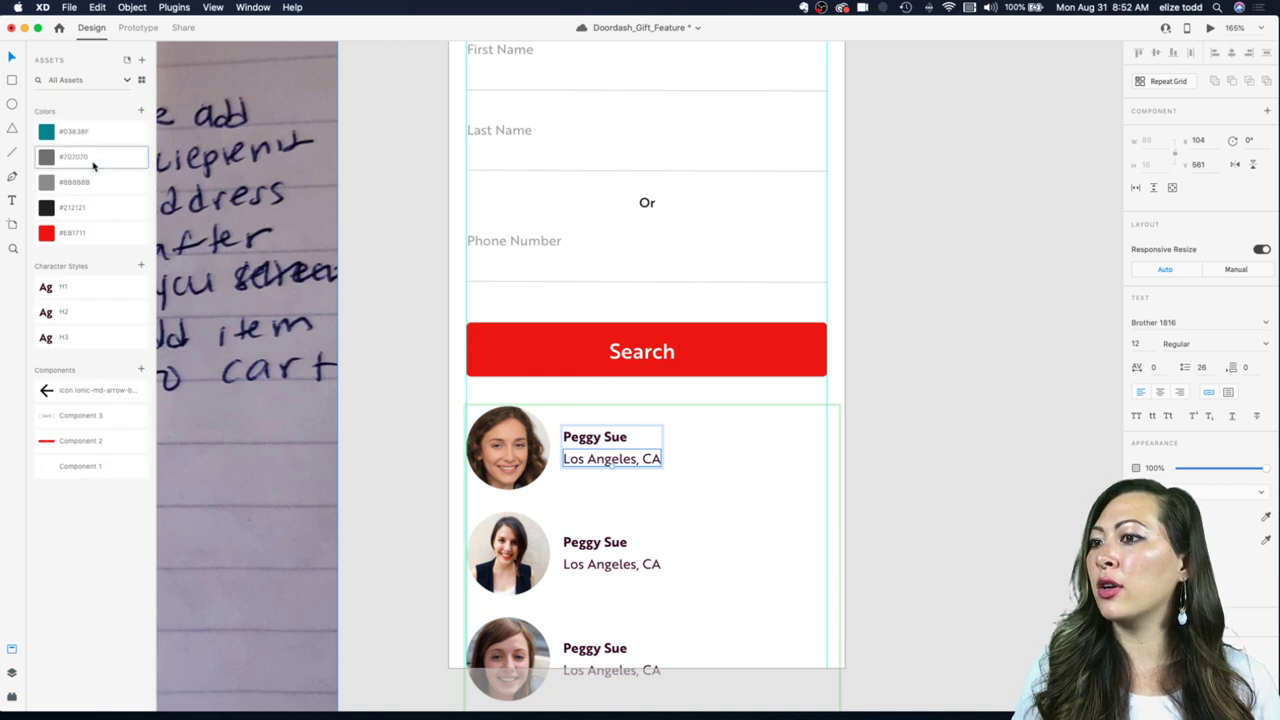
click(431, 497)
scroll(431, 497, down, 4)
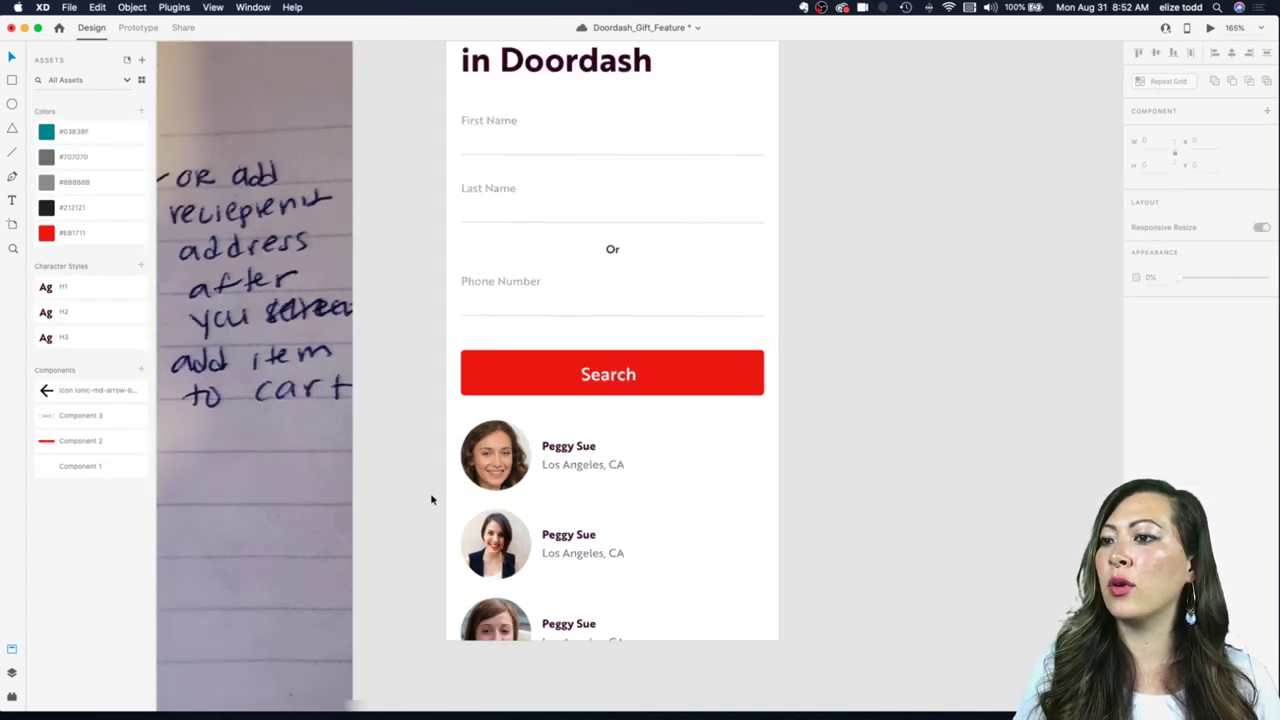
Step: Apply the H3 character style to the recipient name text in the list
scroll(539, 458, up, 4)
double_click(538, 457)
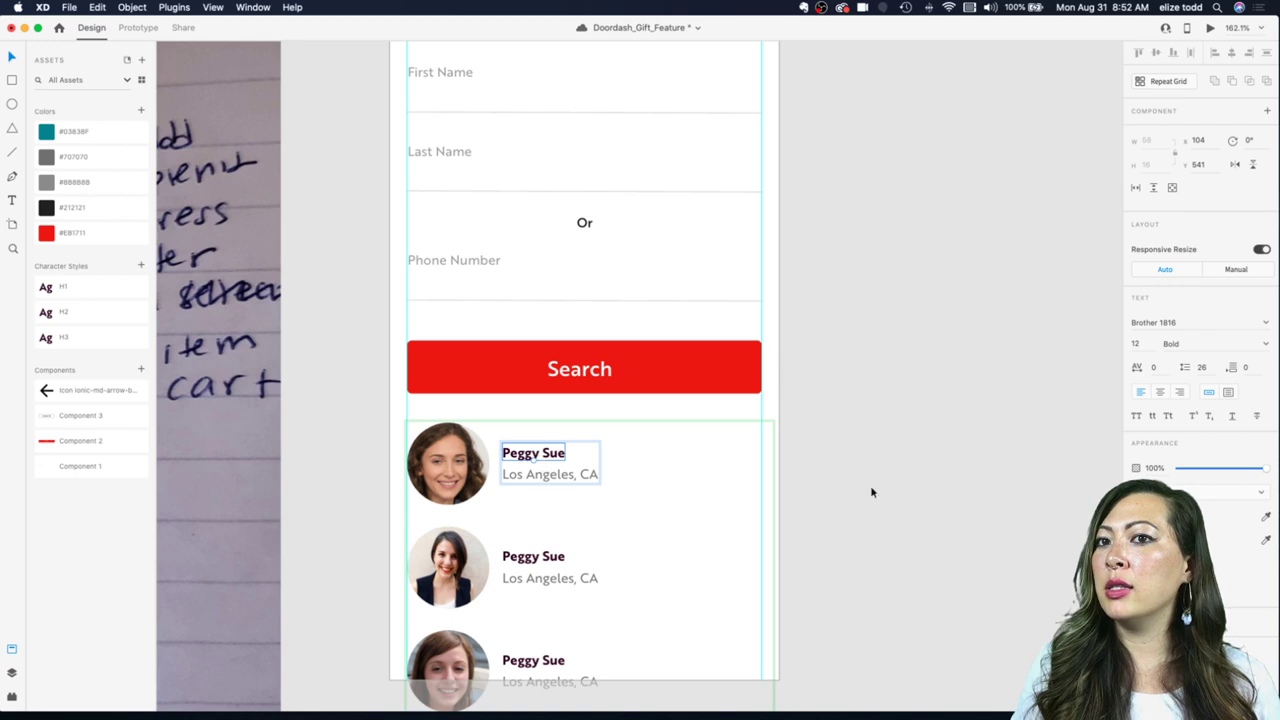
click(552, 460)
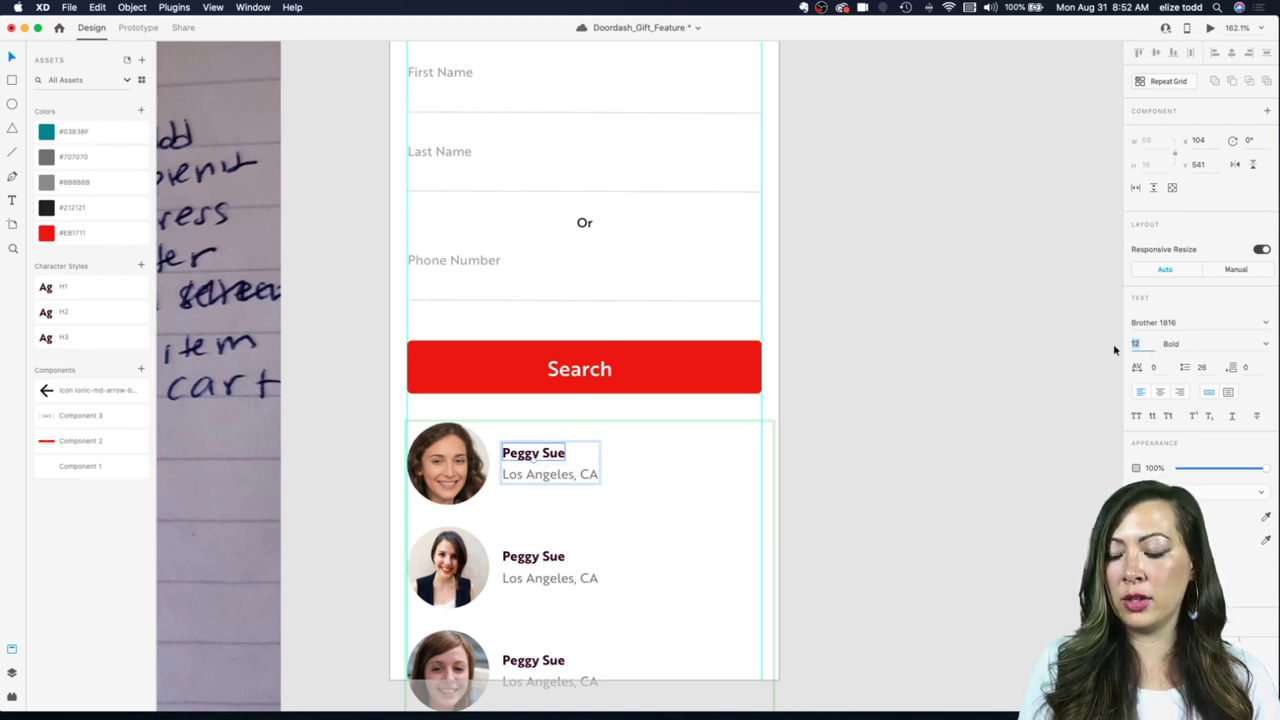
scroll(463, 277, down, 3)
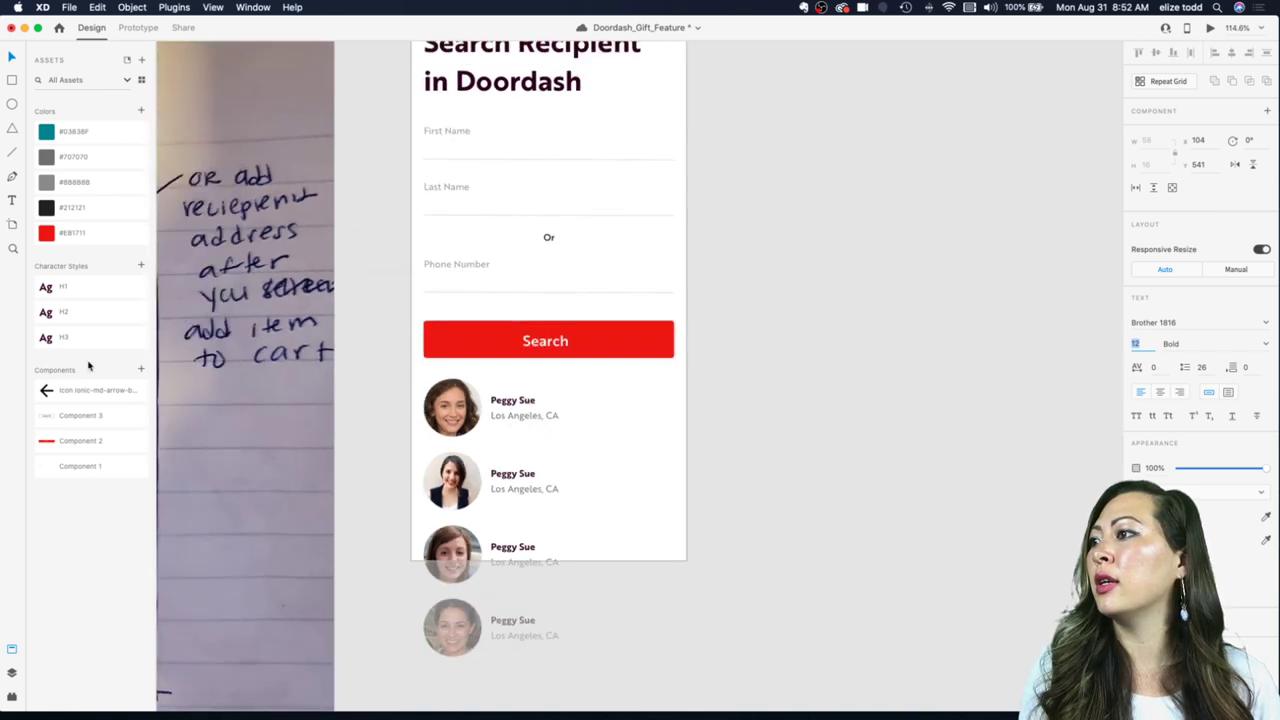
click(95, 338)
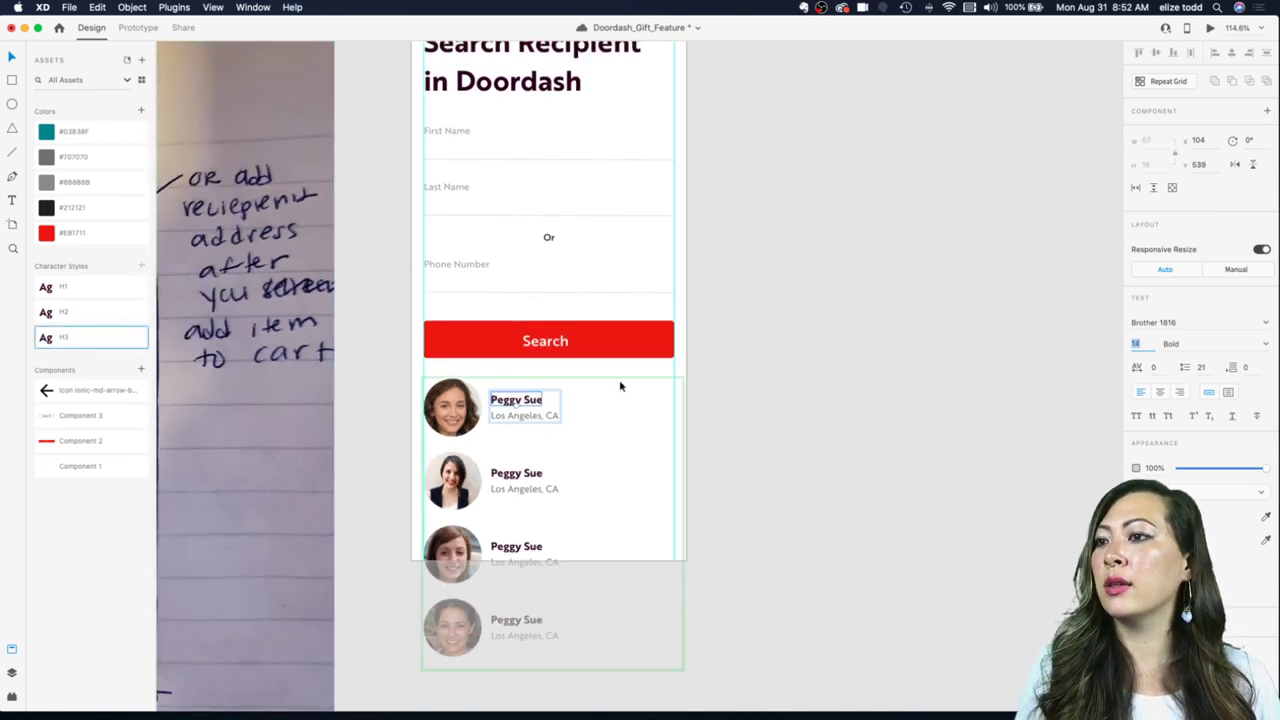
scroll(505, 425, up, 2)
Step: Nudge the city line slightly lower beneath the recipient name
click(505, 427)
key(Down)
key(Down)
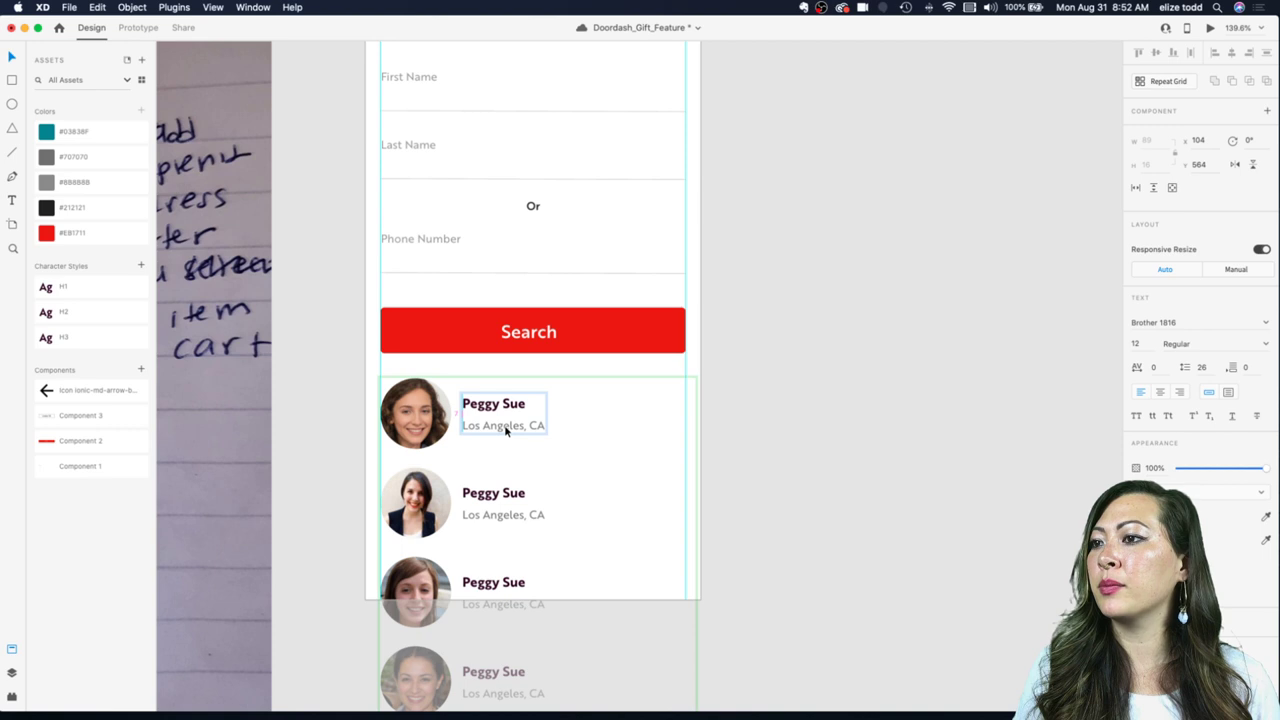
key(Up)
click(700, 428)
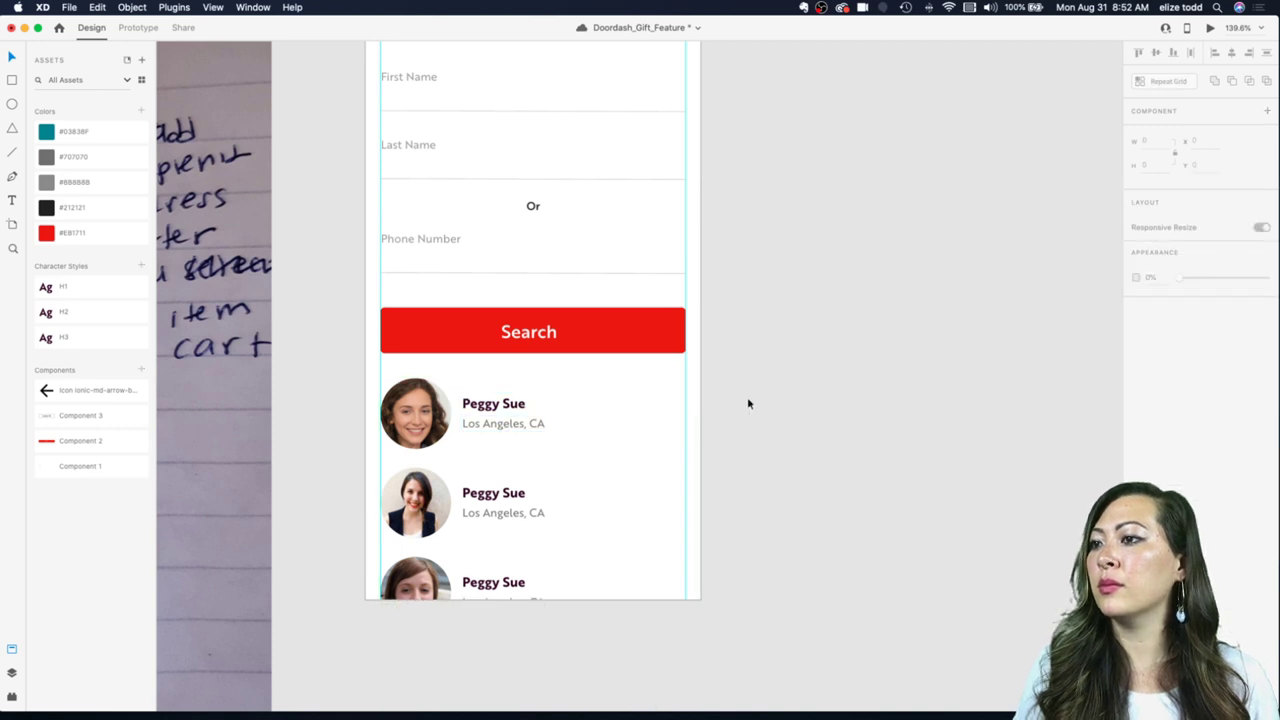
scroll(511, 408, down, 3)
scroll(632, 410, left, 3)
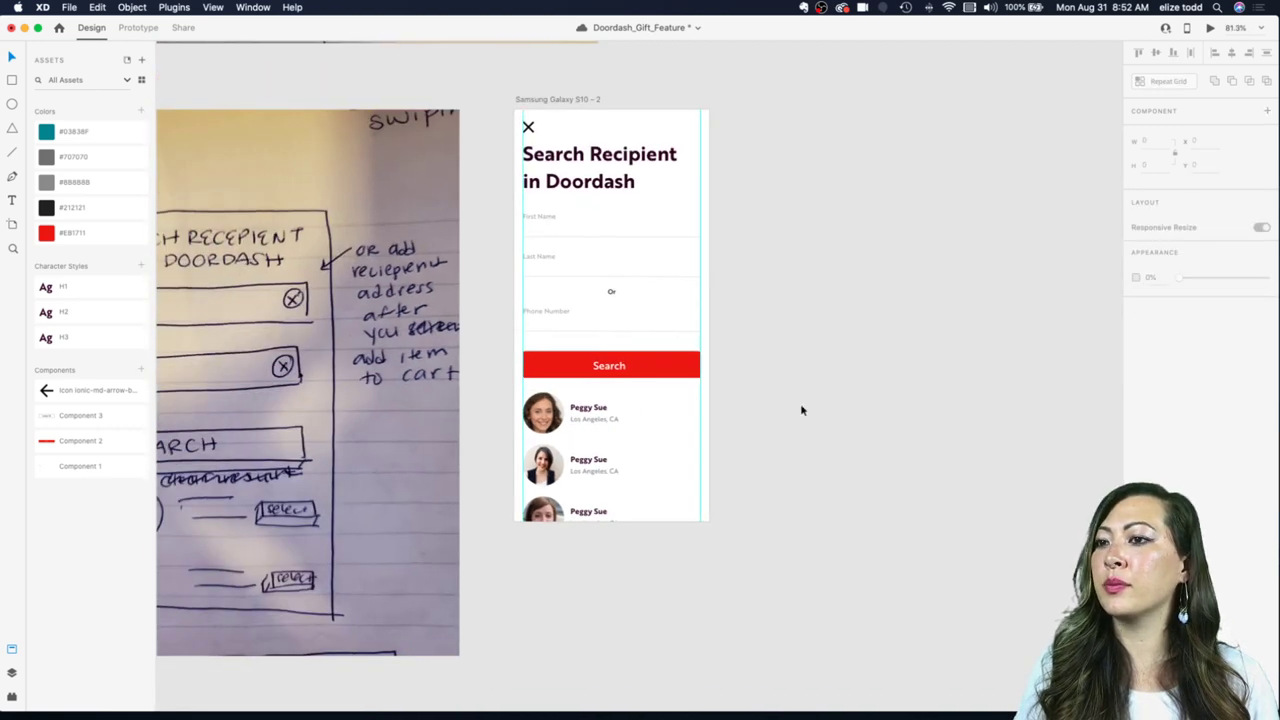
scroll(683, 412, up, 2)
right_click(690, 406)
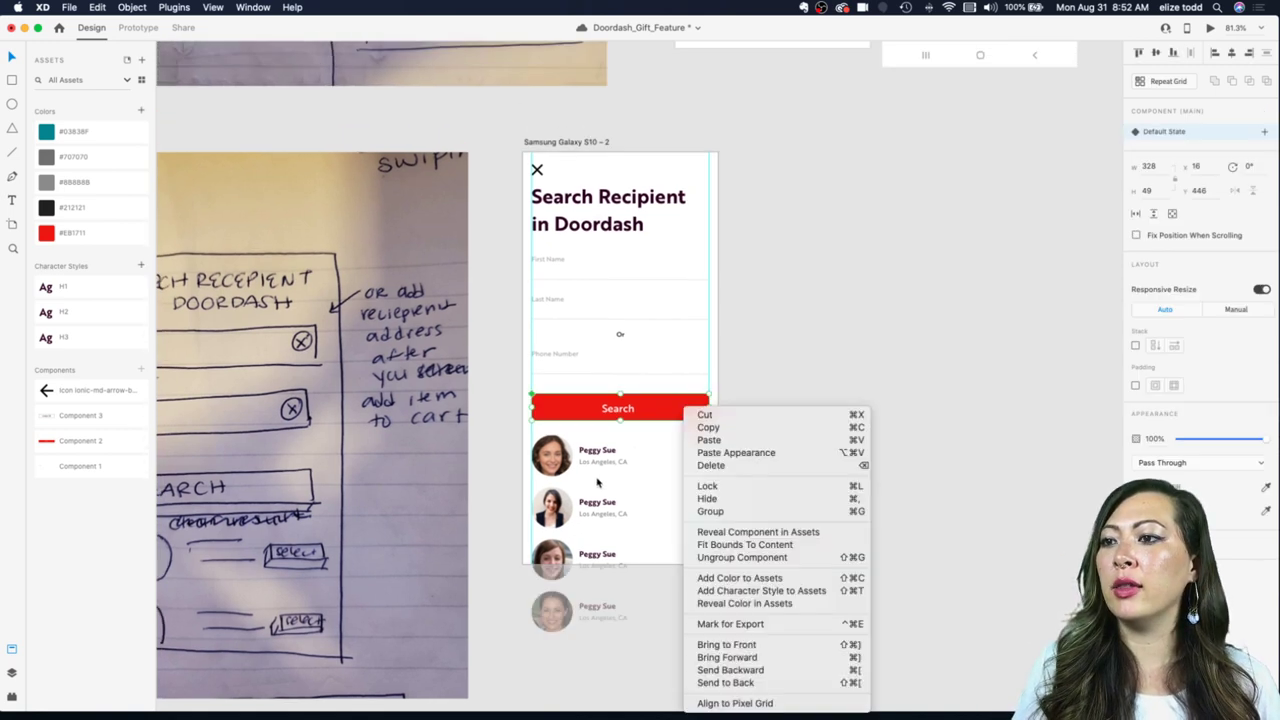
key(Escape)
scroll(594, 483, up, 3)
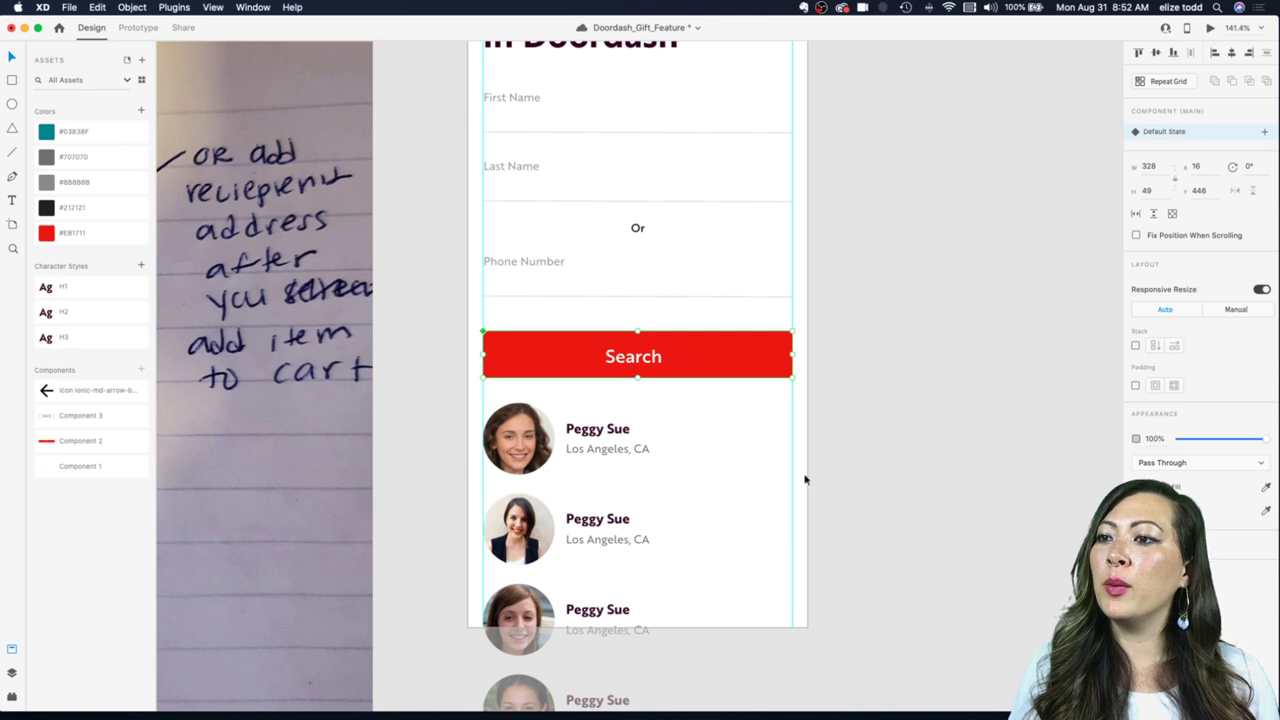
scroll(640, 494, down, 2)
Step: Inside the recipient repeat grid, draw a straight horizontal divider line 328 px wide below the first recipient row
click(560, 420)
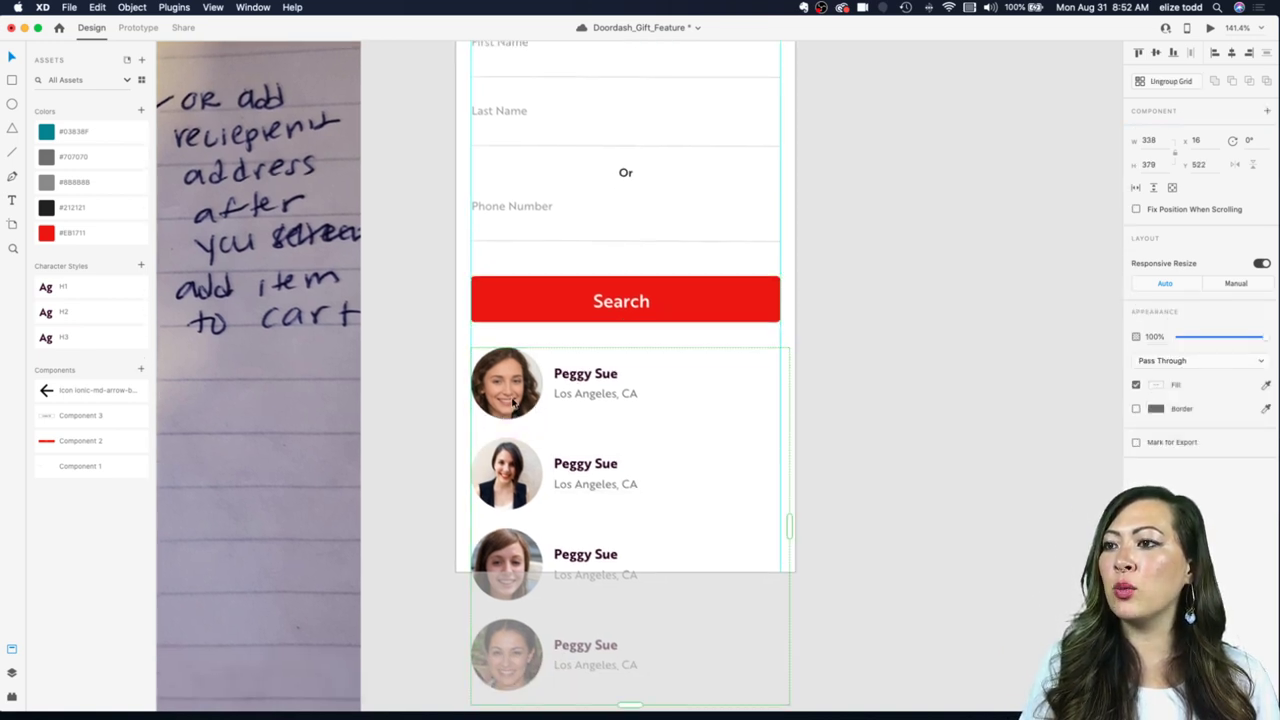
double_click(513, 403)
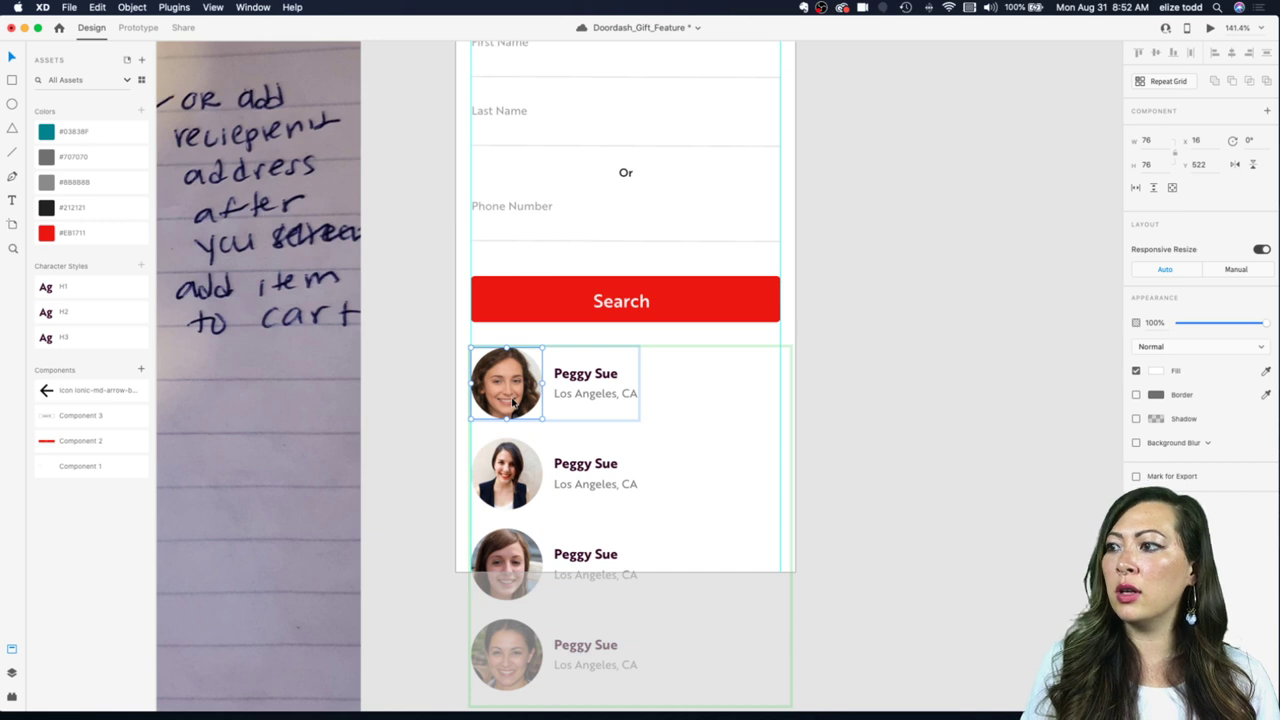
click(12, 672)
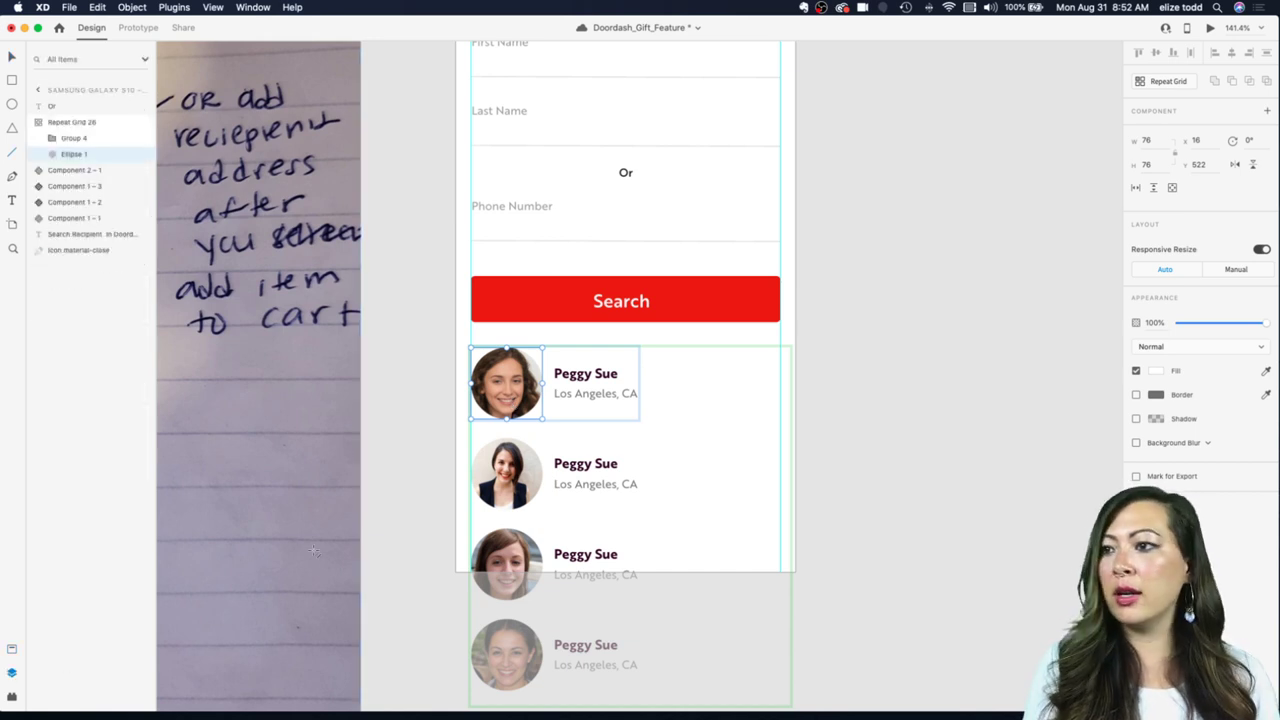
drag(474, 428, 778, 428)
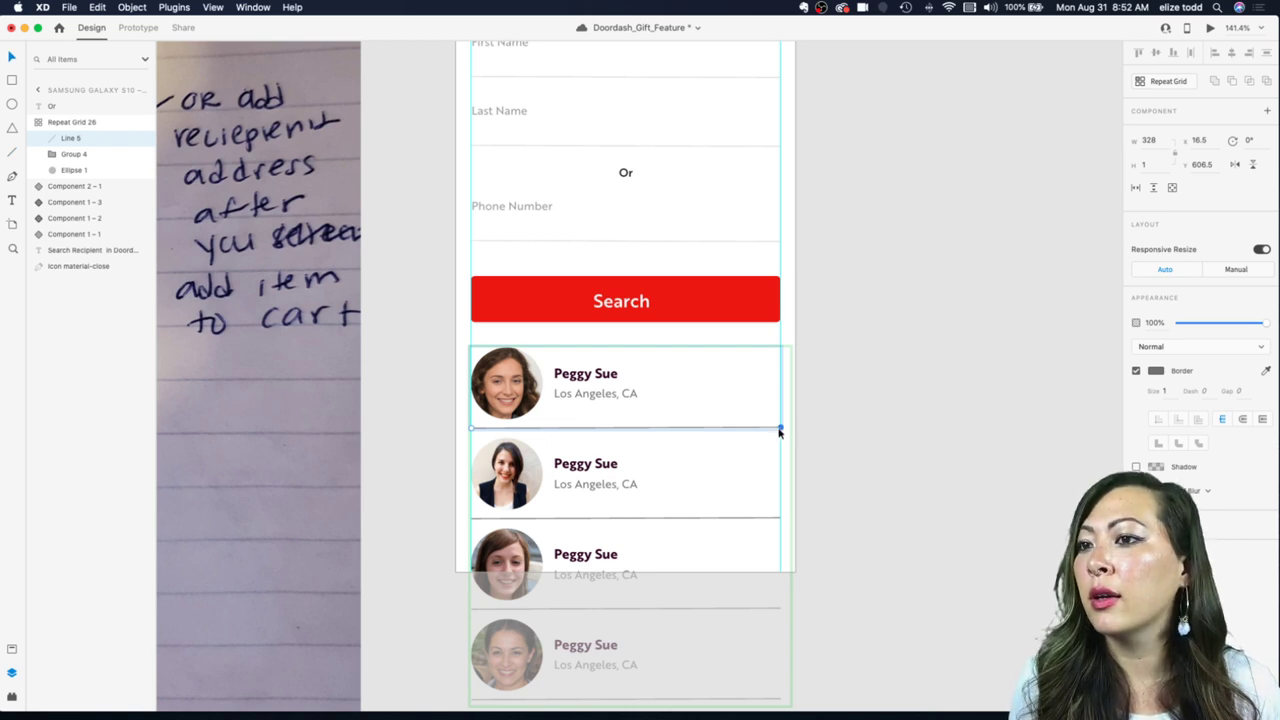
drag(779, 429, 781, 433)
scroll(780, 432, down, 3)
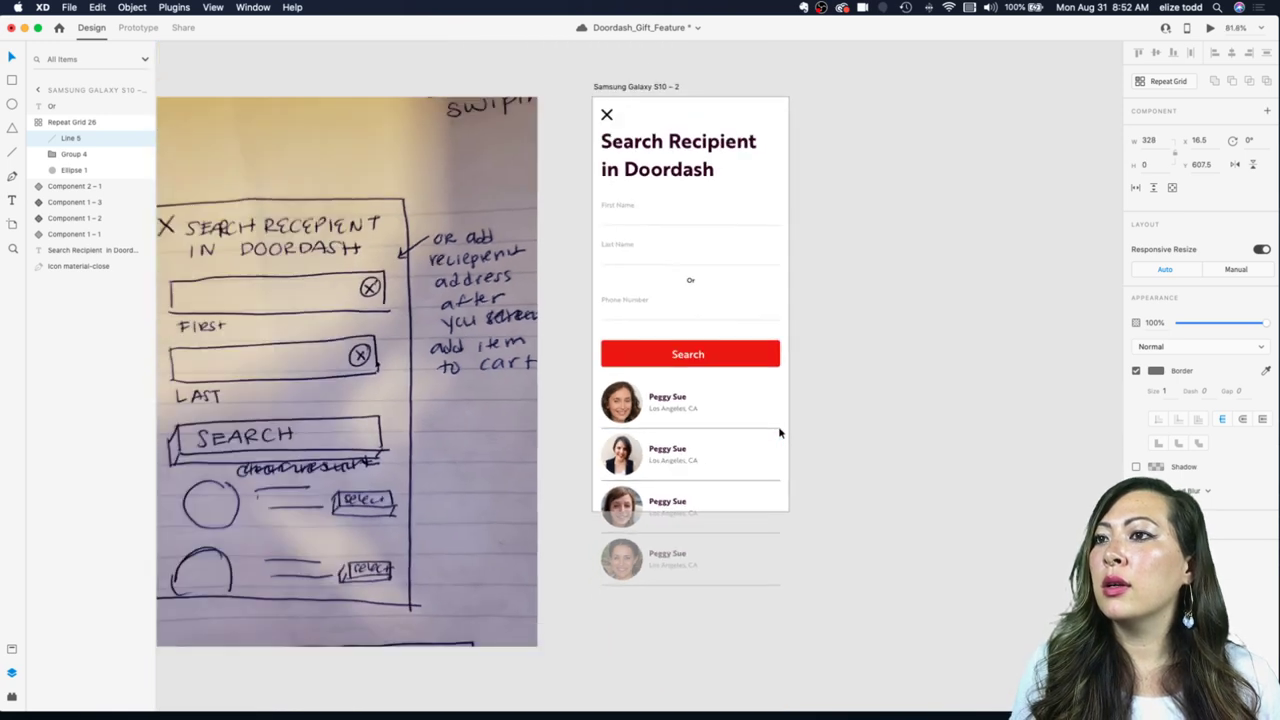
Step: Check the Phone Number field line's opacity and set the recipient divider's border color opacity to 24%
super+click(757, 323)
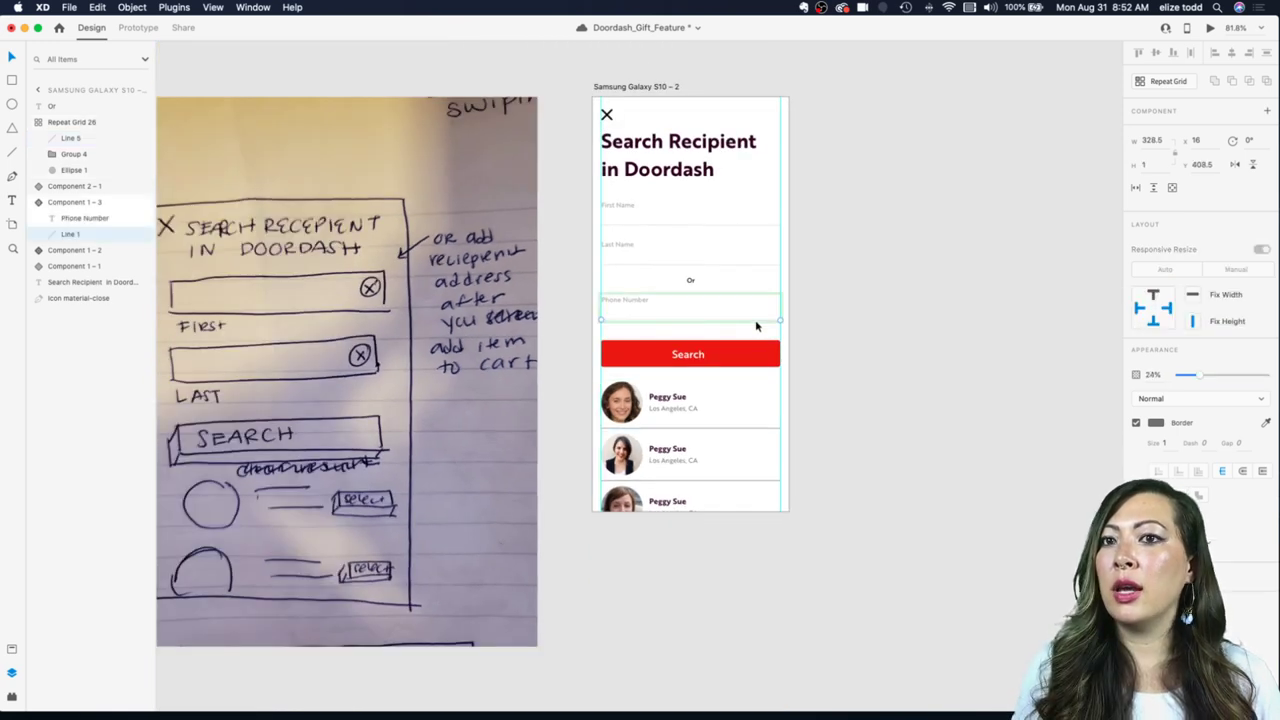
double_click(697, 430)
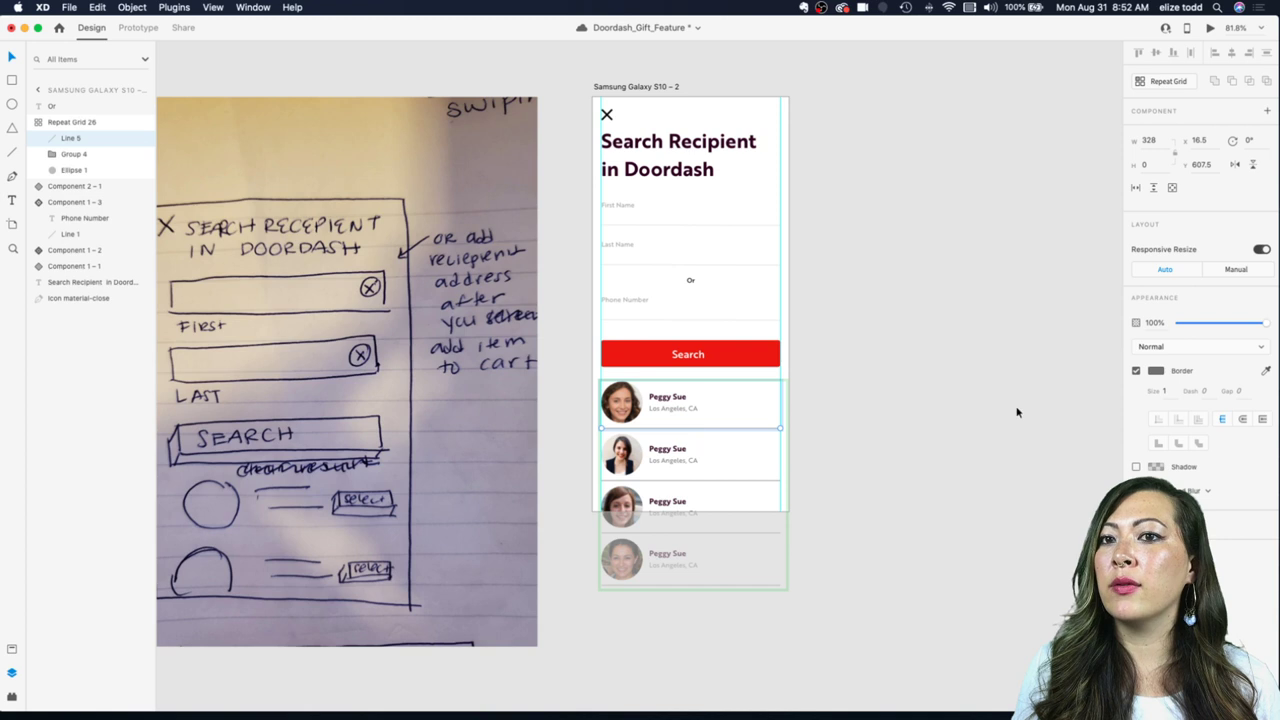
click(1157, 372)
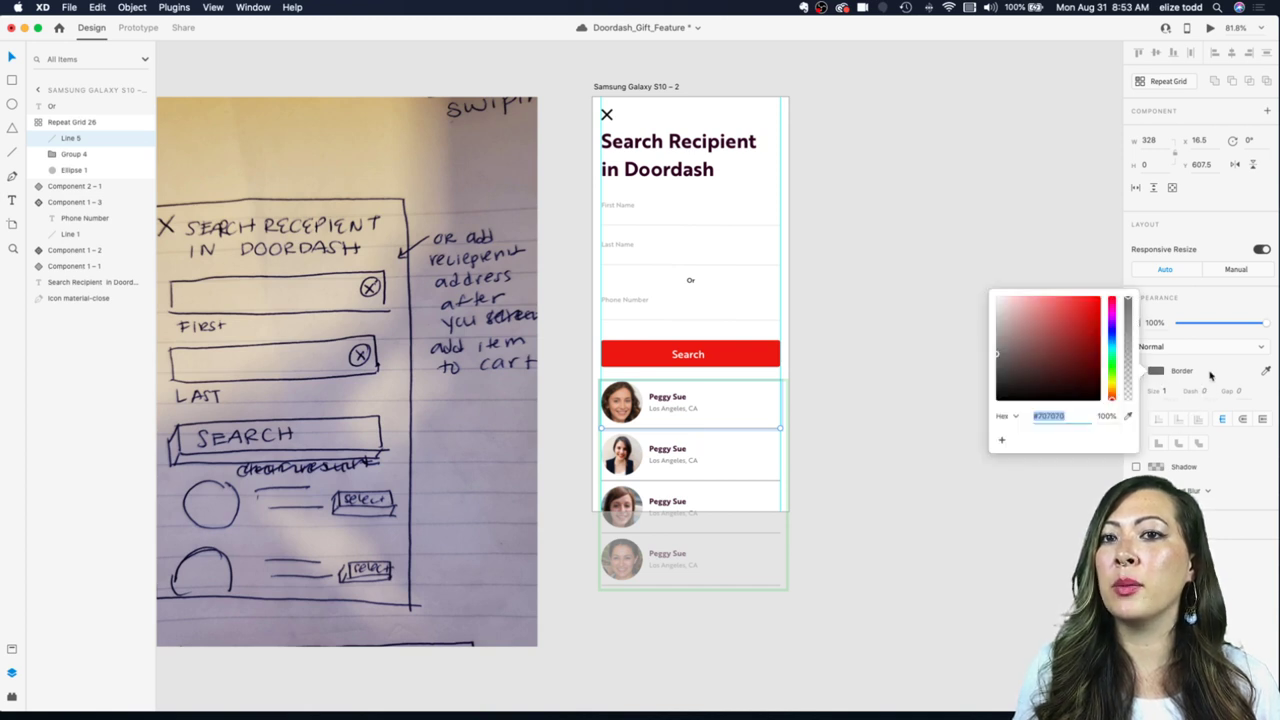
click(1210, 372)
click(1158, 372)
click(1106, 416)
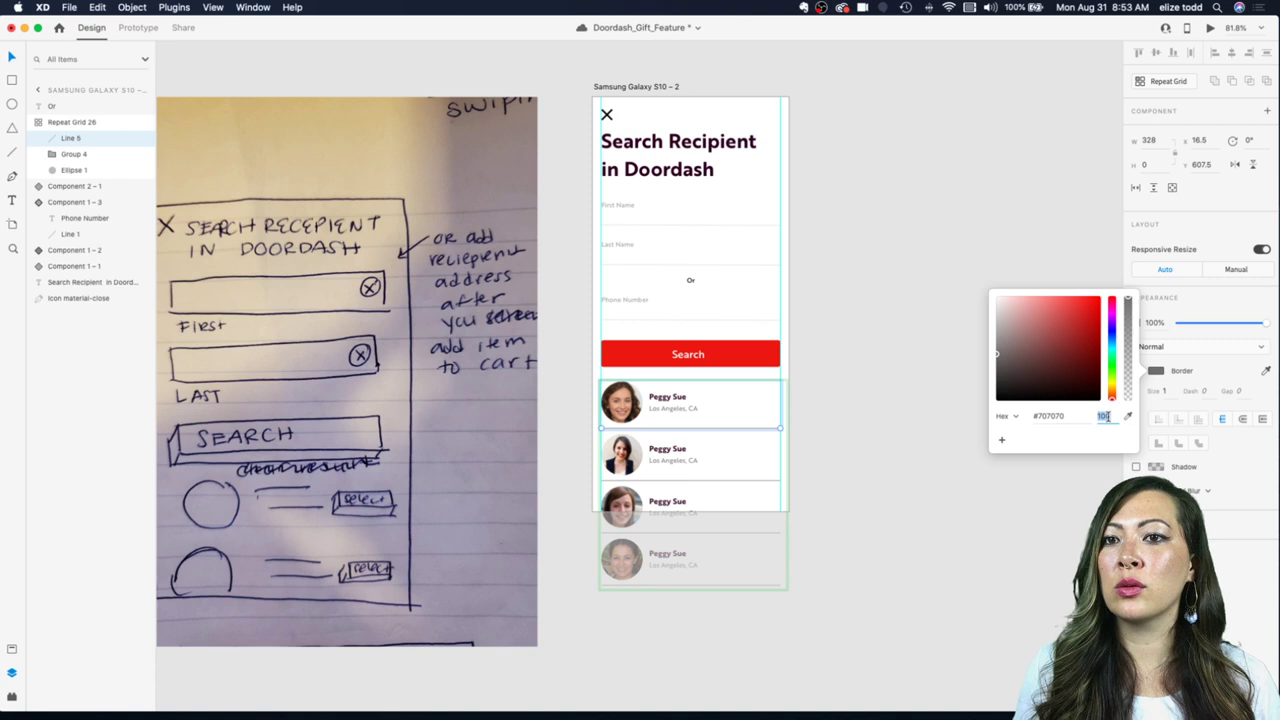
text(24)
key(Return)
click(880, 444)
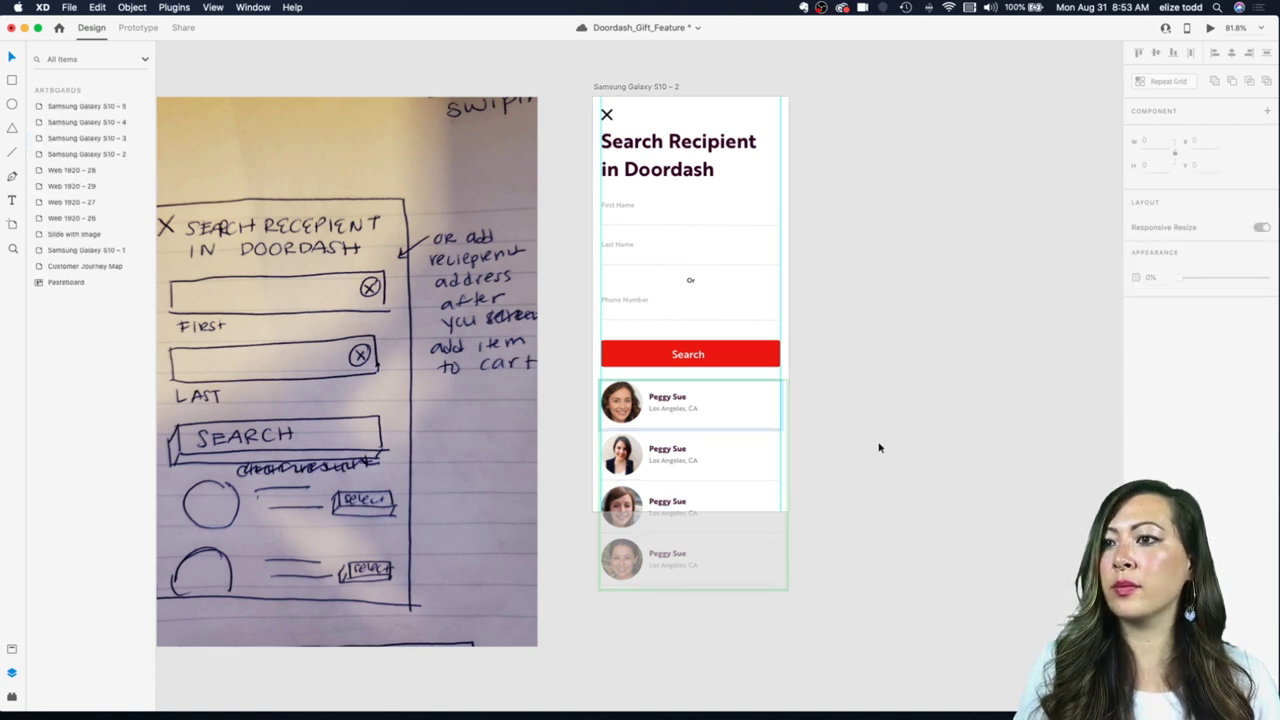
Step: Review the finished Search Recipient artboard beside its sketch and save the document
scroll(874, 400, up, 5)
scroll(875, 400, up, 2)
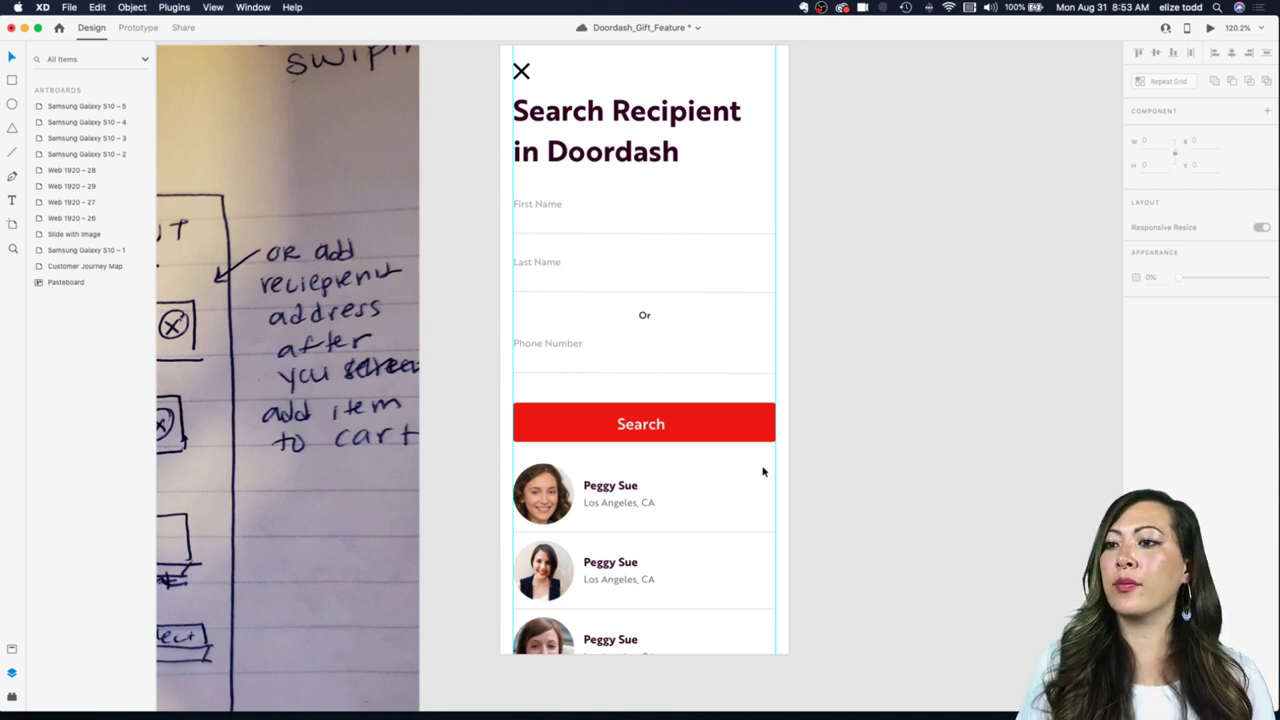
scroll(850, 452, down, 3)
scroll(865, 446, down, 2)
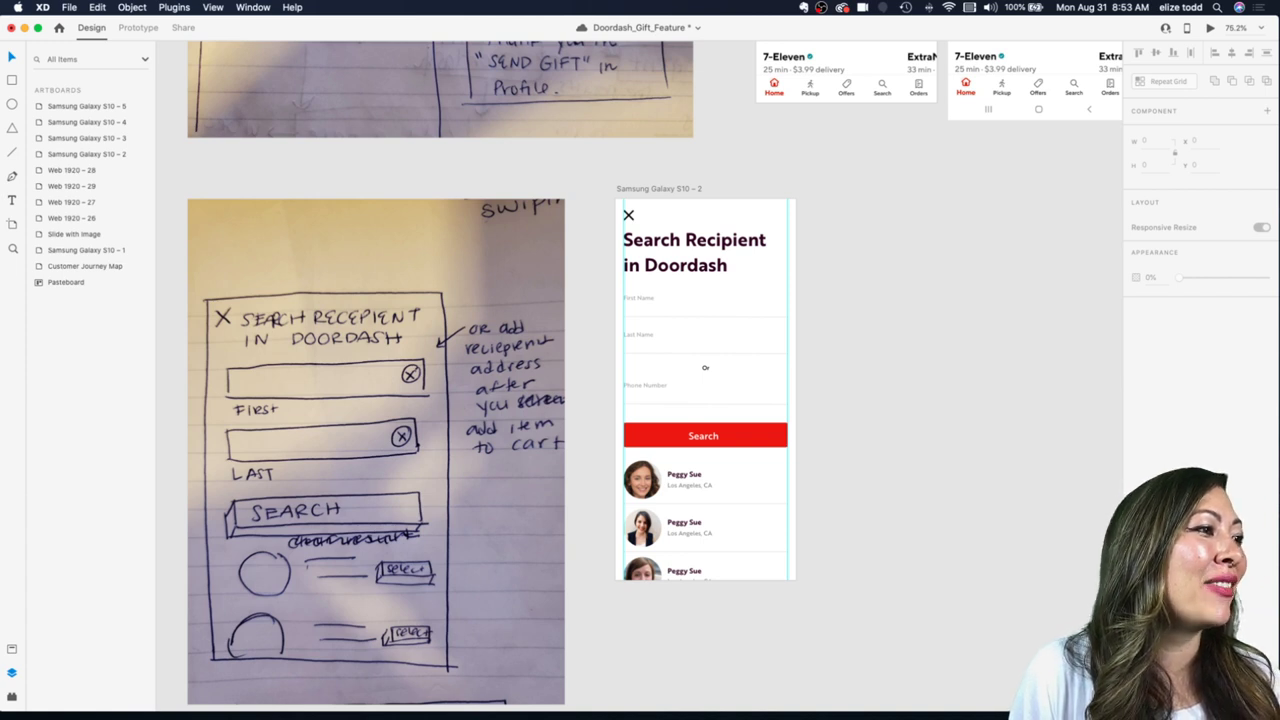
key(super+s)
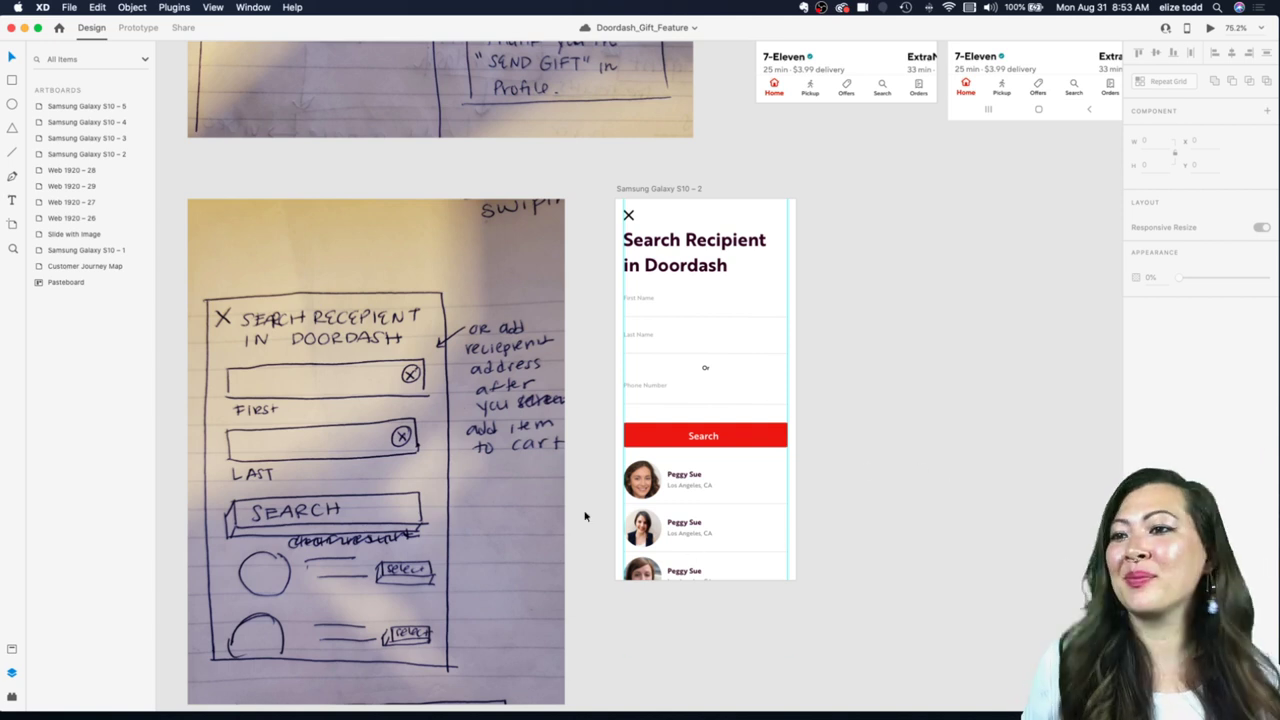
Step: Review the remaining sketches and wireframe artboards, and read the Day 1 and Day 2 agenda on the "What we're covering" slide
click(706, 468)
scroll(706, 468, down, 3)
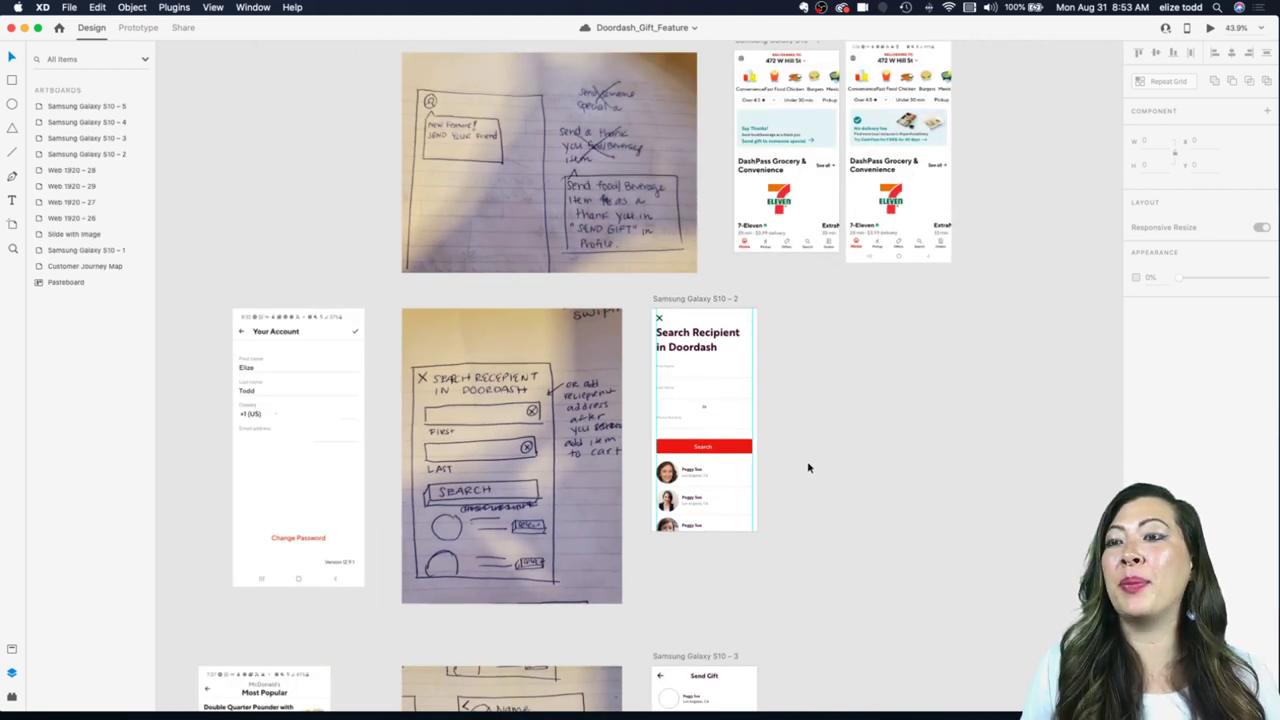
scroll(809, 467, down, 5)
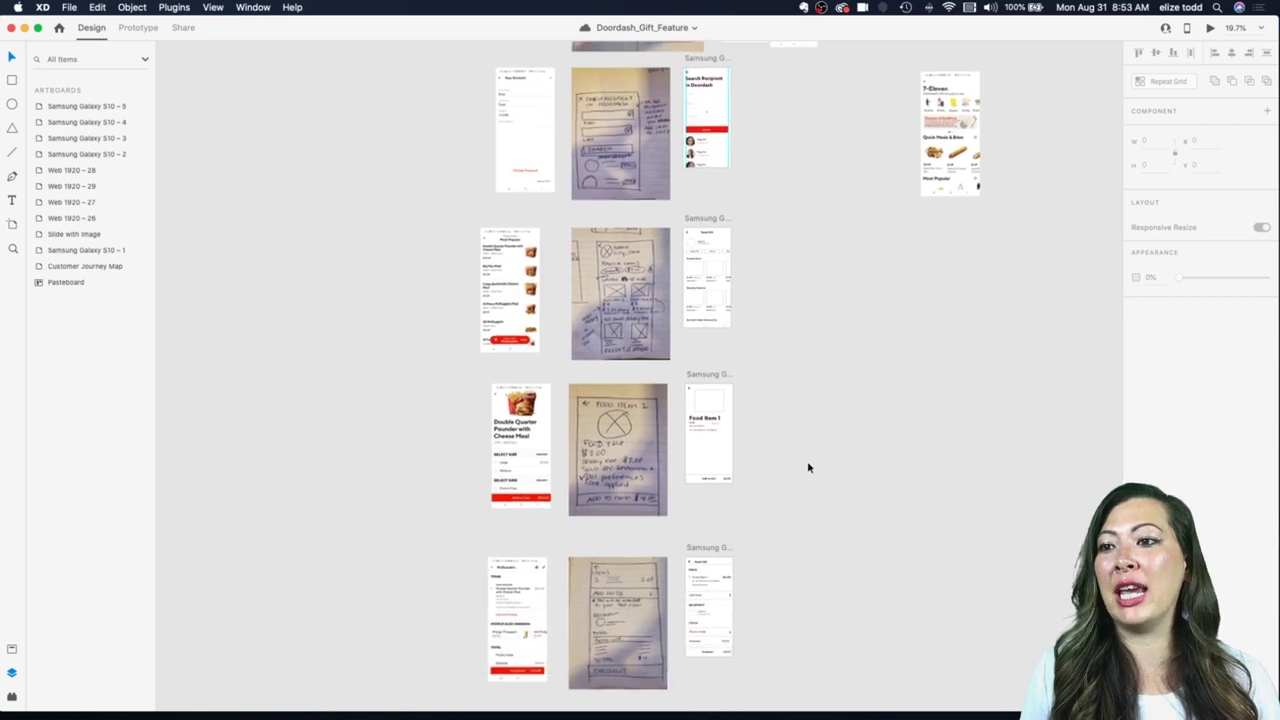
scroll(751, 533, up, 3)
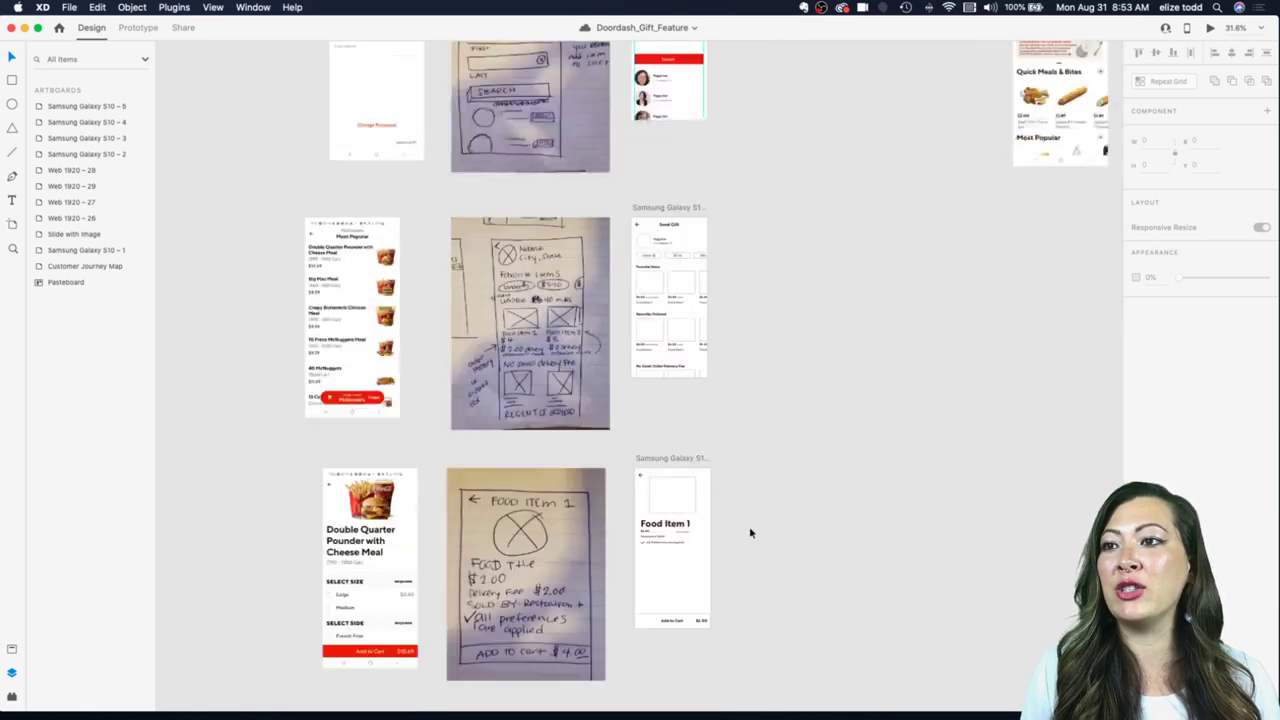
scroll(751, 533, up, 5)
scroll(688, 486, down, 10)
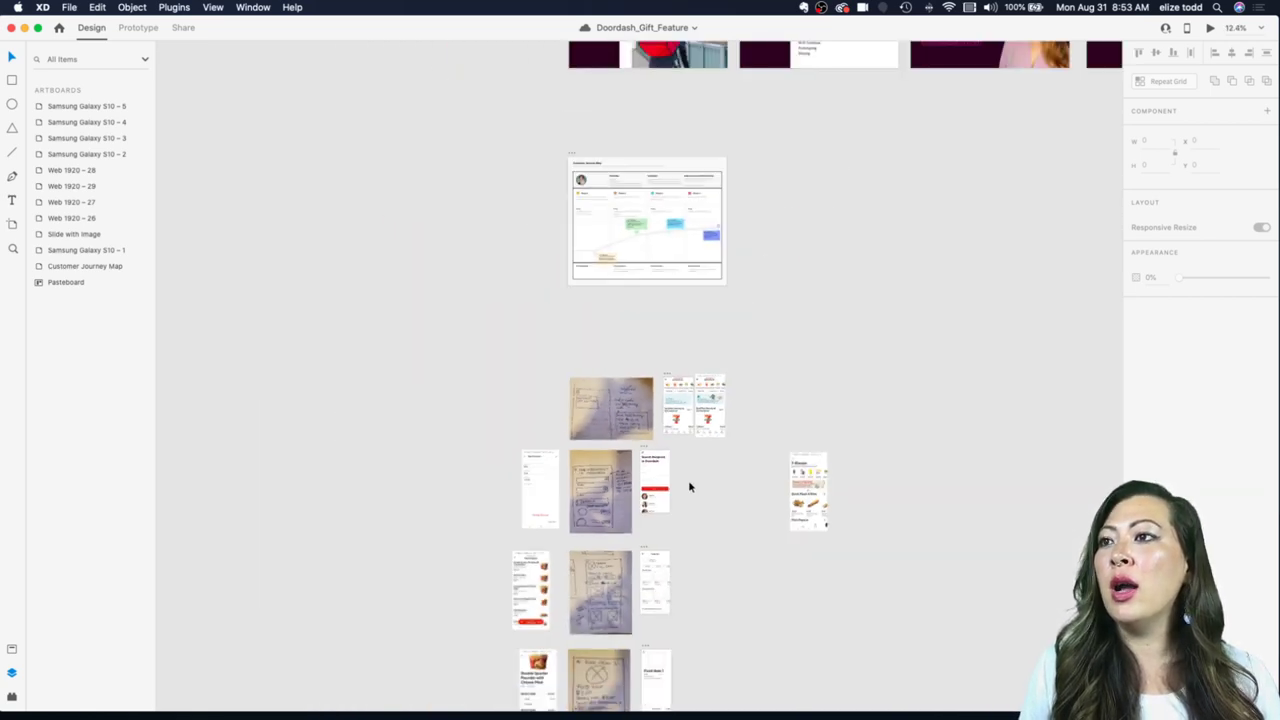
scroll(675, 268, up, 3)
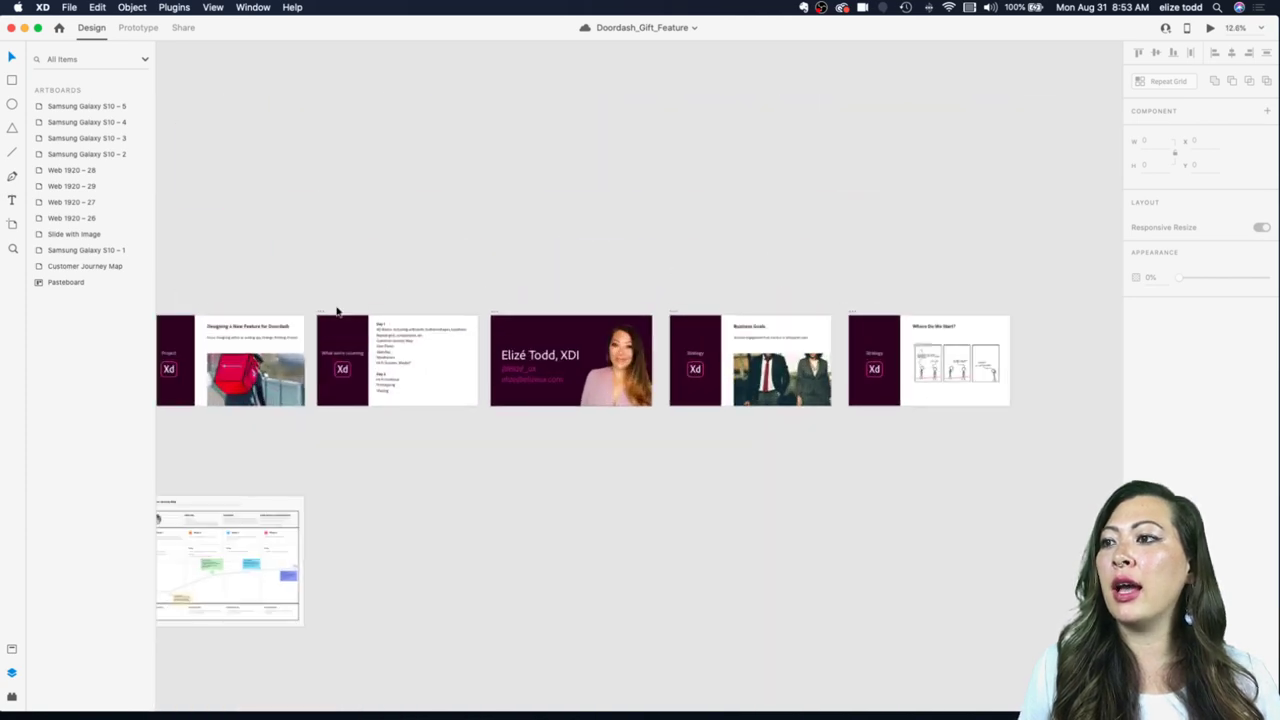
scroll(338, 311, up, 10)
scroll(338, 311, up, 2)
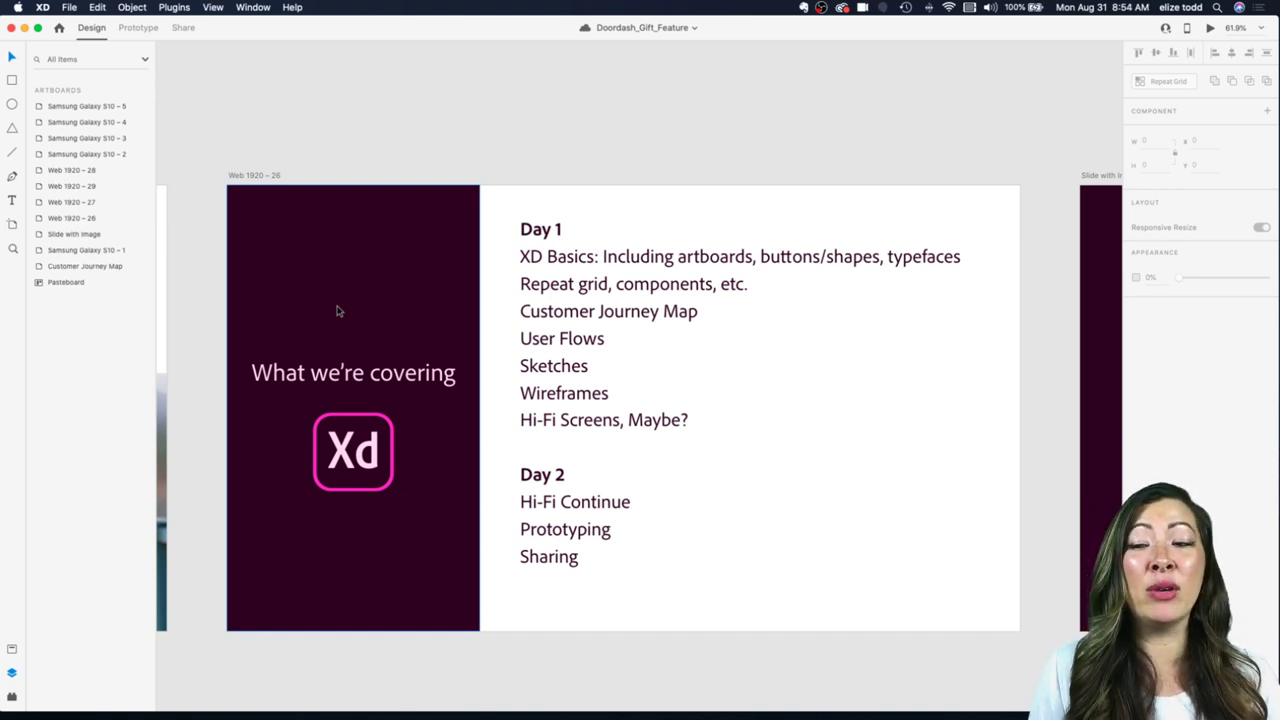
scroll(338, 311, up, 2)
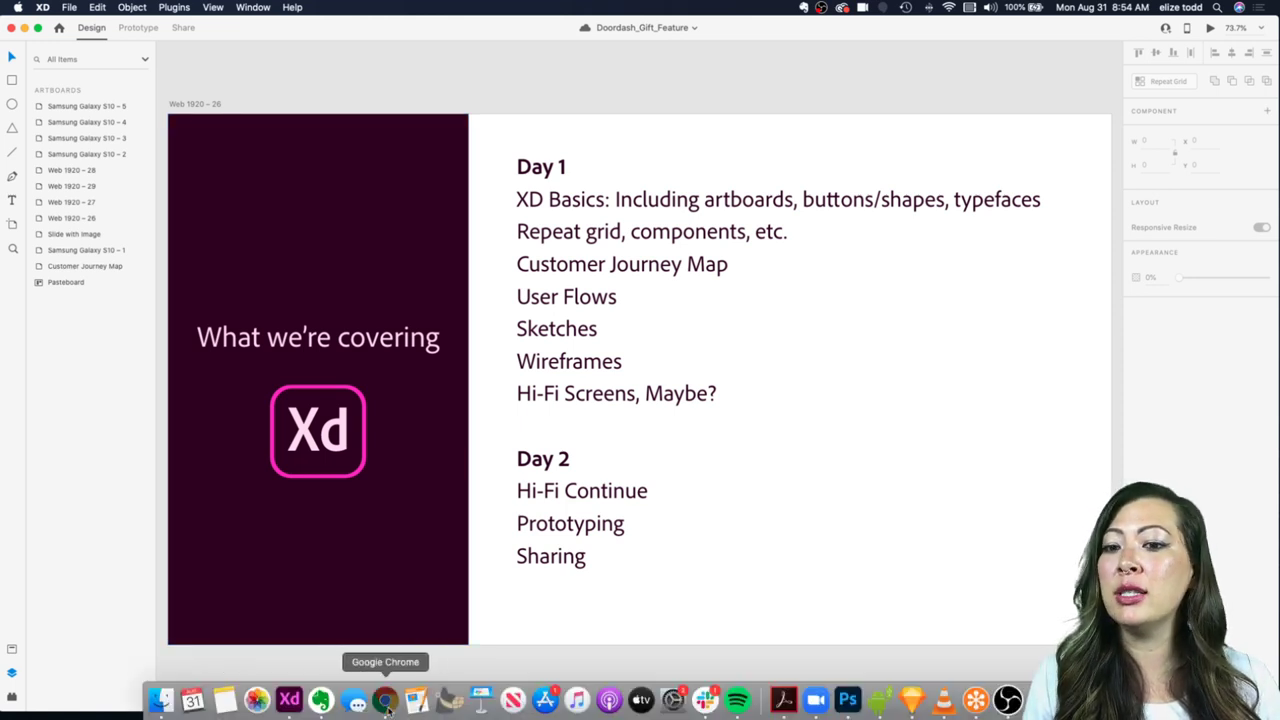
Step: Switch to Google Chrome and copy the shareable link of the "Adobe XD Doordash Sketches" folder in Google Drive
click(386, 702)
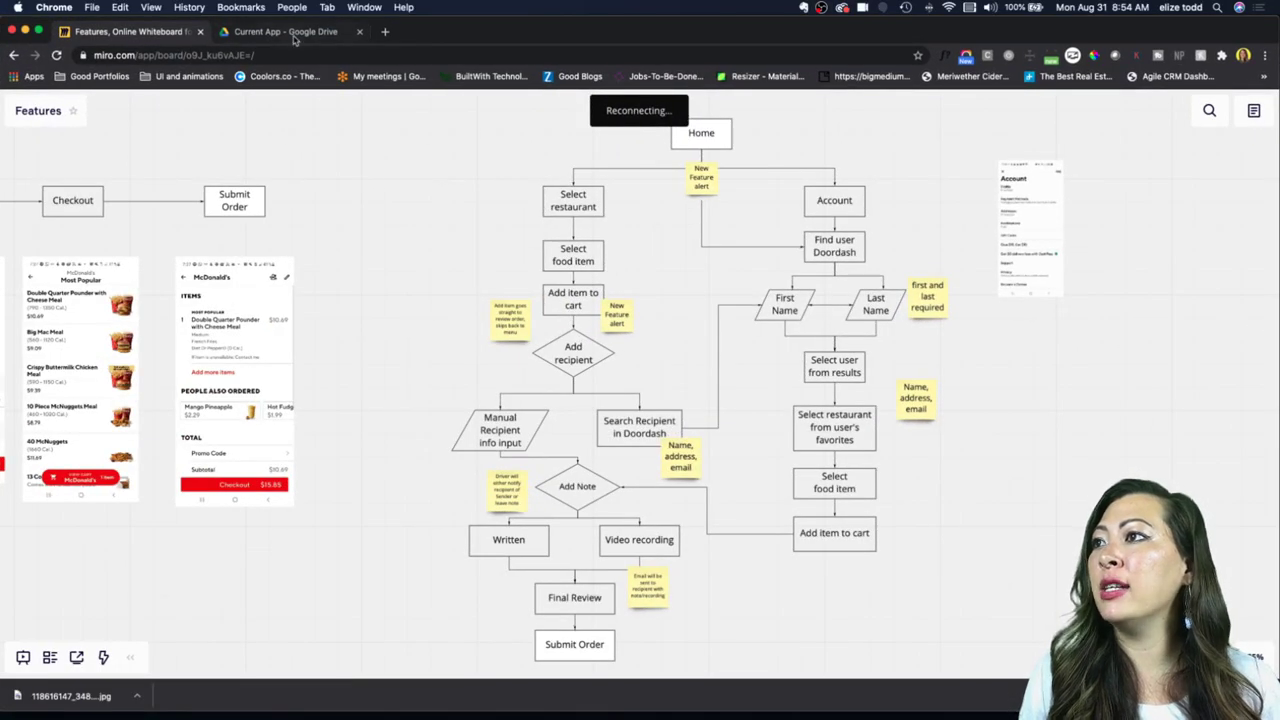
click(288, 32)
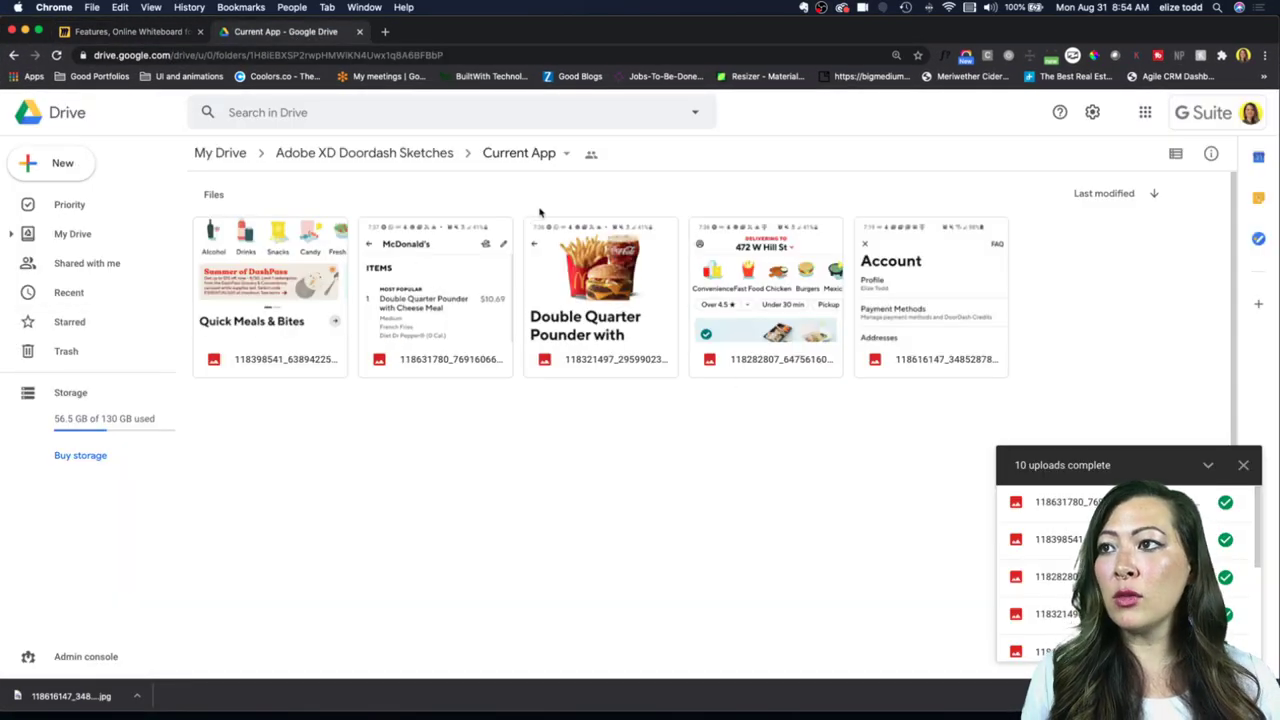
click(366, 156)
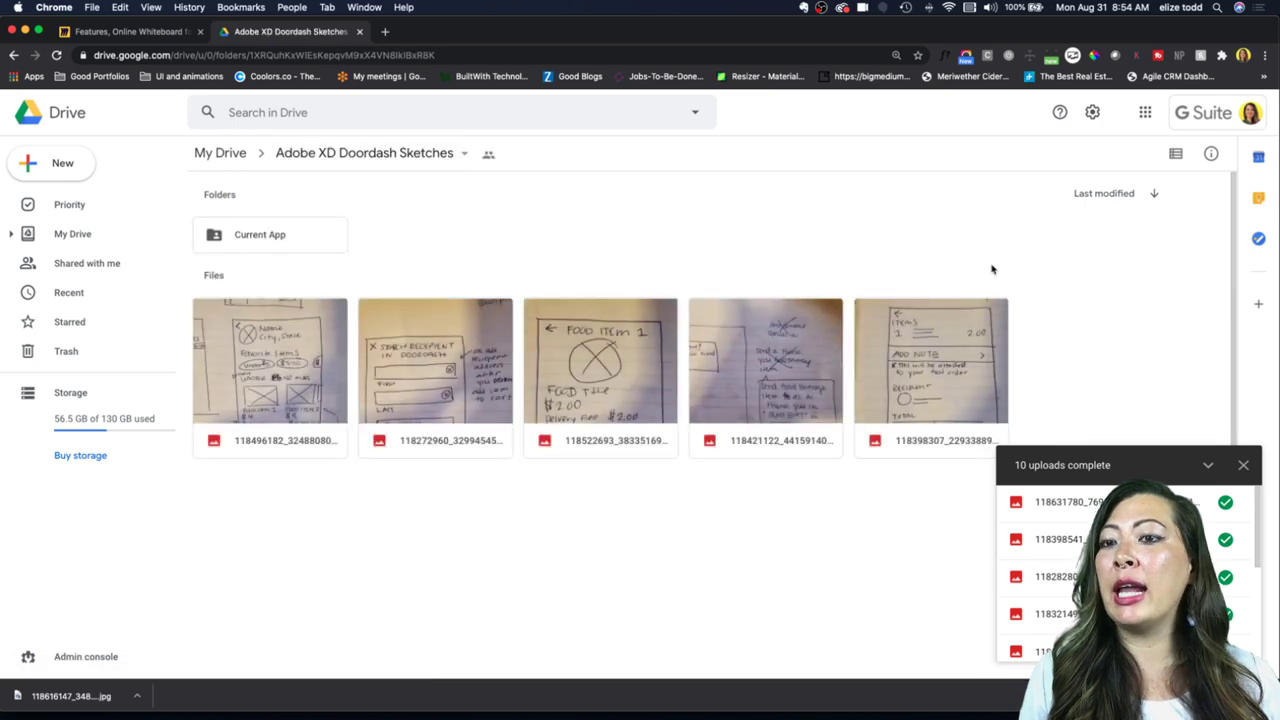
click(464, 156)
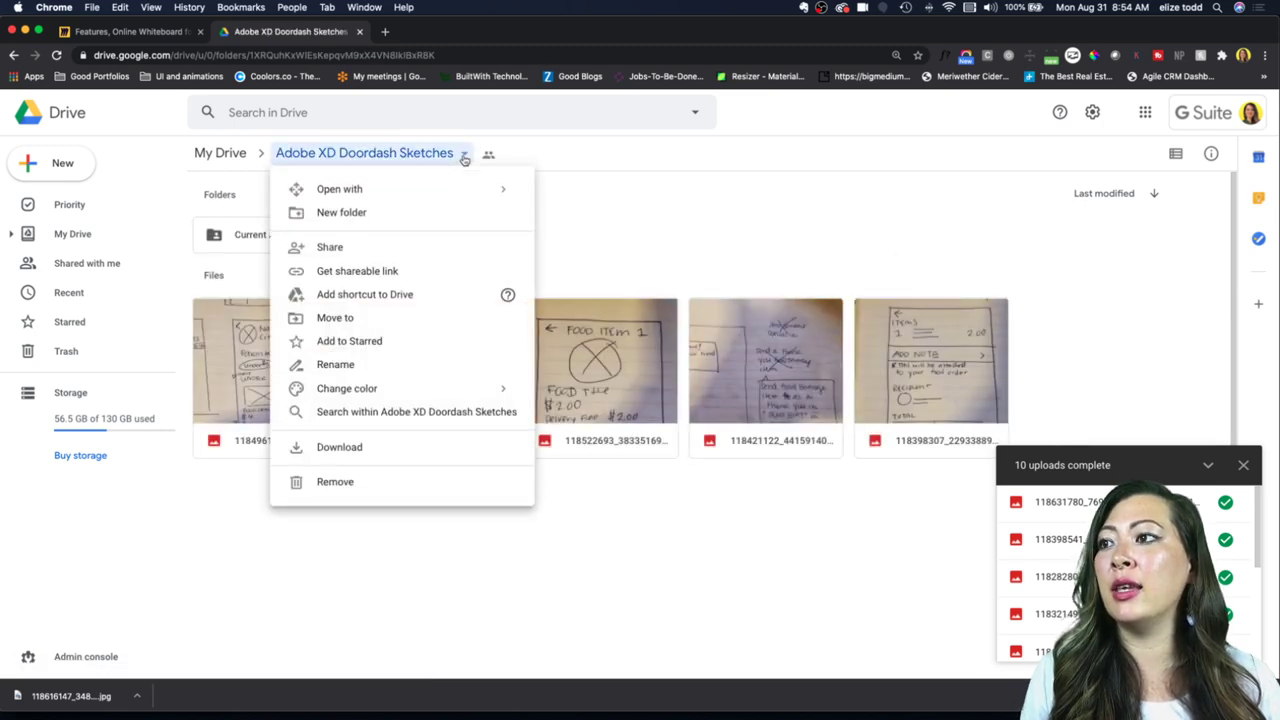
click(396, 278)
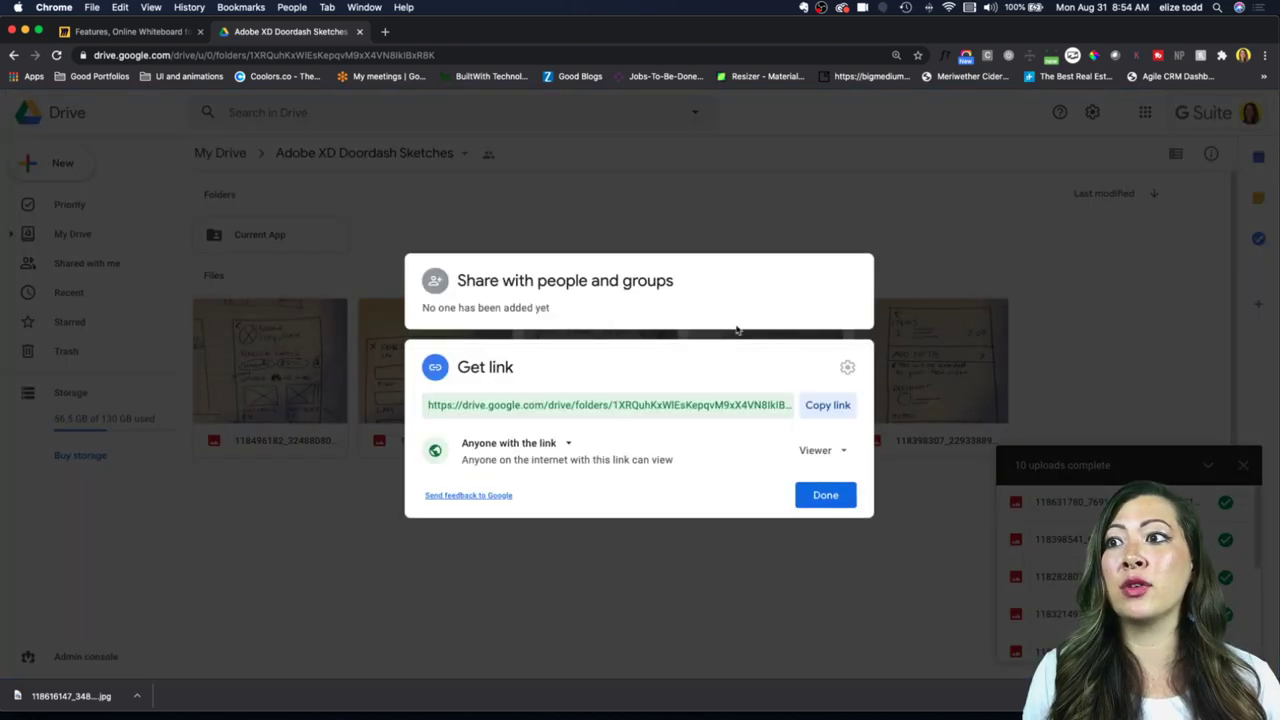
click(828, 413)
click(825, 500)
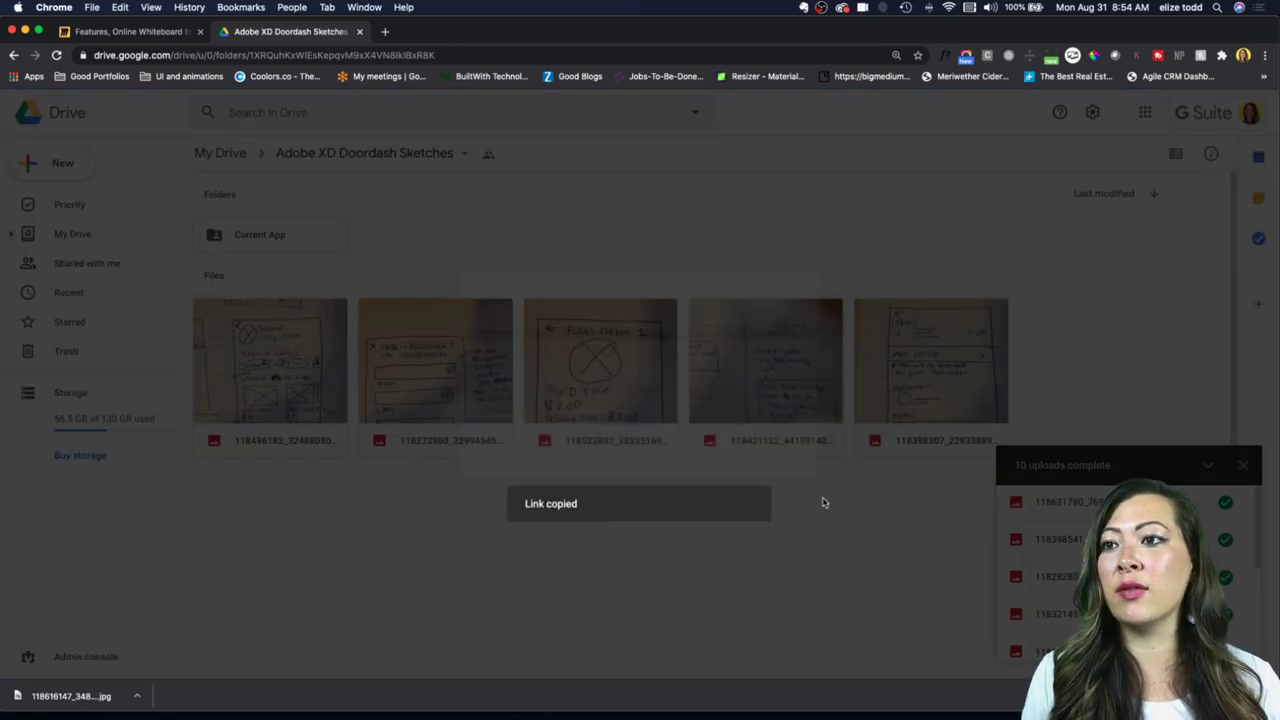
Step: Switch back to Adobe XD and look over the full set of sketches, app screenshots and wireframe artboards
key(super+Tab)
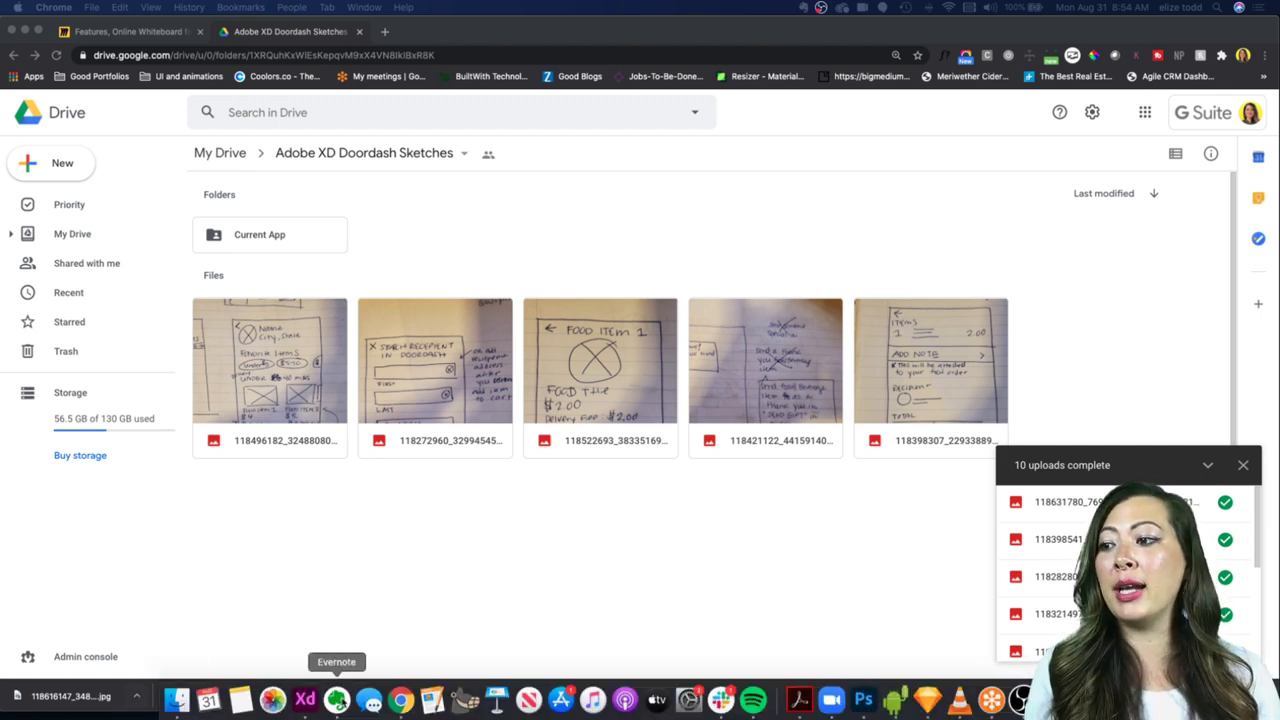
click(318, 698)
scroll(431, 537, down, 10)
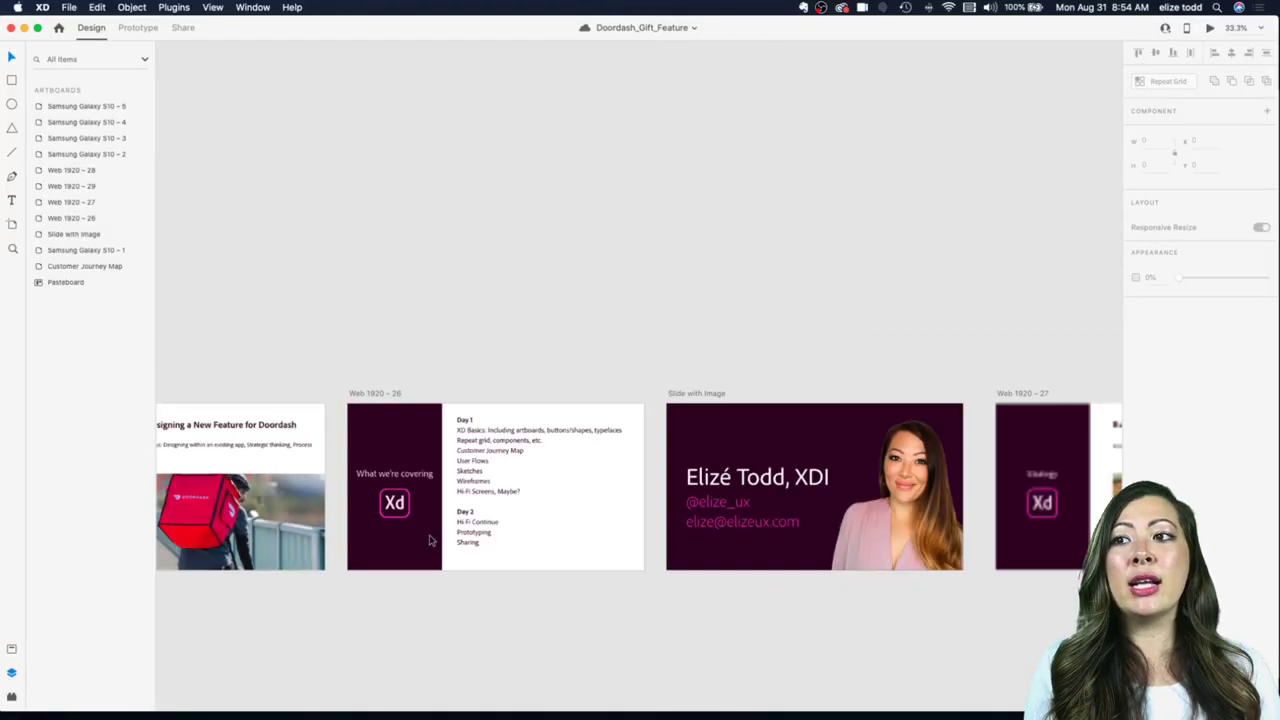
scroll(431, 540, down, 5)
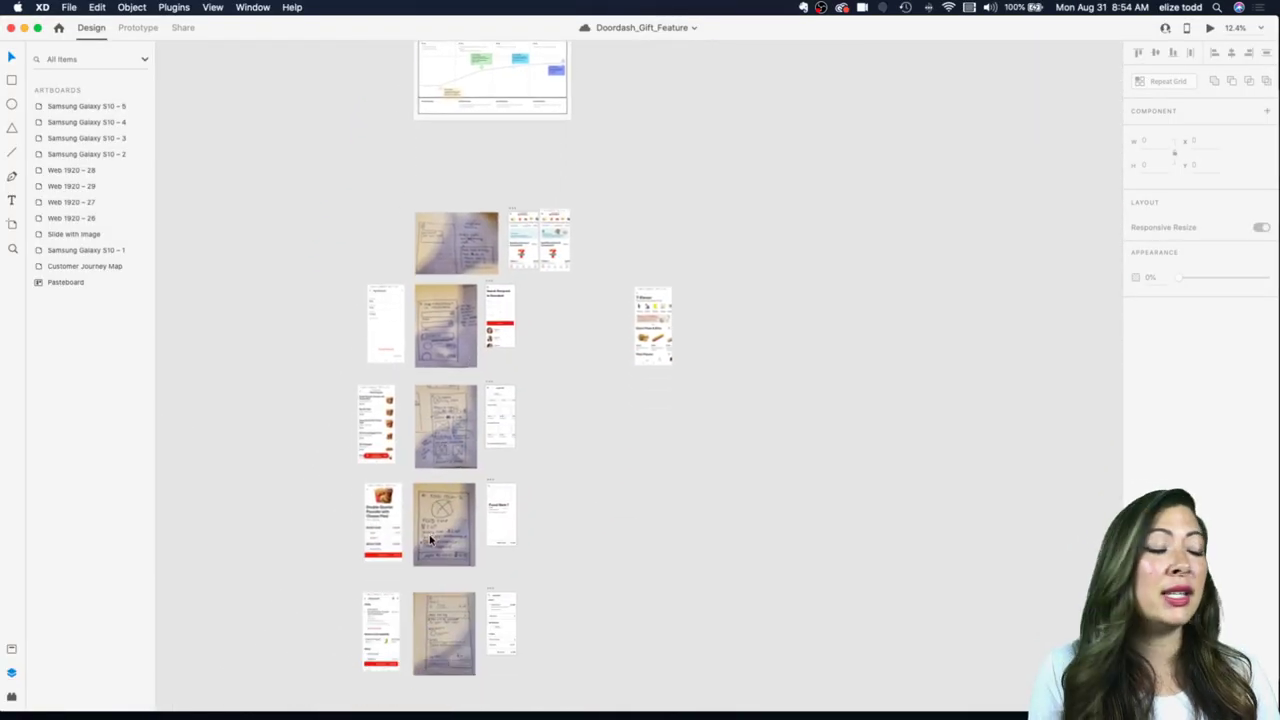